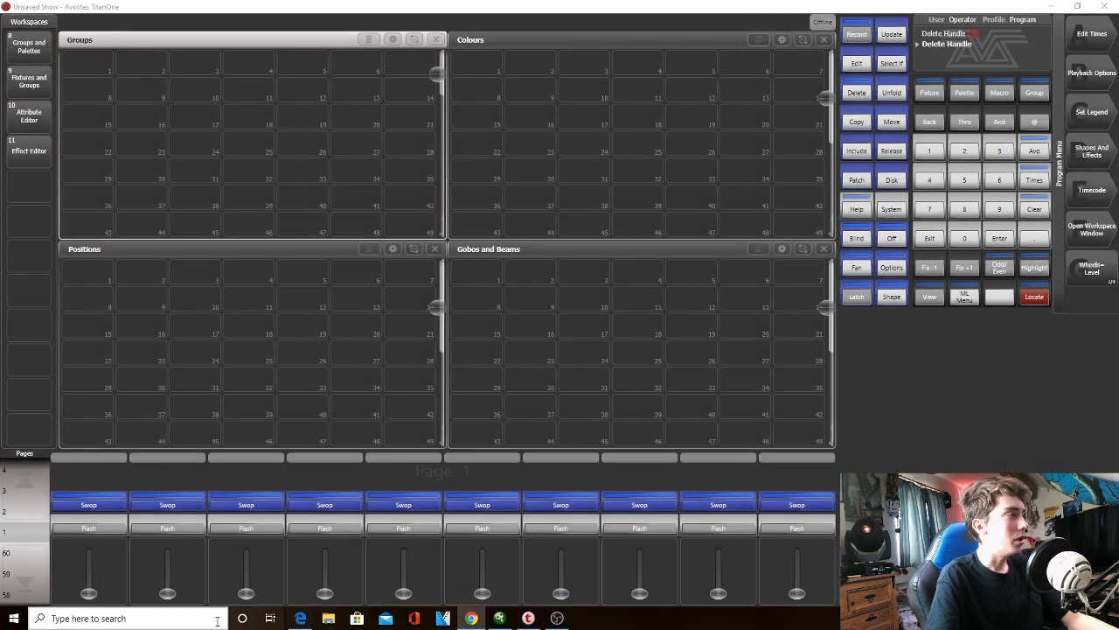
Launch Capture 2019 and dismiss the notice about upgrading to a newer version
click(187, 619)
text(c)
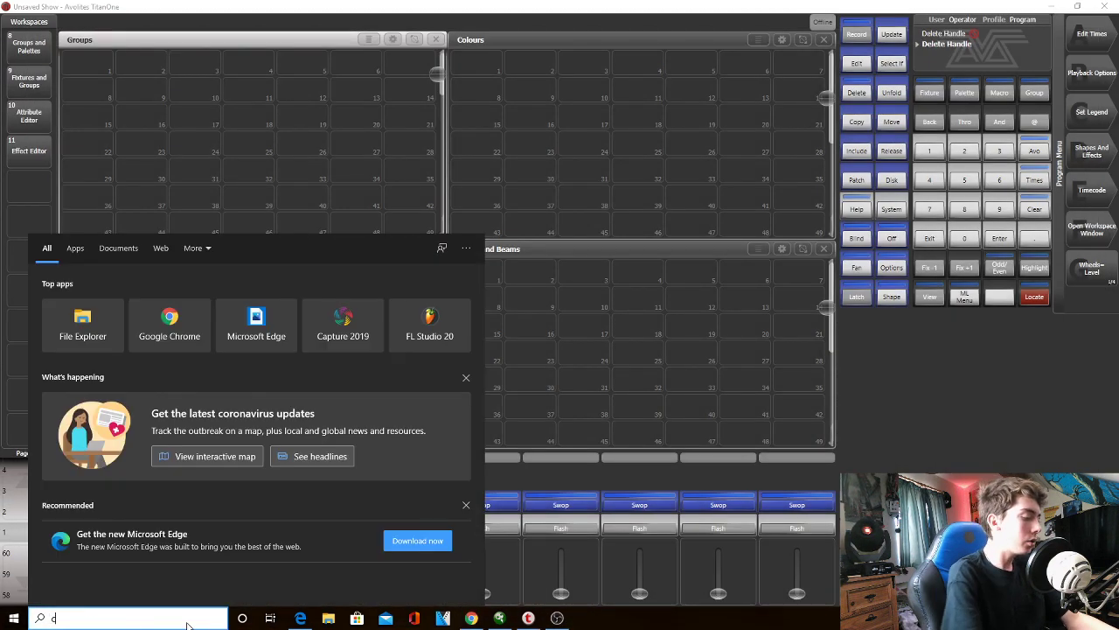
text(a)
key(Escape)
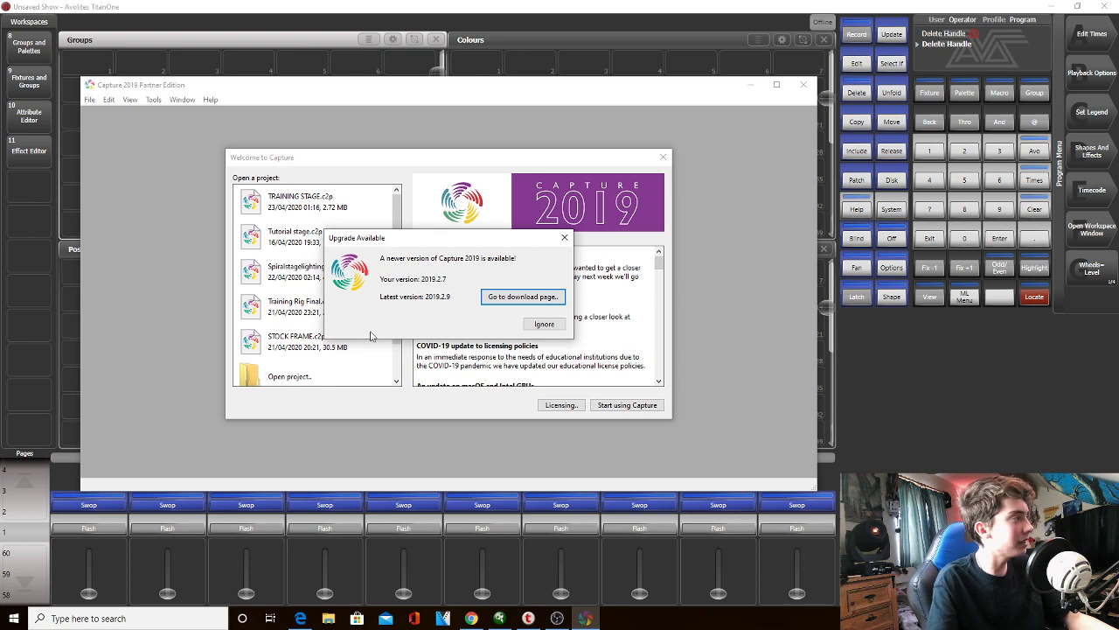
click(566, 236)
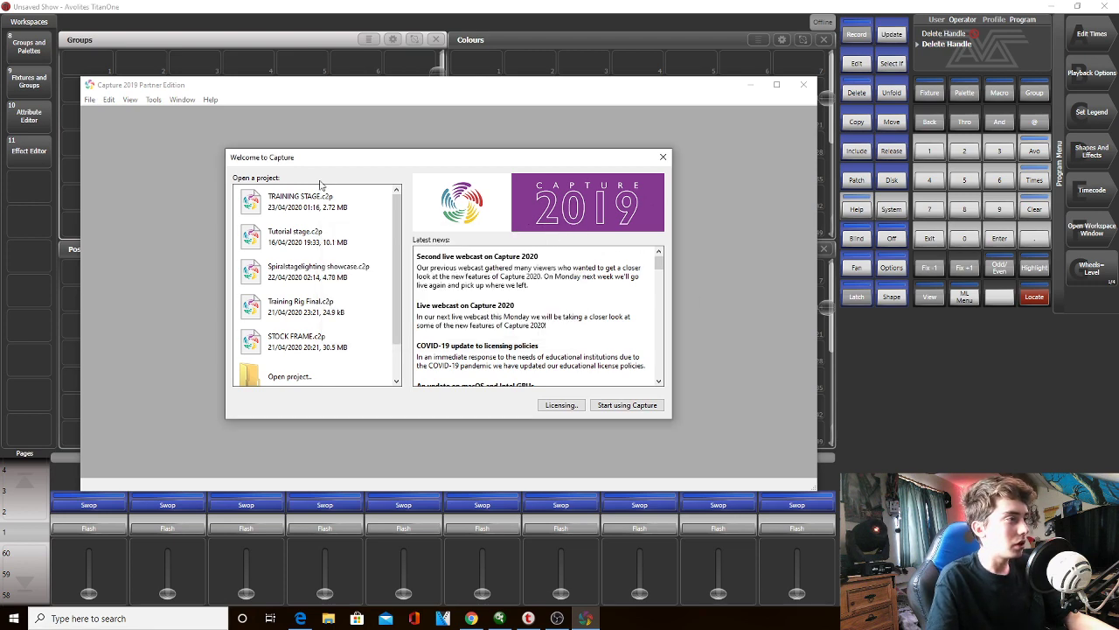
Open the TRAINING STAGE.c2p project, maximise the window and display its universes
double_click(350, 203)
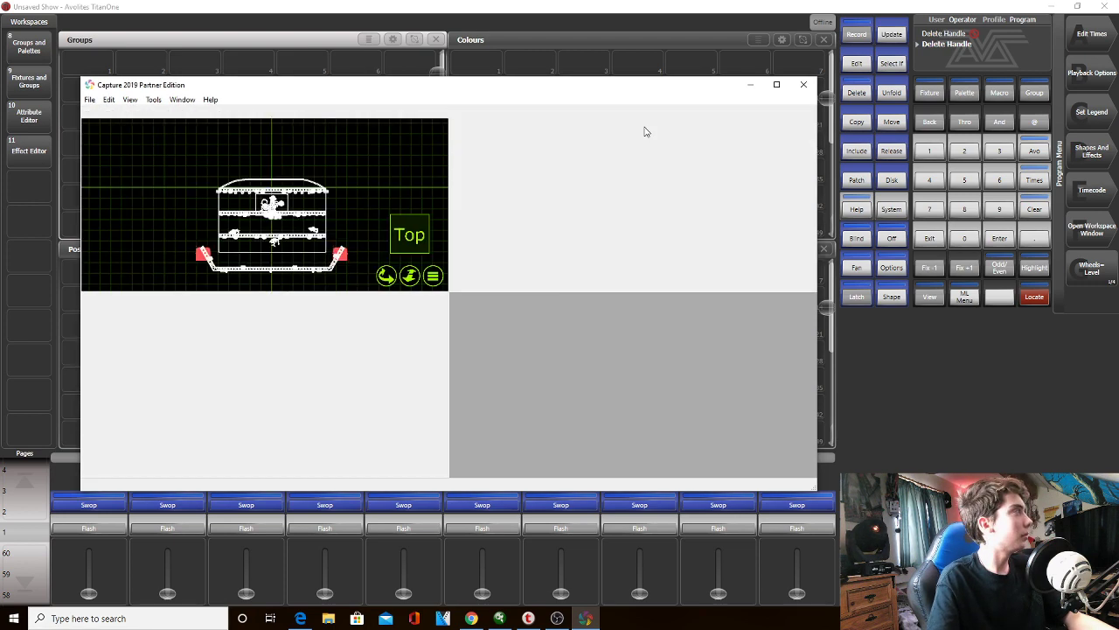
click(776, 84)
click(642, 333)
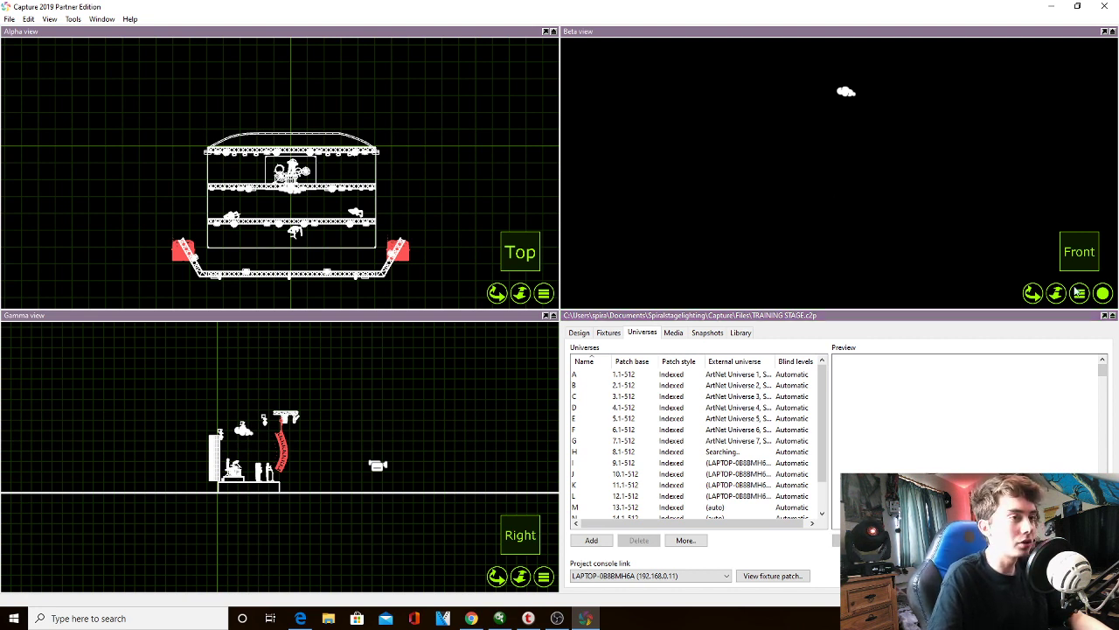
Switch the Beta view to Wireframe and orbit around the stage to inspect the rig from several angles
click(1079, 293)
click(1058, 302)
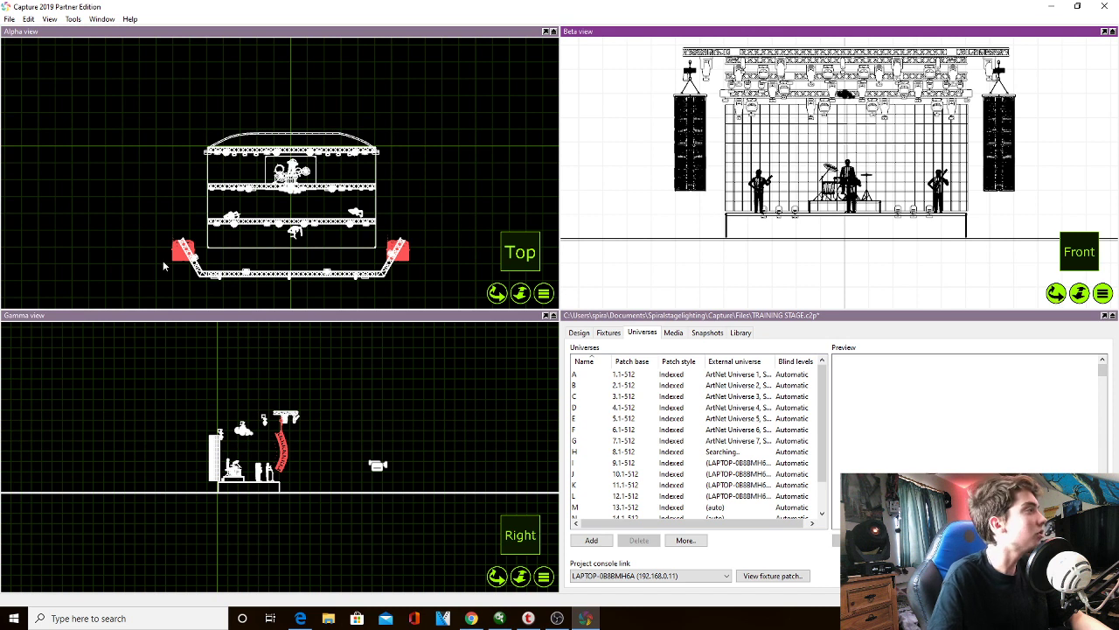
key(alt+Tab)
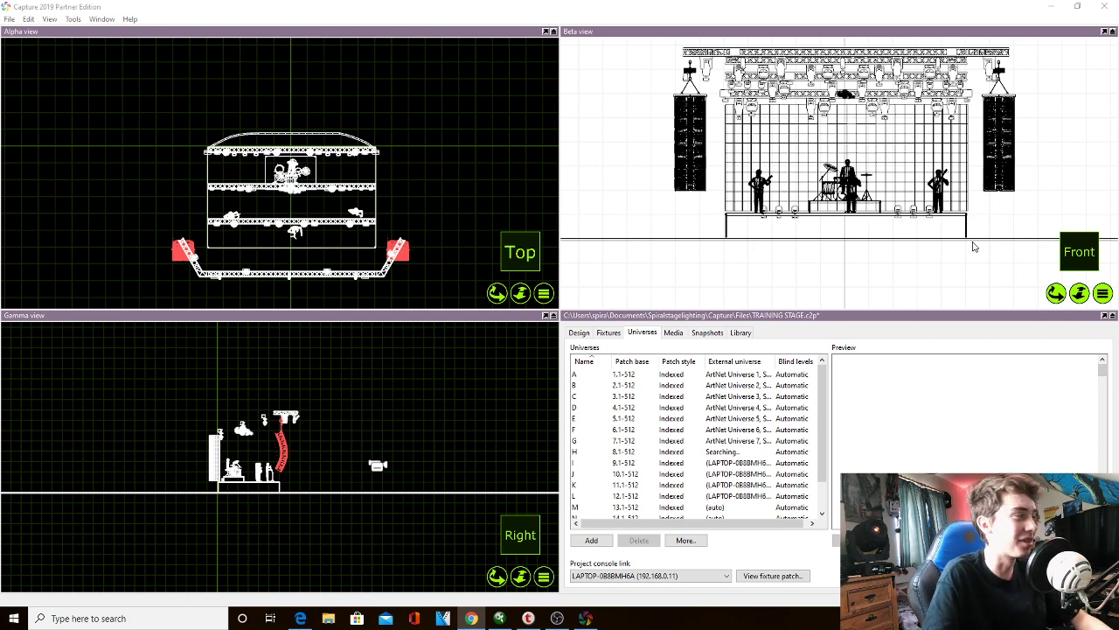
click(1054, 291)
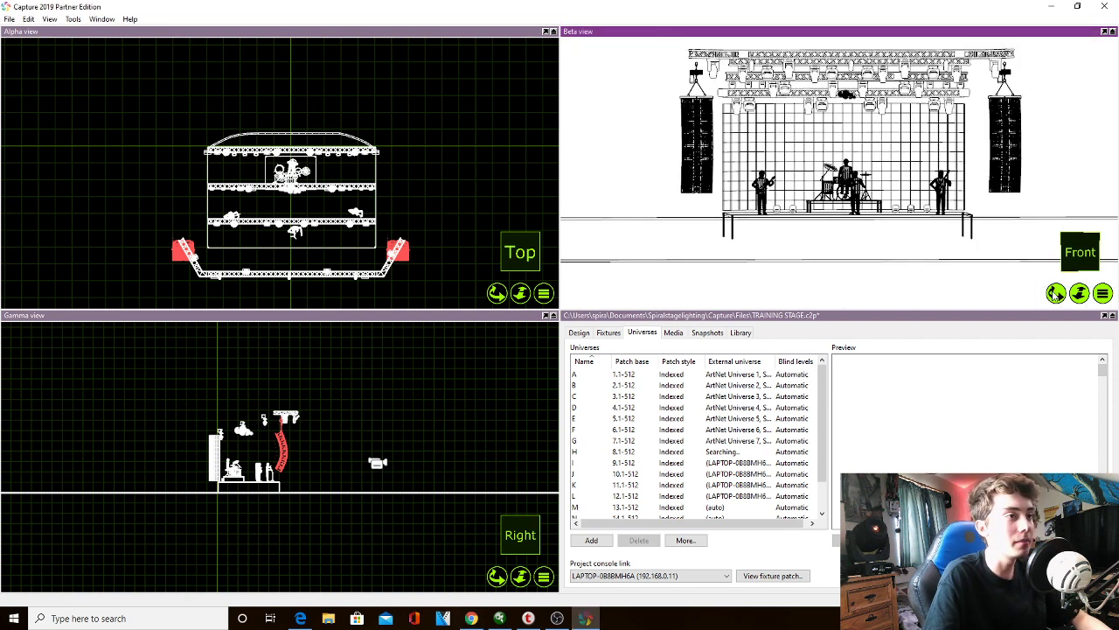
drag(1055, 292, 757, 132)
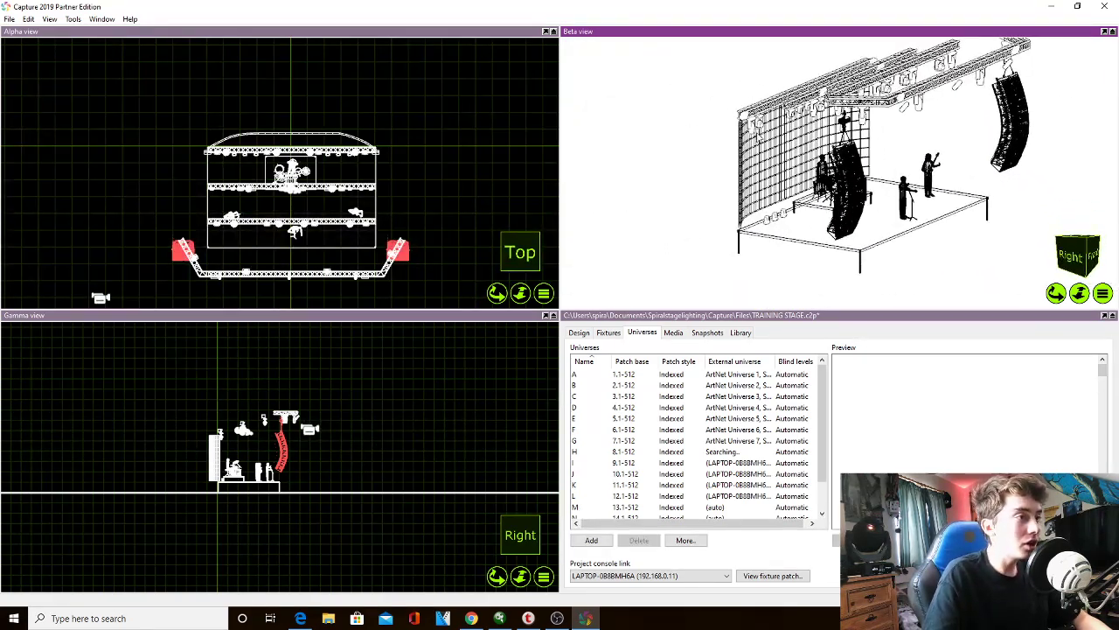
drag(1062, 291, 1032, 287)
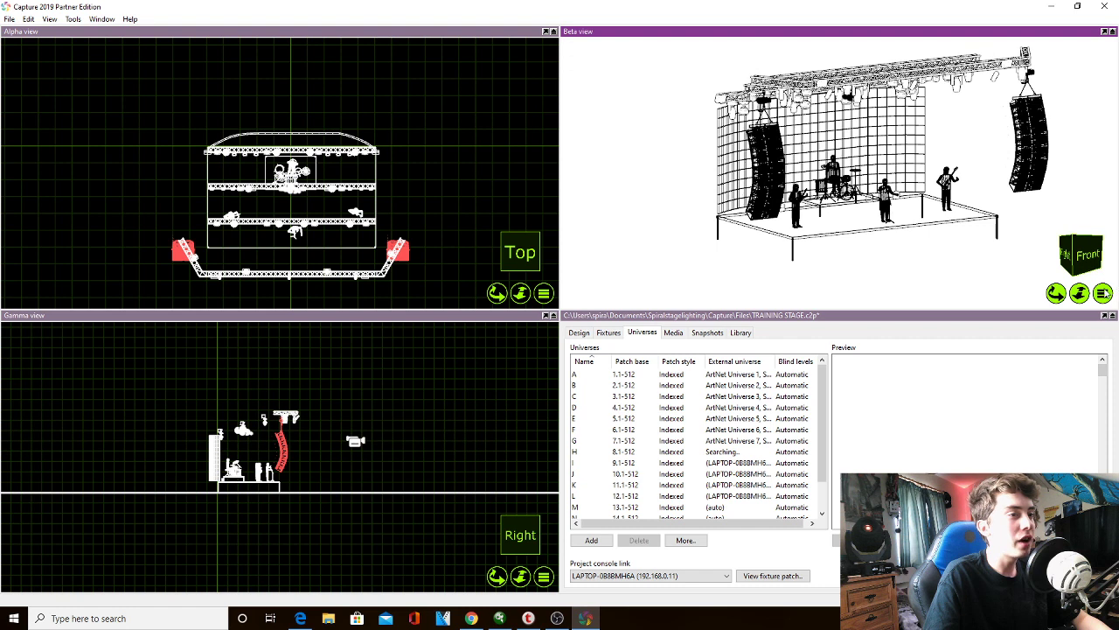
Switch the Beta view to Live and play Stream Intro.mp4 on Video player 1
click(1103, 293)
click(1089, 322)
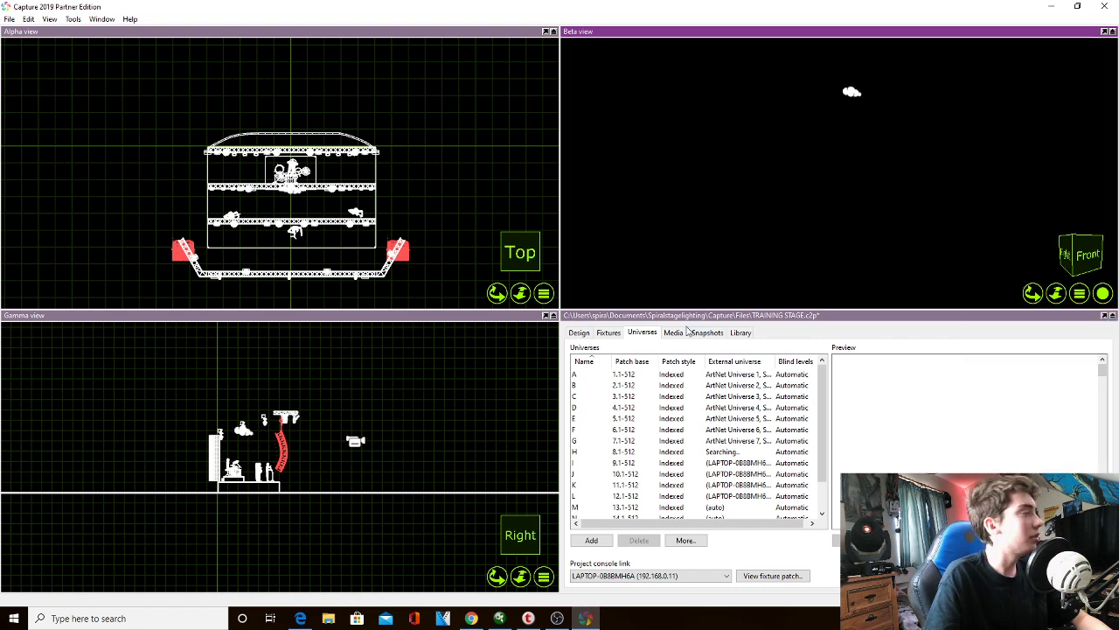
click(673, 332)
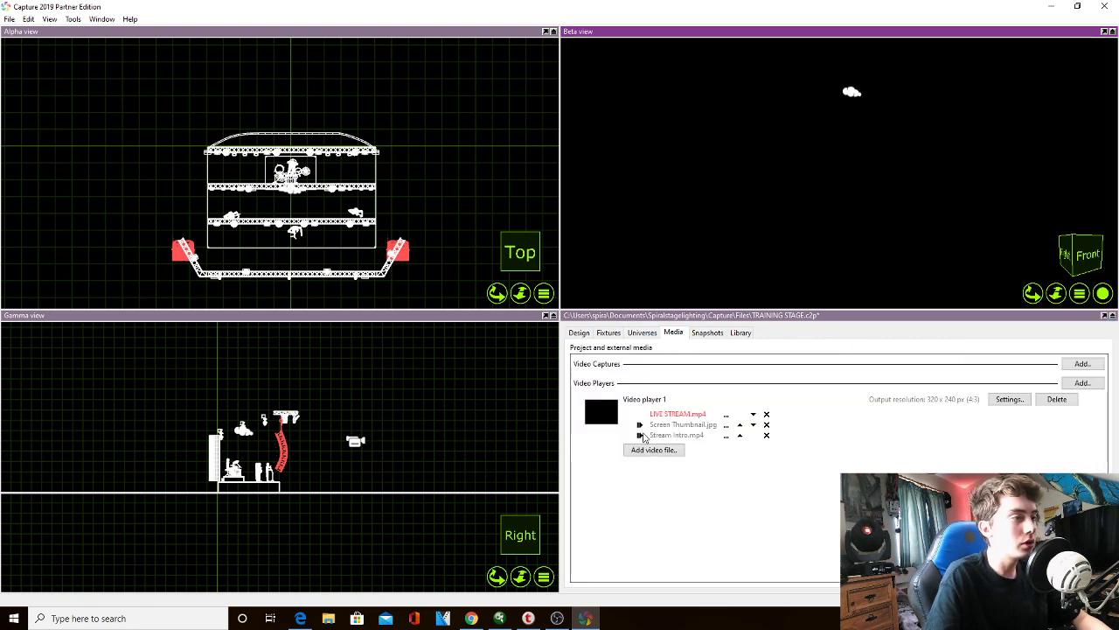
click(640, 435)
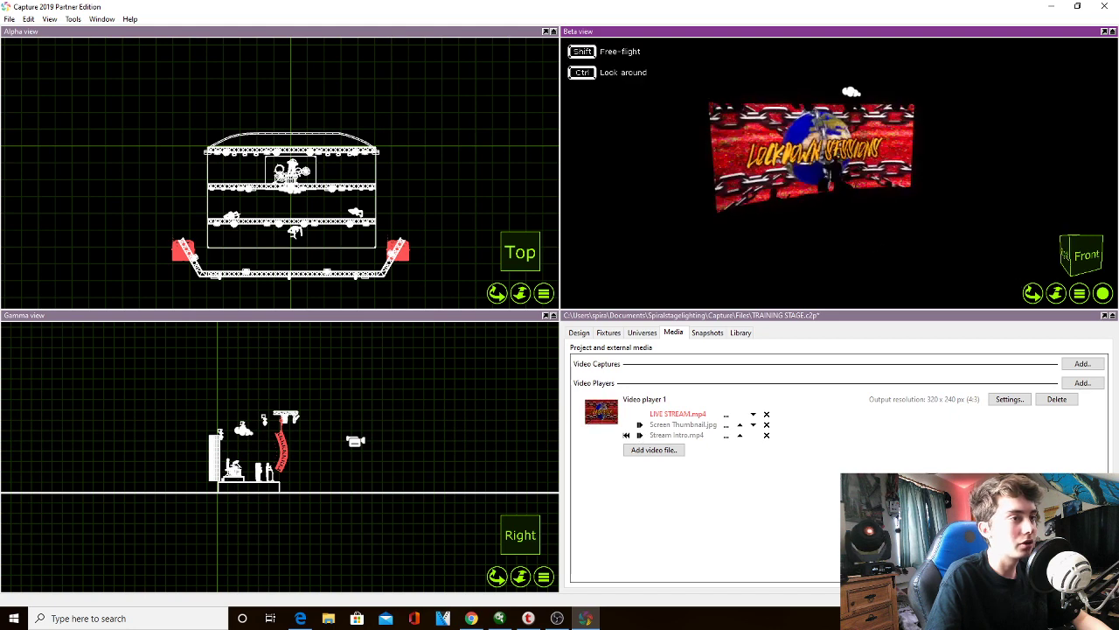
mouse_move(839, 172)
mouse_down()
mouse_move(935, 174)
mouse_move(853, 165)
mouse_up()
Return the Beta view to Wireframe and restore its straight Front orientation
click(1079, 292)
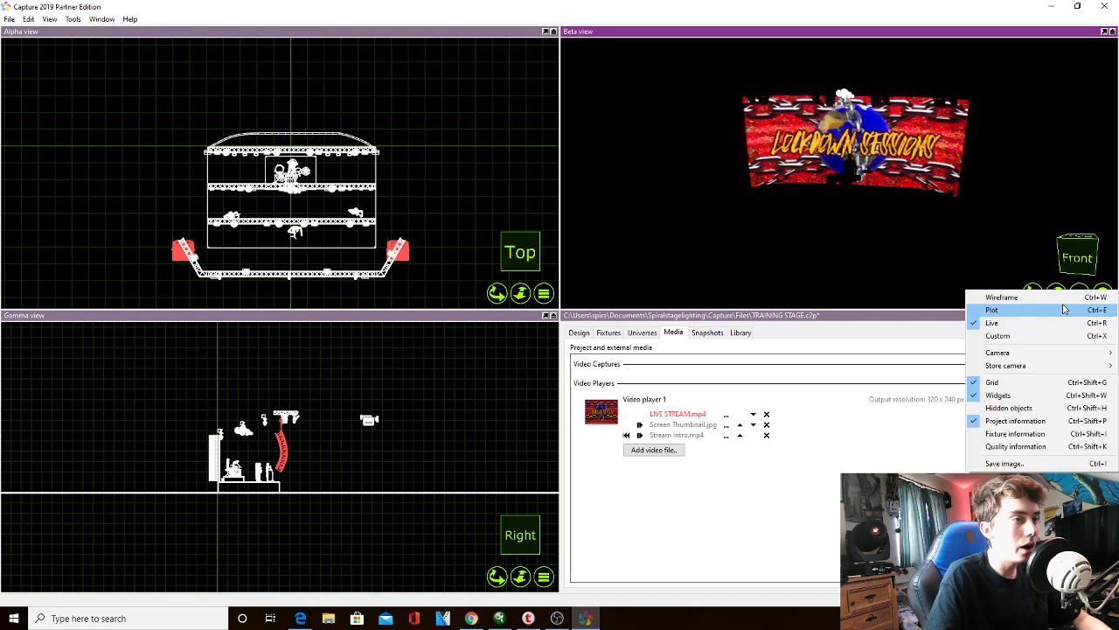
click(1051, 300)
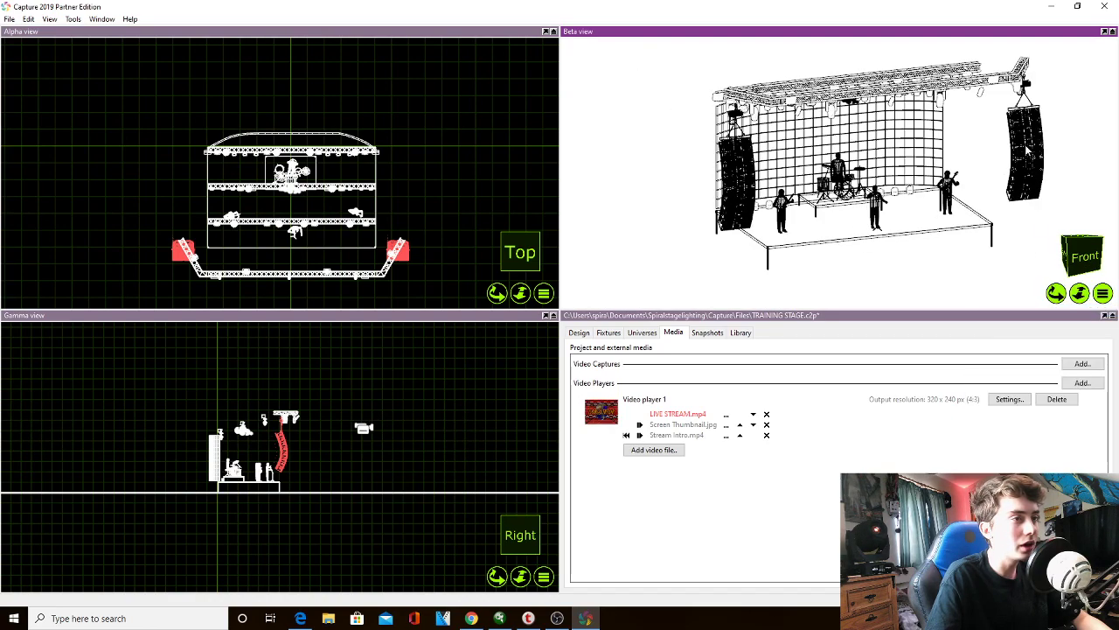
click(1078, 261)
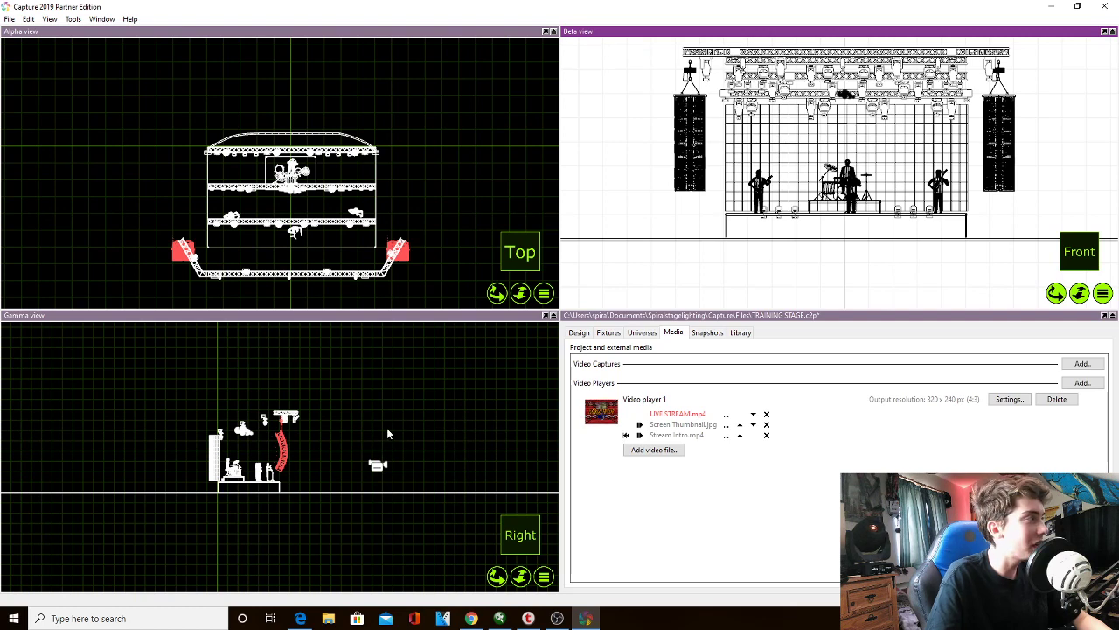
Examine the fixtures, speaker array and performers up close in the Gamma side view
click(498, 574)
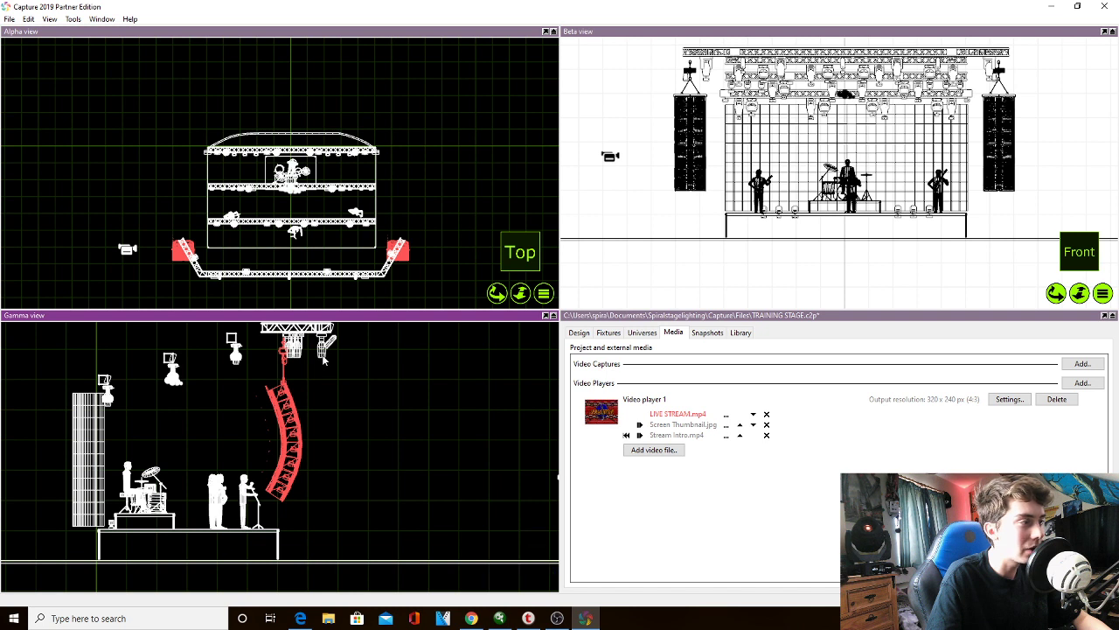
click(326, 343)
click(378, 440)
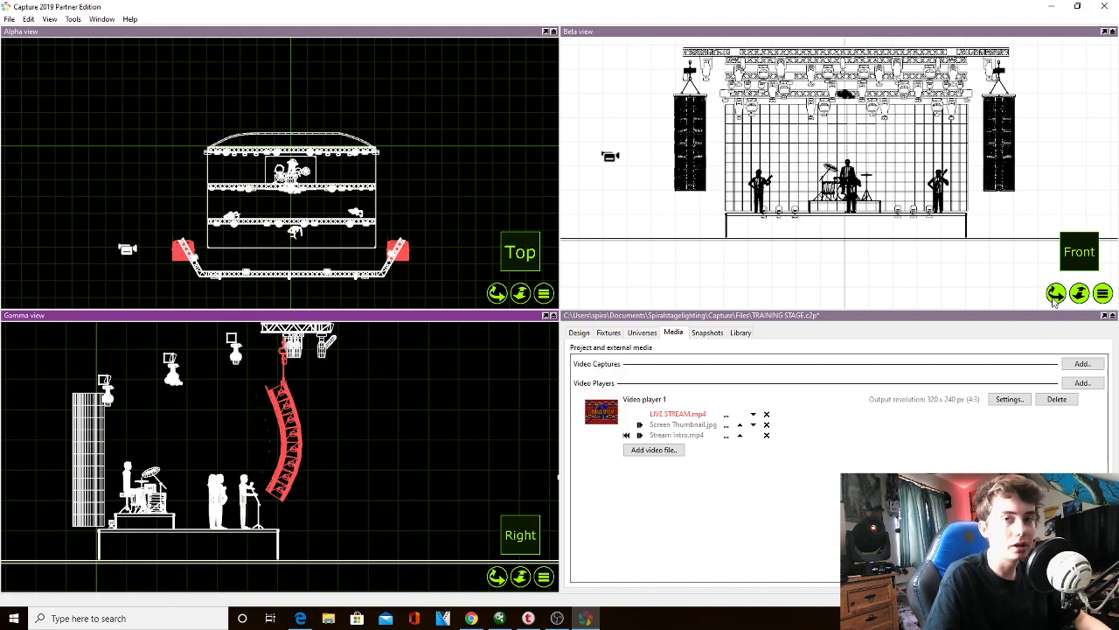
mouse_move(1056, 295)
mouse_down()
mouse_move(997, 296)
mouse_move(1055, 296)
mouse_up()
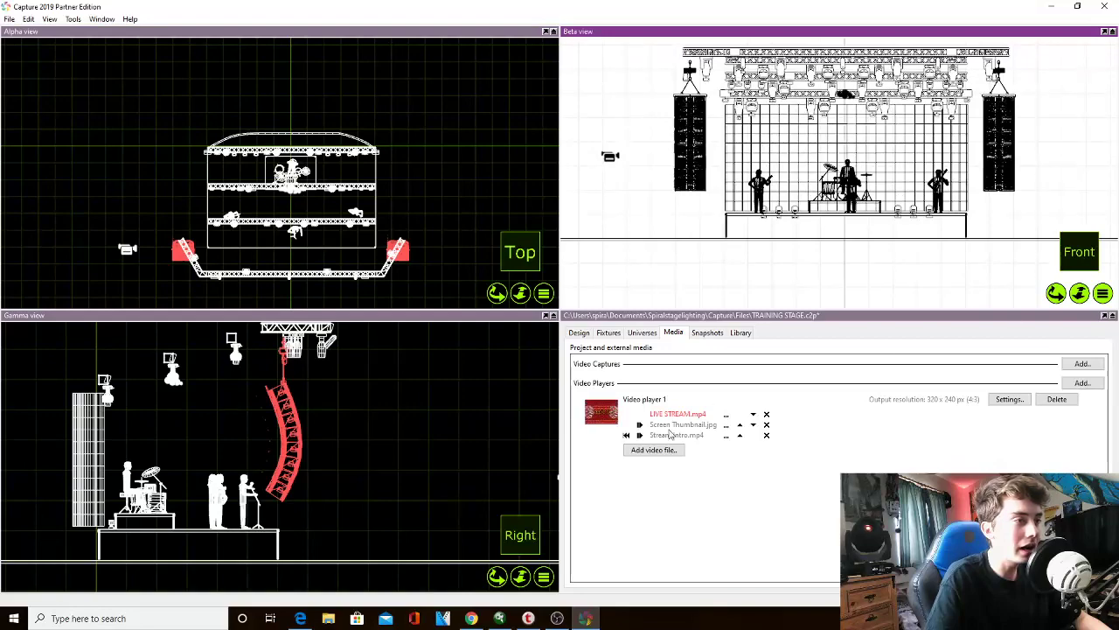
Switch to PDFReport.pdf in Microsoft Edge and review the fixtures, modes and addresses in the Patch View table through its last page
click(299, 619)
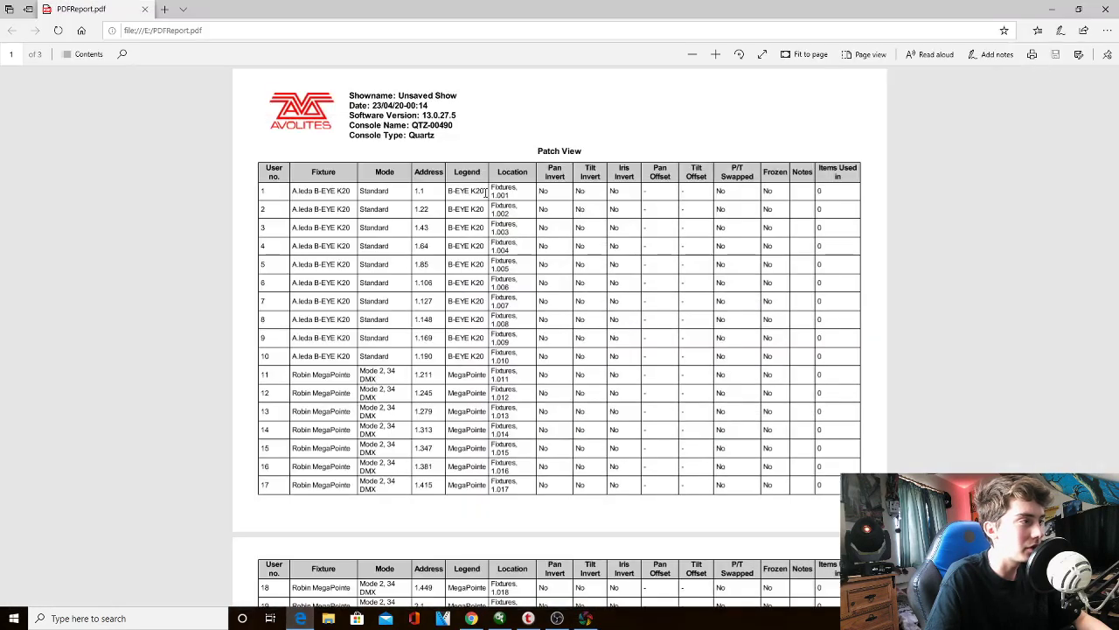
mouse_move(1115, 118)
mouse_down()
mouse_move(1116, 128)
mouse_move(1116, 111)
mouse_up()
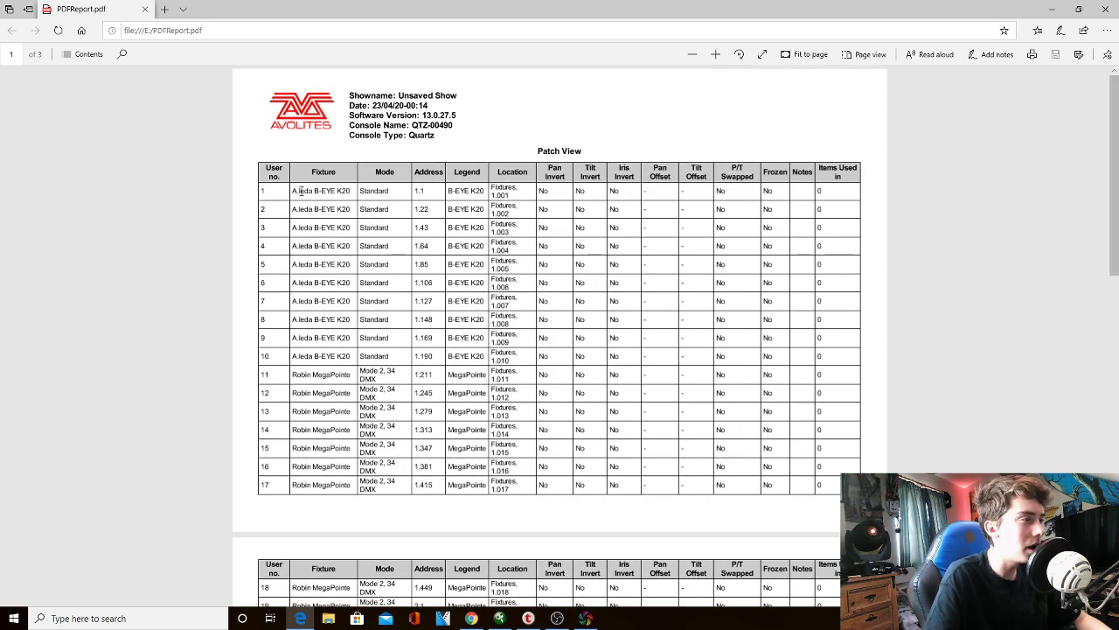
drag(300, 191, 330, 301)
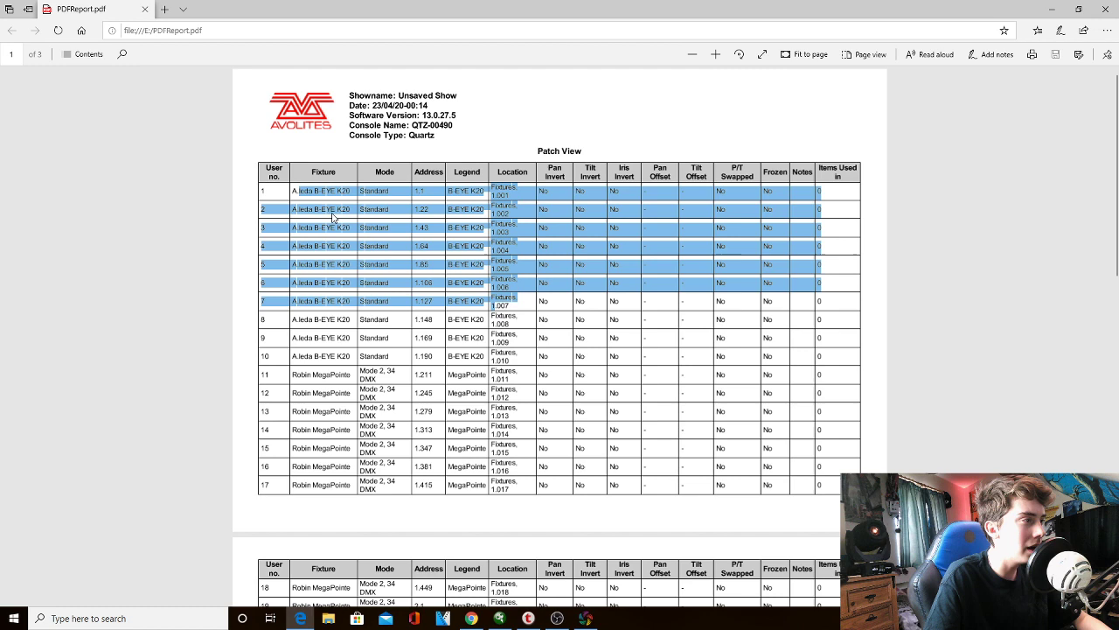
click(189, 163)
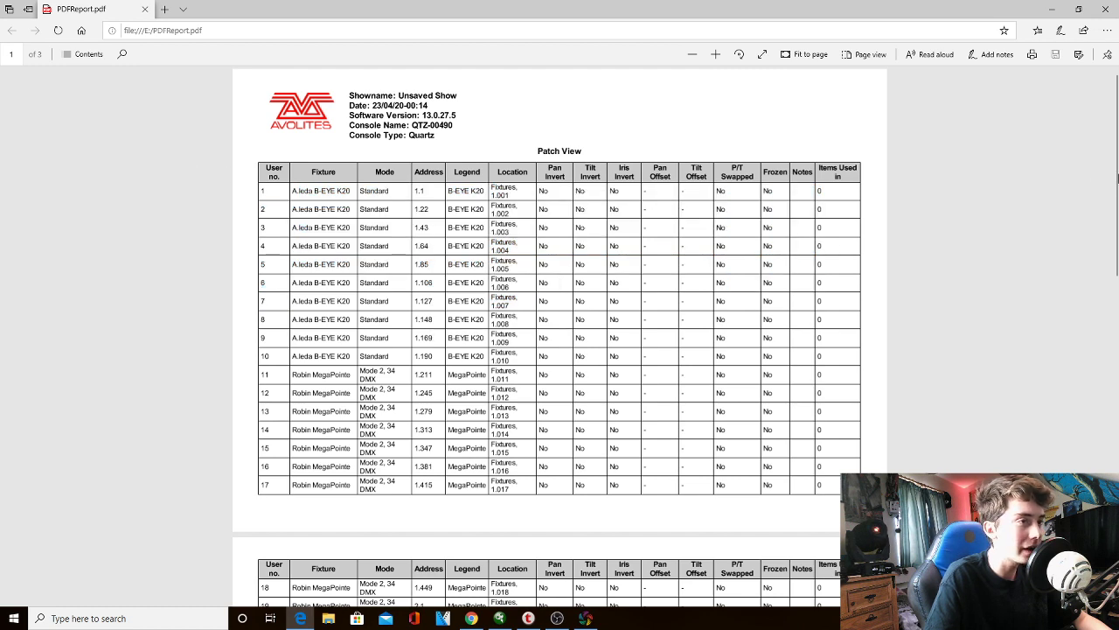
scroll(1117, 179, down, 3)
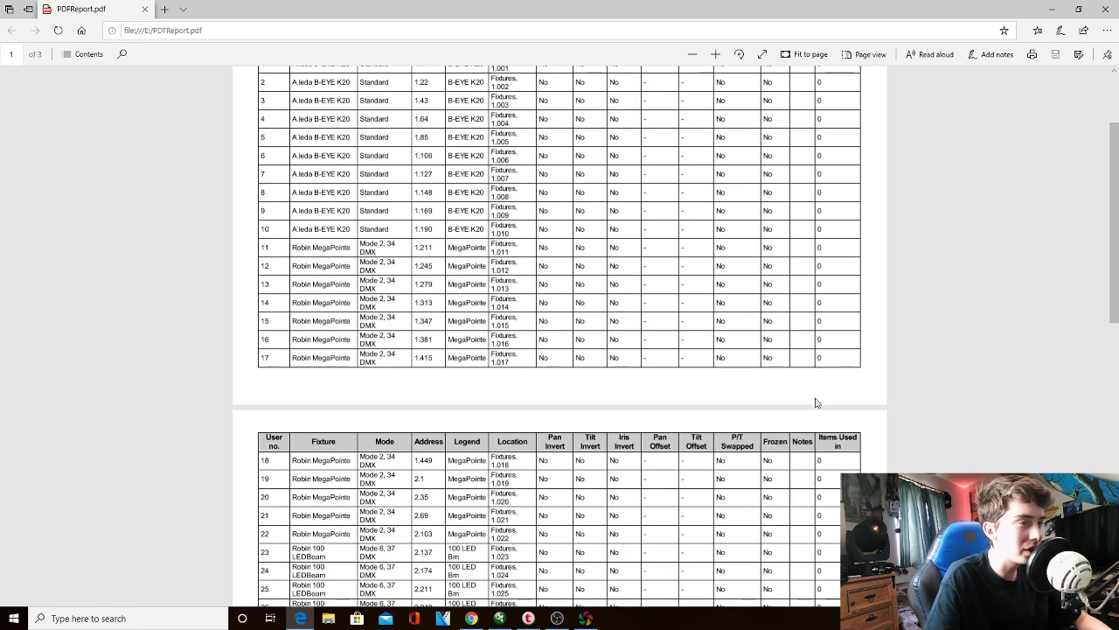
drag(1111, 239, 1111, 367)
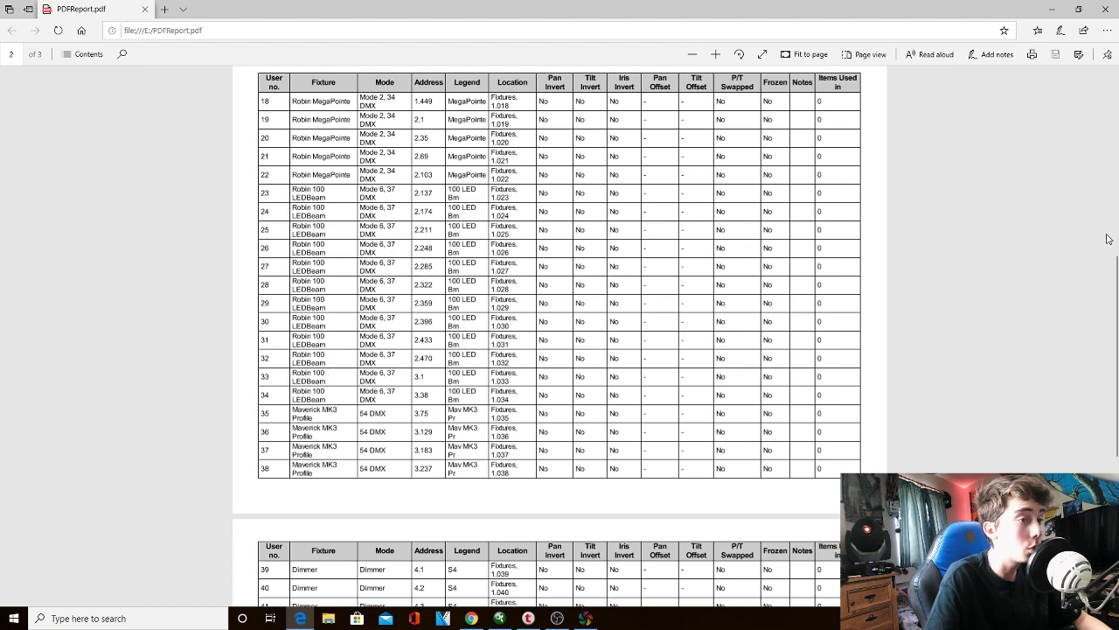
drag(1113, 282, 1113, 316)
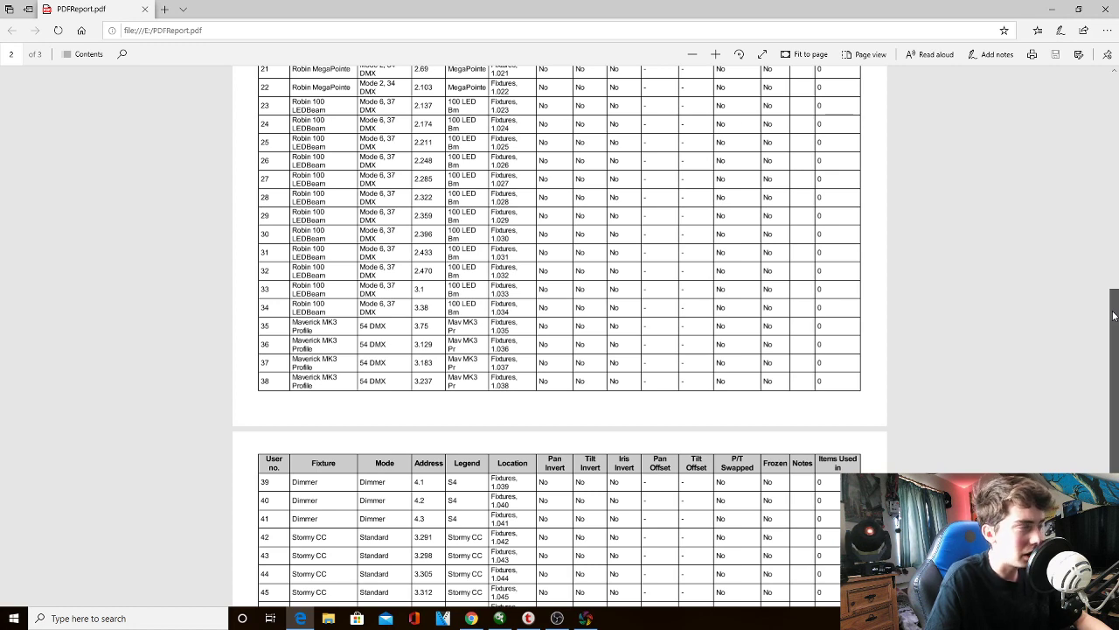
drag(1114, 316, 1114, 348)
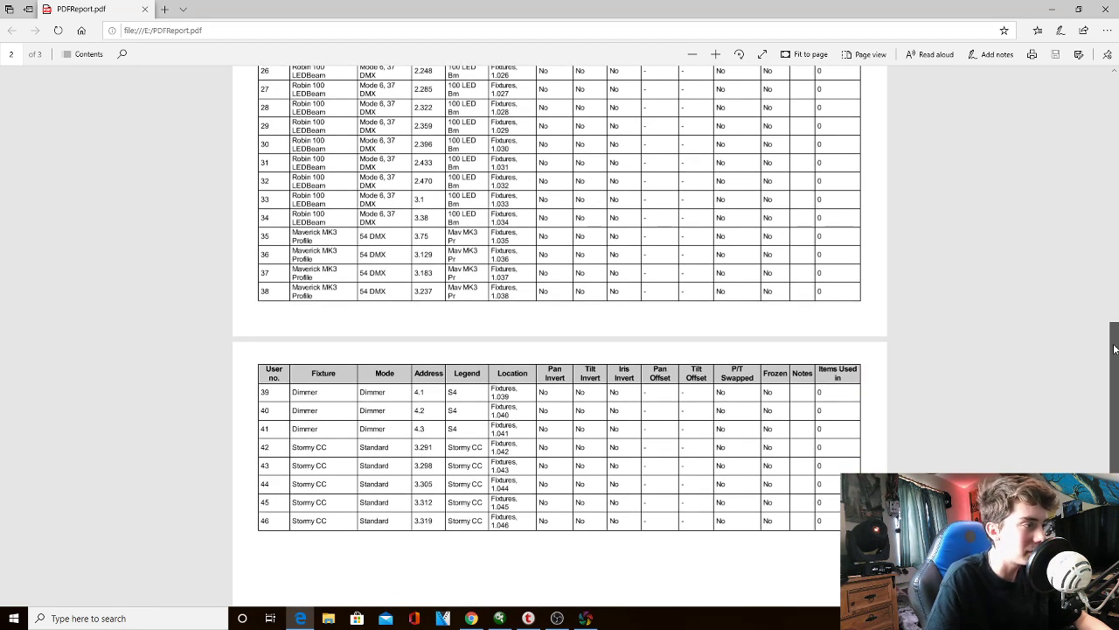
drag(295, 452, 411, 523)
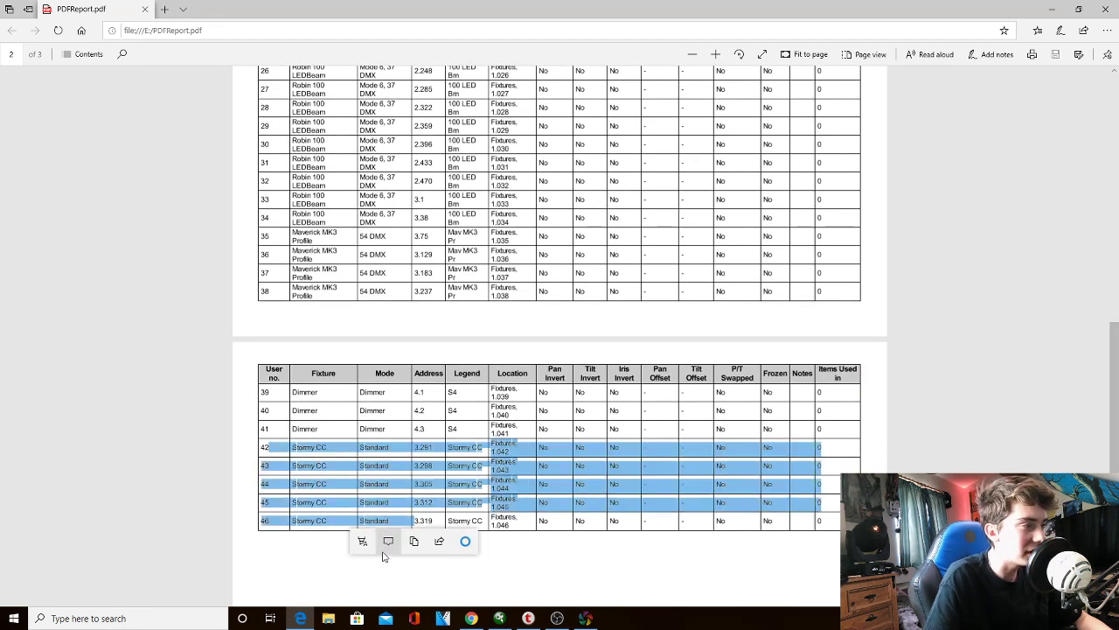
click(385, 542)
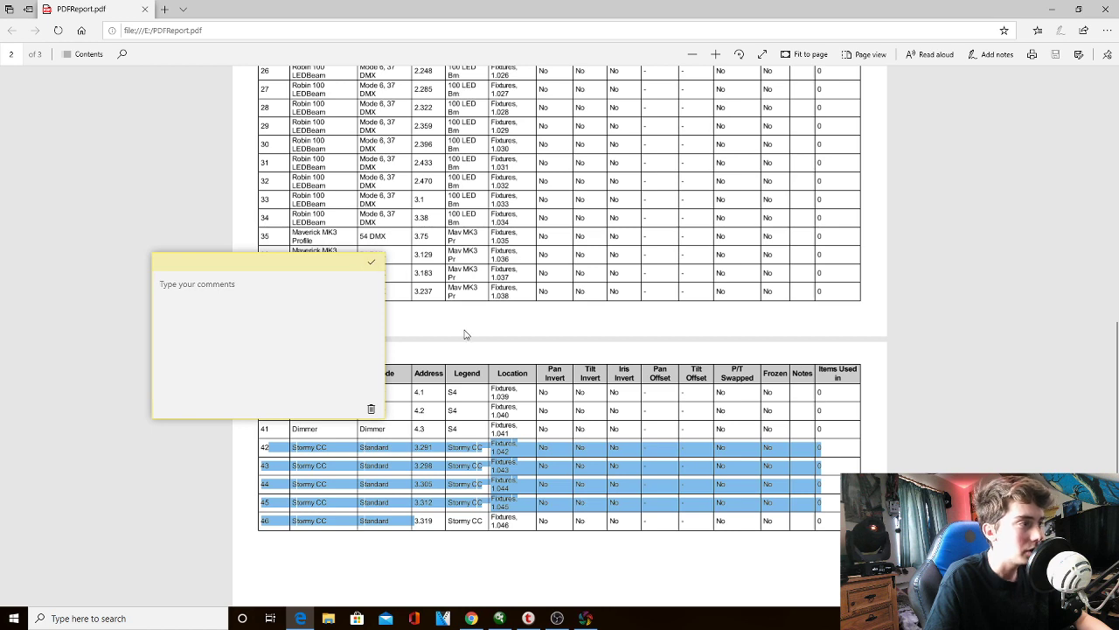
click(371, 408)
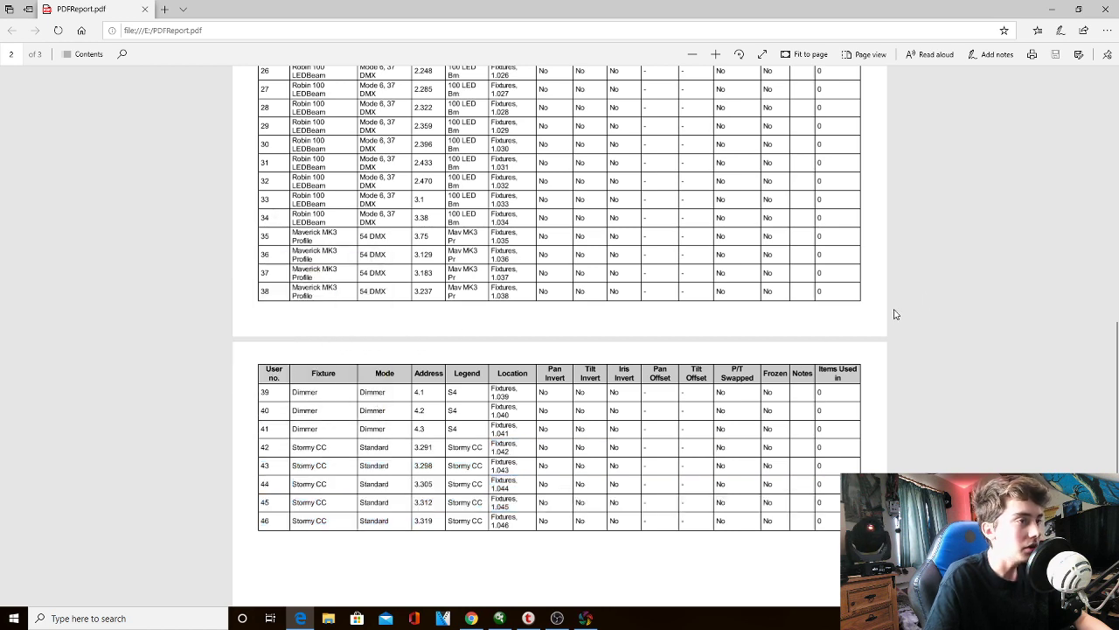
Go back to the start of the patch report, switch to Capture 2019 and set the Beta view to Live
drag(1117, 335, 1115, 87)
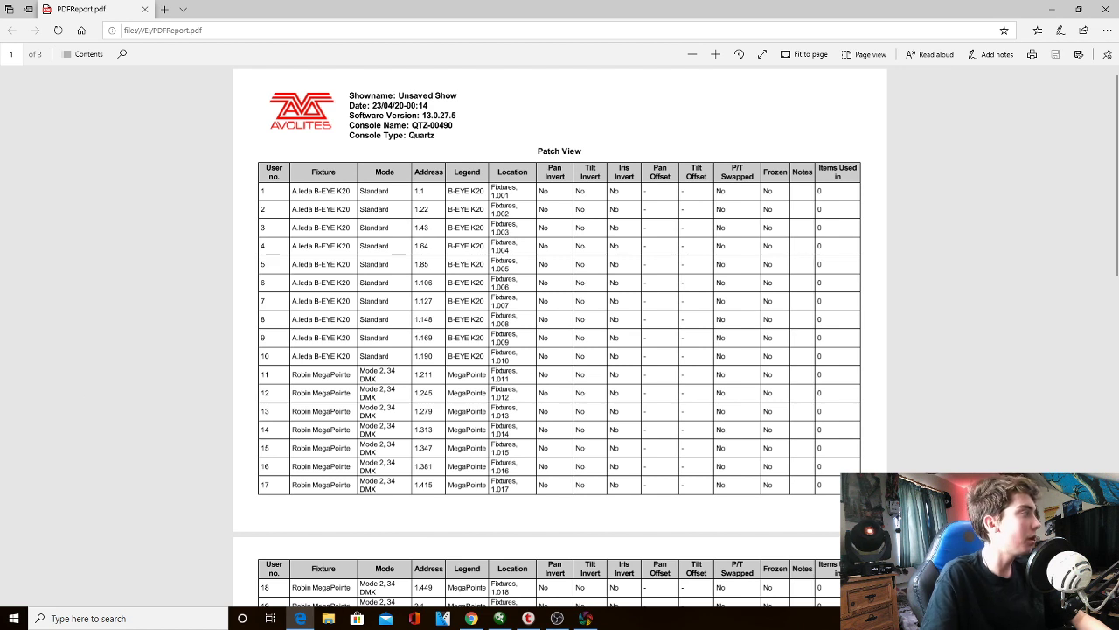
click(557, 619)
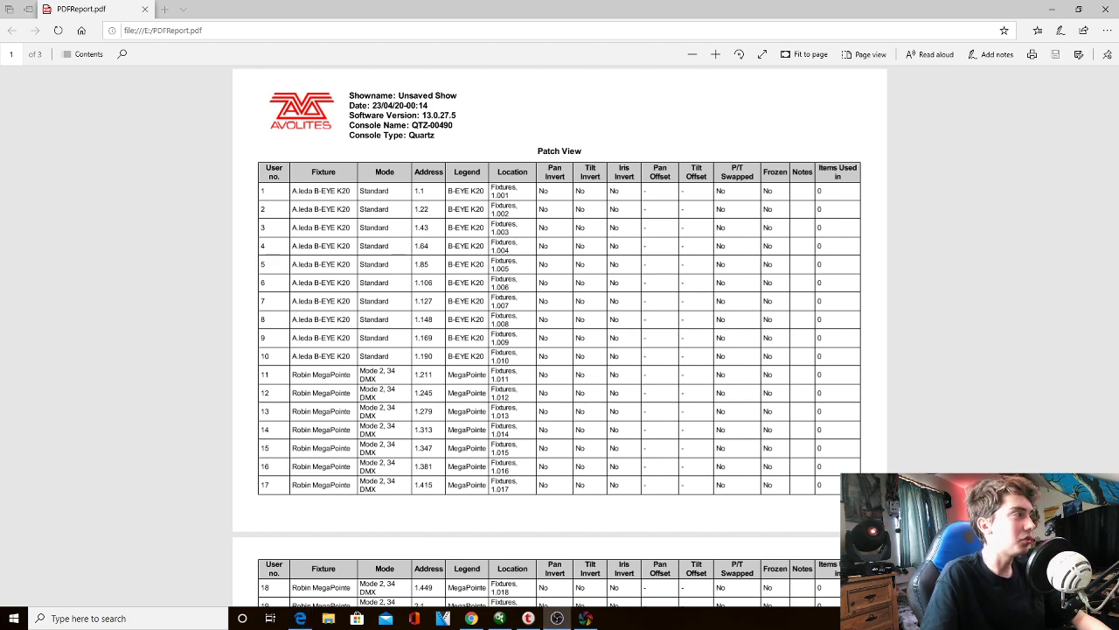
key(alt+Tab)
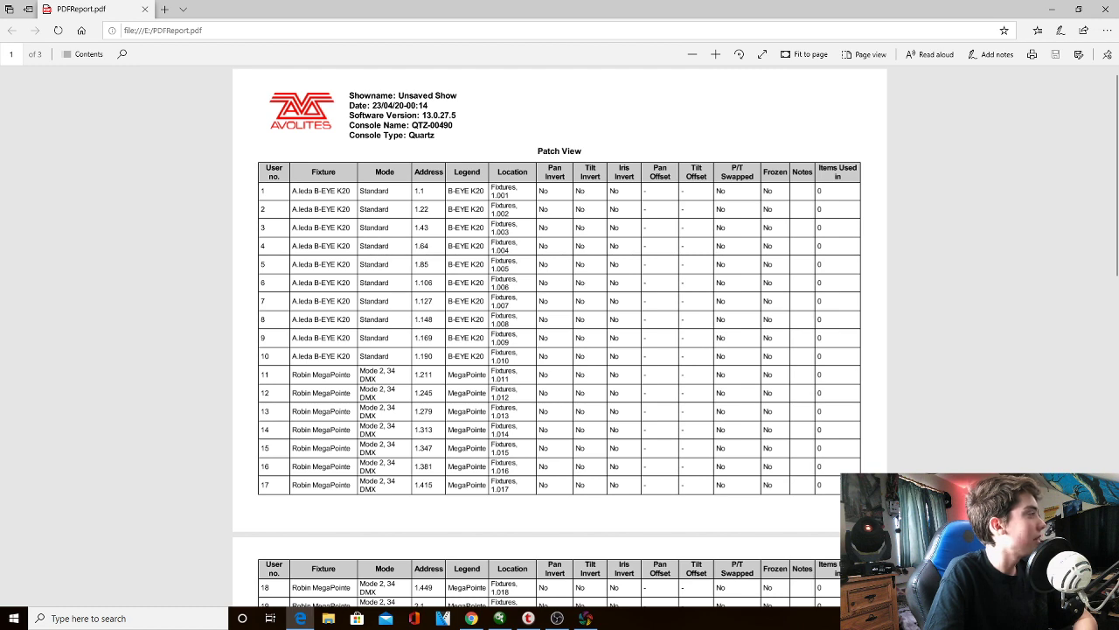
key(alt+Tab)
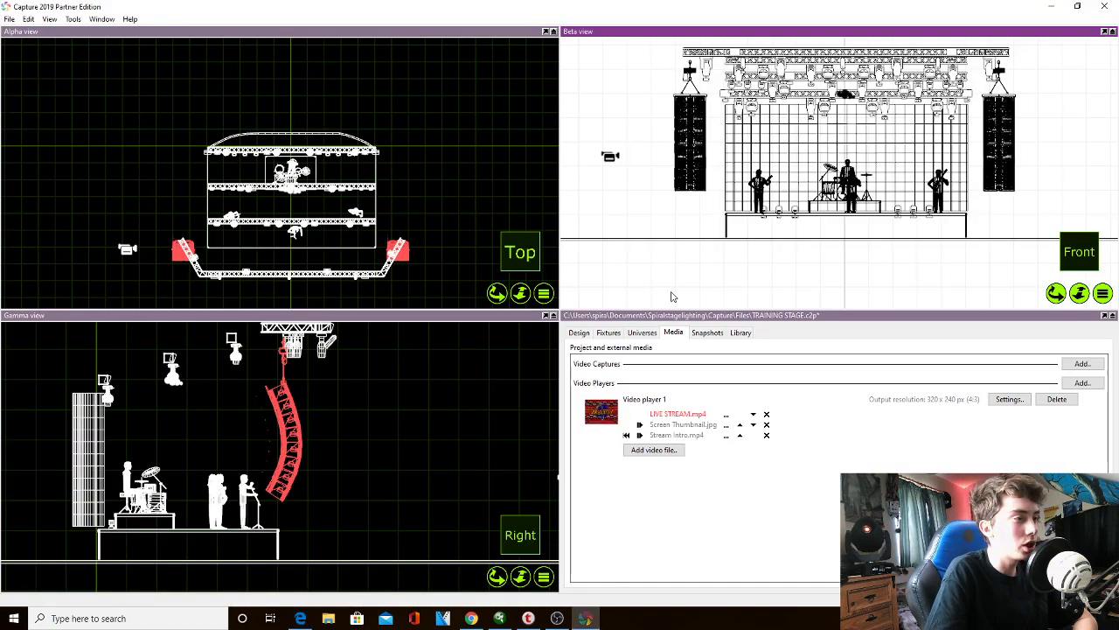
click(1103, 293)
click(1078, 320)
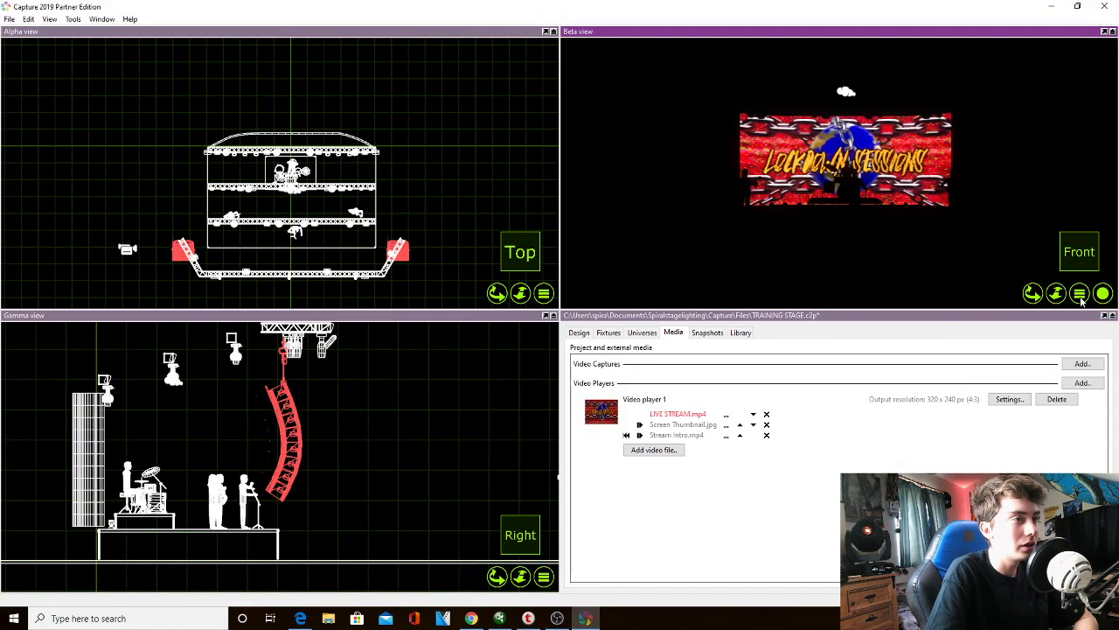
Zoom the Beta view out slightly and switch to the unsaved show in Avolites Titan
scroll(844, 159, down, 2)
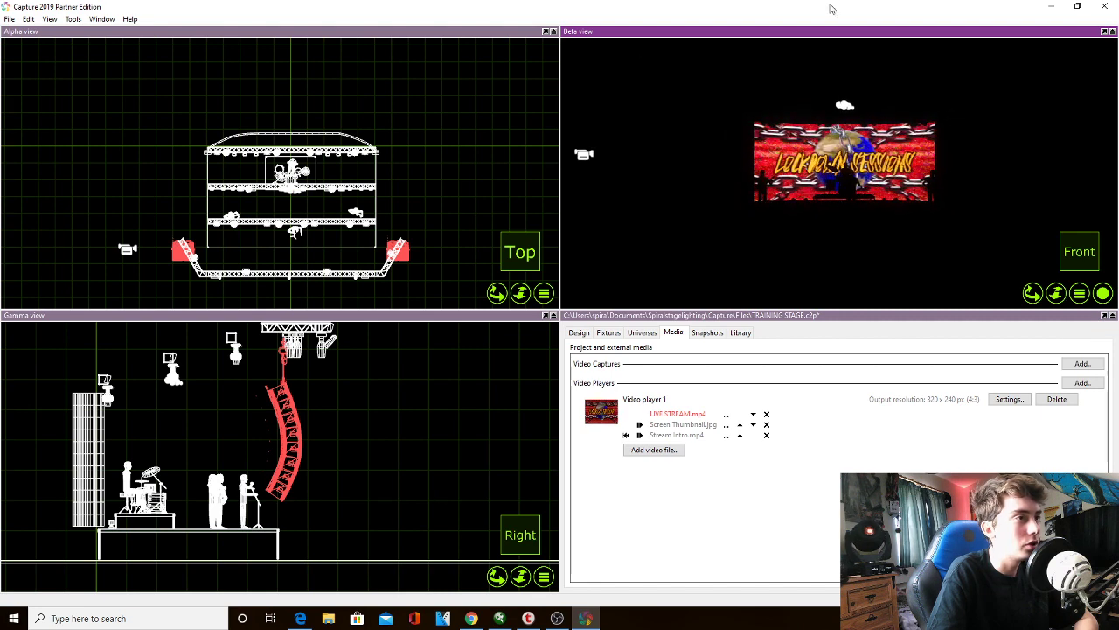
drag(830, 7, 0, 70)
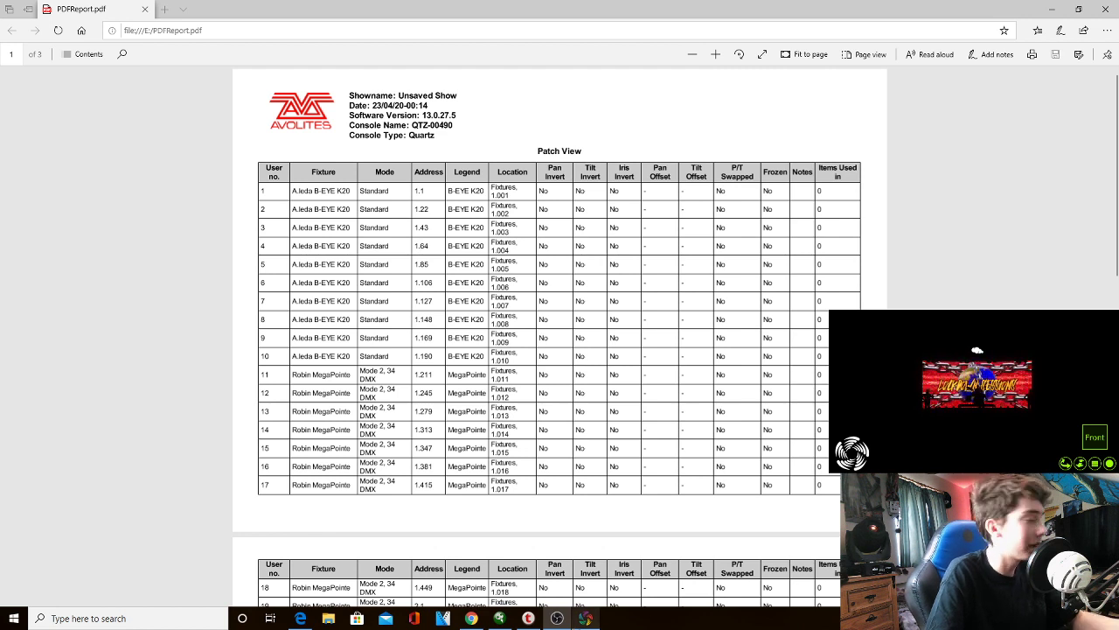
mouse_move(557, 619)
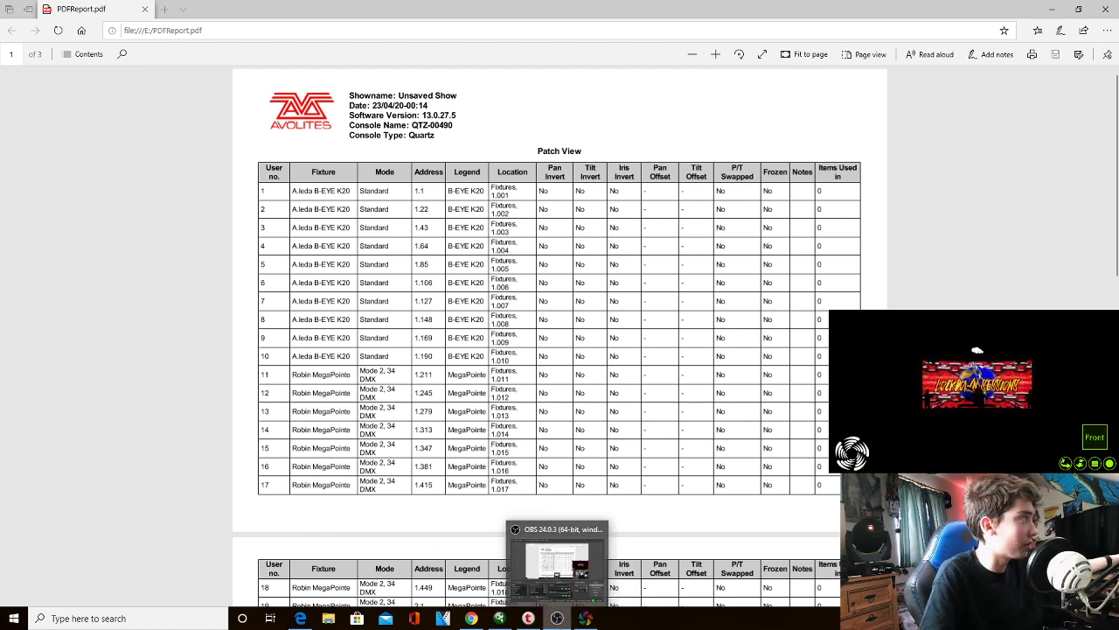
mouse_move(508, 621)
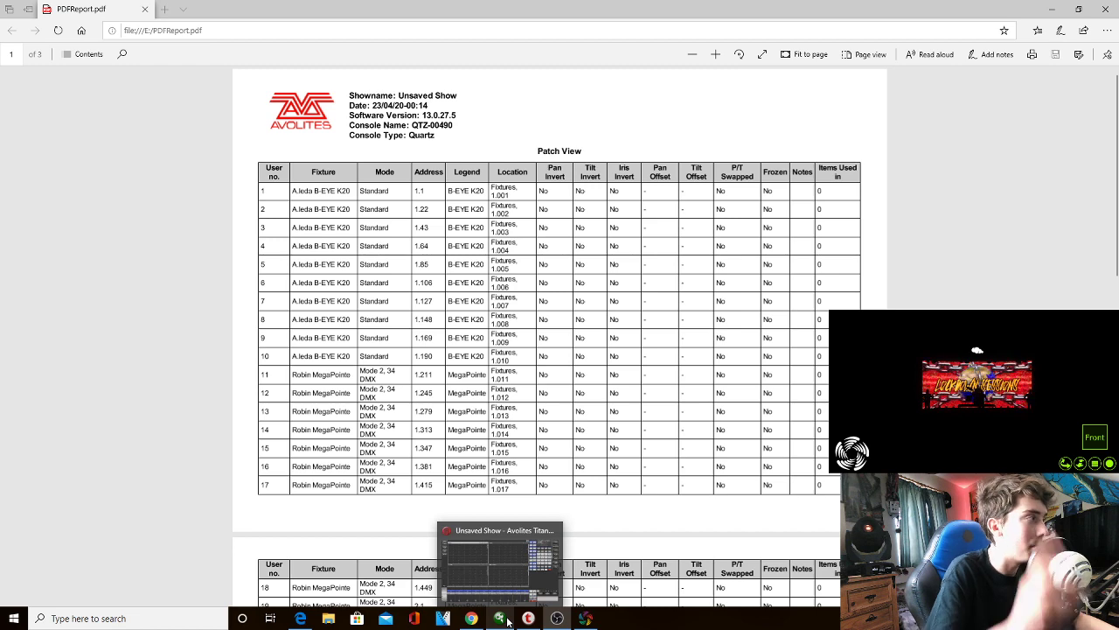
click(508, 621)
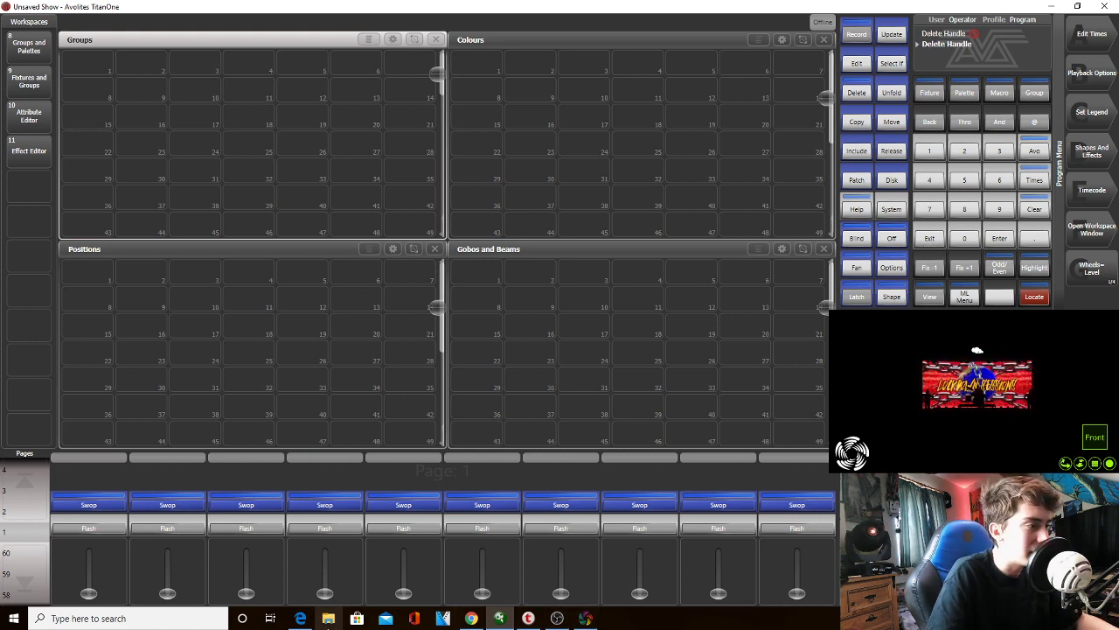
Check the patch report and choose the Clay Paky A.leda B-EYE K20 in Standard mode as the fixture to patch
click(301, 621)
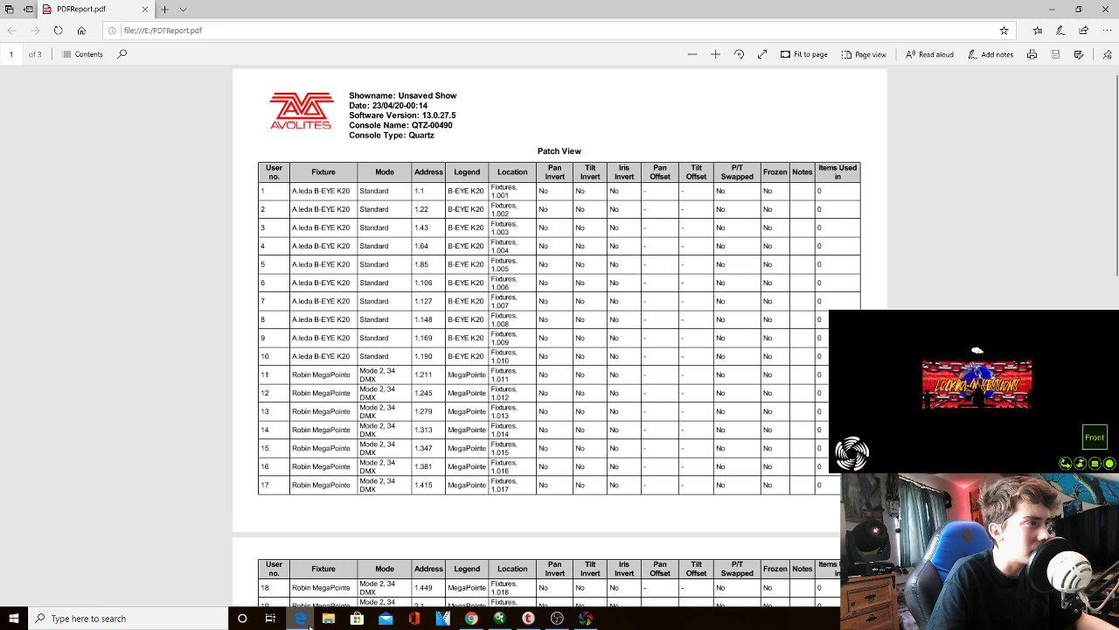
click(302, 619)
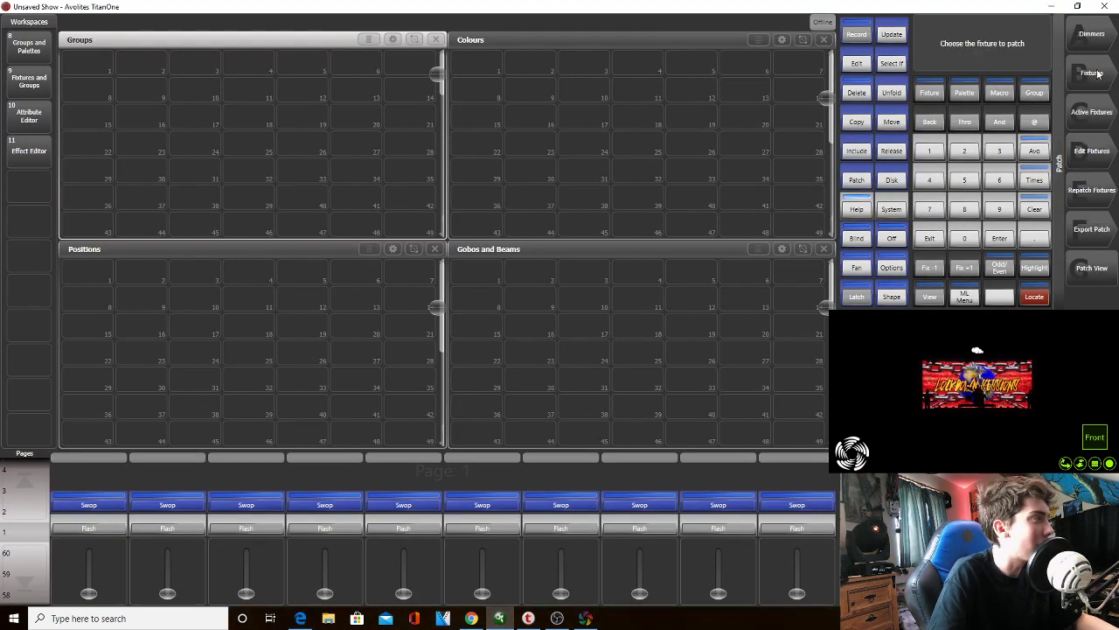
click(1098, 73)
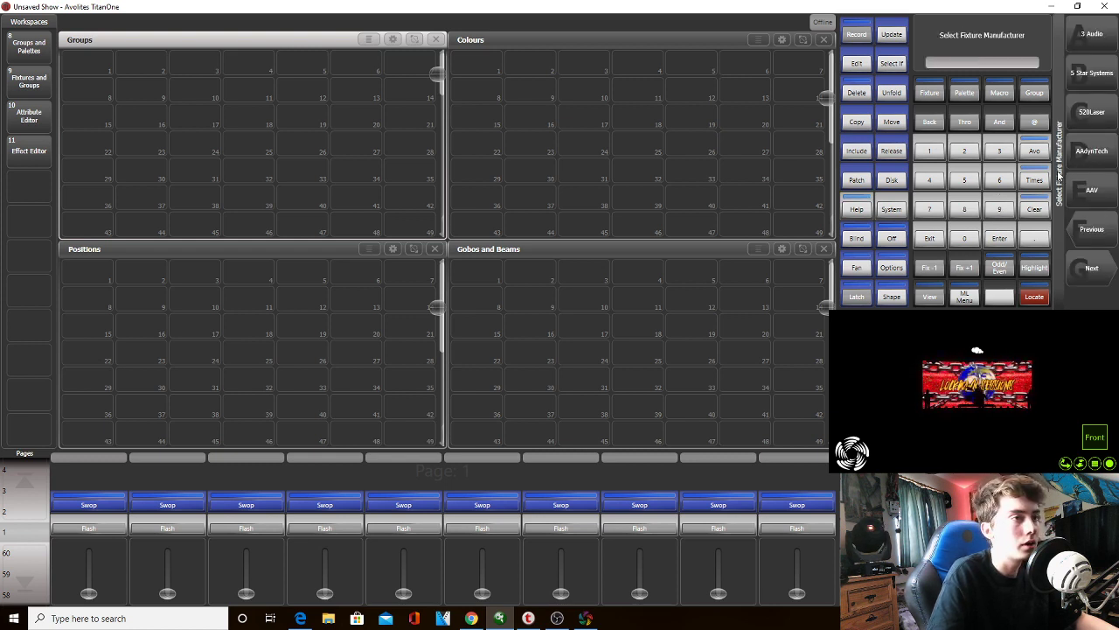
text(cla)
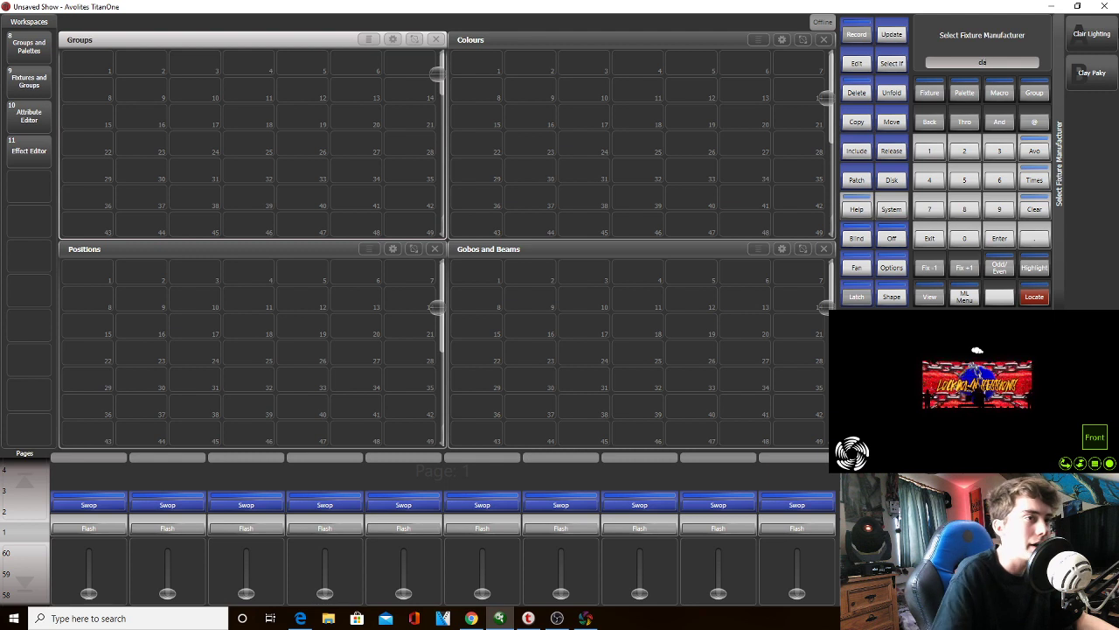
click(1092, 73)
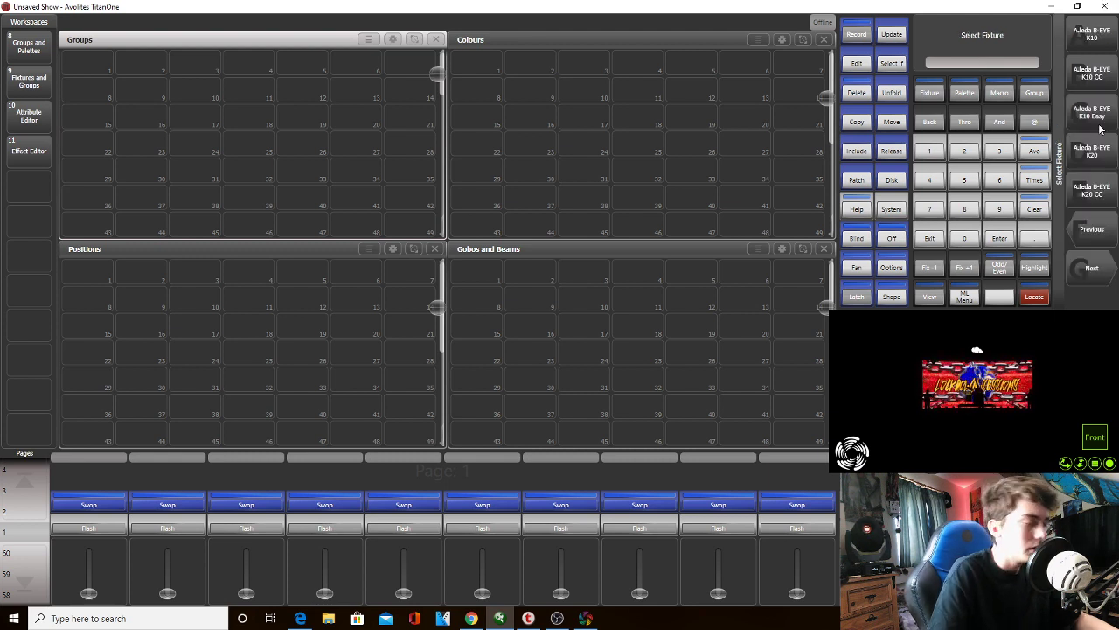
text(k20)
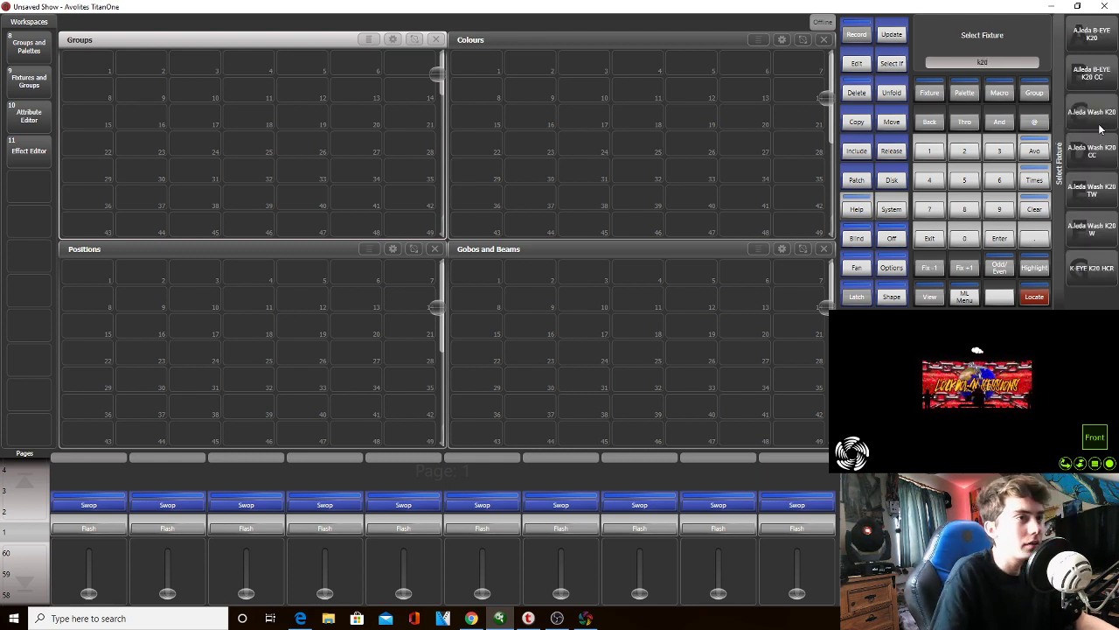
click(1092, 34)
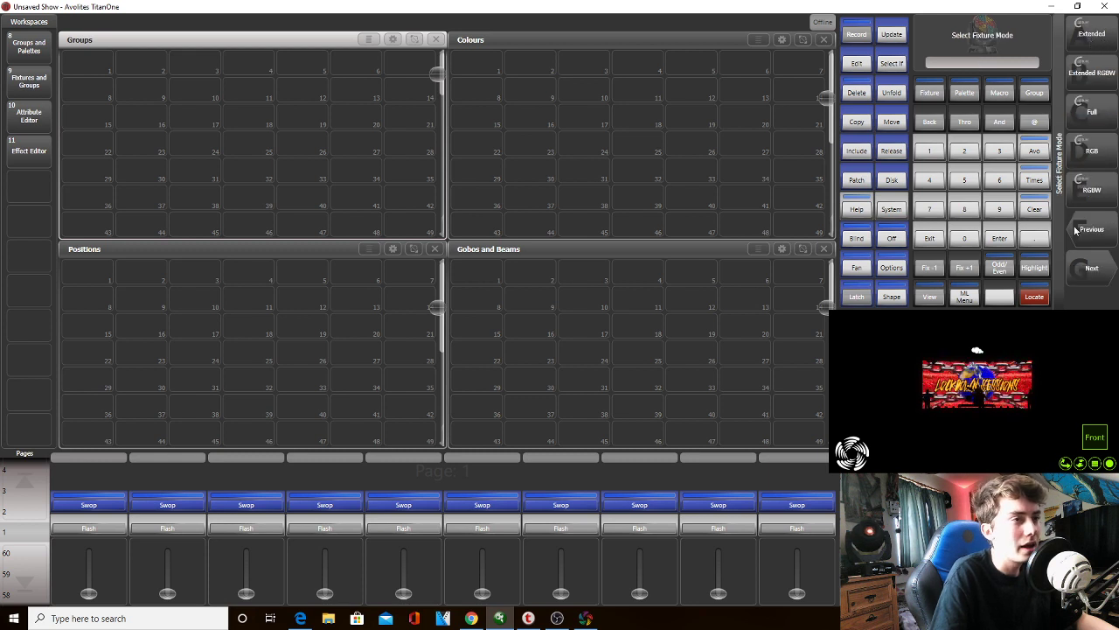
click(1093, 269)
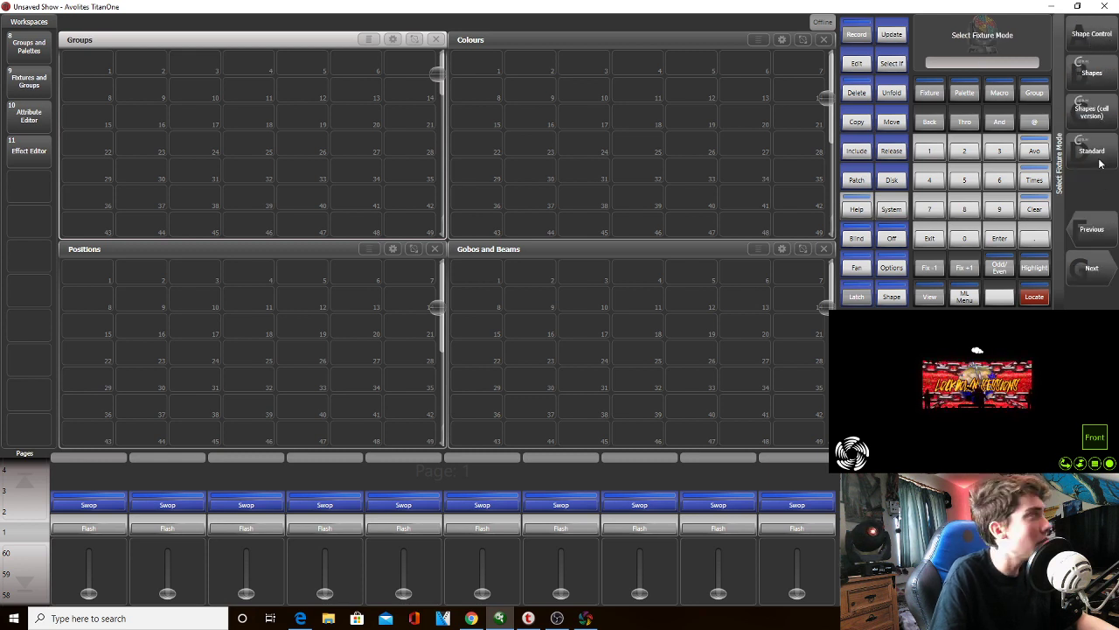
click(1093, 151)
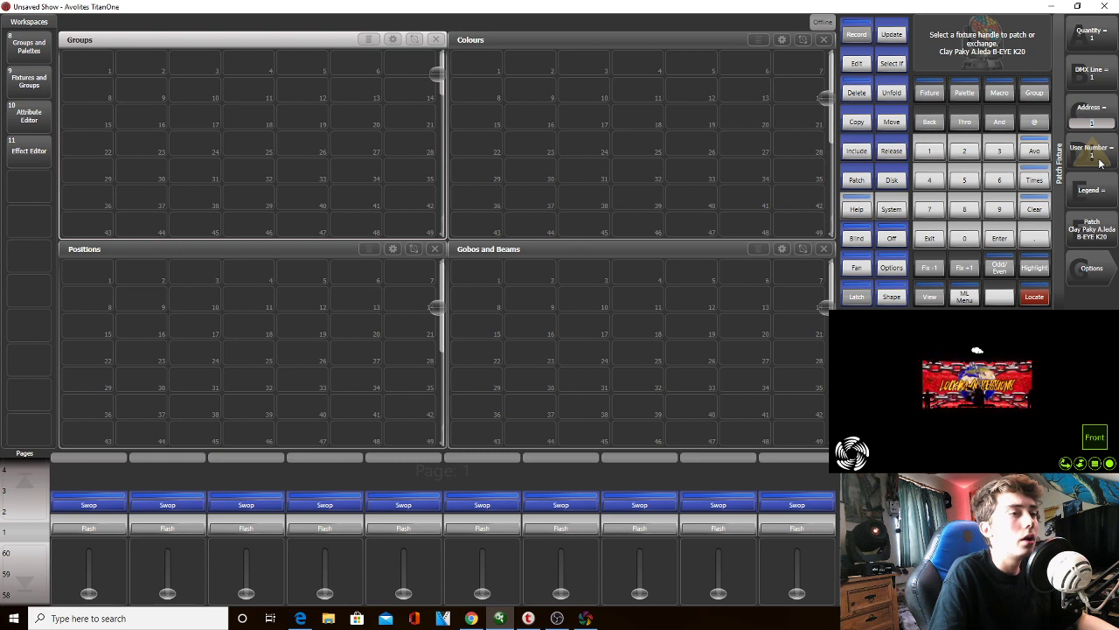
Check the user number and DMX line of the fixture being patched against the Patch View table in PDFReport.pdf
click(1100, 162)
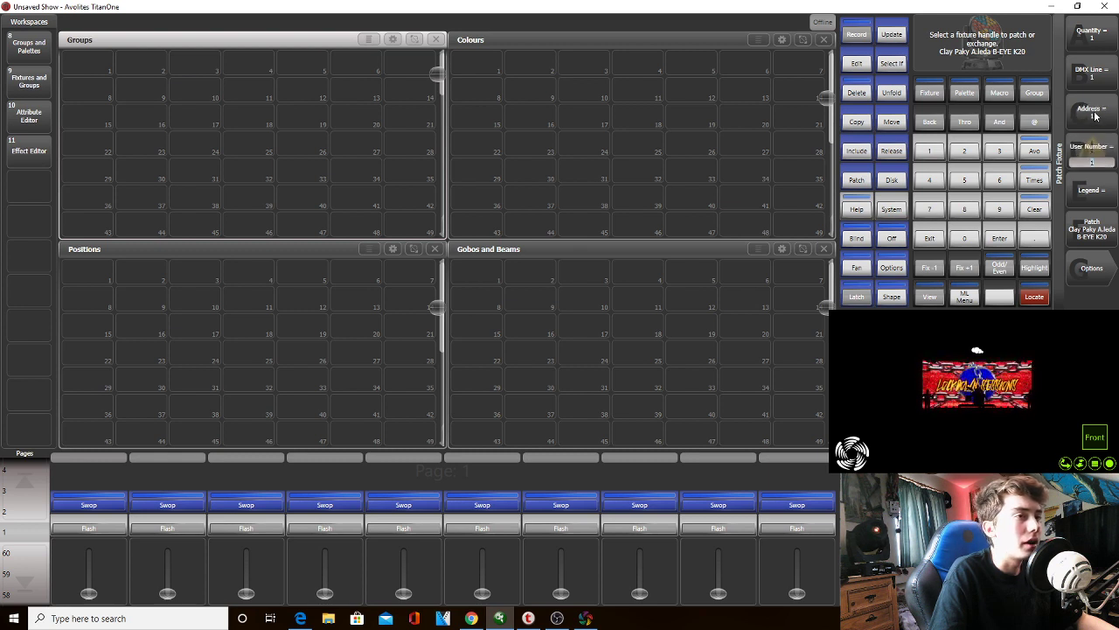
click(1093, 72)
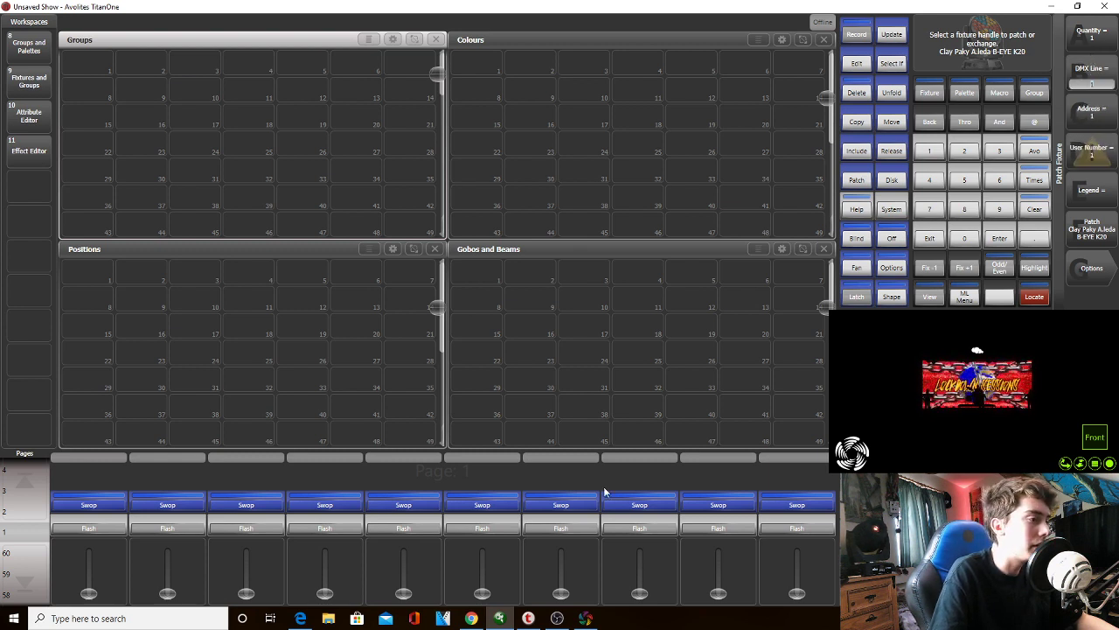
click(299, 619)
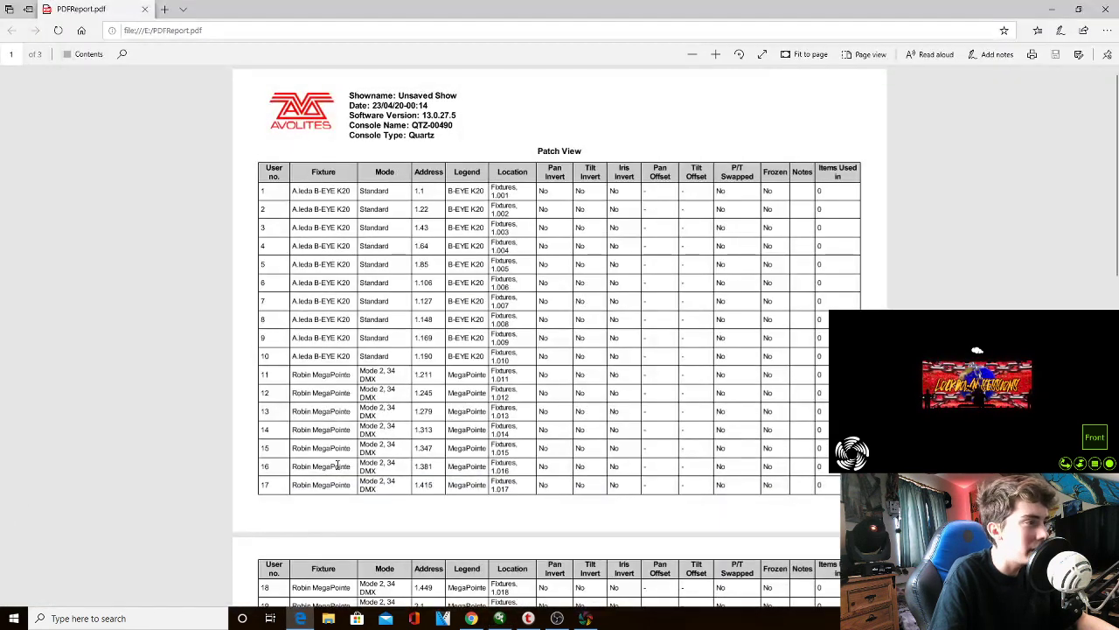
click(497, 618)
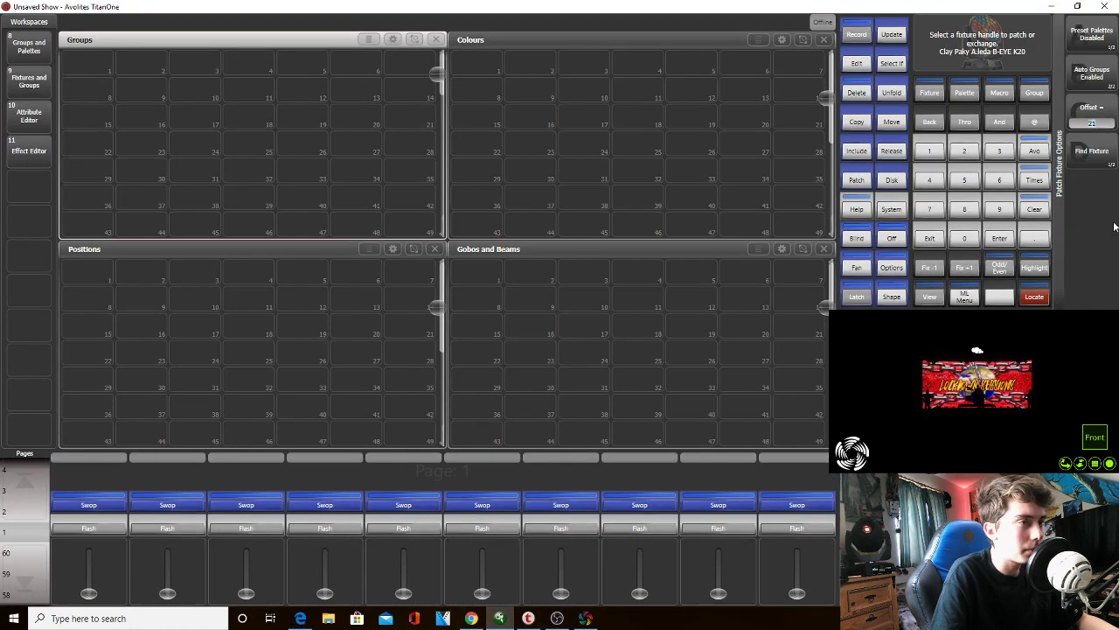
Turn on Find Fixture and set Preset Palettes on Workspaces in the fixture patching options
click(1096, 159)
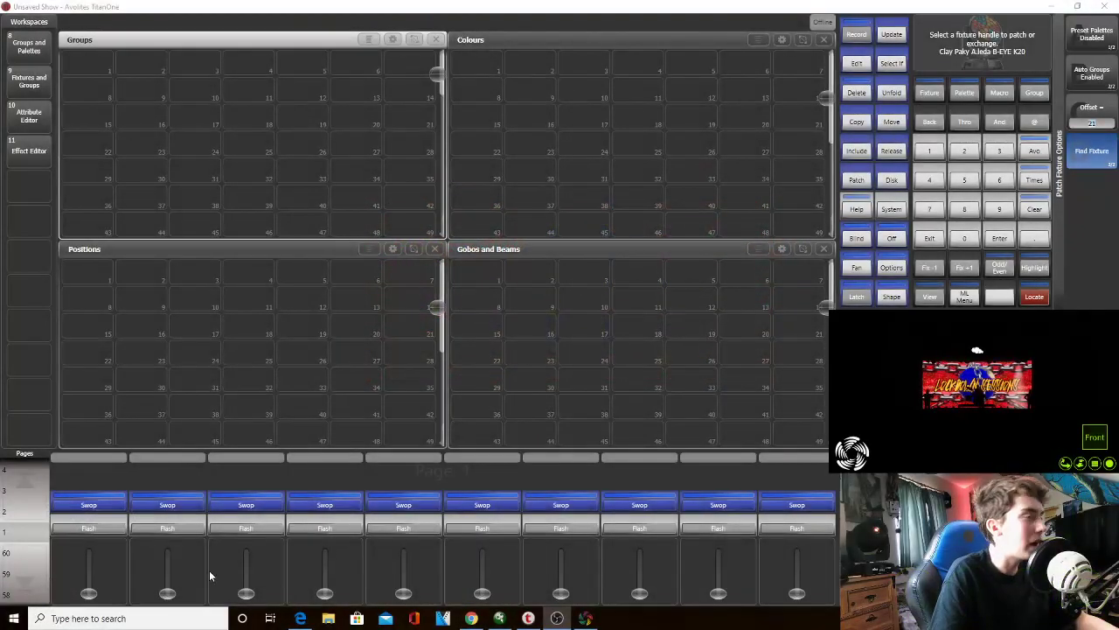
click(1096, 50)
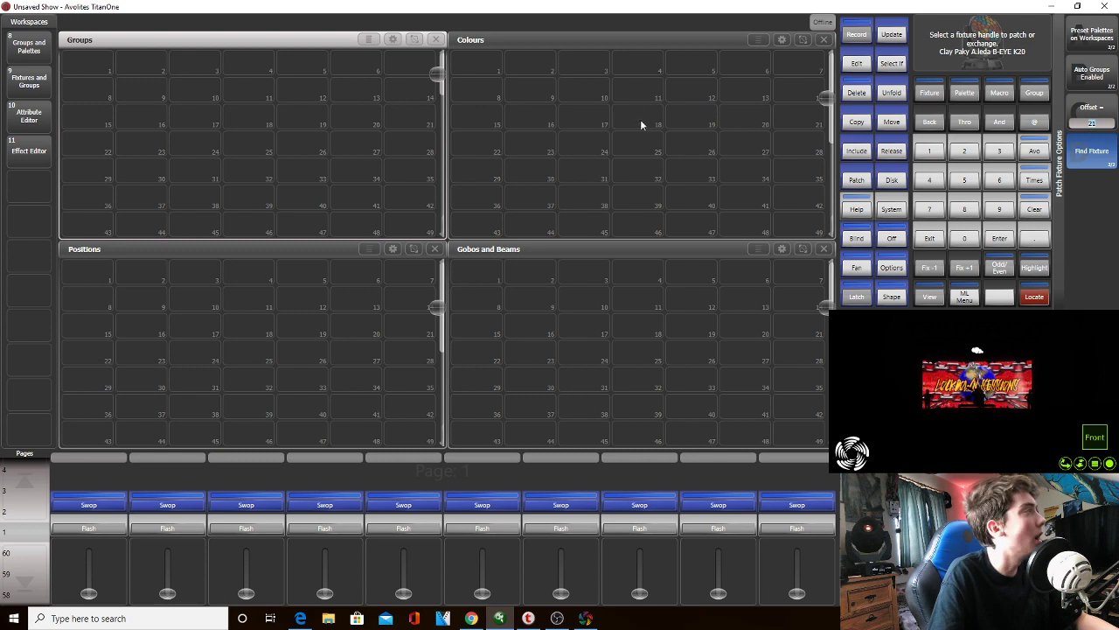
click(924, 240)
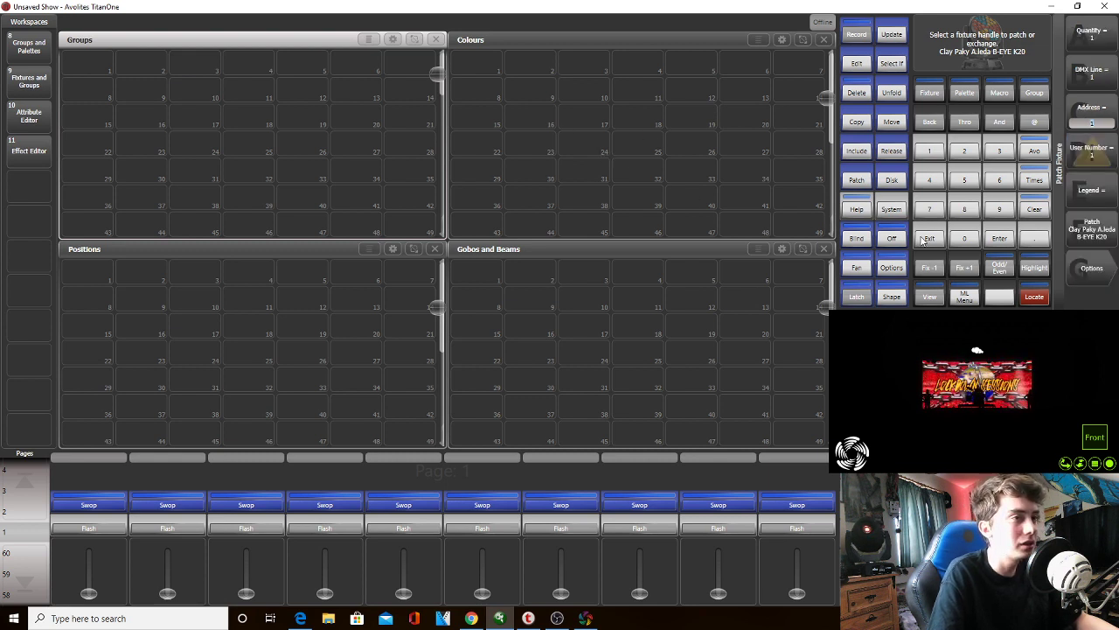
Patch 10 Clay Paky A.leda B-EYE K20 fixtures on DMX line 1 from address 1, starting at user number 1
click(1101, 53)
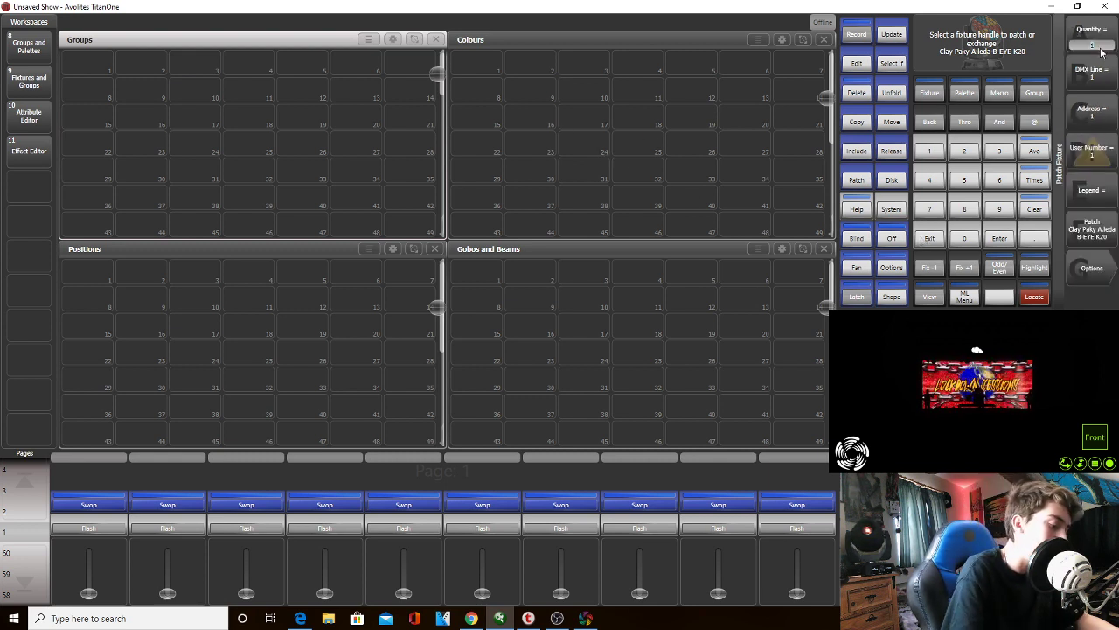
text(10)
click(1084, 230)
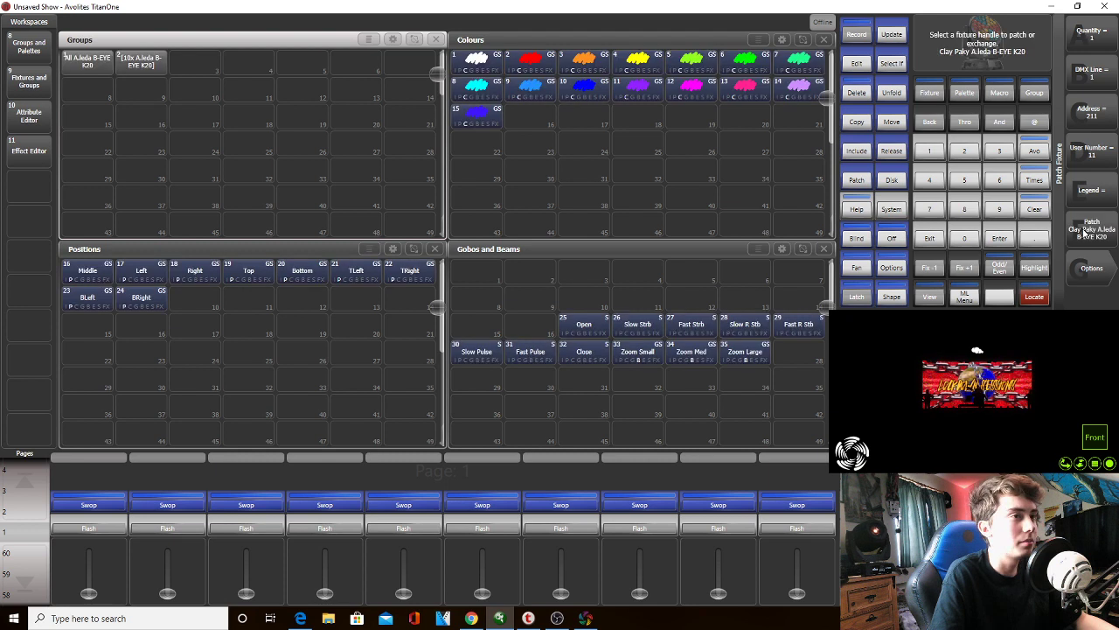
Find and open the Stream Deck app
key(alt+Tab)
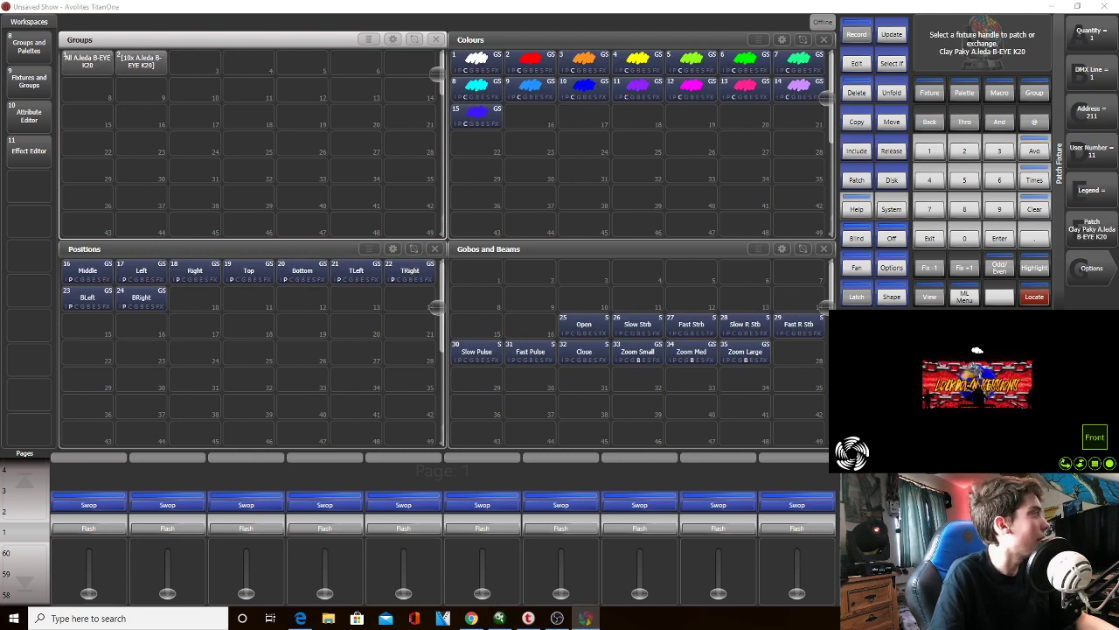
click(127, 618)
text(str)
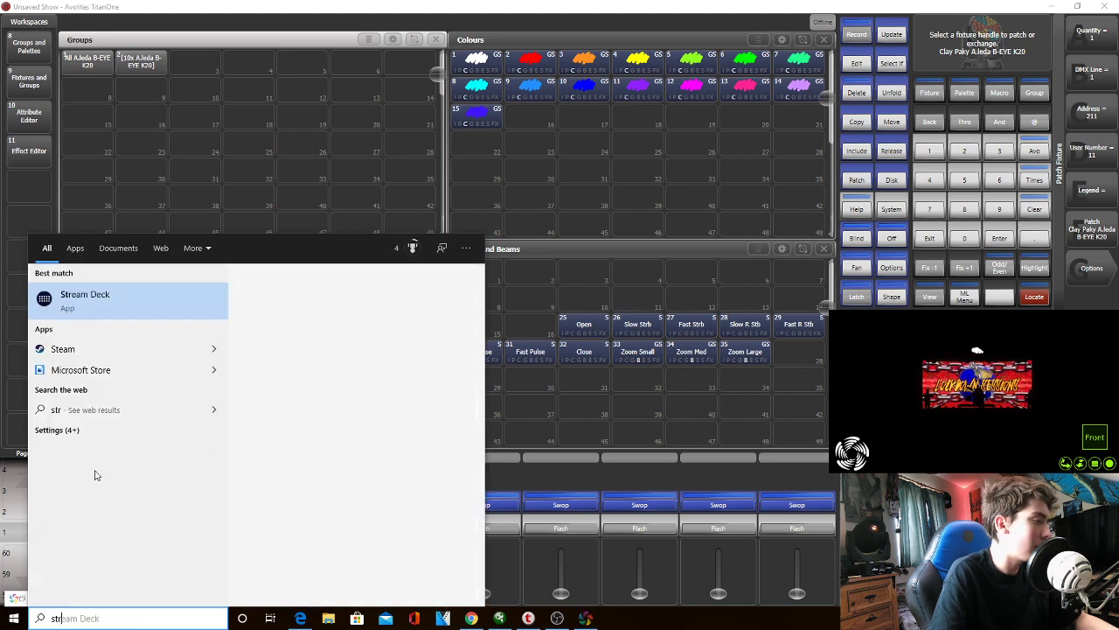
click(91, 310)
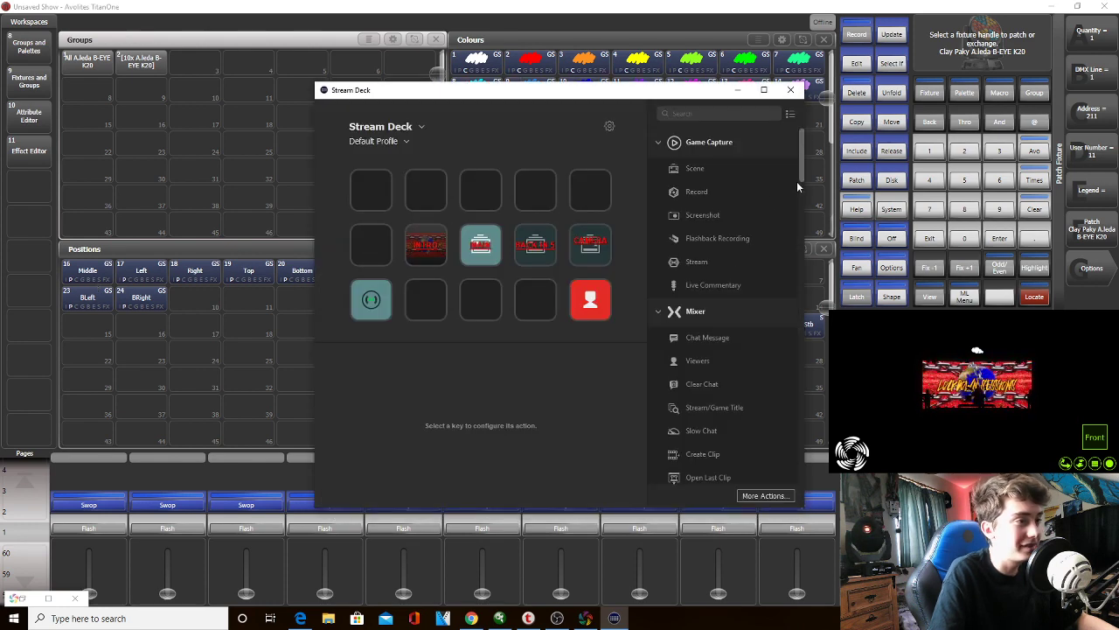
Assign an OBS Studio Scene action with collection Untitled and scene CAPTURE MAIN to the middle row's first key, and close Stream Deck
scroll(796, 181, down, 3)
drag(737, 365, 371, 245)
click(505, 419)
click(505, 431)
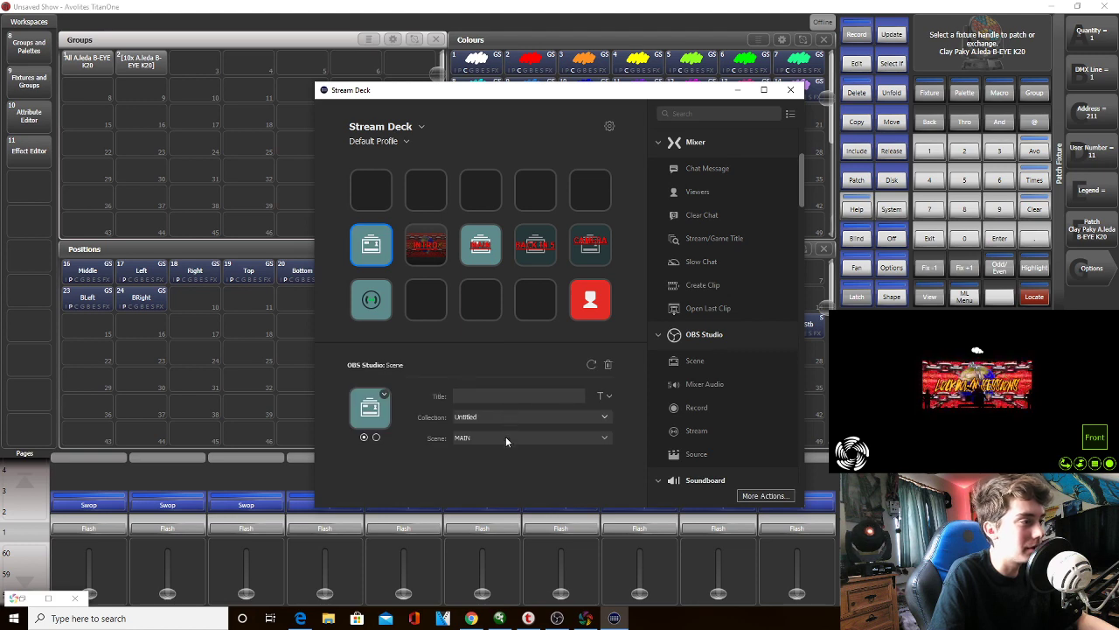
click(497, 438)
click(490, 462)
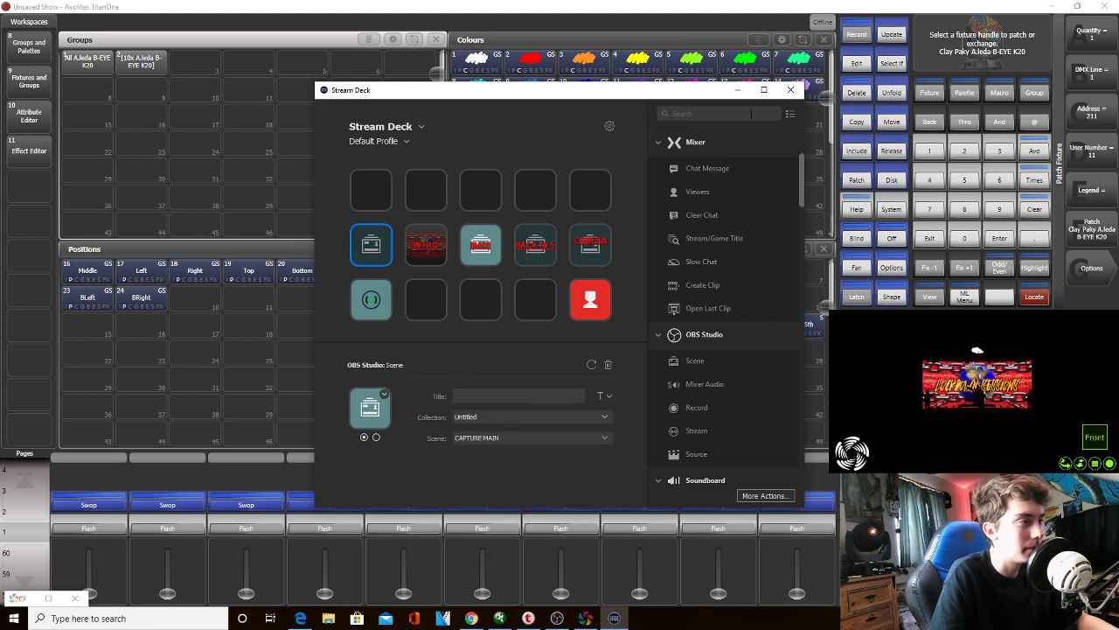
click(791, 89)
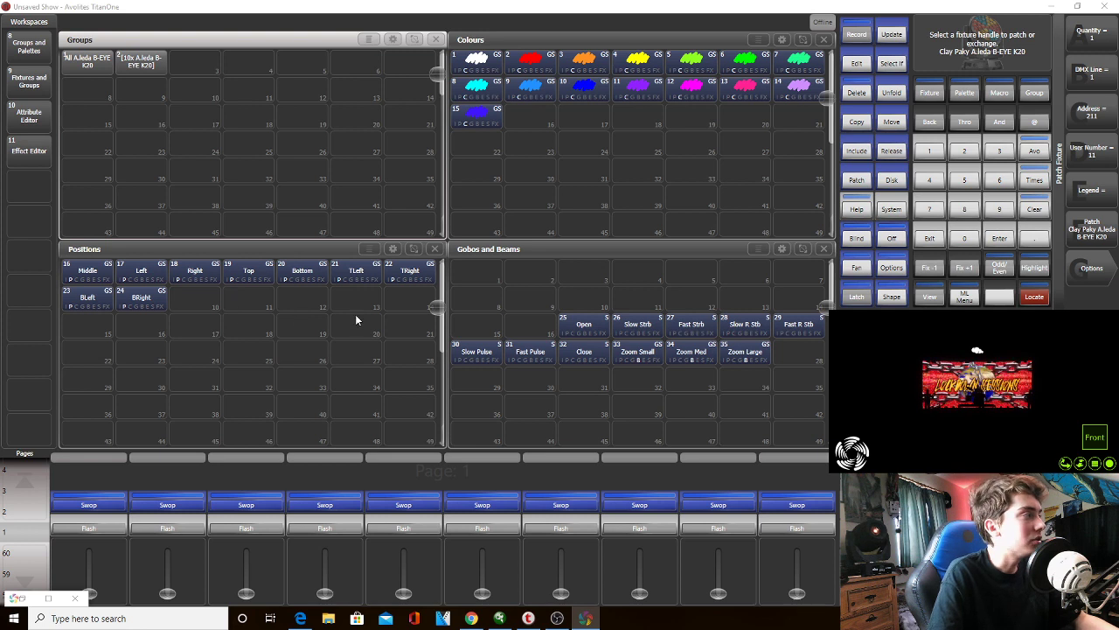
Leave fixture patching in Avolites Titan and delete all the palettes in the Positions window, from Middle through BRight
drag(355, 320, 74, 264)
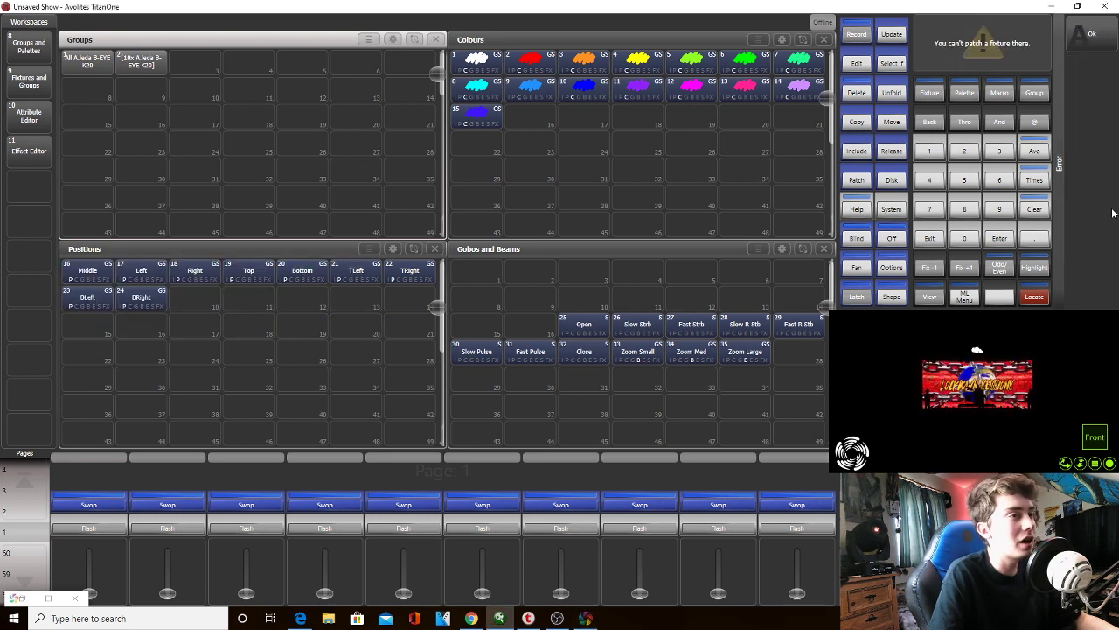
click(931, 238)
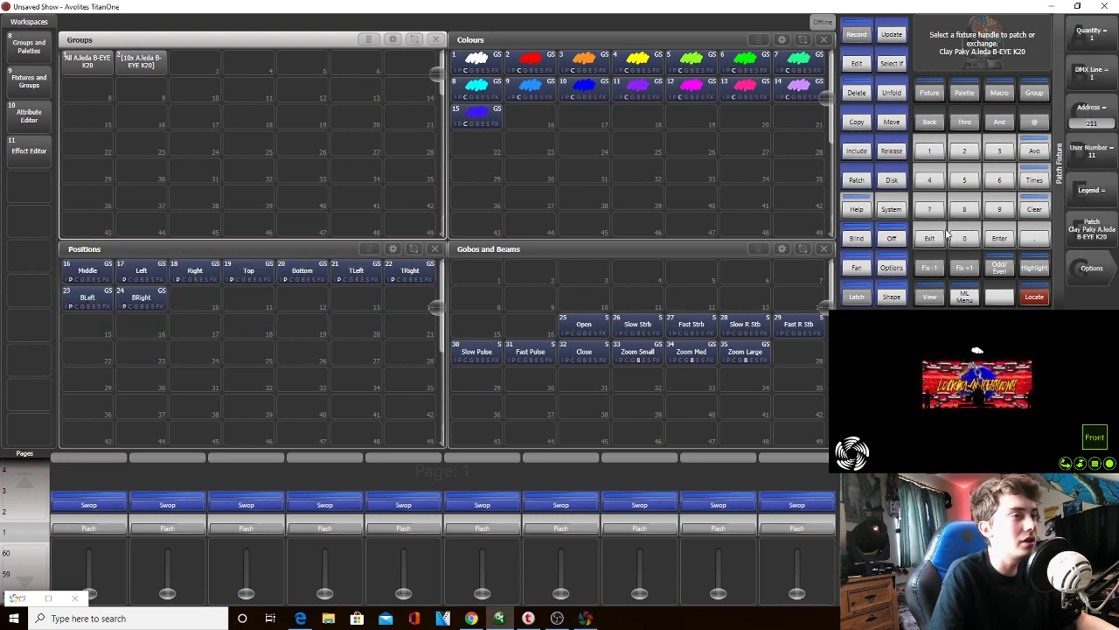
click(931, 237)
click(857, 93)
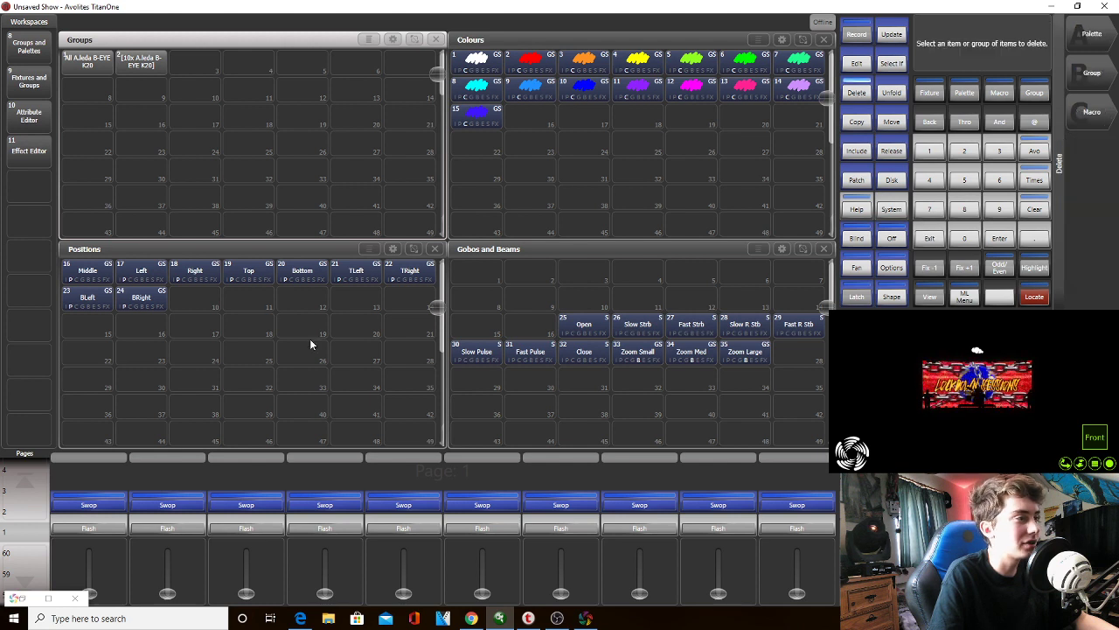
drag(433, 334, 63, 259)
click(1084, 35)
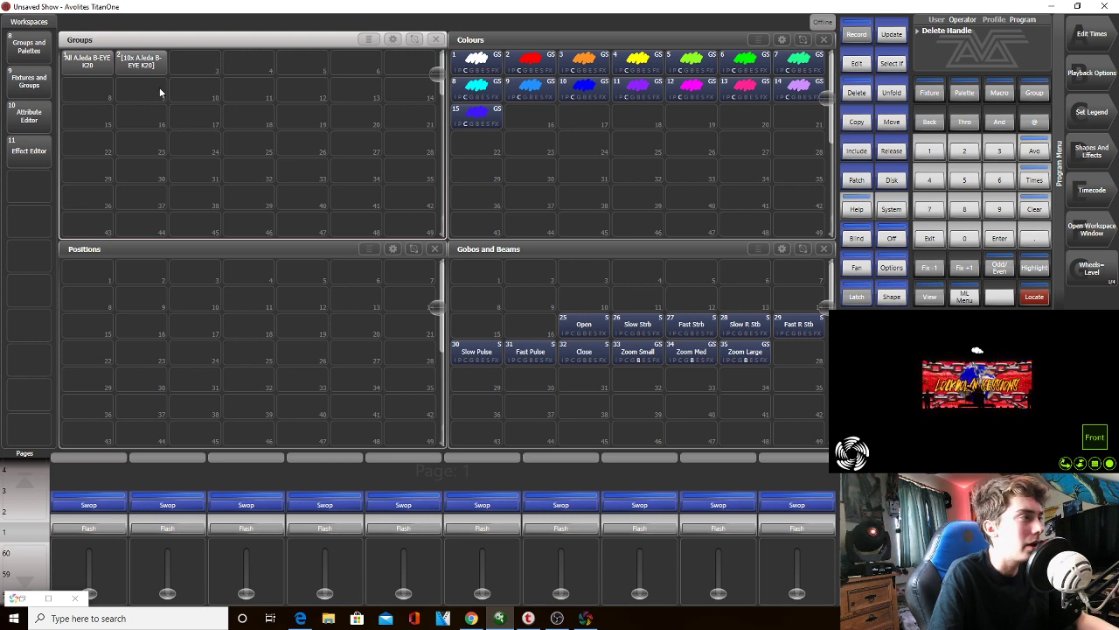
Select the group holding all A.leda B-EYE K20 fixtures and locate them
drag(153, 65, 855, 230)
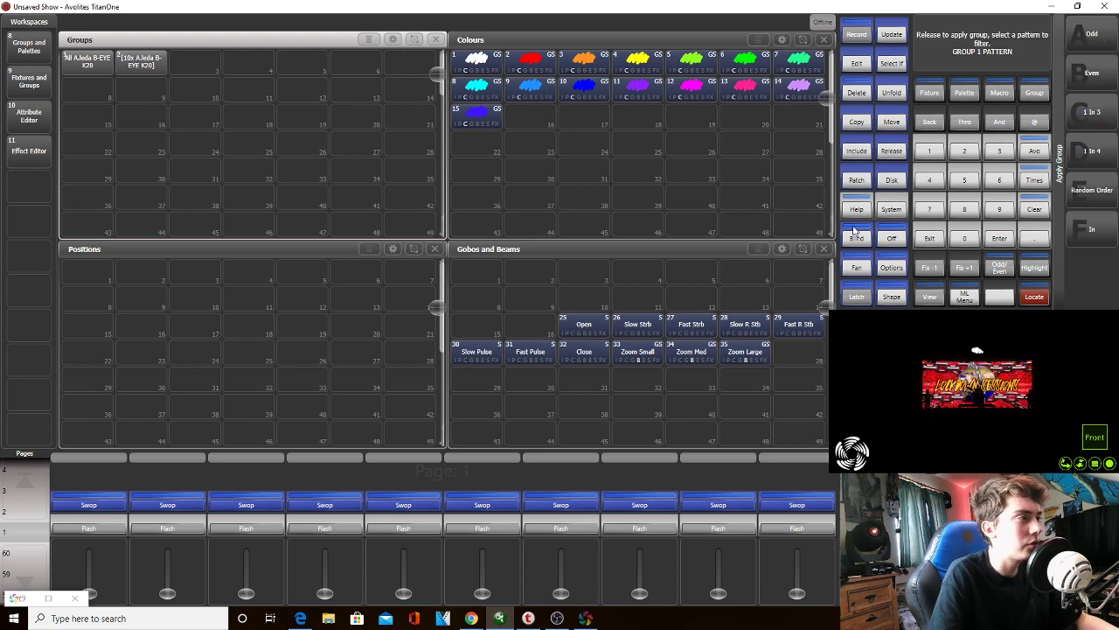
click(1034, 298)
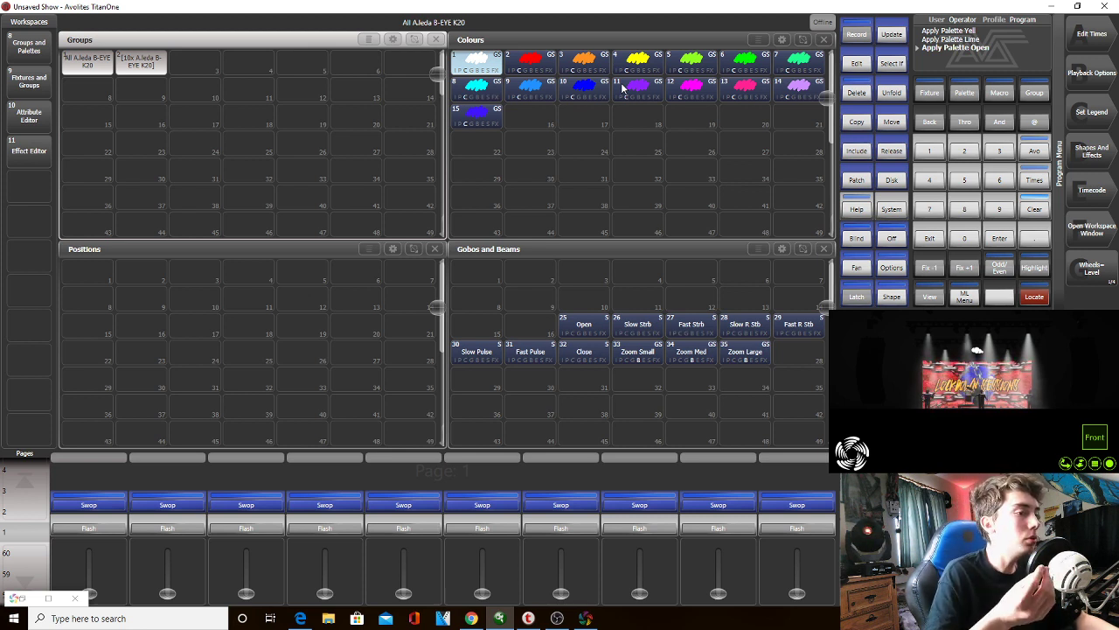
Test the light blue, magenta and red colour palettes on the selected B-EYE K20 fixtures and clear the programmer
click(535, 85)
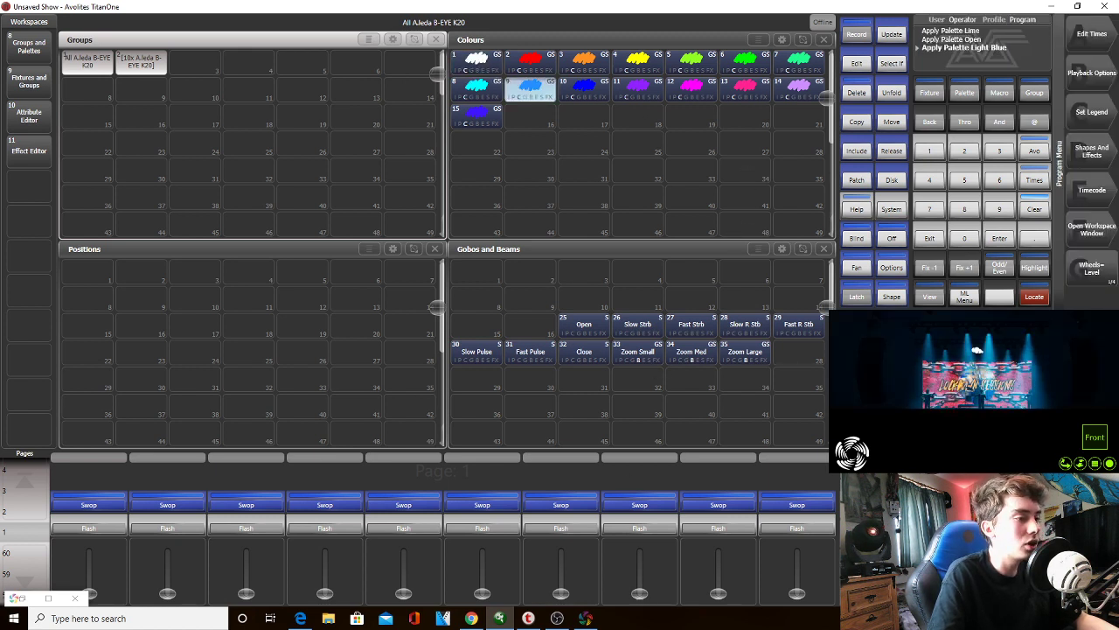
click(703, 98)
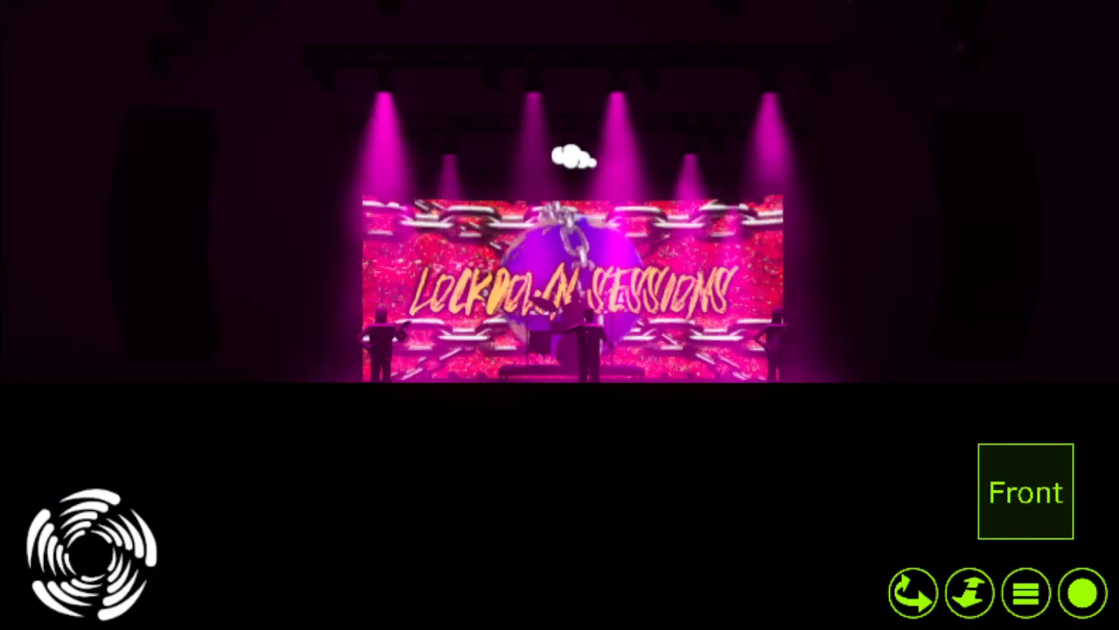
click(529, 63)
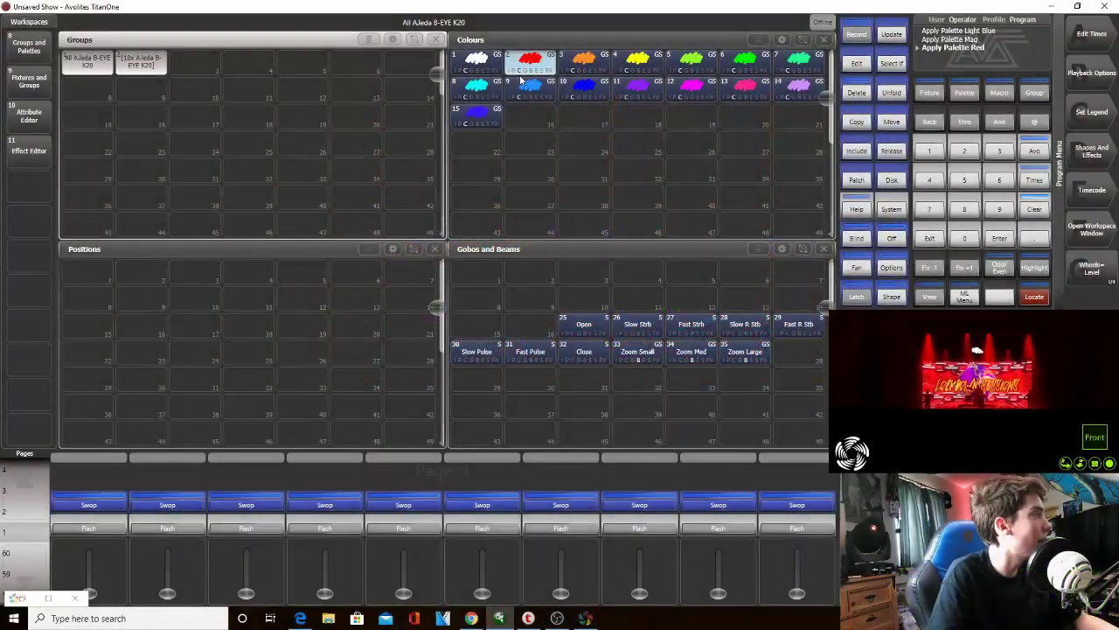
click(1036, 209)
click(1027, 214)
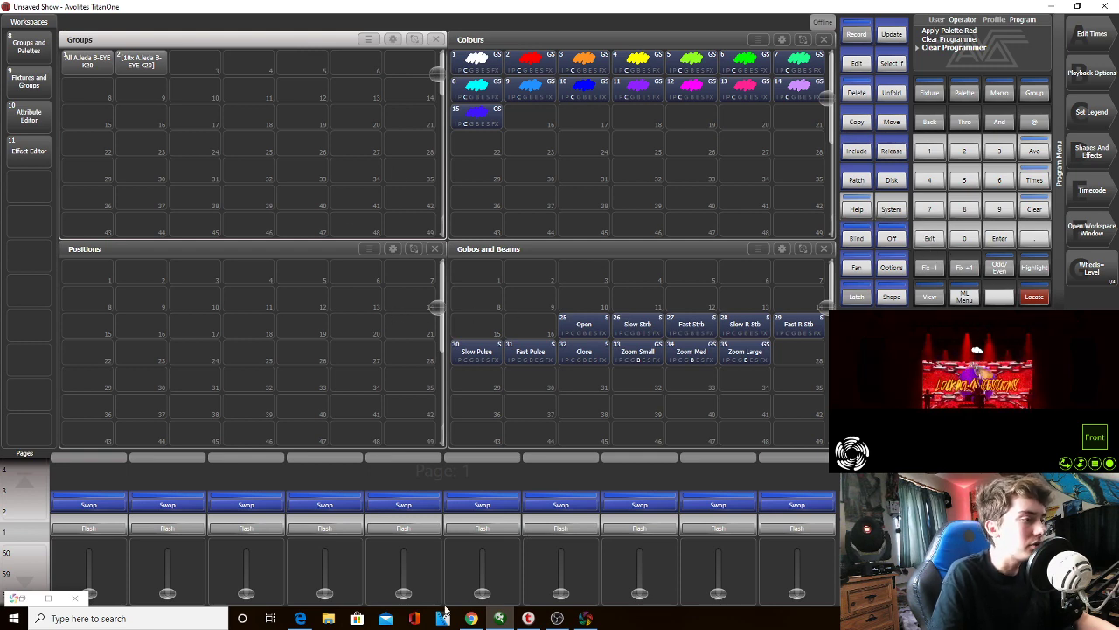
Switch to the PDF patch report in Edge and look up the fixture type listed after the B-EYE K20 entries
click(300, 618)
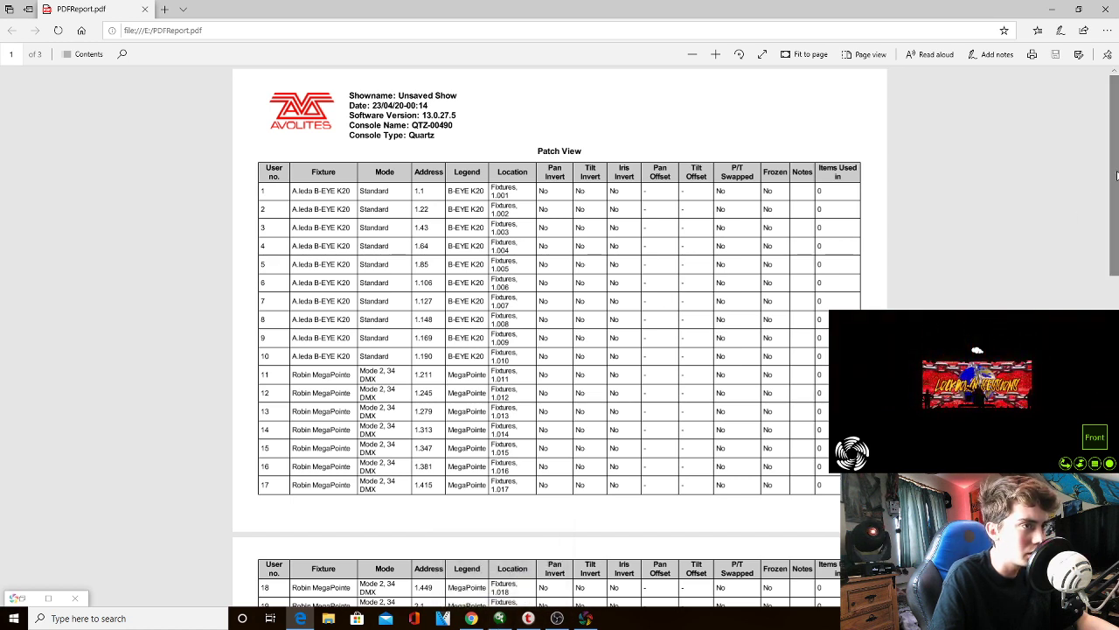
scroll(1117, 180, down, 2)
drag(295, 264, 326, 301)
click(336, 248)
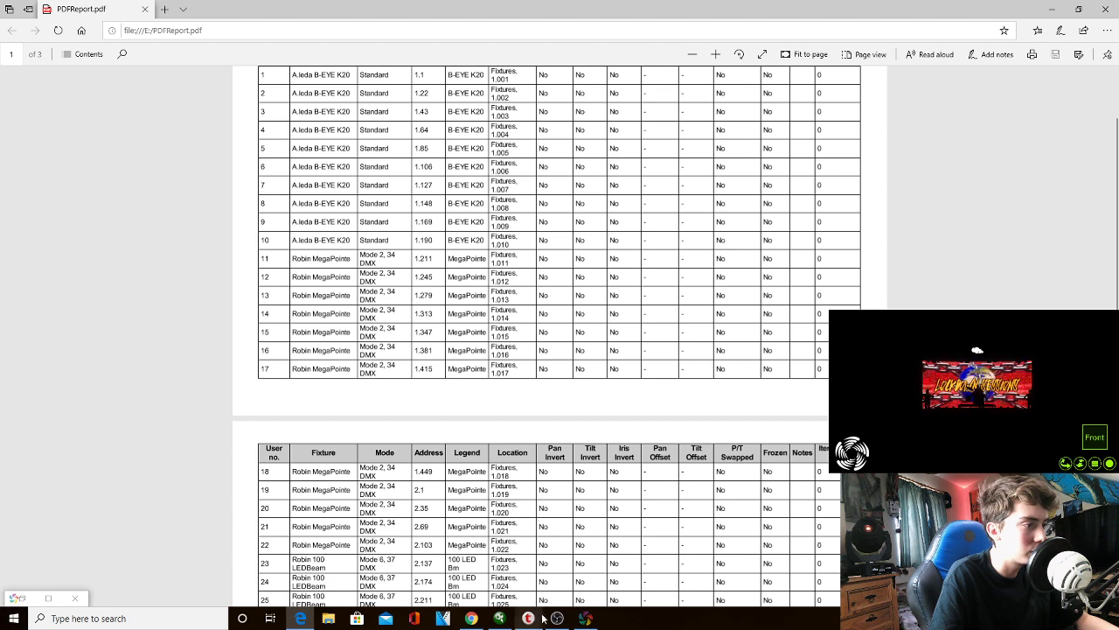
Switch back to Avolites Titan and start patching a fixture from the manufacturer Robe
click(499, 619)
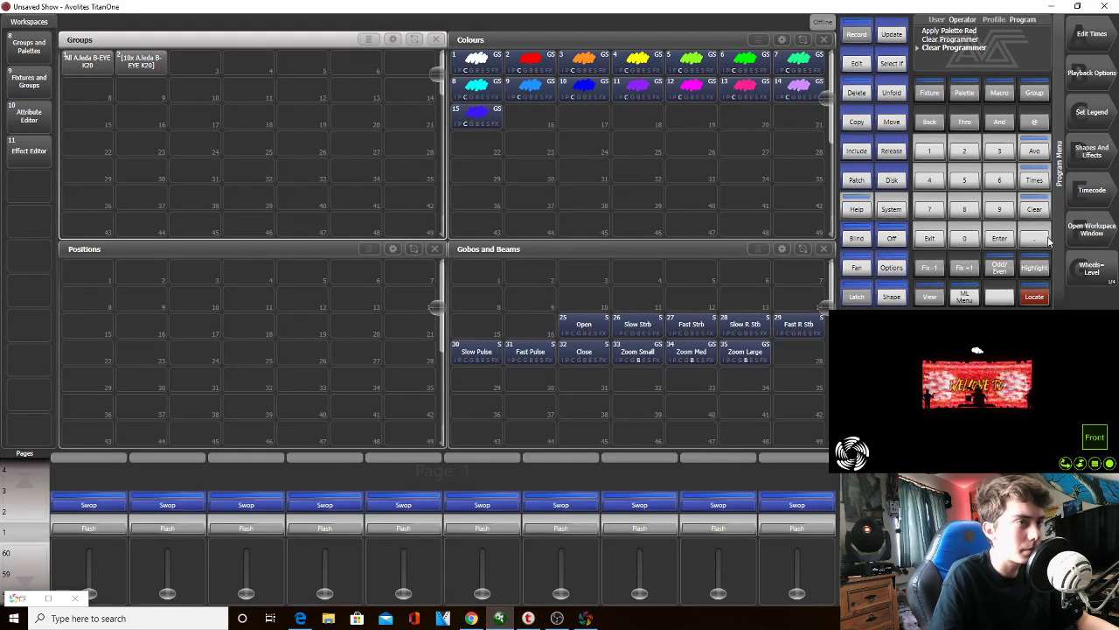
click(856, 184)
click(1090, 71)
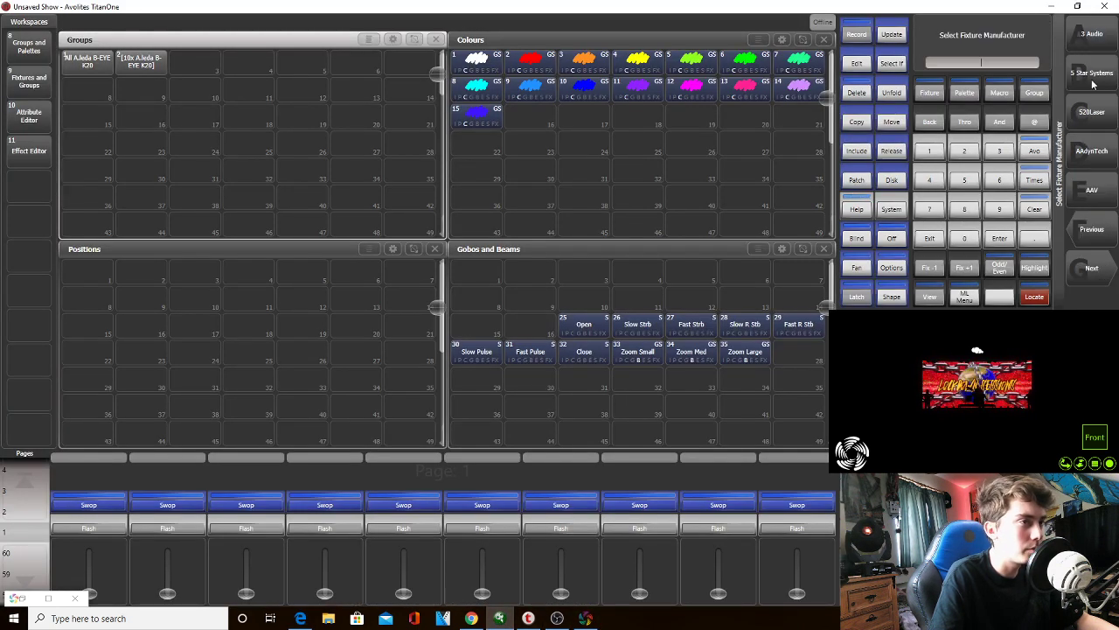
text(robe)
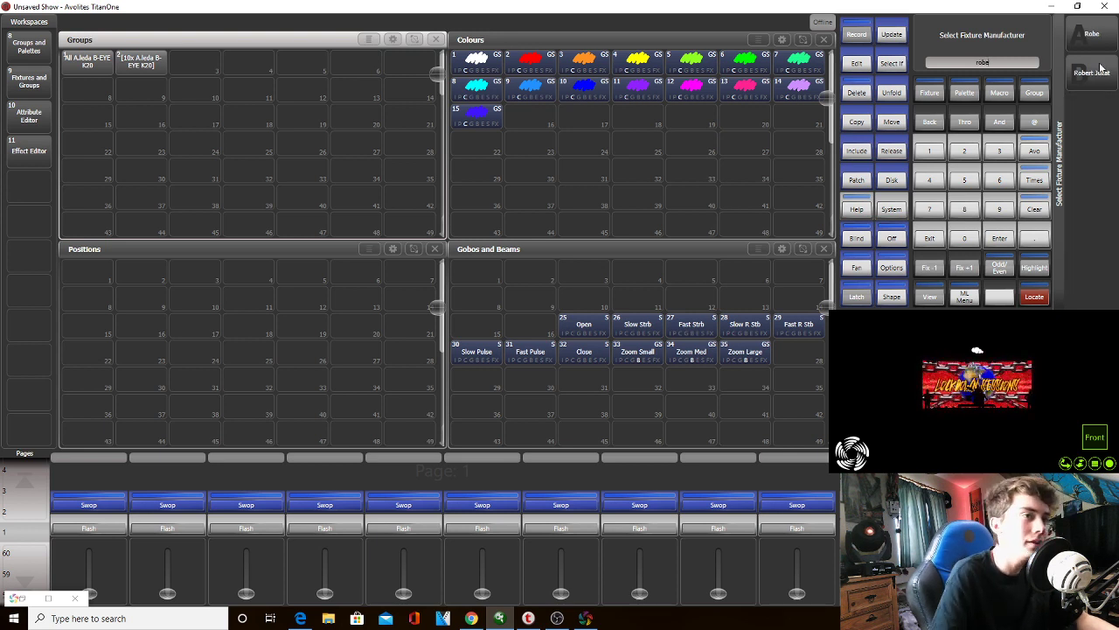
click(1088, 50)
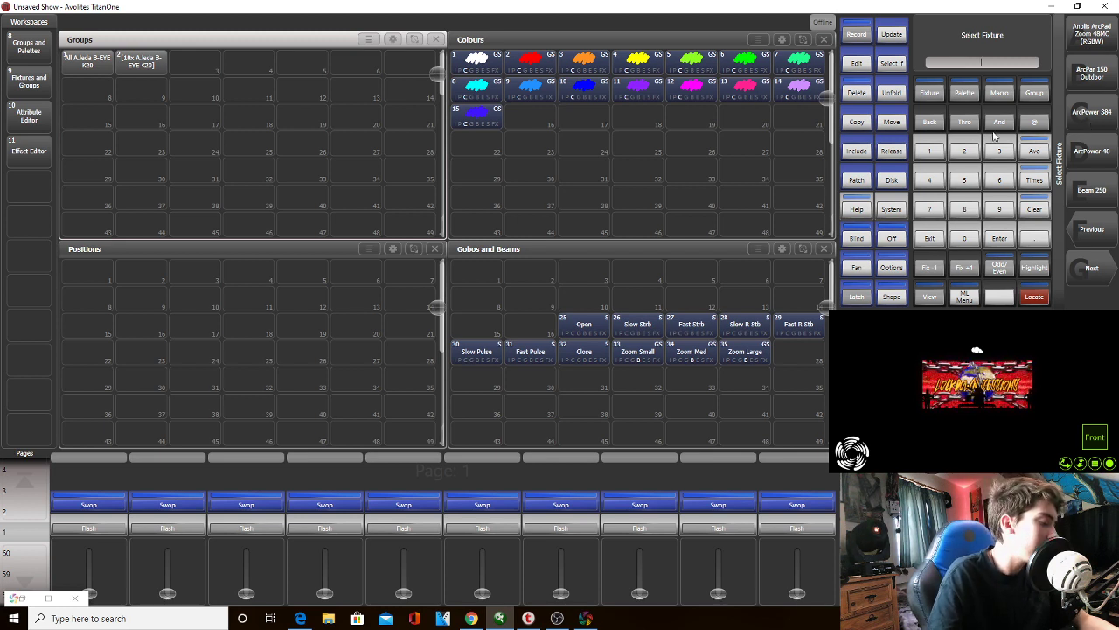
Search the Robe fixtures for "mega" and select the Robin MegaPointe
text(robe)
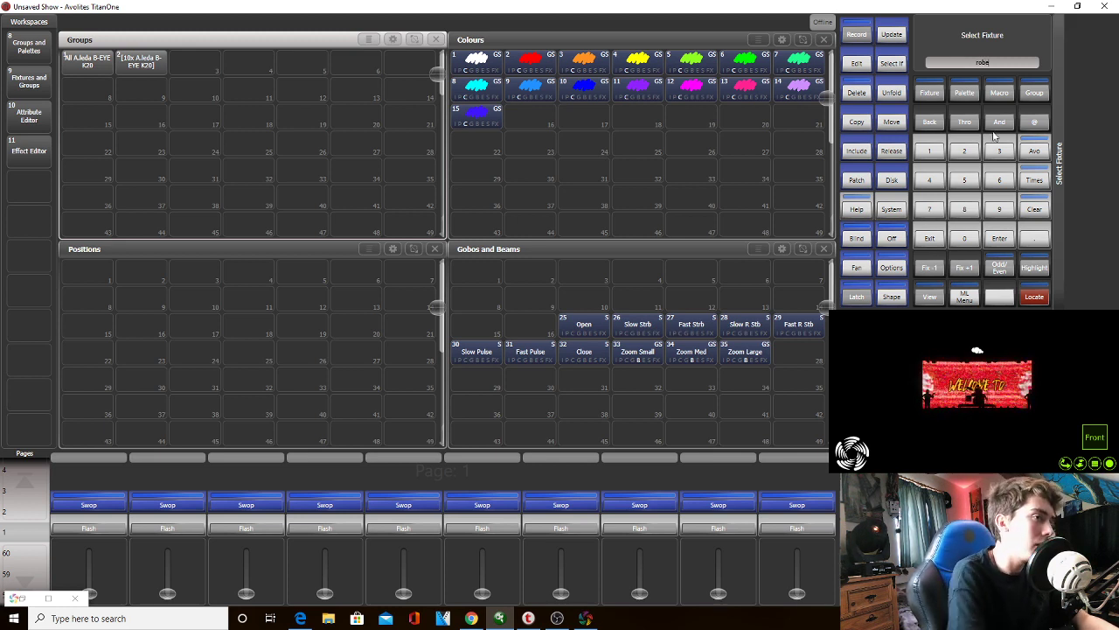
key(BackSpace)
key(BackSpace)
key(BackSpace)
key(BackSpace)
text(me)
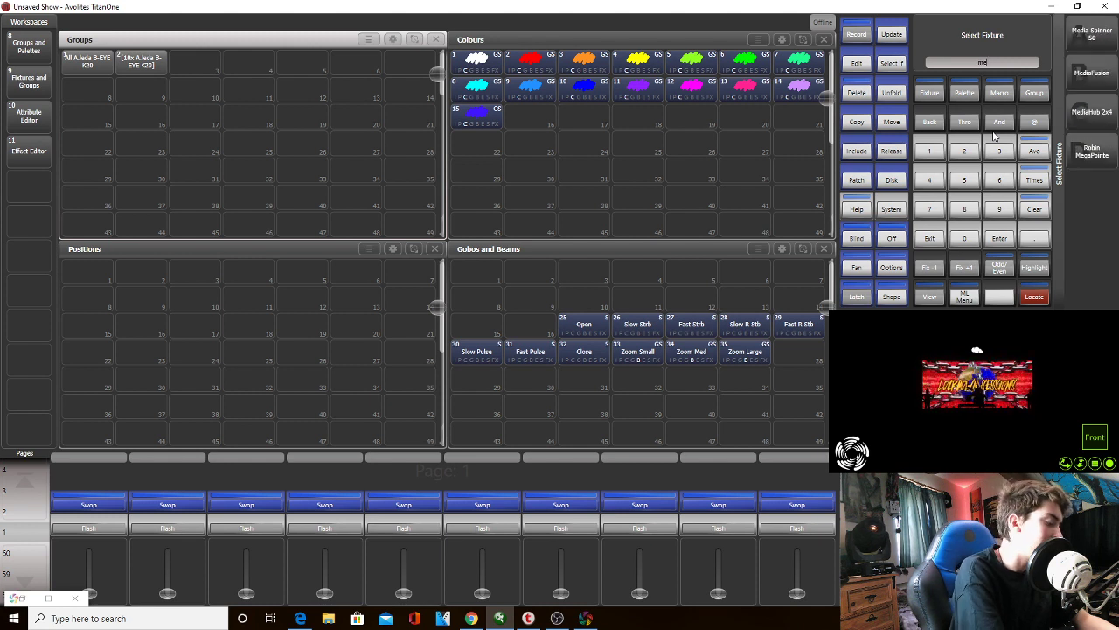
text(ga)
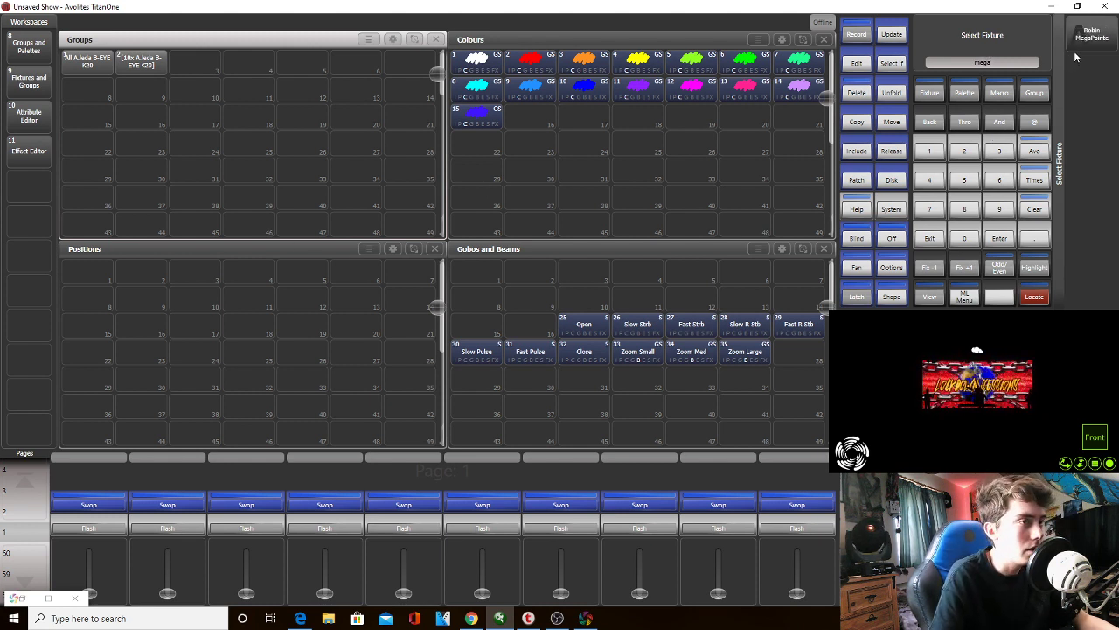
key(Return)
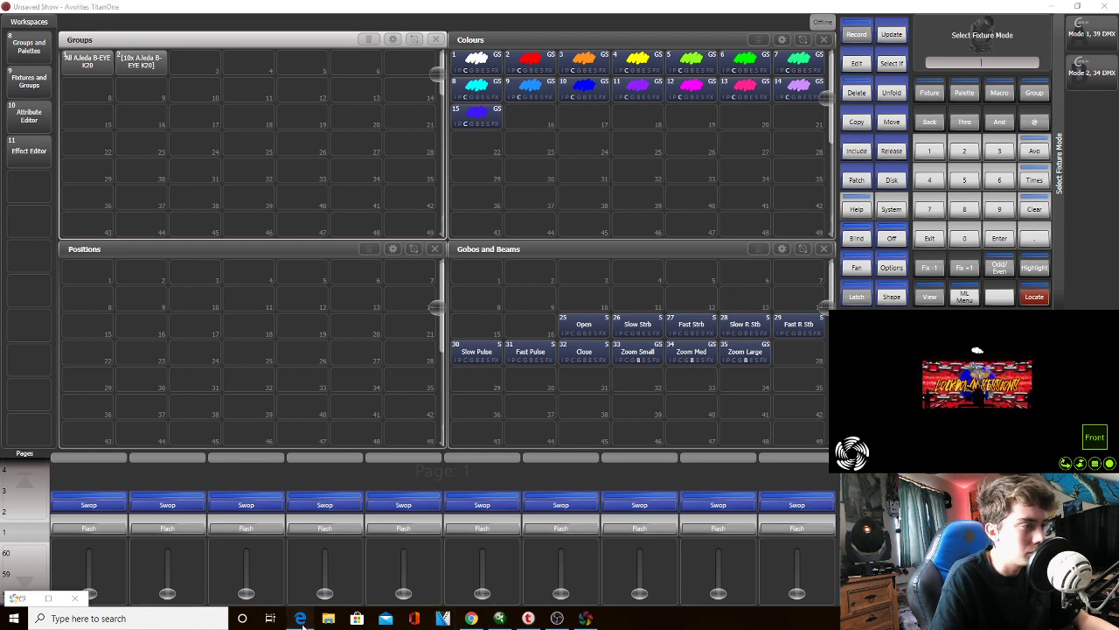
Check the MegaPointe's mode in the PDF report and choose Mode 2, 34 DMX for it in Avolites Titan
click(300, 618)
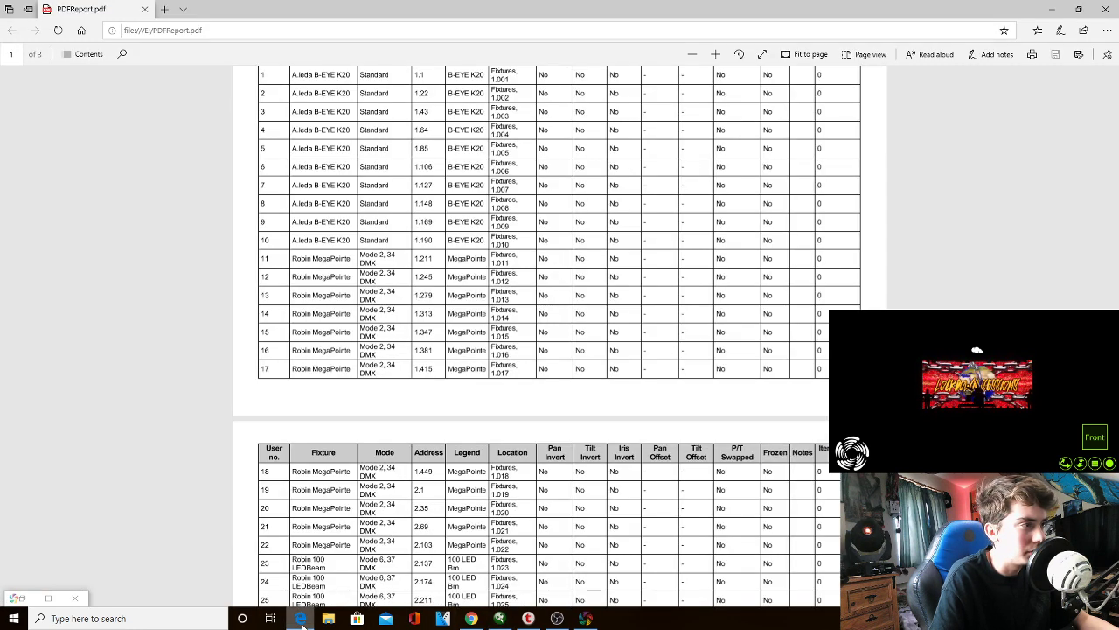
click(499, 618)
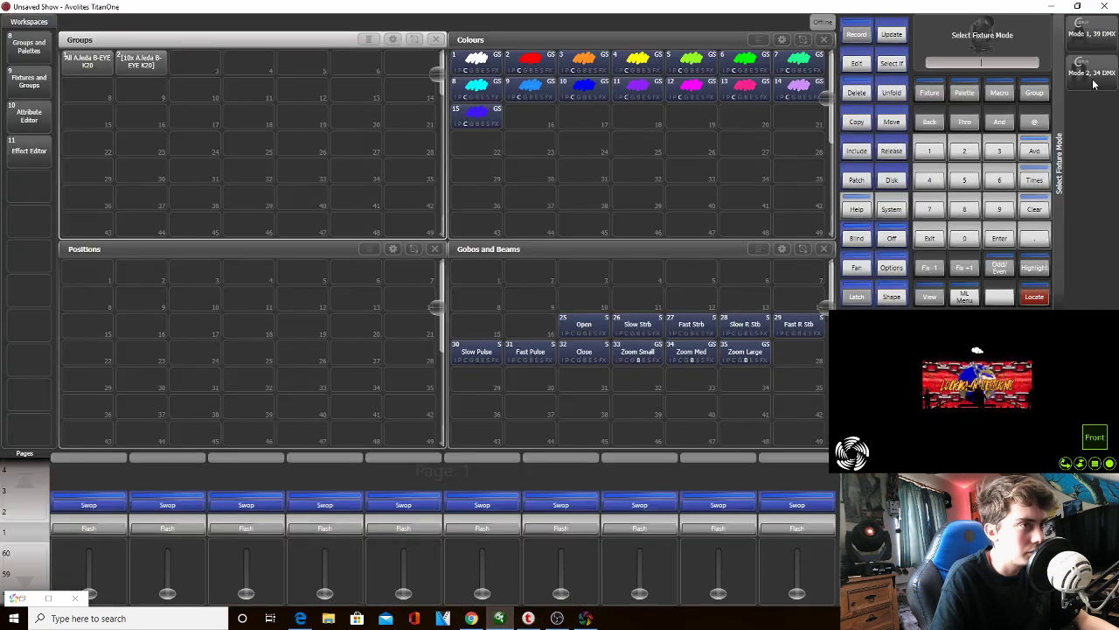
key(Return)
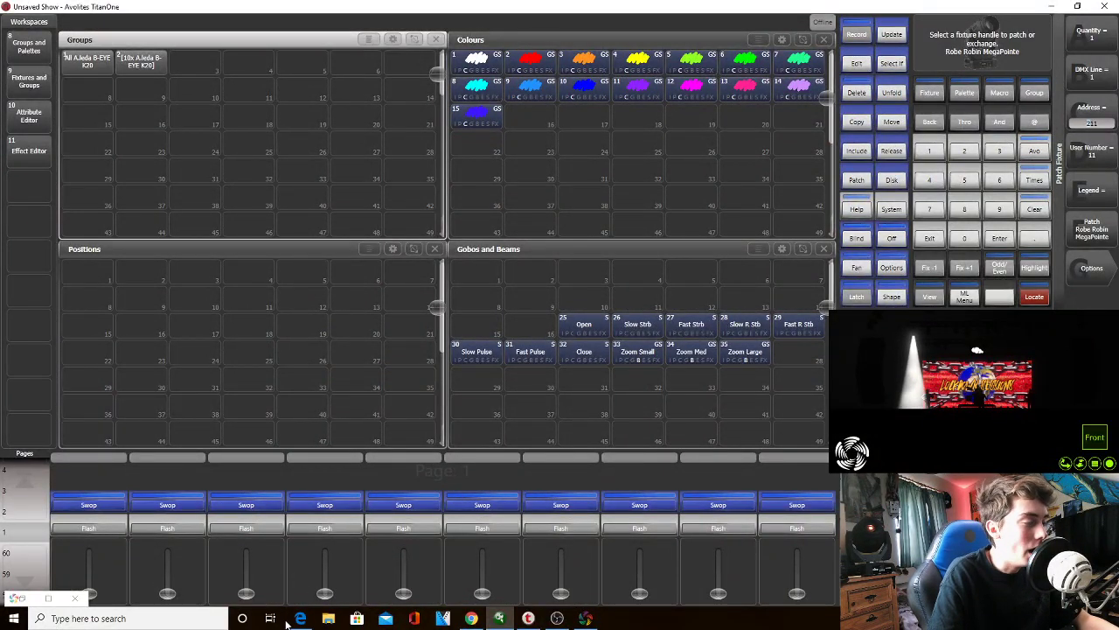
Check the MegaPointe entries in the PDF report, patch 12 of them from DMX line 1, address 211, and leave patching
click(300, 618)
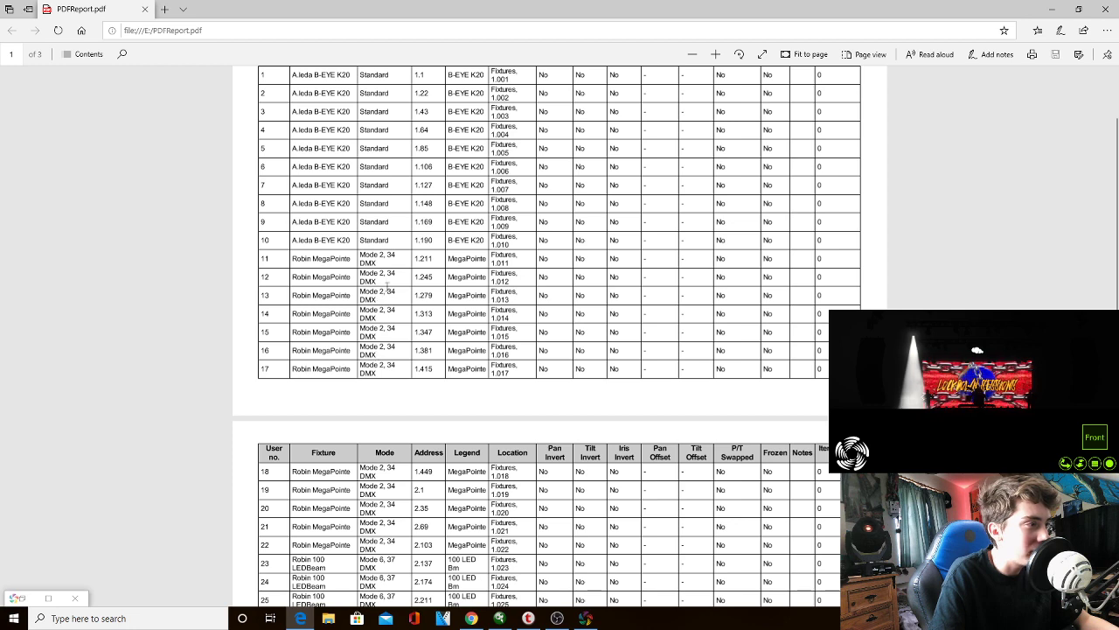
click(503, 618)
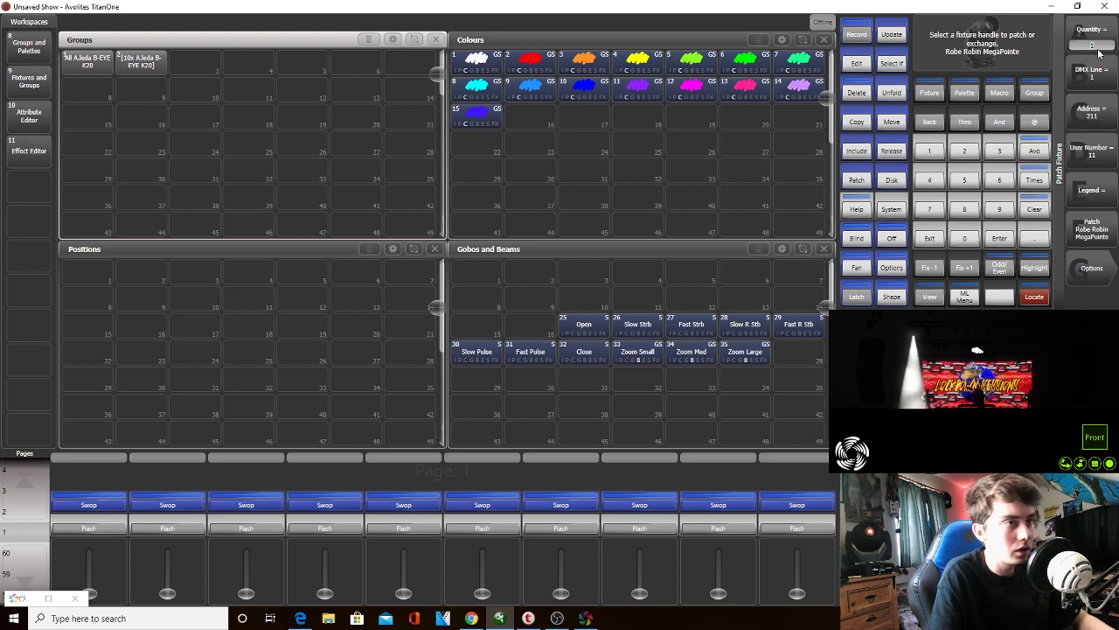
click(1093, 238)
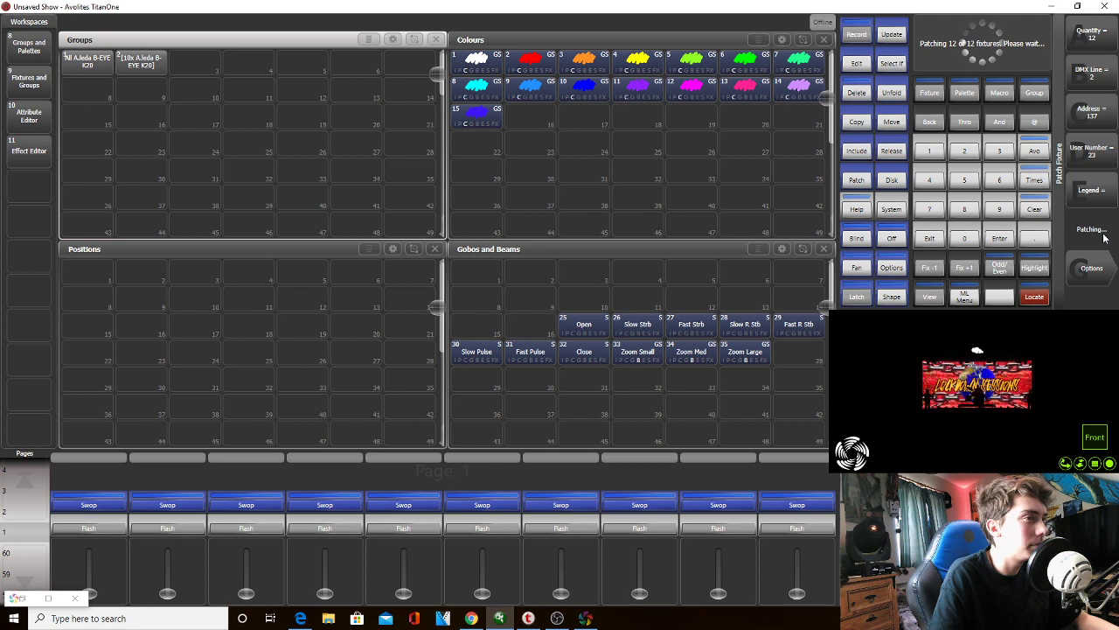
click(932, 237)
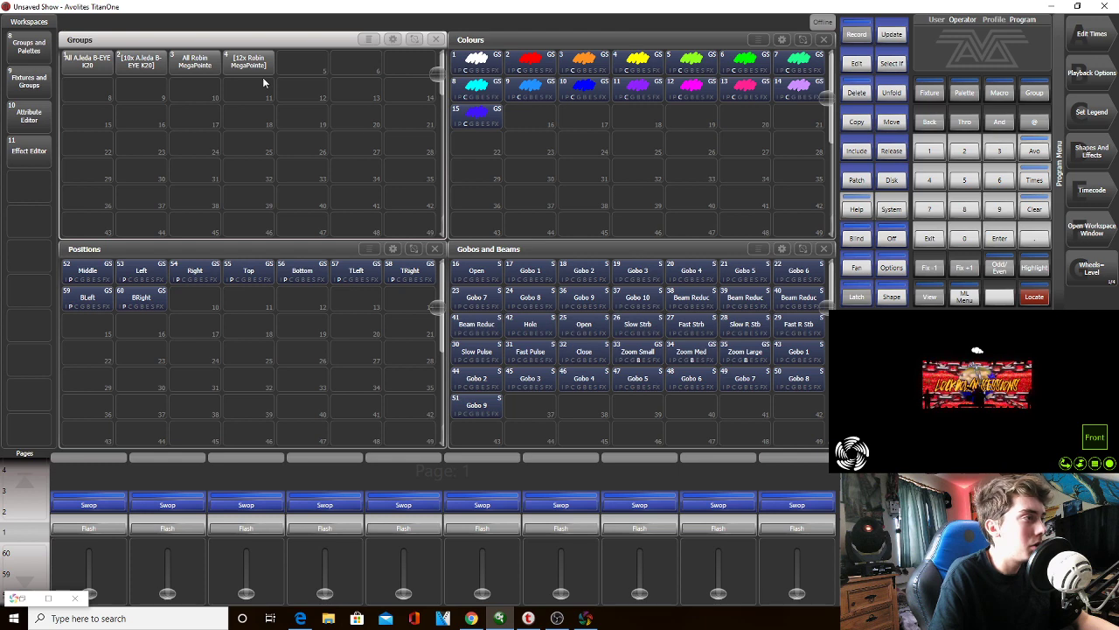
Locate the All Robin MegaPointe group, test colour palettes including red, yellow, amber and purple on it, and clear the programmer
drag(264, 82, 197, 63)
click(1039, 300)
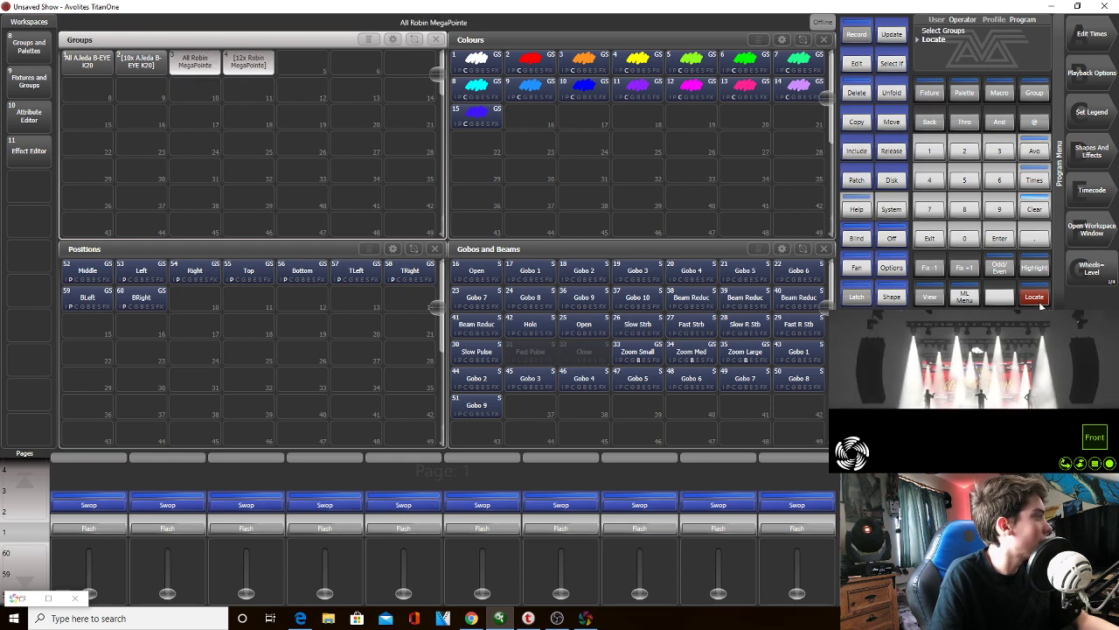
click(527, 72)
click(638, 67)
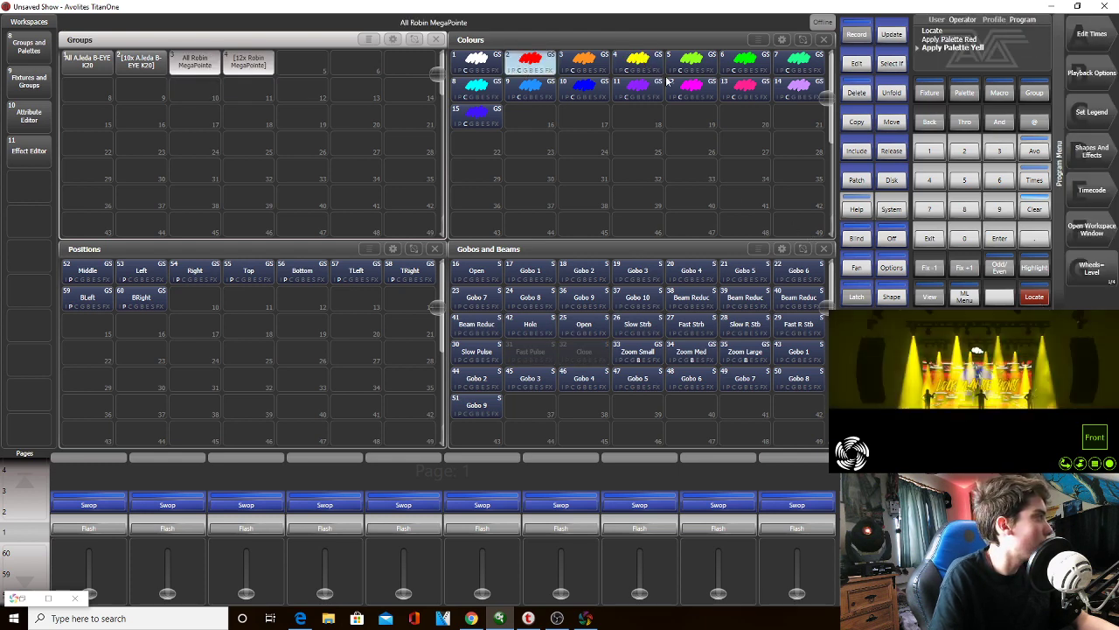
click(688, 93)
click(601, 94)
drag(602, 94, 651, 87)
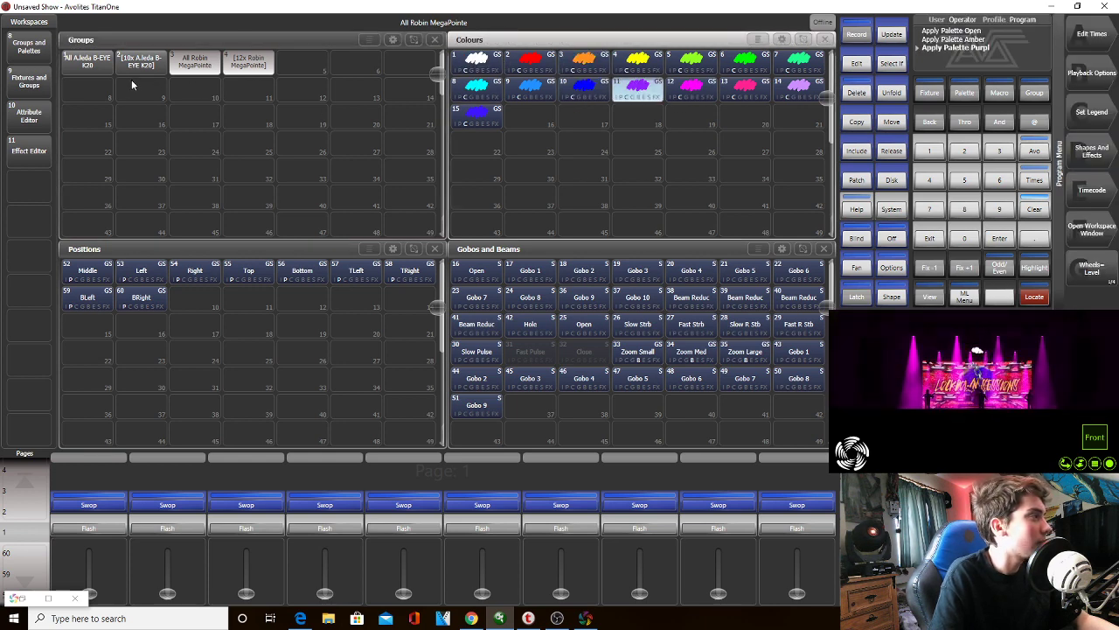
click(1034, 296)
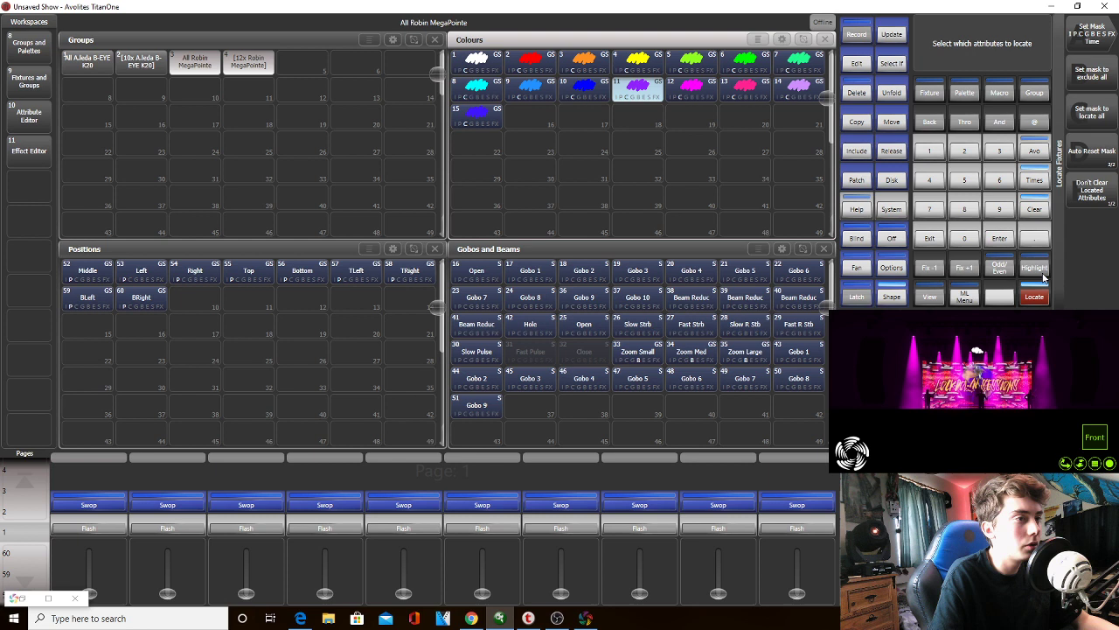
click(1034, 209)
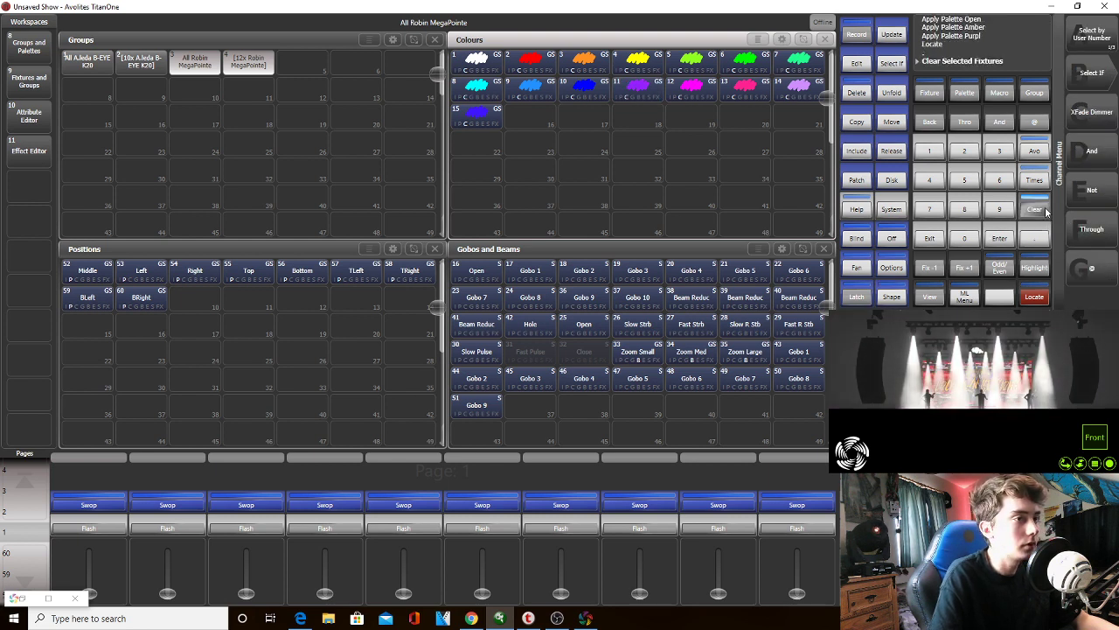
click(1034, 209)
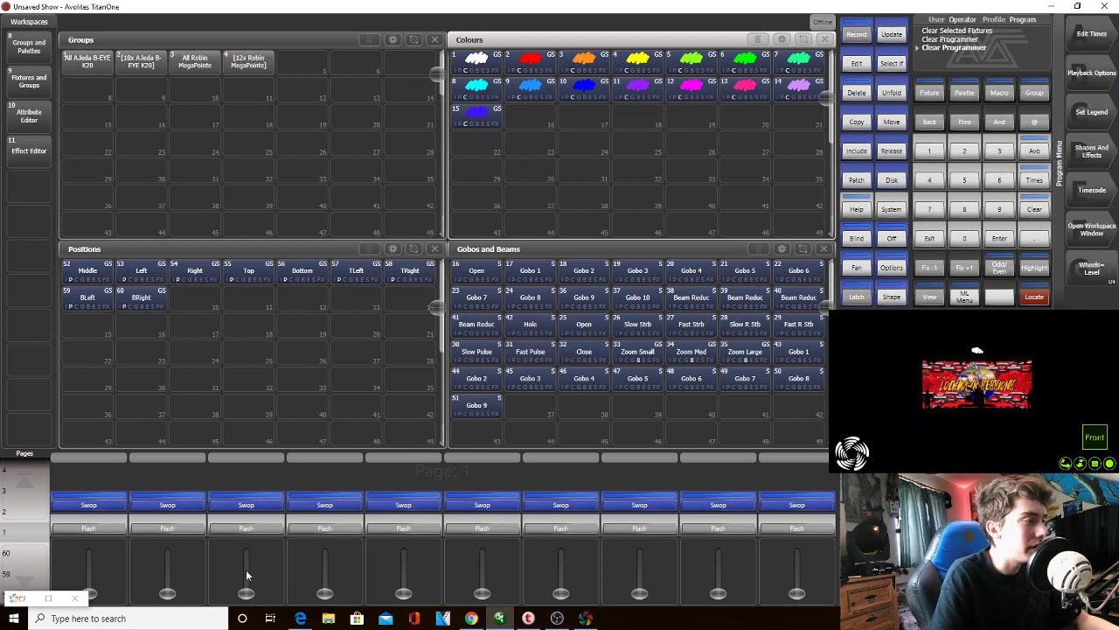
Look up the fixtures following the MegaPointes in the PDF report and select Robe's Robin 100 LEDBeam for patching in Avolites Titan
click(302, 621)
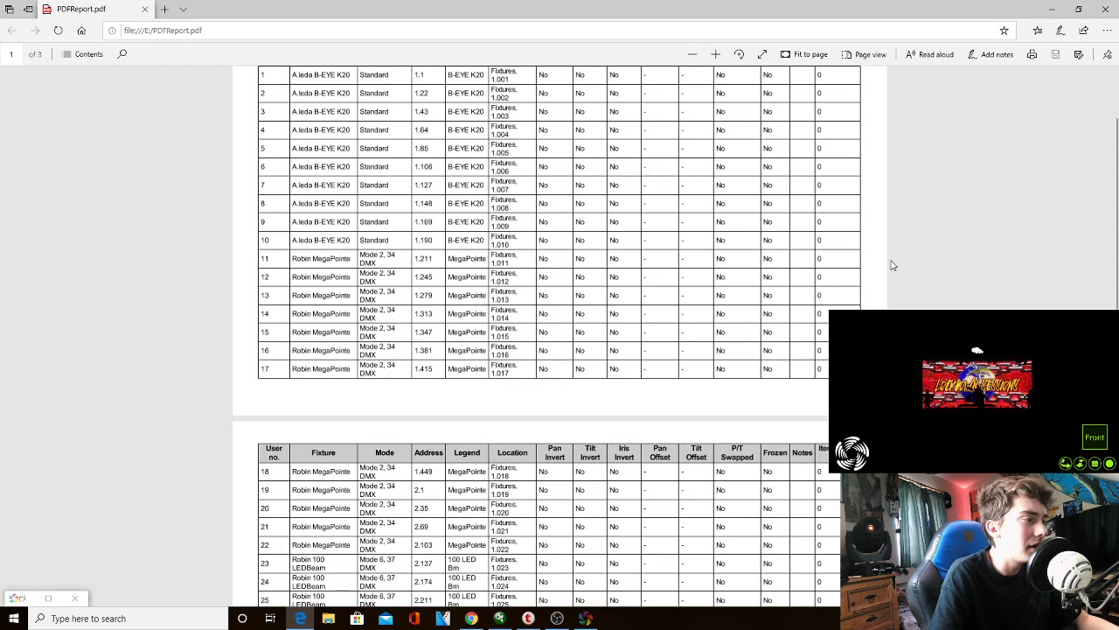
drag(1113, 157, 1102, 287)
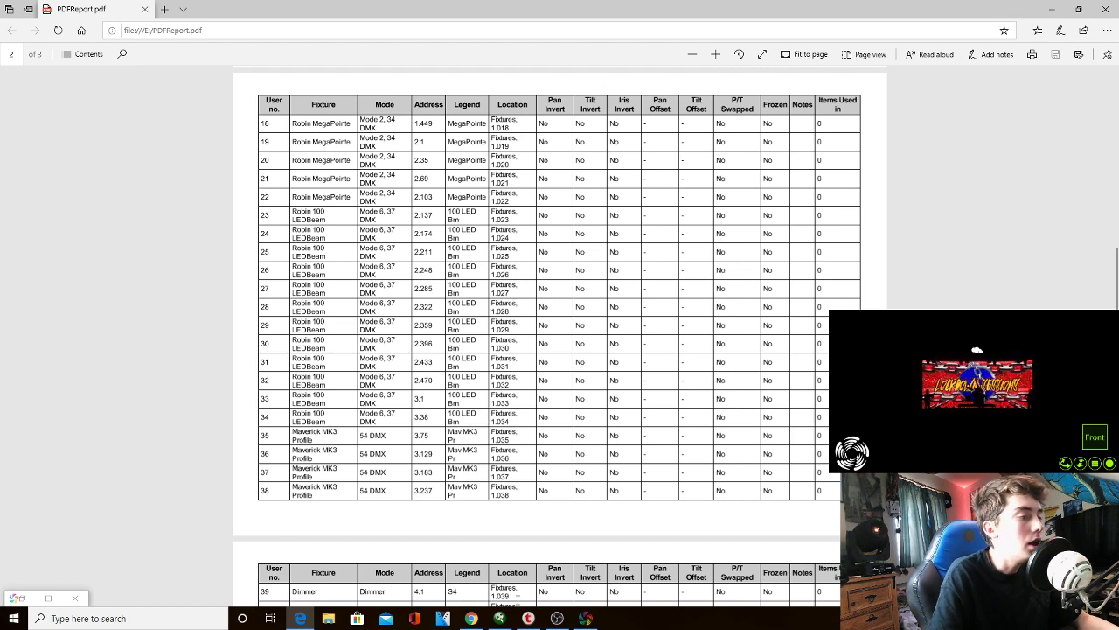
click(499, 618)
click(864, 184)
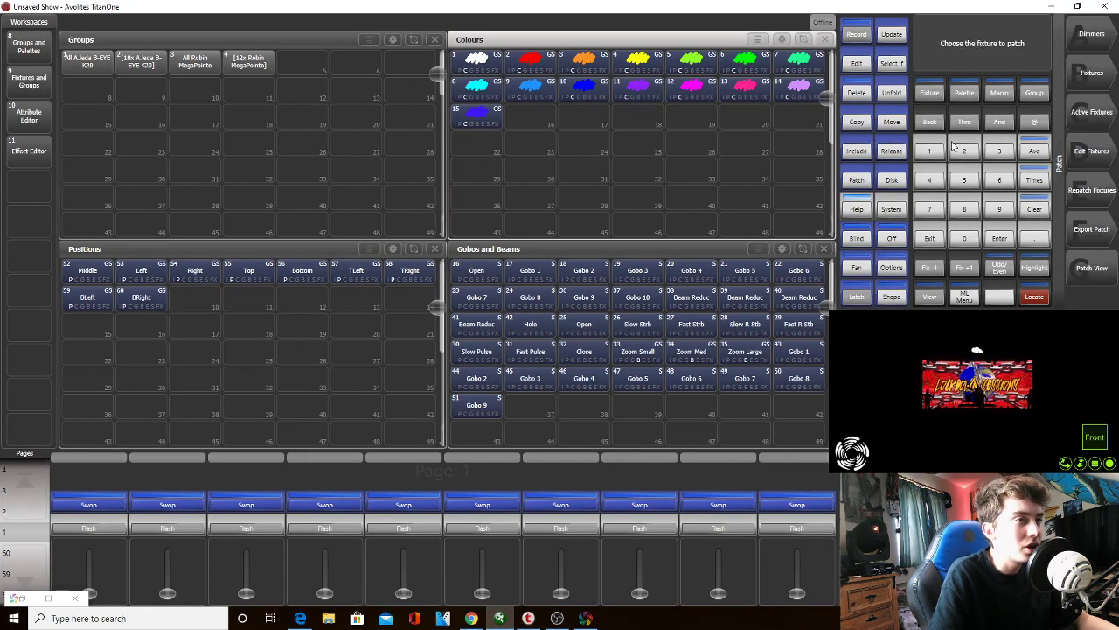
click(1101, 72)
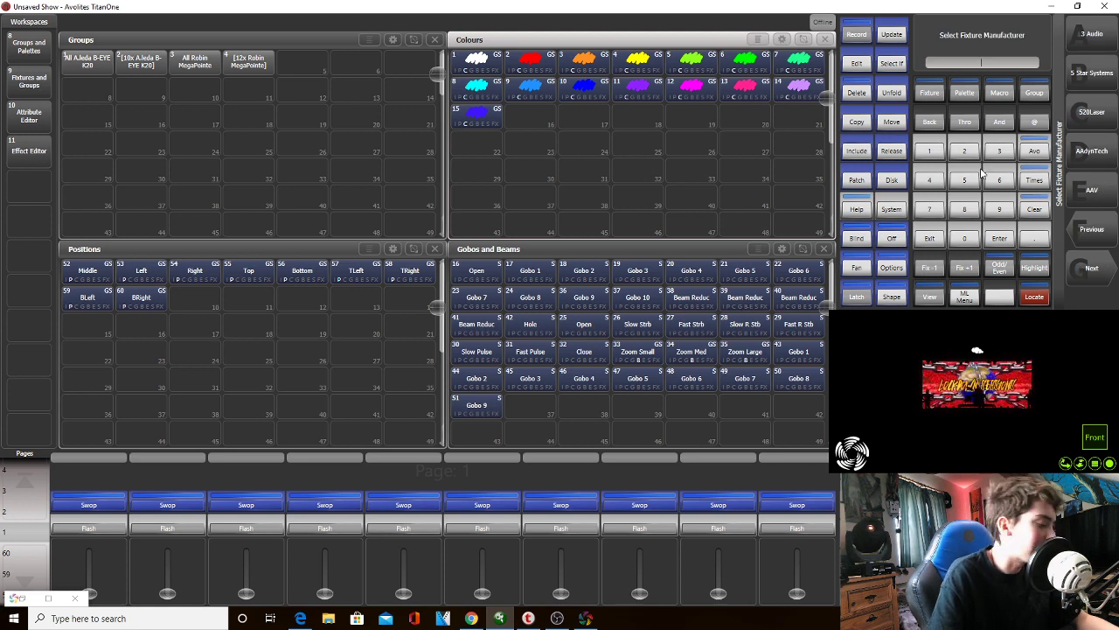
text(robe)
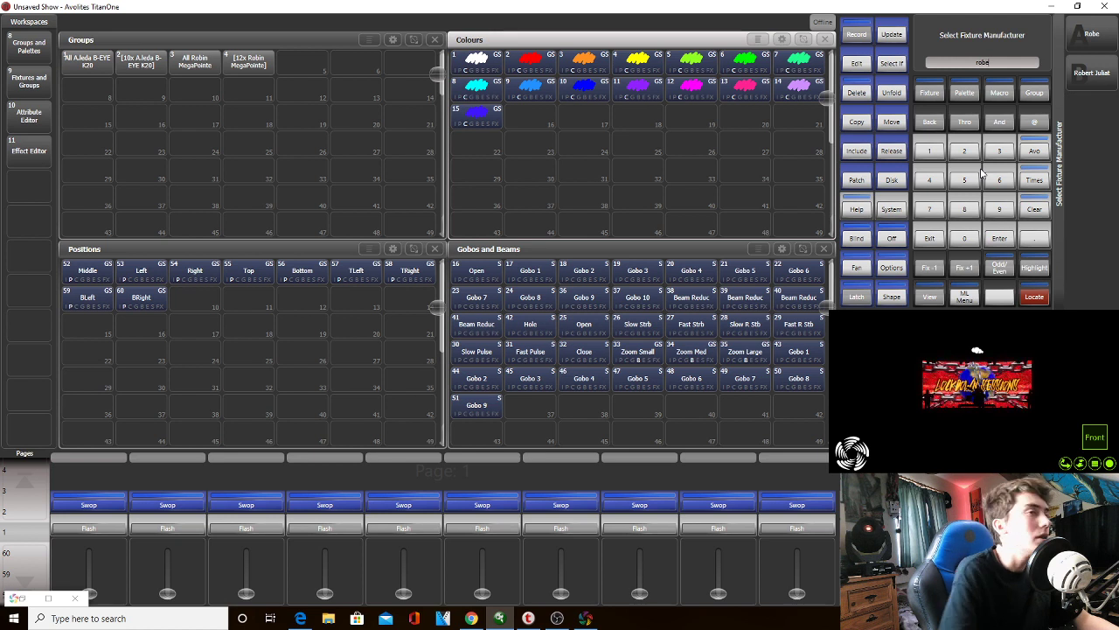
click(1102, 42)
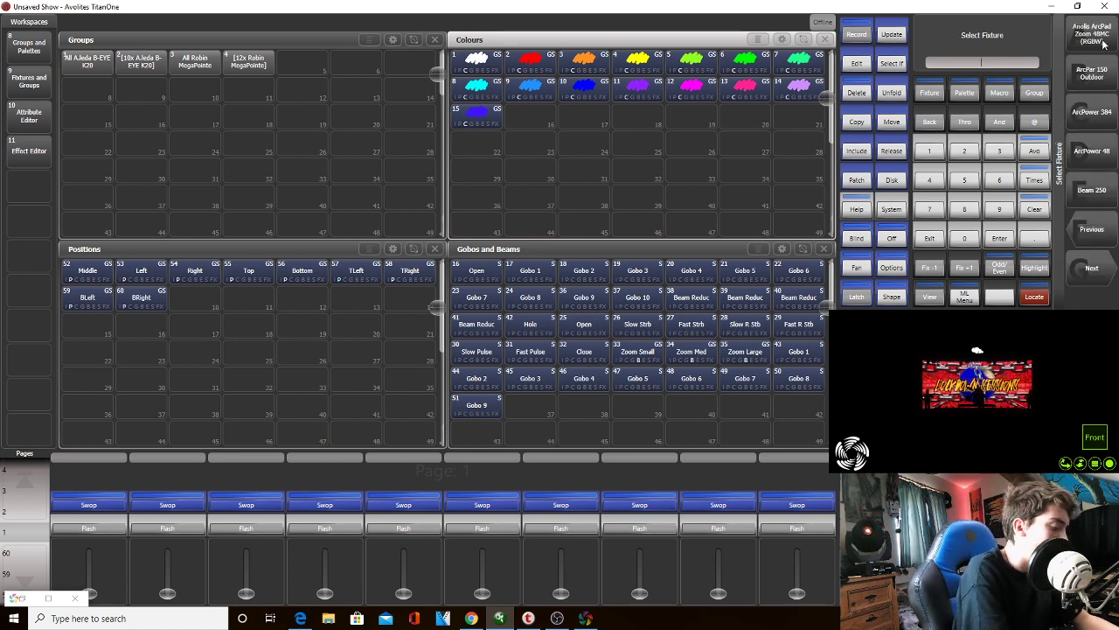
text(100 l)
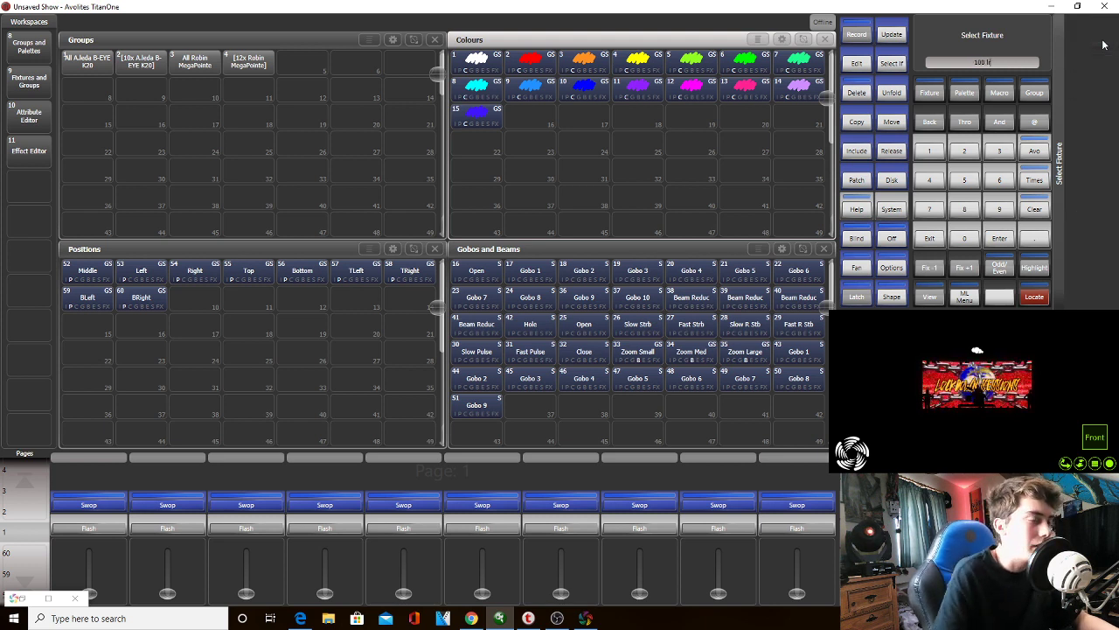
click(1094, 35)
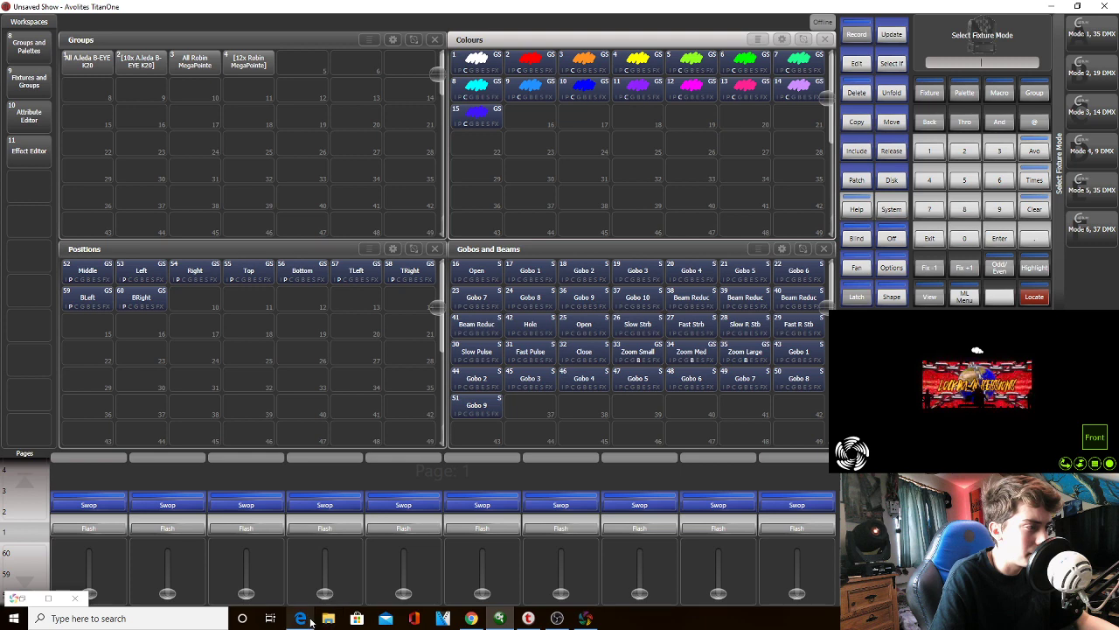
Check the LEDBeam entries in the PDF report, patch 12 in Mode 6, 37 DMX from DMX line 2, address 137 in Avolites Titan, and leave patching
click(313, 619)
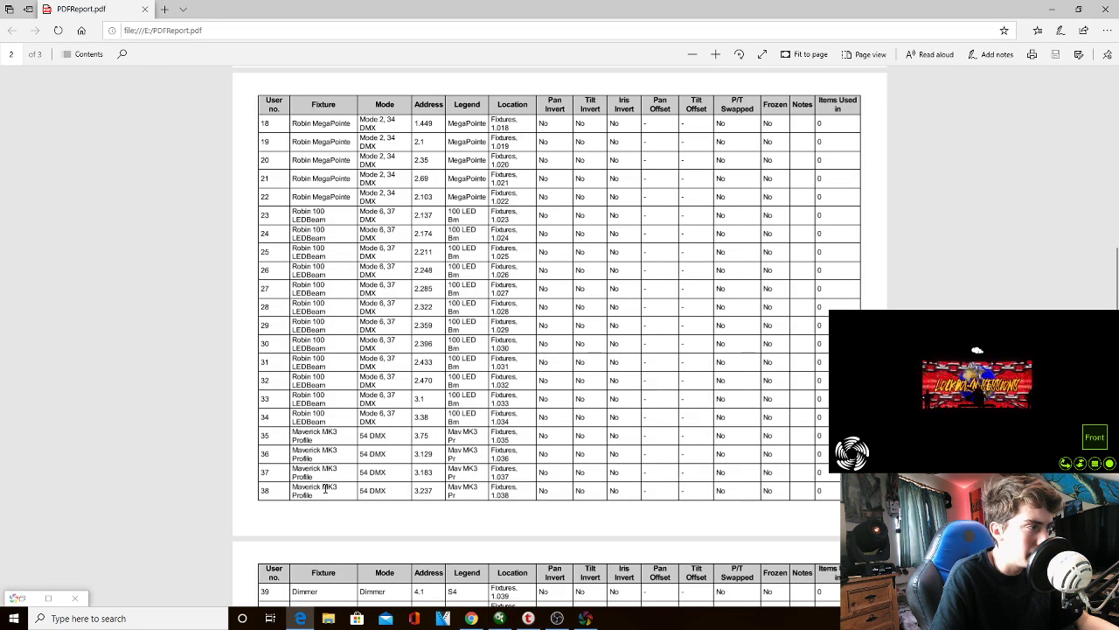
click(499, 618)
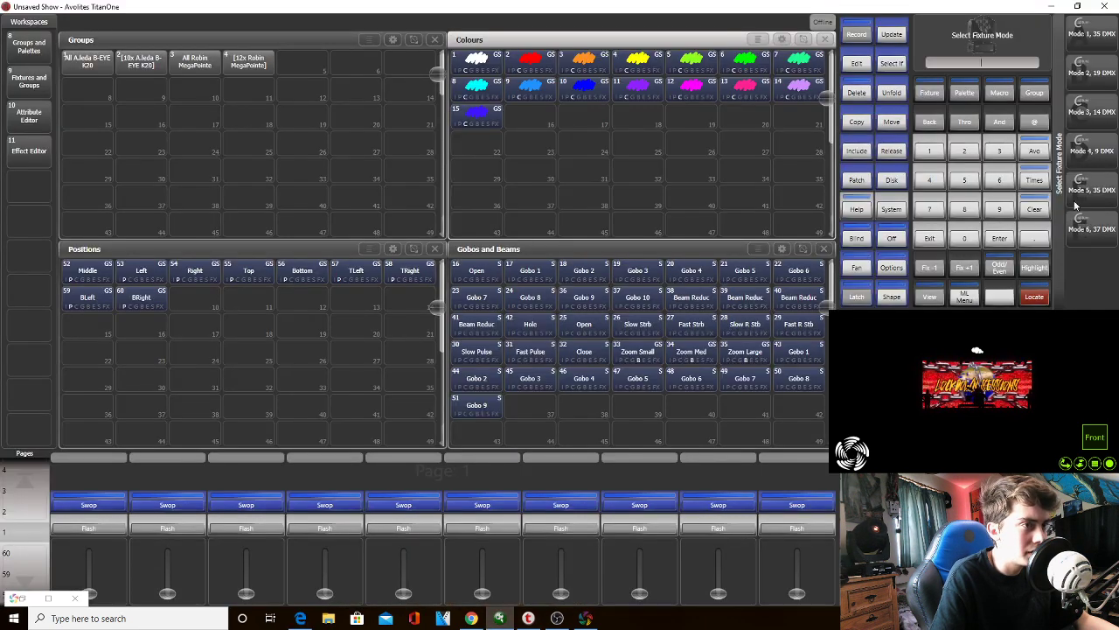
click(1098, 43)
click(1099, 47)
text(12)
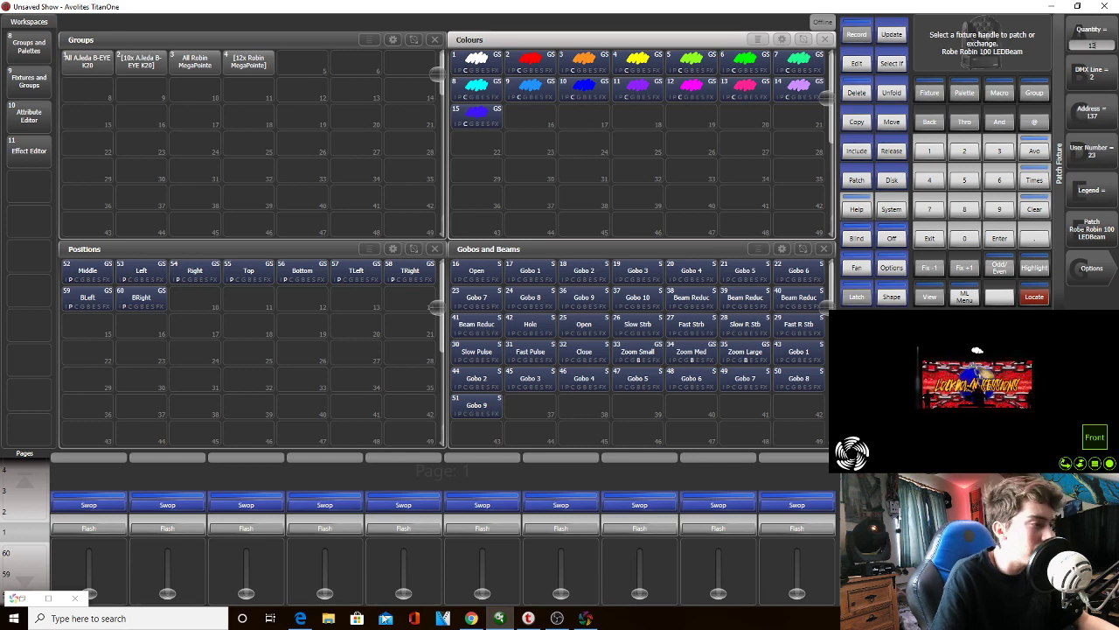
click(300, 618)
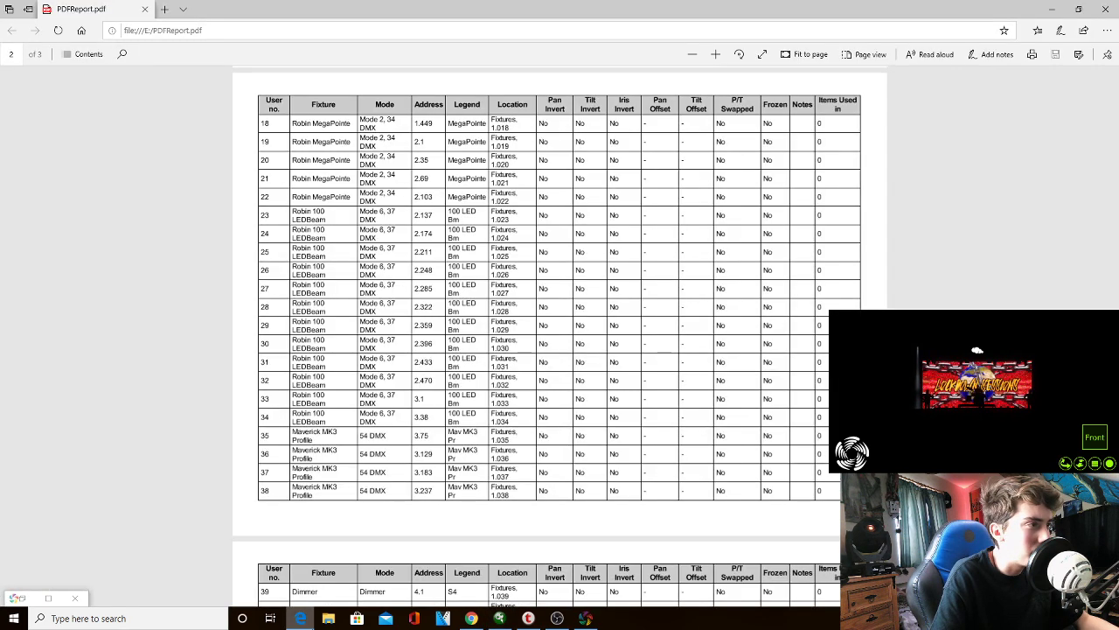
key(alt+Tab)
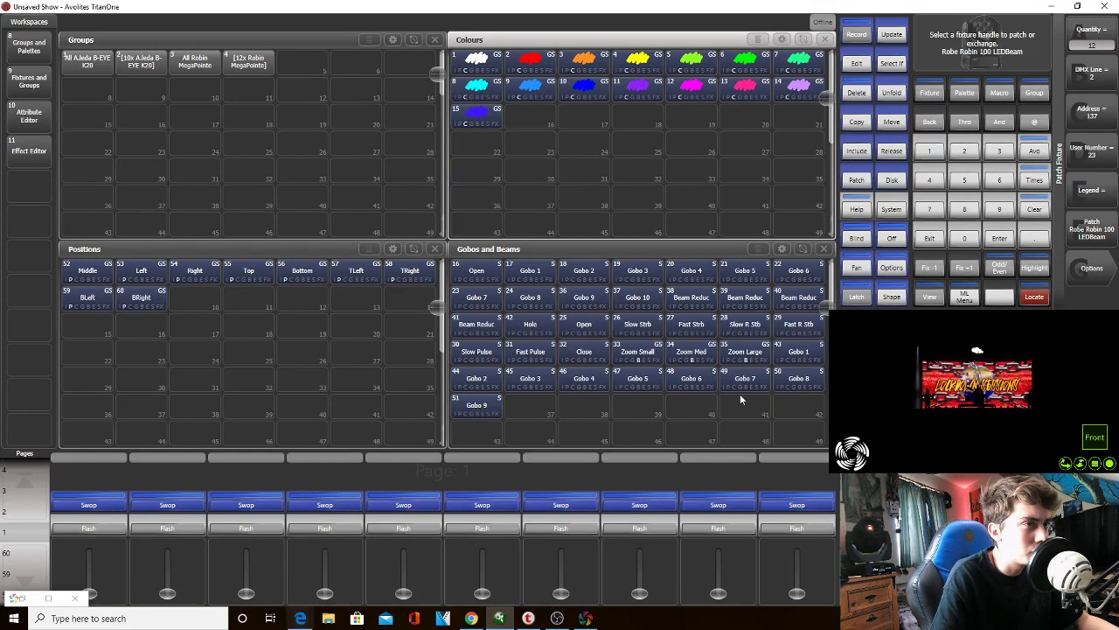
click(1099, 242)
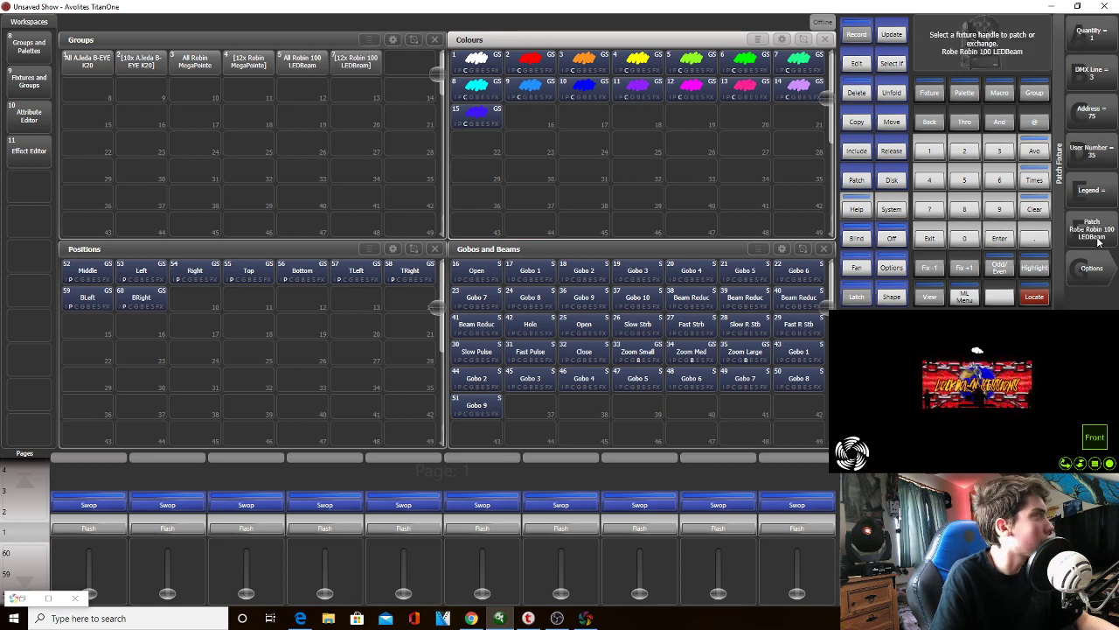
click(938, 248)
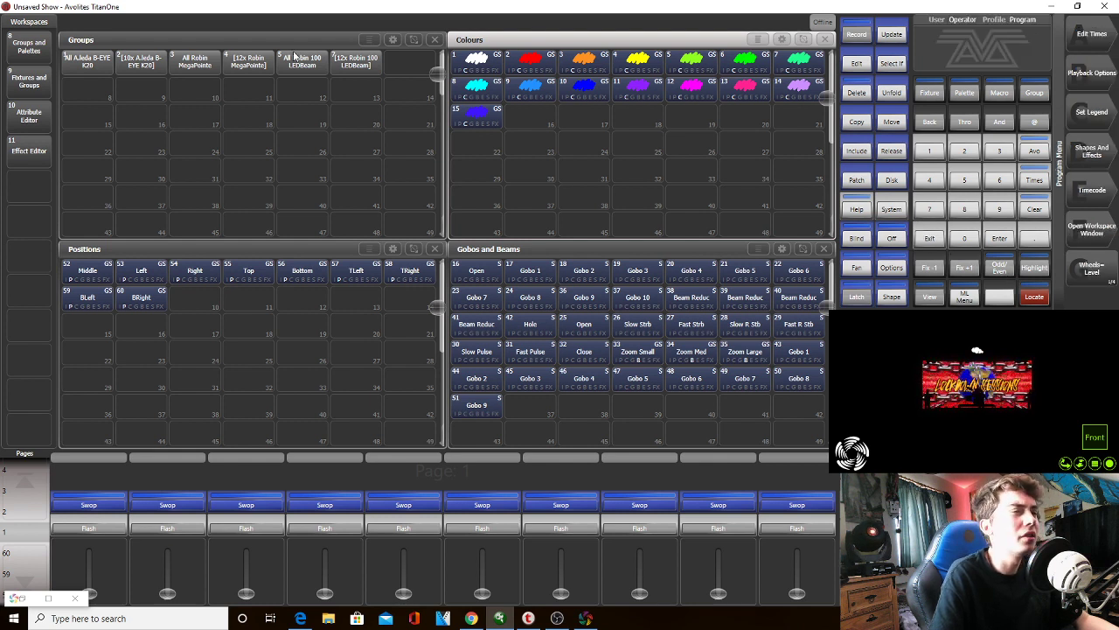
Locate the All Robin MegaPointe, All Robin 100 LEDBeam and All A.leda B-EYE K20 groups, test magenta, amber and light blue palettes, and clear the programmer
drag(295, 56, 79, 70)
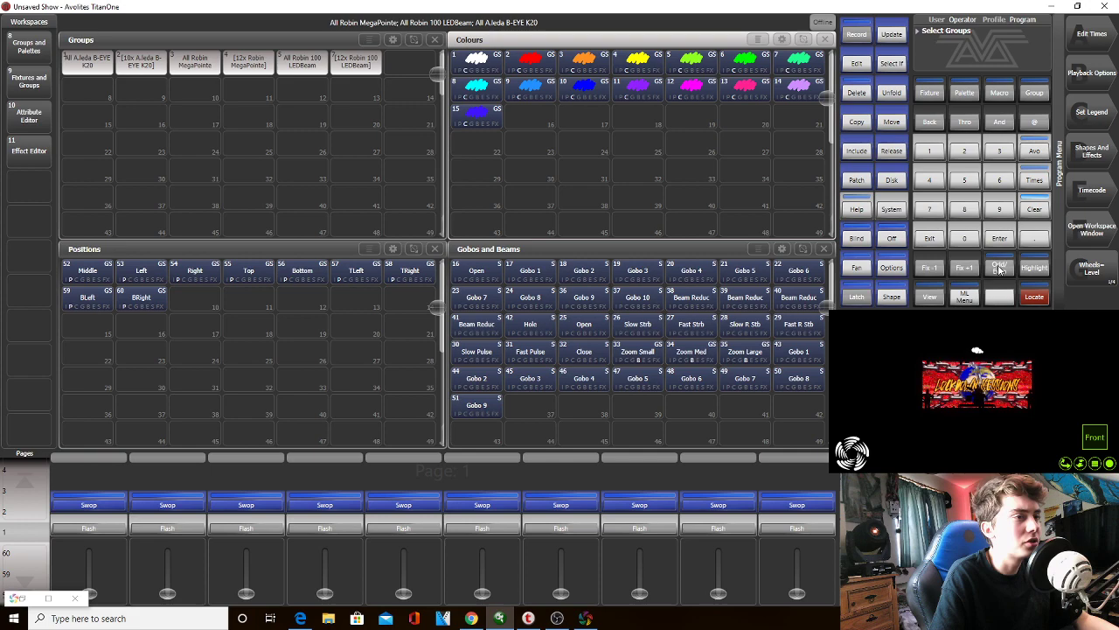
click(1035, 301)
click(585, 86)
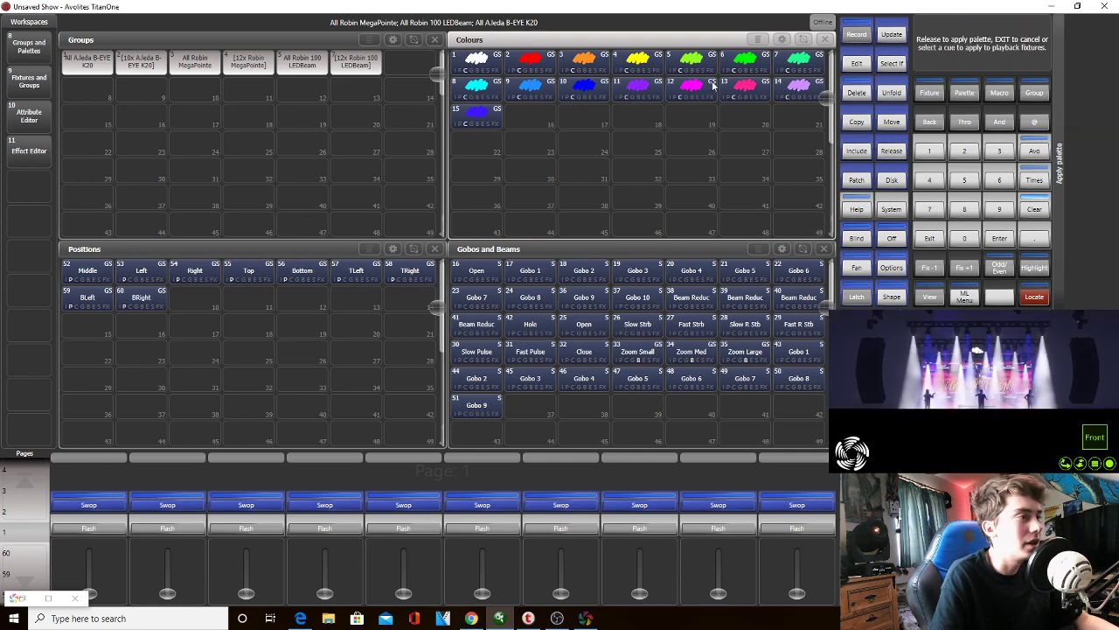
click(692, 86)
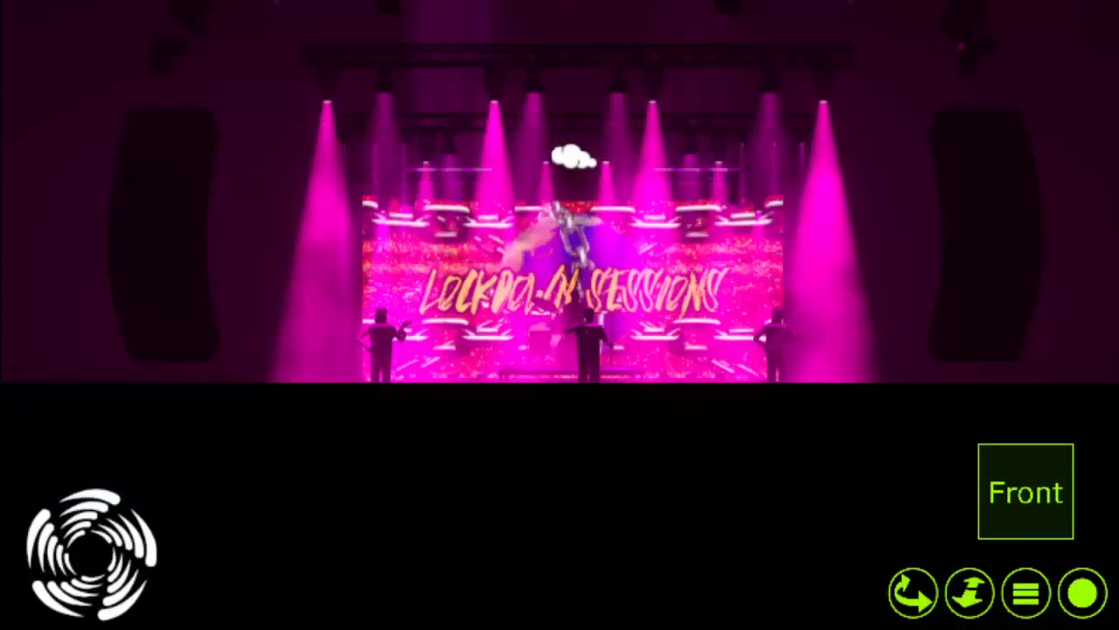
click(638, 59)
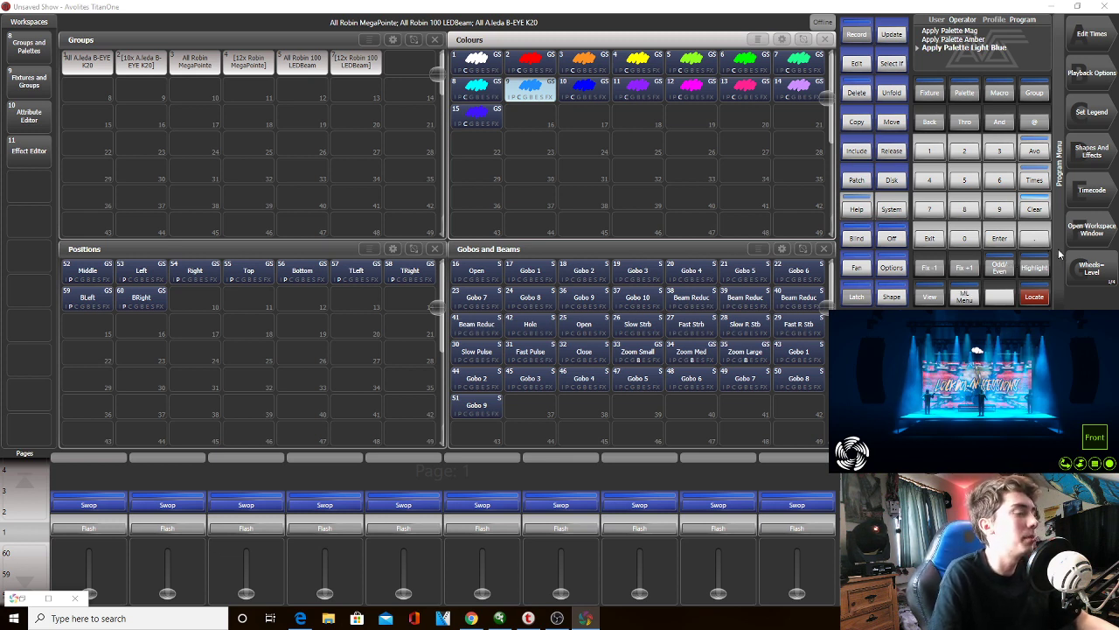
click(1034, 211)
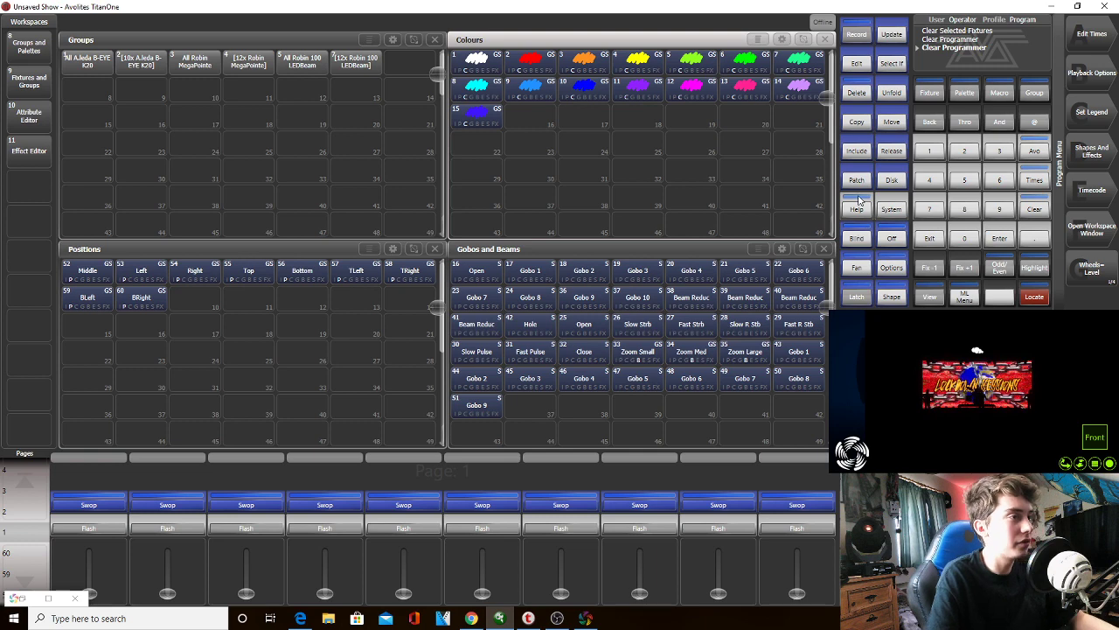
Look up the fixtures following the LEDBeams in the PDF report and select Chauvet's Maverick MK3 Profile for patching in Avolites Titan
click(301, 618)
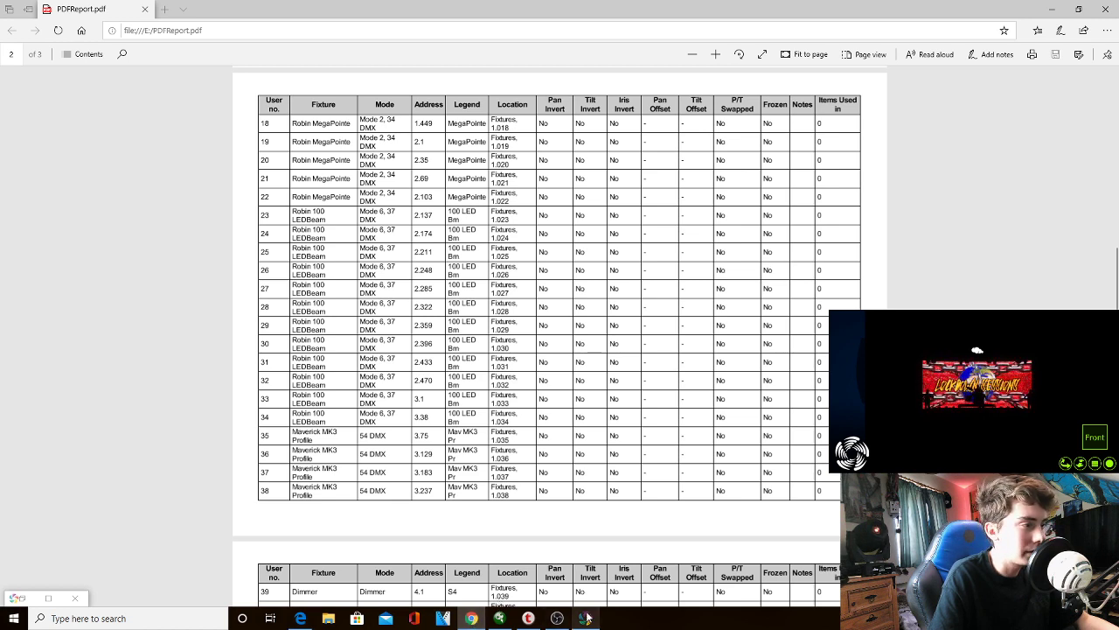
click(500, 618)
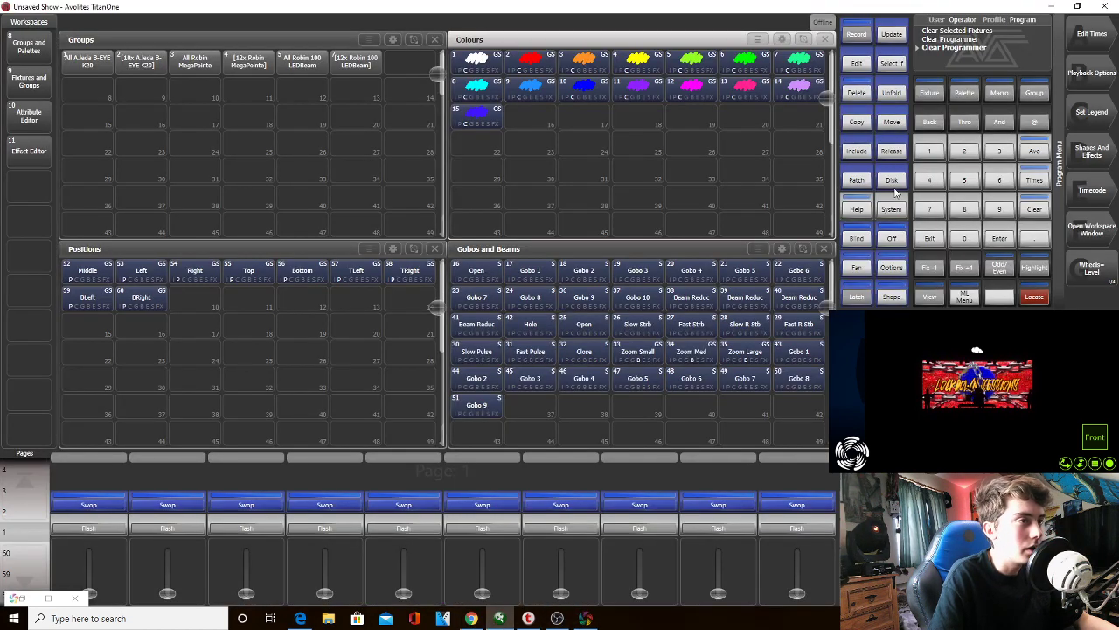
click(864, 196)
click(1099, 73)
text(cha)
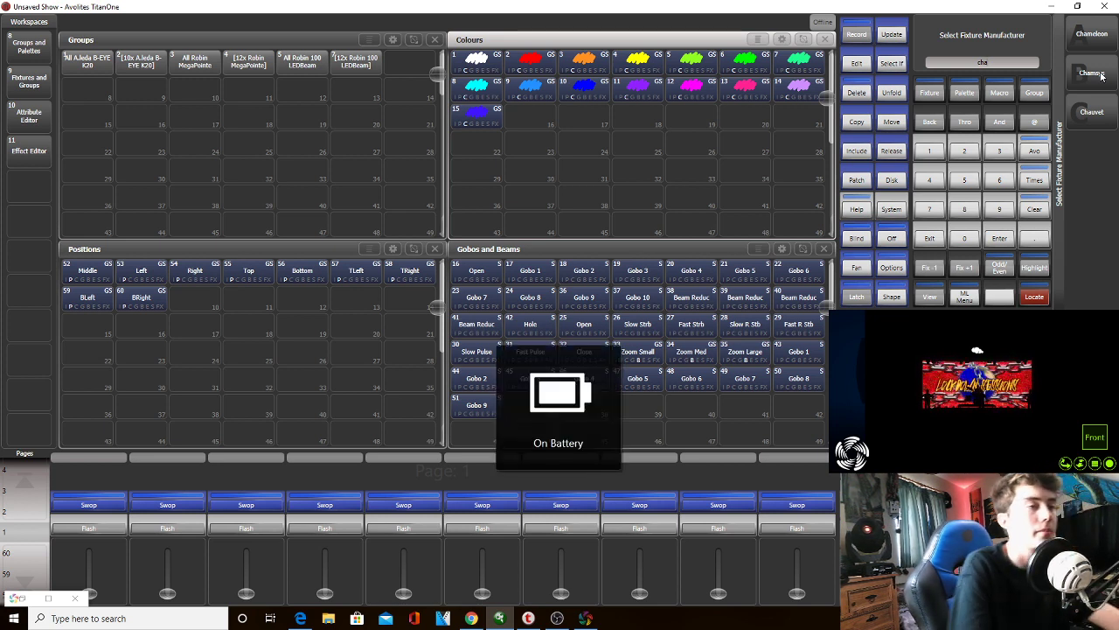
click(1094, 111)
text(mk3)
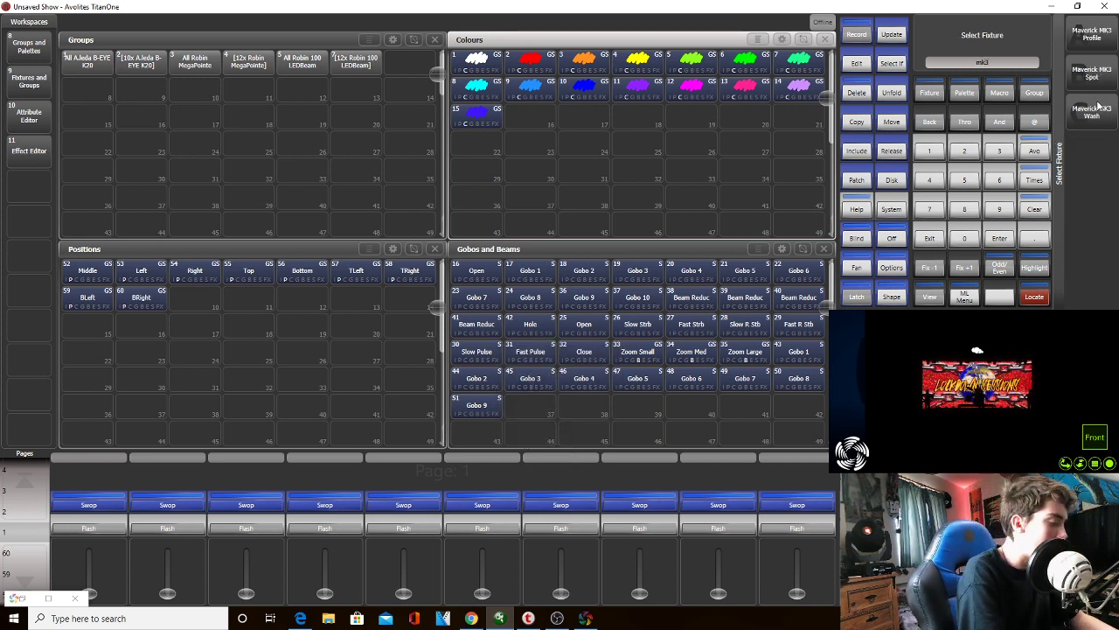
click(1093, 37)
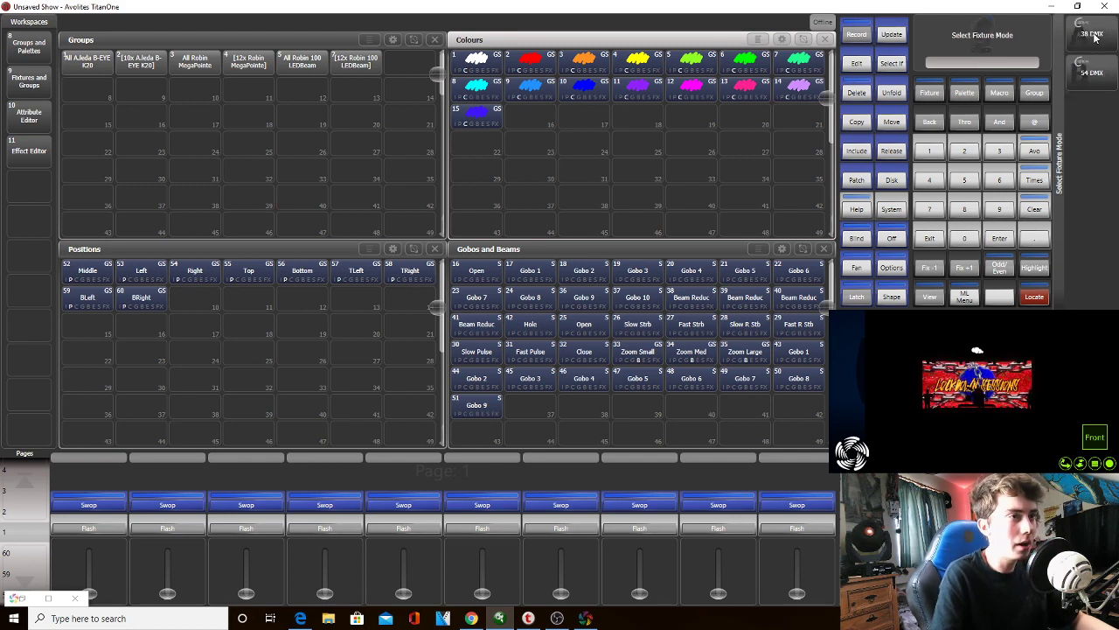
Check the Maverick's mode in the PDF report, patch 4 in 54 DMX mode from DMX line 3, address 75 in Avolites Titan, and leave patching
click(301, 618)
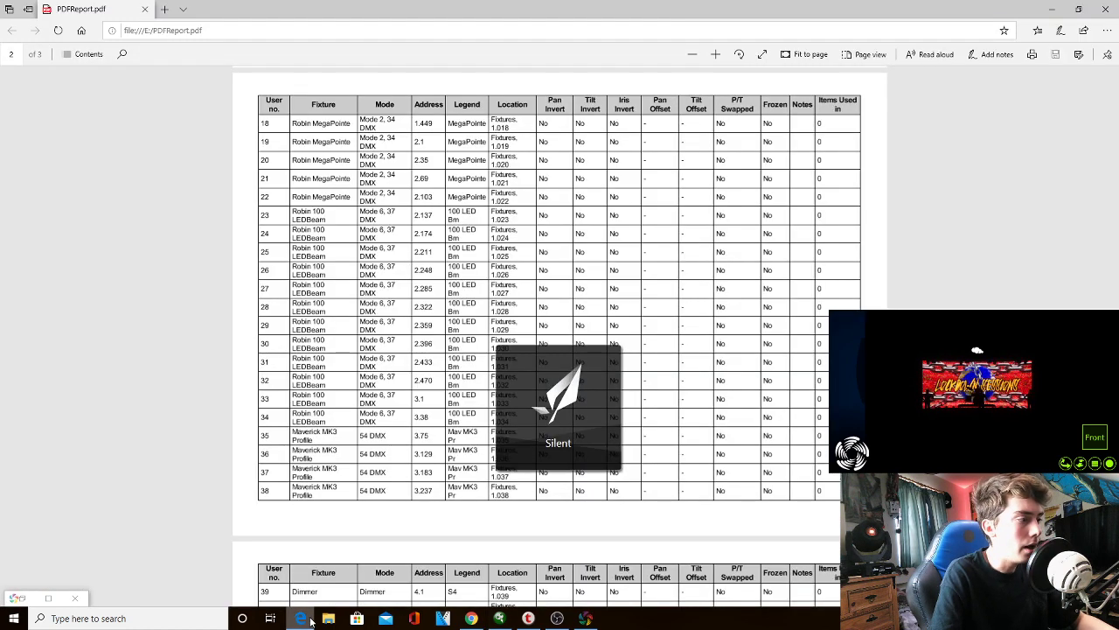
click(310, 619)
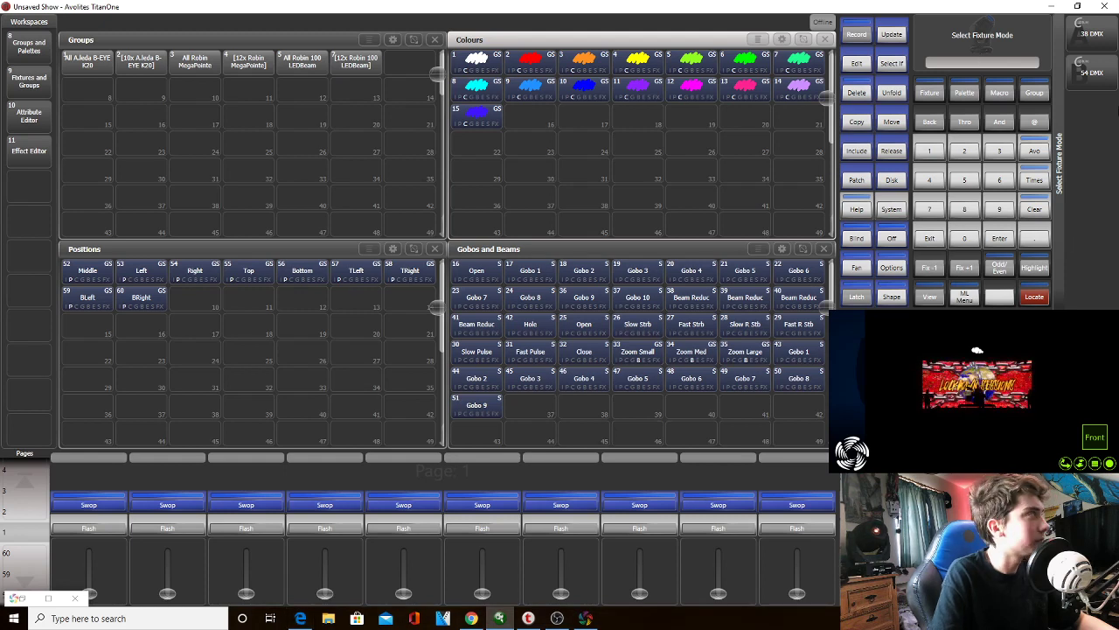
click(1095, 75)
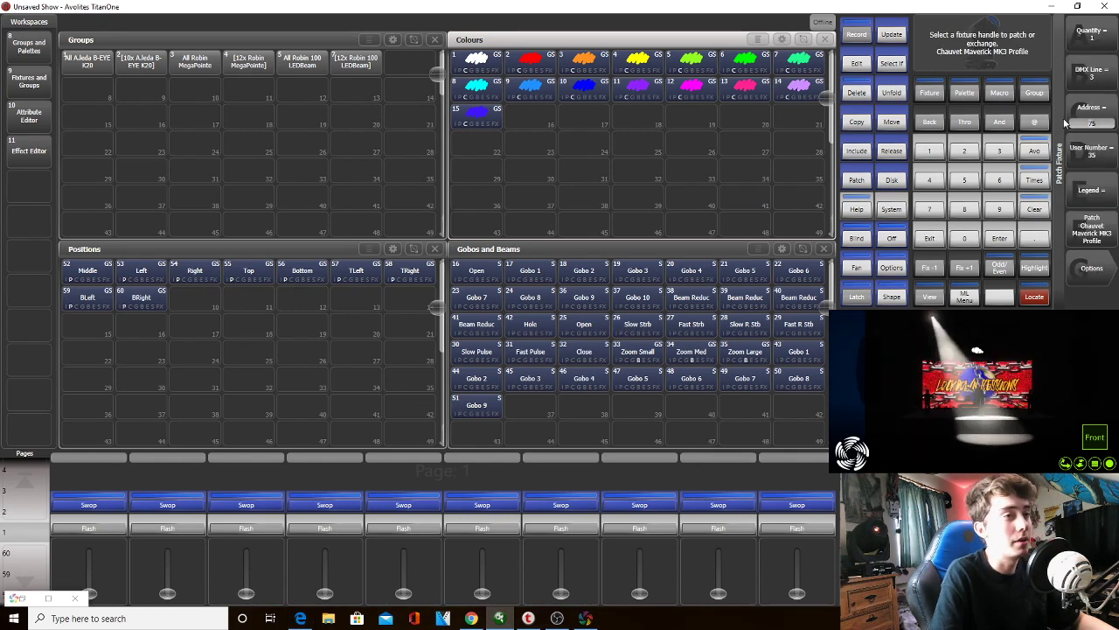
click(1110, 42)
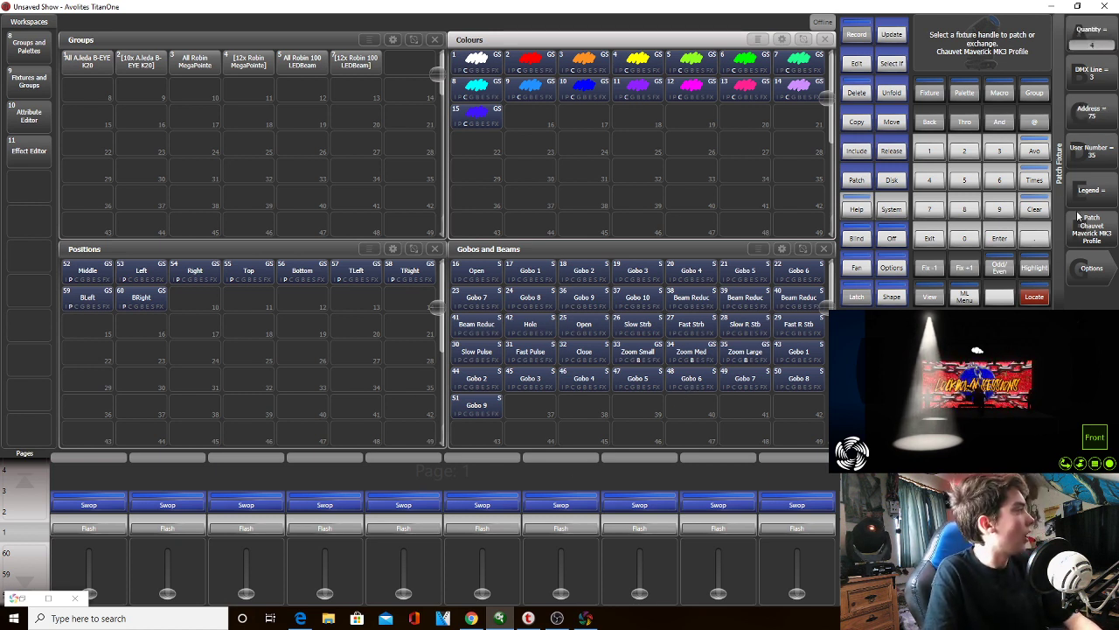
click(1101, 225)
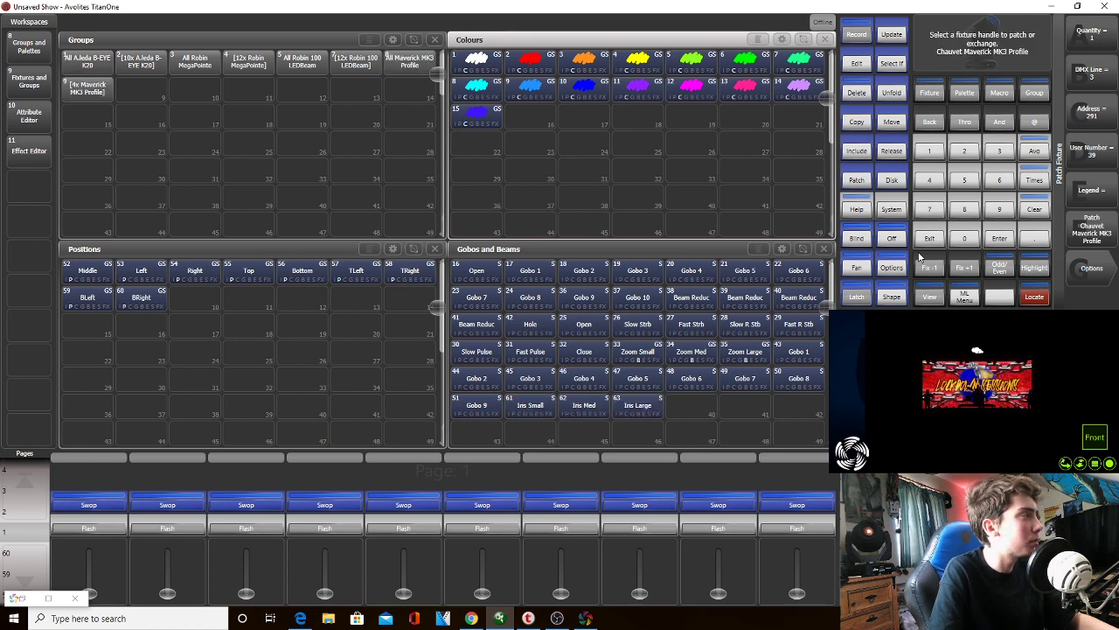
click(950, 239)
click(945, 237)
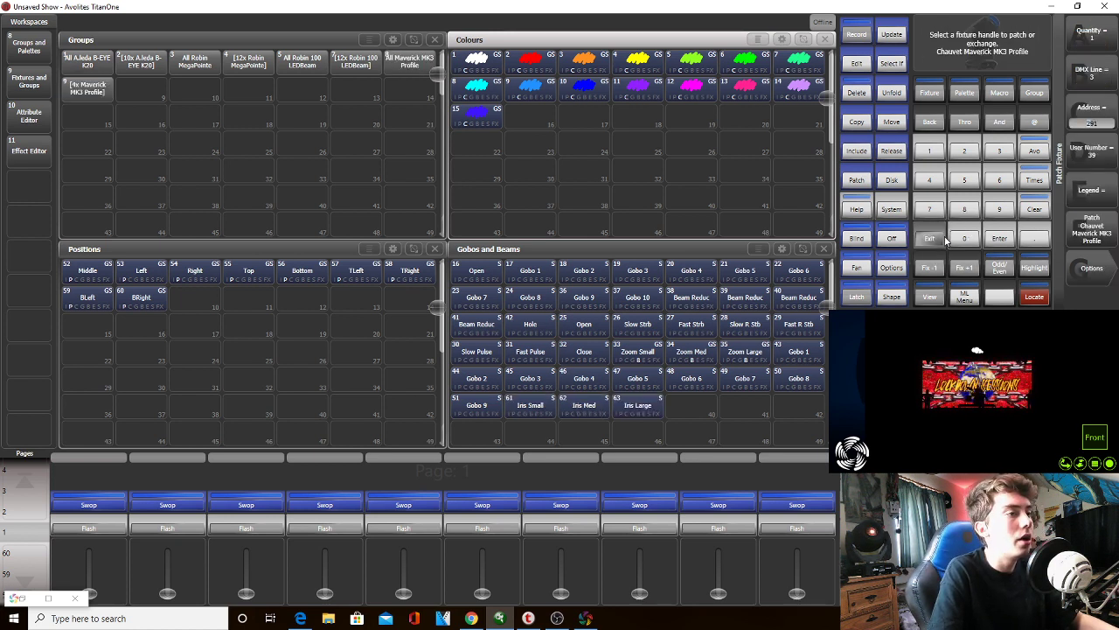
click(945, 237)
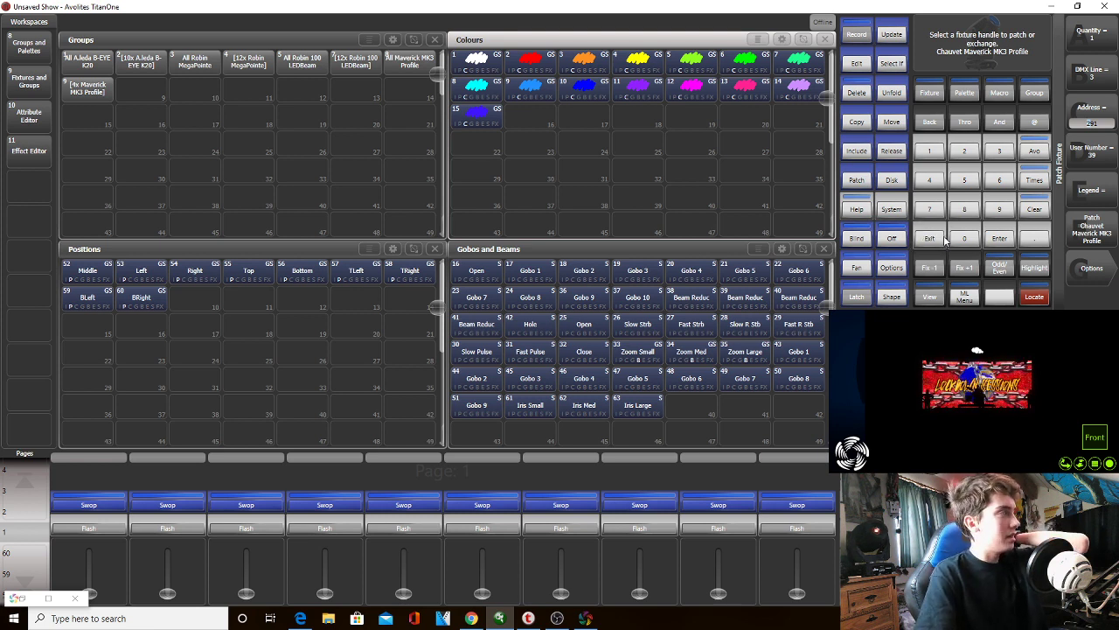
click(932, 239)
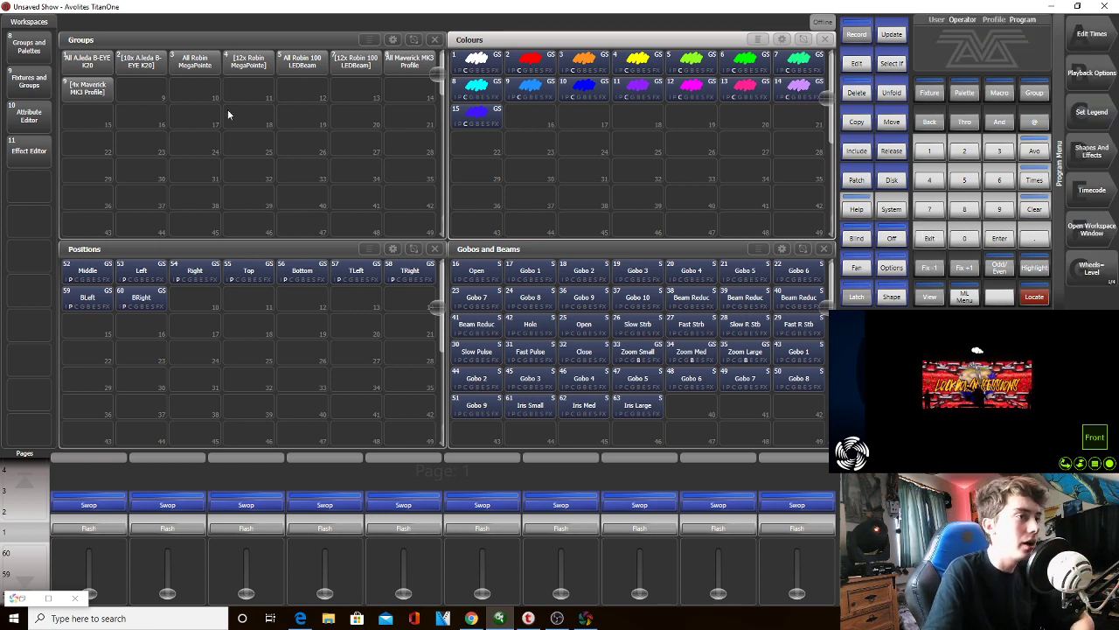
Locate the 4x Maverick MK3 Profile group, test the blue, yellow and red colour palettes on it, and clear the programmer
click(77, 87)
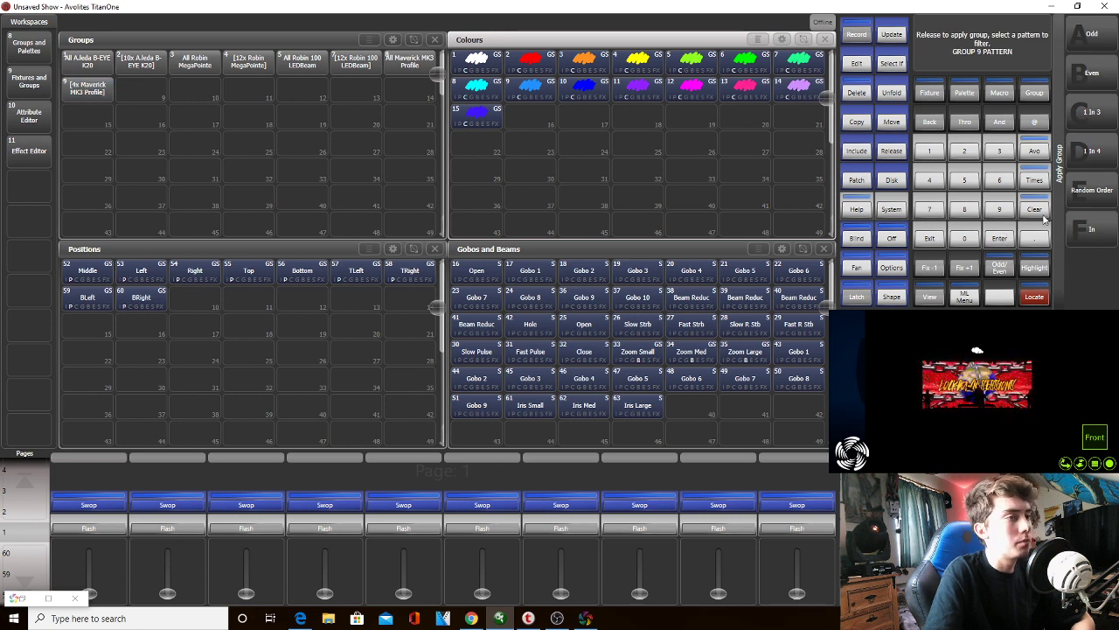
click(934, 239)
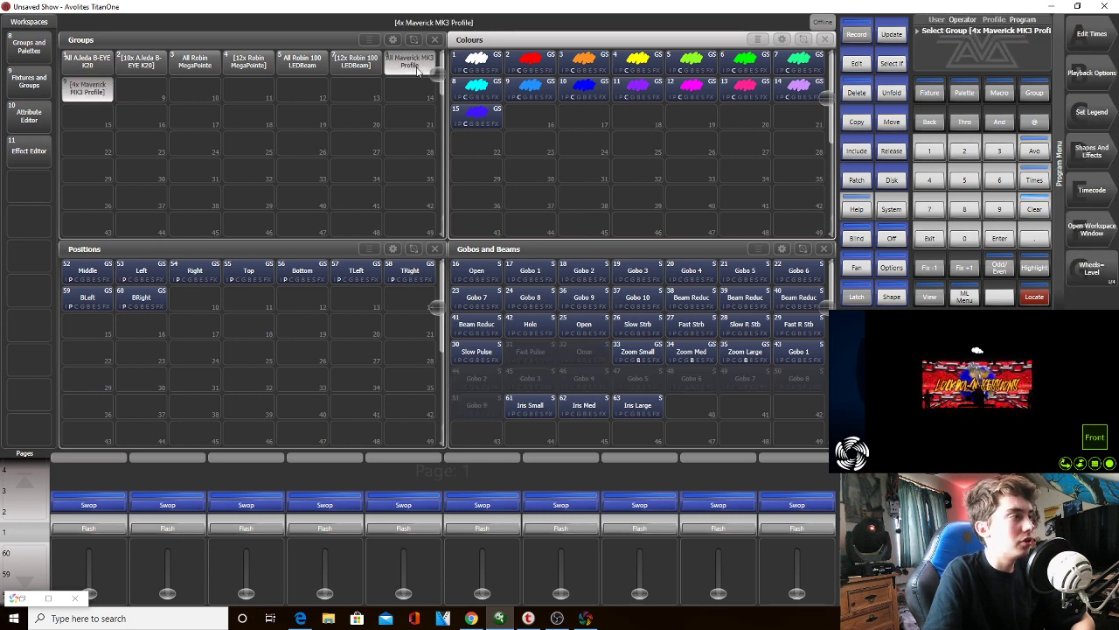
click(1041, 298)
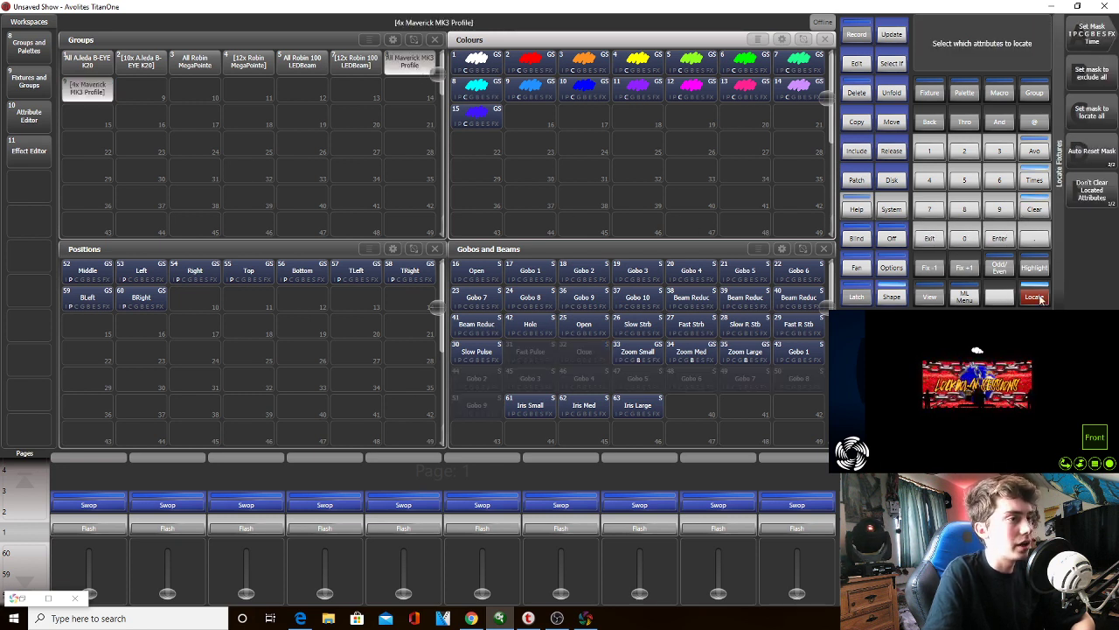
click(577, 92)
click(642, 66)
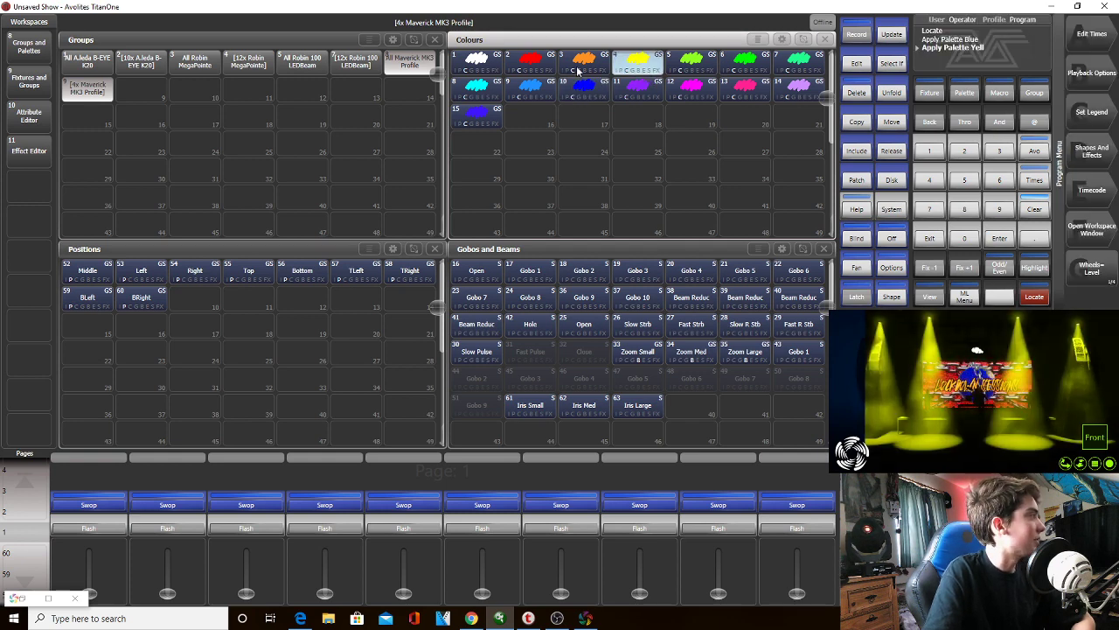
click(551, 59)
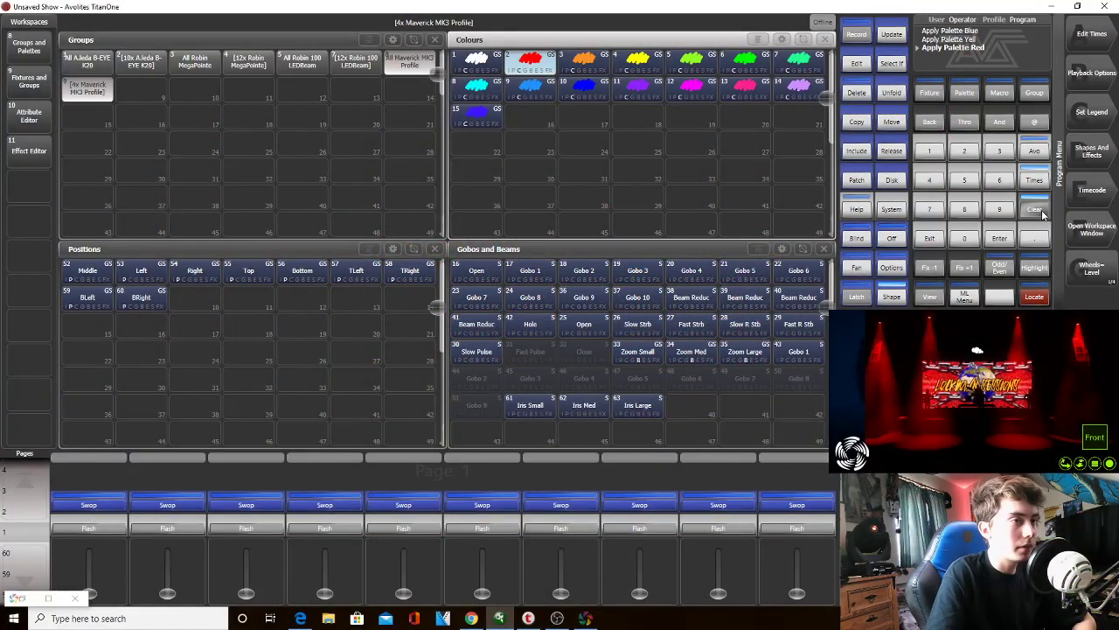
click(1034, 210)
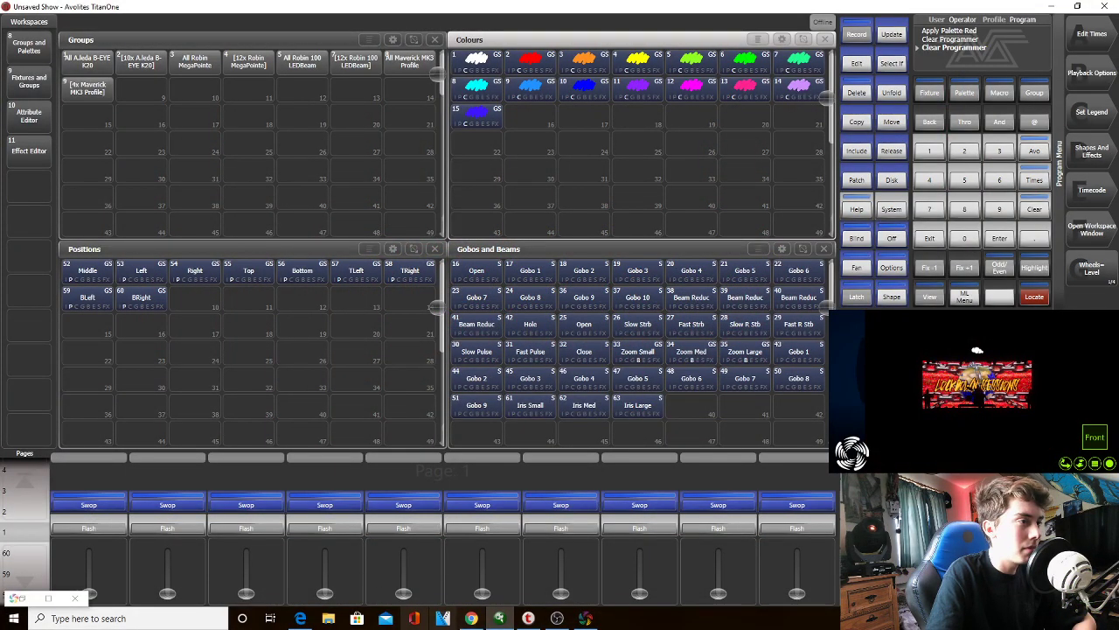
Look up the fixtures following the Mavericks in the PDF report and check the dimmers' addresses and legend
click(299, 618)
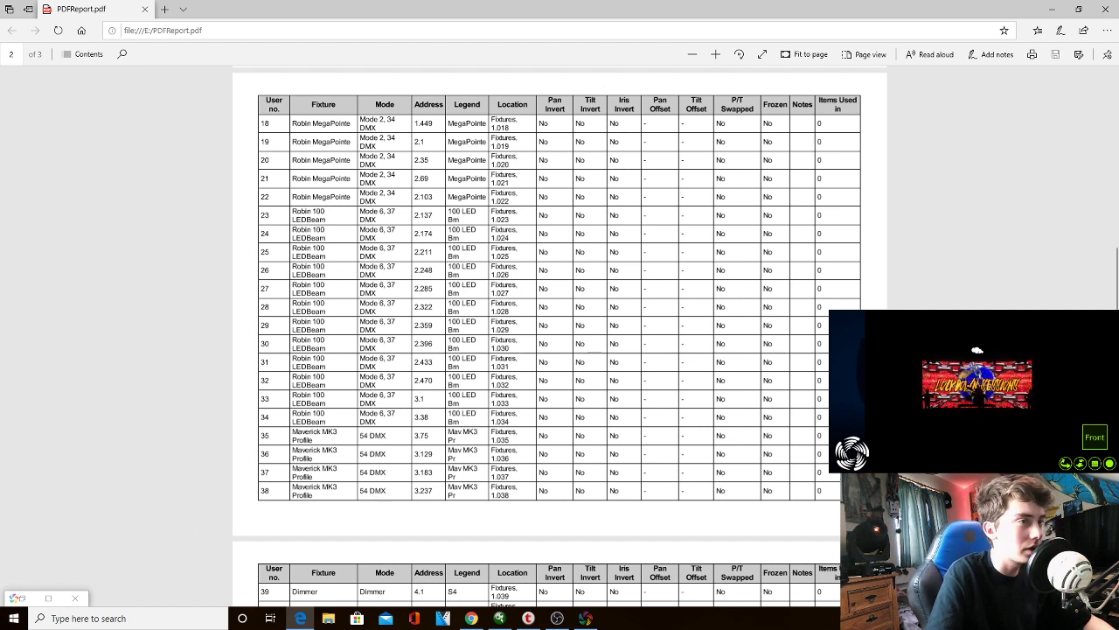
scroll(560, 332, down, 5)
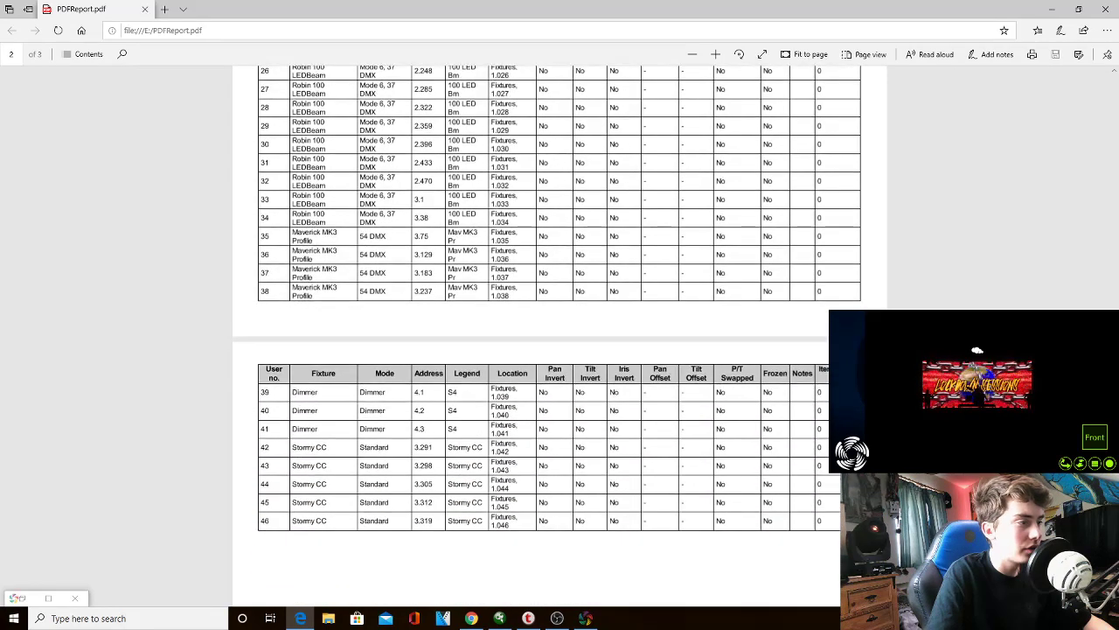
drag(352, 394, 423, 454)
click(420, 429)
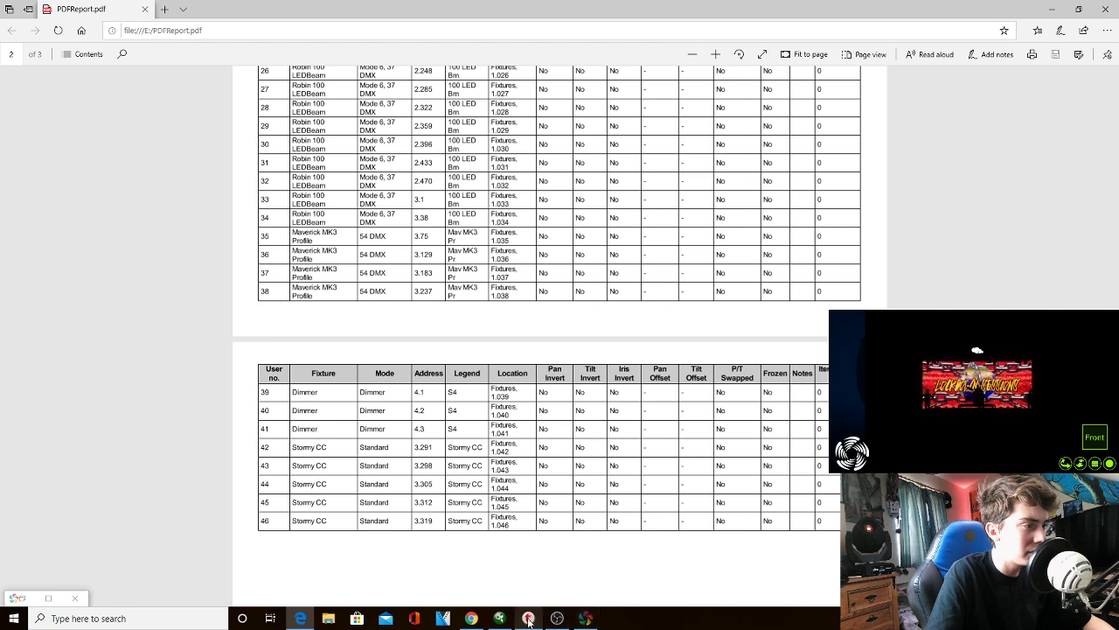
Start patching dimmers in Avolites Titan and set their legend to S4
click(499, 619)
click(856, 180)
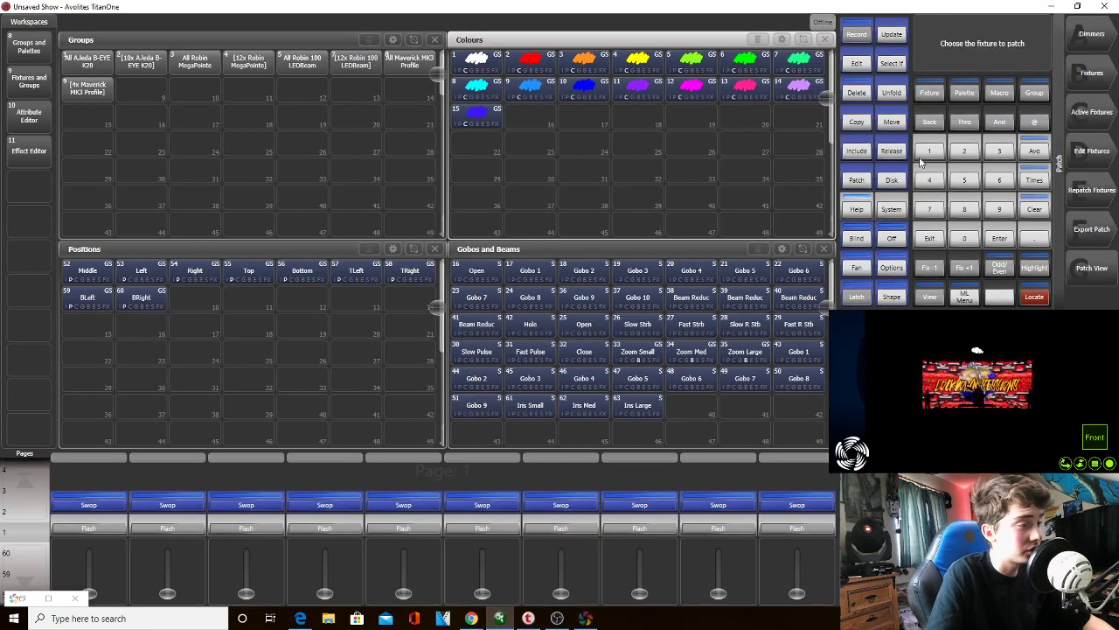
click(1090, 35)
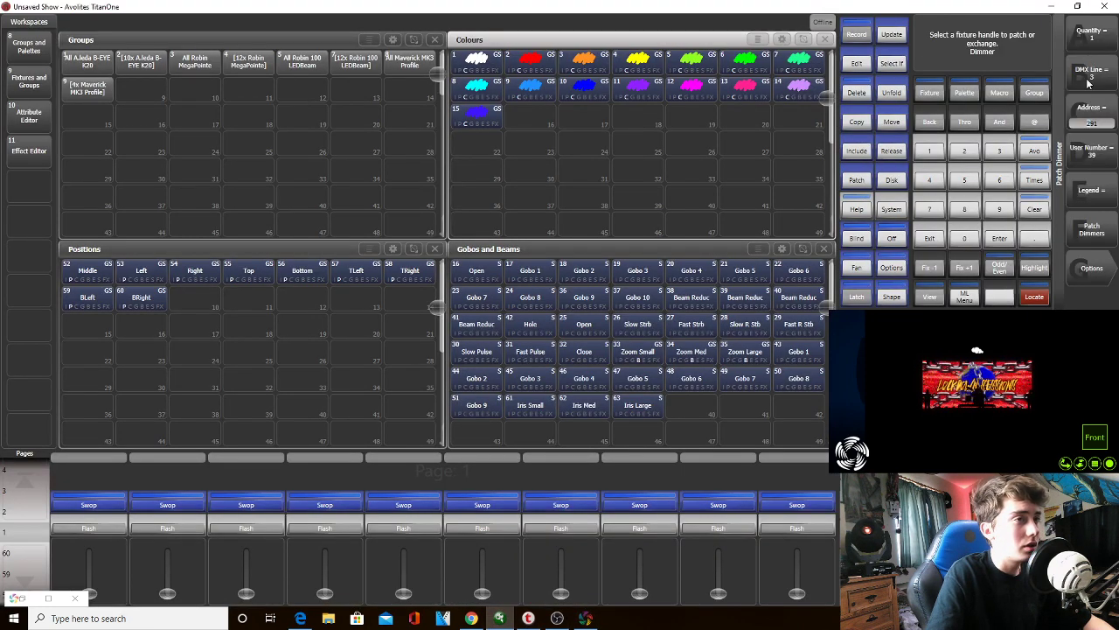
click(1081, 208)
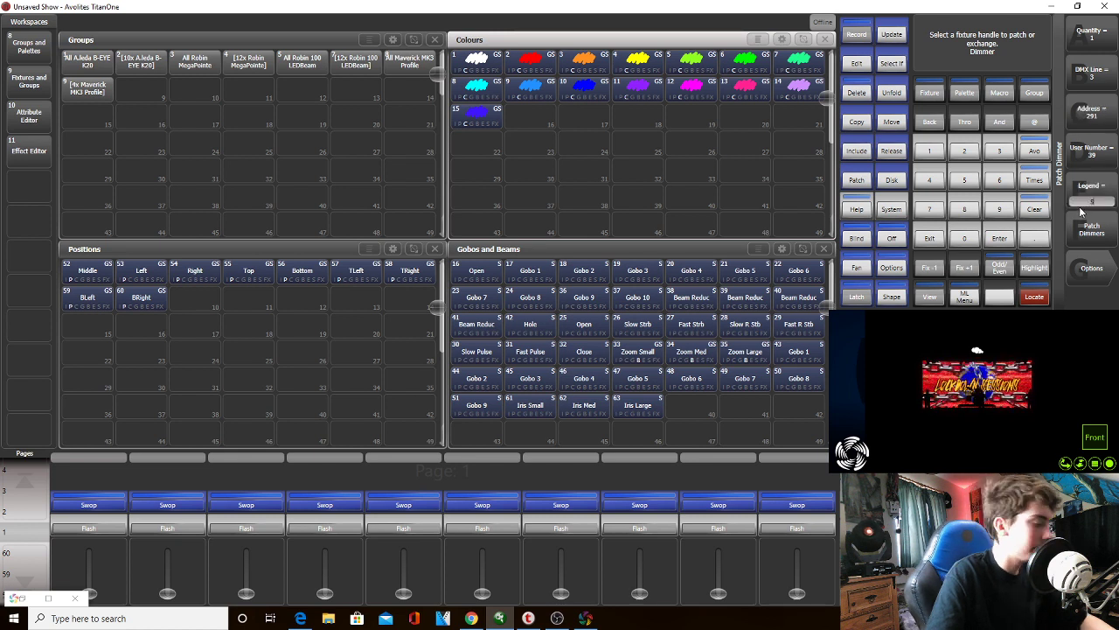
text(54)
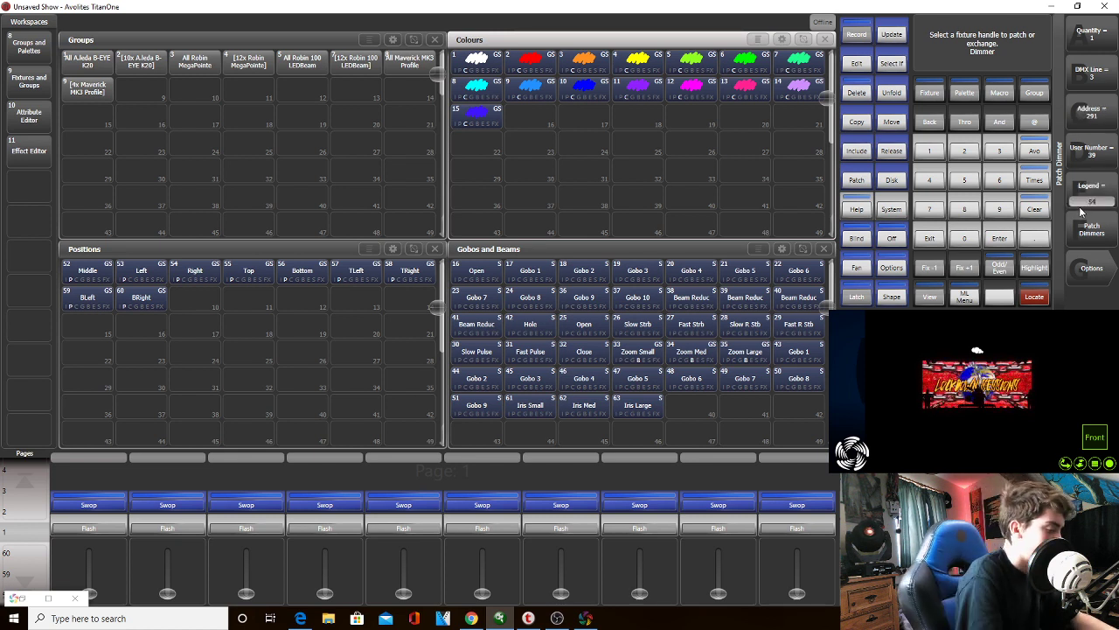
click(1088, 84)
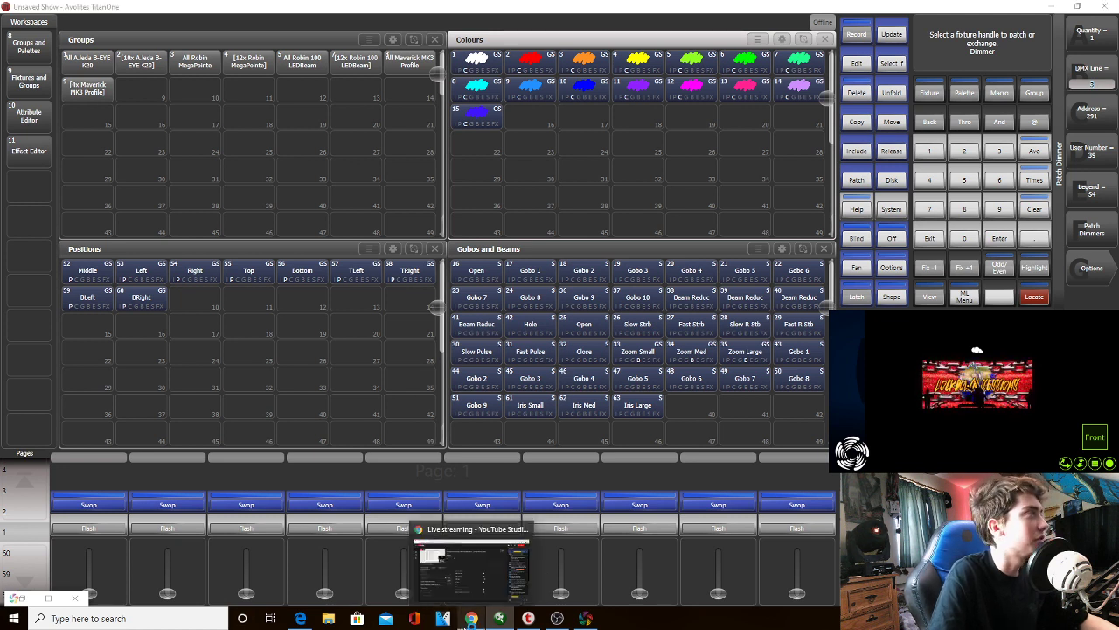
click(442, 619)
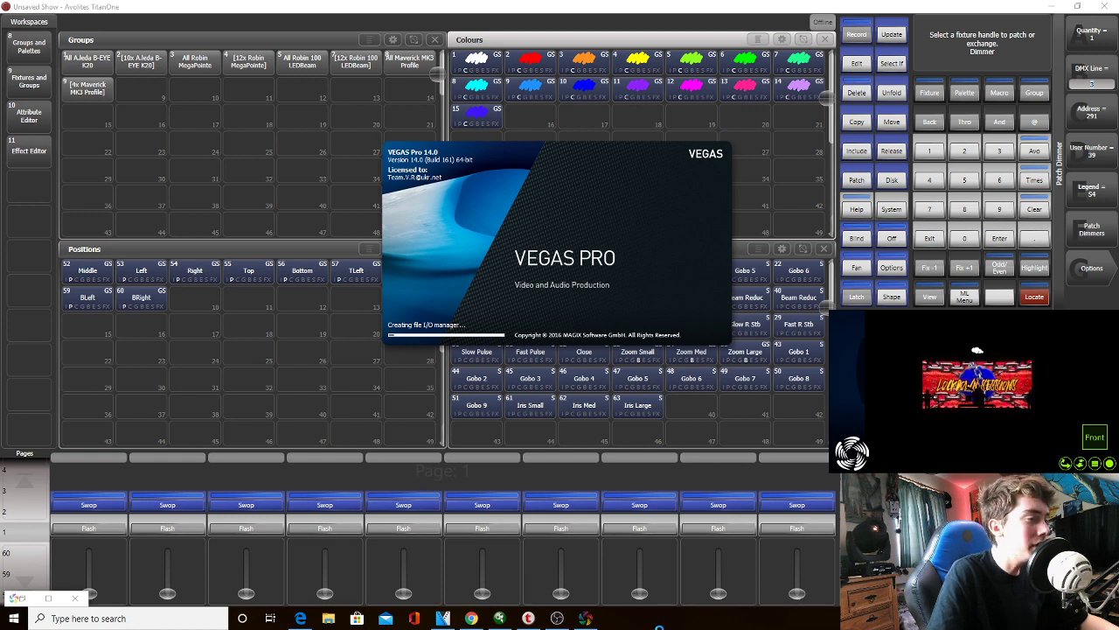
right_click(658, 625)
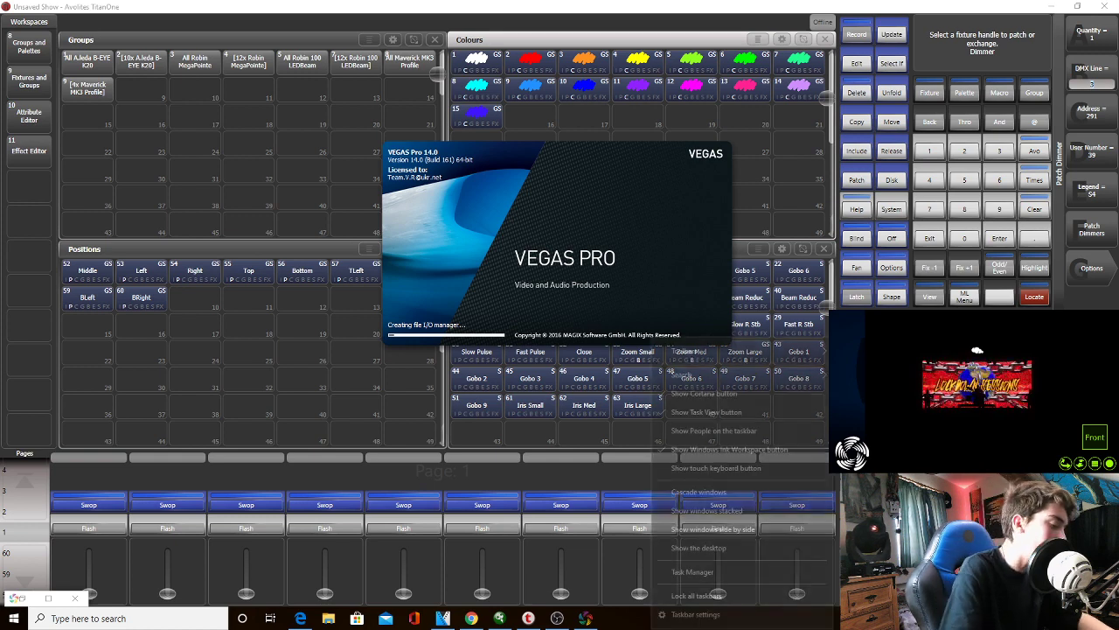
click(689, 579)
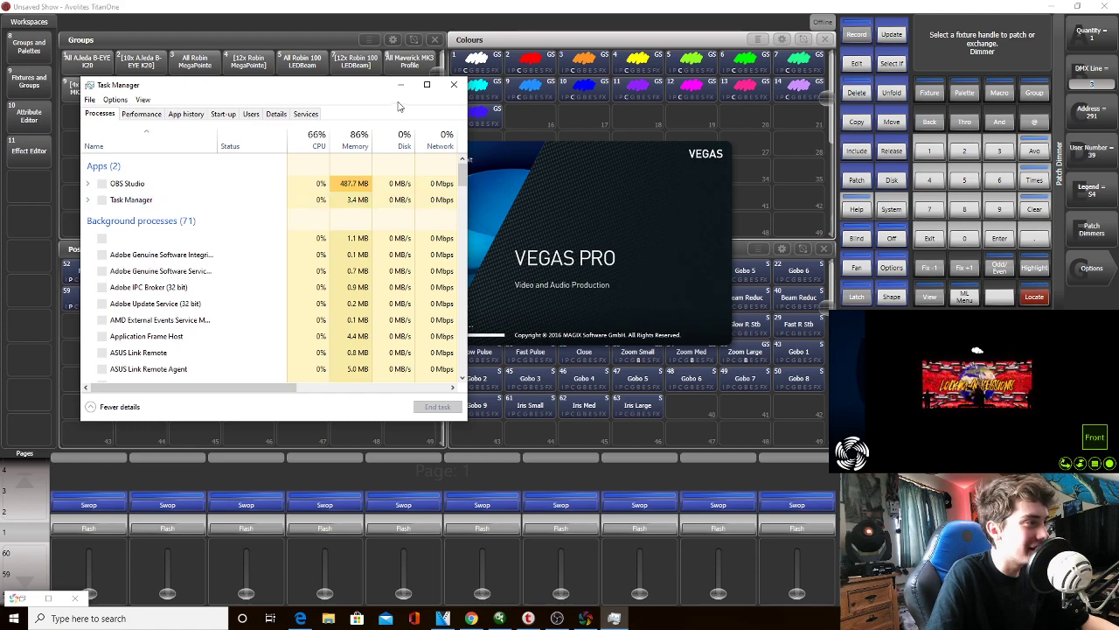
drag(336, 93, 924, 171)
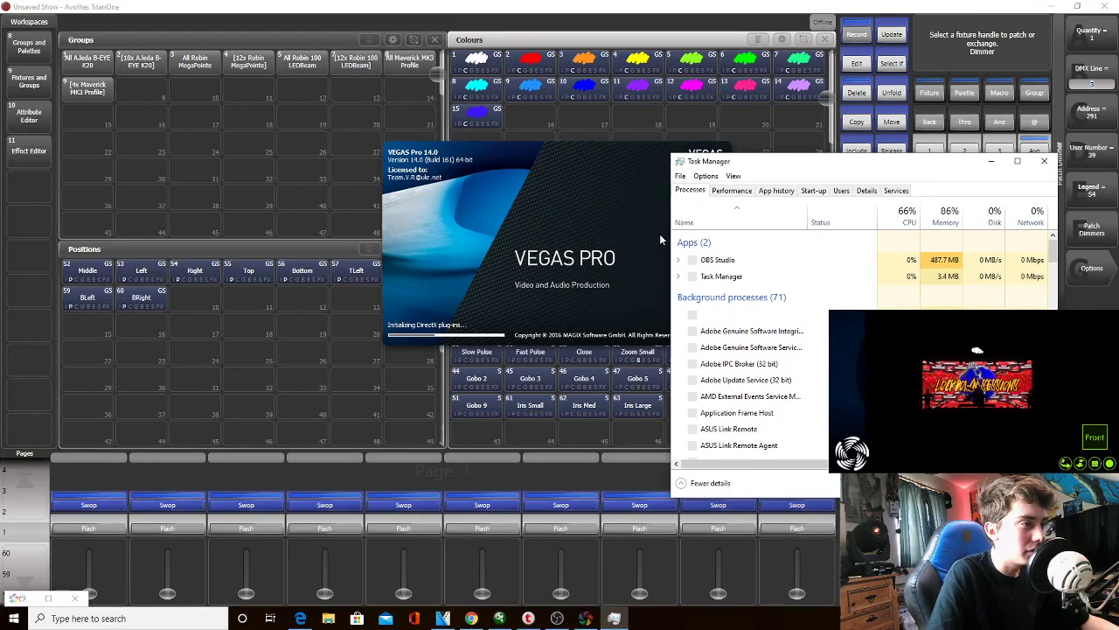
click(942, 67)
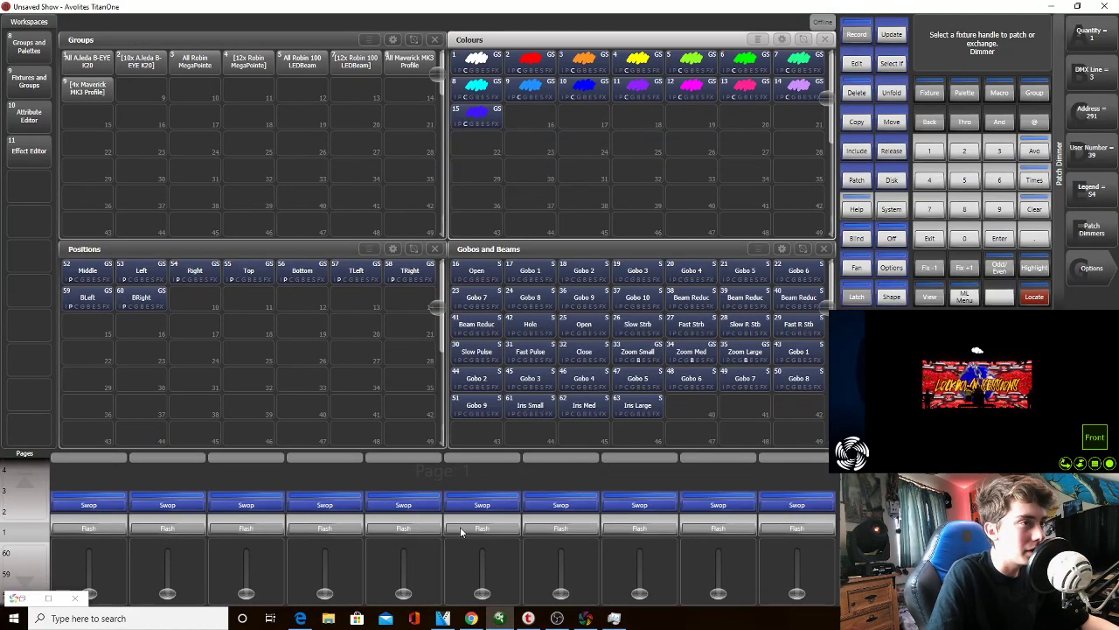
Check the dimmers in the PDF report and patch 3 in Avolites Titan from DMX line 4, address 1
click(297, 620)
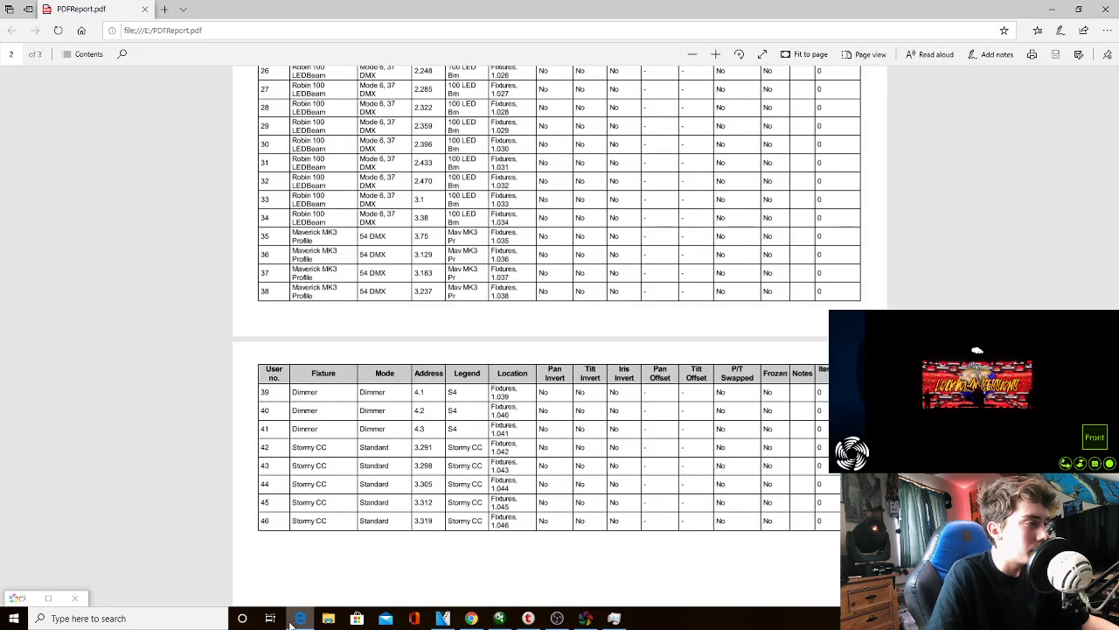
click(298, 620)
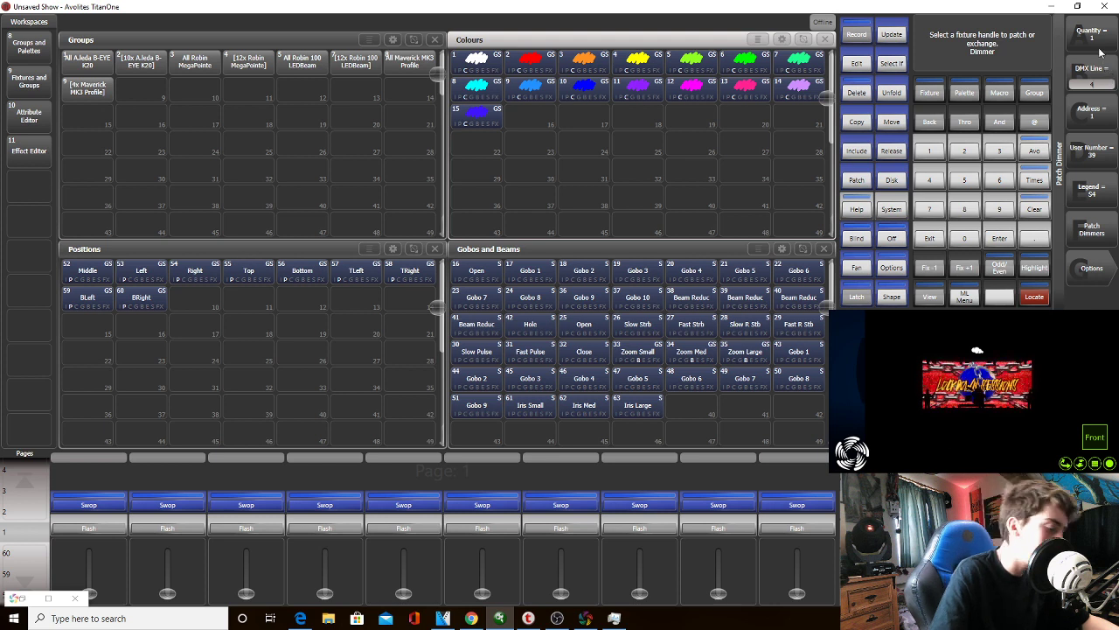
text(3)
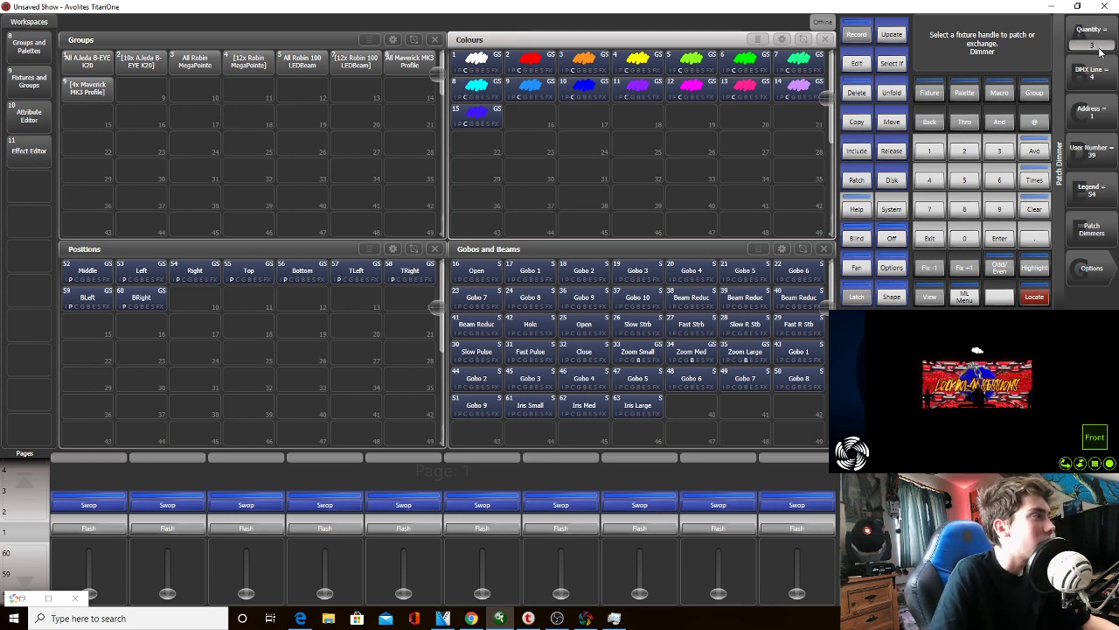
click(1093, 229)
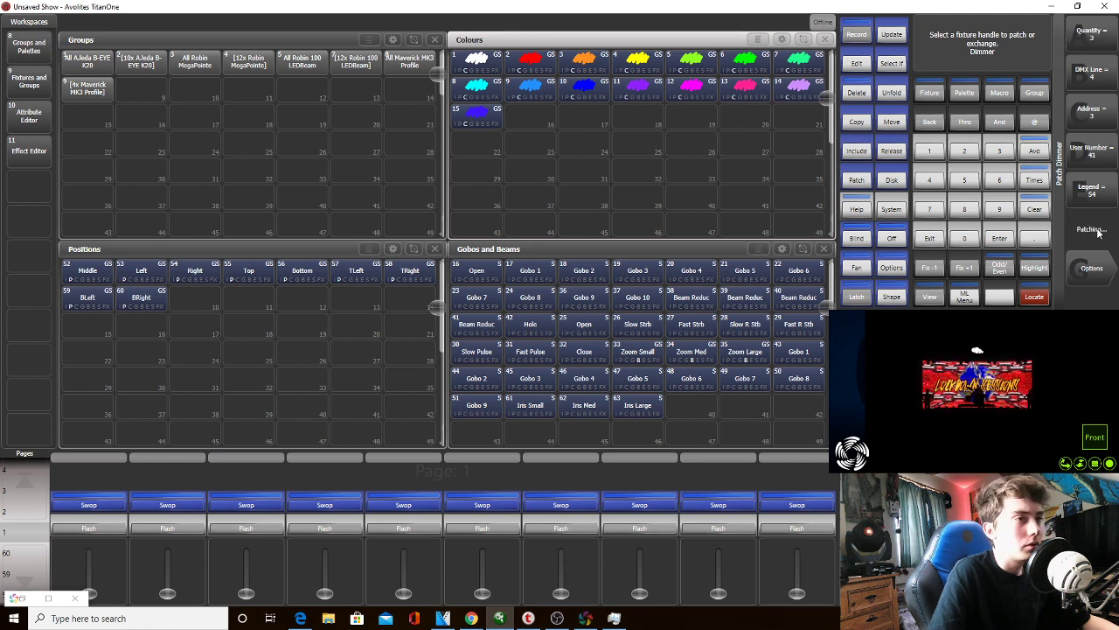
Select VEGAS Pro in Task Manager, dismiss its problem report without sending it, and close Task Manager
click(614, 618)
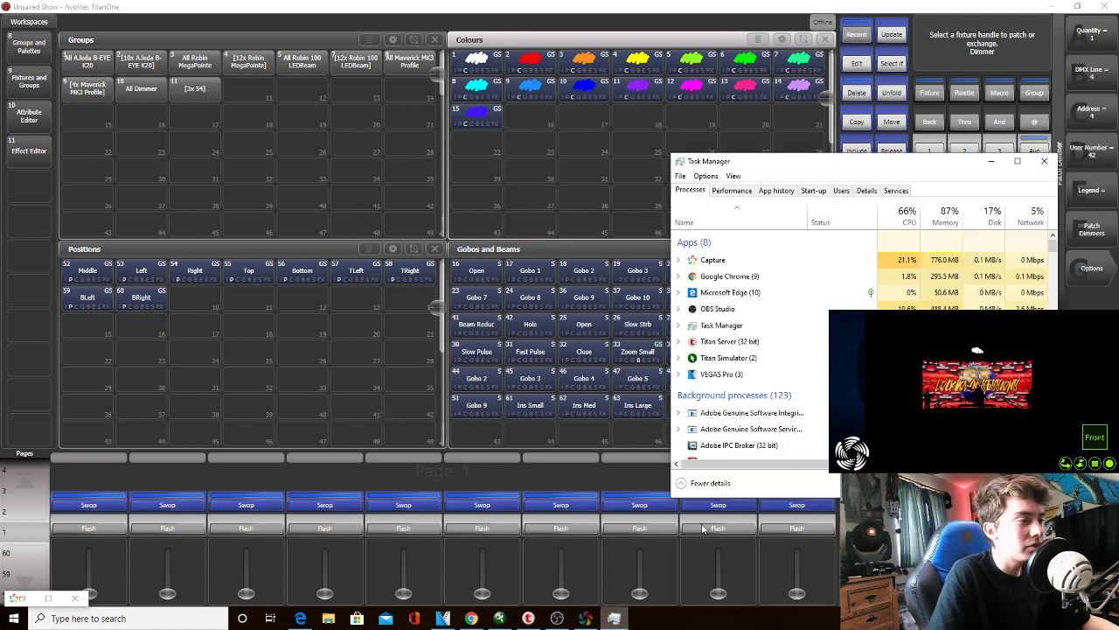
click(726, 373)
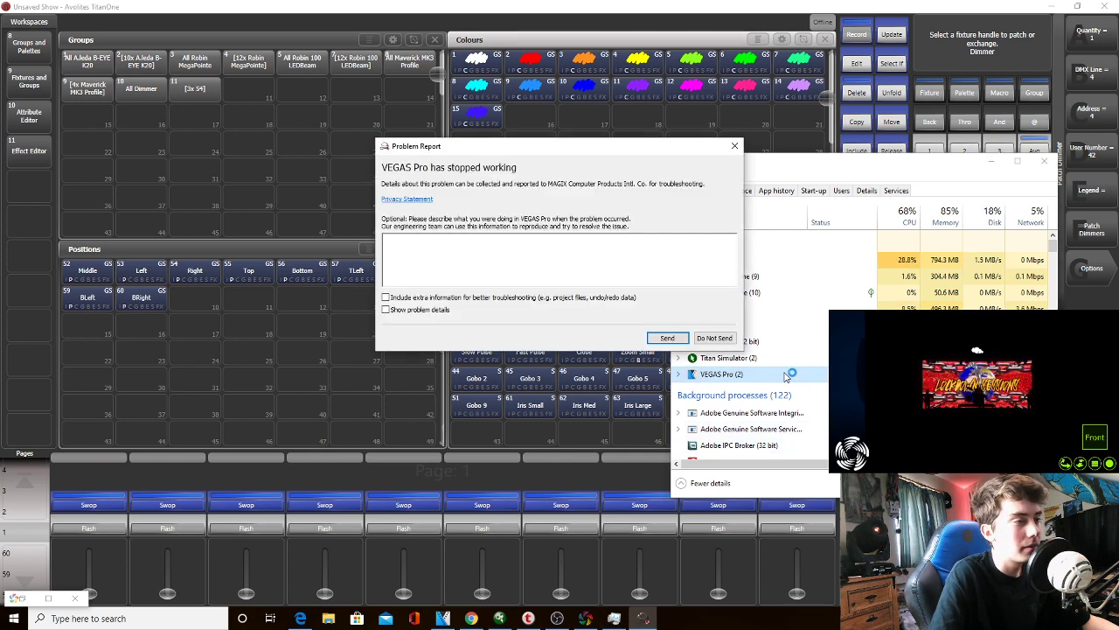
click(720, 334)
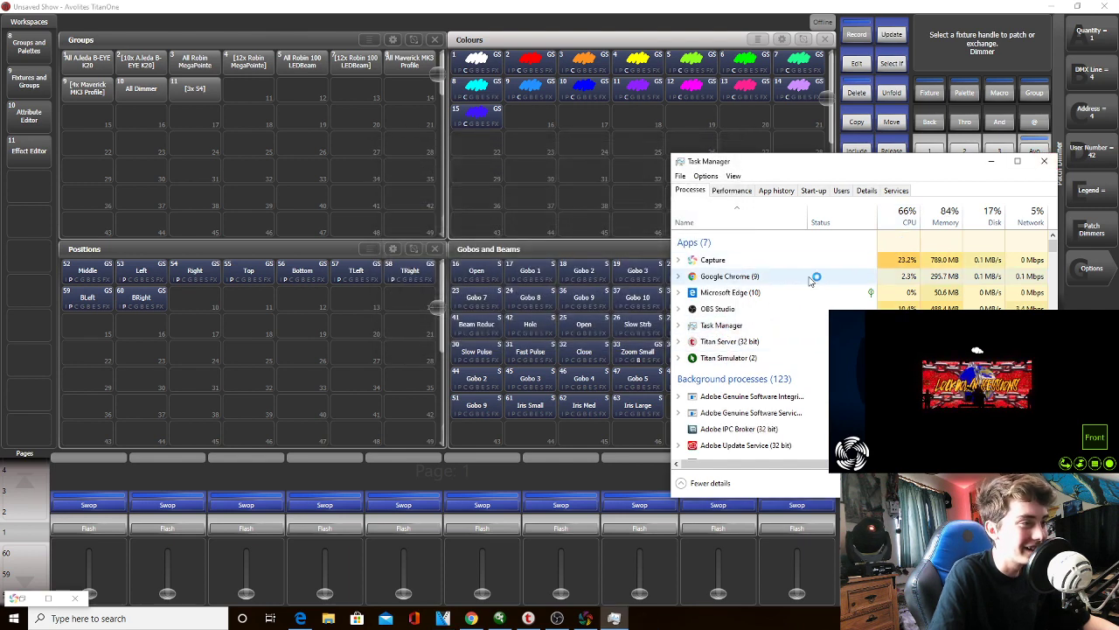
click(770, 325)
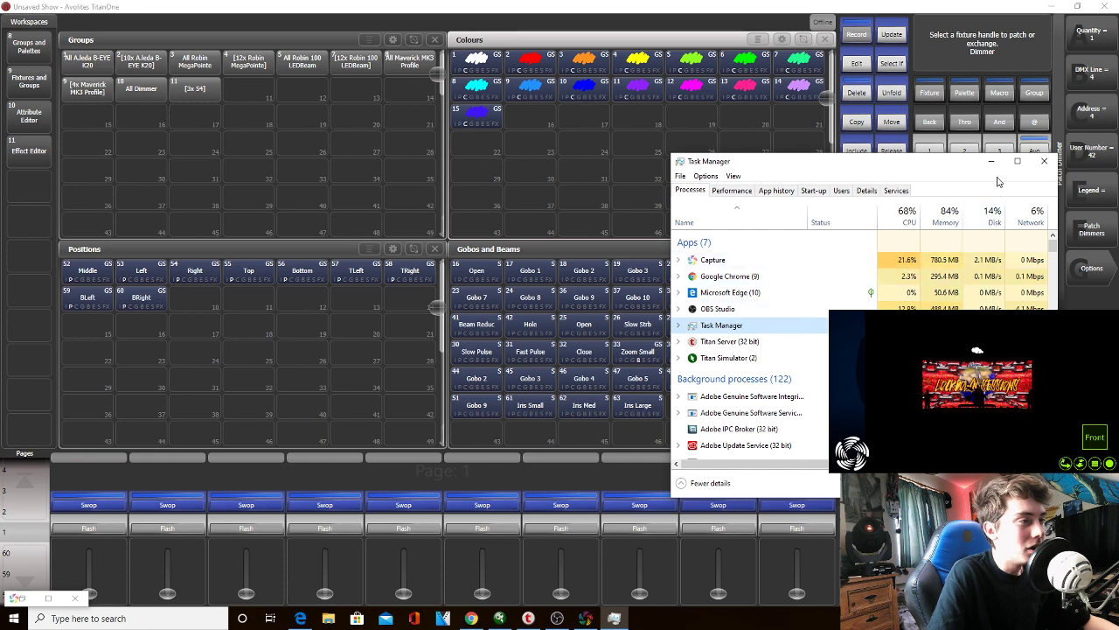
click(1047, 161)
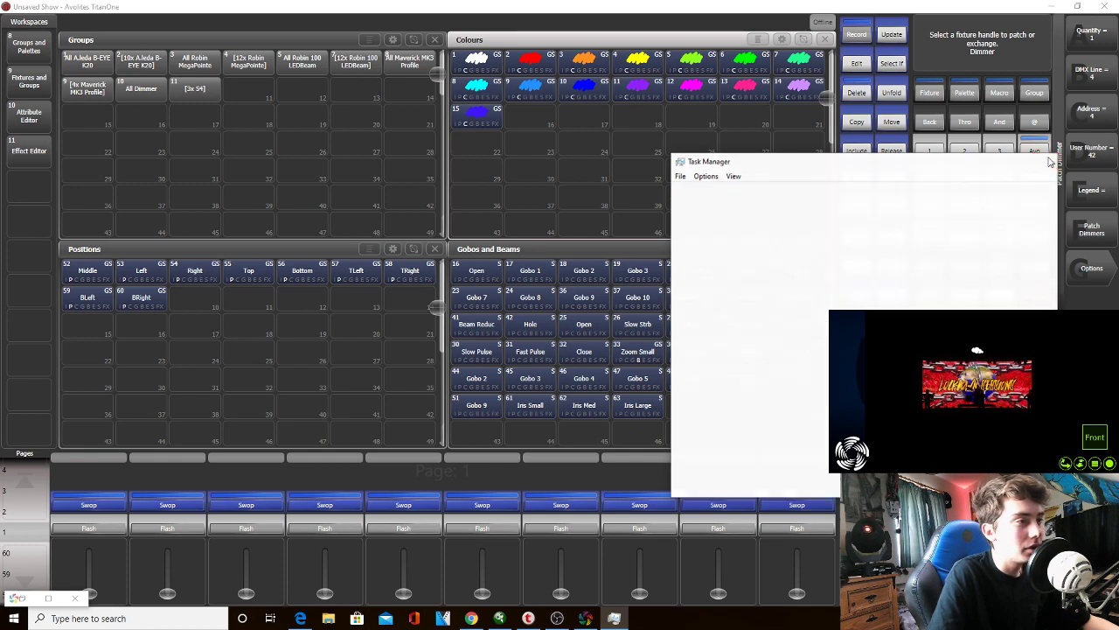
Leave dimmer patching, check the fixtures after the dimmers in the PDF report, and select Clay Paky's Stormy CC for patching in Avolites Titan
click(930, 239)
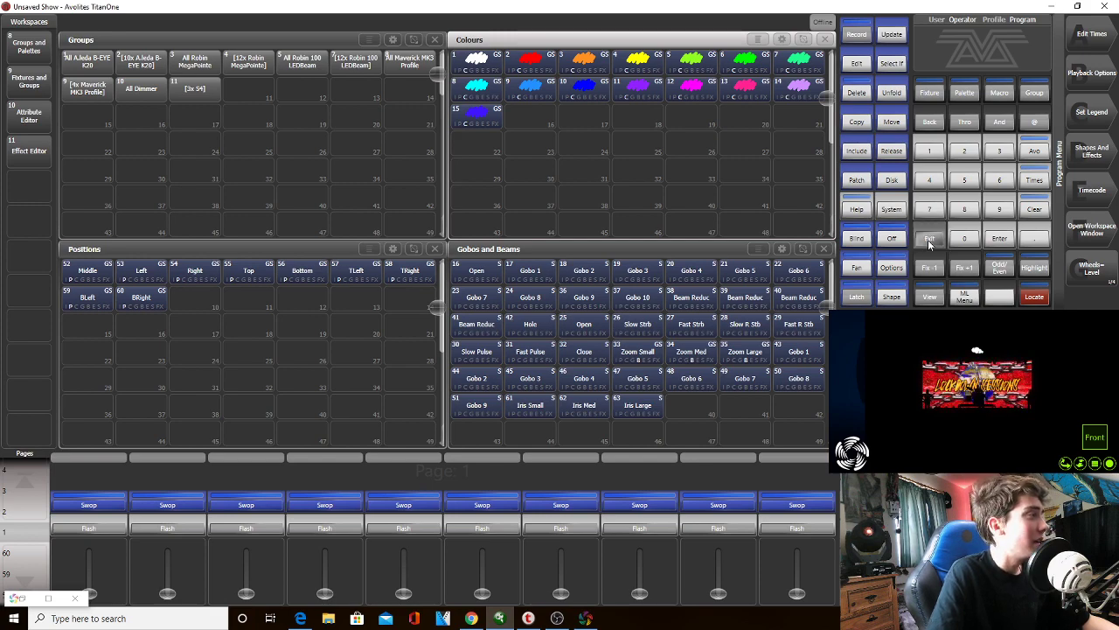
click(298, 619)
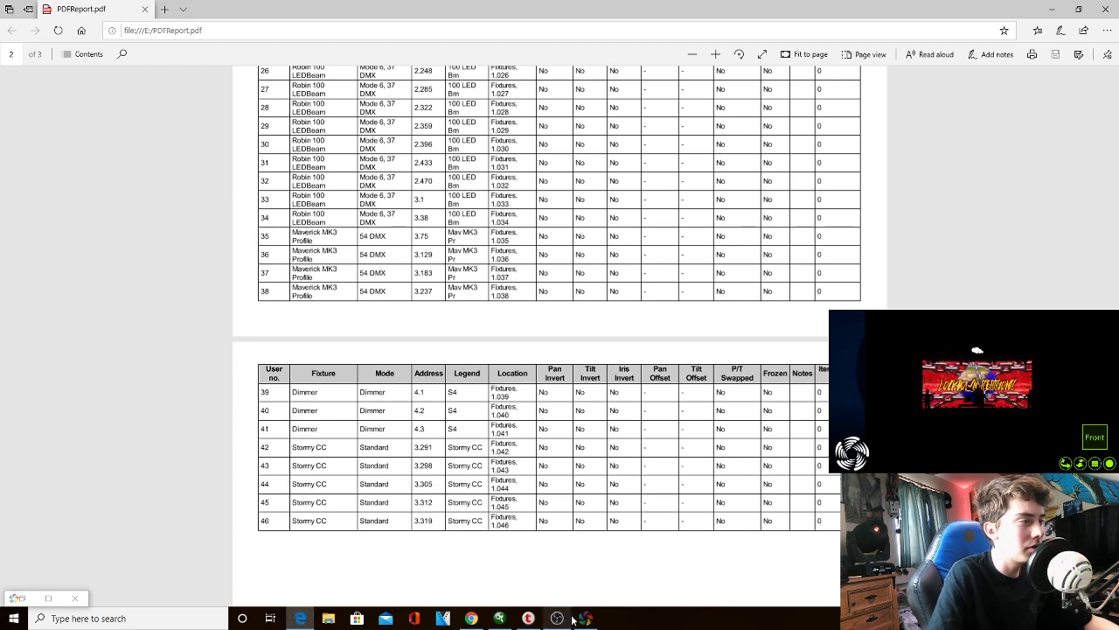
click(499, 619)
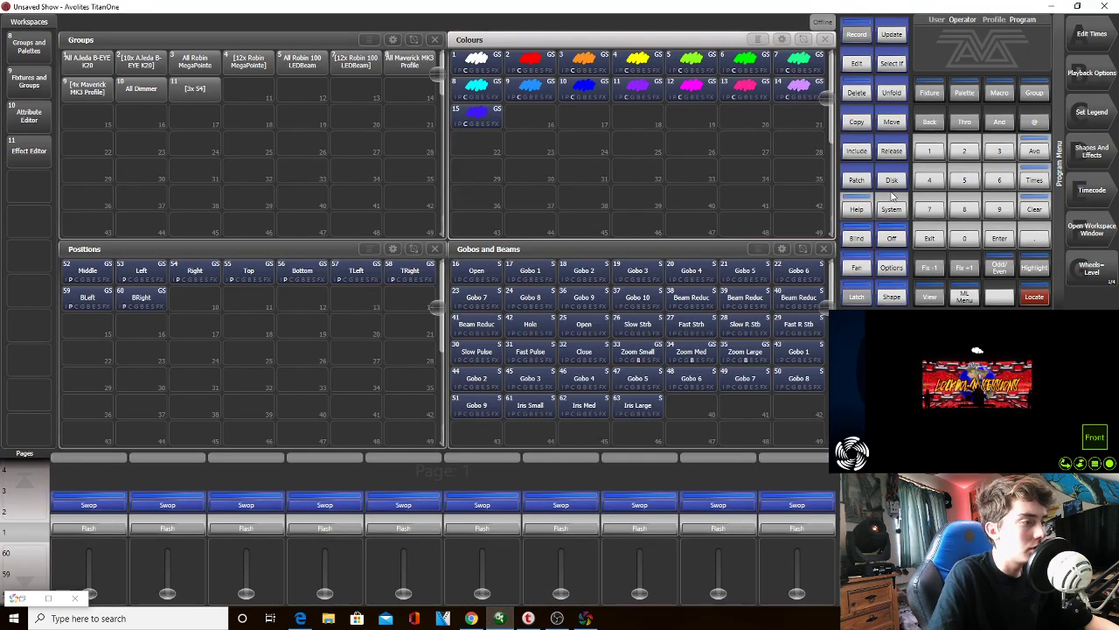
click(859, 182)
click(1091, 73)
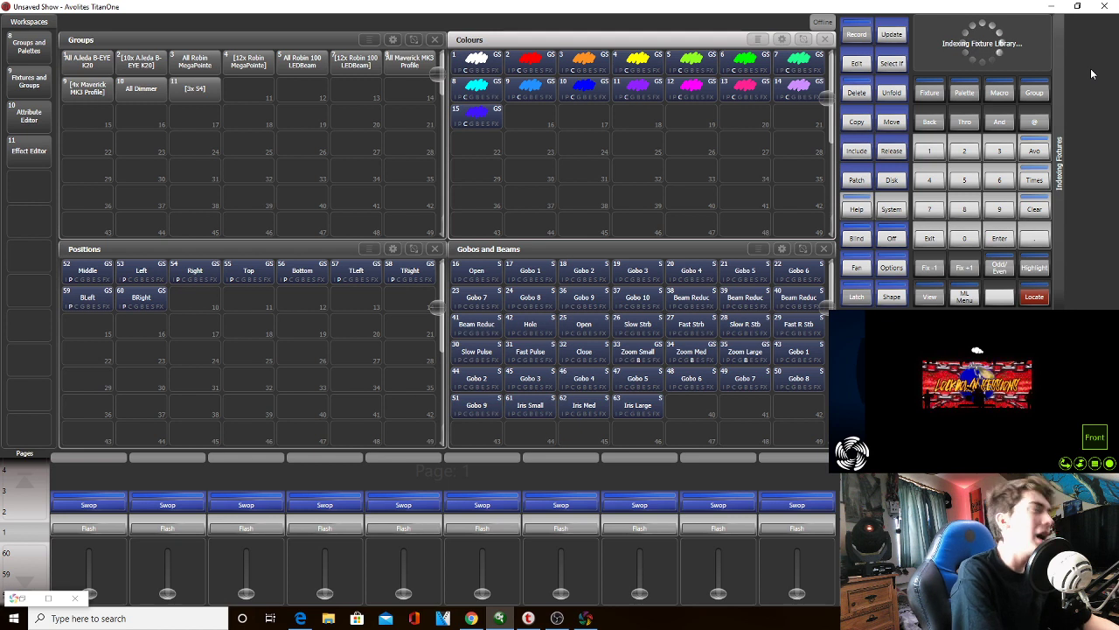
text(clay)
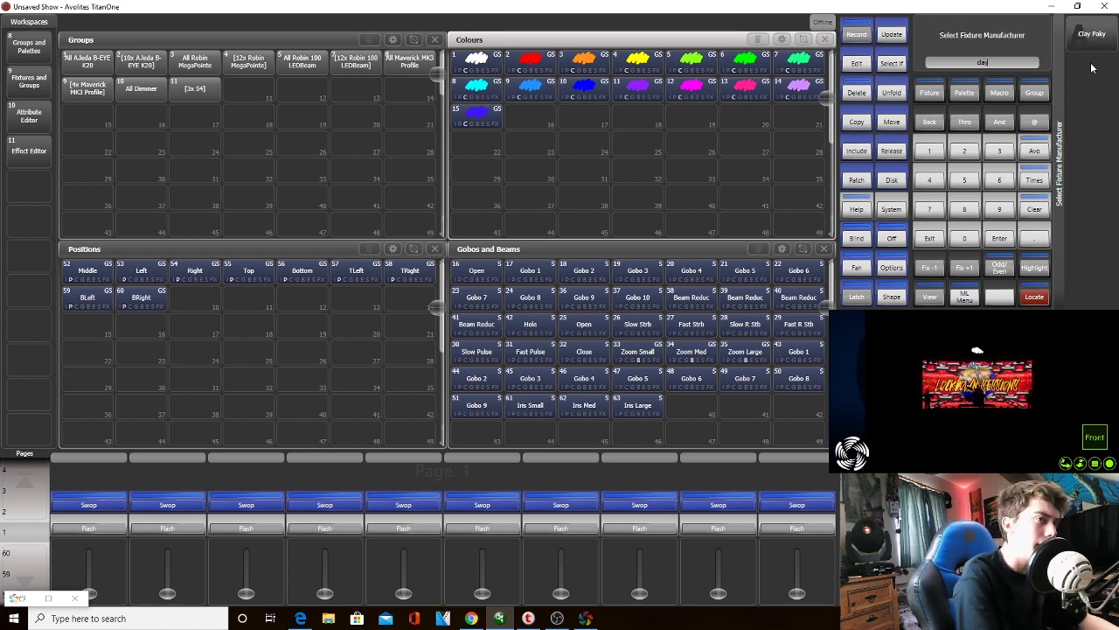
click(1092, 37)
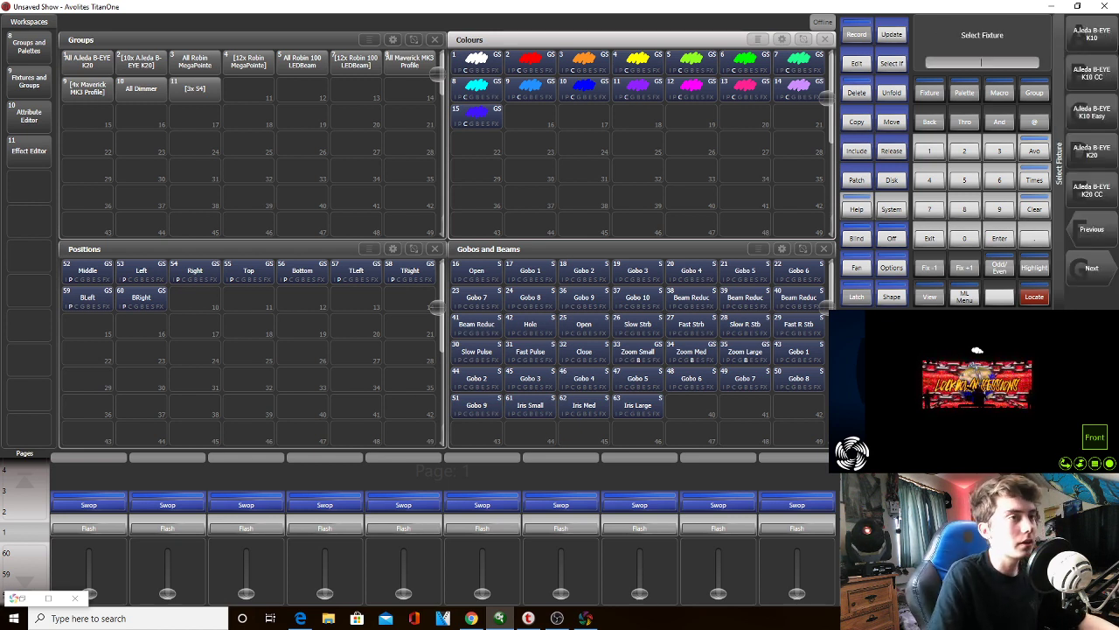
text(stor)
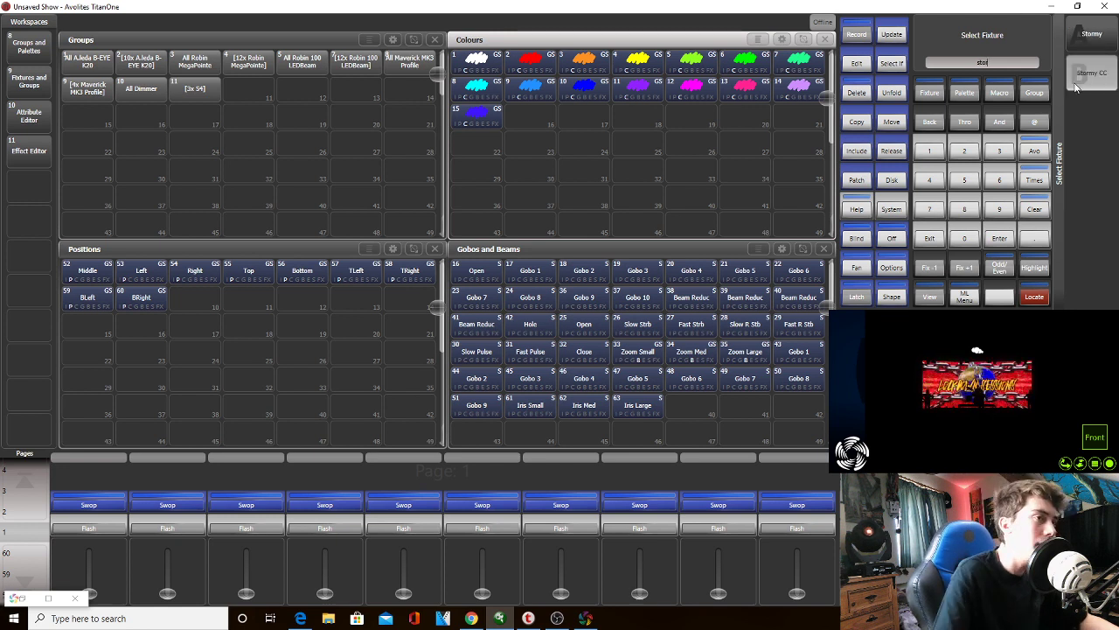
click(1076, 85)
Check the Stormy CC addresses in the PDF report and patch 5 Stormy CC fixtures in Avolites Titan from DMX line 3, address 291
click(1085, 116)
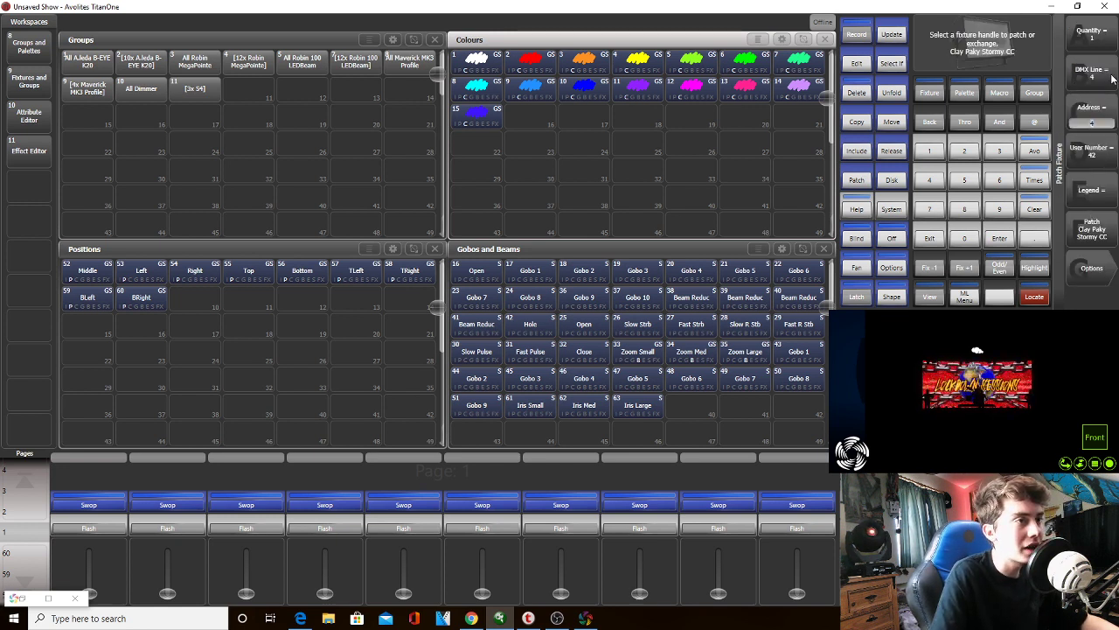
click(1112, 79)
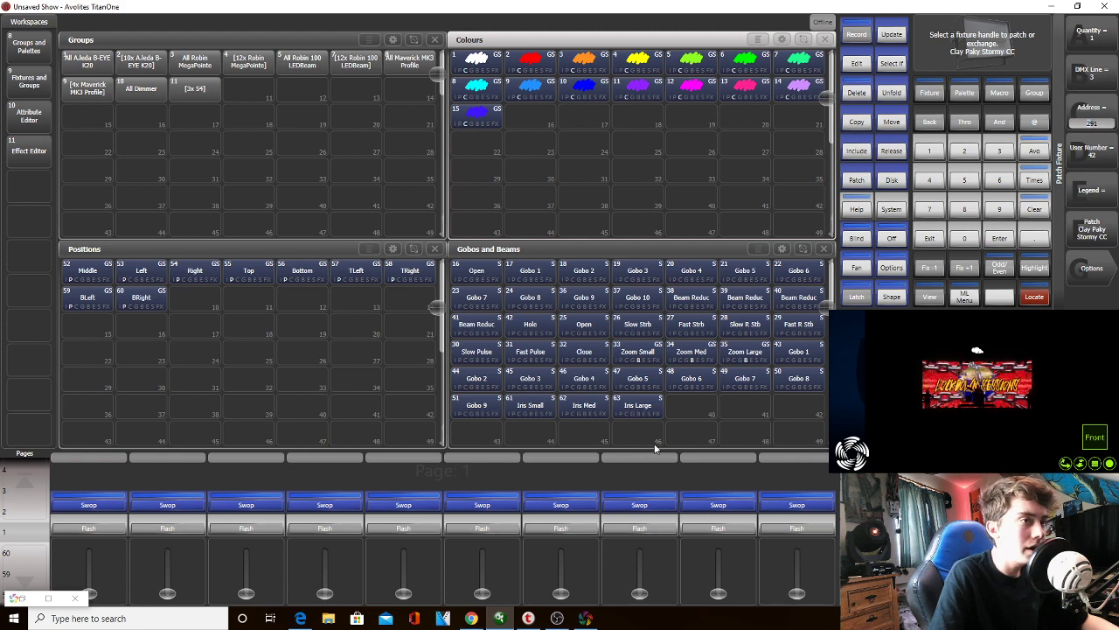
click(306, 618)
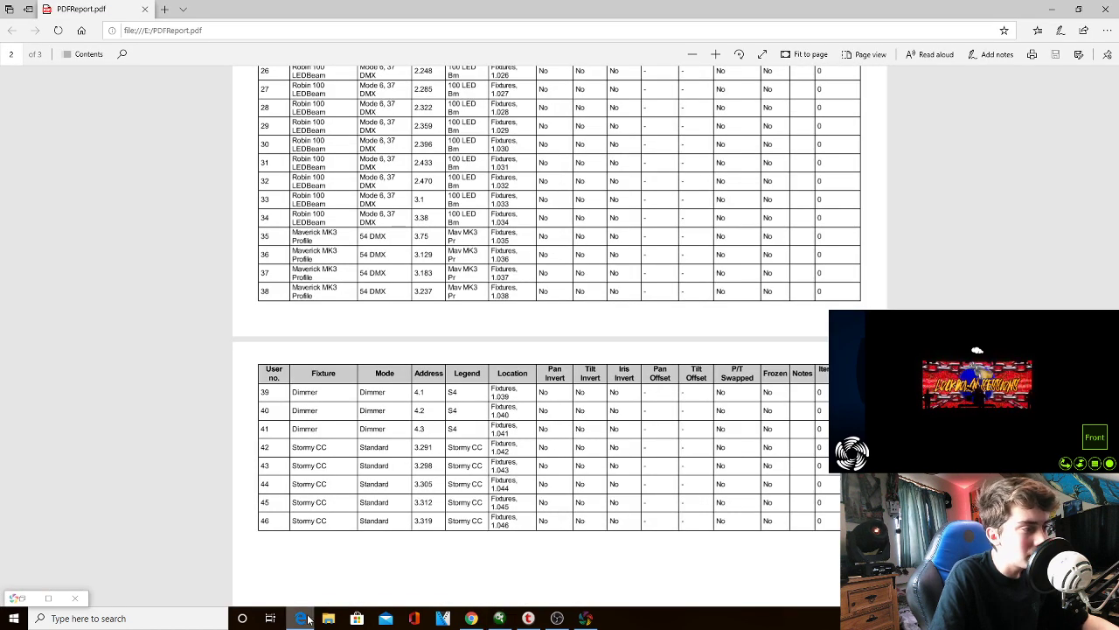
click(306, 618)
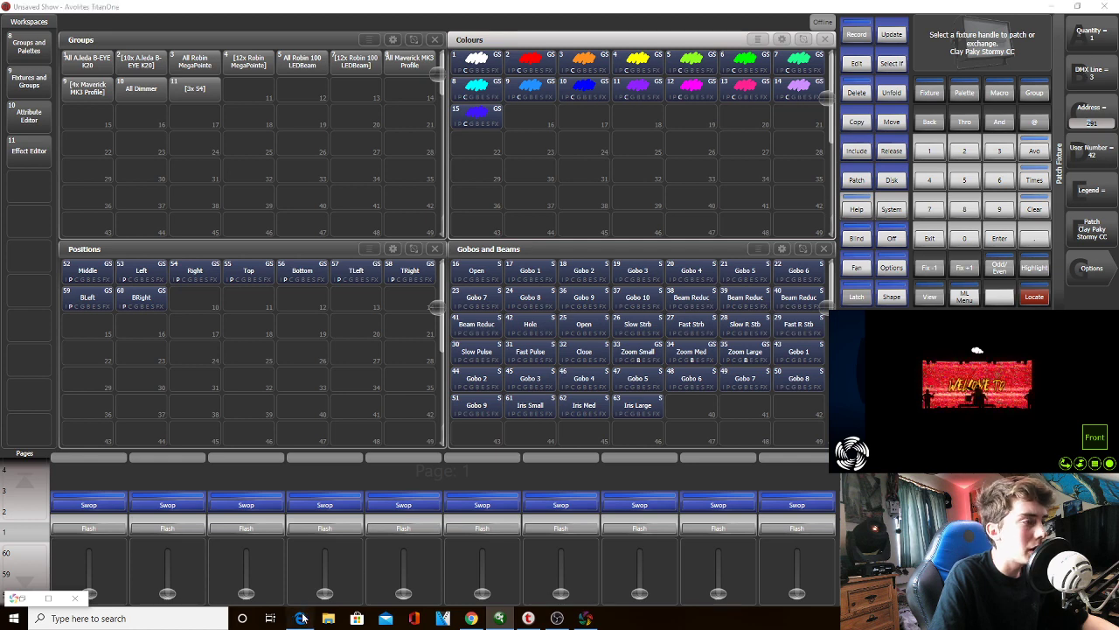
click(301, 617)
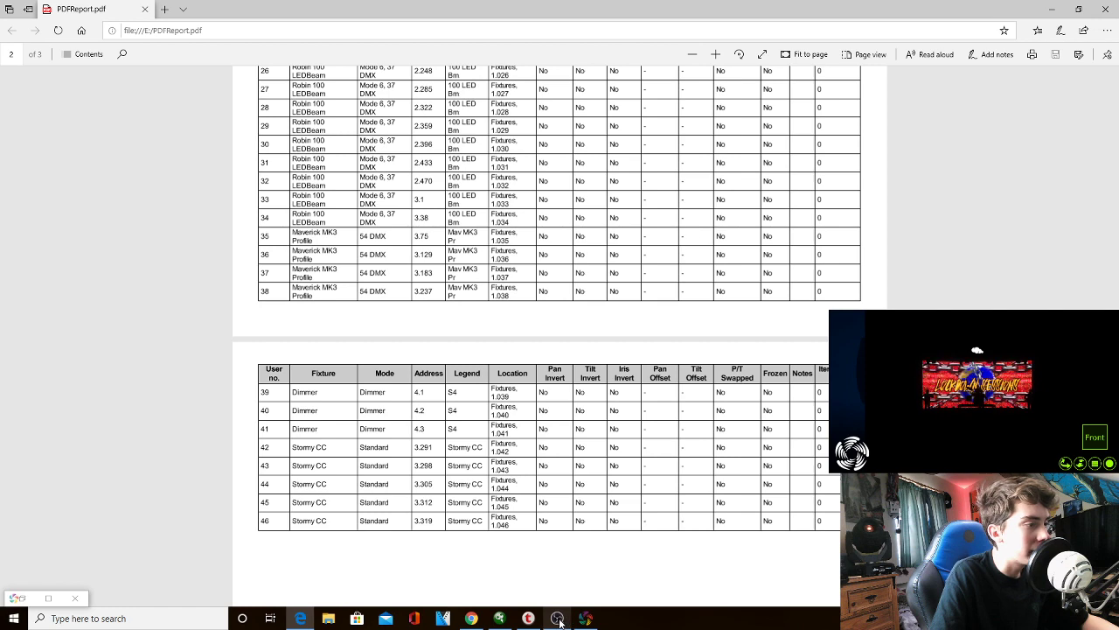
click(497, 618)
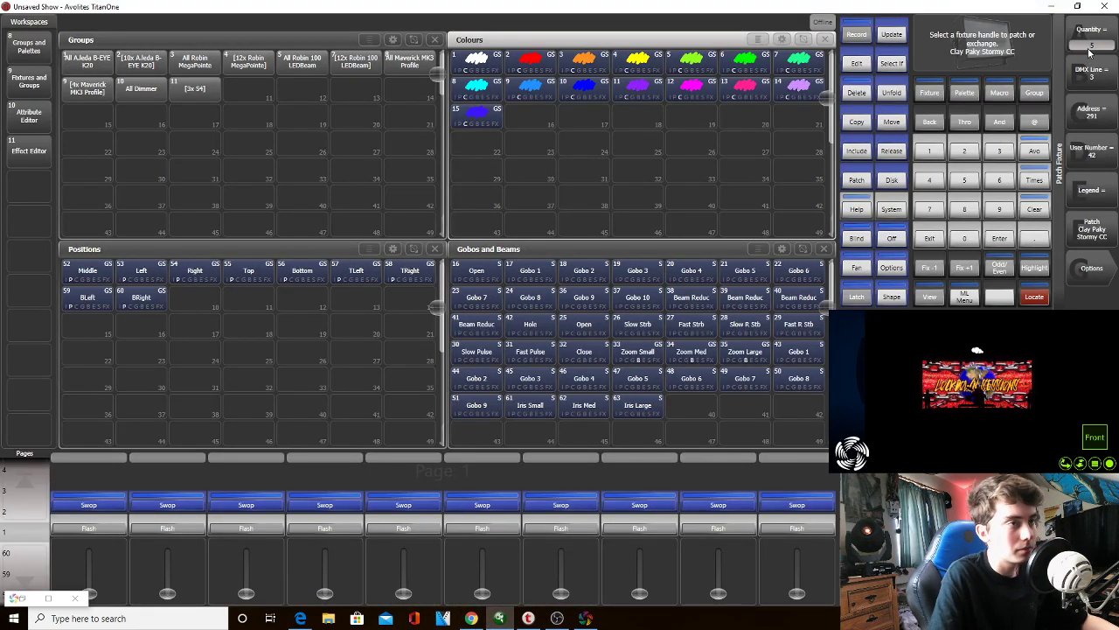
click(1088, 238)
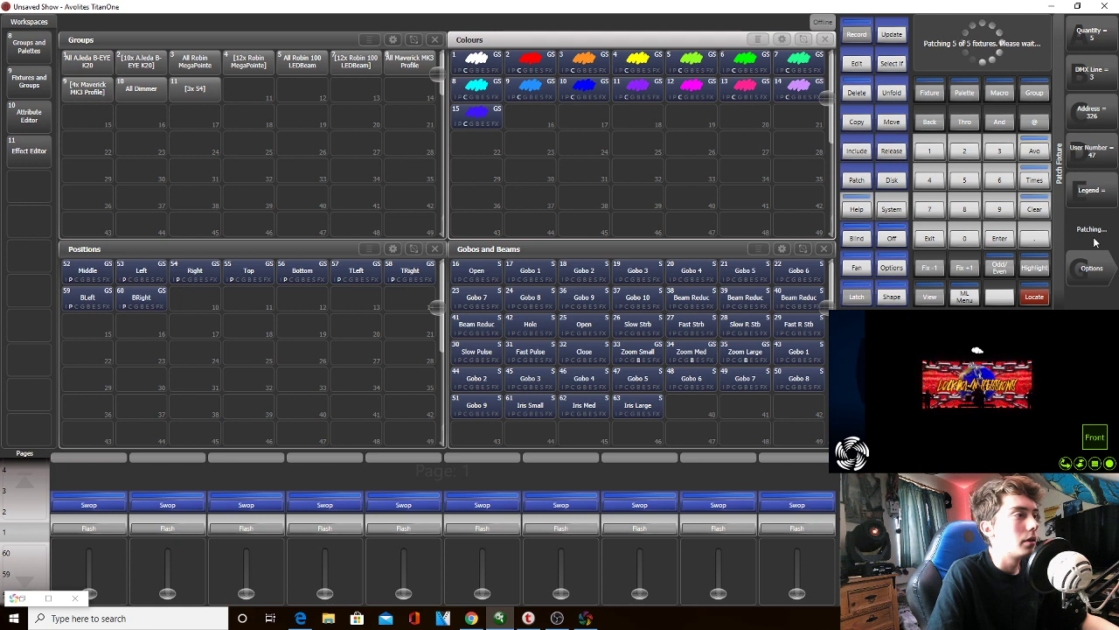
click(929, 232)
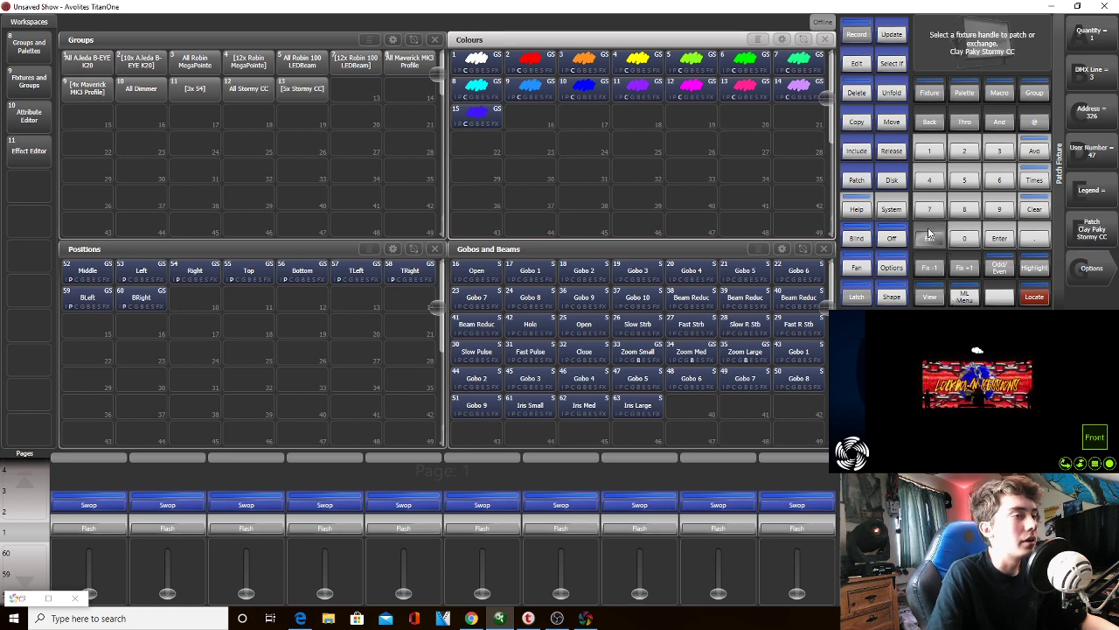
click(929, 232)
click(930, 232)
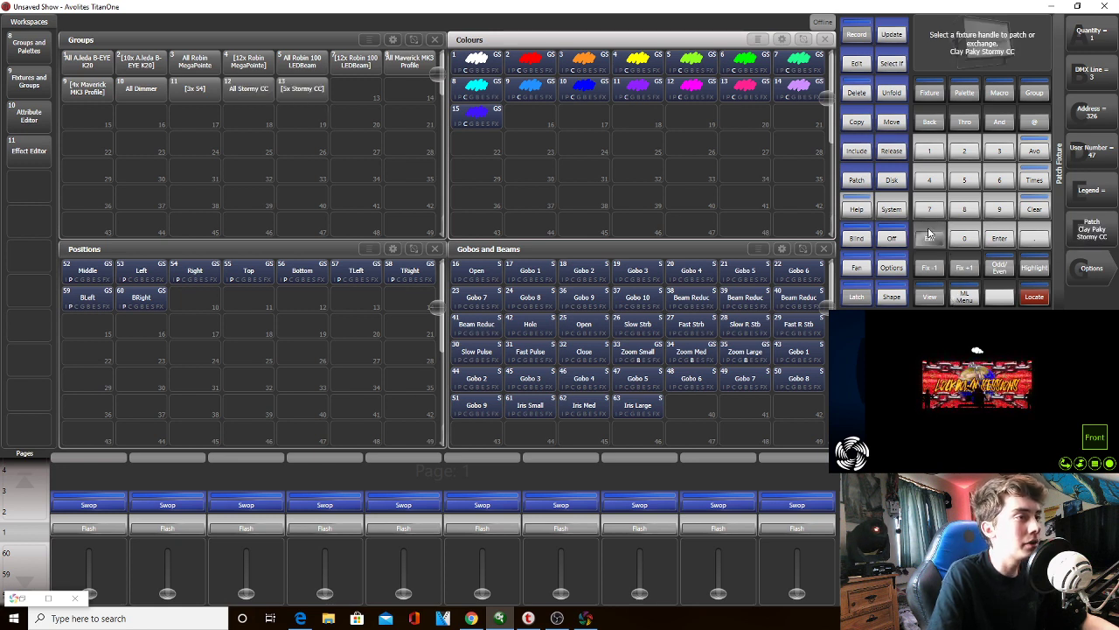
click(930, 233)
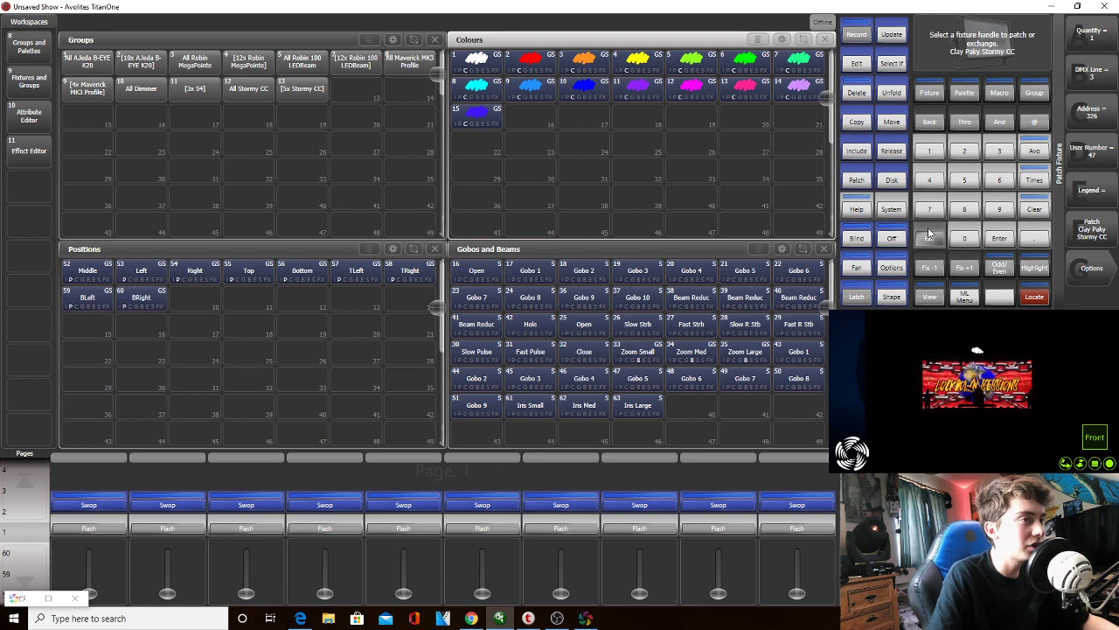
Delete all palettes in the Gobos and Beams window and all palettes in the Positions window
click(857, 93)
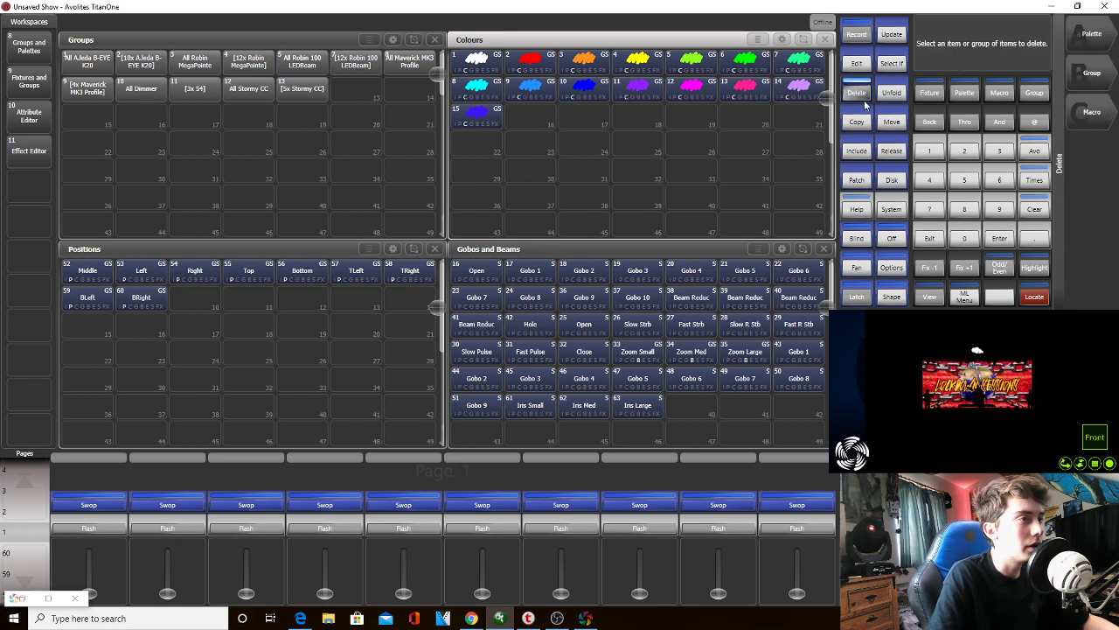
drag(784, 404, 491, 278)
click(1095, 36)
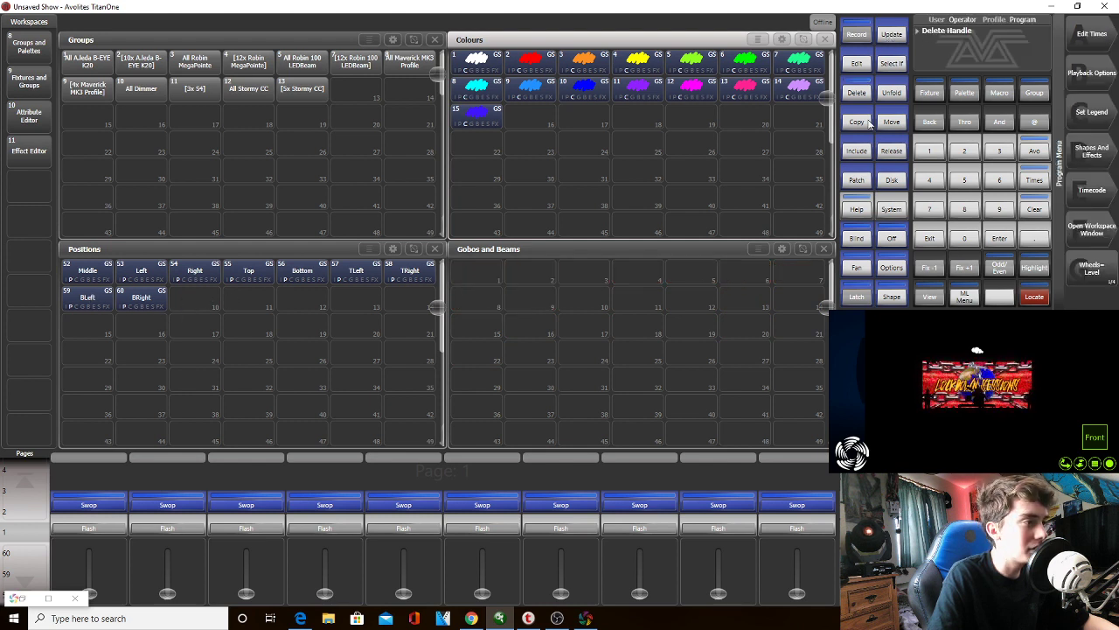
drag(417, 306, 87, 288)
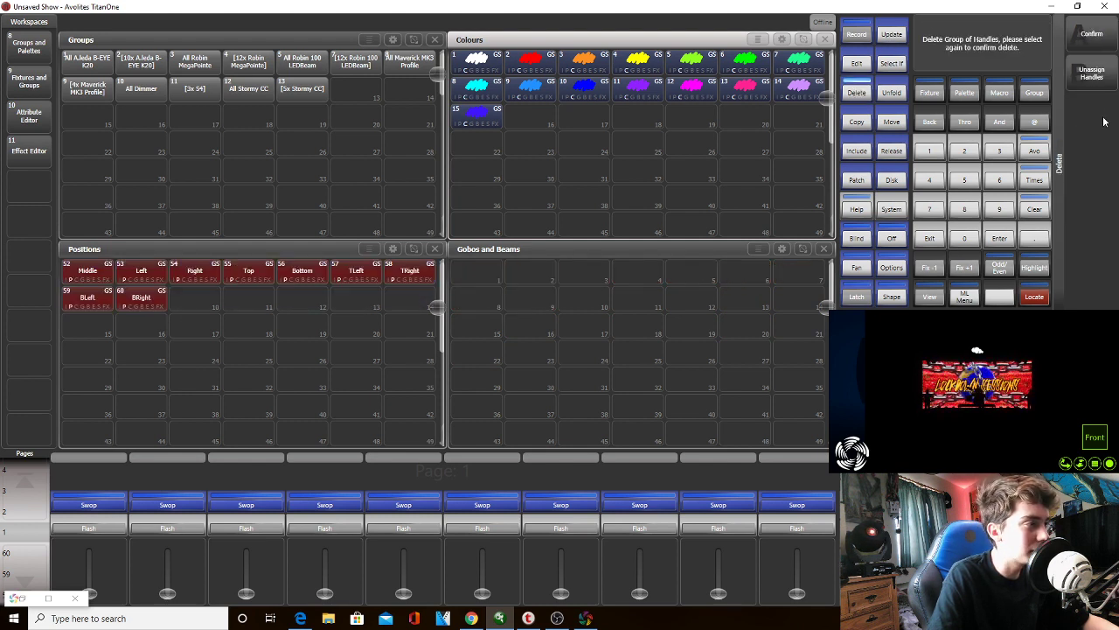
click(1111, 50)
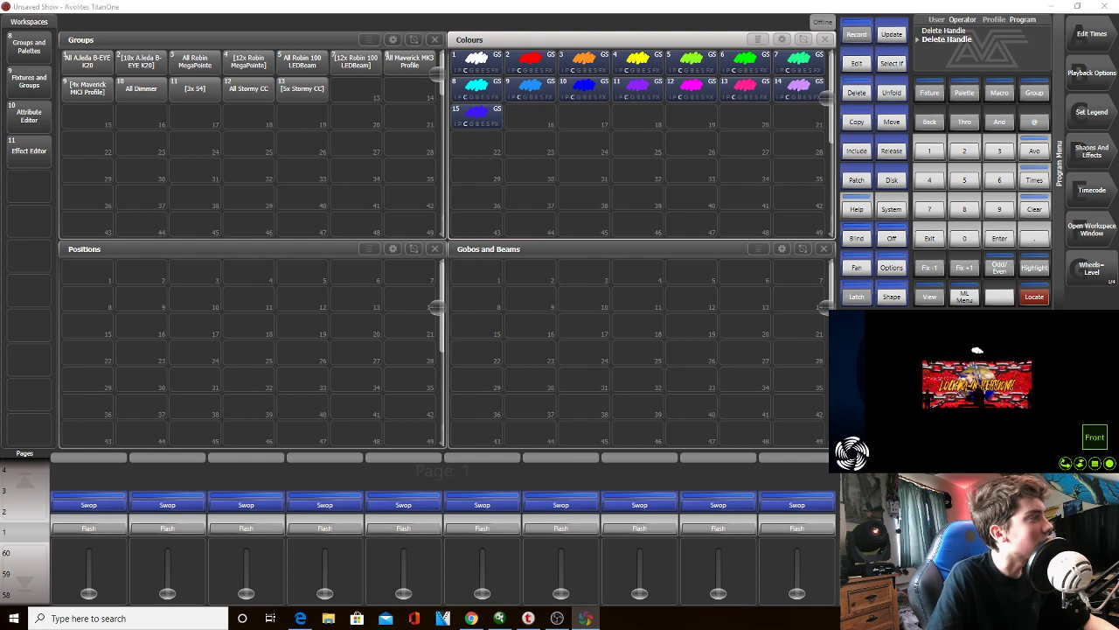
click(922, 231)
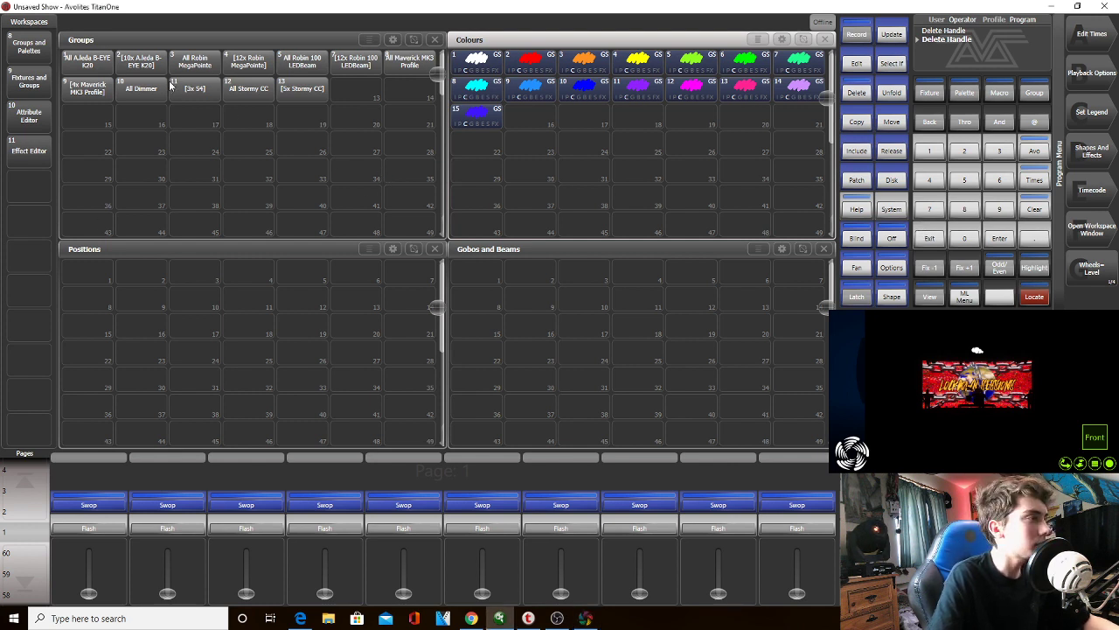
click(927, 244)
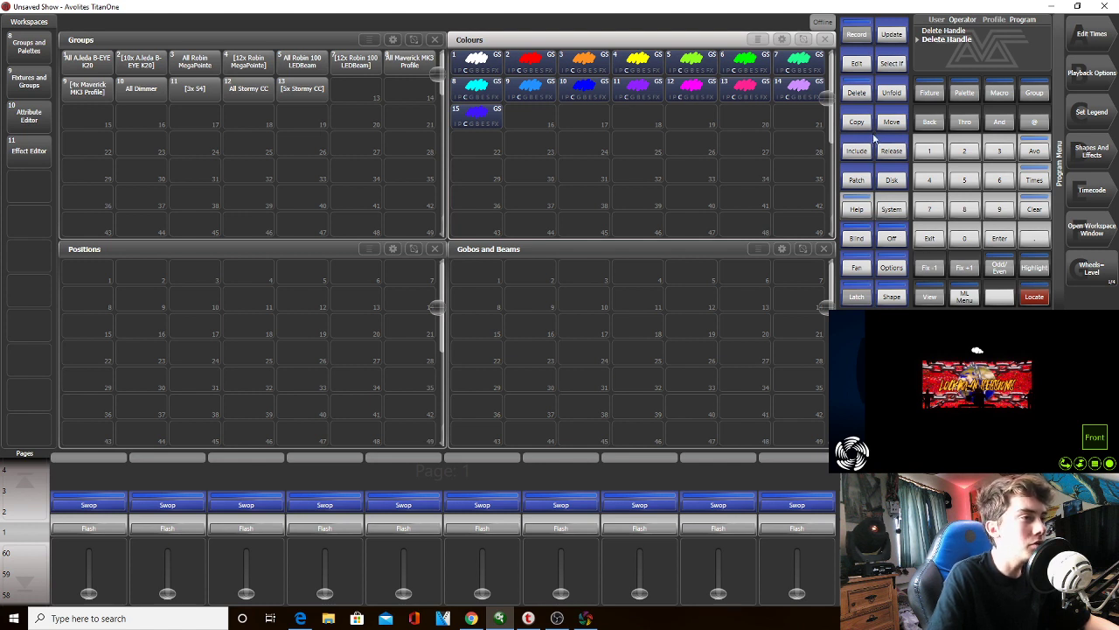
Delete the duplicate groups [5x Stormy CC], [3x S4] and [4x Maverick MK3 Profile]
click(857, 94)
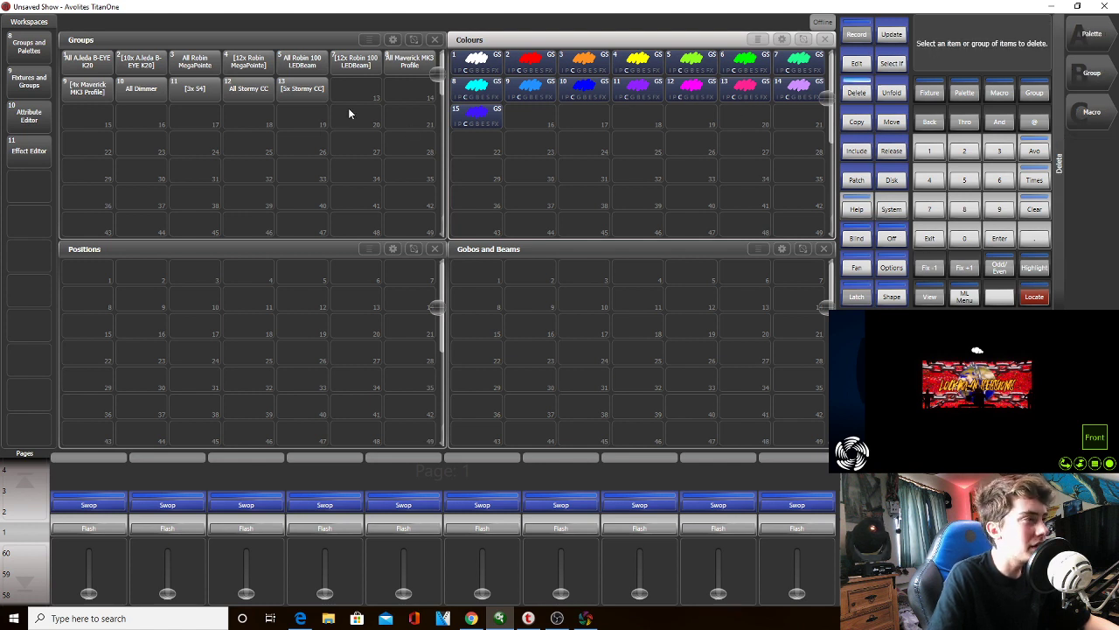
click(304, 93)
click(1095, 42)
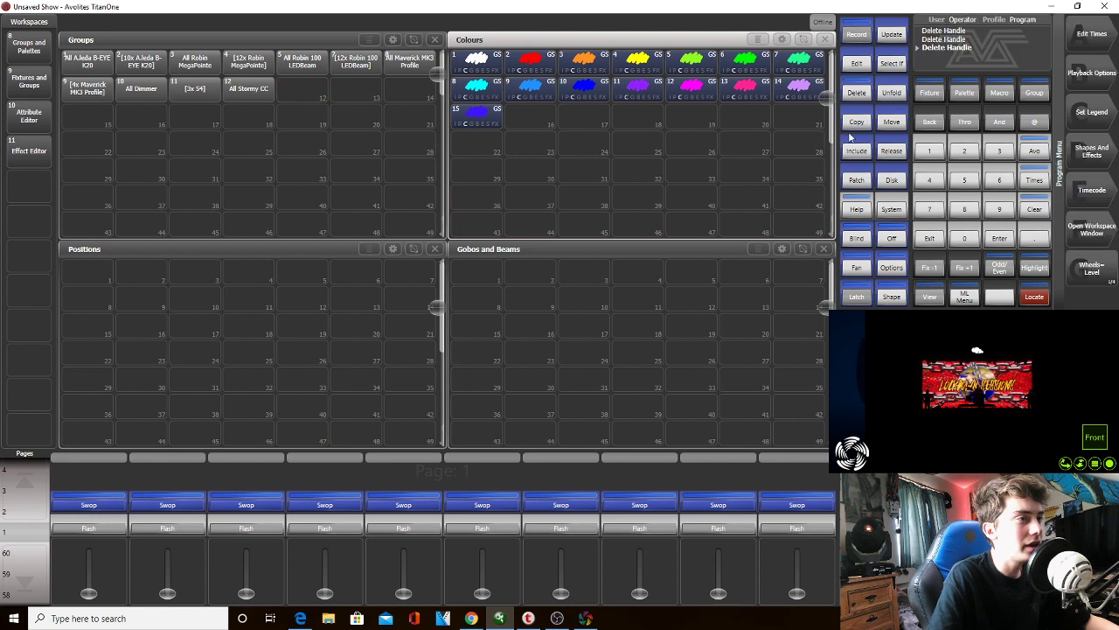
click(857, 93)
click(207, 101)
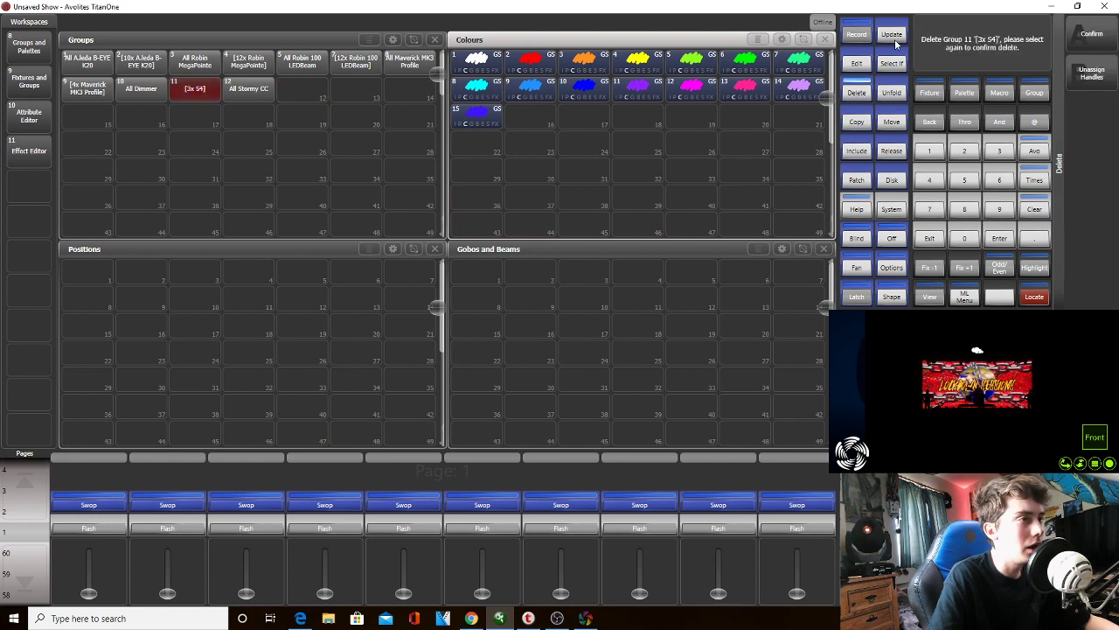
click(1084, 35)
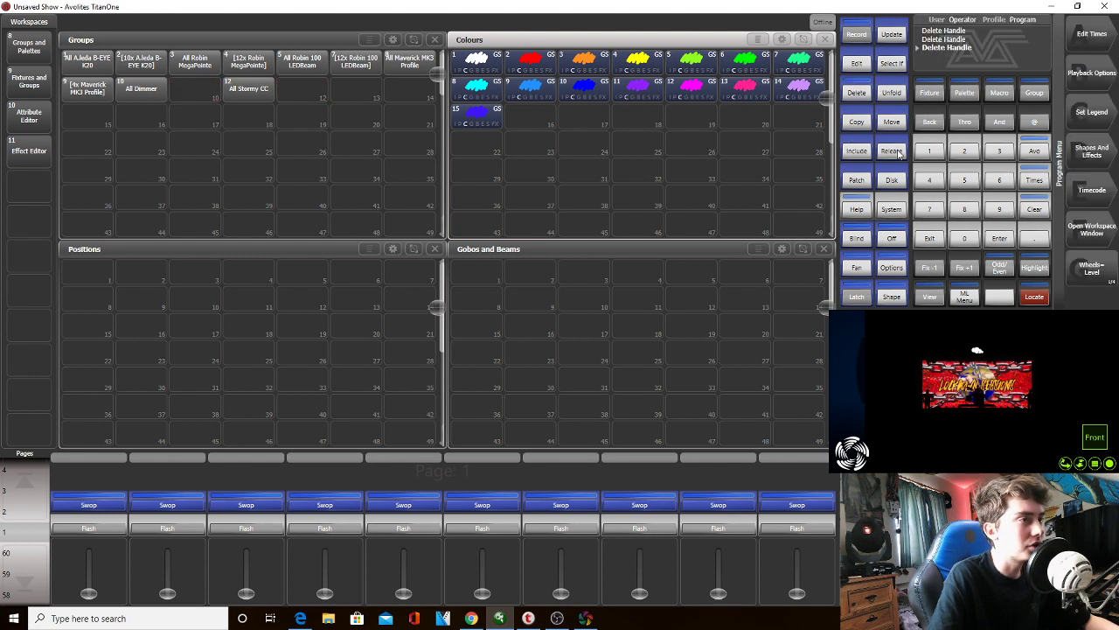
click(856, 93)
click(88, 88)
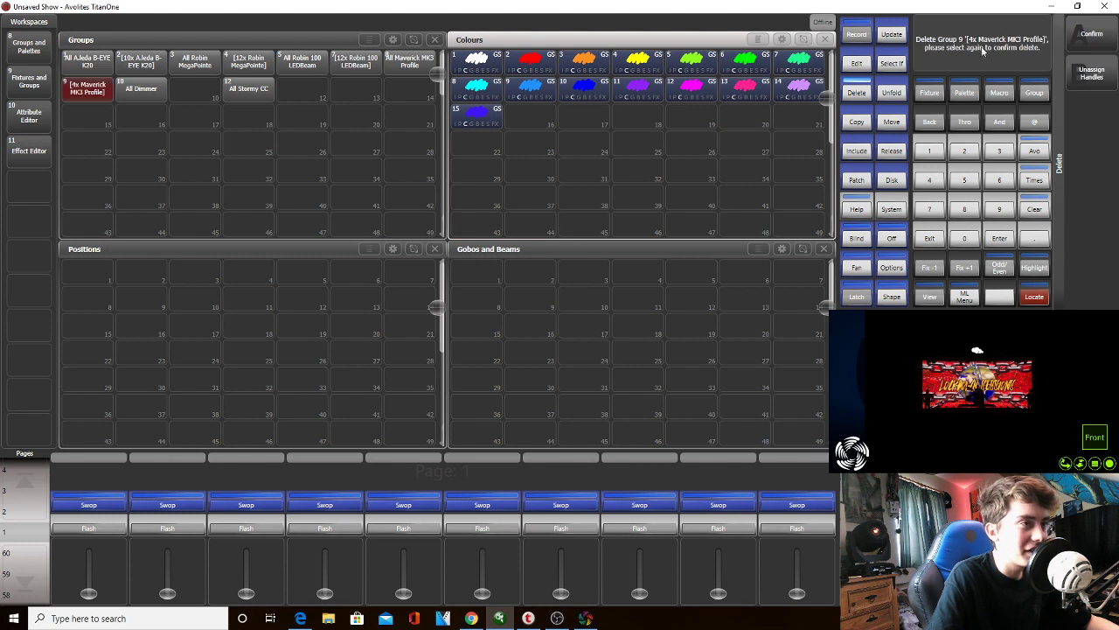
click(1083, 35)
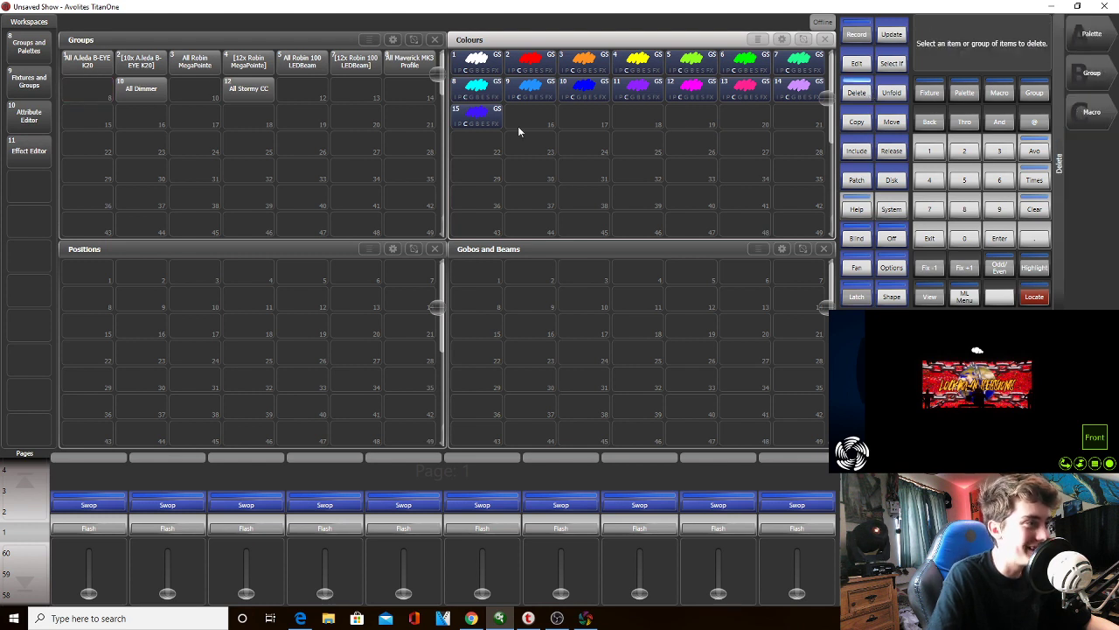
Delete the duplicate groups [12x Robin 100 LEDBeam], [12x Robin MegaPointe] and [10x A.leda B-EYE K20]
click(366, 72)
click(1089, 47)
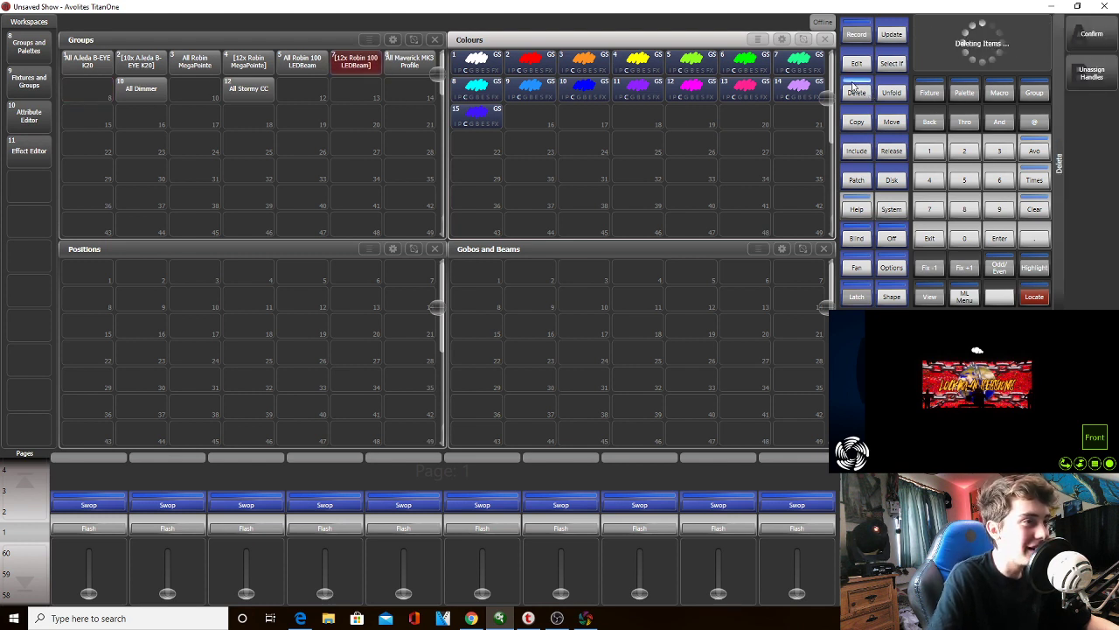
click(850, 88)
click(248, 66)
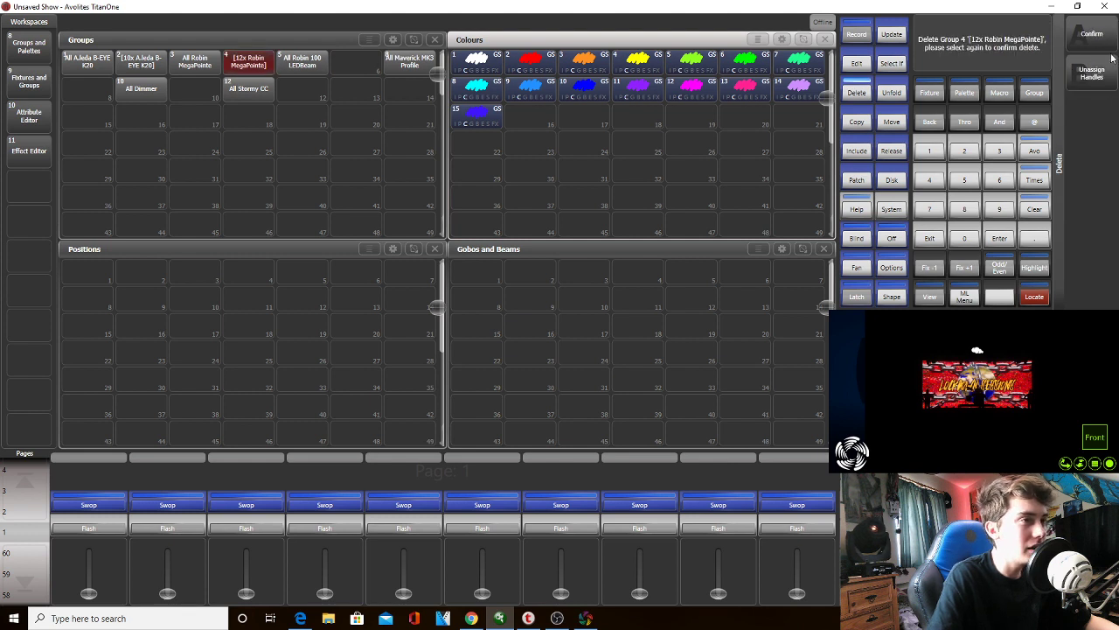
click(248, 66)
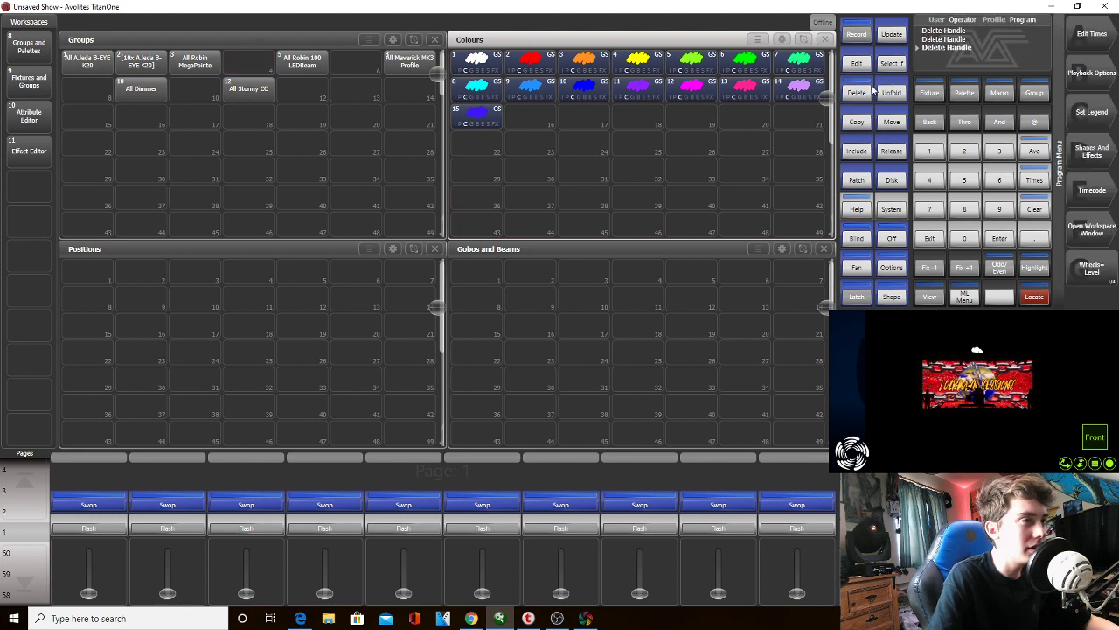
click(150, 70)
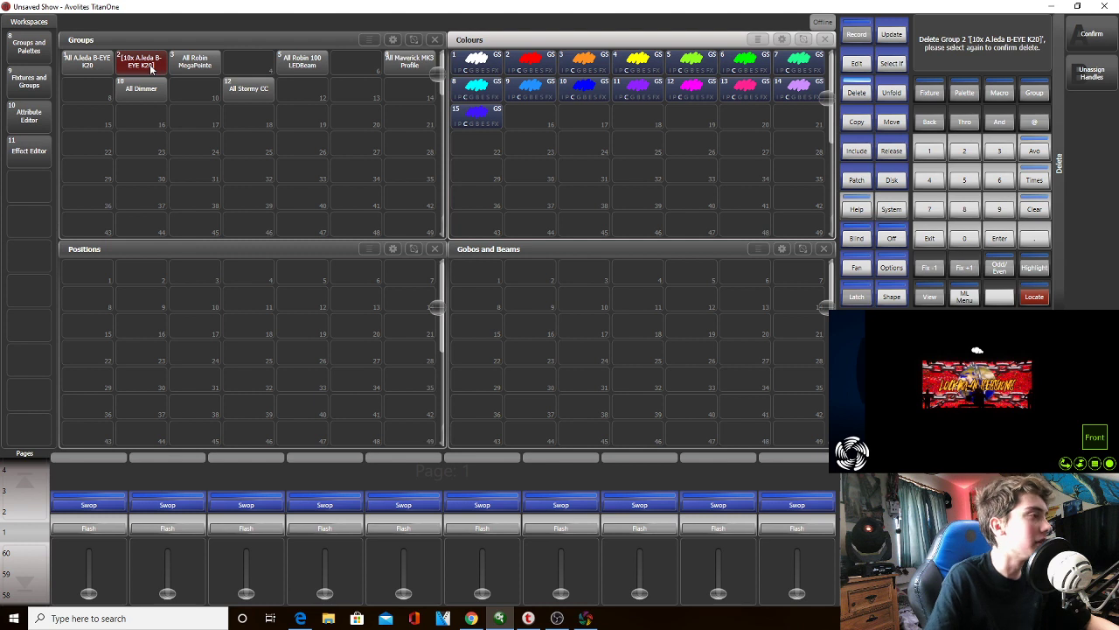
click(150, 70)
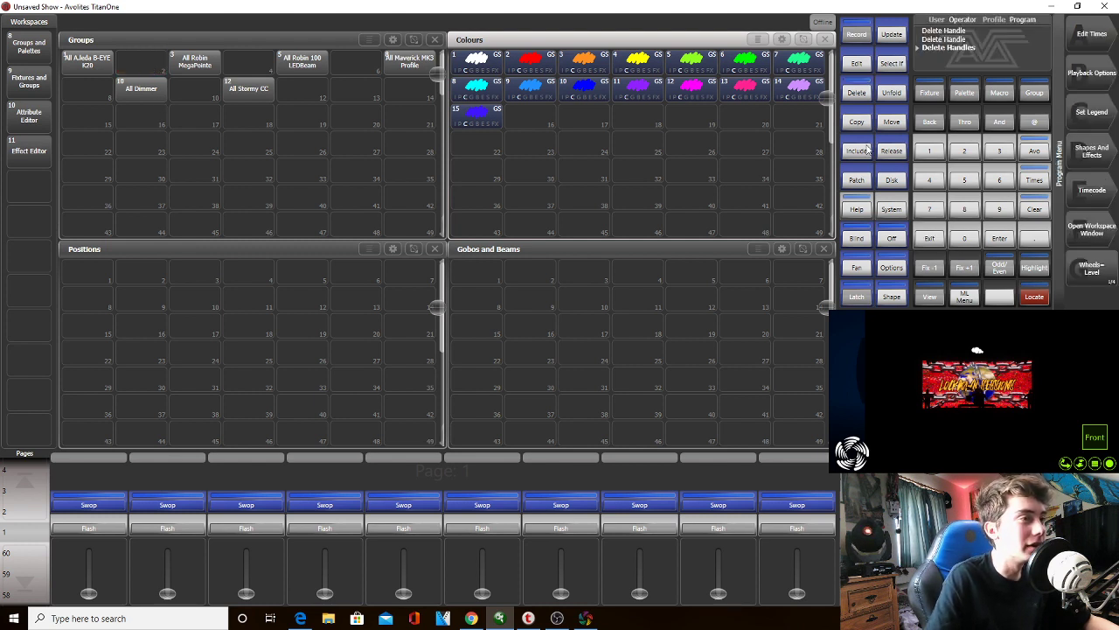
Move the All Dimmer, All Stormy CC and All Maverick MK3 Profile groups into the second, fourth and sixth slots of the first Groups row
click(892, 115)
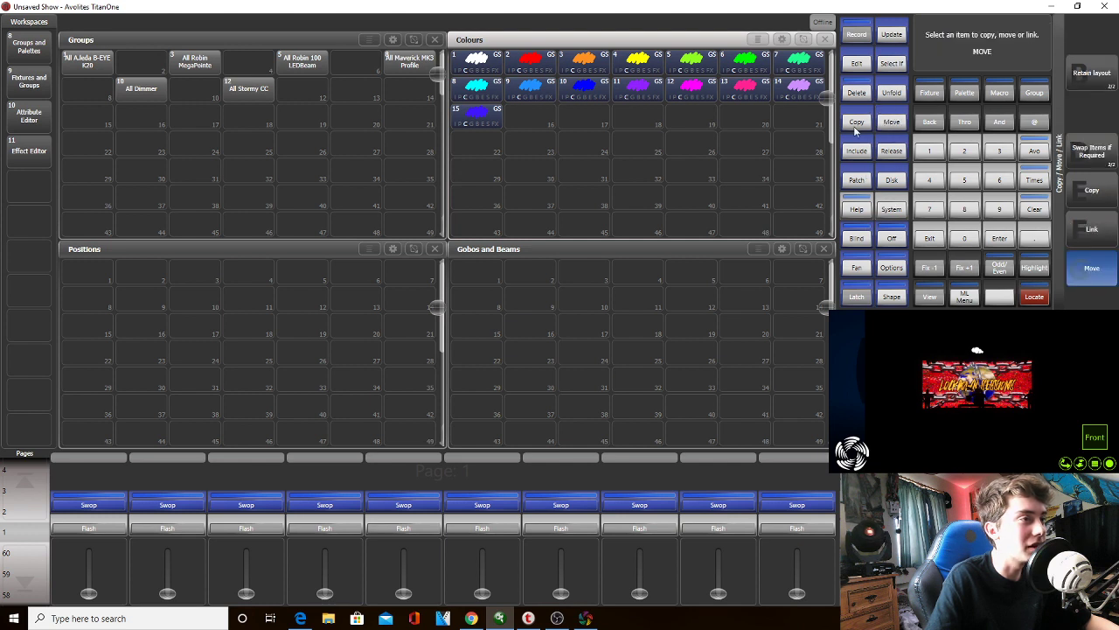
click(138, 88)
click(142, 63)
click(892, 121)
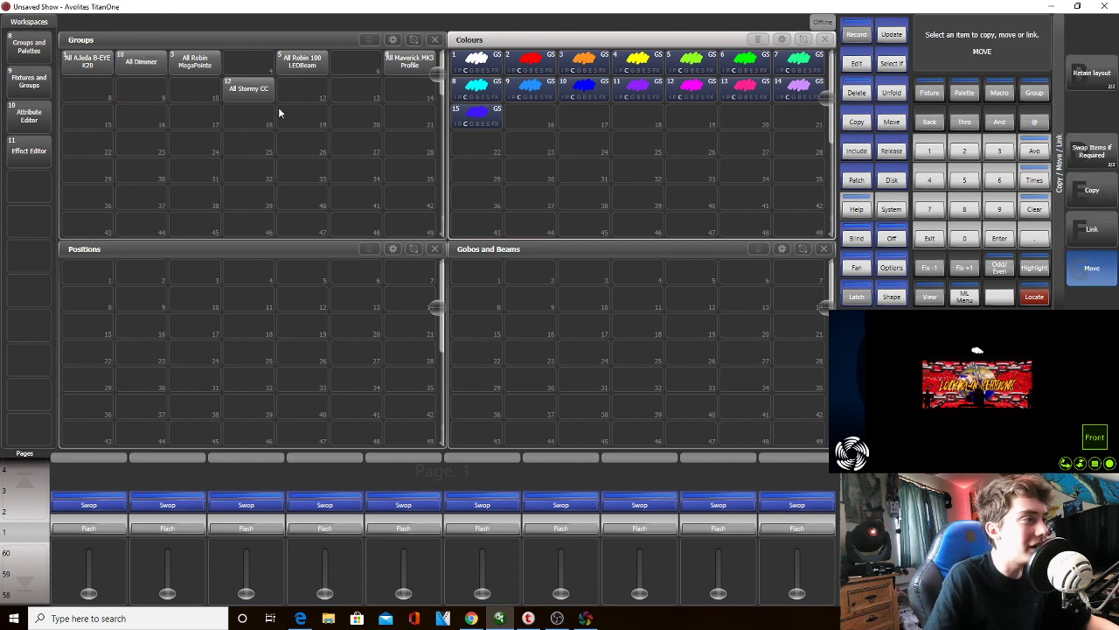
click(249, 88)
click(248, 63)
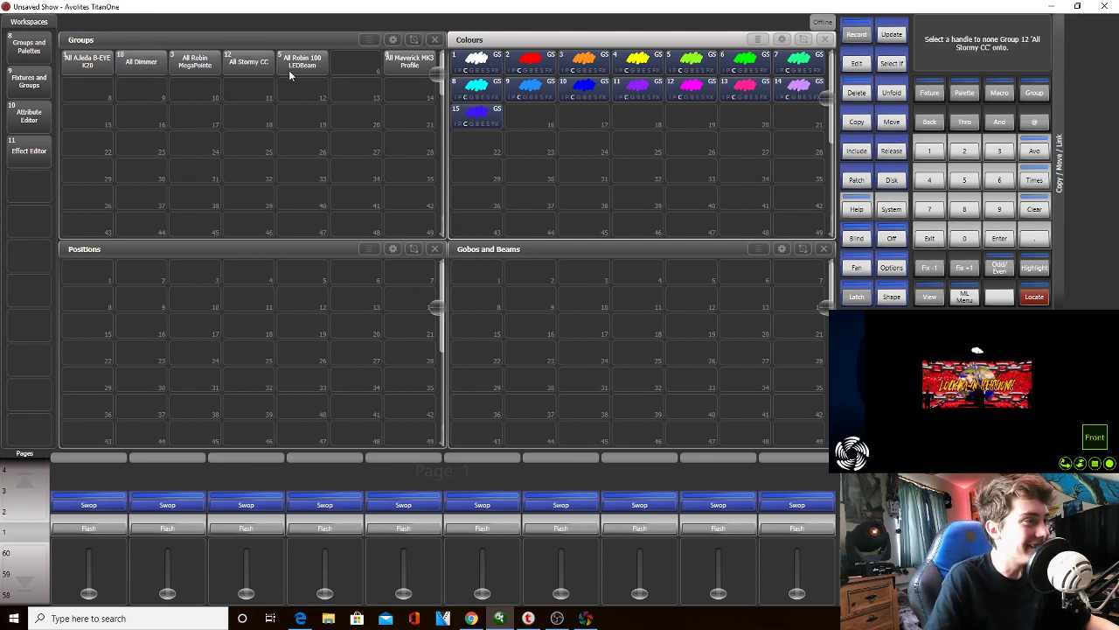
click(892, 122)
click(410, 63)
click(364, 66)
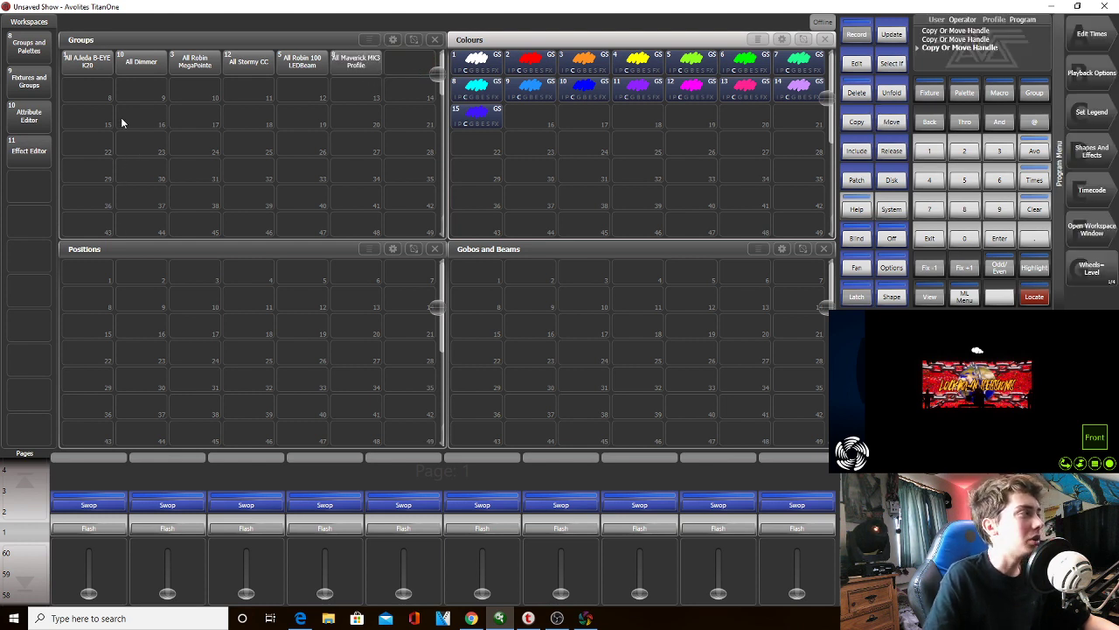
Select the A.leda B-EYE K20, Robin MegaPointe, Robin 100 LEDBeam and Maverick MK3 Profile groups together, leaving the dimmers and Stormy CCs out
click(106, 70)
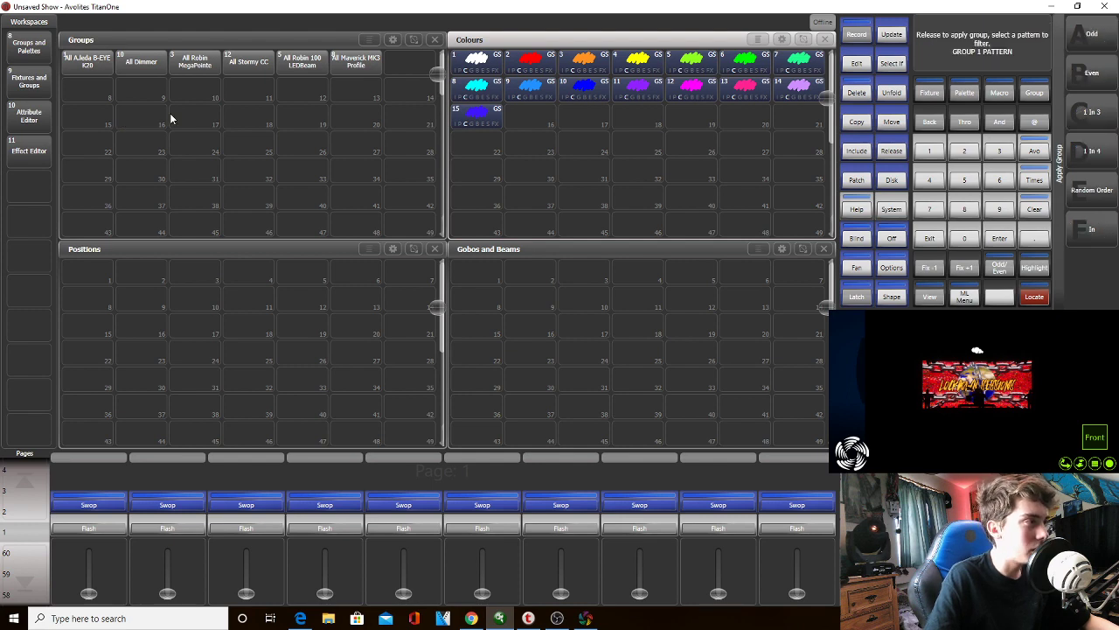
click(107, 75)
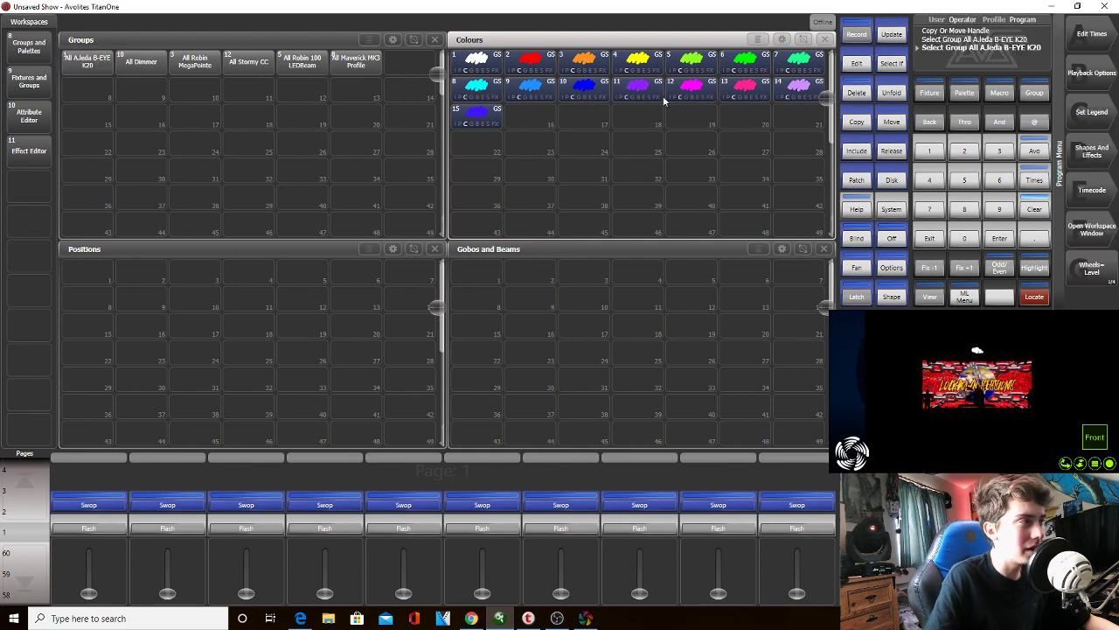
click(156, 70)
click(141, 63)
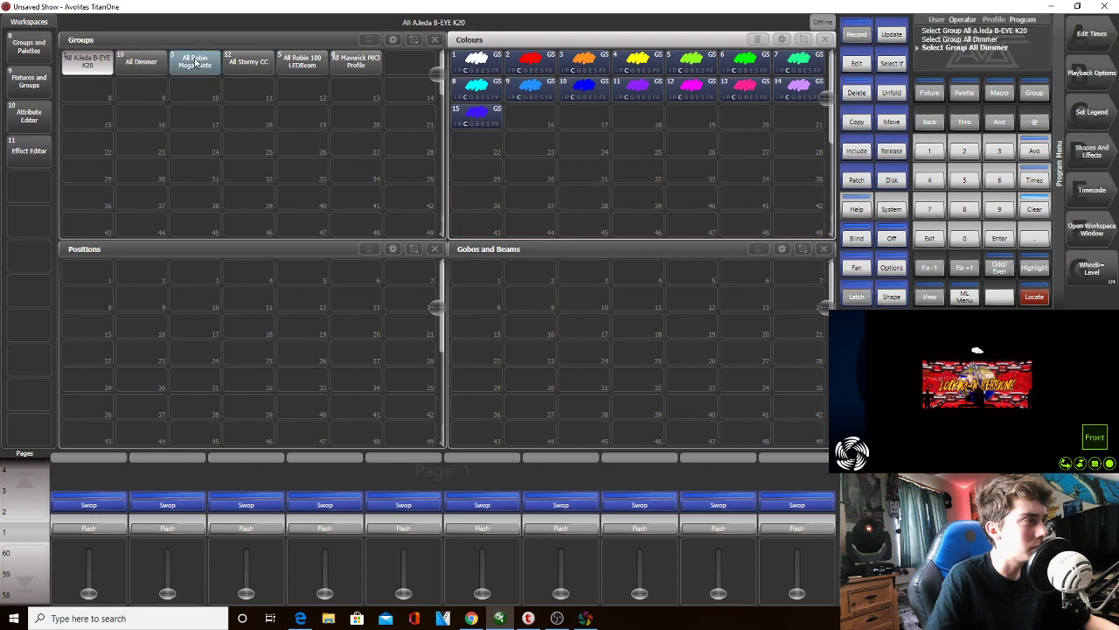
click(194, 61)
click(302, 62)
click(356, 61)
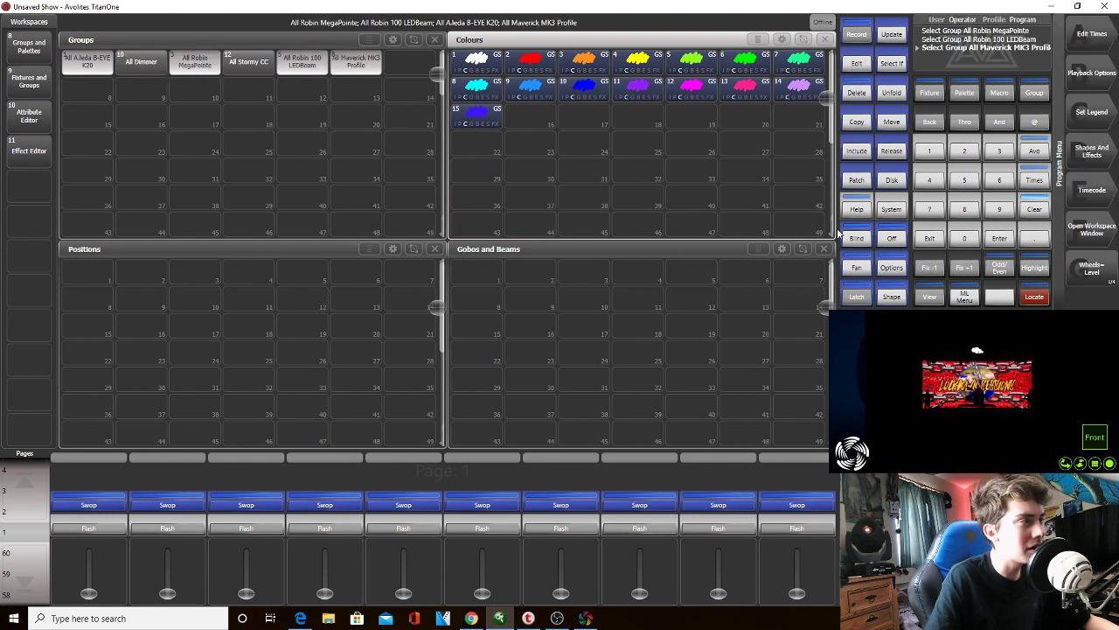
Clear the programmer and move the All Robin MegaPointe and All Robin 100 LEDBeam groups to the first slots of the second and third rows
click(1037, 211)
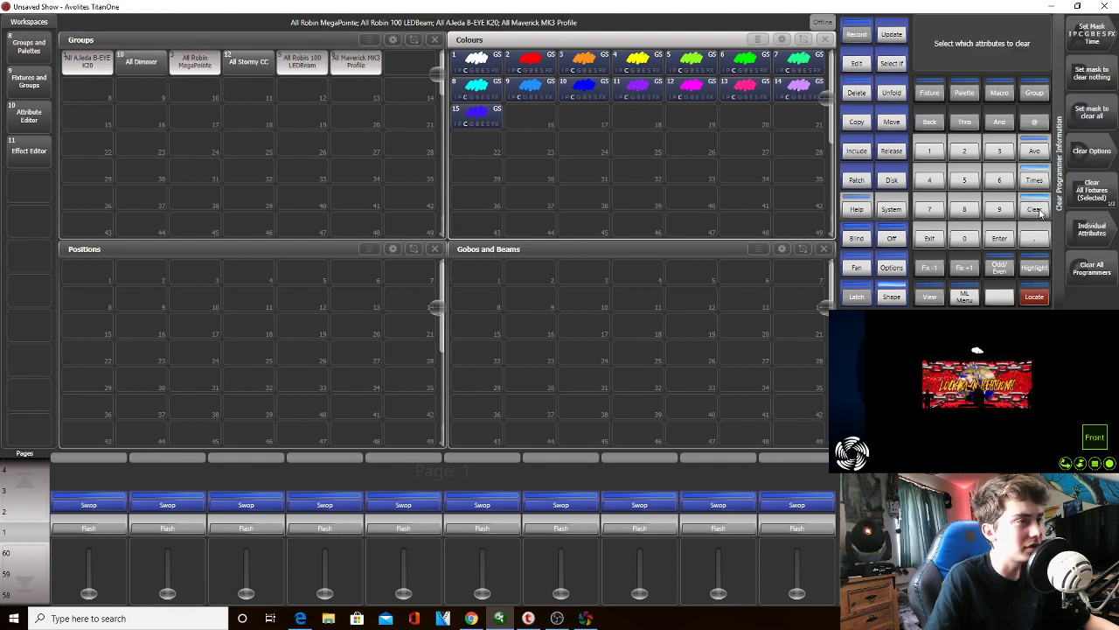
click(1037, 212)
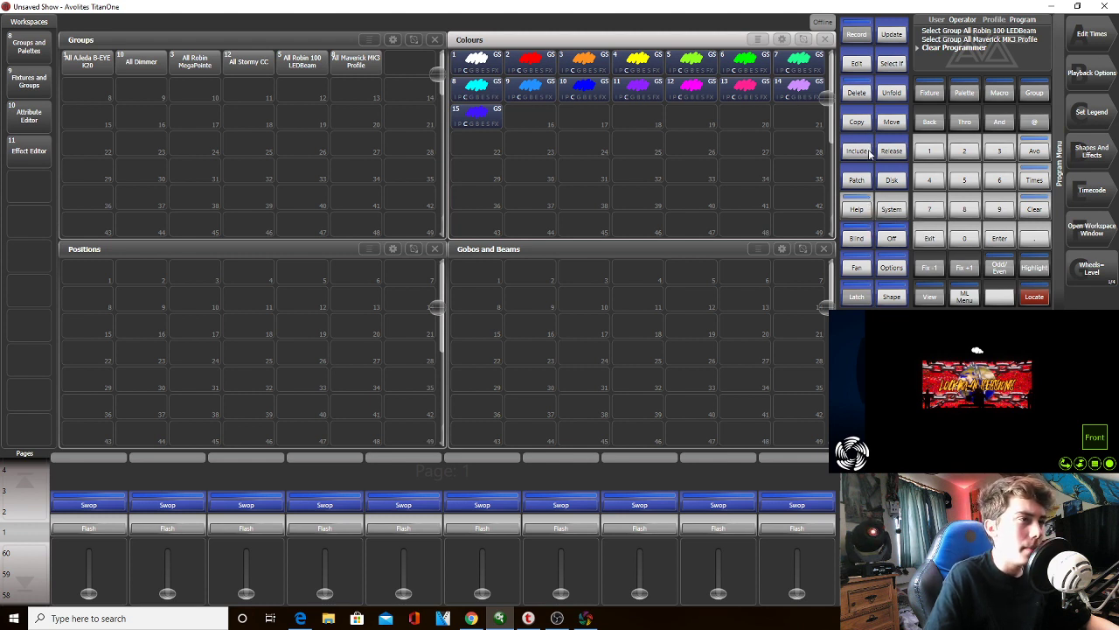
click(885, 125)
click(207, 77)
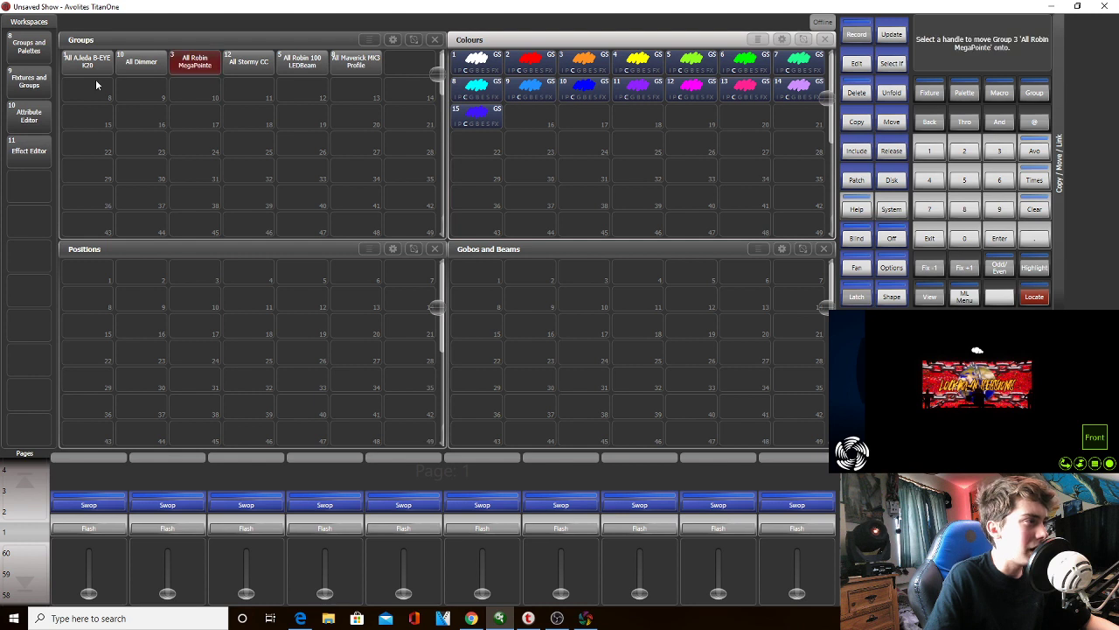
click(98, 85)
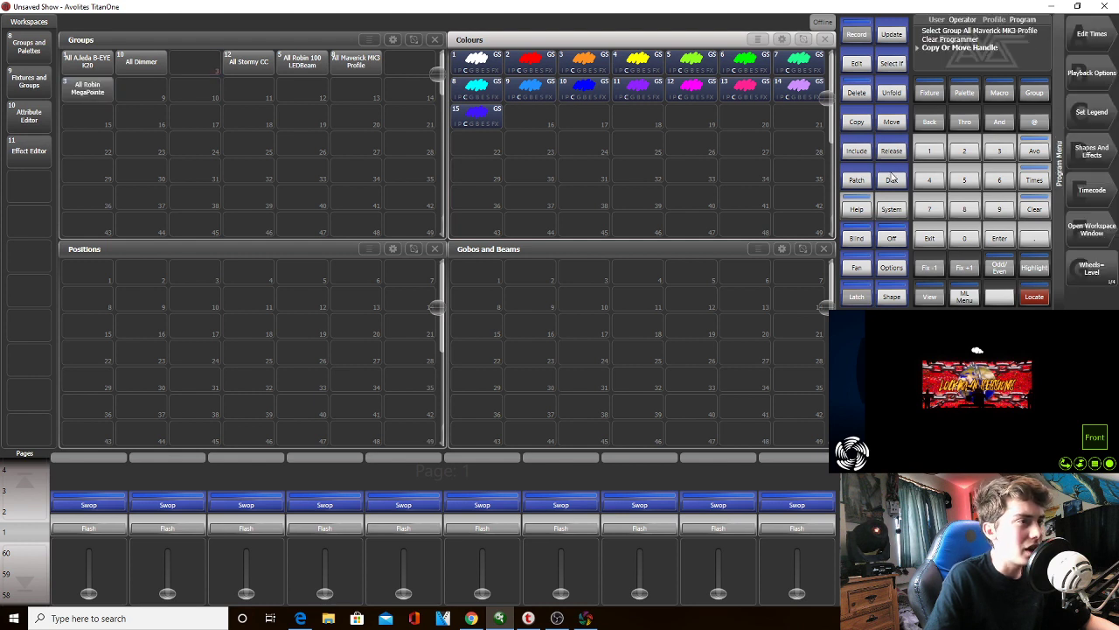
click(889, 126)
click(317, 70)
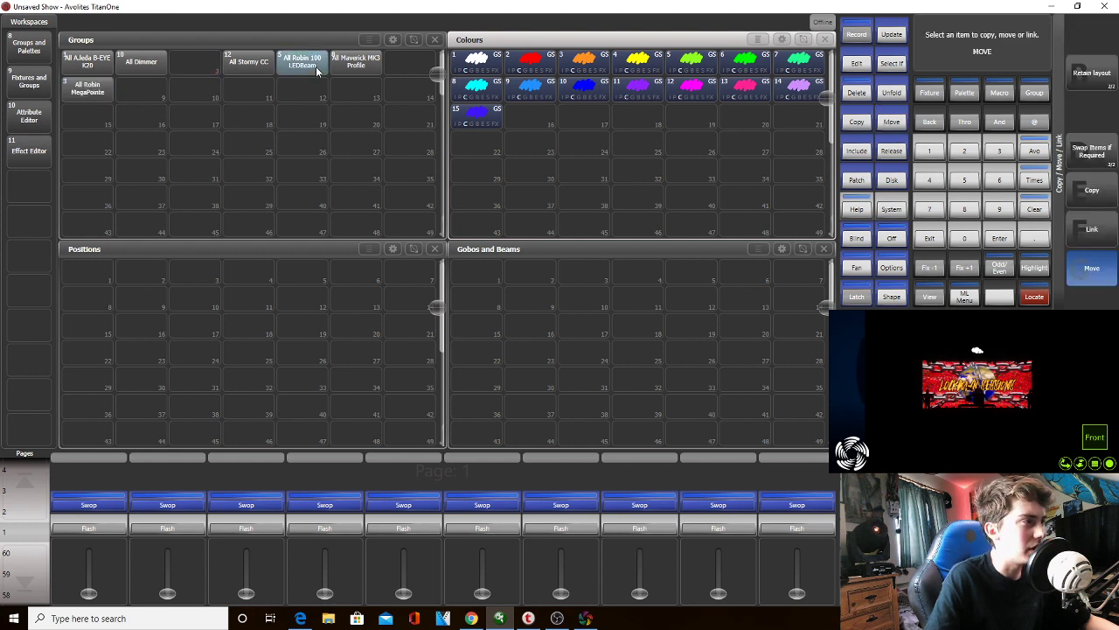
click(92, 120)
Move All Stormy CC beside All Dimmer in the first Groups row and All Maverick MK3 Profile to the first slot of the fourth row
click(890, 127)
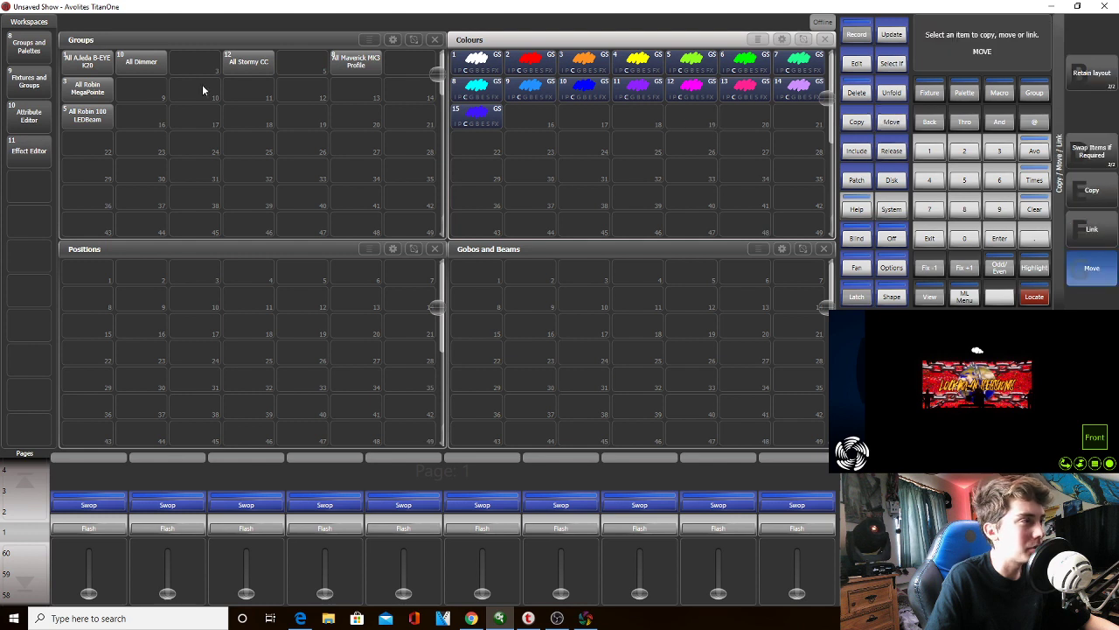
click(263, 74)
click(194, 70)
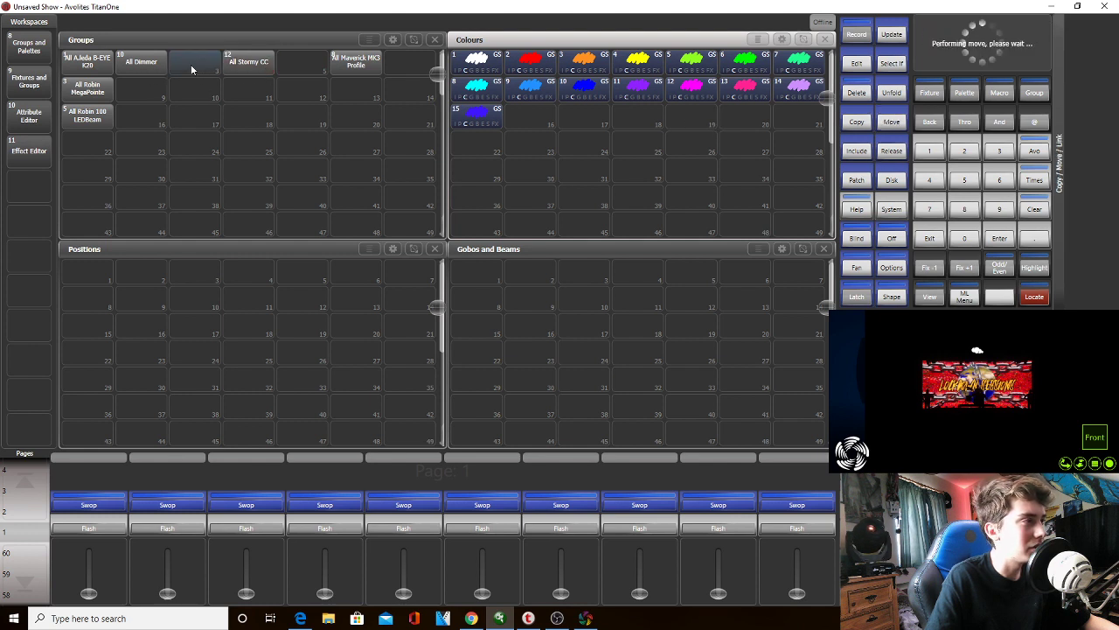
click(888, 128)
click(367, 70)
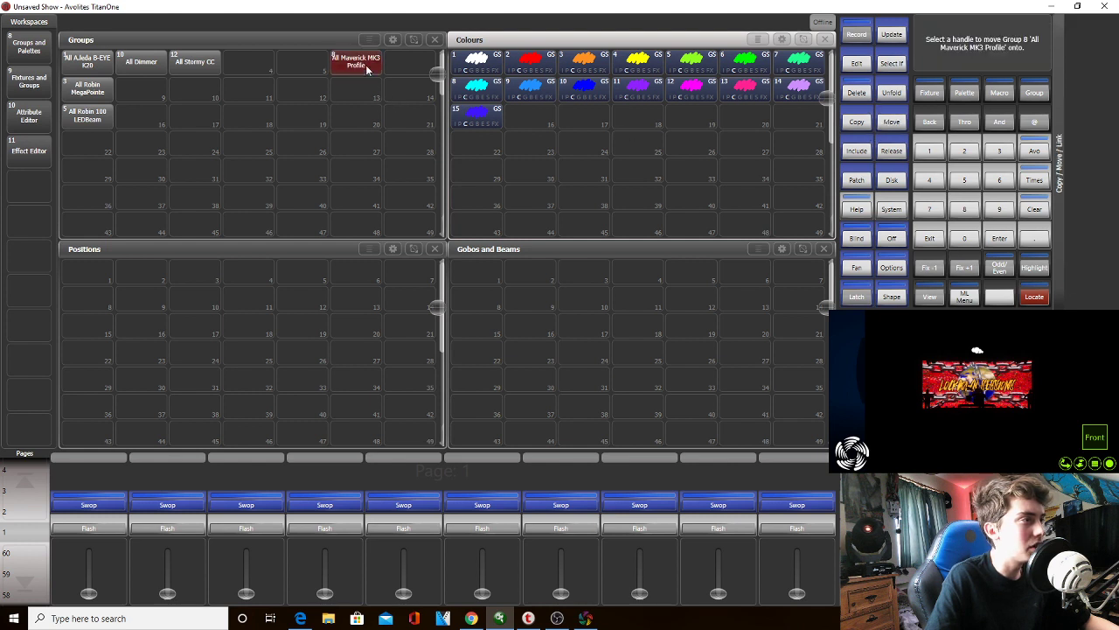
click(88, 151)
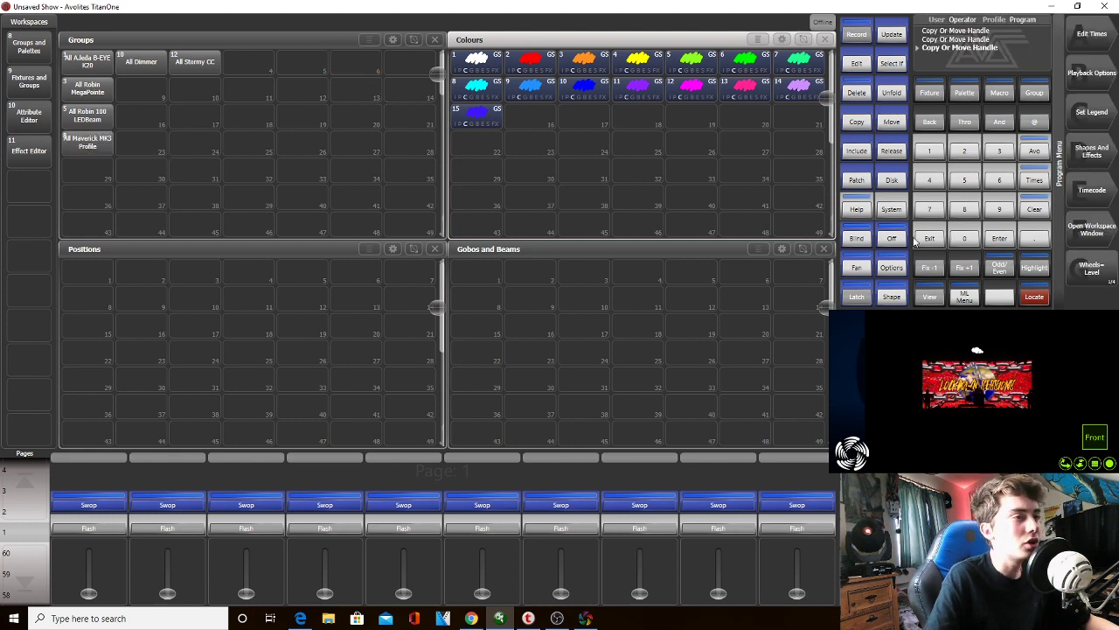
Give the four moving-light groups stacked in the first Groups column a red halo
click(1091, 112)
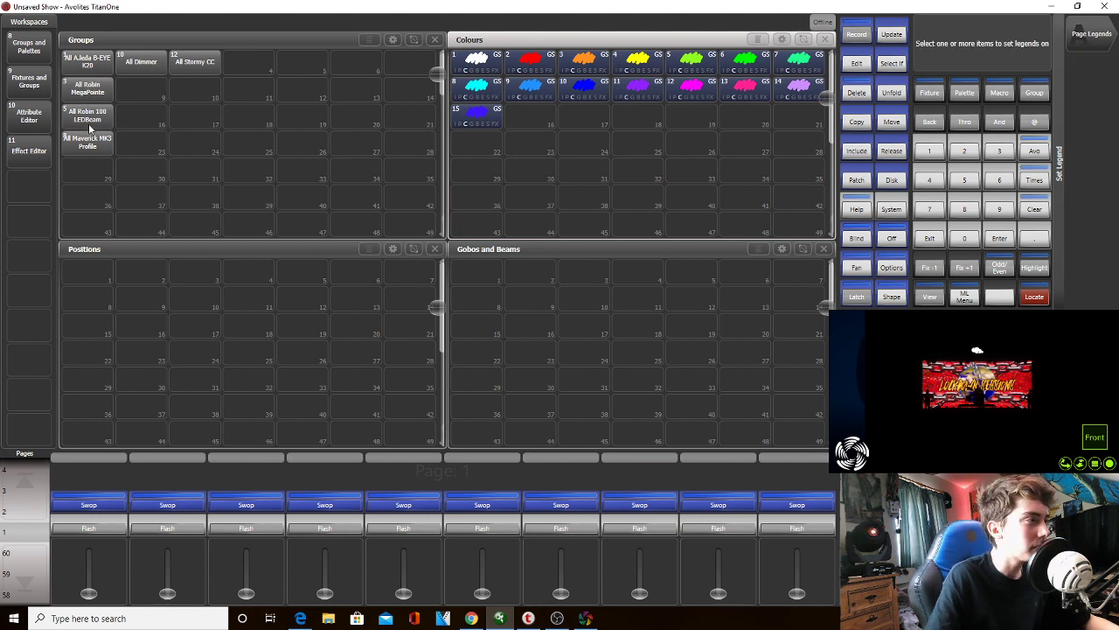
drag(88, 137, 88, 63)
click(1079, 113)
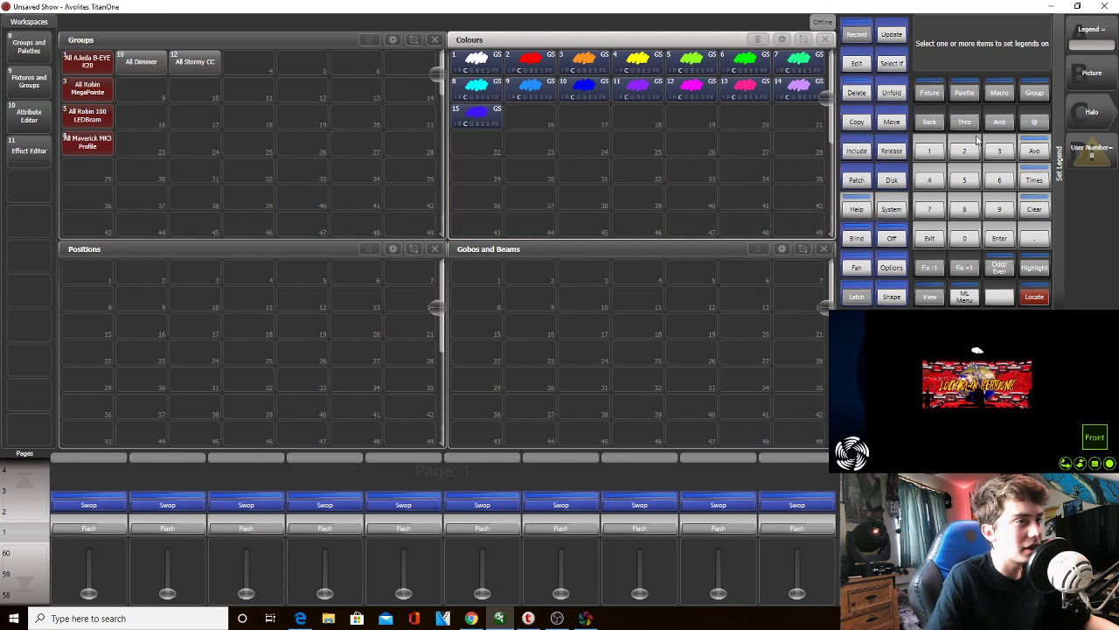
click(1098, 98)
click(776, 118)
Give the All Dimmer group a green halo
click(1091, 112)
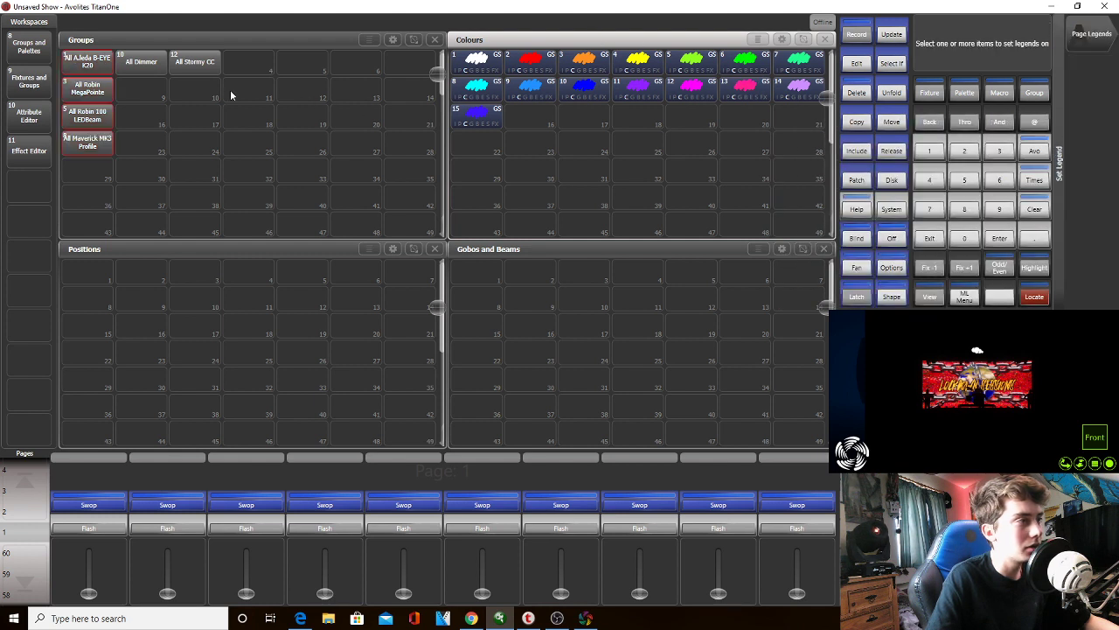
click(143, 63)
click(1106, 125)
click(839, 158)
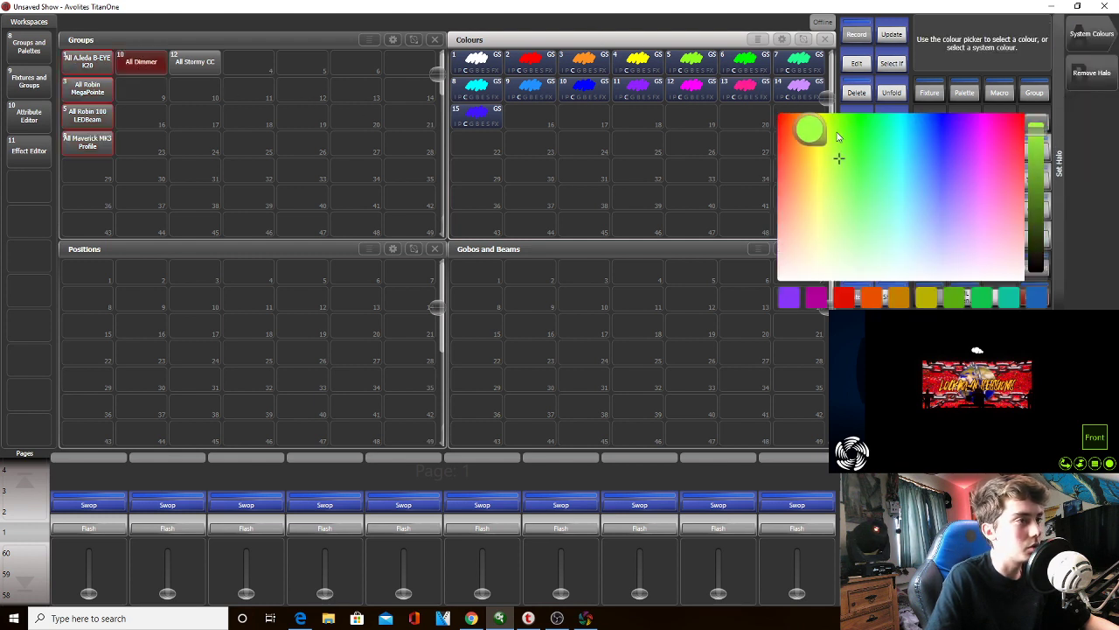
drag(837, 137, 858, 113)
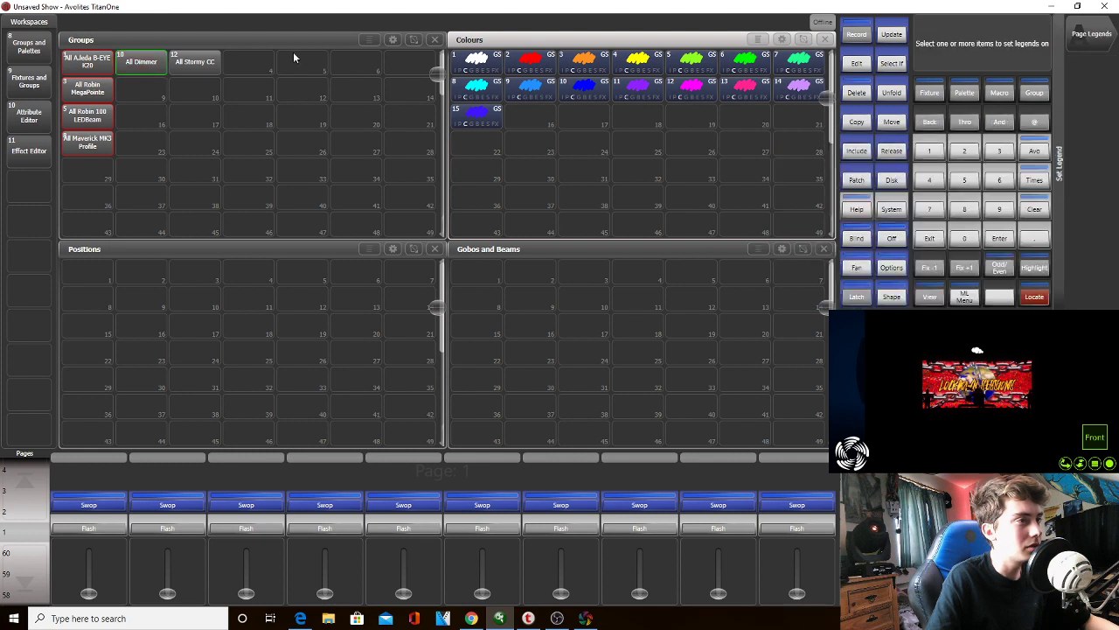
Give the All Stormy CC group a blue halo
click(210, 63)
click(1113, 113)
drag(880, 190, 945, 93)
click(93, 140)
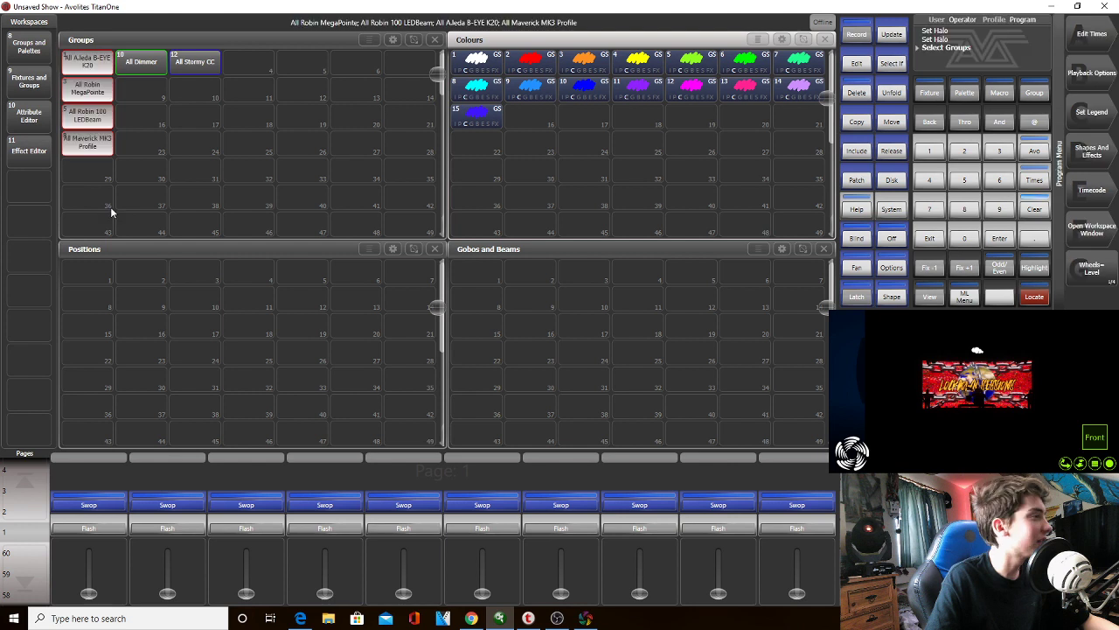
click(966, 238)
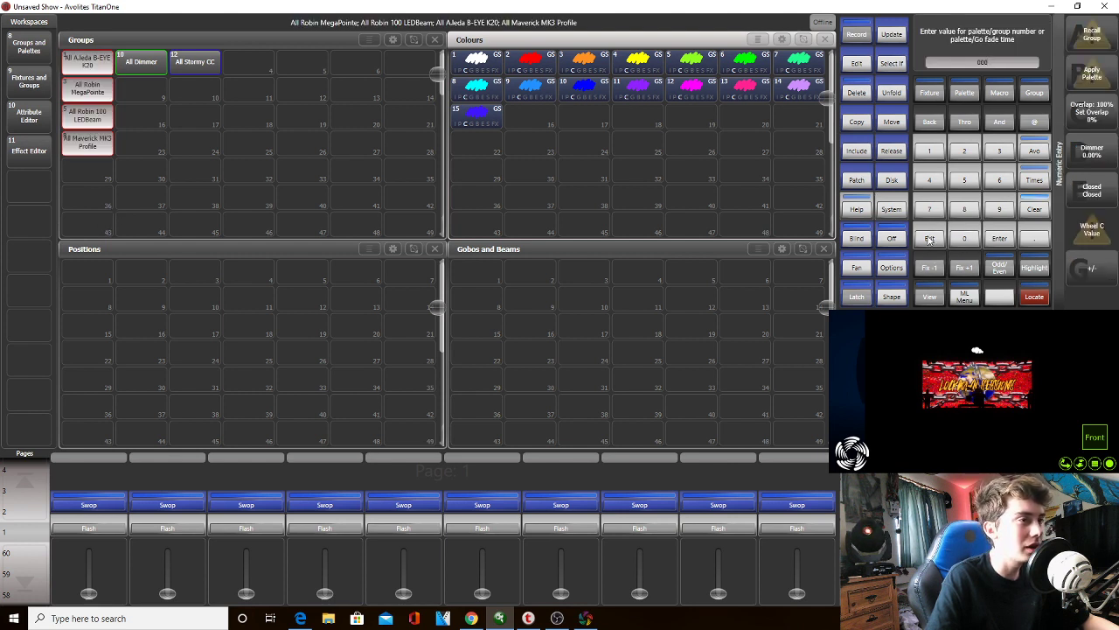
click(929, 238)
click(1034, 209)
click(1034, 209)
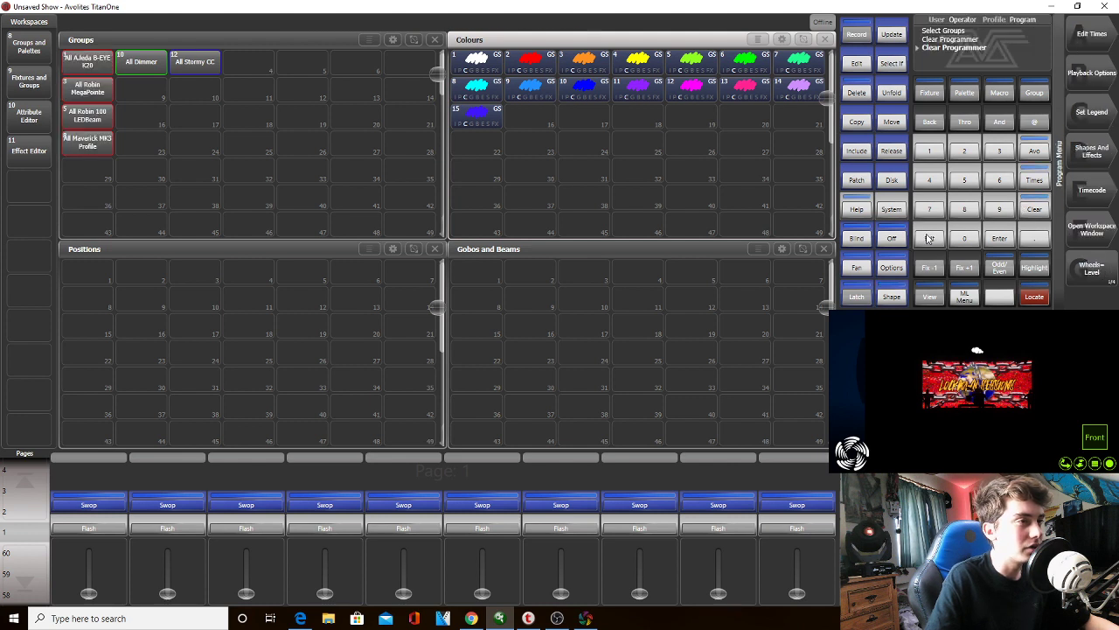
click(893, 122)
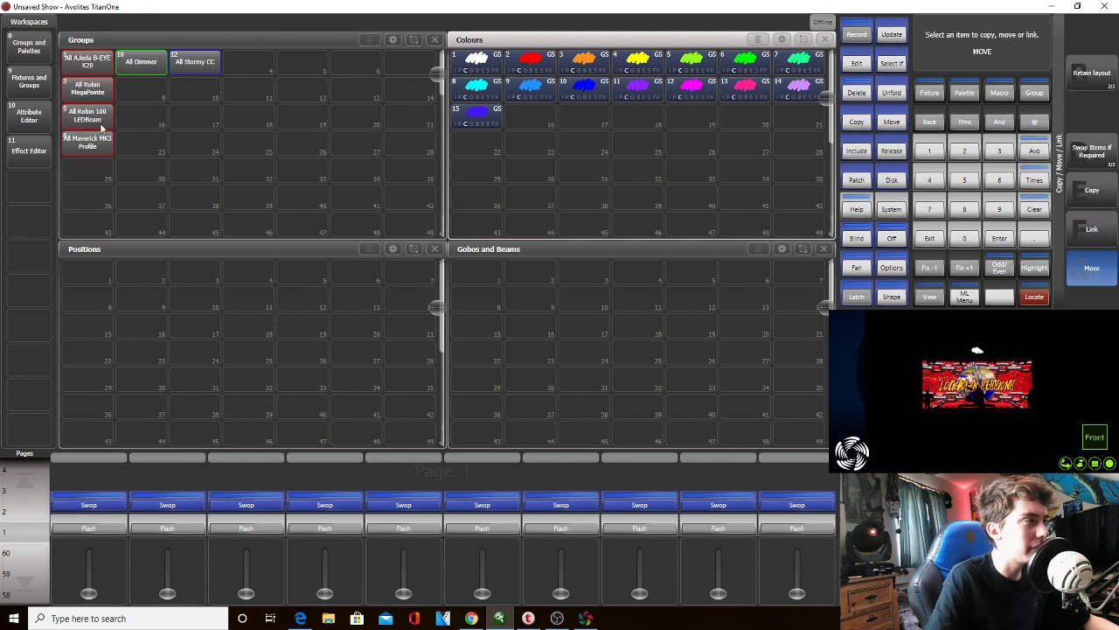
drag(100, 128, 87, 66)
click(938, 236)
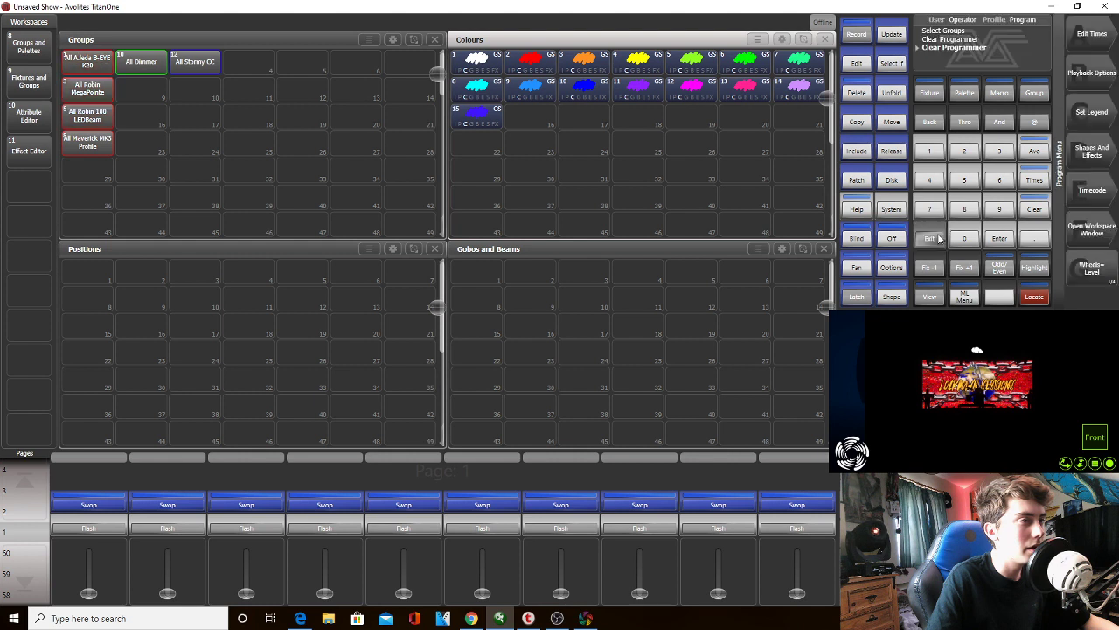
Move the four stacked moving-light groups down one row, freeing the first slot of the Groups window
click(894, 124)
drag(96, 142, 87, 67)
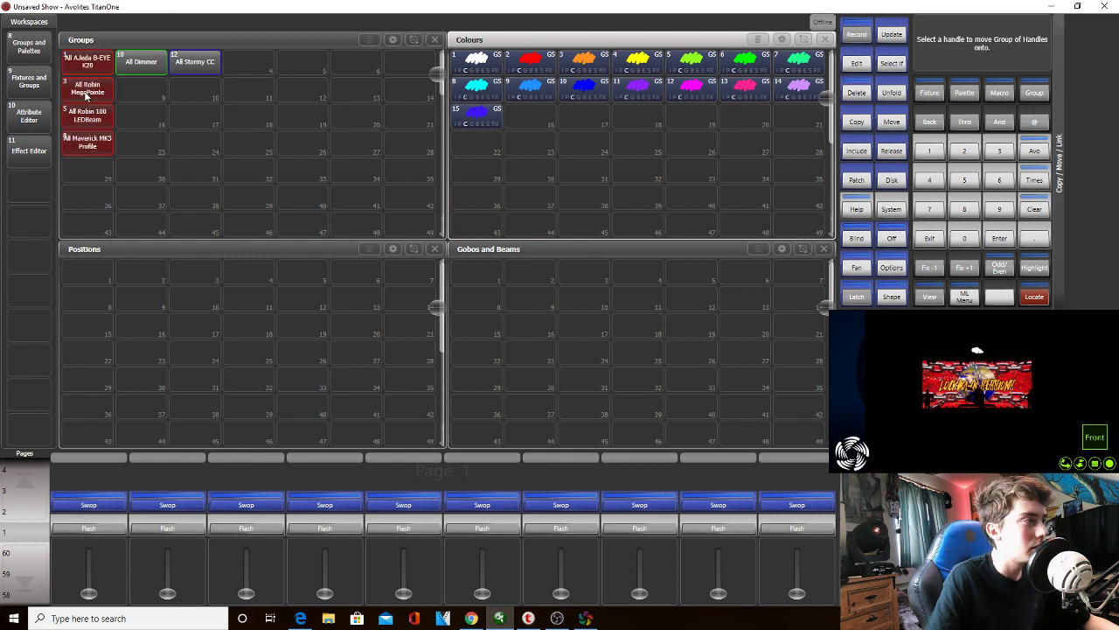
click(86, 92)
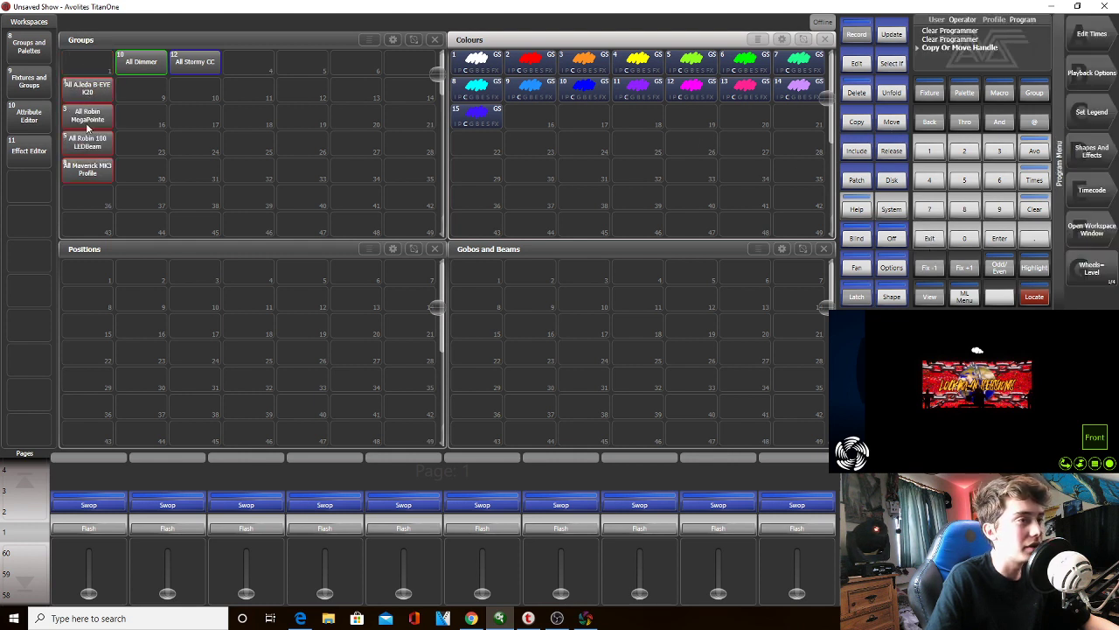
Record the A.leda B-EYE K20, Robin MegaPointe and Robin 100 LEDBeam fixtures as a group named ALL MOVERS in the first Groups slot
click(112, 114)
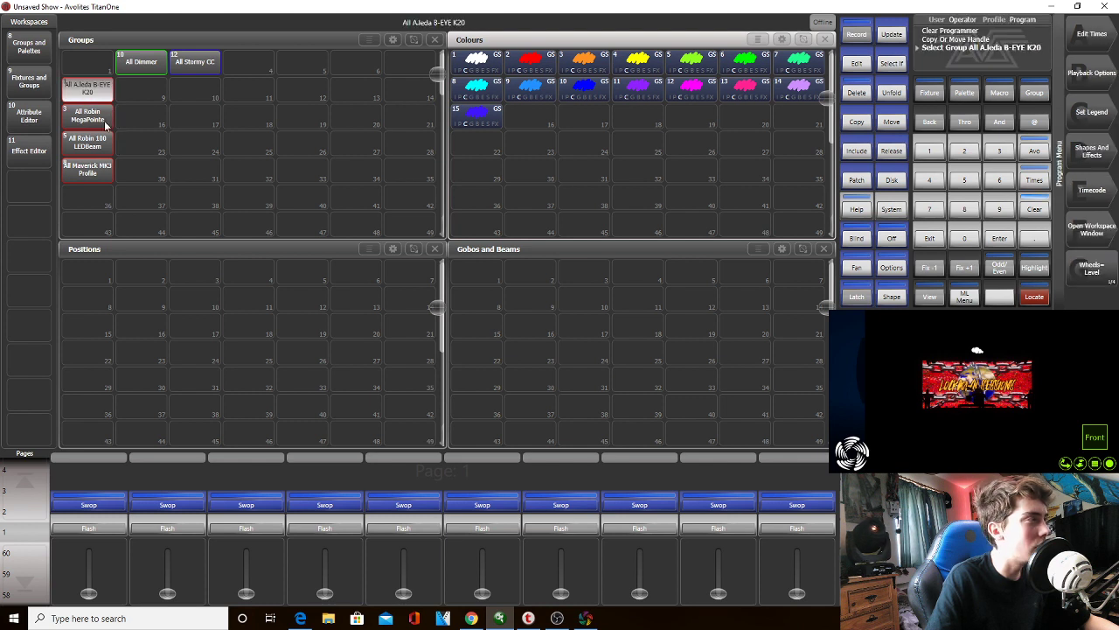
click(87, 115)
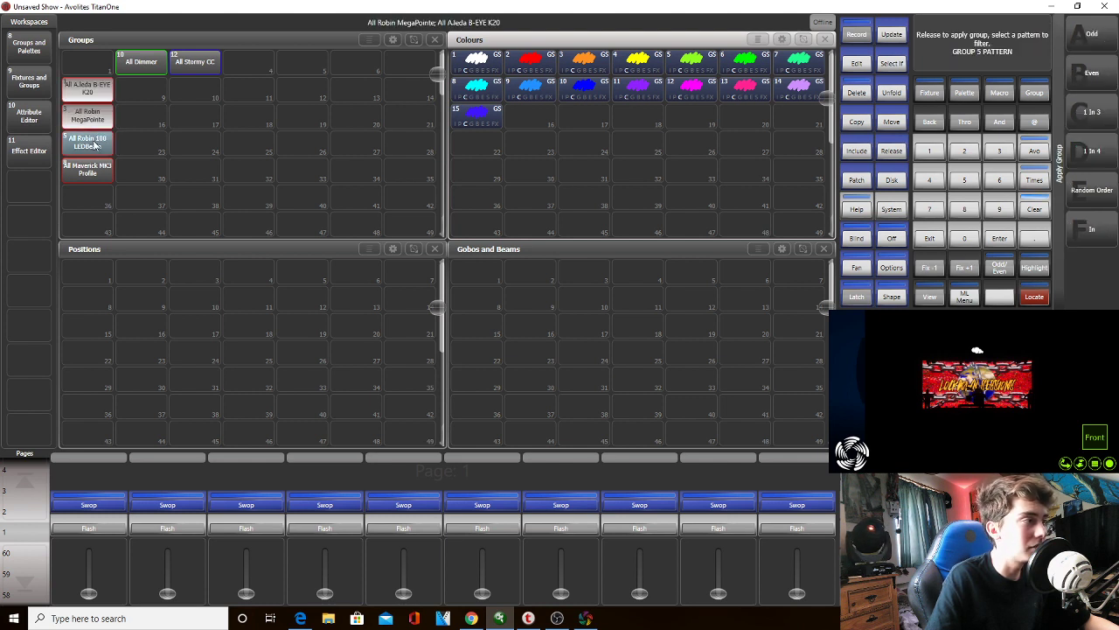
click(88, 142)
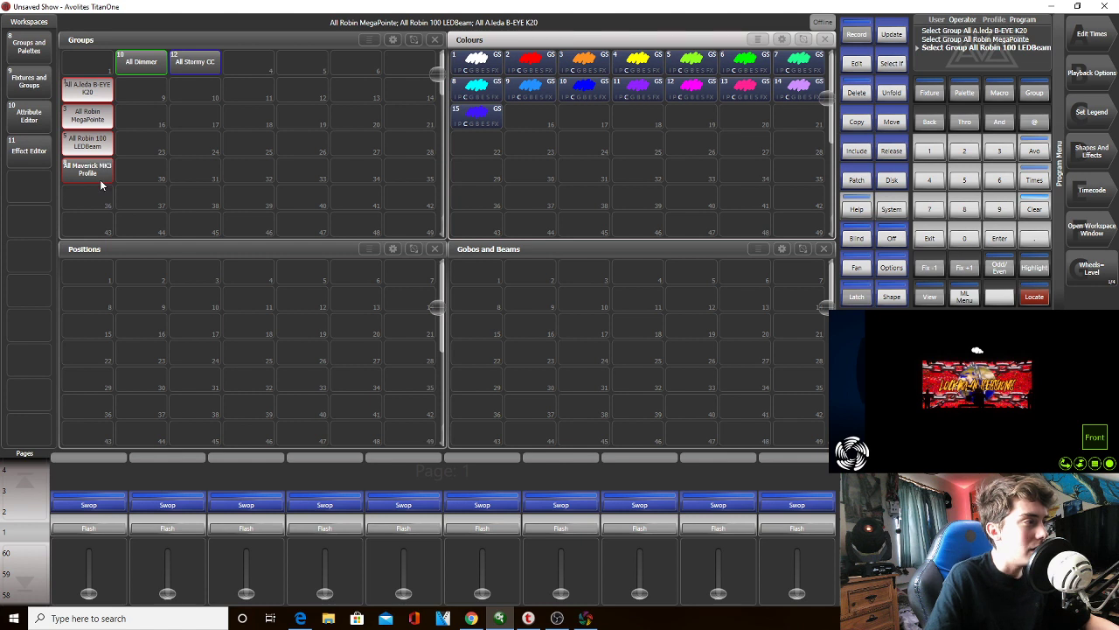
click(88, 68)
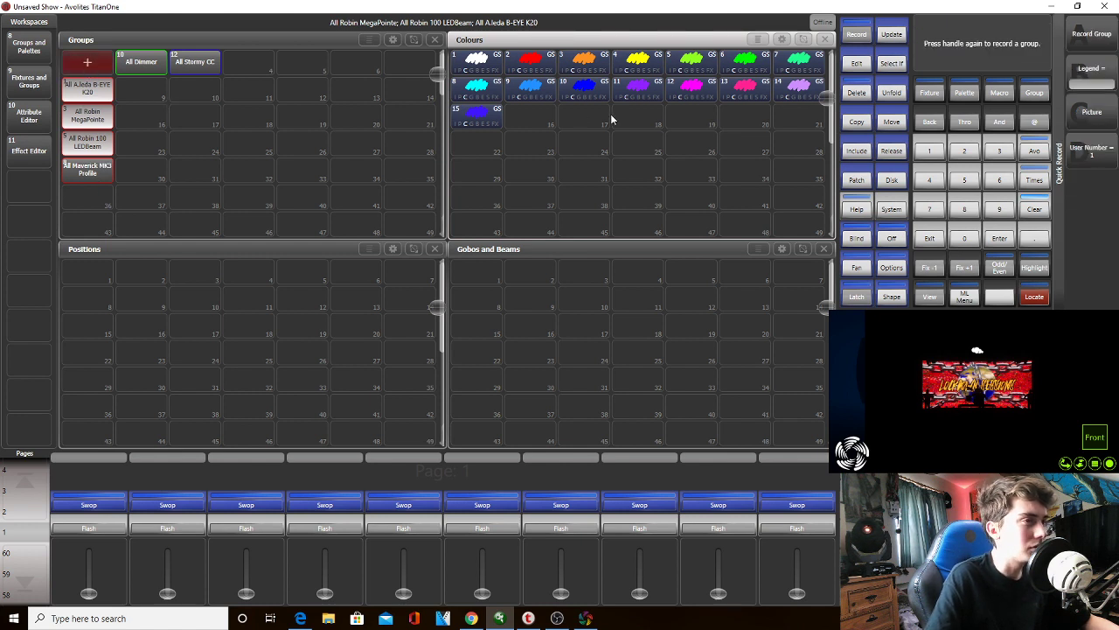
text(ALL MOVERS)
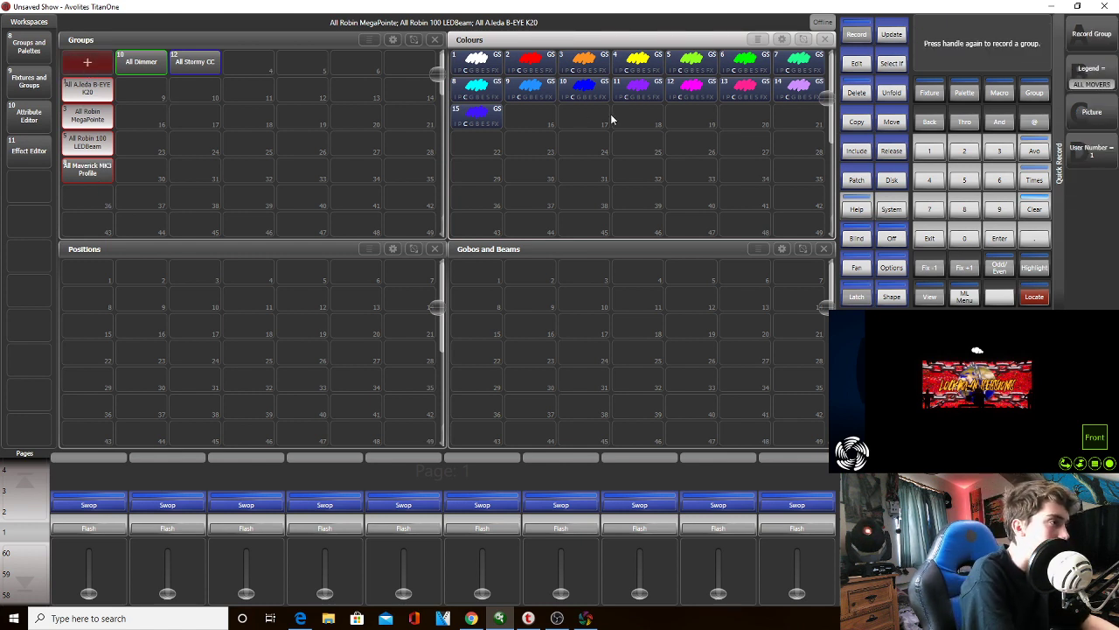
key(Return)
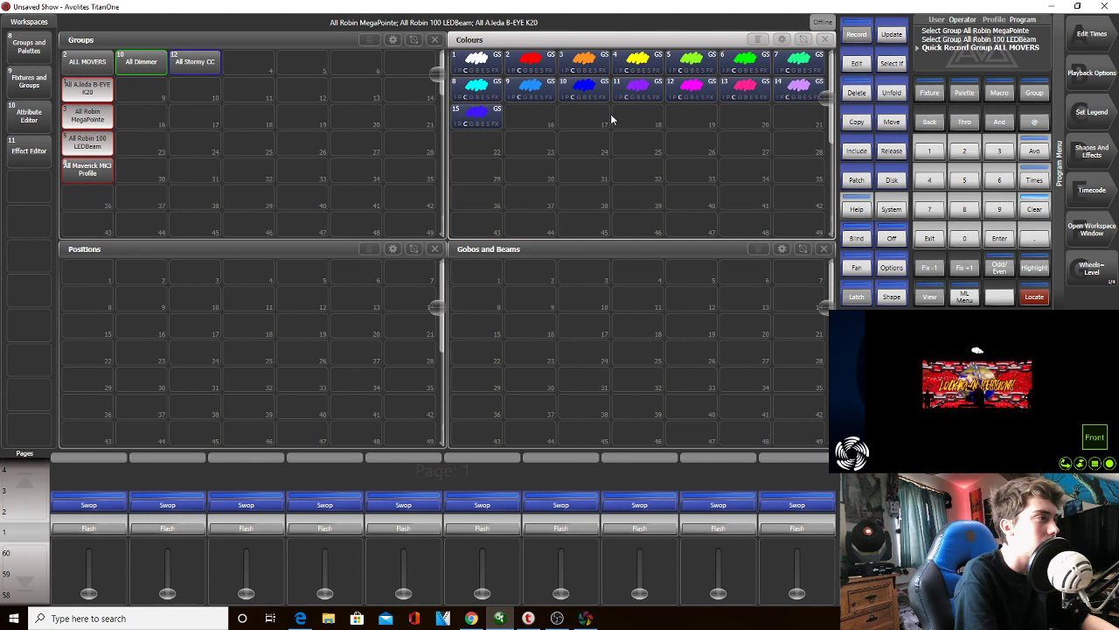
Give the ALL MOVERS group a red halo and clear the programmer
click(1083, 108)
click(67, 66)
click(1106, 115)
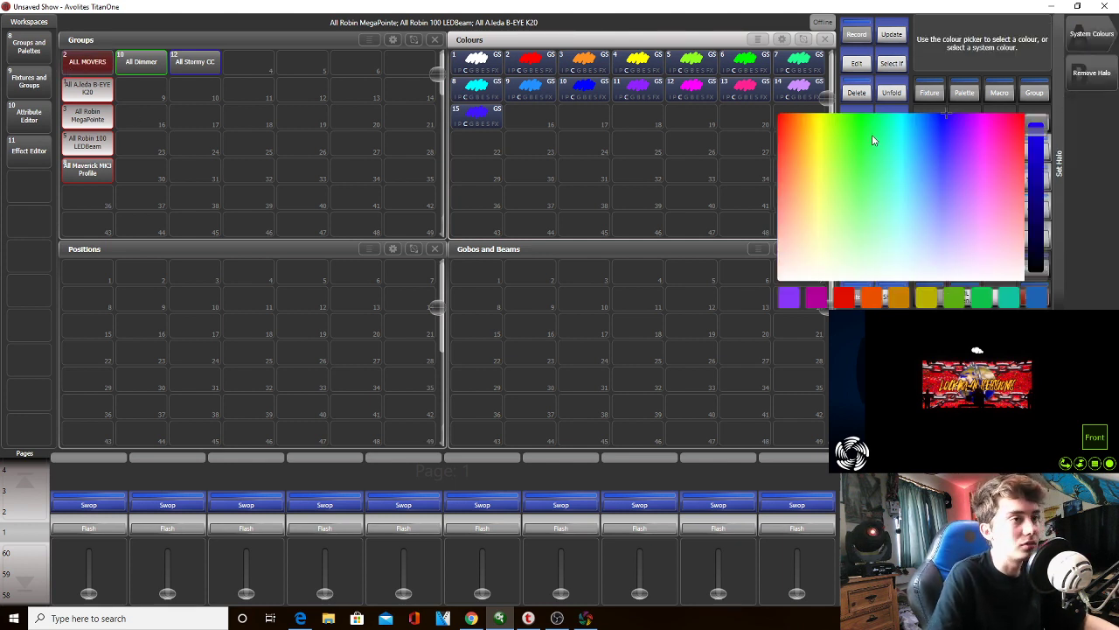
click(787, 116)
click(935, 234)
click(1040, 212)
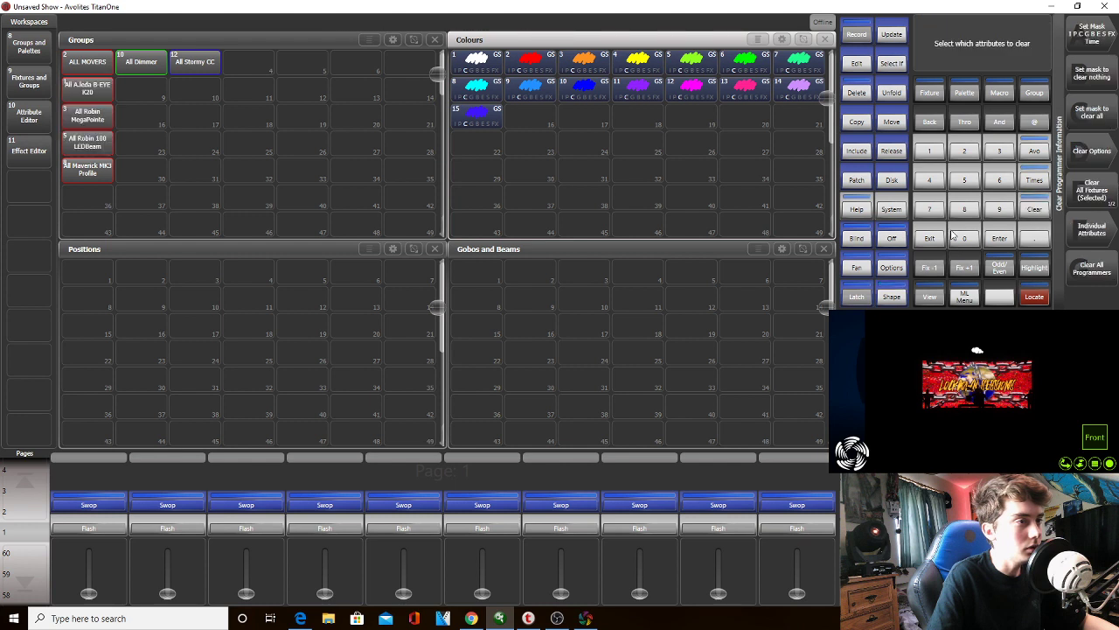
click(922, 237)
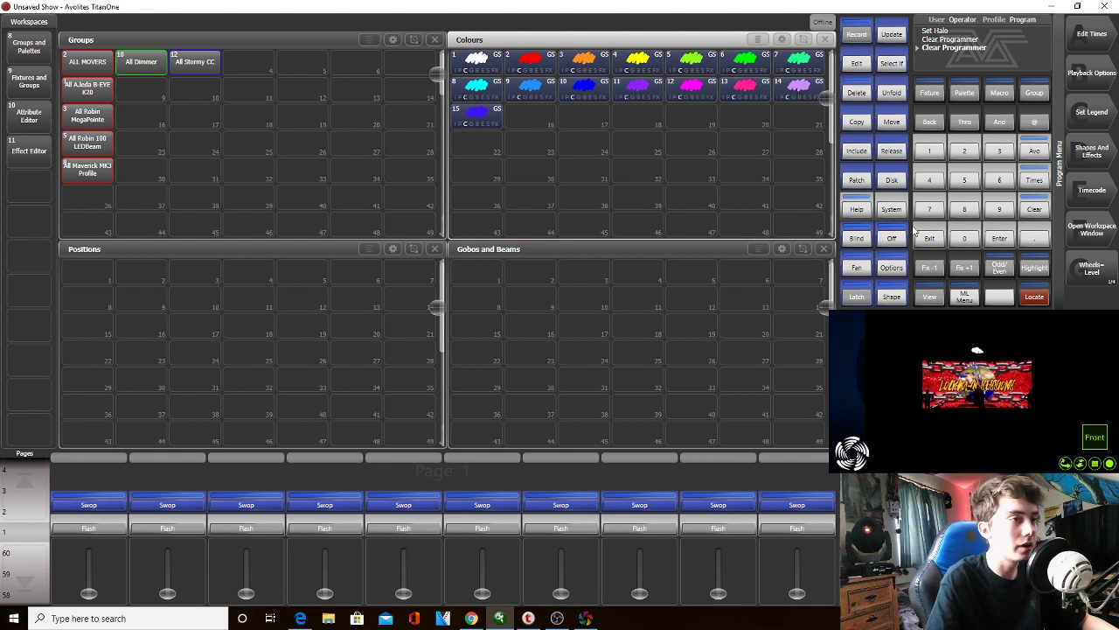
Search the patchable fixture manufacturers for "won" and view the Wonsung fixtures without patching any
click(866, 186)
click(1085, 72)
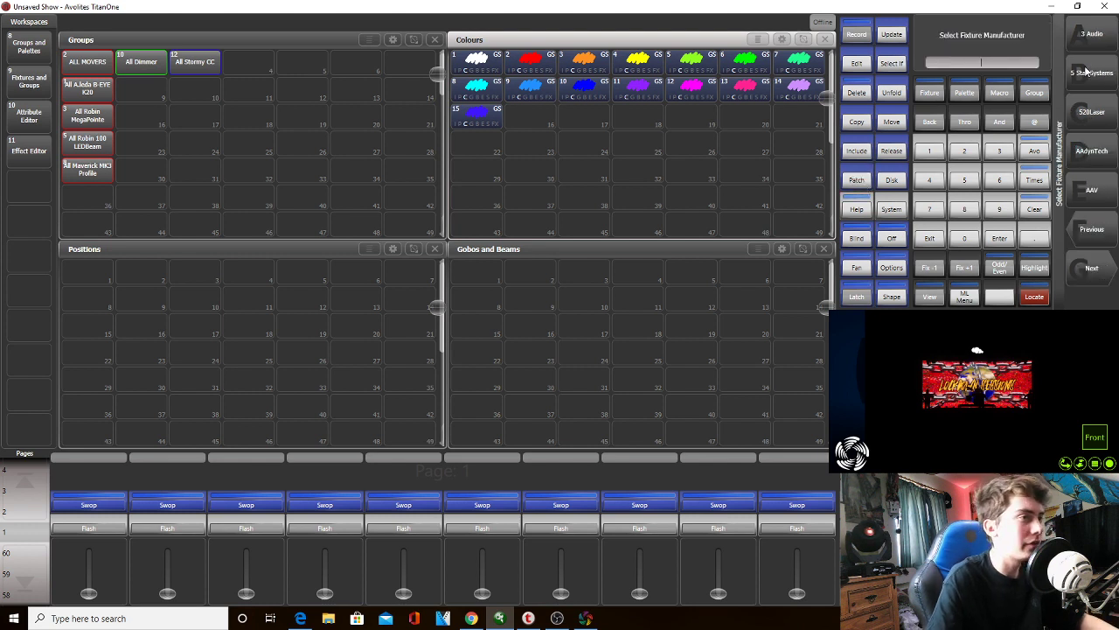
text(wan)
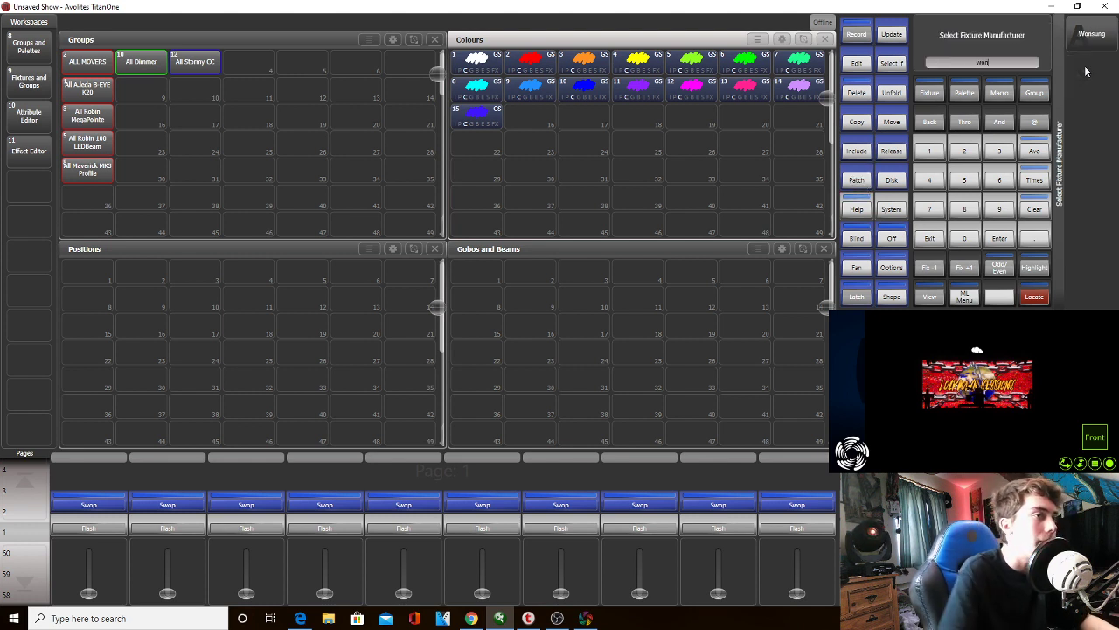
click(1092, 42)
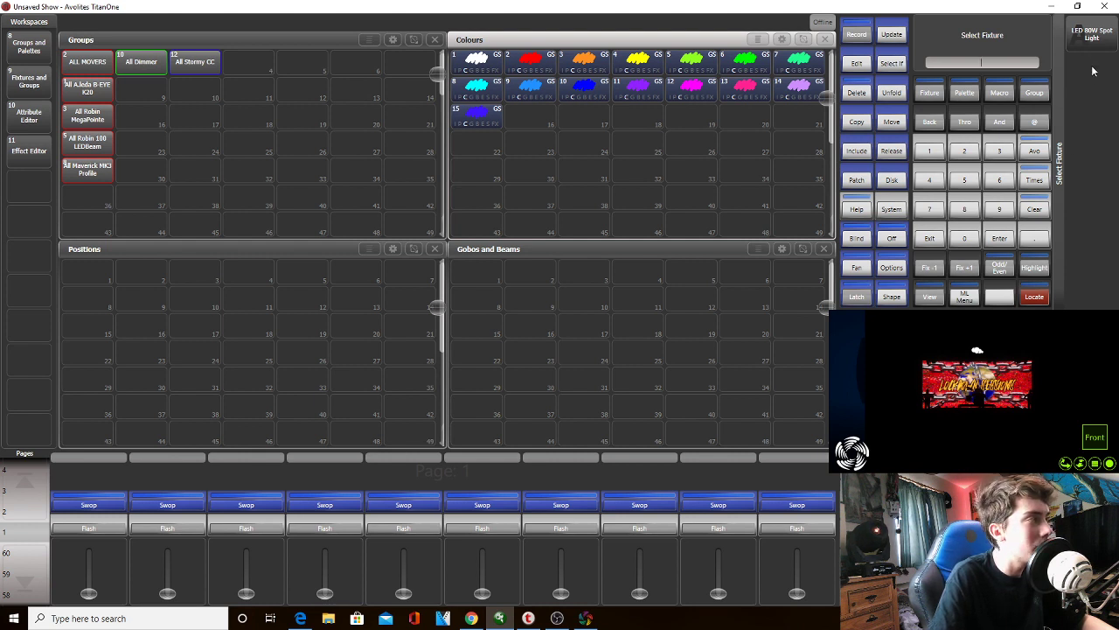
click(928, 239)
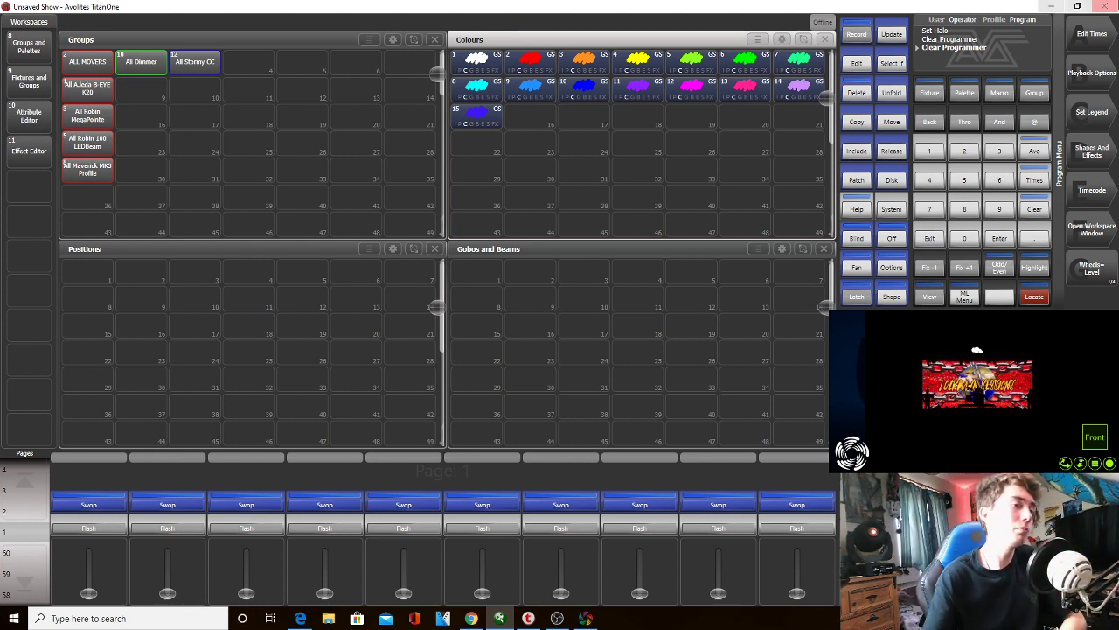
Open the All A.leda B-EYE K20 group's layout for editing in the Pixel Mapper
click(1086, 156)
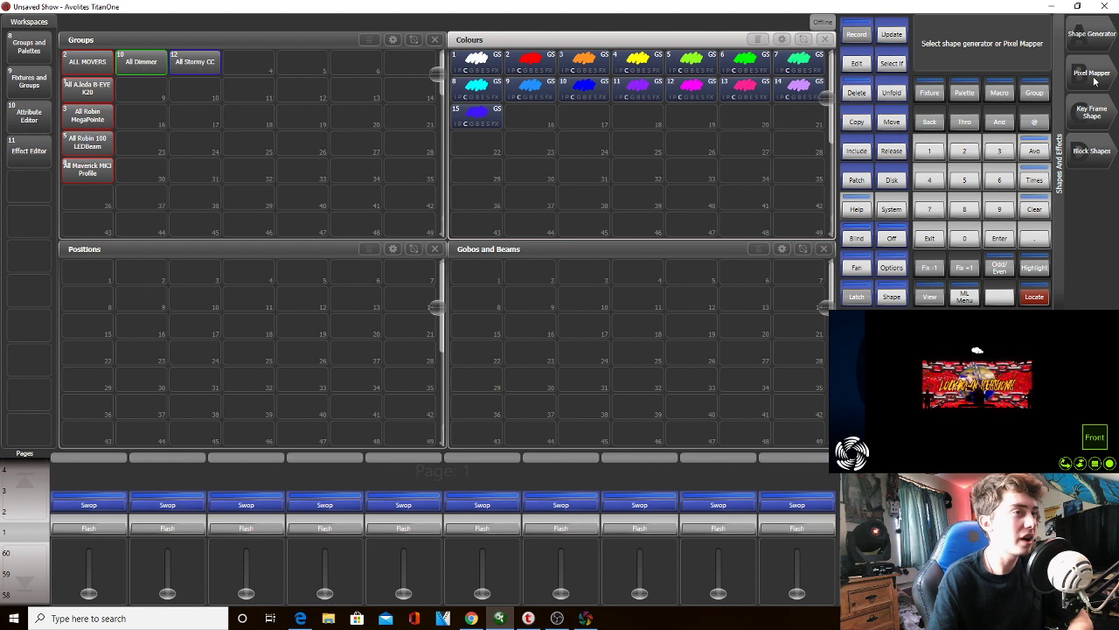
click(929, 238)
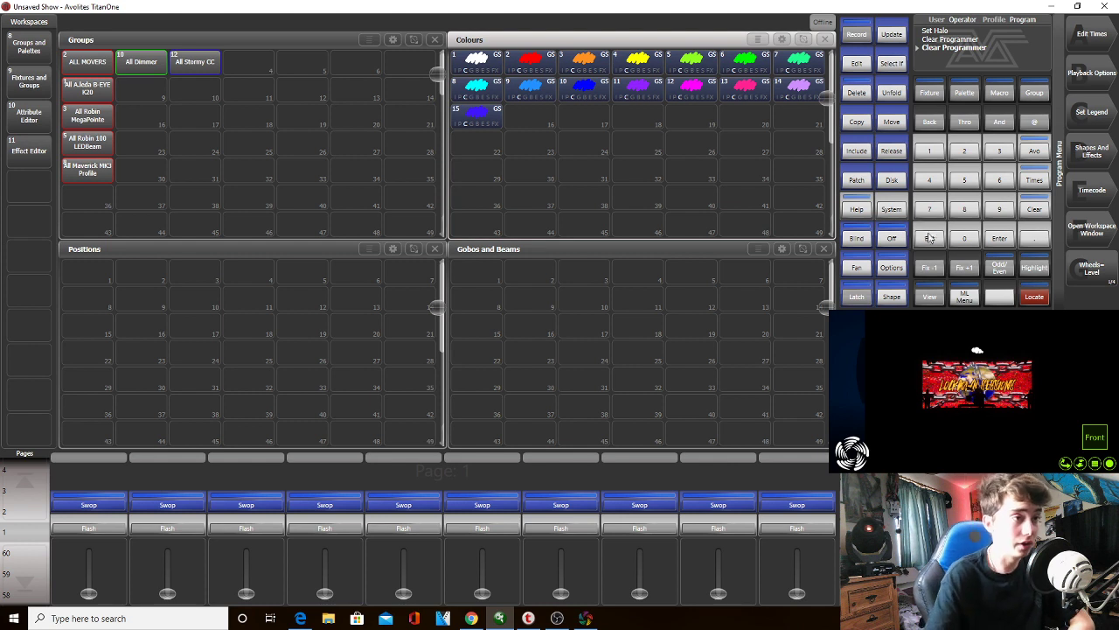
click(1077, 157)
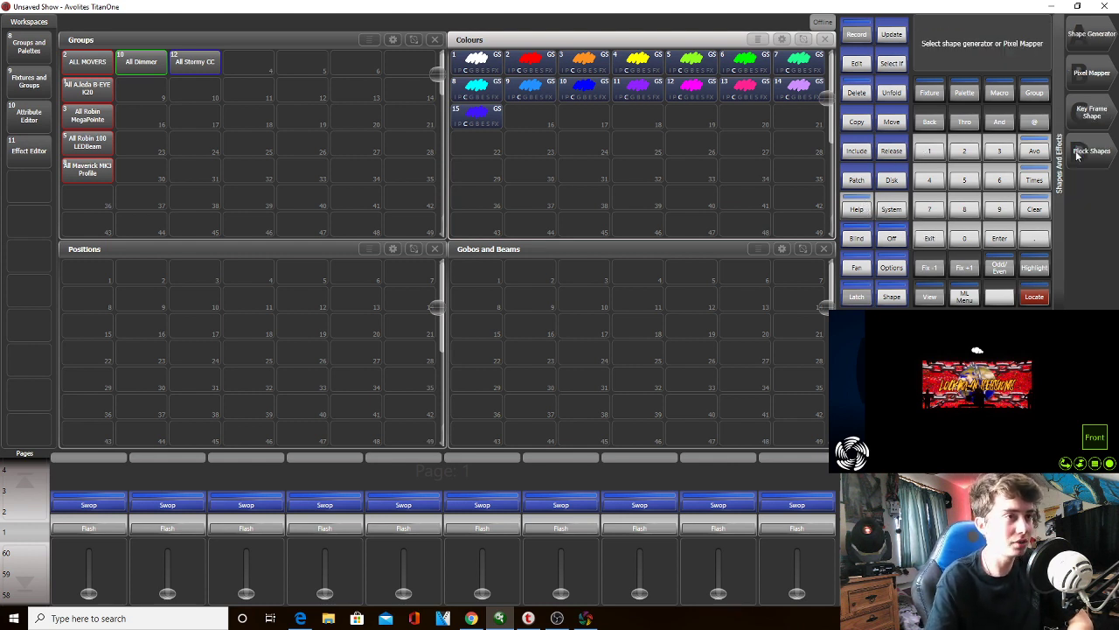
click(1087, 78)
click(1091, 74)
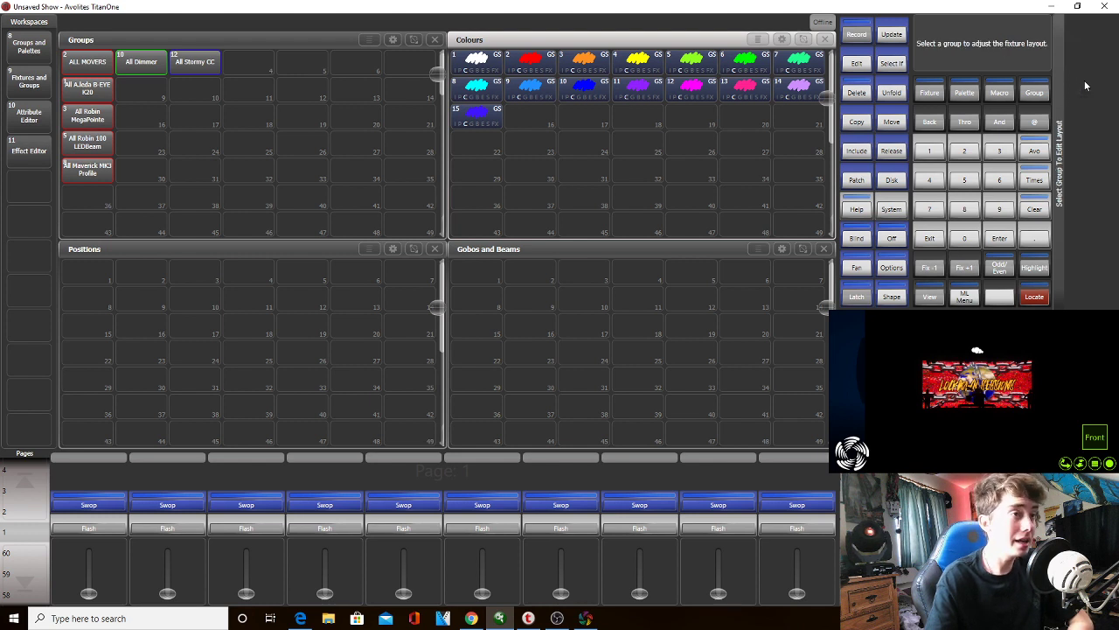
click(101, 103)
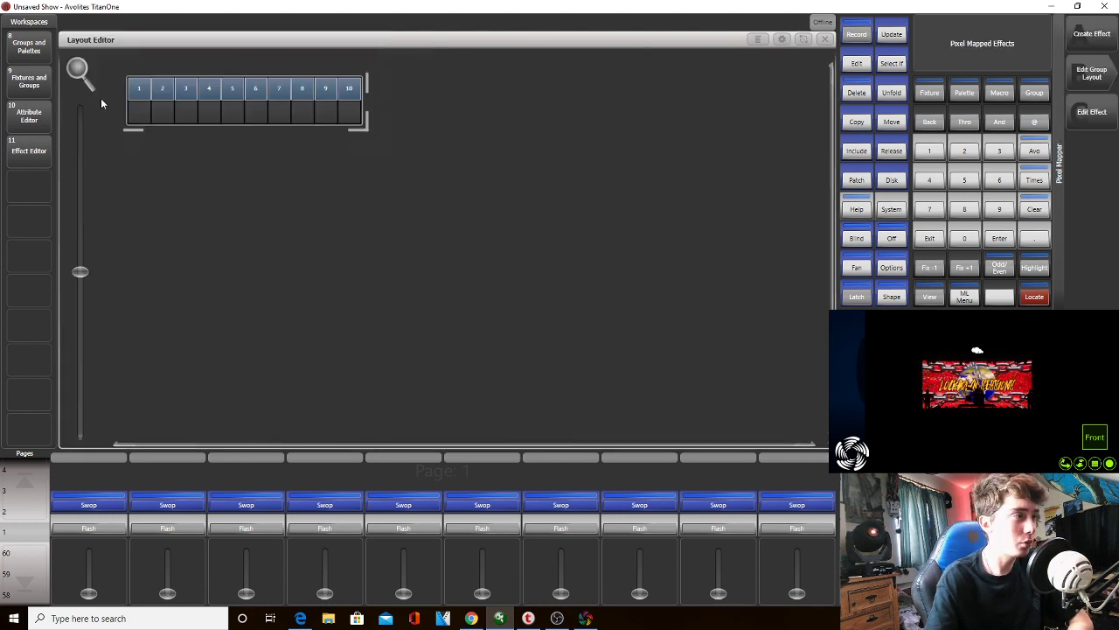
Enlarge the group layout grid to 24 columns by 13 rows and move the ten-fixture row to its bottom-right corner
drag(369, 128, 695, 378)
drag(375, 149, 536, 371)
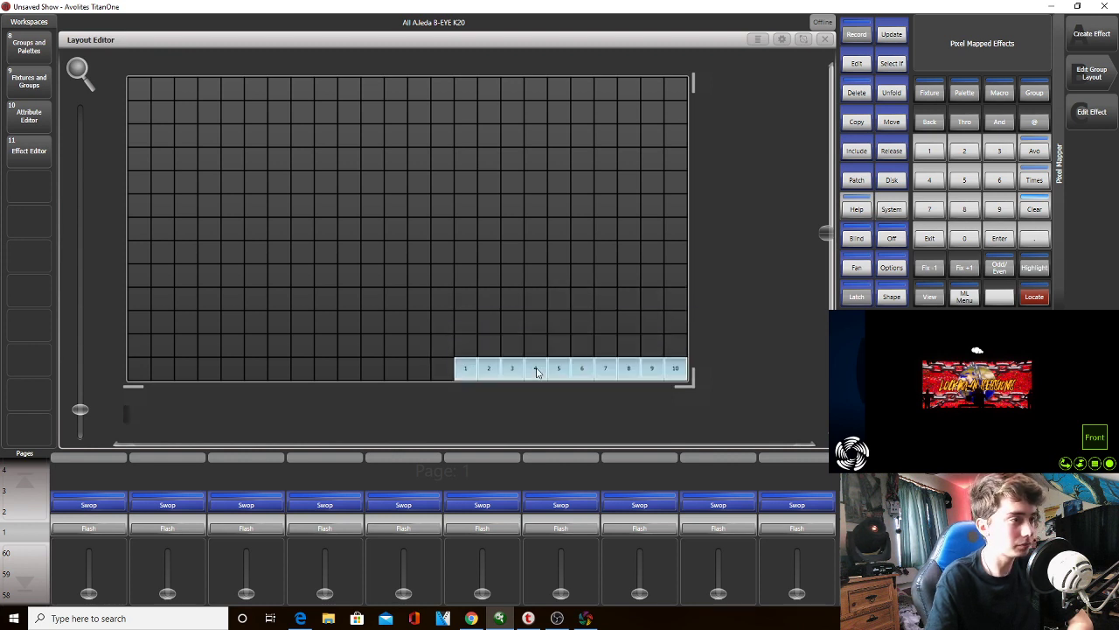
Locate the B-EYE fixtures, turn on Highlight and step back and forth through them to identify each one's position on stage
click(1039, 296)
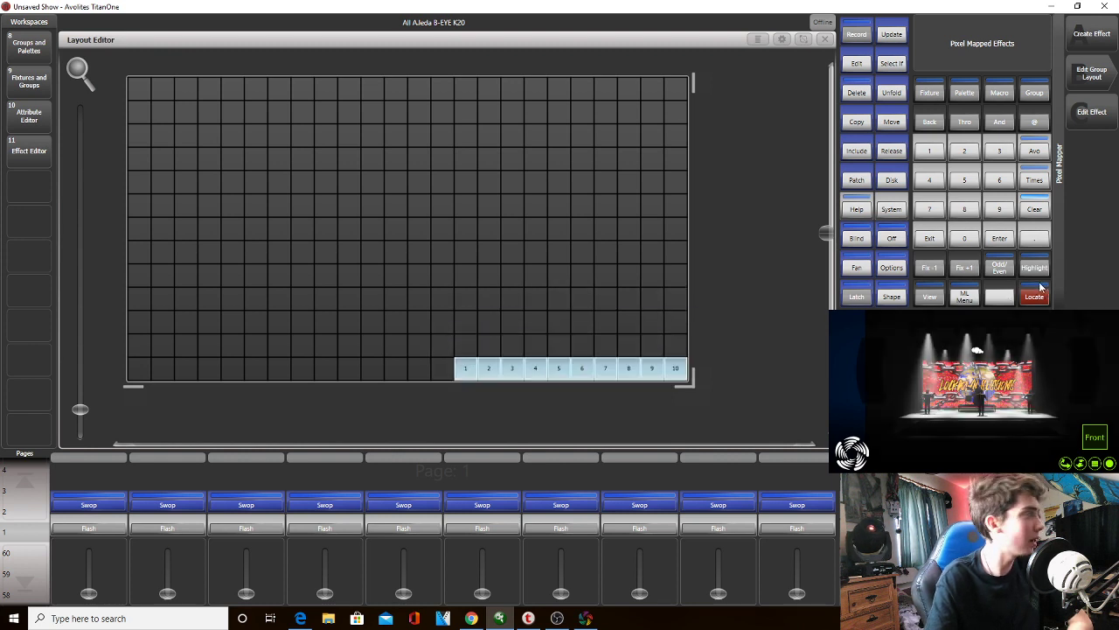
click(1039, 268)
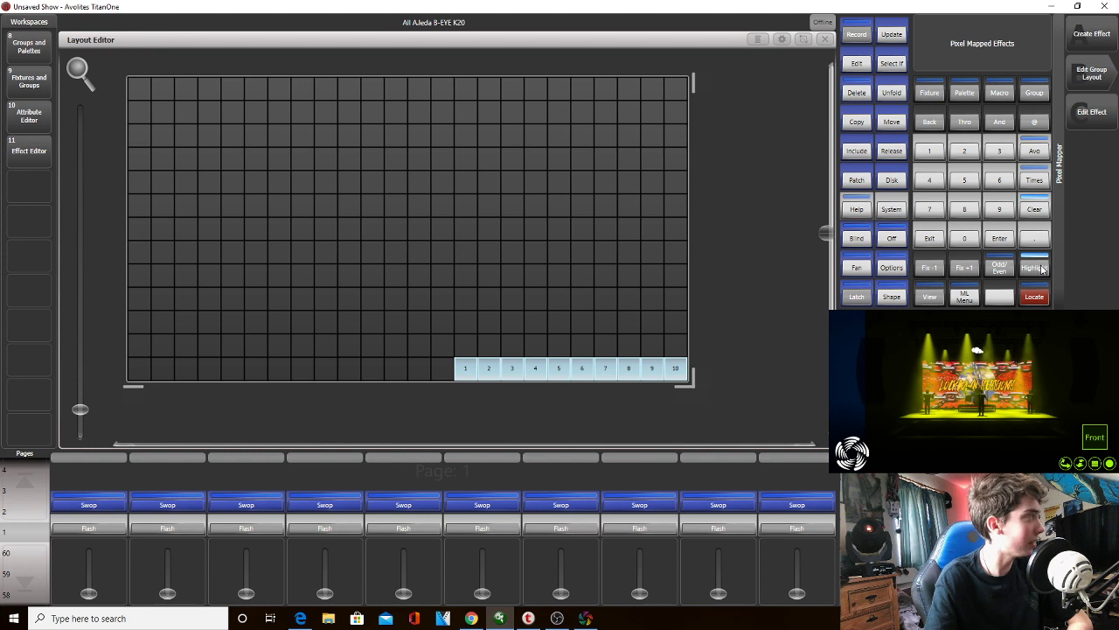
click(969, 273)
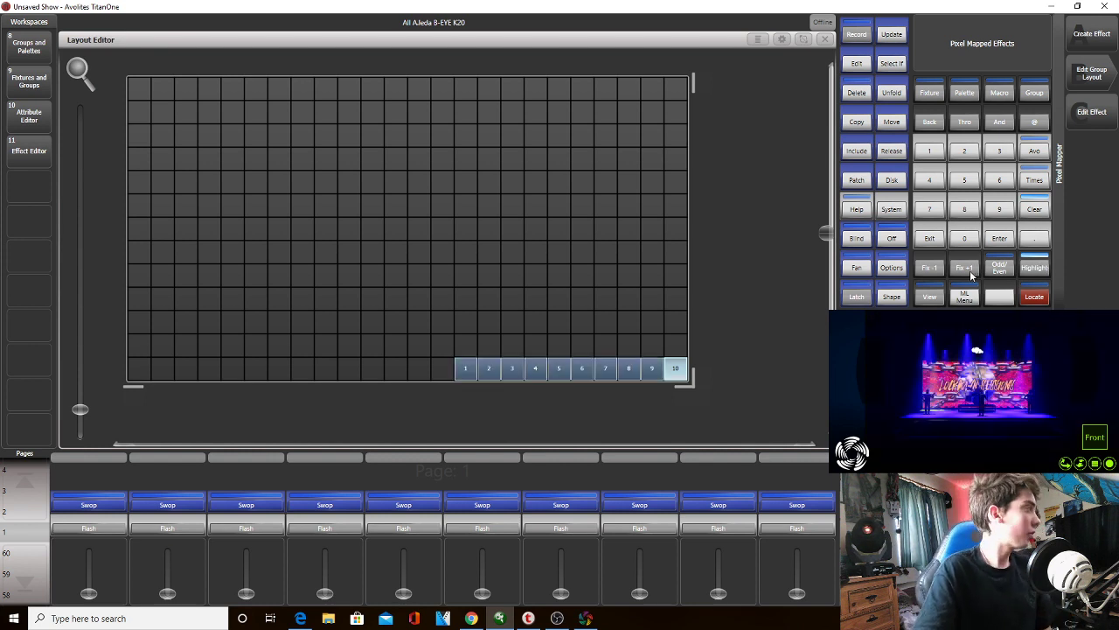
click(969, 273)
click(929, 269)
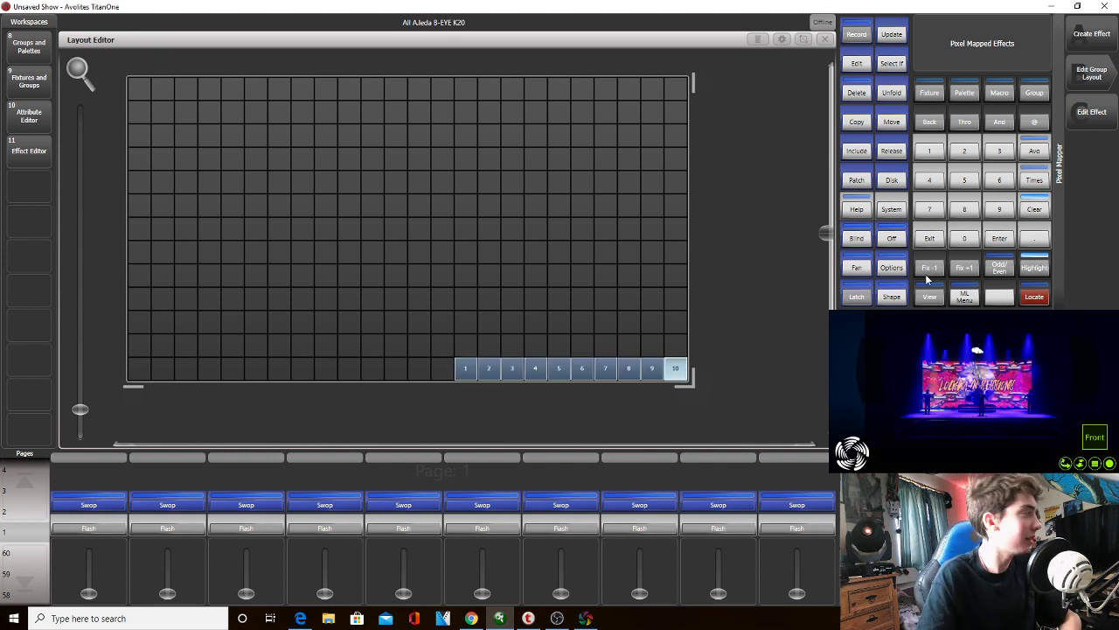
click(962, 274)
click(962, 275)
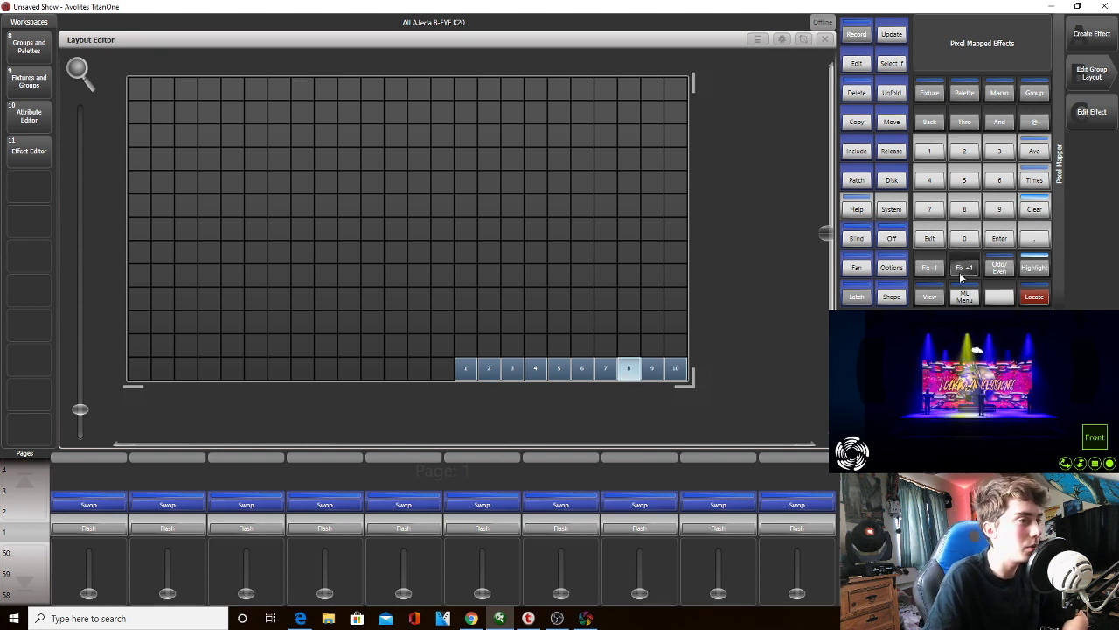
click(962, 275)
click(962, 274)
click(962, 274)
click(962, 274)
click(962, 274)
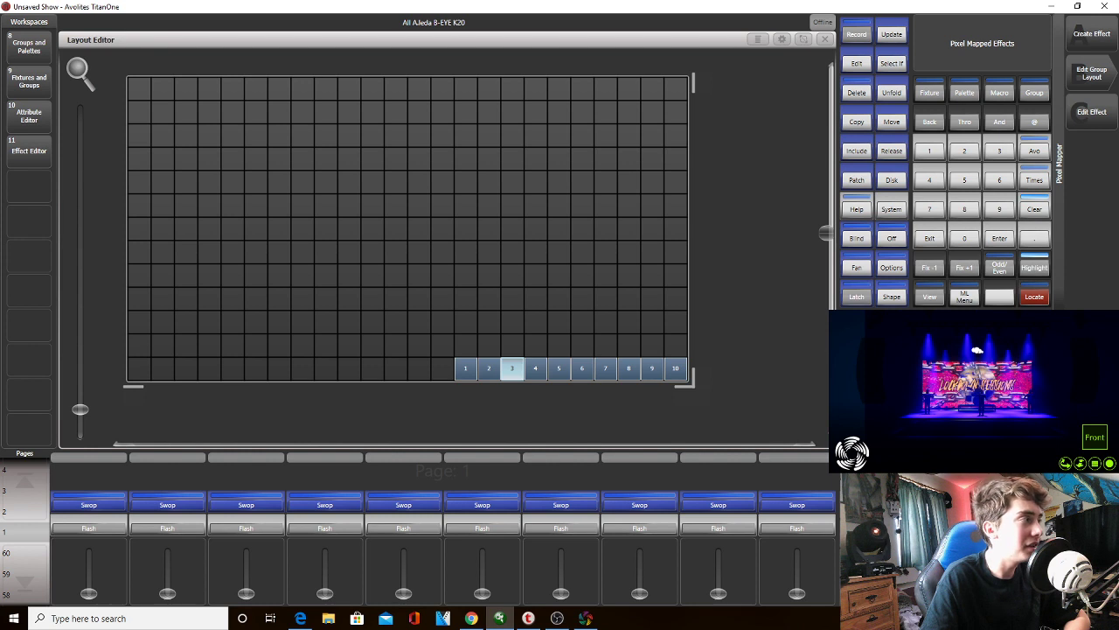
click(943, 273)
click(942, 273)
click(943, 273)
click(943, 273)
click(943, 273)
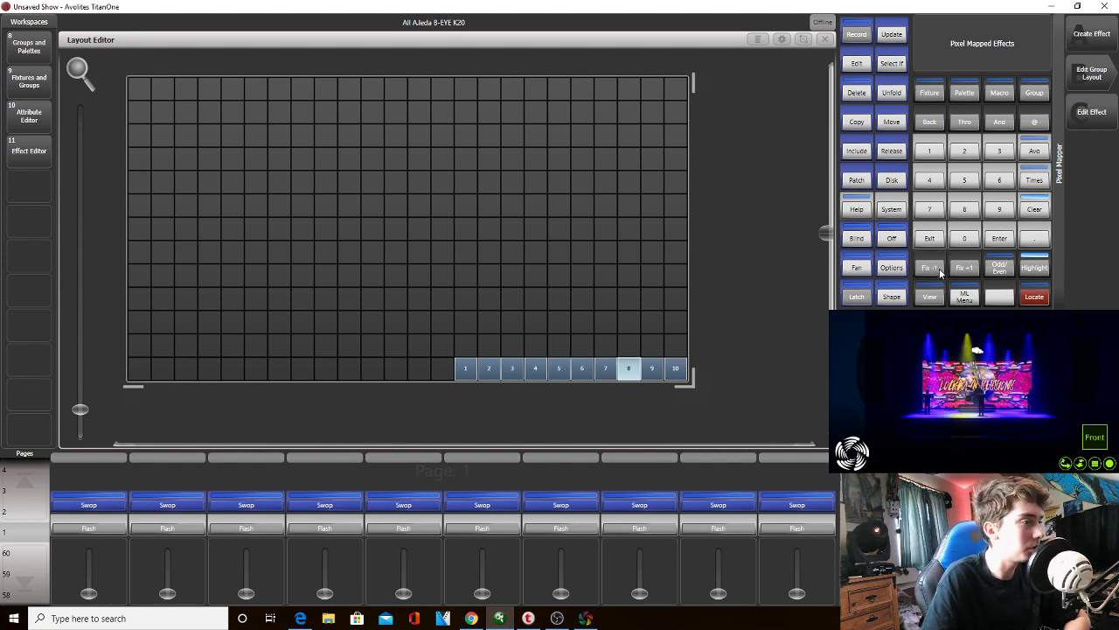
click(941, 273)
click(941, 273)
Place fixture 10 in the grid's top-left cell and fixtures 9 and 8 in row 5, columns 8 and 6
drag(675, 368, 139, 88)
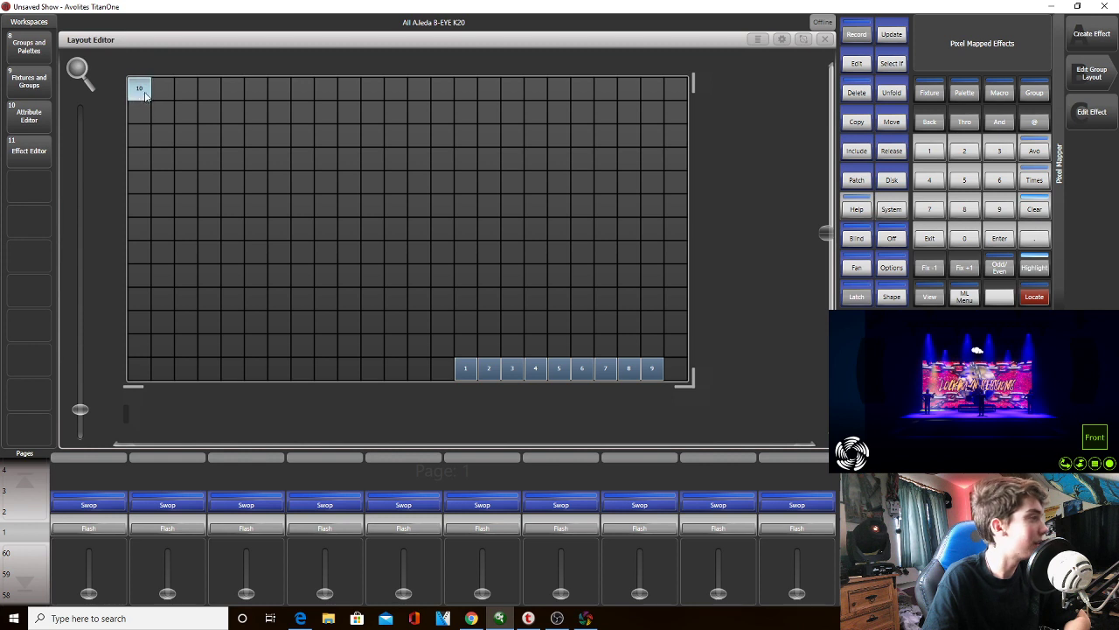
click(971, 271)
drag(653, 371, 302, 181)
click(941, 277)
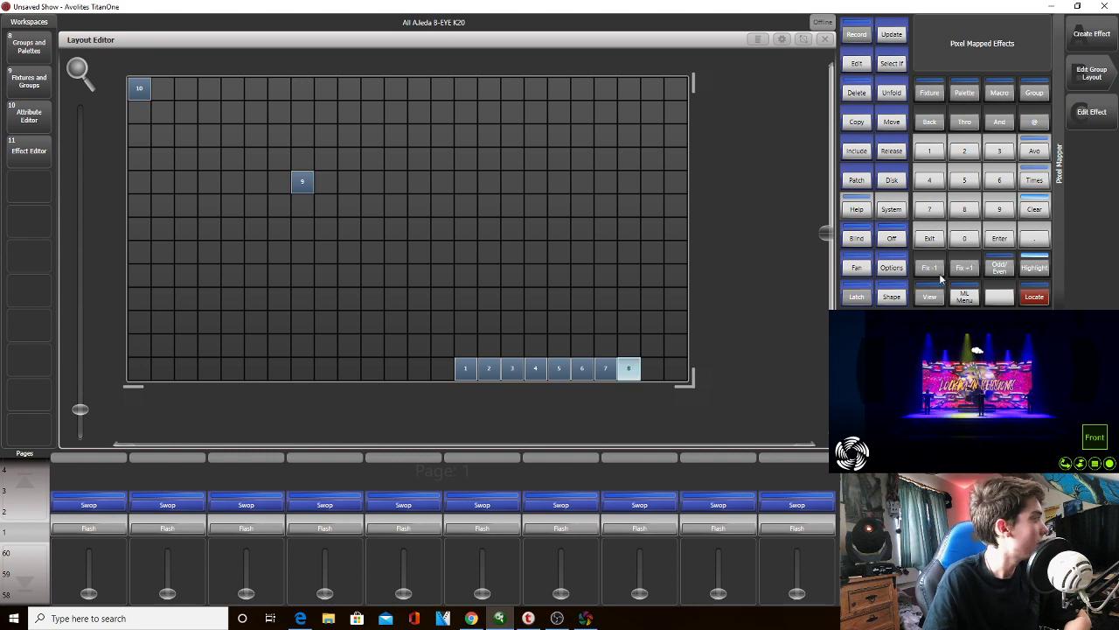
drag(642, 367, 255, 181)
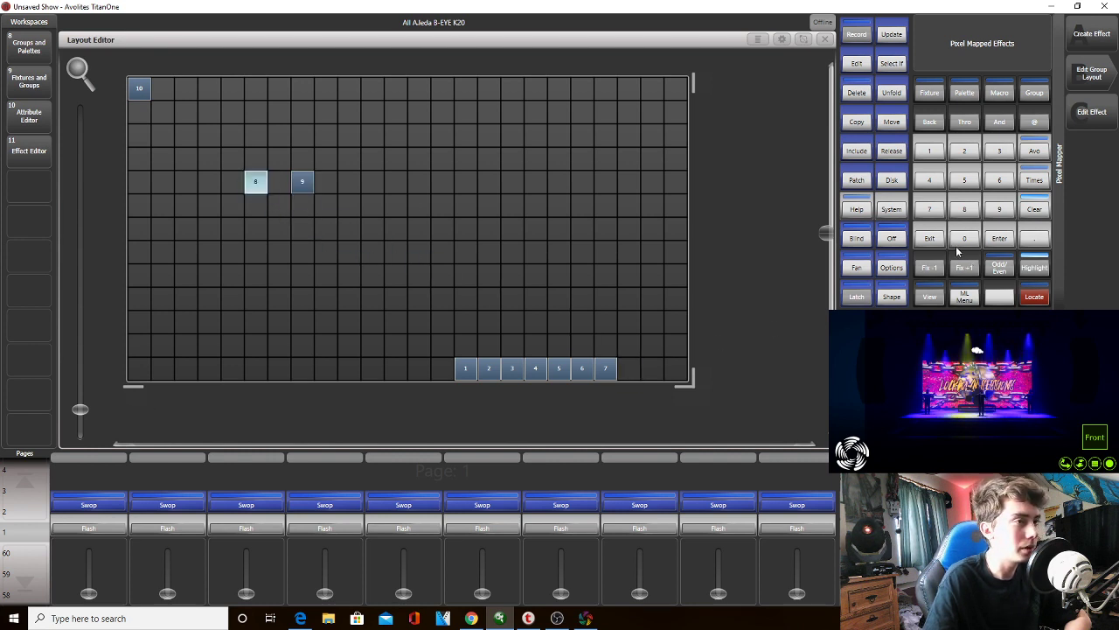
Place fixtures 7 and 6 in row 5, columns 3 and 11, and fixture 5 in row 1, column 10
click(967, 271)
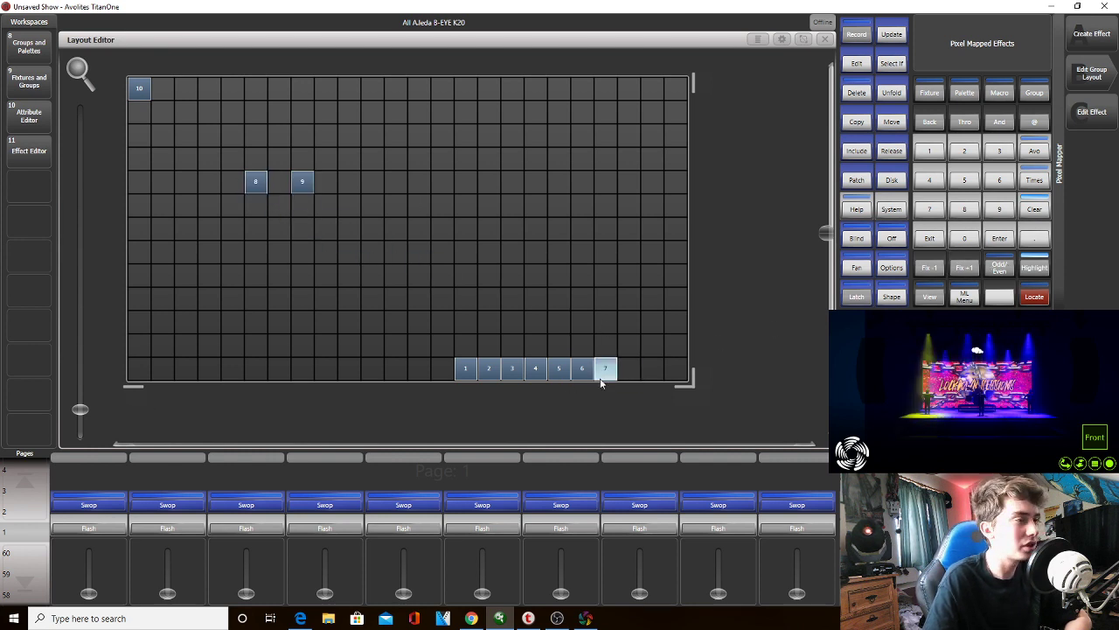
drag(605, 371, 185, 181)
click(962, 270)
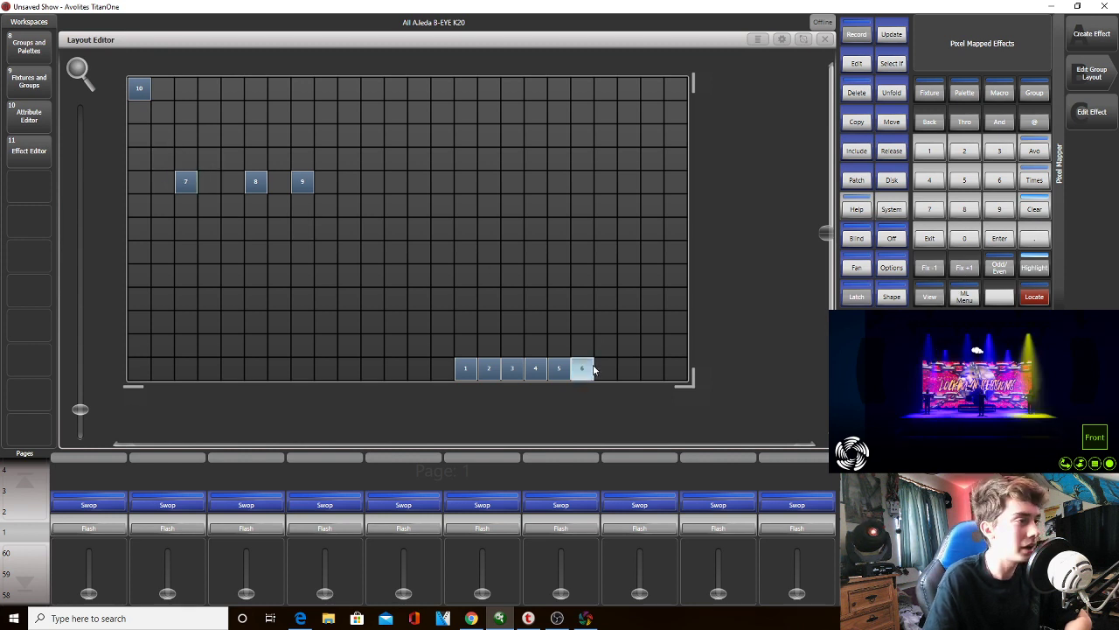
drag(587, 356, 372, 182)
drag(557, 378, 348, 88)
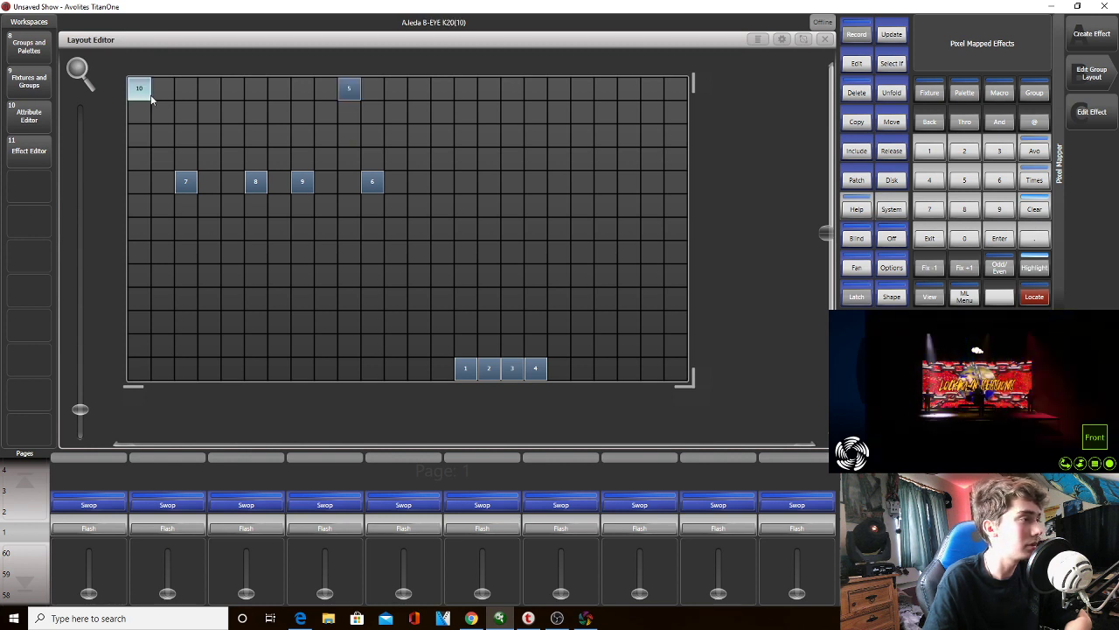
Position fixtures 10 and 1 in row 1, columns 4 and 12, and fixtures 4 and 5 in row 3, columns 4 and 10
drag(150, 94, 210, 91)
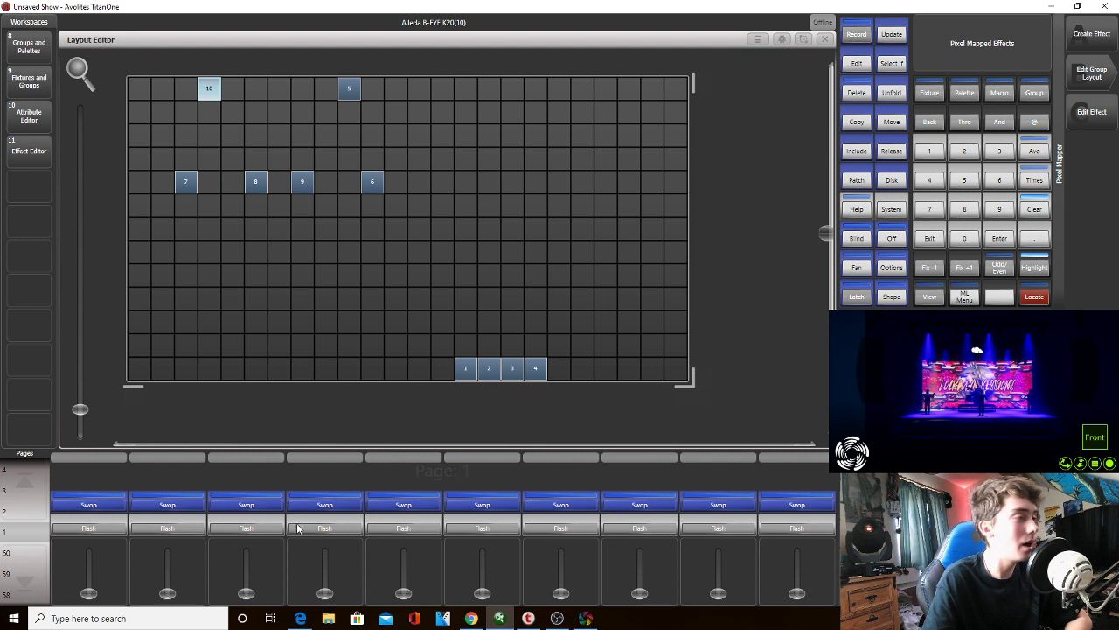
click(466, 368)
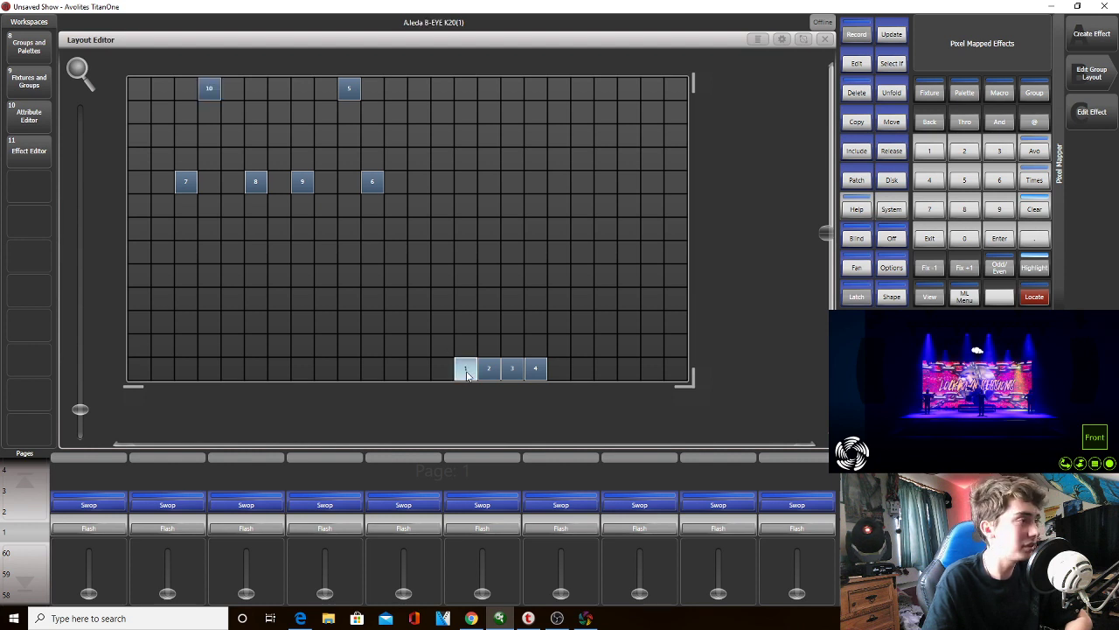
drag(466, 371, 349, 136)
click(349, 92)
click(202, 92)
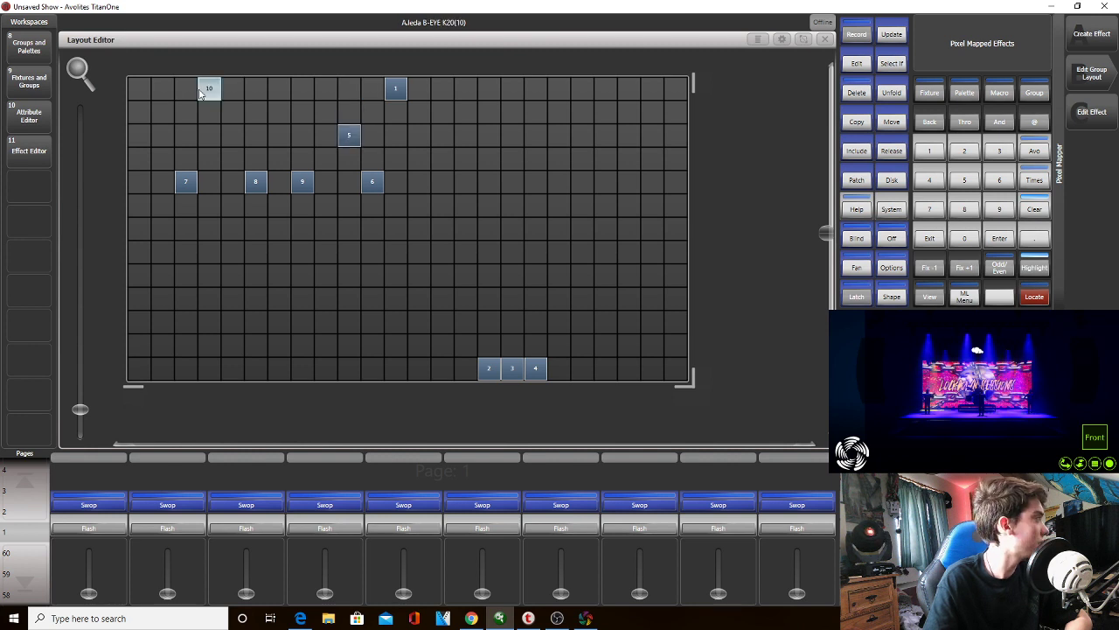
ctrl+click(400, 100)
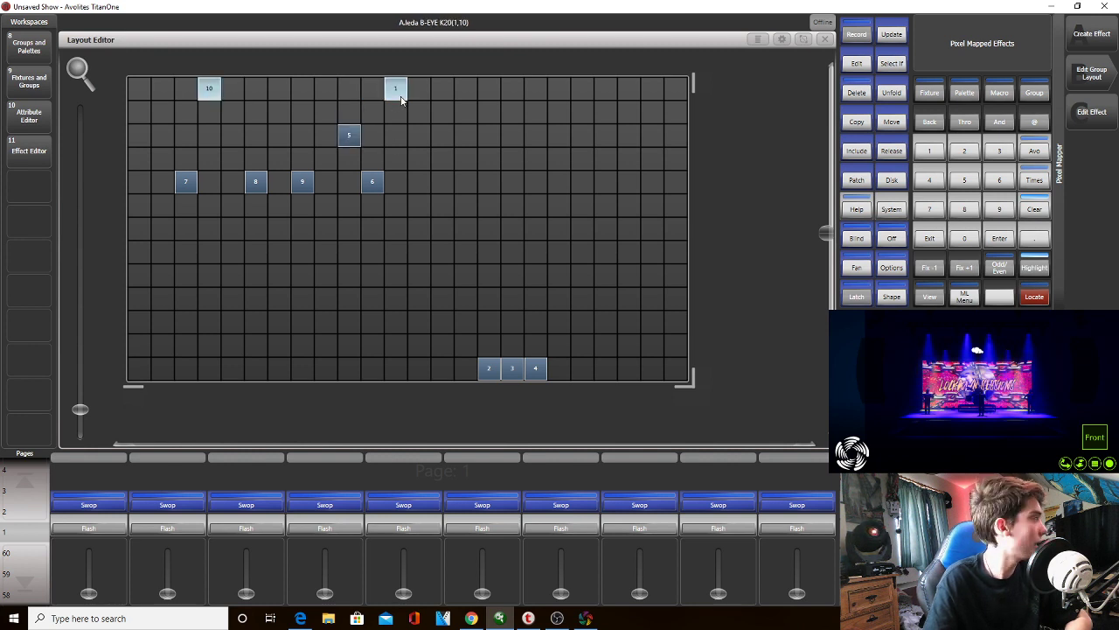
click(537, 368)
drag(542, 368, 230, 142)
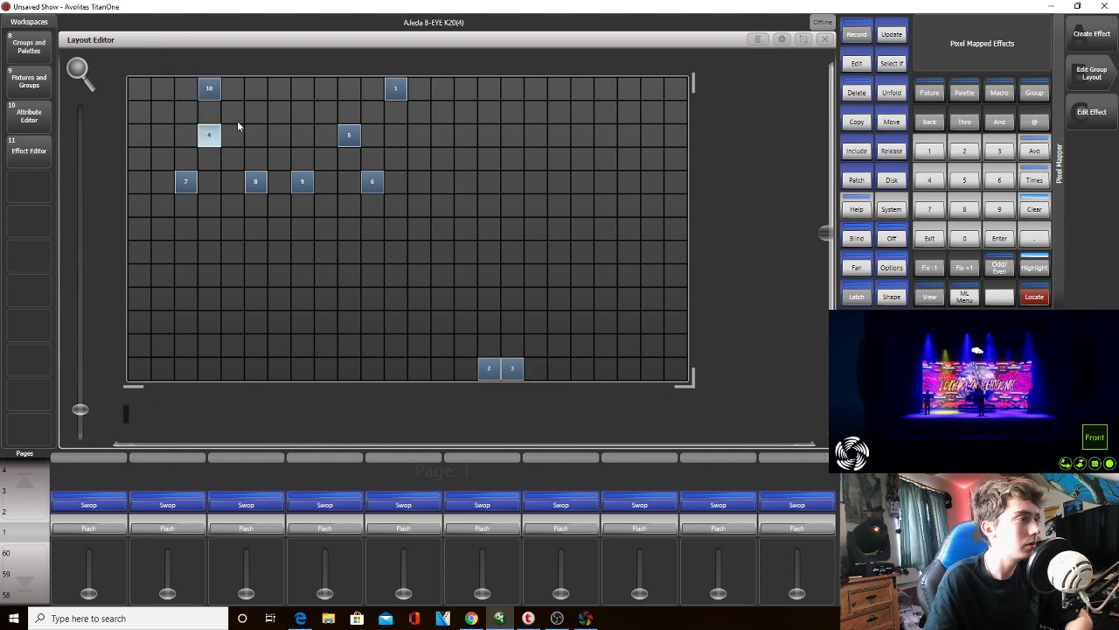
Arrange fixtures 10, 3, 2 and 1 in row 1 at columns 3, 6, 8 and 11, aligned with the row of 7, 8, 9 and 6
drag(218, 95, 174, 97)
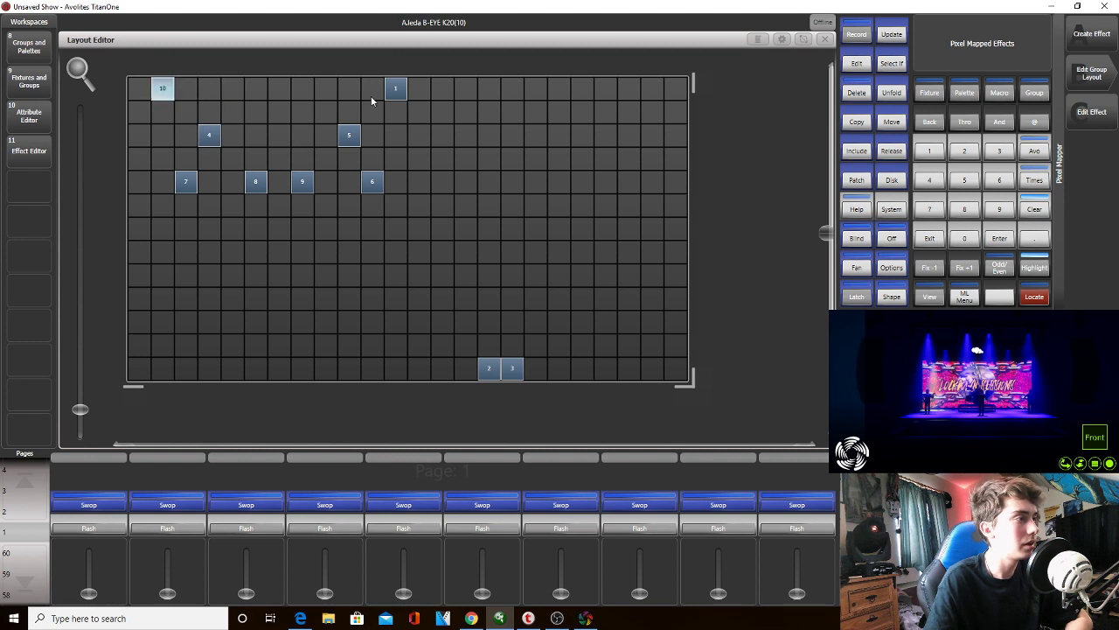
drag(490, 368, 316, 92)
drag(514, 369, 254, 91)
drag(404, 99, 372, 98)
mouse_move(169, 96)
mouse_down()
mouse_move(207, 97)
mouse_move(186, 90)
mouse_up()
Select all ten fixtures and shift the whole arrangement two columns left to the grid's edge
click(547, 314)
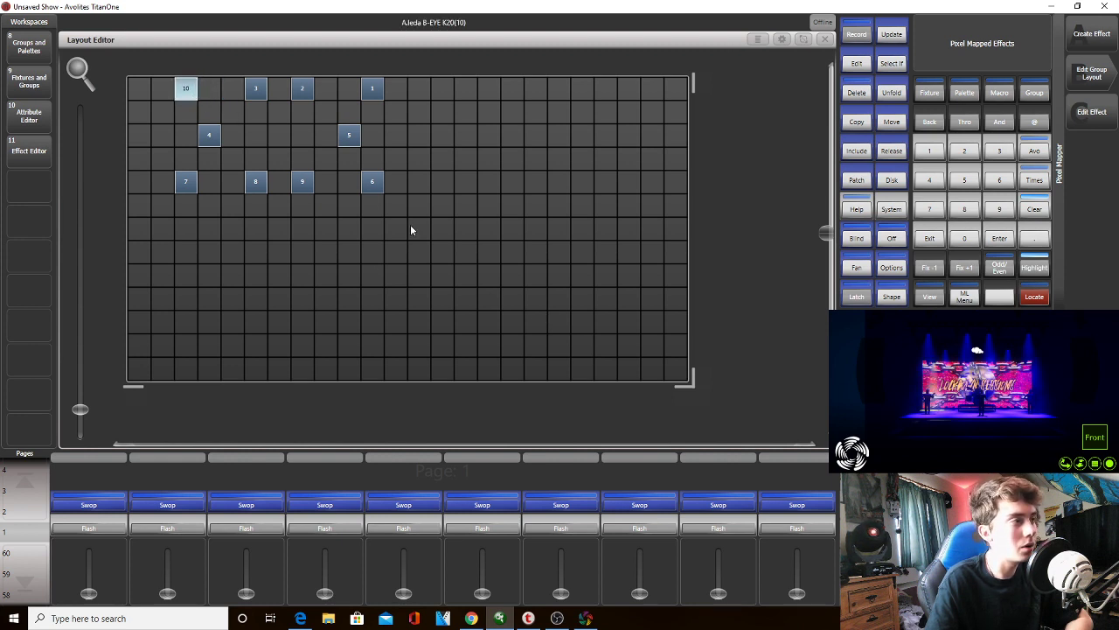
click(423, 229)
drag(430, 238, 129, 92)
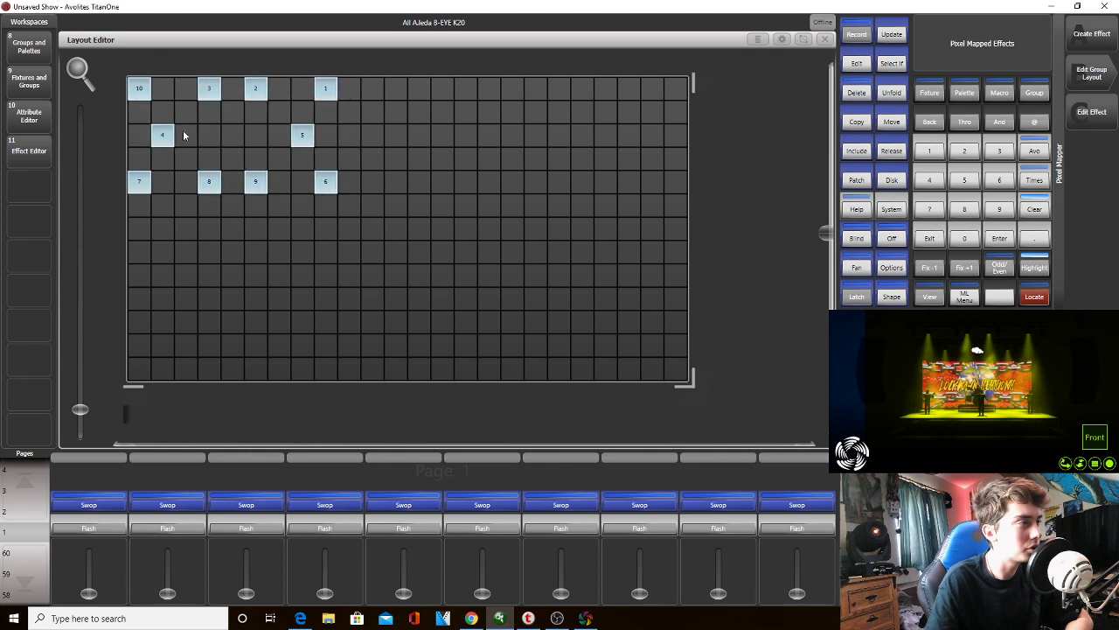
Shrink the layout grid to 9 columns by 5 rows and move fixtures 5 and 4 one column inward each
click(656, 402)
drag(670, 383, 328, 204)
drag(301, 133, 279, 134)
drag(167, 138, 187, 137)
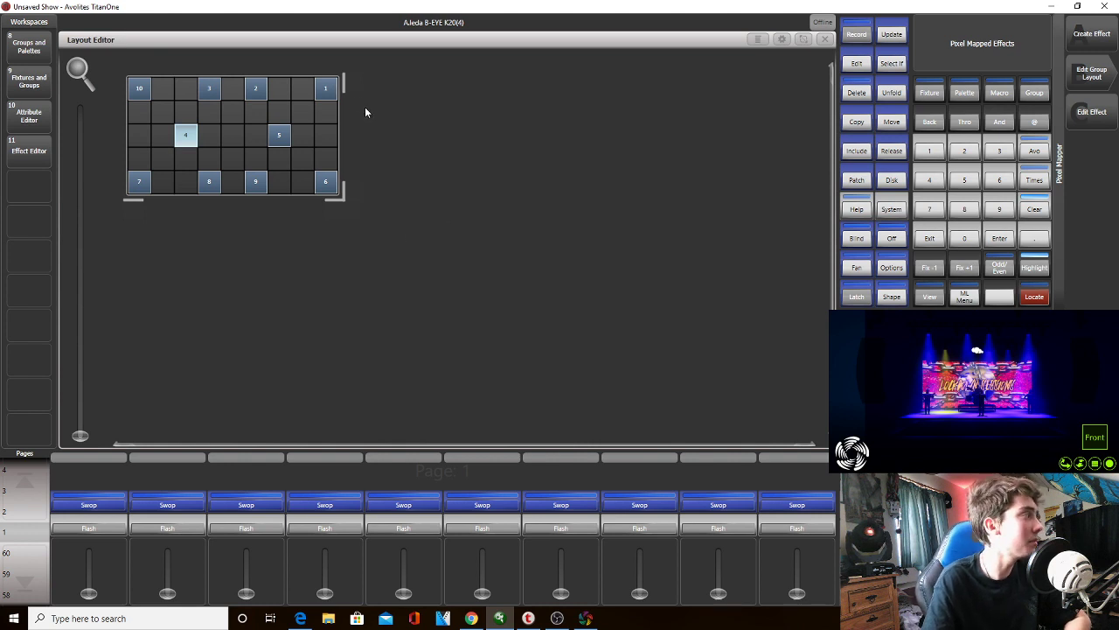
Return to the Groups and Palettes workspace, leave the Pixel Mapper and clear the programmer
click(40, 54)
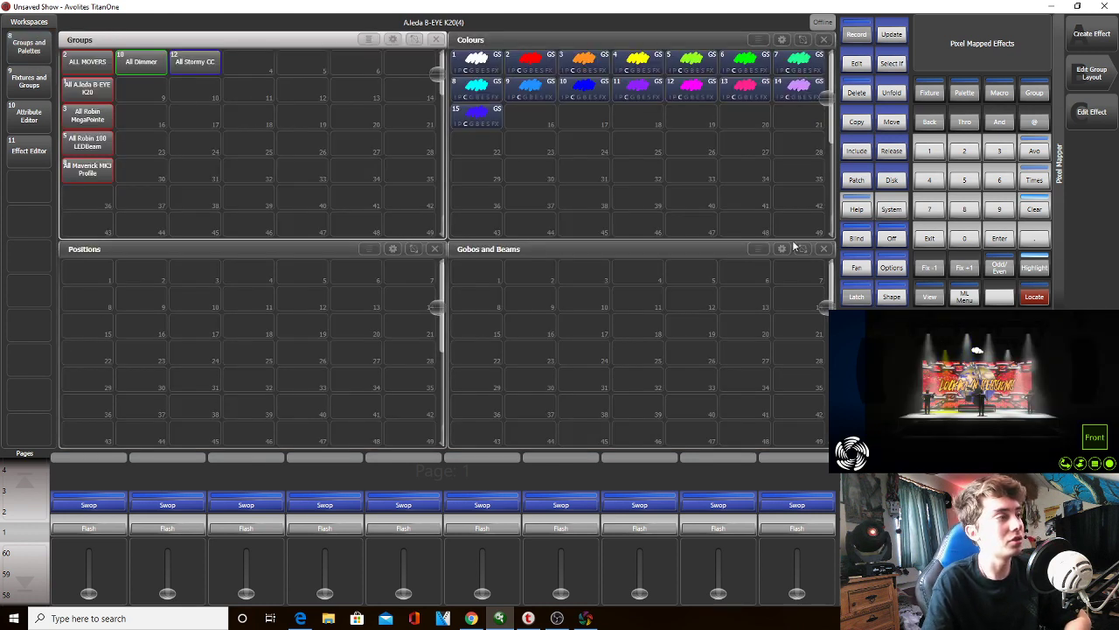
click(928, 243)
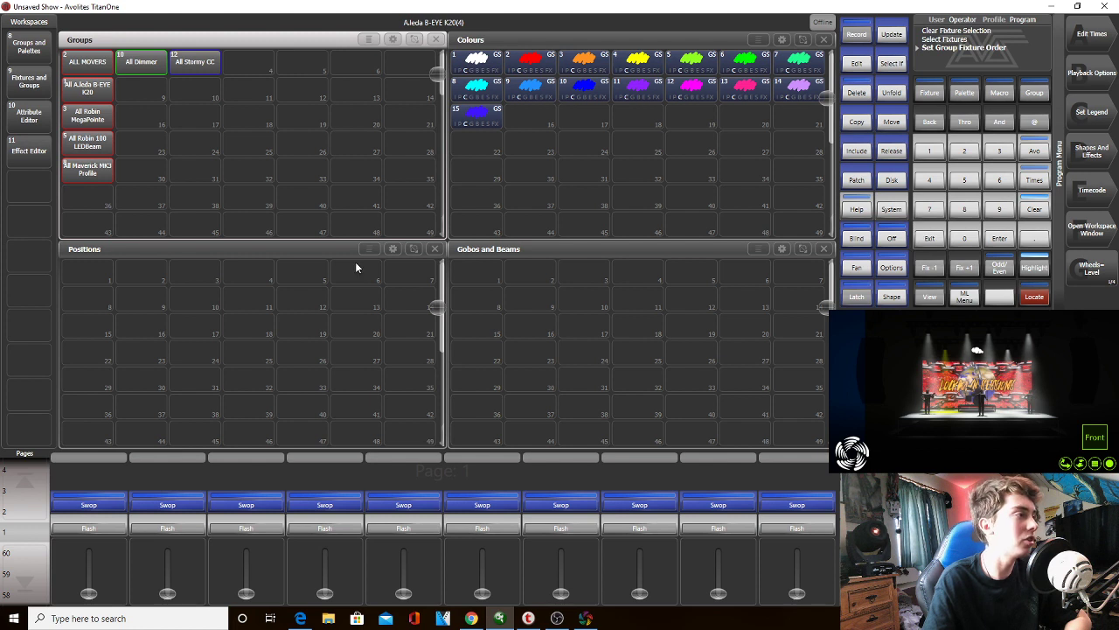
click(1026, 203)
click(1027, 203)
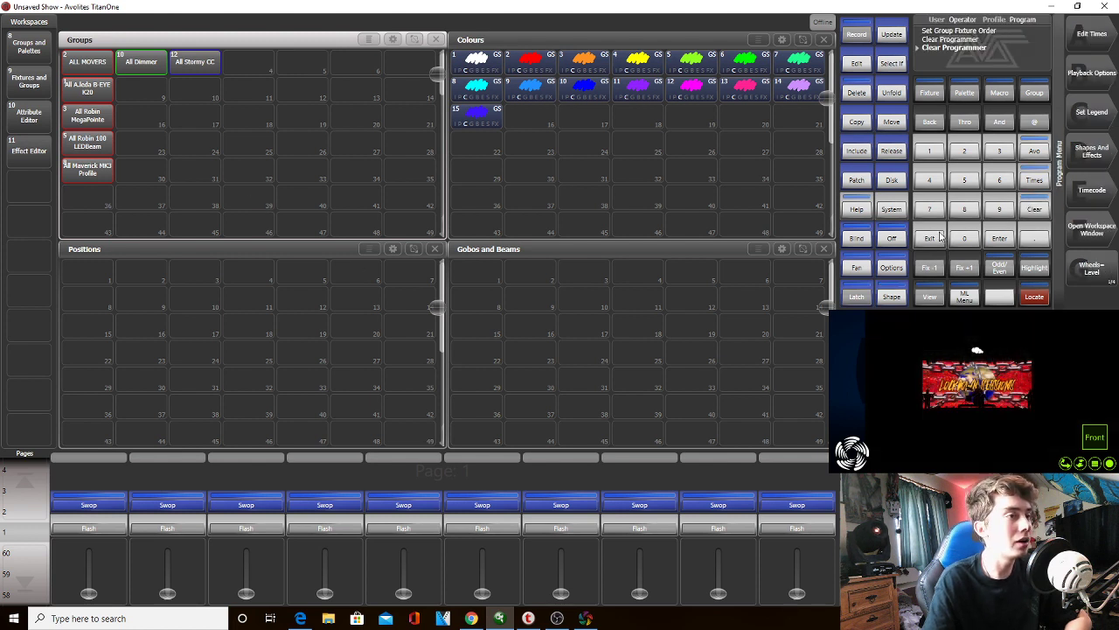
click(931, 236)
Locate the All A.leda B-EYE K20 group, step through its fixtures to check them on stage, and clear the programmer
click(88, 88)
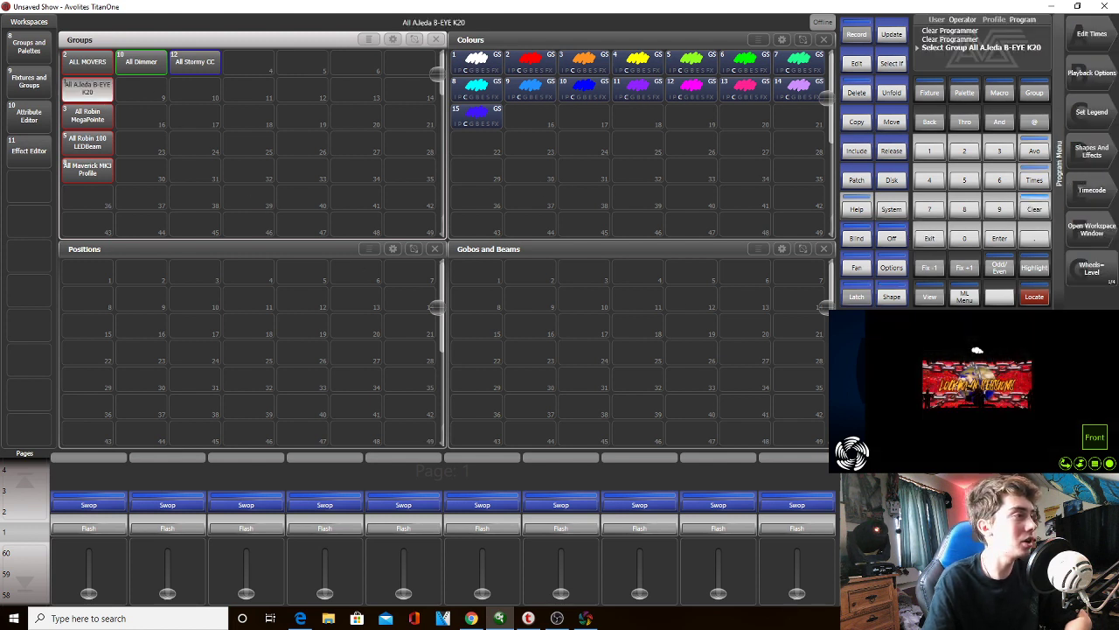
click(1033, 300)
click(965, 269)
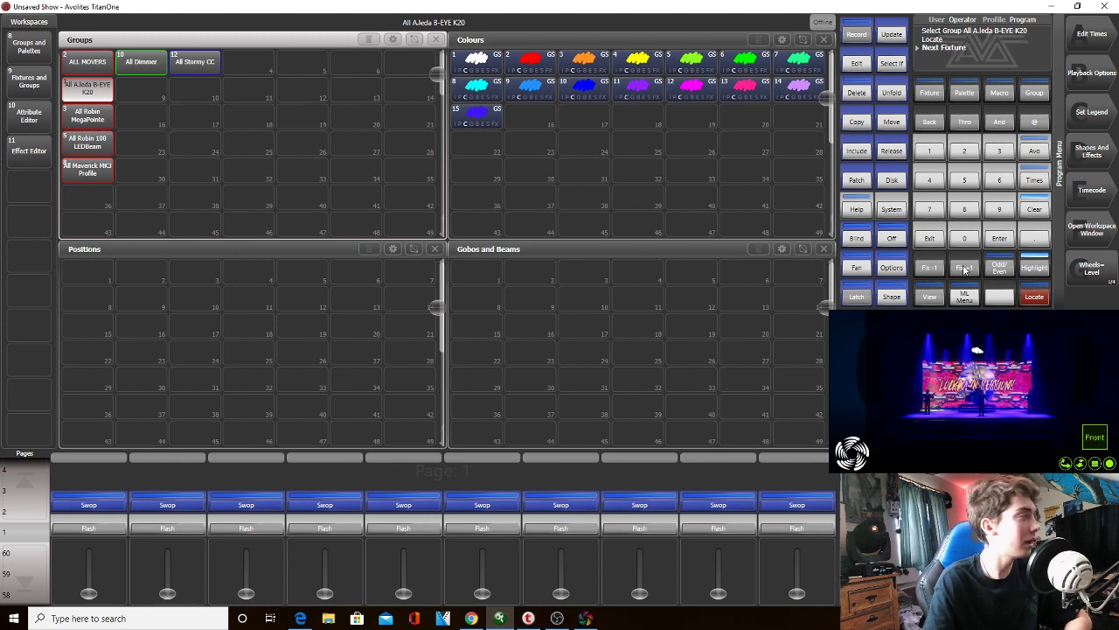
click(965, 268)
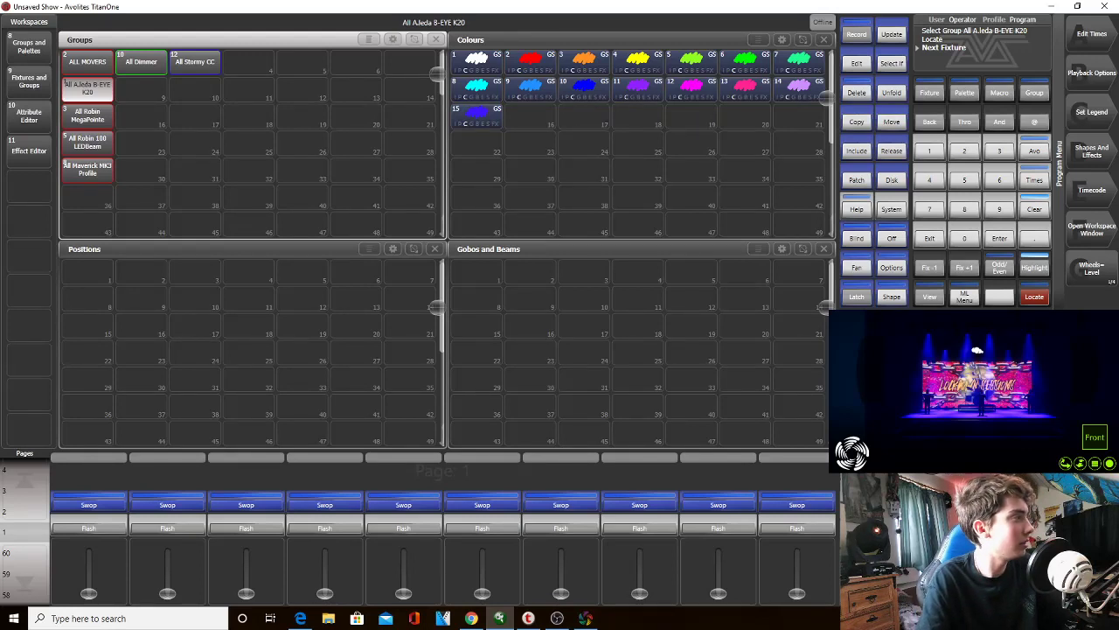
click(1031, 216)
click(938, 217)
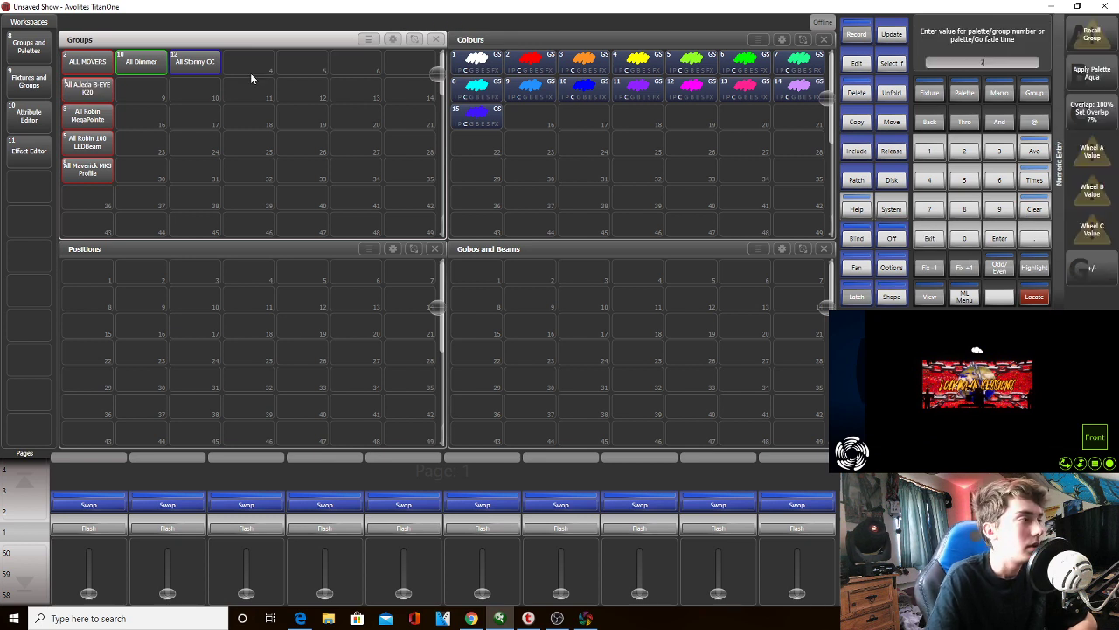
Clear the programmer, locate the All A.leda B-EYE K20 group and lower its dimmer until the beams are out
click(70, 98)
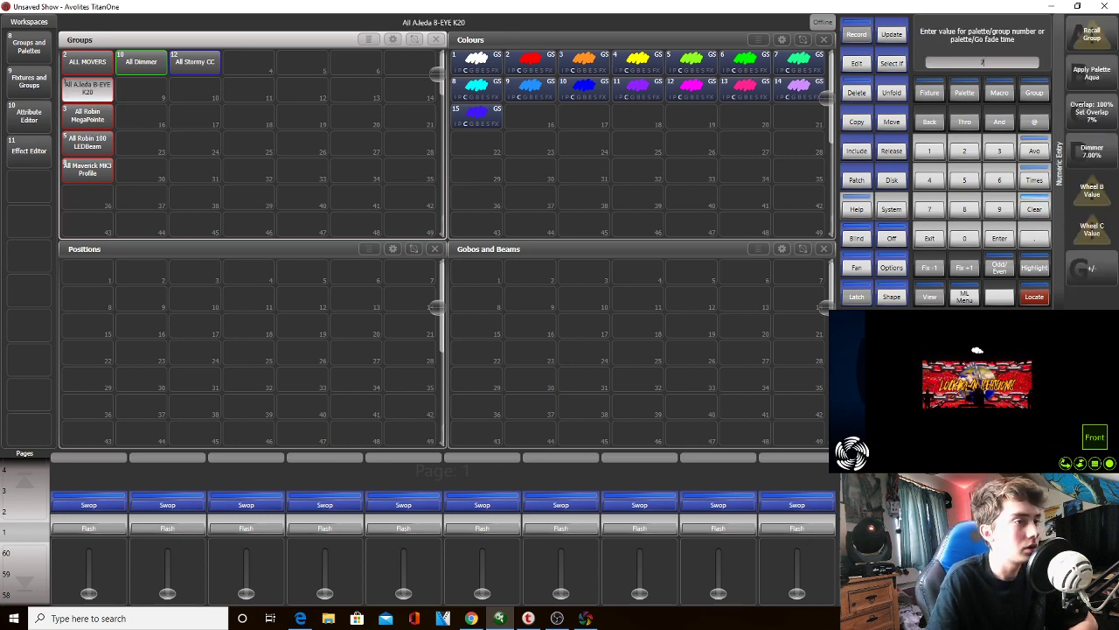
click(1023, 301)
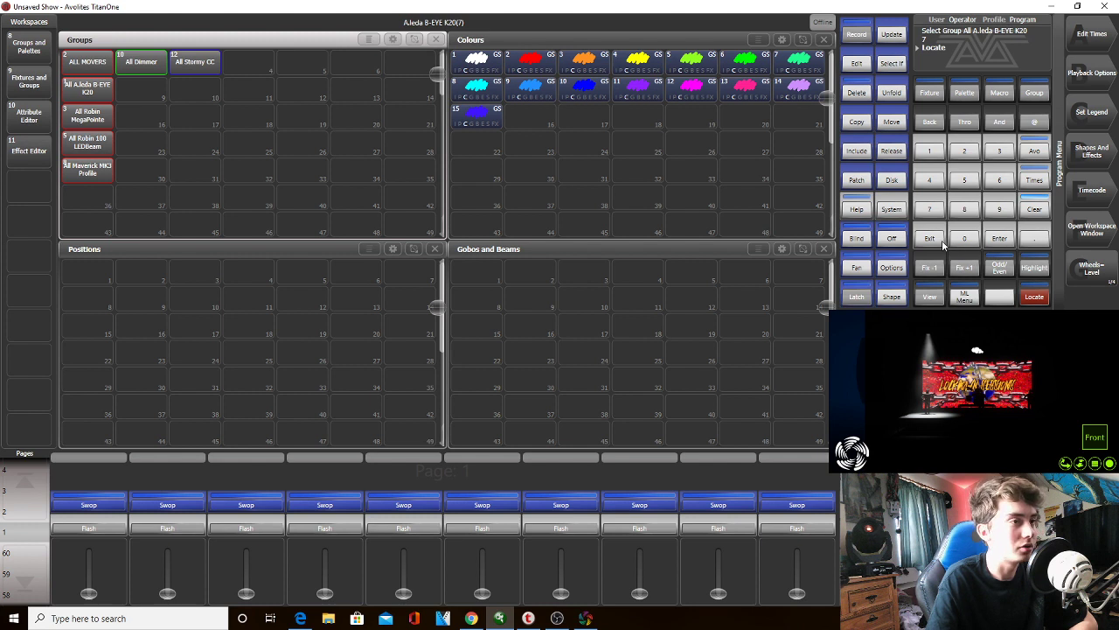
click(1034, 209)
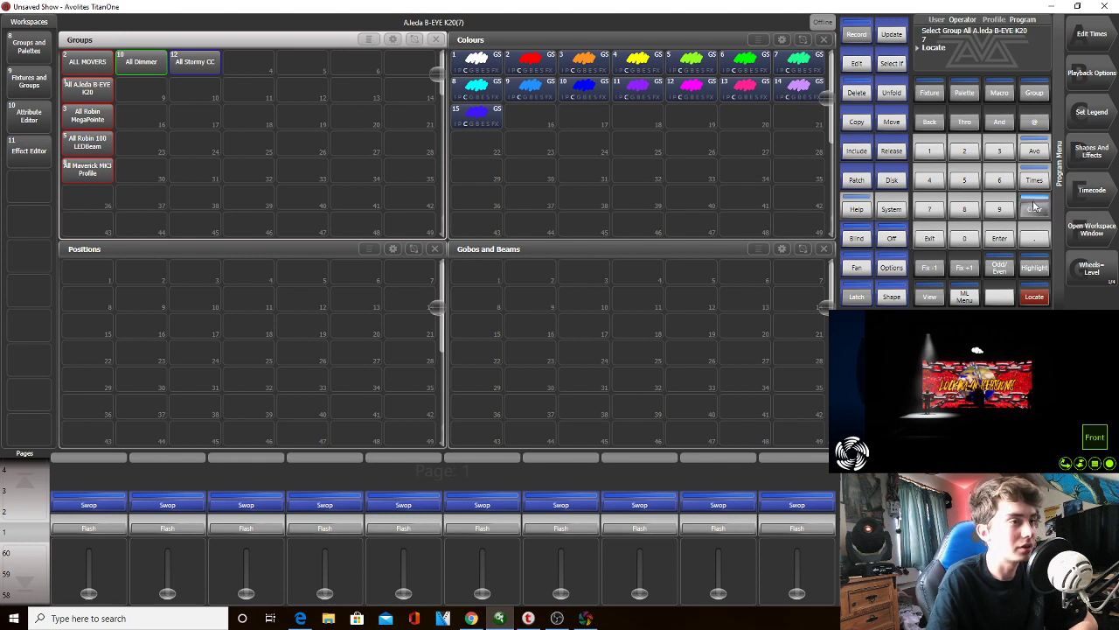
click(96, 91)
click(1025, 299)
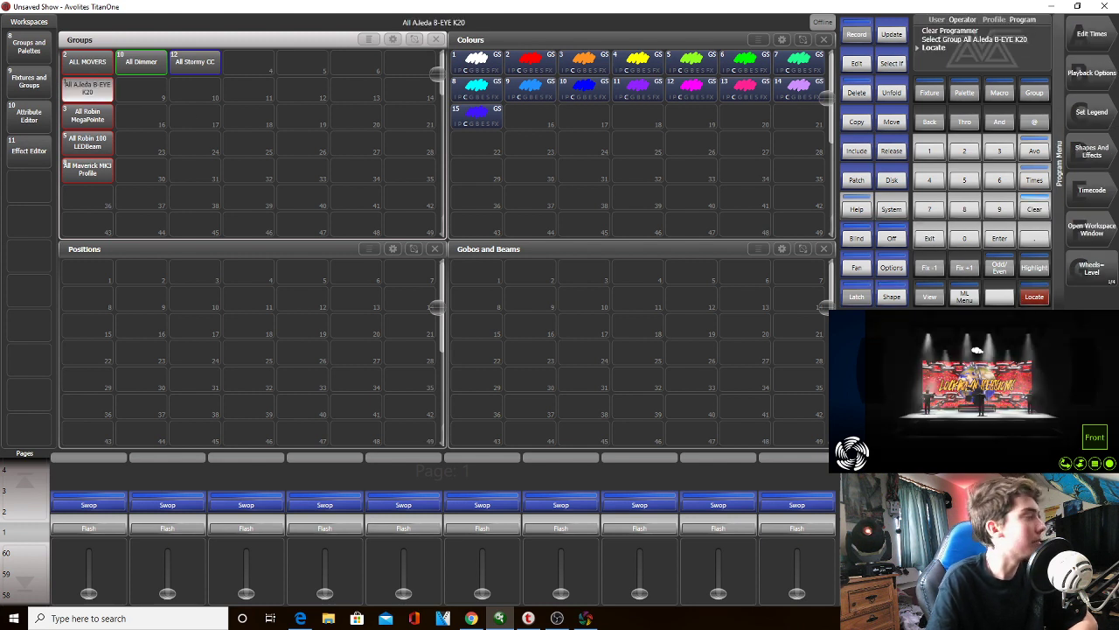
scroll(1092, 268, down, 2)
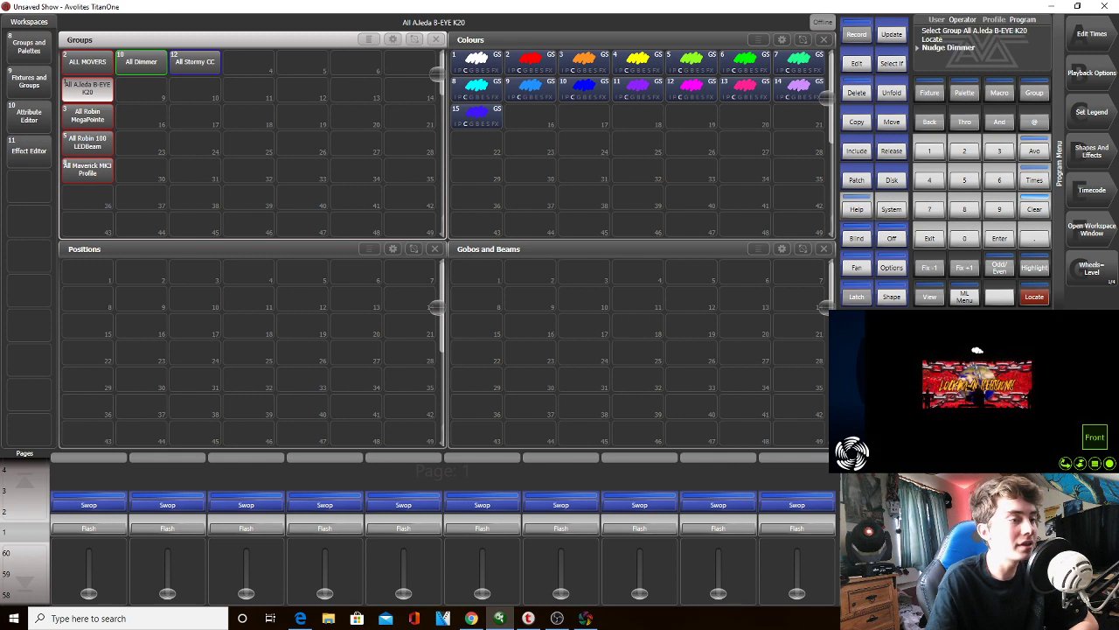
Create a dimmer shape on the All A.leda B-EYE K20 group and set its tempo to 30 BPM
click(1093, 153)
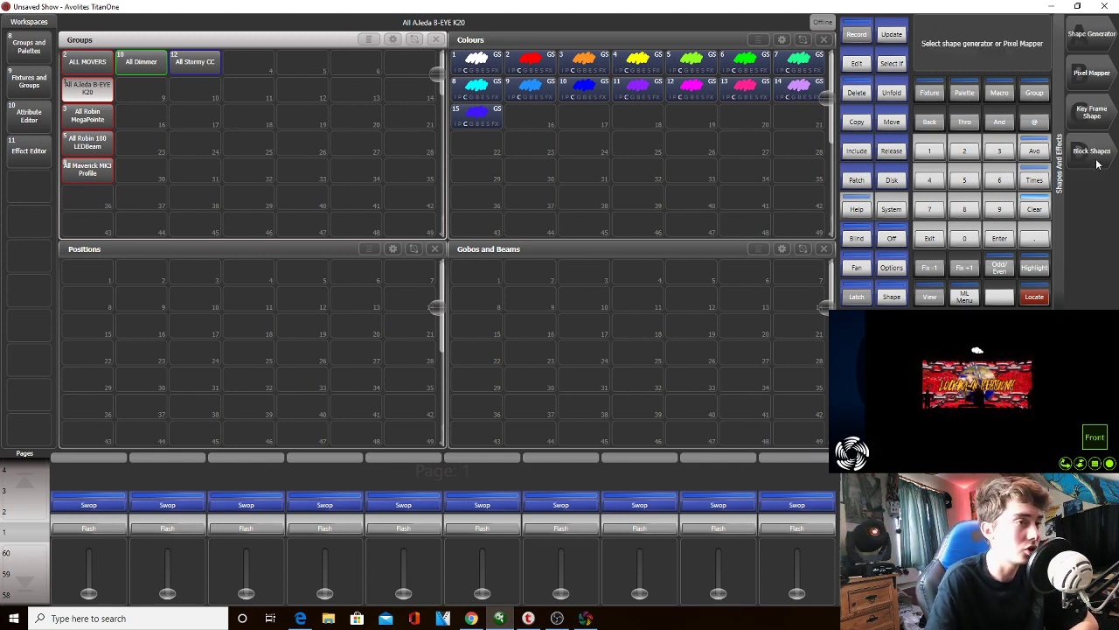
click(1092, 35)
click(1092, 39)
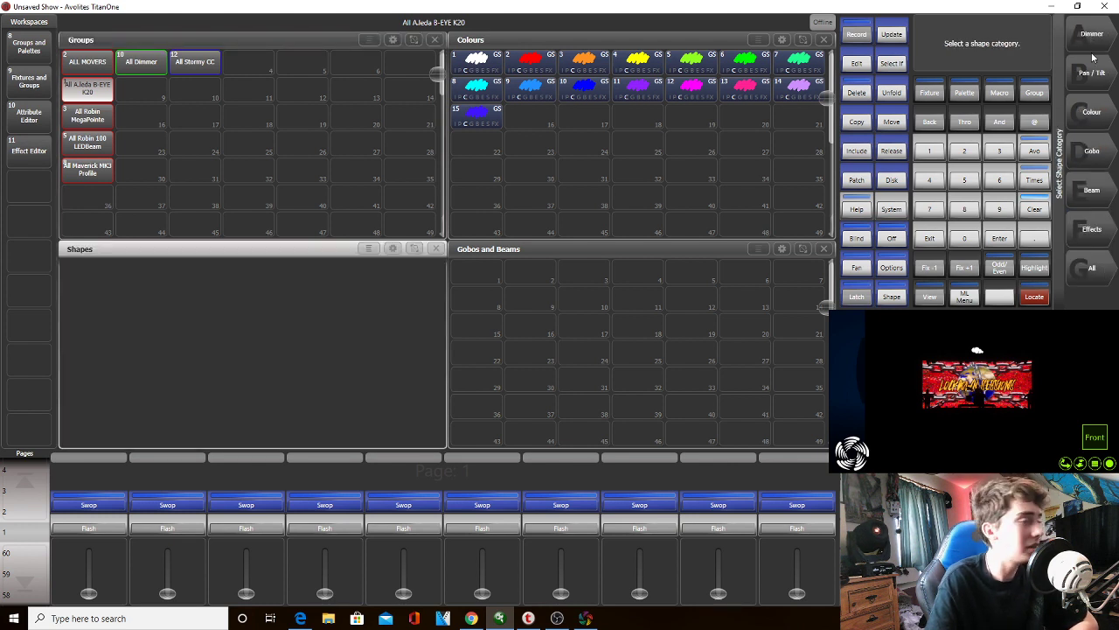
click(1093, 37)
click(1092, 37)
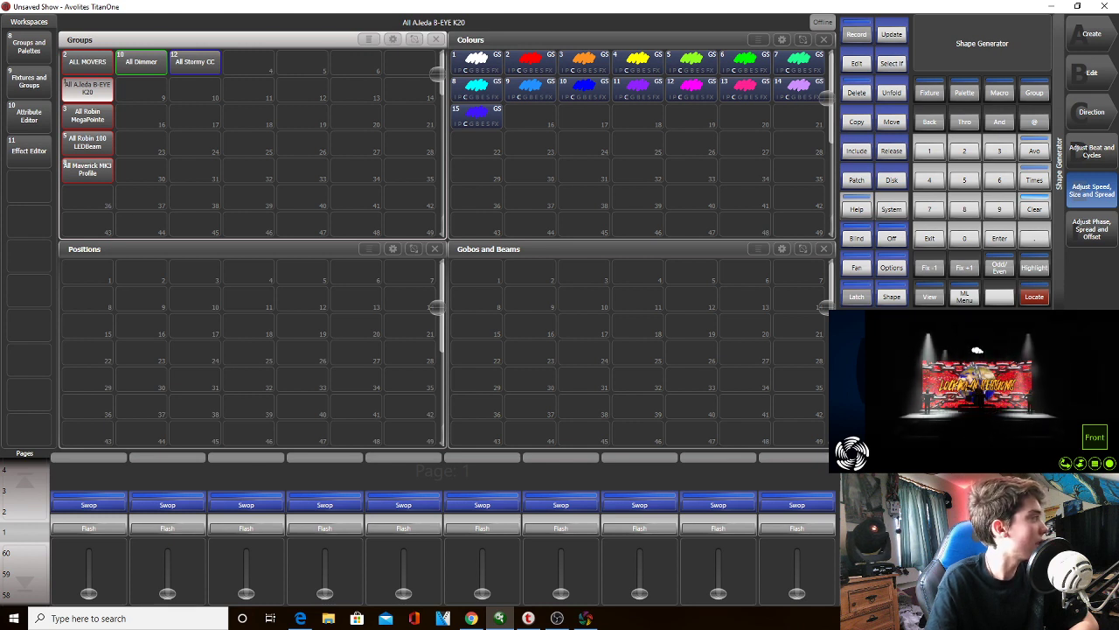
click(1089, 231)
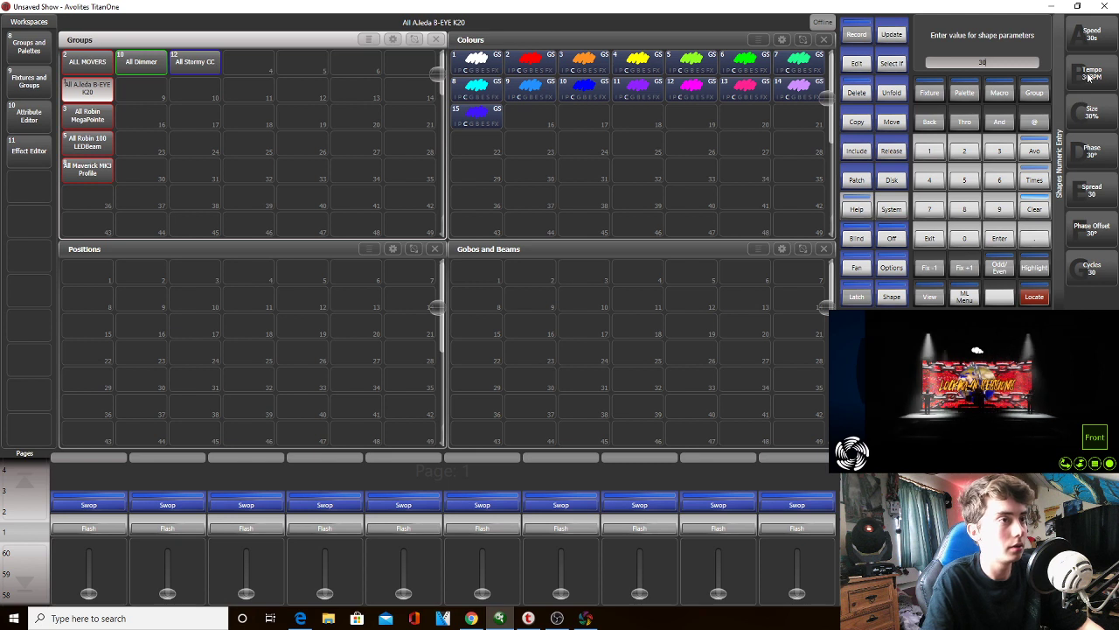
click(1089, 77)
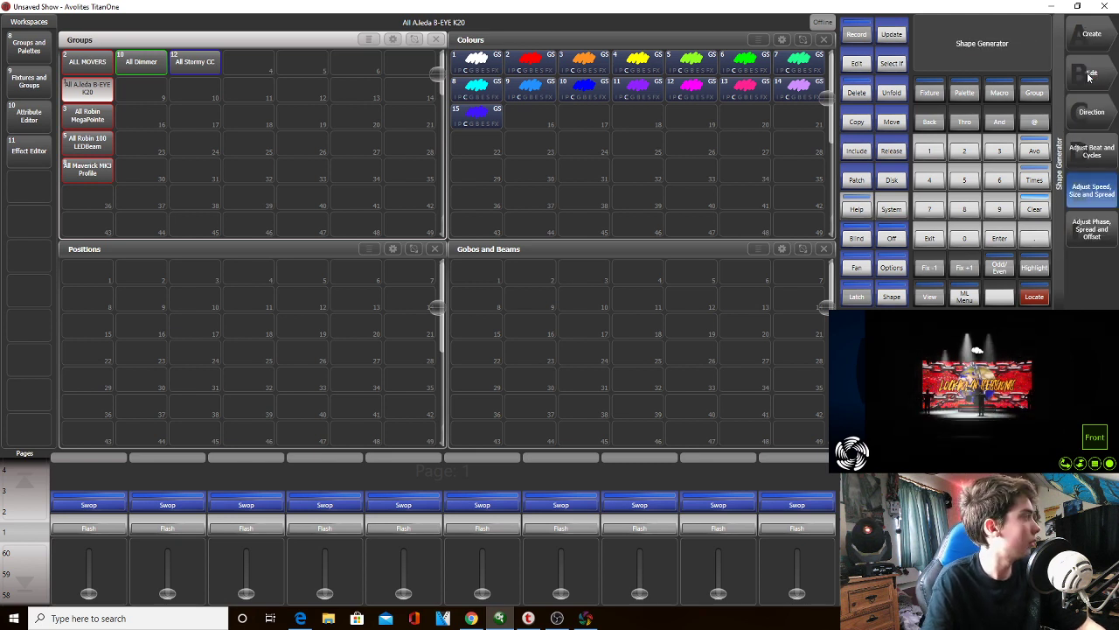
Change the shape's direction to downward to compare its motion on stage, and clear the programmer
click(1090, 114)
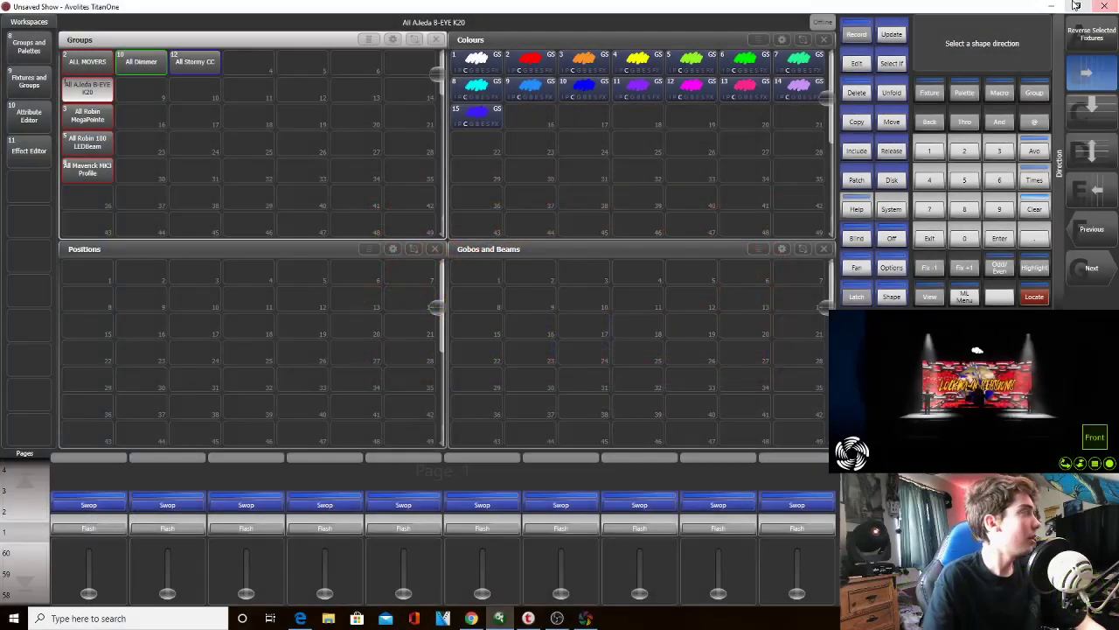
click(1087, 127)
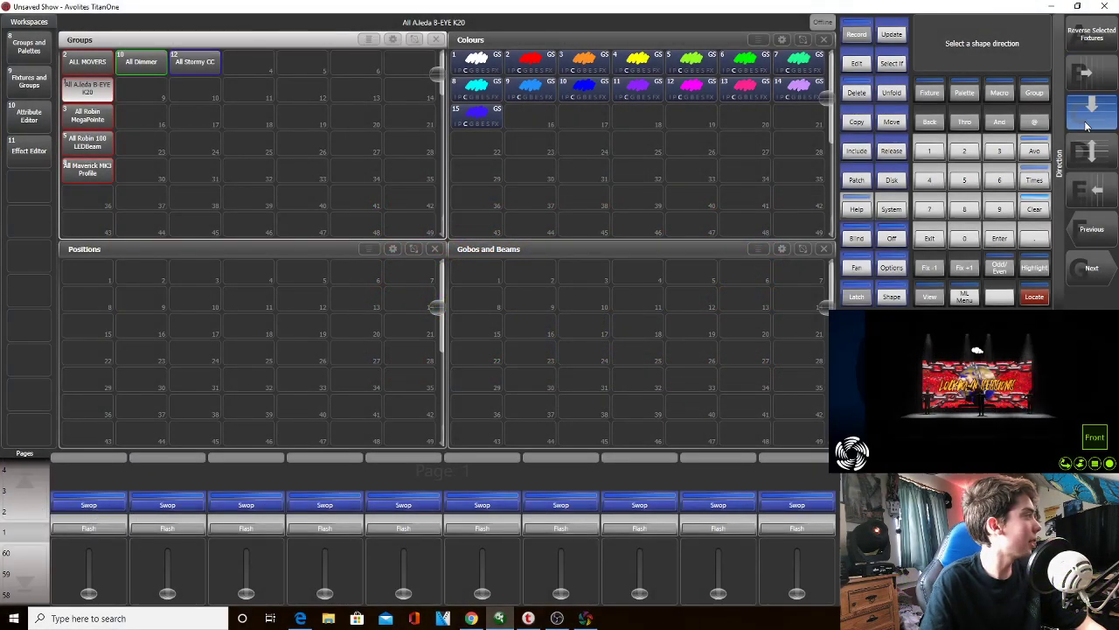
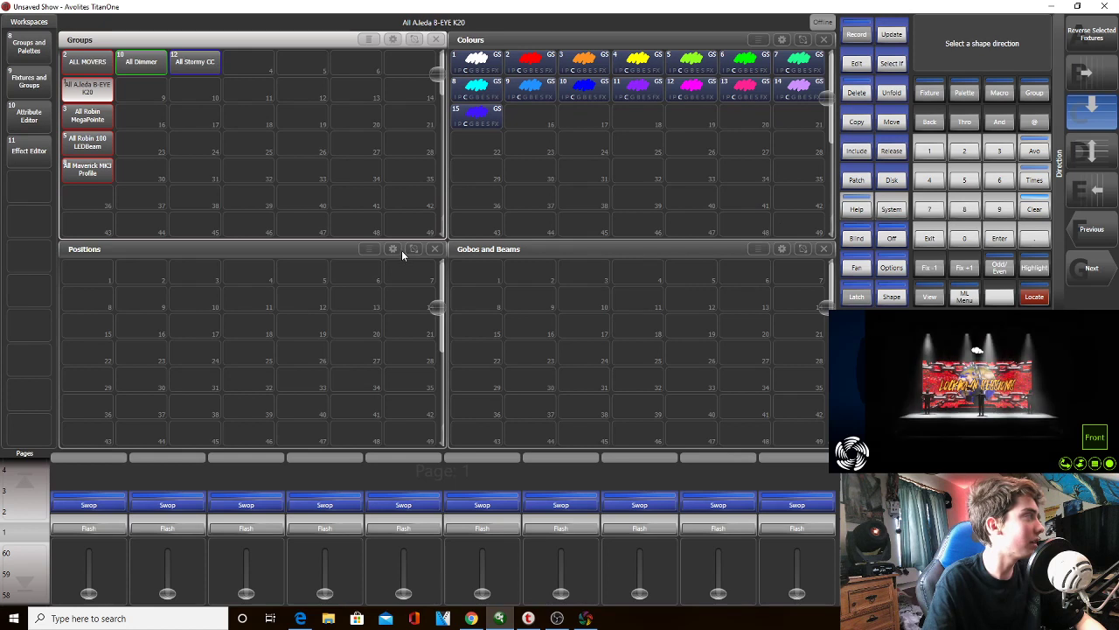
click(1034, 210)
click(1034, 209)
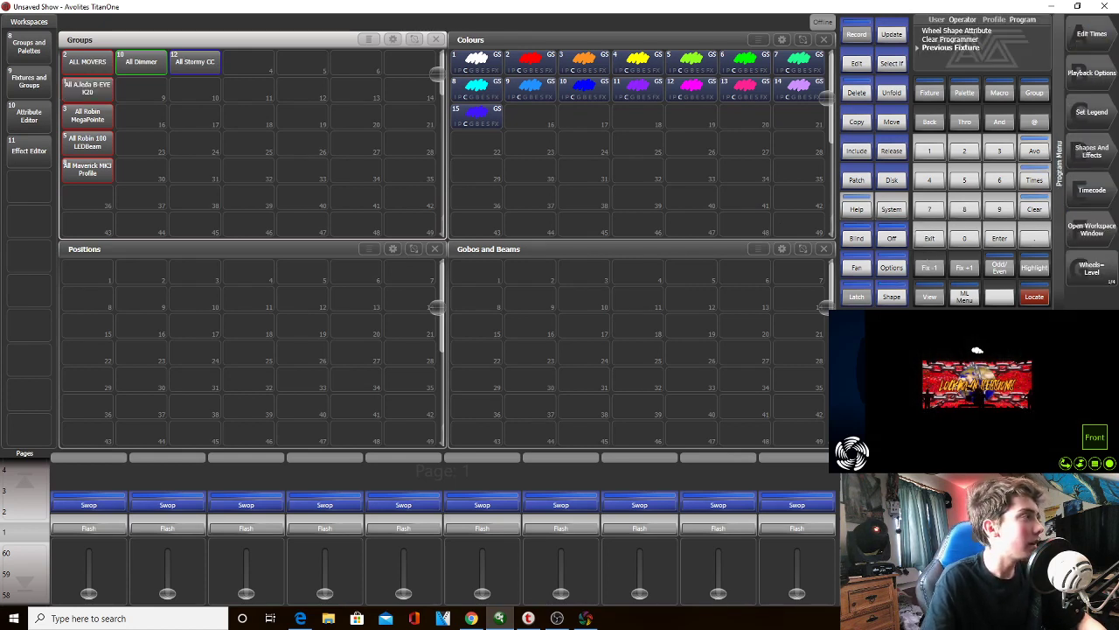
key(alt+Tab)
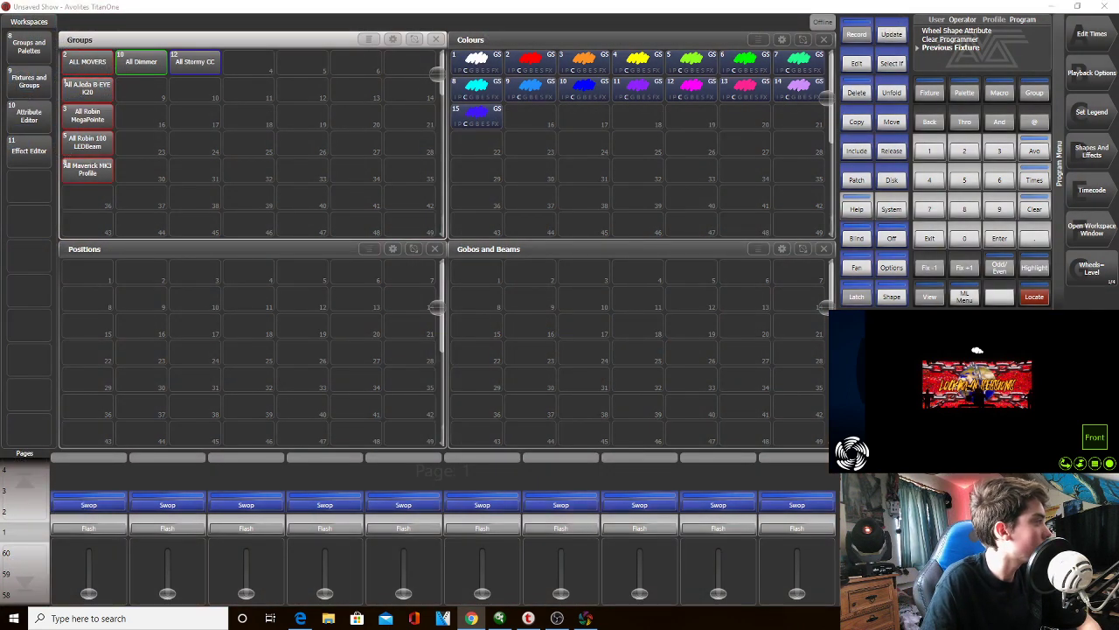
key(alt+Tab)
key(alt+Tab)
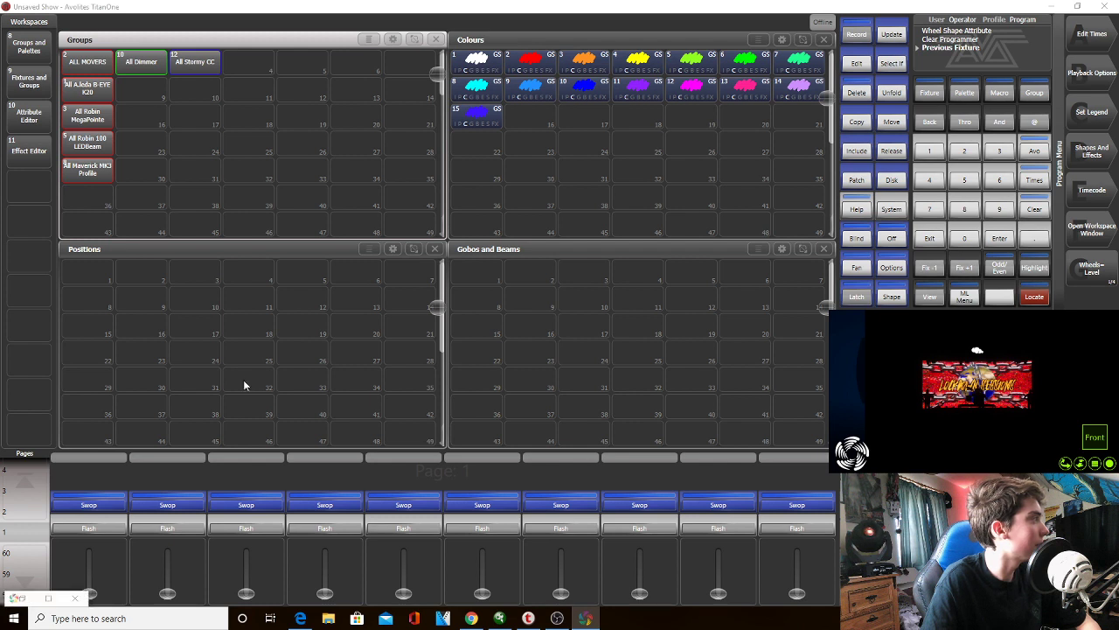
click(935, 230)
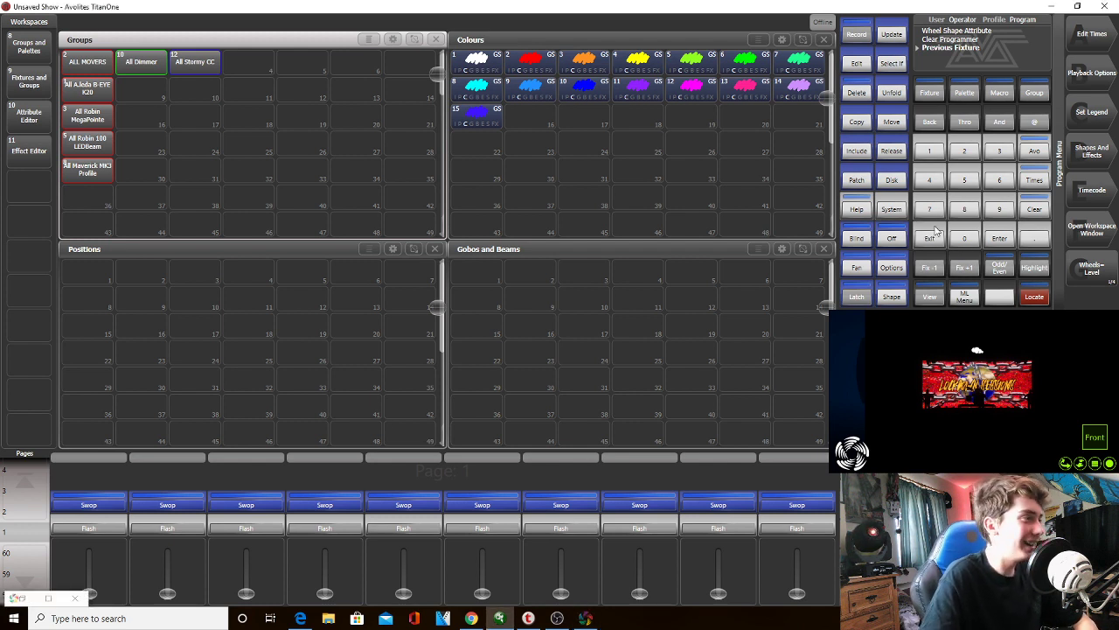
Open the All Robin MegaPointe group's Pixel Mapper layout and enlarge its grid to 16 columns by 10 rows
click(1035, 210)
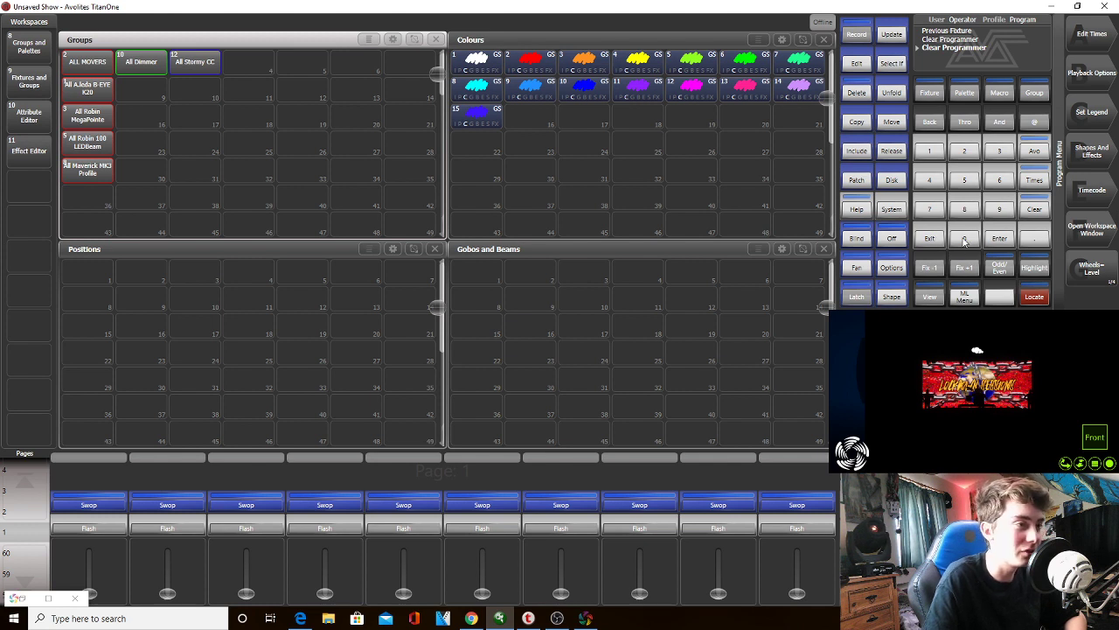
click(1089, 150)
click(1094, 74)
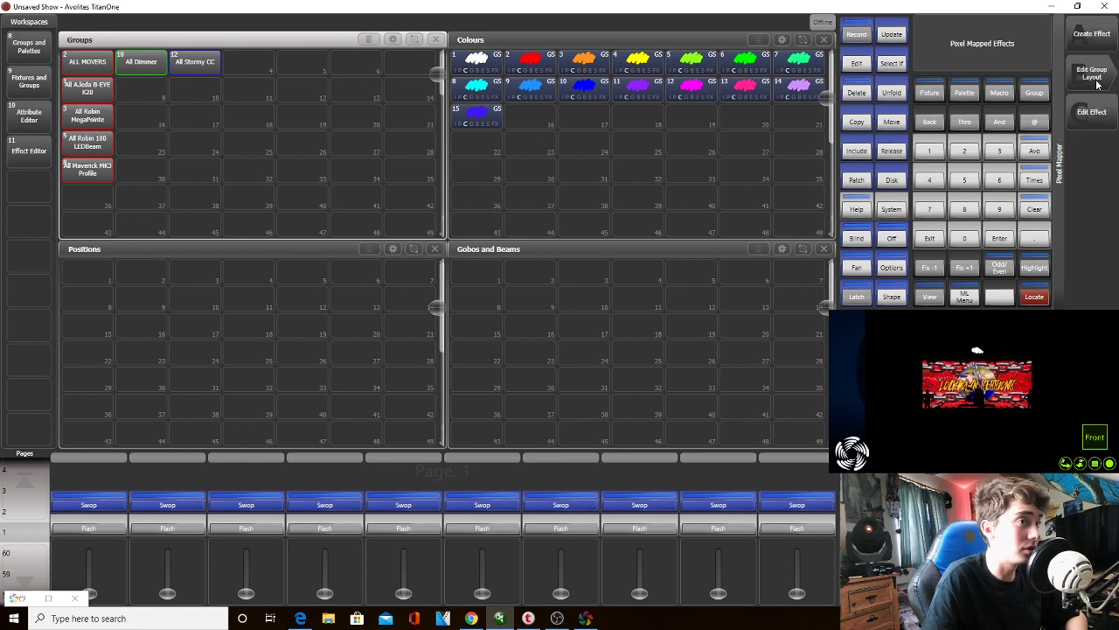
click(1093, 76)
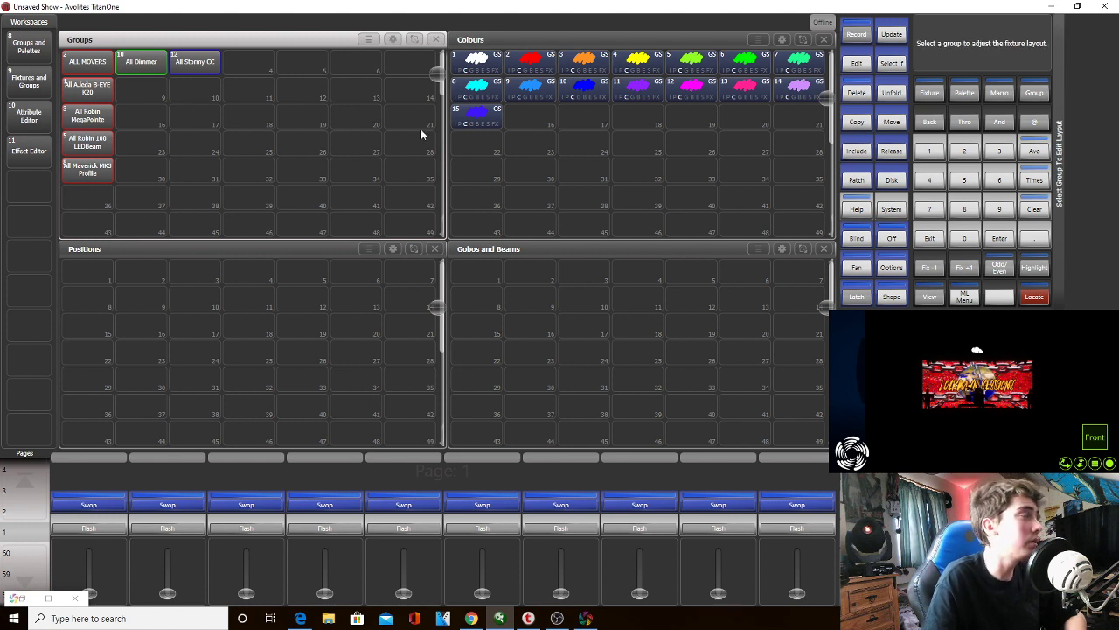
click(87, 116)
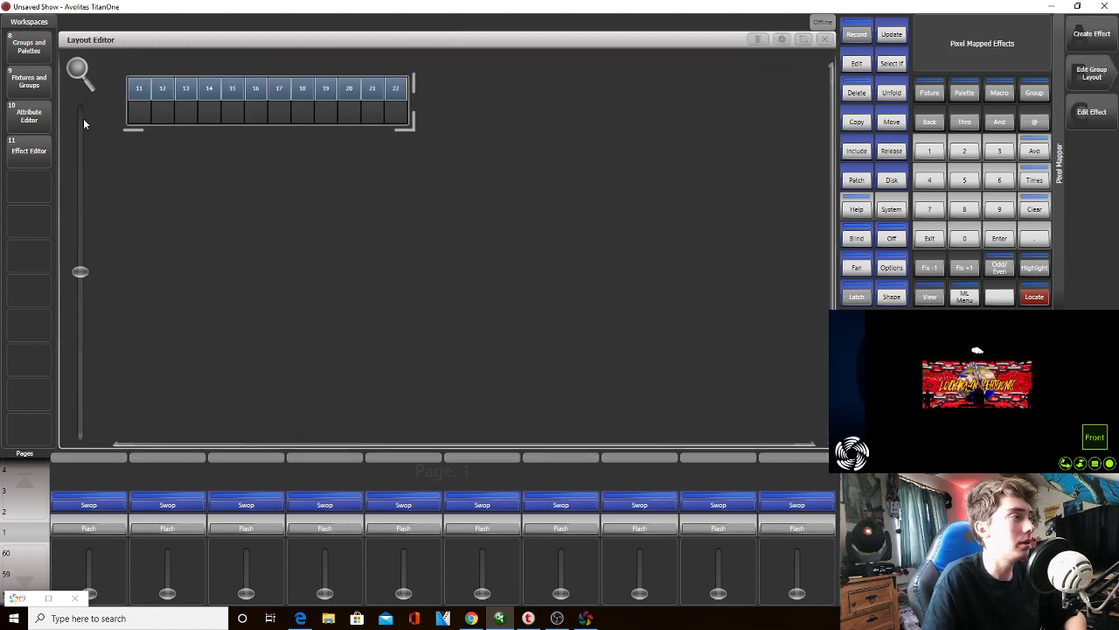
drag(413, 137, 513, 318)
Select and locate all twelve MegaPointe fixtures, and move their row to the last five-to-sixteen columns of the grid's bottom row
drag(432, 152, 120, 77)
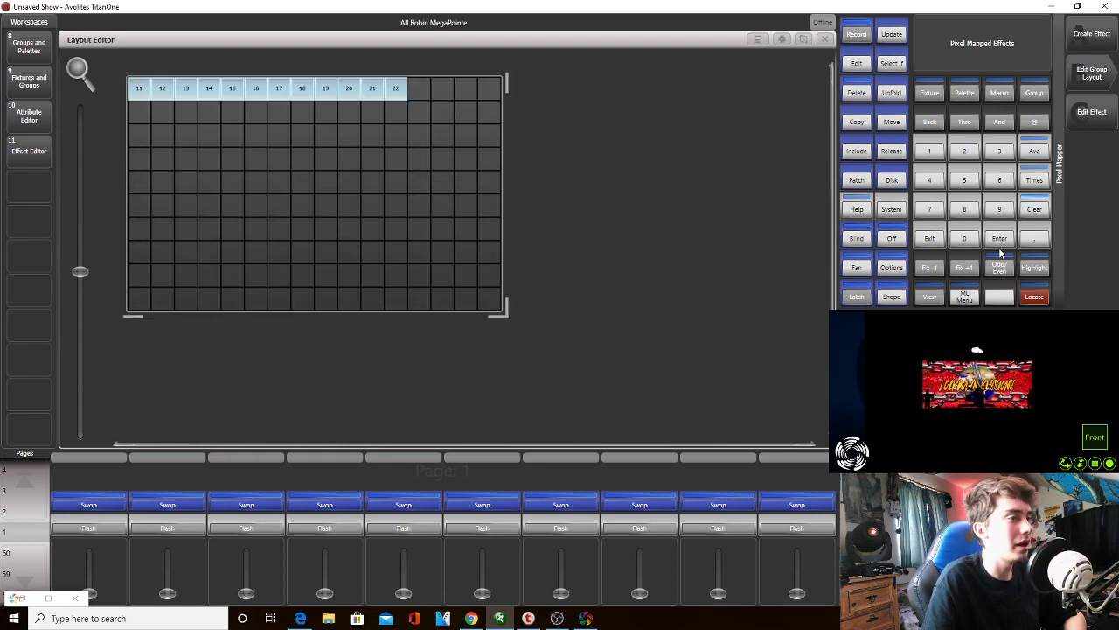
click(1034, 298)
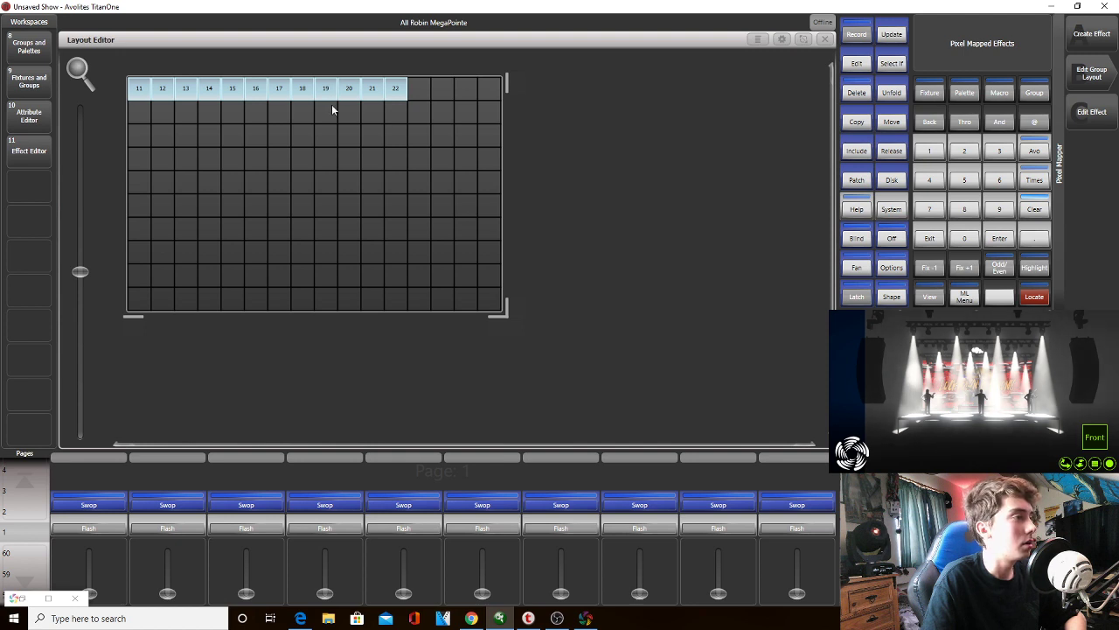
drag(376, 166, 237, 285)
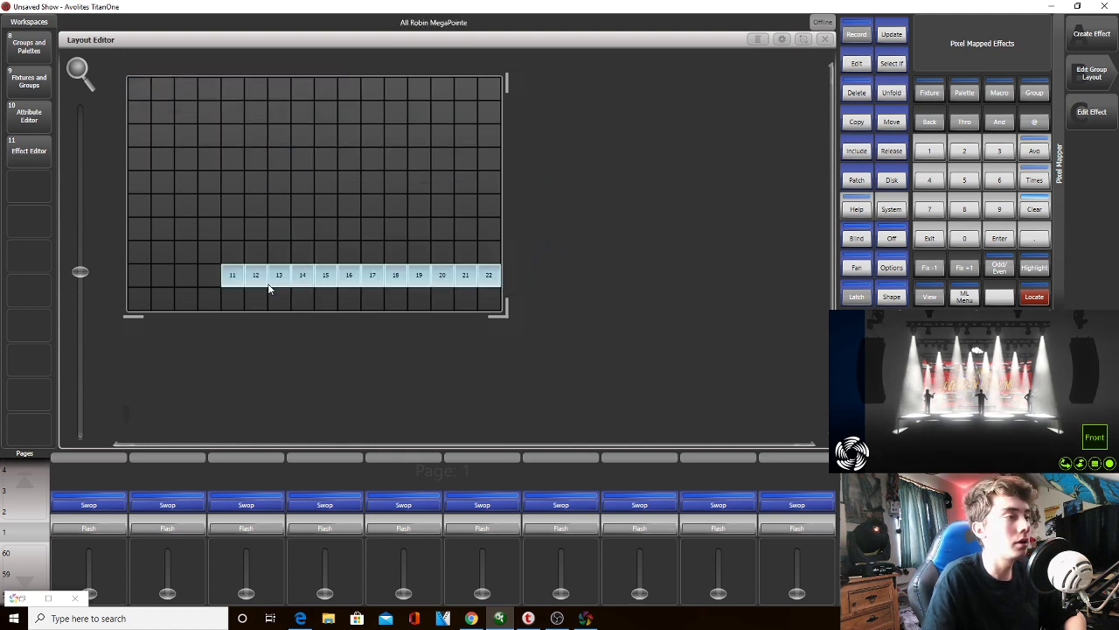
drag(502, 288, 503, 310)
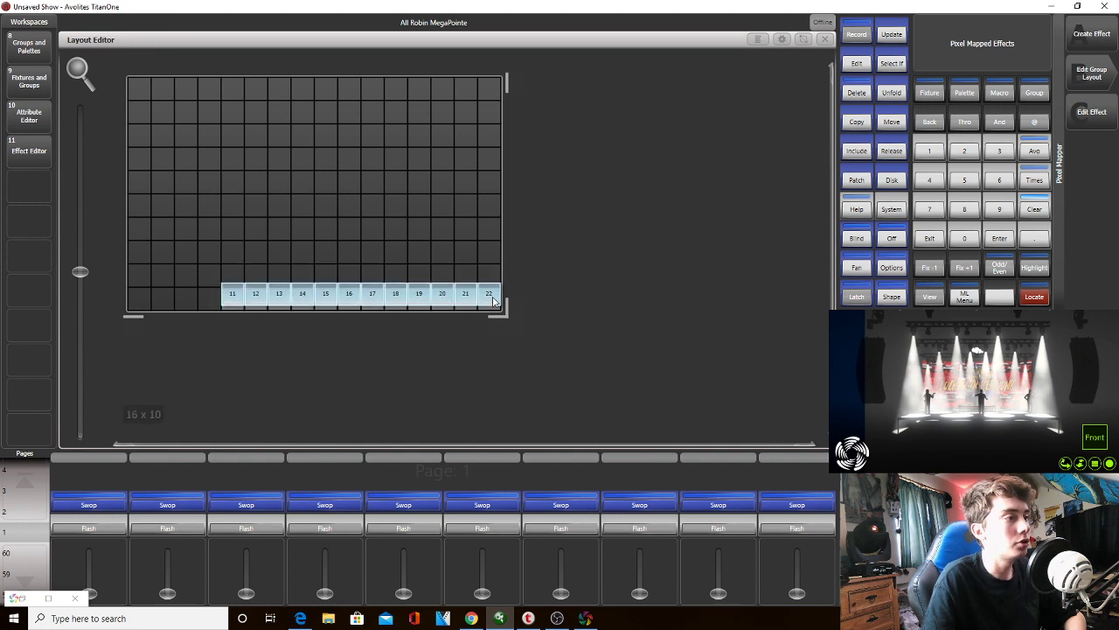
Highlight the MegaPointe fixtures and step through them one by one to identify their positions on stage
click(1043, 276)
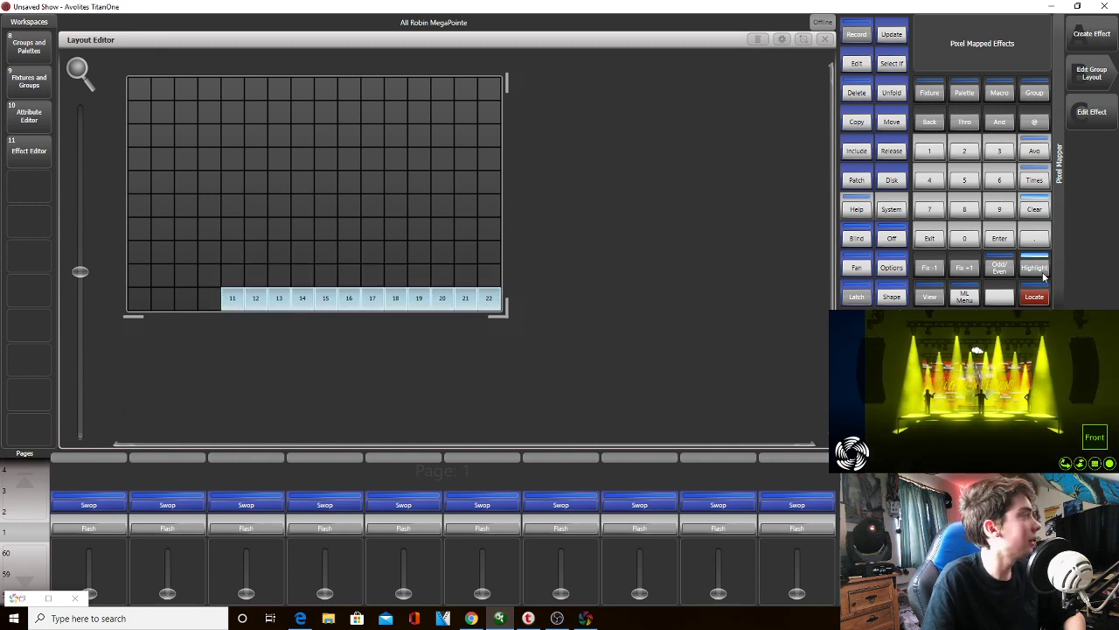
click(967, 276)
click(967, 276)
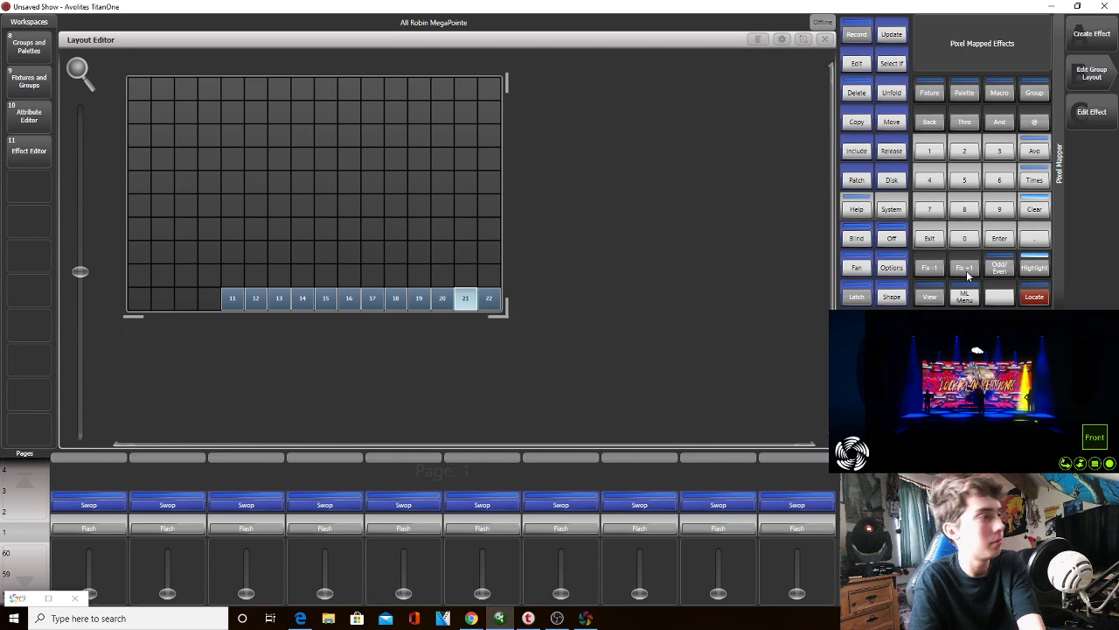
click(967, 276)
click(968, 276)
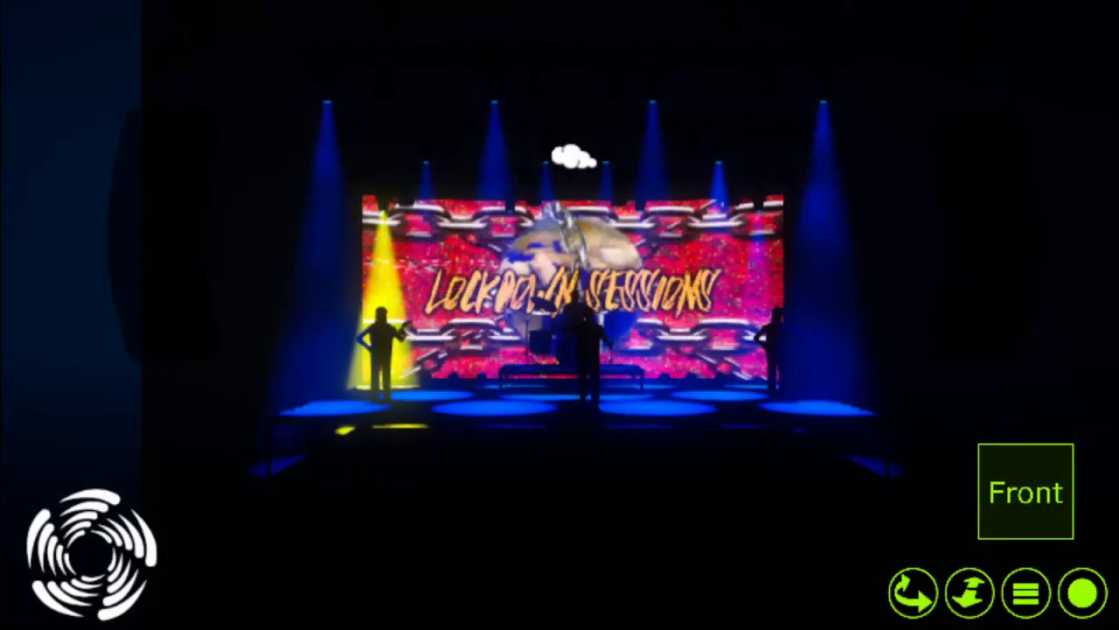
click(968, 276)
click(967, 277)
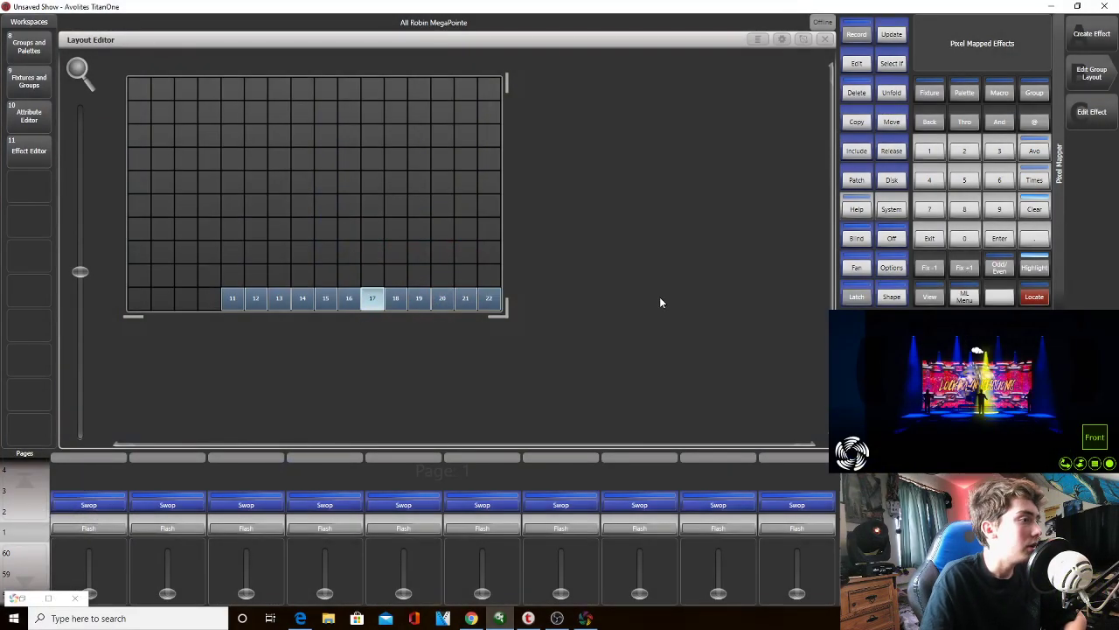
Place fixtures 19, 20, 22 and 21 in the grid's top row at columns 3, 6, 9 and 12
click(491, 299)
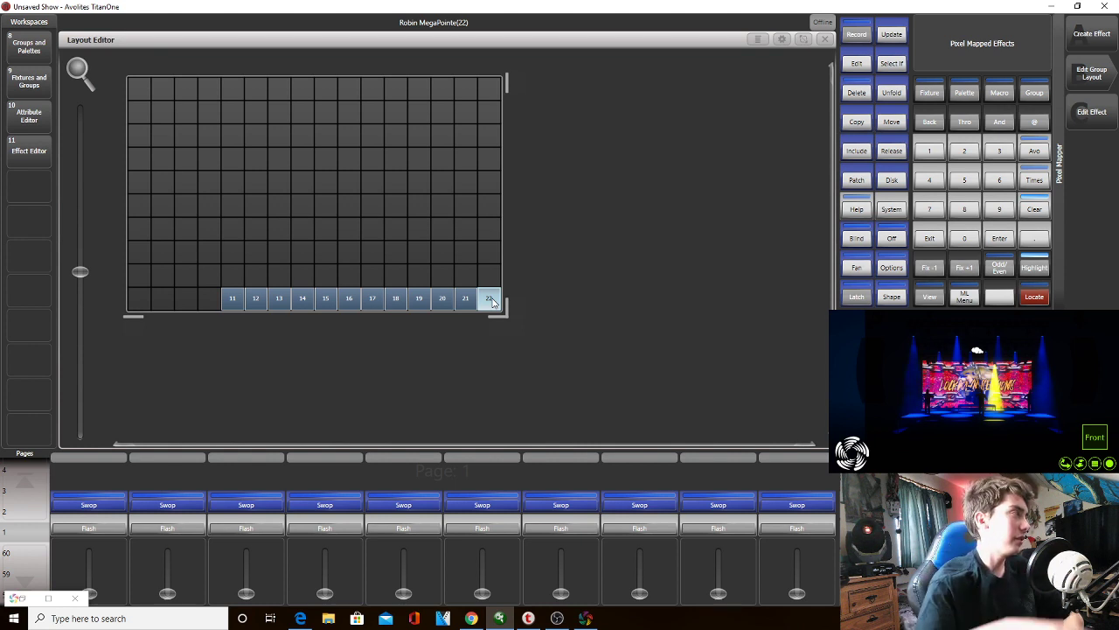
drag(491, 300, 334, 118)
drag(456, 306, 398, 93)
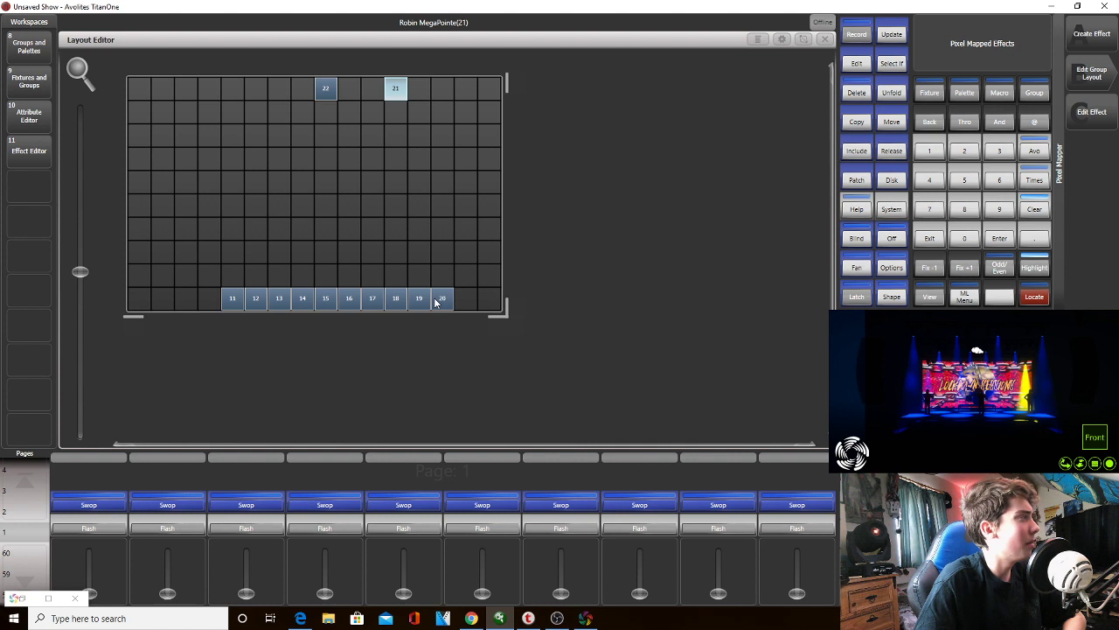
drag(436, 301, 258, 101)
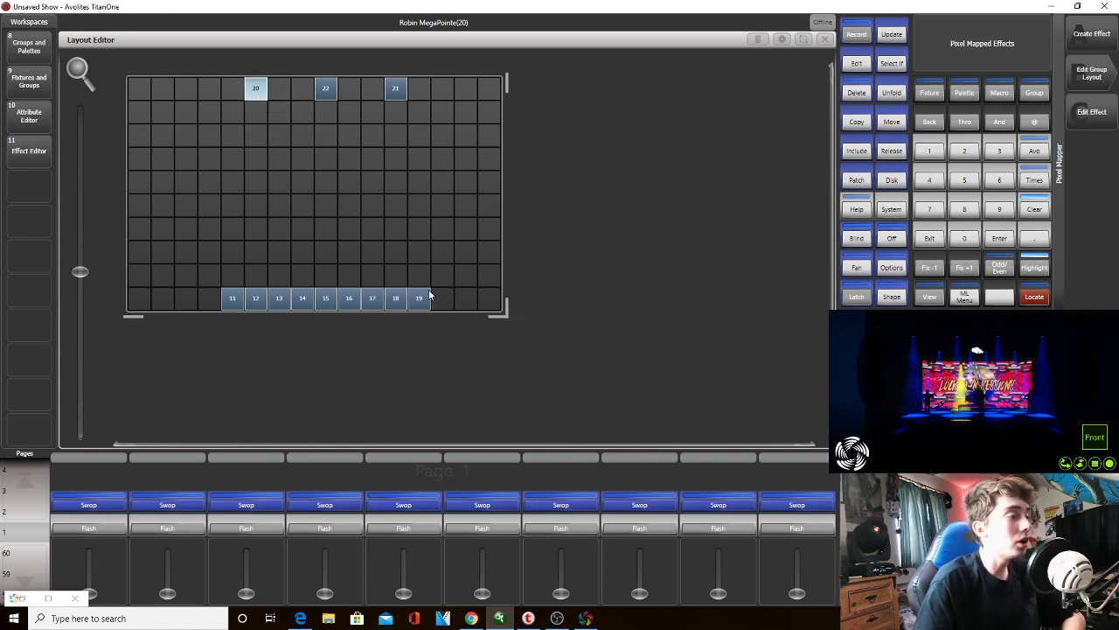
drag(425, 300, 183, 94)
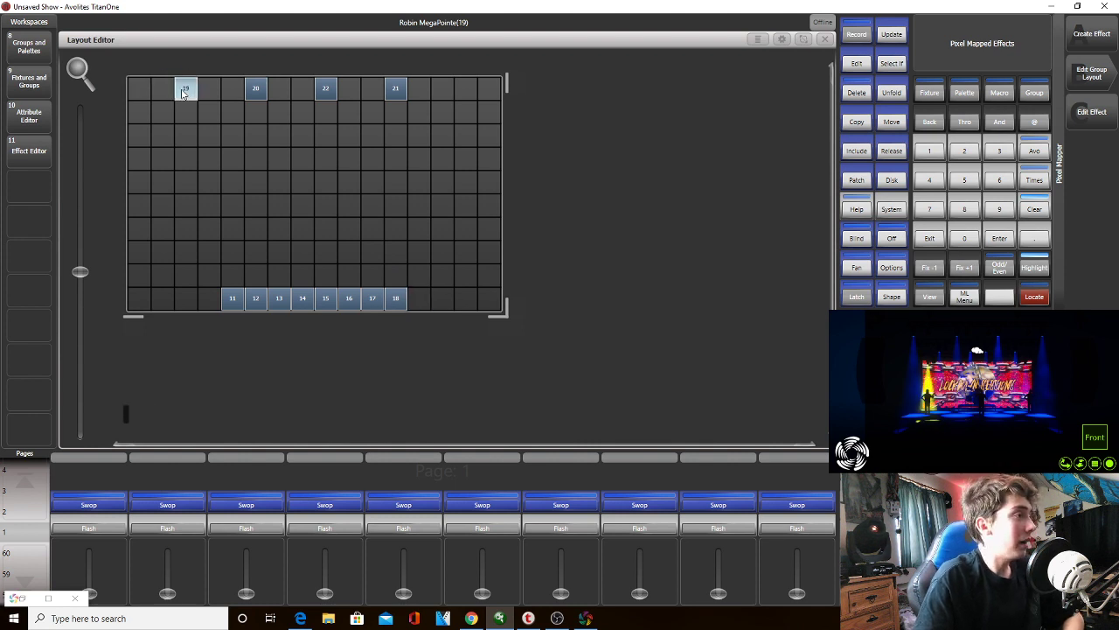
Place fixtures 16, 15, 17 and 18 in the grid's third row at columns 4, 6, 9 and 11
drag(398, 298, 369, 133)
drag(373, 299, 306, 137)
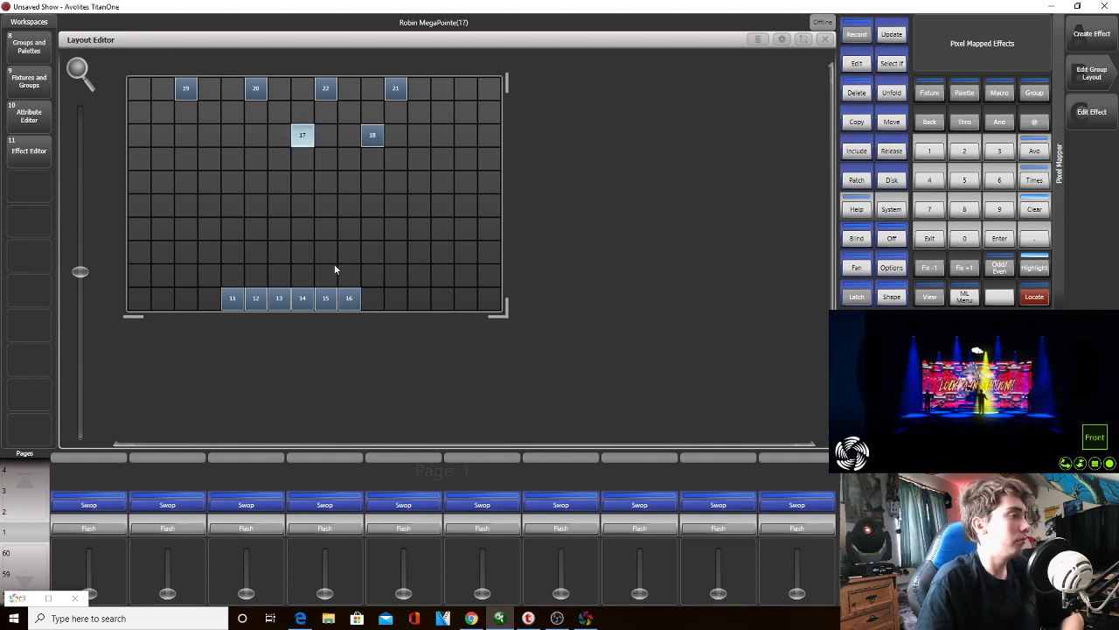
drag(354, 302, 215, 135)
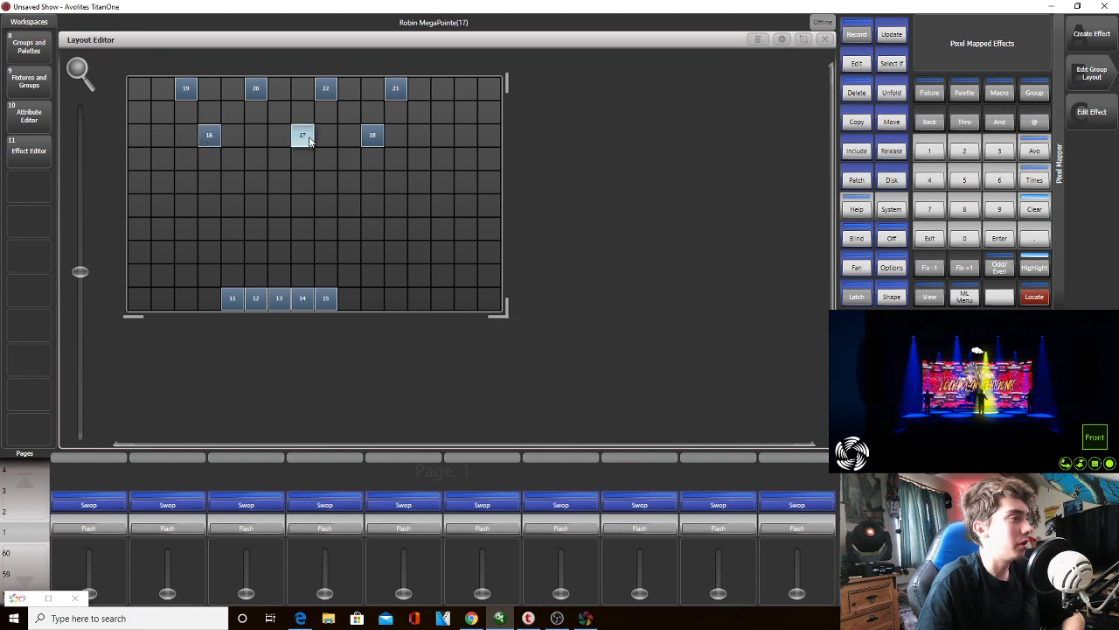
drag(303, 137, 327, 136)
drag(330, 292, 260, 131)
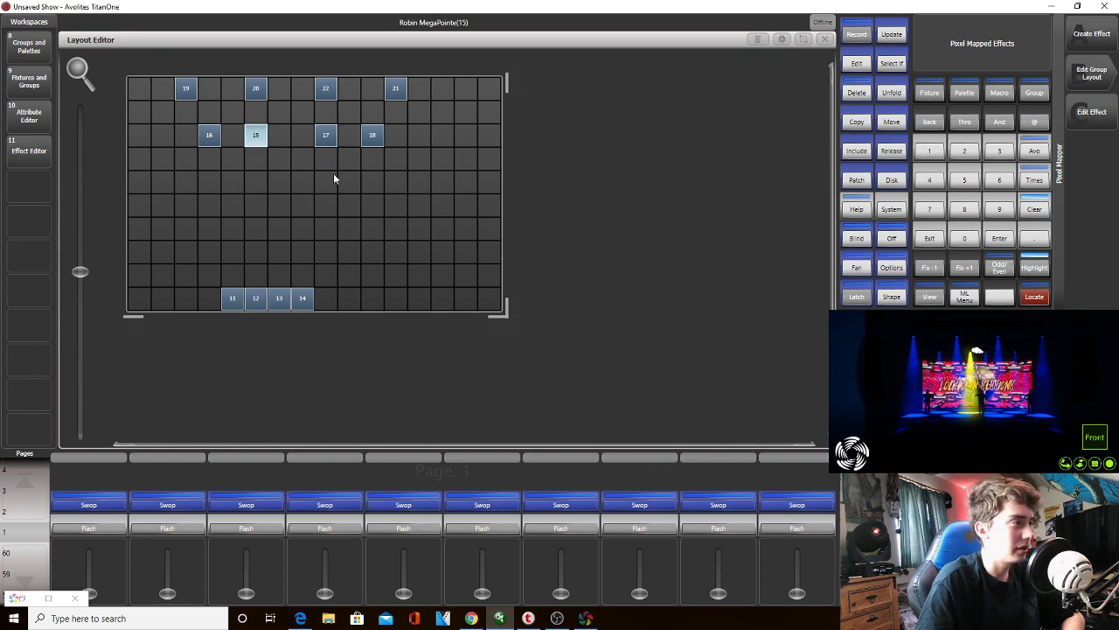
Place fixtures 13 and 14 in the grid's fifth row at columns 6 and 8
click(311, 303)
drag(312, 306, 325, 184)
drag(272, 297, 264, 192)
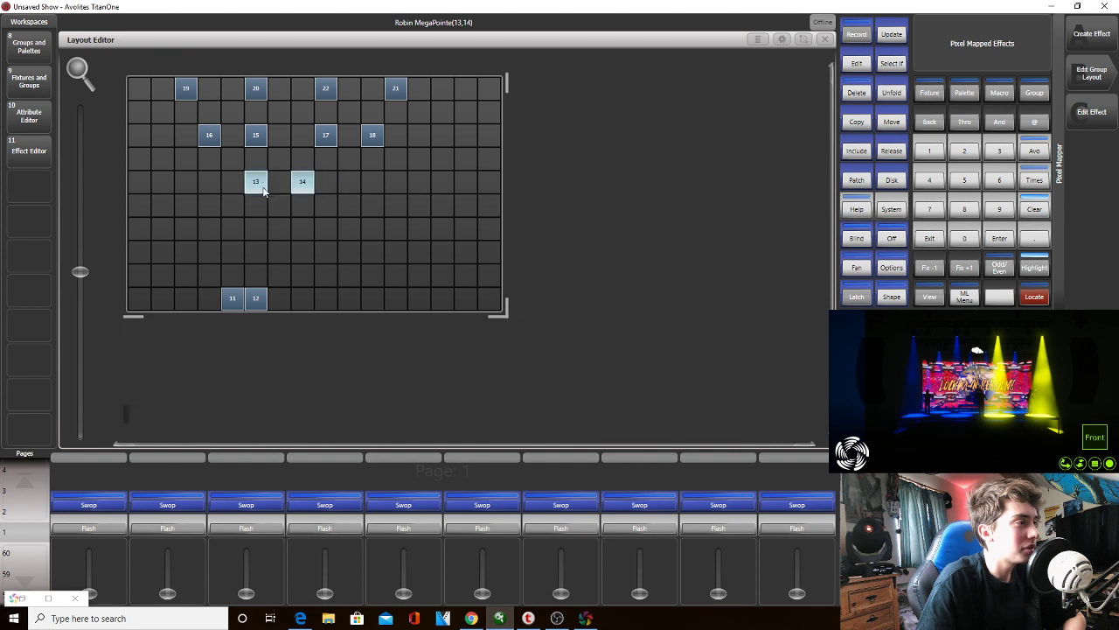
Shift fixtures 17 and 18 one column left in the third row, to columns 8 and 10
drag(399, 145, 192, 137)
drag(354, 143, 278, 139)
click(381, 186)
drag(366, 153, 216, 135)
click(353, 157)
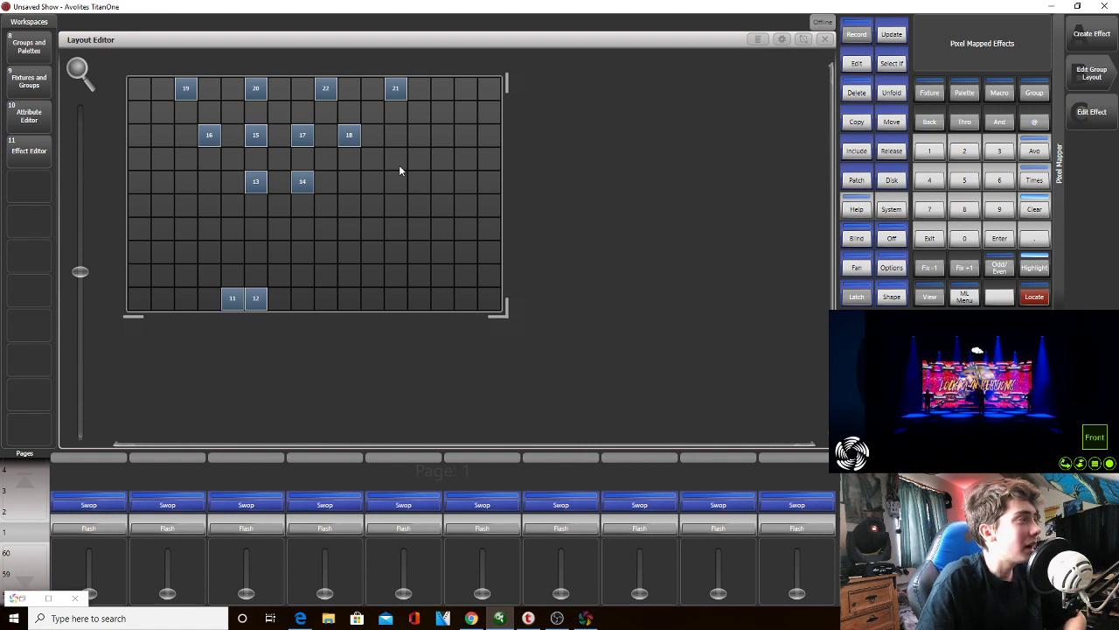
Check the top-row fixtures on stage and shift fixtures 22 and 21 one column left, to columns 8 and 11
click(397, 91)
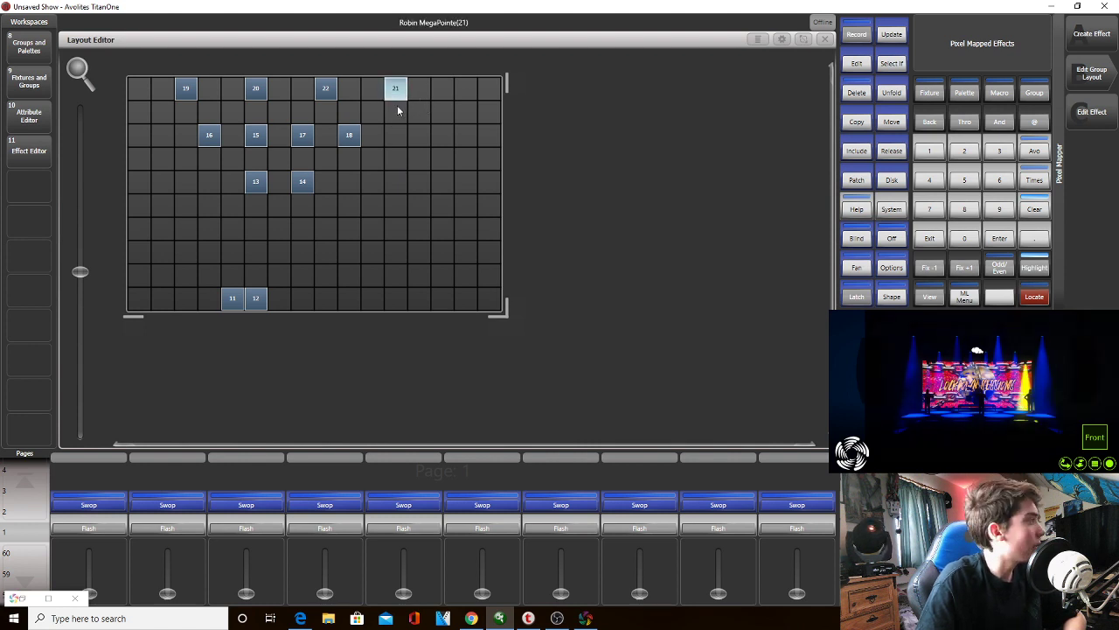
click(325, 89)
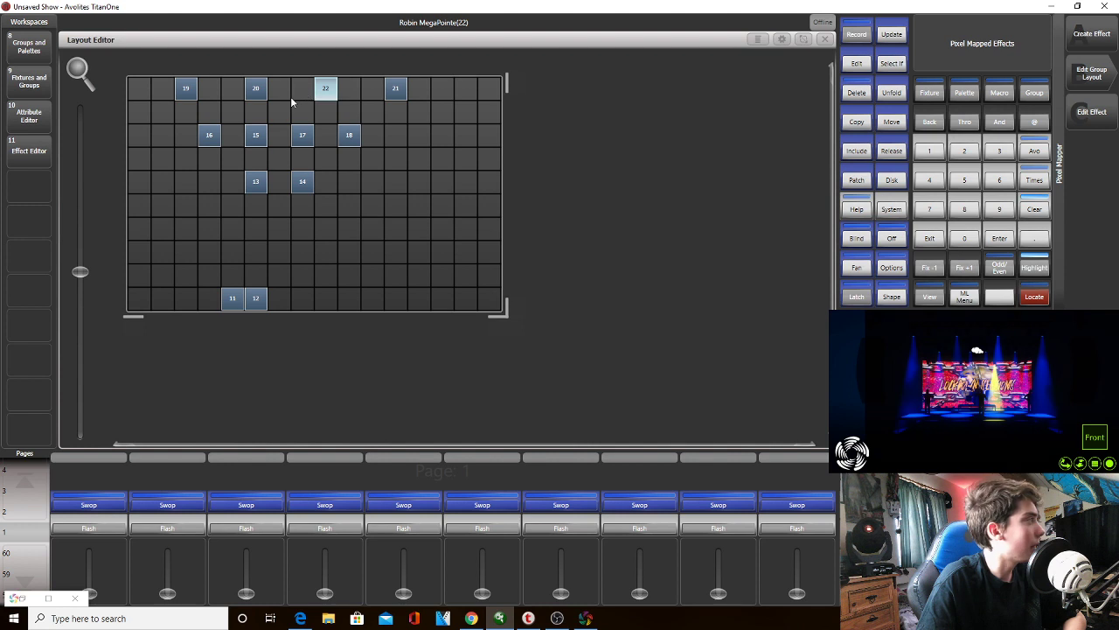
mouse_move(286, 95)
mouse_down()
mouse_move(212, 95)
mouse_move(271, 103)
mouse_up()
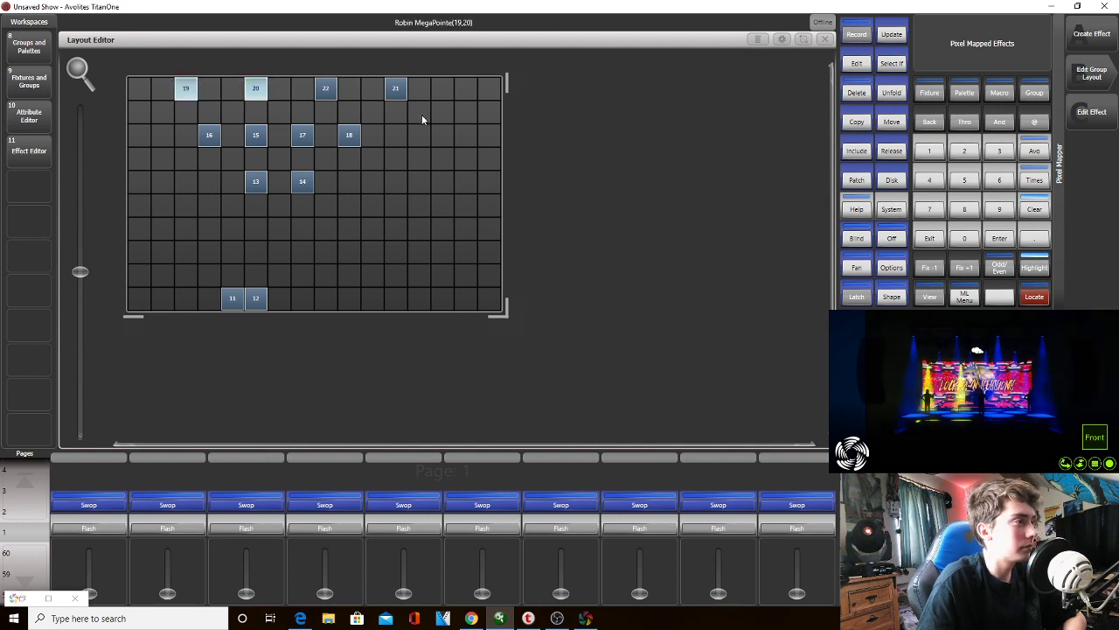
drag(421, 114, 305, 77)
drag(396, 90, 372, 90)
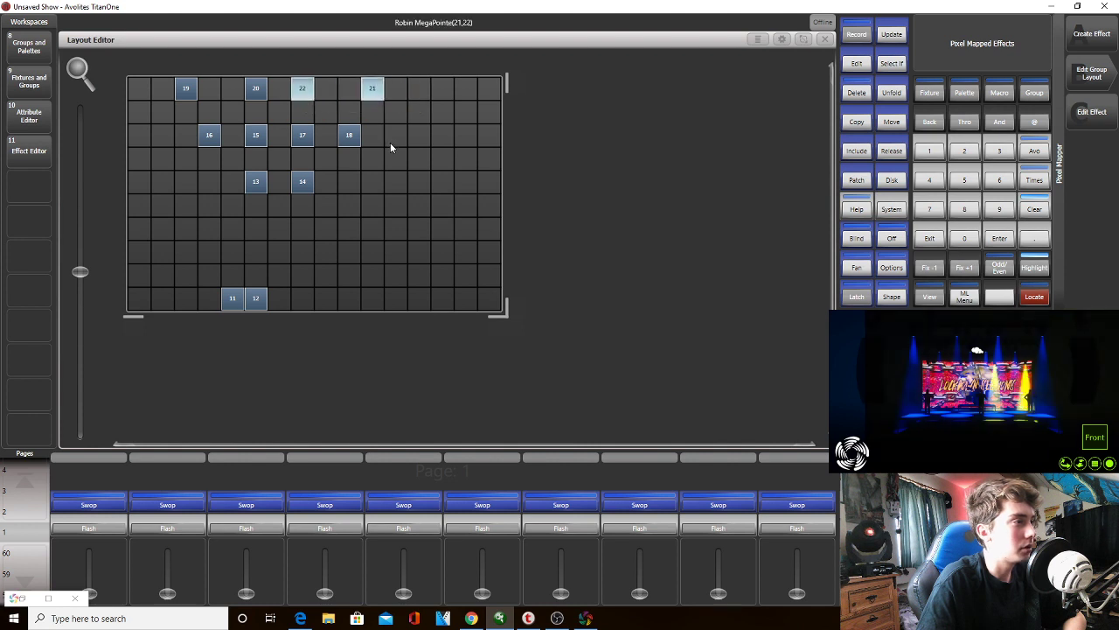
Arrange fixtures 11, 12 and 13 around fixture 14 in the fifth row, at columns 3, 6 and 11
click(310, 303)
click(257, 298)
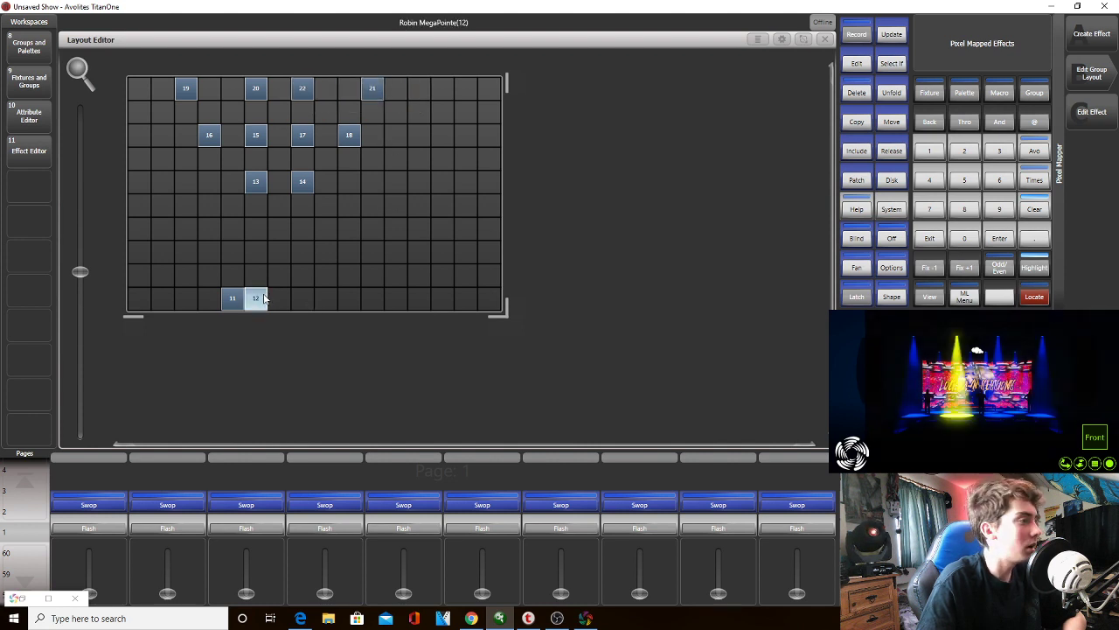
drag(265, 299, 374, 184)
click(256, 182)
click(259, 188)
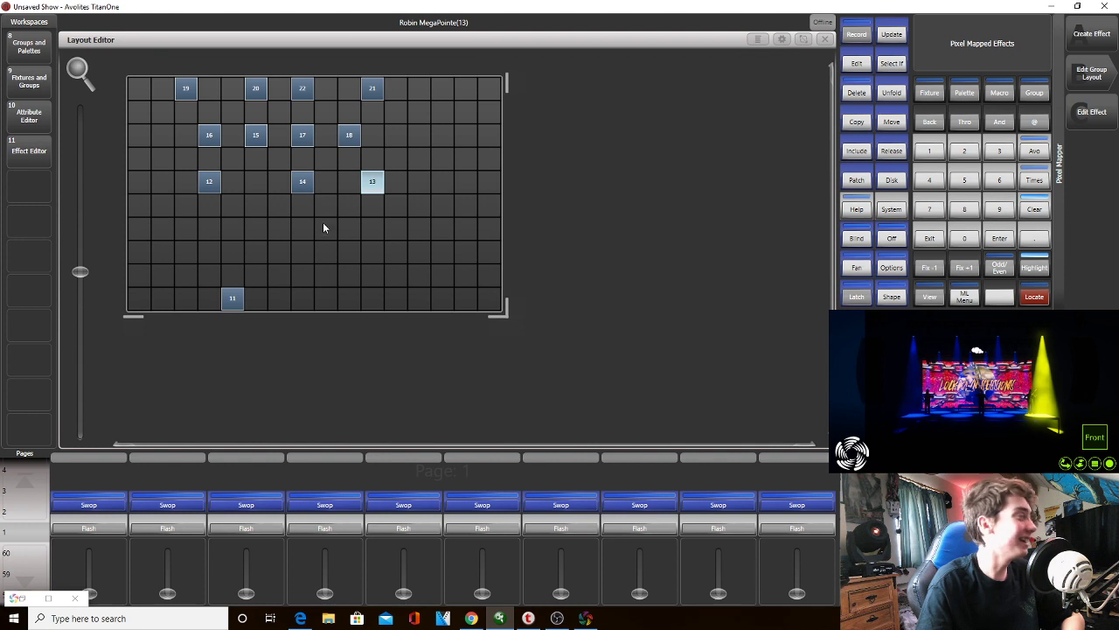
click(303, 184)
ctrl+click(211, 186)
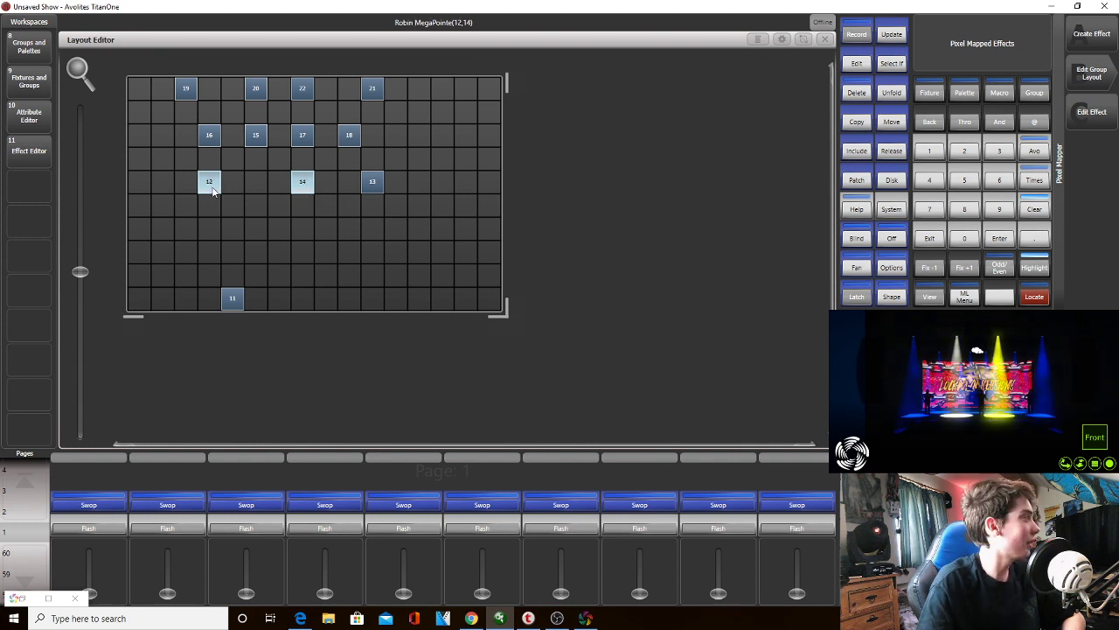
click(253, 221)
drag(216, 185, 257, 191)
drag(228, 299, 182, 181)
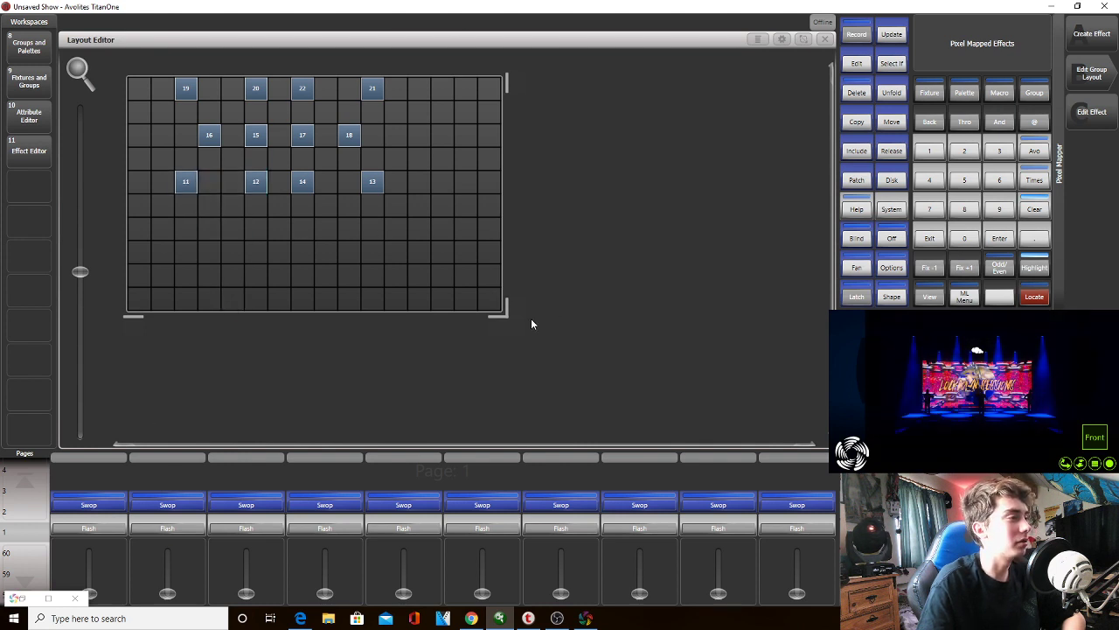
Move all the MegaPointe fixtures against the grid's left edge and shrink the grid to 9 columns by 5 rows
drag(480, 274, 181, 86)
drag(183, 88, 133, 89)
drag(411, 203, 355, 199)
Select the right half and the left half of the MegaPointe layout in turn to compare them with the stage
click(430, 239)
drag(416, 251, 252, 94)
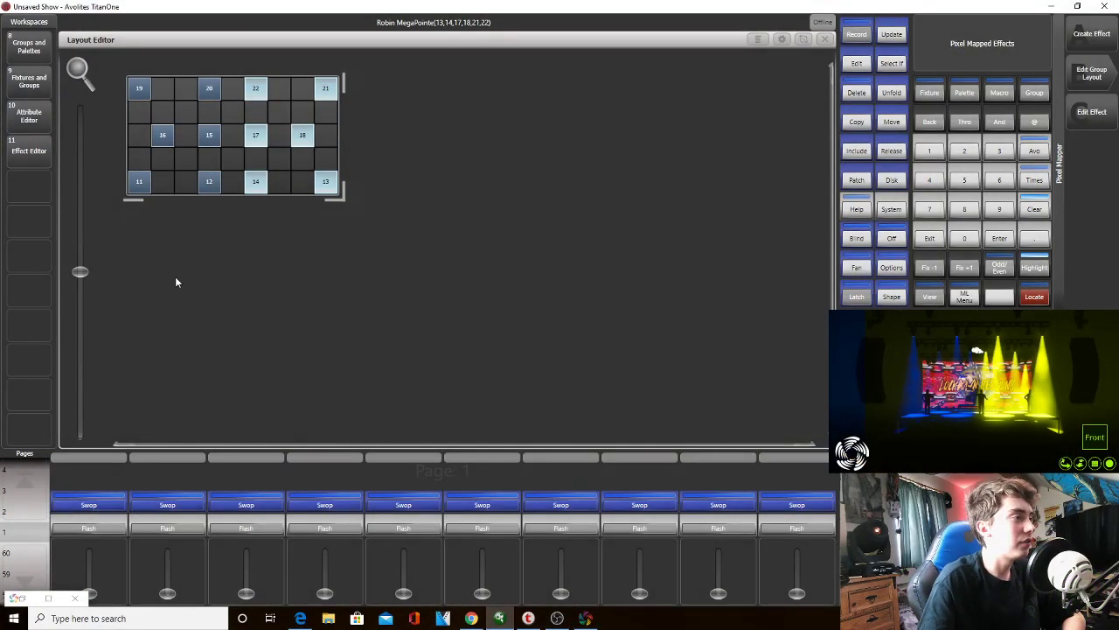
drag(218, 215, 125, 96)
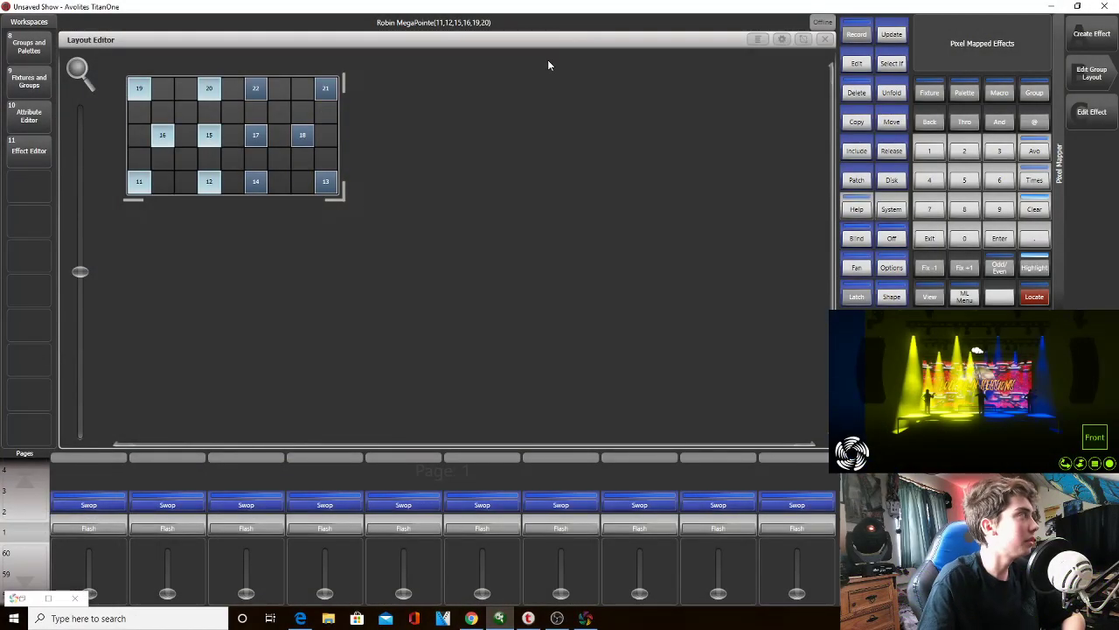
Leave the MegaPointe layout with a cleared programmer, and select and locate the All Robin 100 LEDBeam group
click(824, 39)
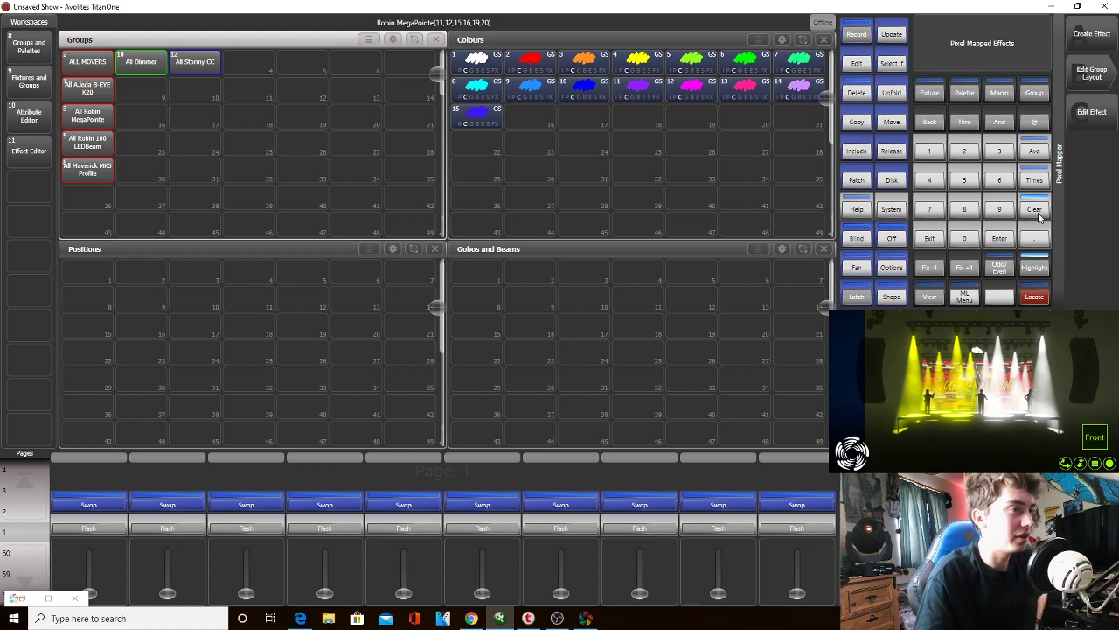
click(936, 247)
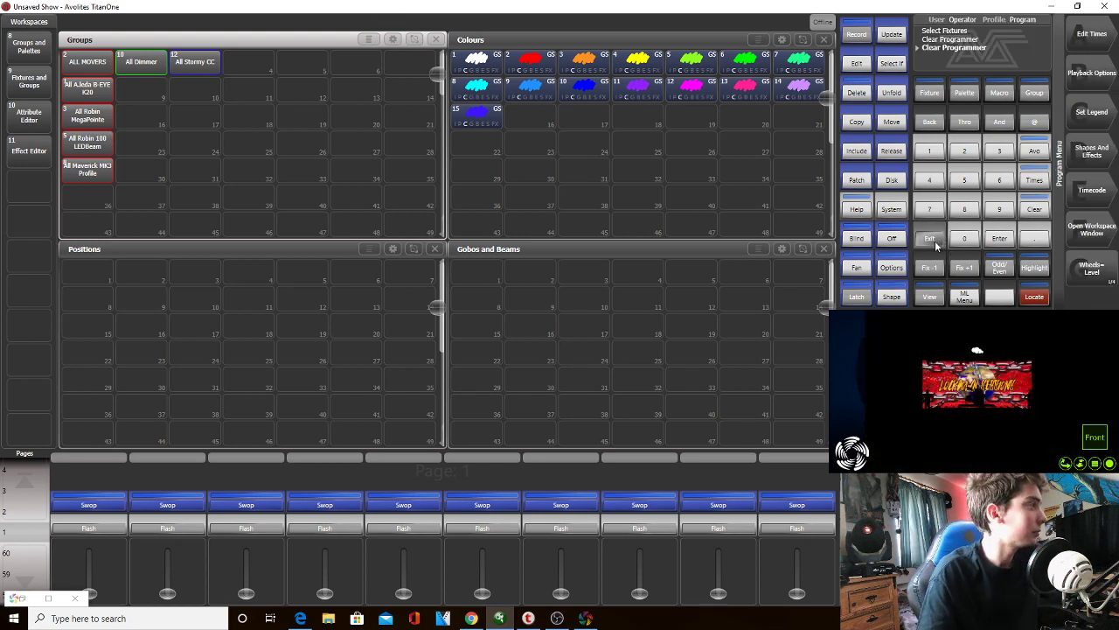
click(97, 142)
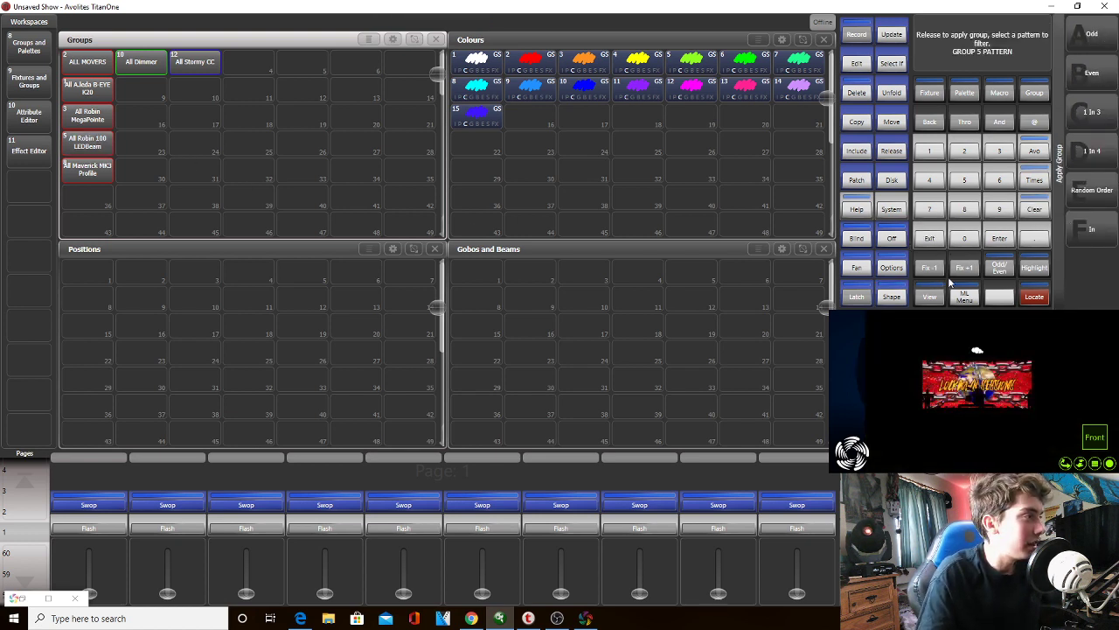
click(1034, 295)
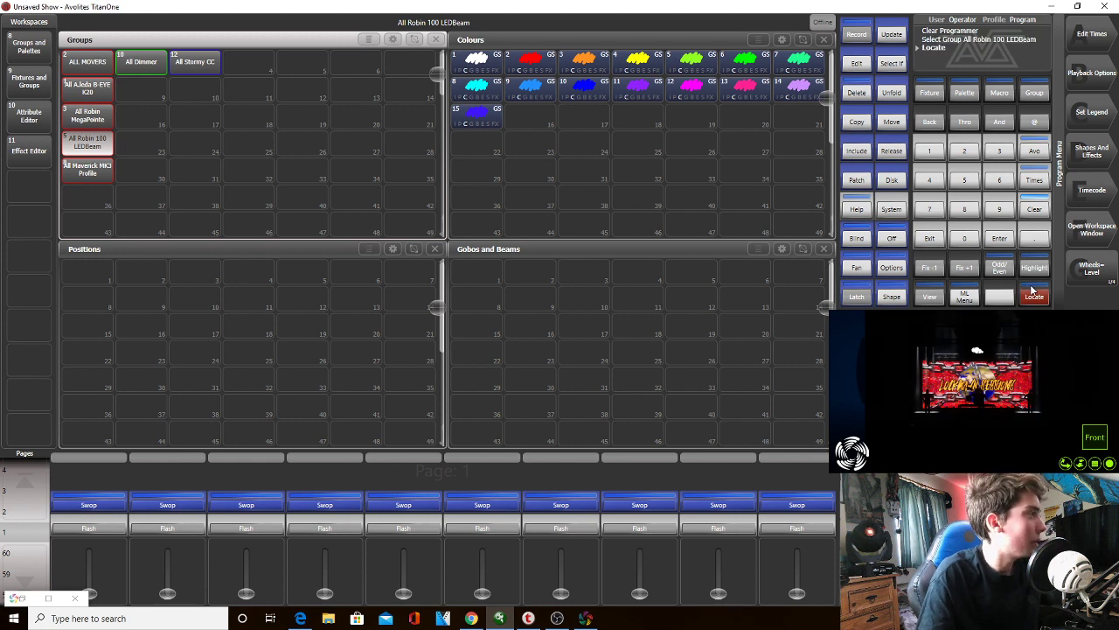
Open the All Robin 100 LEDBeam group's Pixel Mapper layout and enlarge its grid to 24 columns by 10 rows
click(1081, 155)
click(1091, 84)
click(1091, 85)
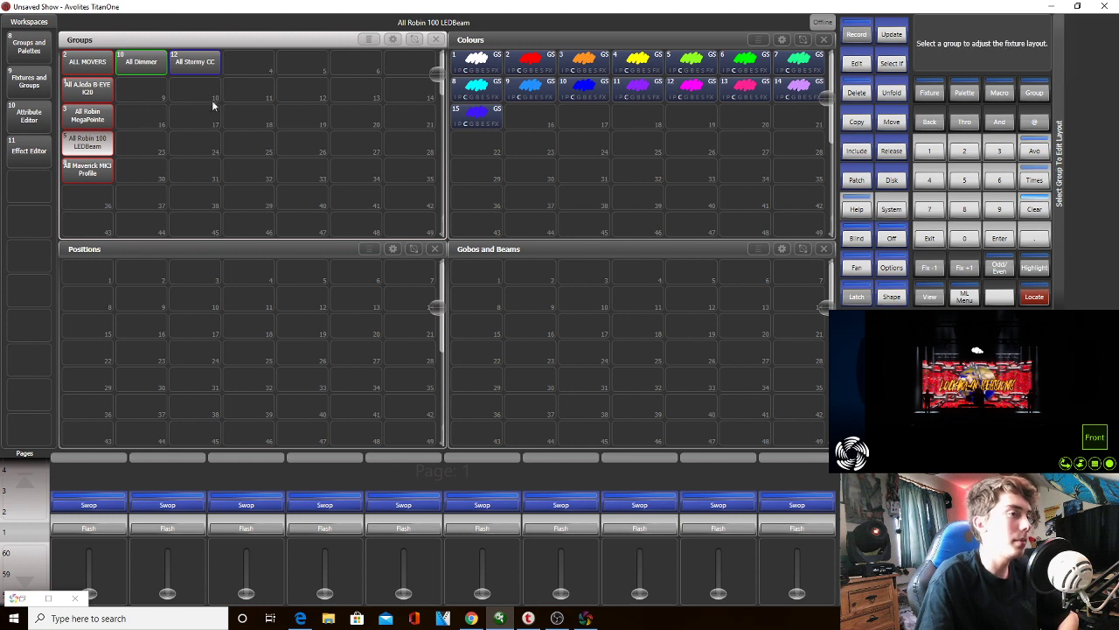
click(100, 145)
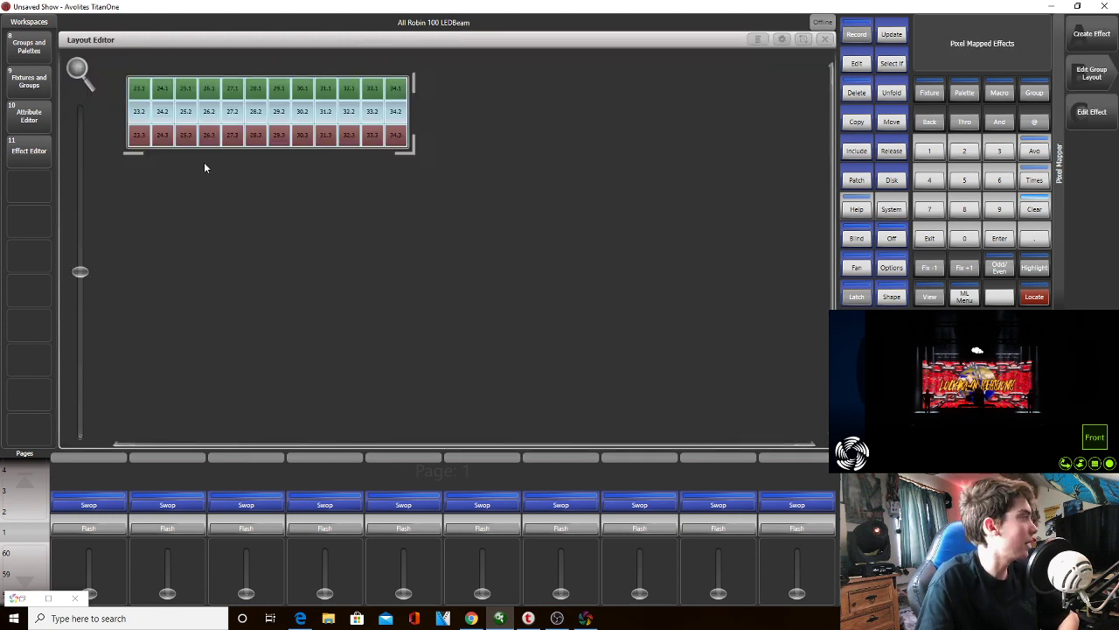
drag(404, 153, 676, 313)
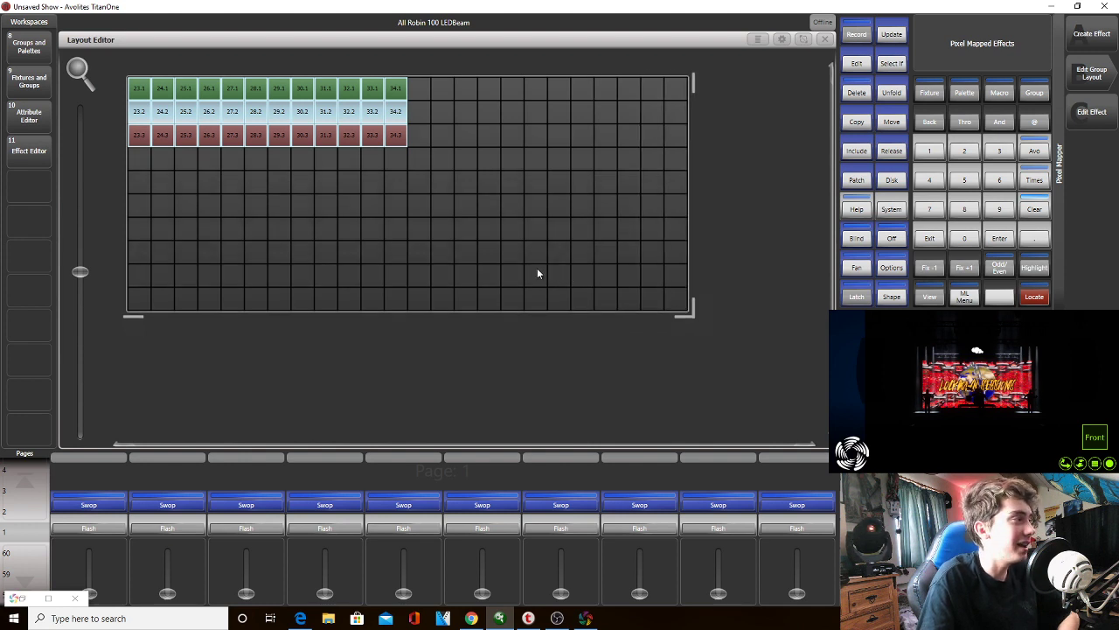
Highlight all the LEDBeam fixtures and step through them to identify their positions on stage
drag(521, 269, 373, 113)
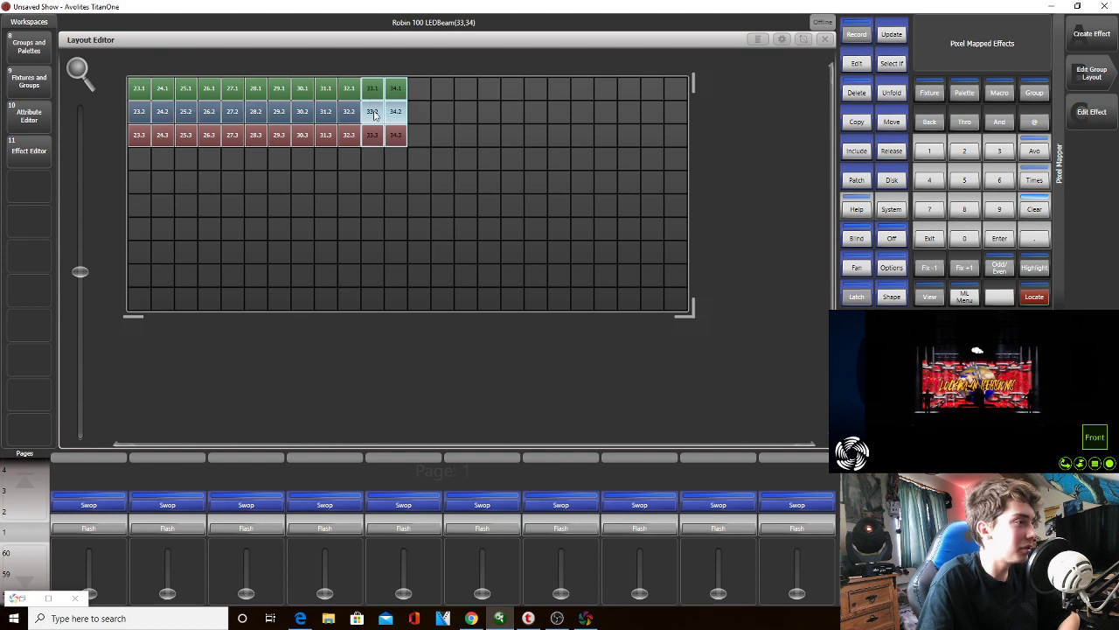
drag(438, 138, 265, 48)
click(423, 148)
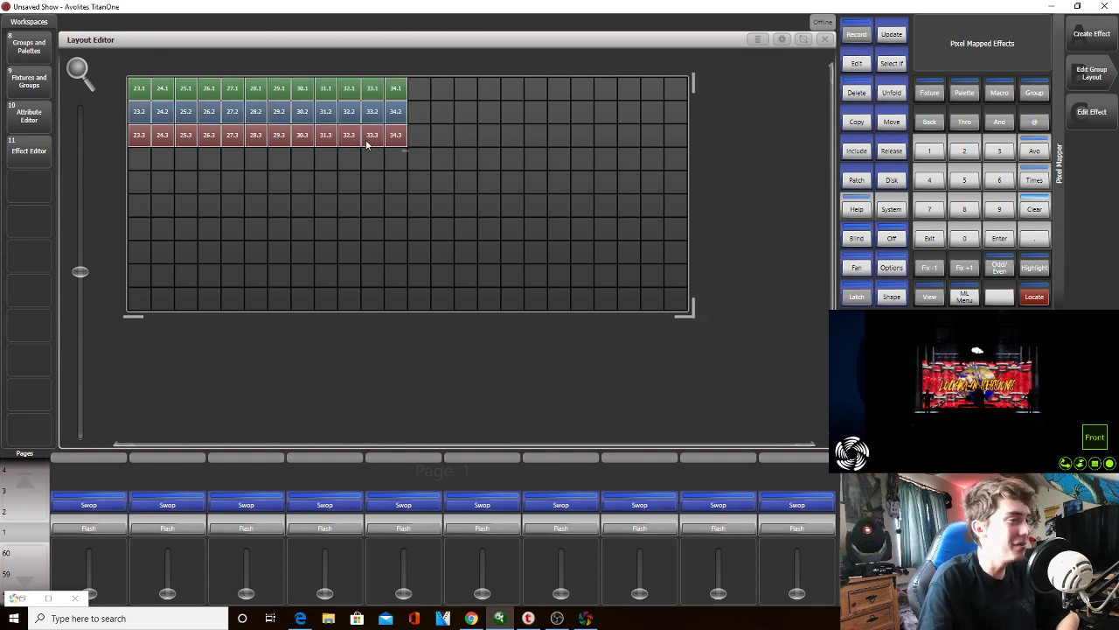
drag(408, 151, 122, 67)
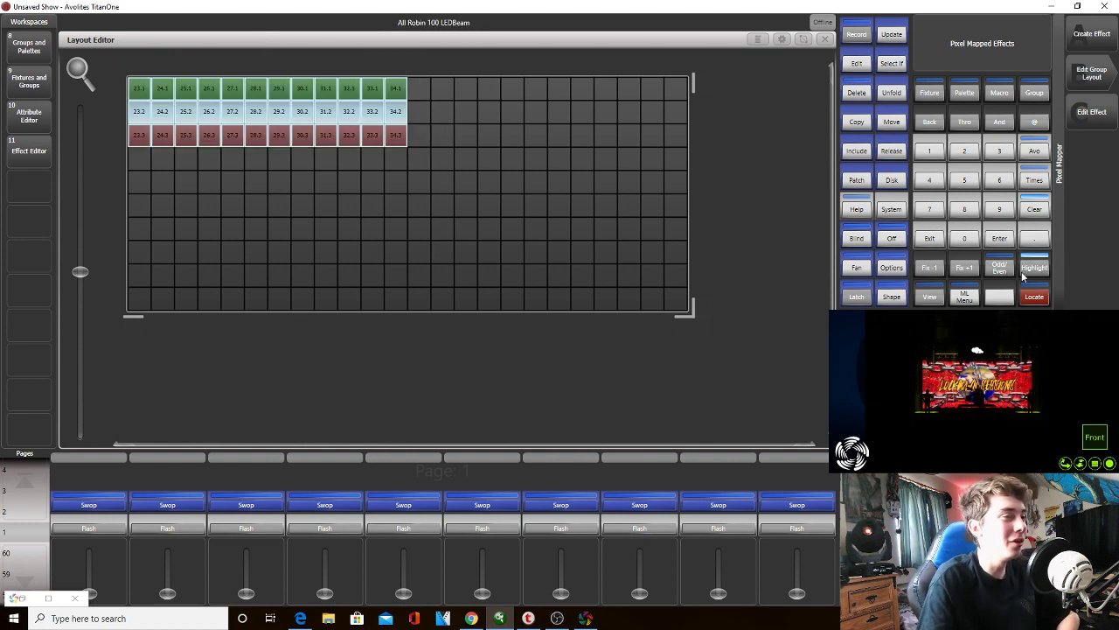
click(966, 273)
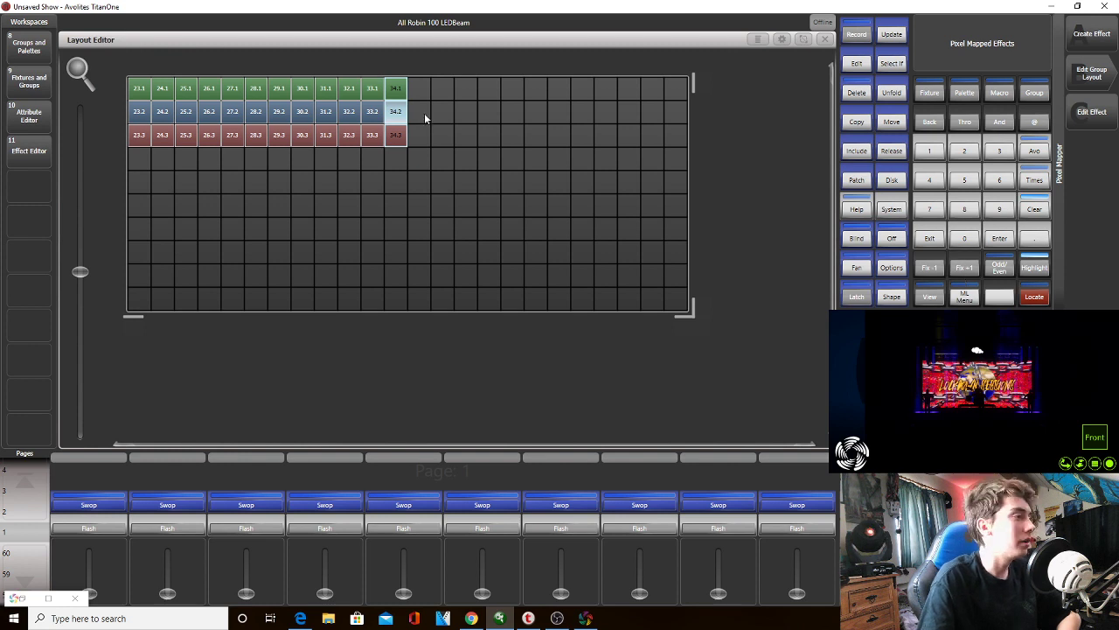
Select all the LEDBeam fixtures and move their block five rows down, to rows 6 to 8
drag(450, 184, 140, 86)
drag(470, 225, 105, 64)
drag(144, 97, 145, 213)
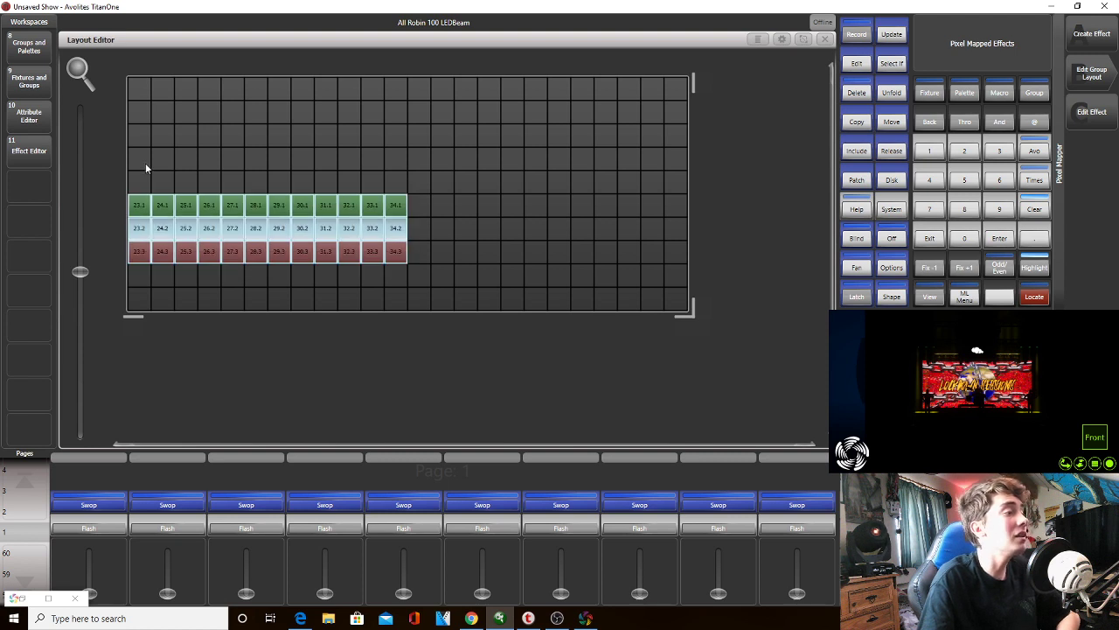
Move fixtures 32, 33 and 34 to the grid's top-left corner and reorder them as 34, 33, 32
click(145, 162)
drag(446, 249, 230, 116)
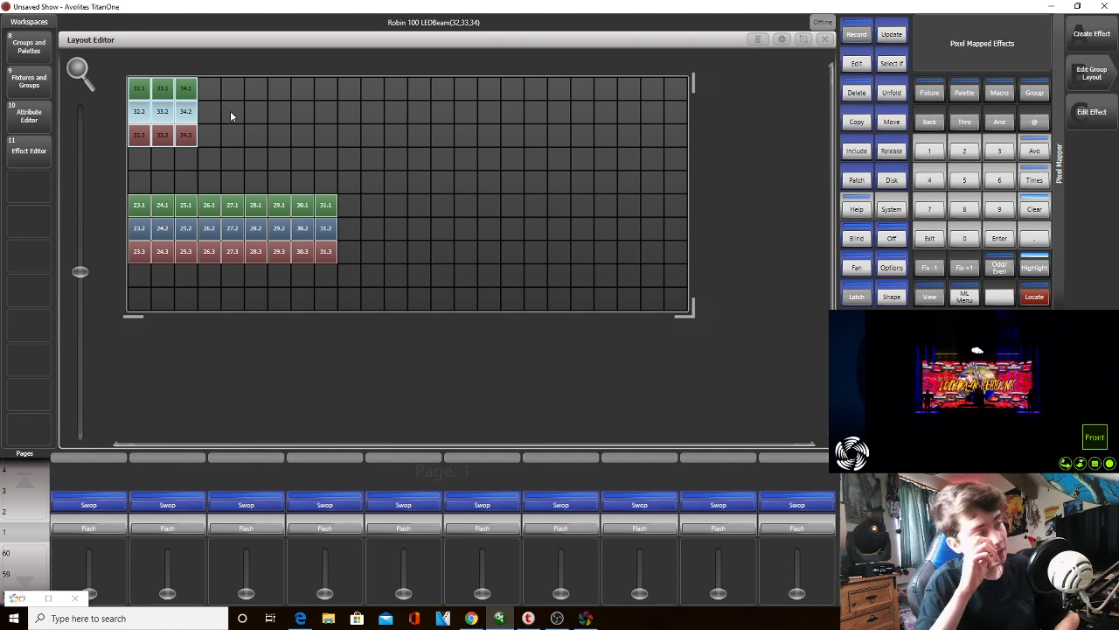
click(137, 119)
mouse_move(143, 114)
mouse_down()
mouse_move(201, 140)
mouse_move(201, 112)
mouse_move(139, 111)
mouse_up()
click(185, 112)
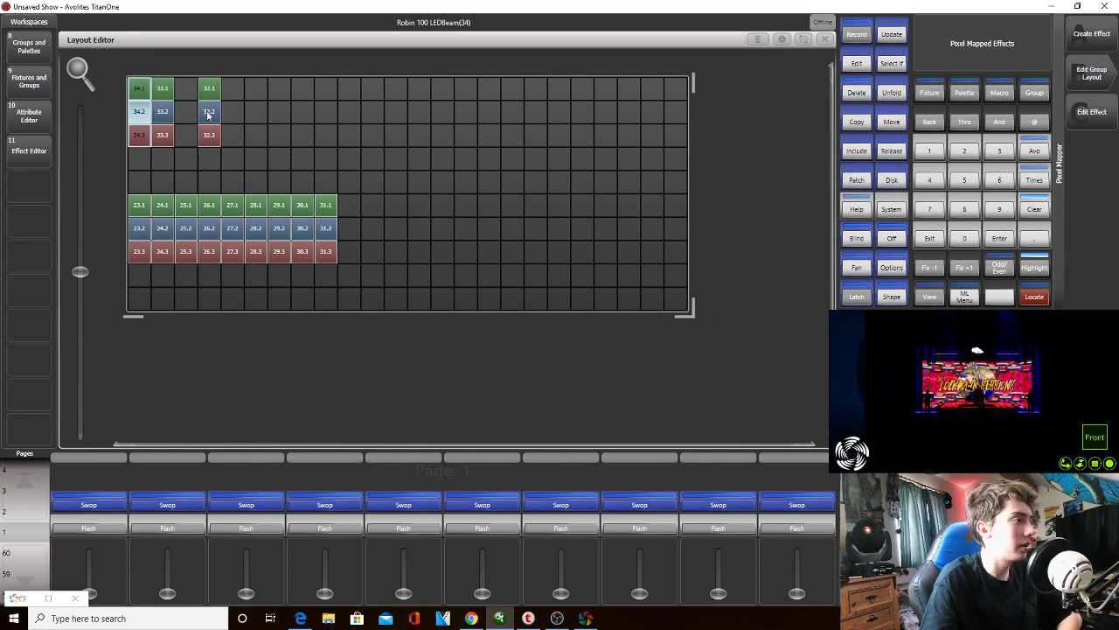
drag(209, 111, 186, 111)
Place fixtures 31, 30 and 29 at columns 7 to 9 of the top three rows, and fixtures 26 to 28 at columns 9 to 11 of rows 6 to 8
drag(322, 227, 276, 111)
click(308, 216)
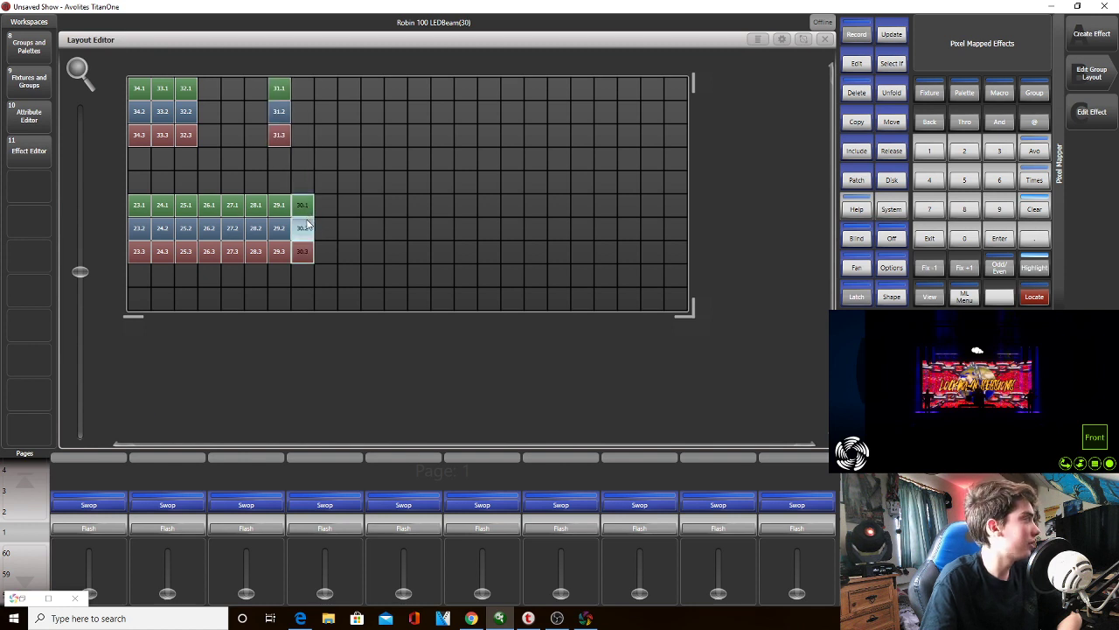
drag(308, 218, 302, 103)
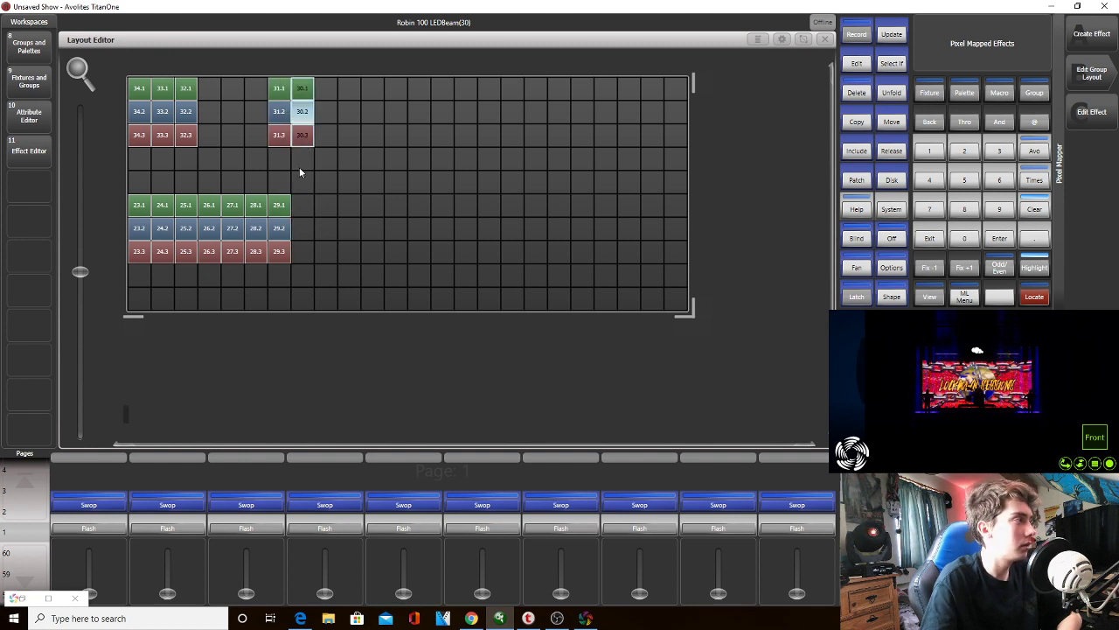
click(286, 208)
drag(286, 210, 326, 94)
drag(285, 237, 343, 221)
Select fixtures 28, 26 and 27, followed by 23 to 25, to check their positions on stage
click(368, 227)
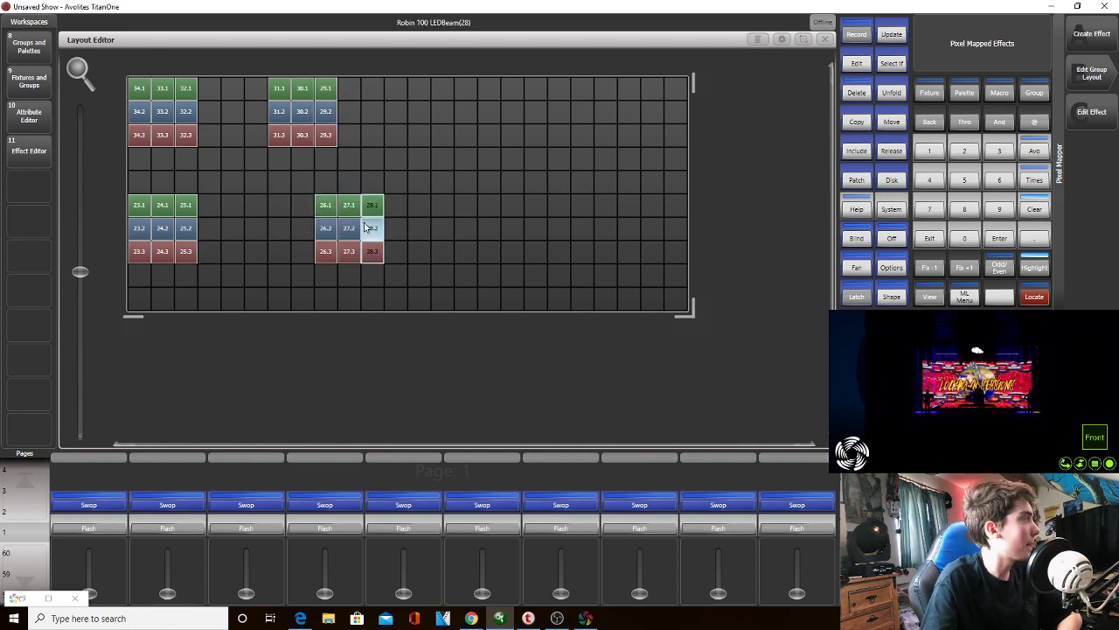
click(329, 225)
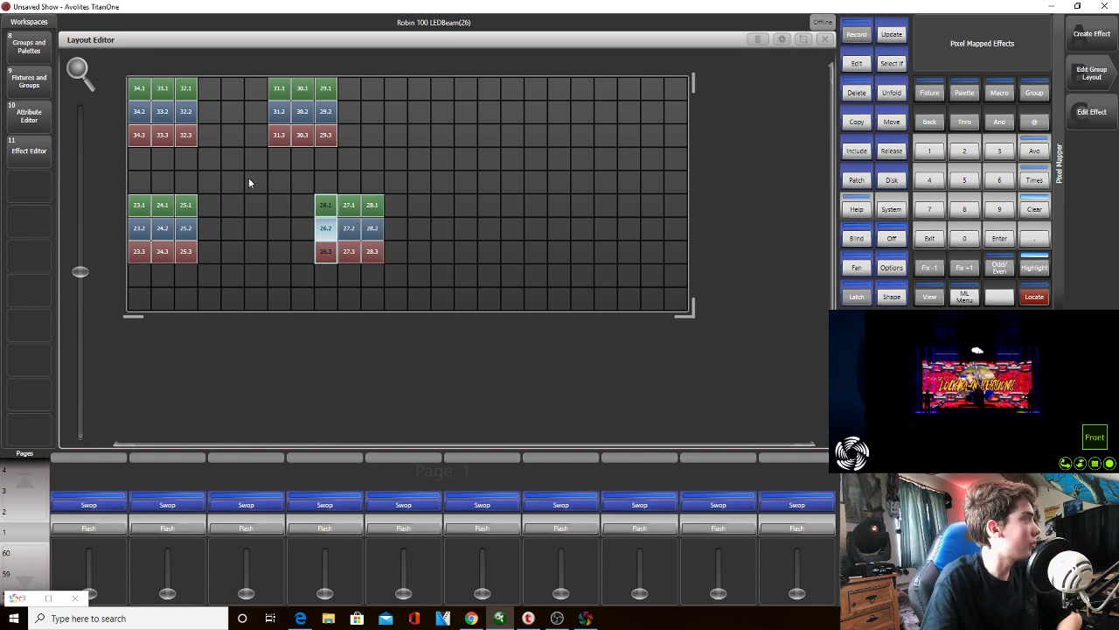
ctrl+click(358, 232)
click(229, 183)
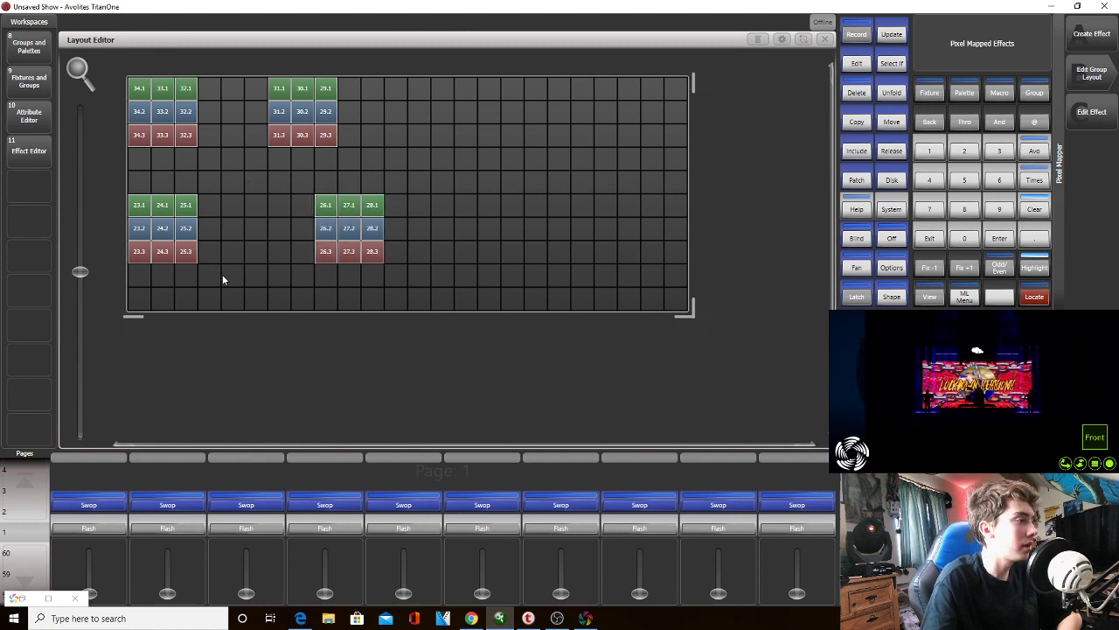
drag(224, 277, 135, 226)
ctrl+click(165, 226)
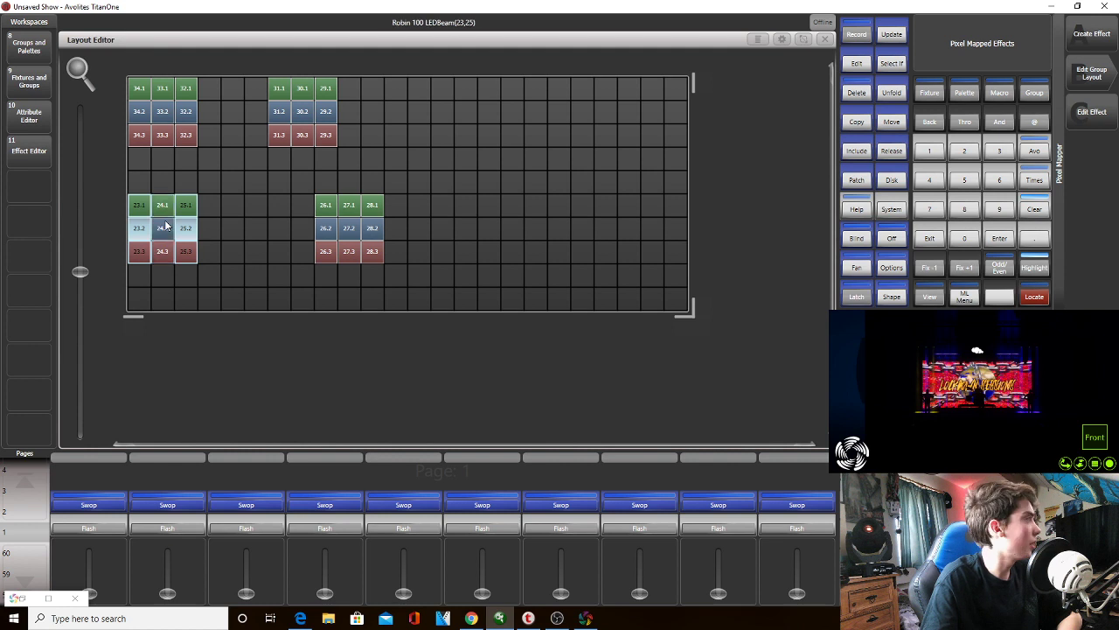
ctrl+click(146, 224)
click(202, 230)
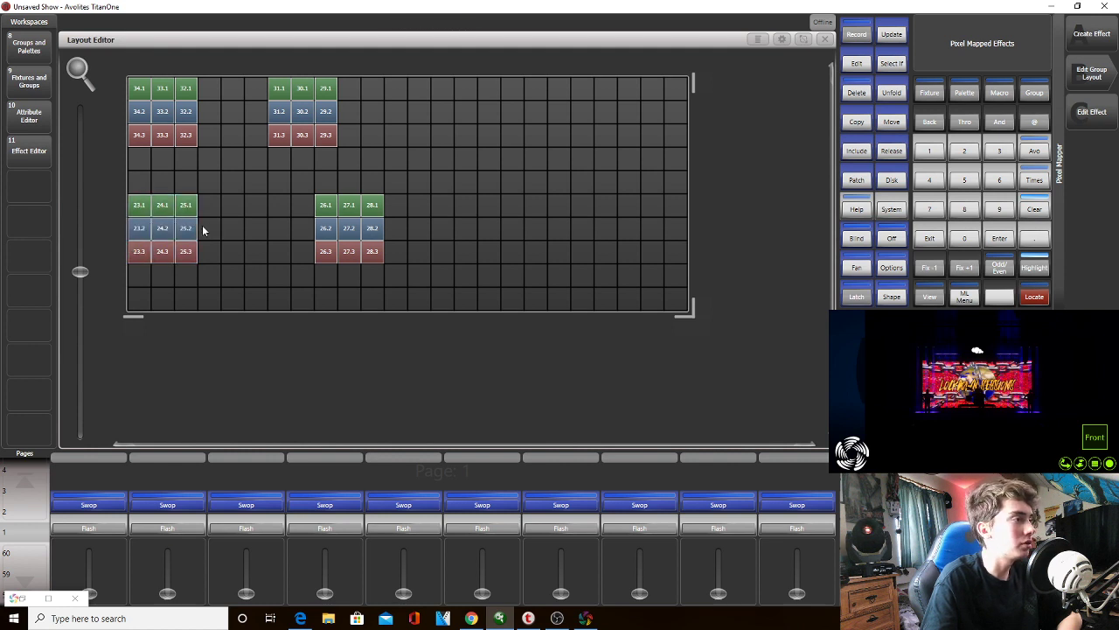
Shift the upper LEDBeam fixtures 29 to 34 one column right and the lower fixtures 23 to 28 one row up
drag(368, 168, 127, 77)
drag(198, 134, 221, 134)
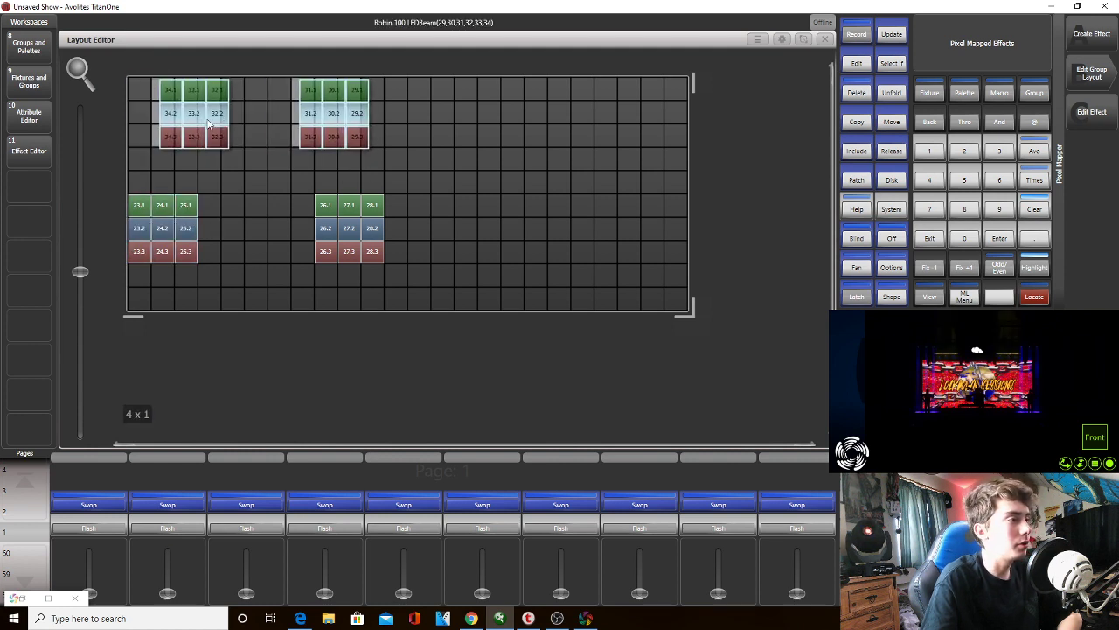
drag(466, 292, 155, 188)
click(422, 268)
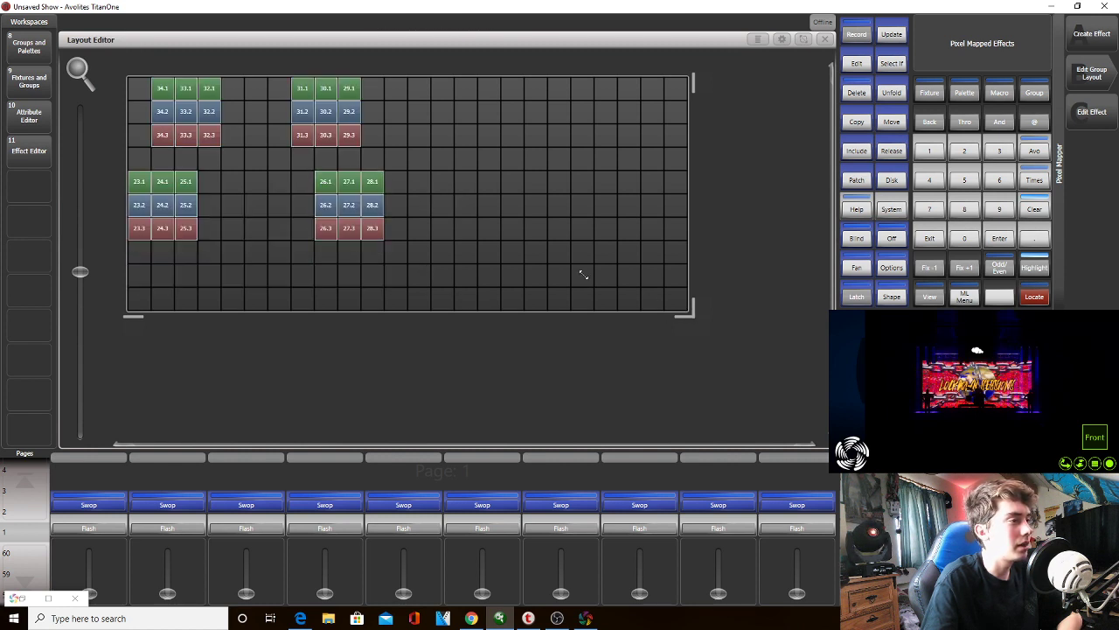
Crop the LEDBeam layout grid to 11 columns by 7 rows, clear the programmer and close the layout
drag(584, 274, 387, 242)
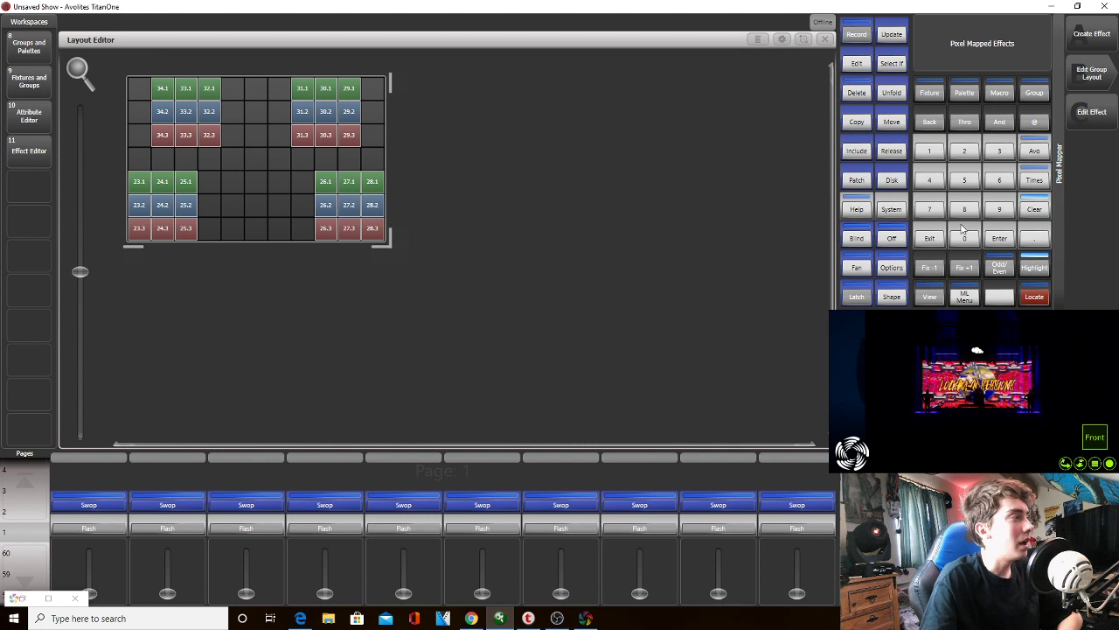
click(1036, 214)
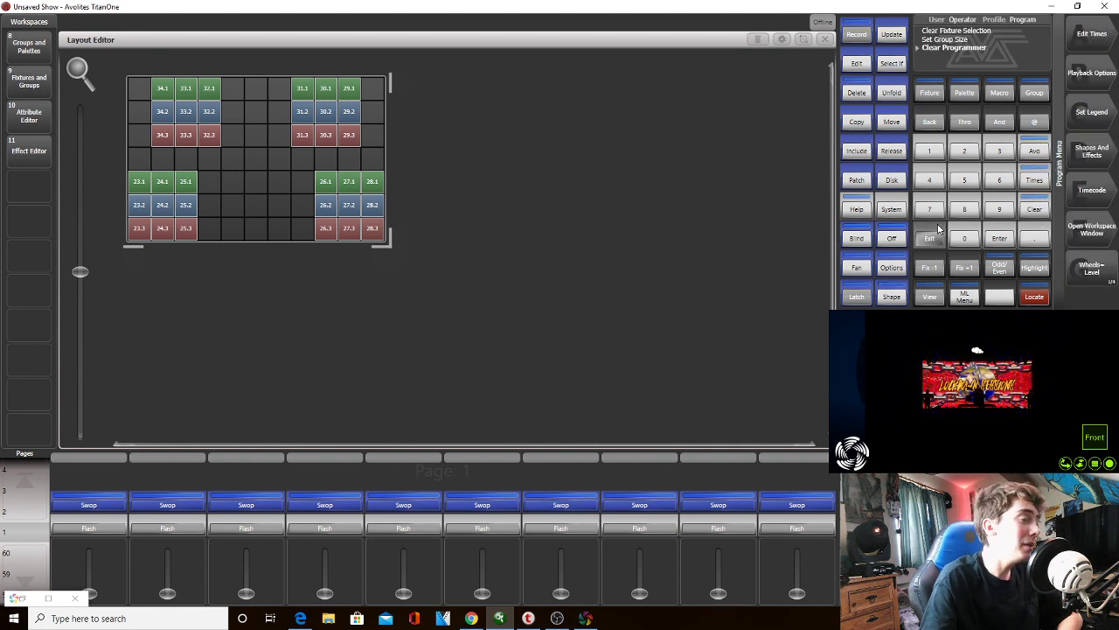
click(827, 43)
Save the show to the internal hard drive as "Tutorial Rig"
click(892, 177)
click(1078, 156)
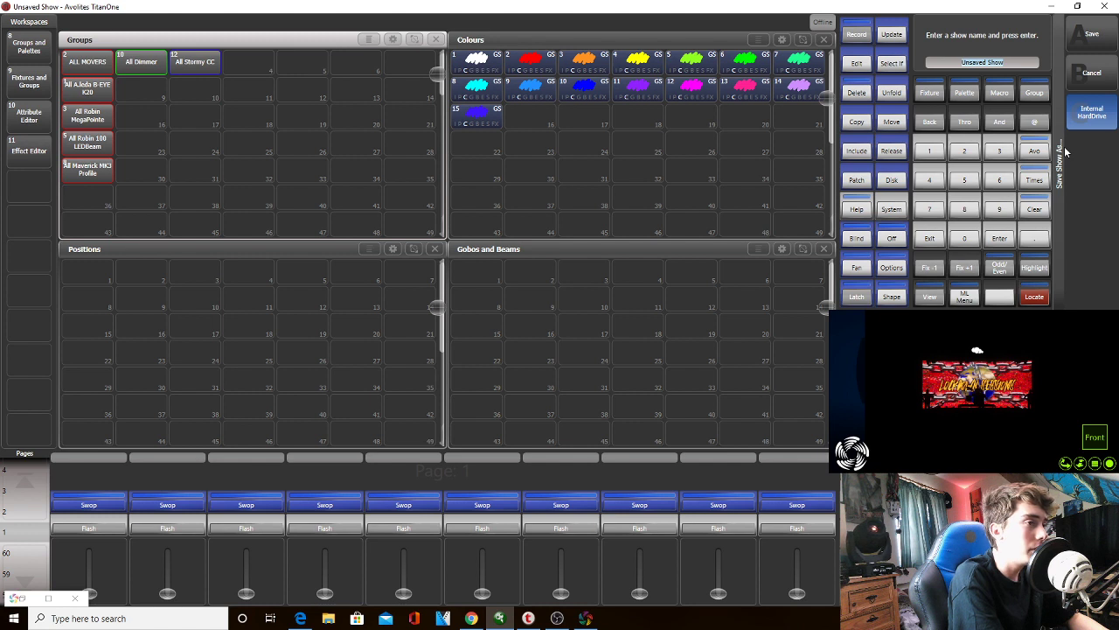
text(T)
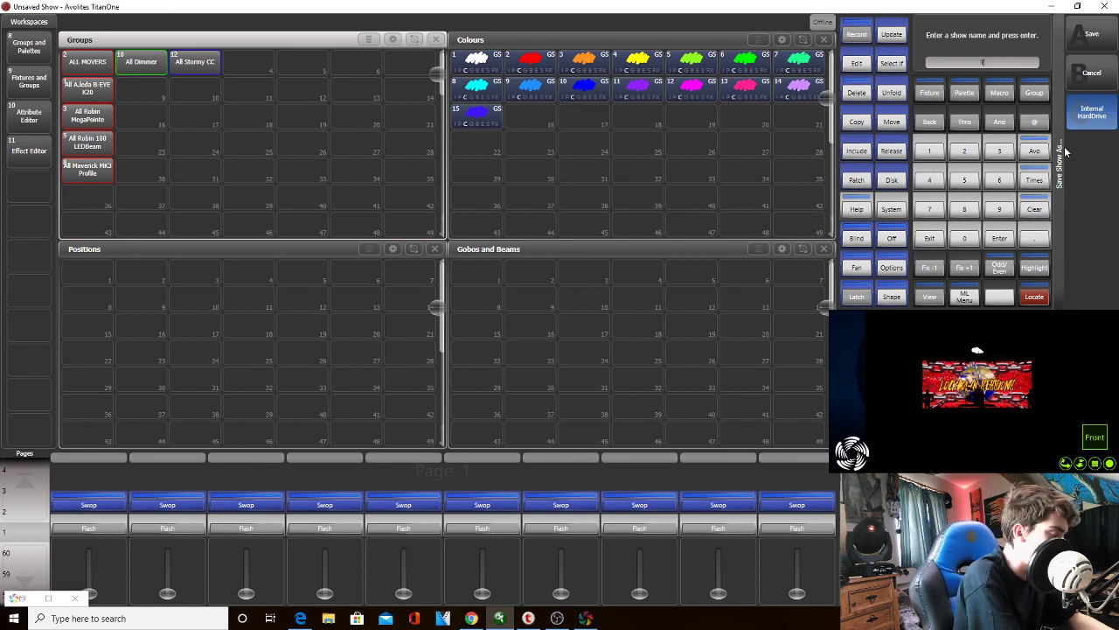
text(Tutorial)
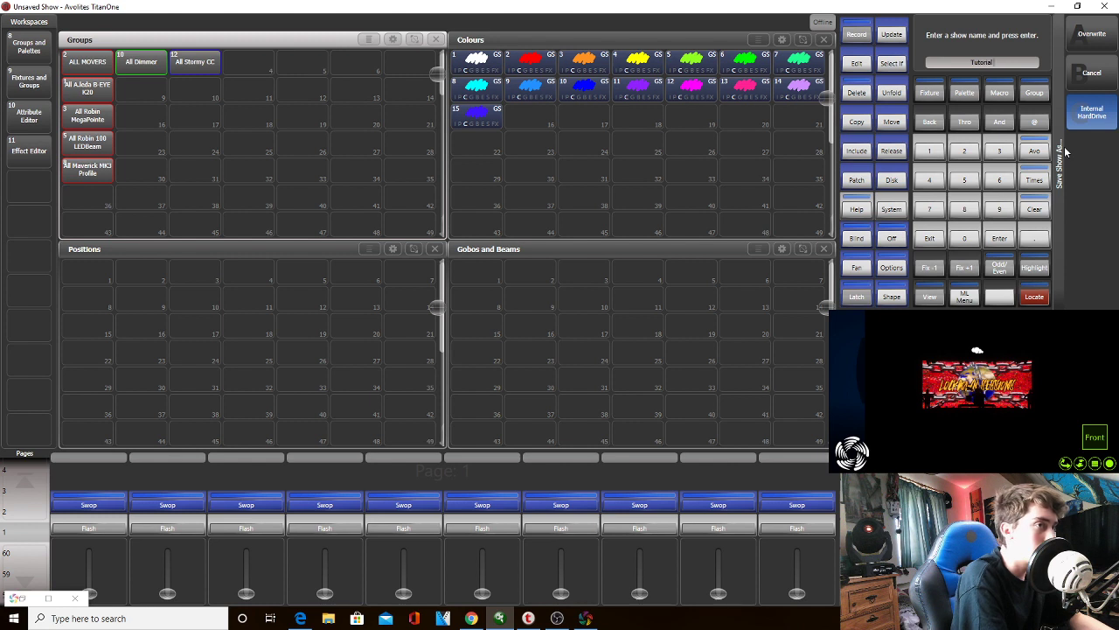
text( Rig)
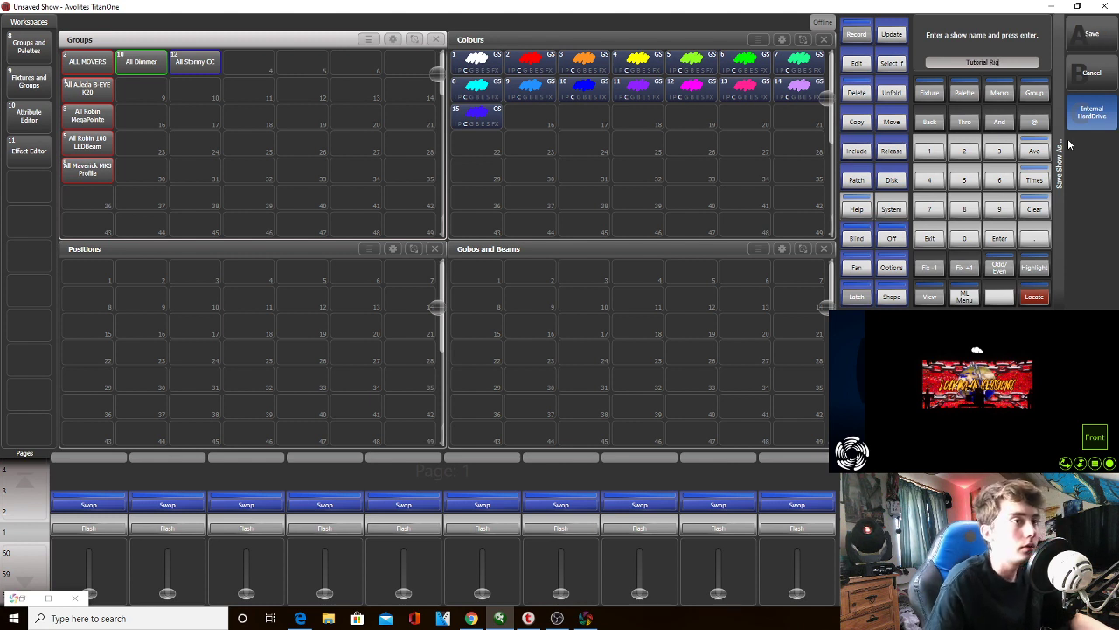
click(1093, 35)
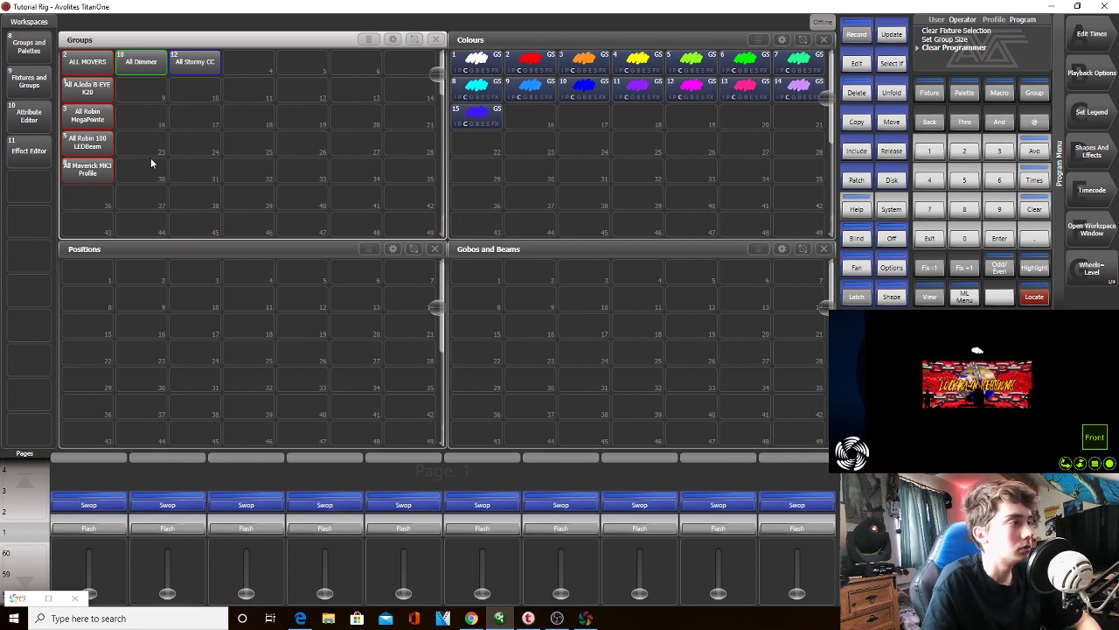
Locate the All Maverick MK3 Profile group, step through its highlighted fixtures, and open the group's Pixel Mapper layout
click(87, 168)
click(1044, 297)
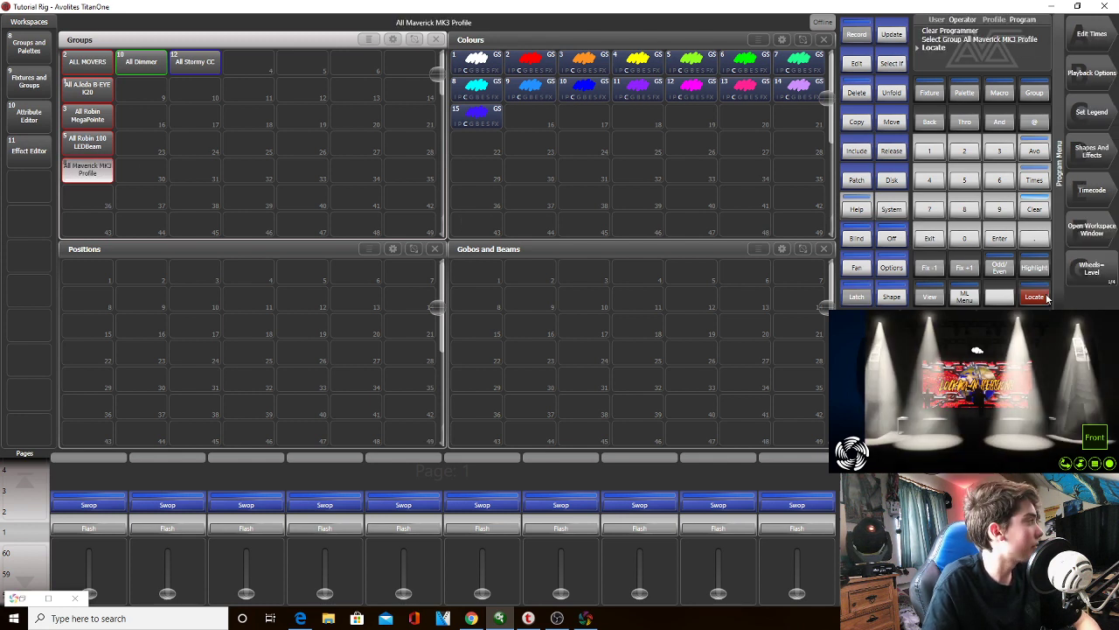
click(966, 267)
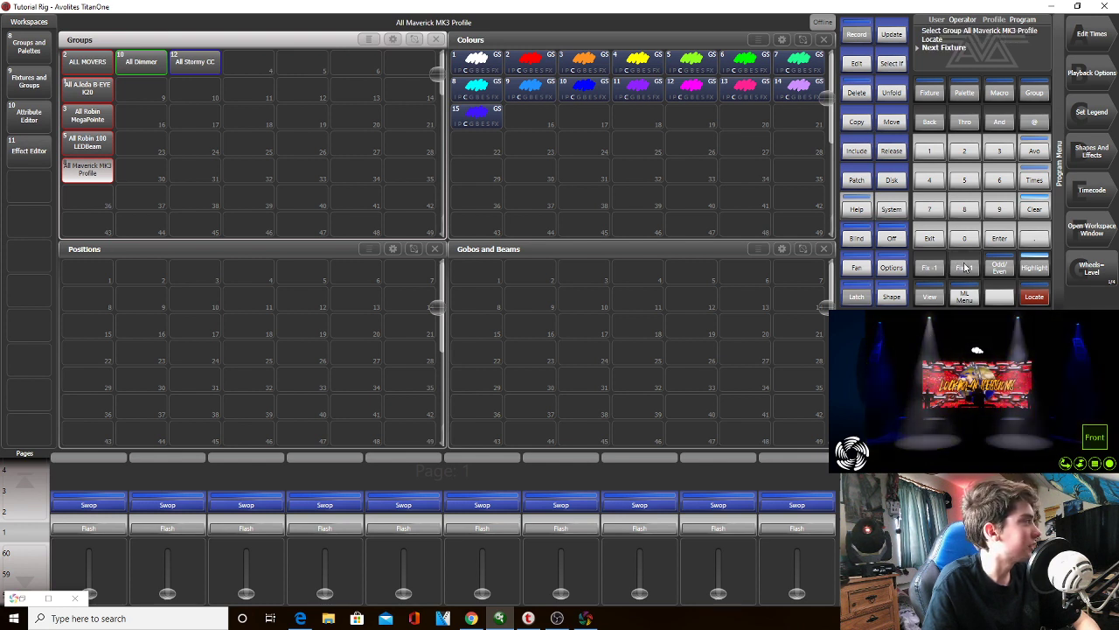
click(1091, 150)
click(1092, 72)
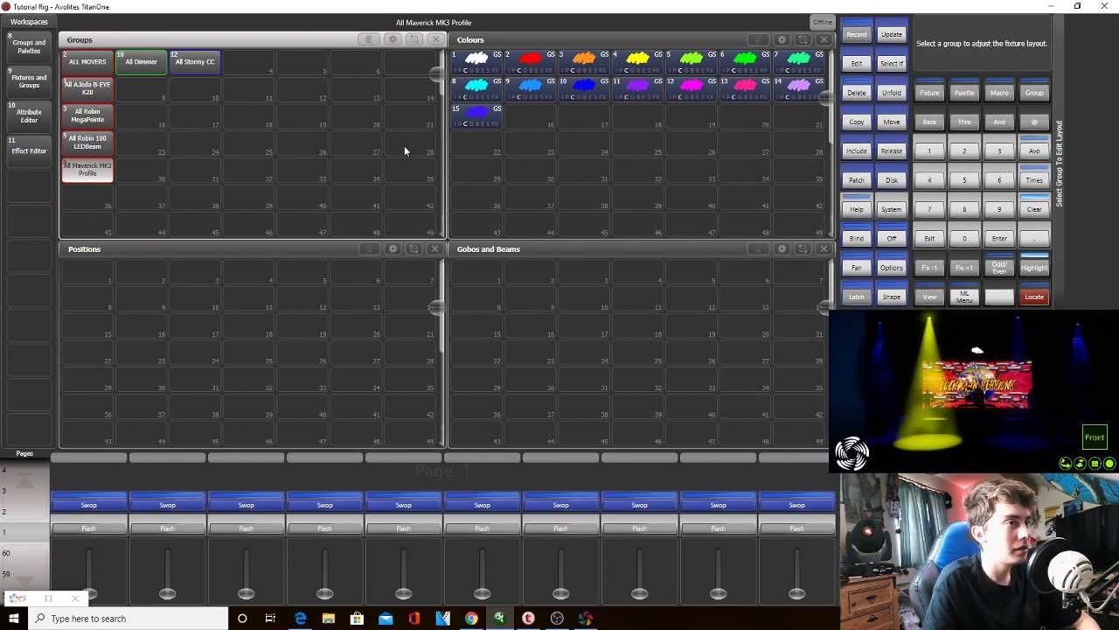
click(103, 171)
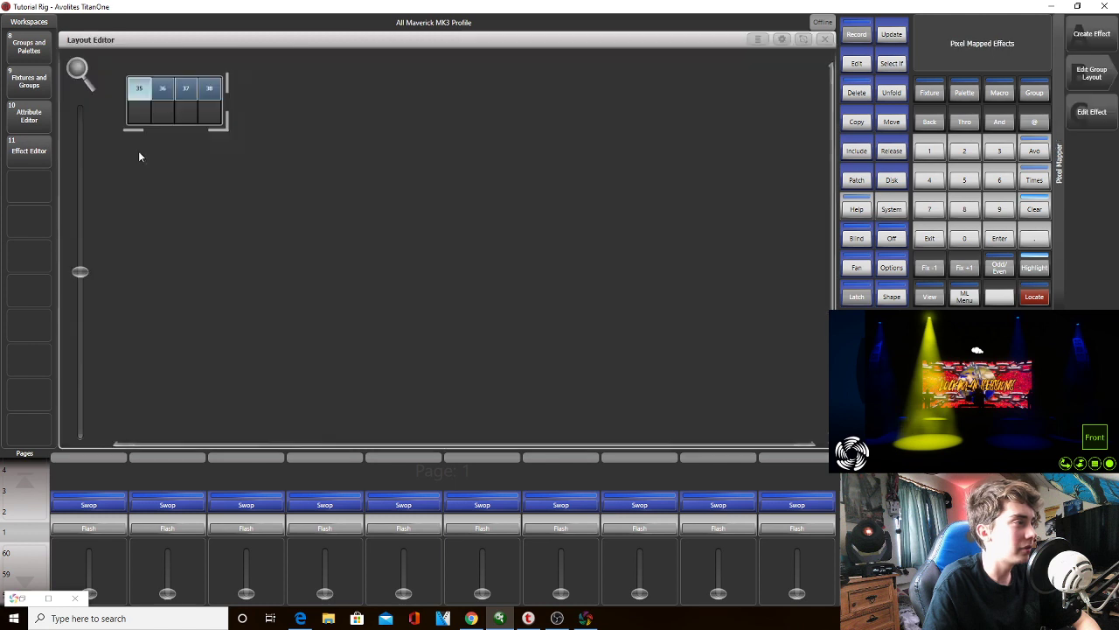
Arrange the Maverick fixtures along the layout's top row in the order 38, 35, 36, 37, resizing the grid as needed
click(165, 93)
mouse_move(175, 96)
mouse_down()
mouse_move(185, 112)
mouse_move(163, 90)
mouse_move(185, 90)
mouse_move(209, 112)
mouse_move(140, 112)
mouse_move(179, 92)
mouse_up()
click(164, 92)
click(209, 89)
click(158, 93)
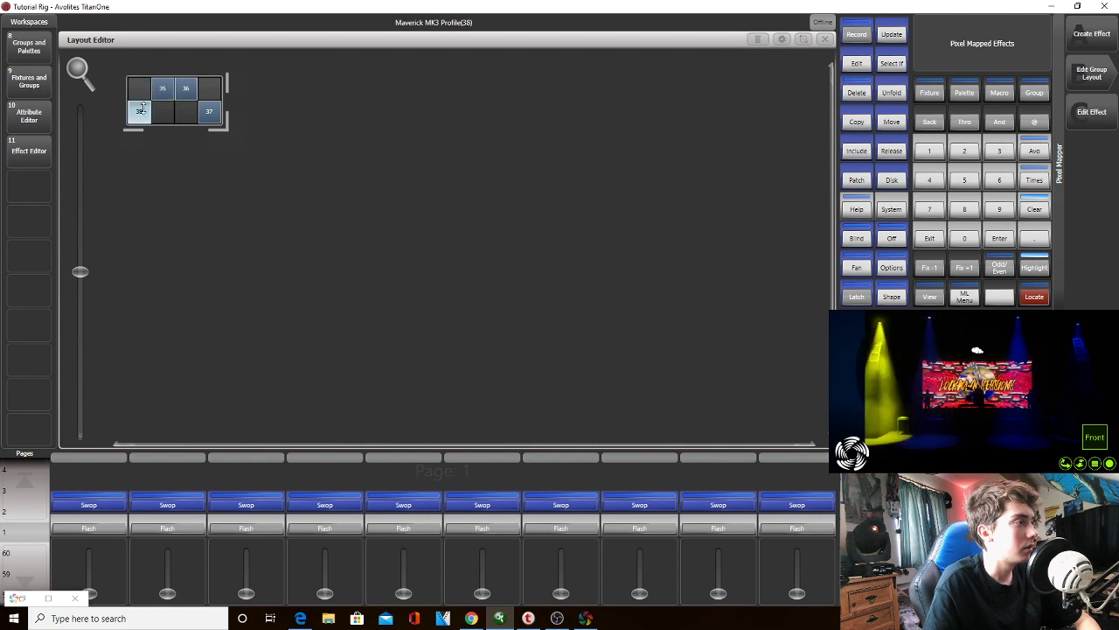
click(140, 113)
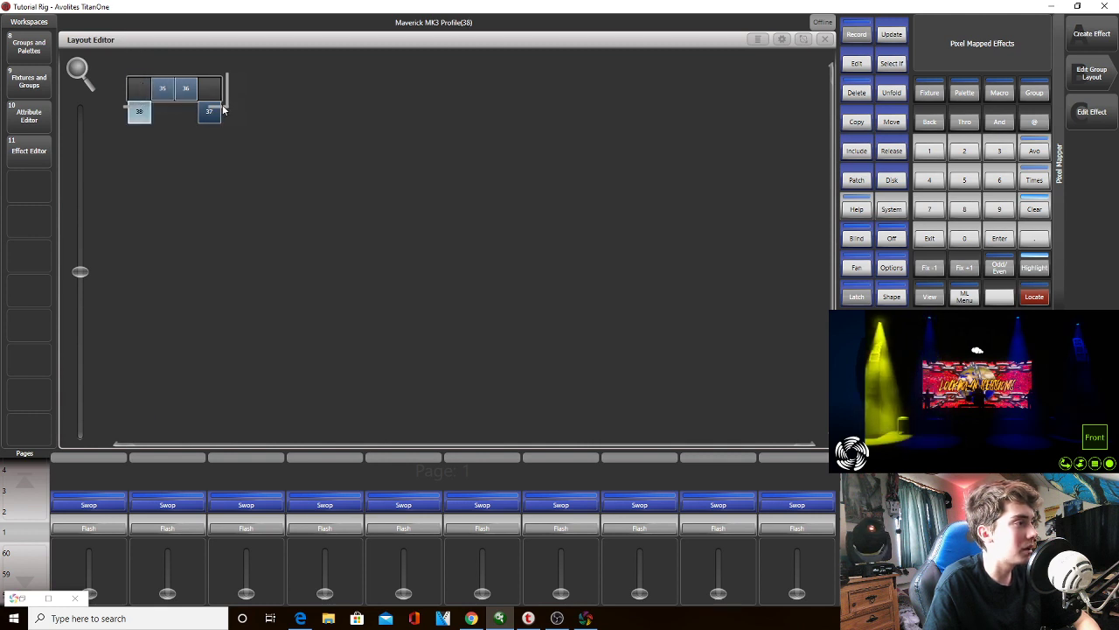
drag(227, 107, 250, 173)
drag(142, 113, 141, 91)
drag(210, 111, 209, 89)
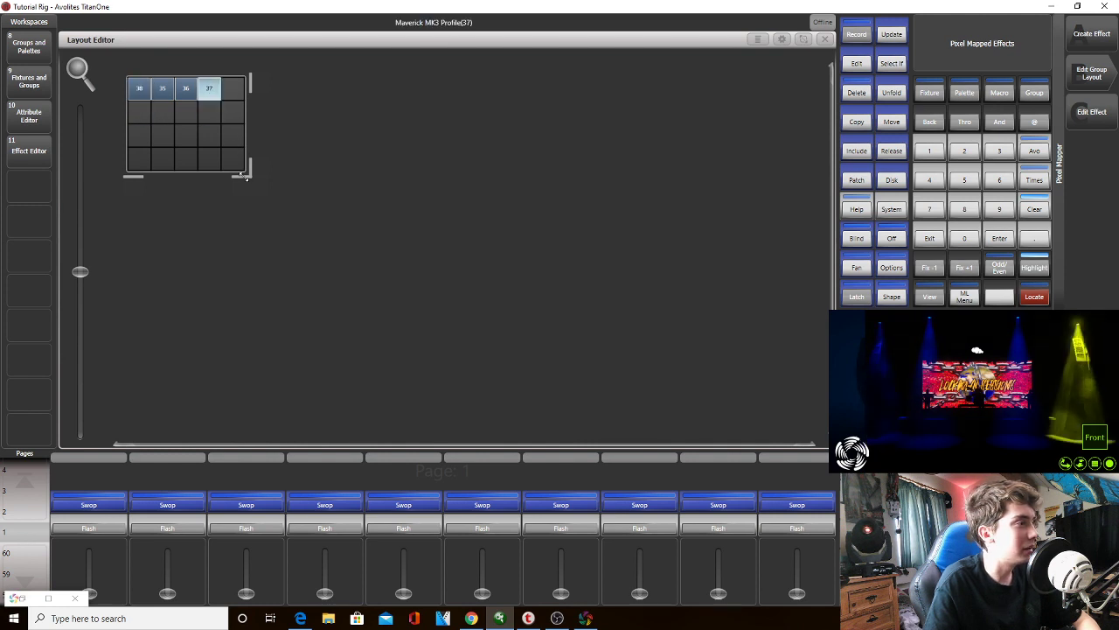
Crop the Maverick layout grid to one row of four cells, clear the programmer and close the layout
drag(250, 172, 225, 108)
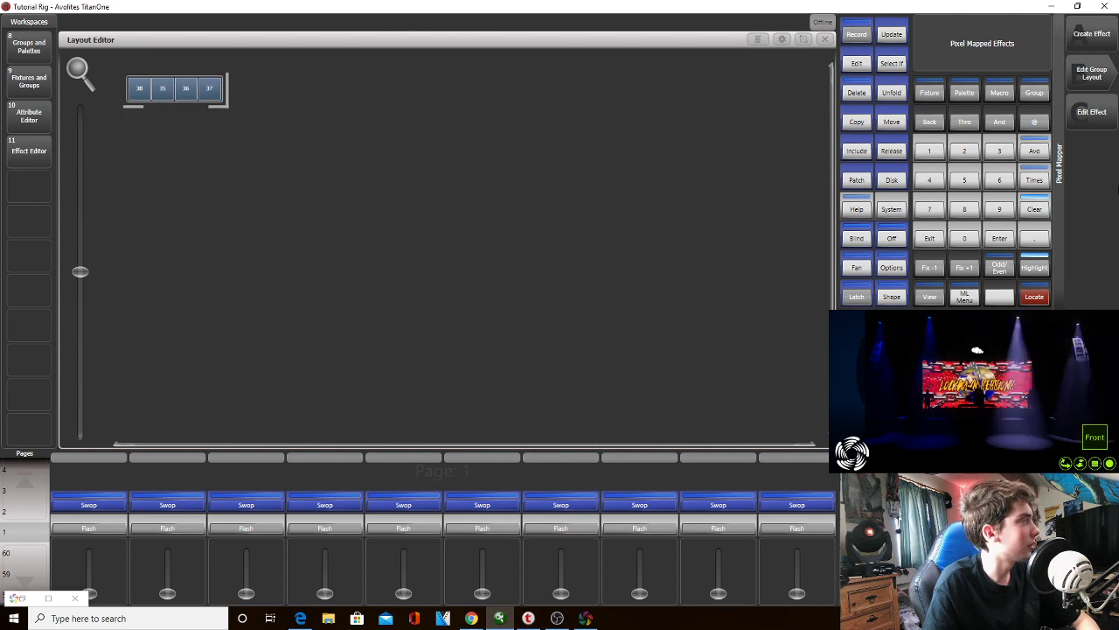
click(1036, 210)
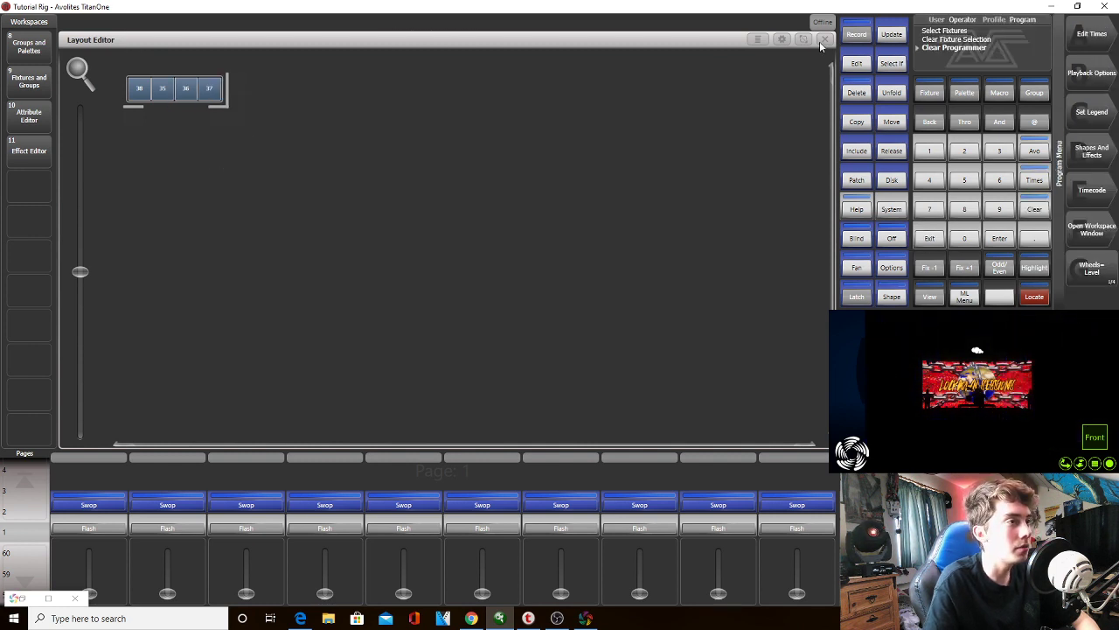
click(825, 39)
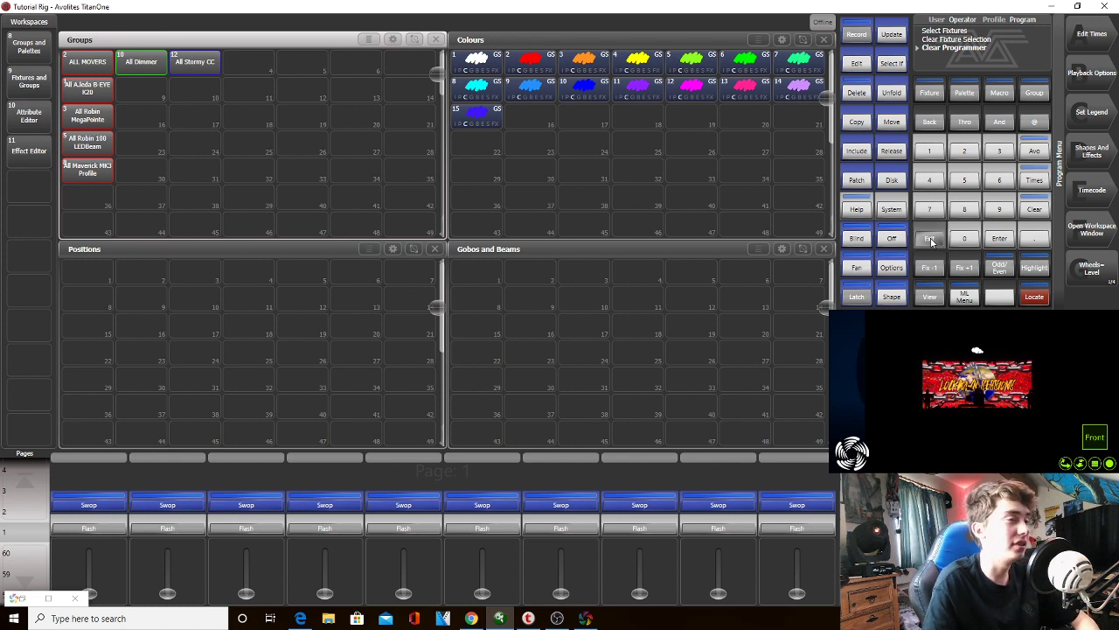
Locate the All Stormy CC group, step through its highlighted fixtures, and open the group's Pixel Mapper layout
click(1092, 153)
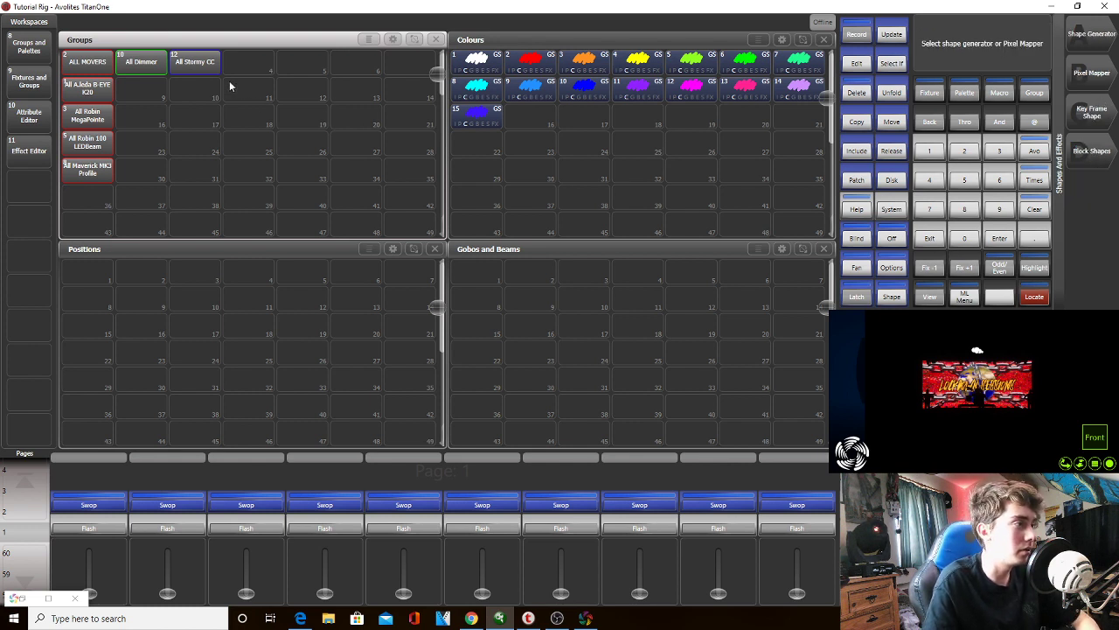
click(196, 63)
click(1033, 297)
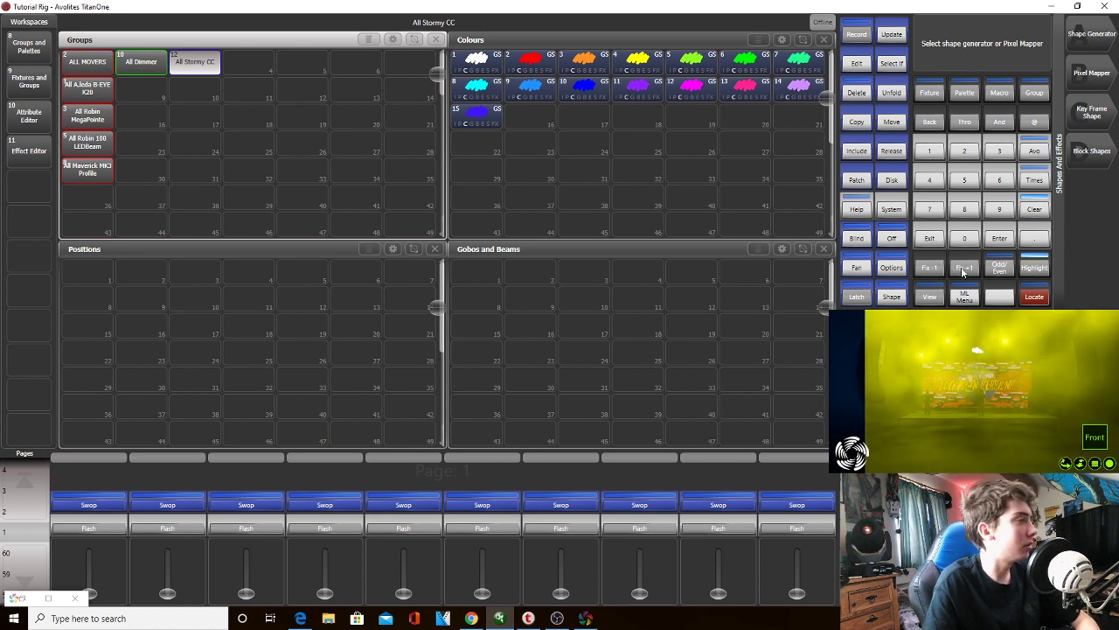
click(1098, 77)
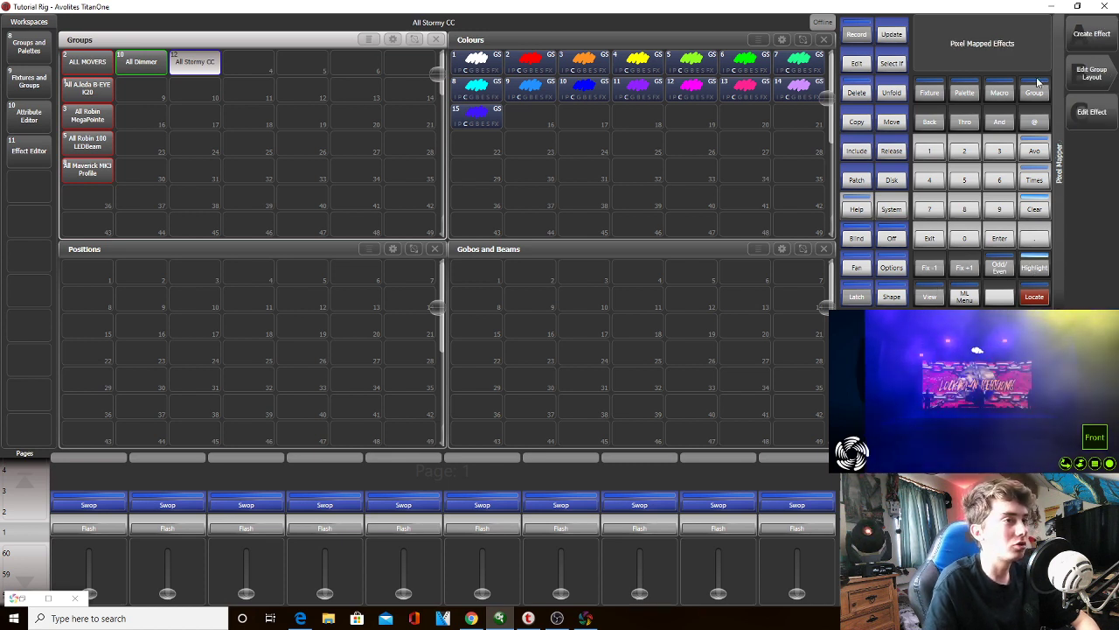
click(1098, 77)
click(210, 73)
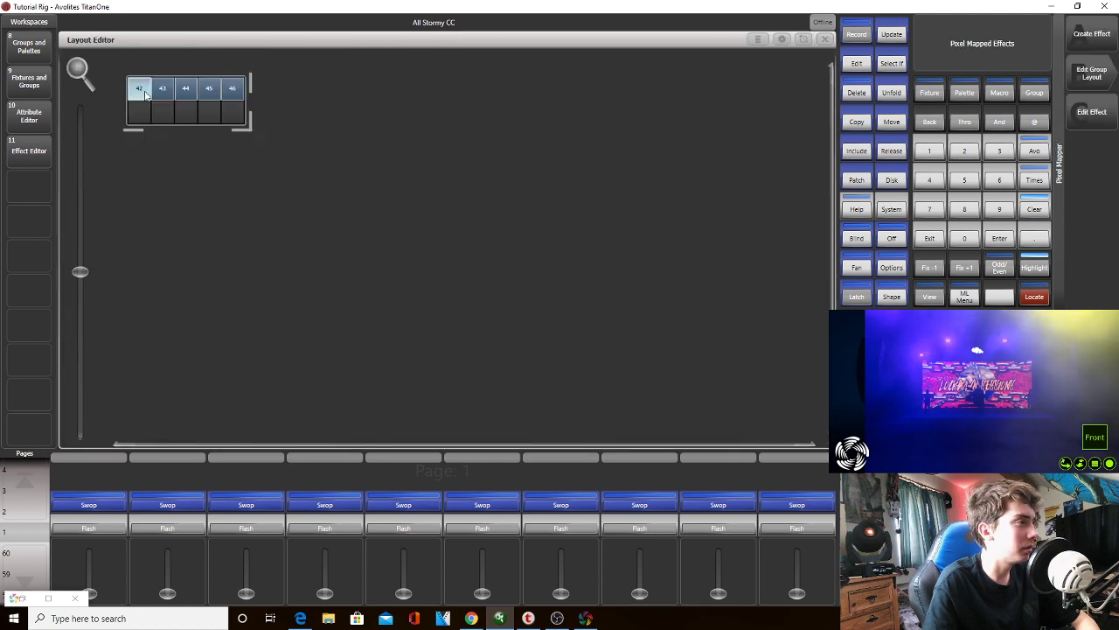
Enlarge the Stormy CC grid to 12 by 10 and spread the fixtures: 43 and 42 in row 1, 44 and 45 in row 4, 46 in row 6
drag(270, 139, 433, 323)
drag(147, 95, 326, 91)
drag(231, 93, 276, 149)
mouse_move(185, 89)
mouse_down()
mouse_move(210, 156)
mouse_move(163, 90)
mouse_move(185, 89)
mouse_up()
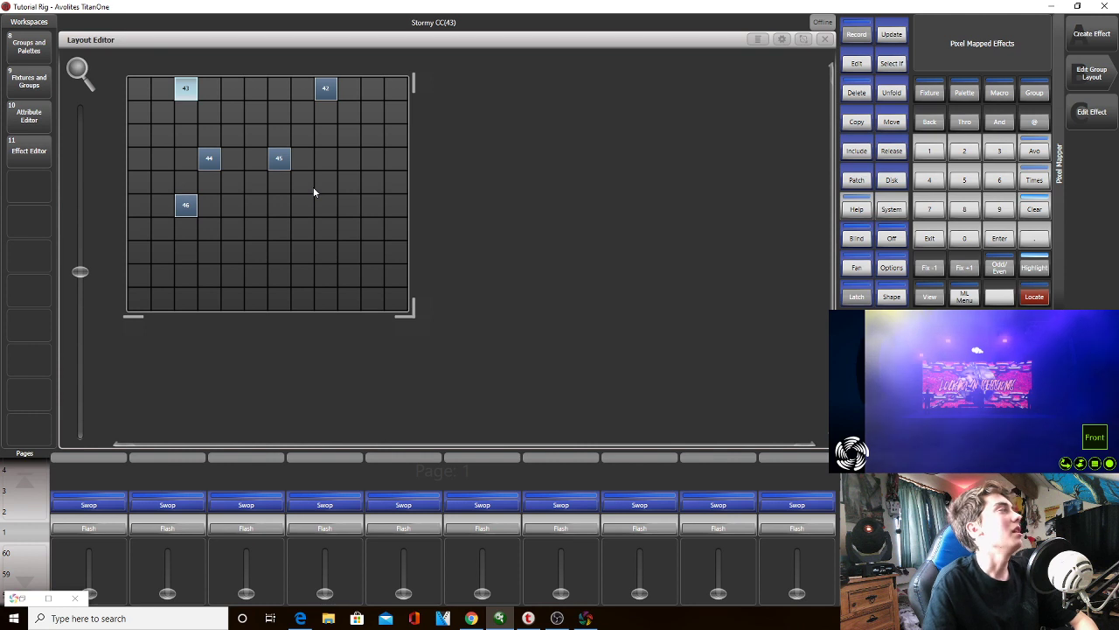
Move fixtures 44, 45 and 46 up one row each, and fixture 42 one column left
drag(279, 158, 208, 133)
drag(192, 199, 189, 181)
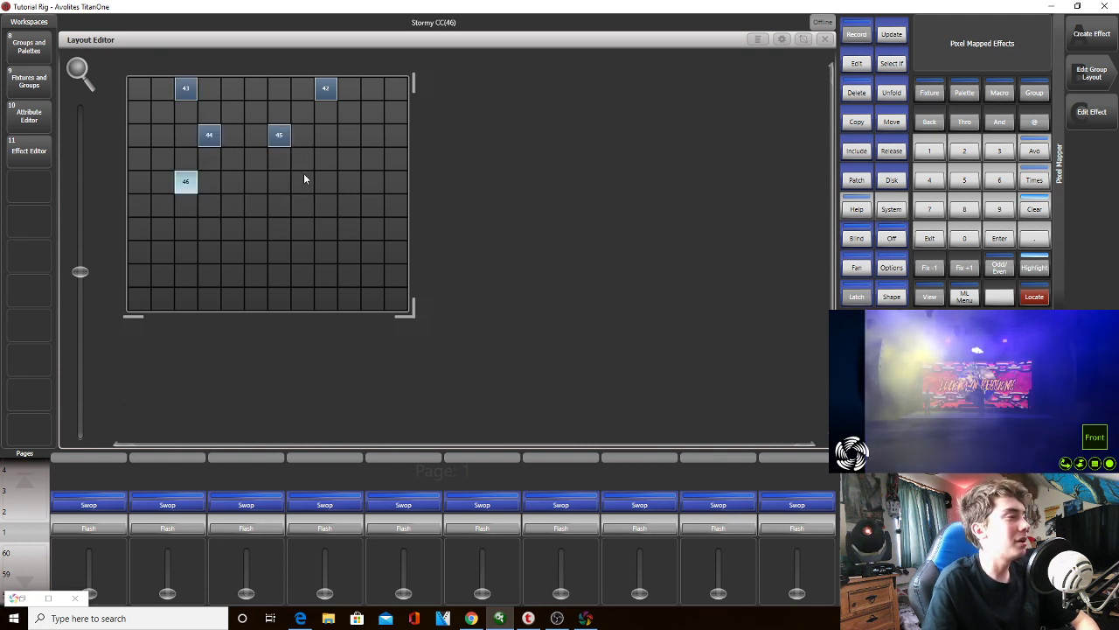
click(317, 93)
drag(316, 94, 296, 95)
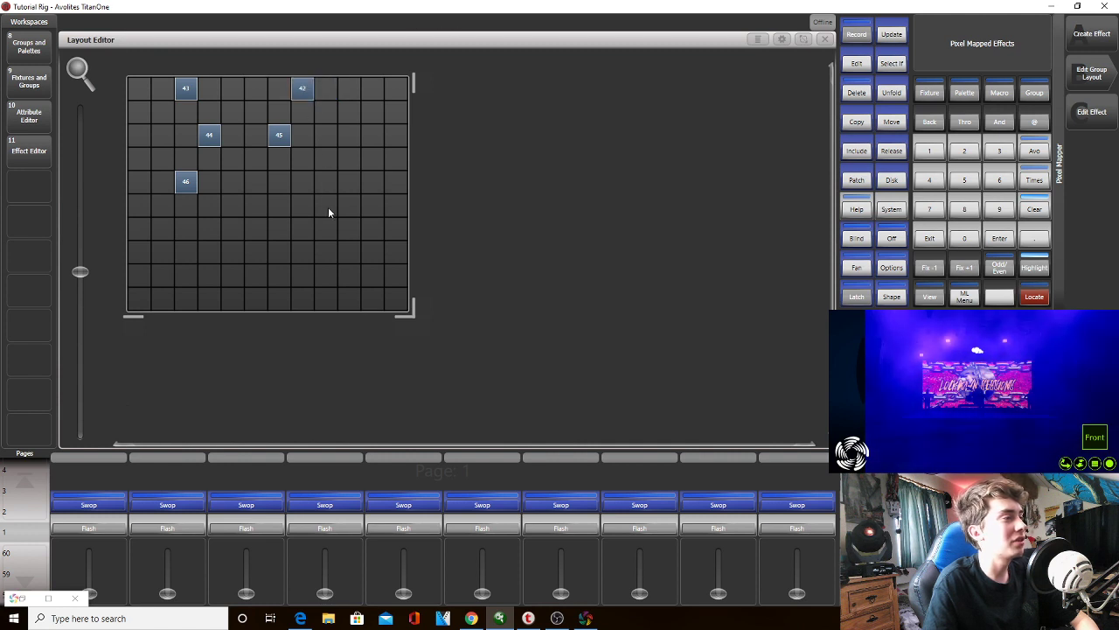
Shift all the Stormy CC fixtures two columns left and crop the grid to 6 x 5, clearing the programmer and closing the layout
drag(328, 206, 139, 96)
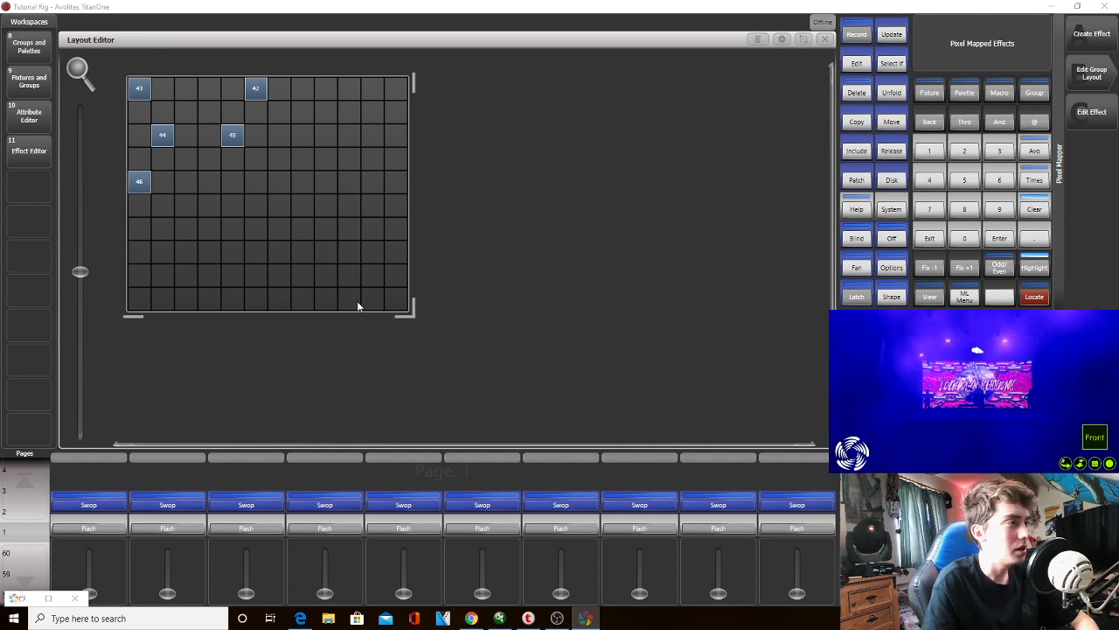
drag(410, 313, 271, 195)
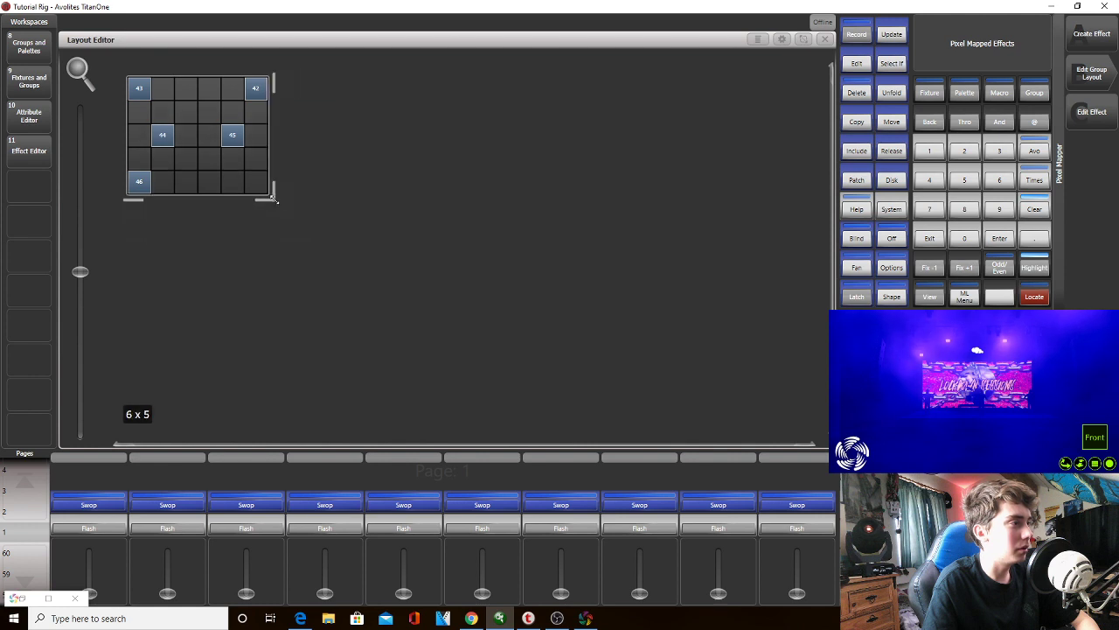
click(934, 246)
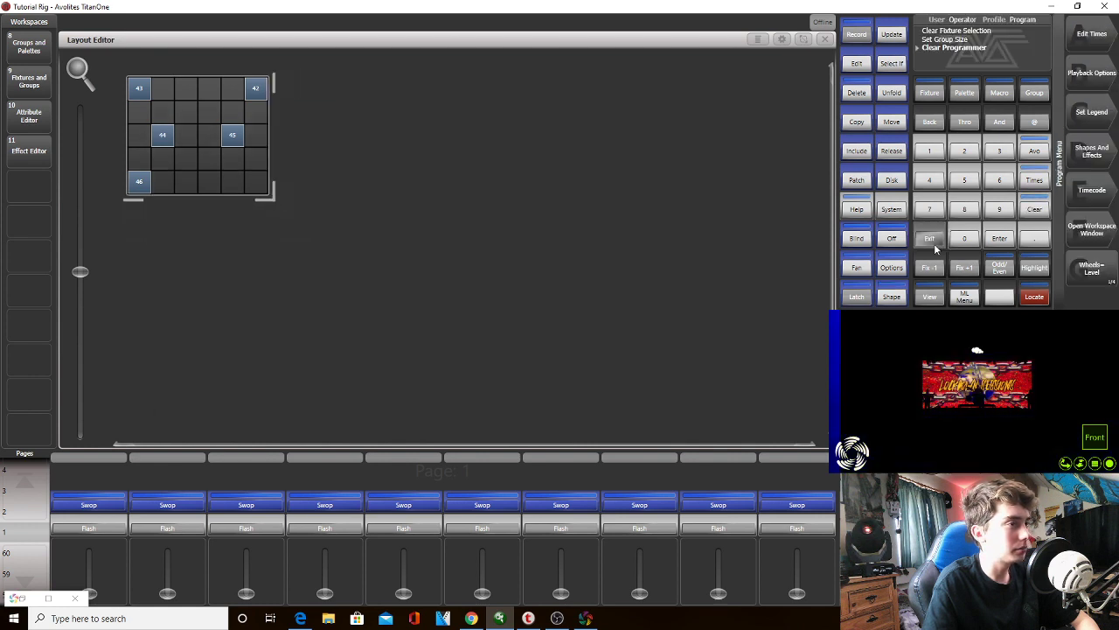
click(826, 41)
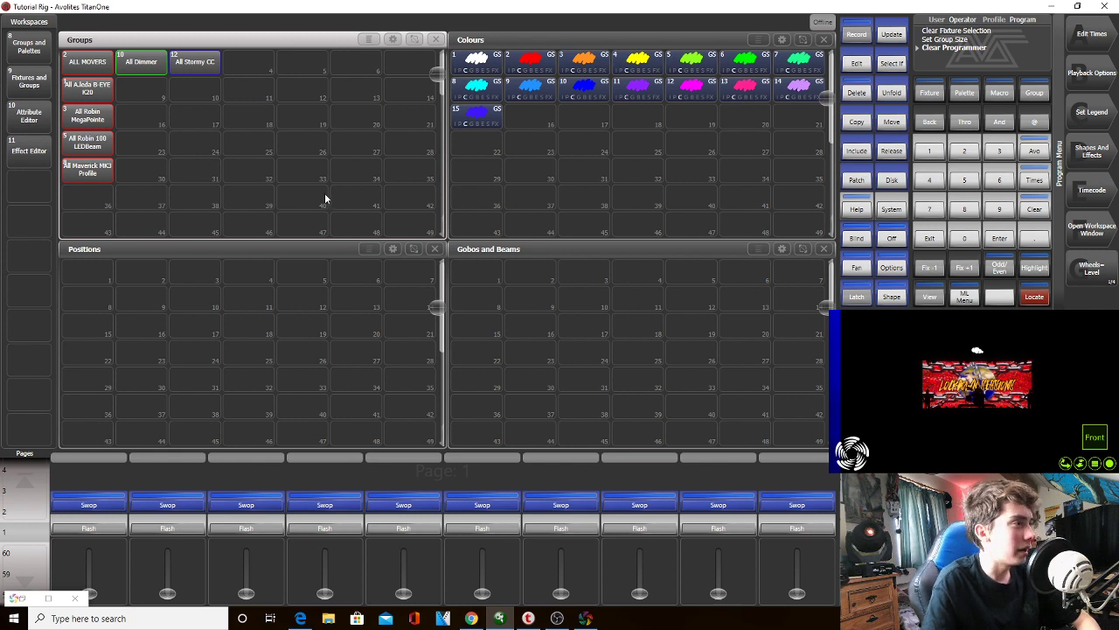
Locate all the moving-light groups and preview the colour palettes from red and amber through lime, green, blue and purple, clearing the programmer at the end
drag(95, 175, 91, 68)
click(1035, 298)
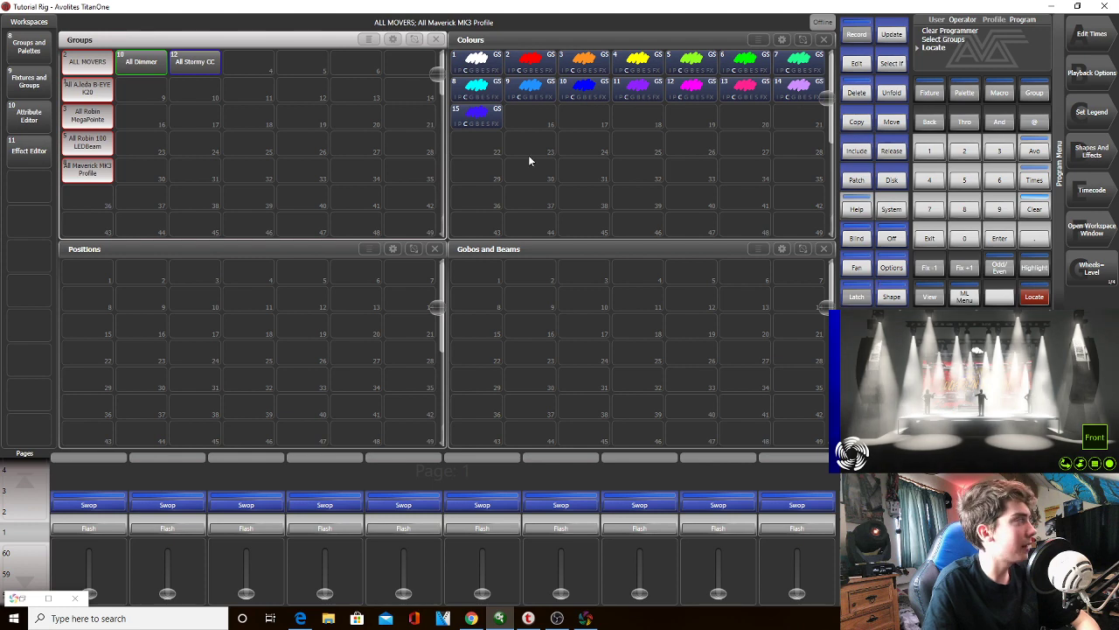
click(530, 61)
click(586, 64)
click(638, 63)
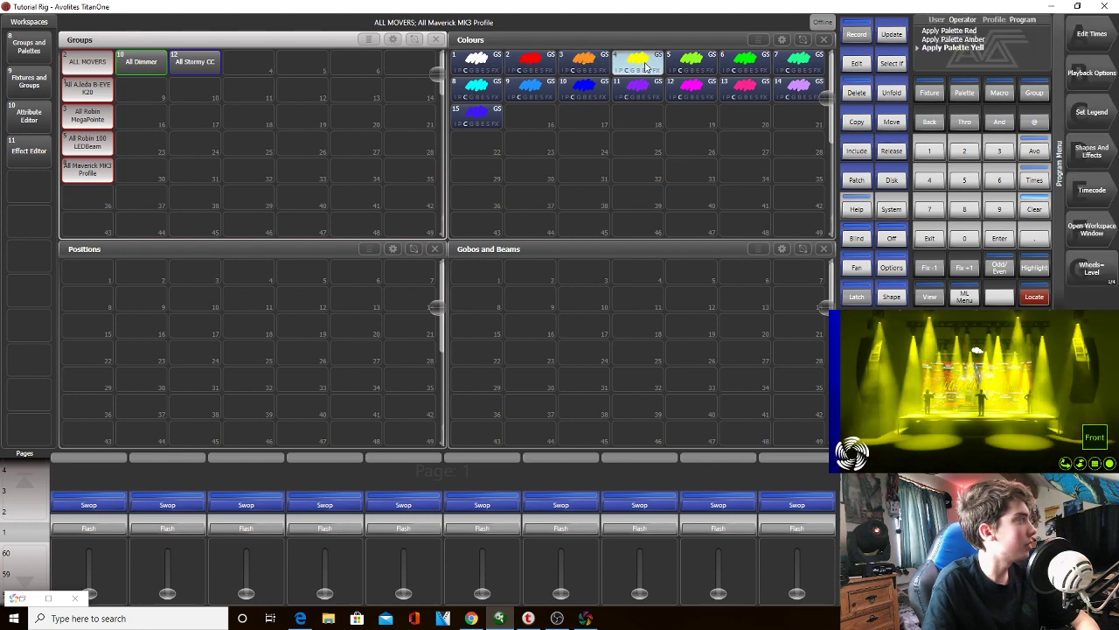
click(719, 68)
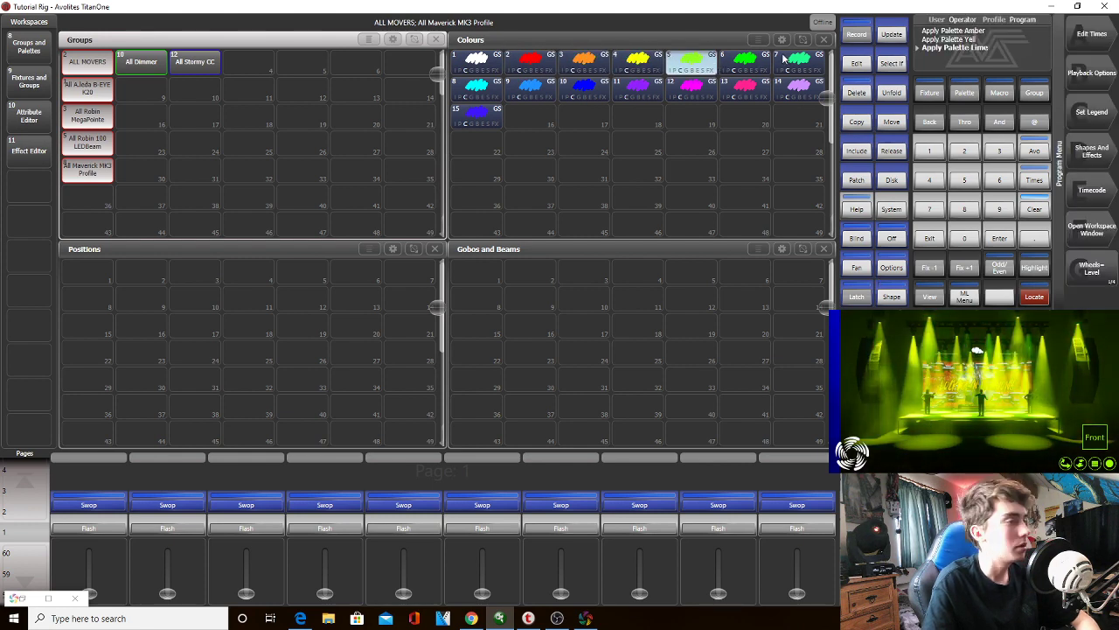
click(798, 61)
click(745, 60)
click(584, 85)
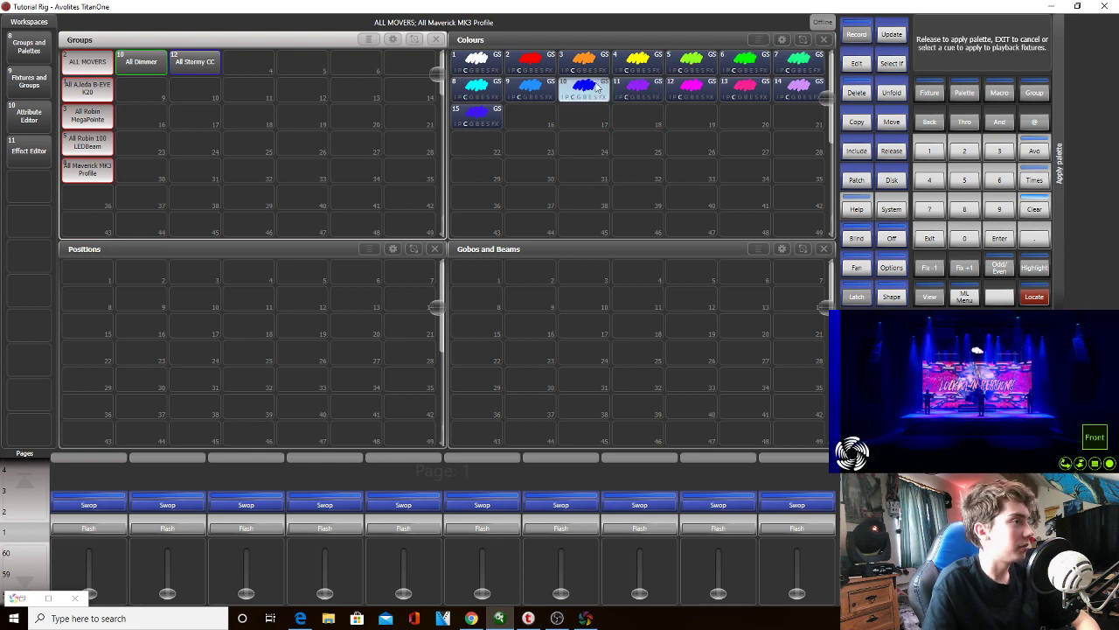
click(638, 86)
click(1034, 210)
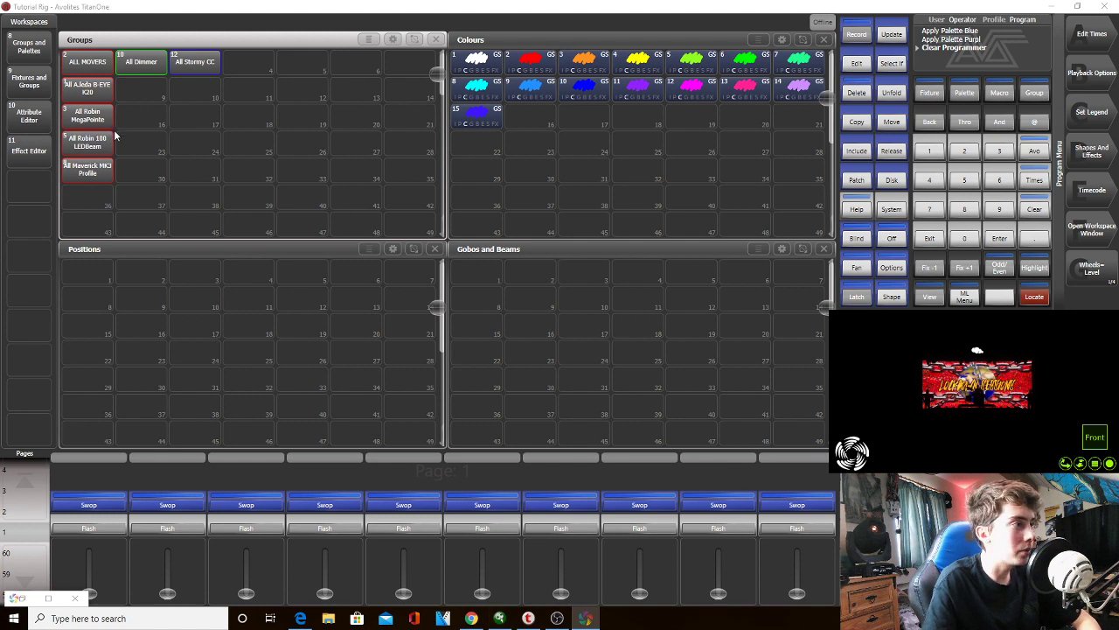
Locate the All Robin MegaPointe group and step its Gobo 1 attribute through Gobo 2 and Gobo 3
click(103, 118)
click(1037, 296)
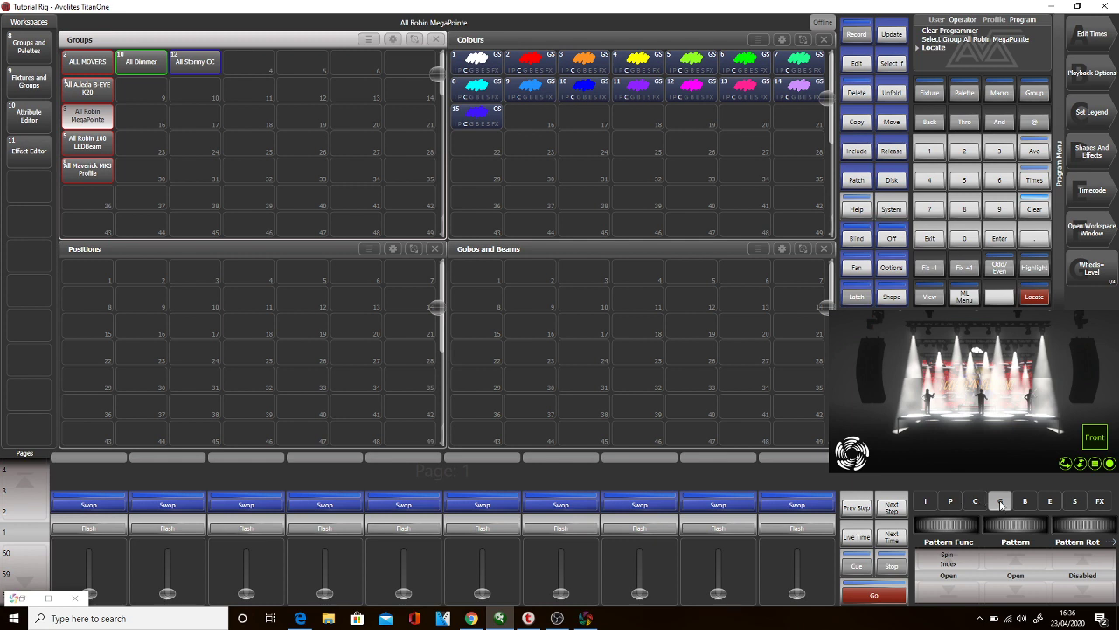
click(1001, 504)
scroll(1024, 563, down, 2)
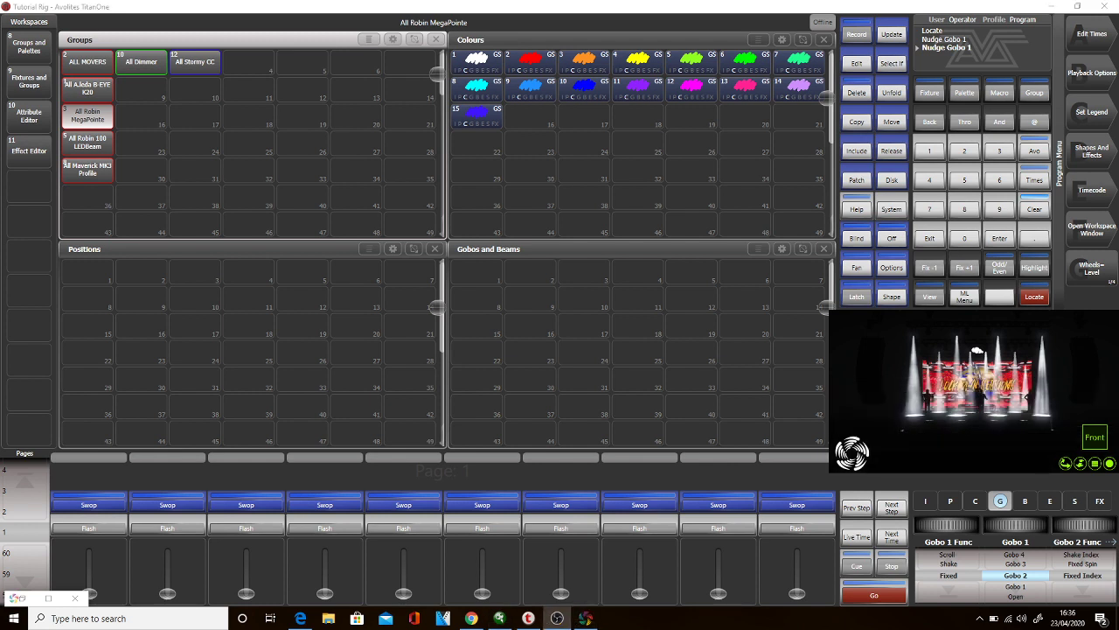
click(1024, 564)
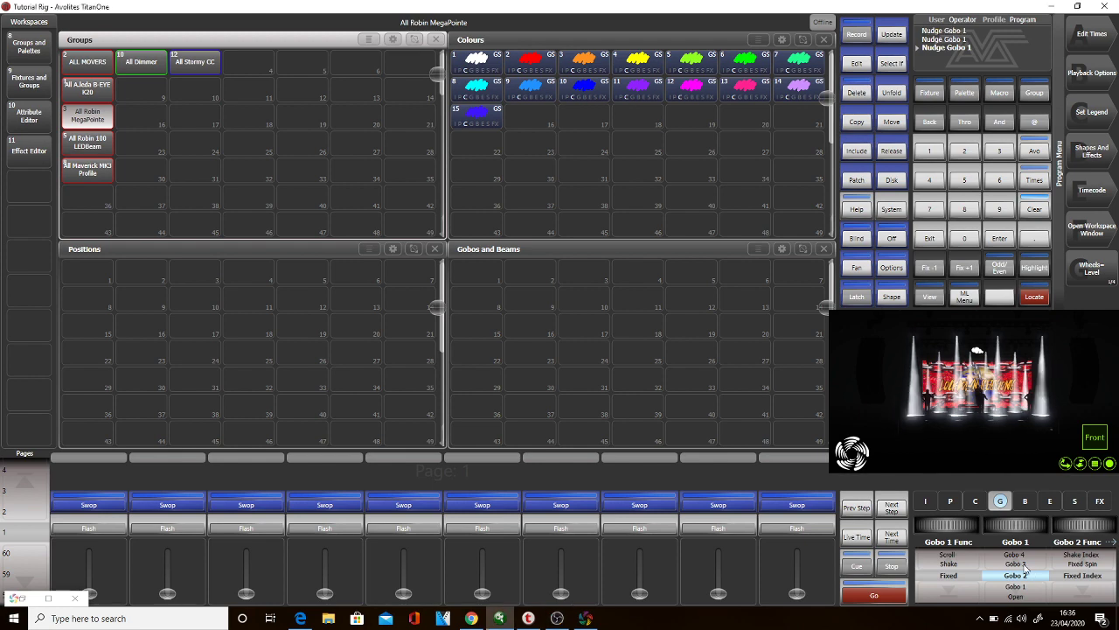
click(1024, 564)
scroll(1025, 570, up, 1)
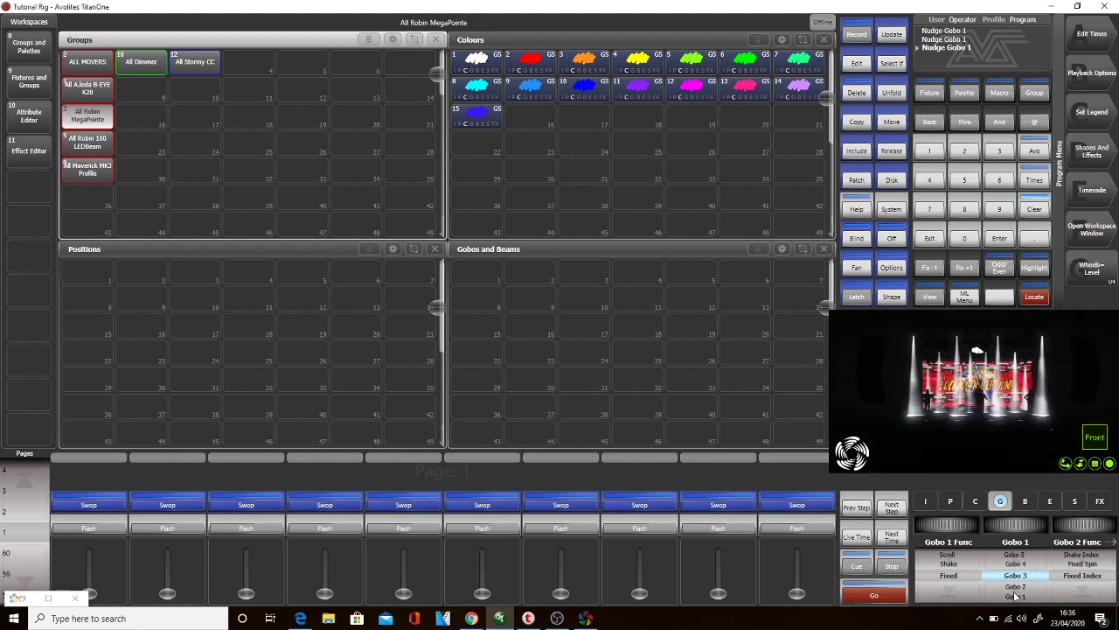
Set the MegaPointes' Gobo 1 to Open and begin recording a beam palette in the first Gobos and Beams slot
scroll(1017, 586, down, 5)
click(476, 273)
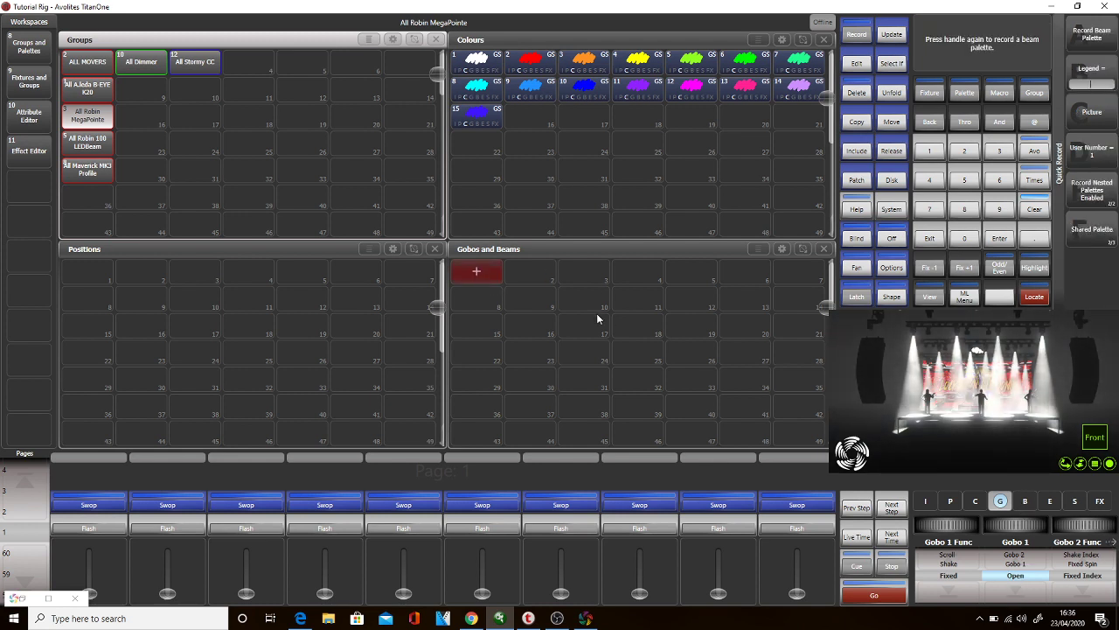
Bring up the gobo attributes in the Attribute Editor and record Gobo 1 at Open as a palette in slot 1 of Gobos and Beams
click(1067, 541)
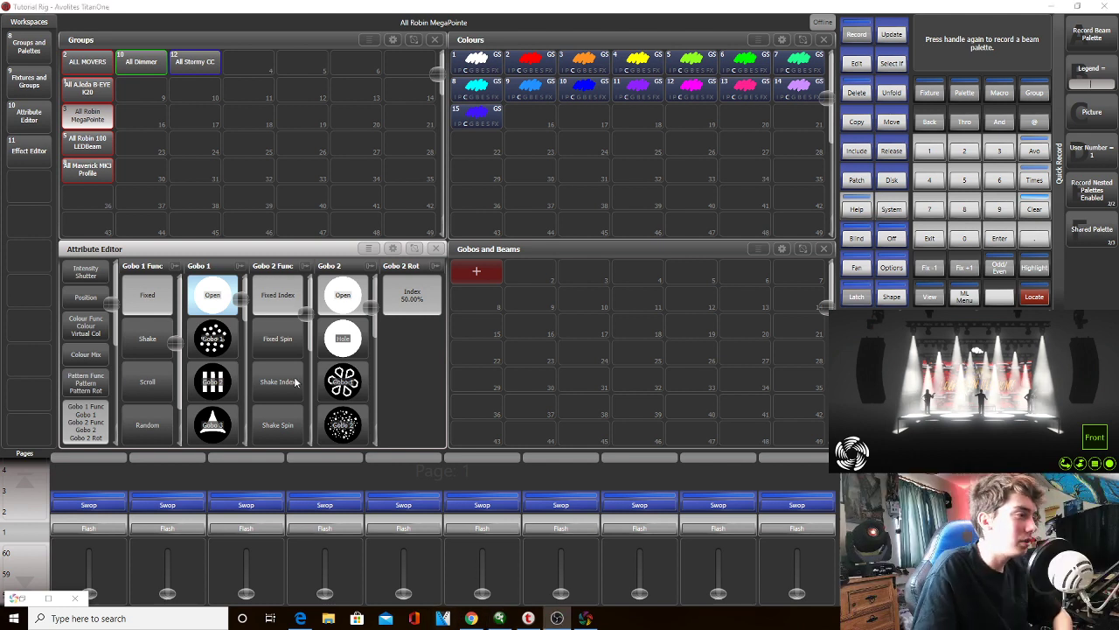
click(212, 338)
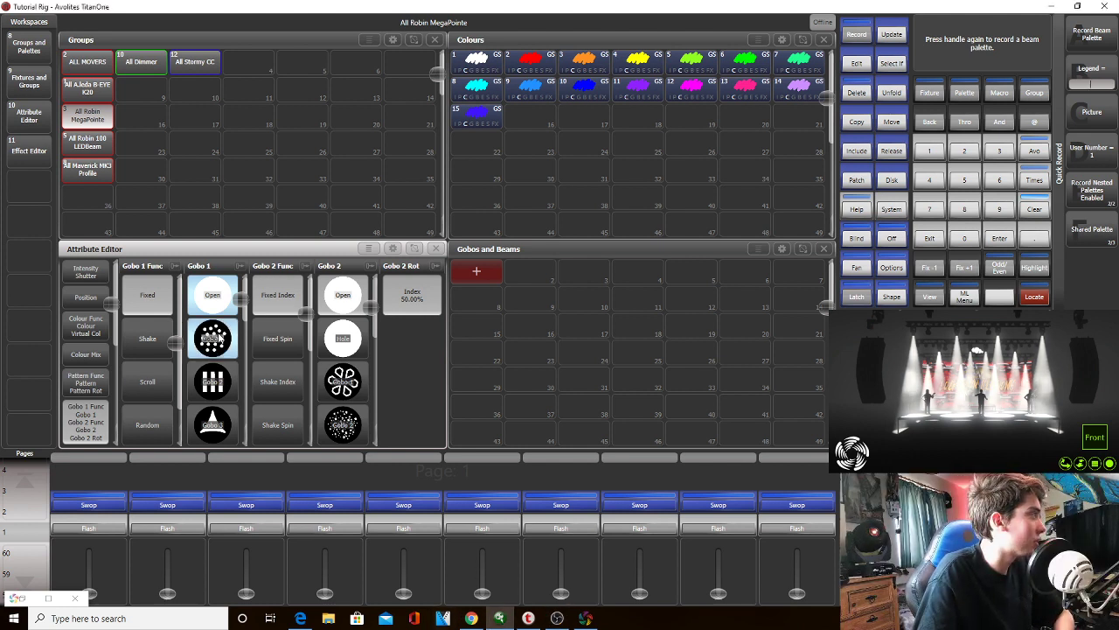
click(216, 287)
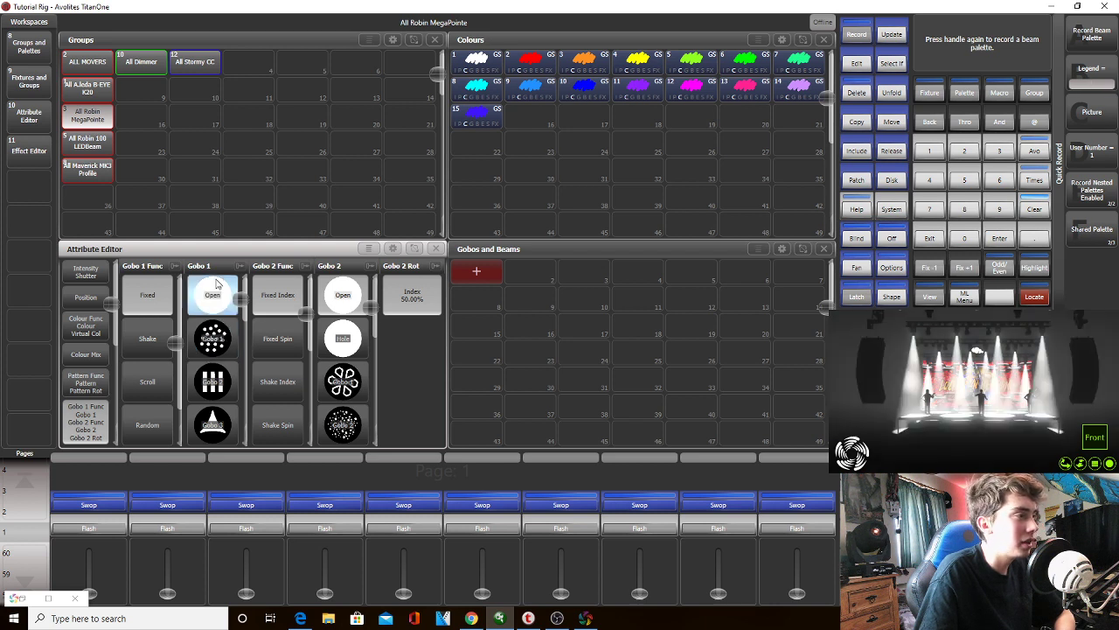
click(479, 275)
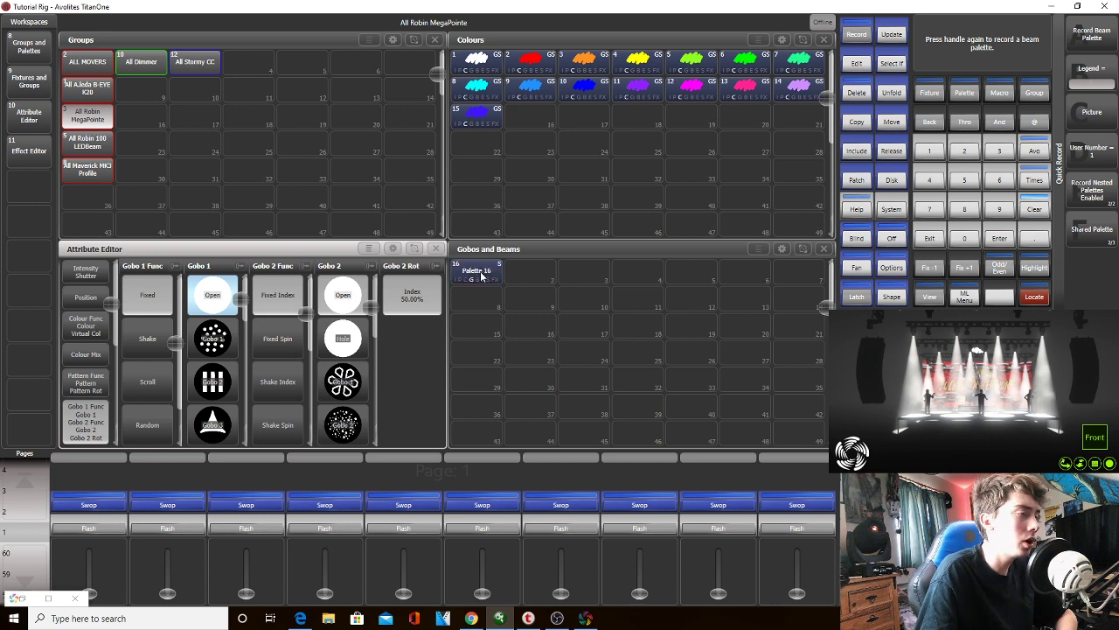
Record gobos 1, 2 and 3 of the Gobo 1 wheel as palettes in slots 2, 3 and 4 of Gobos and Beams
click(536, 281)
click(213, 381)
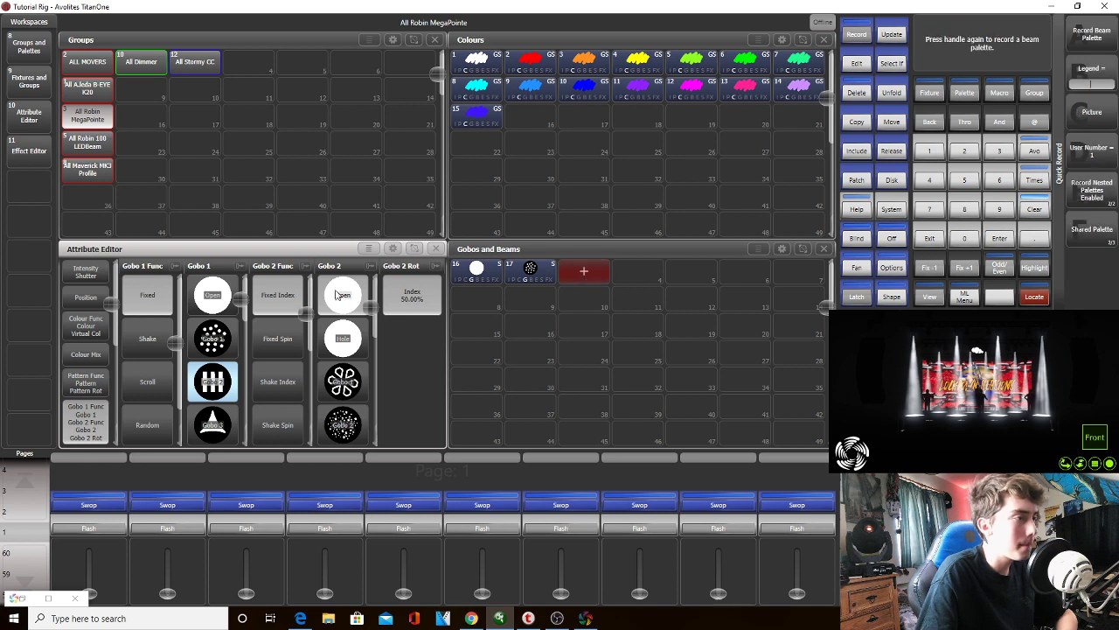
click(585, 275)
scroll(223, 367, down, 1)
click(218, 370)
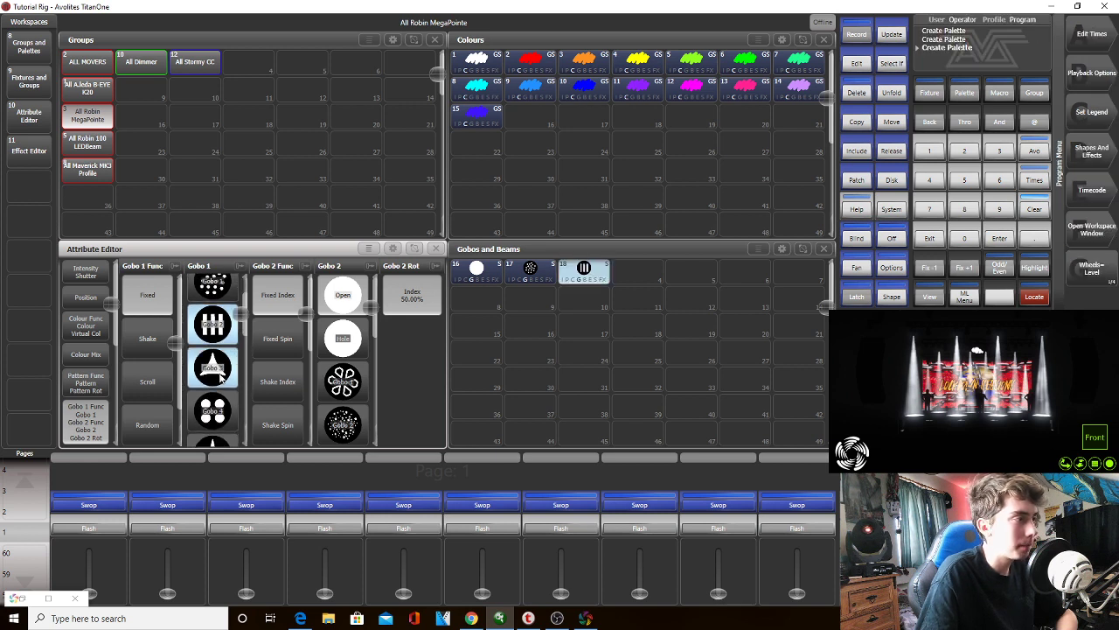
click(641, 277)
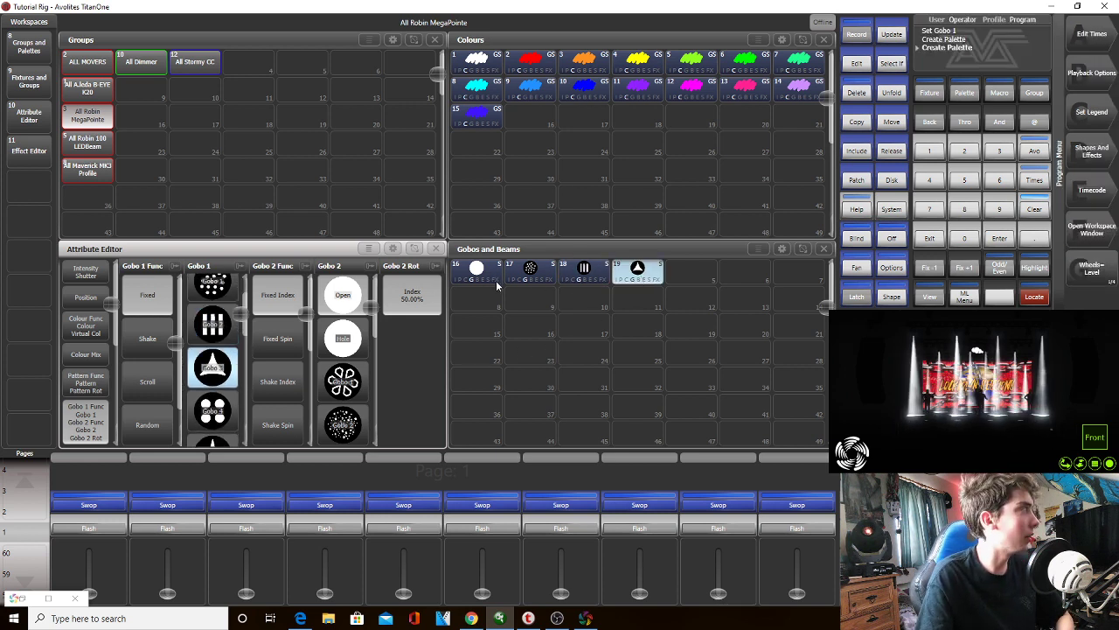
Record gobos 4, 5 and 6 of the Gobo 1 wheel as palettes in slots 5, 6 and 7
scroll(248, 327, down, 1)
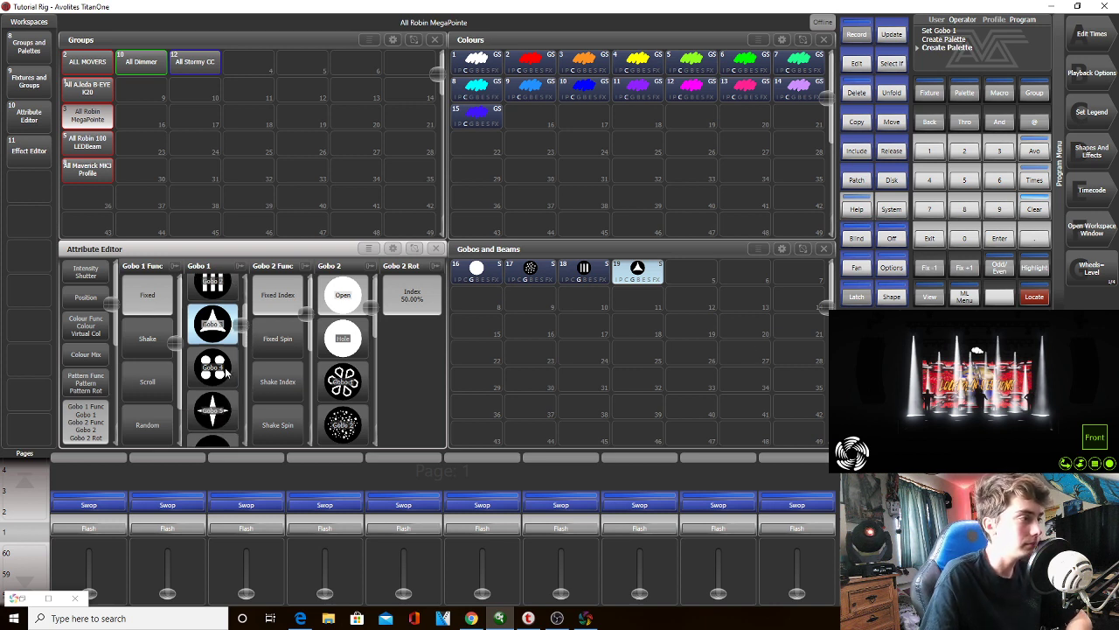
click(213, 367)
click(690, 278)
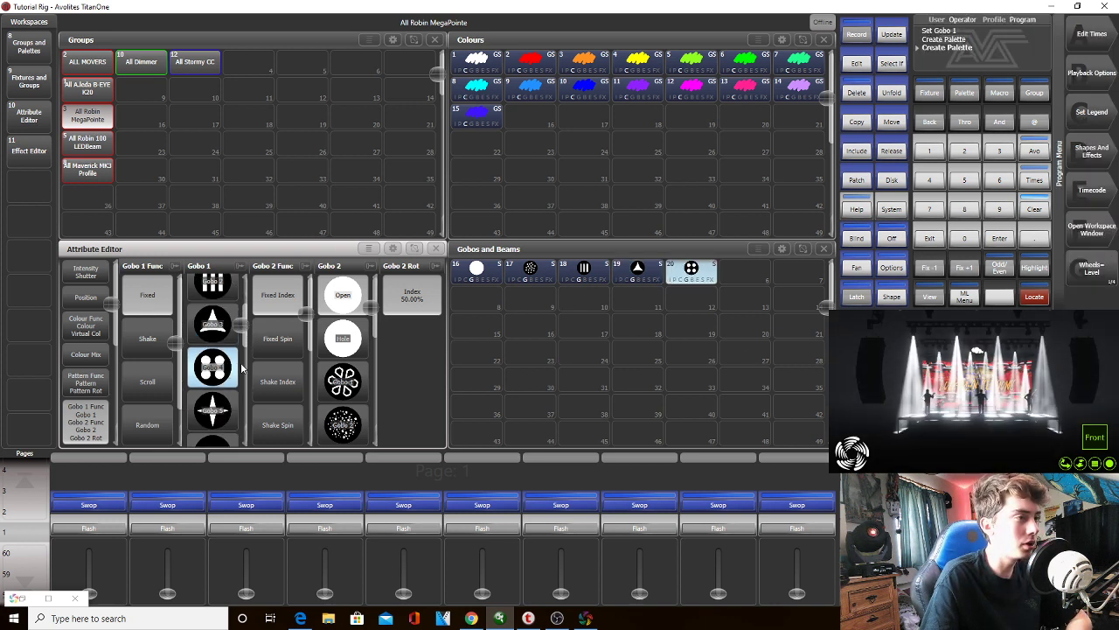
scroll(238, 344, down, 2)
click(213, 348)
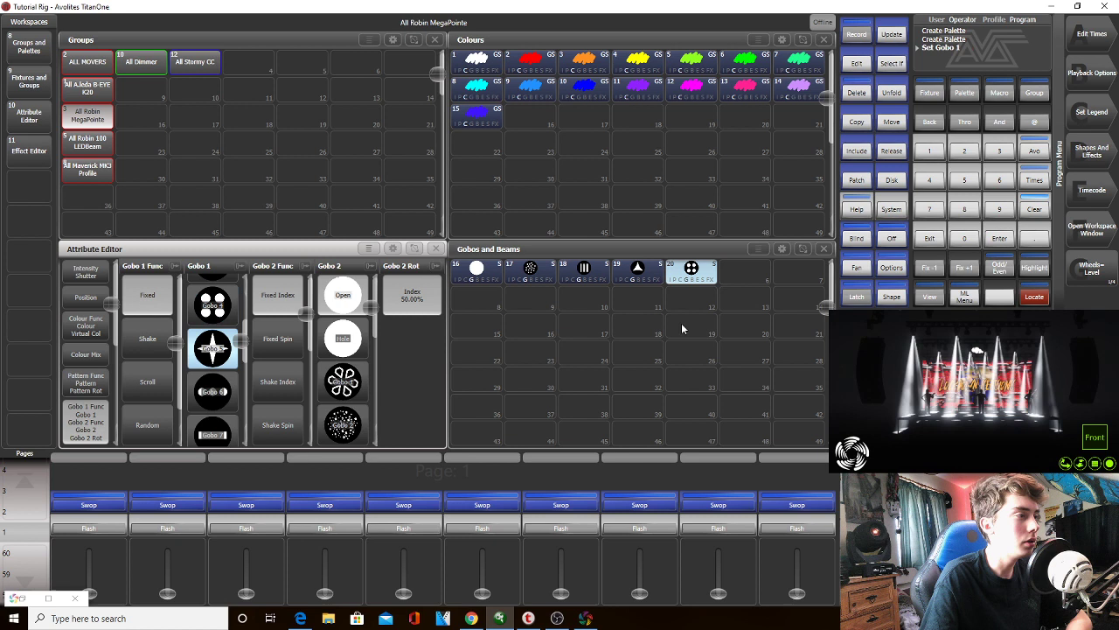
click(744, 271)
click(200, 400)
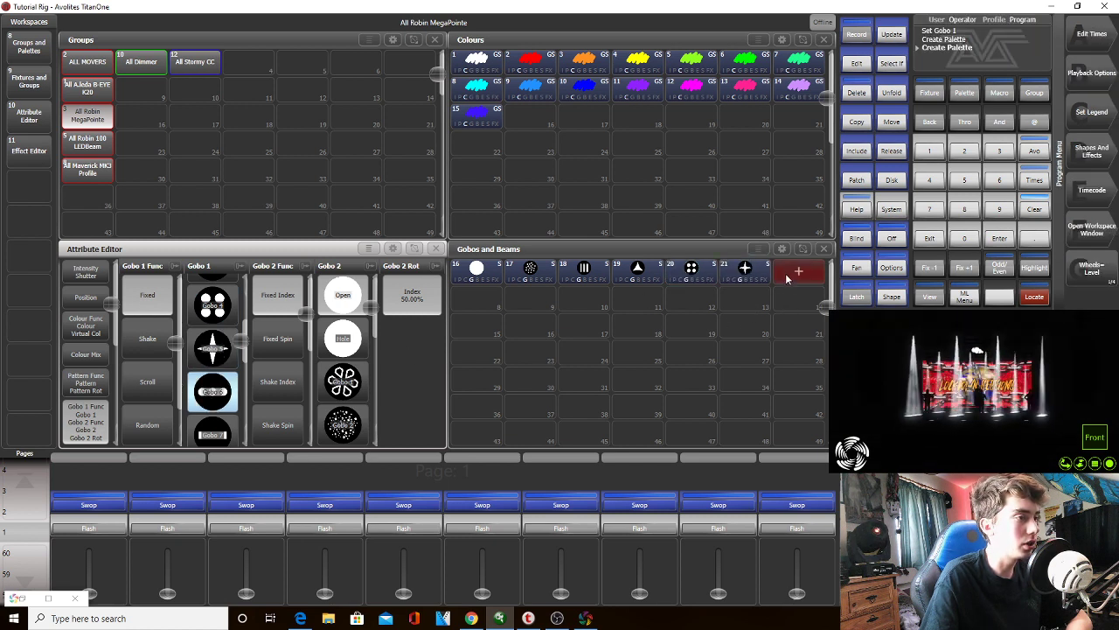
click(796, 273)
Record gobos 7 and 8 of the Gobo 1 wheel as palettes in slots 8 and 9
scroll(238, 341, down, 3)
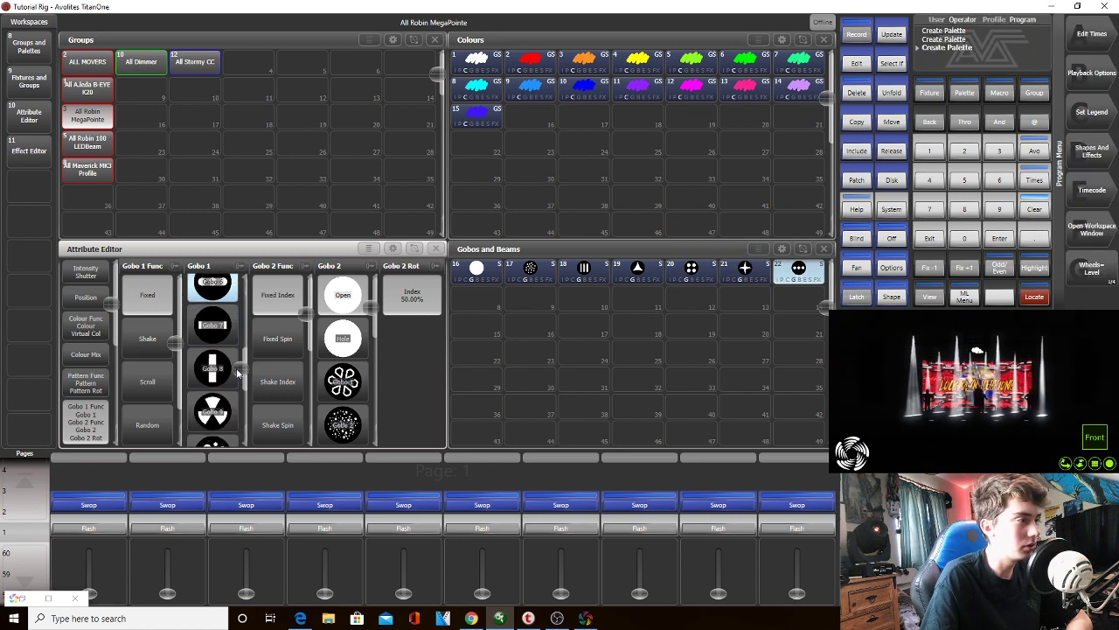
click(213, 325)
click(491, 308)
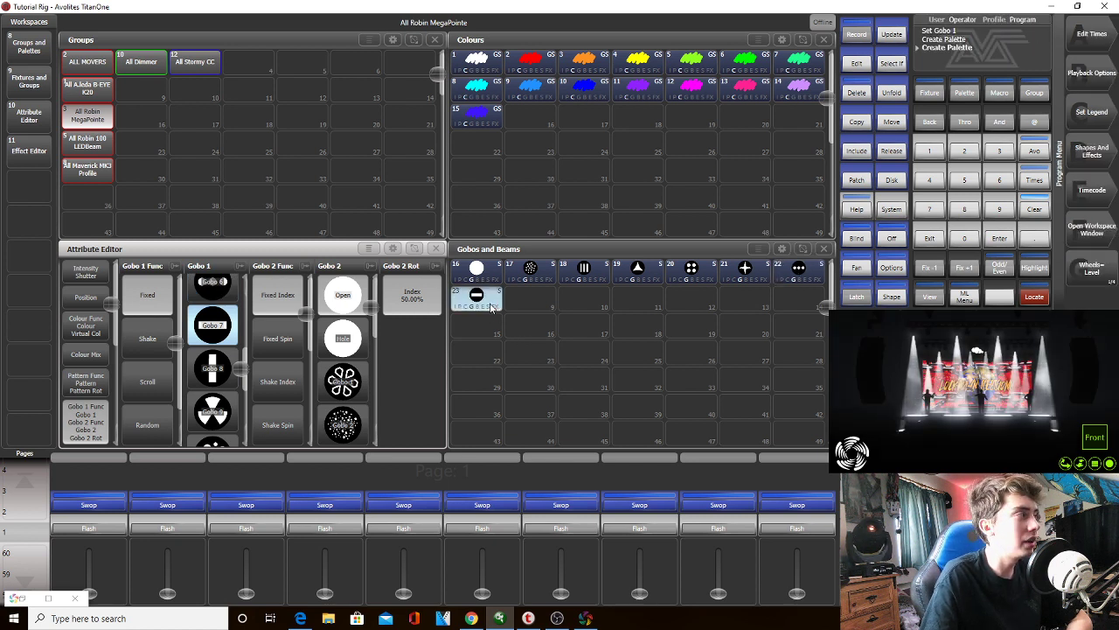
click(208, 380)
click(517, 302)
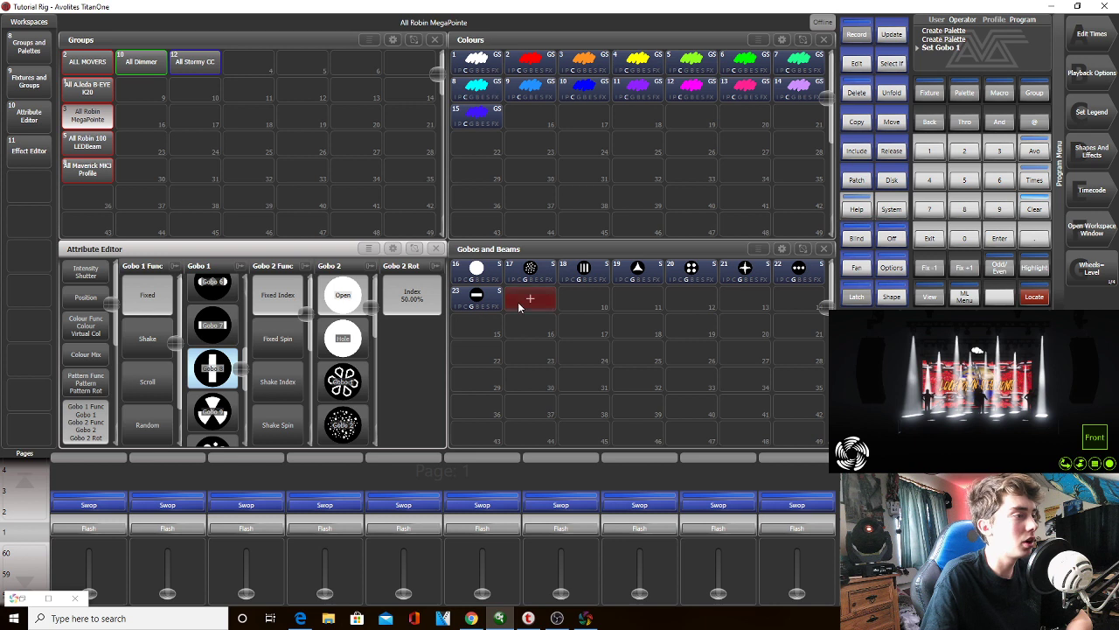
Record gobos 9 and 10 of the Gobo 1 wheel as palettes in slots 10 and 11
scroll(241, 373, down, 2)
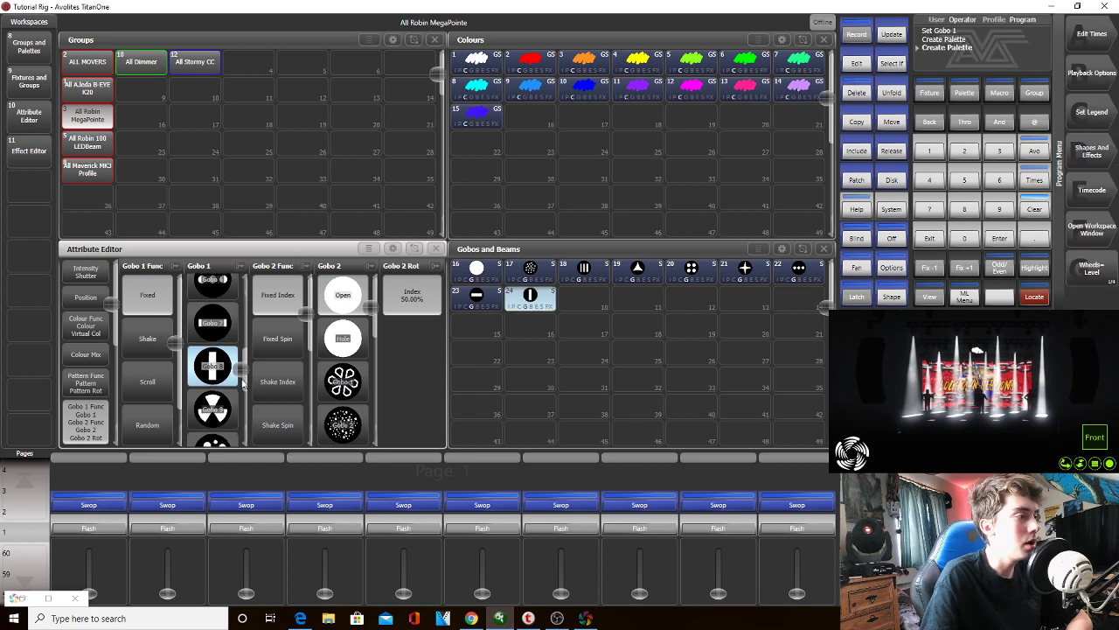
click(213, 338)
click(594, 306)
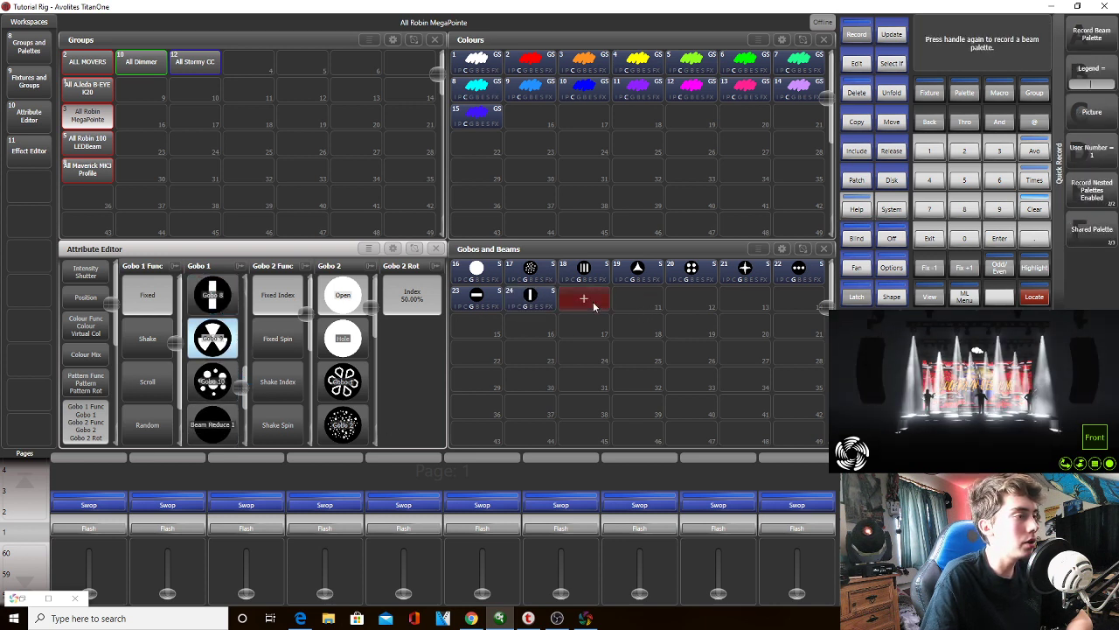
click(212, 382)
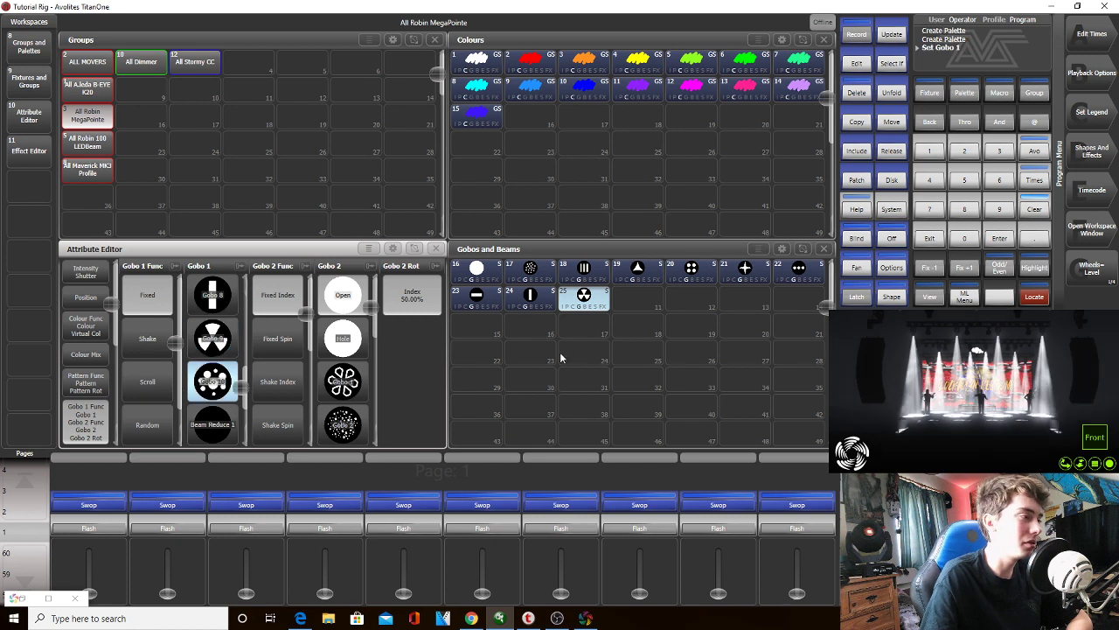
click(630, 307)
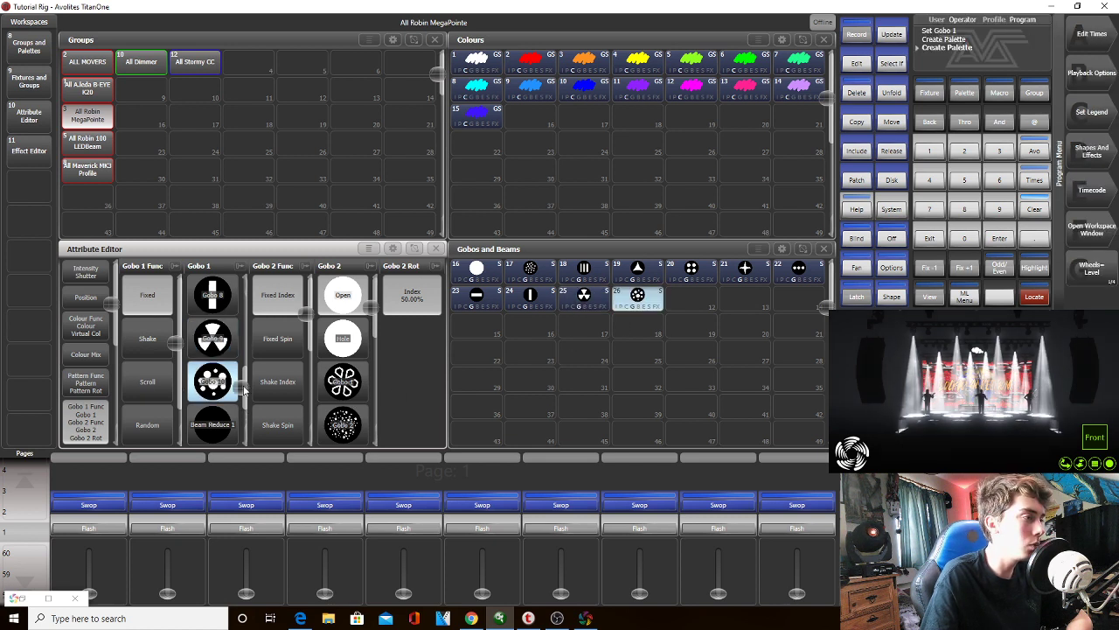
Record Beam Reduce 1 and Beam Reduce 2 of the Gobo 1 wheel as palettes in slots 12 and 13
scroll(245, 391, down, 1)
click(212, 366)
click(692, 302)
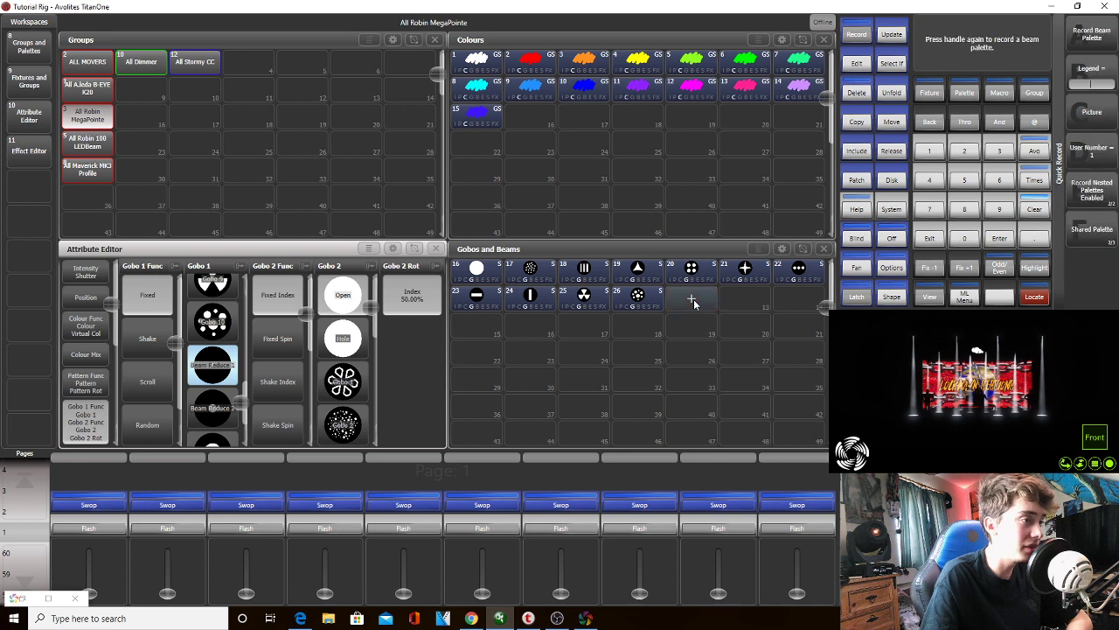
click(692, 302)
scroll(248, 428, down, 2)
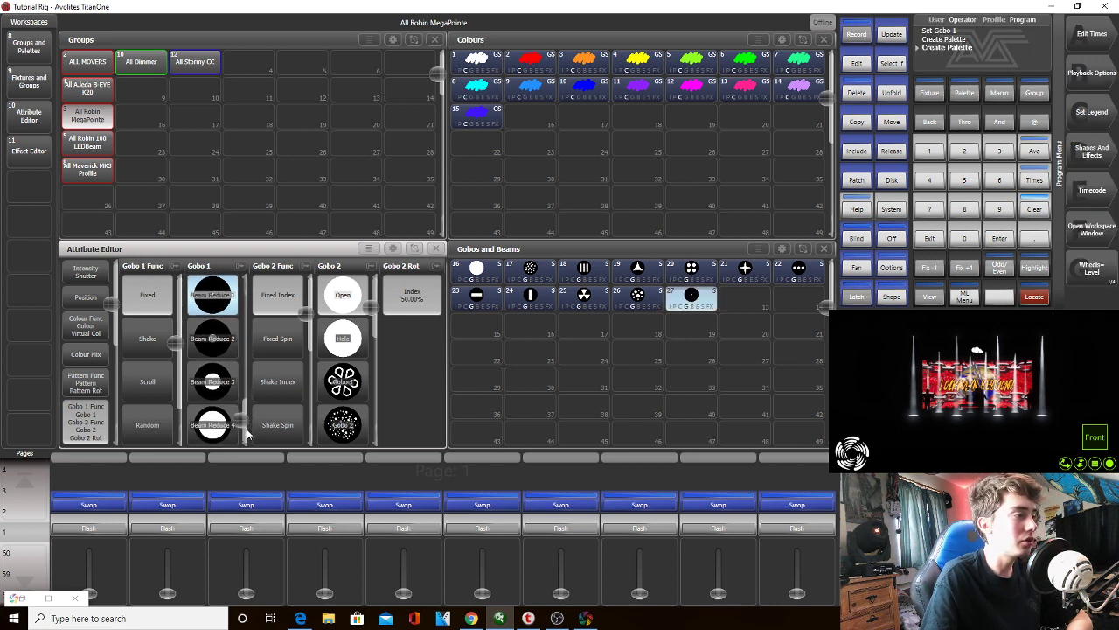
click(213, 338)
click(737, 301)
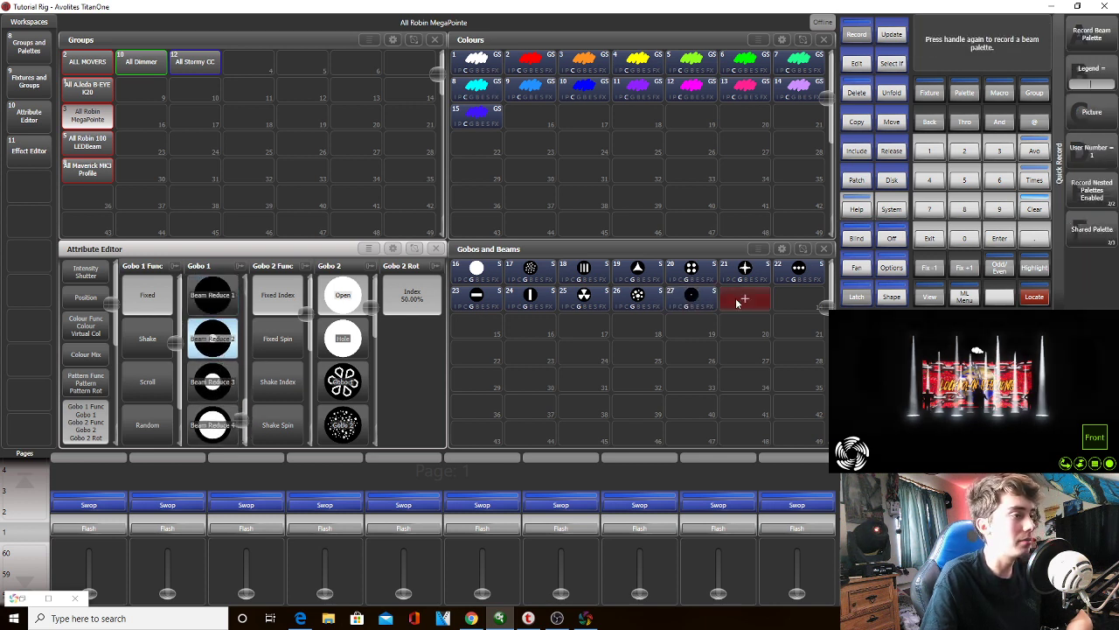
click(737, 301)
Record Beam Reduce 3 and Beam Reduce 4 of the Gobo 1 wheel as palettes in slots 14 and 15
click(210, 389)
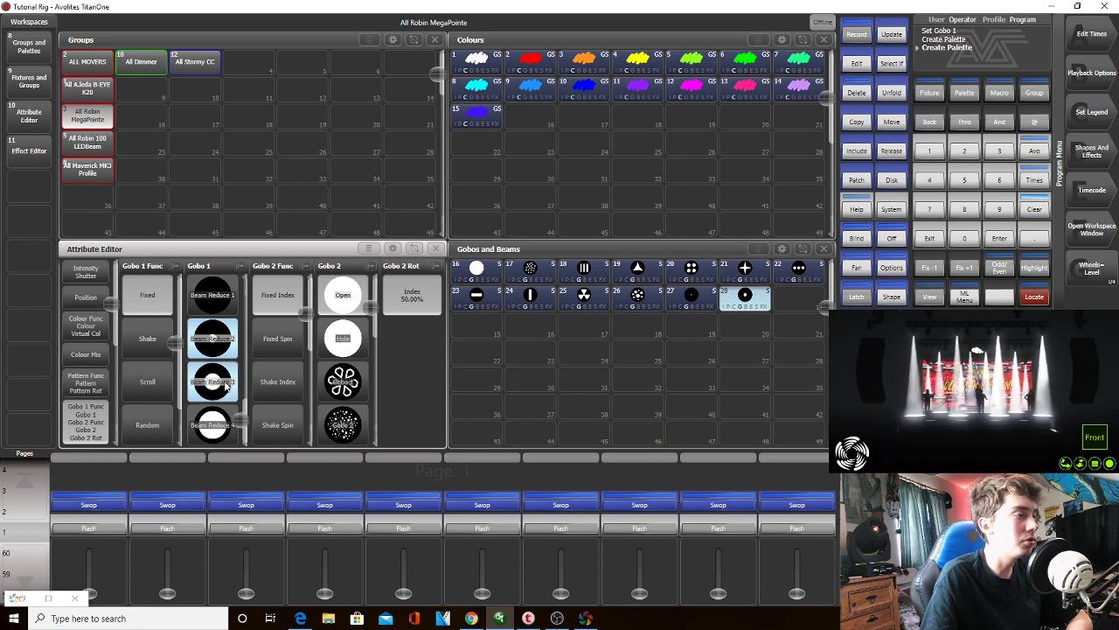
click(801, 300)
click(201, 436)
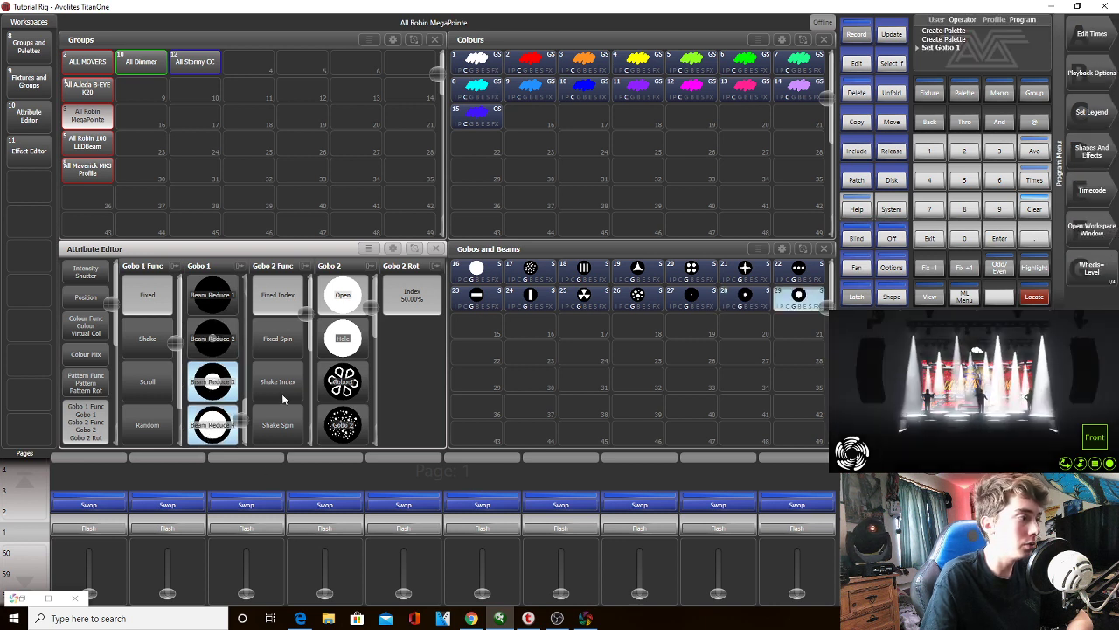
click(477, 325)
click(477, 325)
Apply the open gobo palette from slot 1 and record Gobo 2 at Open as a palette in slot 22
click(480, 267)
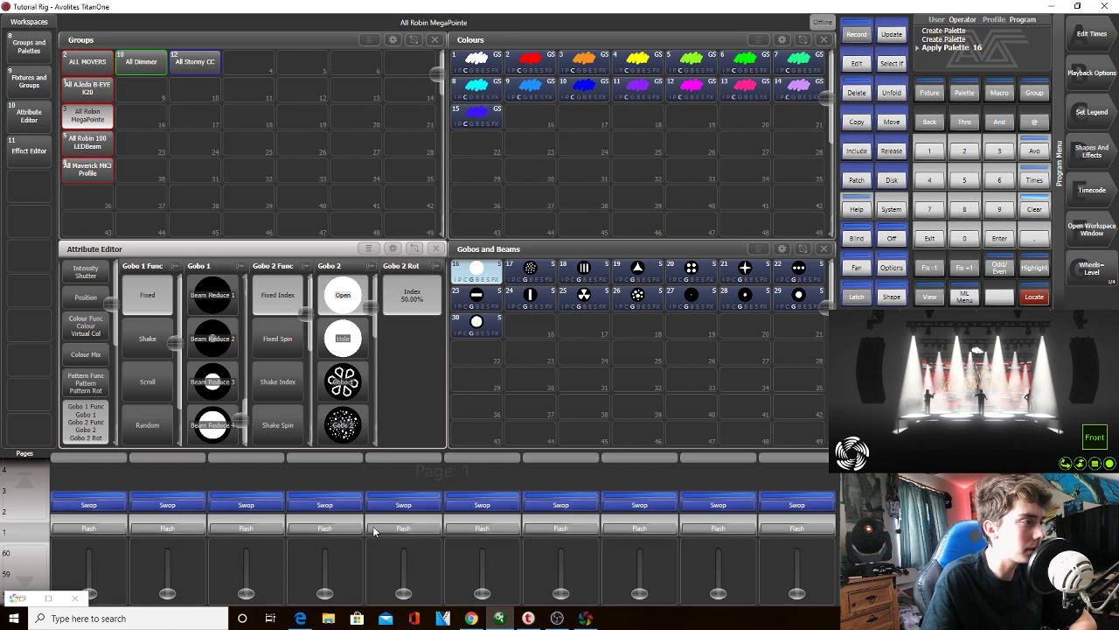
click(334, 306)
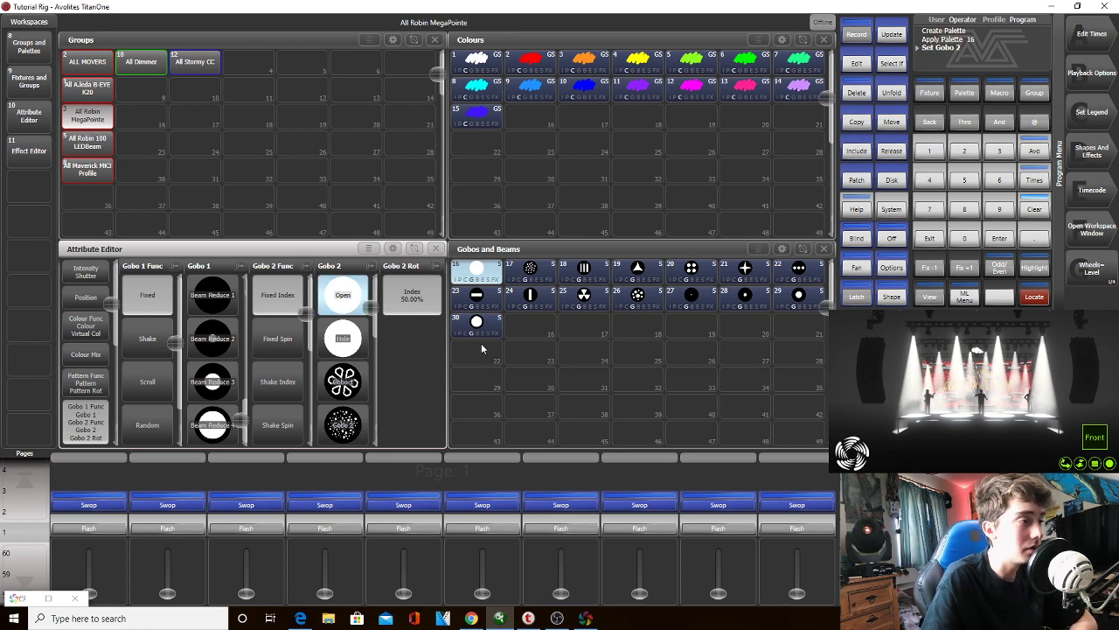
Try the Hole position of the Gobo 2 wheel, and record its gobos 1 and 2 as palettes in slots 23 and 24
click(354, 343)
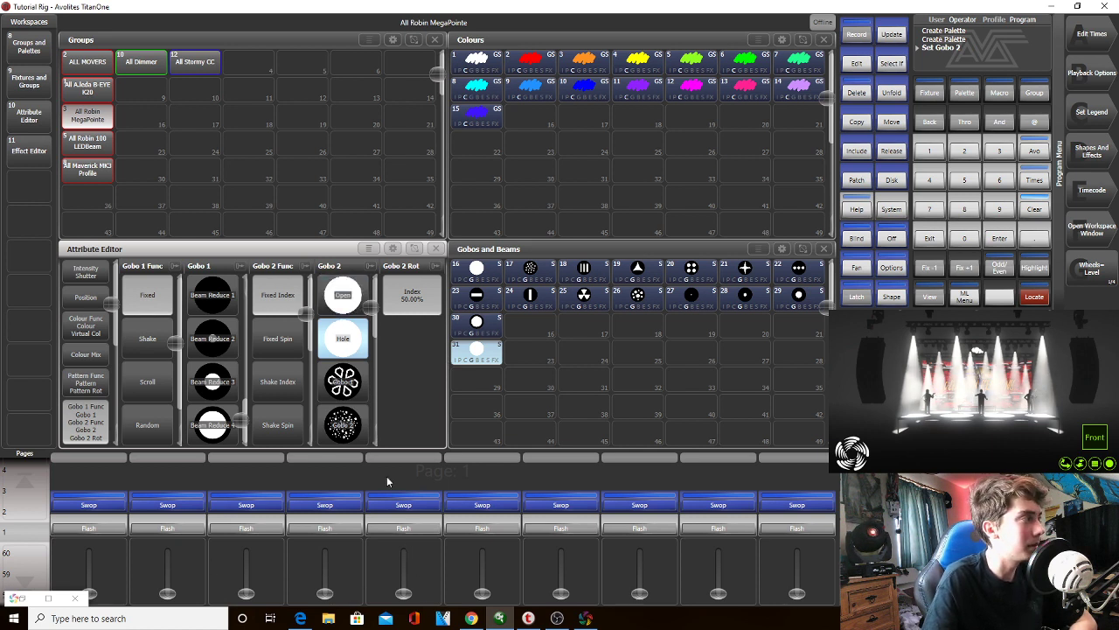
click(345, 388)
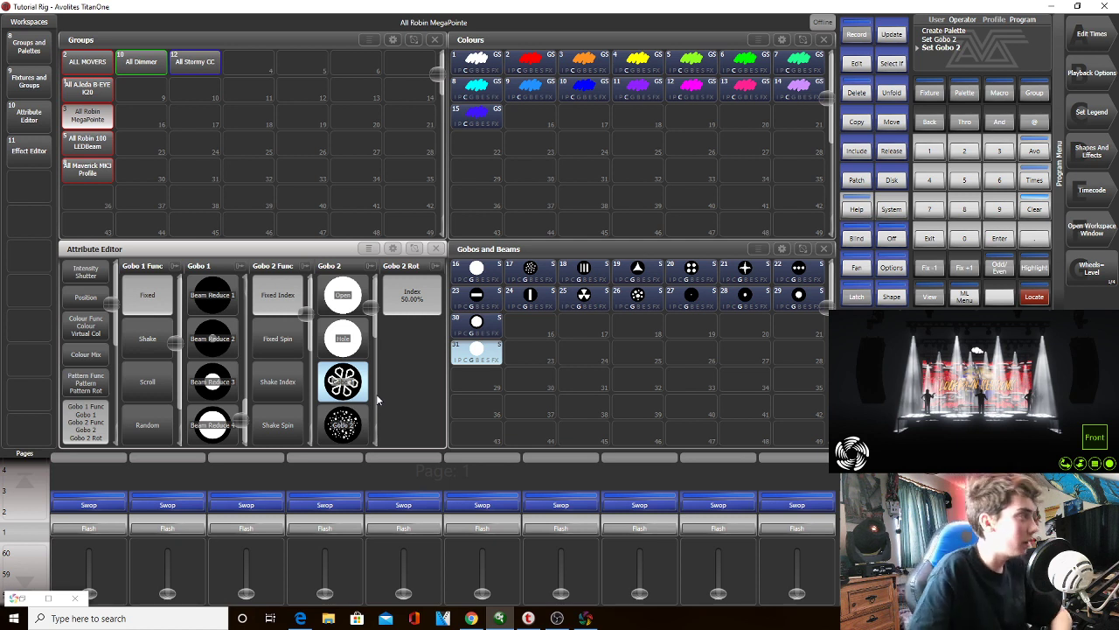
click(525, 357)
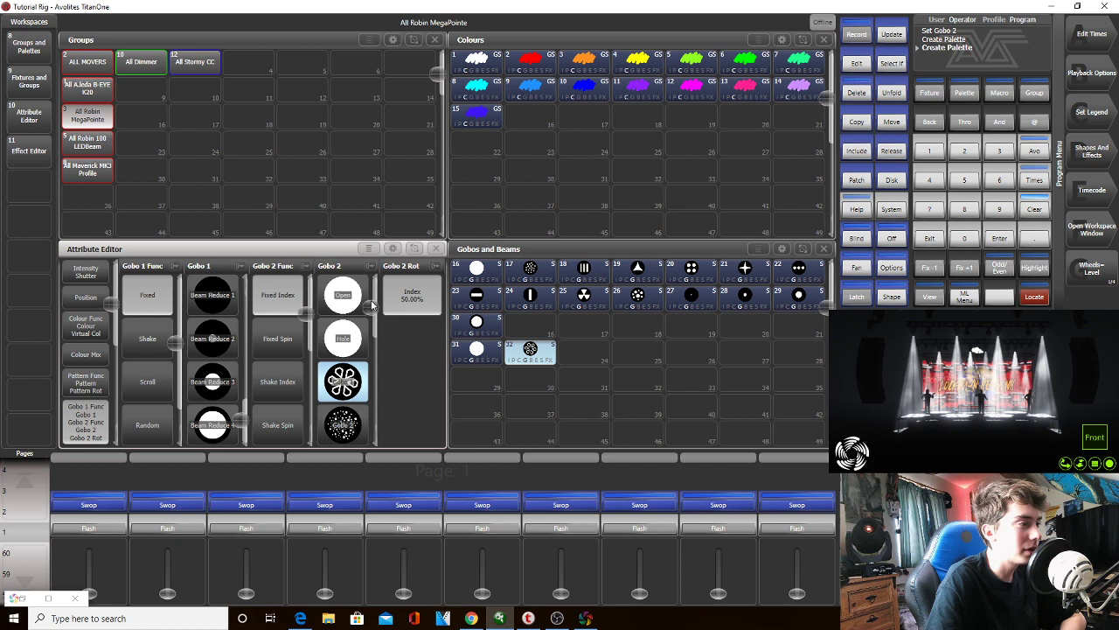
drag(370, 304, 371, 321)
click(354, 372)
click(579, 354)
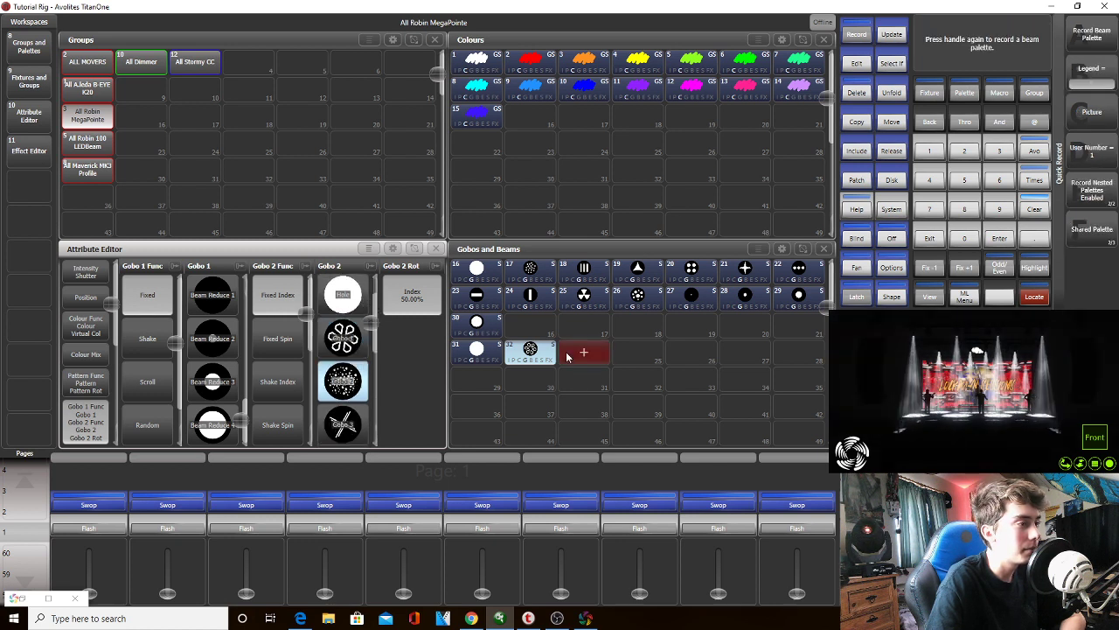
Record gobos 3 and 4 of the Gobo 2 wheel as palettes in slots 25 and 26
click(342, 424)
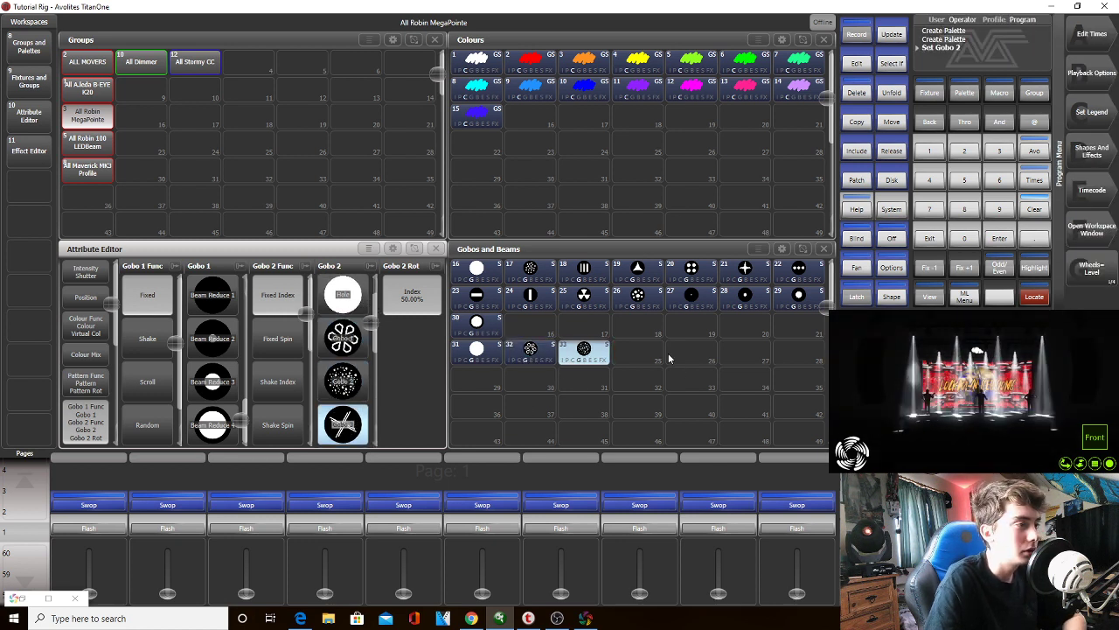
click(647, 352)
drag(374, 326, 363, 368)
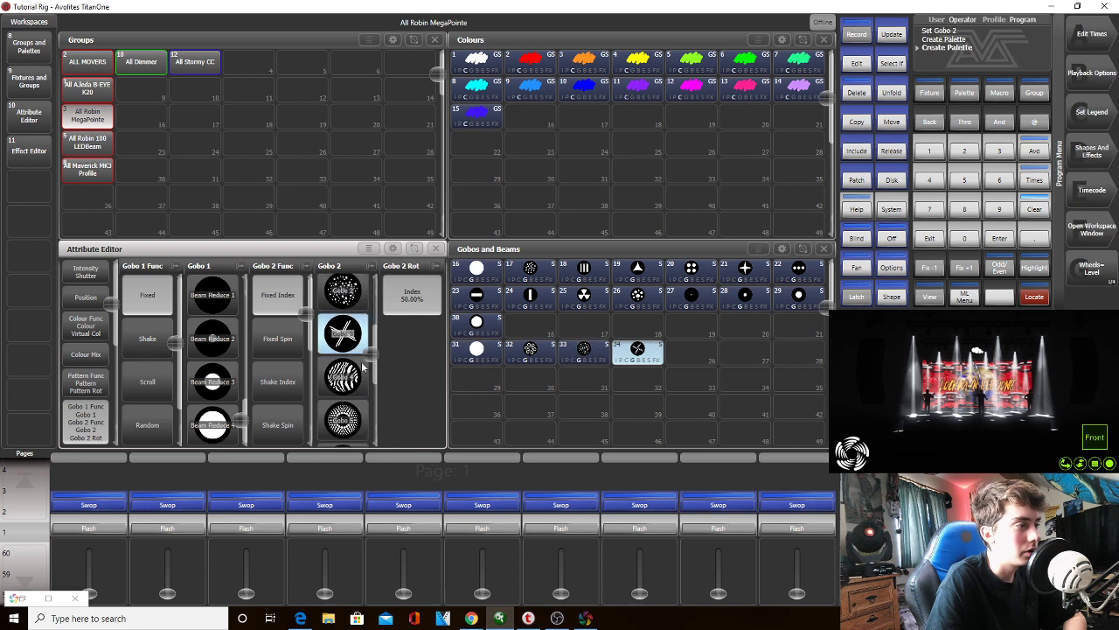
click(343, 376)
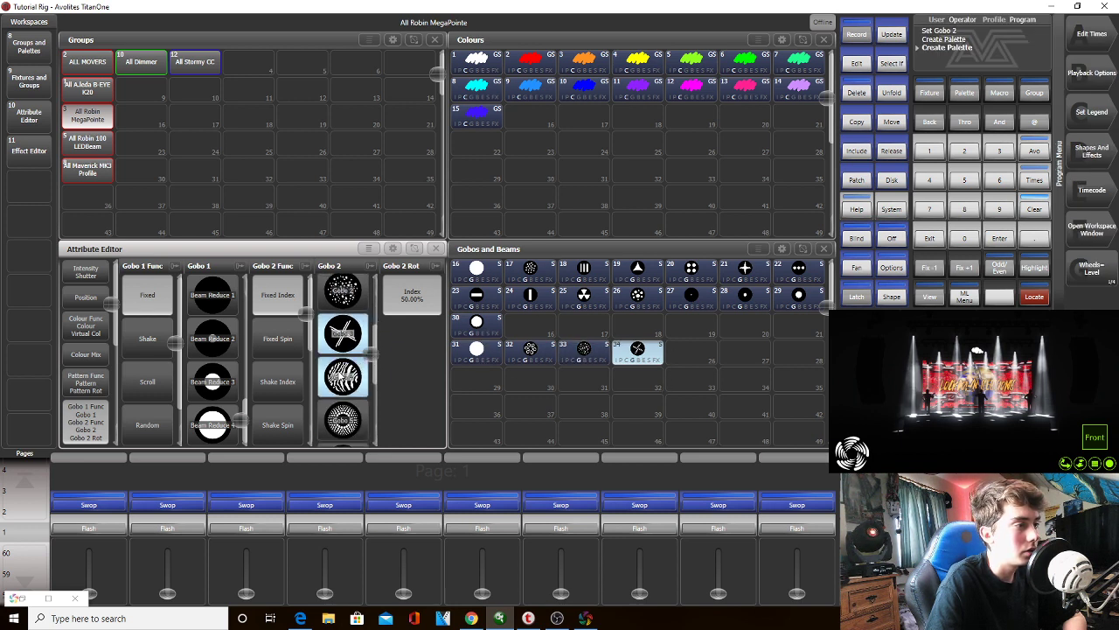
click(686, 354)
Record gobos 5 and 6 of the Gobo 2 wheel as palettes in slots 27 and 28
click(364, 371)
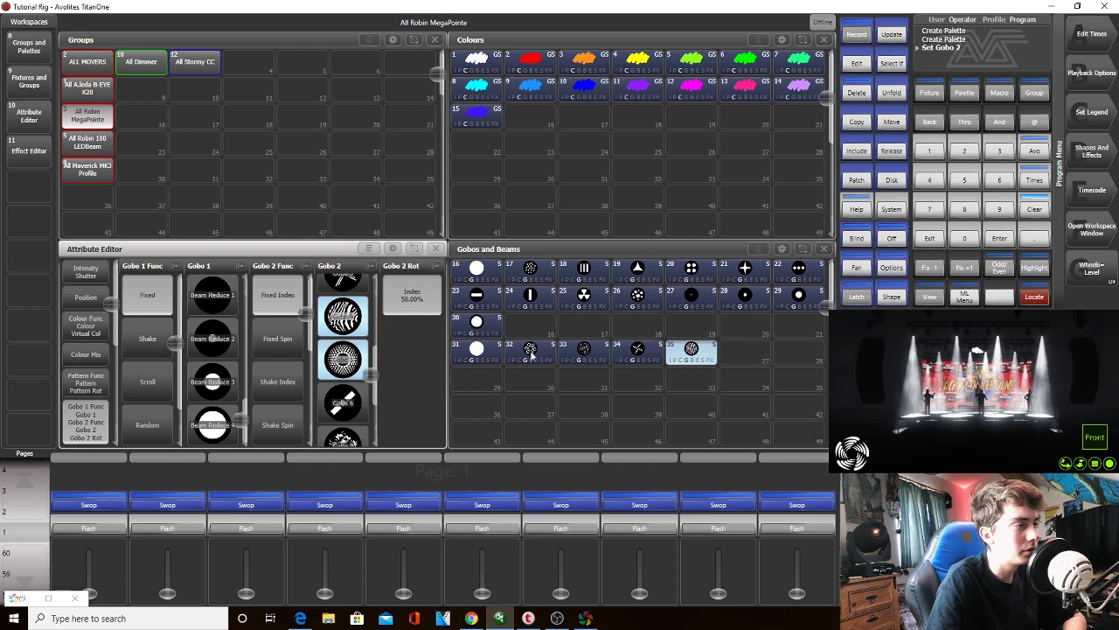
click(744, 352)
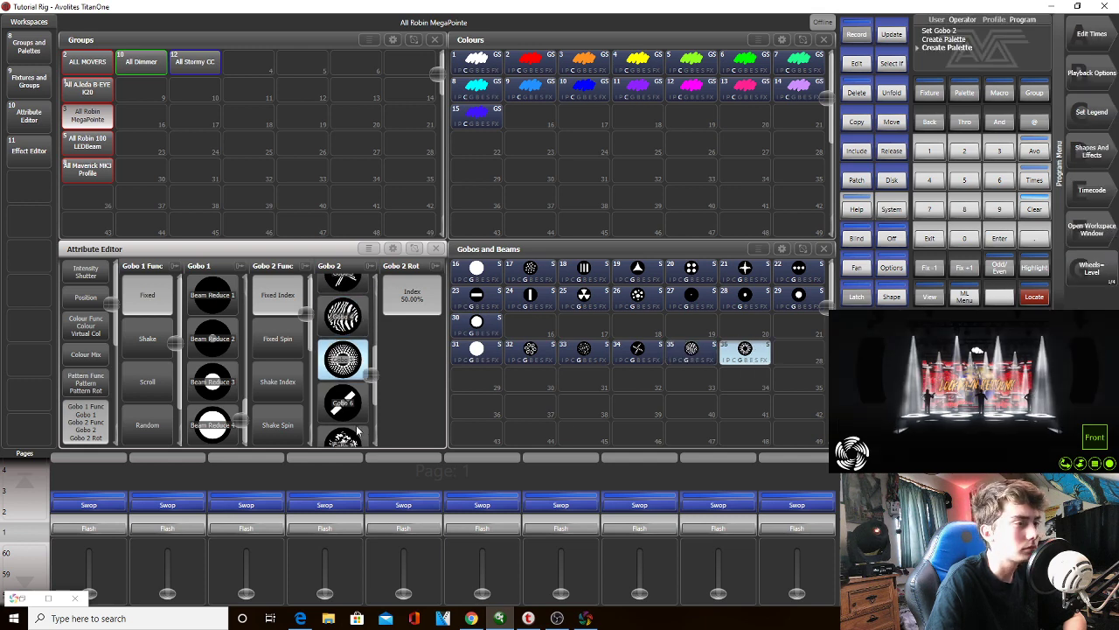
click(343, 402)
click(798, 352)
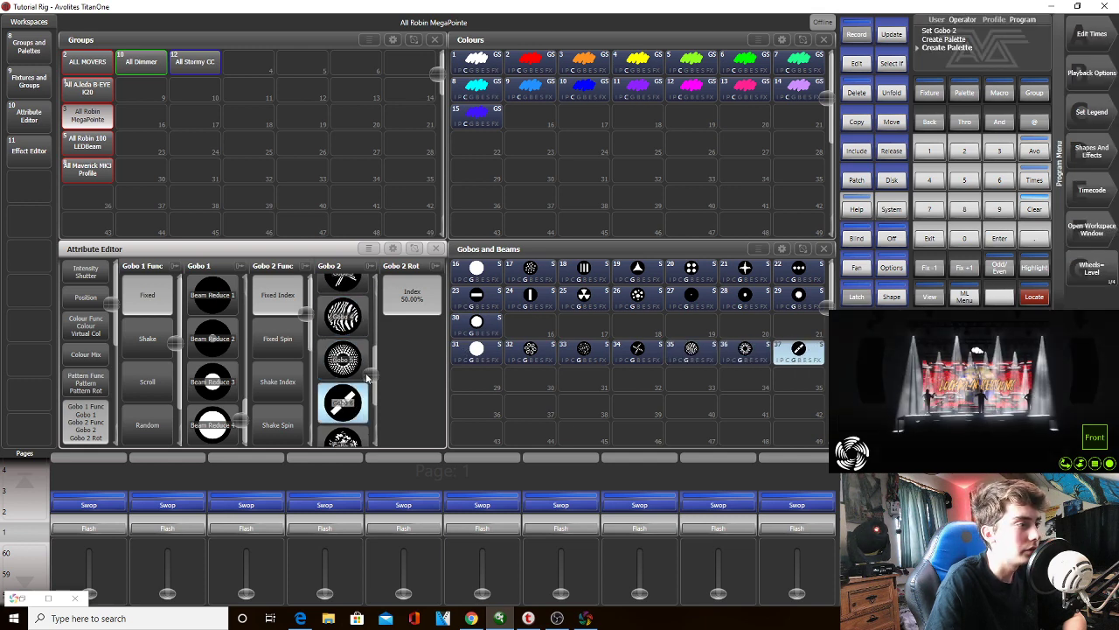
Record gobos 7, 8 and 9 of the Gobo 2 wheel as palettes in slots 29, 30 and 31
drag(372, 376, 378, 403)
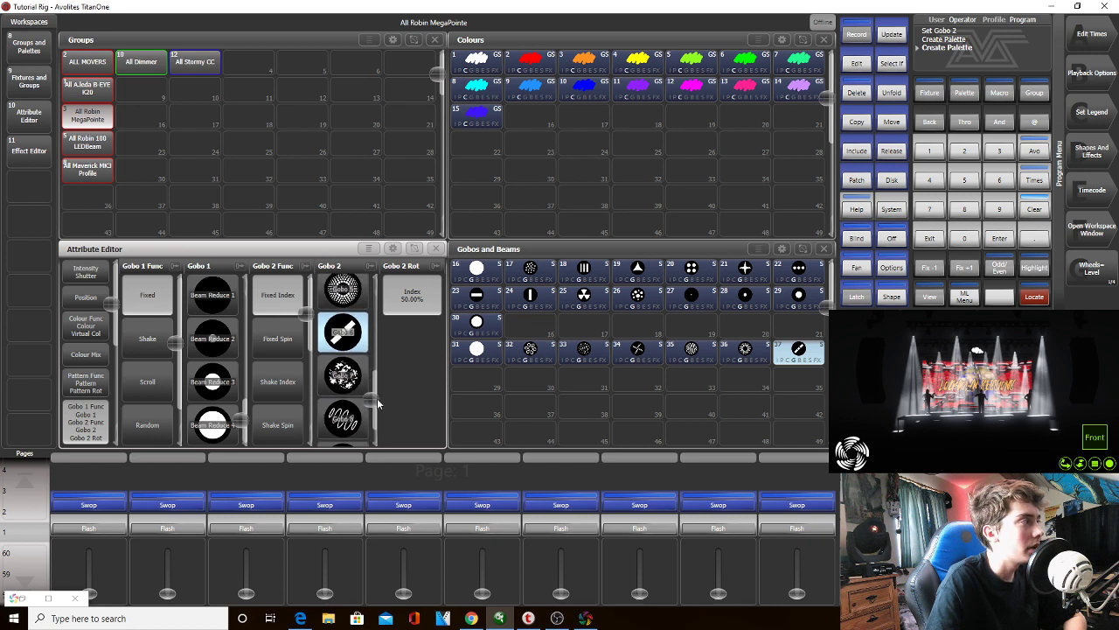
click(349, 378)
click(476, 378)
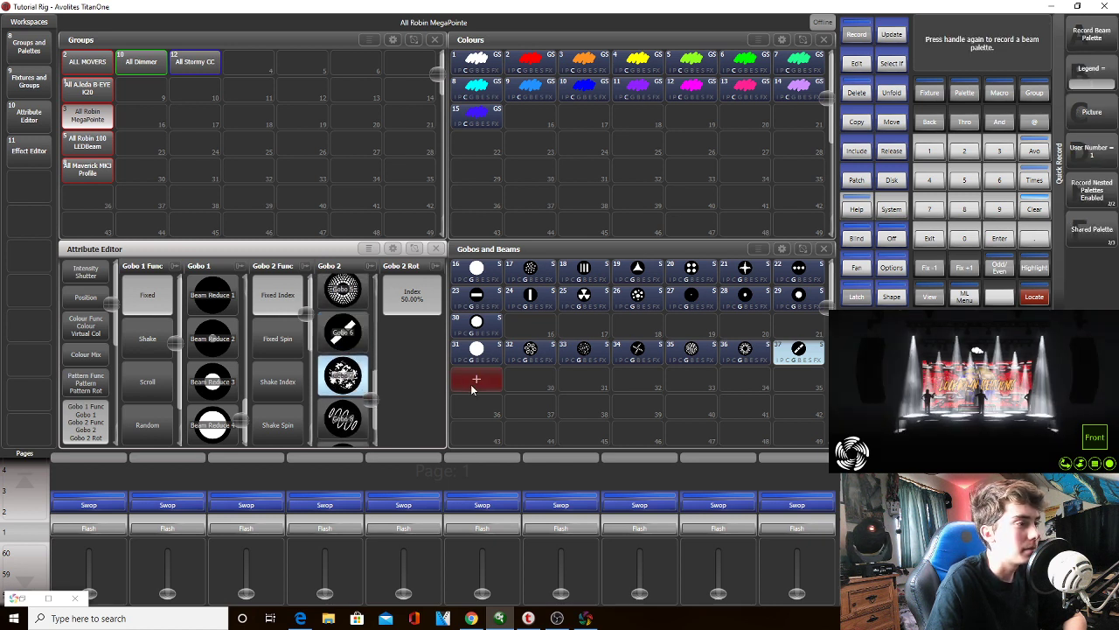
drag(372, 398, 374, 416)
click(351, 380)
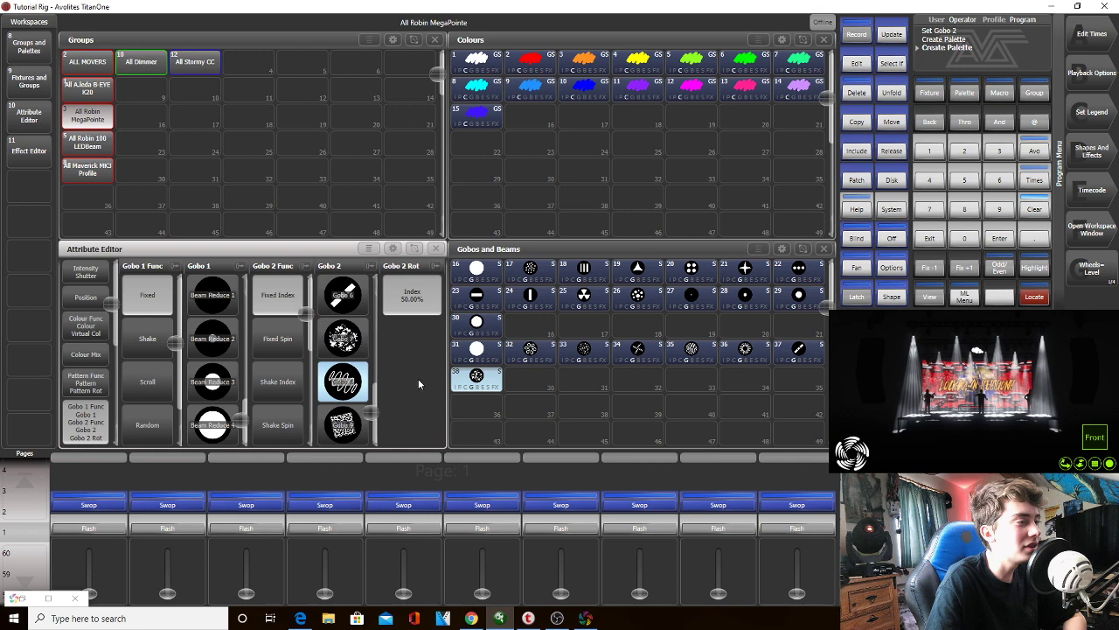
click(530, 385)
click(343, 425)
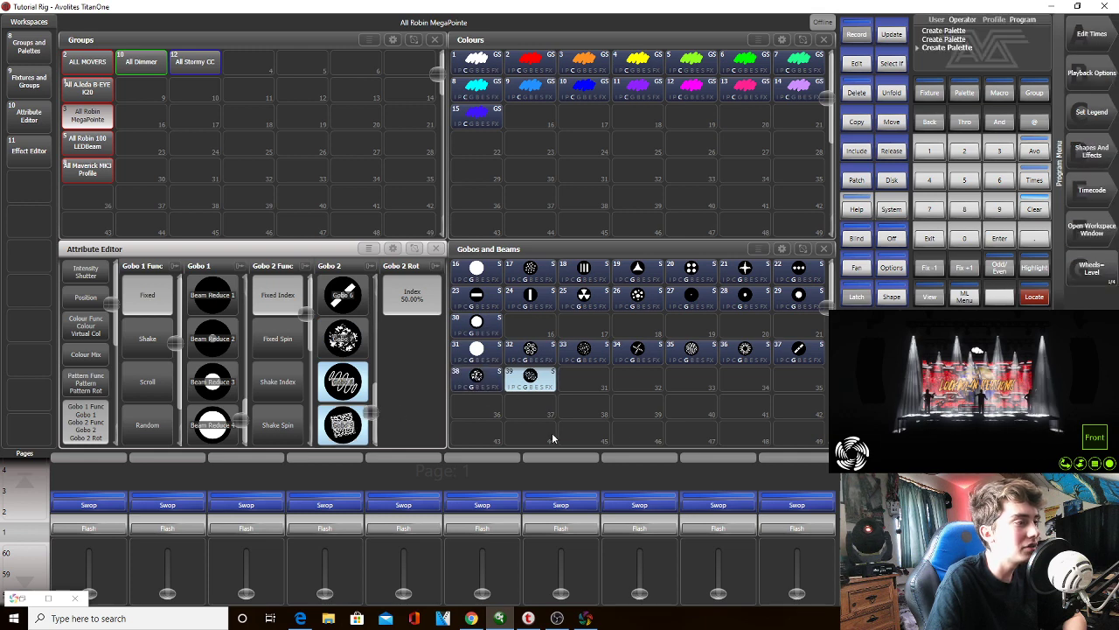
click(587, 385)
Test gobo palettes 33, 35 and 31 on the fixtures, and clear the programmer with the Attribute Editor closed
click(595, 358)
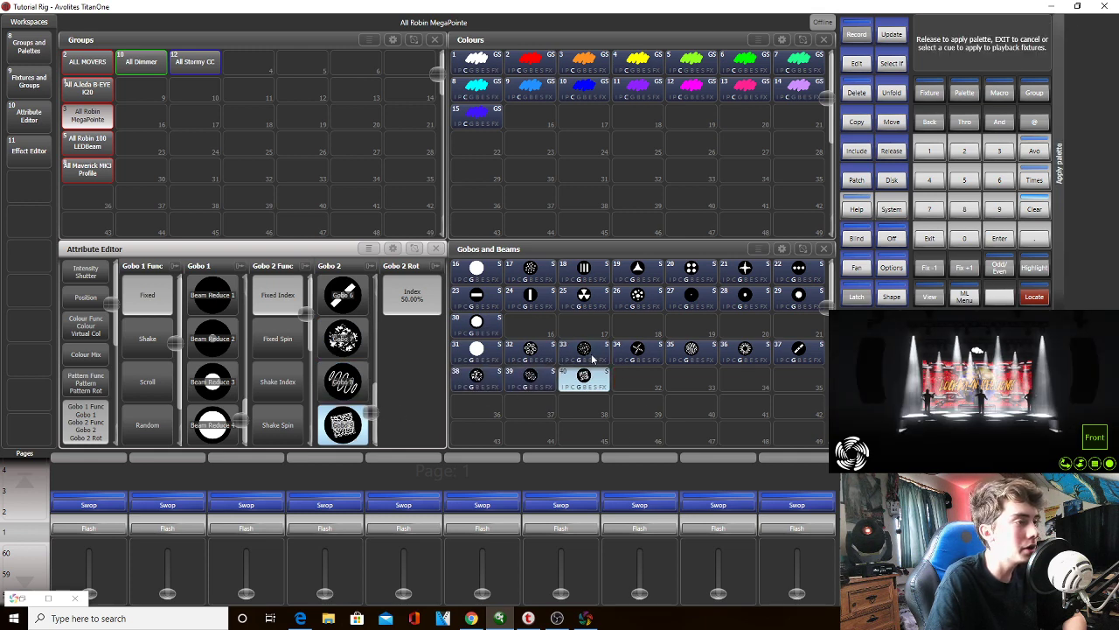
click(692, 352)
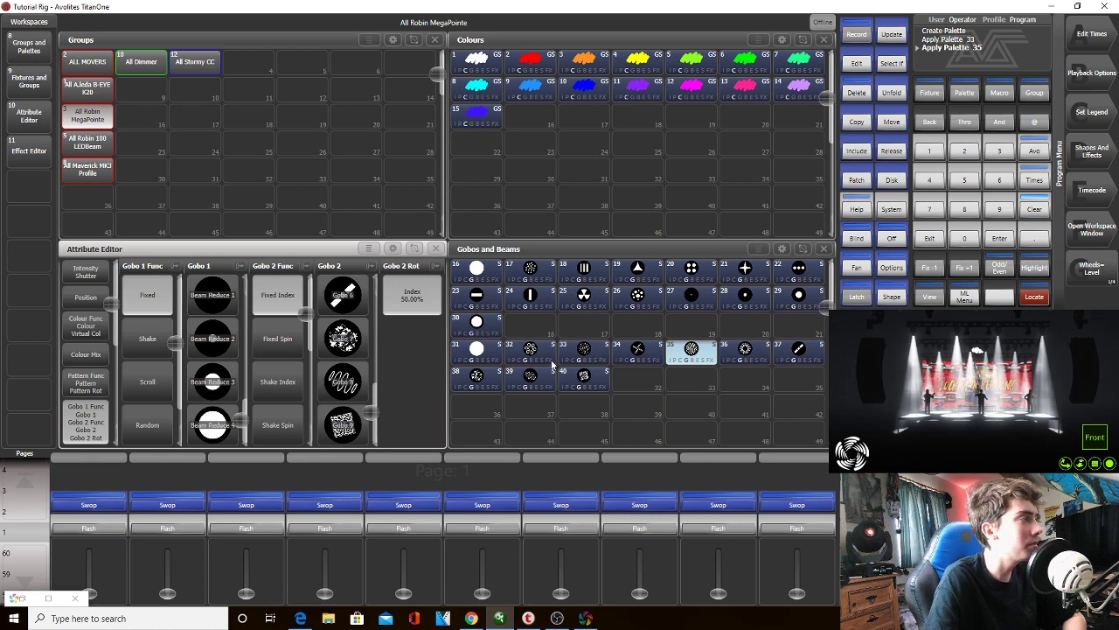
click(489, 354)
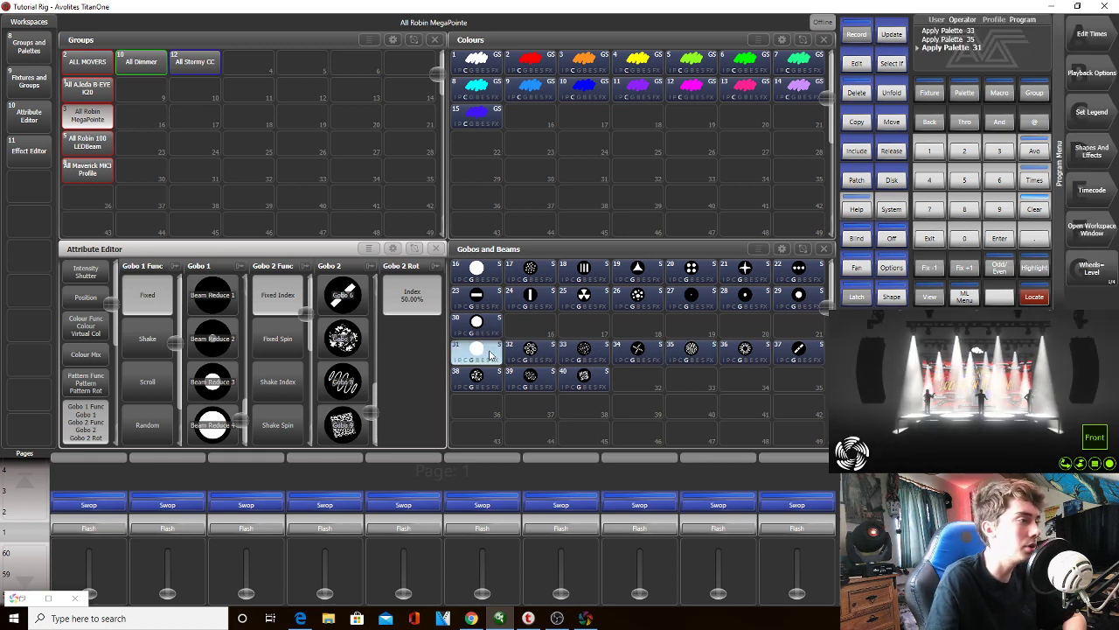
click(436, 248)
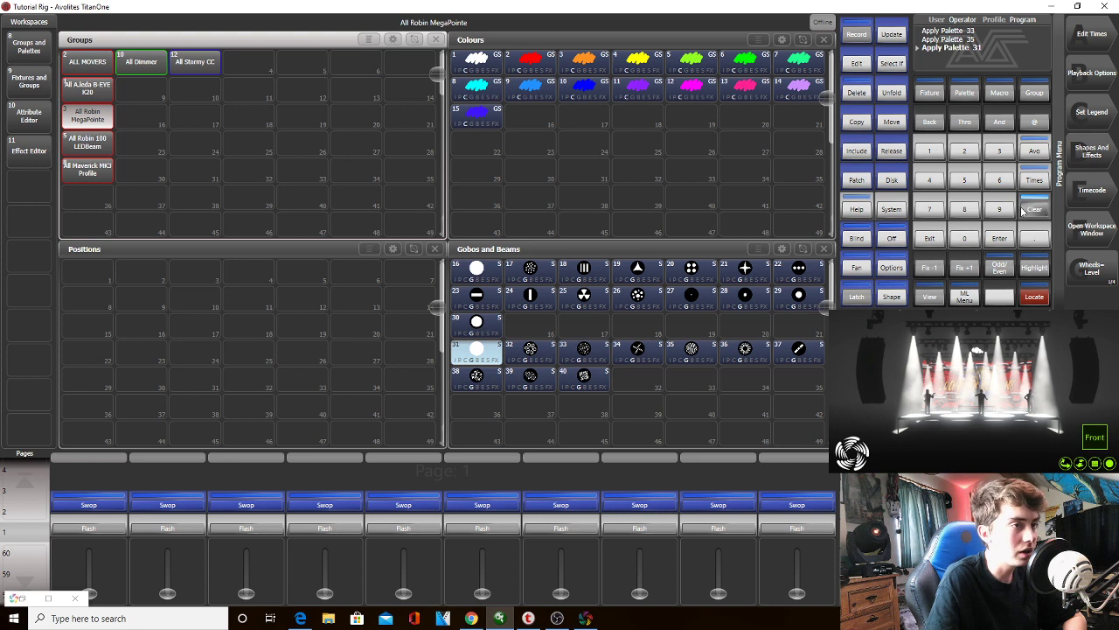
click(1034, 209)
Give gobo palettes 16 to 30 in the Gobos and Beams window a red halo
click(1091, 112)
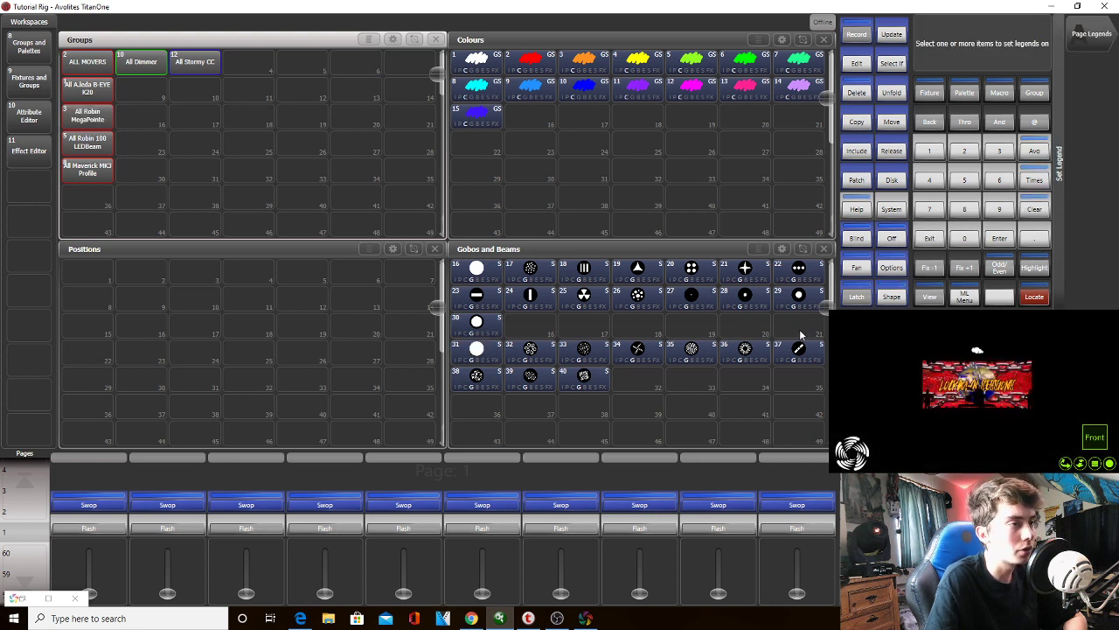
click(1107, 119)
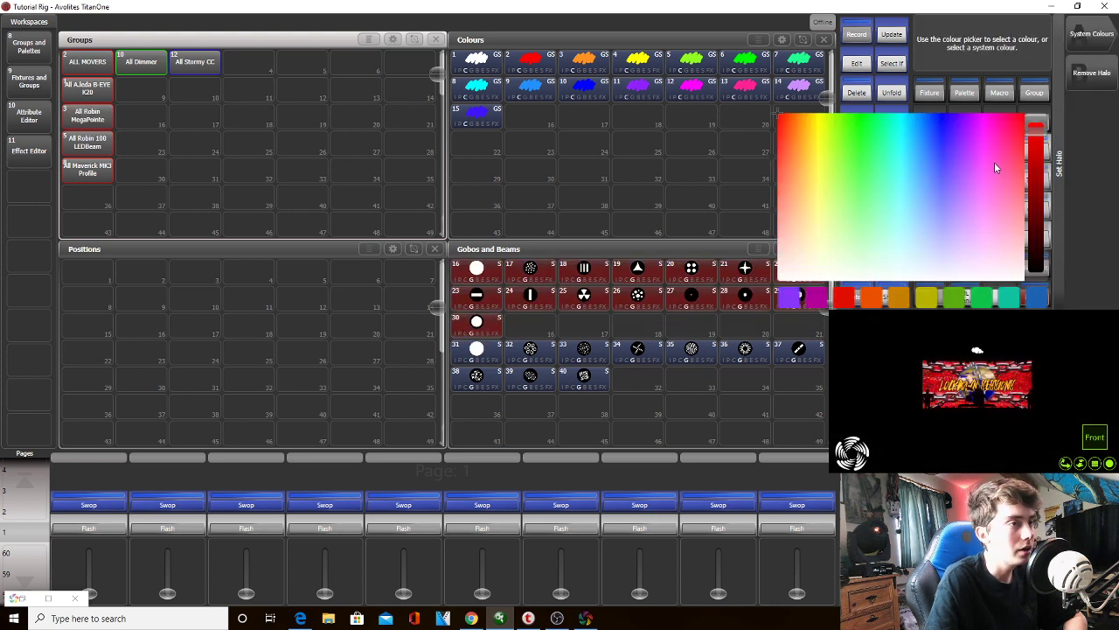
click(994, 162)
Give gobo palettes 31 to 40 in the Gobos and Beams window a green halo
click(1107, 124)
drag(822, 349, 484, 368)
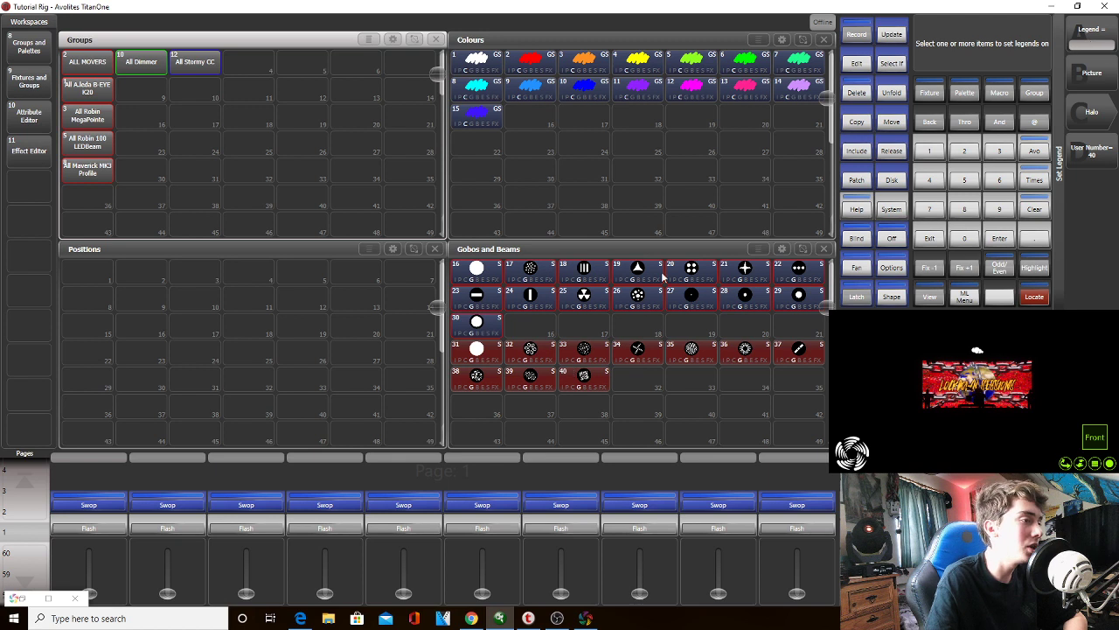
click(1070, 123)
drag(873, 119, 857, 118)
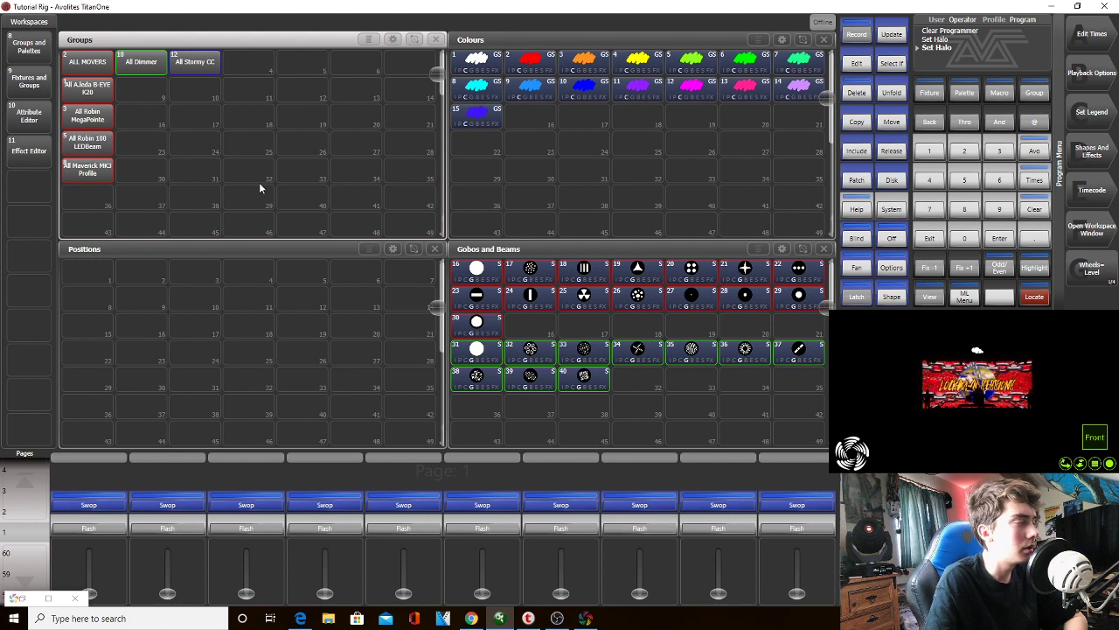
Select the All Robin MegaPointe, All A.leda B-EYE K20 and All Maverick MK3 Profile groups together and locate them
click(98, 123)
click(88, 89)
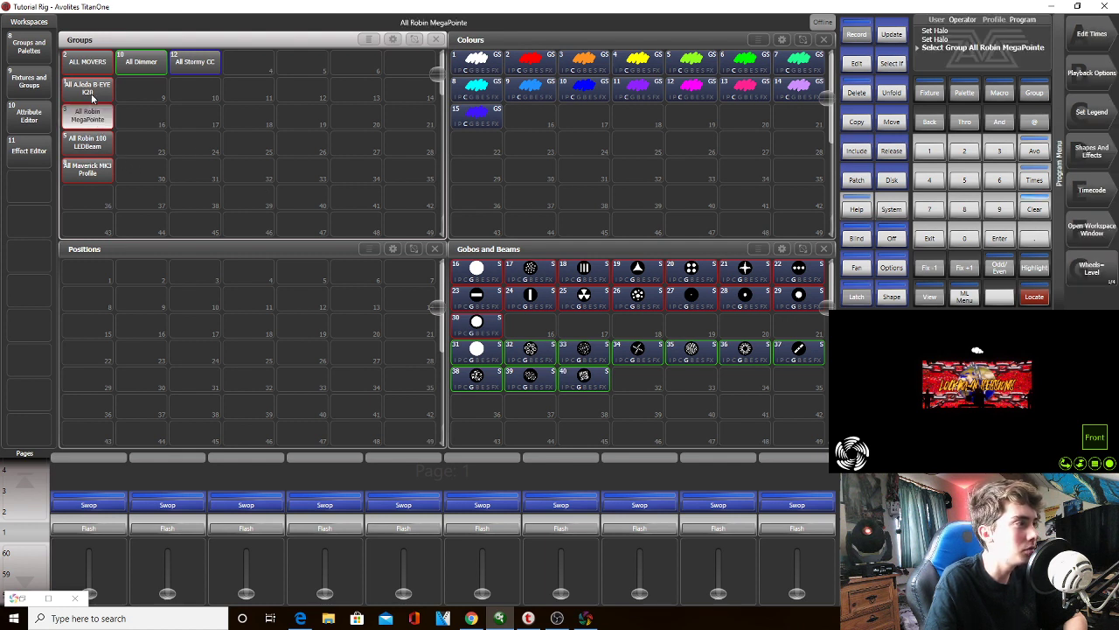
click(1032, 295)
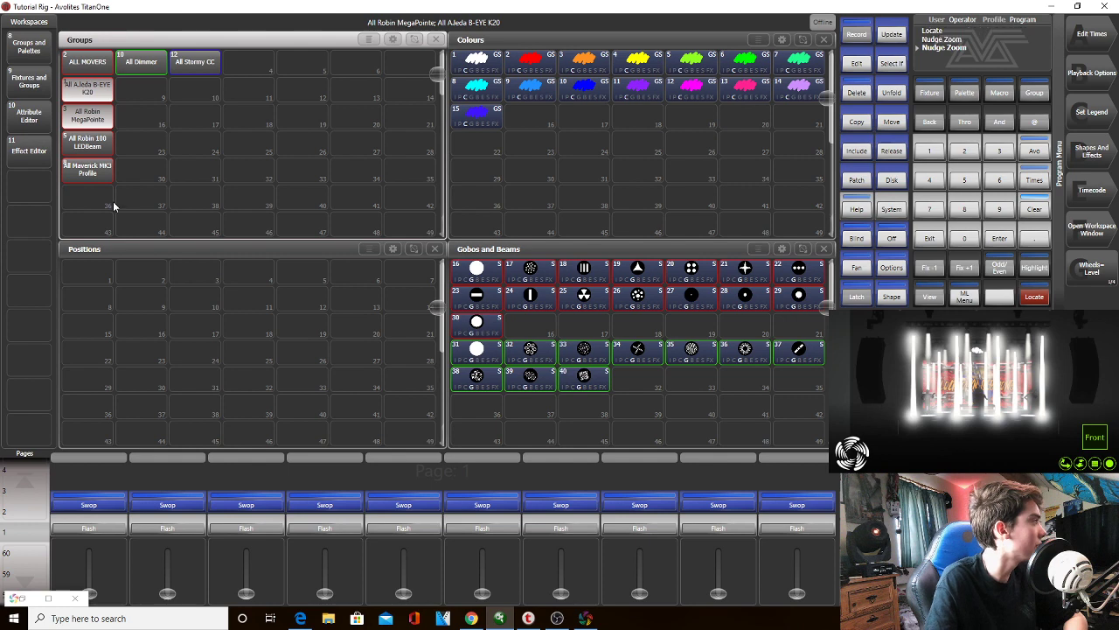
click(87, 171)
click(88, 120)
click(88, 88)
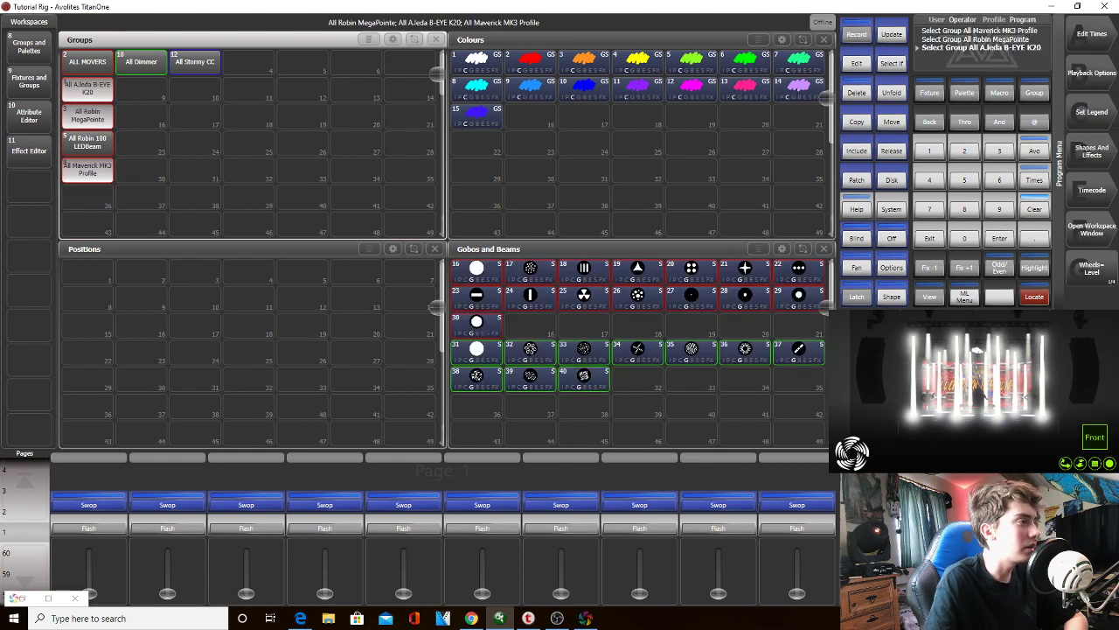
click(1034, 295)
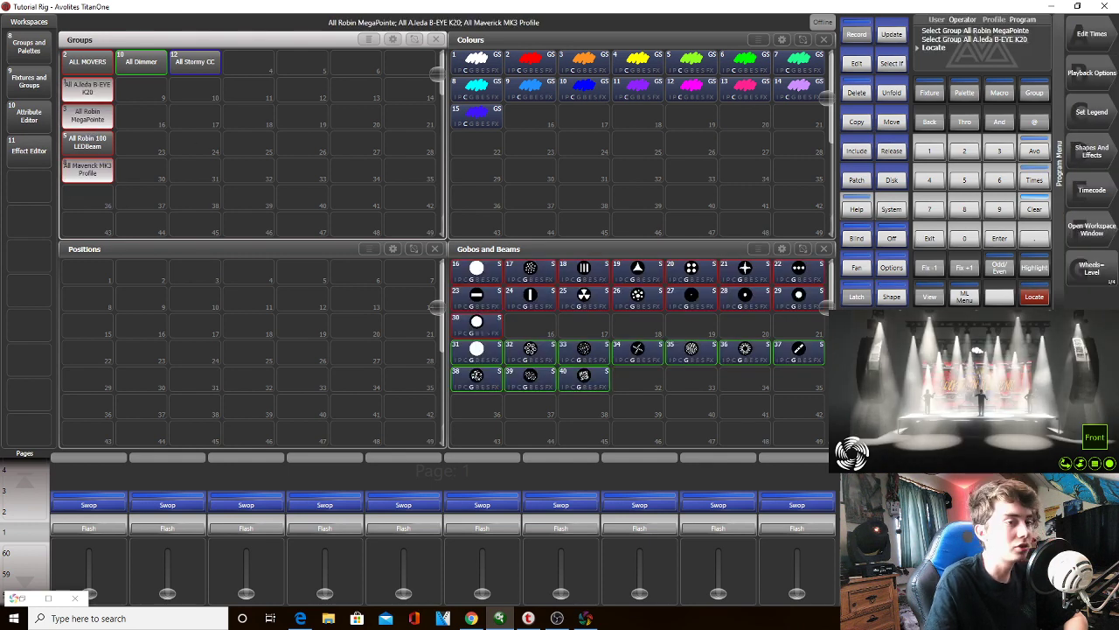
Record zoom palettes at 0%, 50% and 100% in slots 36, 37 and 38, and clear the programmer
click(474, 409)
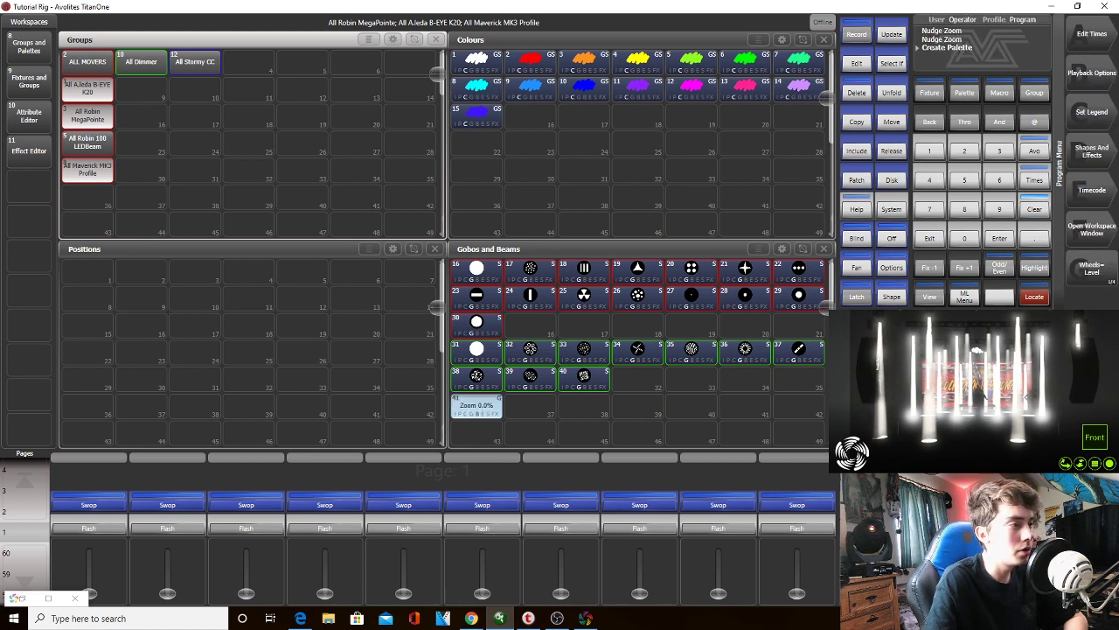
click(534, 407)
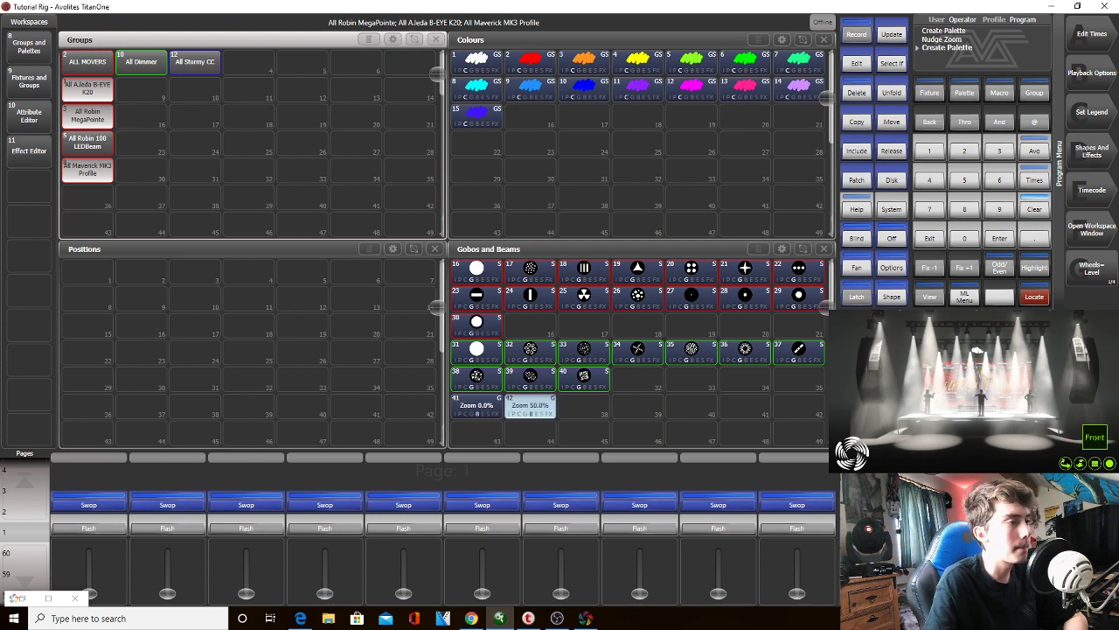
click(581, 406)
click(581, 405)
click(1034, 209)
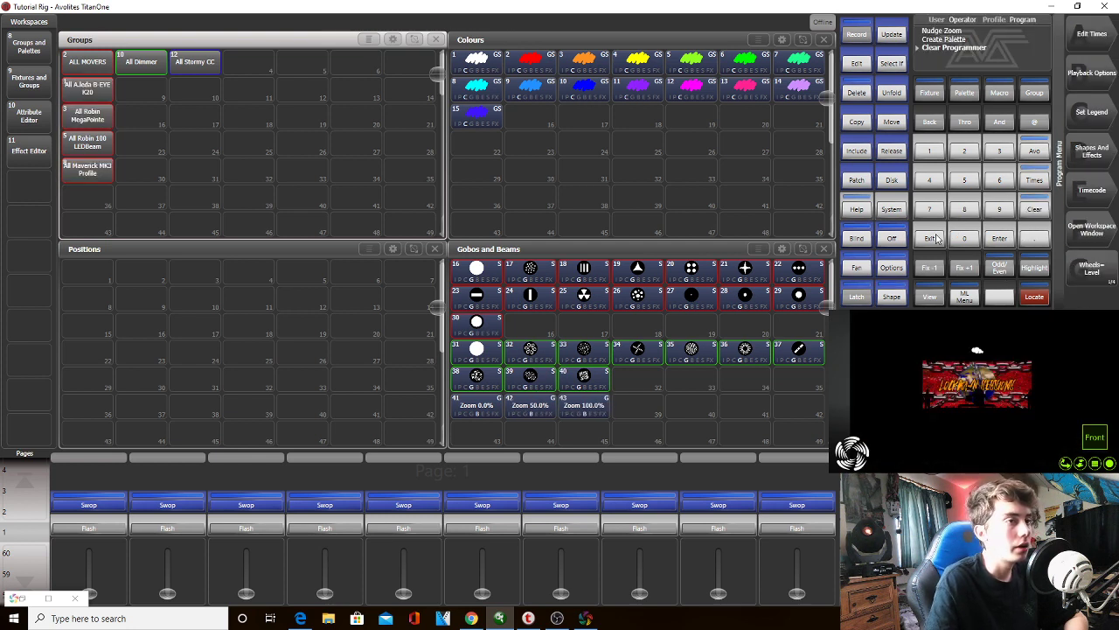
Give the three zoom palettes 41 to 43 a blue halo
click(1091, 112)
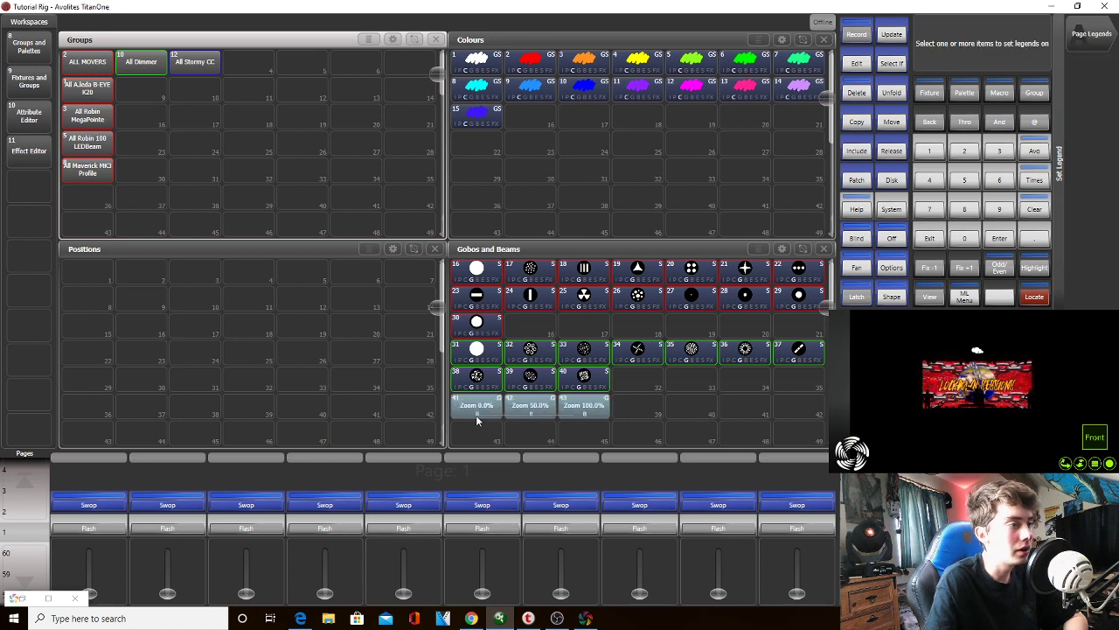
click(1061, 159)
click(1084, 129)
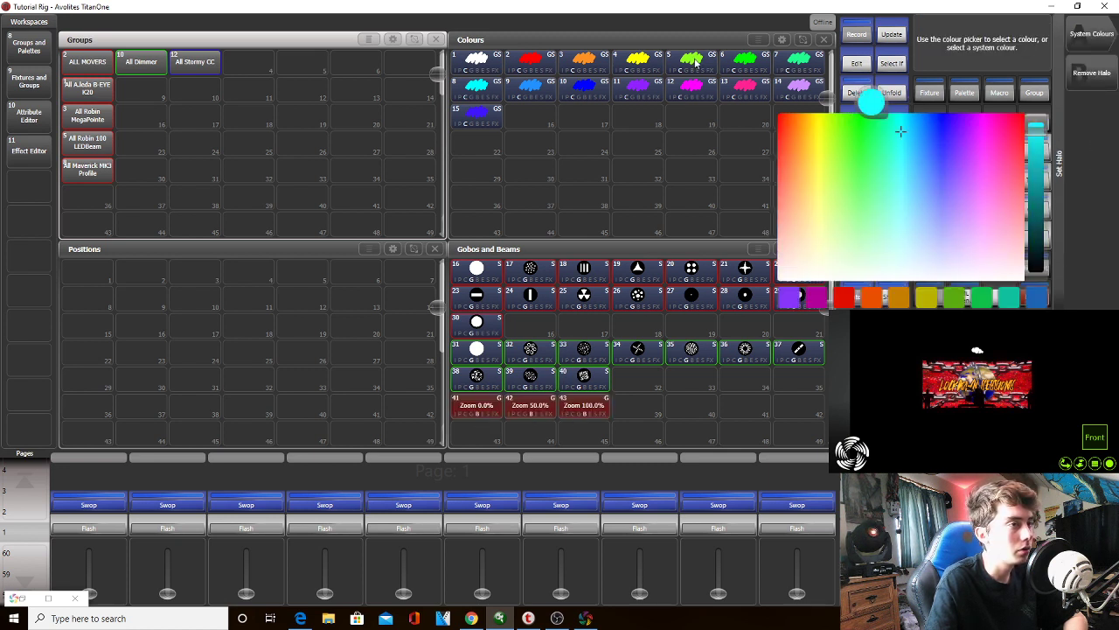
drag(947, 59, 937, 60)
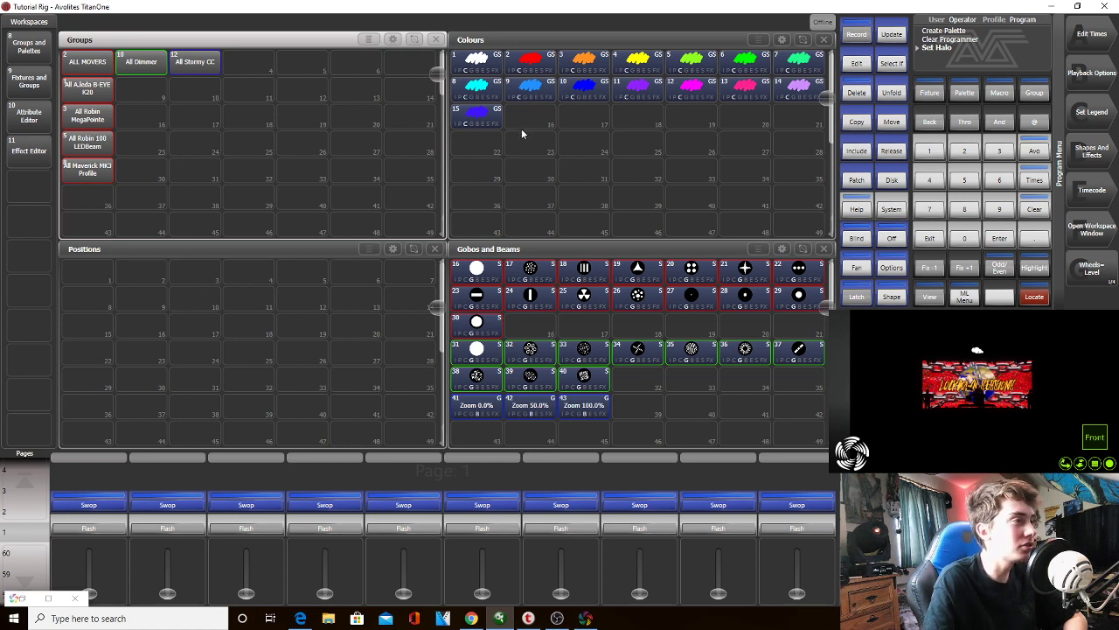
Locate only the All Maverick MK3 Profile group and bring up its Gobo 2 attributes in the Attribute Editor
click(1035, 208)
click(79, 171)
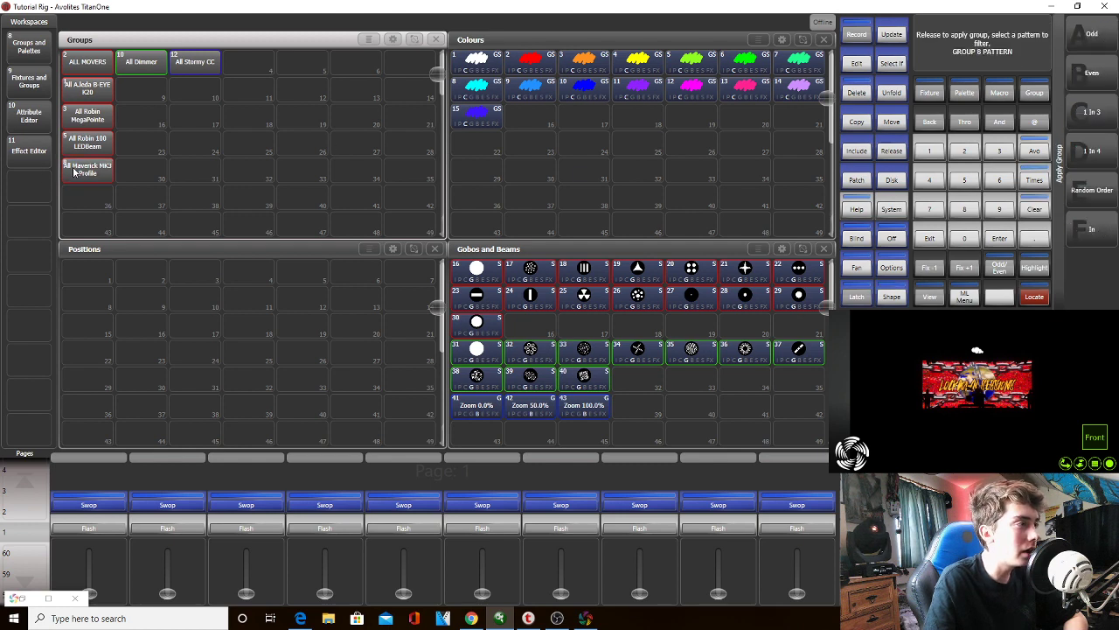
click(1036, 295)
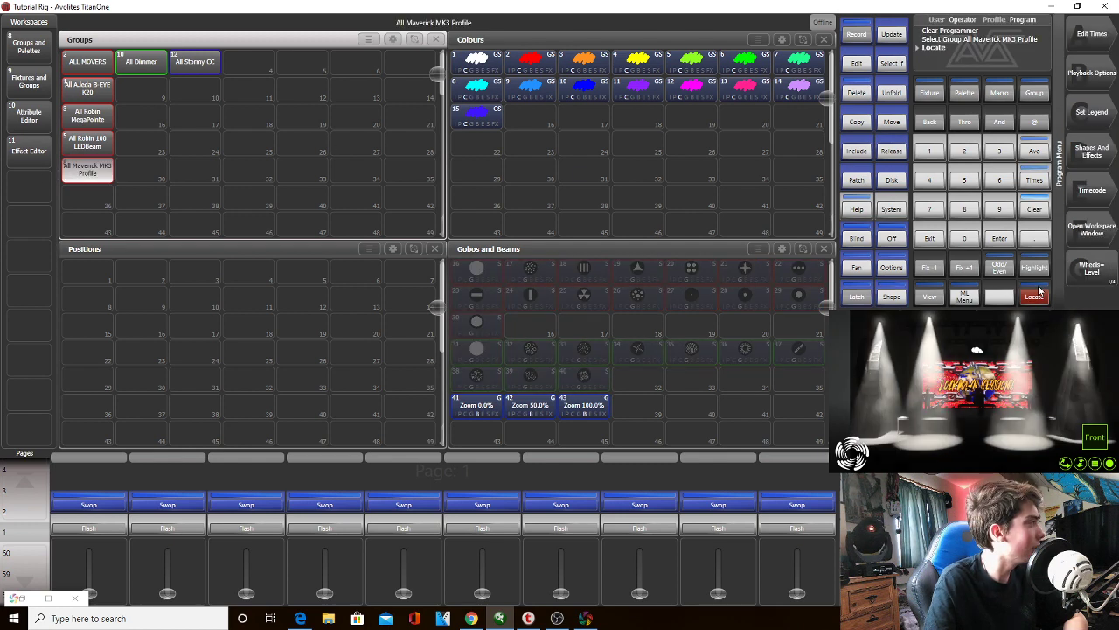
scroll(826, 324, down, 2)
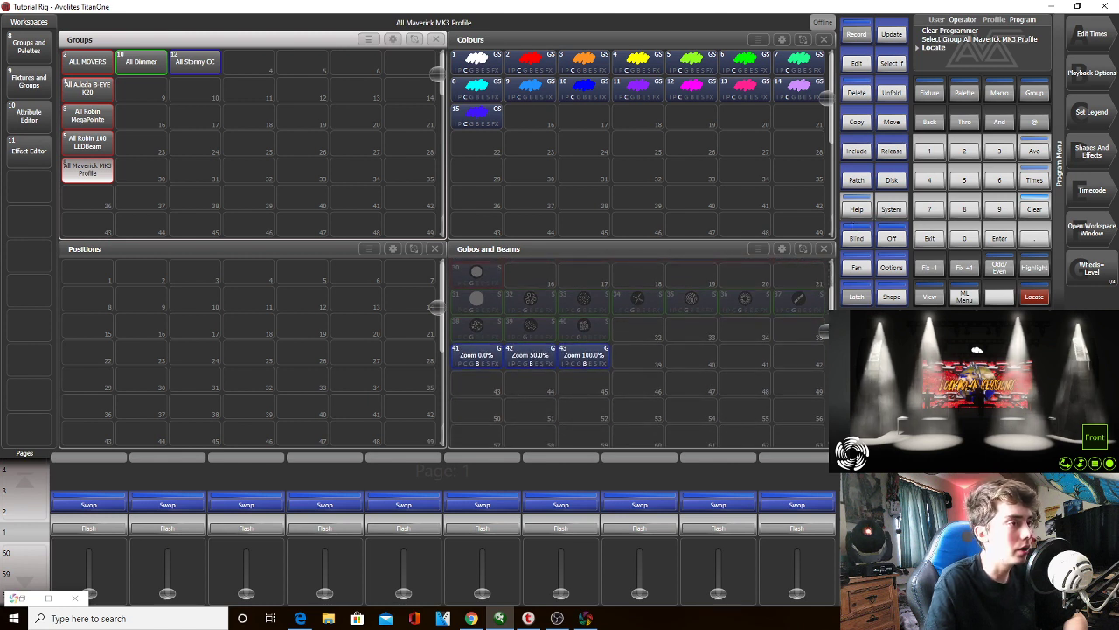
click(29, 115)
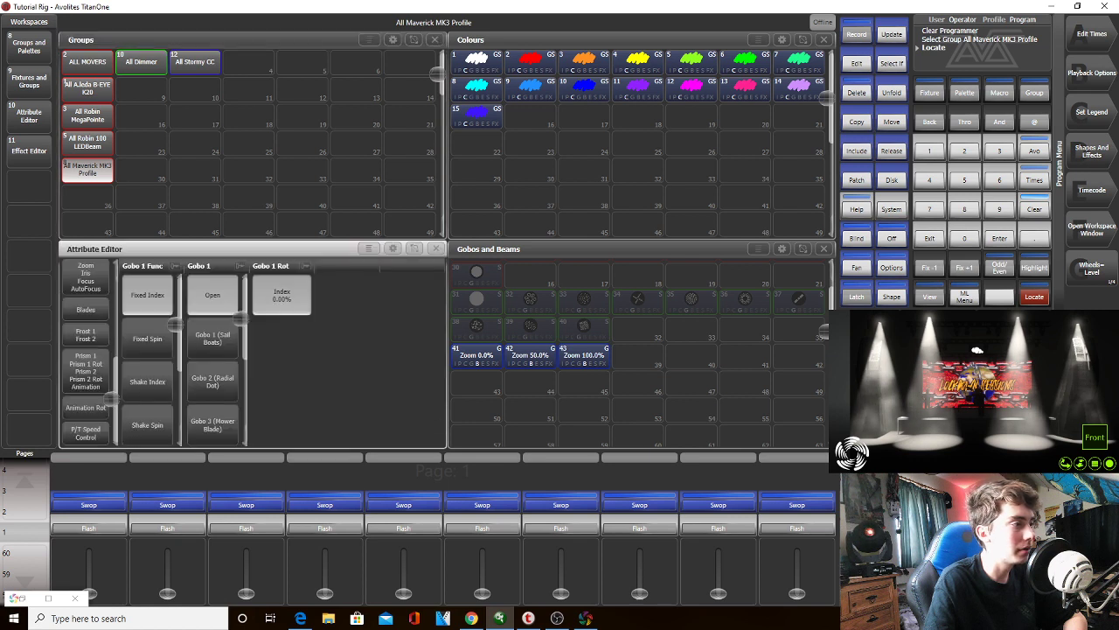
click(86, 271)
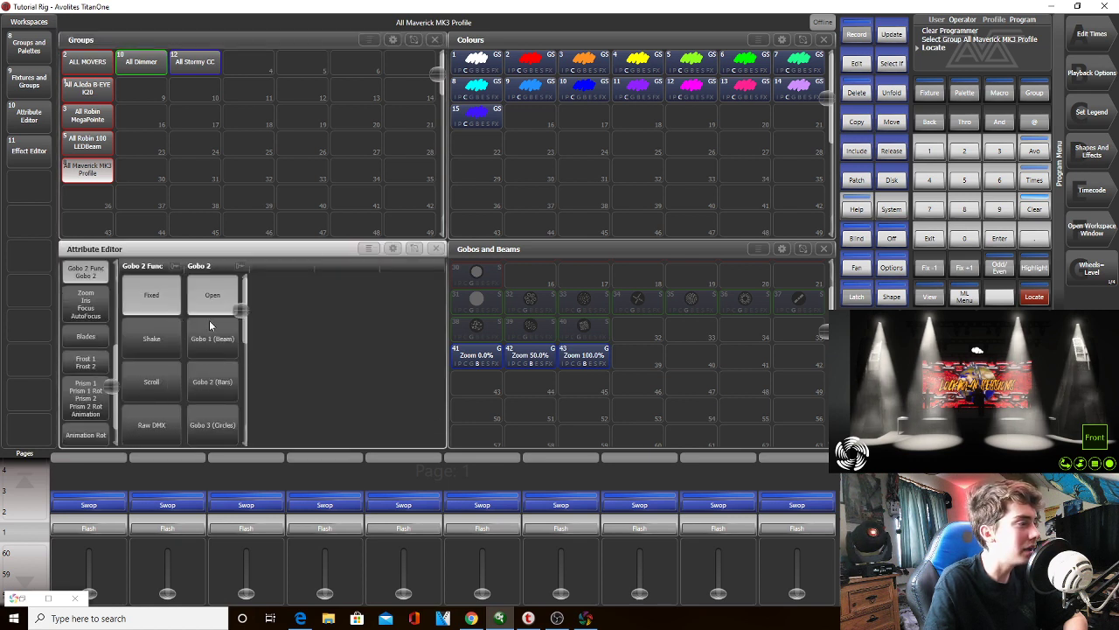
Preview the Bars, Circles and Forest gobos of the Gobo 2 wheel on the Maverick fixtures
click(208, 381)
click(219, 313)
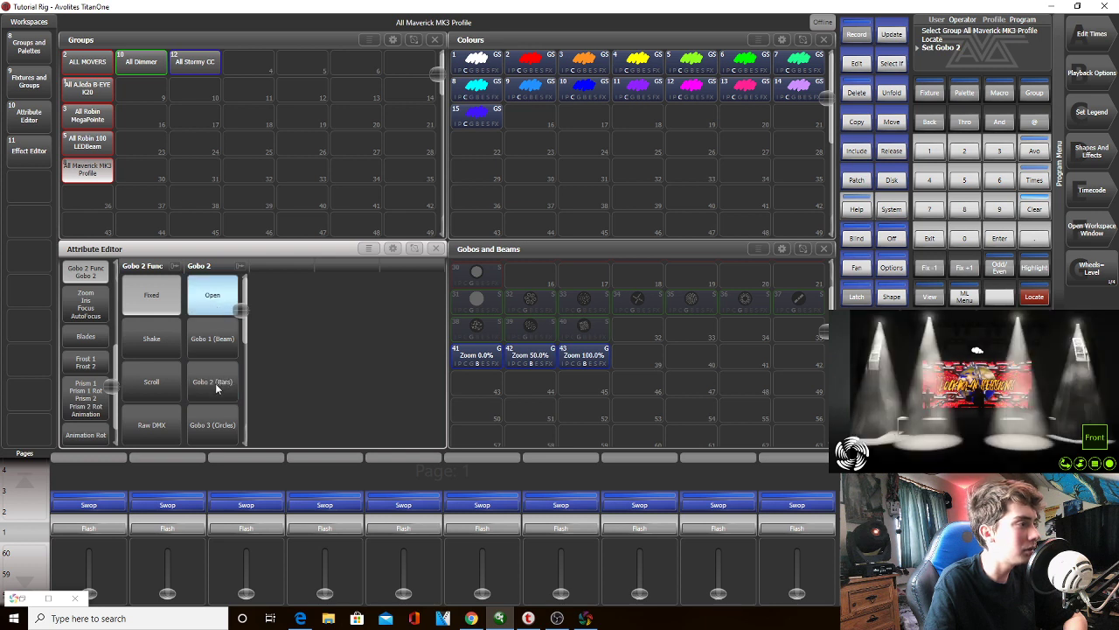
click(217, 423)
scroll(236, 344, down, 1)
scroll(236, 344, up, 1)
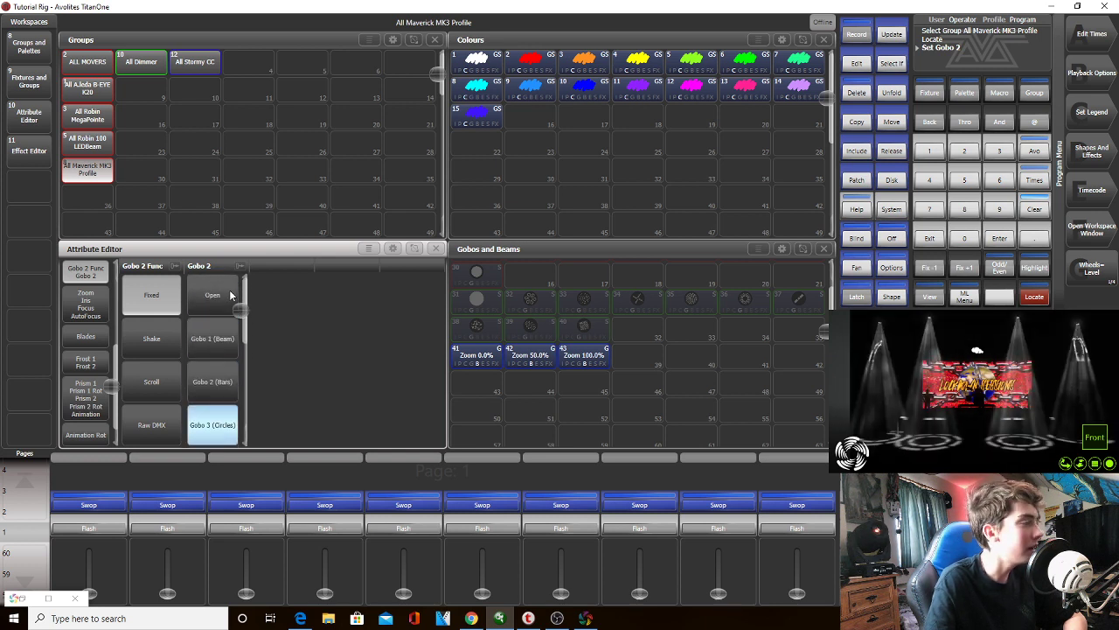
click(229, 296)
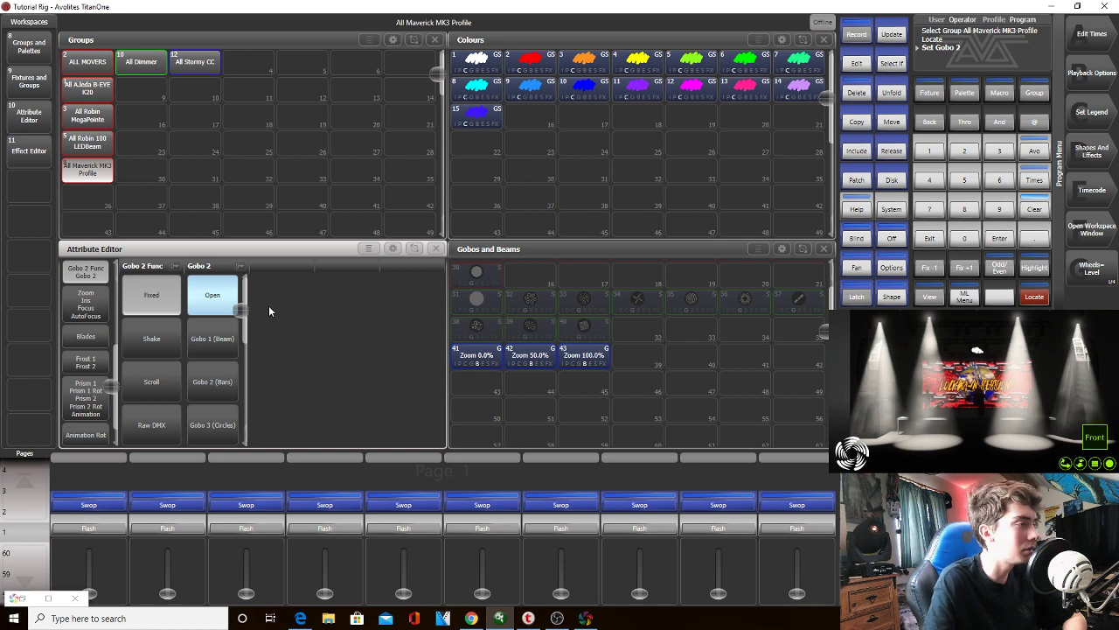
scroll(236, 349, down, 5)
click(219, 418)
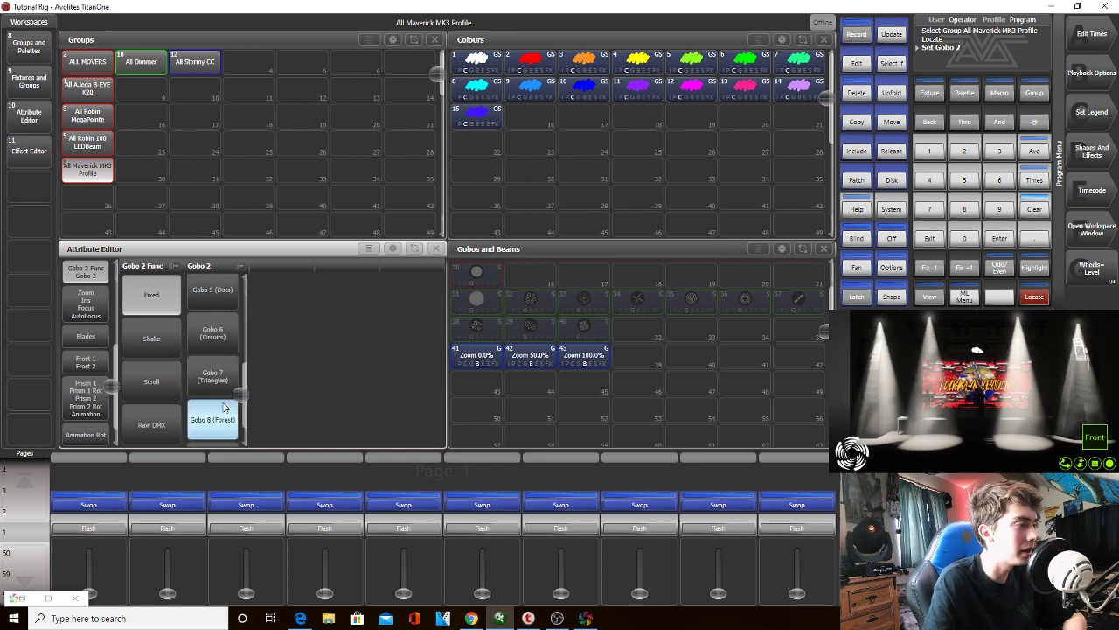
drag(242, 395, 252, 203)
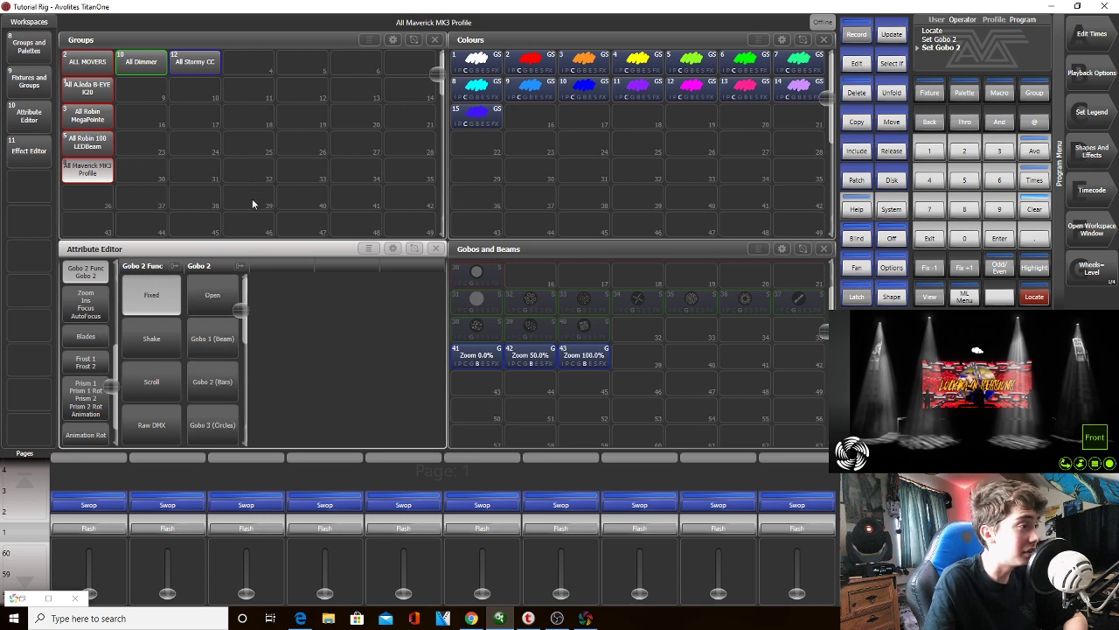
Record the Maverick Gobo 2 wheel's Open, Gobo 1 (Beam) and Gobo 2 (Bars) settings as palettes in the row below the zoom palettes
click(225, 299)
click(482, 386)
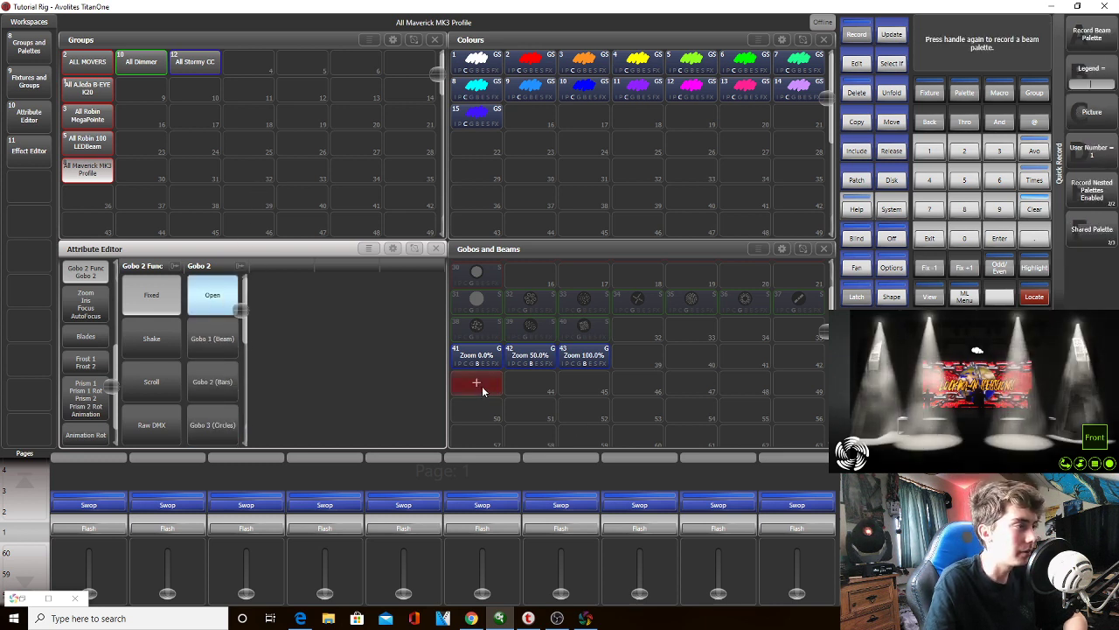
click(482, 385)
click(229, 338)
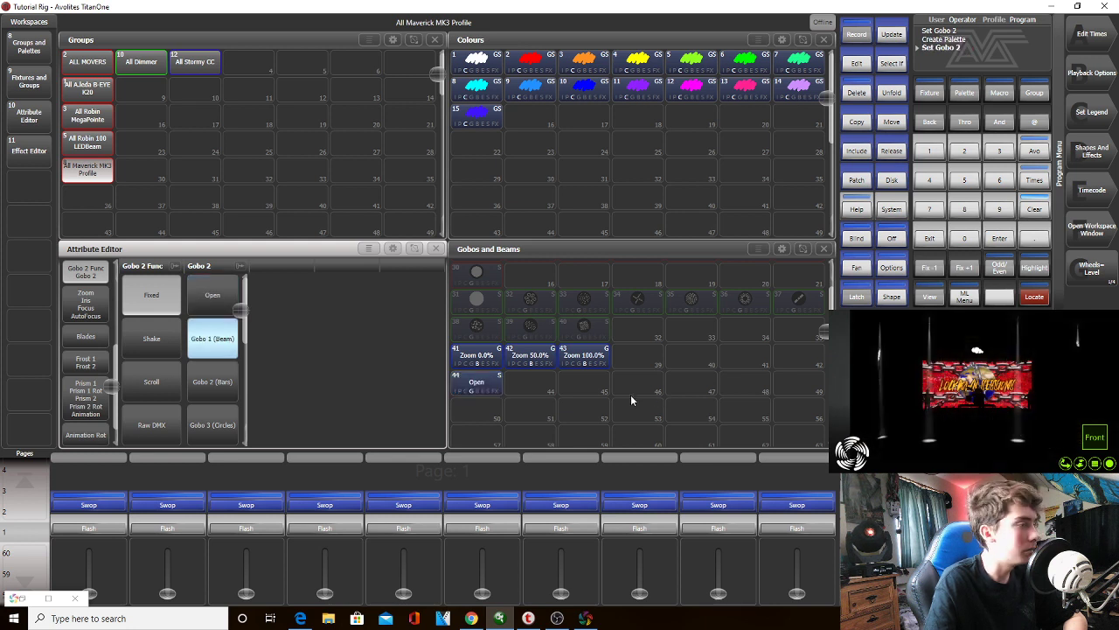
click(532, 392)
click(212, 382)
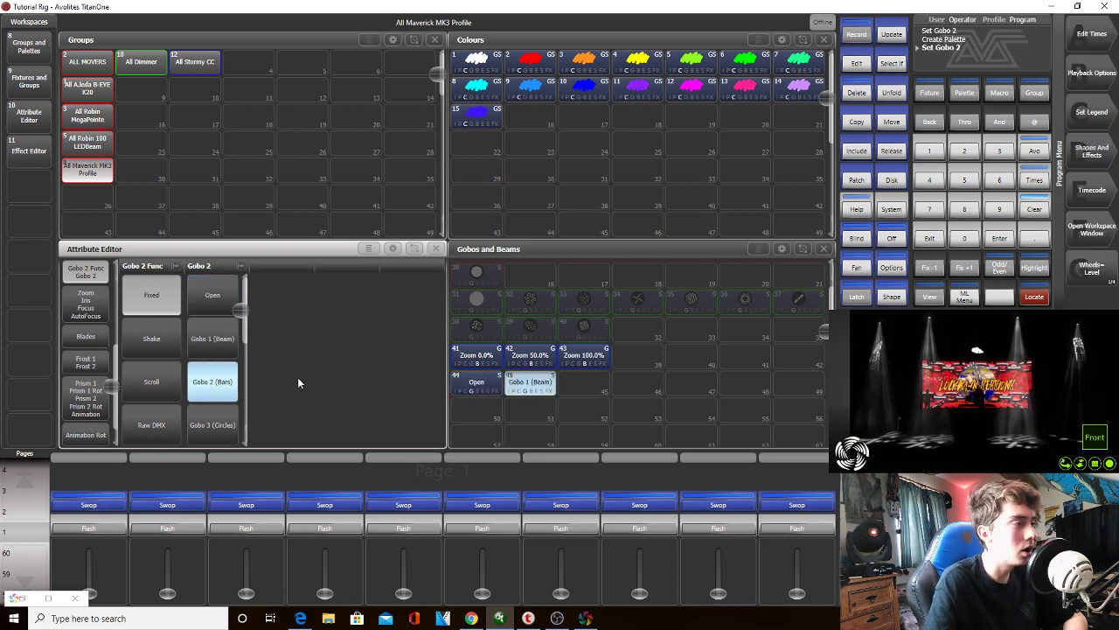
click(581, 385)
click(581, 385)
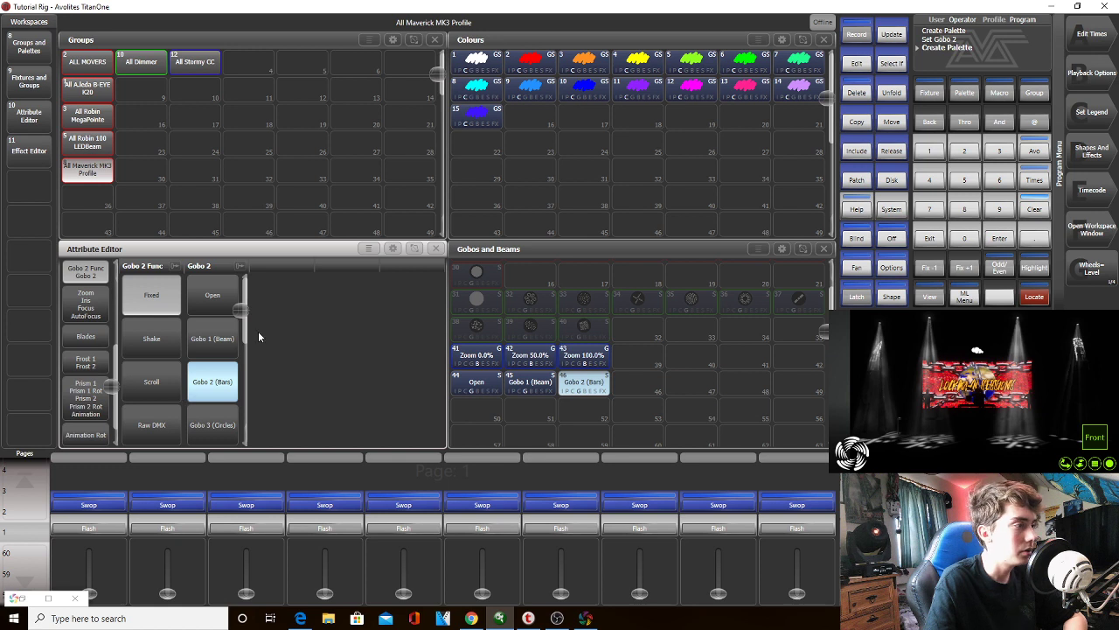
Record palettes for Gobo 3 (Circles) and Gobo 4 (Breakup) beside the Bars palette
scroll(244, 323, down, 1)
click(213, 374)
click(638, 385)
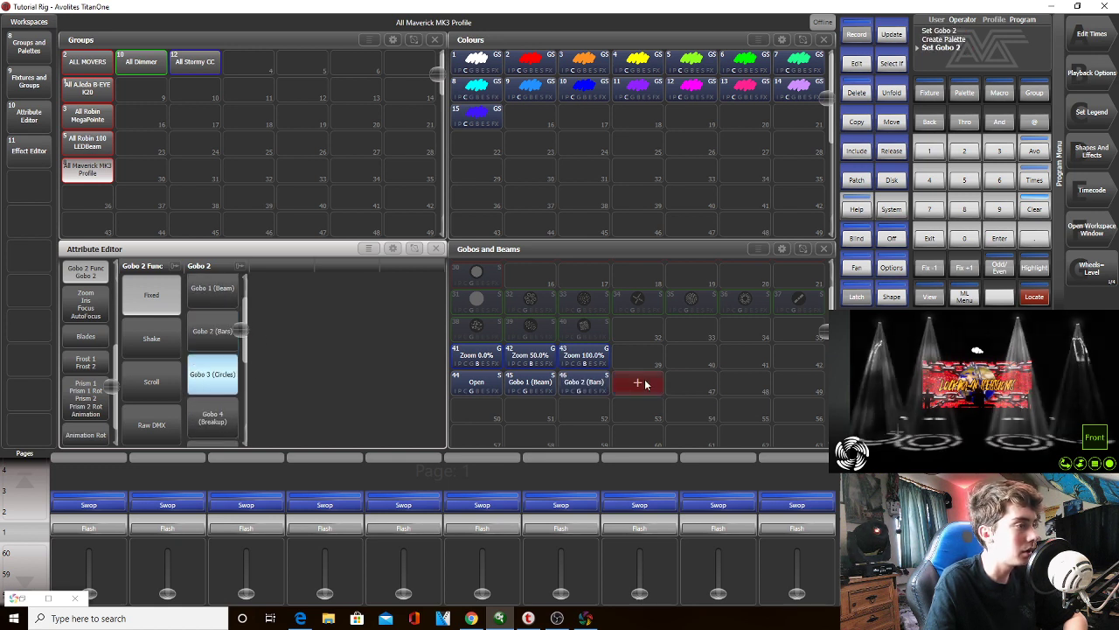
scroll(236, 358, down, 1)
click(213, 364)
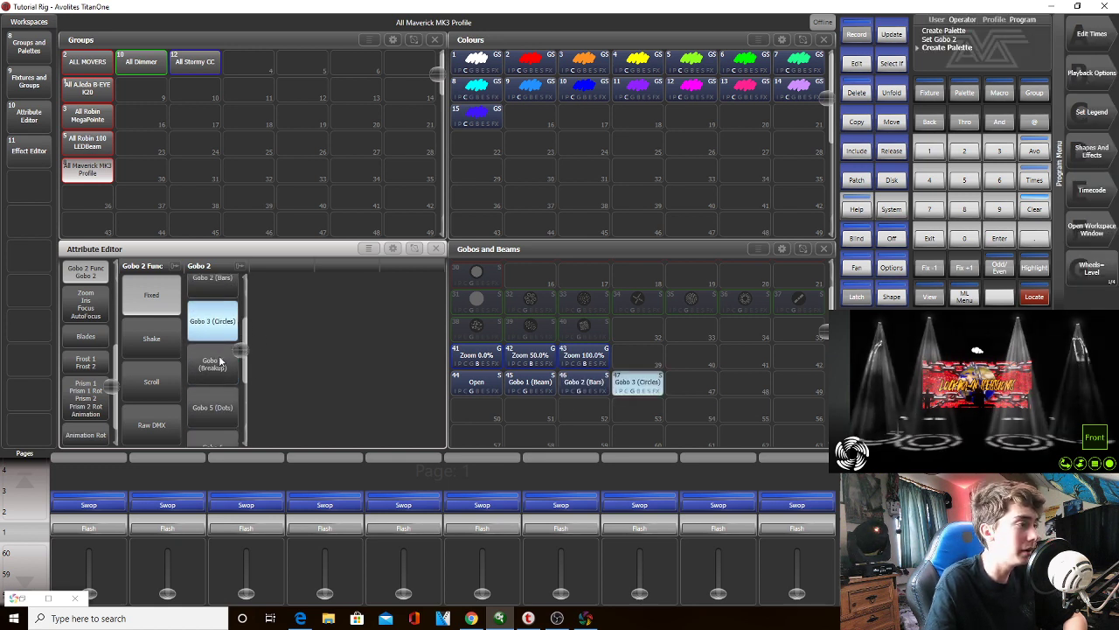
click(676, 387)
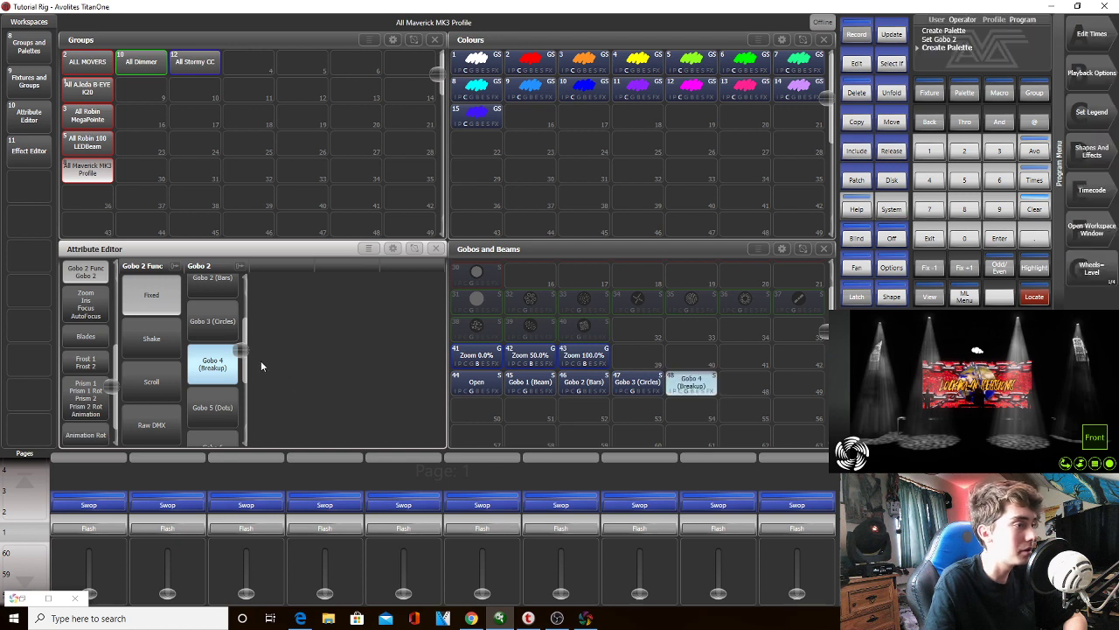
Record palettes for Gobo 5 (Dots) and Gobo 6 (Circuits) in the last two slots of the same row
scroll(243, 357, down, 1)
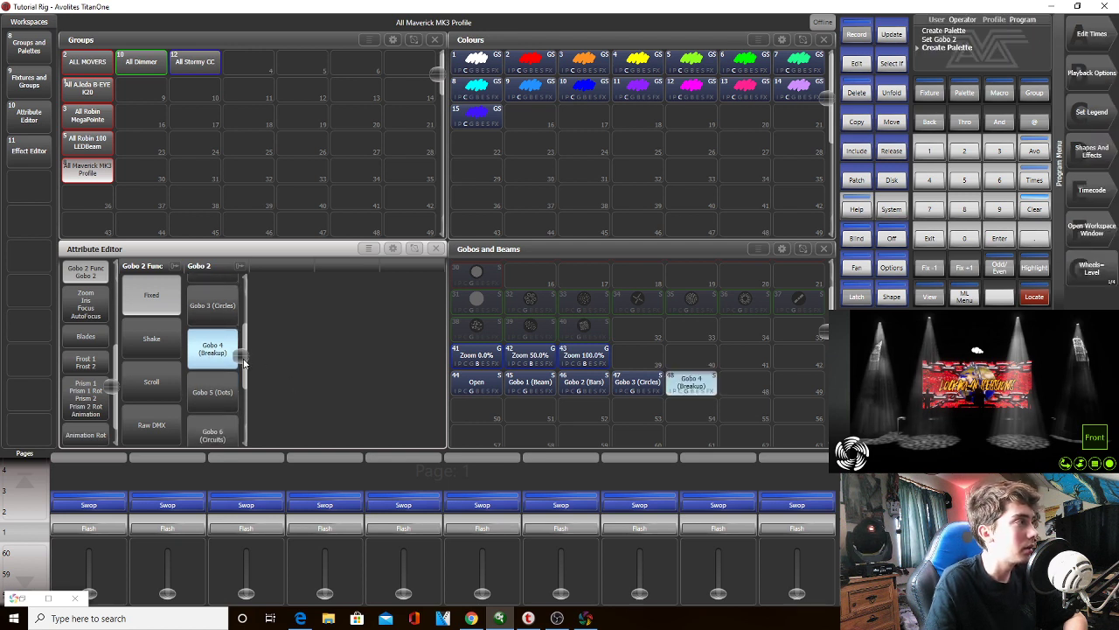
scroll(244, 363, down, 1)
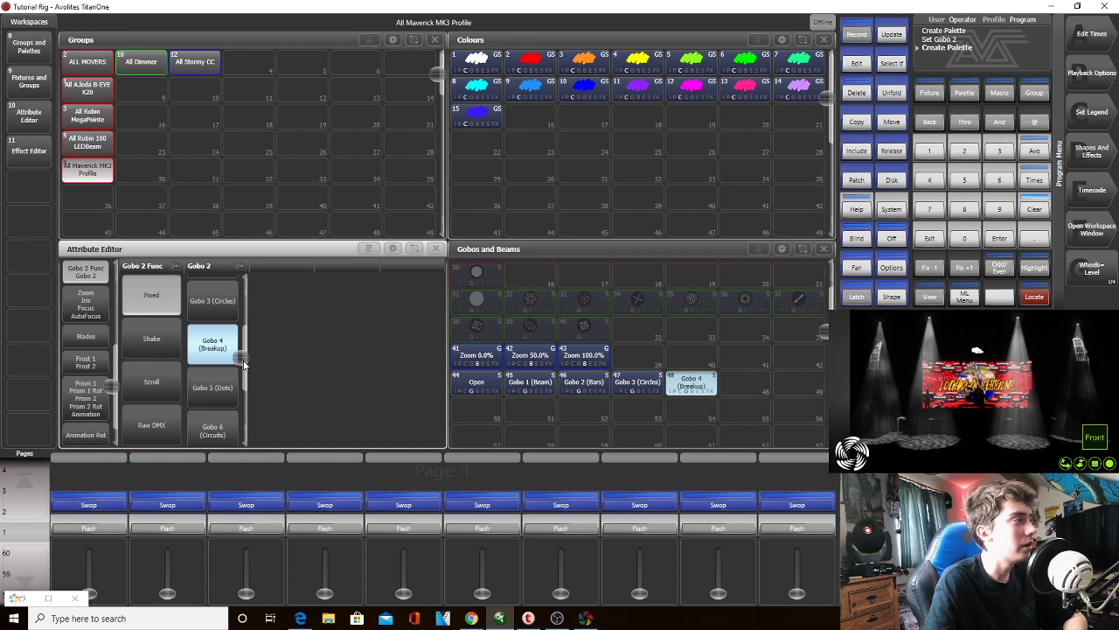
scroll(229, 374, down, 1)
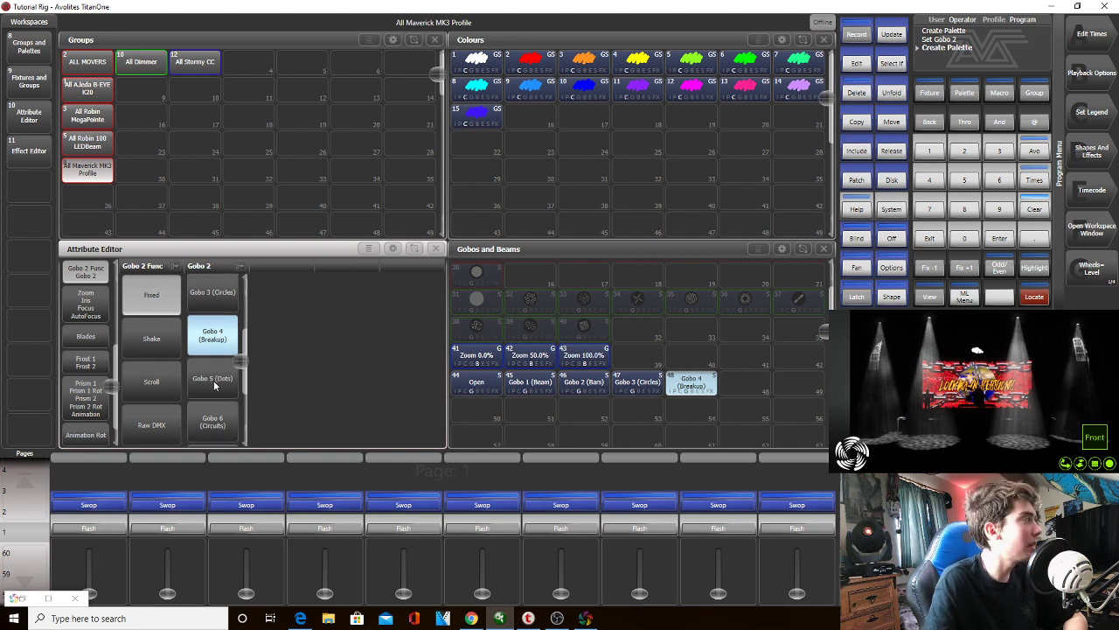
click(214, 382)
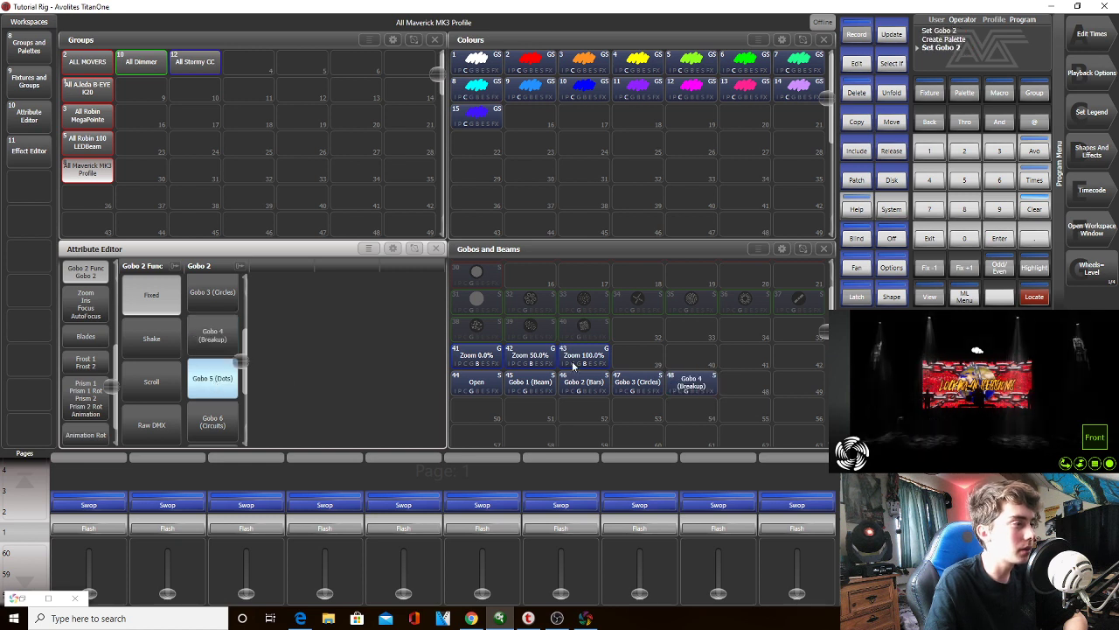
click(733, 376)
scroll(241, 374, down, 2)
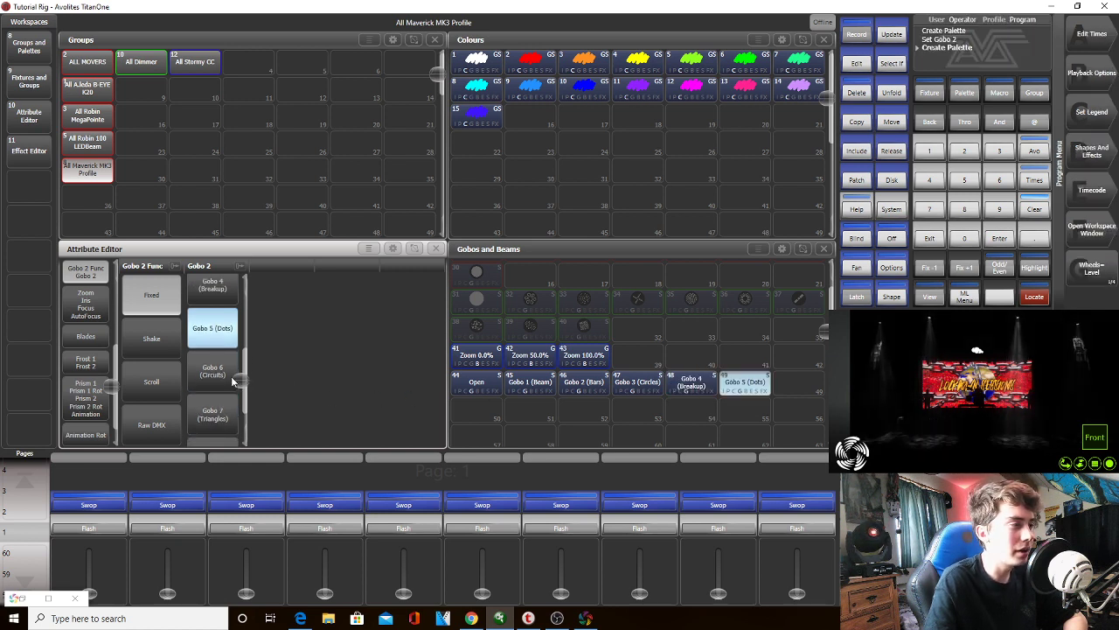
click(230, 378)
click(798, 385)
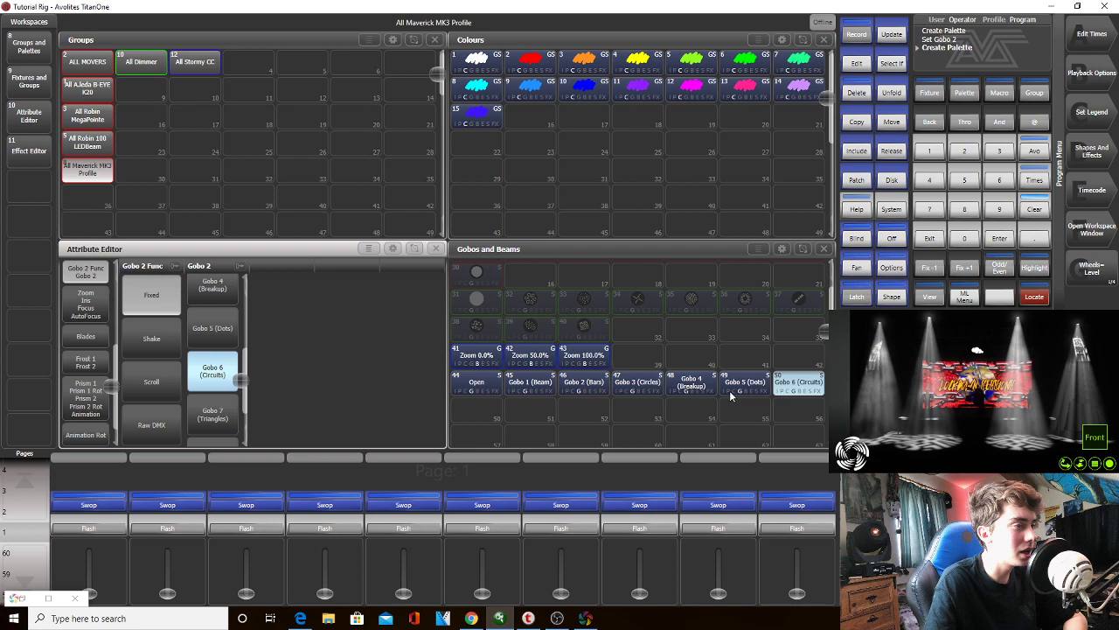
Record palettes for Gobo 7 (Triangles), Gobo 8 (Forest) and Gobo 9 (Rainbows) at the start of the next row
click(203, 415)
click(477, 413)
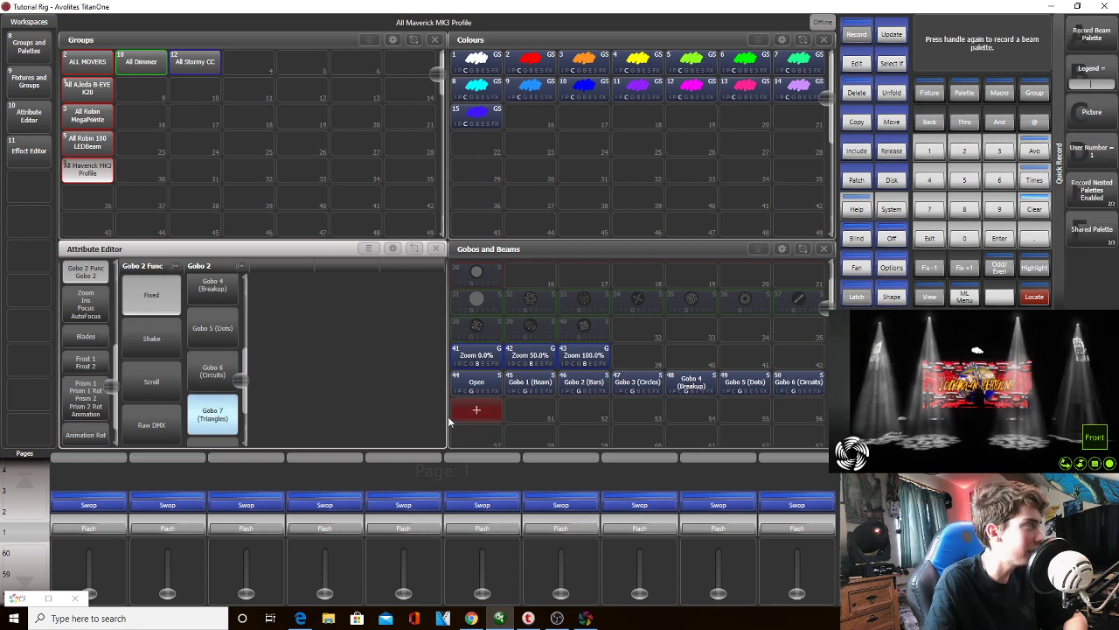
click(477, 411)
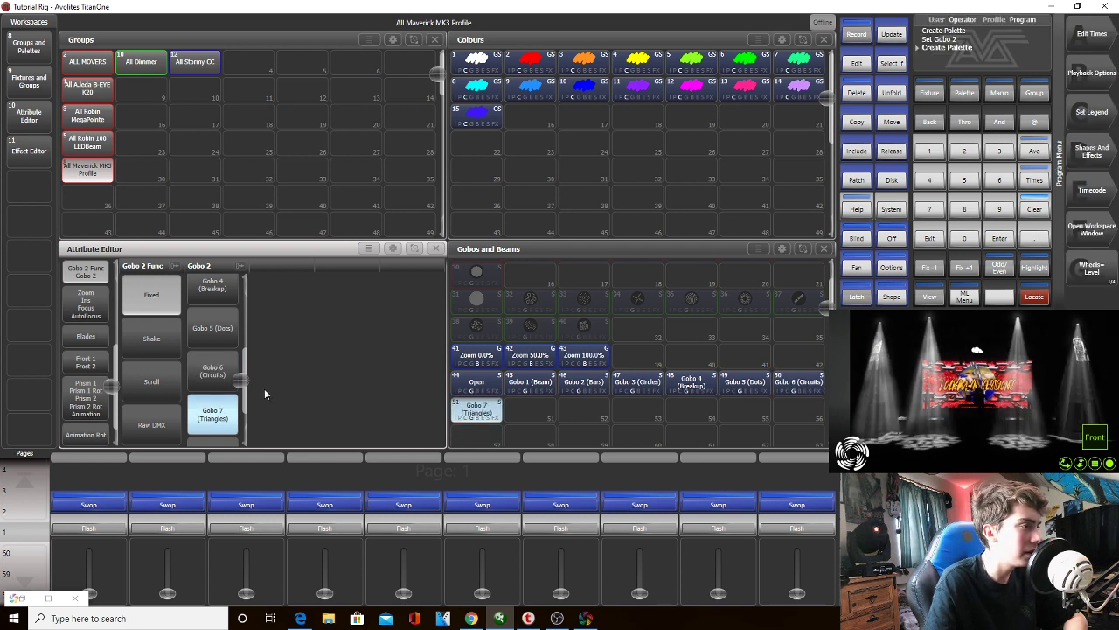
scroll(219, 376, down, 2)
click(213, 381)
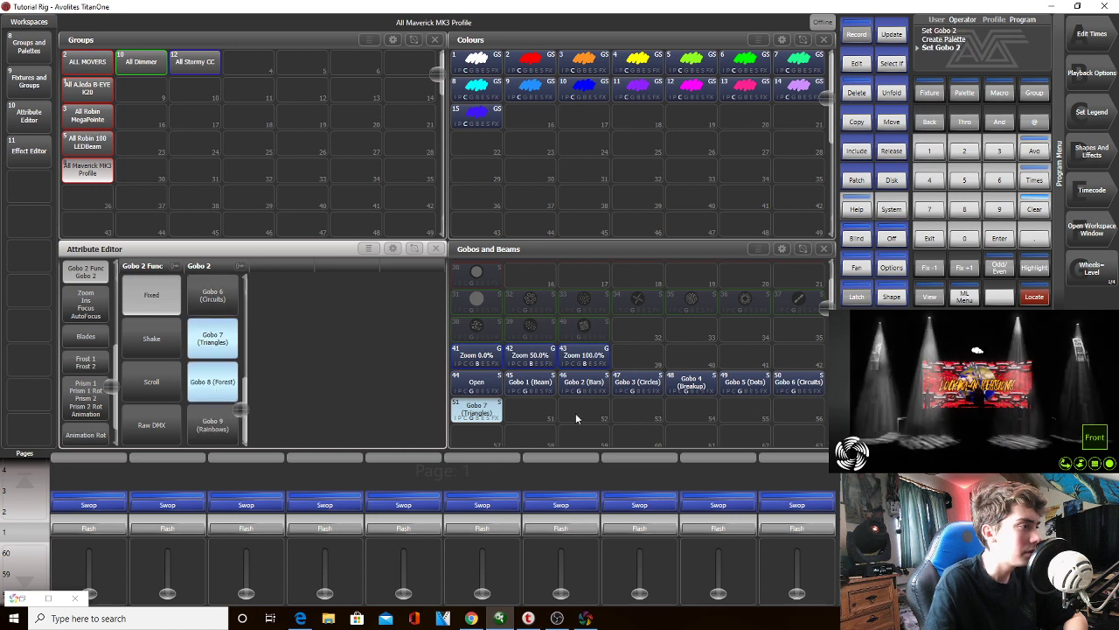
click(527, 417)
click(213, 425)
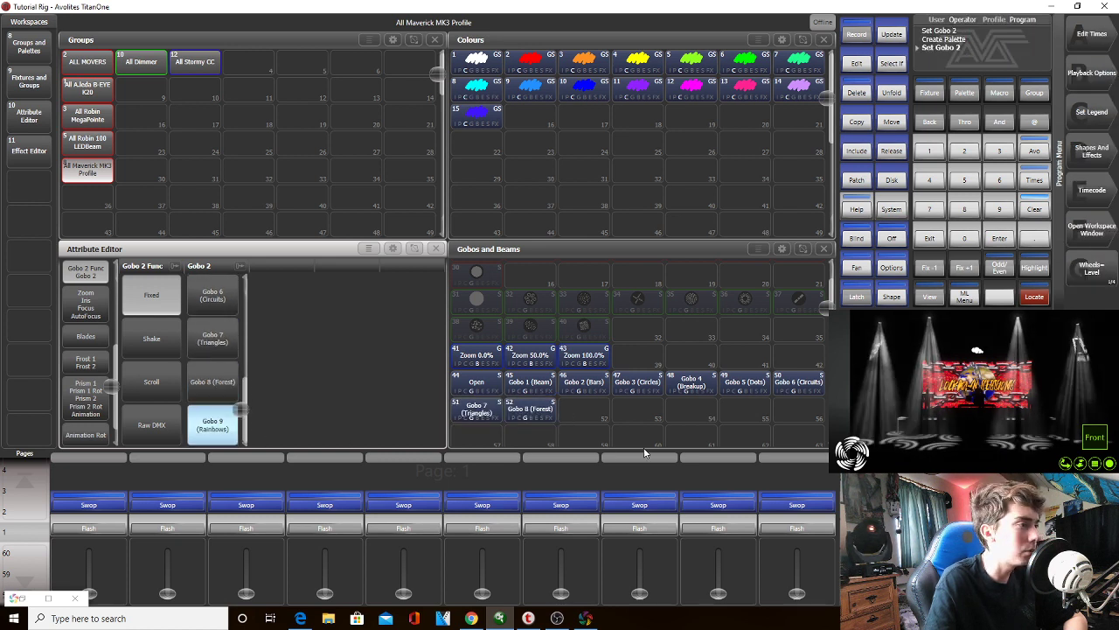
click(589, 414)
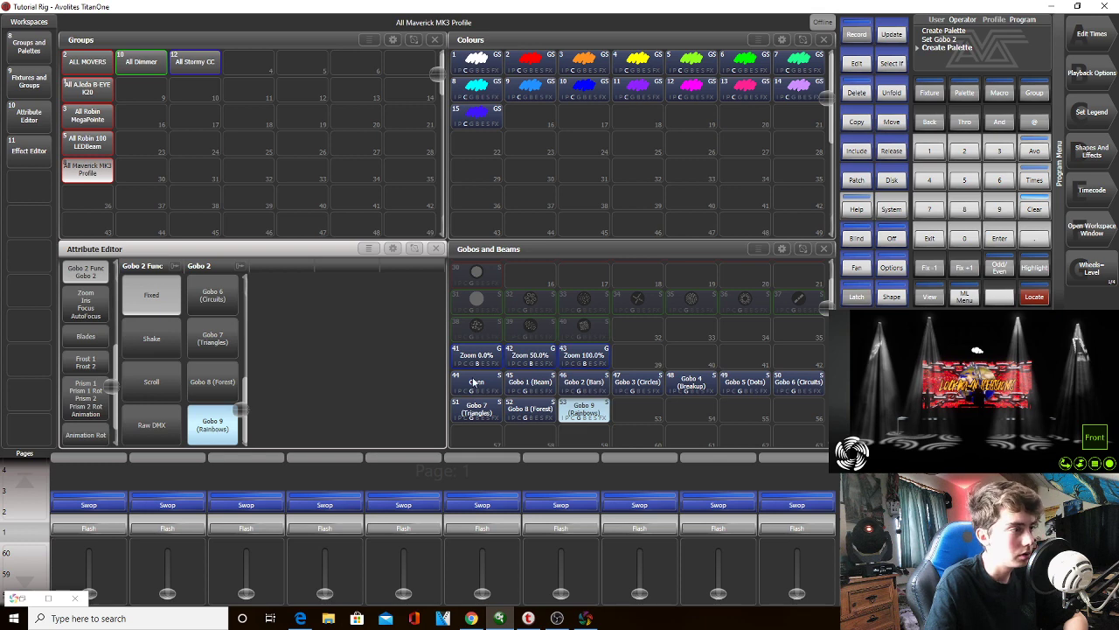
Test the recorded Open, Gobo 2 (Bars) and Gobo 8 (Forest) palettes on the Maverick fixtures
click(476, 383)
click(584, 382)
click(530, 408)
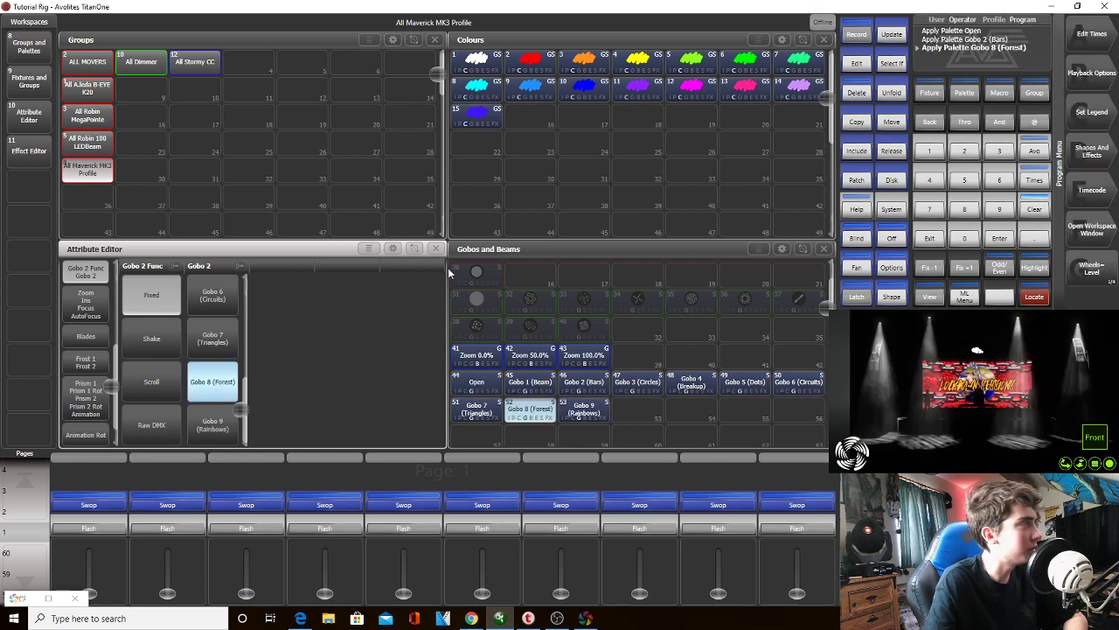
Clear the programmer and close the Attribute Editor
click(1037, 209)
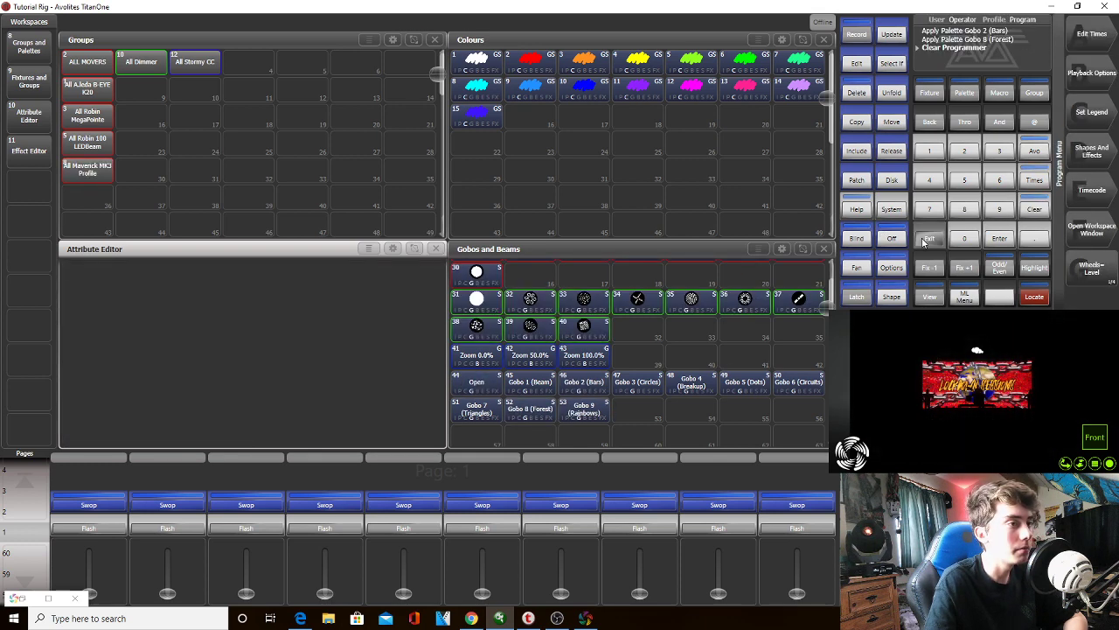
click(436, 249)
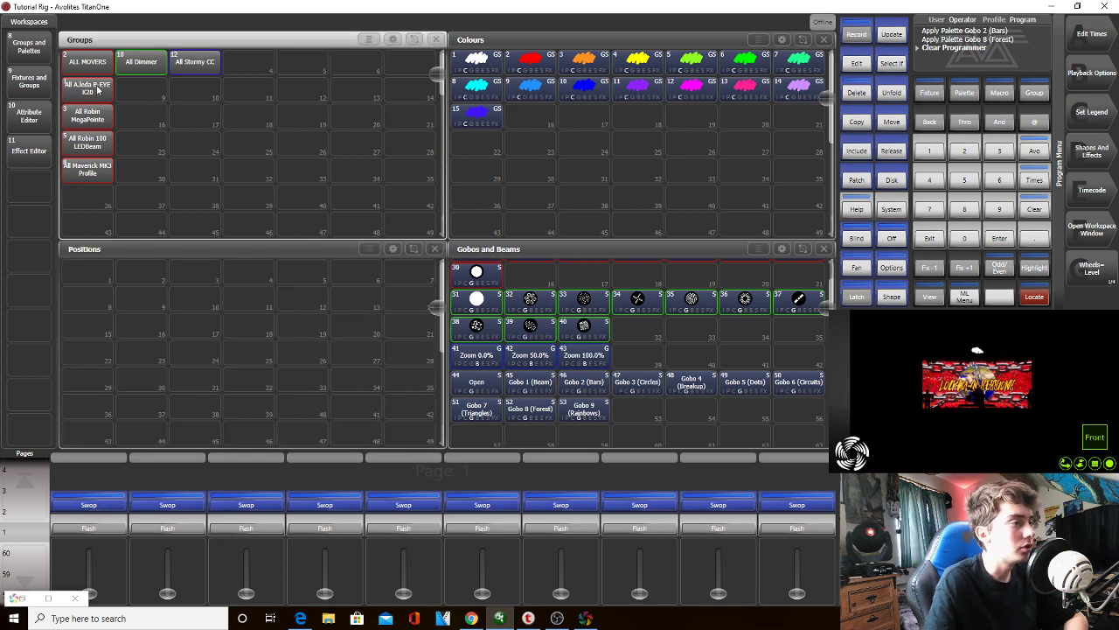
Give the Maverick gobo palettes 44 to 53 a blue halo
click(1089, 122)
drag(483, 394, 809, 436)
click(1092, 111)
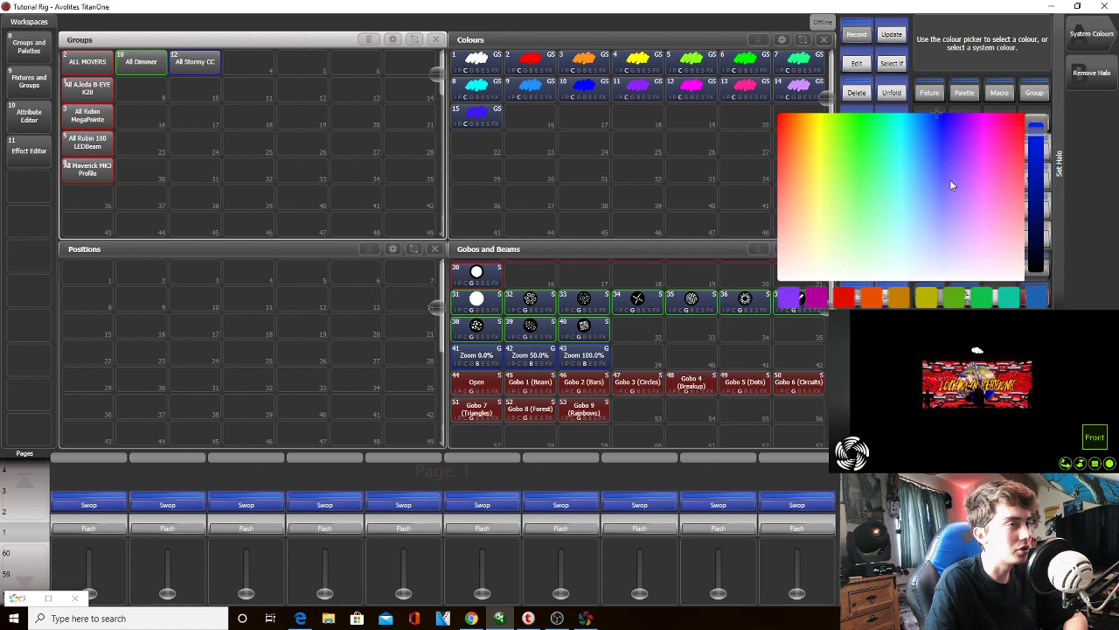
click(1009, 296)
Change the halo of the three zoom palettes 41 to 43 to magenta
click(1102, 124)
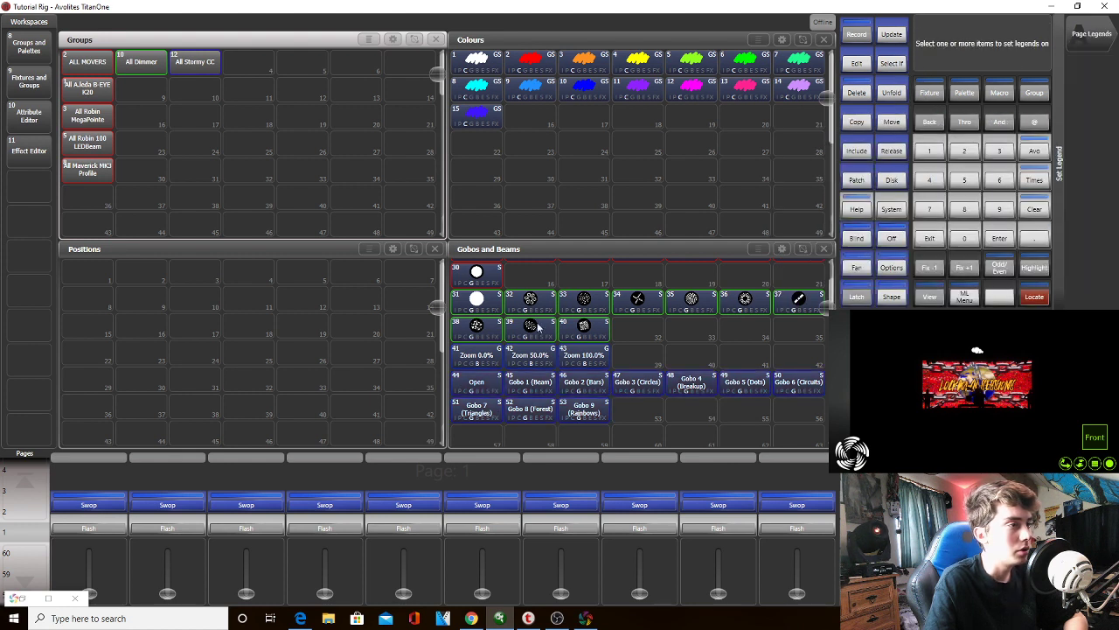
drag(569, 360, 488, 368)
click(1091, 119)
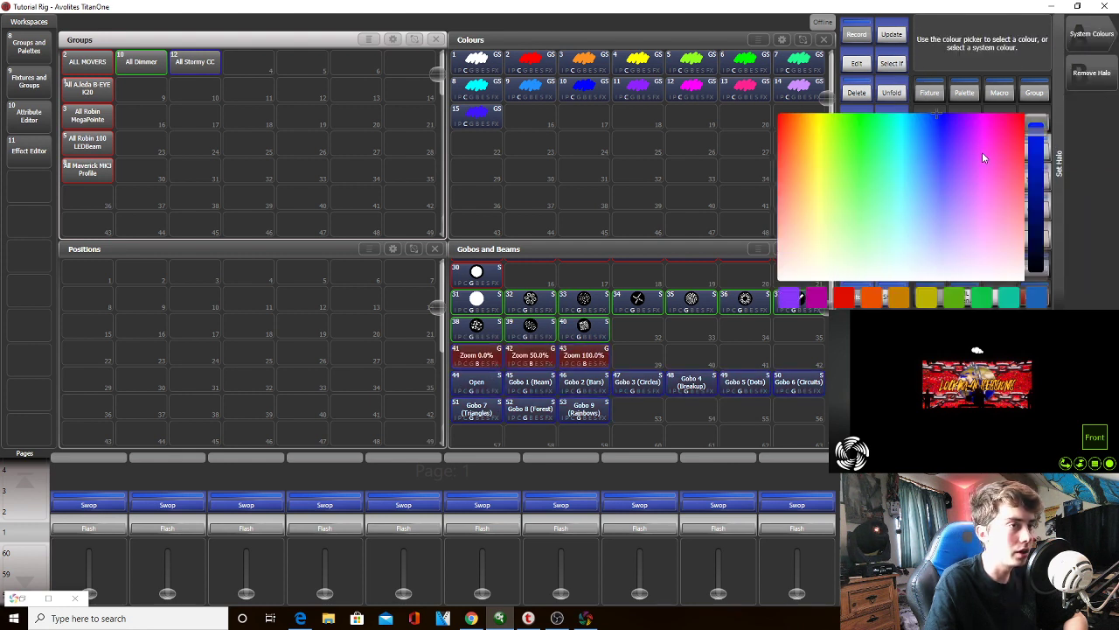
click(983, 151)
drag(986, 110, 981, 125)
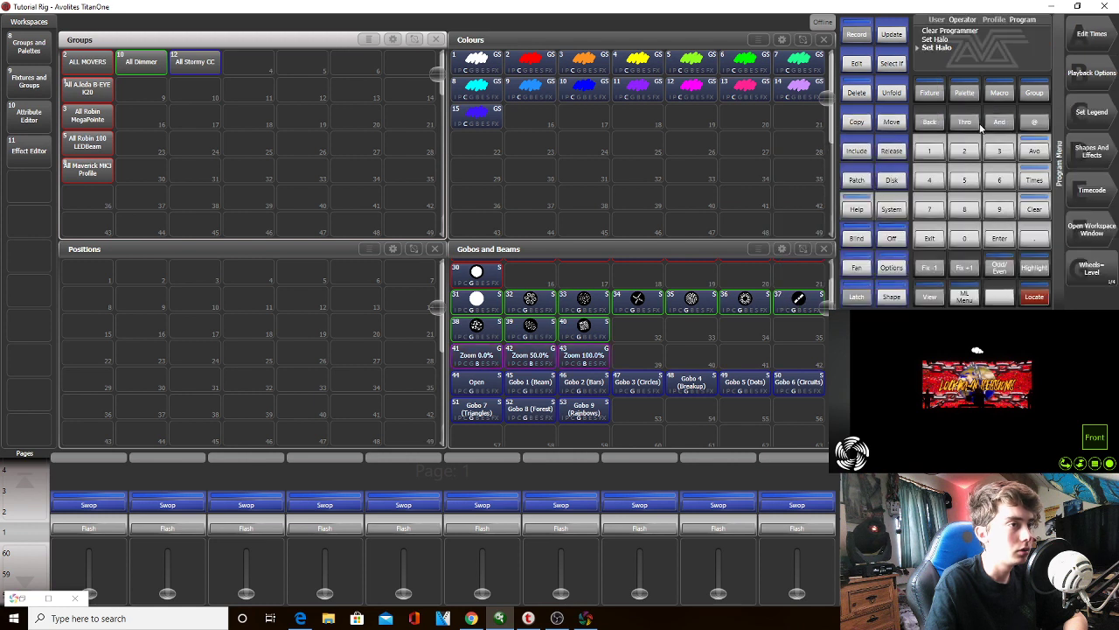
Move the three zoom palettes to the empty row below the Maverick gobo palettes
click(885, 122)
drag(473, 361, 578, 356)
click(488, 435)
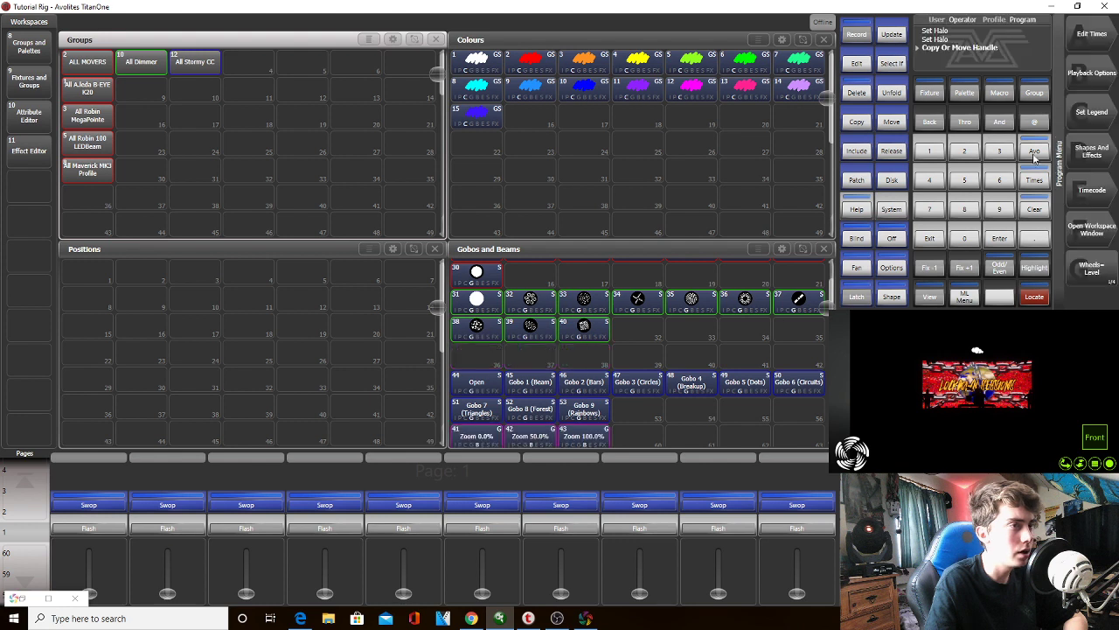
Move the Maverick gobo palettes 44 to 53 up one row, directly beneath the green-haloed gobo palettes
click(891, 122)
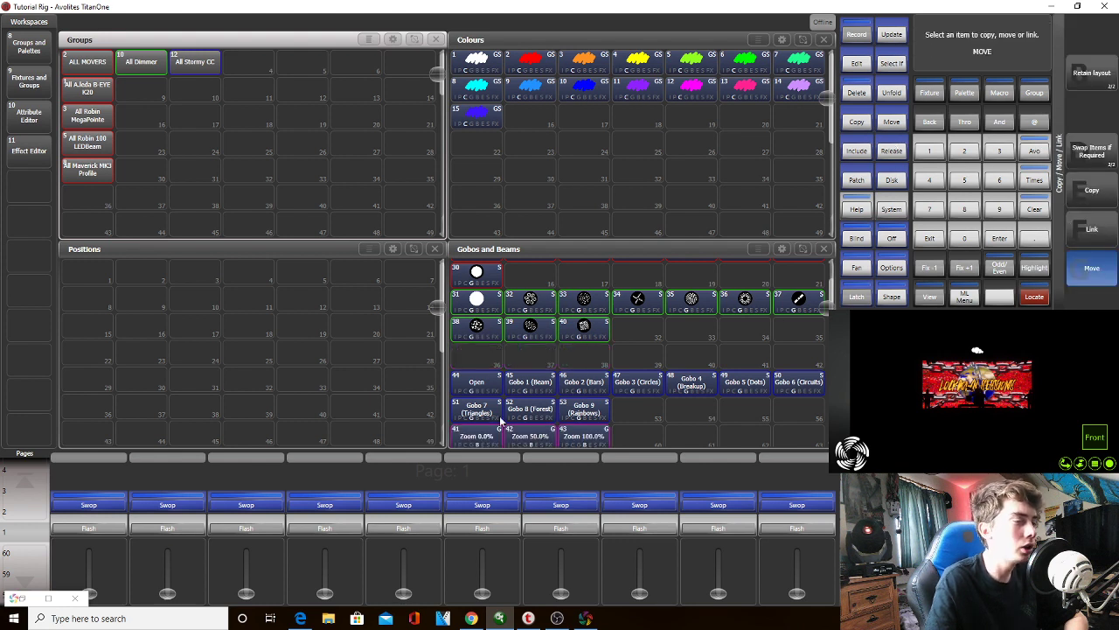
drag(480, 403, 505, 435)
click(610, 339)
Move the three zoom palettes up one row, directly beneath the blue-haloed Maverick gobo palettes
click(889, 124)
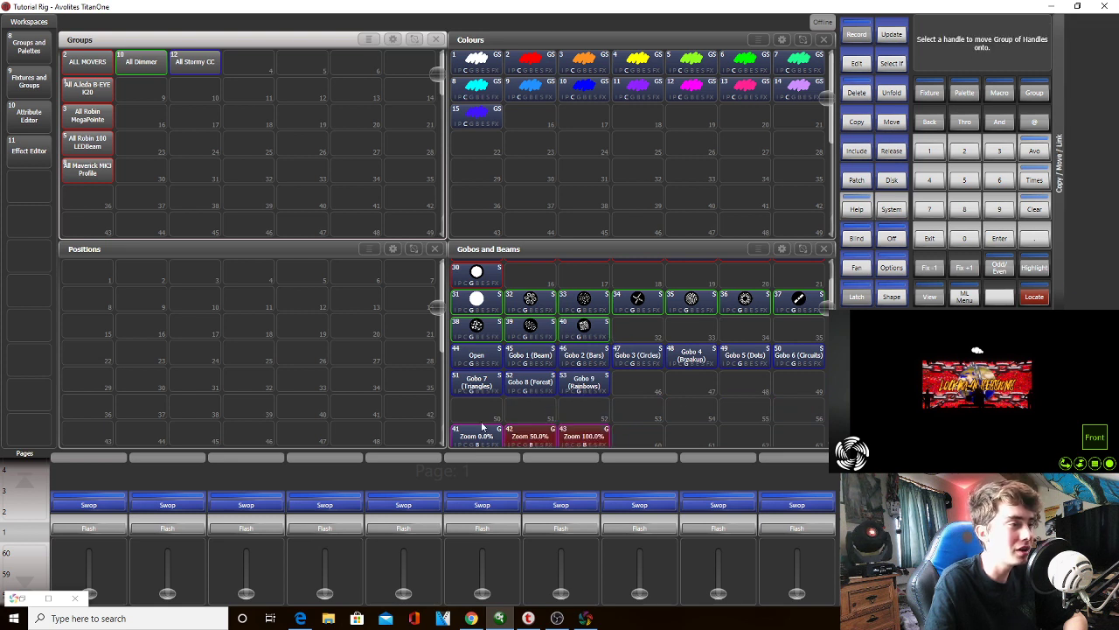
click(932, 245)
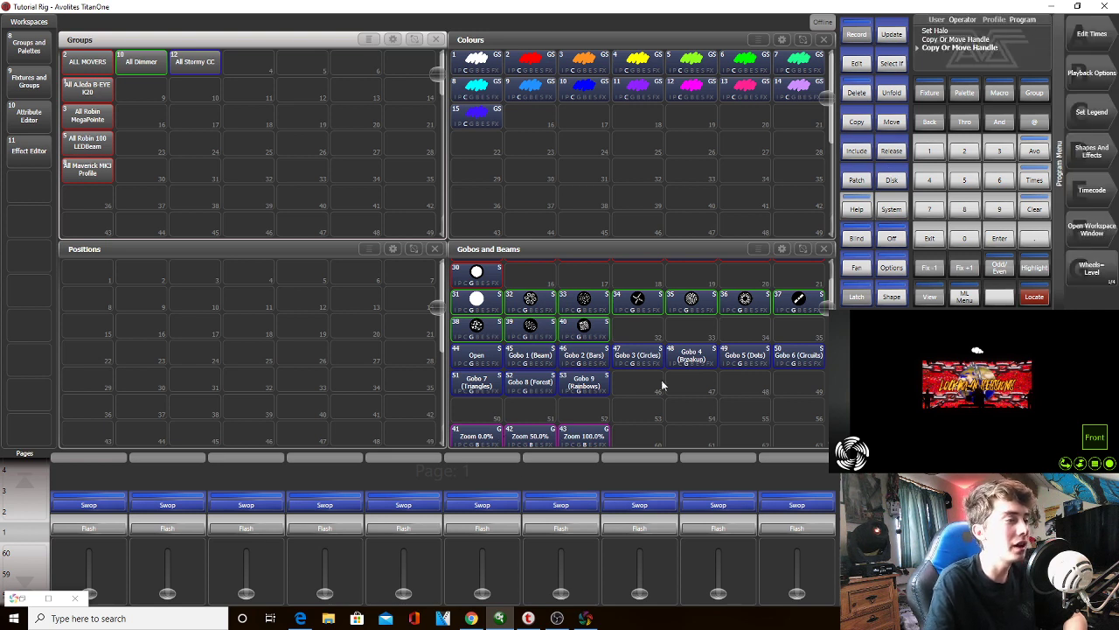
click(892, 122)
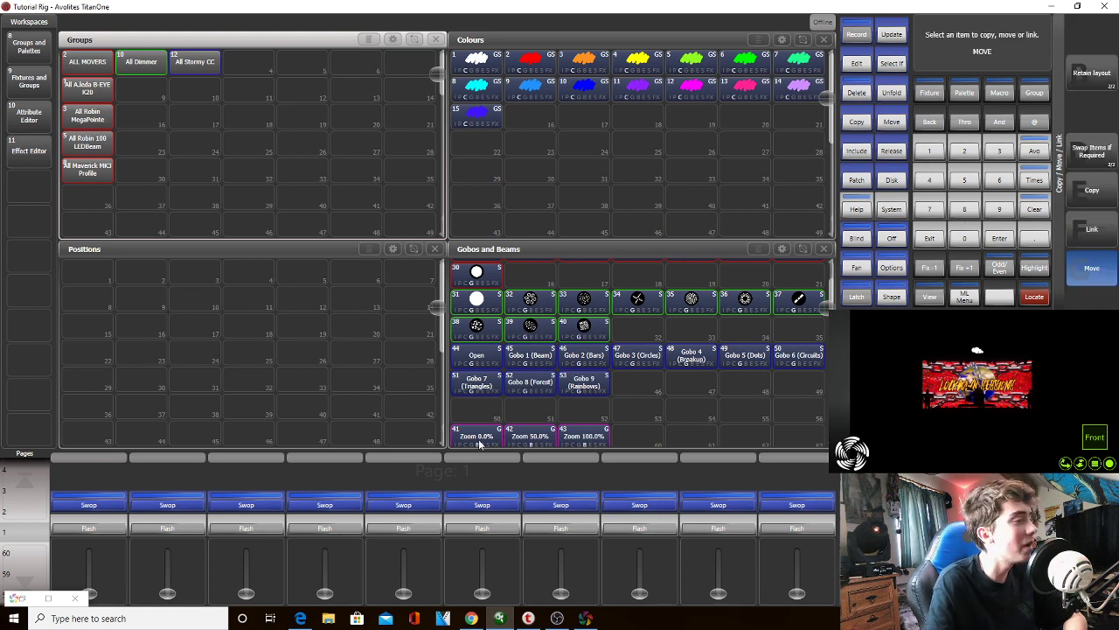
drag(481, 441, 615, 434)
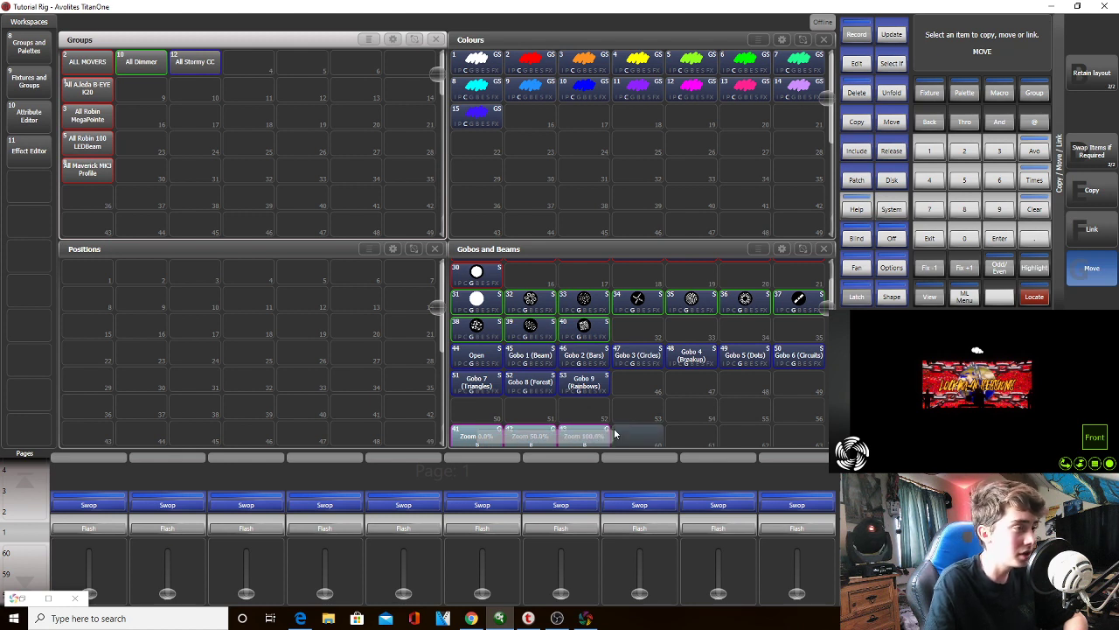
click(490, 416)
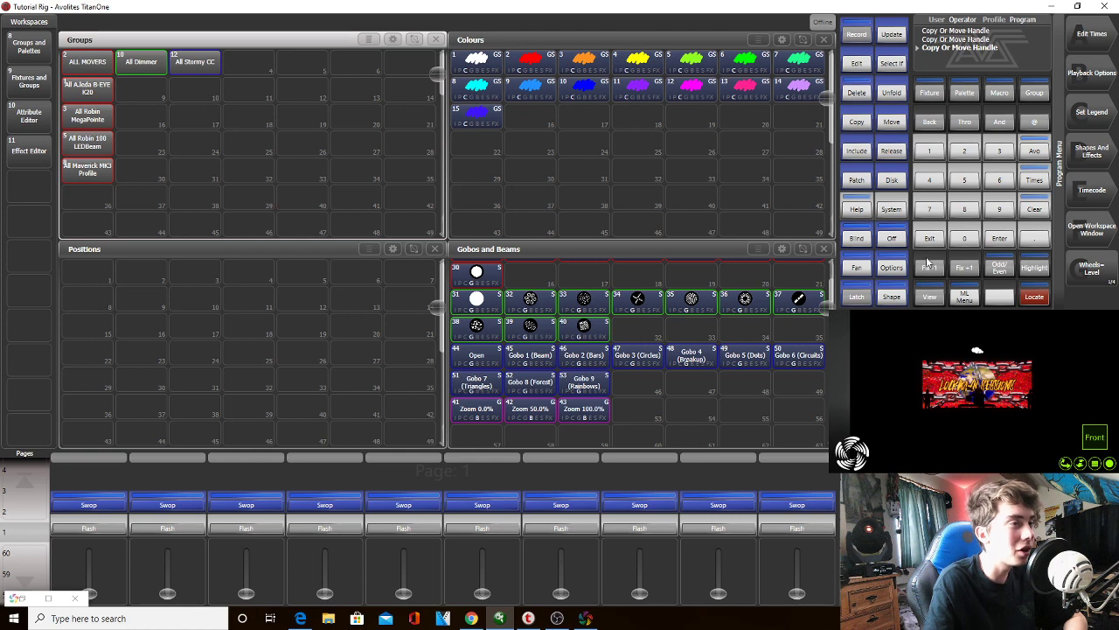
Clear the programmer and review the arranged palettes in the Gobos and Beams window
click(1035, 208)
click(1035, 208)
click(926, 238)
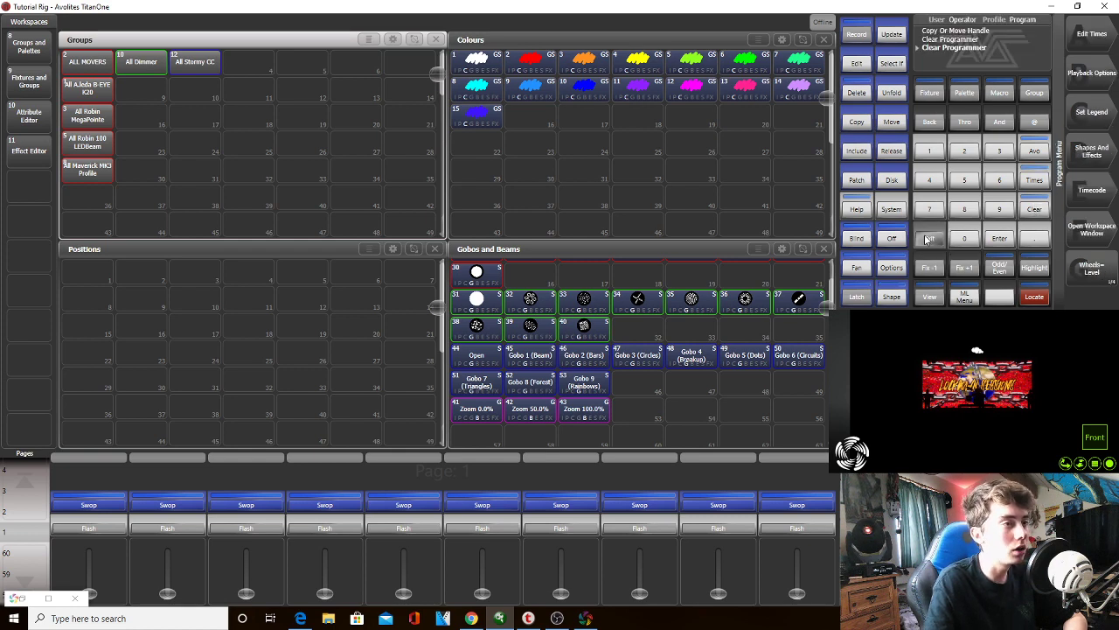
click(927, 239)
scroll(831, 274, up, 2)
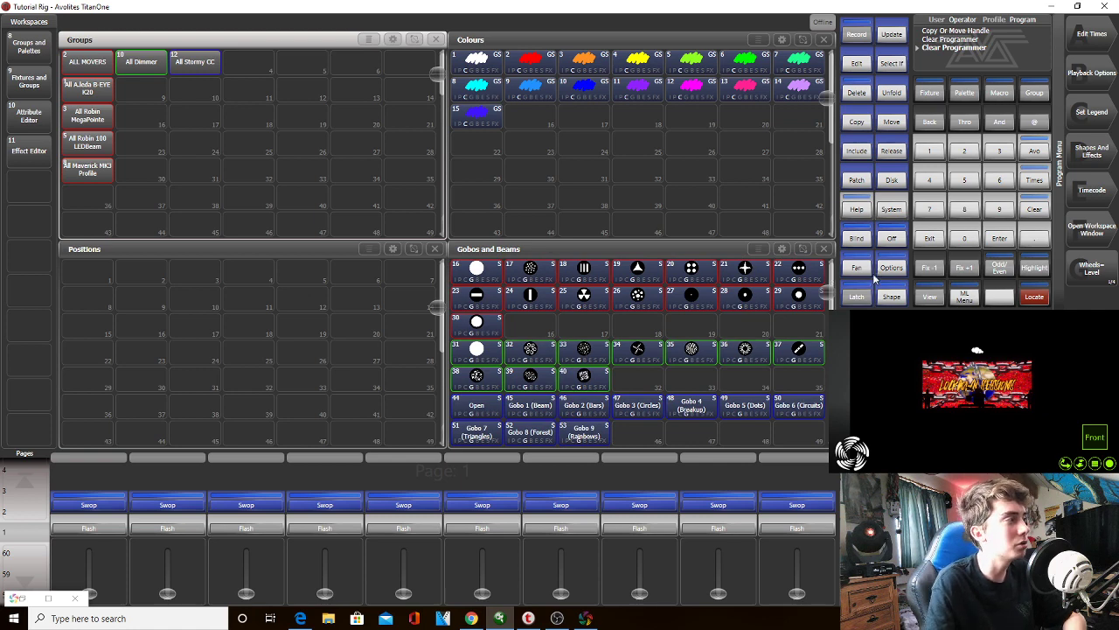
scroll(643, 349, down, 2)
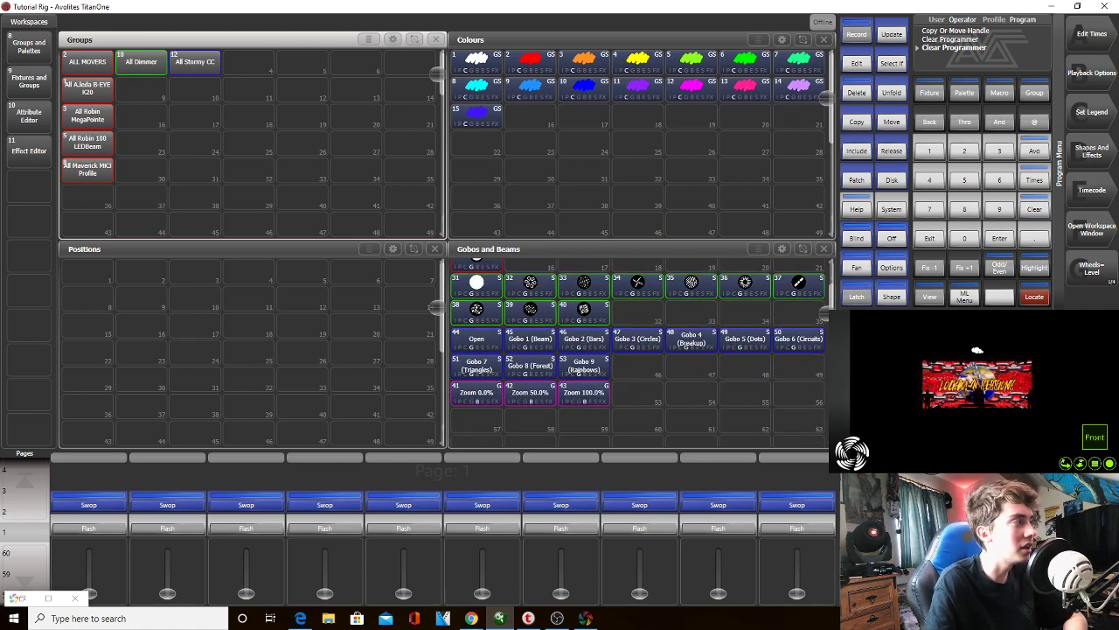
Record a No Spin gobo rotation palette for the All Robin MegaPointe group in the first slot below the zoom palettes
scroll(643, 350, up, 2)
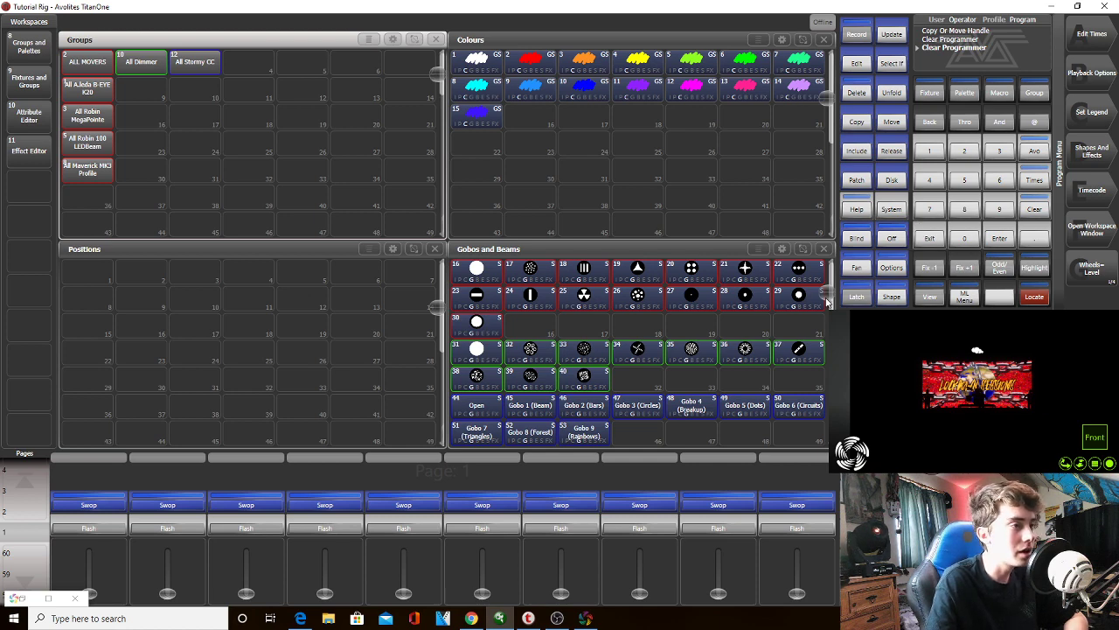
mouse_move(827, 298)
mouse_down()
mouse_move(827, 348)
mouse_move(826, 299)
mouse_up()
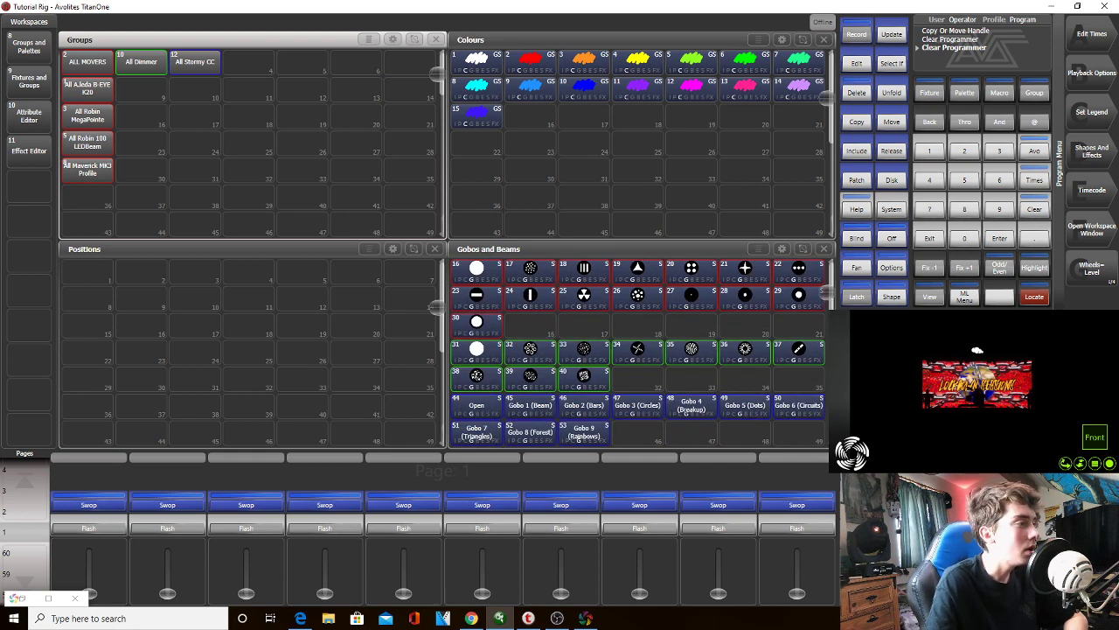
click(87, 114)
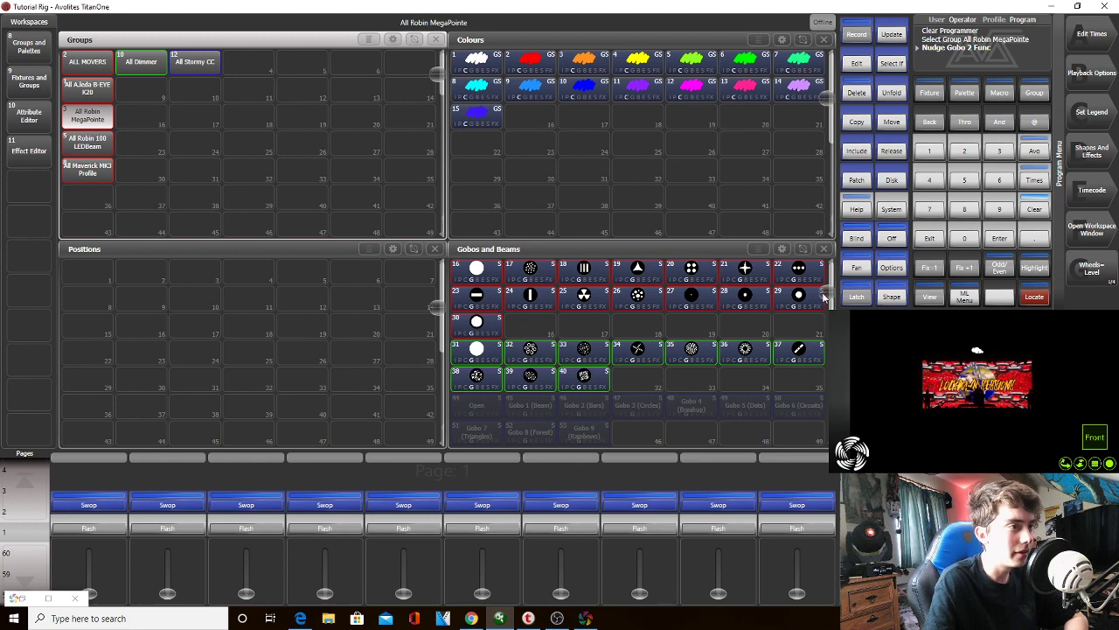
drag(830, 298, 822, 319)
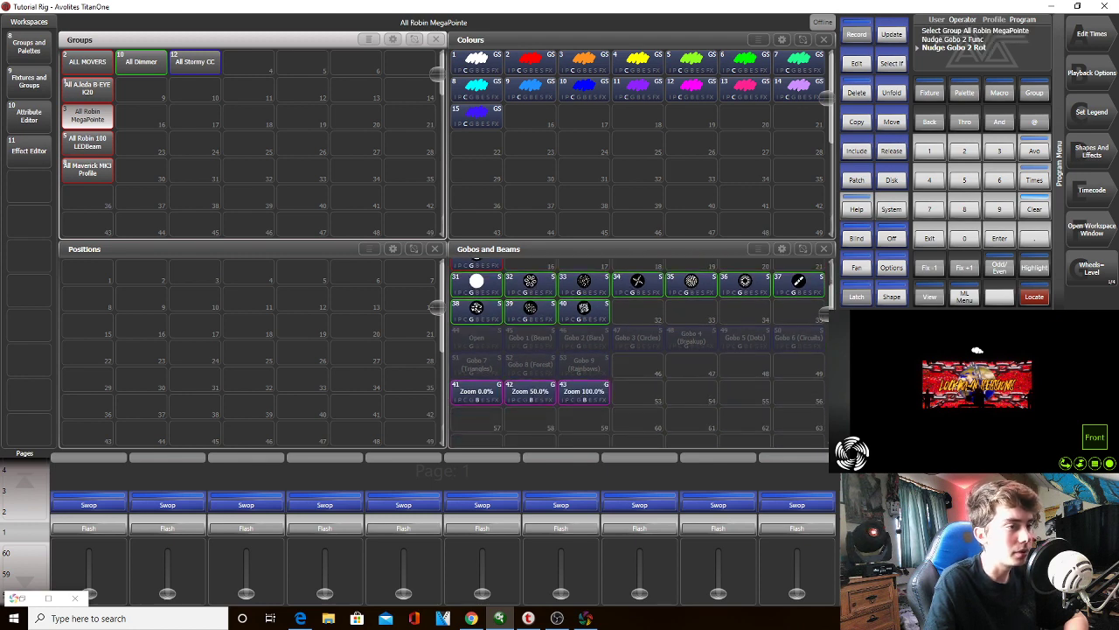
click(483, 426)
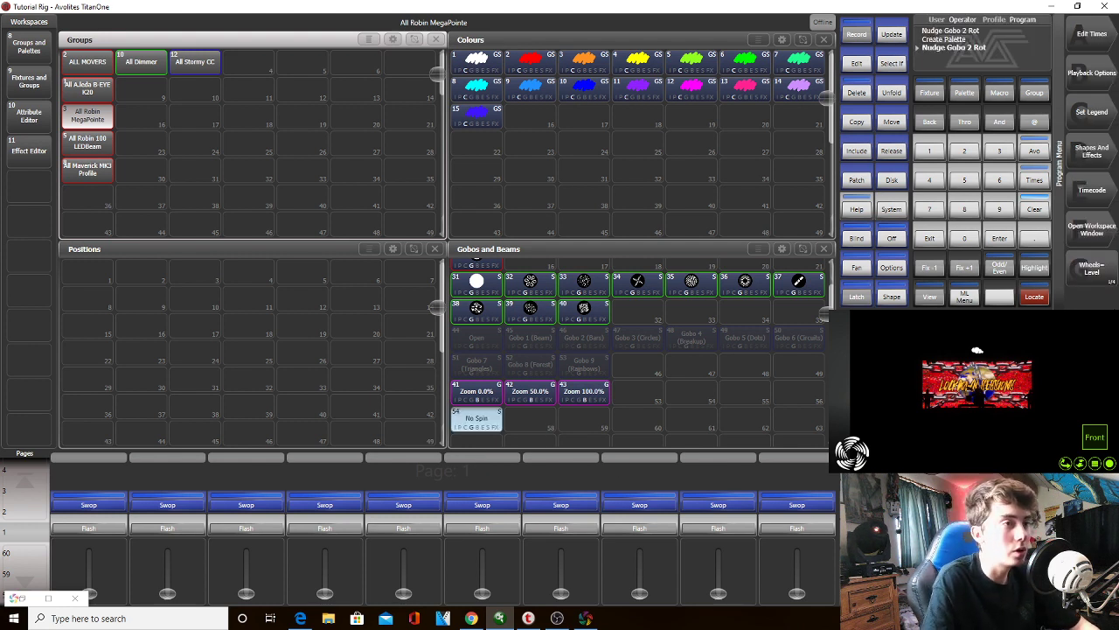
Set the MegaPointes' gobo rotation to Spin CW 10% and record it as a palette beside No Spin
text(10)
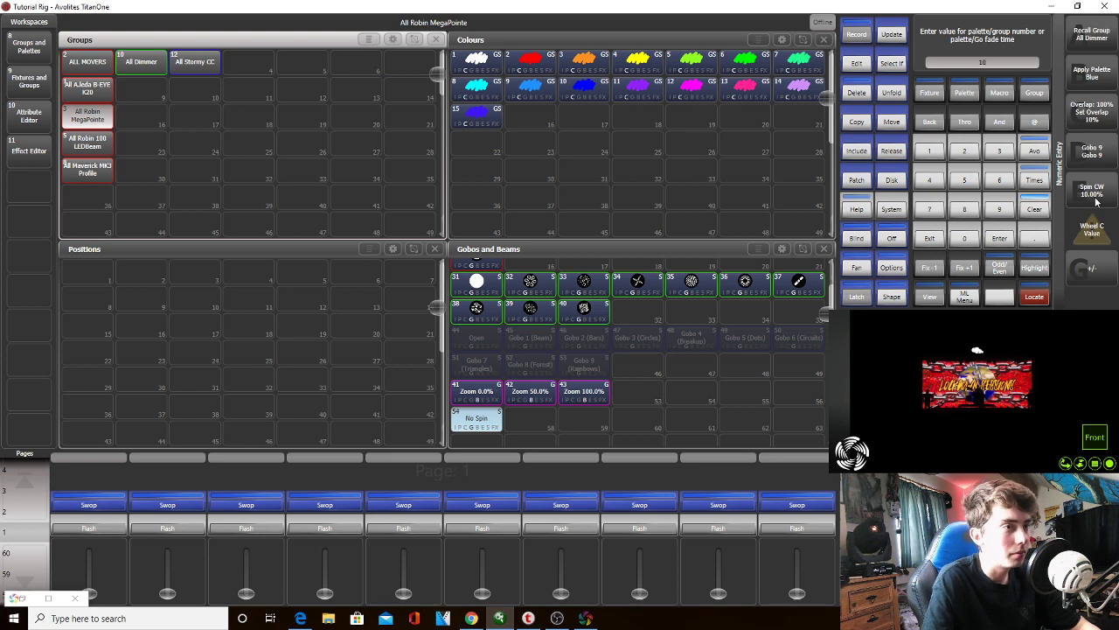
click(1094, 195)
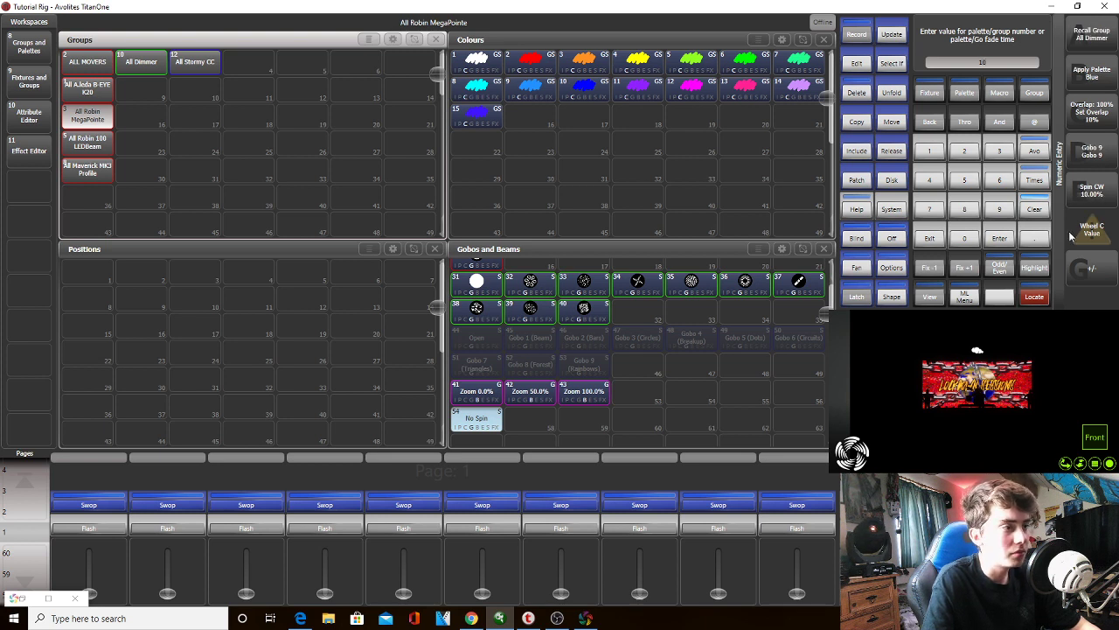
click(553, 420)
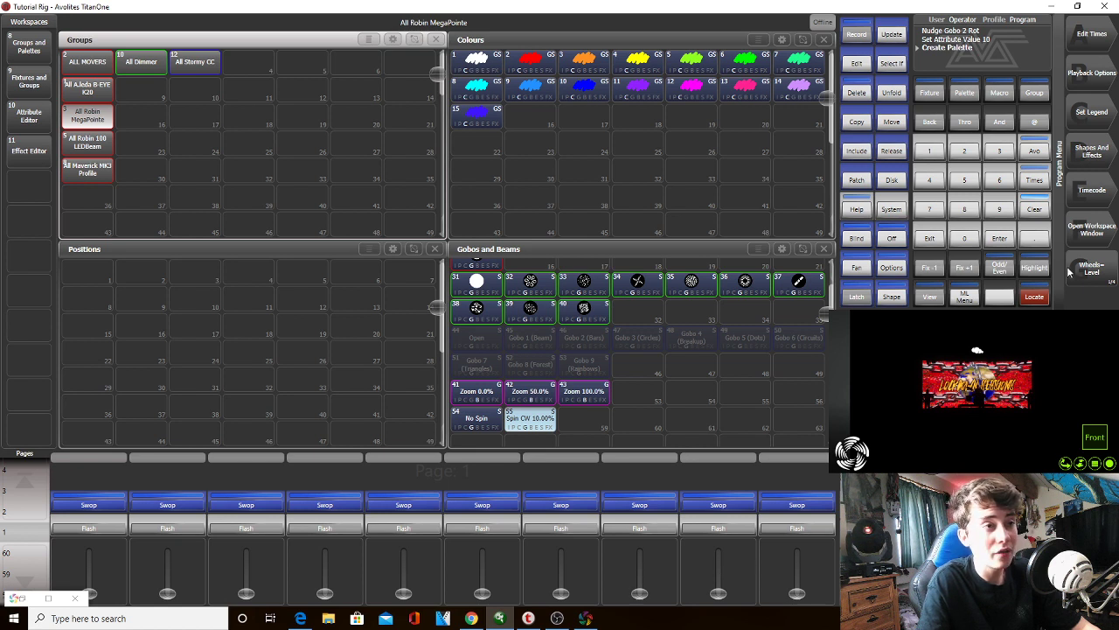
Record Spin CW 25% and Spin CW 50% palettes for the MegaPointes in the next two slots of the row
click(1115, 270)
text(2)
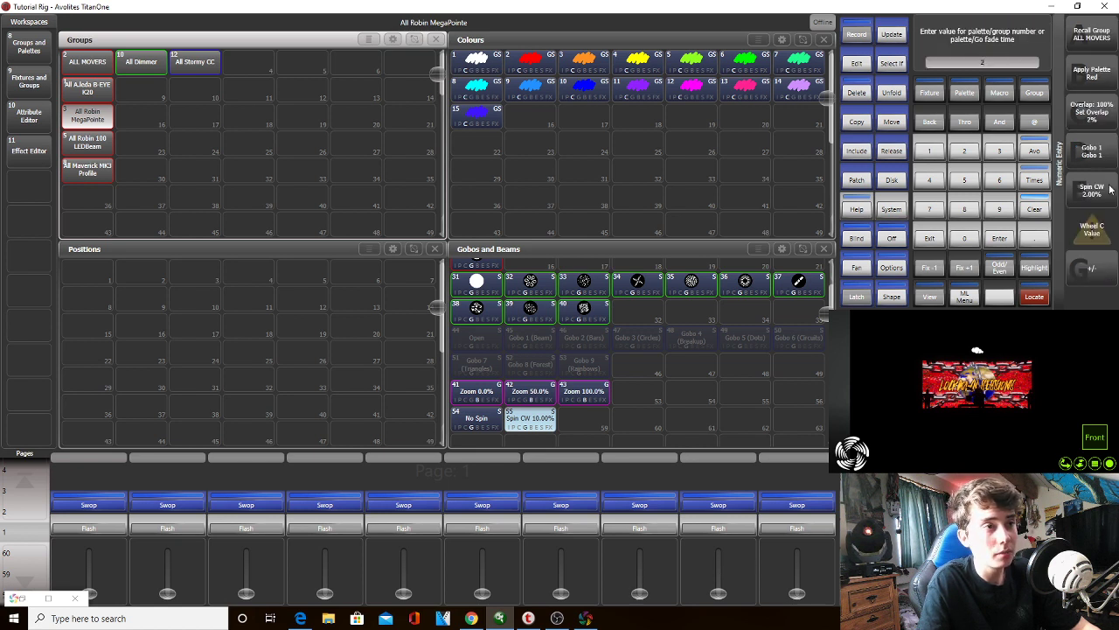
text(0)
click(1110, 189)
click(595, 415)
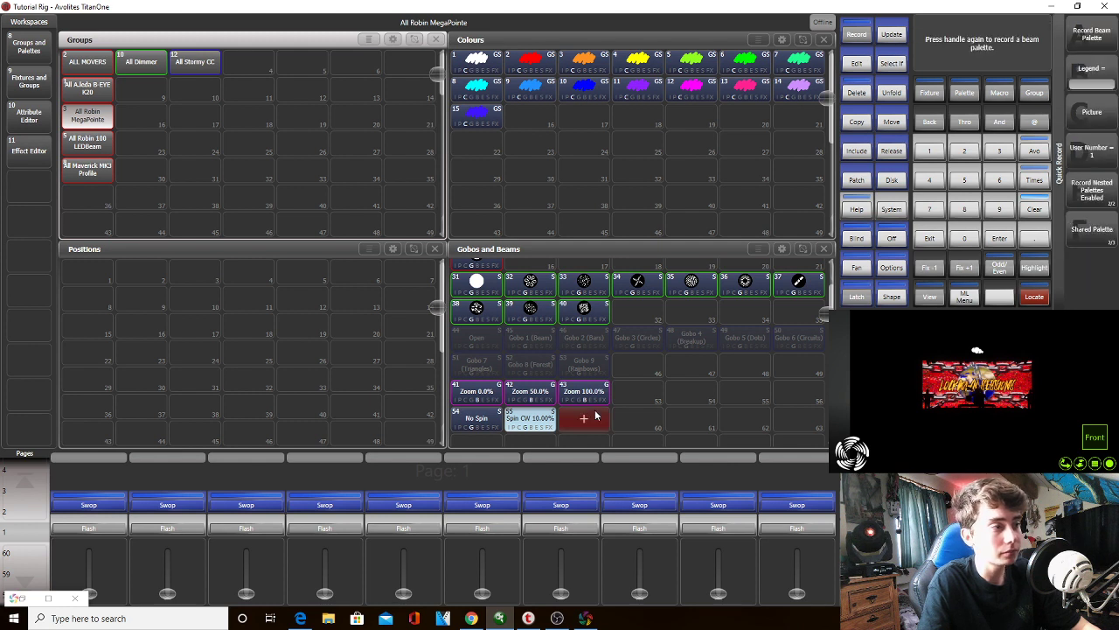
click(593, 416)
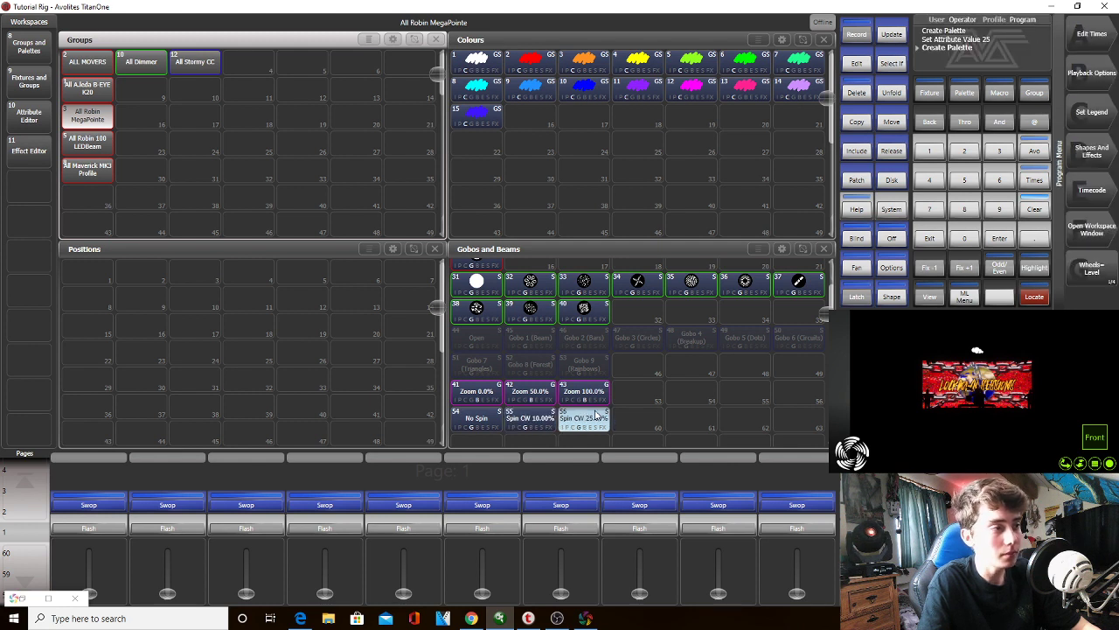
click(644, 416)
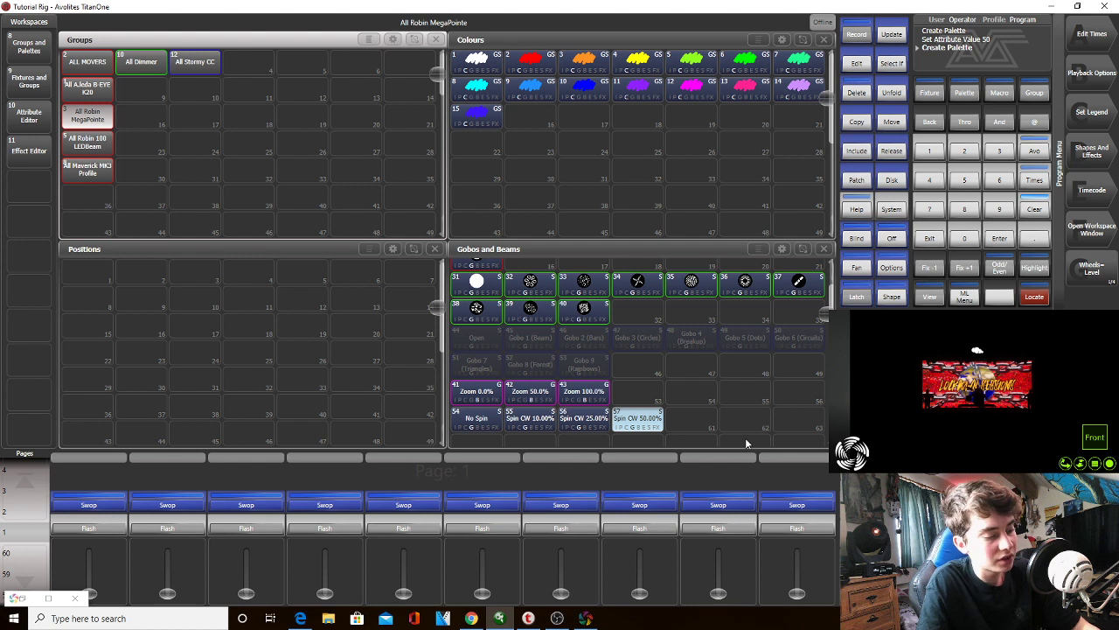
Record Spin CW 75% and Spin CW 100% palettes for the MegaPointes in the following two slots
text(75)
click(1075, 190)
click(699, 410)
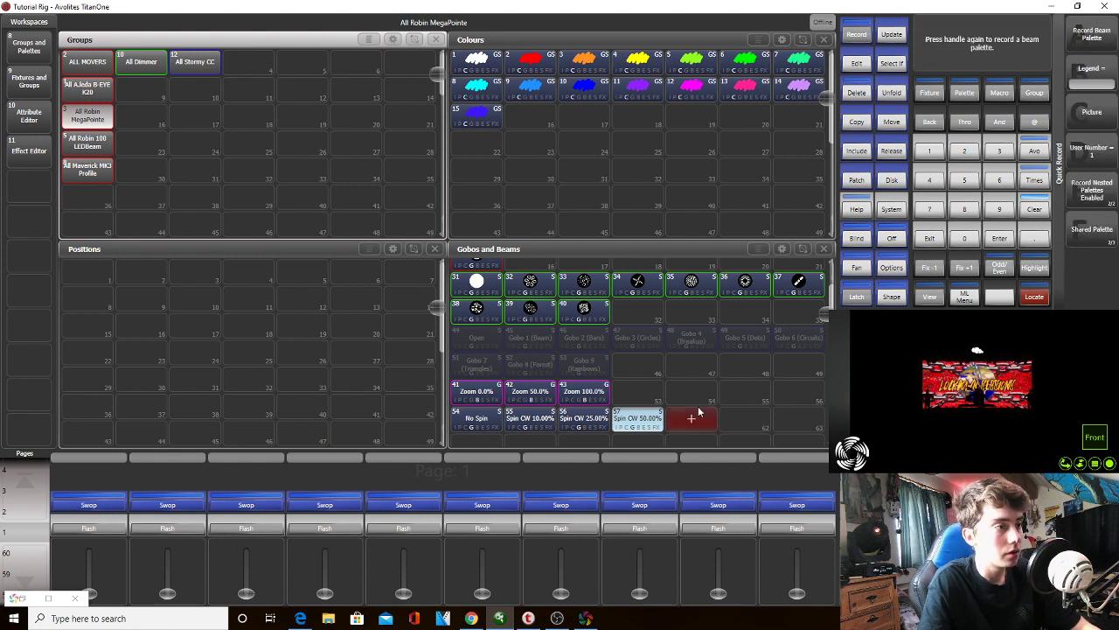
click(699, 410)
text(100)
key(Return)
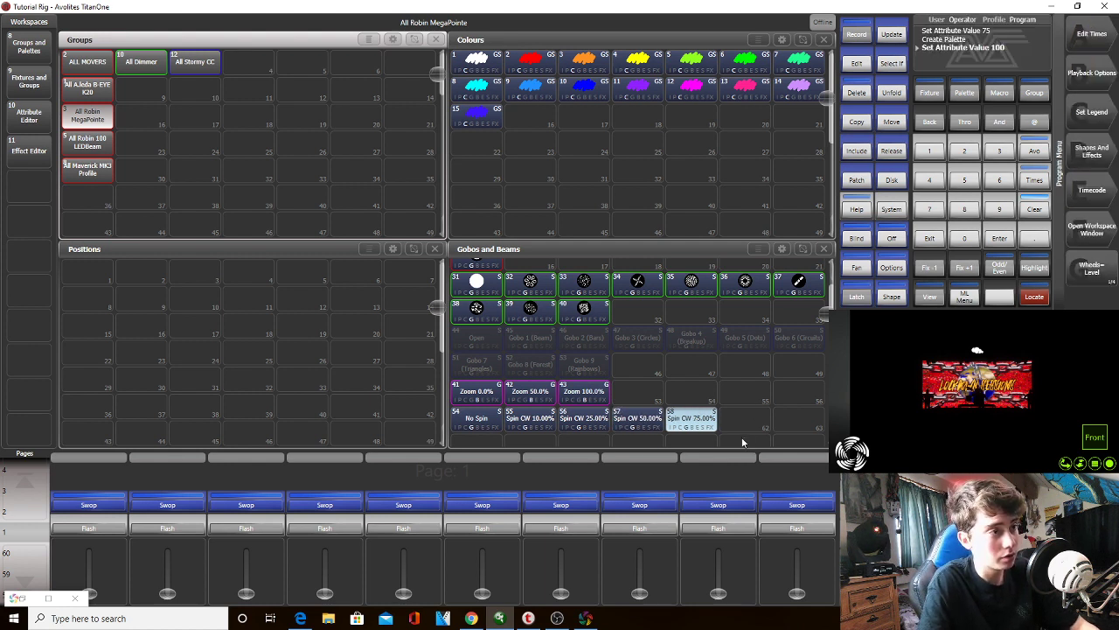
click(745, 417)
Clear the programmer and apply a white halo to the No Spin and all five Spin CW palettes
click(1033, 209)
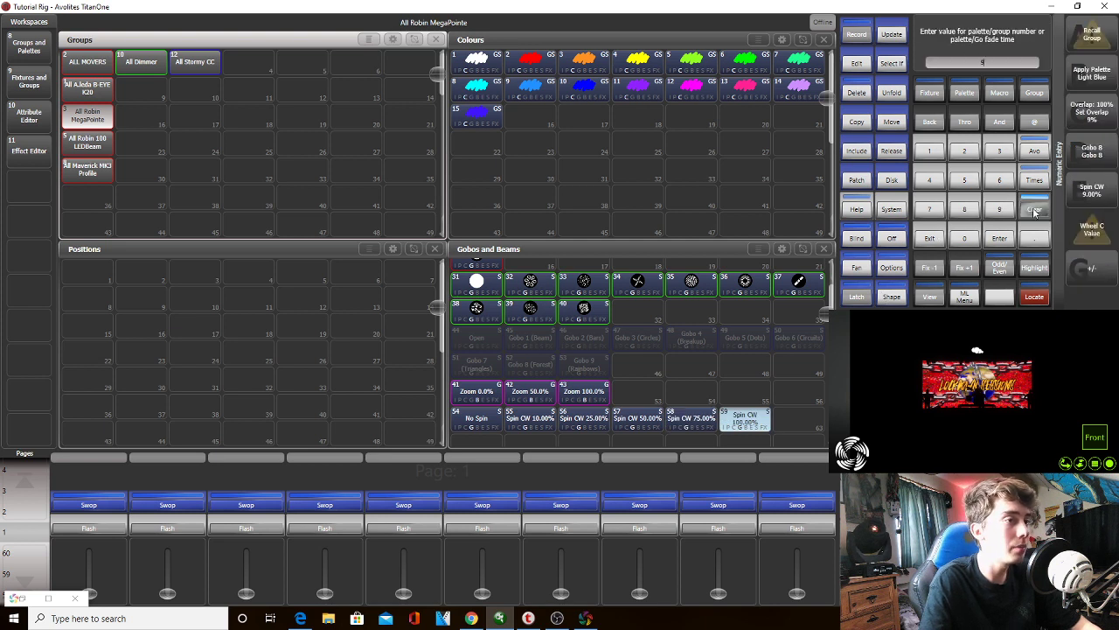
click(1093, 189)
click(1093, 112)
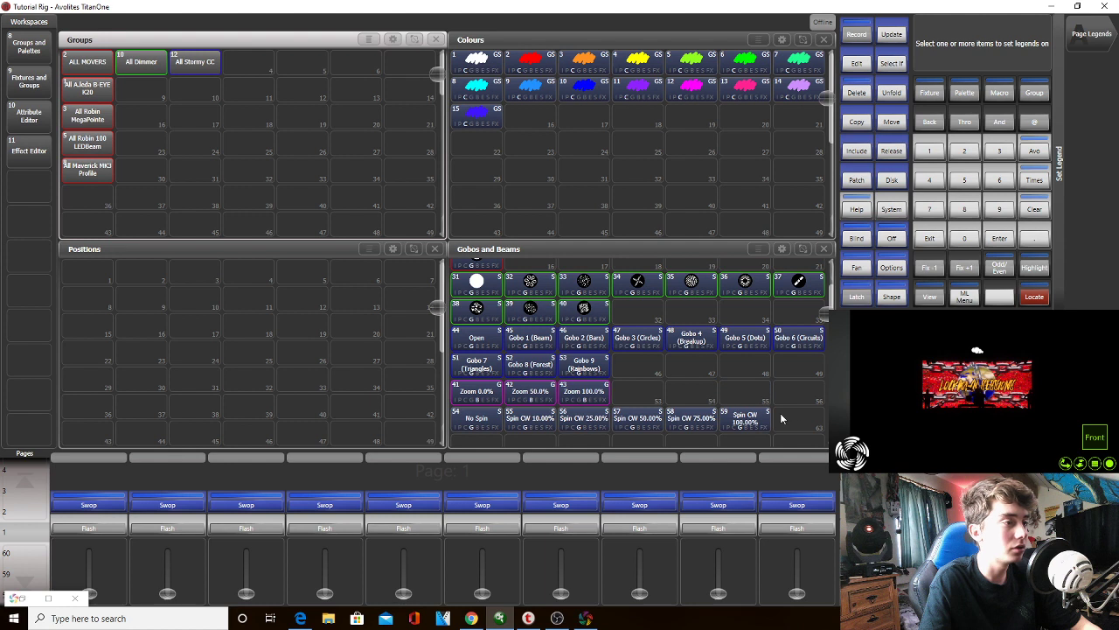
drag(782, 417, 477, 419)
click(1059, 164)
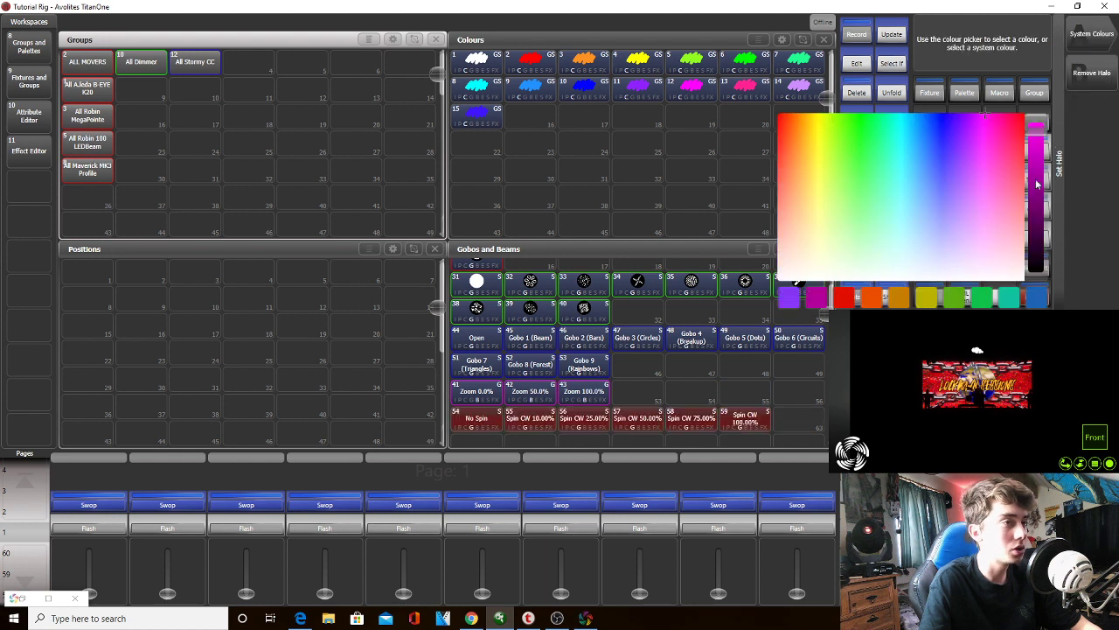
drag(996, 187, 951, 278)
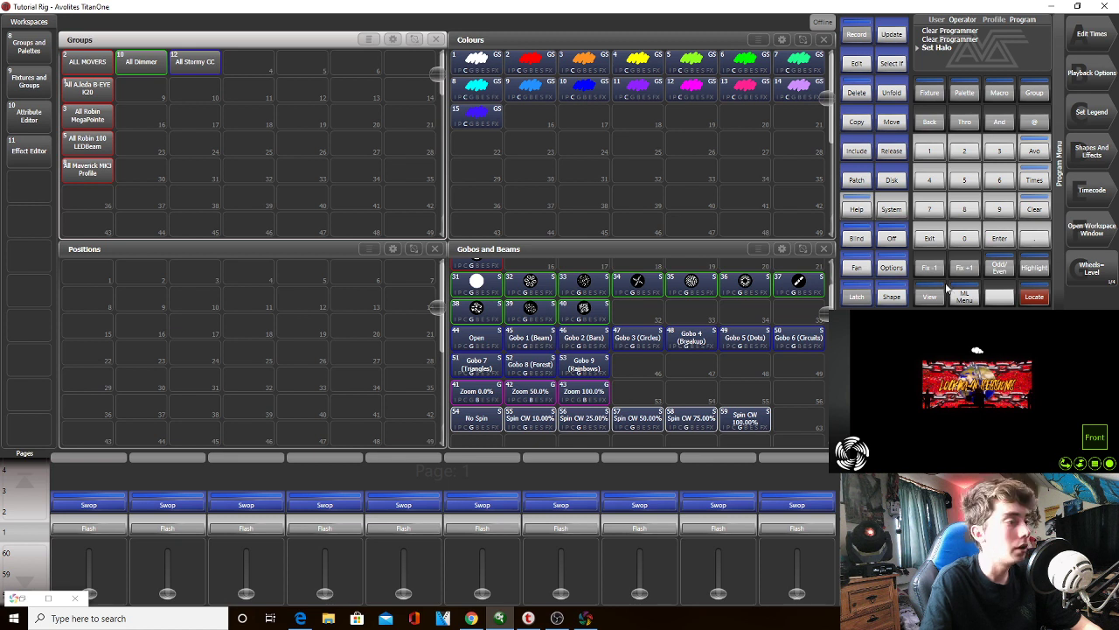
scroll(824, 322, up, 3)
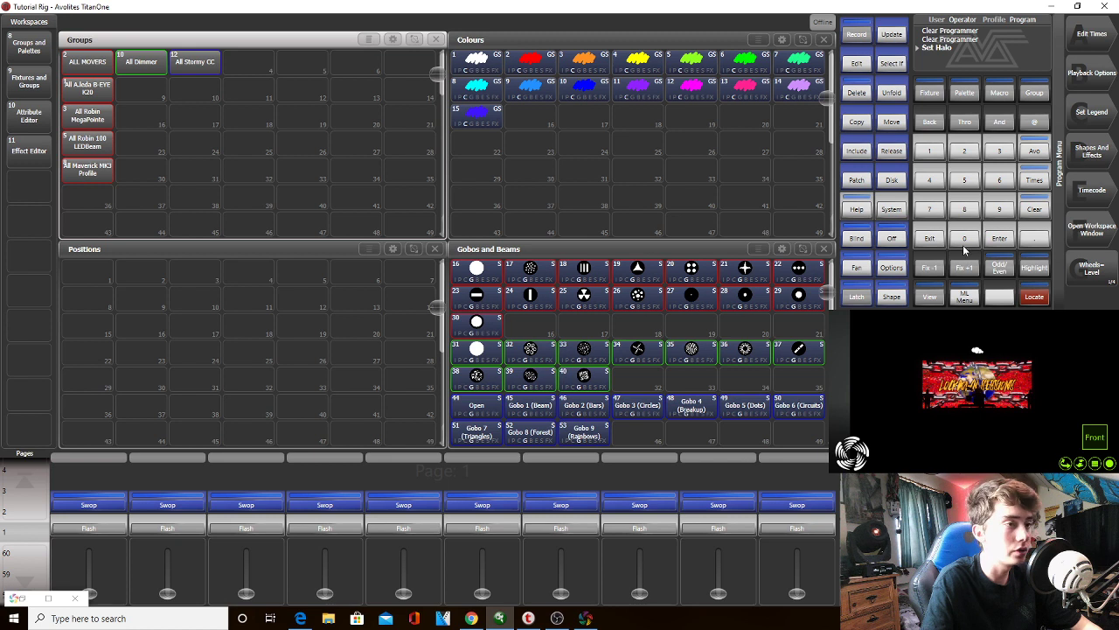
click(1034, 209)
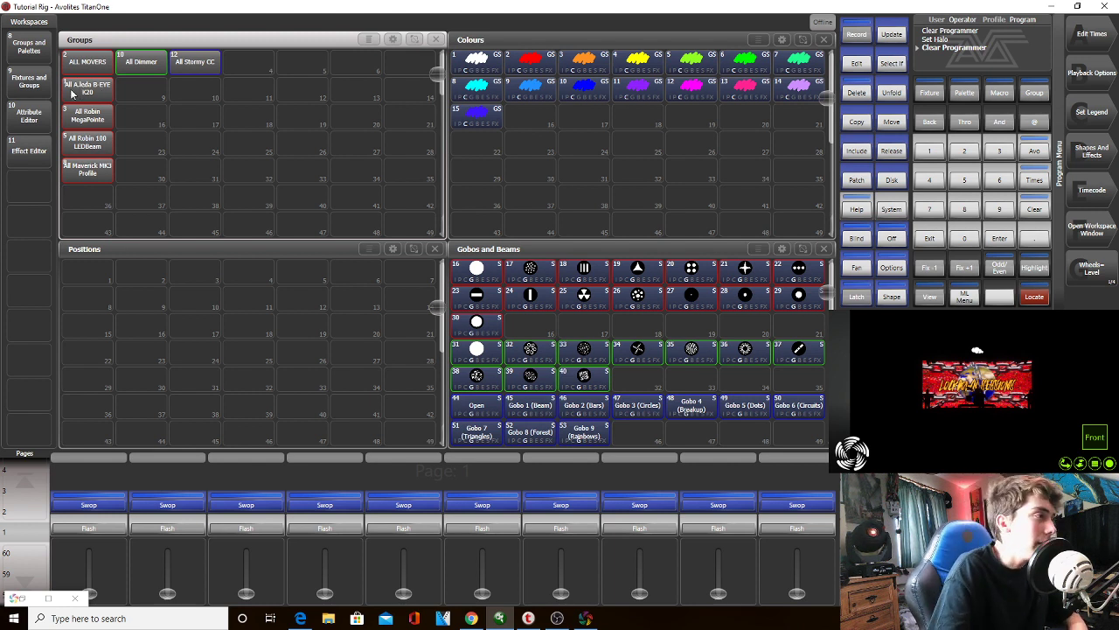
click(87, 171)
click(1035, 297)
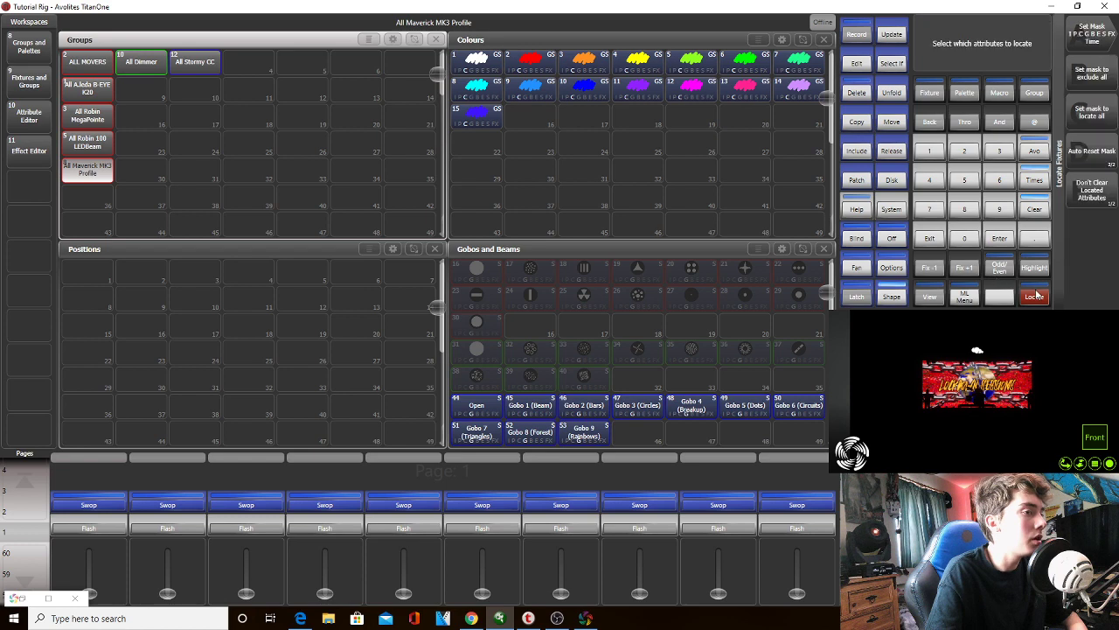
click(1034, 209)
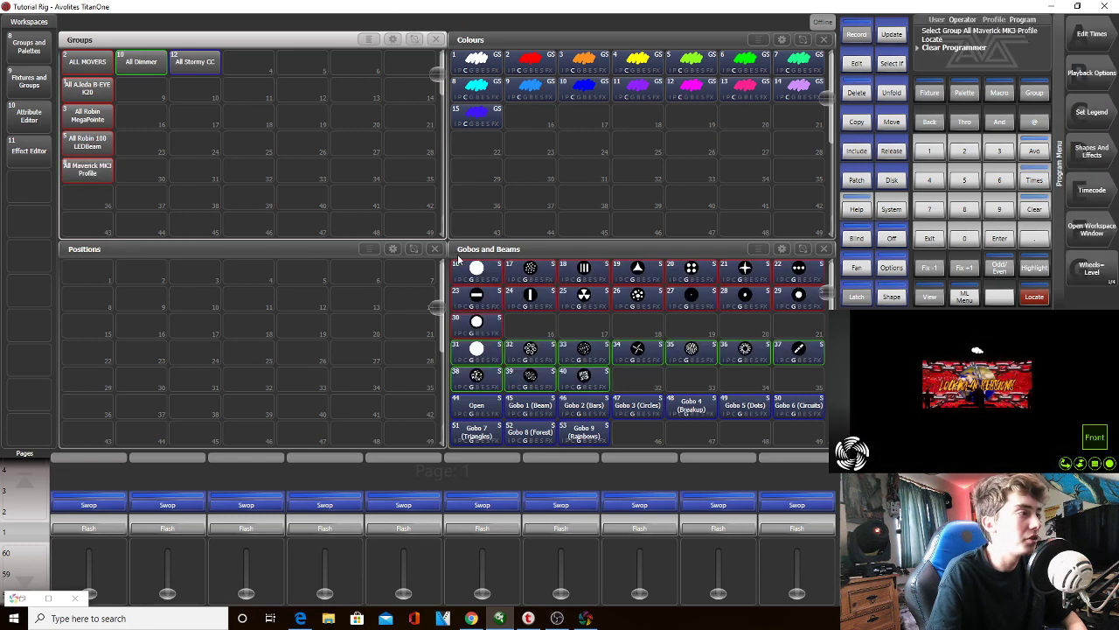
Select the Robin MegaPointe, B-EYE K20 and Robin 100 LEDBeam groups together and locate their fixtures
click(100, 115)
click(99, 88)
click(88, 141)
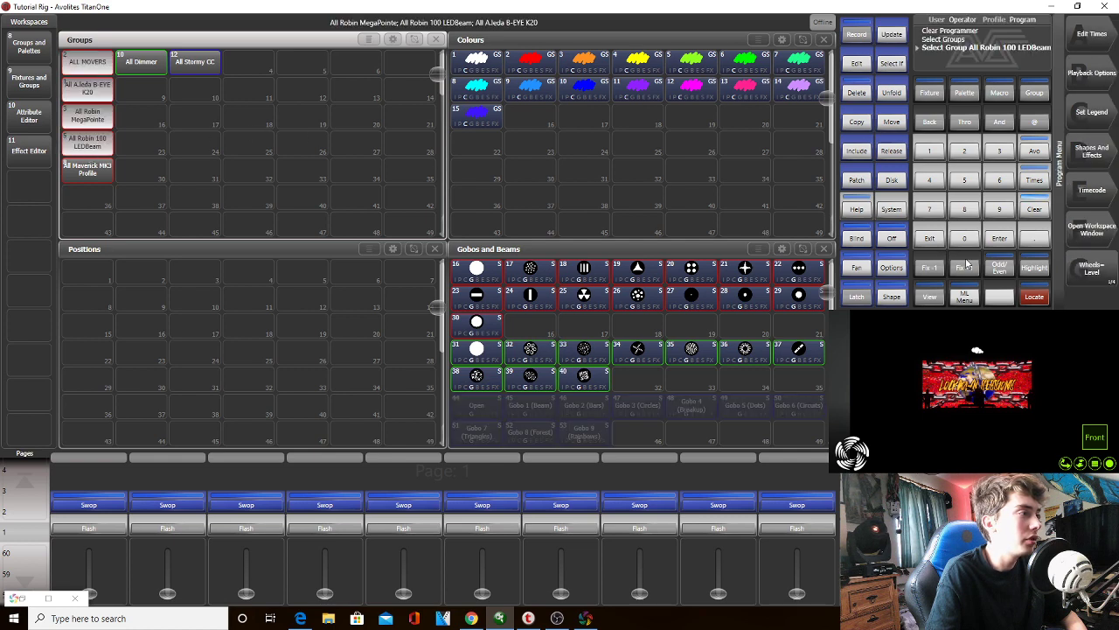
click(1034, 296)
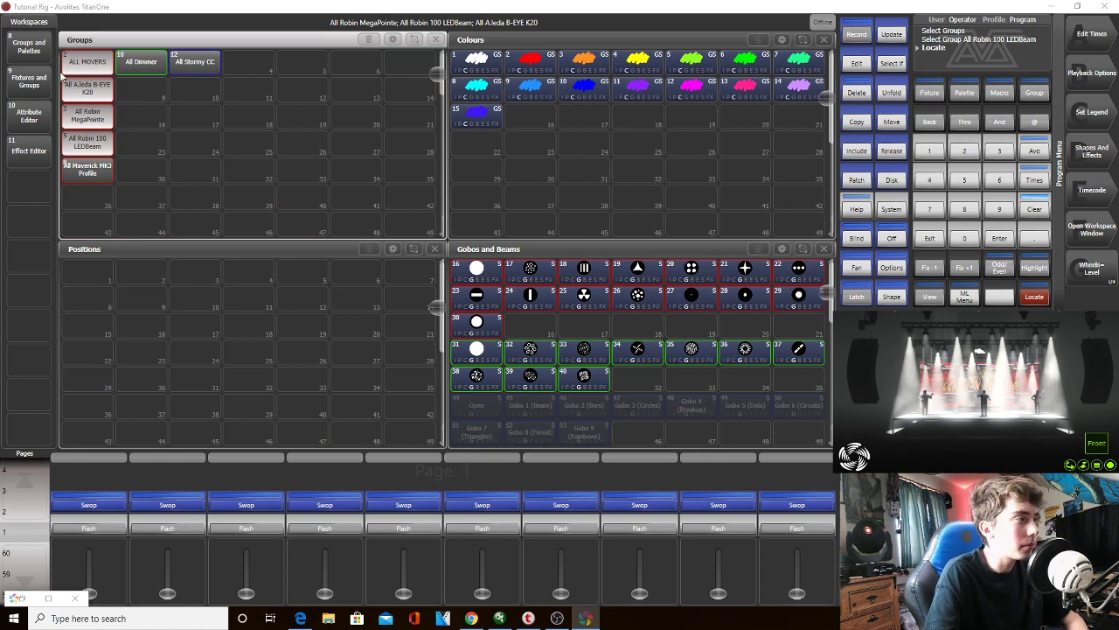
Adjust the beam positions of the B-EYE K20, MegaPointe and Robin 100 LEDBeam groups one after another
click(99, 110)
click(87, 115)
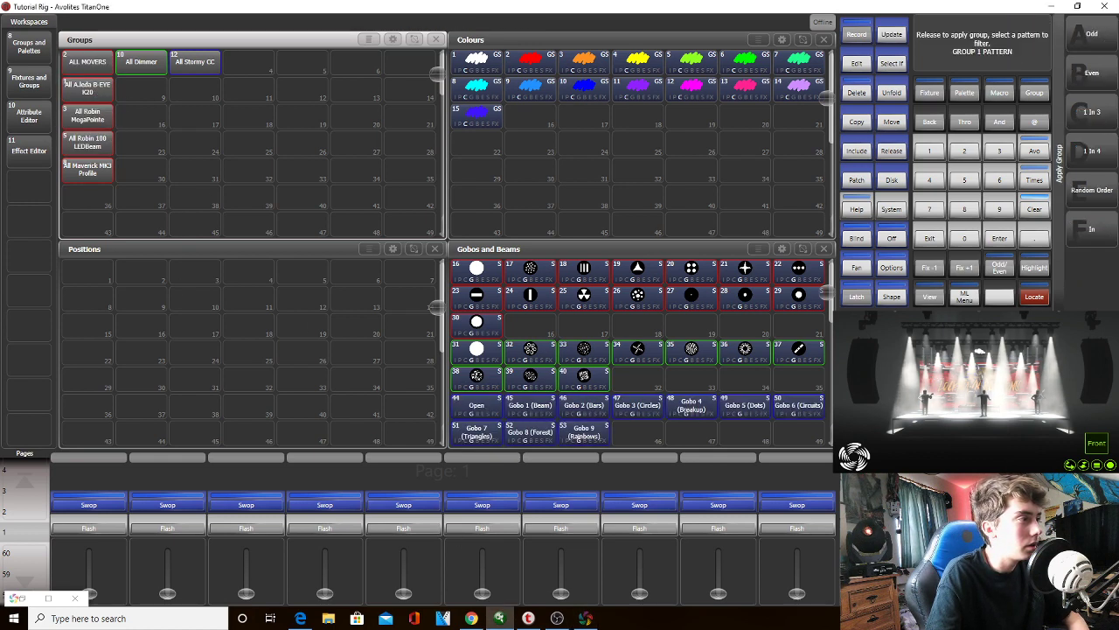
click(88, 89)
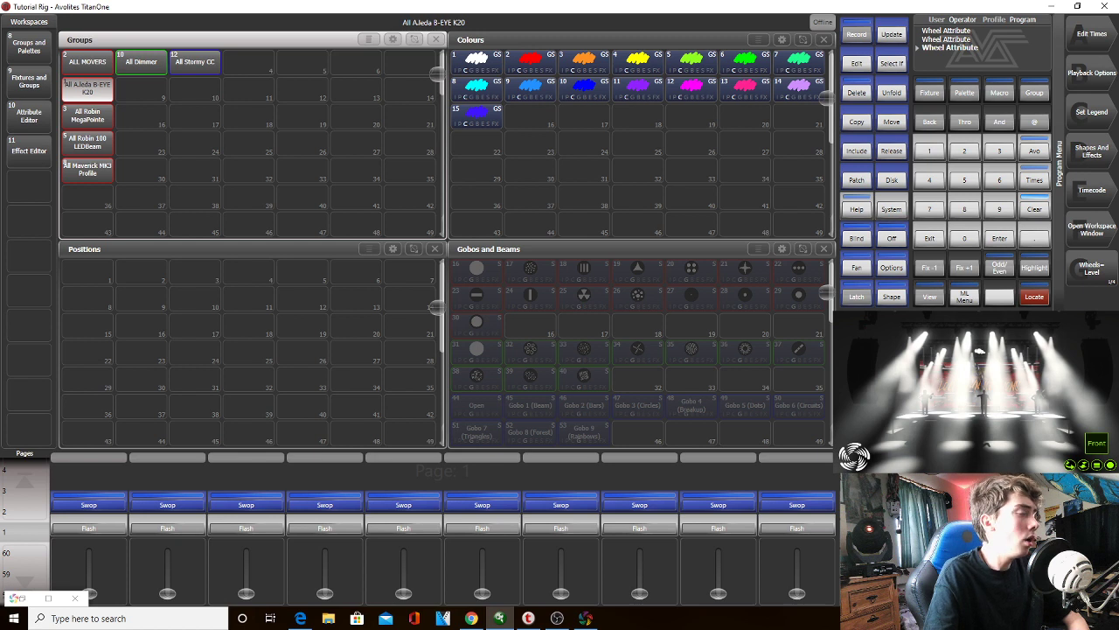
click(325, 337)
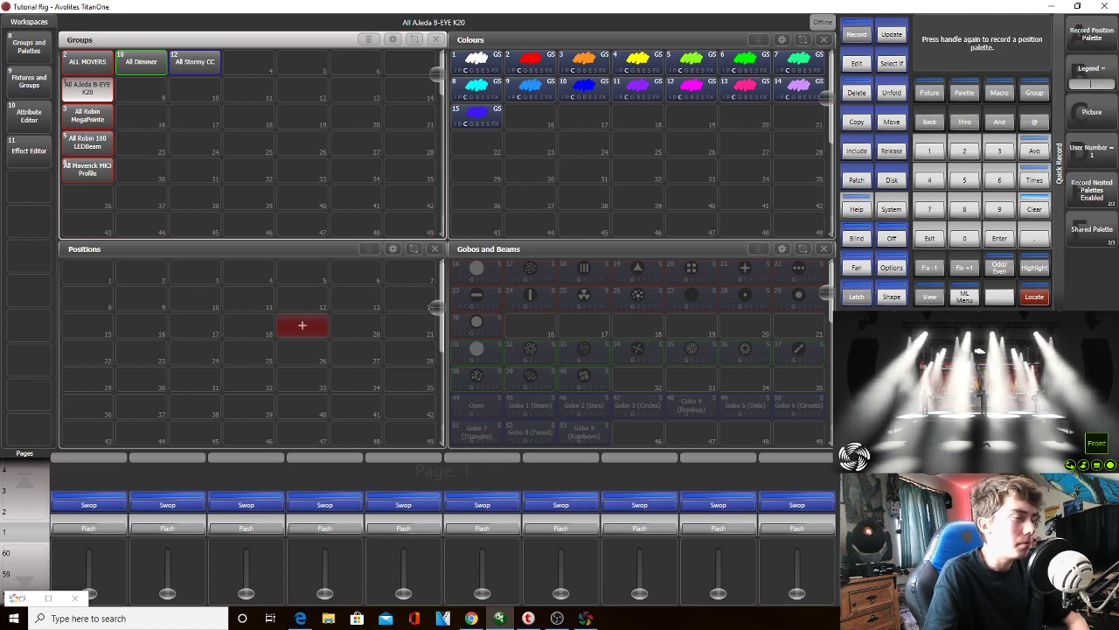
click(930, 240)
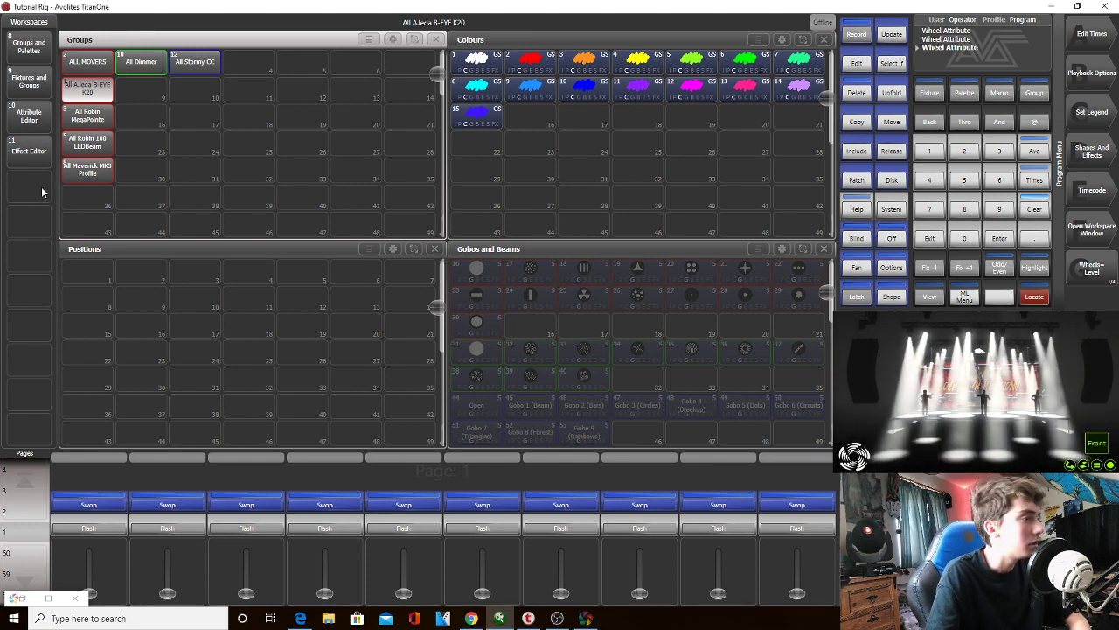
click(114, 118)
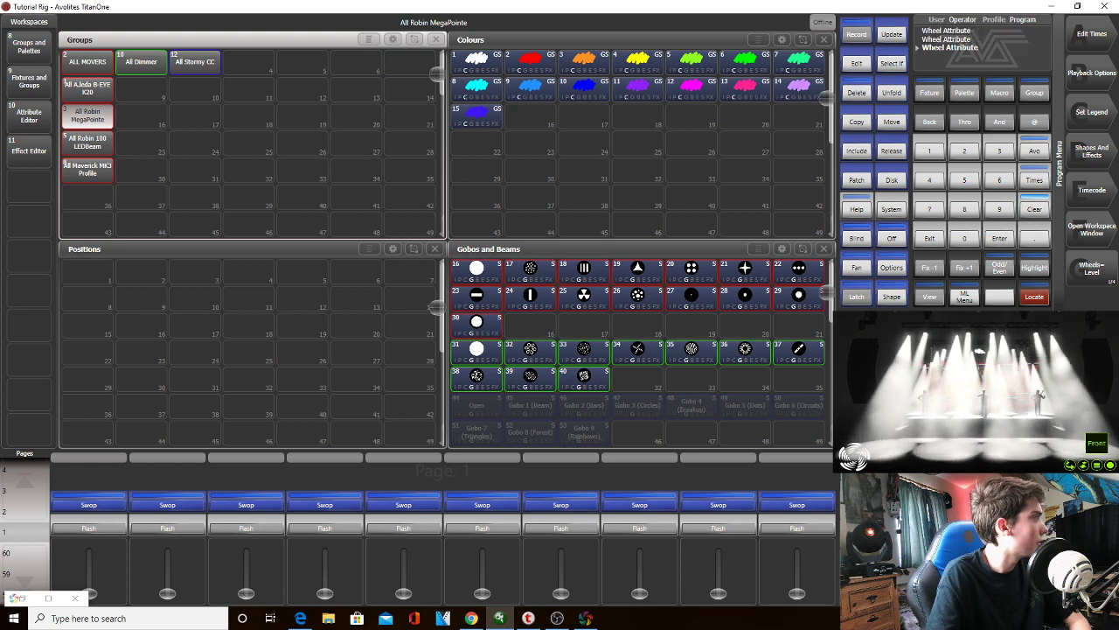
click(85, 148)
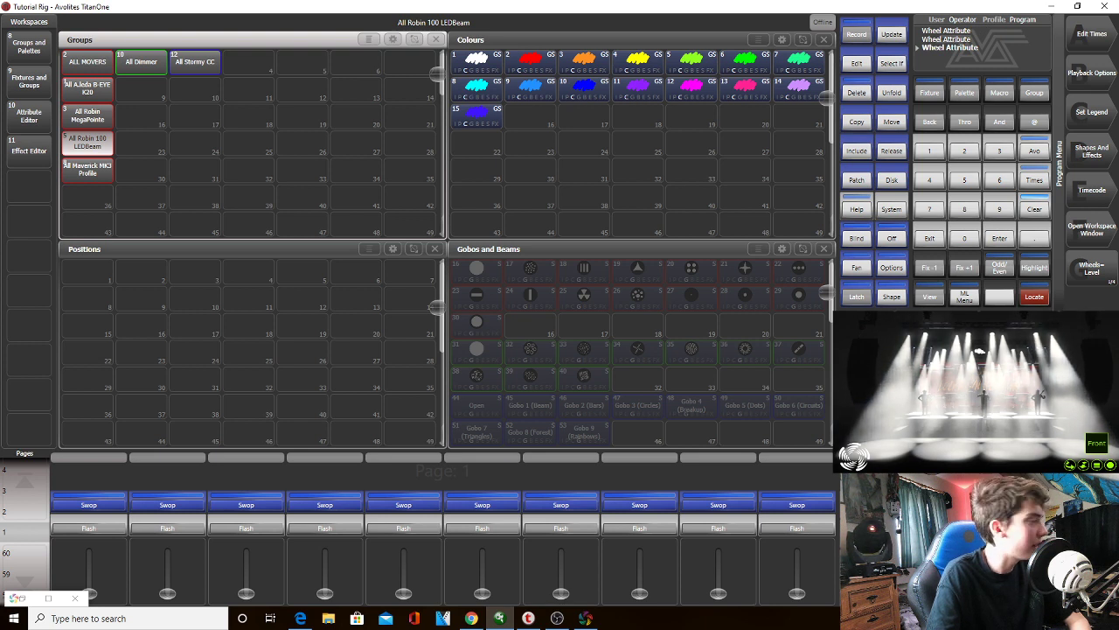
Select the MegaPointe, B-EYE K20 and LEDBeam groups together and start recording a position palette in the first Positions slot
click(103, 117)
click(98, 96)
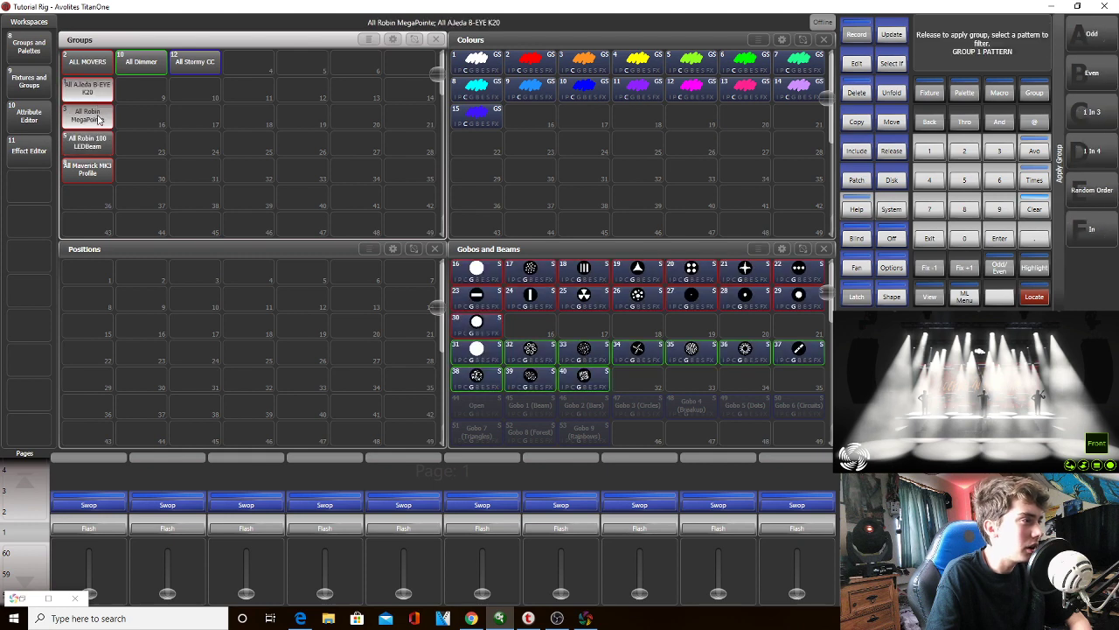
click(94, 141)
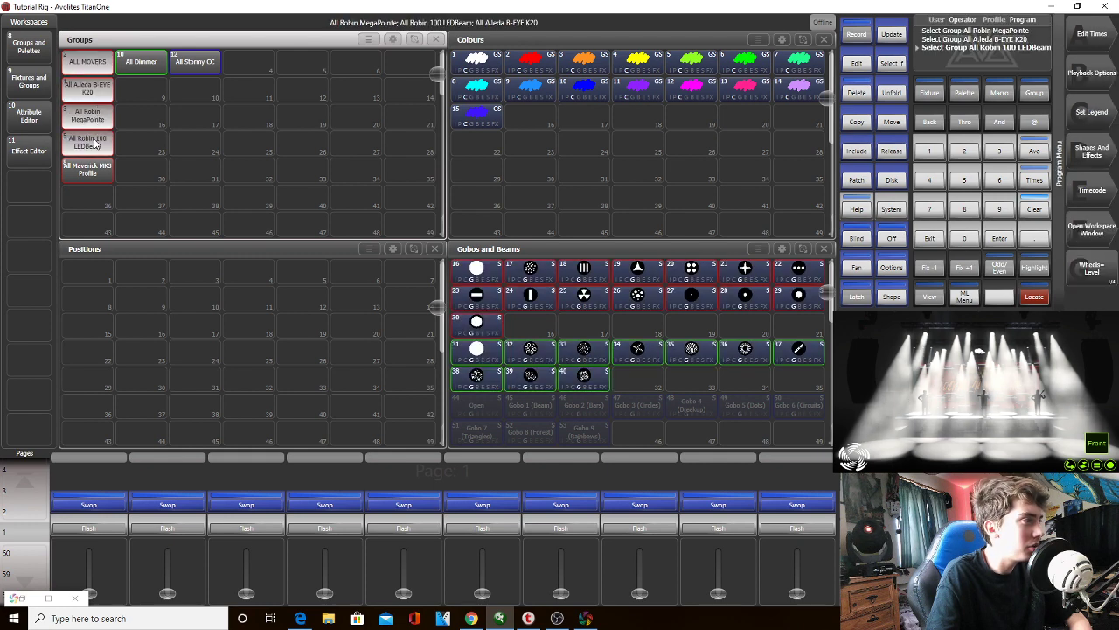
click(87, 276)
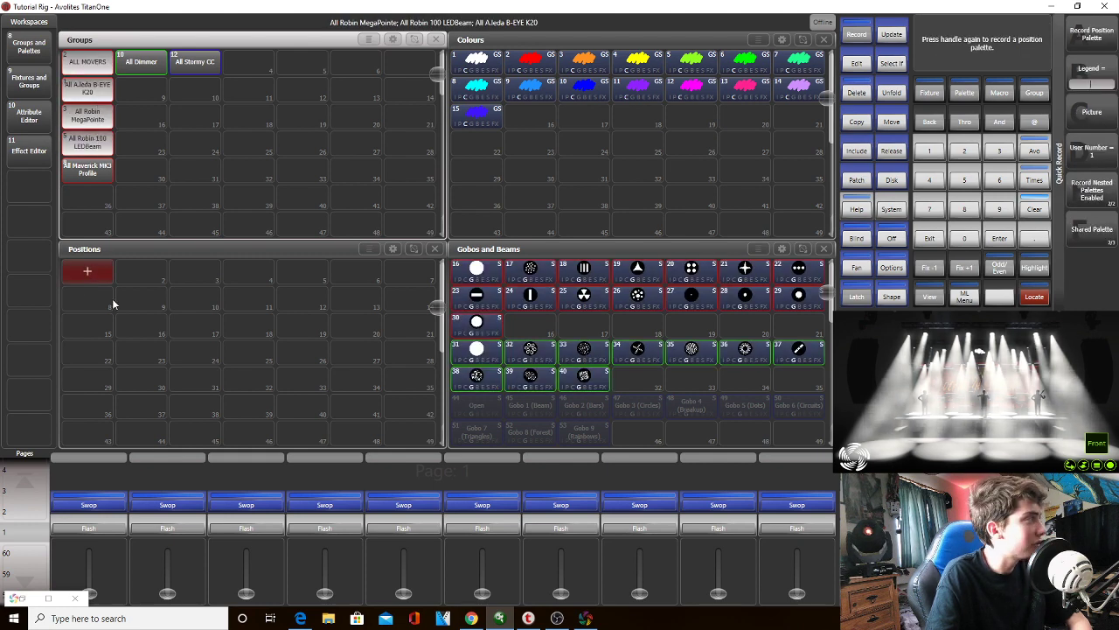
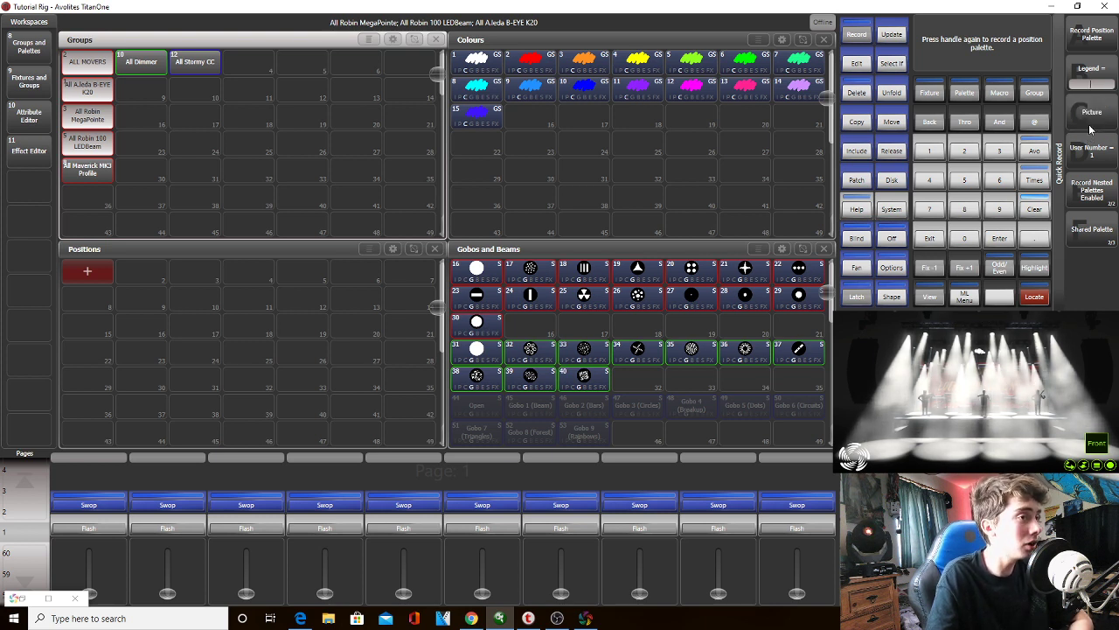
Open the picture legend drawing area for the new position palette
click(1090, 128)
drag(407, 219, 396, 370)
drag(503, 214, 514, 380)
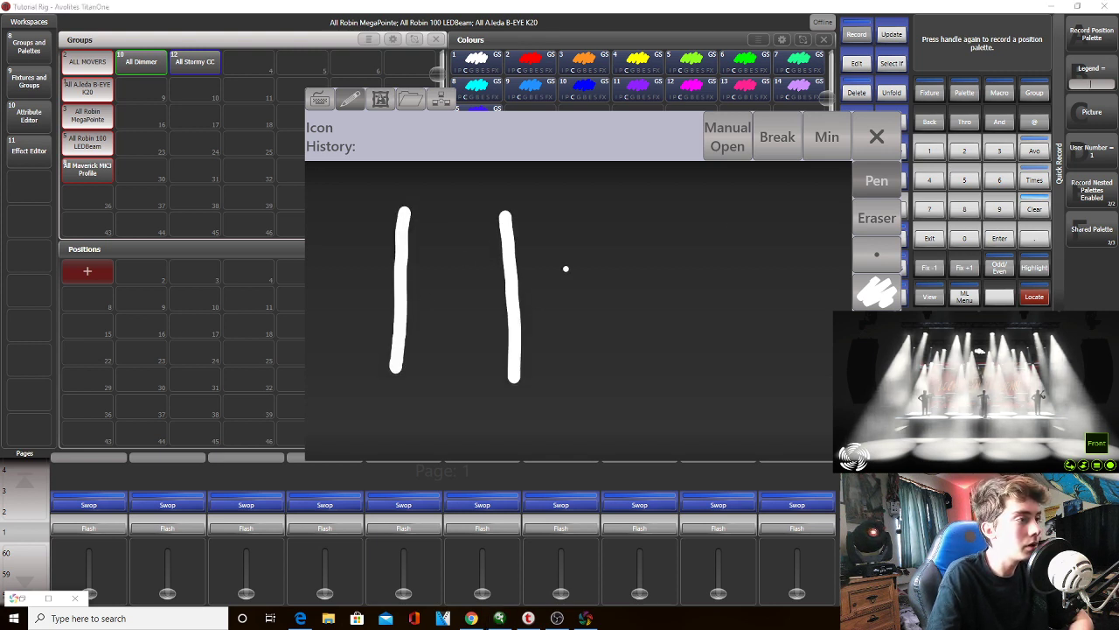
drag(605, 210, 624, 391)
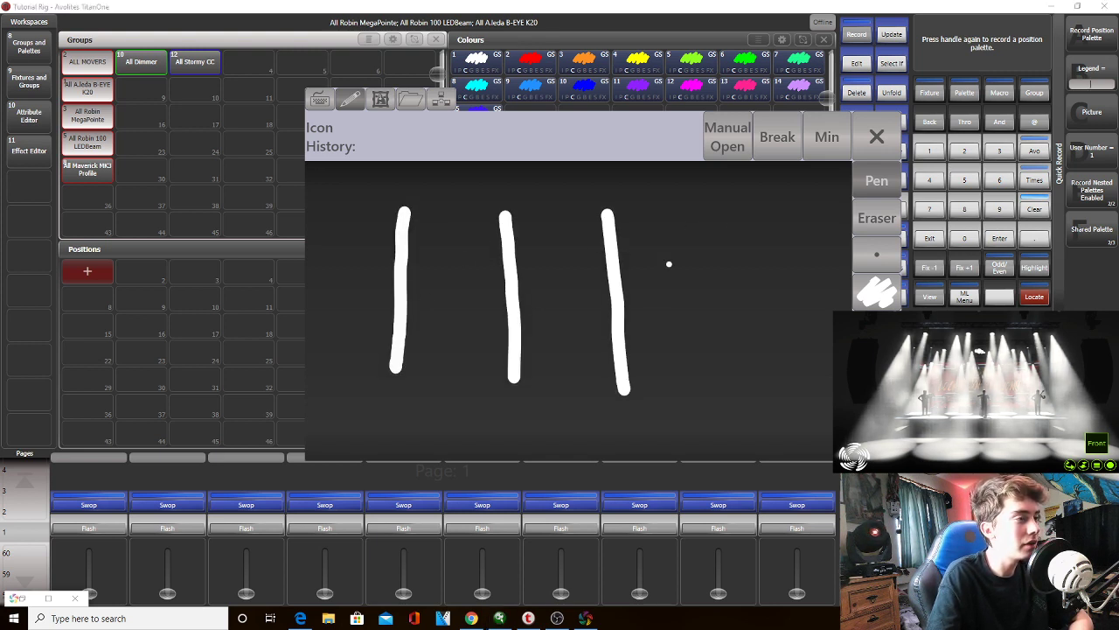
click(875, 294)
Draw four downward arrows side by side as the picture legend and store the position palette in the first Positions slot
drag(393, 190, 394, 350)
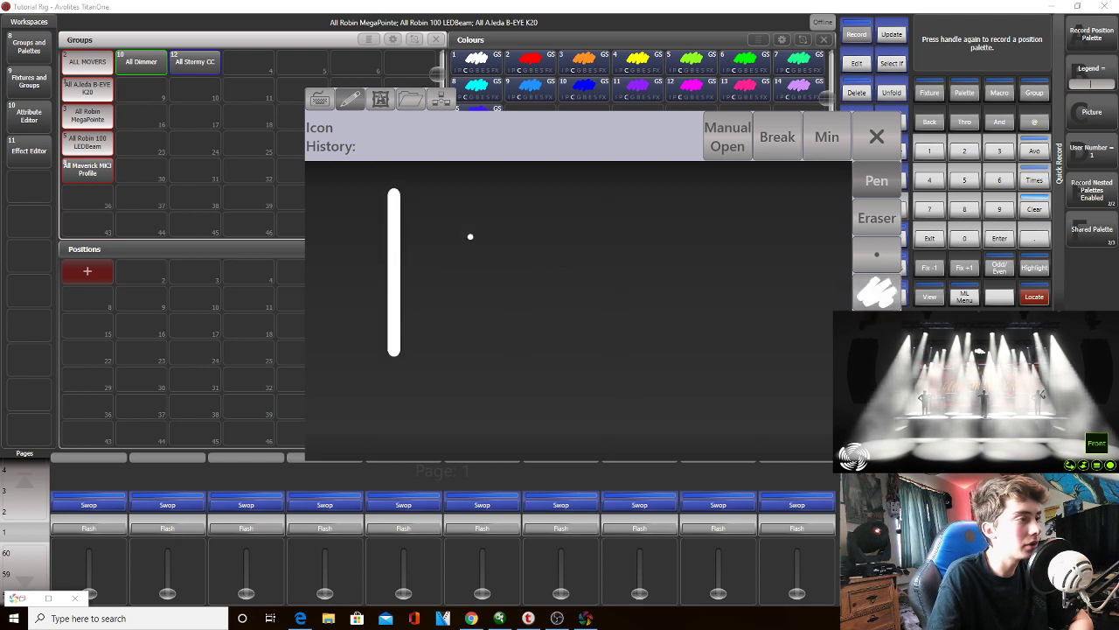
drag(490, 188, 501, 359)
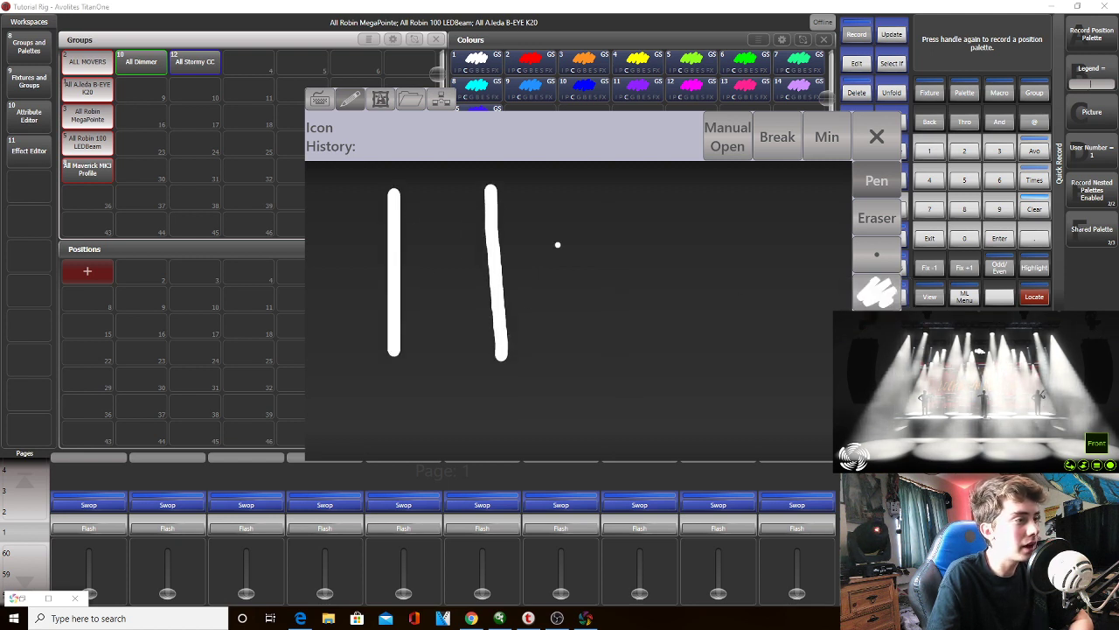
drag(617, 187, 625, 355)
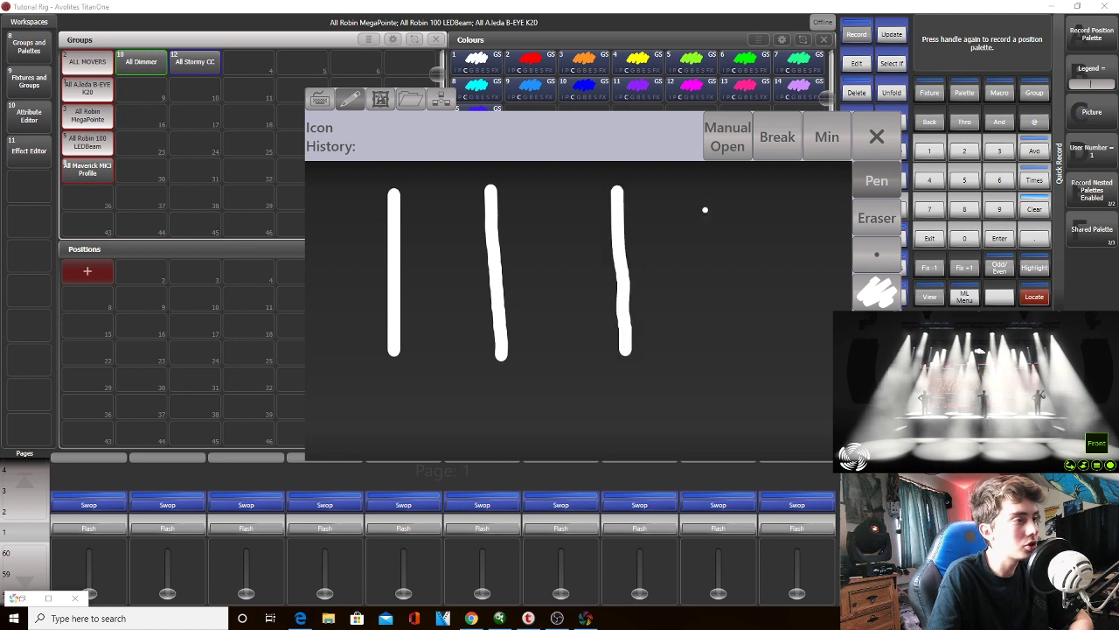
drag(713, 186, 742, 343)
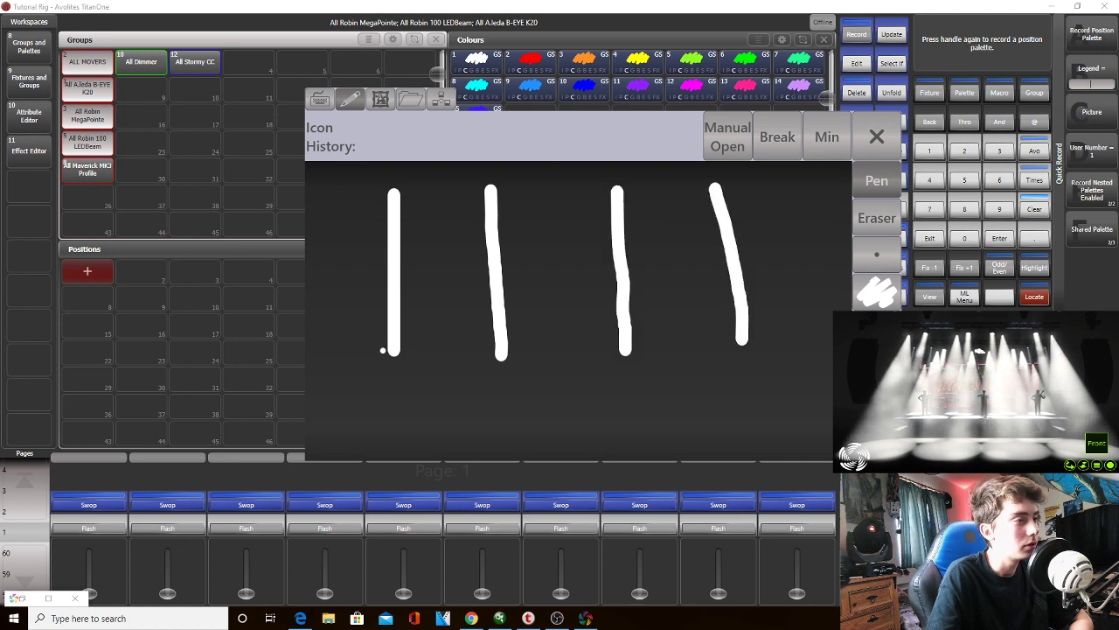
mouse_move(359, 335)
mouse_down()
mouse_move(382, 371)
mouse_move(431, 346)
mouse_move(523, 378)
mouse_move(547, 342)
mouse_move(640, 390)
mouse_move(680, 336)
mouse_move(743, 380)
mouse_move(774, 341)
mouse_up()
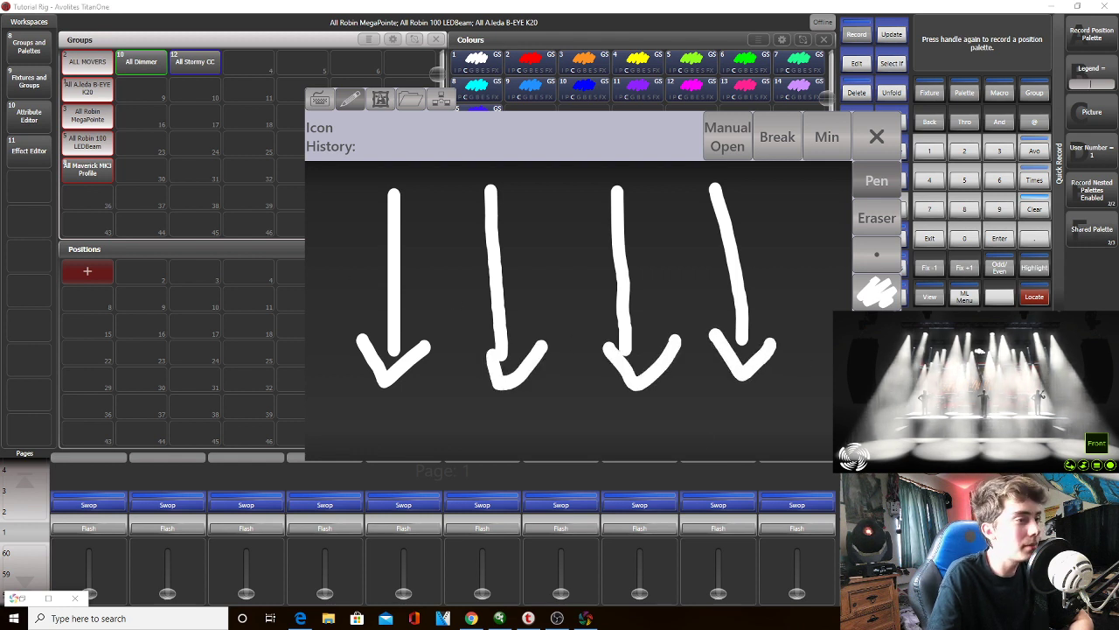
click(75, 283)
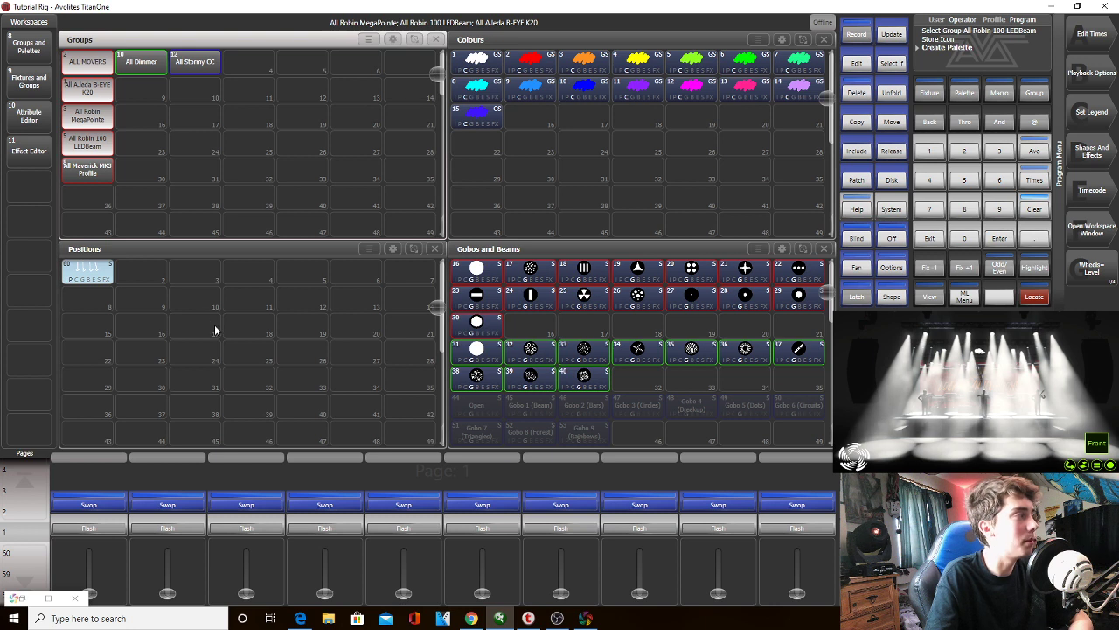
Save the Tutorial Rig show
click(894, 178)
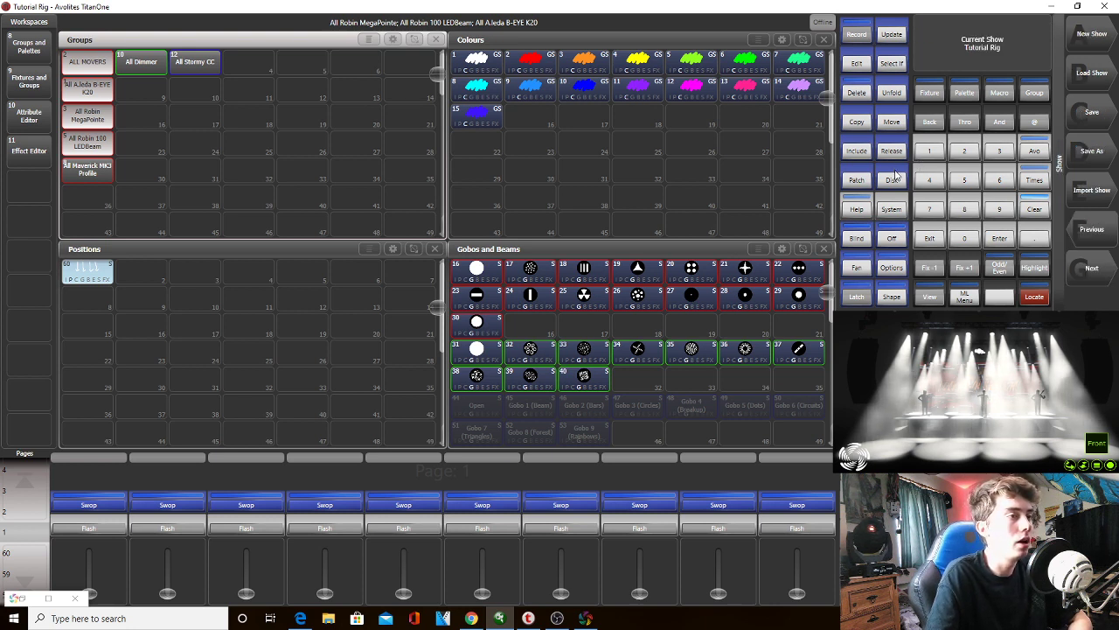
click(895, 175)
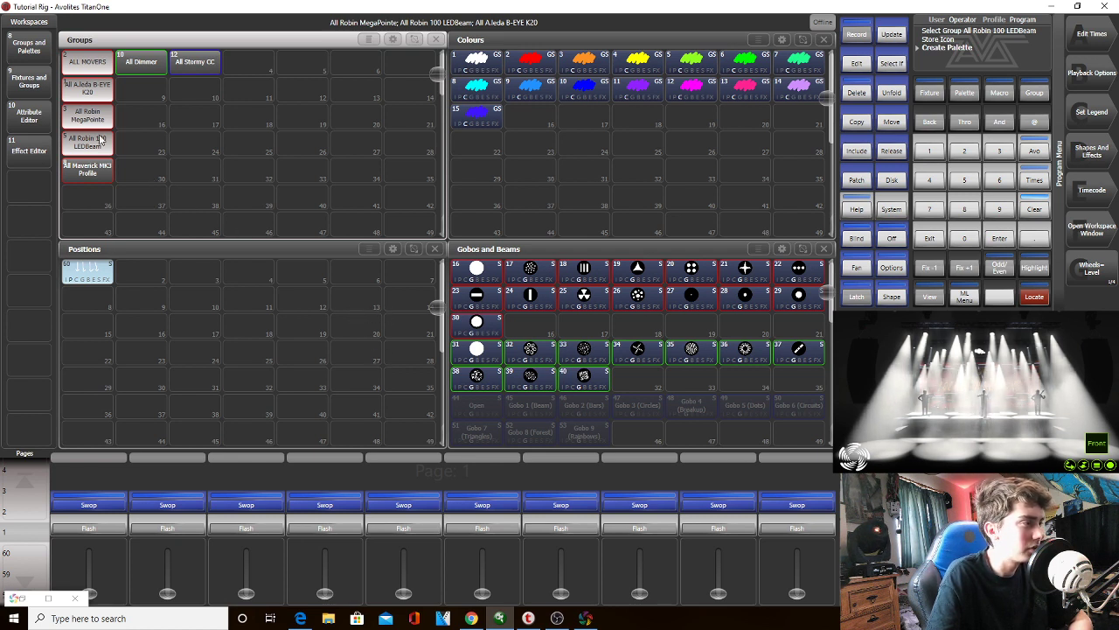
Select the B-EYE K20, MegaPointe and Robin 100 LEDBeam groups together and adjust their beam positions
click(88, 89)
click(98, 137)
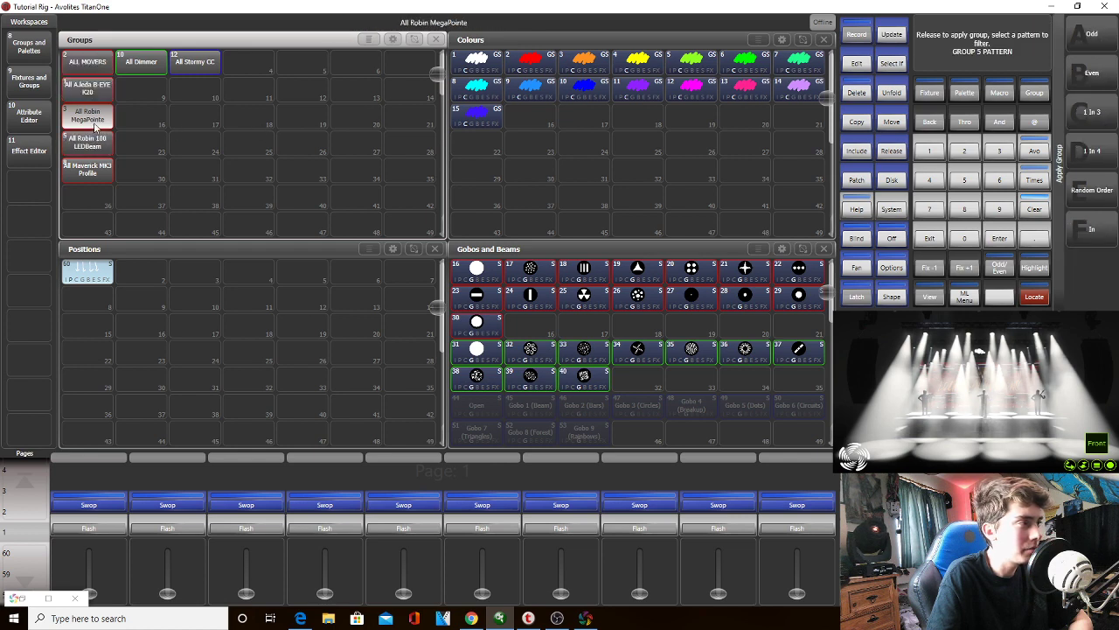
click(94, 122)
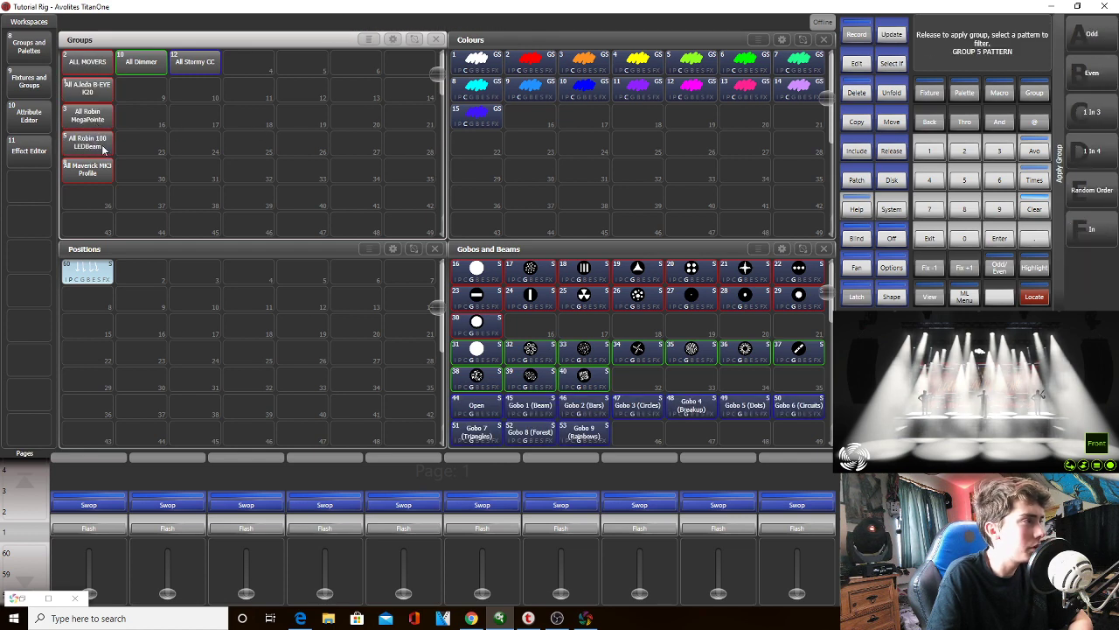
click(88, 89)
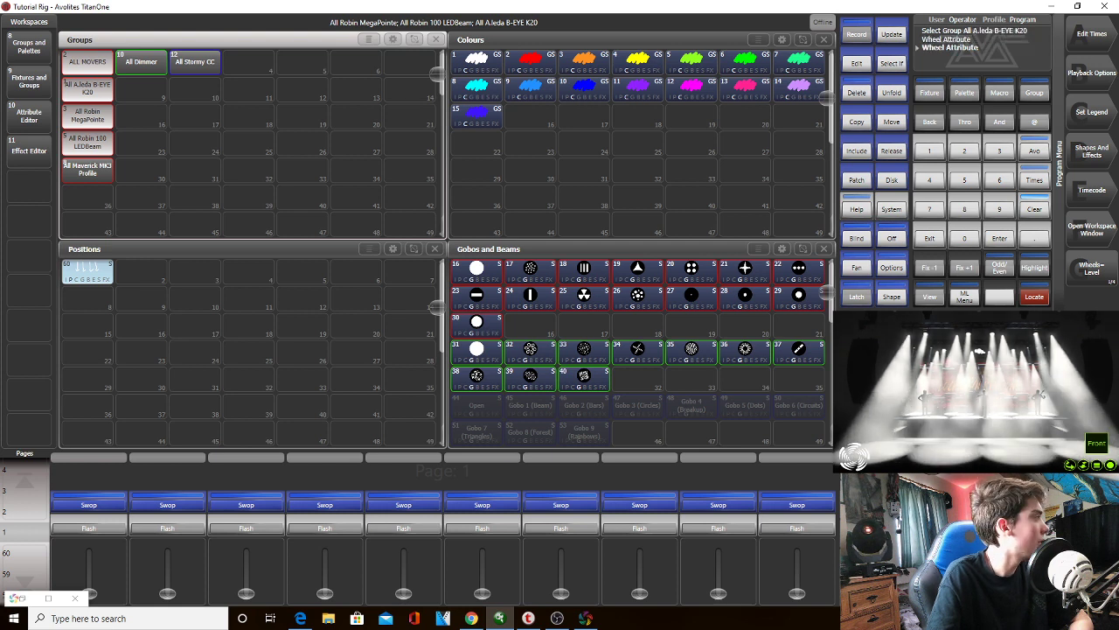
Aim the B-EYE K20, Robin 100 LEDBeam and MegaPointe groups straight forward at the audience, one group after another
click(88, 92)
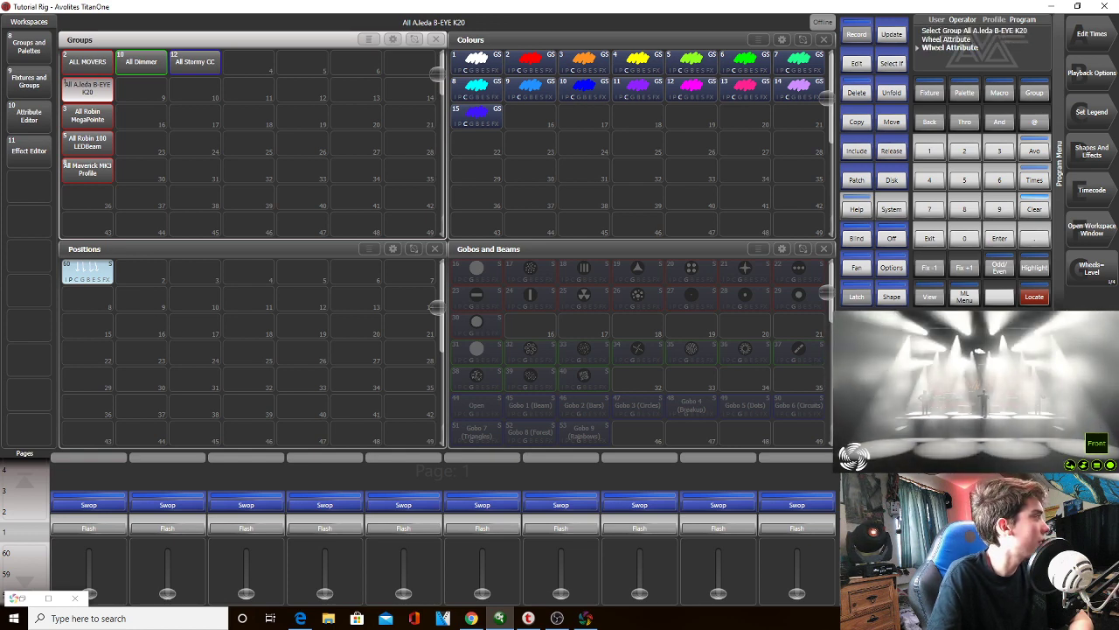
click(95, 149)
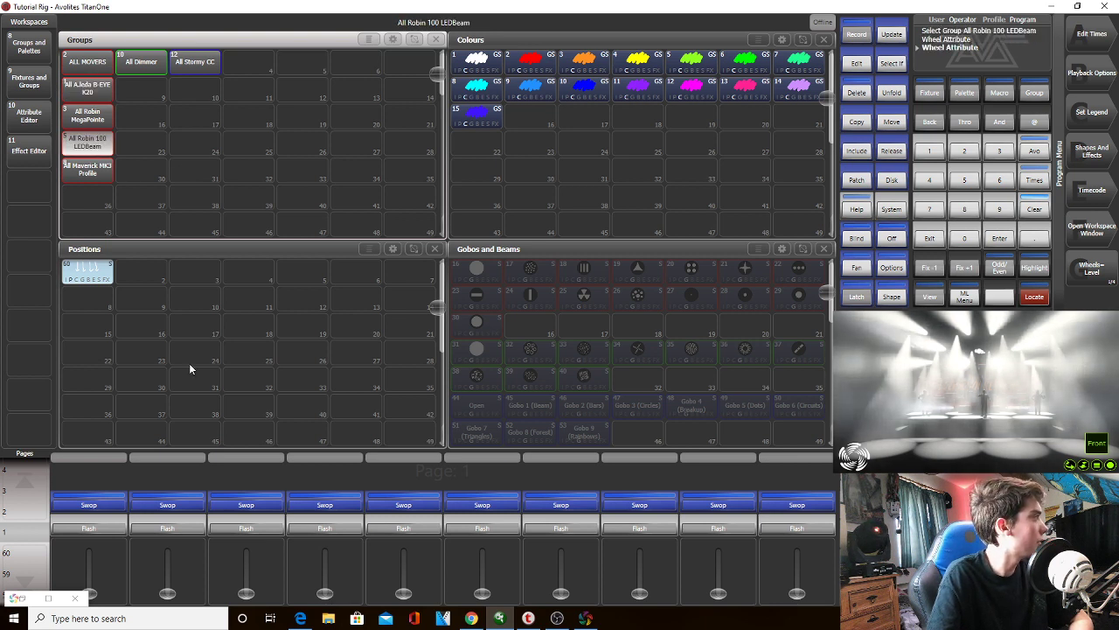
click(105, 123)
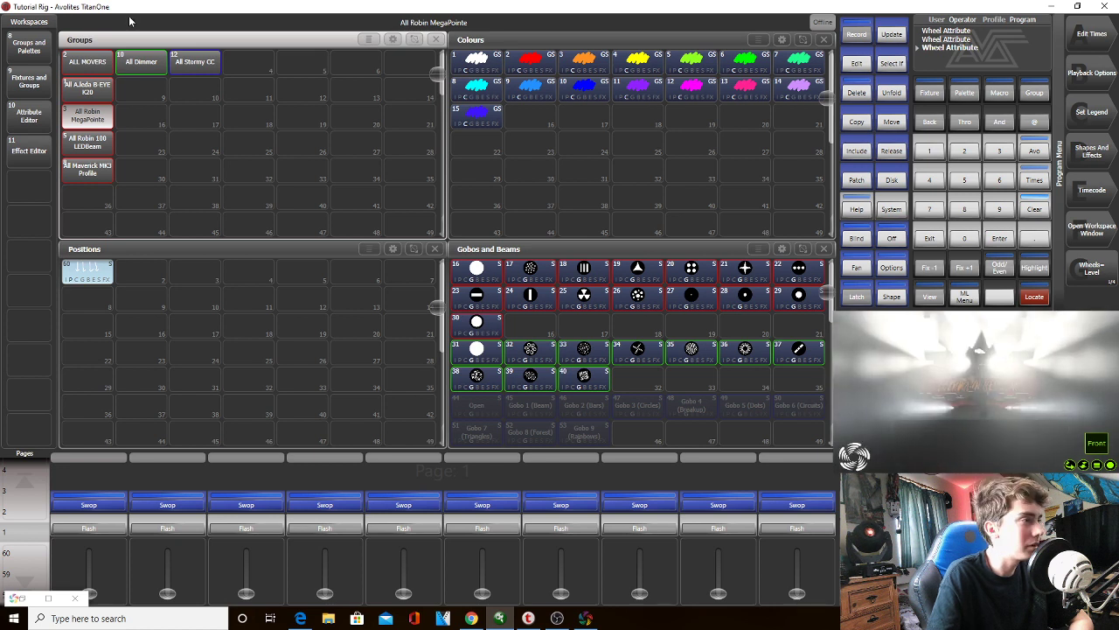
Check the Robin 100 LEDBeam group, and set the MegaPointe group's tilt to 78.56%
click(101, 147)
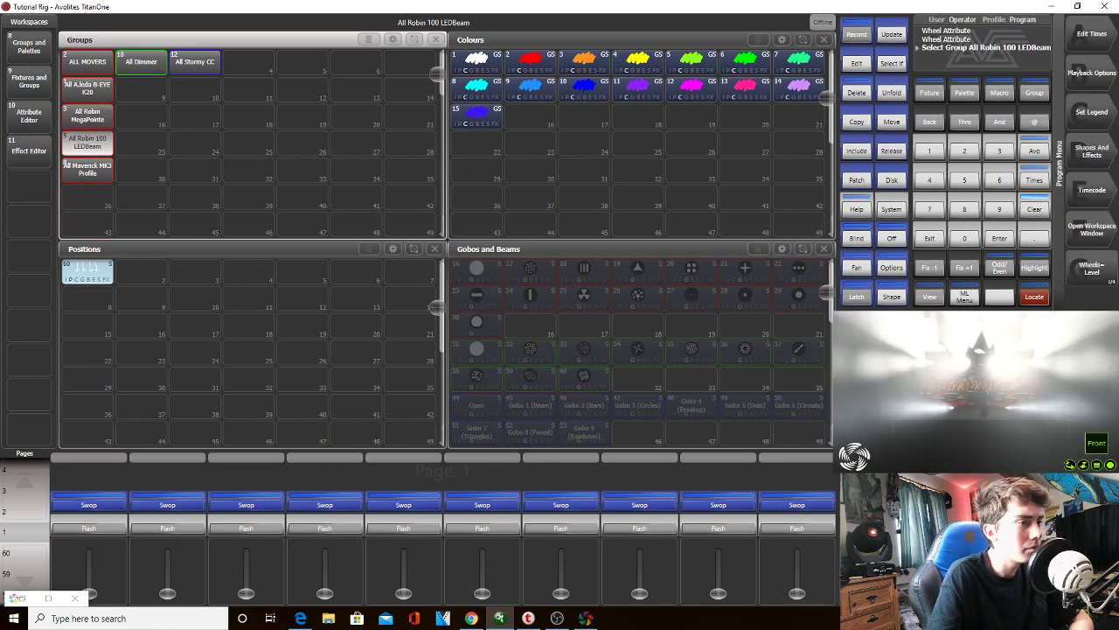
click(109, 127)
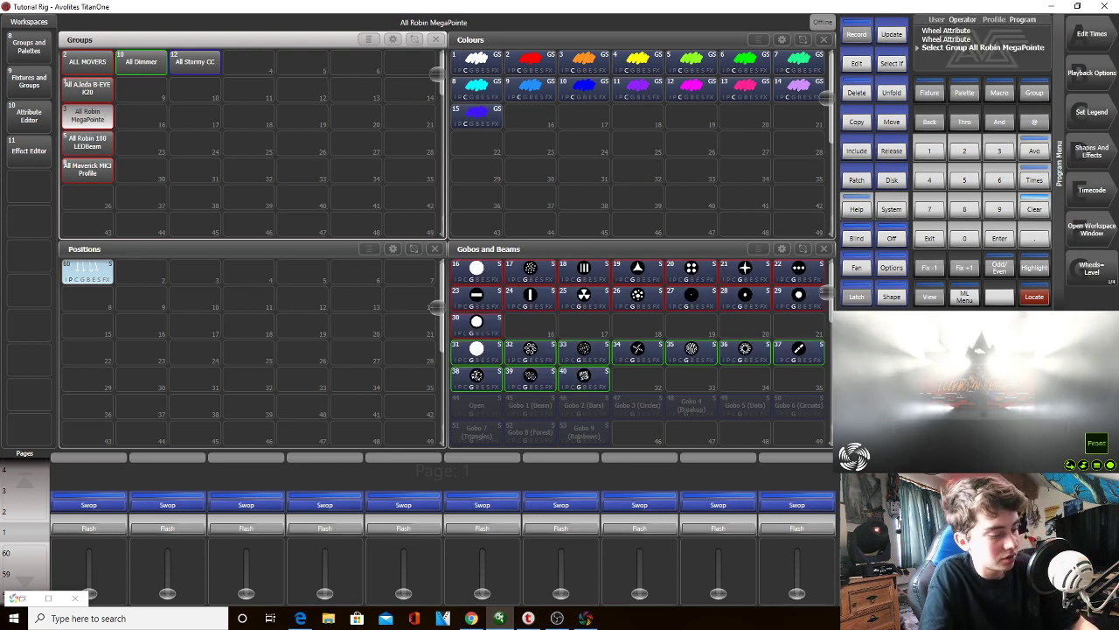
text(78.56)
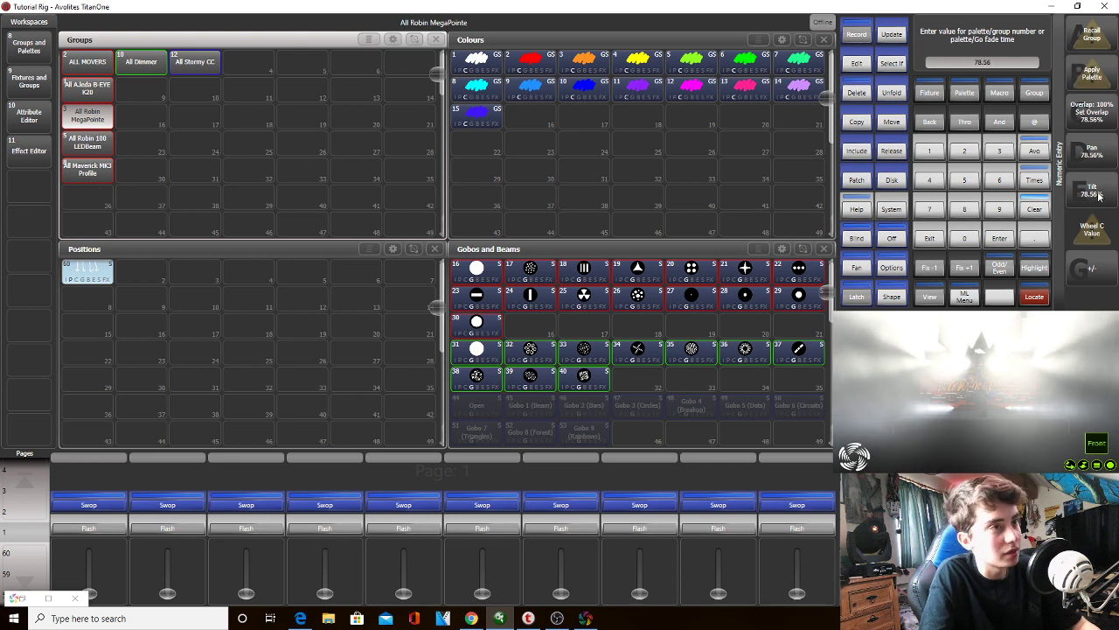
click(1095, 191)
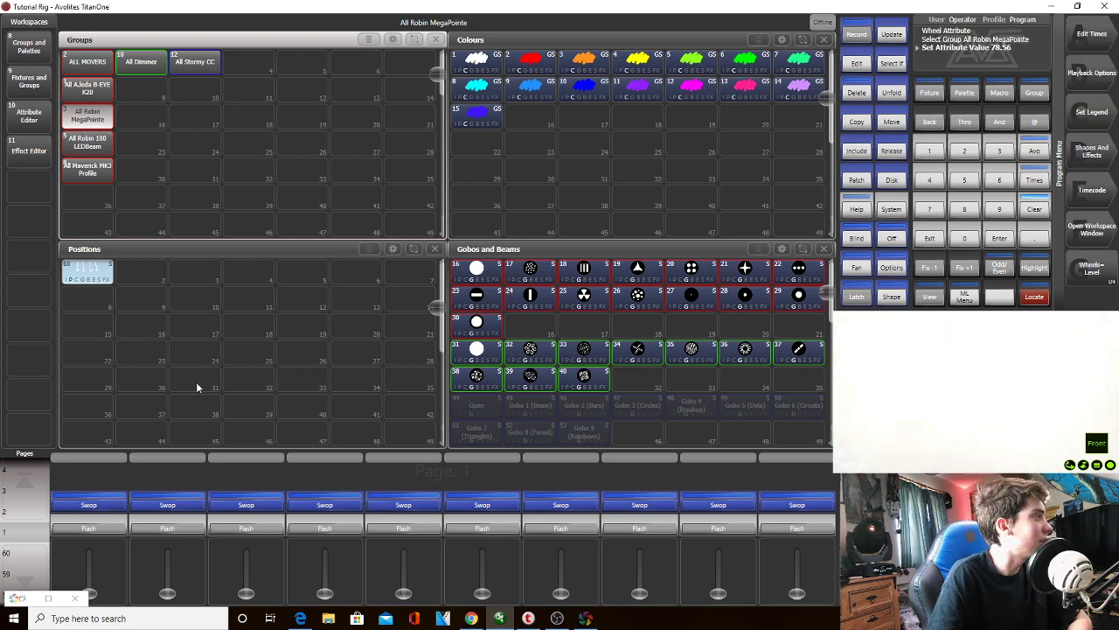
Record the combined B-EYE K20, MegaPointe and LEDBeam position as a palette with the legend FORWARD in the second Positions slot
click(93, 92)
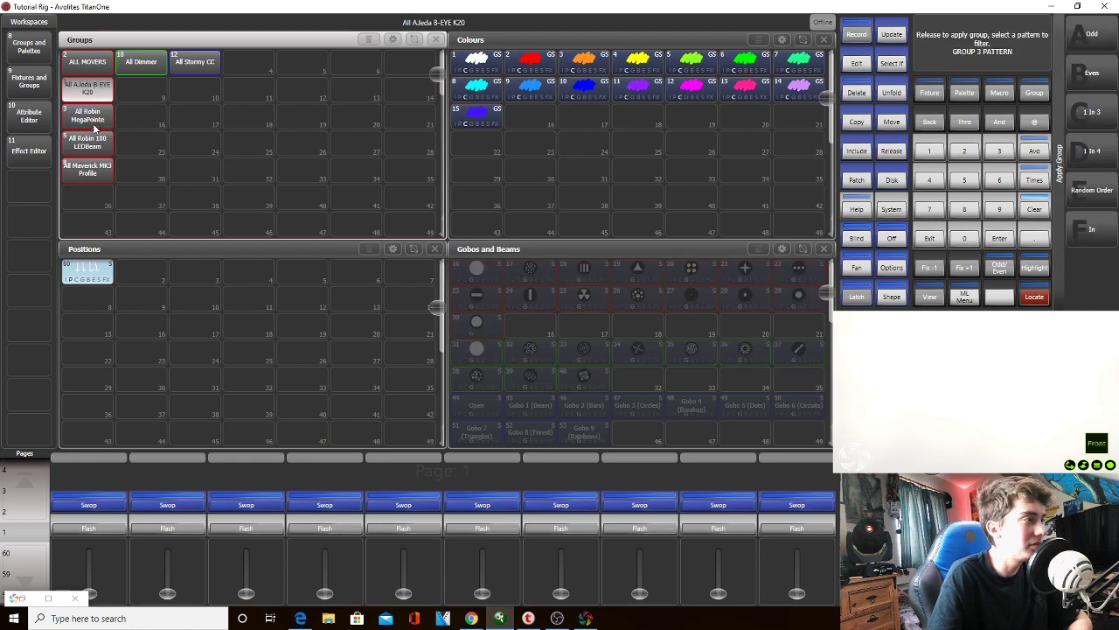
click(87, 114)
click(87, 142)
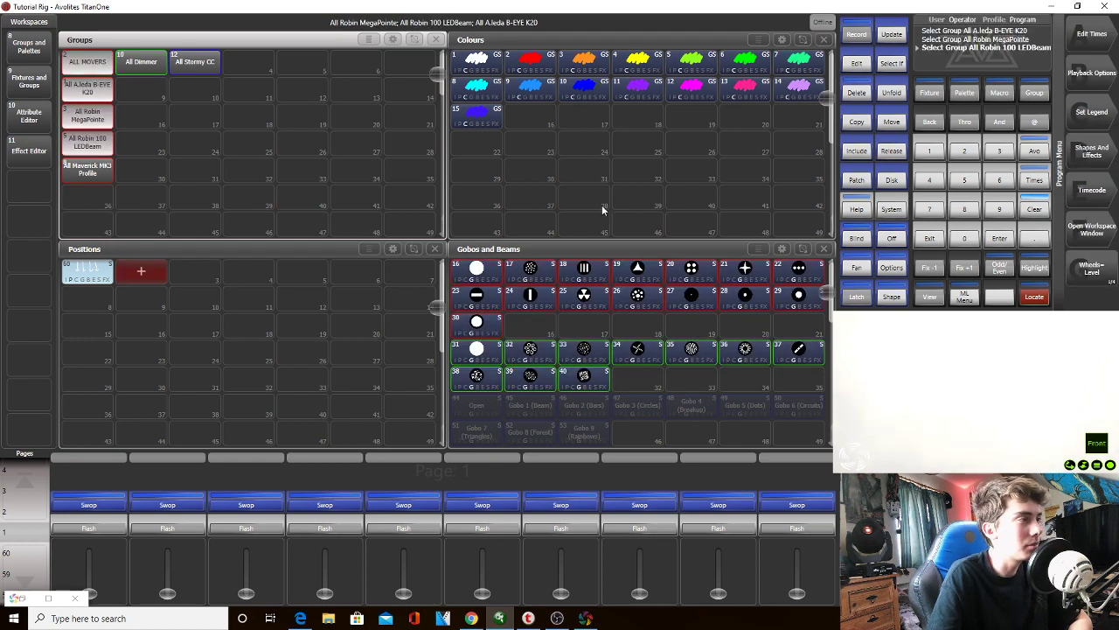
text(F)
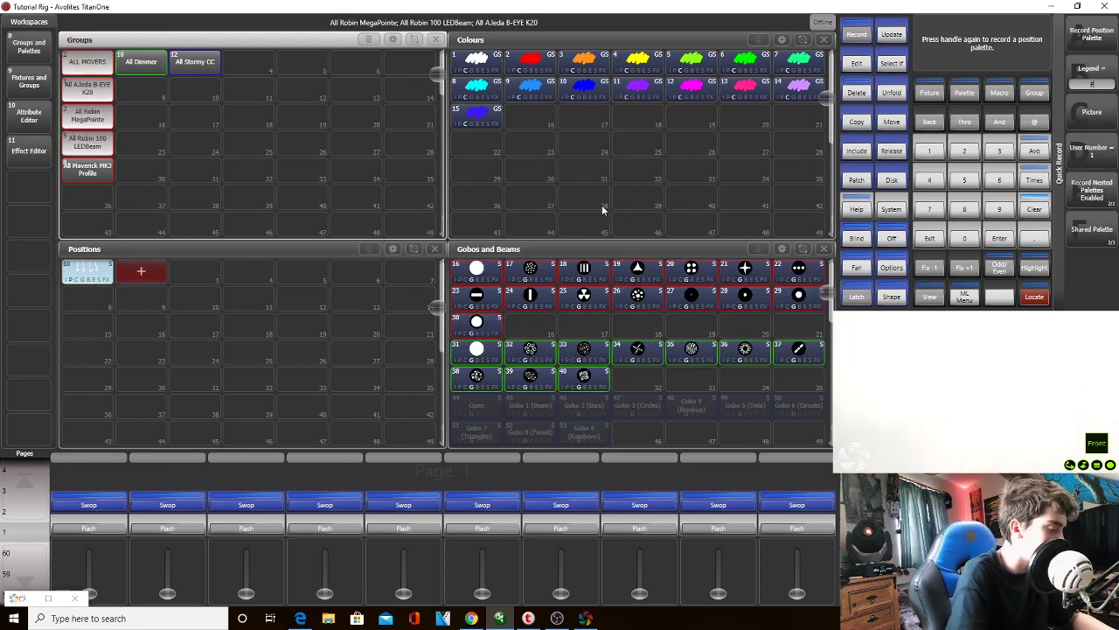
text(ORWARD)
key(Return)
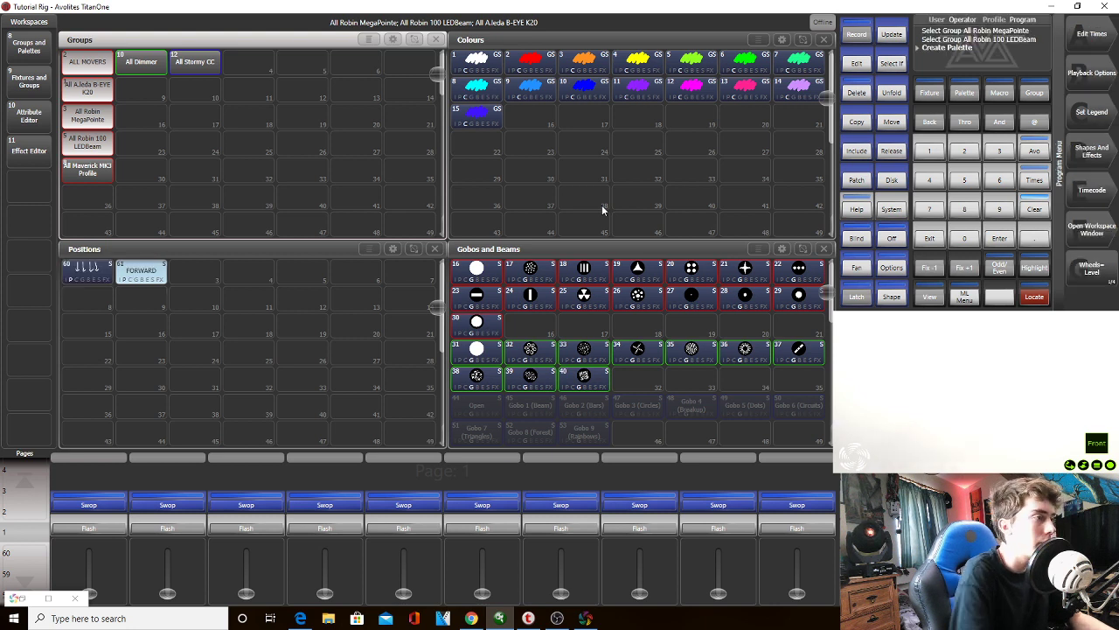
Recall the downward-arrows position palette and readjust the B-EYE K20, MegaPointe and LEDBeam groups' beam positions individually
click(67, 271)
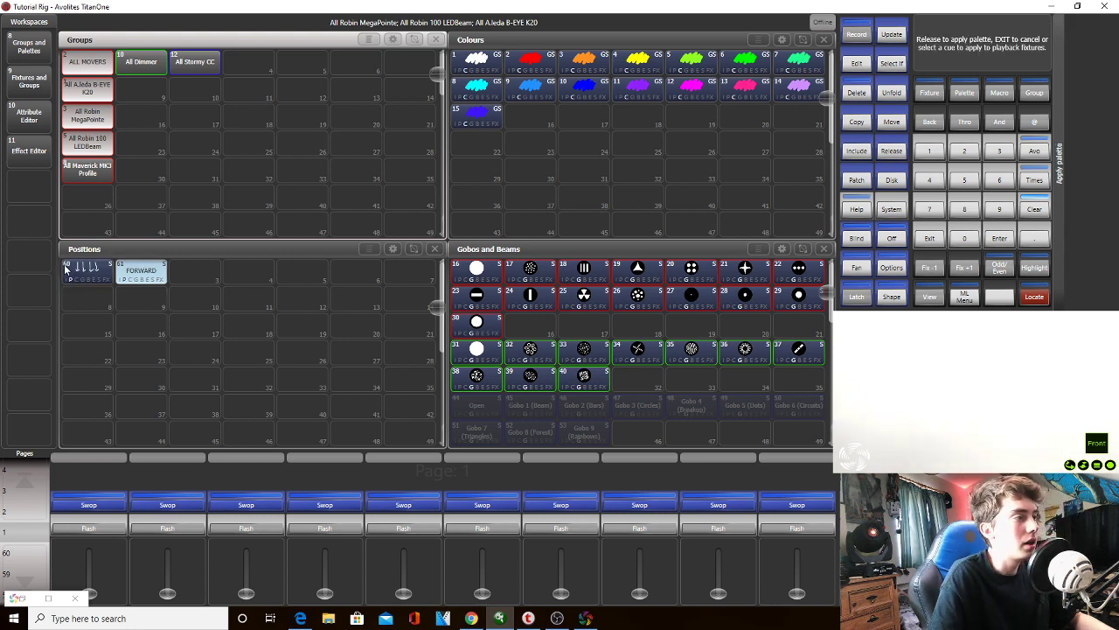
click(88, 94)
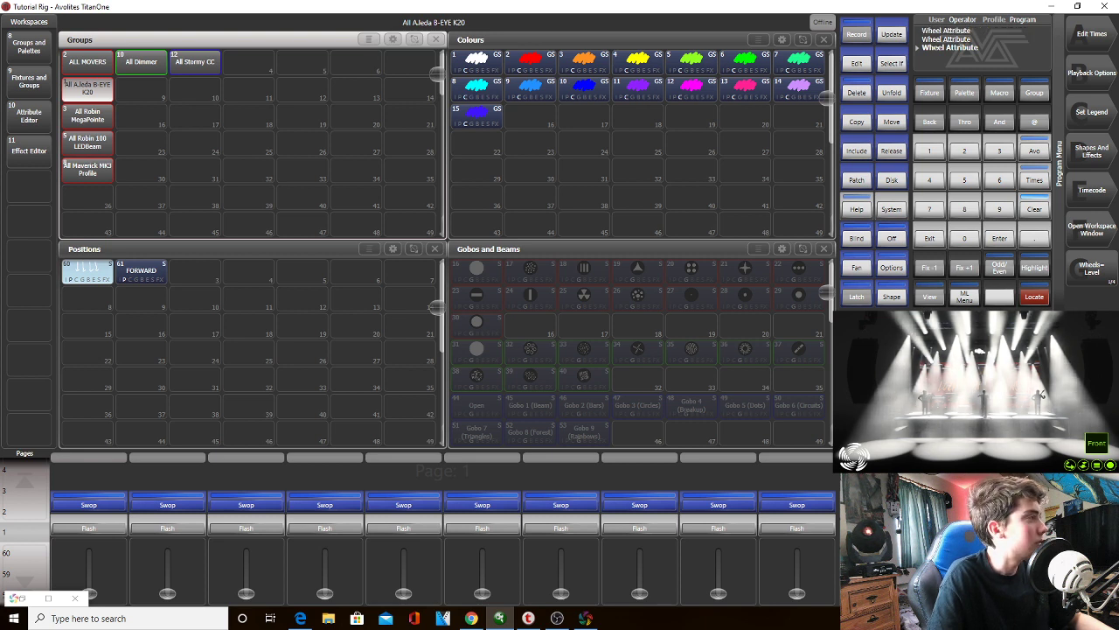
click(88, 116)
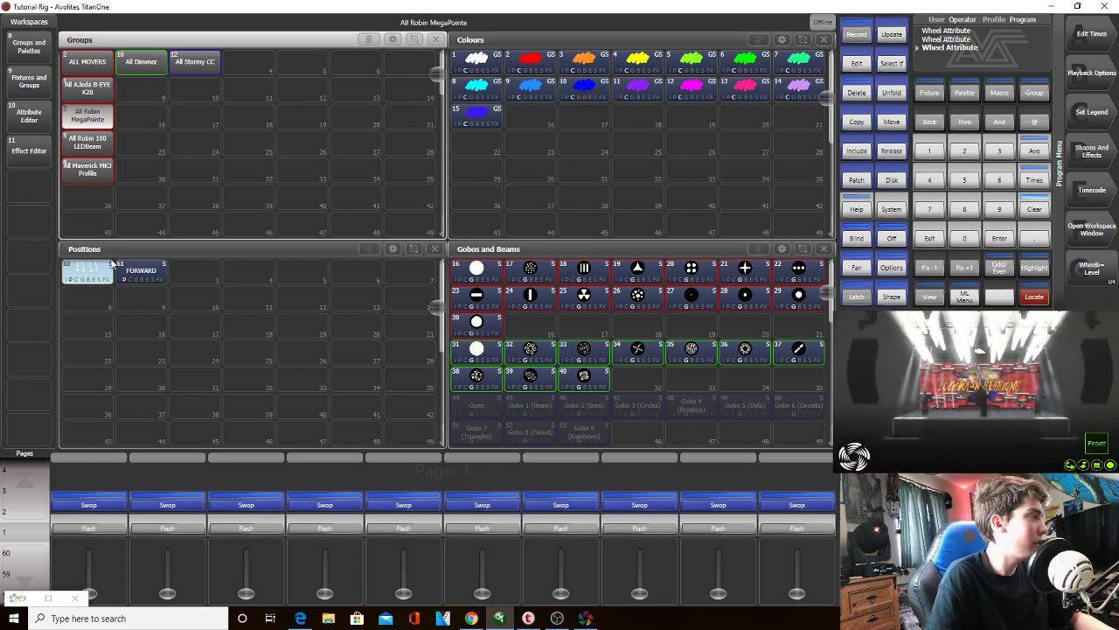
click(88, 142)
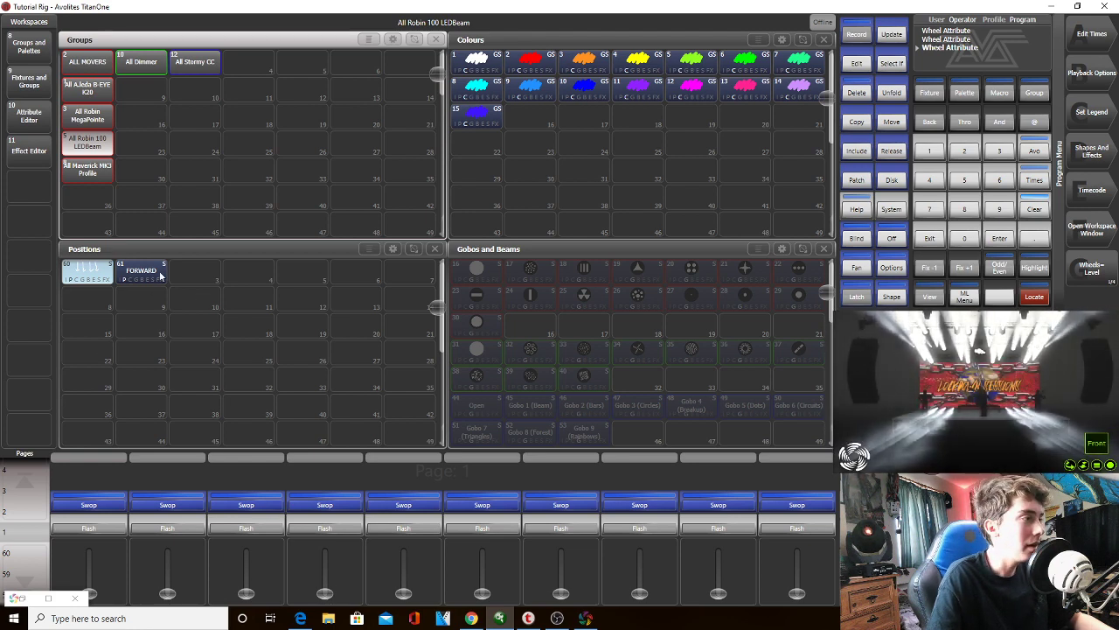
click(1083, 151)
click(1092, 77)
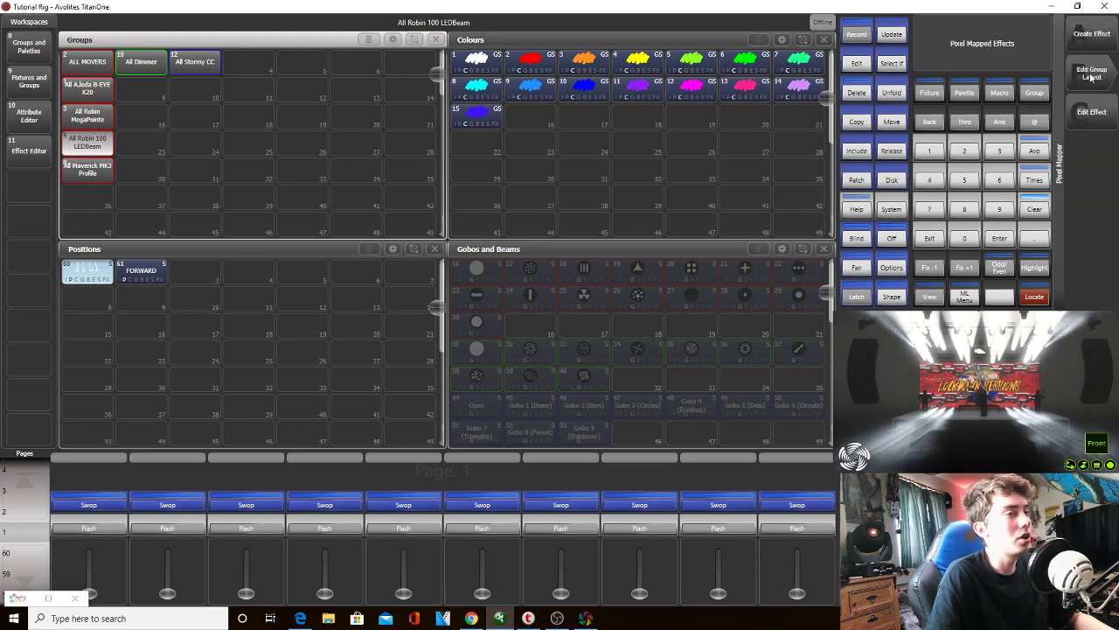
click(934, 245)
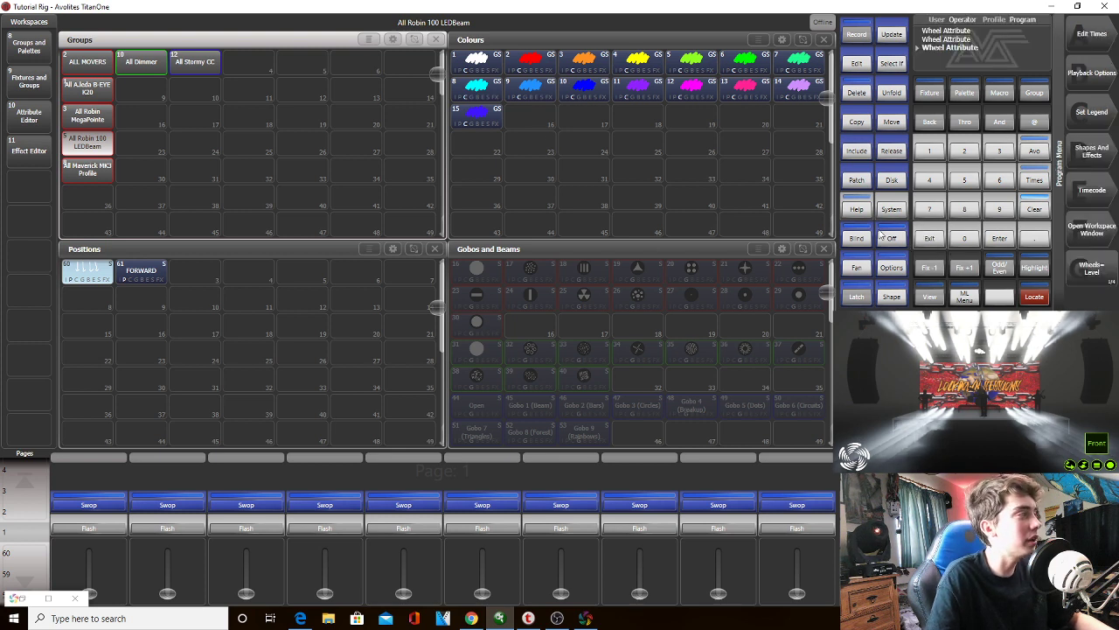
Open the Robin 100 LEDBeam group's pixel mapper layout, select the upper-row fixtures 29 to 34 and close the layout
click(1107, 153)
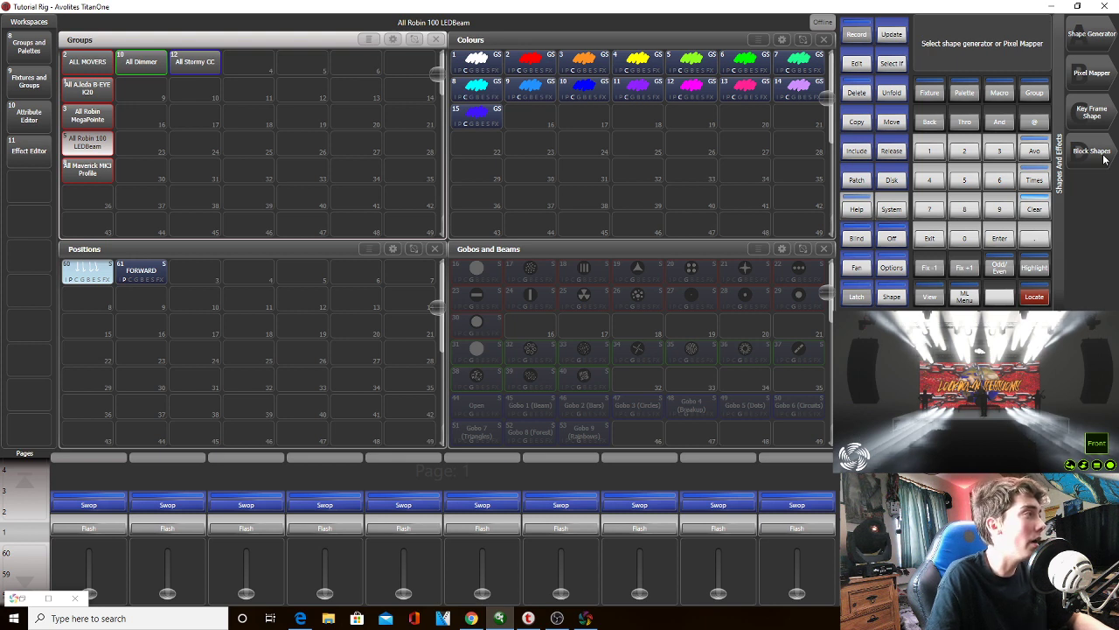
click(1093, 79)
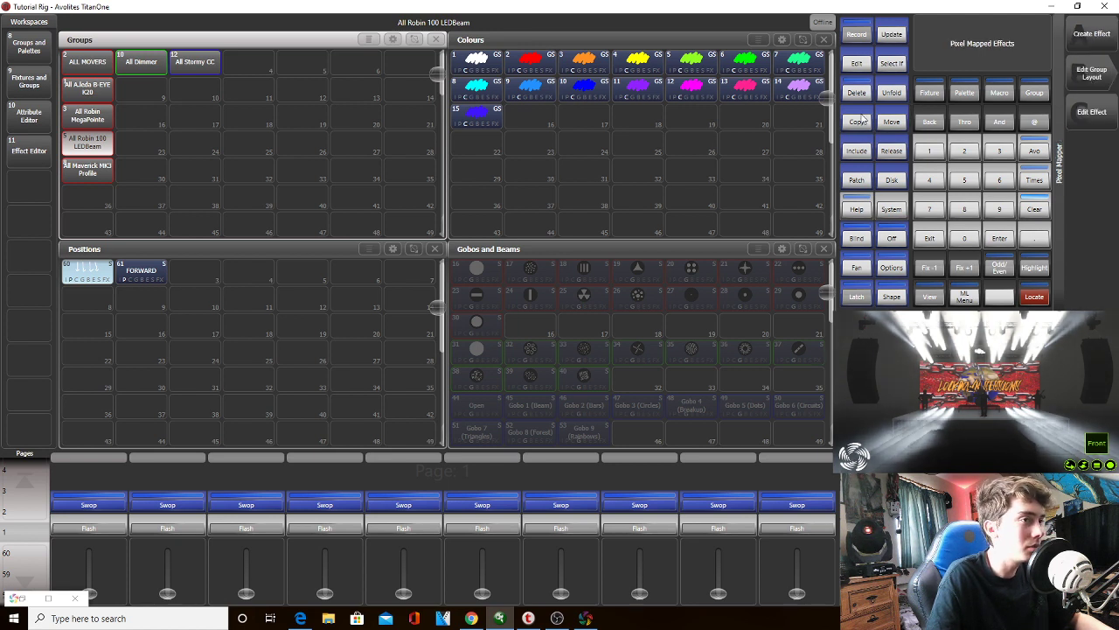
click(1091, 74)
click(88, 142)
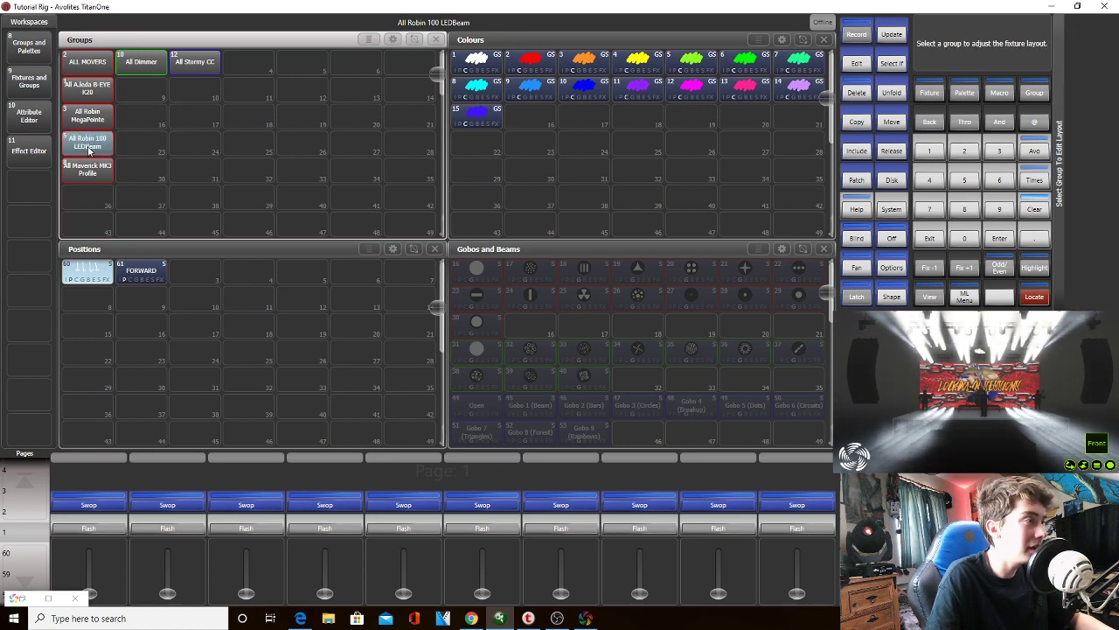
drag(372, 149, 145, 77)
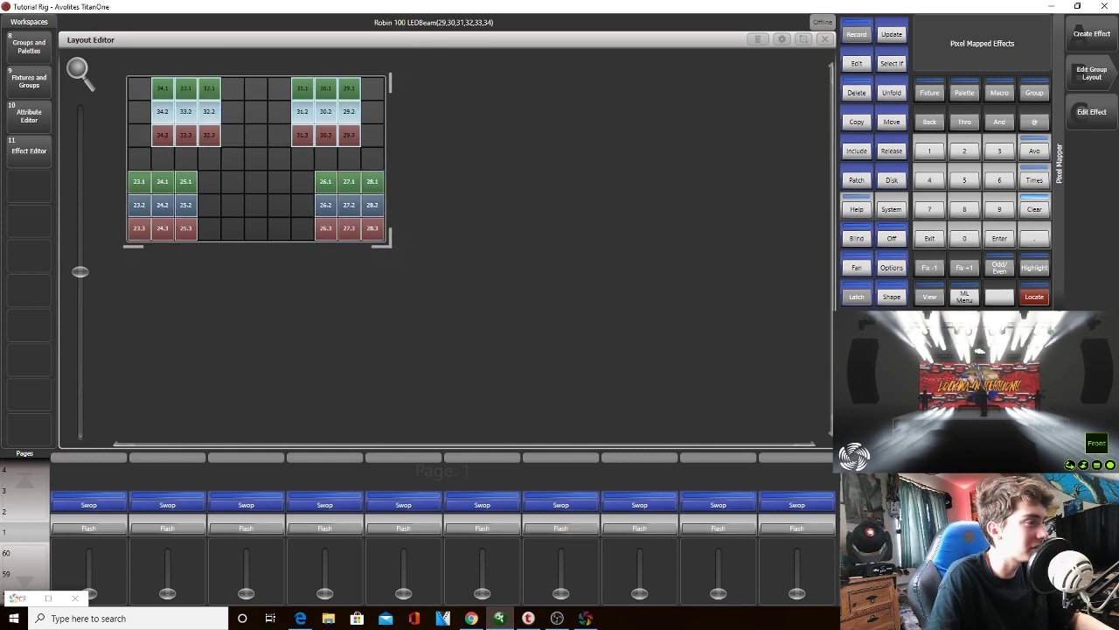
click(825, 39)
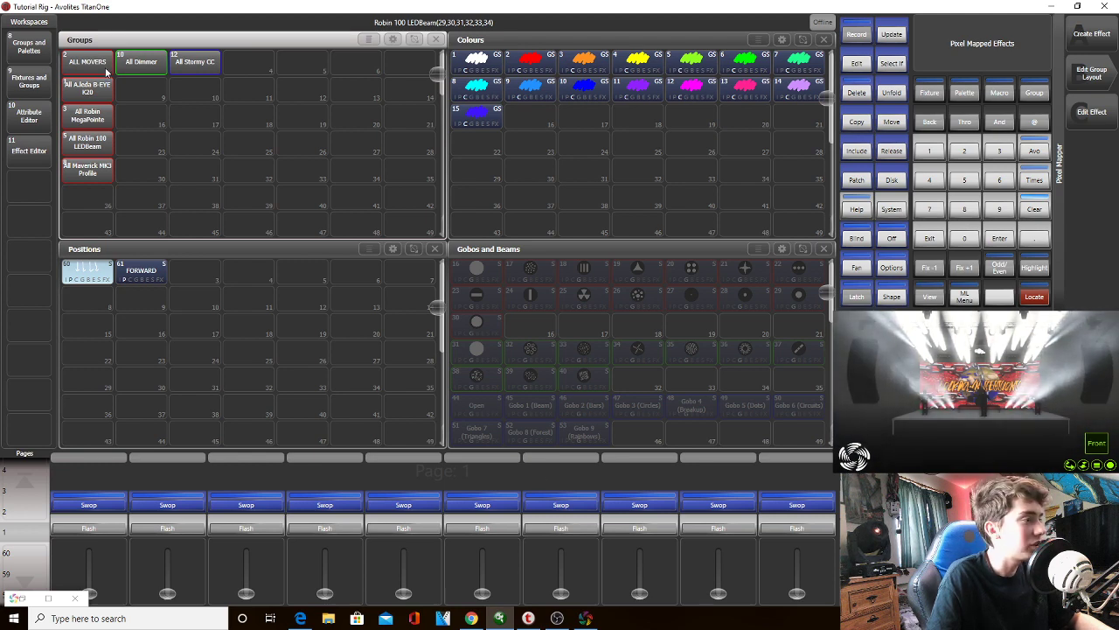
Select the B-EYE K20, MegaPointe and LEDBeam groups and start a picture legend for a new palette in the third Positions slot
click(29, 80)
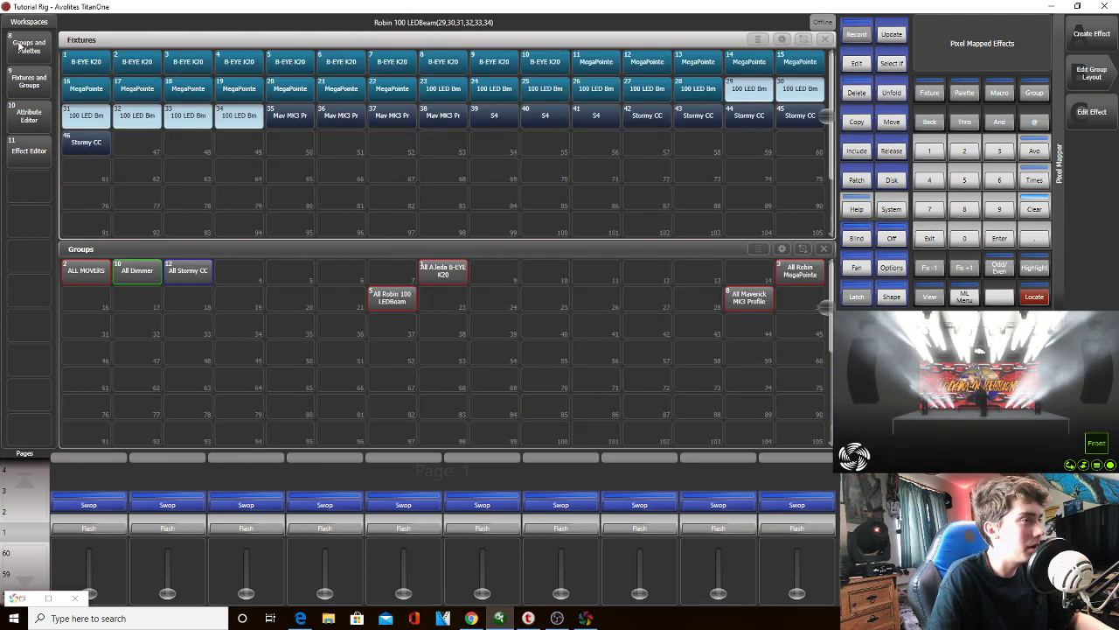
click(21, 45)
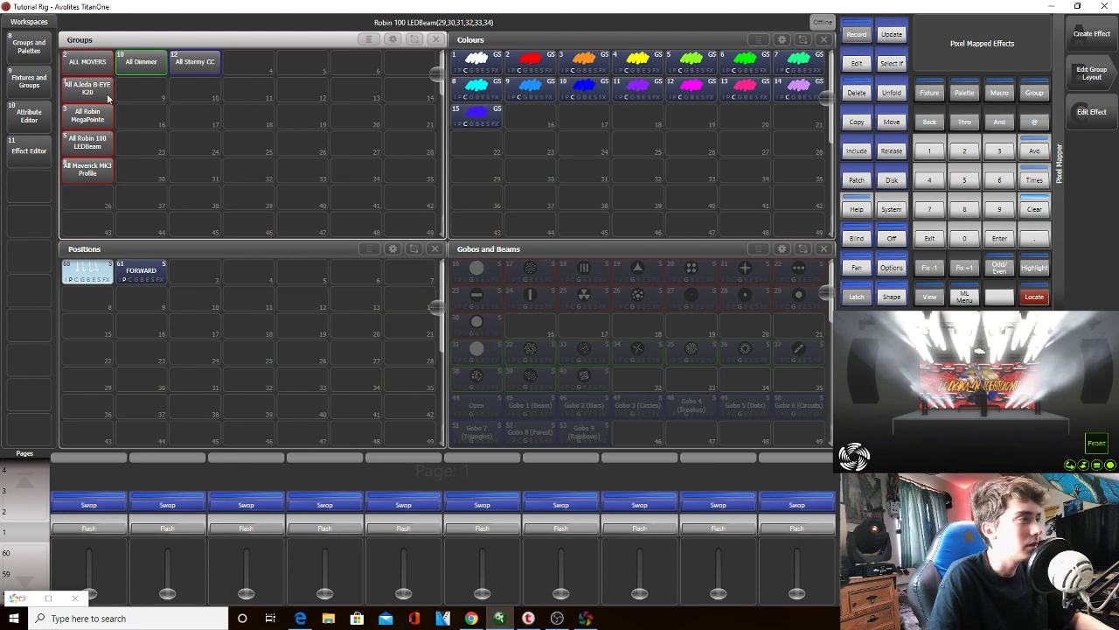
drag(101, 93, 92, 145)
click(201, 267)
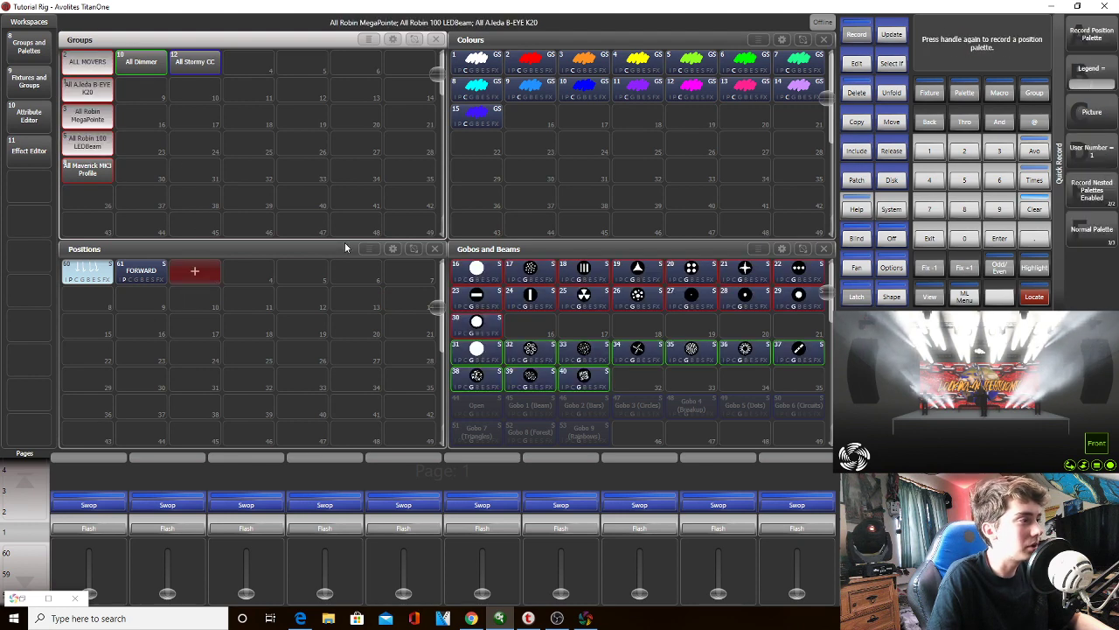
click(1090, 111)
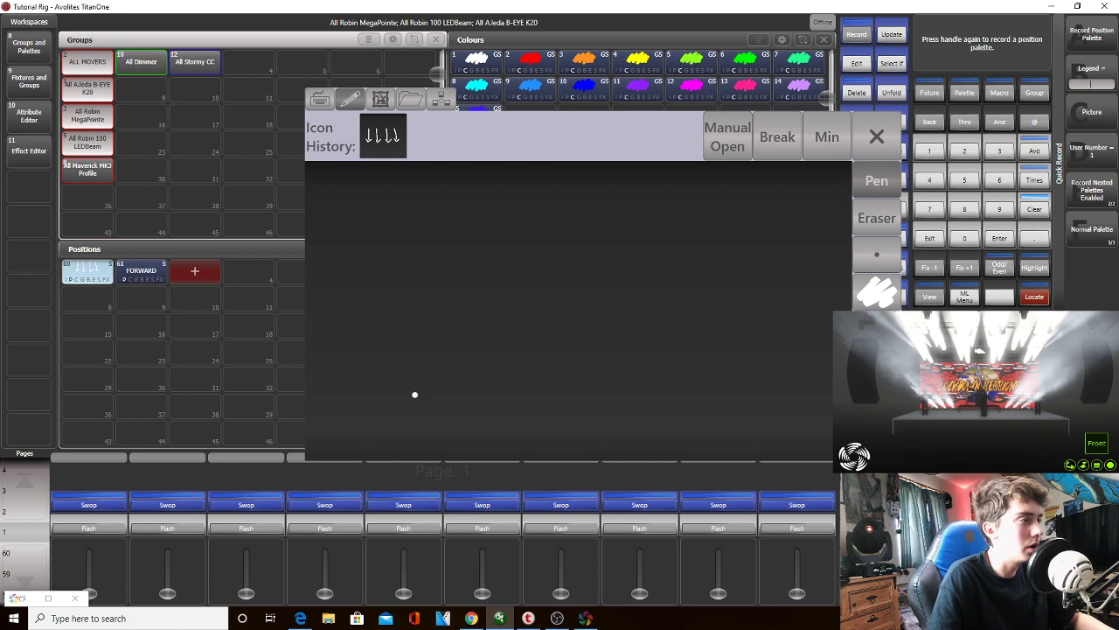
mouse_move(414, 395)
mouse_down()
mouse_move(404, 235)
mouse_move(376, 273)
mouse_move(442, 258)
mouse_up()
mouse_move(507, 404)
mouse_down()
mouse_move(494, 259)
mouse_move(572, 261)
mouse_move(593, 274)
mouse_up()
drag(607, 368, 616, 203)
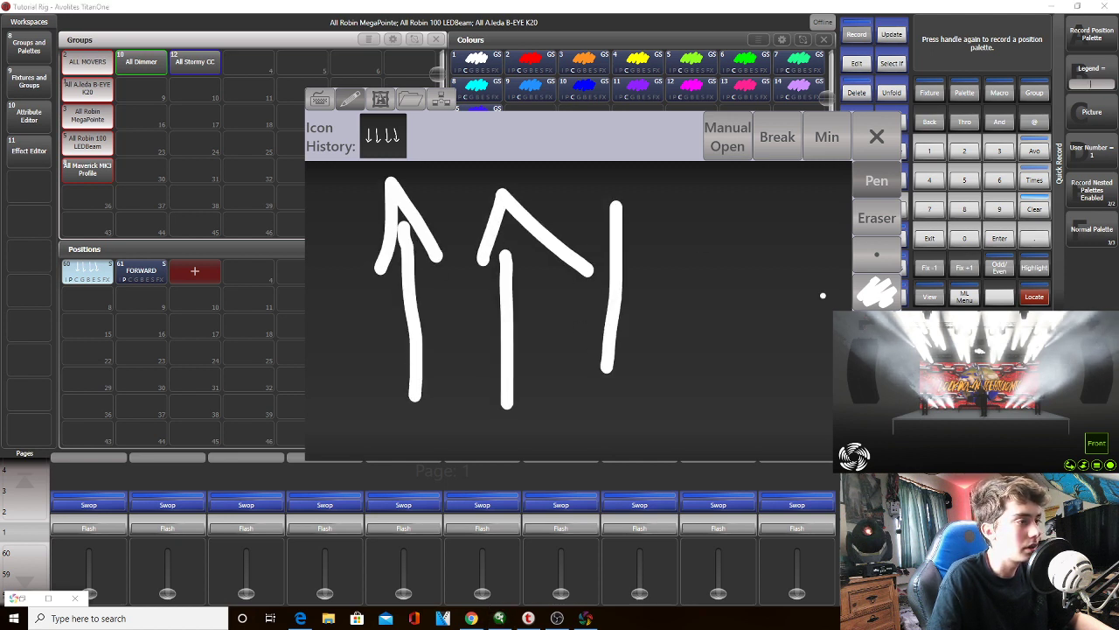
click(876, 329)
drag(390, 239, 385, 356)
mouse_move(364, 268)
mouse_down()
mouse_move(395, 190)
mouse_move(468, 367)
mouse_up()
mouse_move(443, 290)
mouse_down()
mouse_move(456, 215)
mouse_move(518, 302)
mouse_up()
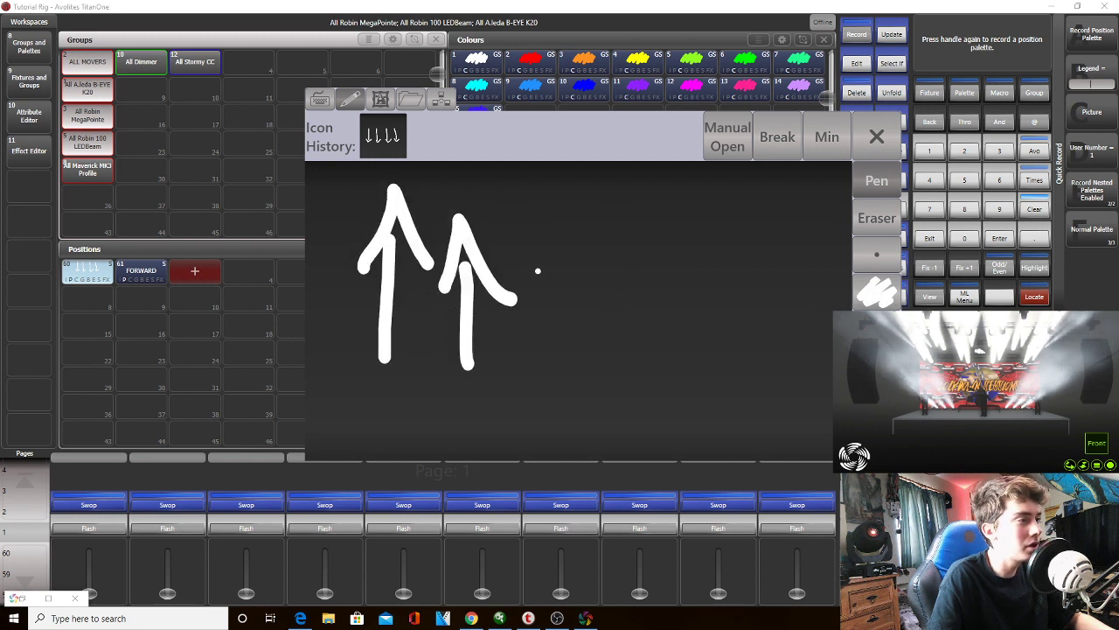
drag(538, 263, 562, 380)
drag(523, 282, 565, 259)
click(876, 329)
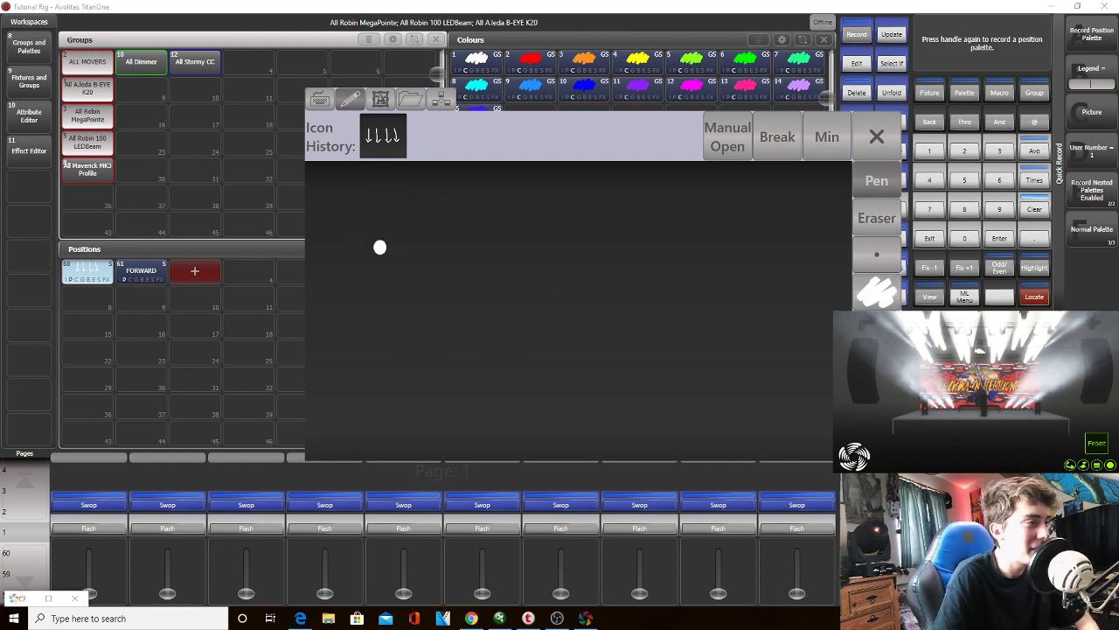
Draw four upward arrows as the legend, record the palette in the third Positions slot and clear the programmer
drag(379, 245, 376, 389)
mouse_move(333, 271)
mouse_down()
mouse_move(385, 205)
mouse_move(437, 267)
mouse_up()
drag(508, 252, 521, 377)
mouse_move(477, 278)
mouse_down()
mouse_move(503, 233)
mouse_move(553, 260)
mouse_up()
drag(623, 254, 638, 354)
mouse_move(595, 271)
mouse_down()
mouse_move(646, 193)
mouse_move(680, 269)
mouse_move(754, 339)
mouse_up()
mouse_move(690, 269)
mouse_down()
mouse_move(735, 198)
mouse_move(770, 273)
mouse_up()
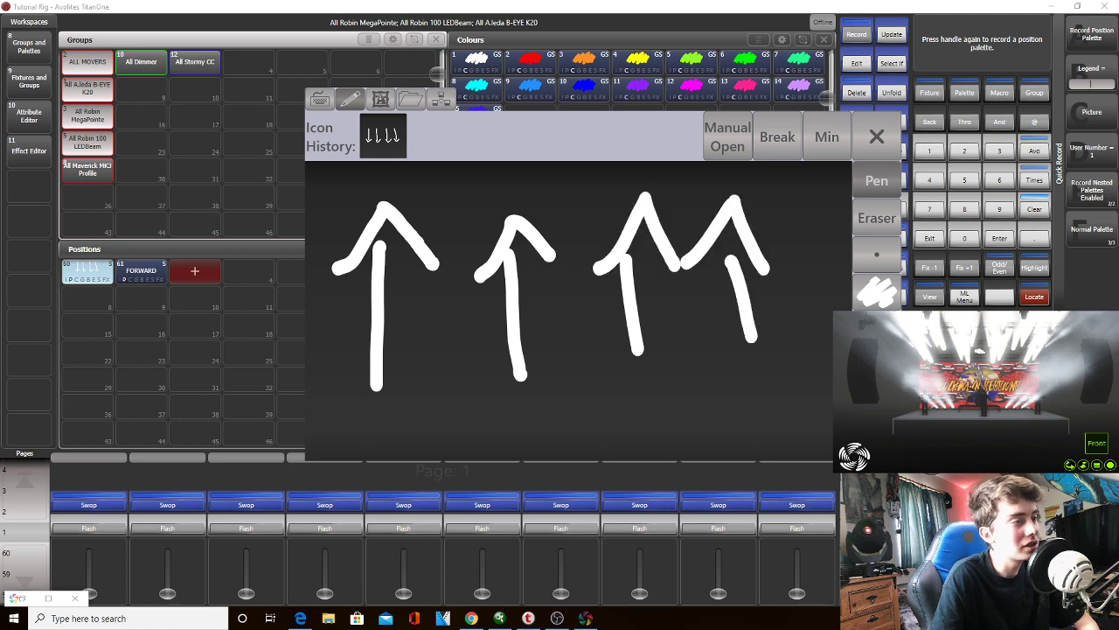
click(195, 271)
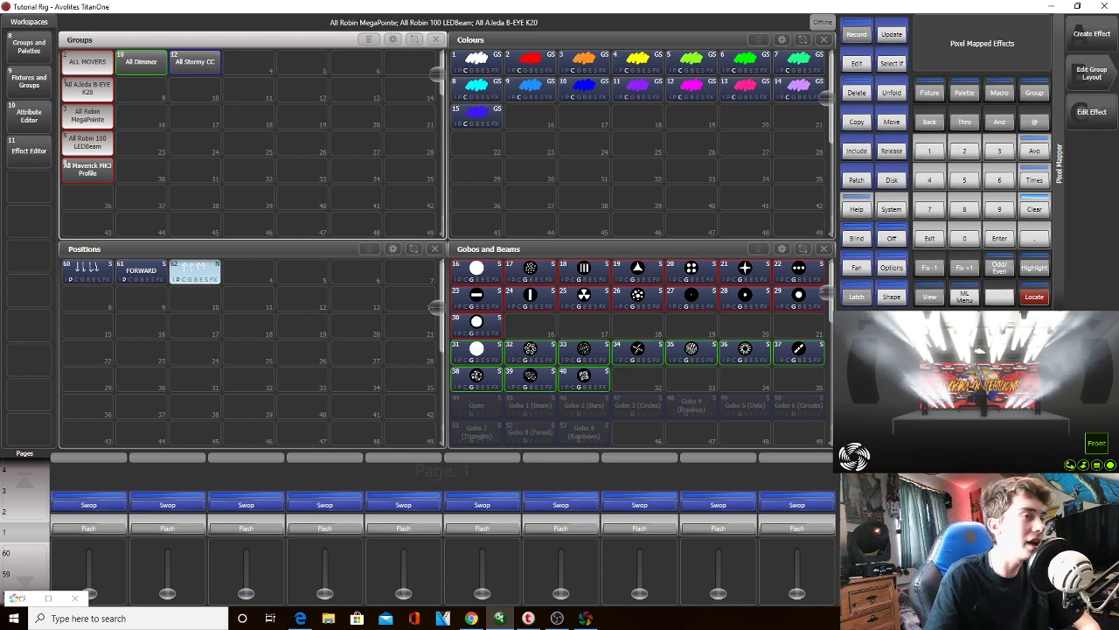
click(1032, 213)
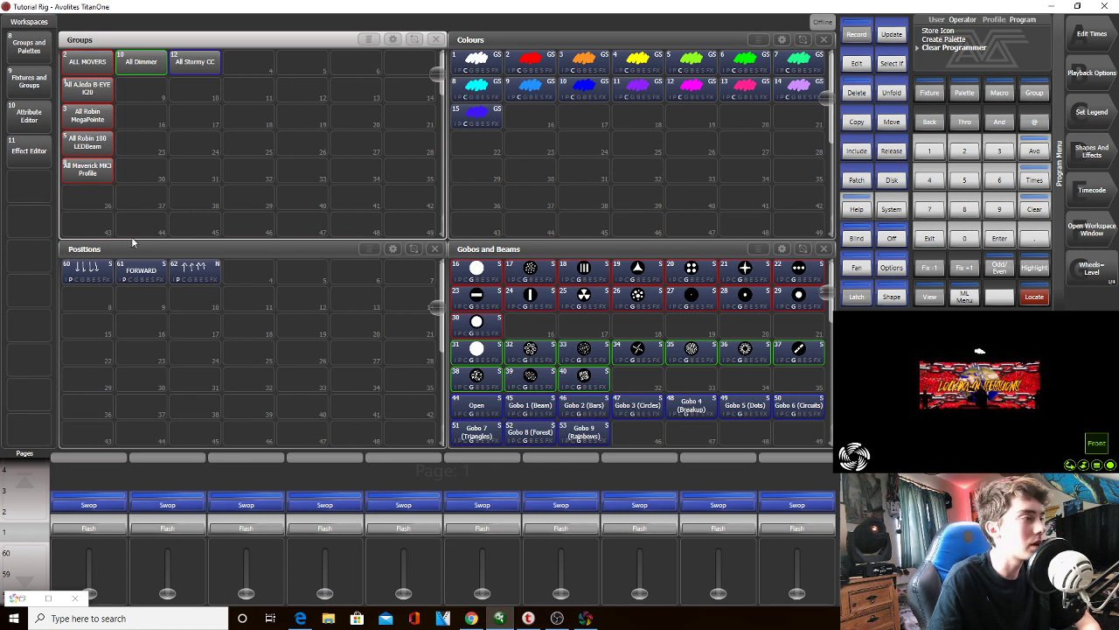
Locate the LEDBeam, MegaPointe and B-EYE K20 groups, preview all three position palettes and clear the programmer
drag(97, 153, 88, 87)
click(1040, 297)
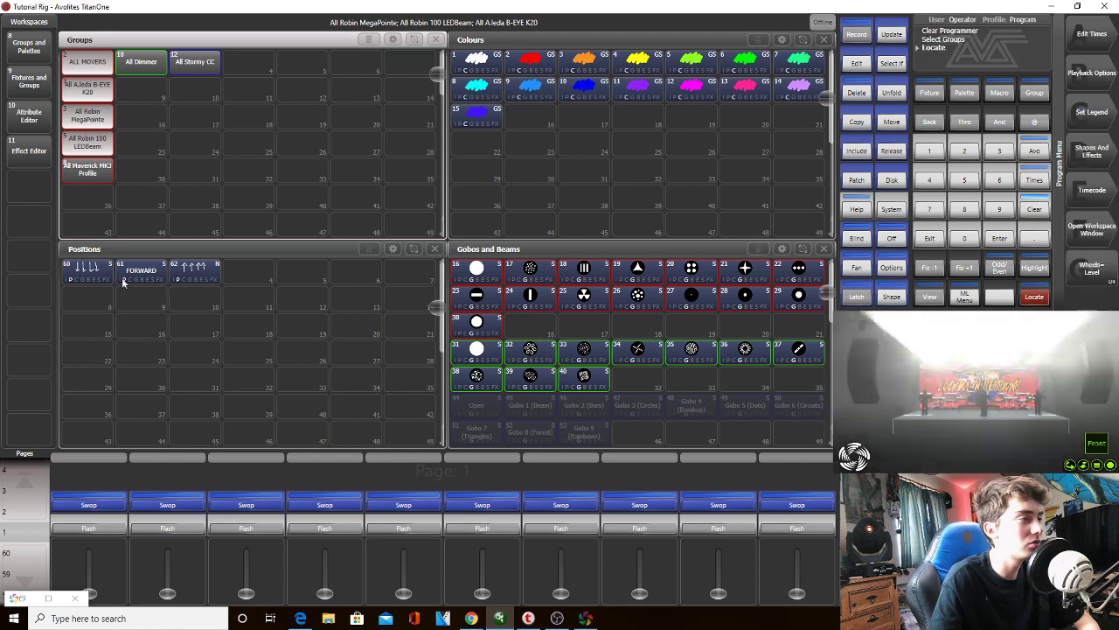
click(96, 273)
click(140, 274)
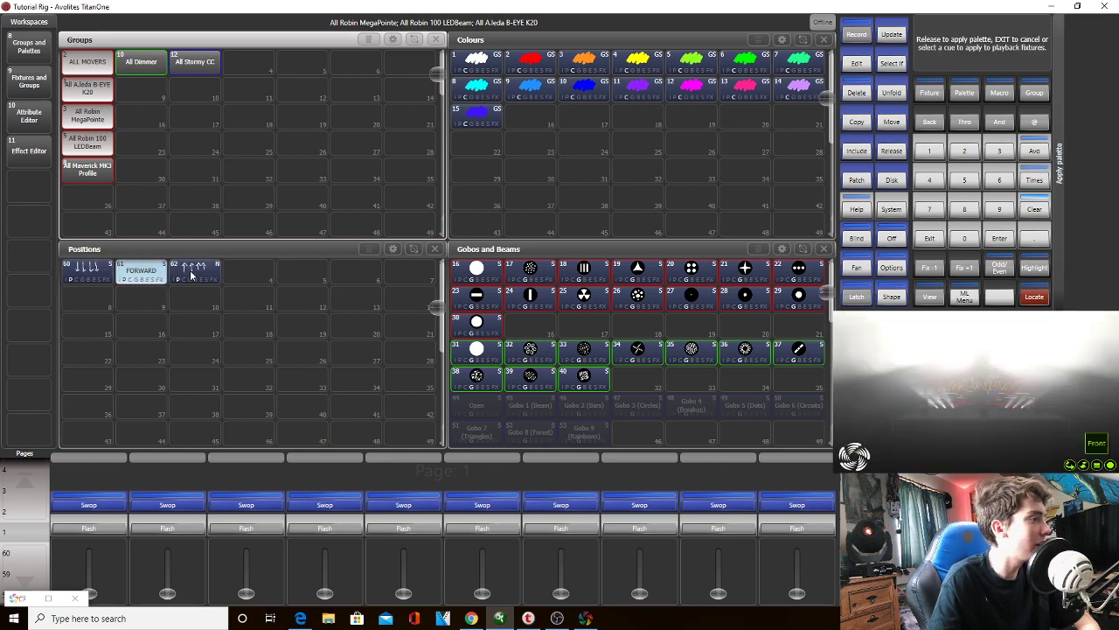
click(193, 274)
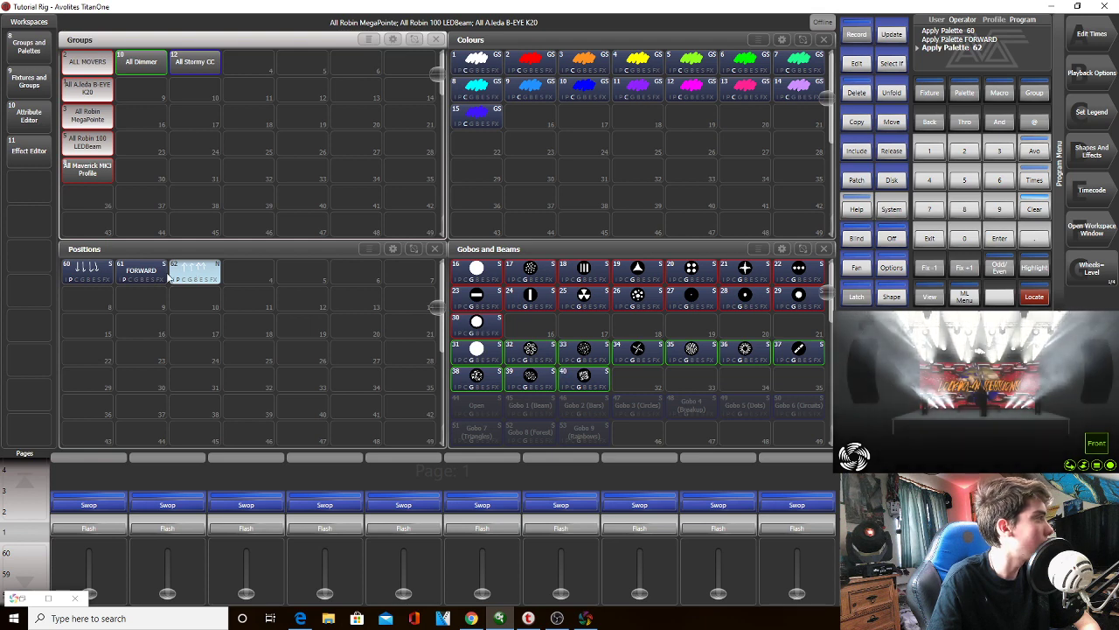
click(97, 280)
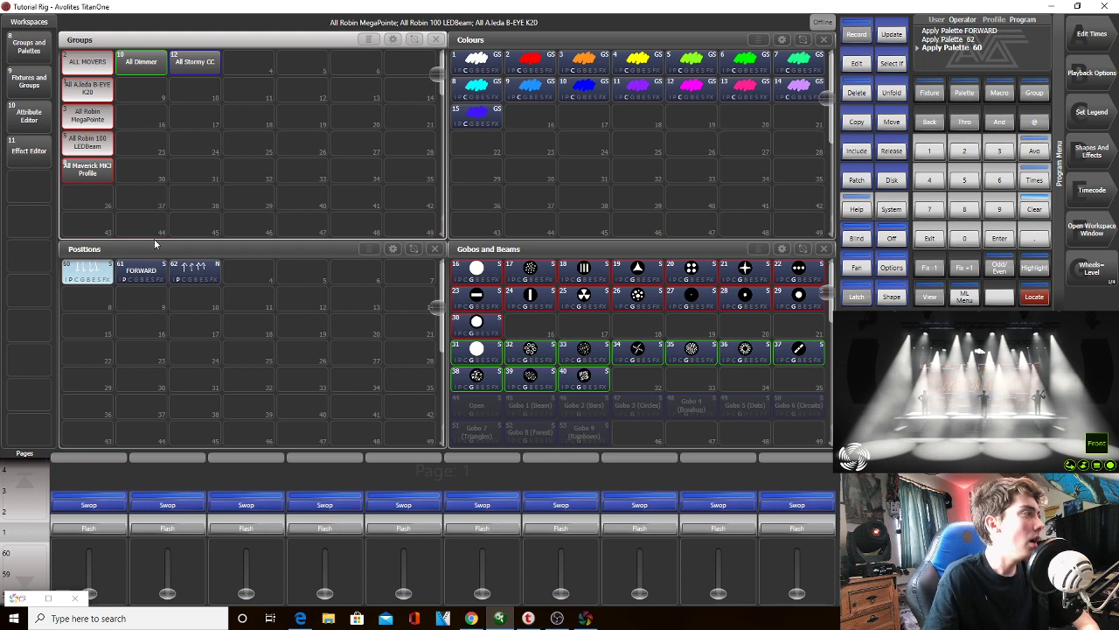
click(1036, 213)
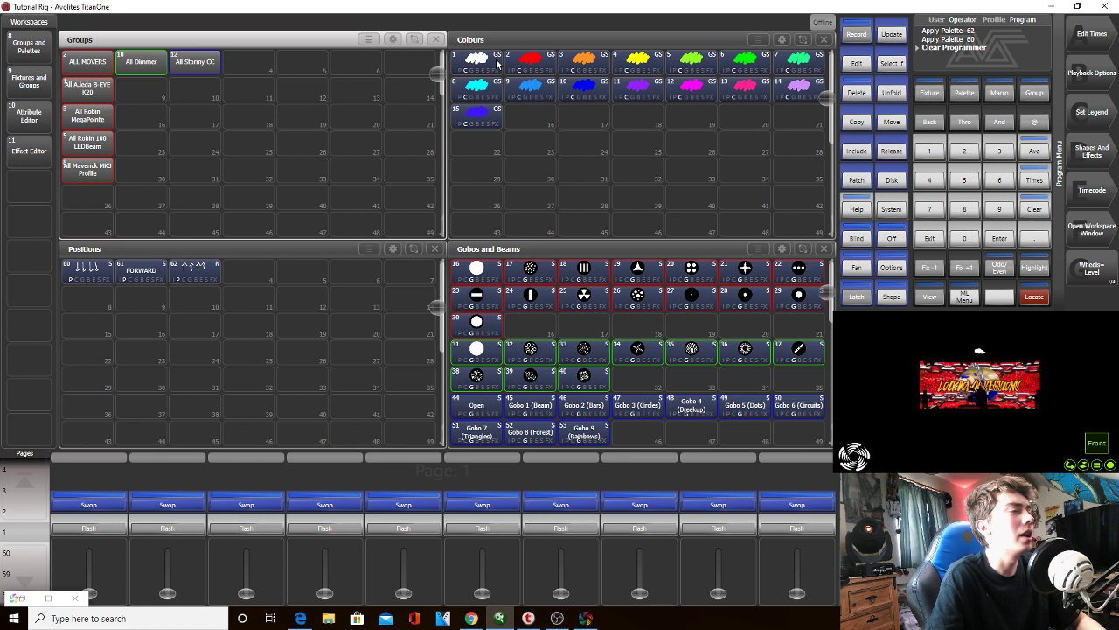
Close the Groups, Positions, and Gobos and Beams windows and enlarge the Colours window to fill the workspace
click(438, 39)
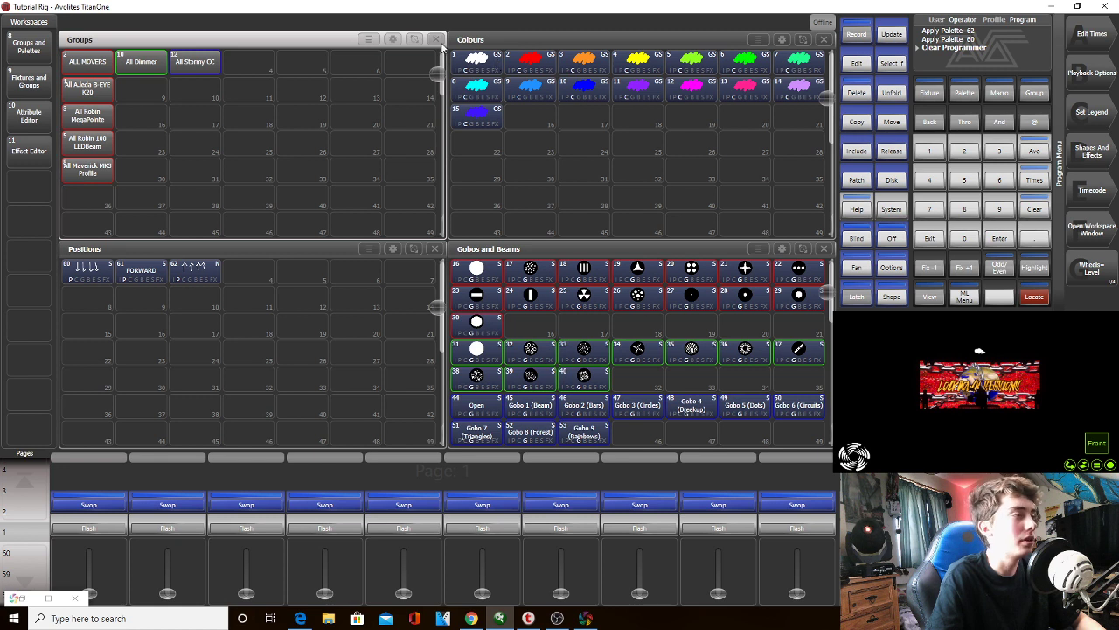
click(432, 249)
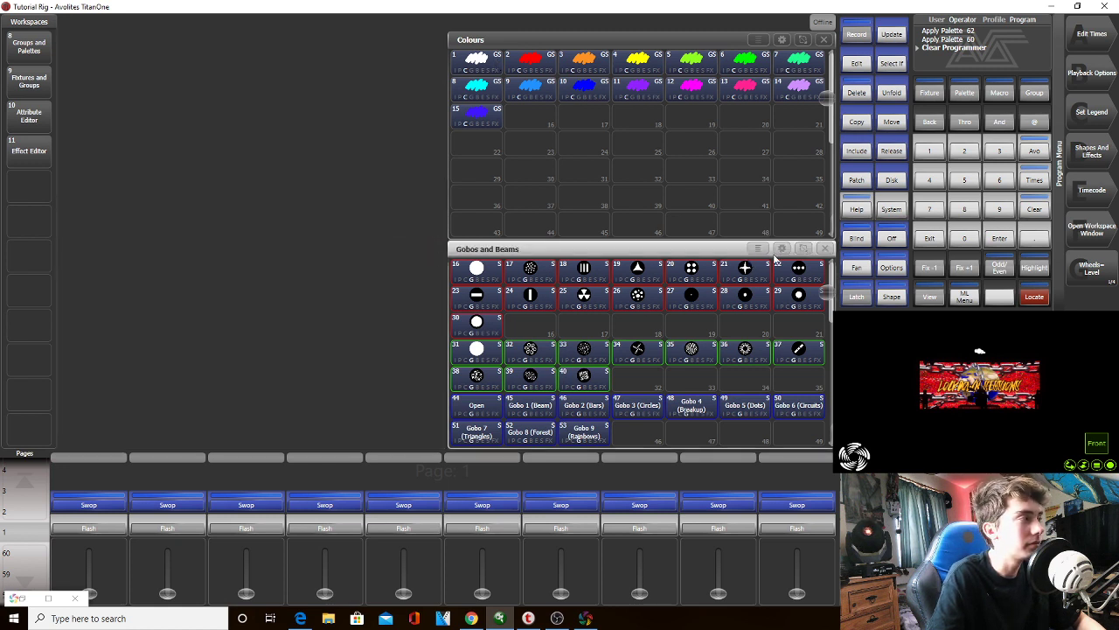
click(825, 249)
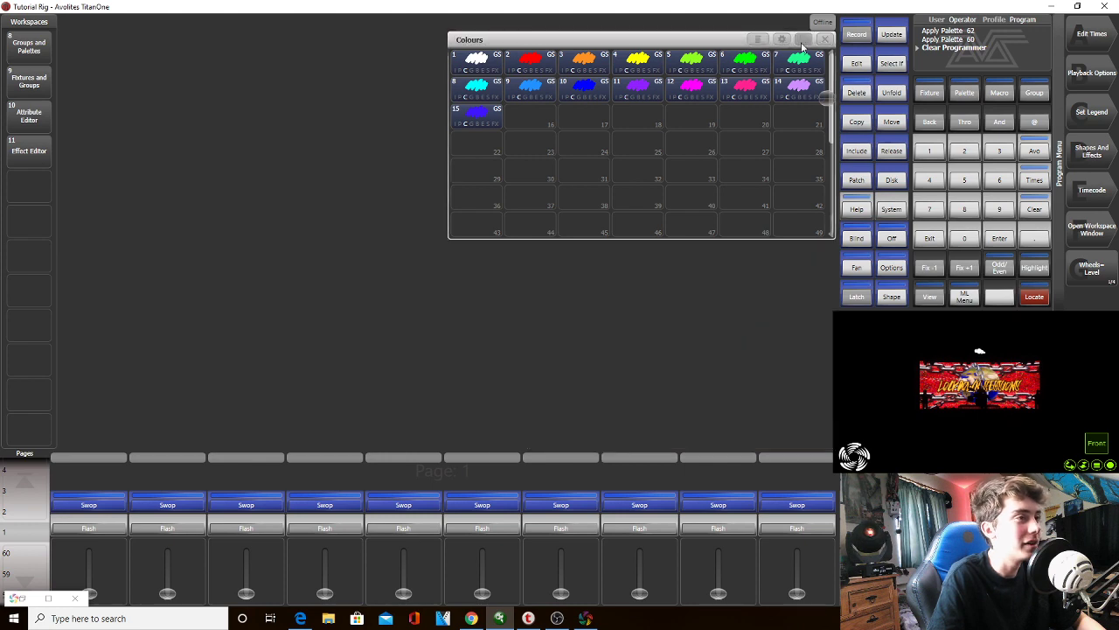
click(802, 41)
drag(82, 48, 831, 446)
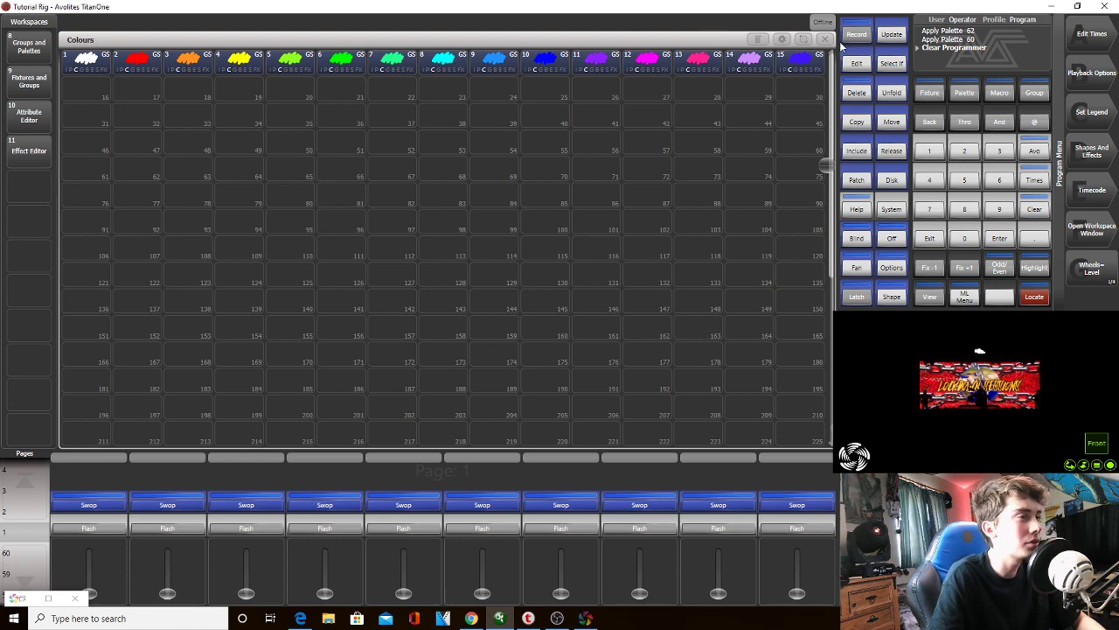
Resize the Colours window to span the full width of only the lower part of the workspace
click(803, 41)
mouse_move(822, 426)
mouse_down()
mouse_move(372, 426)
mouse_move(168, 442)
mouse_move(764, 282)
mouse_move(792, 251)
mouse_move(800, 411)
mouse_move(817, 441)
mouse_up()
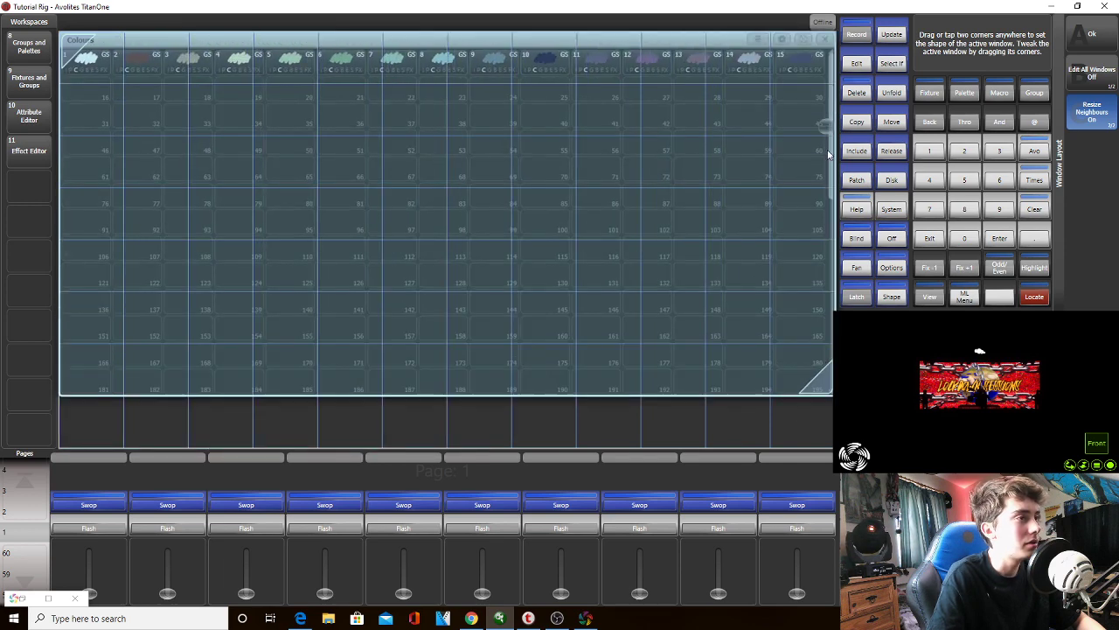
click(803, 40)
click(804, 39)
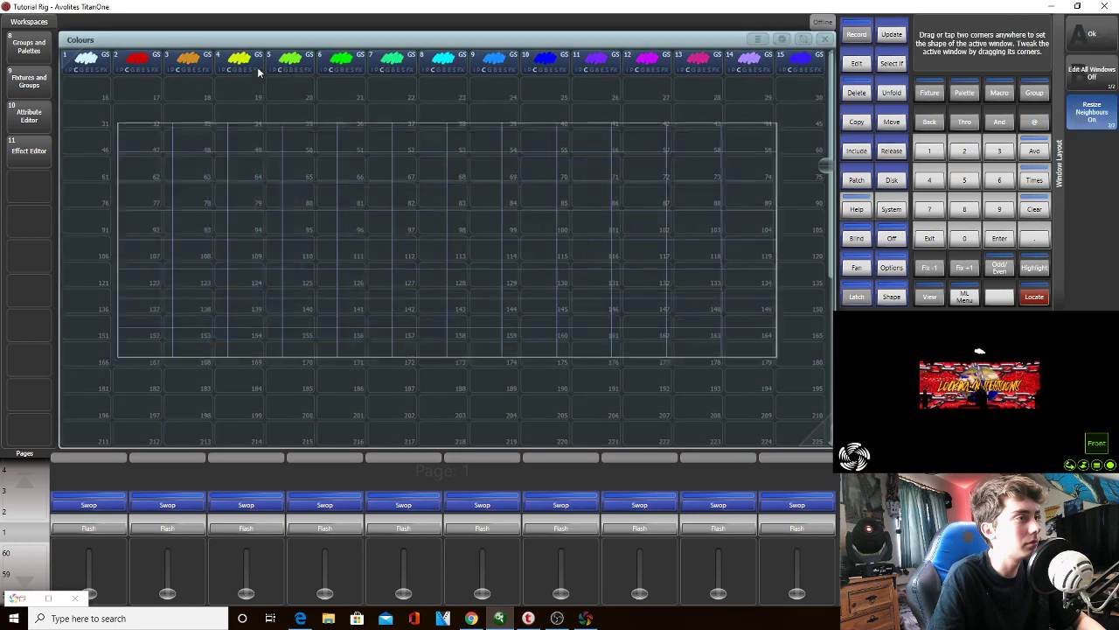
drag(77, 49, 84, 292)
click(919, 232)
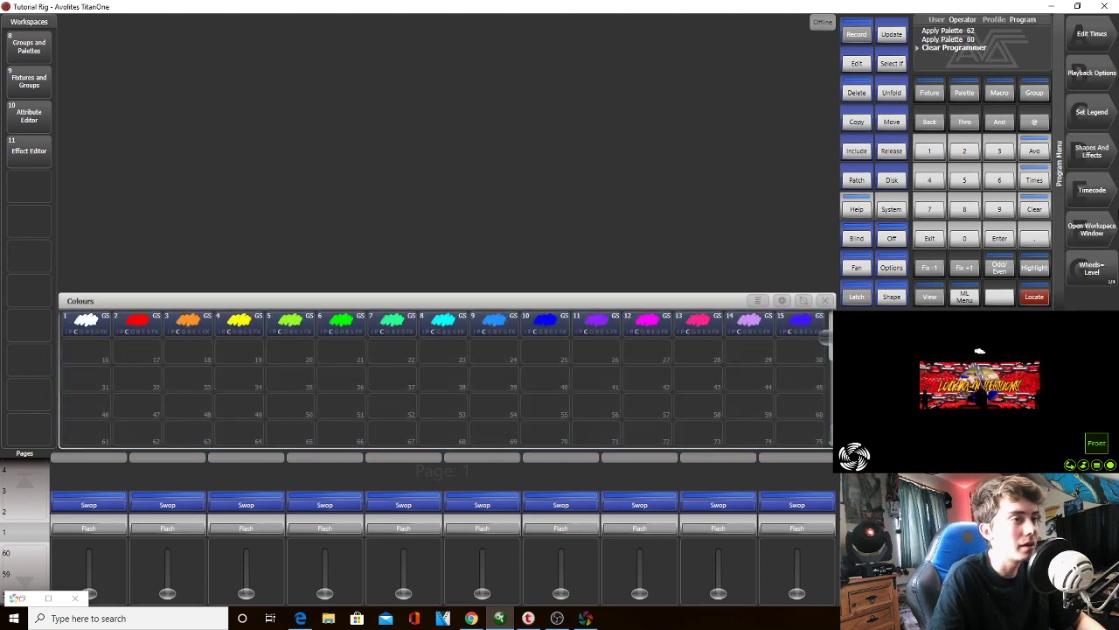
Open the Groups window and resize it to fill the empty space above the Colours window
click(1104, 227)
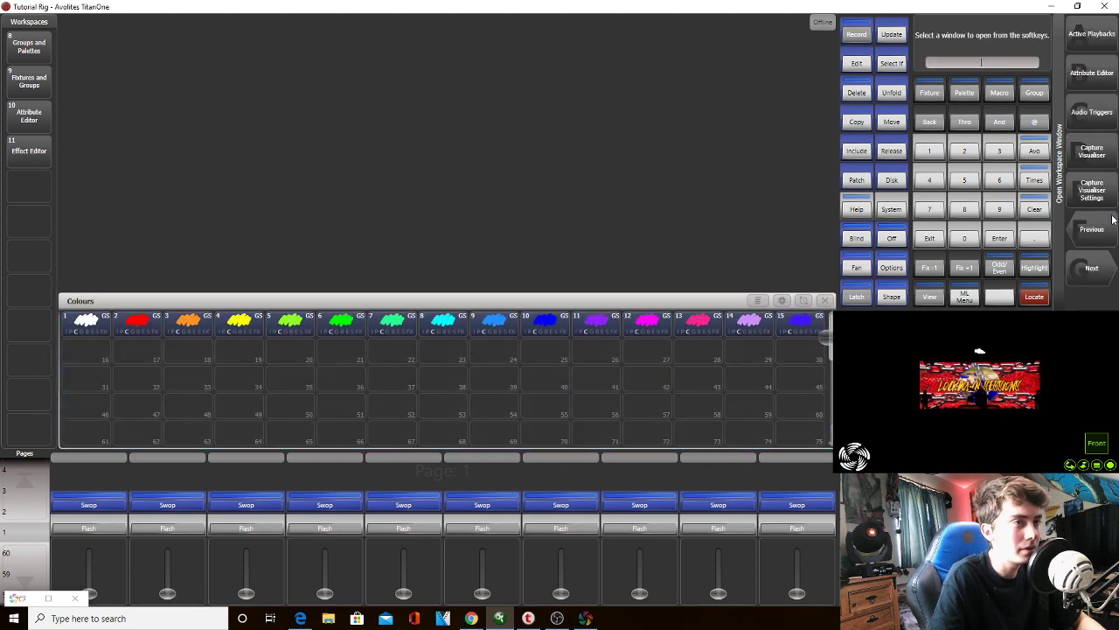
click(1102, 268)
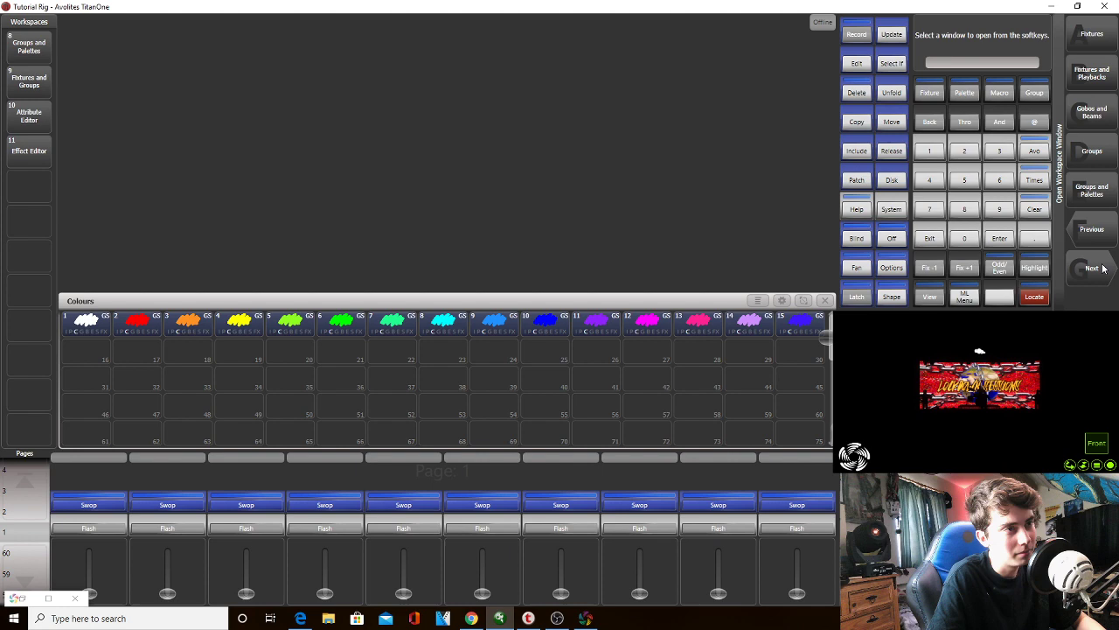
click(1104, 162)
click(391, 44)
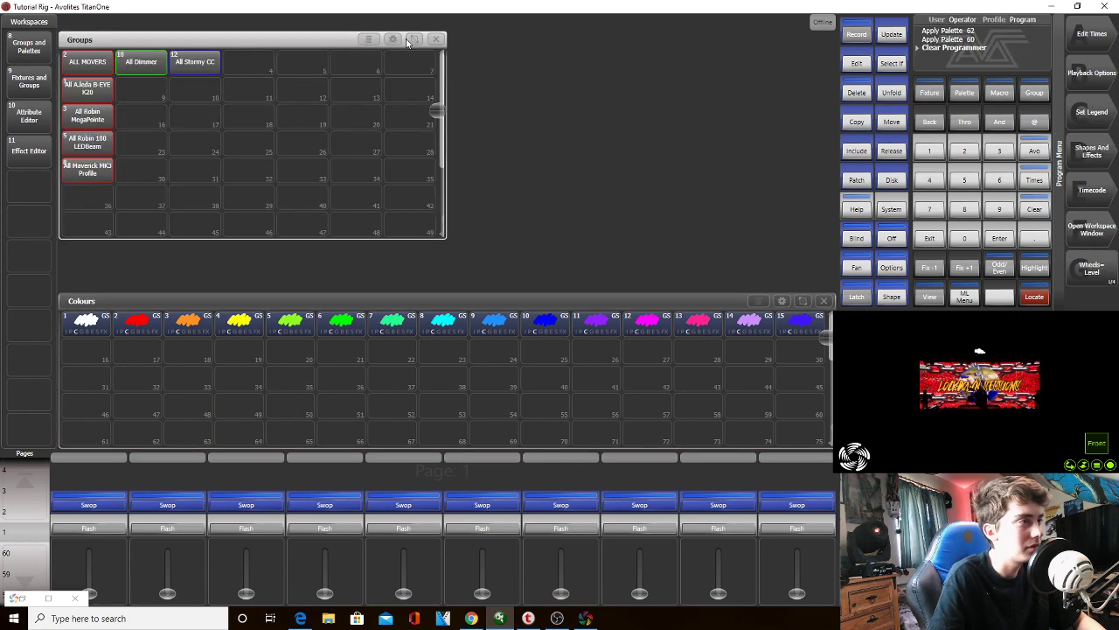
drag(443, 236, 831, 279)
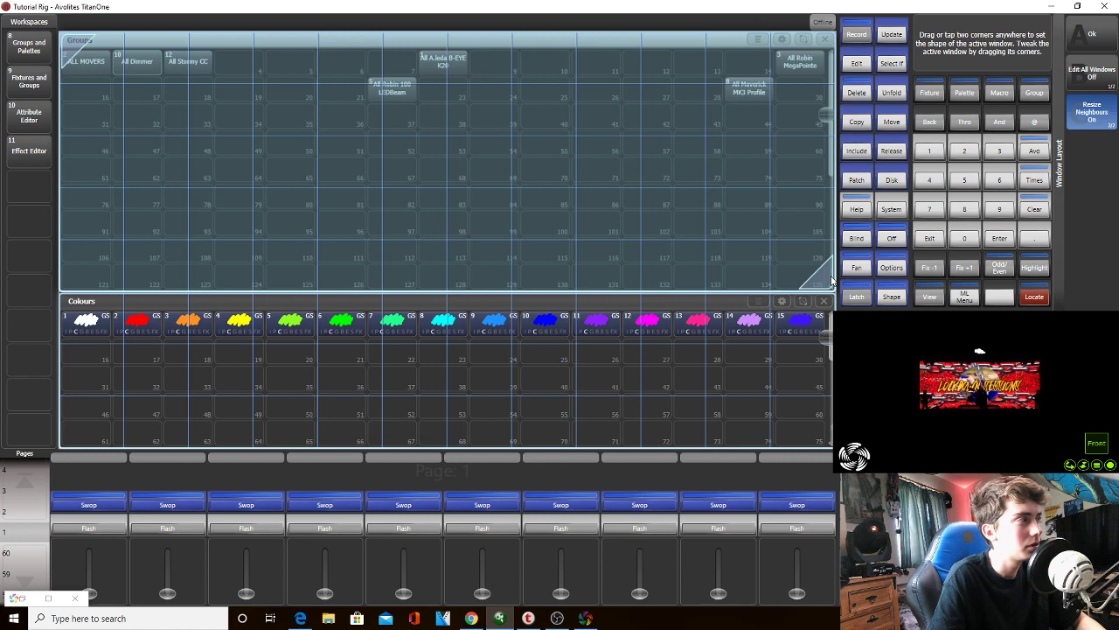
click(929, 238)
Move the All Robin 100 LEDBeam group one slot to the left in the Groups window
click(888, 127)
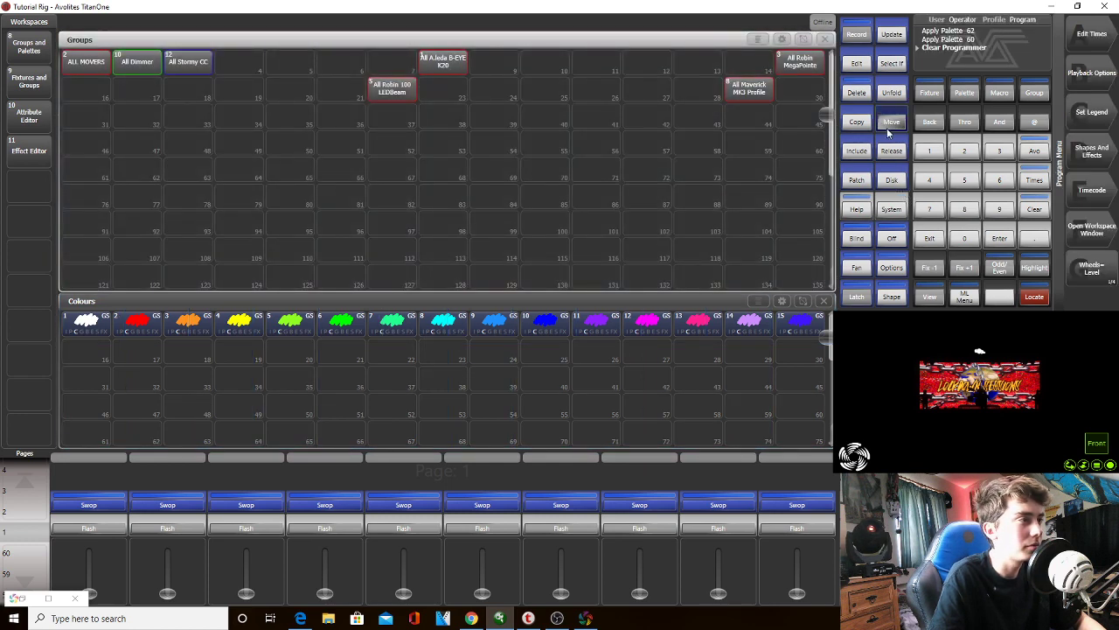
click(891, 122)
click(391, 89)
click(342, 90)
Recall the Groups and Palettes workspace and move the All Robin 100 LEDBeam group back beneath the MegaPointe group
click(25, 45)
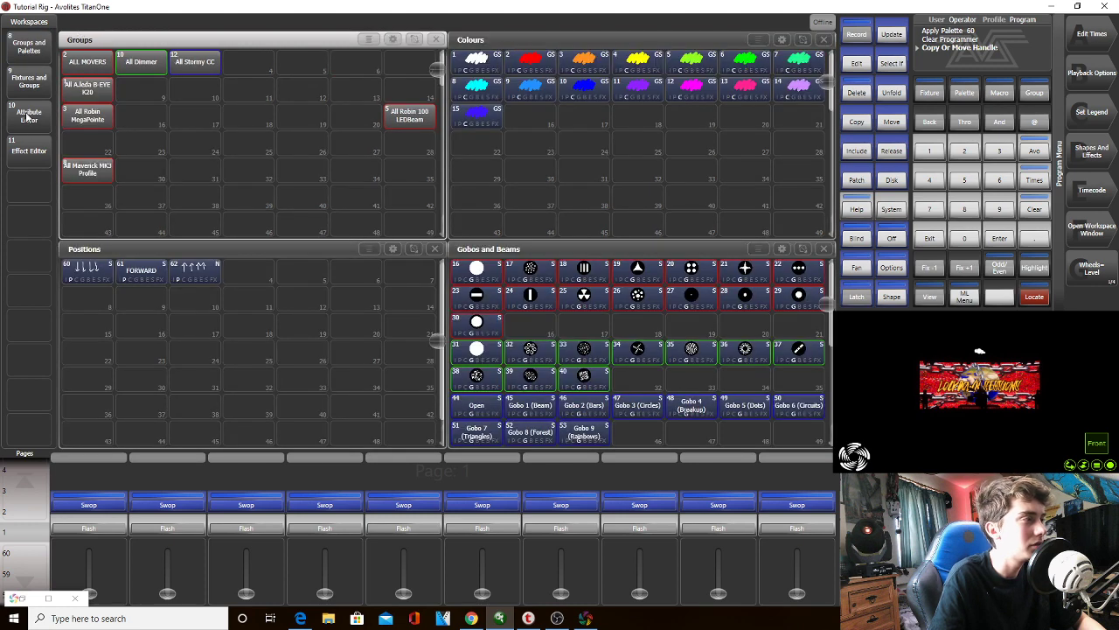
click(891, 123)
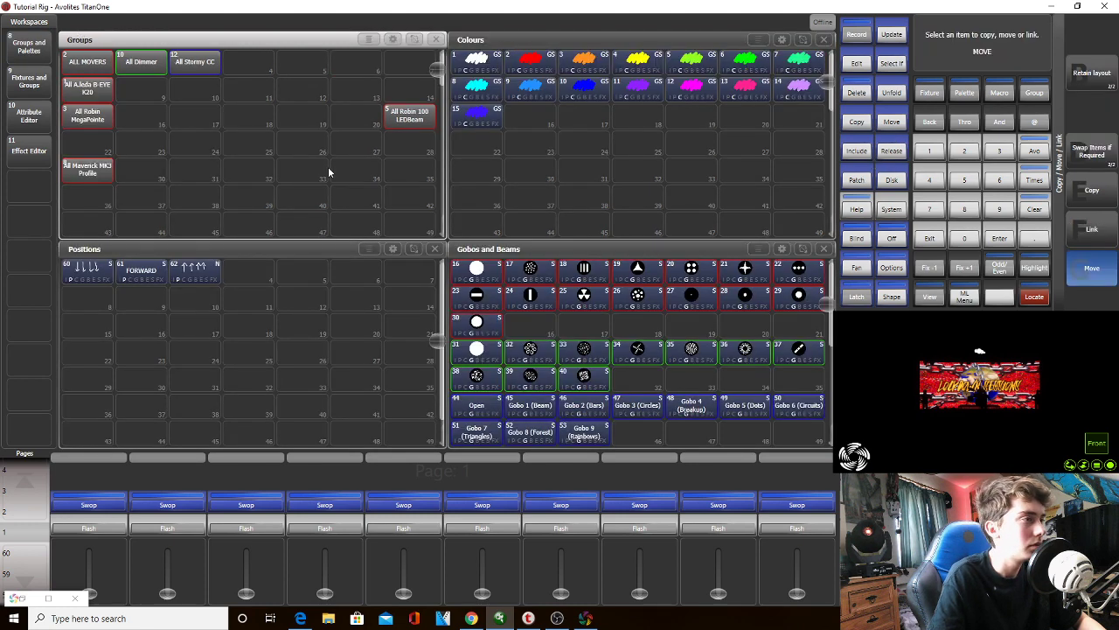
click(409, 115)
click(87, 142)
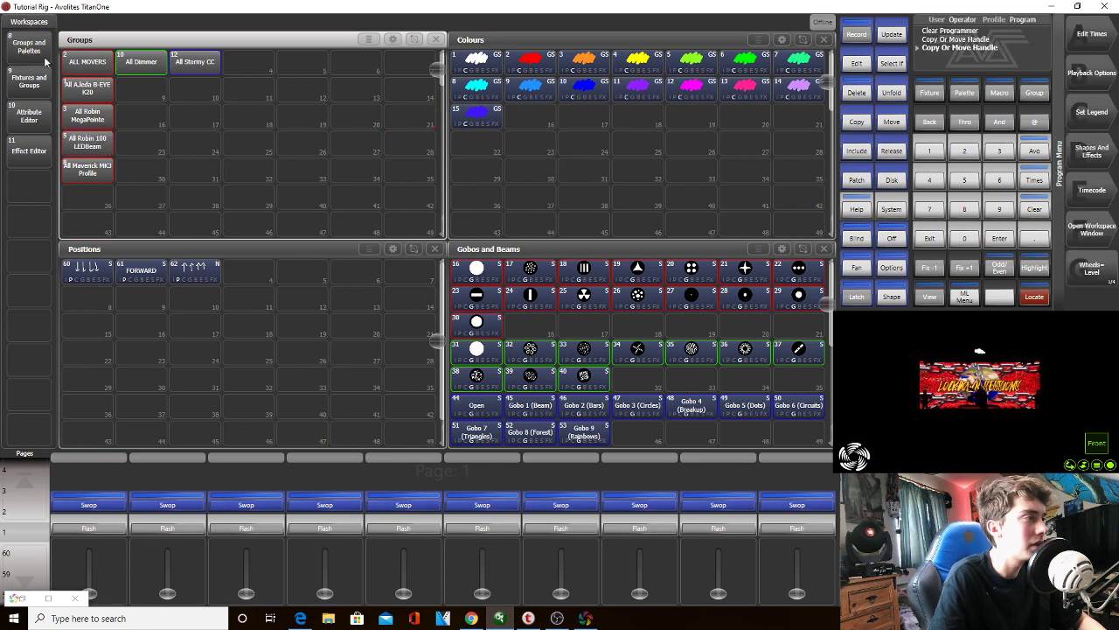
Return to the Groups and Palettes workspace and close its Positions and Gobos and Beams windows
click(39, 80)
click(29, 153)
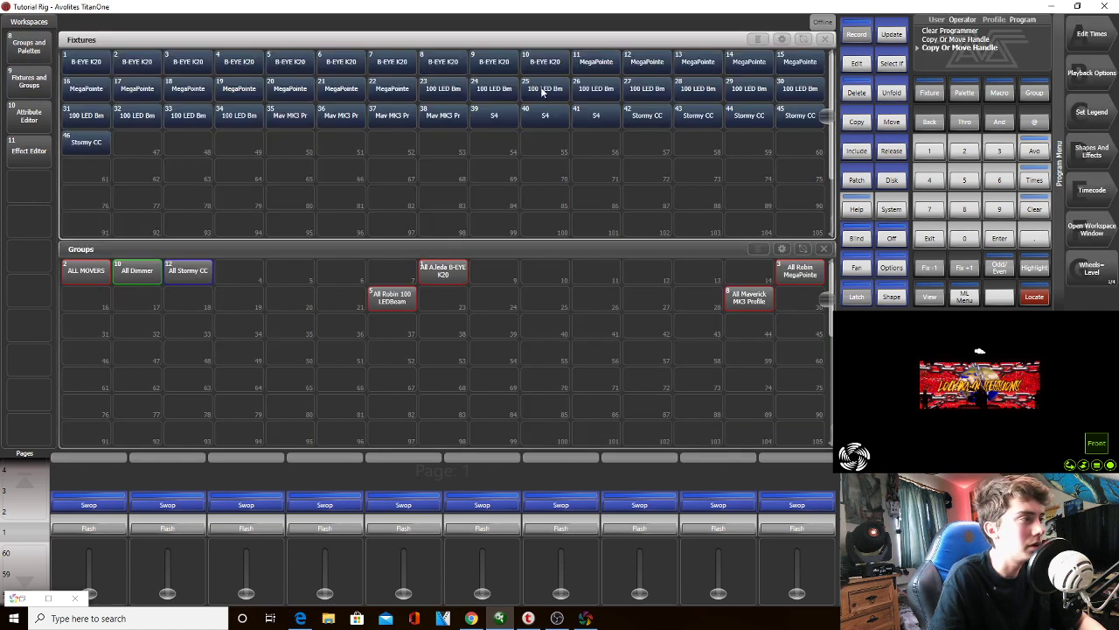
click(31, 51)
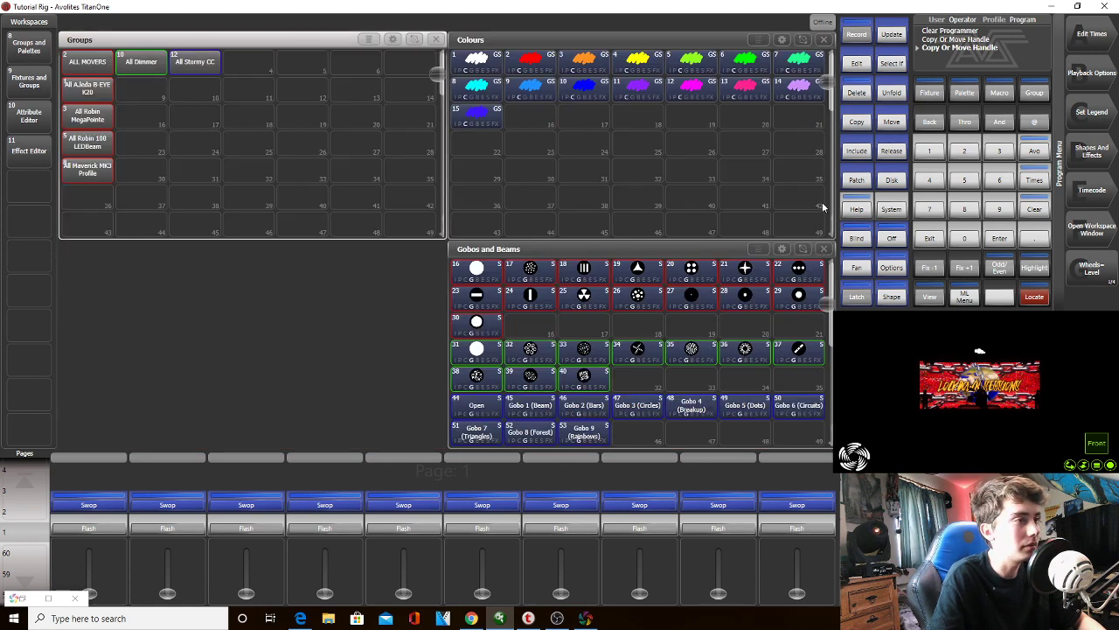
click(823, 248)
Extend the Colours and Groups windows side by side to the full height of the workspace
click(802, 39)
drag(829, 223, 828, 469)
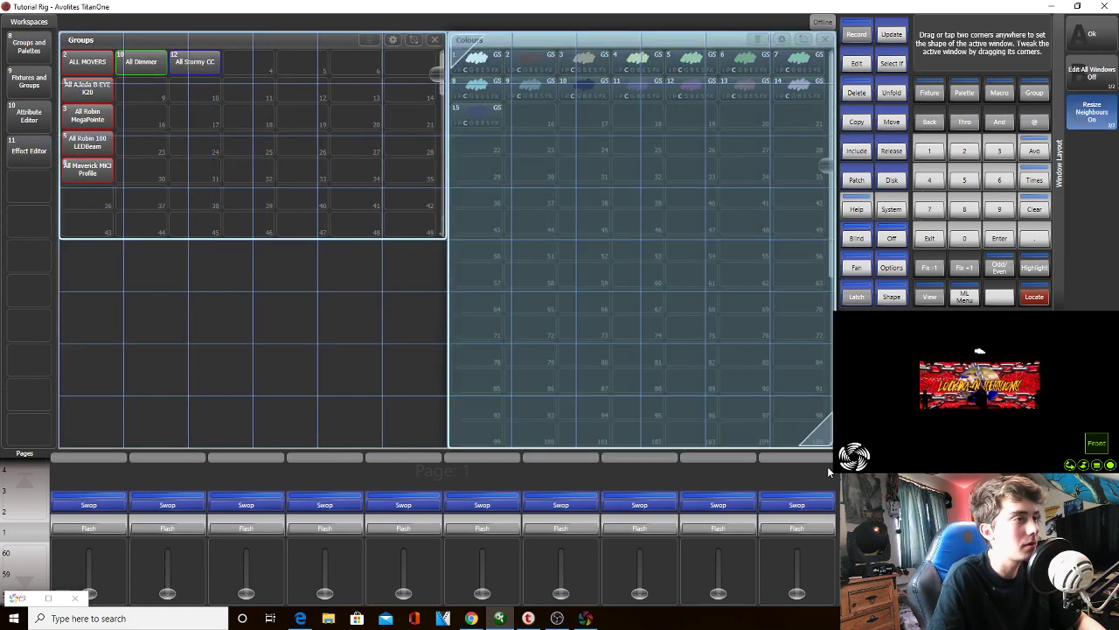
click(413, 39)
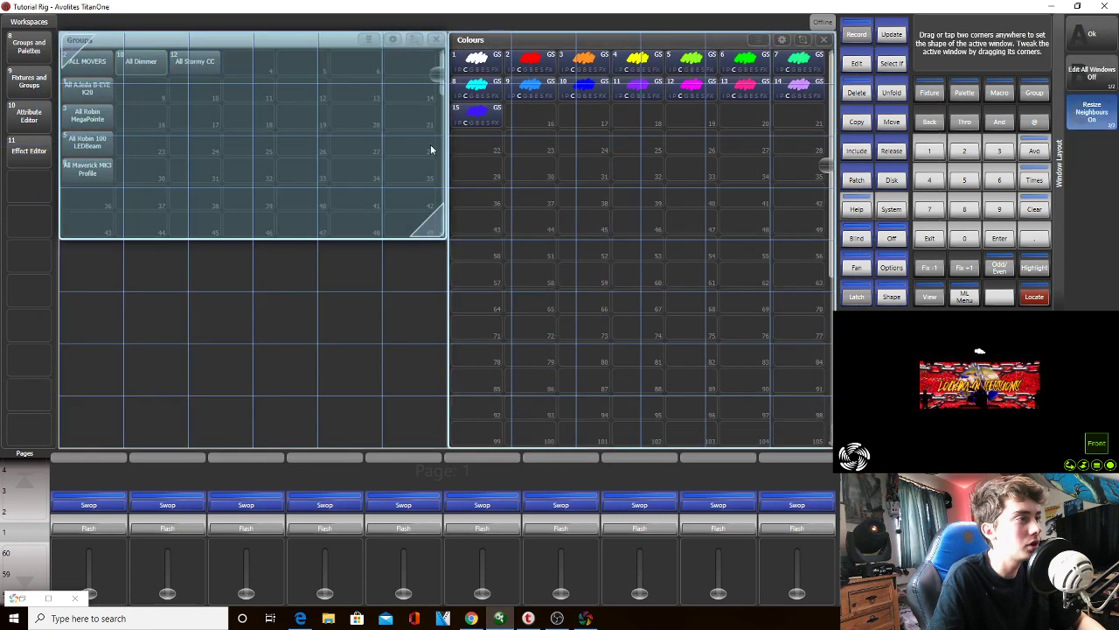
drag(442, 220, 442, 446)
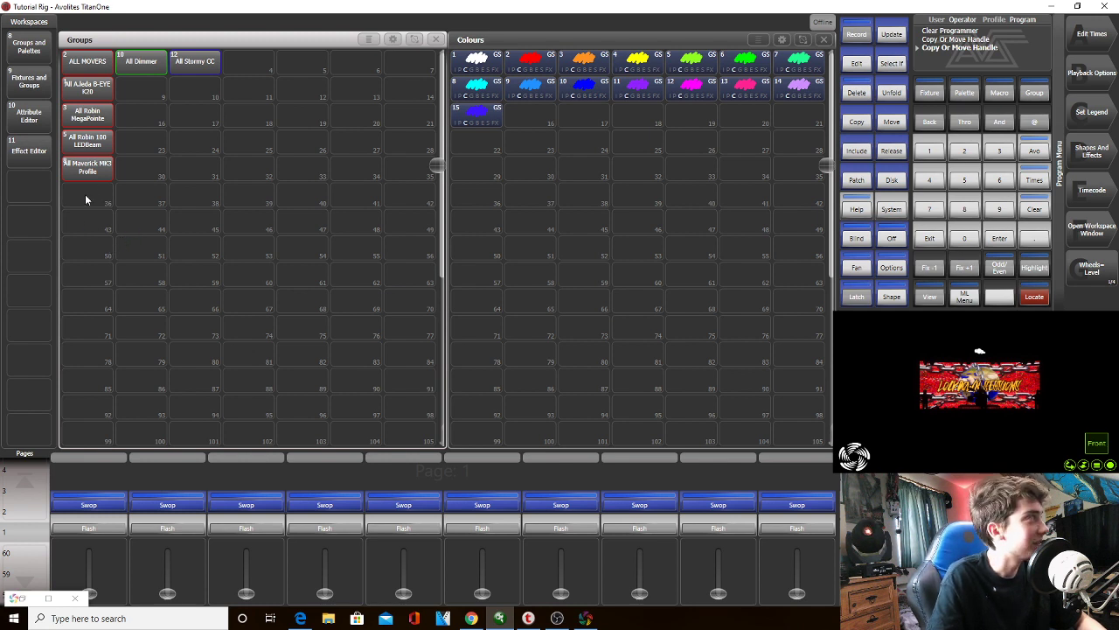
Record the side-by-side Groups and Colours layout as a workspace named GROUPS/COLS in the slot below Effect Editor
click(27, 185)
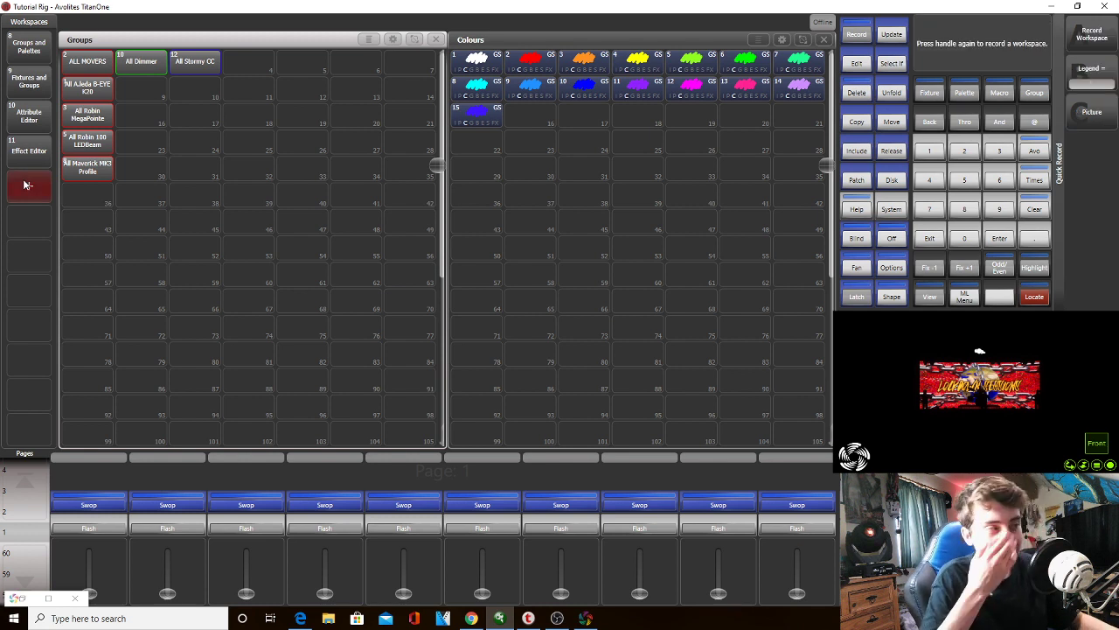
text(GRO)
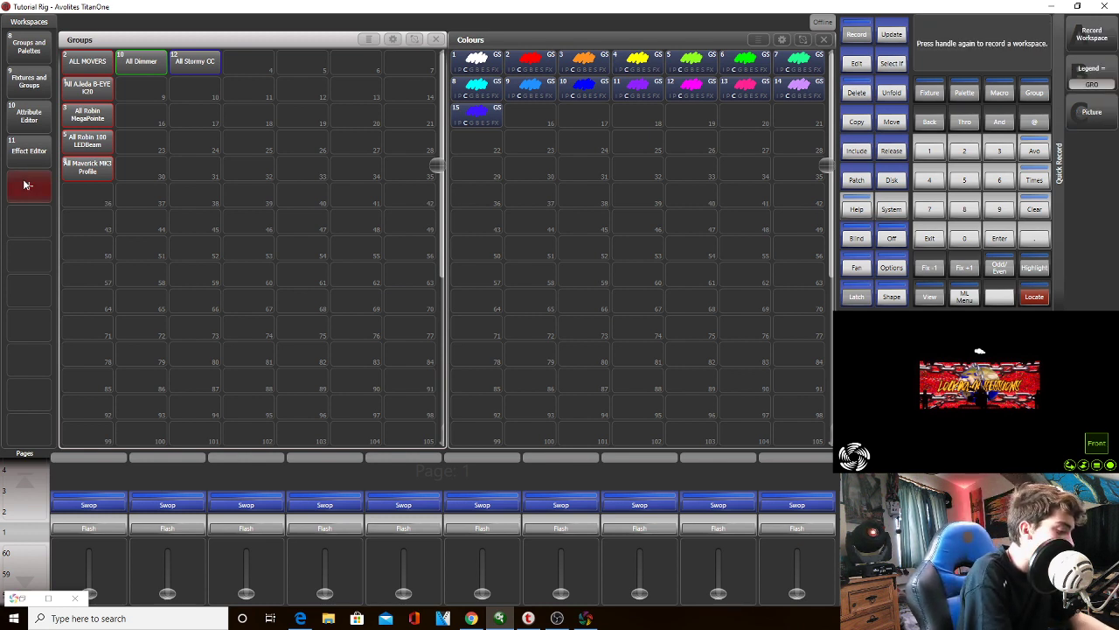
text(UPS/COLS)
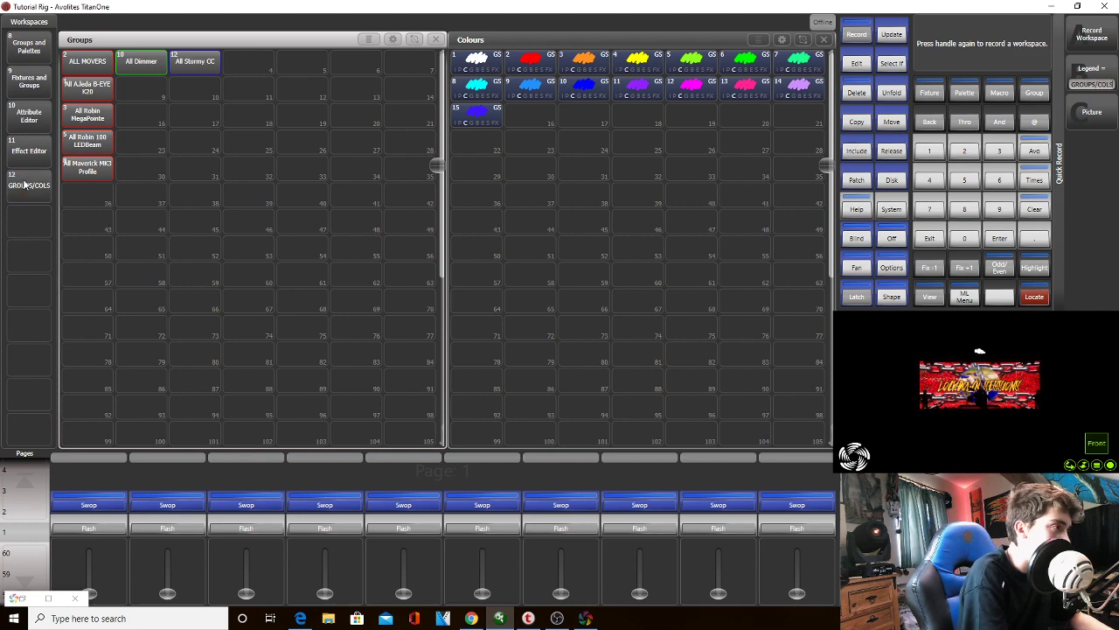
key(Return)
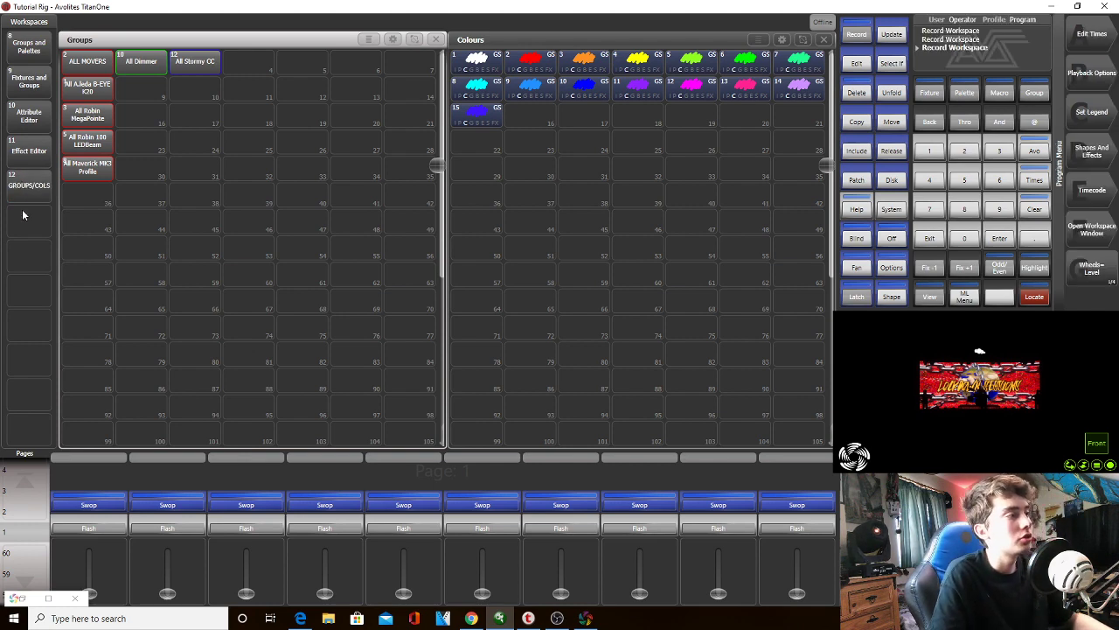
Recall the Groups and Palettes workspace and close all of its windows
click(23, 199)
click(46, 55)
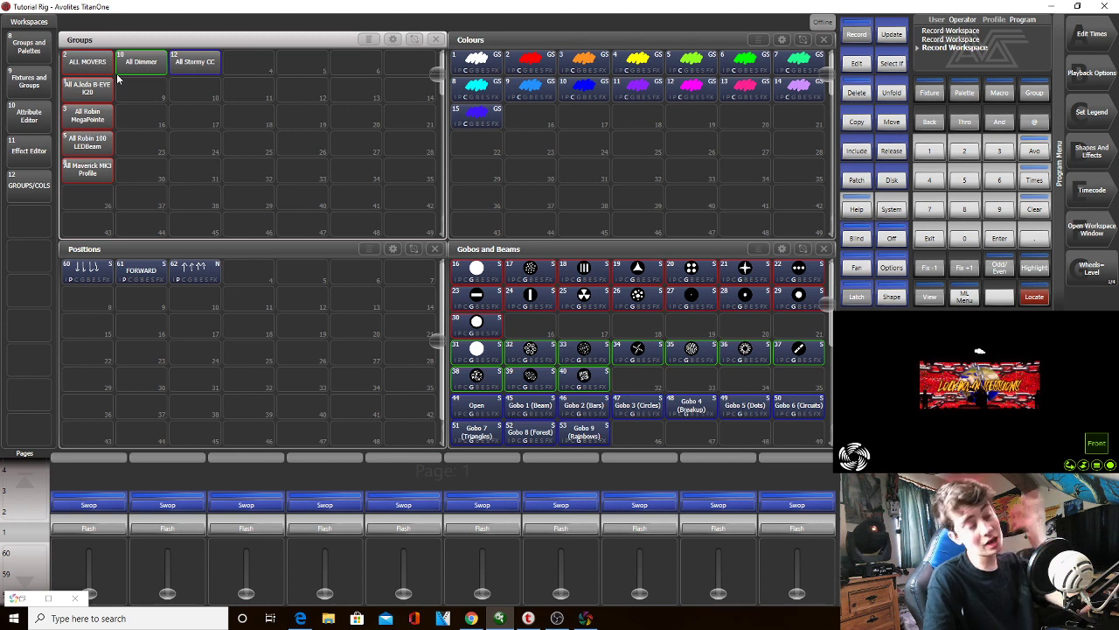
click(435, 39)
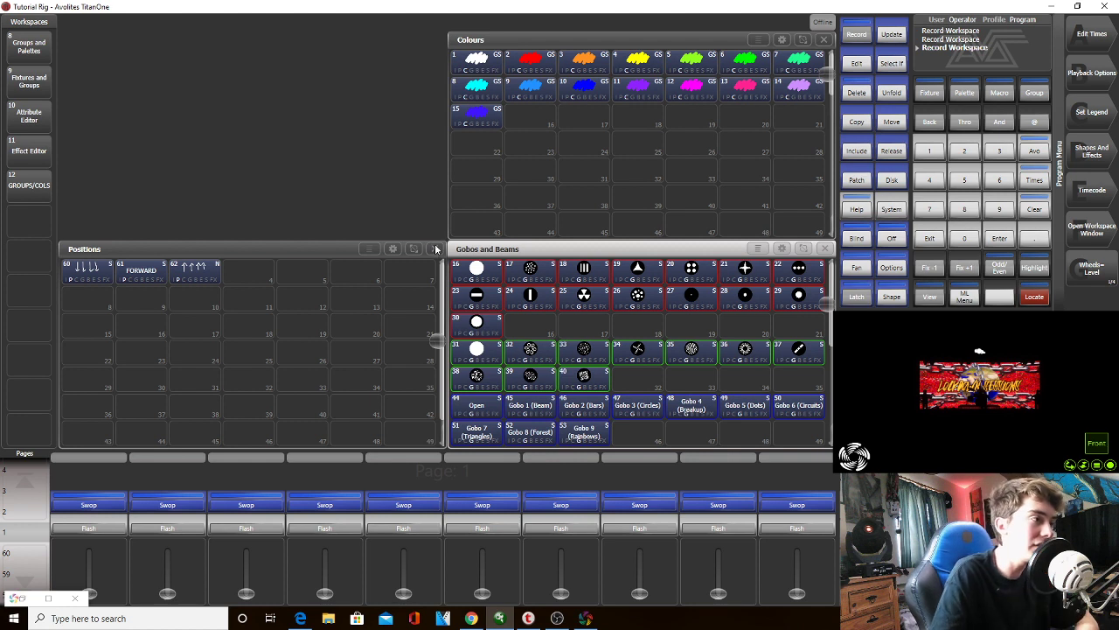
click(436, 249)
click(825, 249)
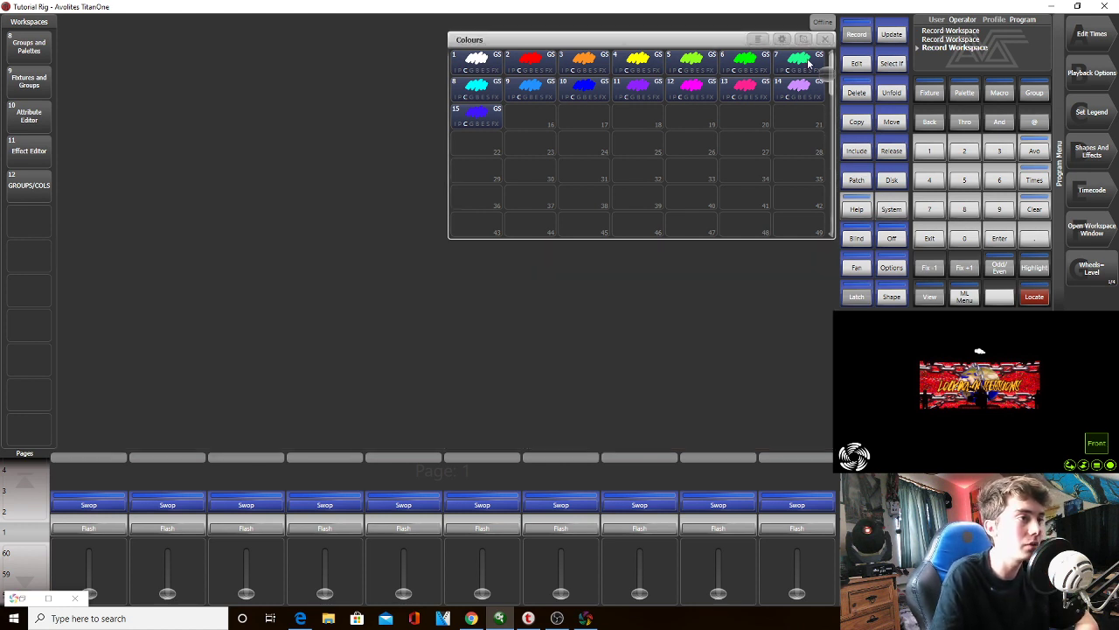
click(825, 39)
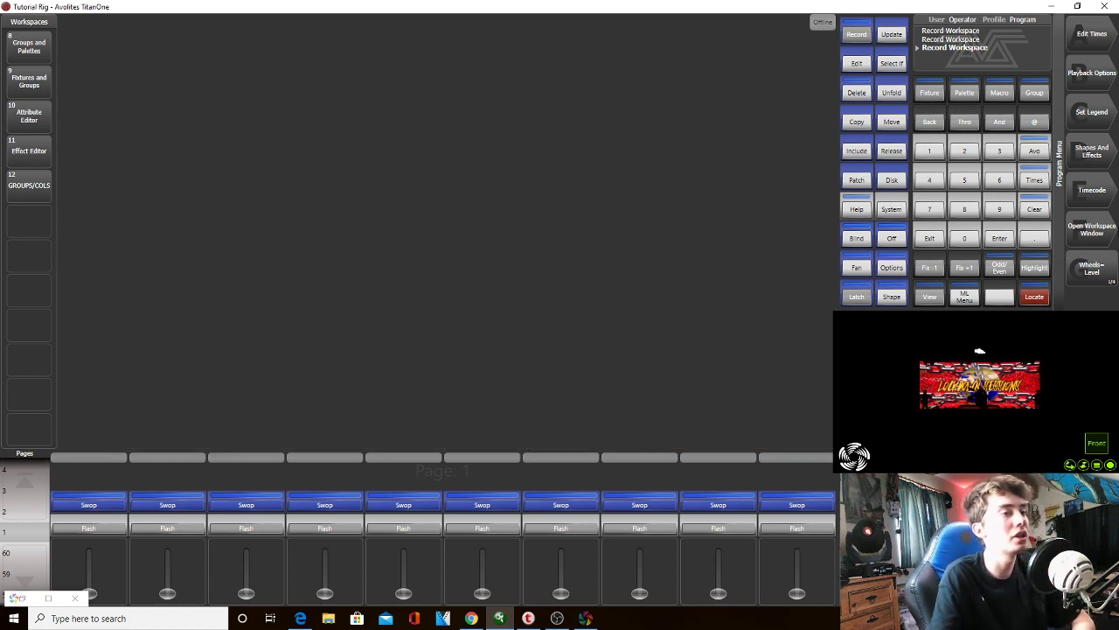
click(1106, 228)
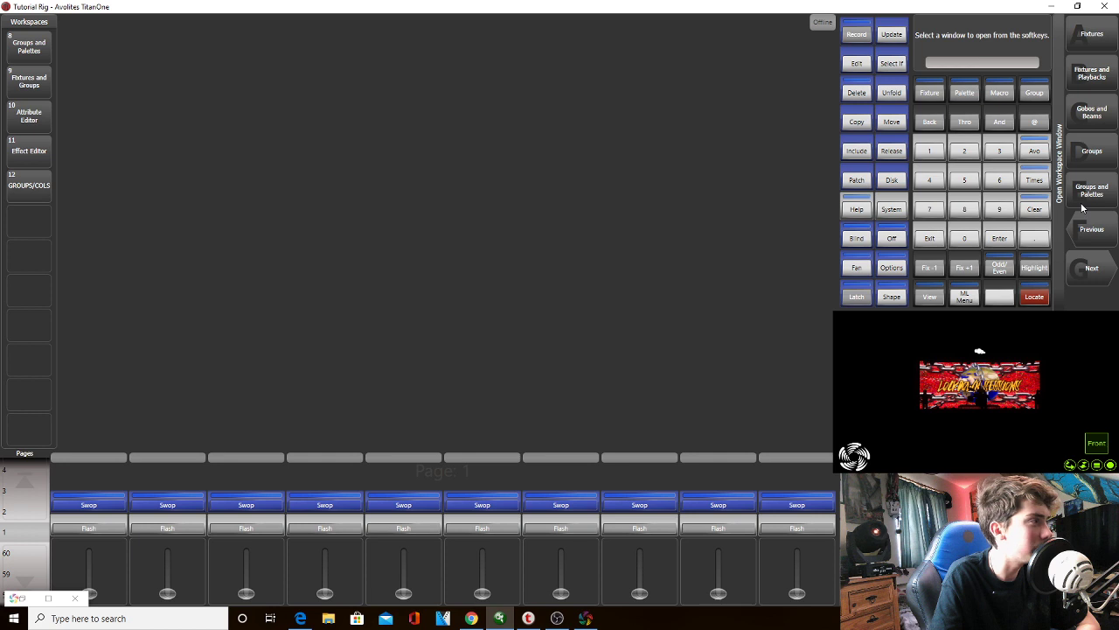
Recall the Groups and Palettes workspace again and close its Groups, Positions, Gobos and Beams, and Colours windows
click(48, 59)
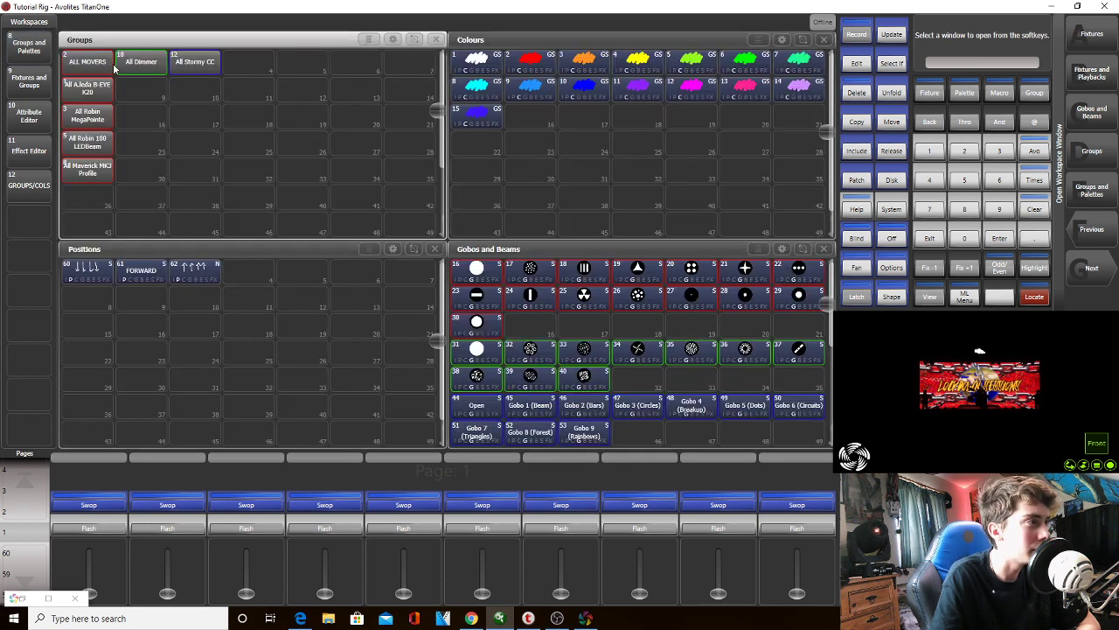
click(931, 233)
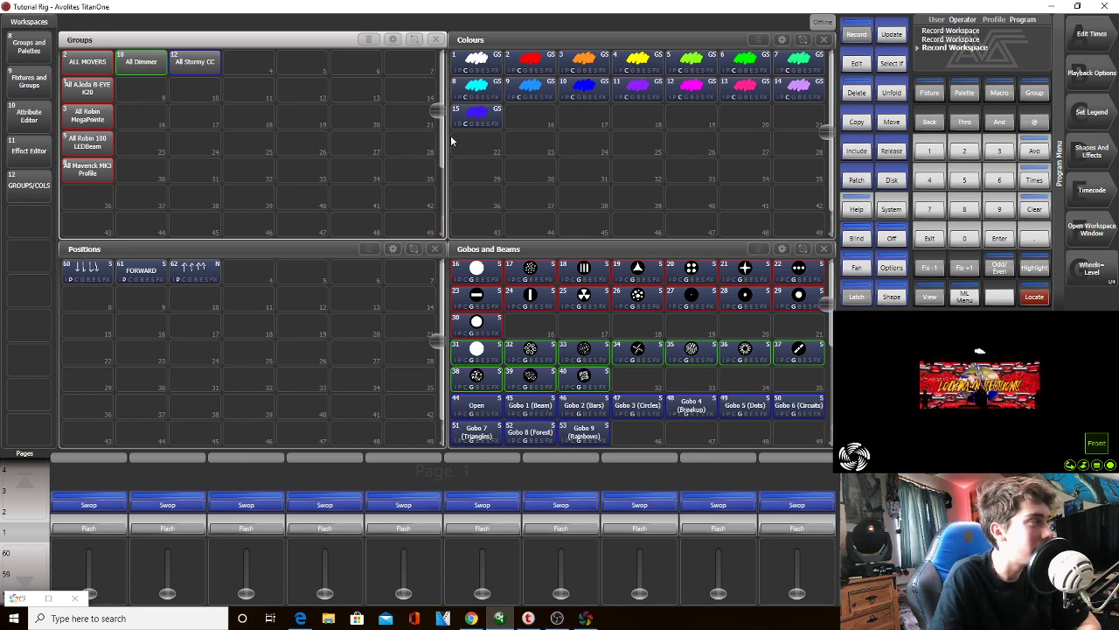
click(435, 40)
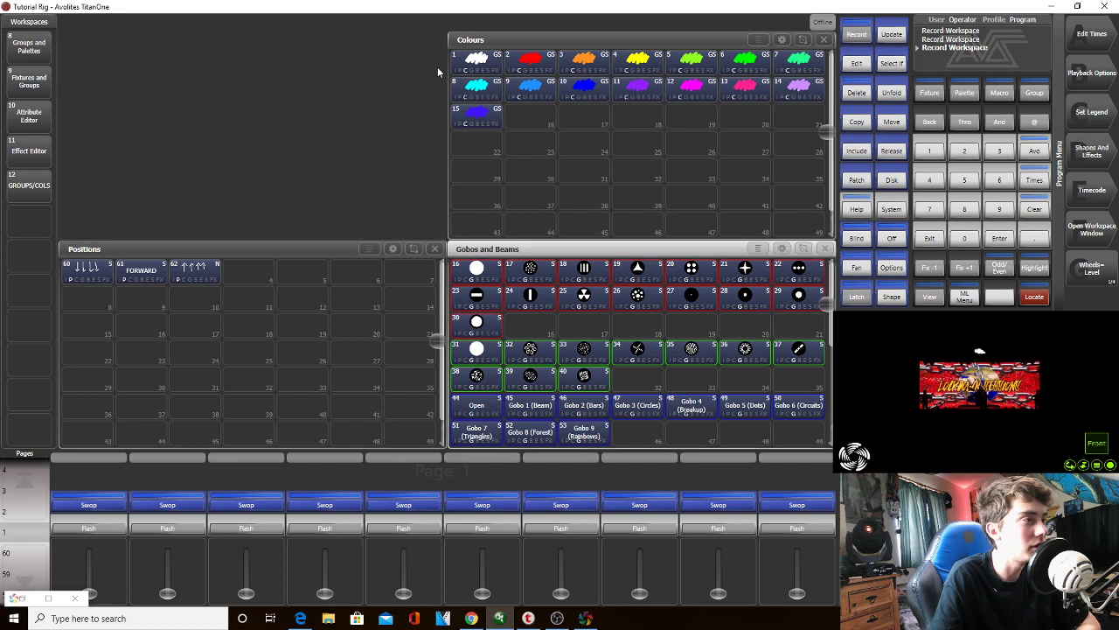
click(434, 248)
click(824, 249)
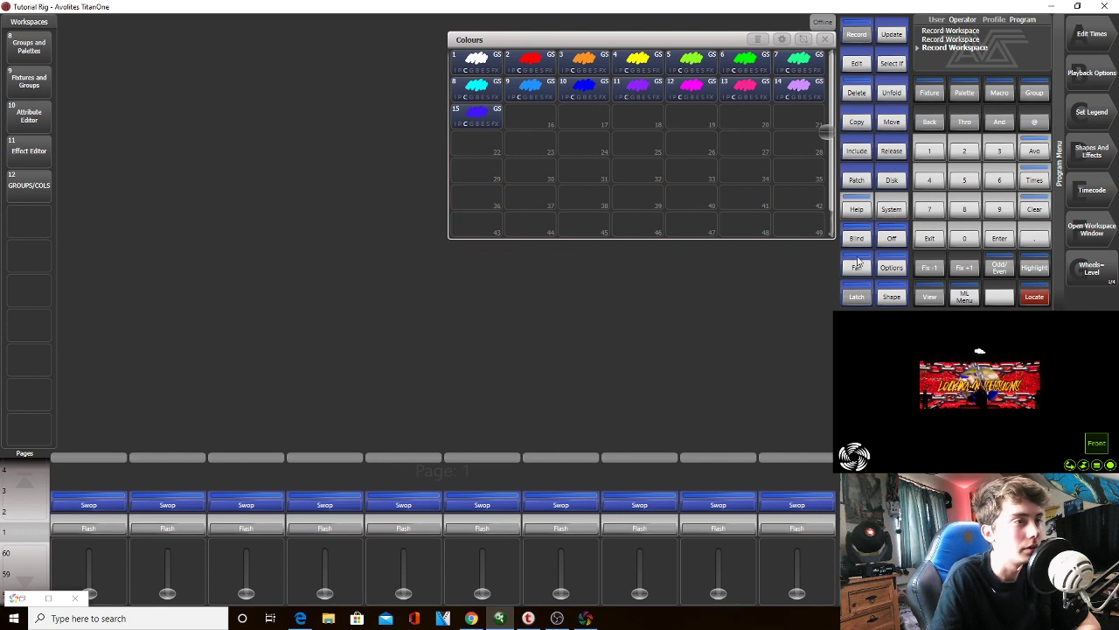
click(823, 39)
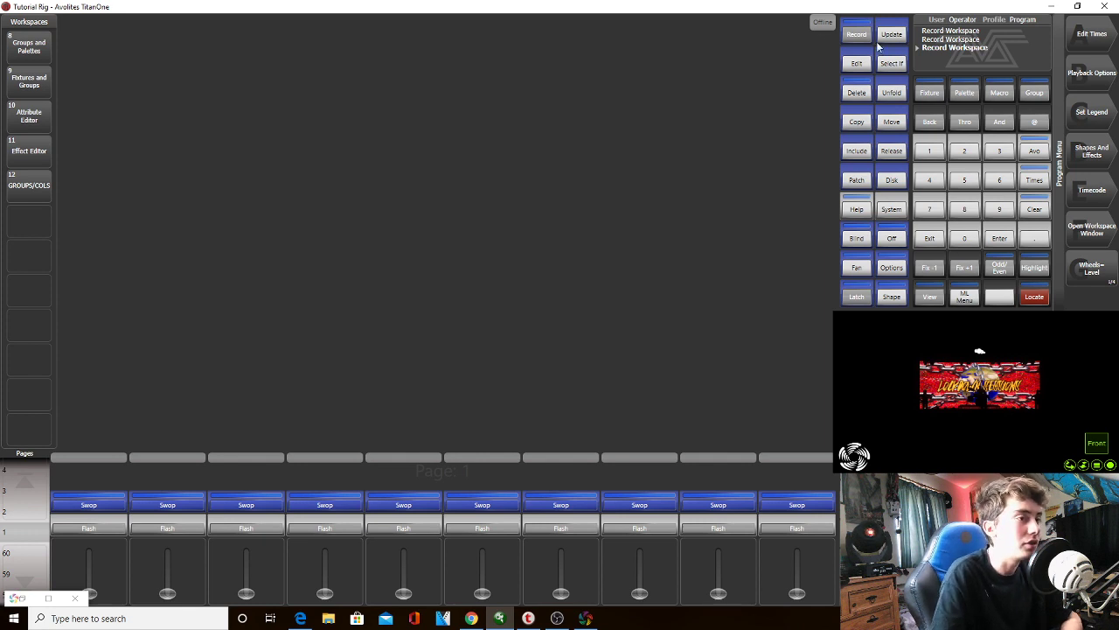
Filter the list of available workspace windows by TIME and open the Timecode 1 window
click(1089, 227)
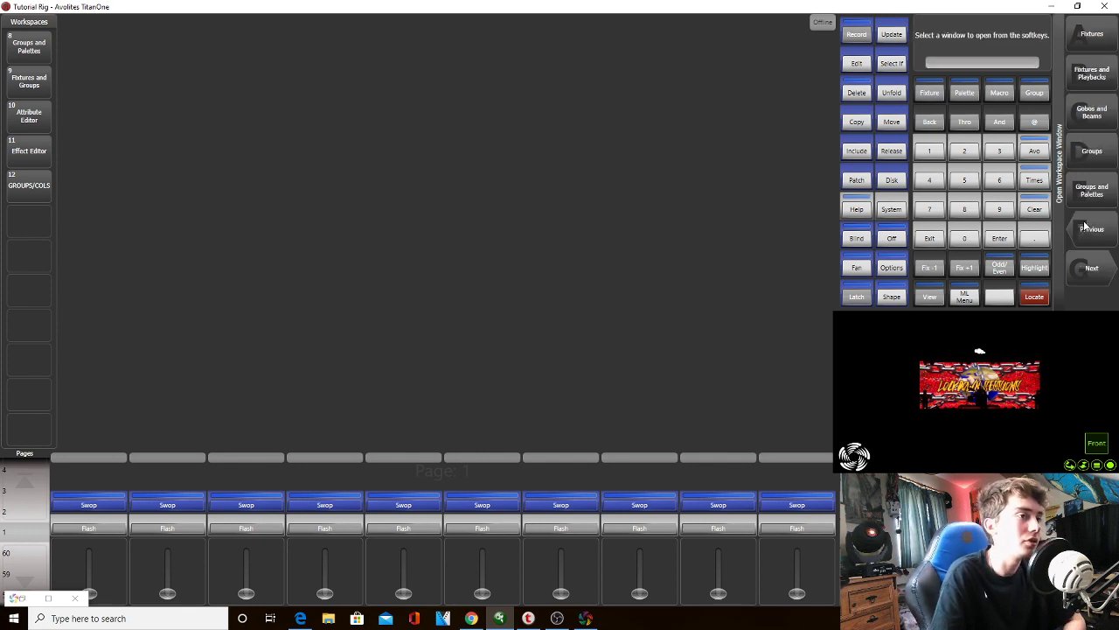
click(1090, 278)
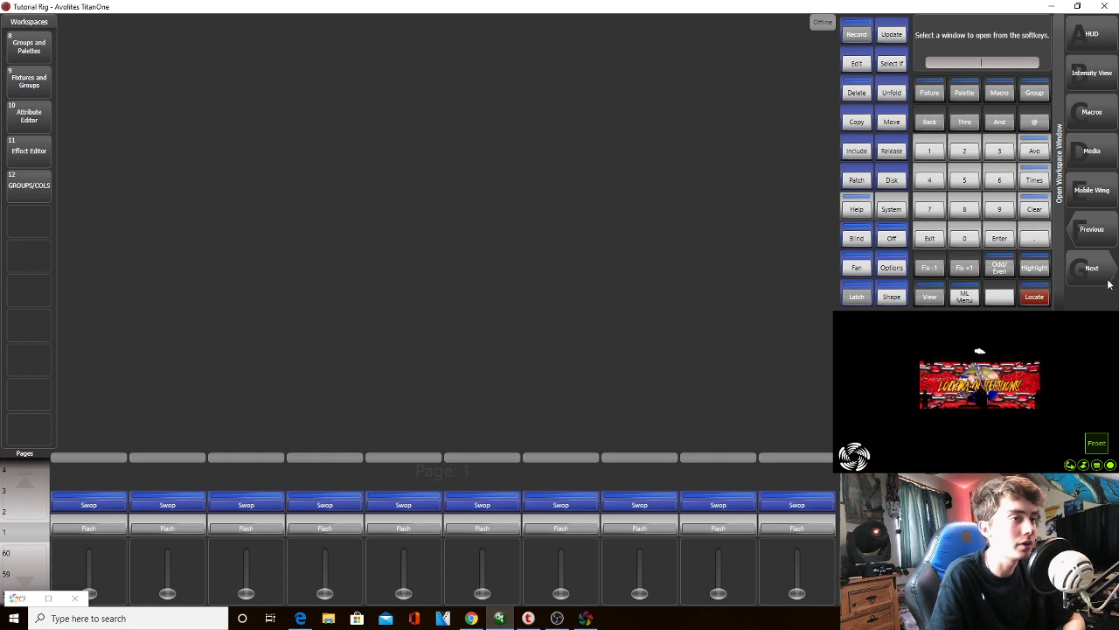
click(1093, 278)
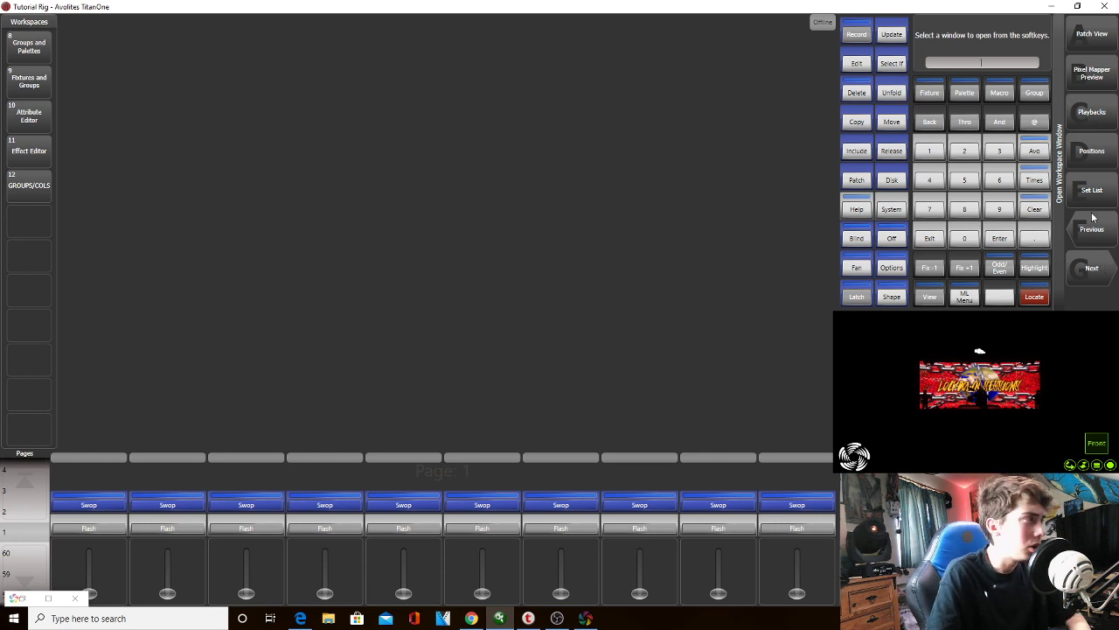
click(1093, 270)
text(IME)
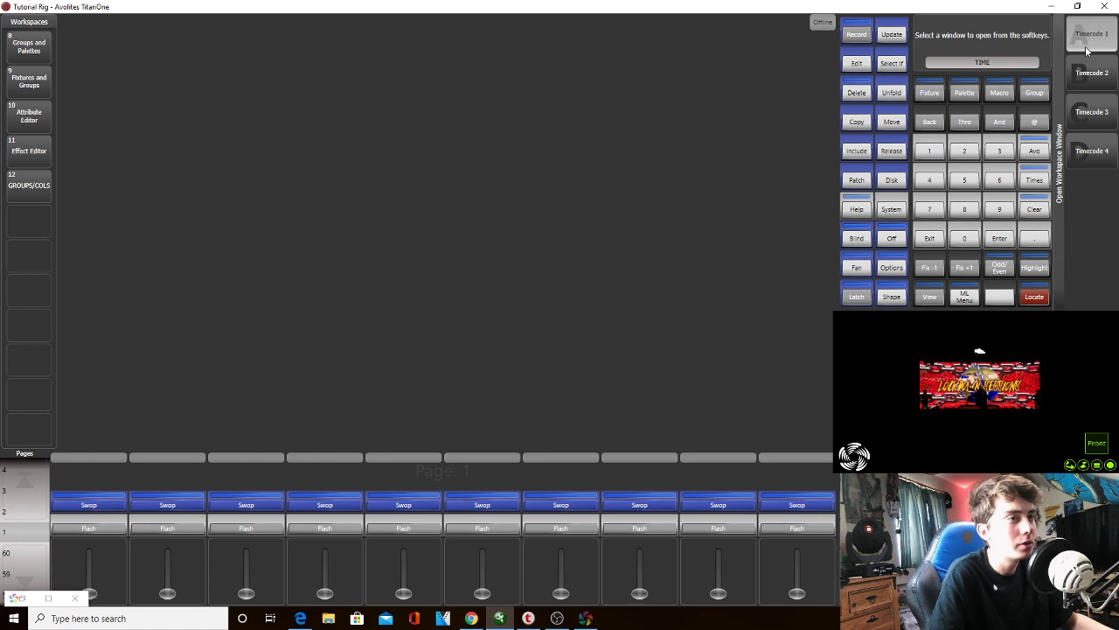
key(Return)
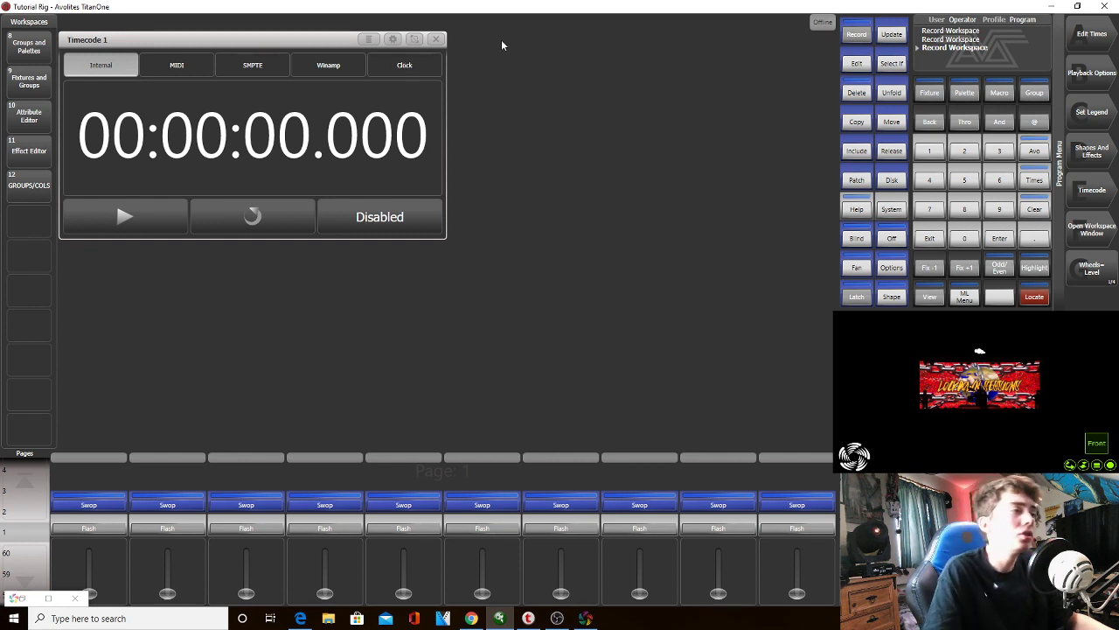
Enlarge the Timecode 1 window to fill the workspace, and reduce it to a full-width block across the upper part
click(414, 40)
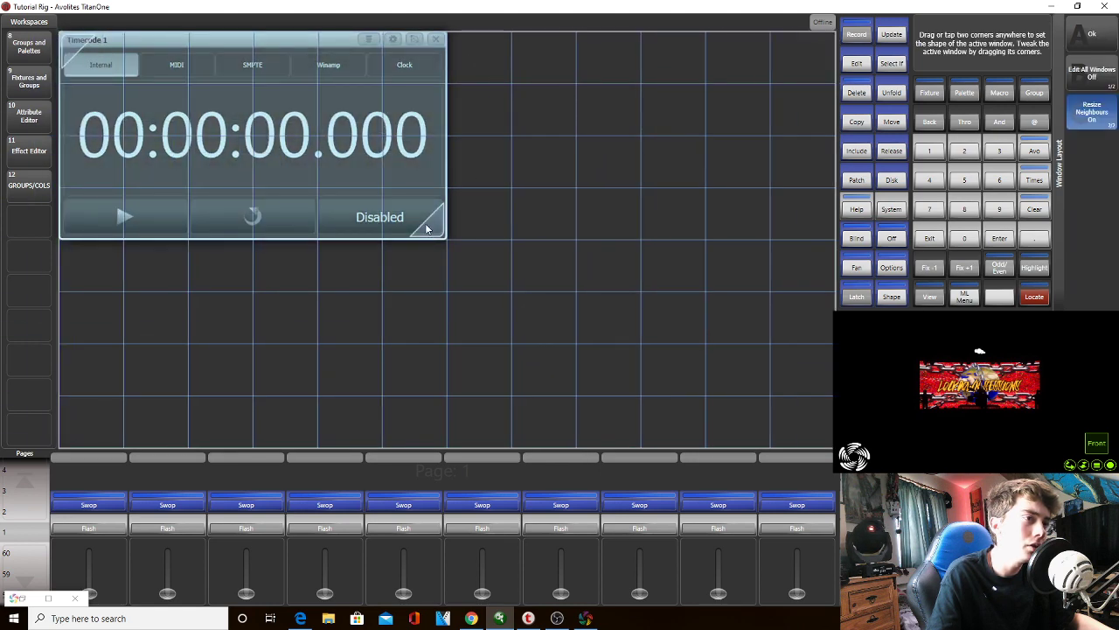
drag(427, 229, 829, 434)
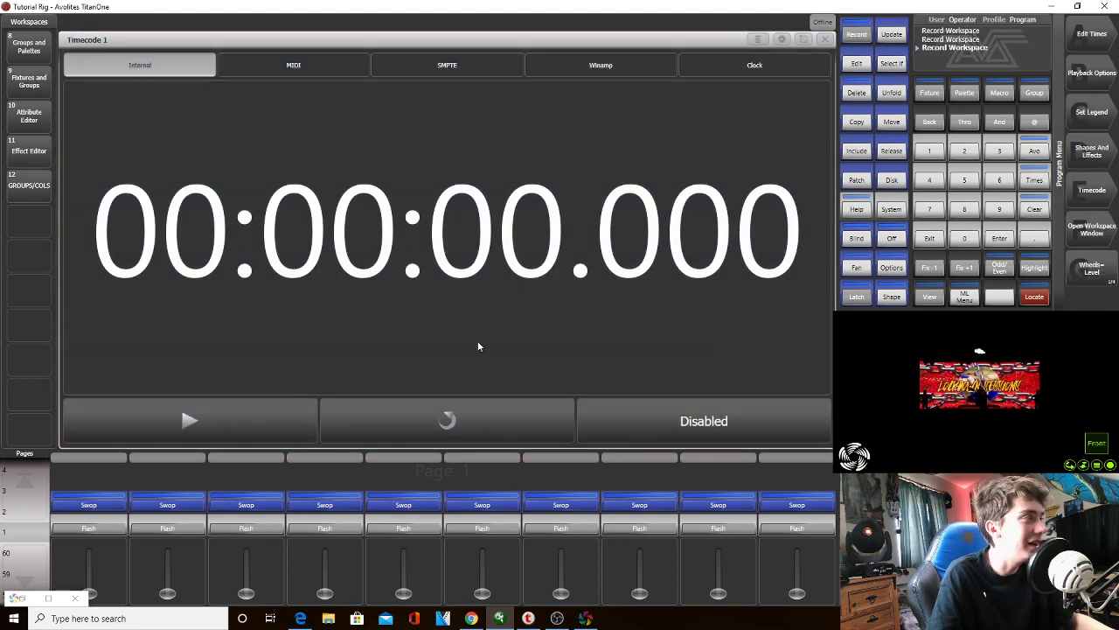
click(801, 42)
drag(161, 83, 794, 266)
key(Escape)
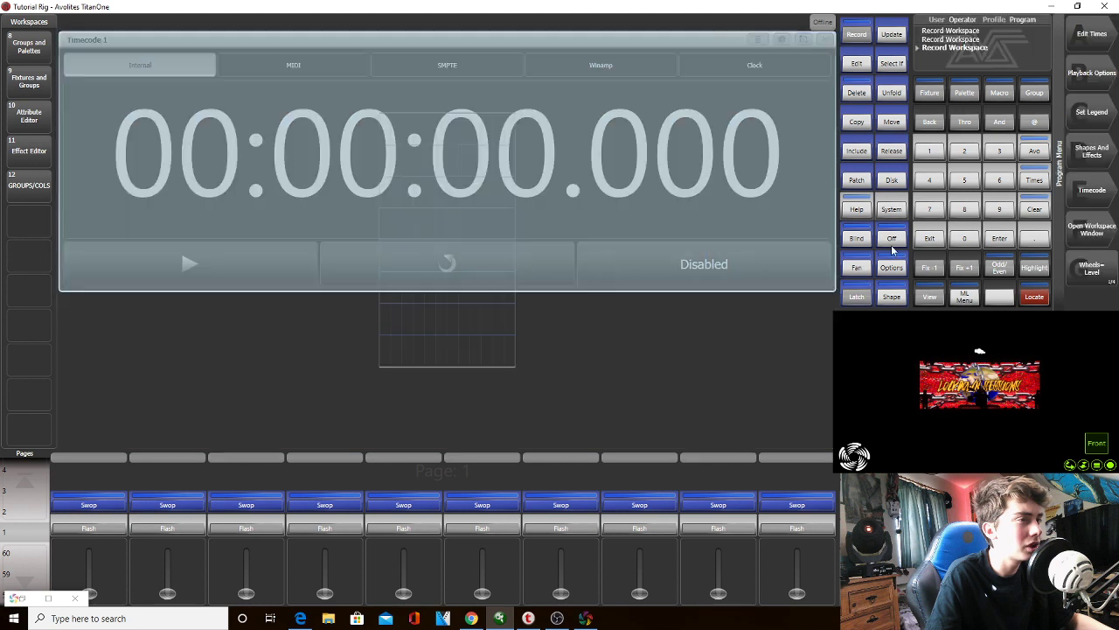
click(1094, 229)
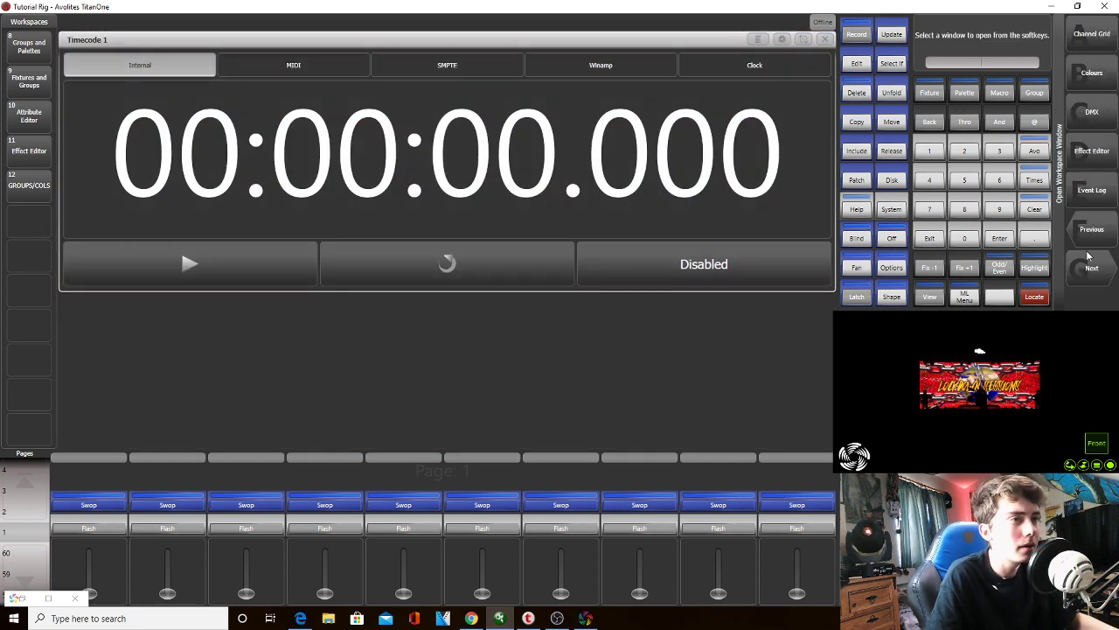
click(1091, 268)
click(1089, 256)
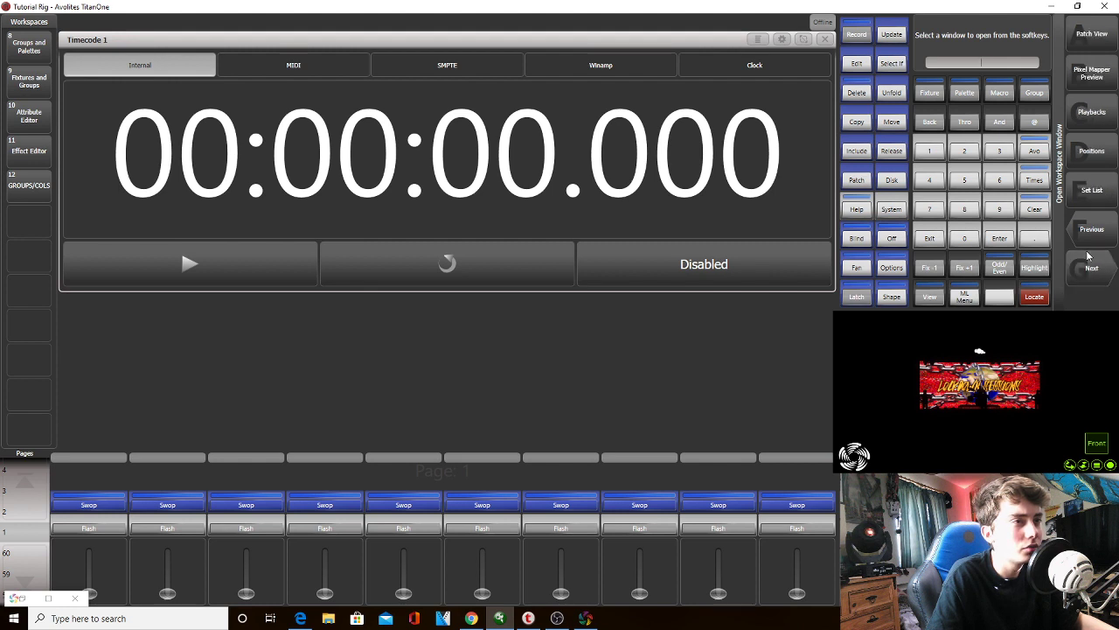
click(1089, 255)
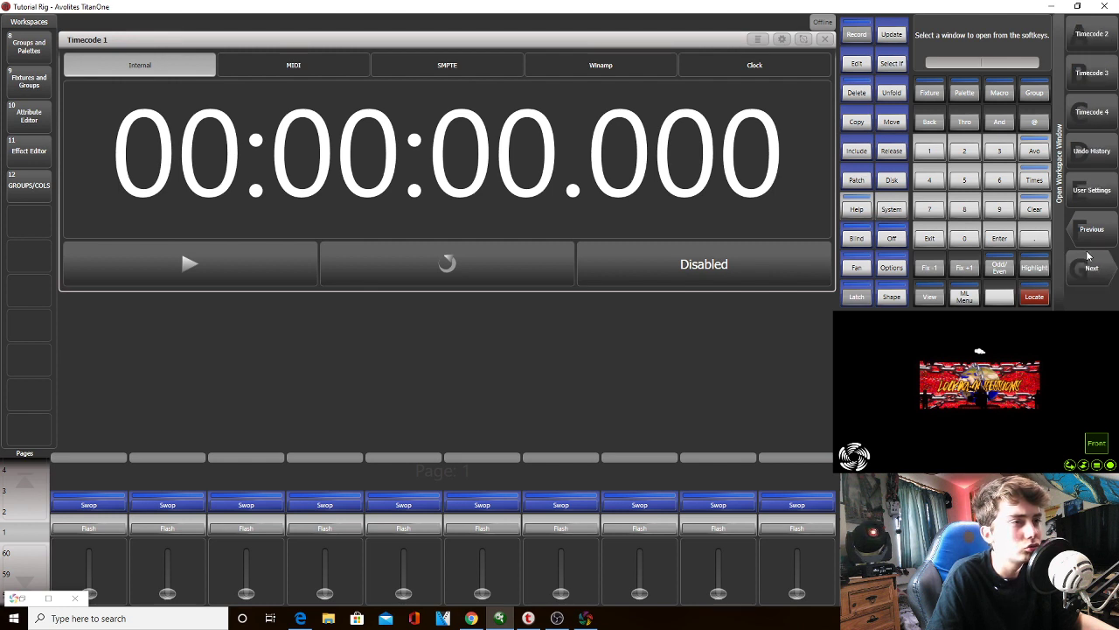
click(1089, 255)
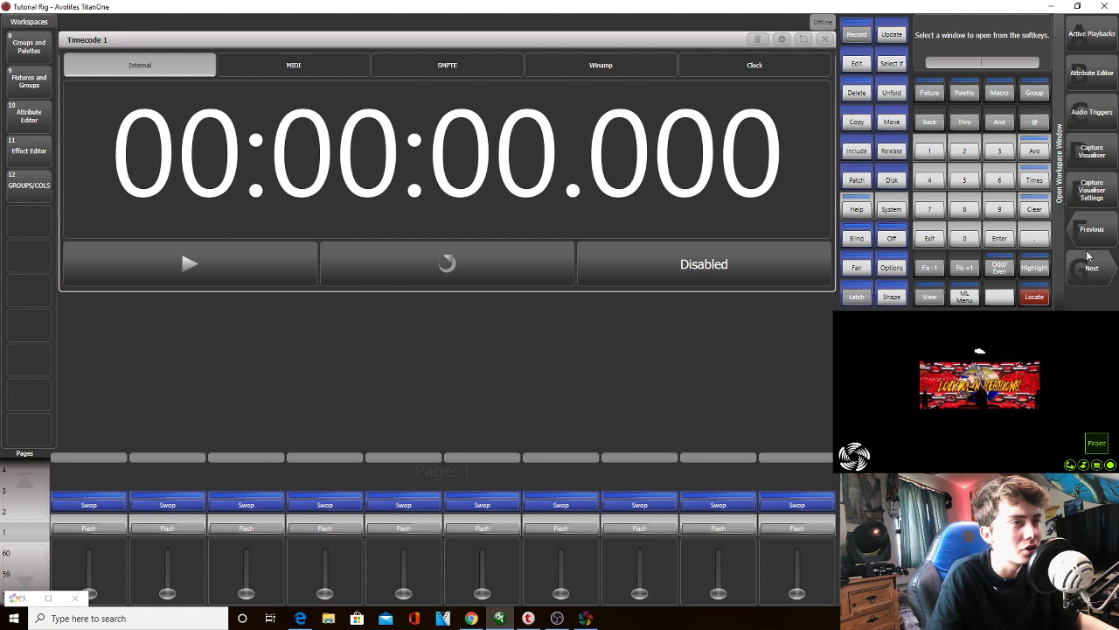
click(930, 238)
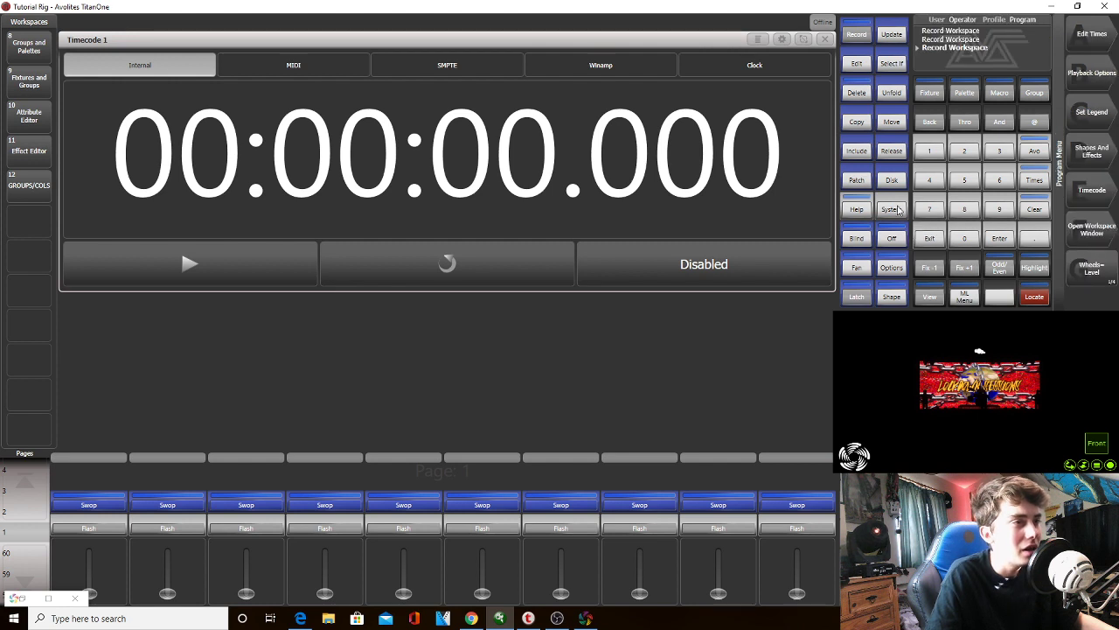
Fit the Timecode 1 window to the right half of the workspace and open a Set List window filling the left half
click(803, 40)
drag(542, 76, 826, 441)
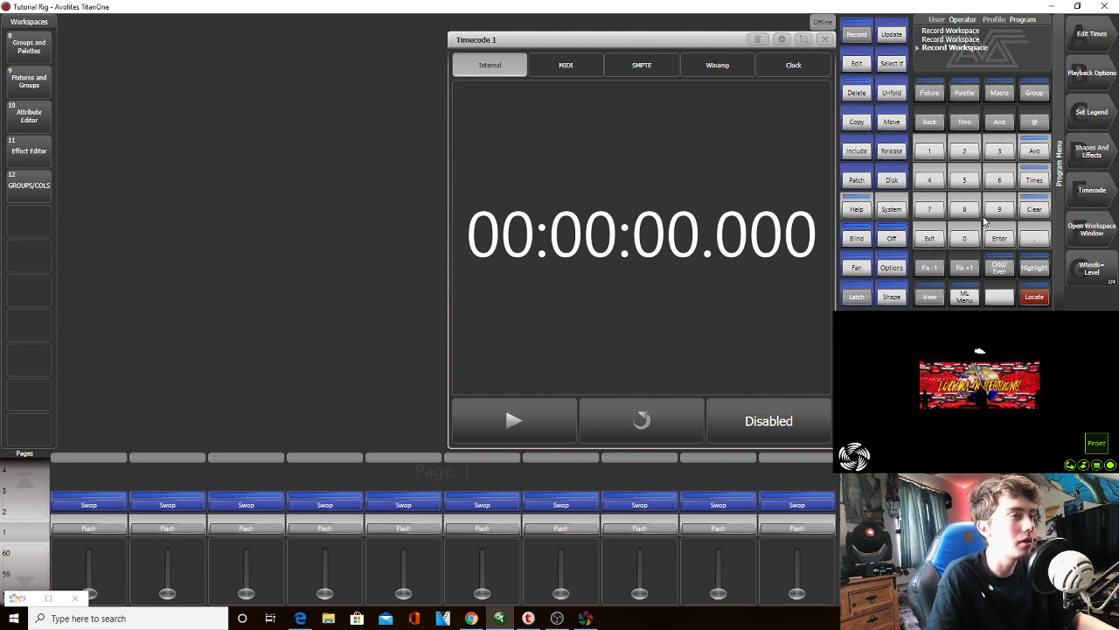
click(1089, 229)
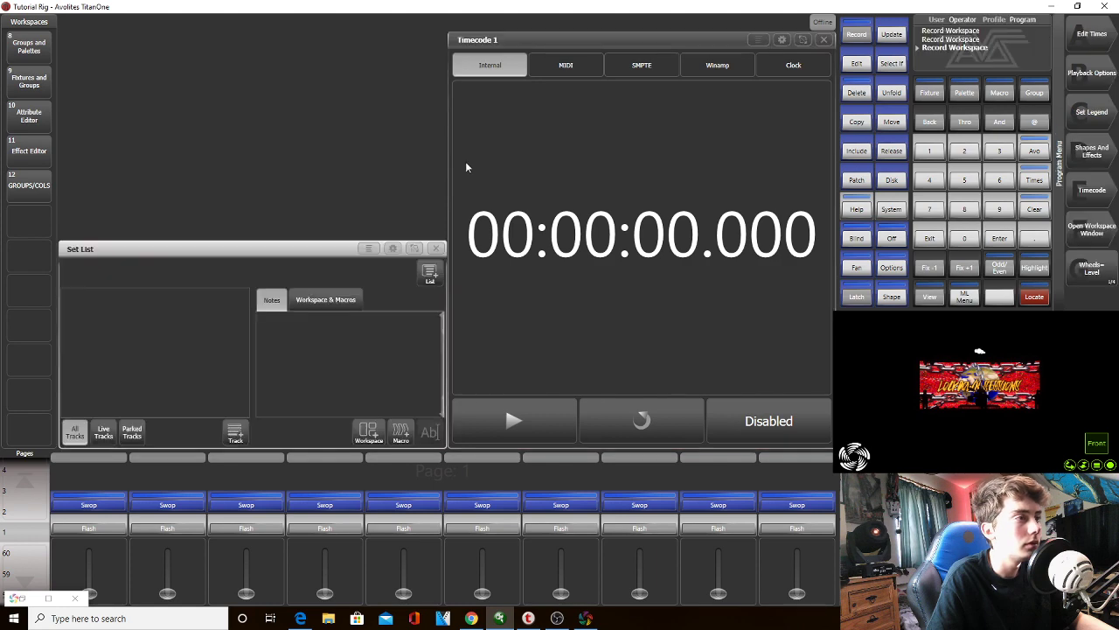
click(414, 248)
drag(99, 62, 438, 404)
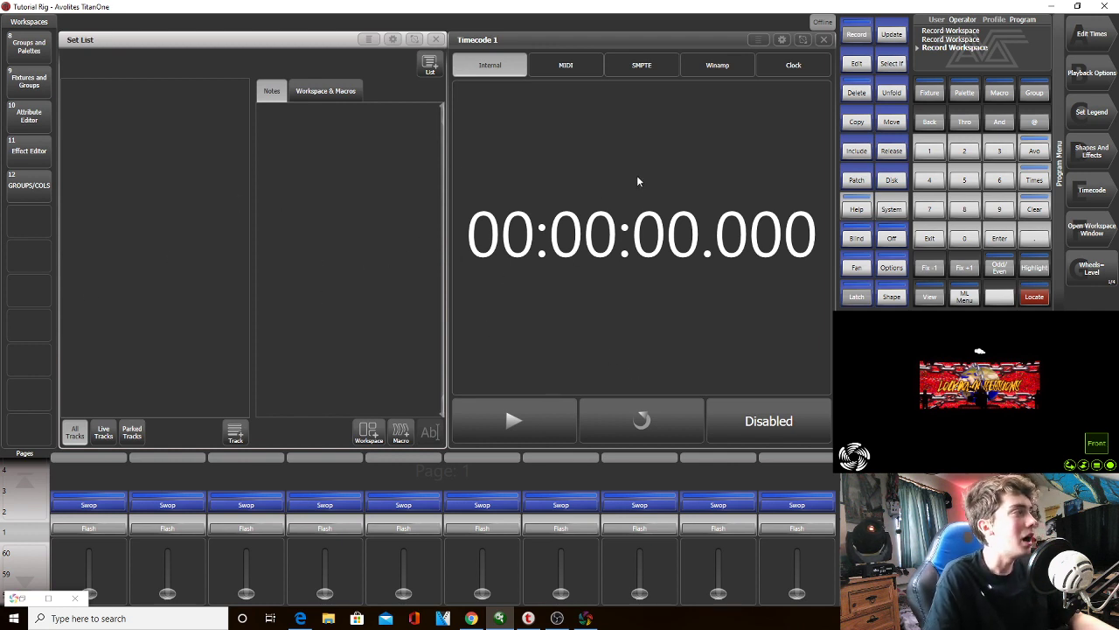
Record the Set List and Timecode 1 layout as a workspace named SETLIST/TIMECODE in the slot below GROUPS/COLS
click(29, 224)
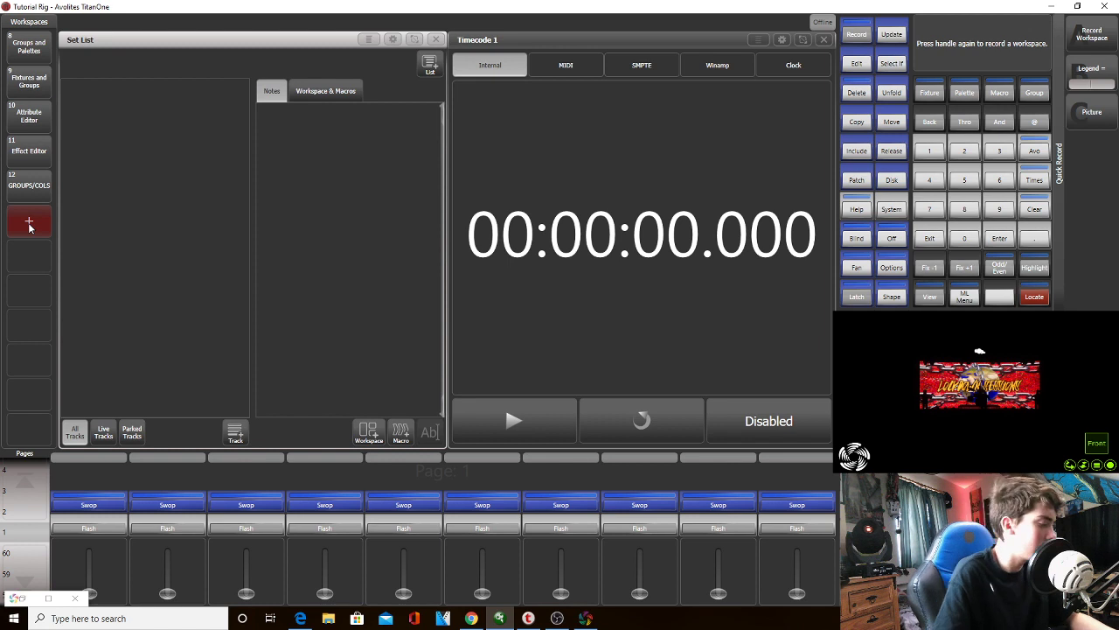
text(SETL)
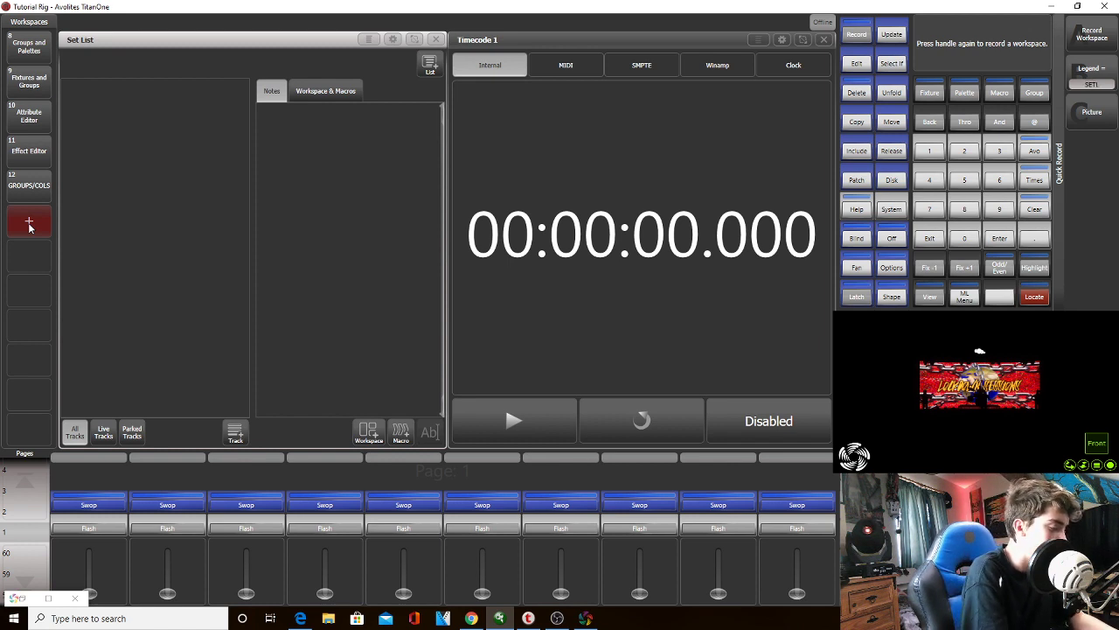
text(IST/TIMECODE)
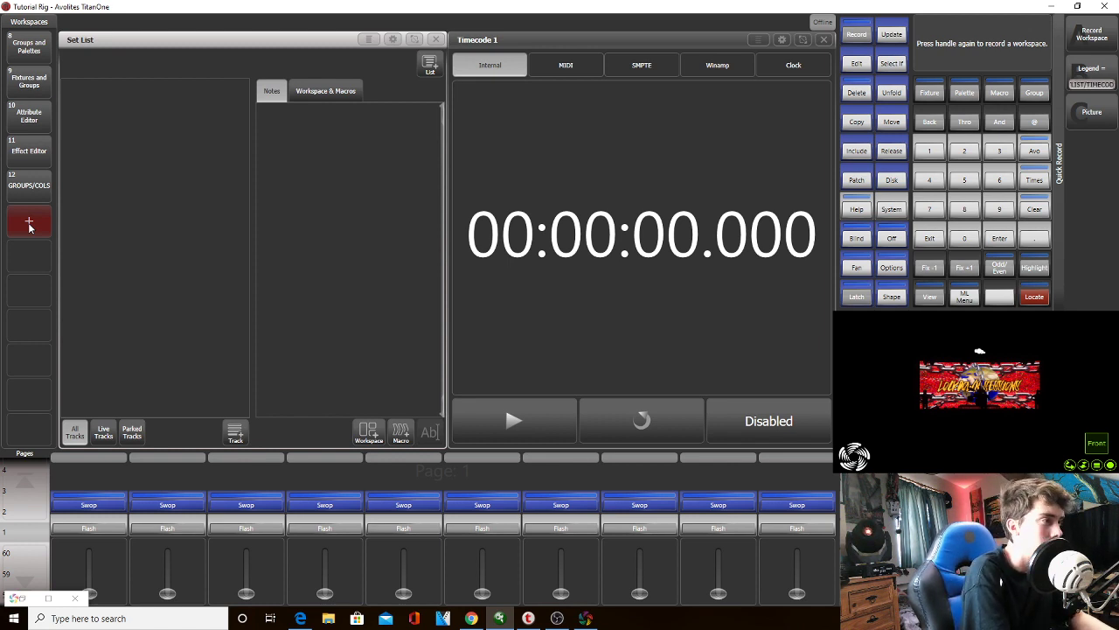
key(Return)
Close the Set List window and enlarge the Timecode 1 window to fill the whole workspace
click(435, 39)
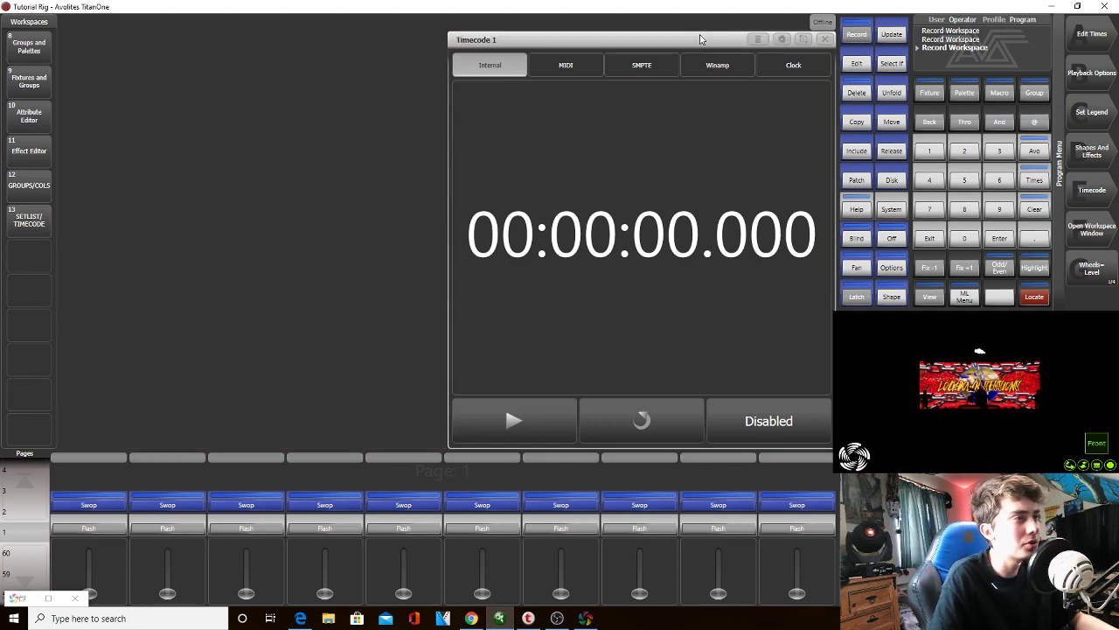
click(803, 39)
drag(137, 67, 830, 446)
Record the full-size Timecode 1 layout as a workspace named TIMECODE in the slot below SETLIST/TIMECODE
click(32, 253)
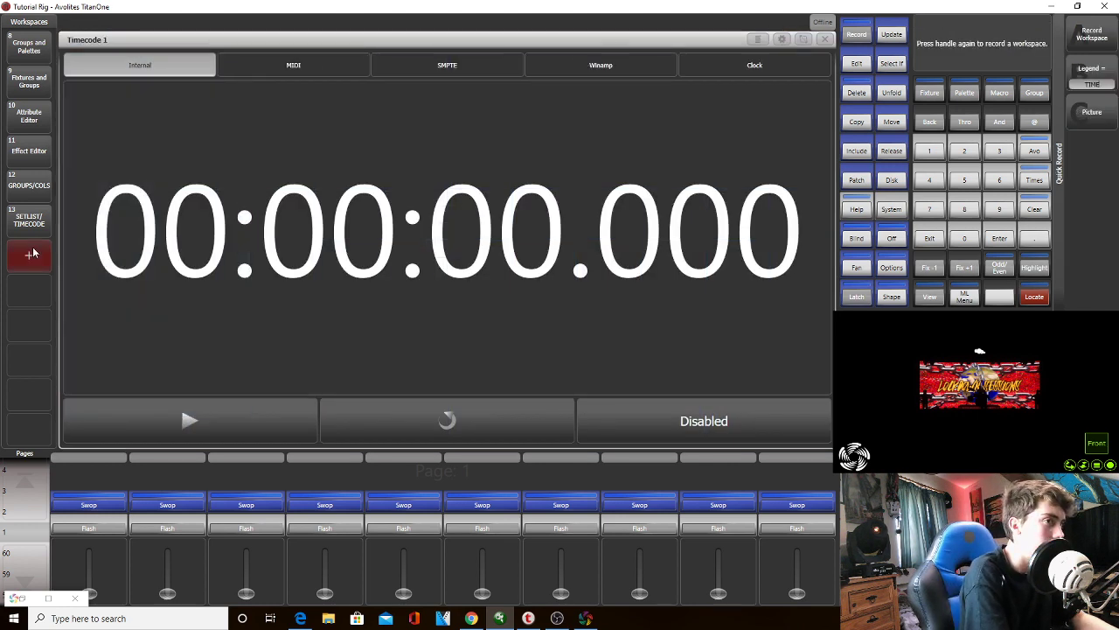
click(31, 254)
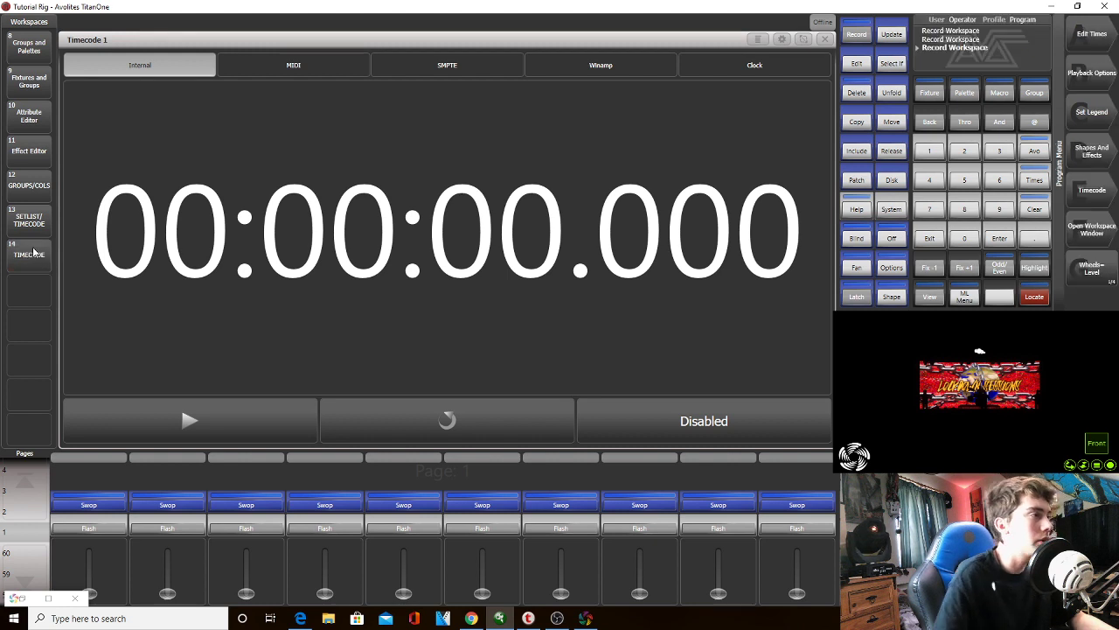
Recall the GROUPS/COLS workspace, and switch to the Groups and Palettes workspace
click(31, 150)
click(31, 185)
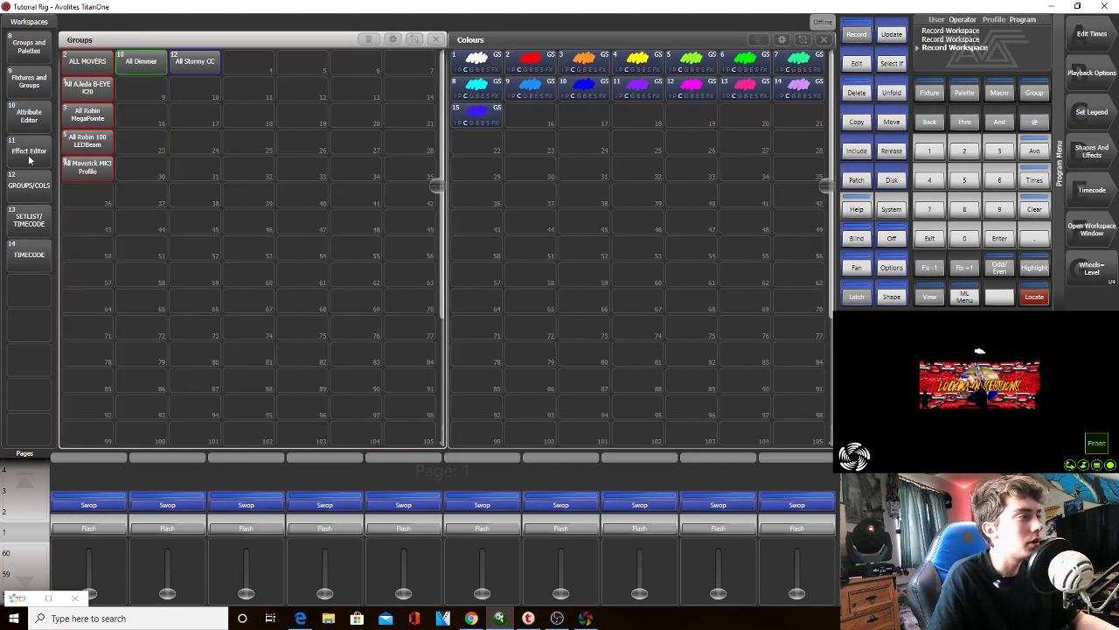
click(26, 51)
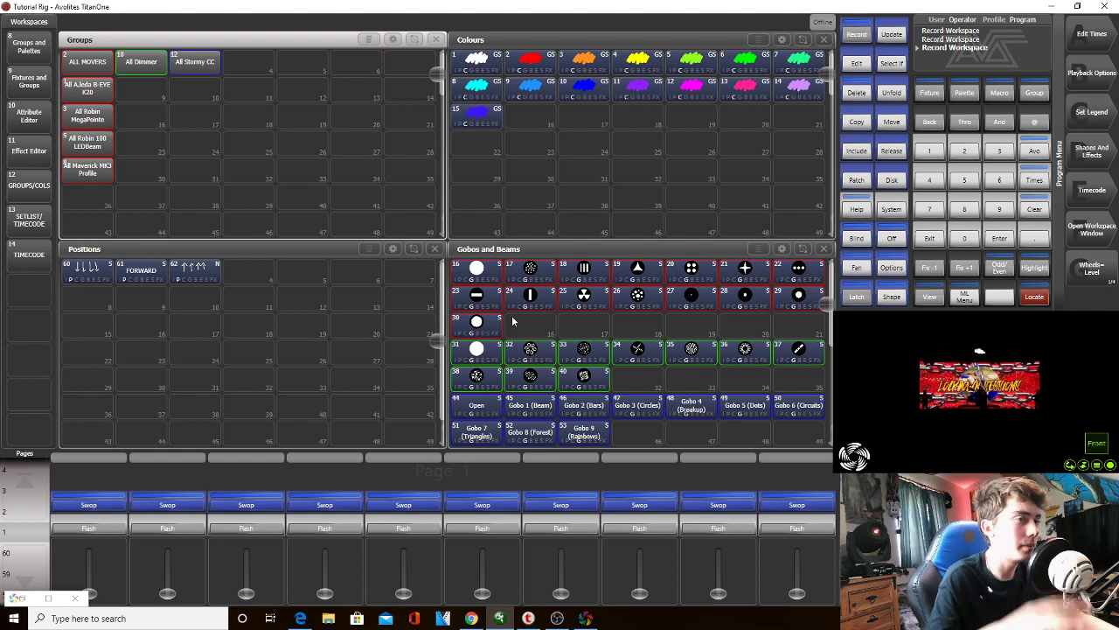
click(1084, 231)
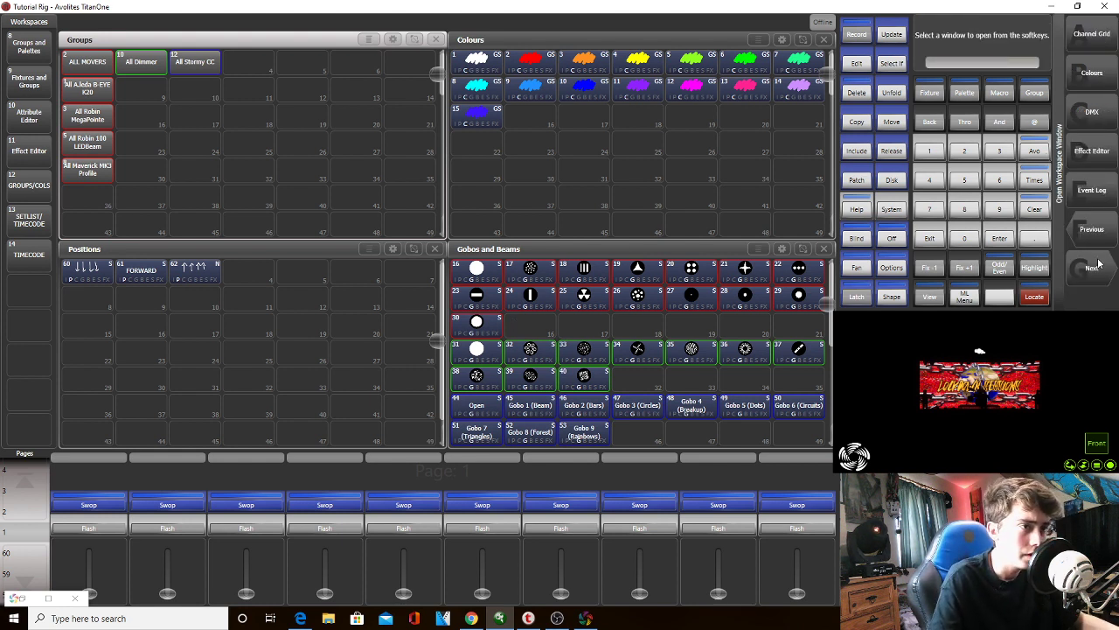
click(1099, 264)
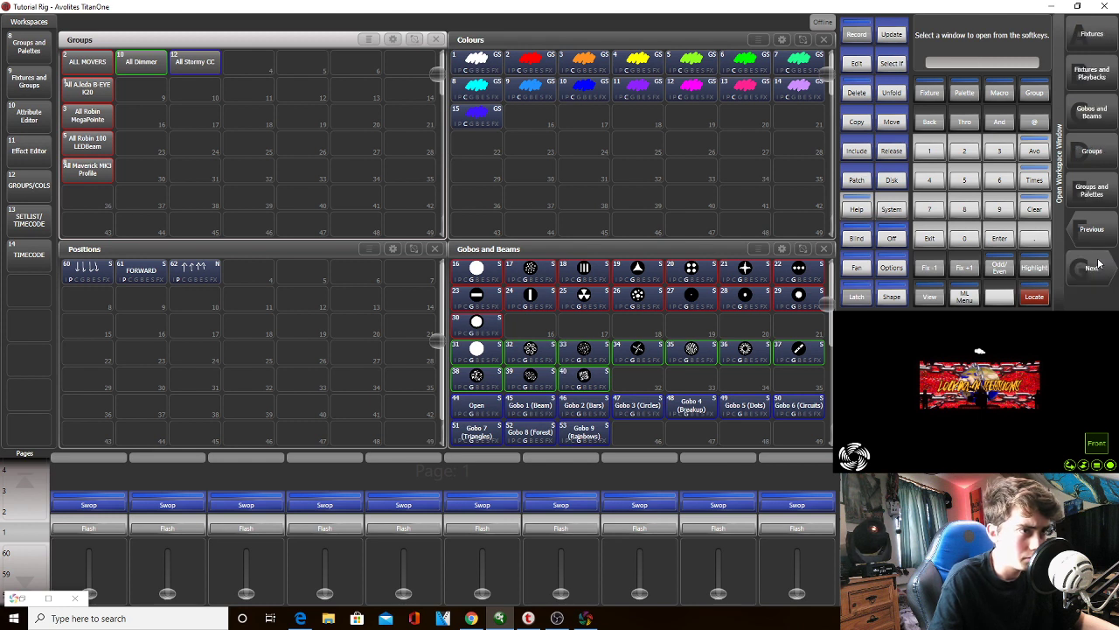
click(1100, 264)
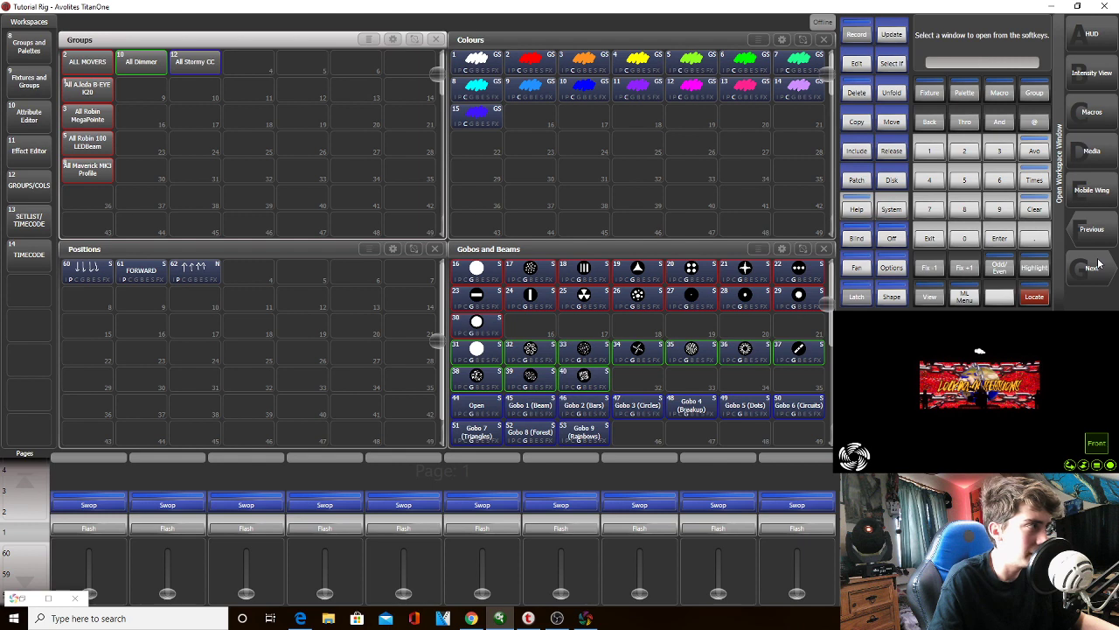
click(927, 247)
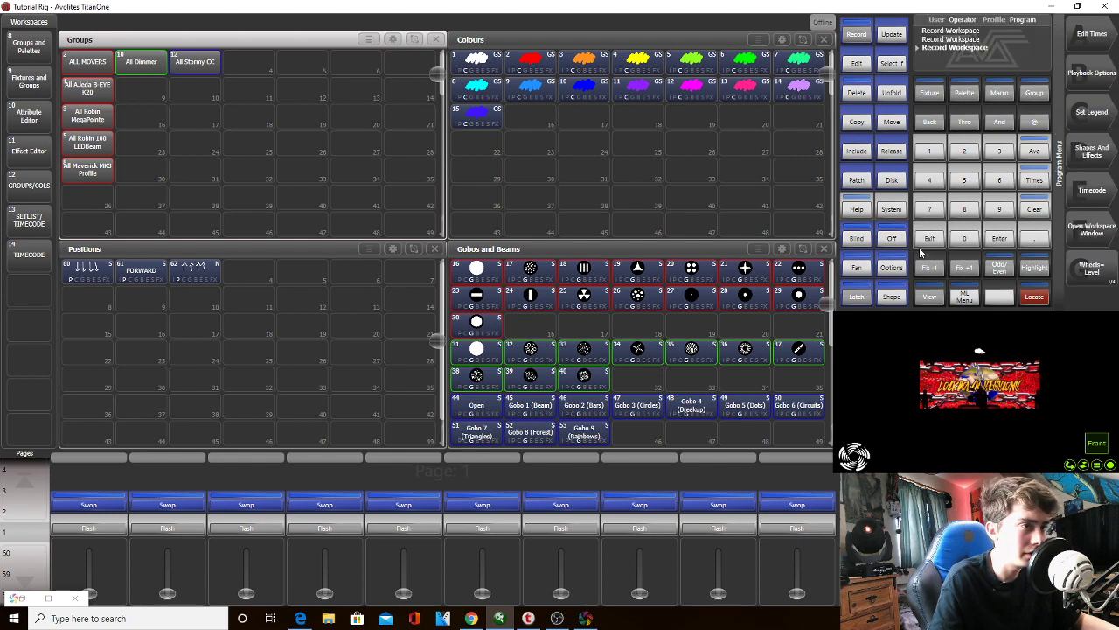
Resize the Positions window to four grid columns wide beneath the Groups window
click(413, 249)
click(433, 433)
click(389, 437)
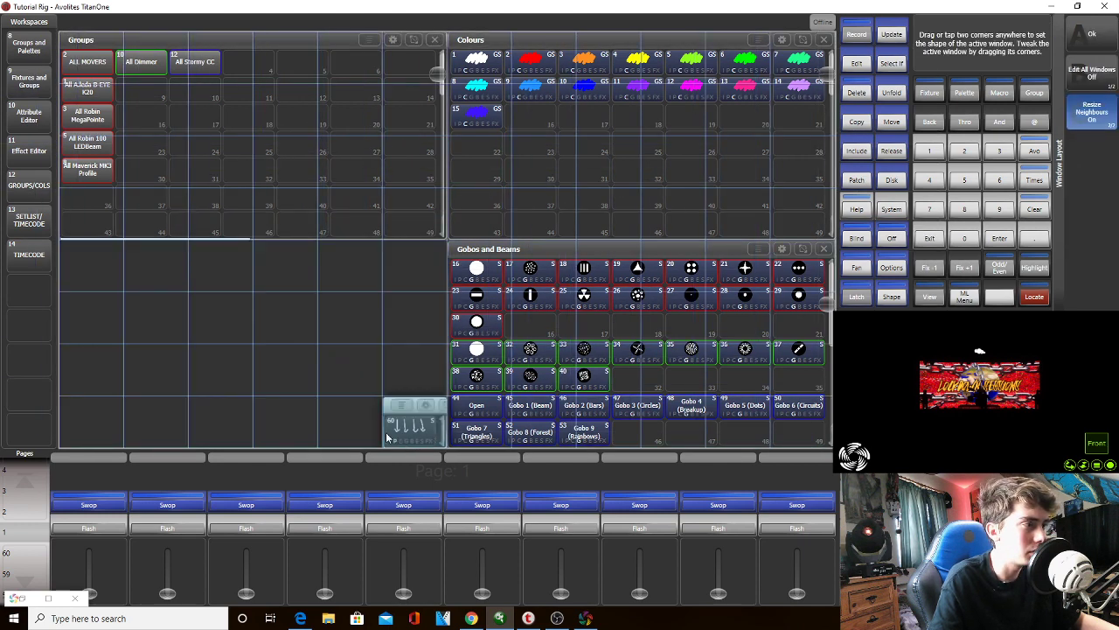
drag(388, 437, 83, 266)
click(415, 249)
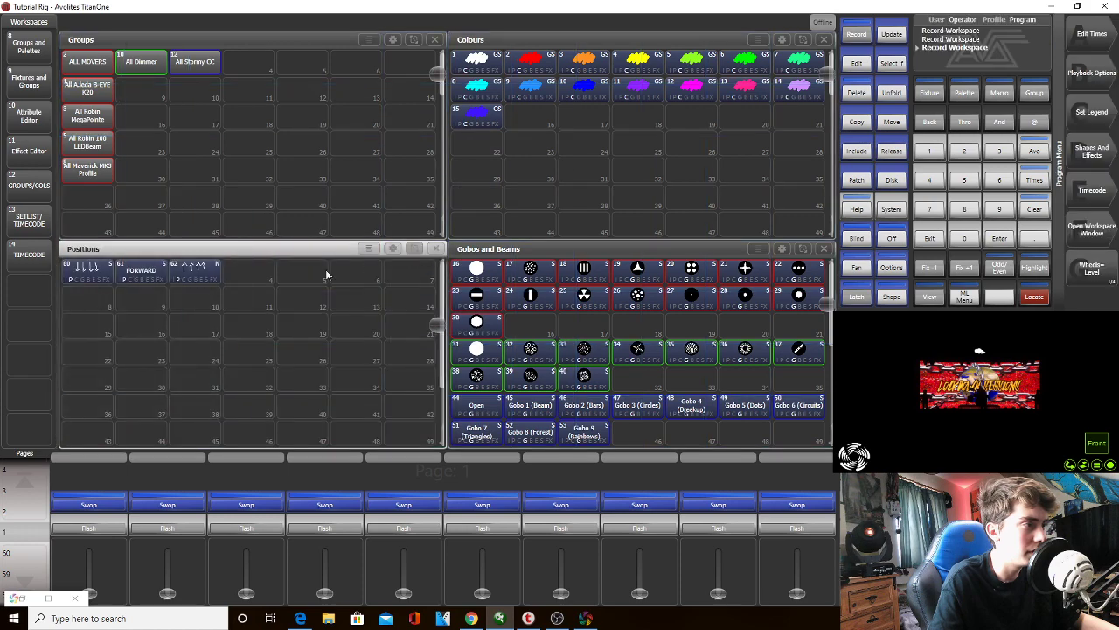
drag(262, 279, 62, 433)
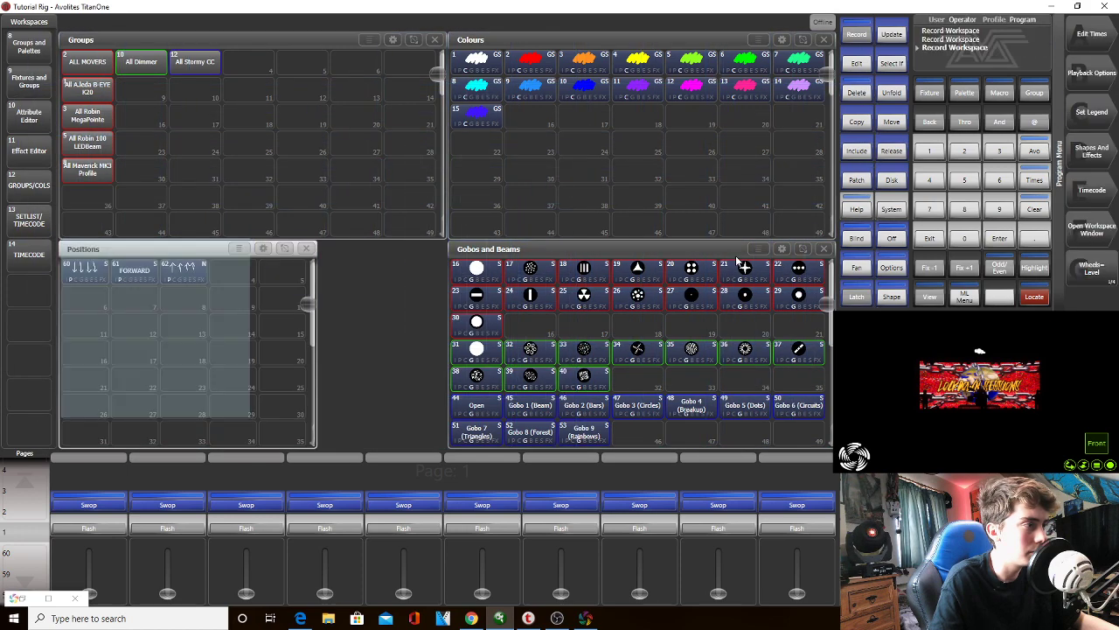
Move the Gobos and Beams window directly against the Positions window, six grid columns wide
click(803, 249)
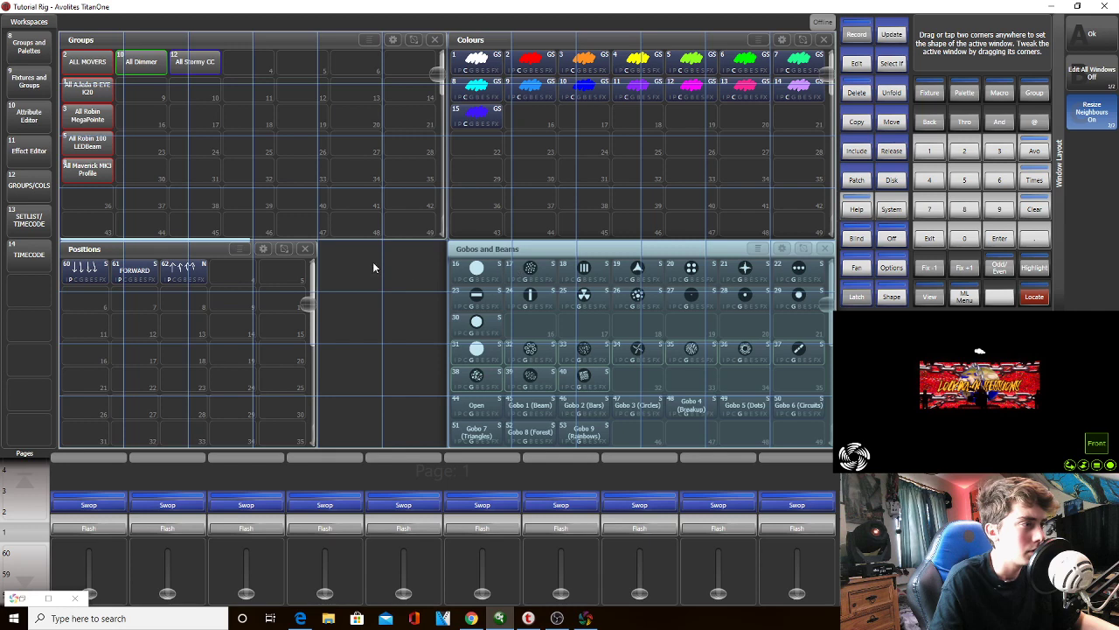
mouse_move(373, 267)
mouse_down()
mouse_move(432, 348)
mouse_move(576, 435)
mouse_move(752, 448)
mouse_move(668, 445)
mouse_up()
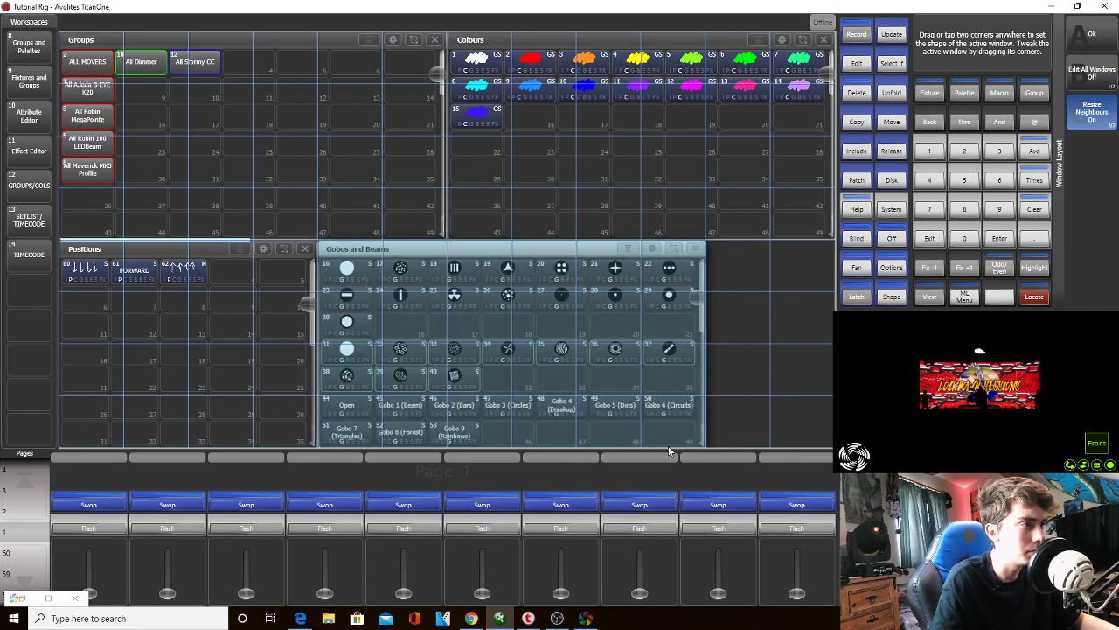
key(Escape)
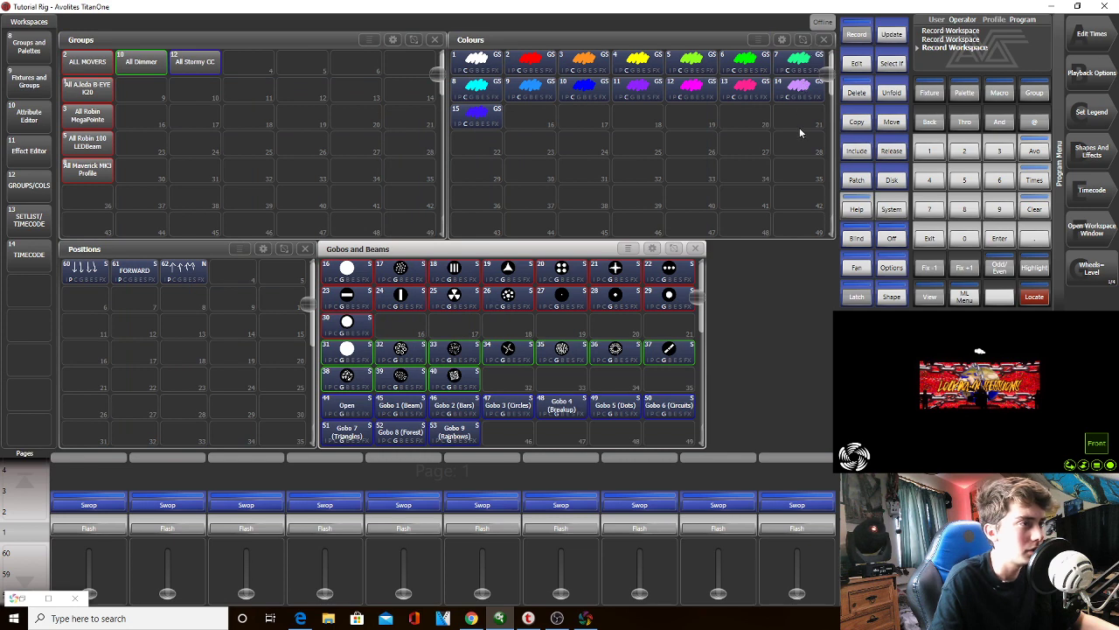
Shorten the Groups window to three grid rows and extend the Positions window upward to meet it
click(414, 41)
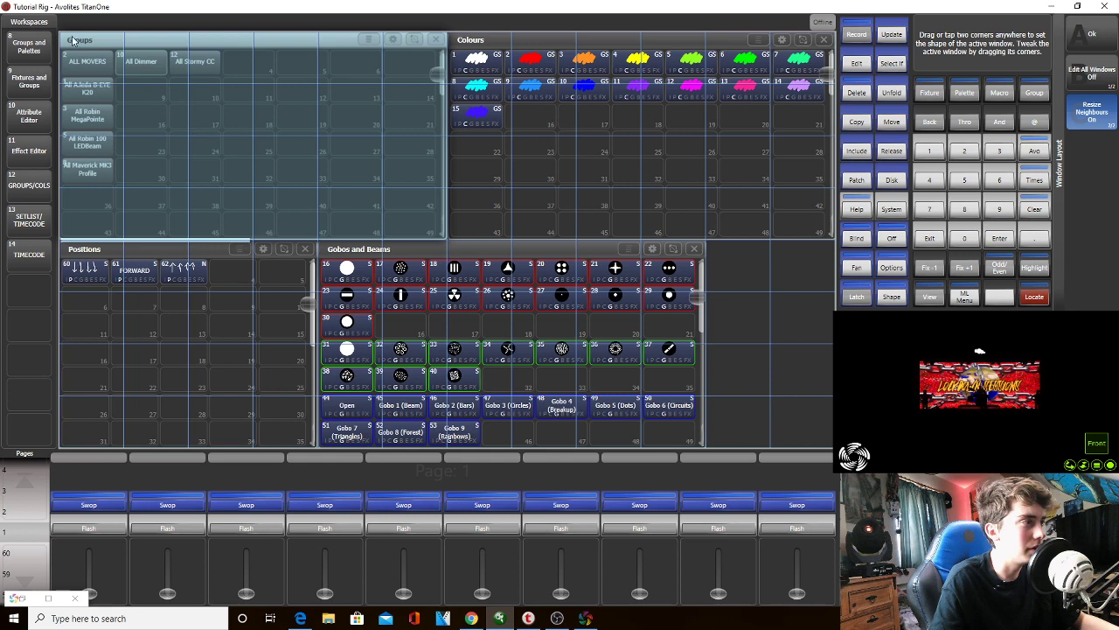
drag(88, 58, 414, 186)
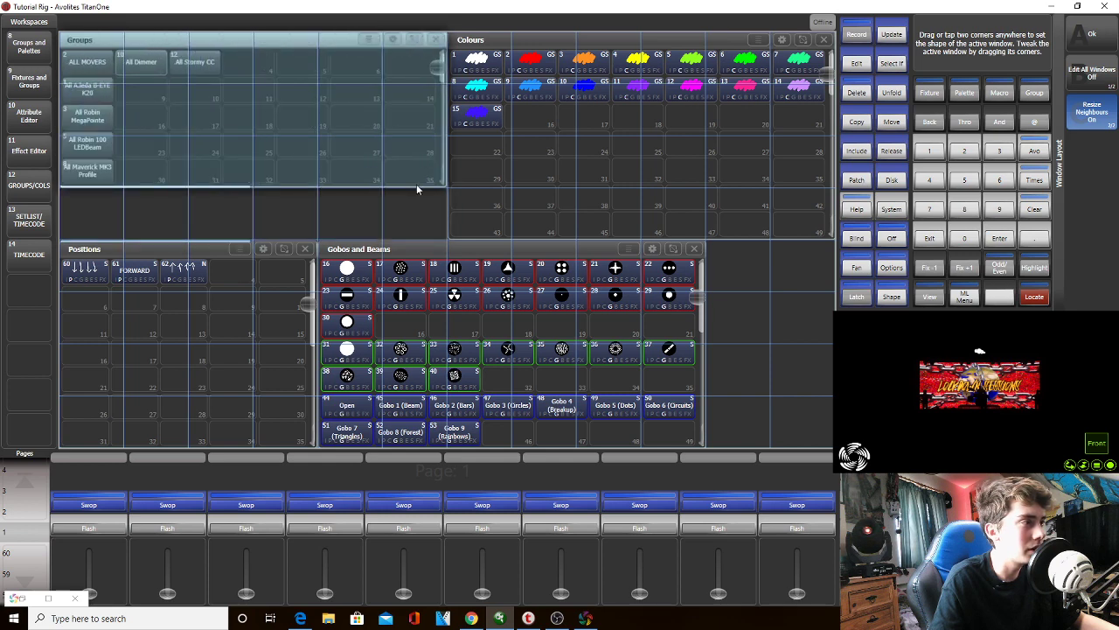
key(Escape)
click(284, 249)
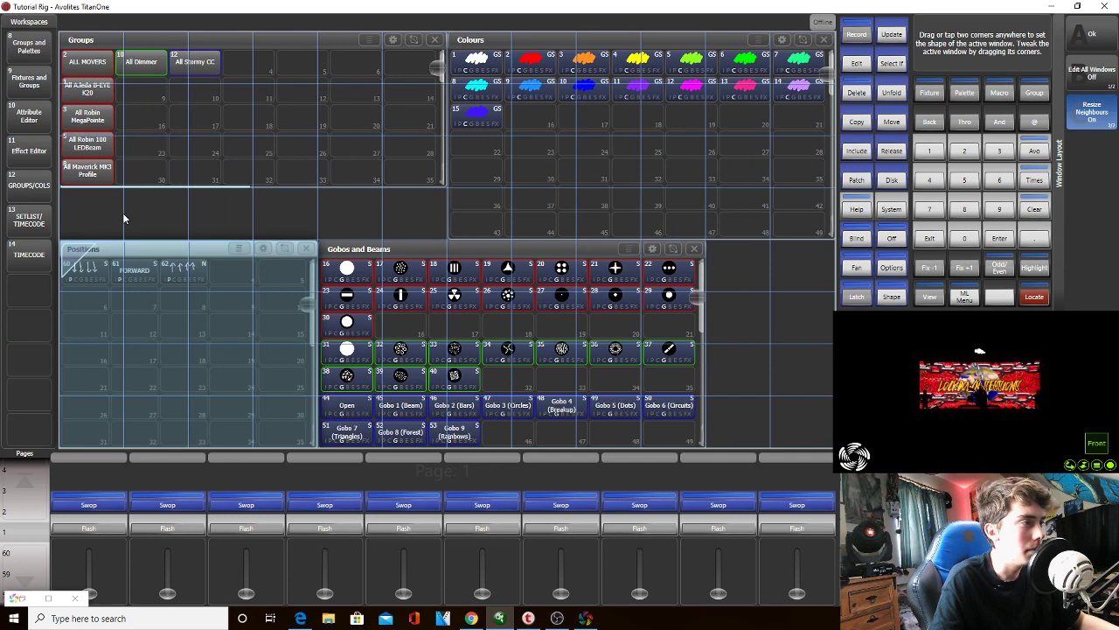
drag(102, 213, 297, 378)
Shorten the Colours window to two grid rows high, keeping its full width beside Groups
click(806, 70)
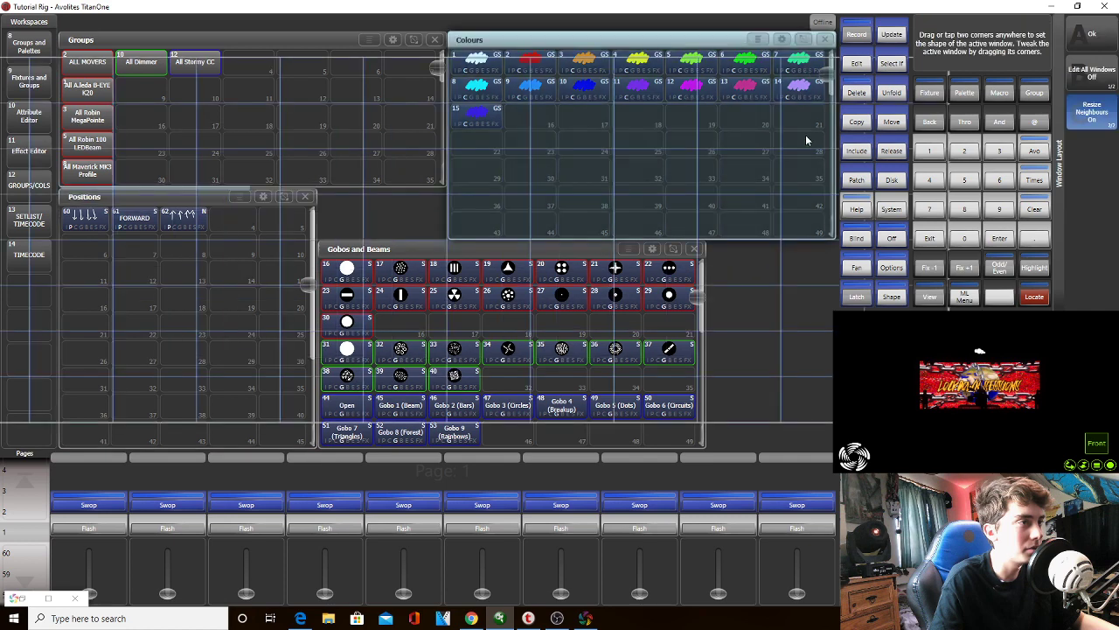
drag(810, 228, 482, 35)
click(803, 44)
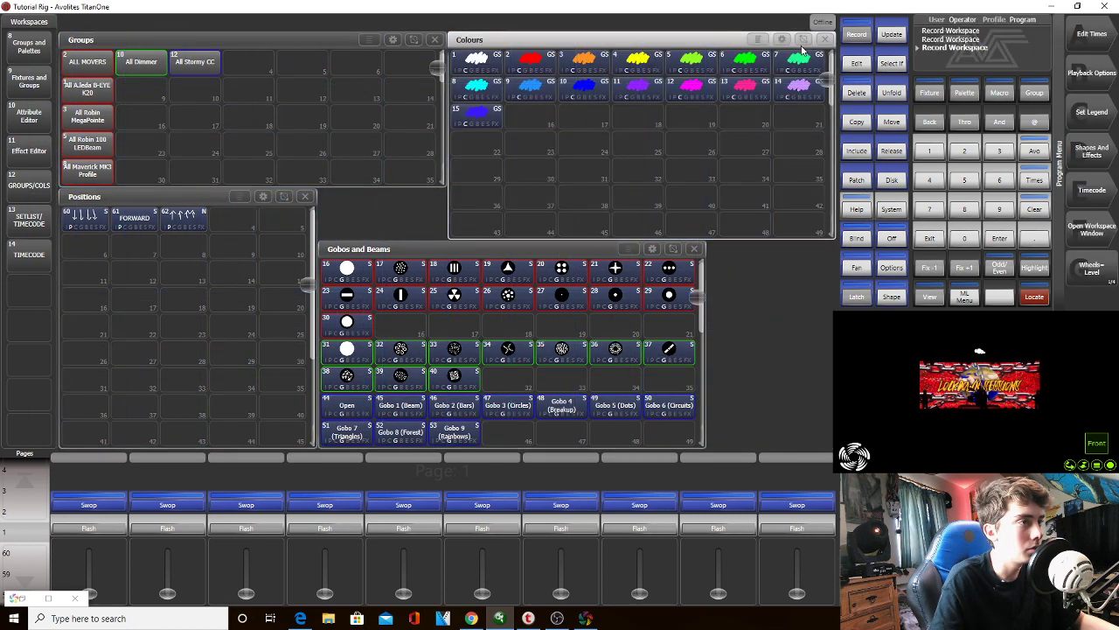
click(799, 42)
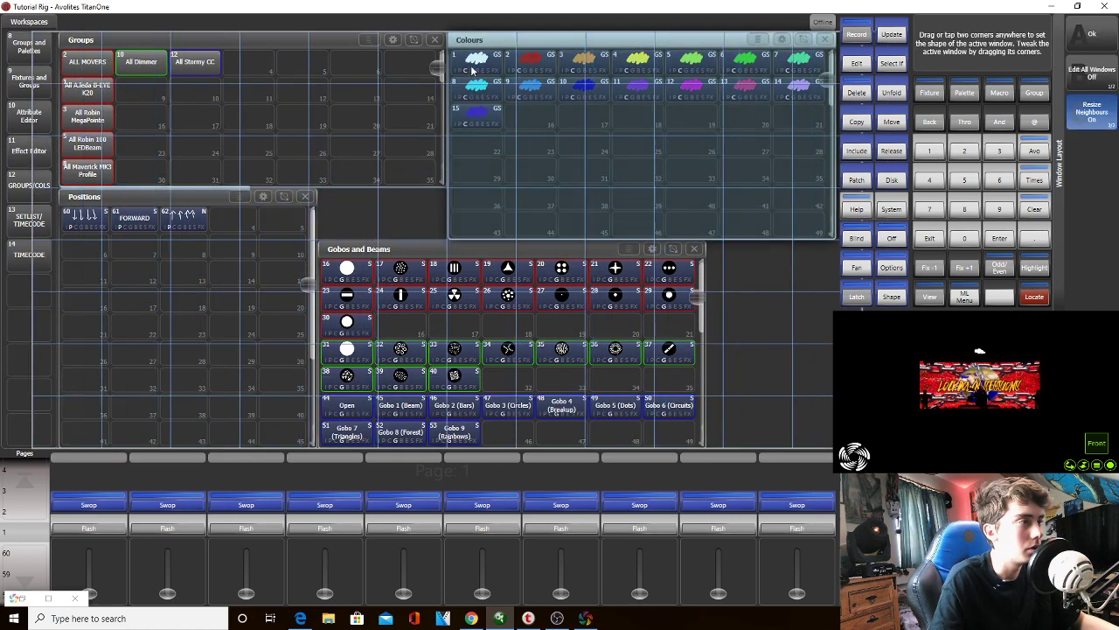
drag(472, 68, 814, 123)
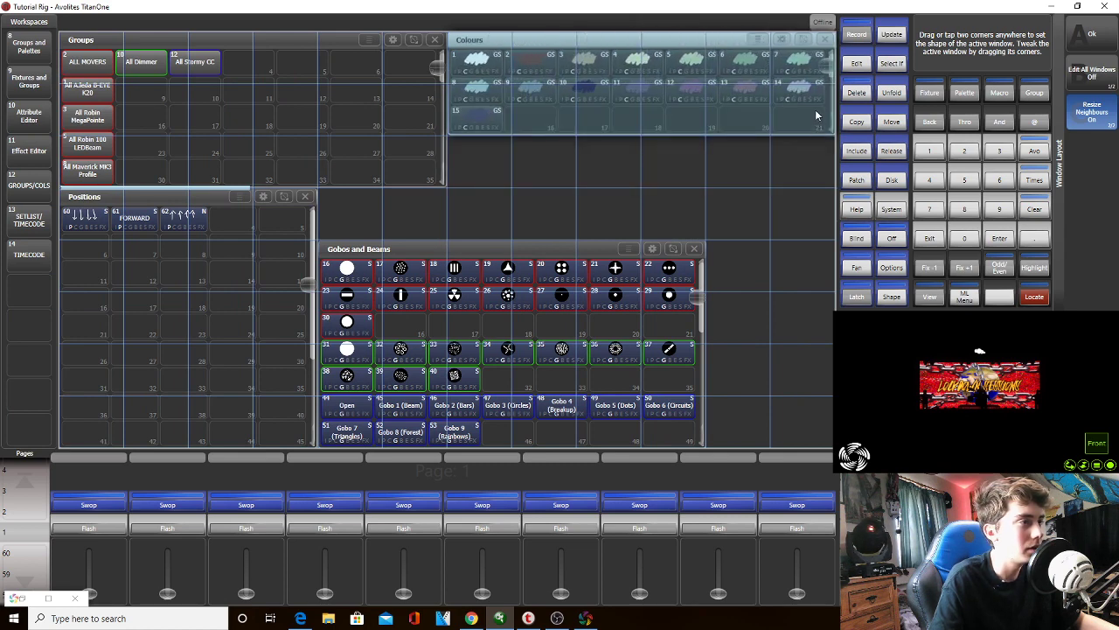
Extend the Gobos and Beams window upward so its upper edge lines up with the Positions window
click(673, 248)
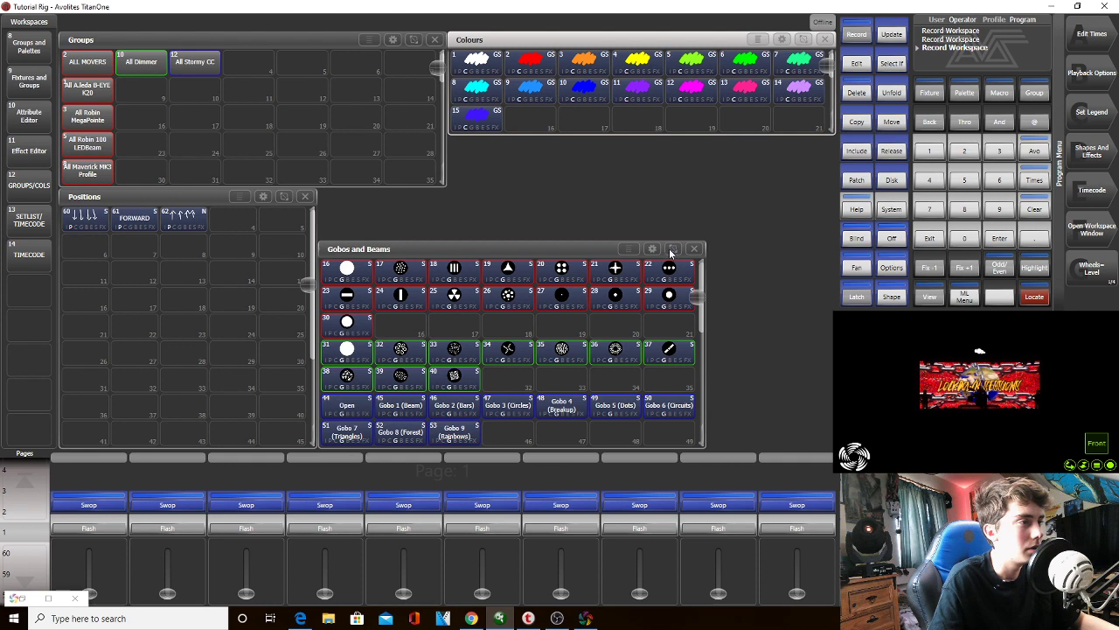
click(673, 249)
drag(323, 254, 678, 421)
click(673, 249)
drag(369, 211, 692, 439)
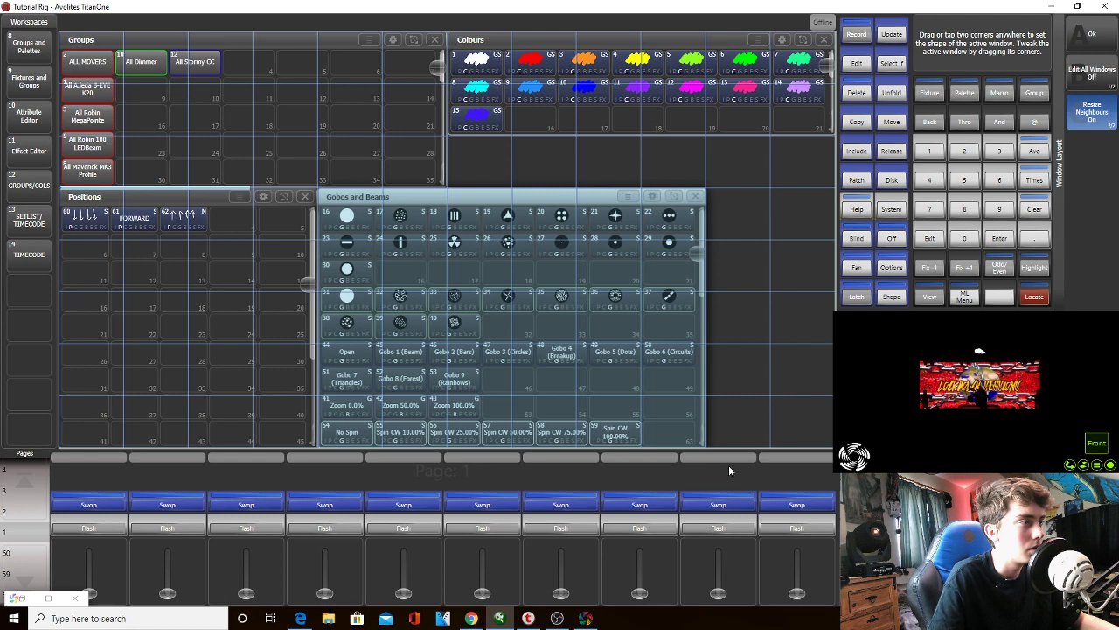
drag(729, 467, 701, 443)
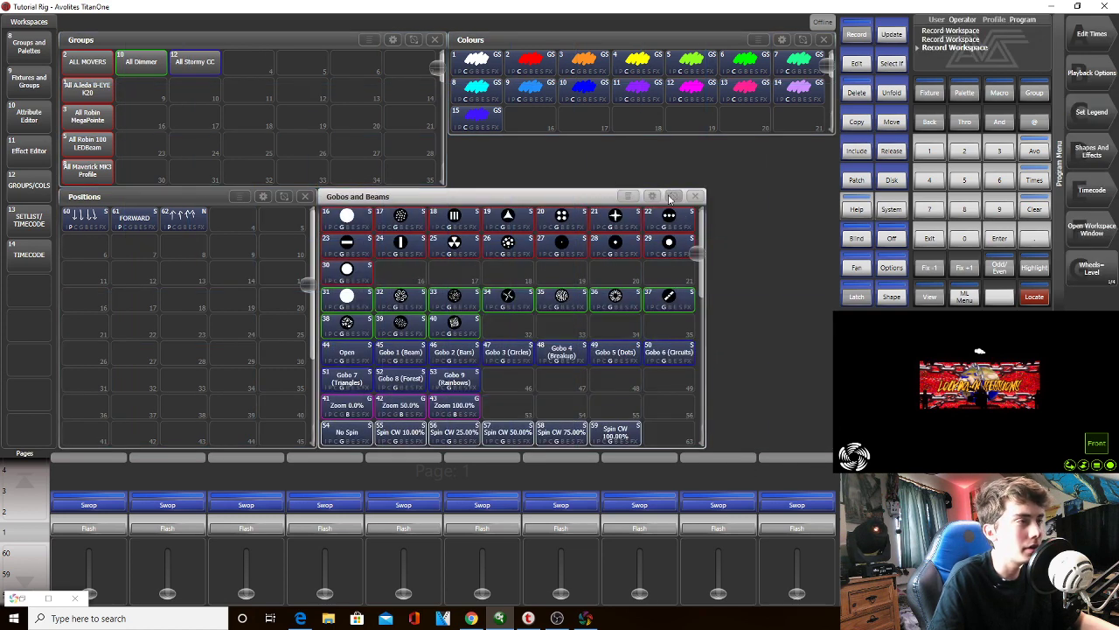
Fit the Gobos and Beams window into the lower-right corner, five grid columns wide, and move the Positions window directly beside it
drag(808, 253, 525, 437)
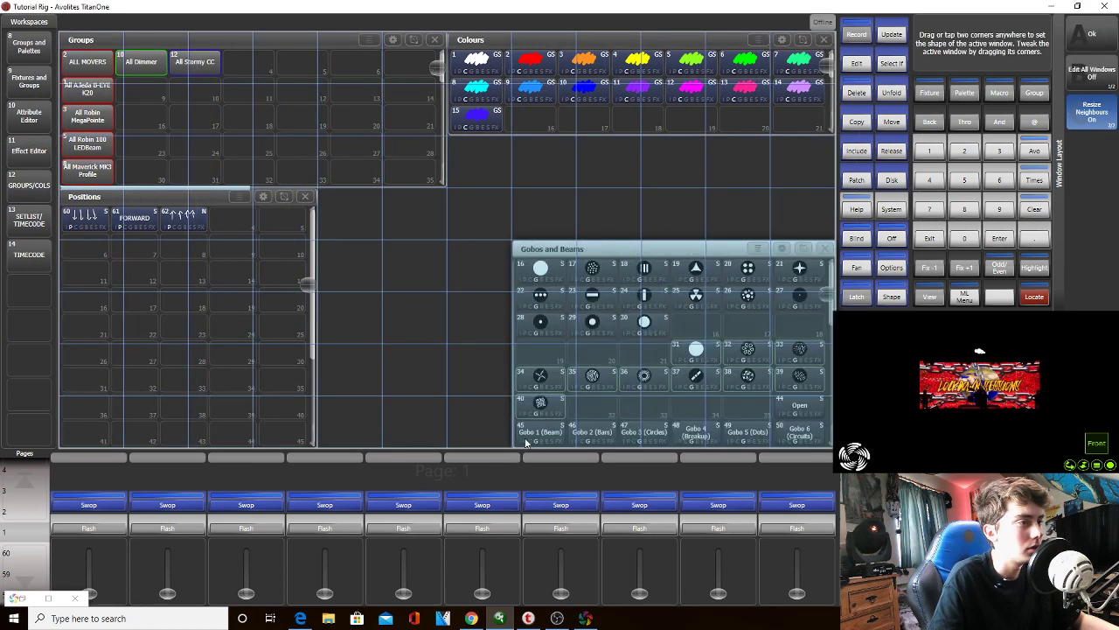
click(286, 197)
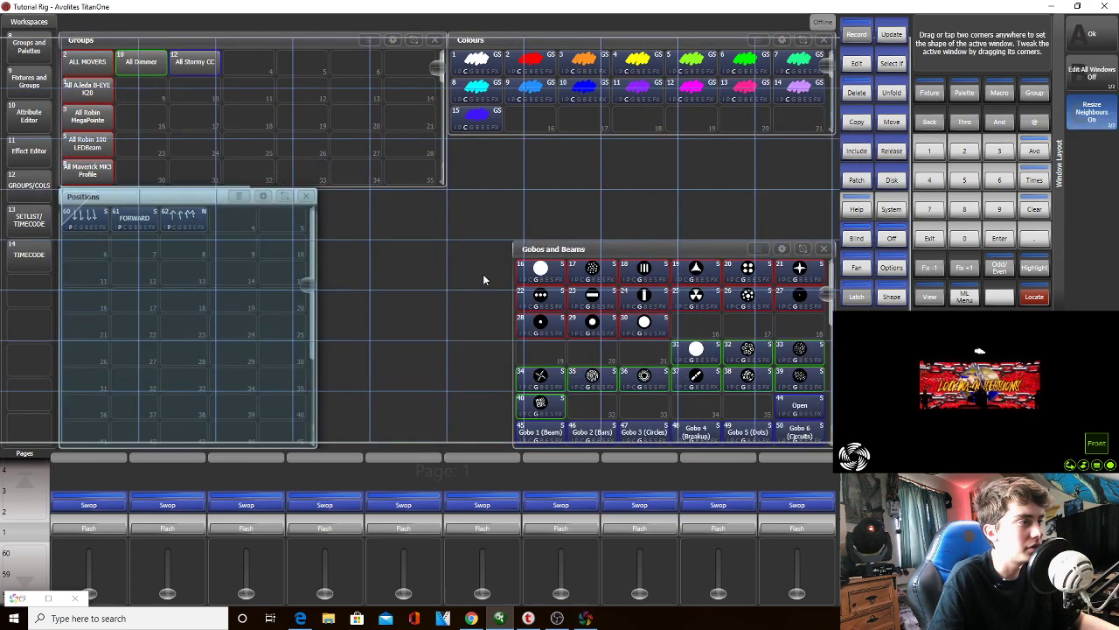
drag(500, 251, 311, 438)
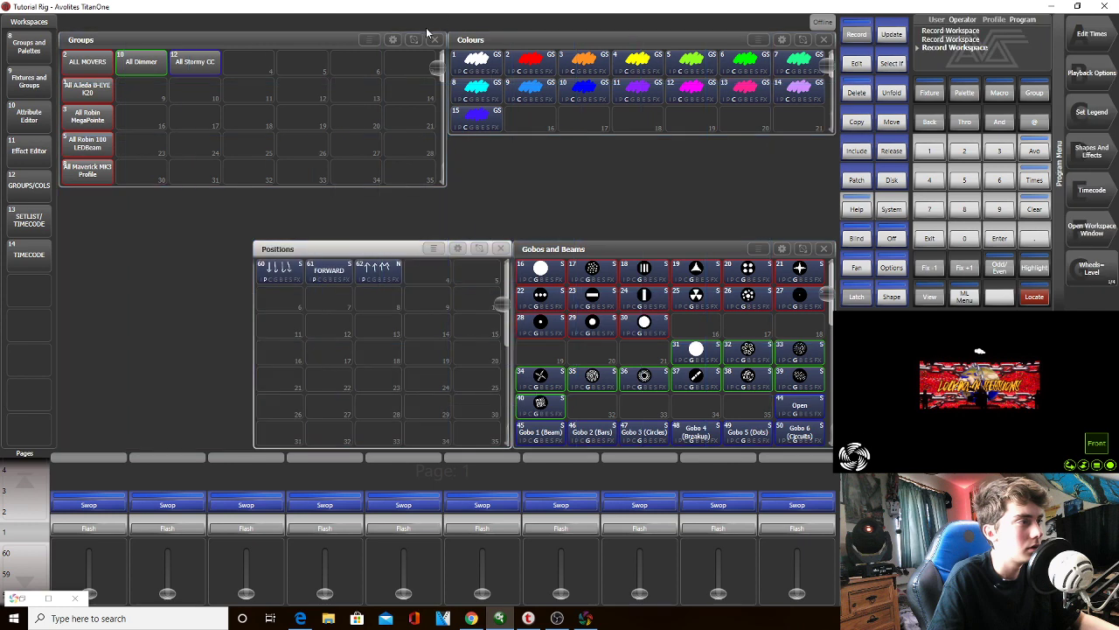
Keep the Groups window at three grid rows high and resize the Colours window to the same height
click(414, 39)
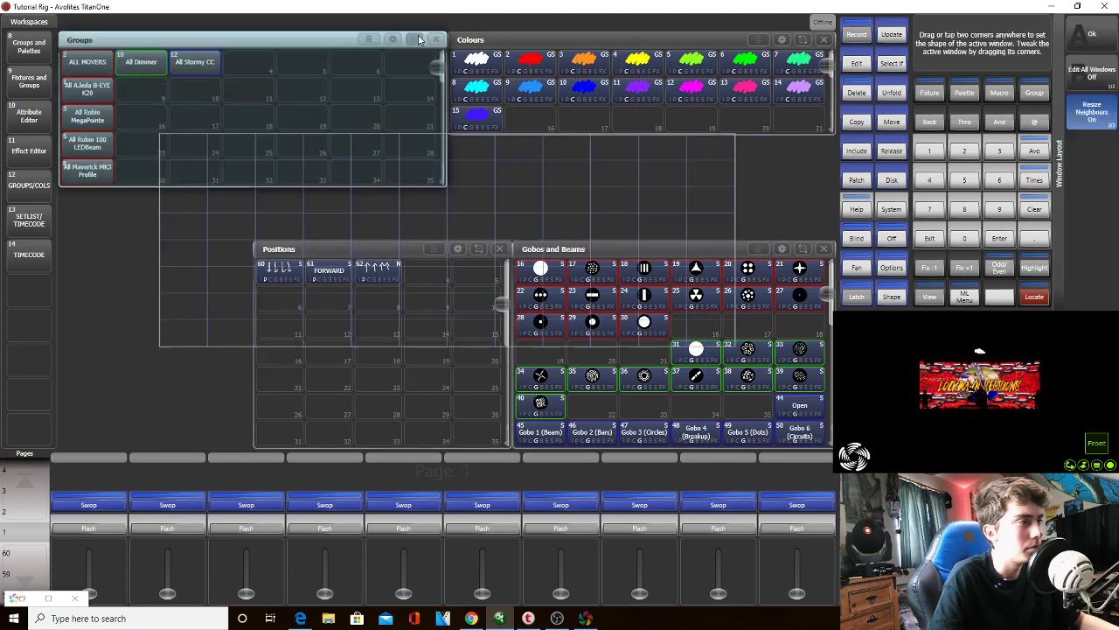
drag(446, 140, 444, 179)
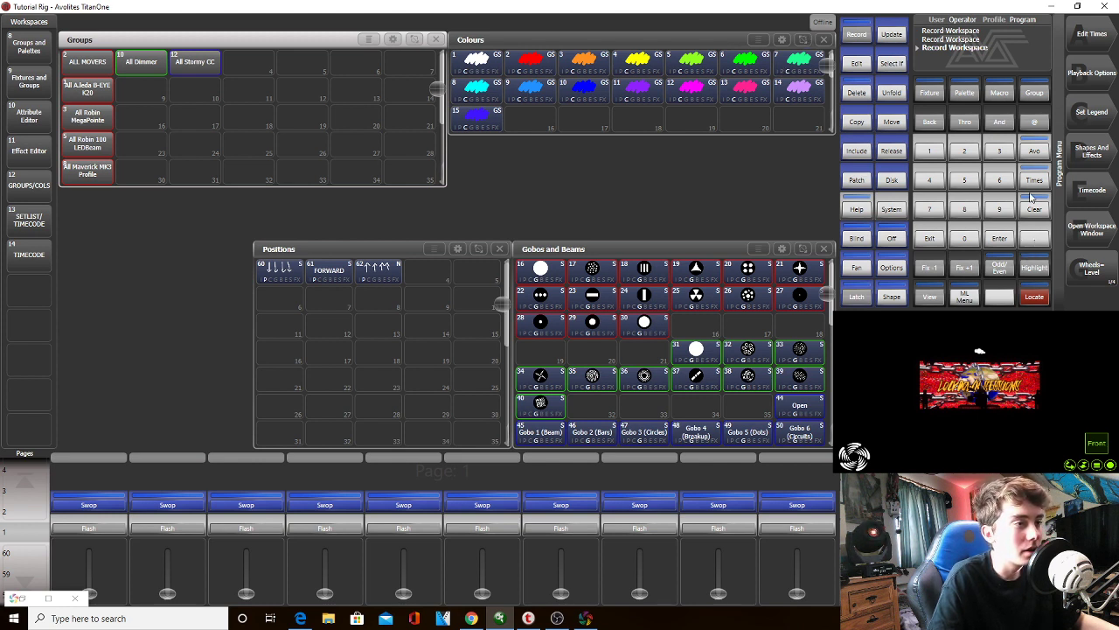
drag(814, 131, 450, 31)
click(805, 39)
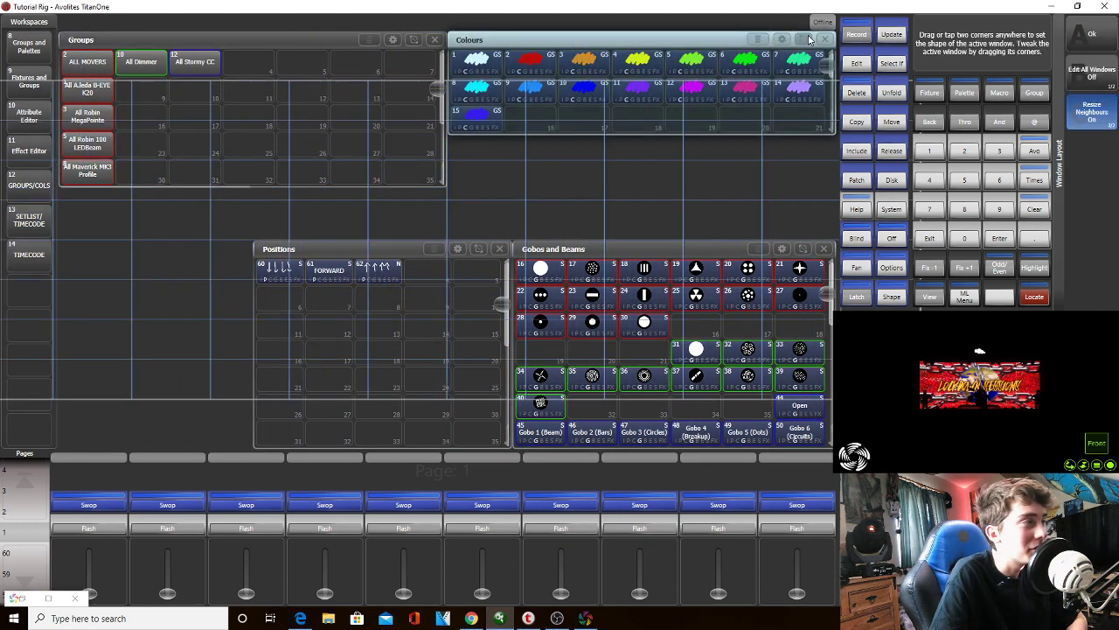
drag(813, 57, 508, 153)
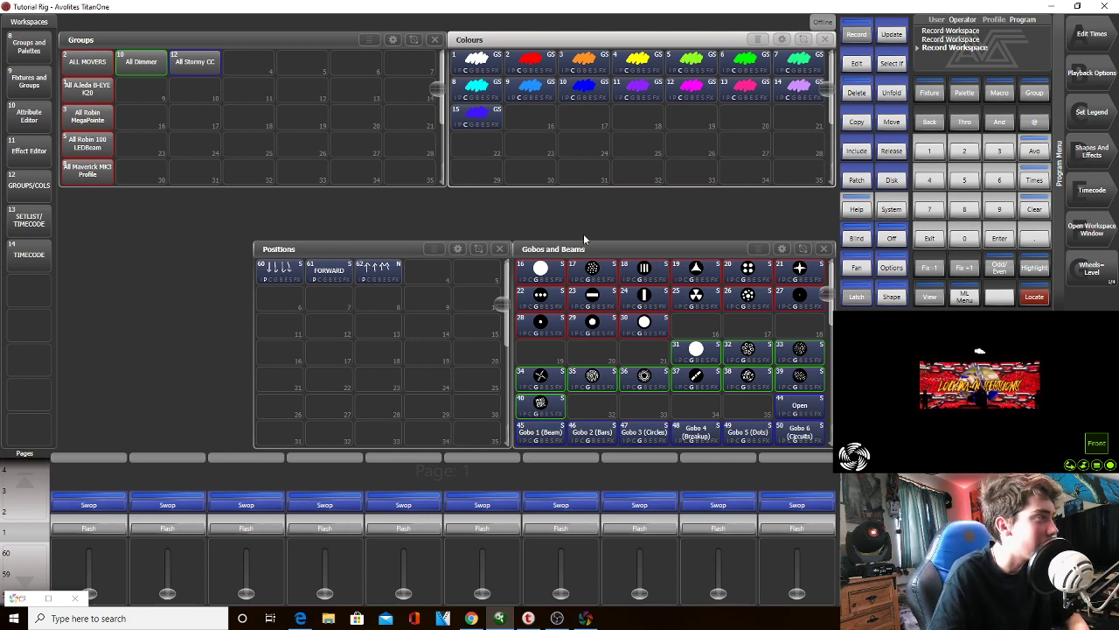
Place the Positions window three grid columns wide under Groups, and fit Gobos and Beams beside it, six columns wide and equally tall
click(480, 249)
drag(112, 225, 247, 407)
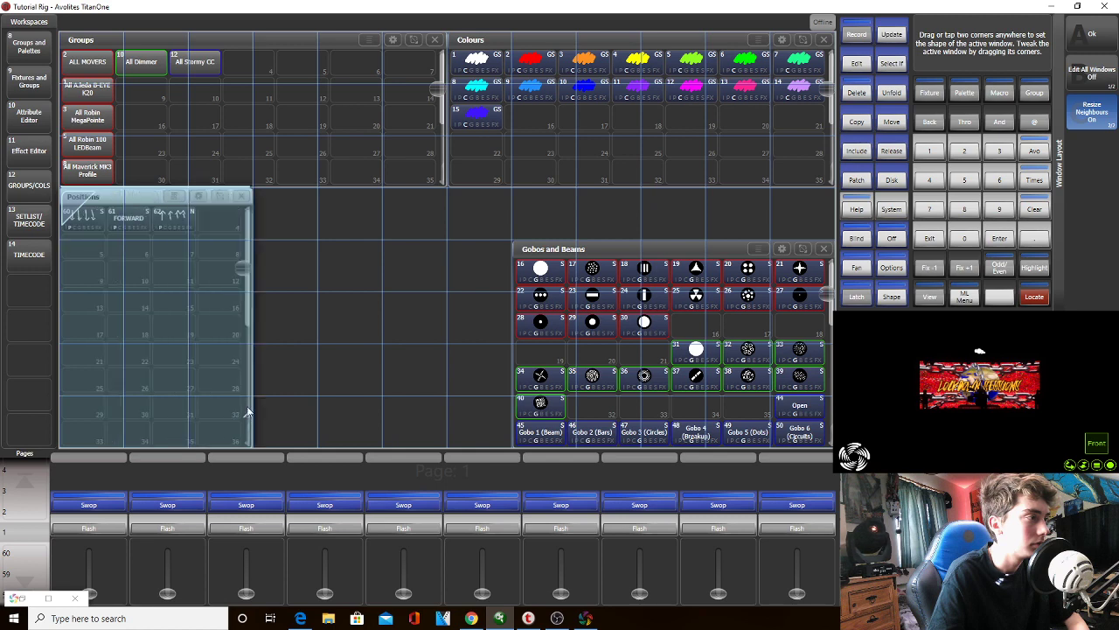
key(Return)
click(803, 250)
drag(253, 191, 597, 432)
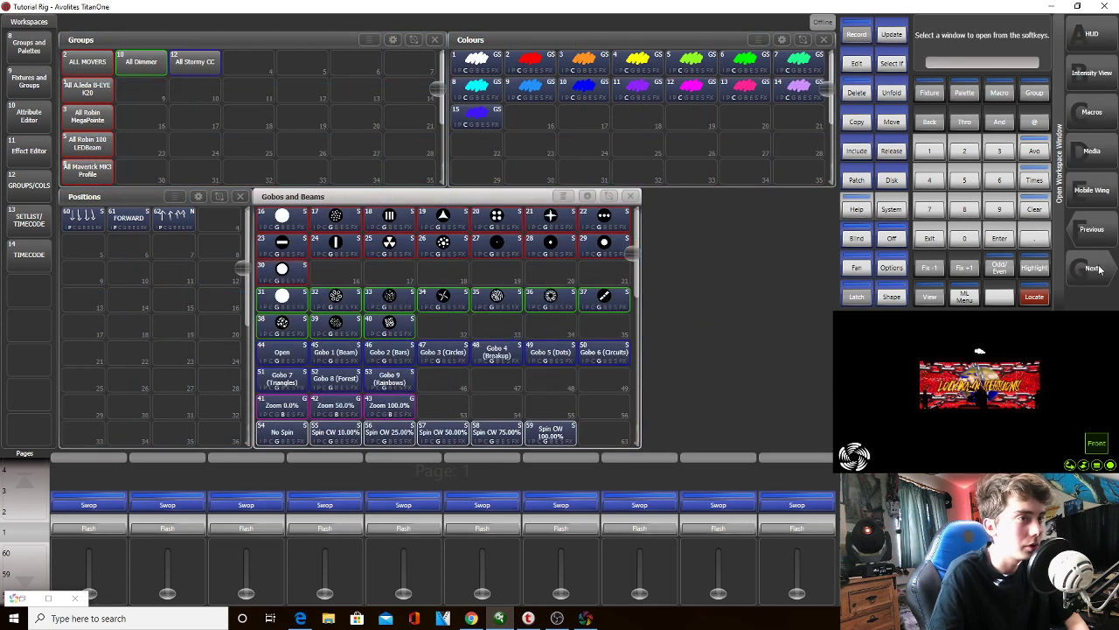
Search the workspace windows for "tim" and open the Timecode 1 window
text(tim)
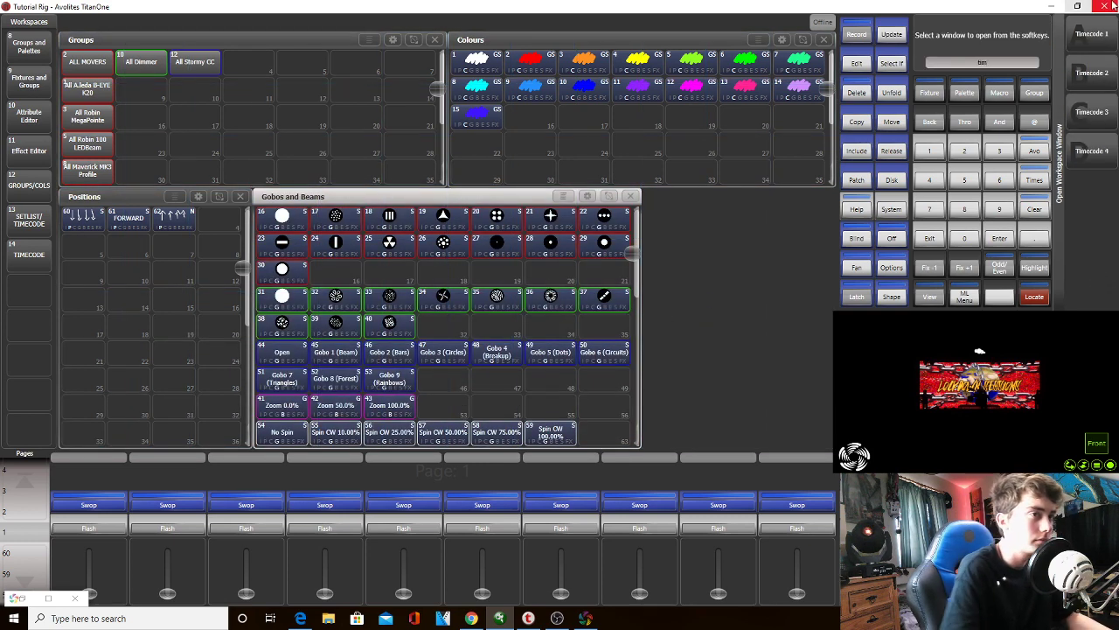
click(1091, 35)
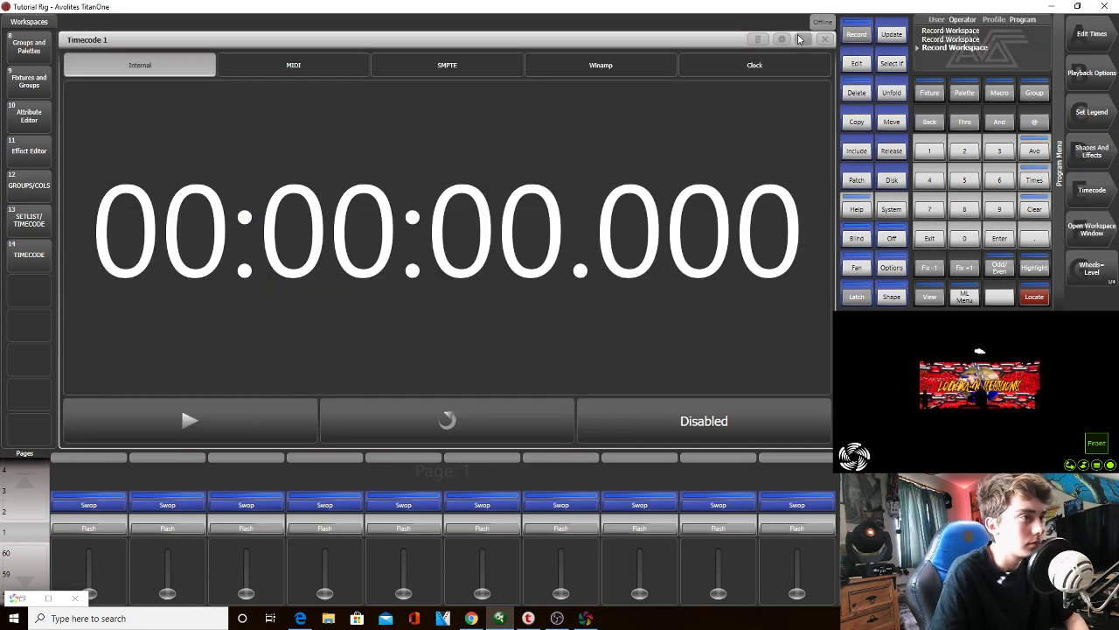
Fit the Timecode 1 window beside Gobos and Beams, three grid columns wide and five grid rows high
click(800, 39)
drag(617, 267, 782, 372)
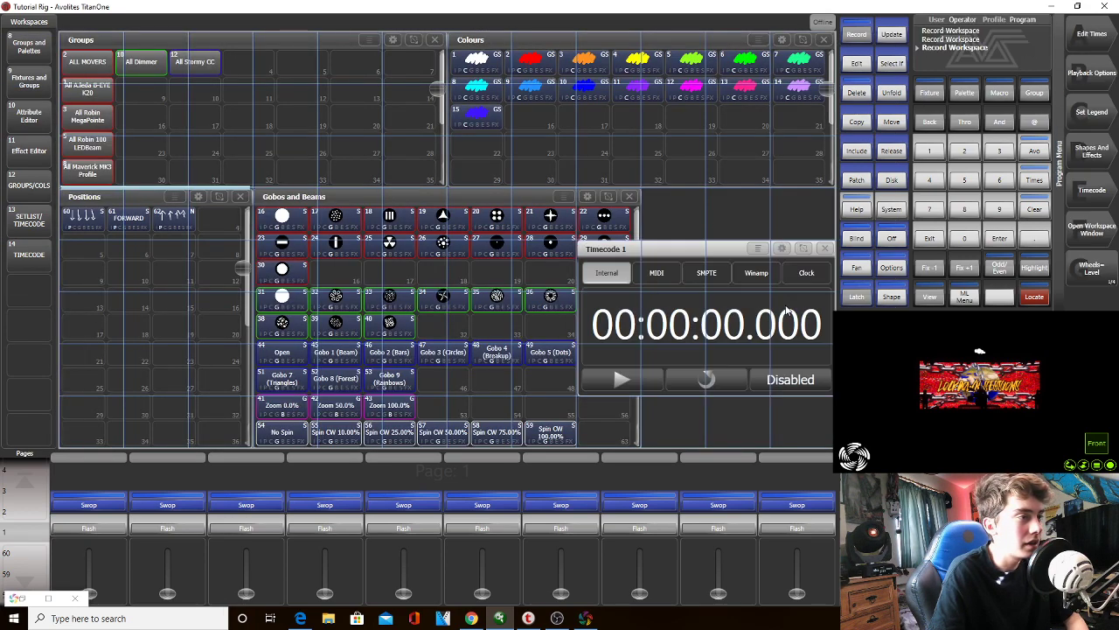
click(803, 248)
drag(657, 219, 825, 458)
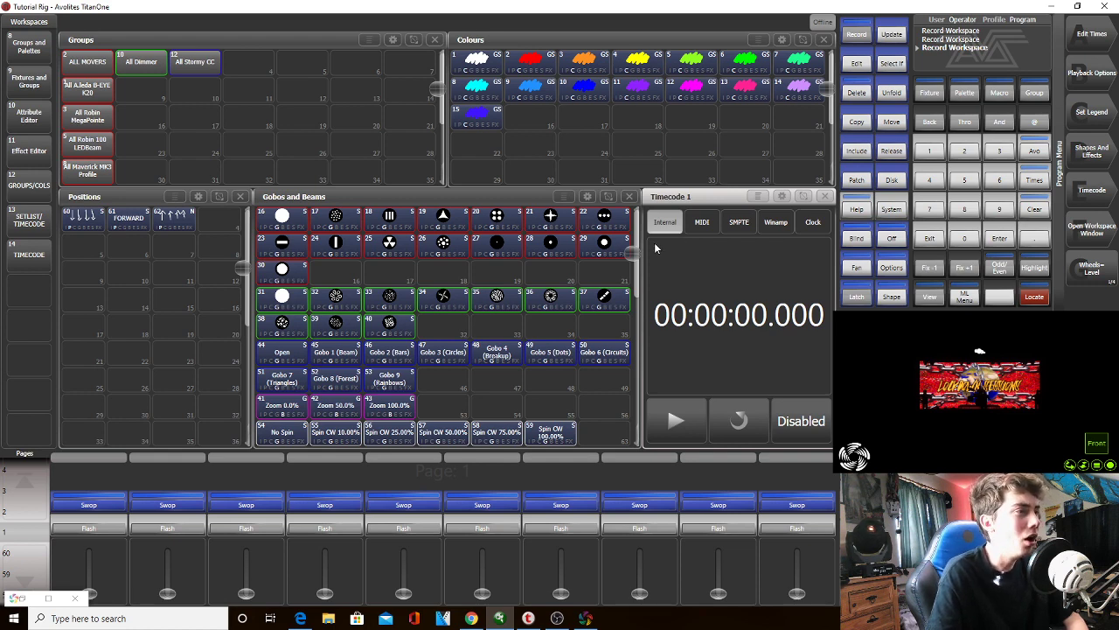
Try to shorten the Gobos and Beams window to four grid rows and start adjusting the Positions window
click(607, 198)
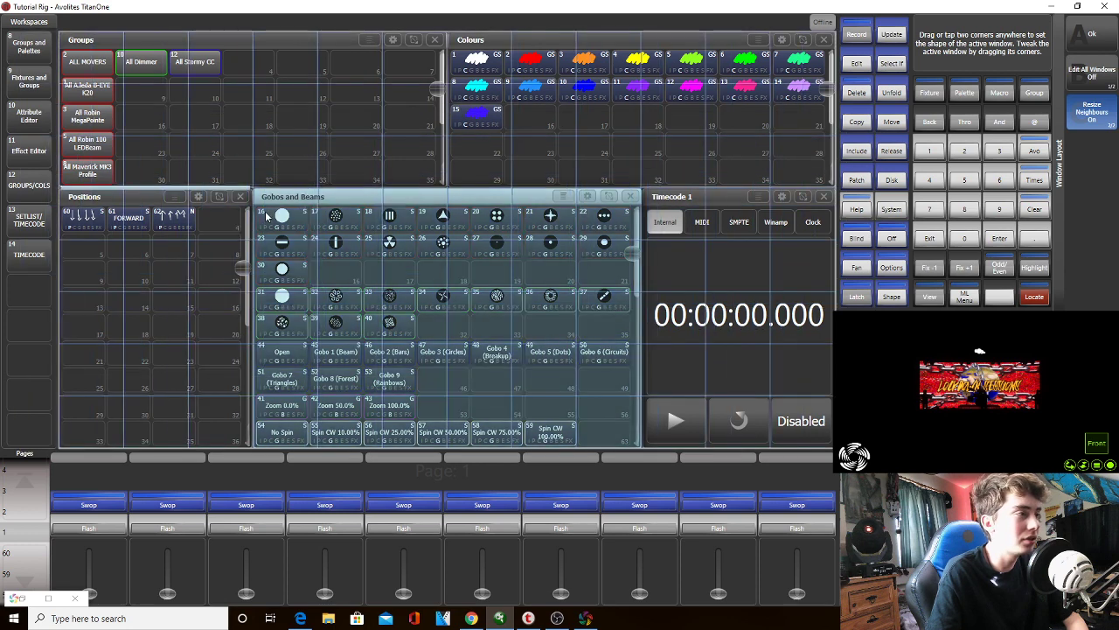
click(929, 241)
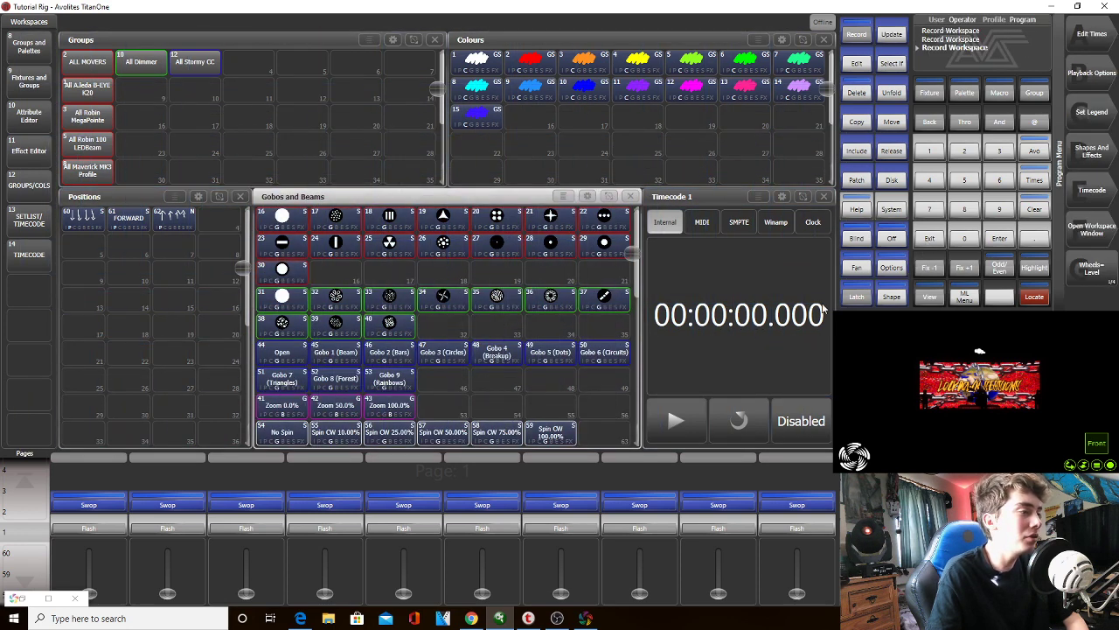
click(606, 199)
drag(267, 217, 610, 389)
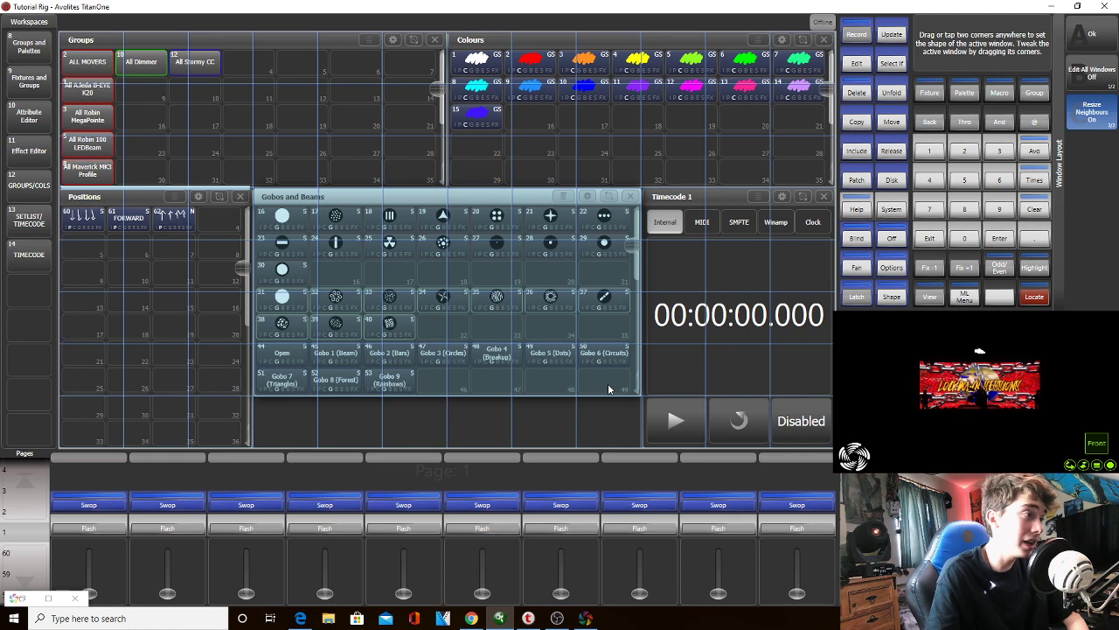
click(219, 199)
drag(77, 201, 105, 215)
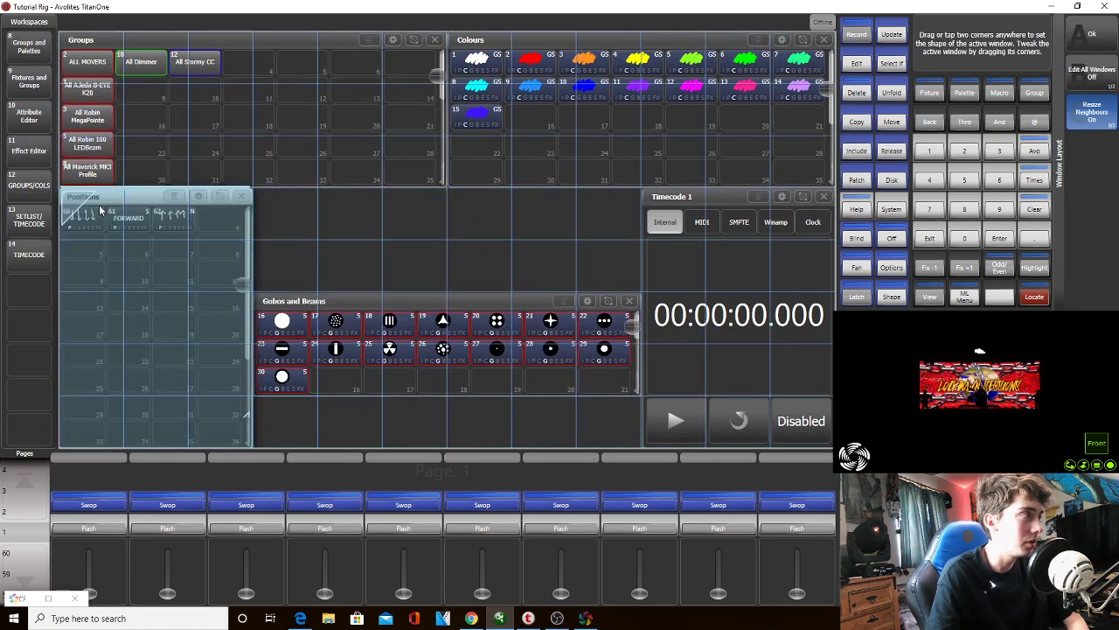
Resize the Gobos and Beams and Positions windows to three grid rows high, keeping both directly under the upper windows
click(607, 301)
drag(258, 196, 638, 344)
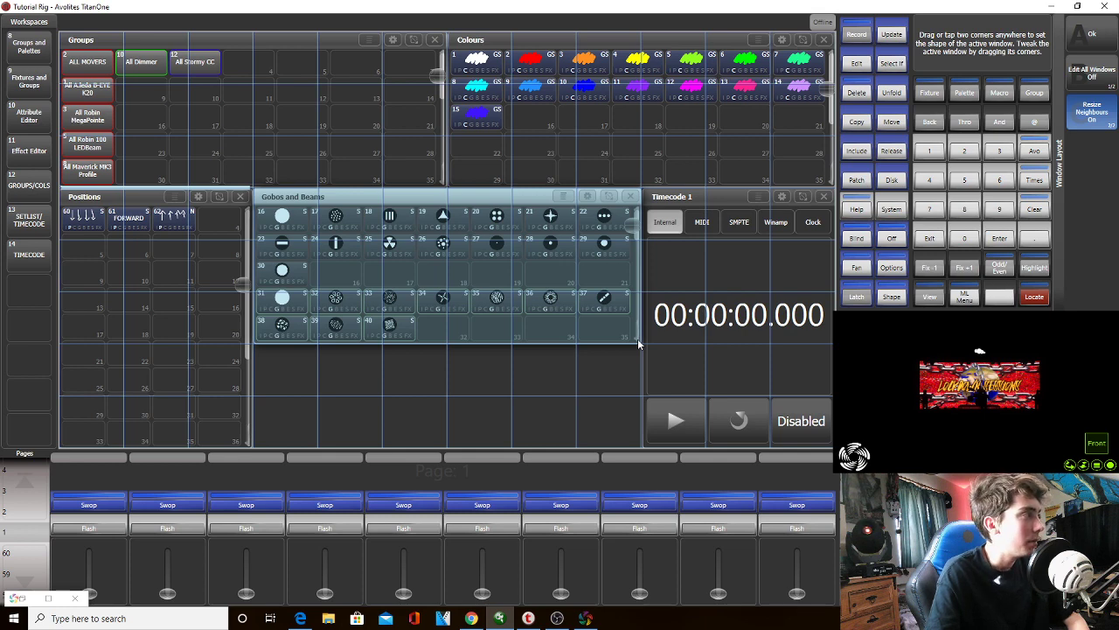
key(Return)
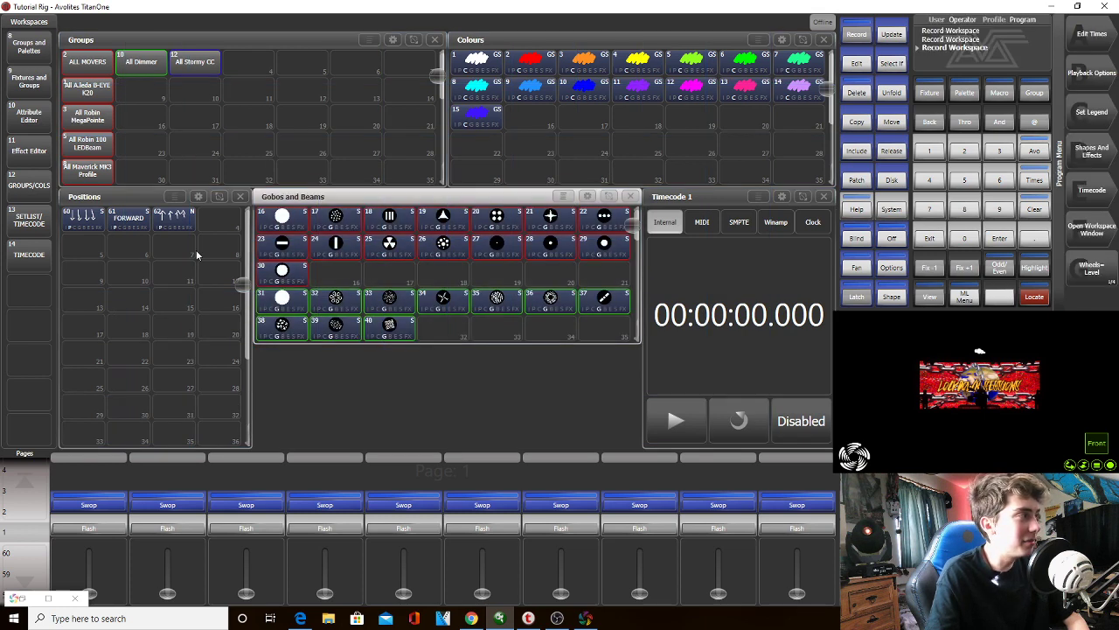
click(219, 200)
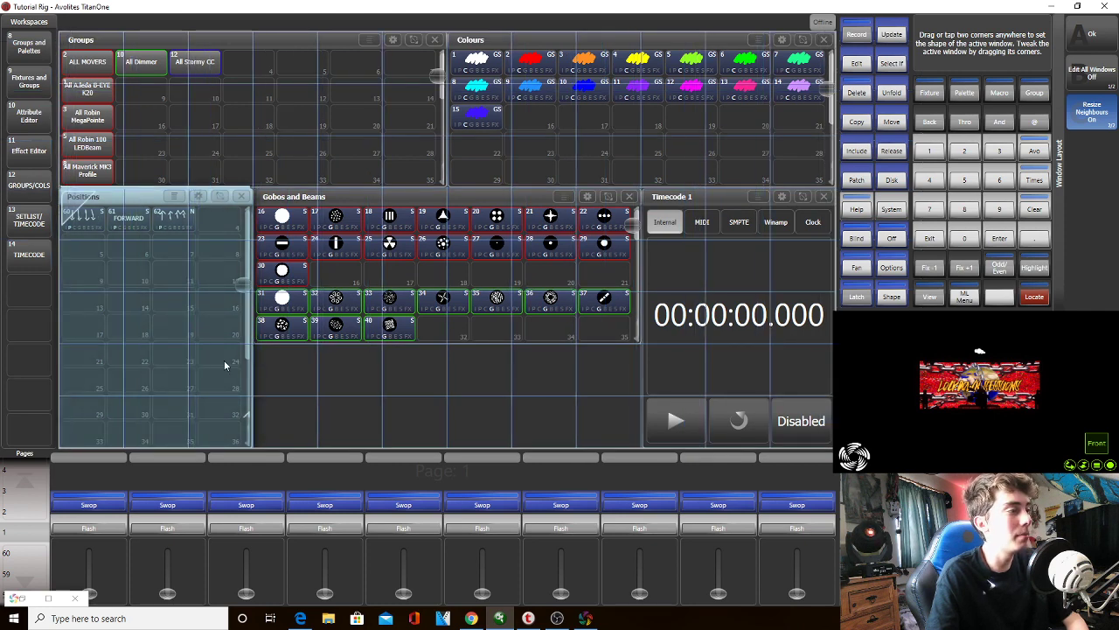
drag(247, 341, 89, 230)
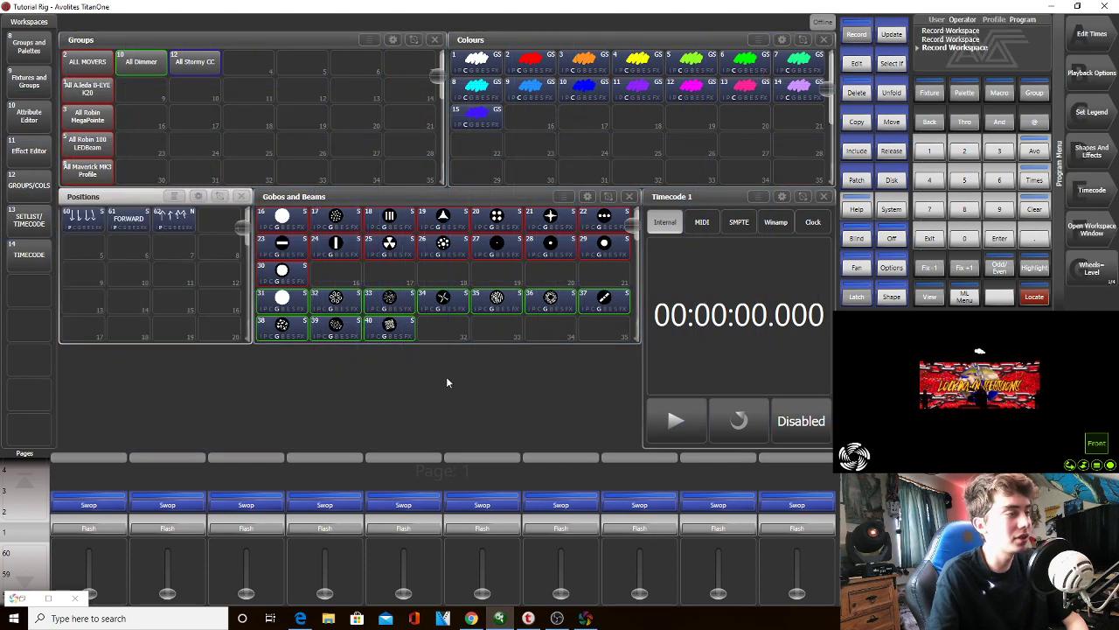
Search the workspace windows for "pla", open Playbacks, and fit it under Positions and Gobos and Beams, nine columns wide and two rows high
click(1084, 232)
text(pla)
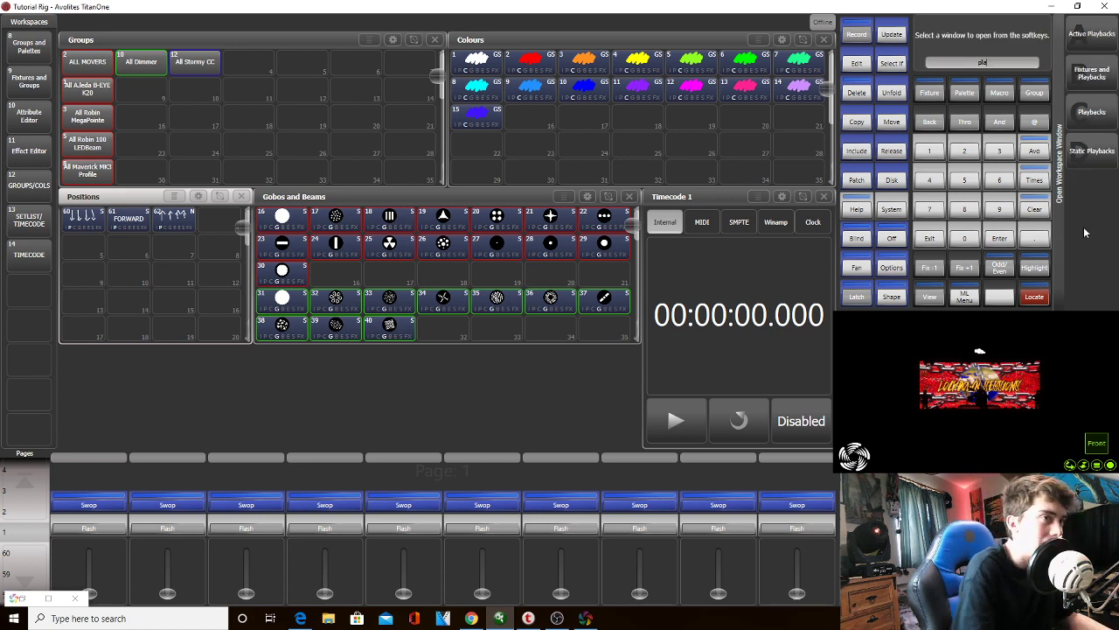
click(1089, 111)
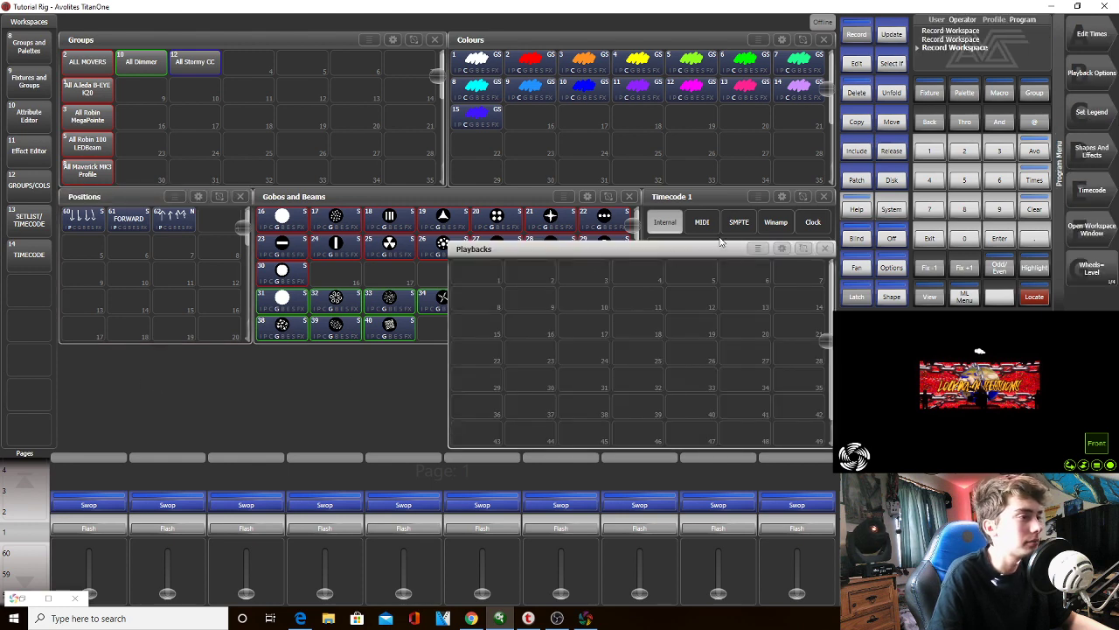
click(803, 249)
drag(98, 366, 593, 450)
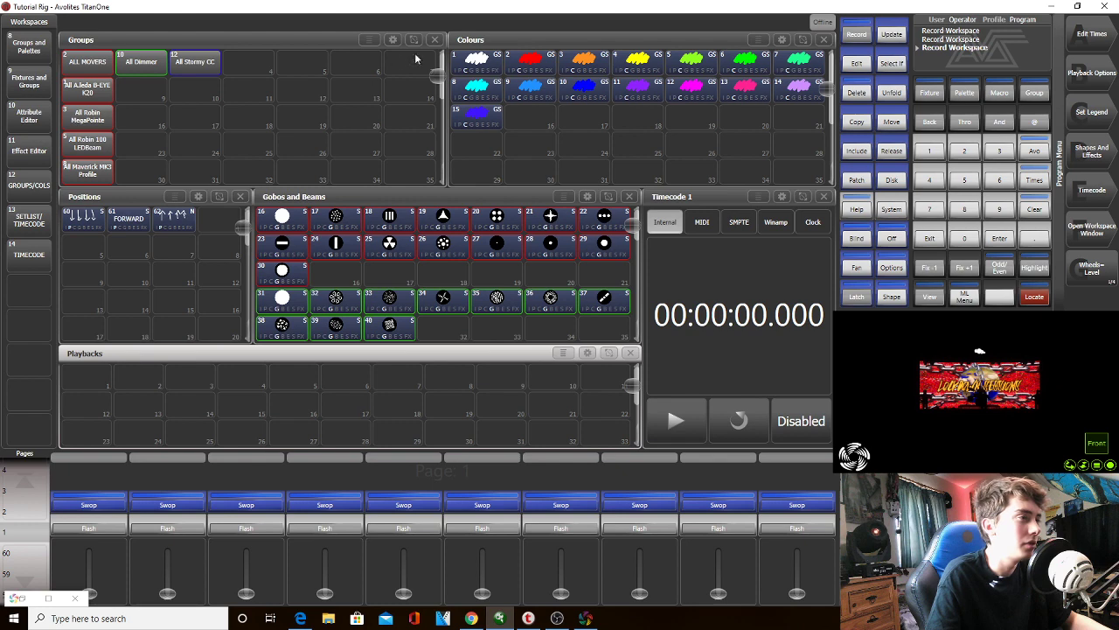
Narrow the Colours window to three grid columns, keeping it beside Groups at three rows high
click(804, 41)
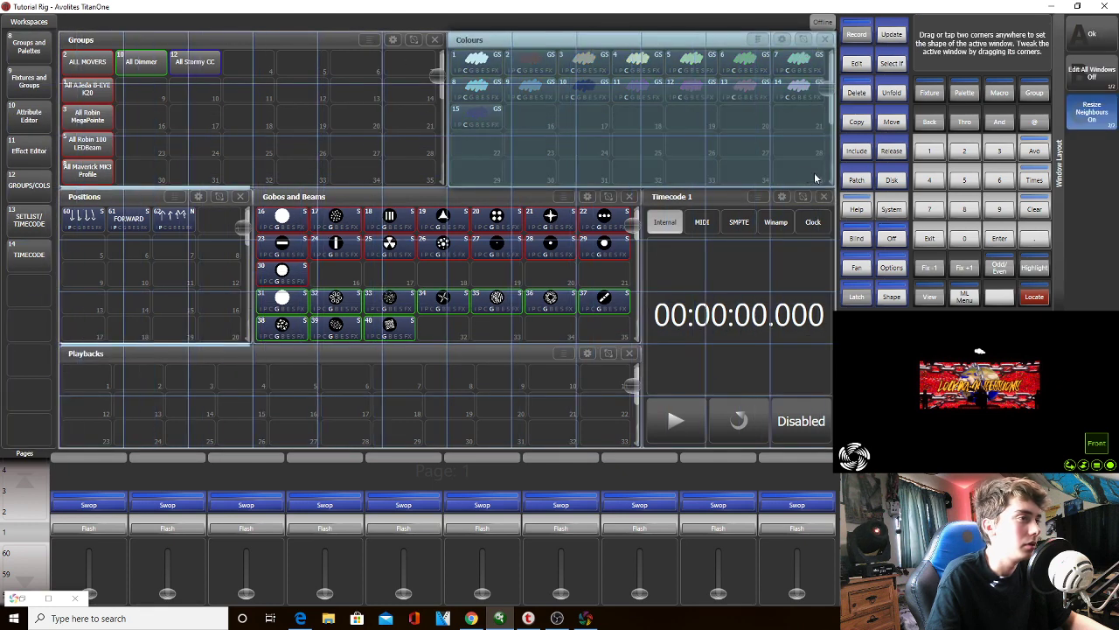
drag(490, 60, 613, 154)
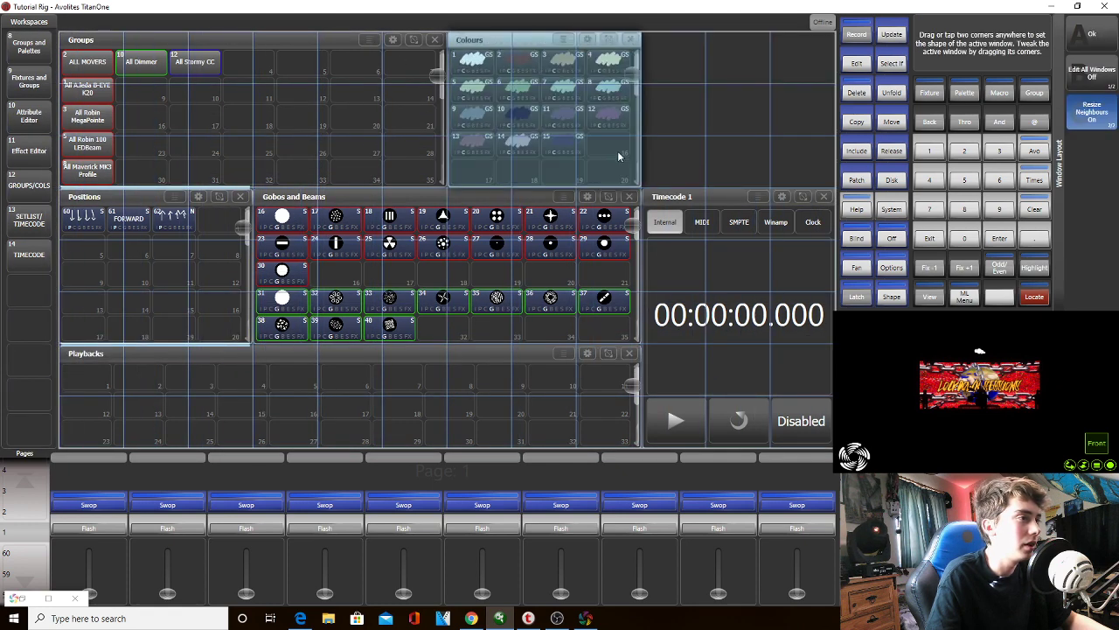
key(Escape)
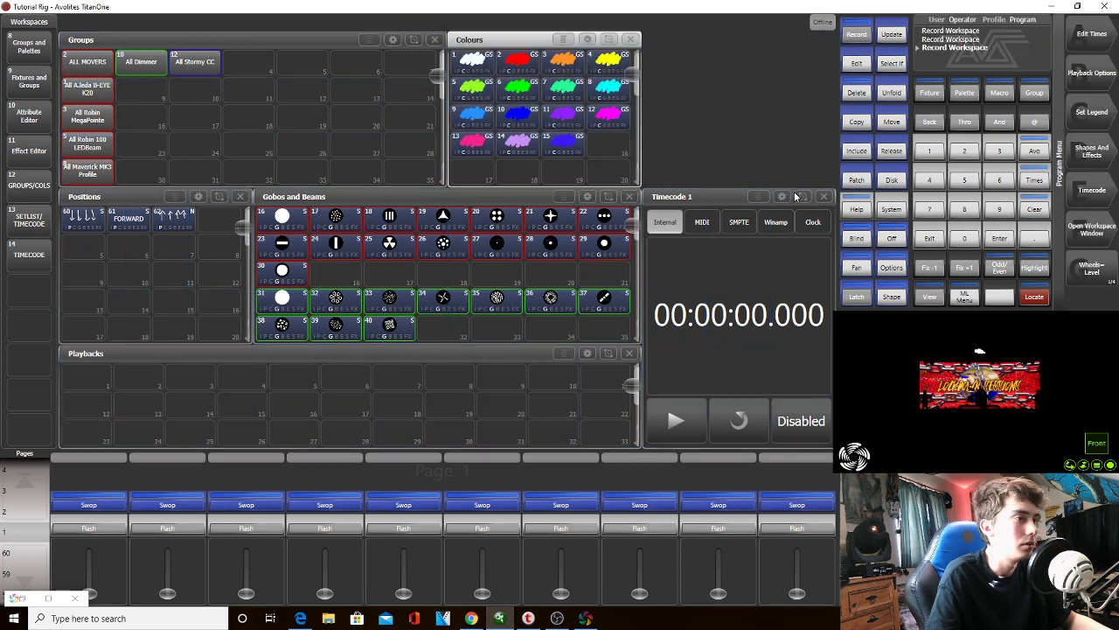
Move the Timecode 1 window beside Colours and size it three grid columns wide and three rows high
click(802, 197)
drag(691, 75, 826, 424)
key(Escape)
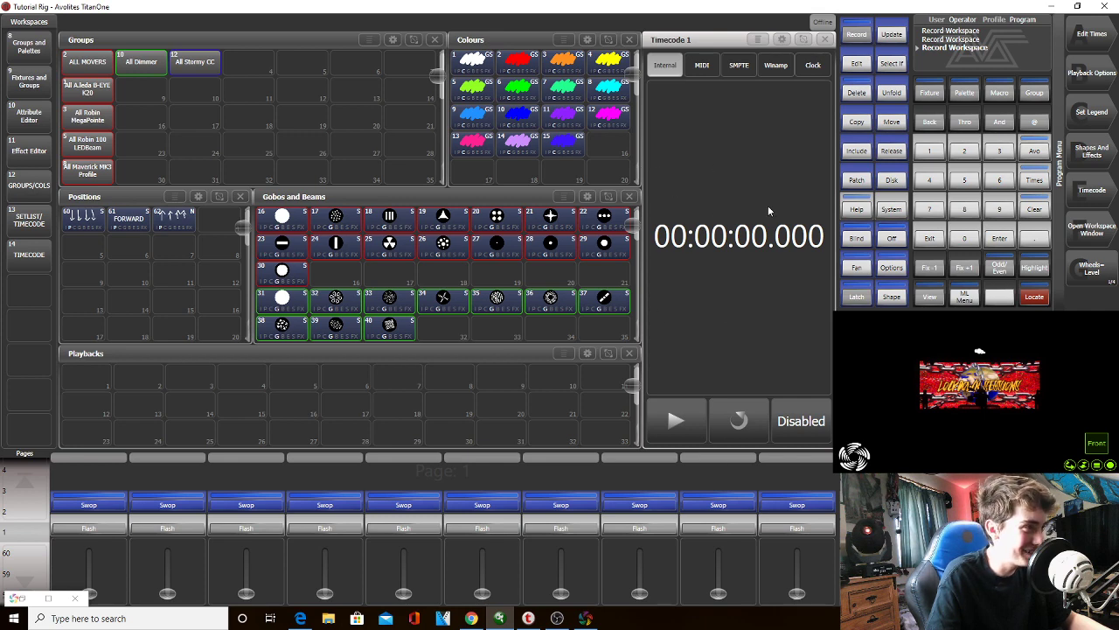
click(805, 43)
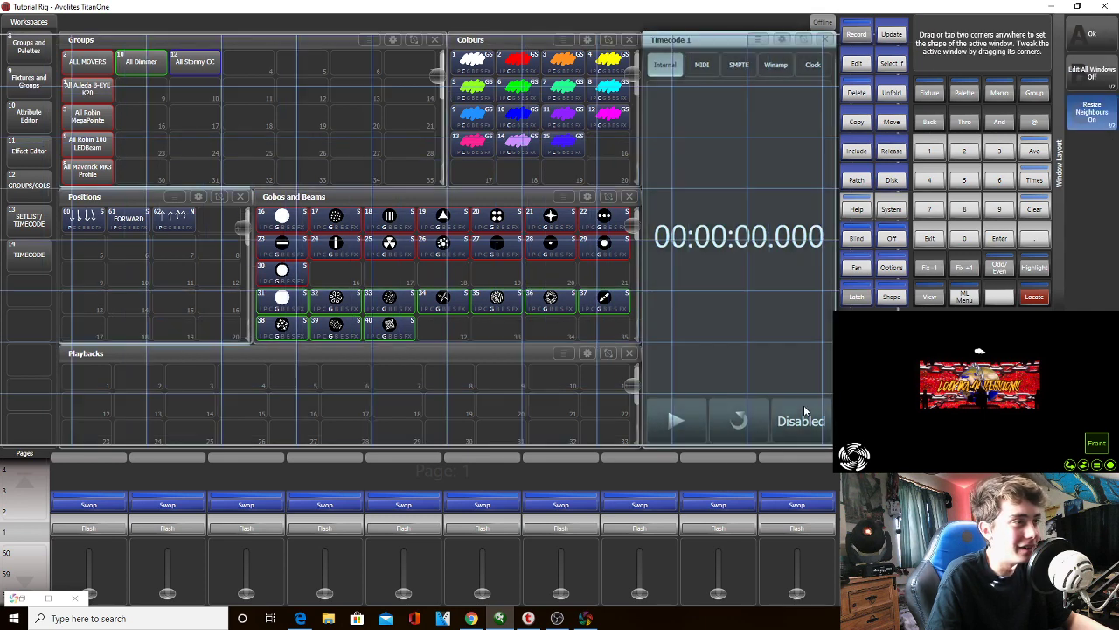
drag(658, 61, 819, 173)
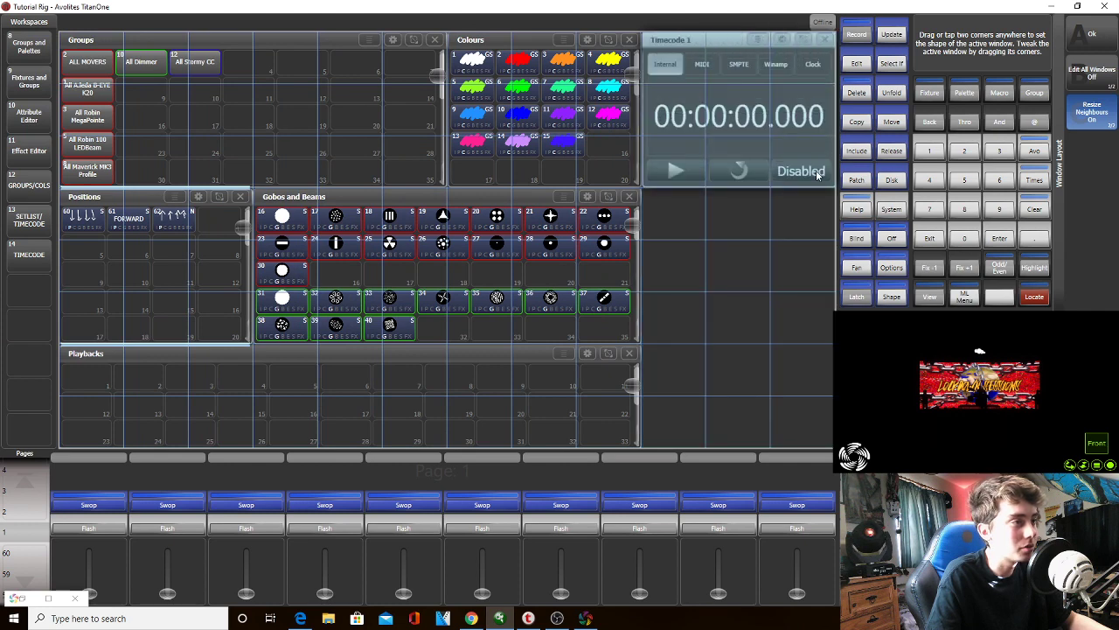
Try out the Set List window in the free space under Timecode 1 and close it again
click(800, 230)
text(pla)
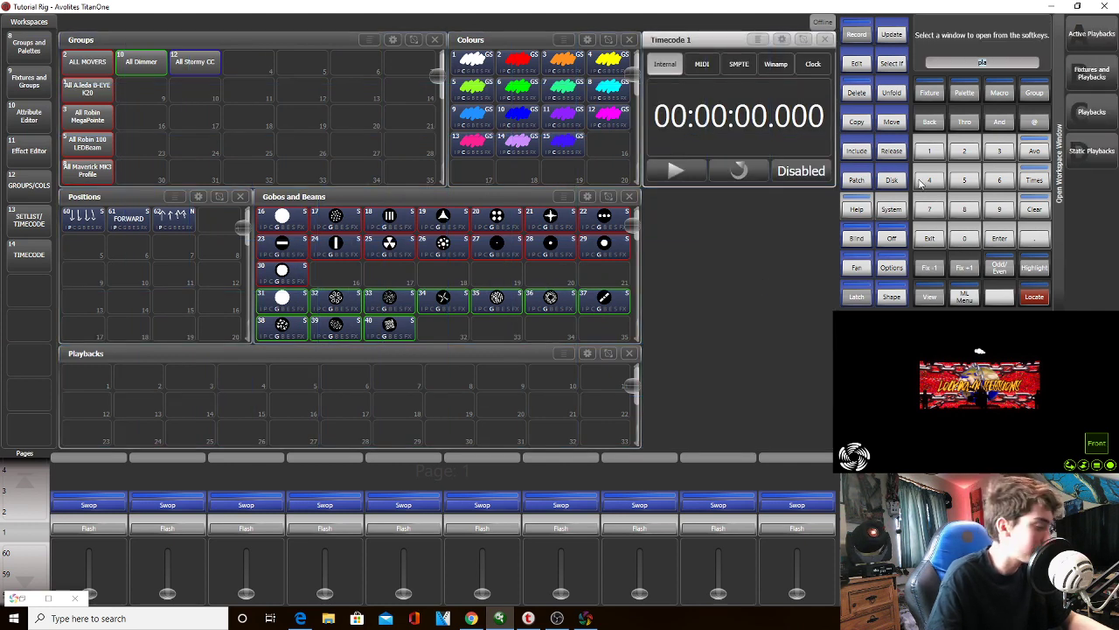
key(BackSpace)
key(BackSpace)
key(BackSpace)
text(set)
click(1073, 124)
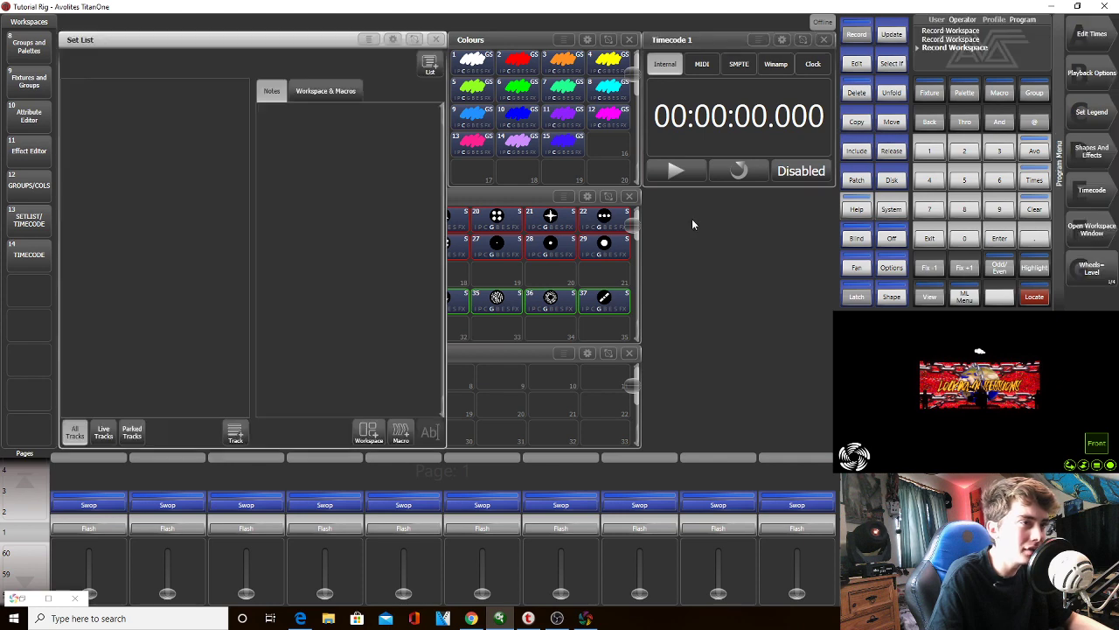
click(409, 42)
drag(660, 233, 822, 437)
click(826, 196)
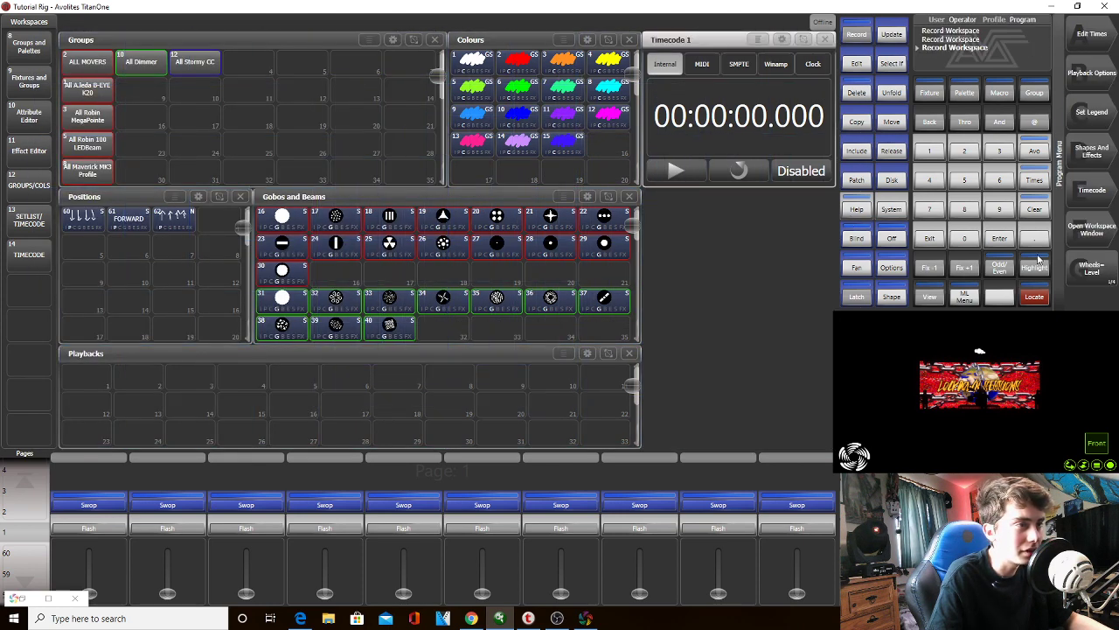
Search the workspace windows for "u" and open the Undo History window
click(1085, 242)
key(BackSpace)
key(BackSpace)
key(BackSpace)
text(udno)
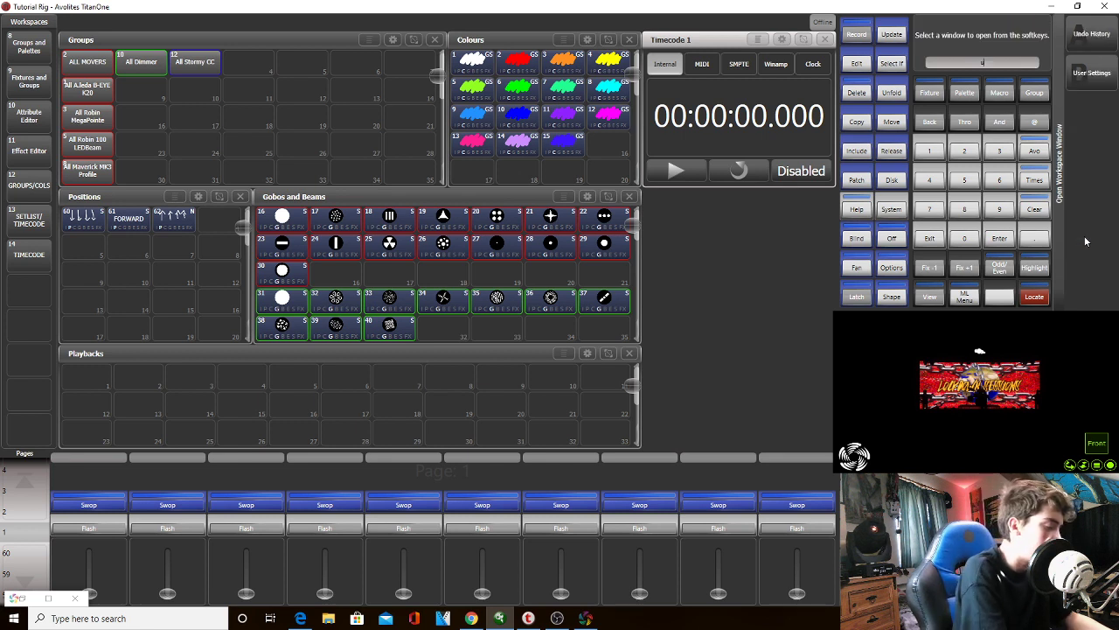
key(BackSpace)
key(BackSpace)
key(BackSpace)
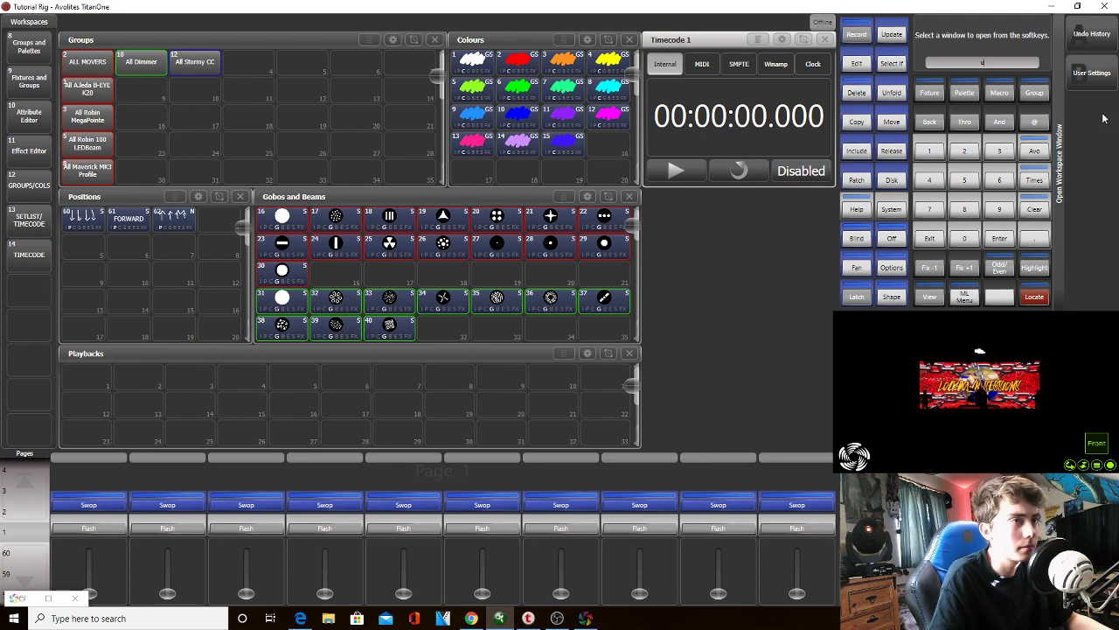
click(1098, 40)
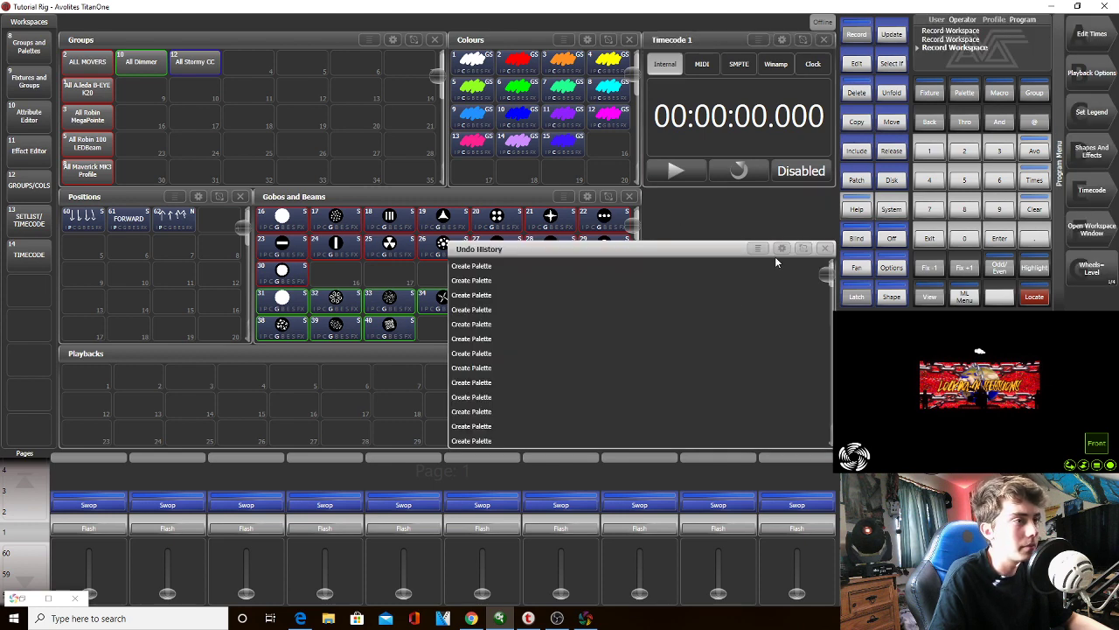
Fit the Undo History window under Timecode 1, three grid columns wide and five rows high, and show its latest entries
click(804, 249)
drag(644, 192, 825, 250)
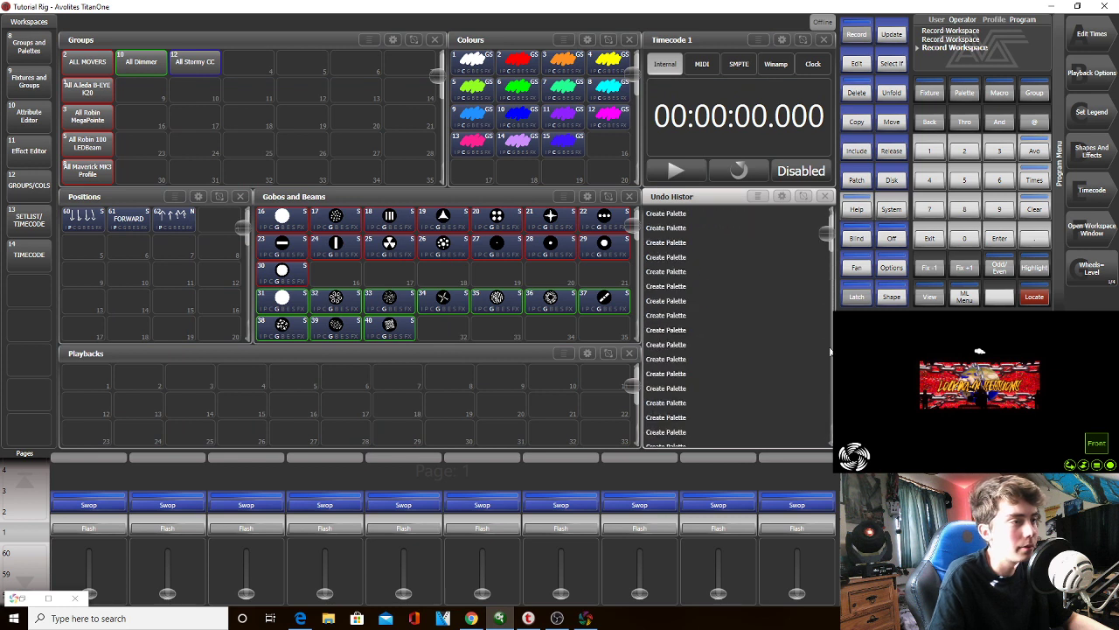
drag(830, 352, 827, 425)
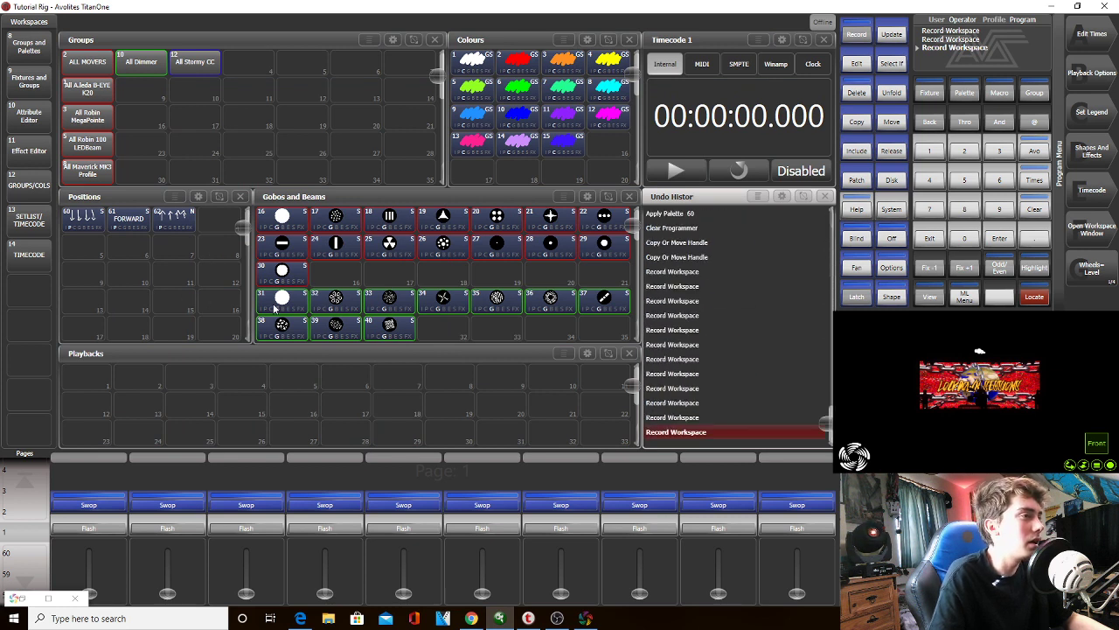
Record the current window layout as a workspace with the legend "LIVE PAGE" in the empty slot after TIMECODE
click(31, 292)
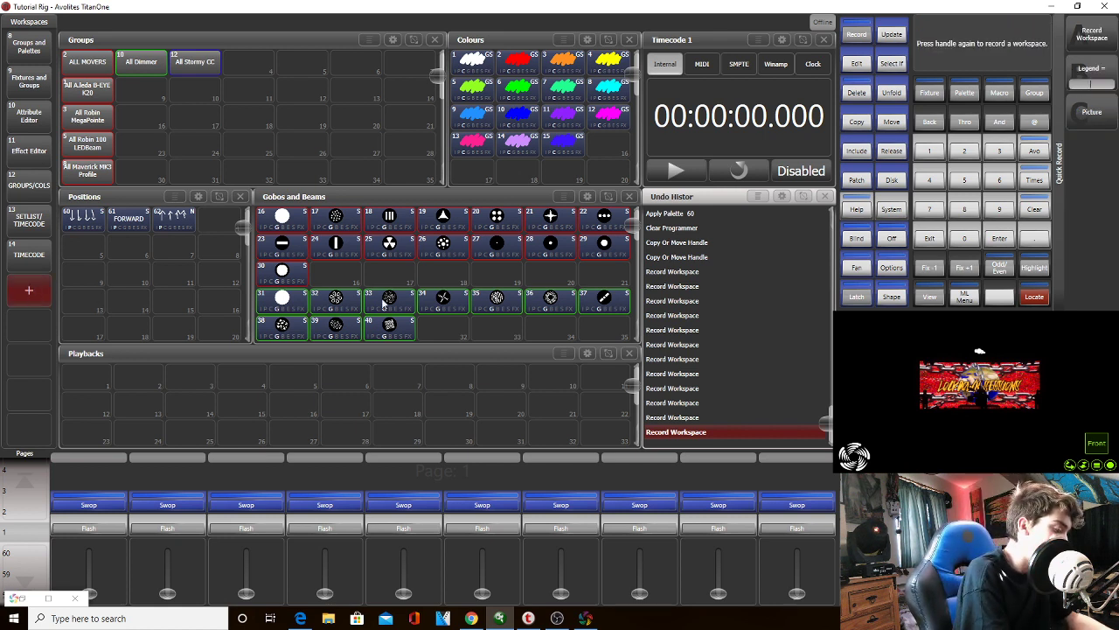
text(LIVE PAGE)
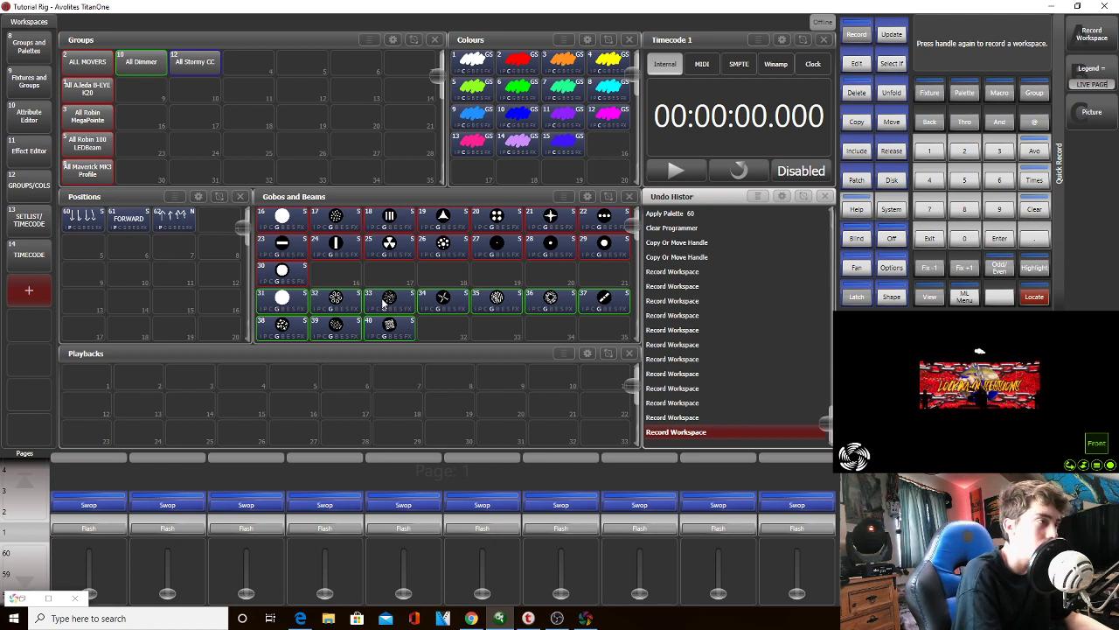
key(Return)
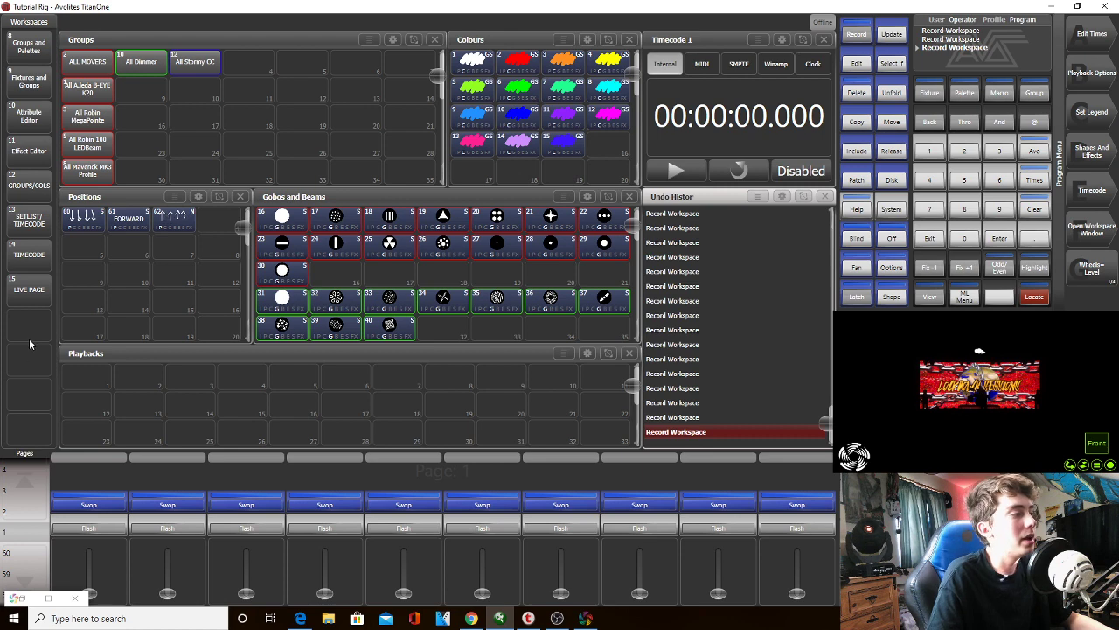
Recall the recorded SETLIST/TIMECODE and GROUPS/COLS workspaces to check their layouts
click(42, 147)
click(23, 210)
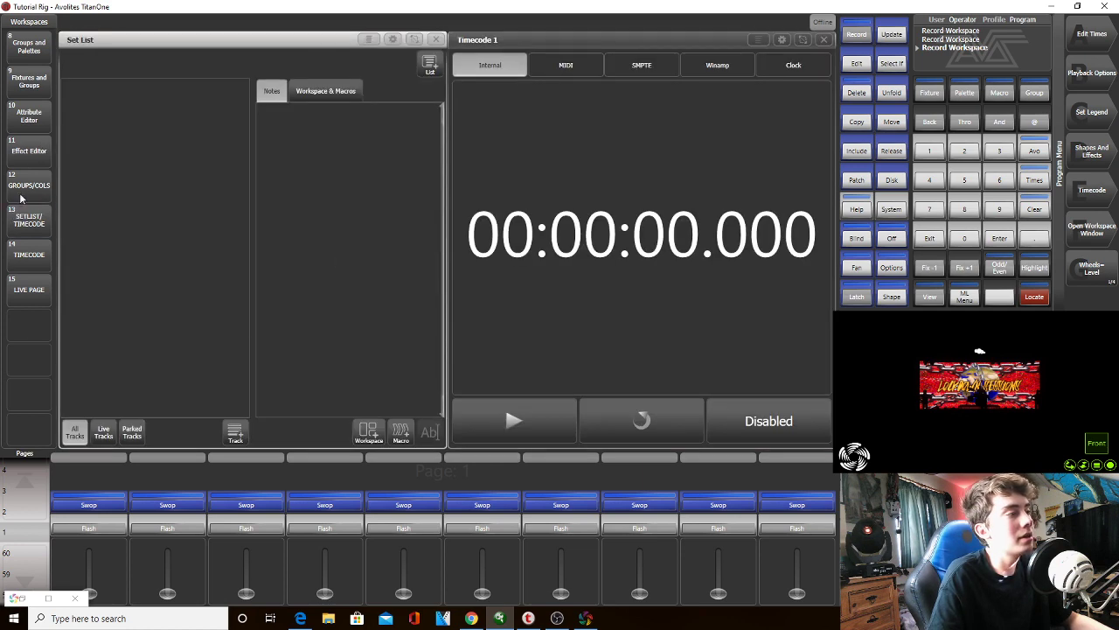
click(23, 199)
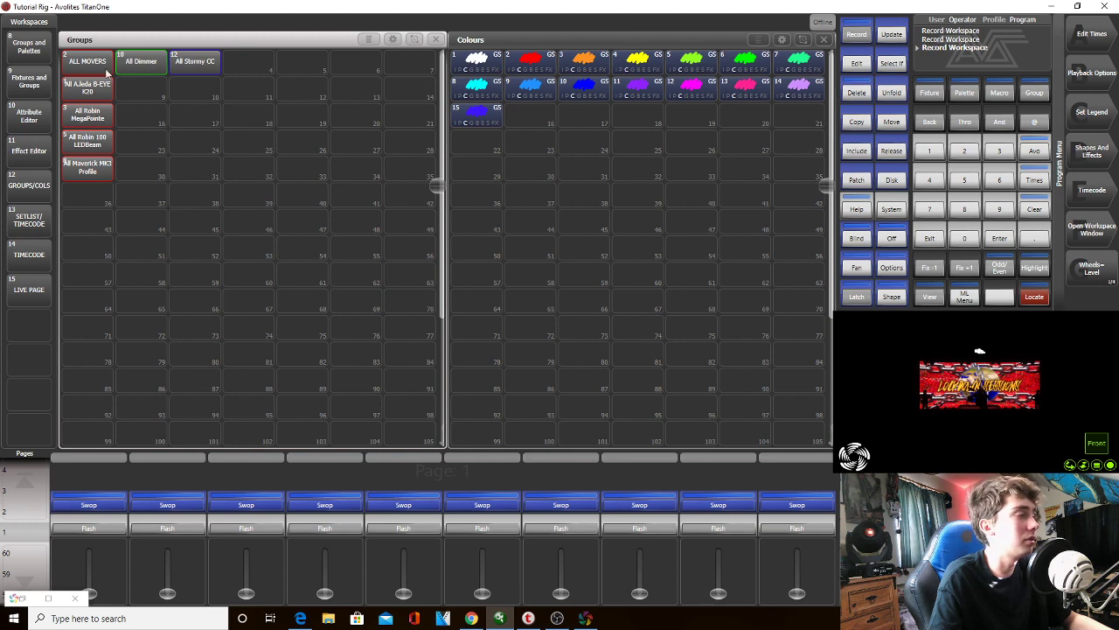
Recall the Groups and Palettes workspace and close its Positions, Groups, Colours and Gobos and Beams windows
click(29, 52)
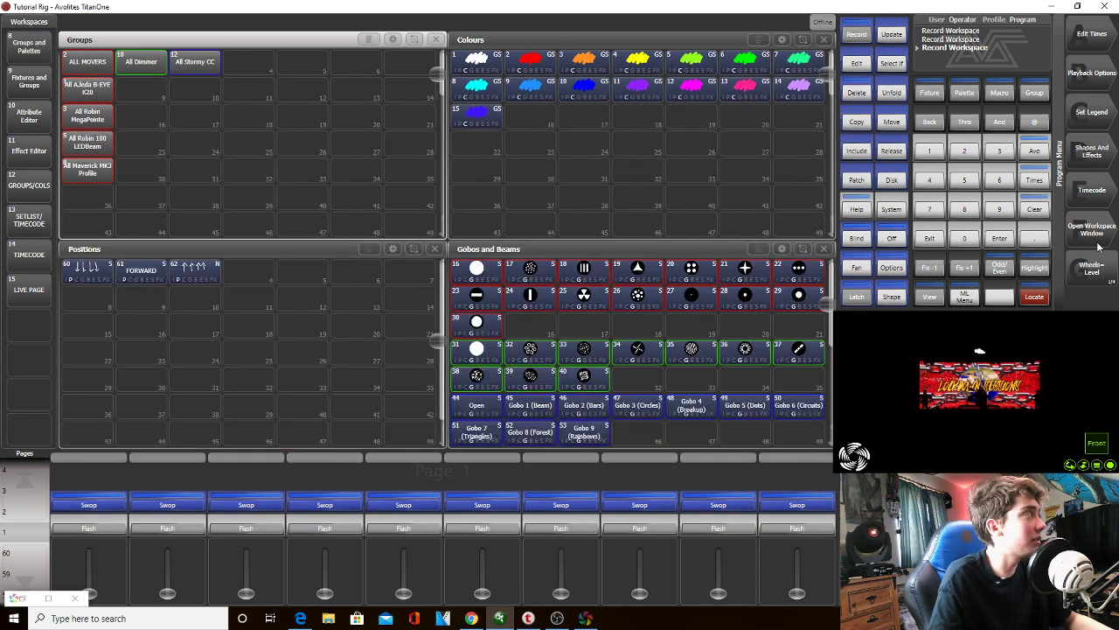
click(435, 249)
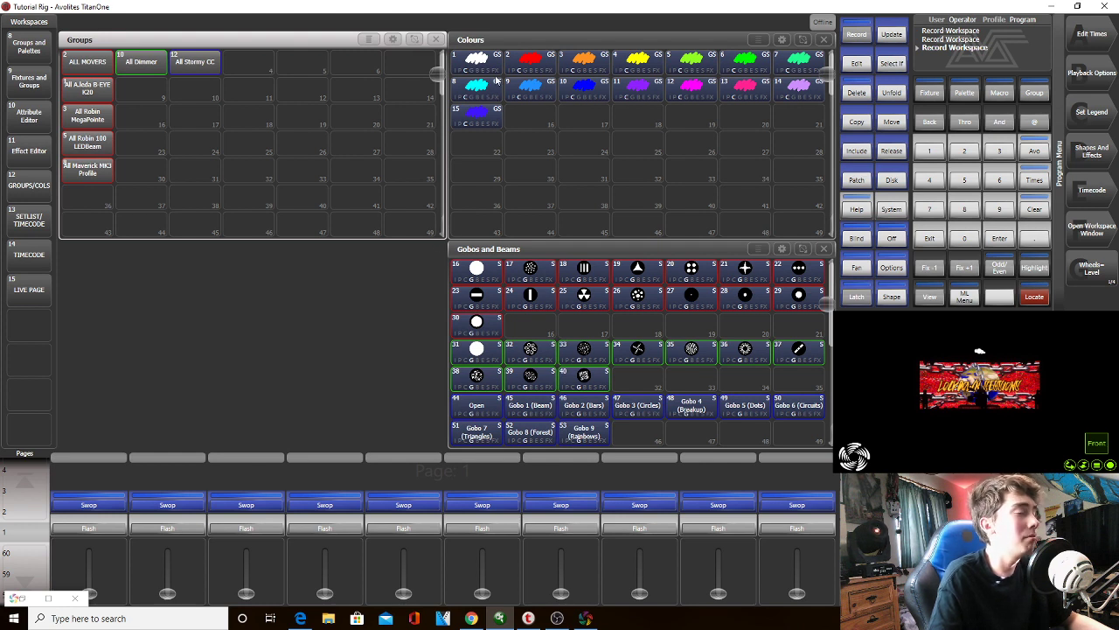
click(434, 39)
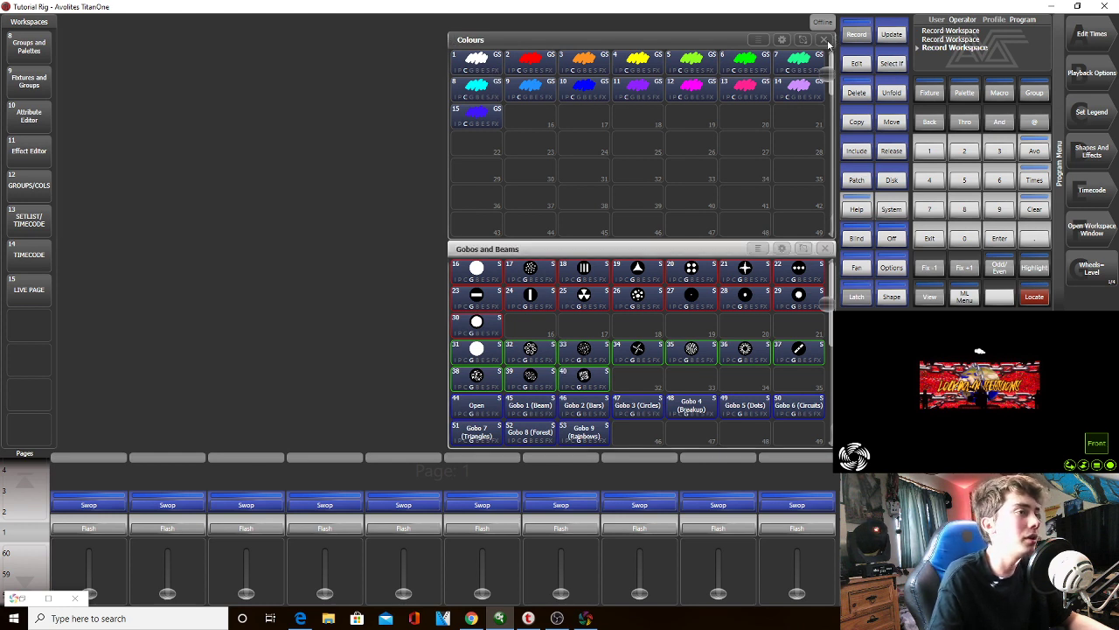
click(824, 40)
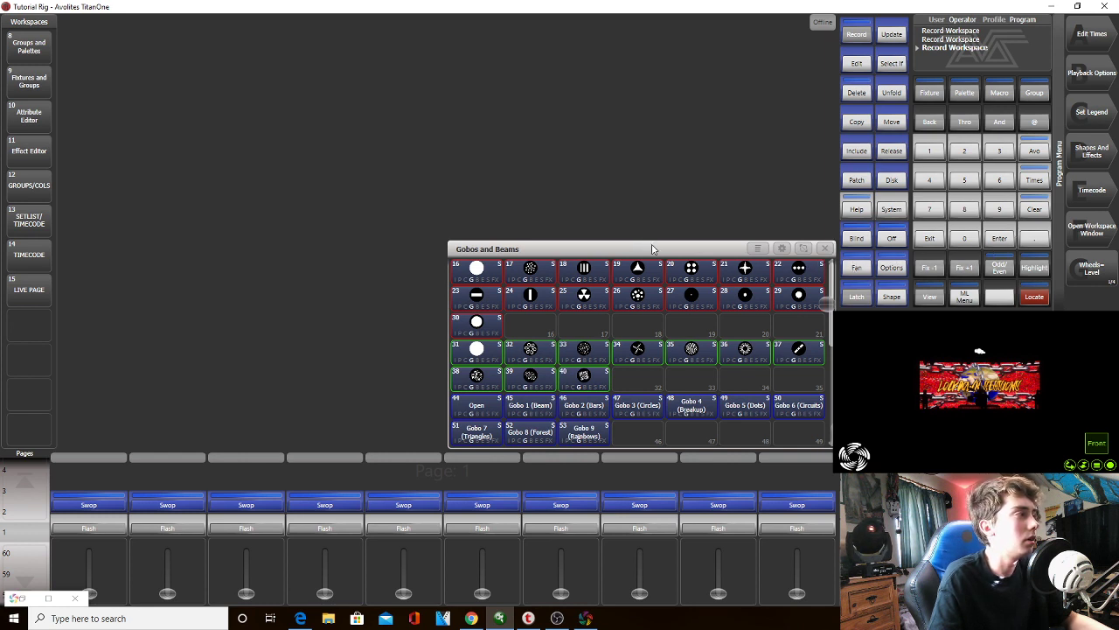
click(826, 249)
Search the available workspace windows for "medi", clear the search and look through the full list of windows
click(1095, 229)
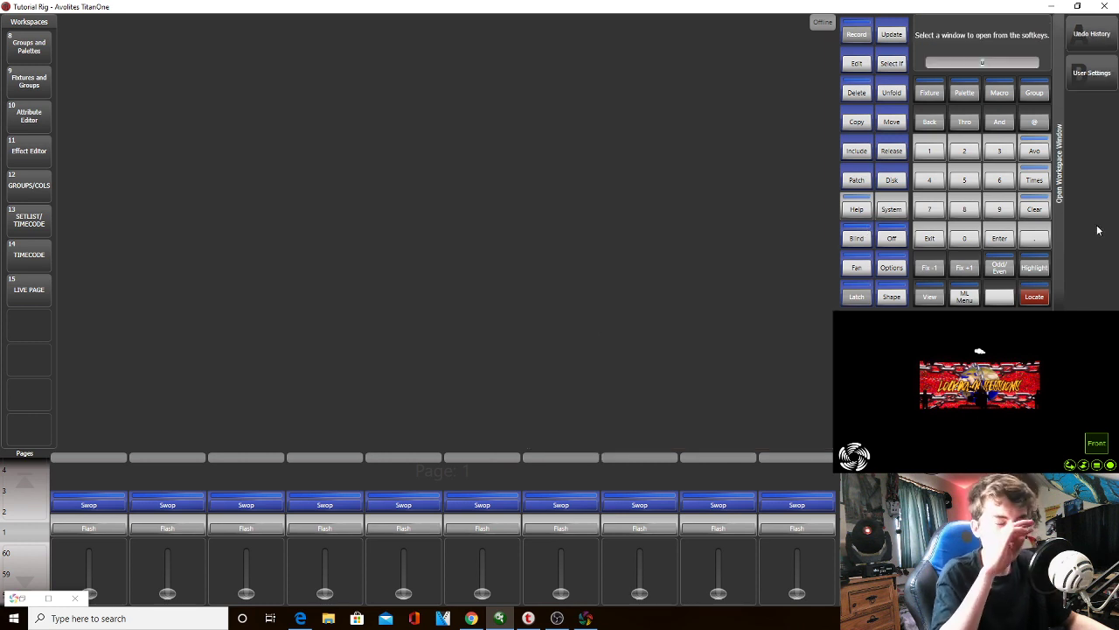
text(medi)
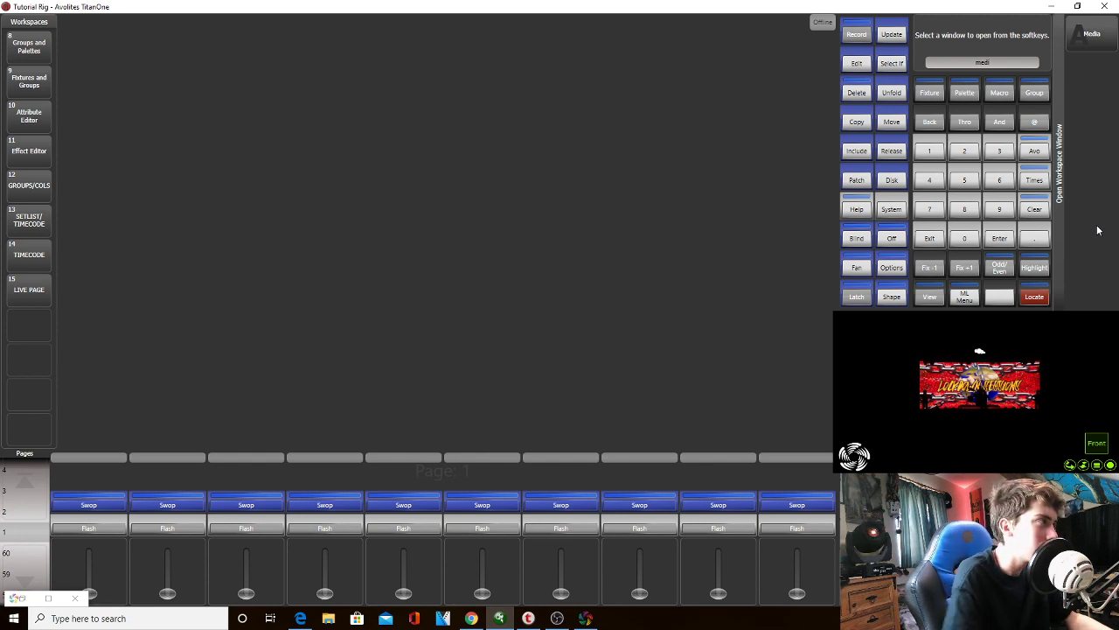
key(BackSpace)
key(BackSpace)
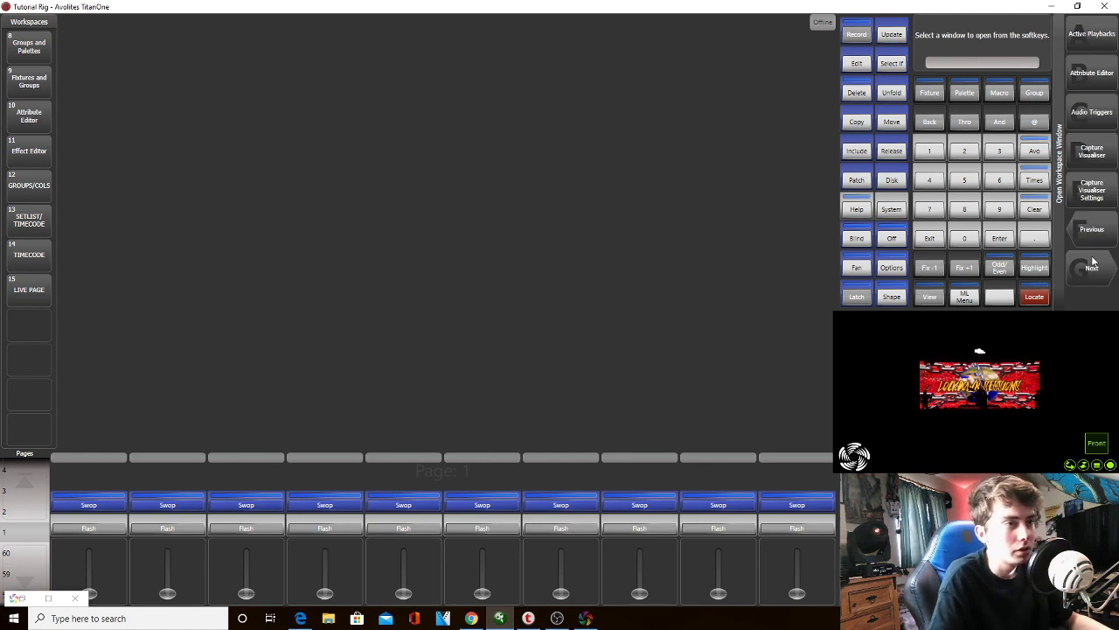
click(1092, 269)
click(1092, 268)
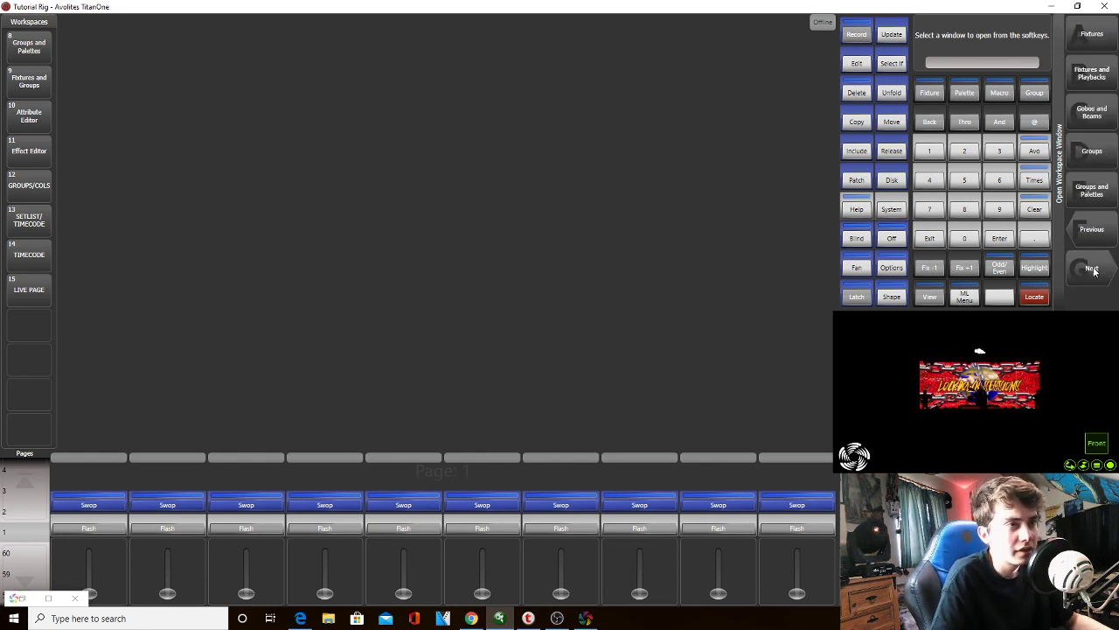
click(1092, 268)
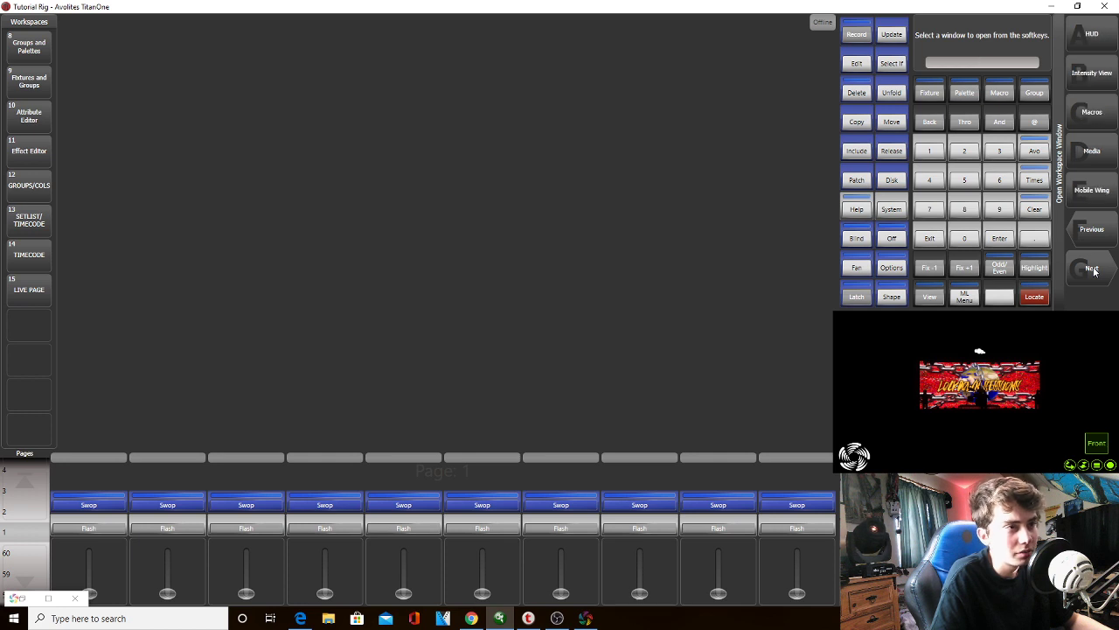
click(1093, 268)
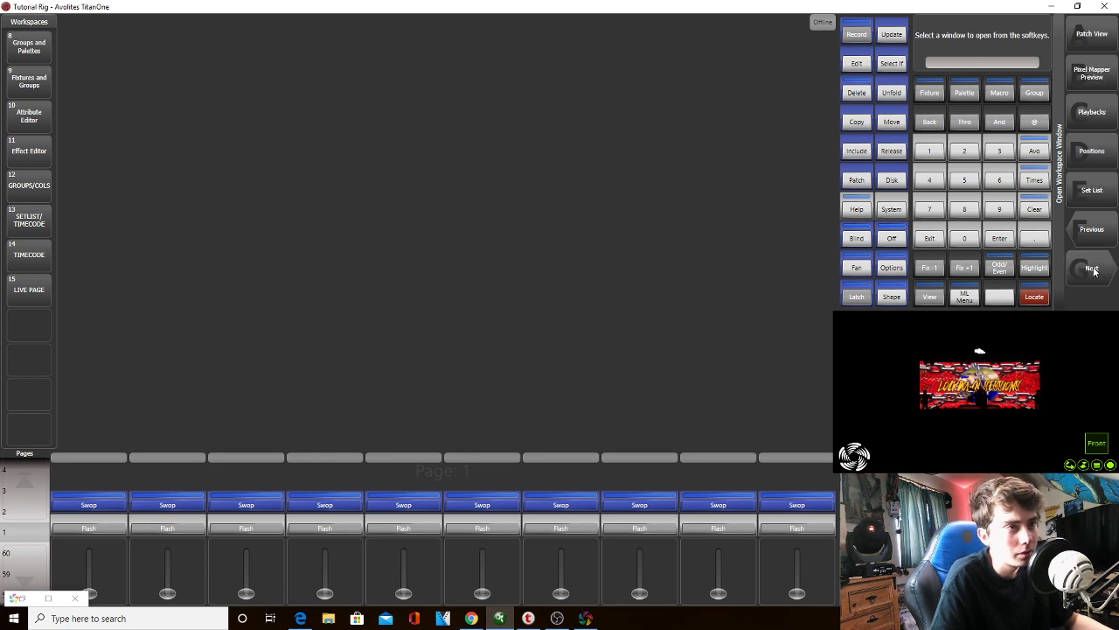
click(1092, 268)
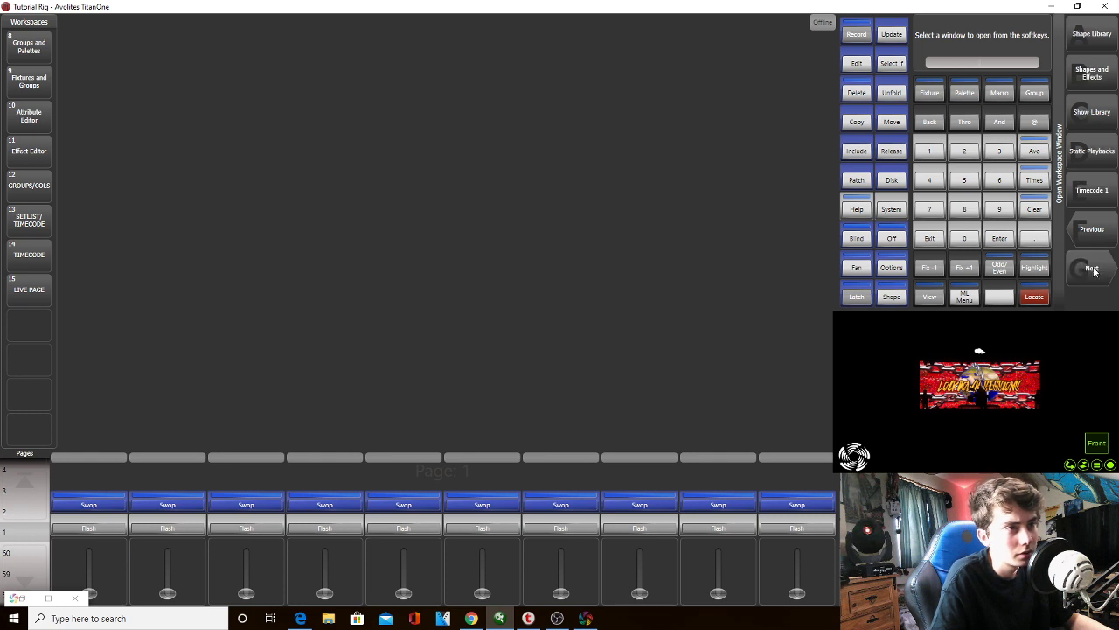
click(1092, 268)
click(1093, 268)
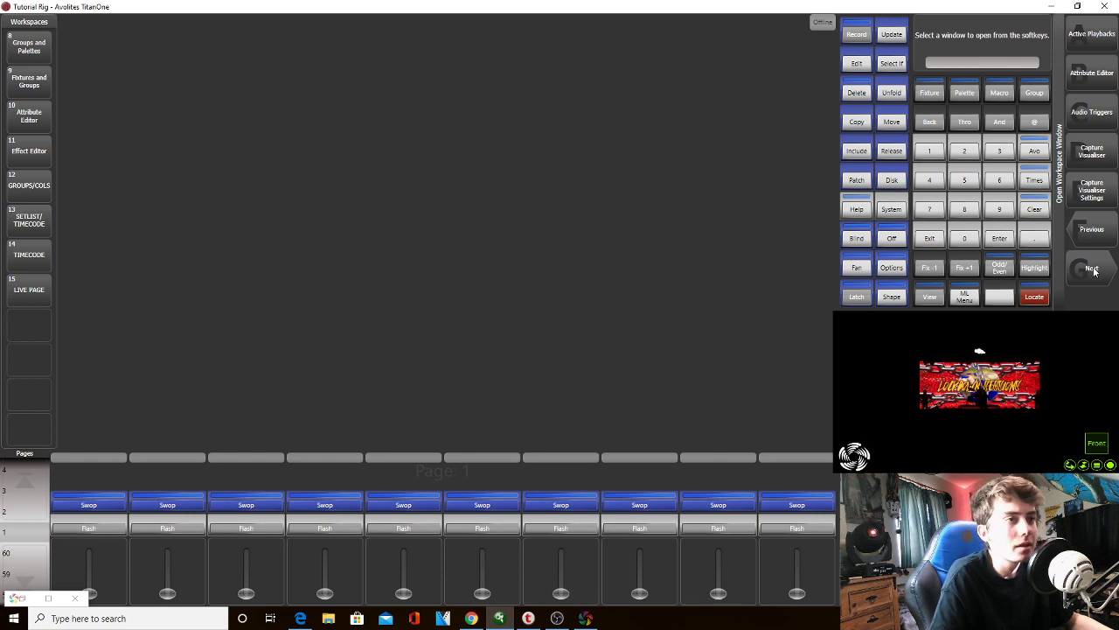
Open the HUD window from the workspace window list and close it again
click(1092, 268)
click(1092, 269)
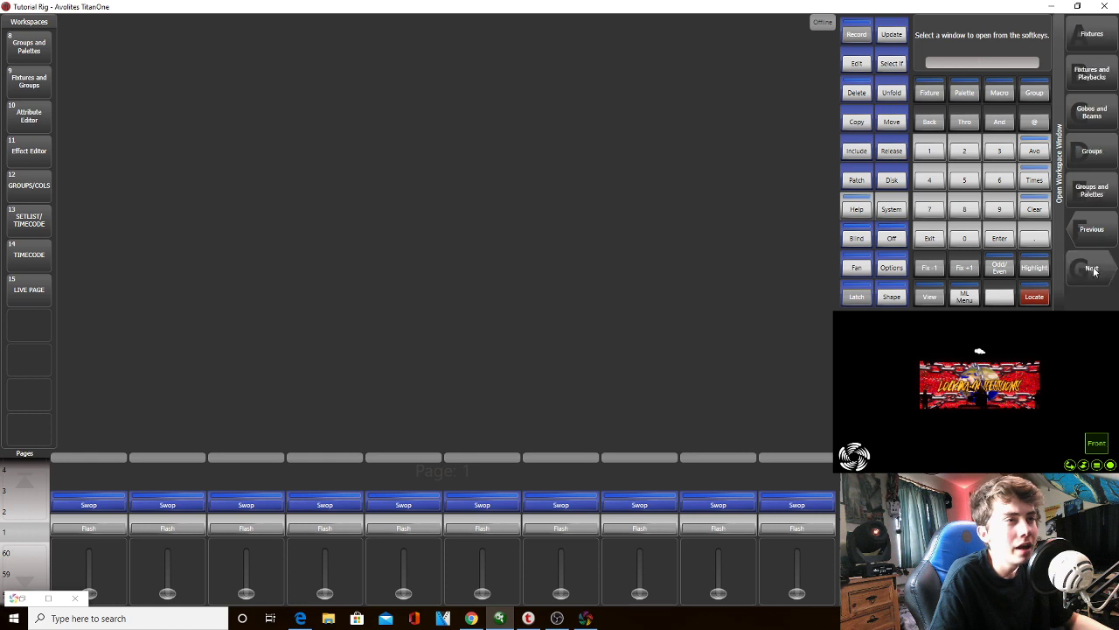
click(1092, 269)
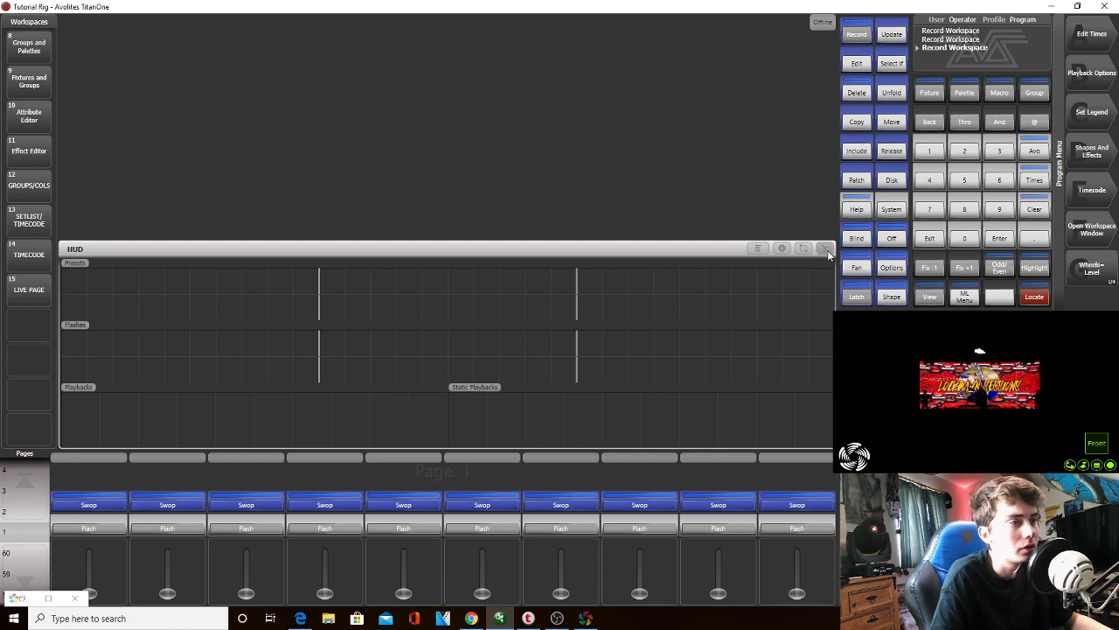
click(827, 249)
Examine the remaining workspace windows, from HUD through User Settings, and leave the list without opening any
click(1080, 234)
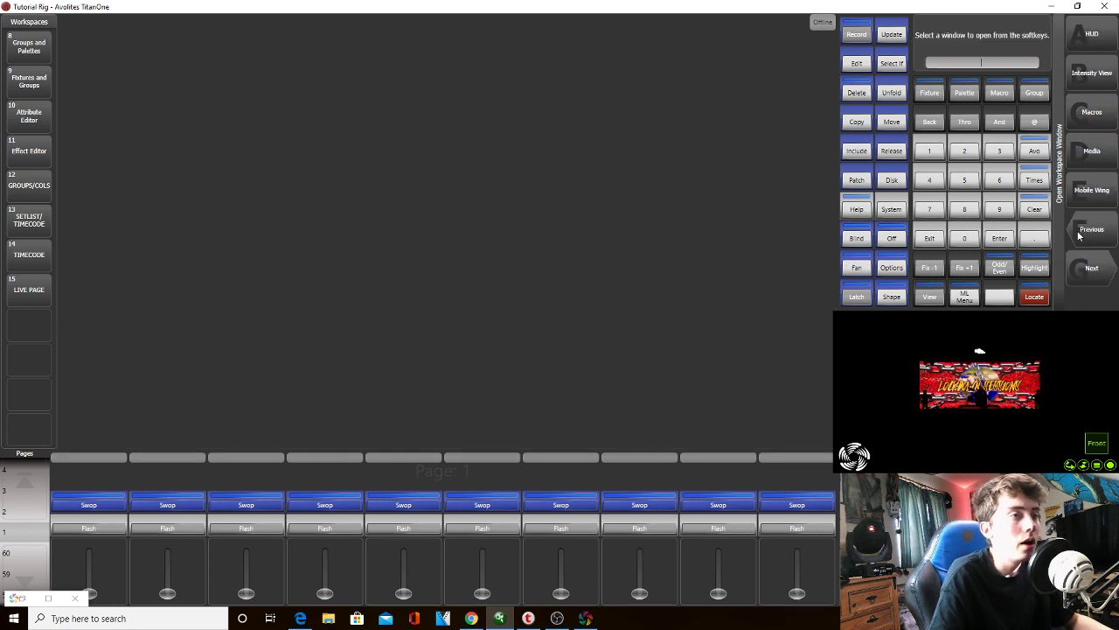
click(1087, 271)
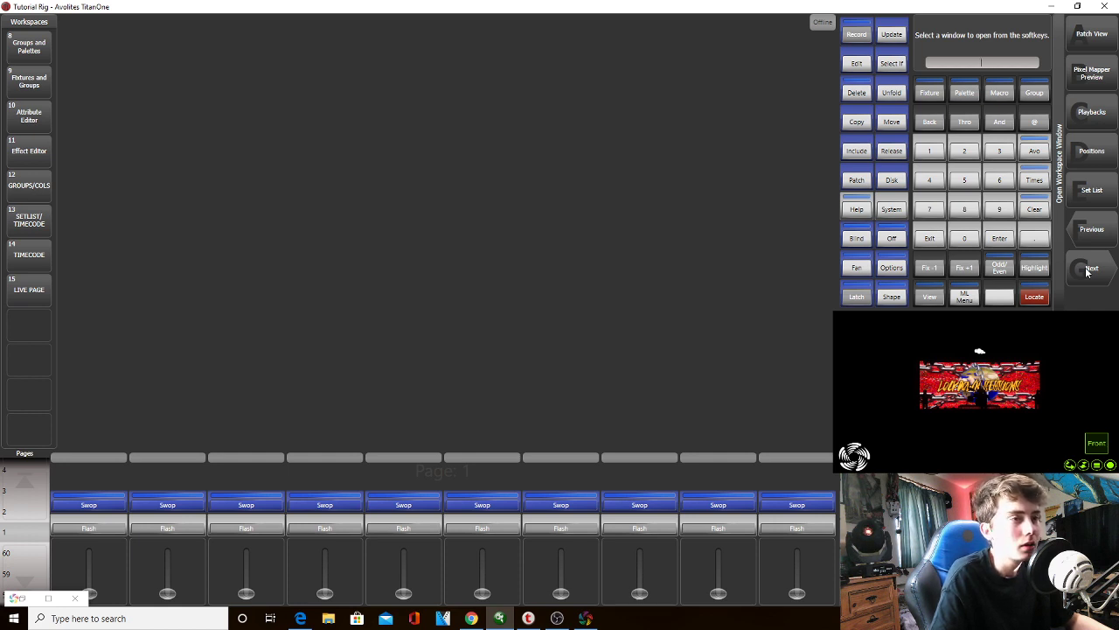
click(1087, 271)
click(1087, 271)
click(1086, 237)
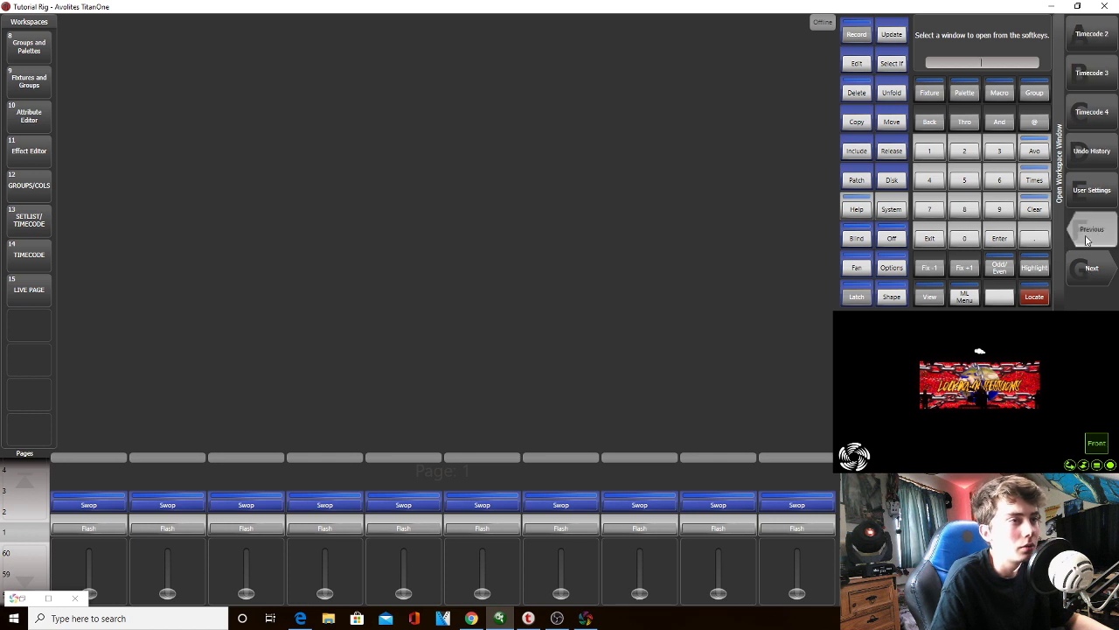
click(932, 243)
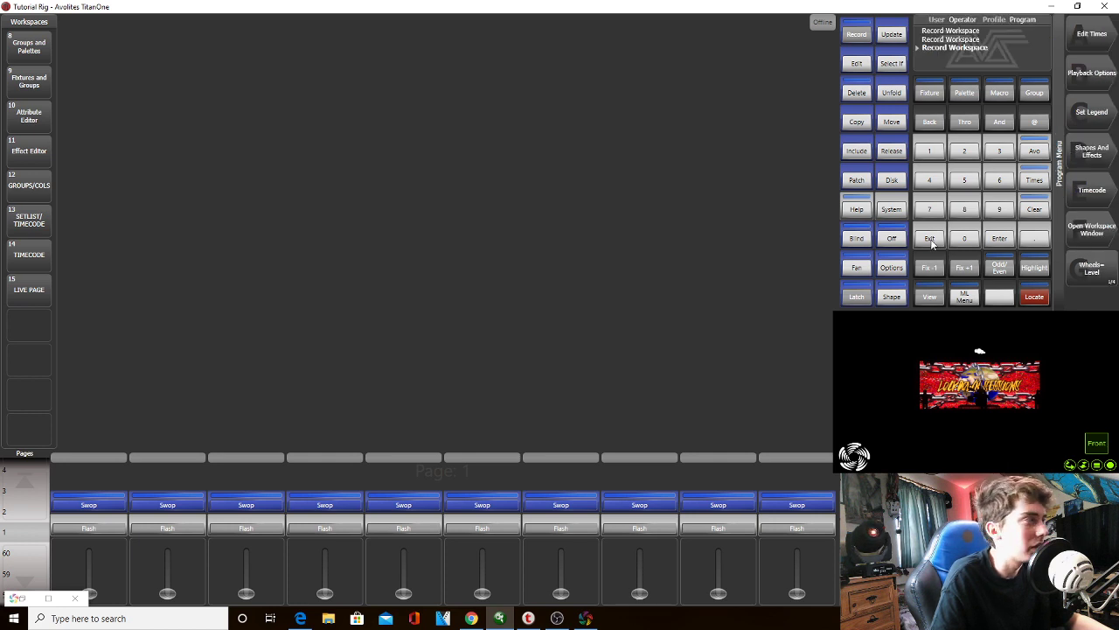
Recall the Groups and Palettes workspace, compare it with LIVE PAGE and return to Groups and Palettes
click(45, 44)
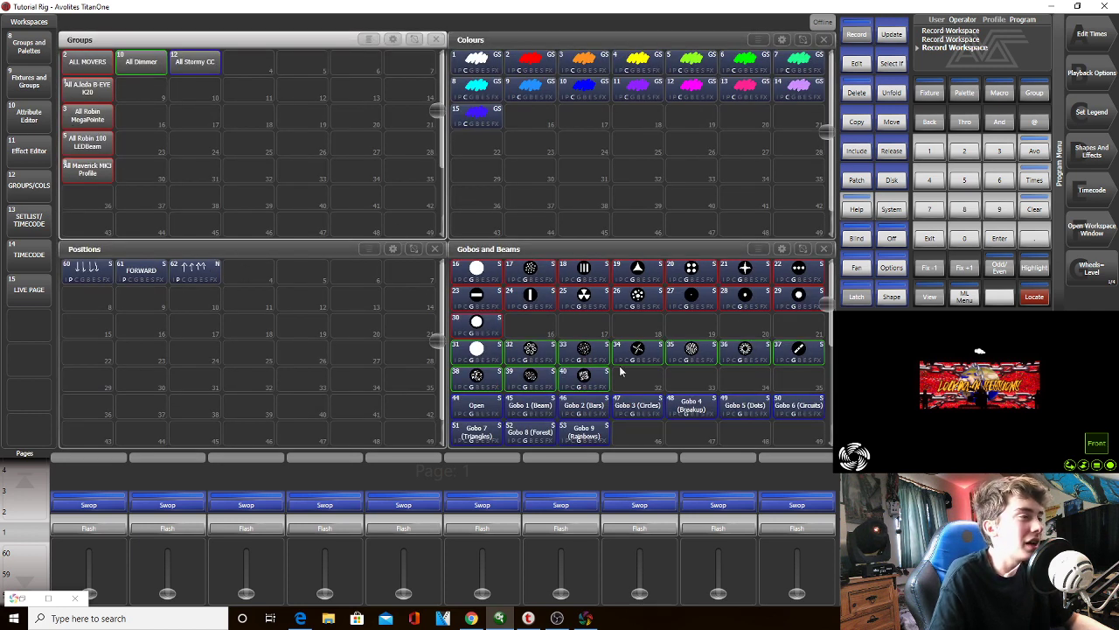
click(16, 295)
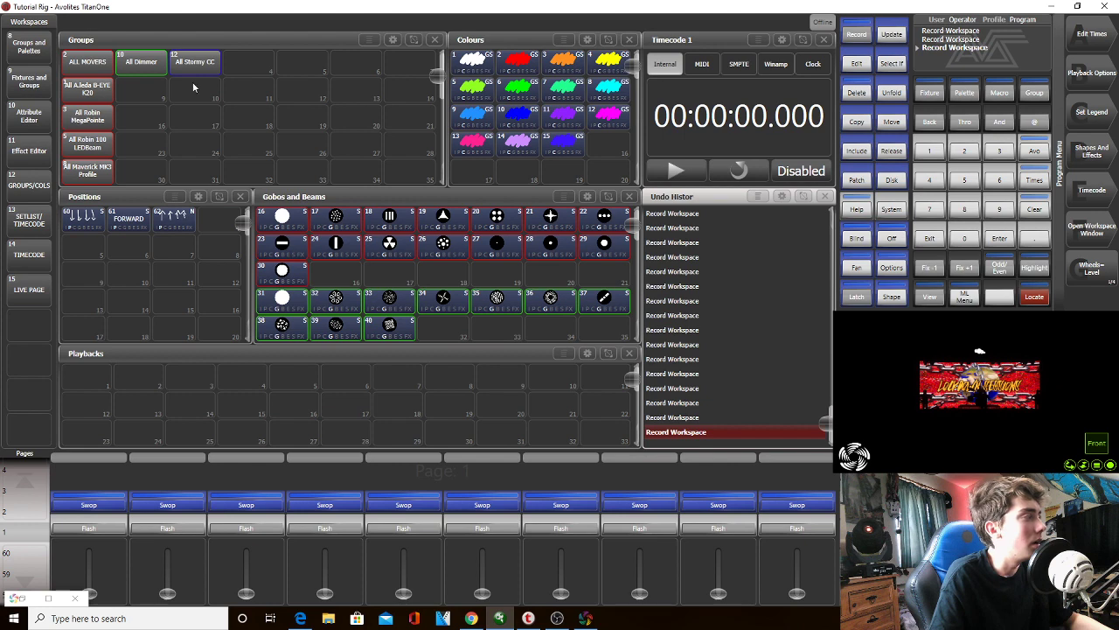
click(43, 57)
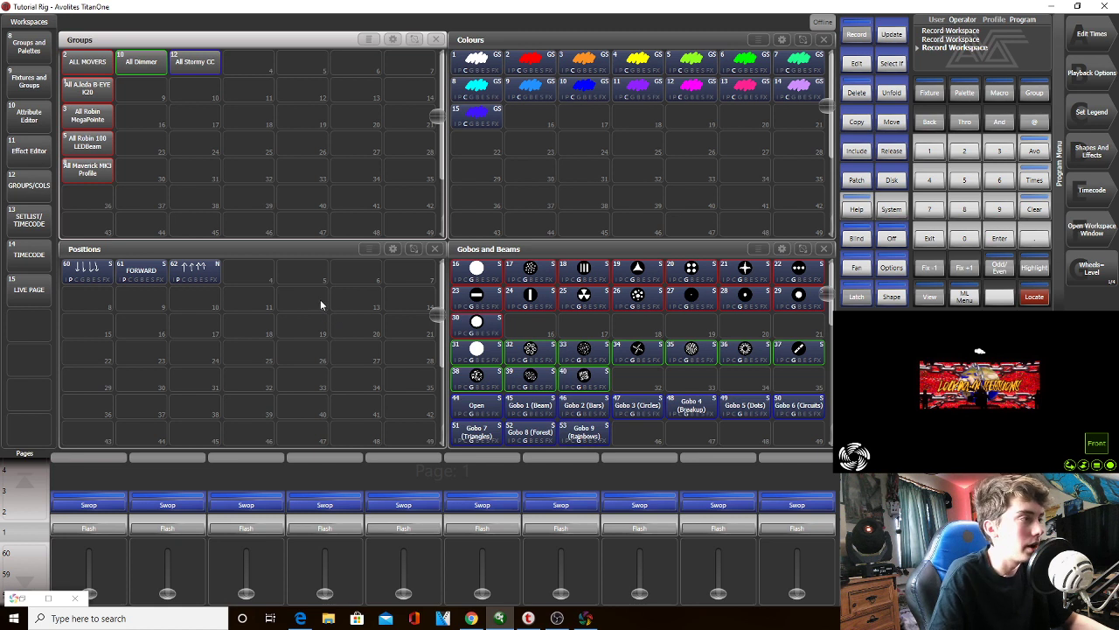
Locate the B-EYE K20, MegaPointe and LEDBeam groups, try position palette 60 on them and clear the programmer
click(109, 165)
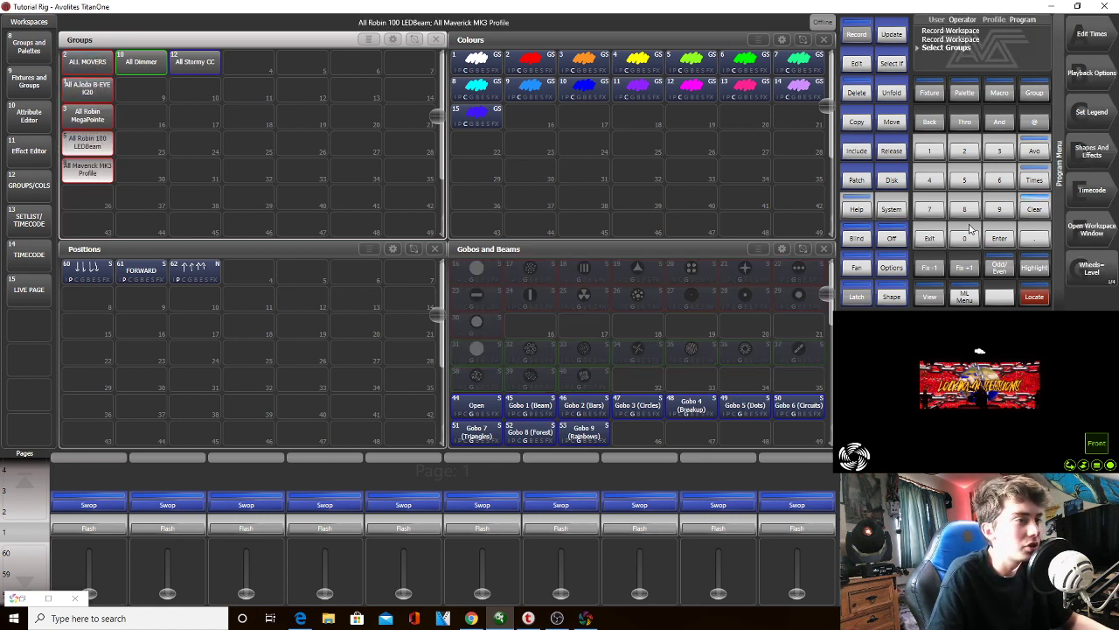
click(1032, 209)
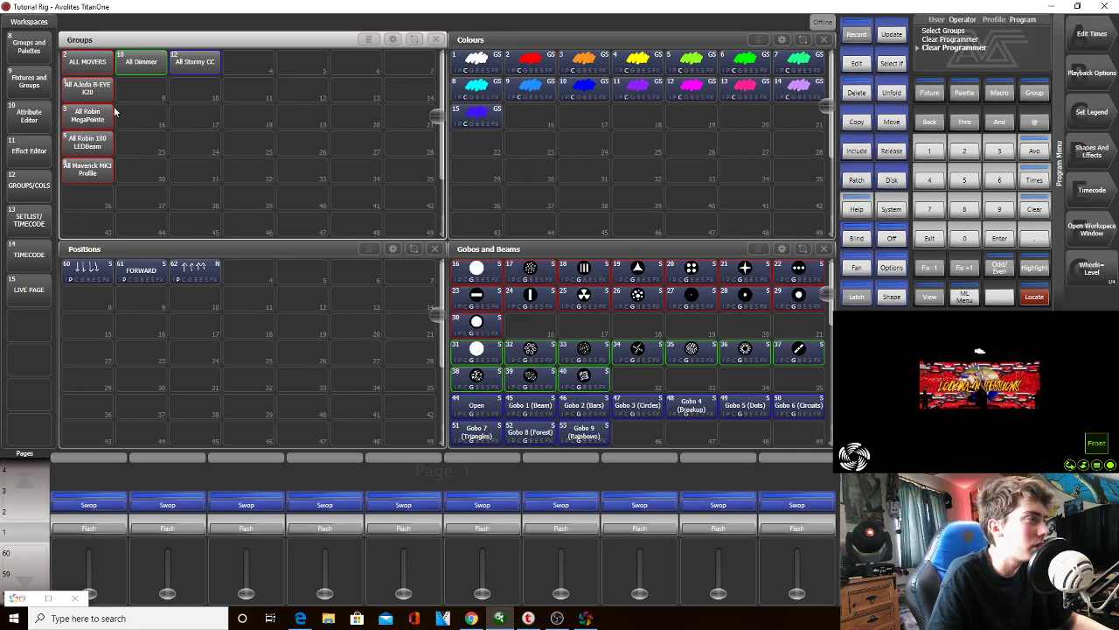
drag(87, 117, 85, 90)
click(88, 141)
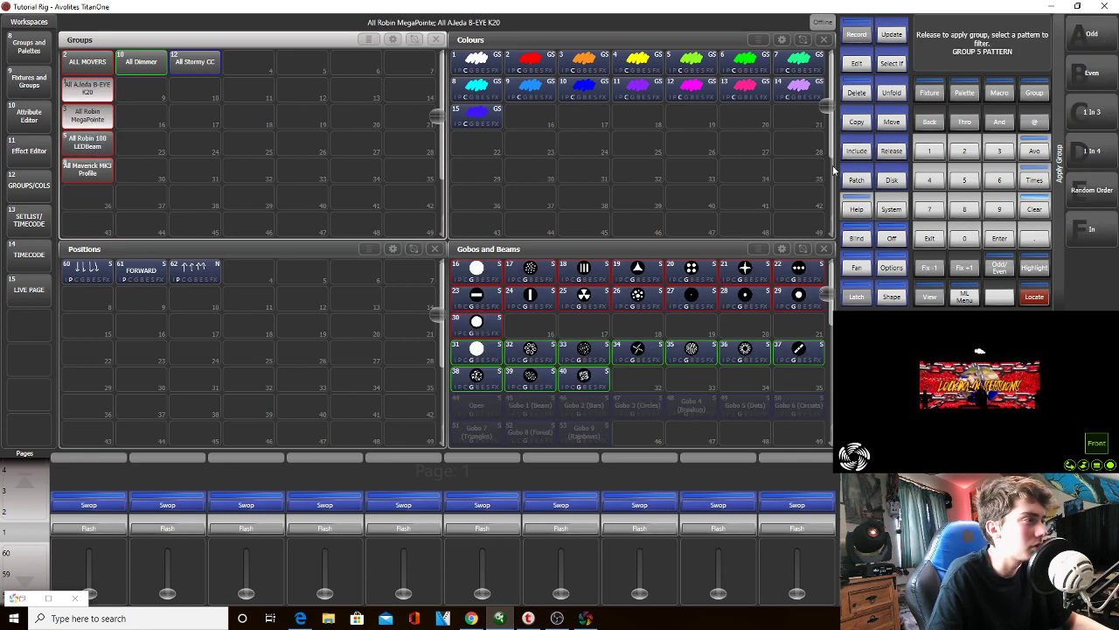
click(1034, 297)
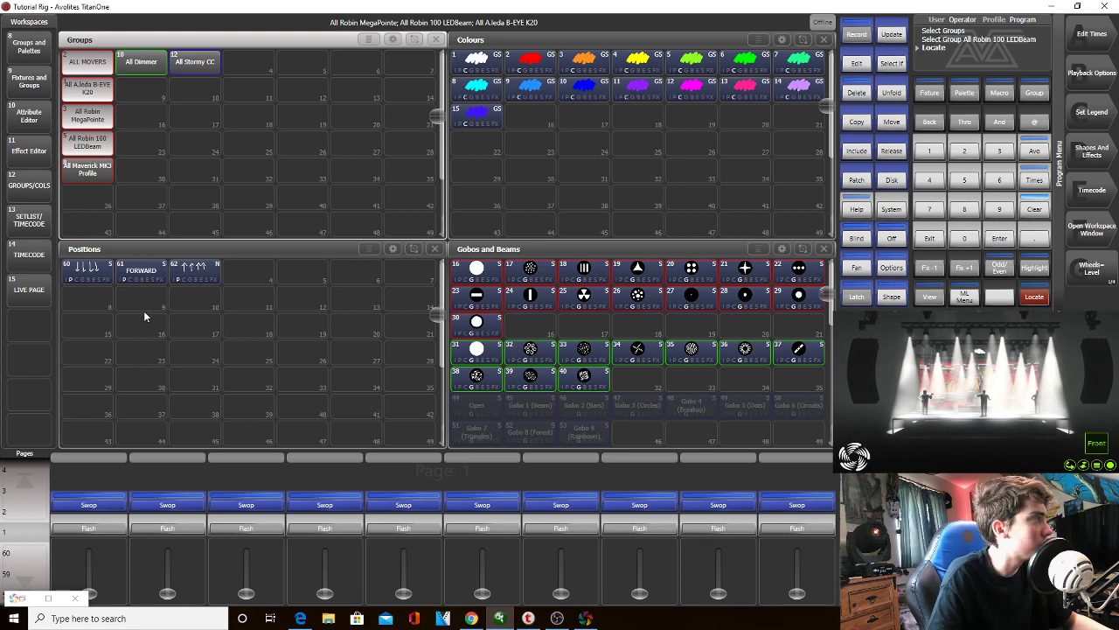
click(94, 279)
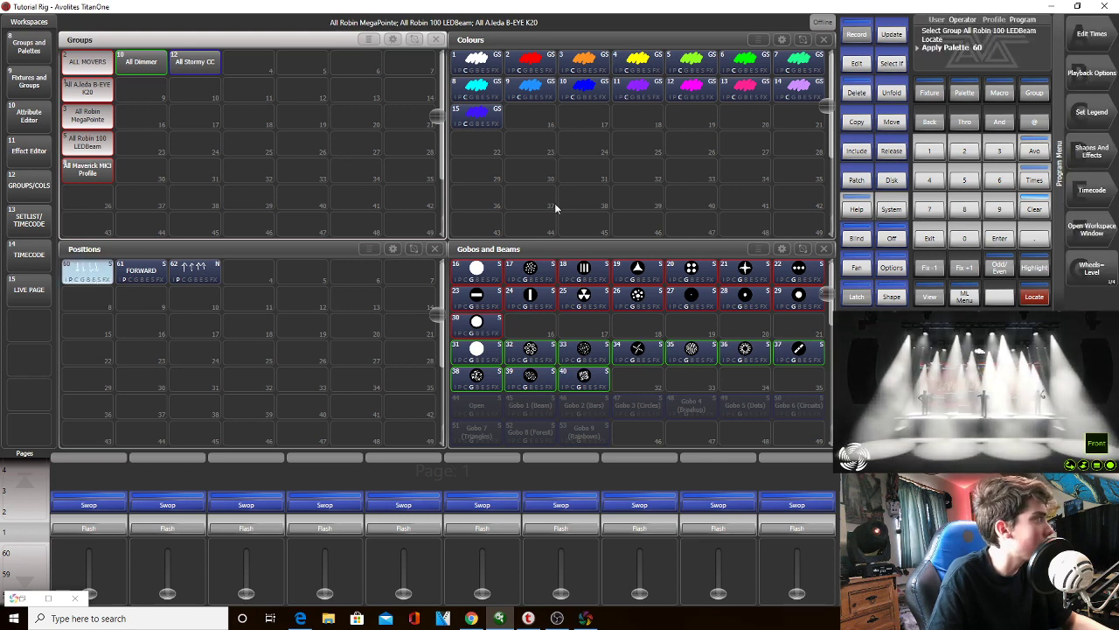
click(1034, 210)
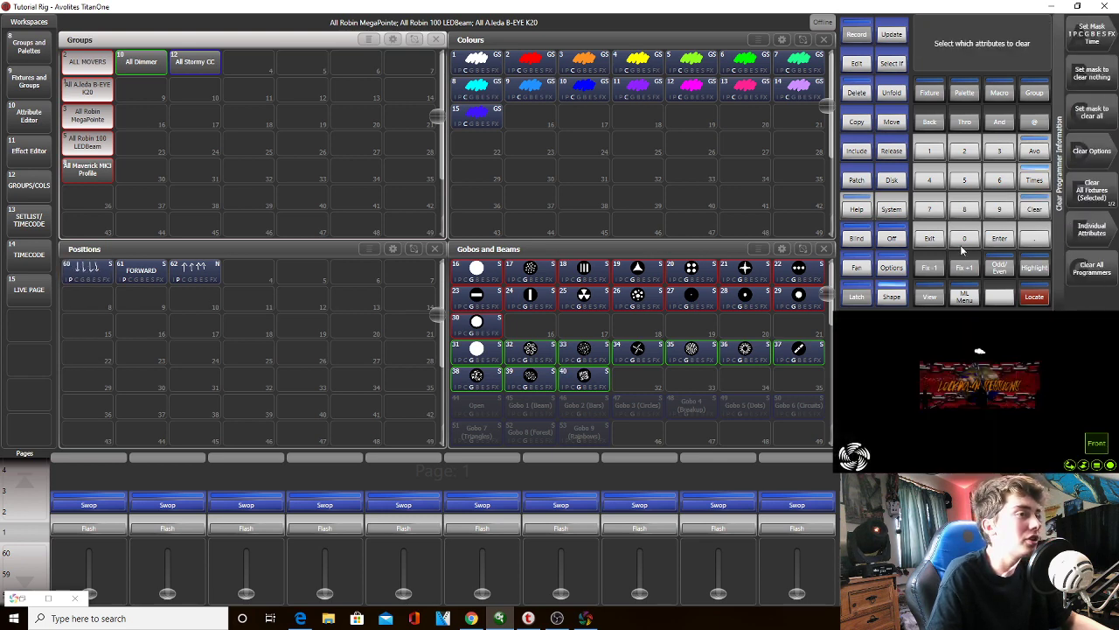
Select the LEDBeam, MegaPointe and B-EYE K20 groups, locate them and apply position palette 60
drag(100, 151, 96, 90)
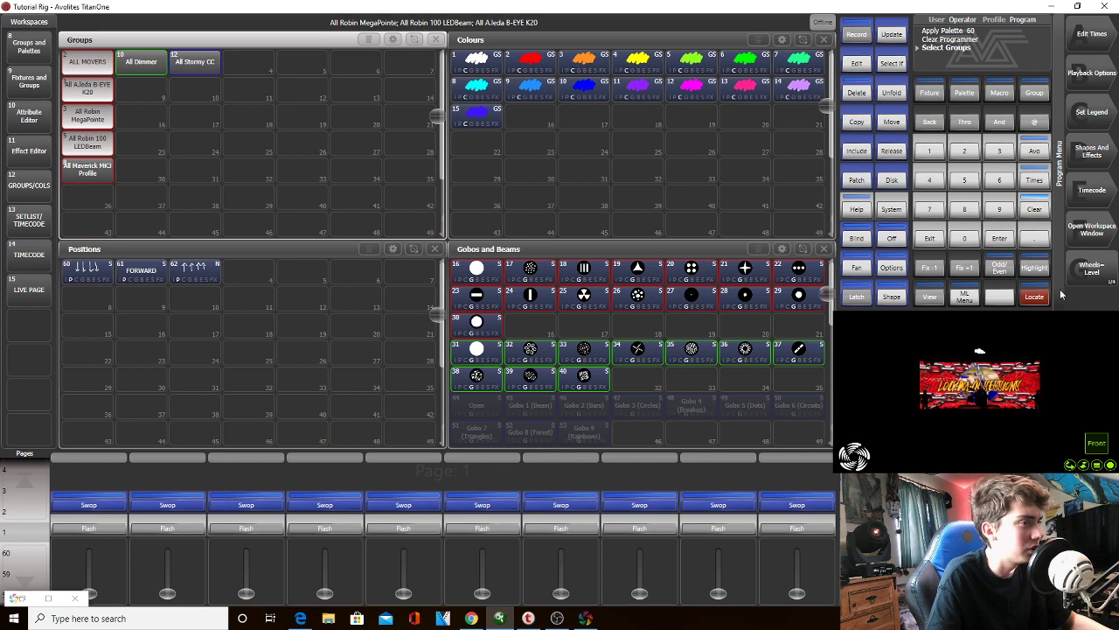
click(1037, 296)
click(100, 278)
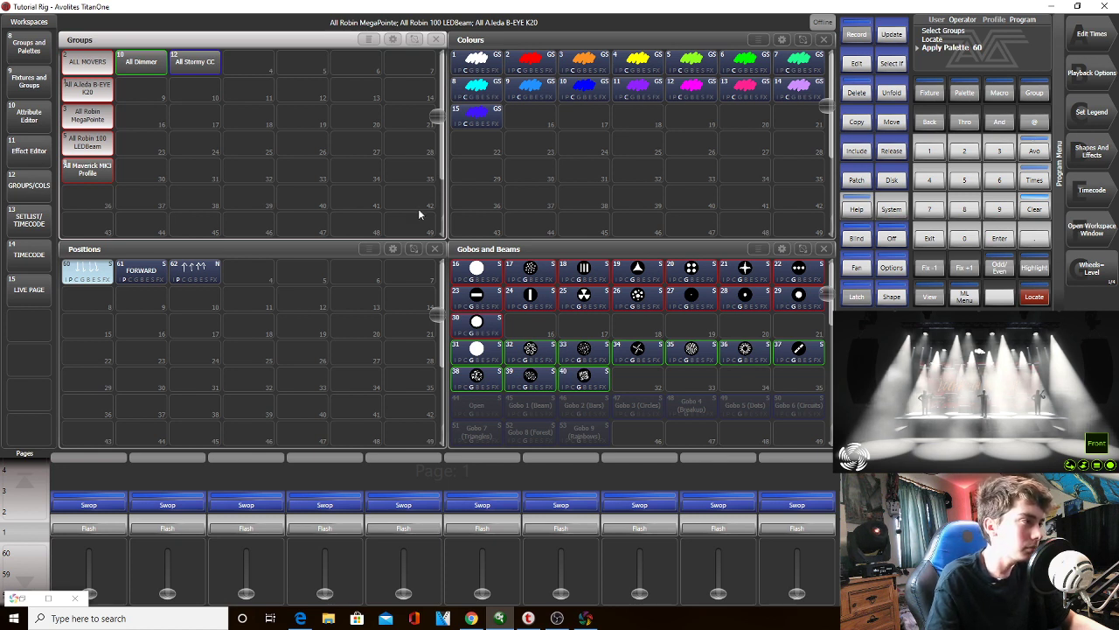
Record the current values of the fixtures in the programmer as their locate state and clear the programmer
click(857, 37)
click(1035, 297)
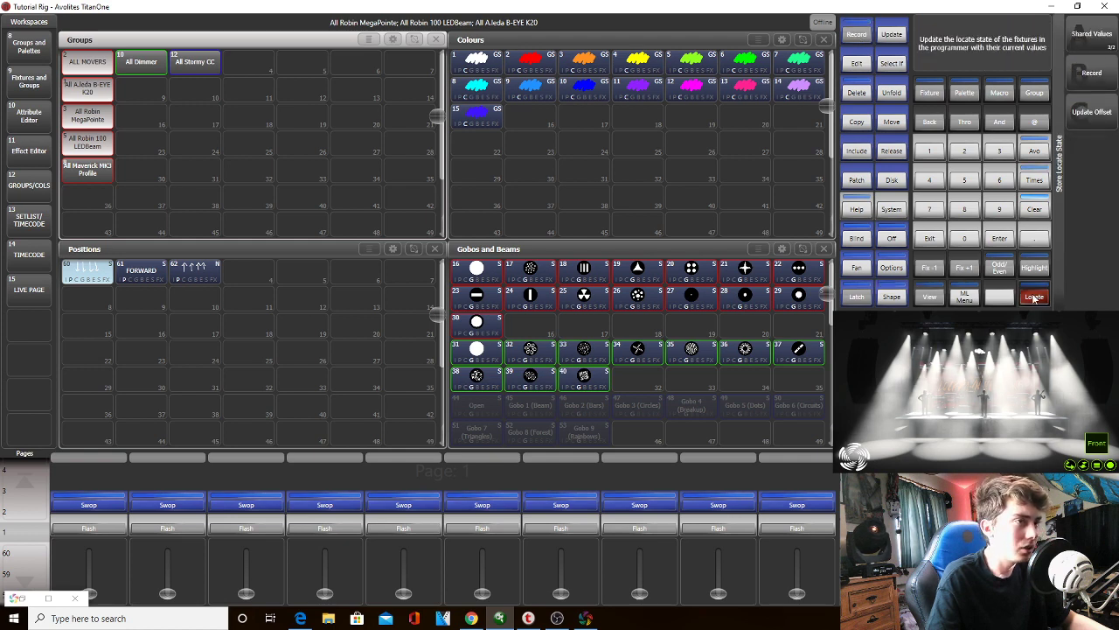
click(1092, 77)
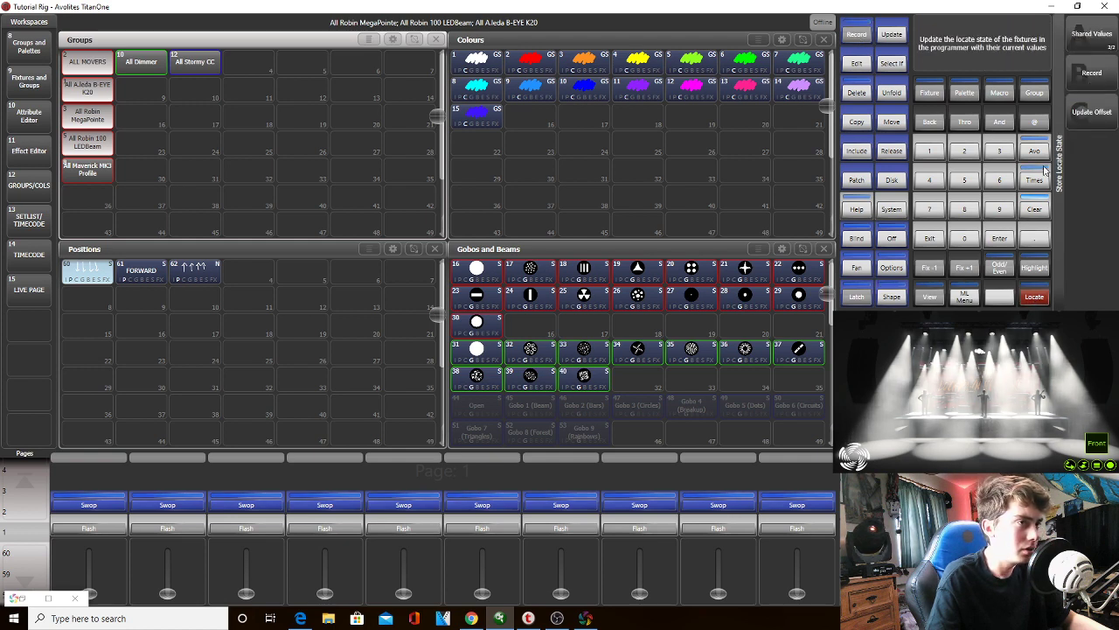
click(1033, 219)
Locate all four mover groups, switch them between position palettes 60 and FORWARD, and clear the programmer
click(111, 119)
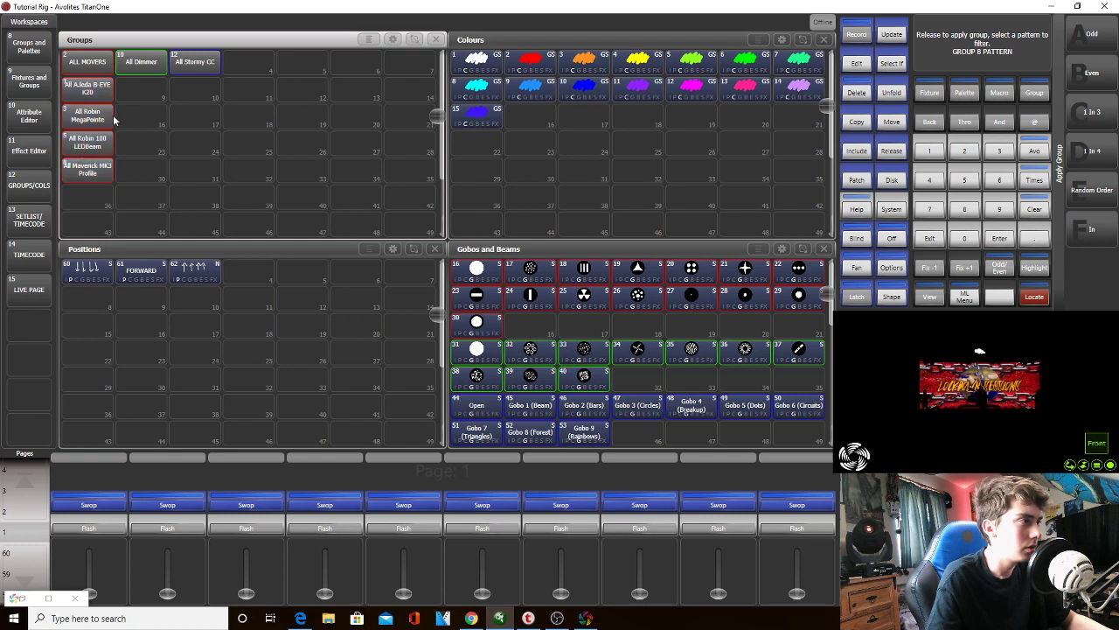
click(1035, 296)
click(87, 271)
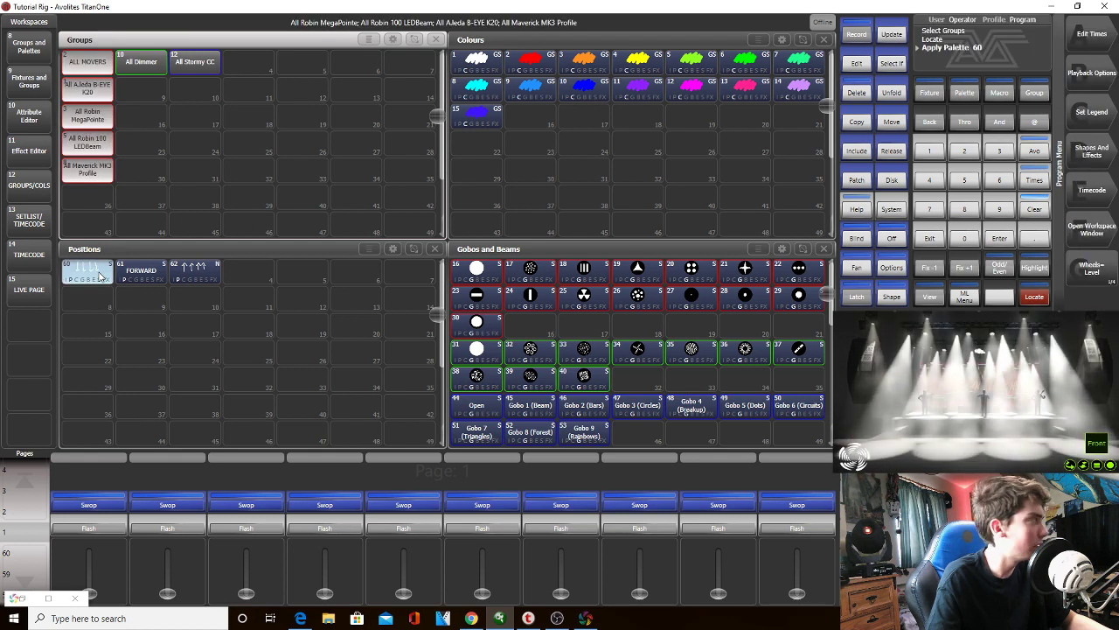
click(139, 272)
click(87, 271)
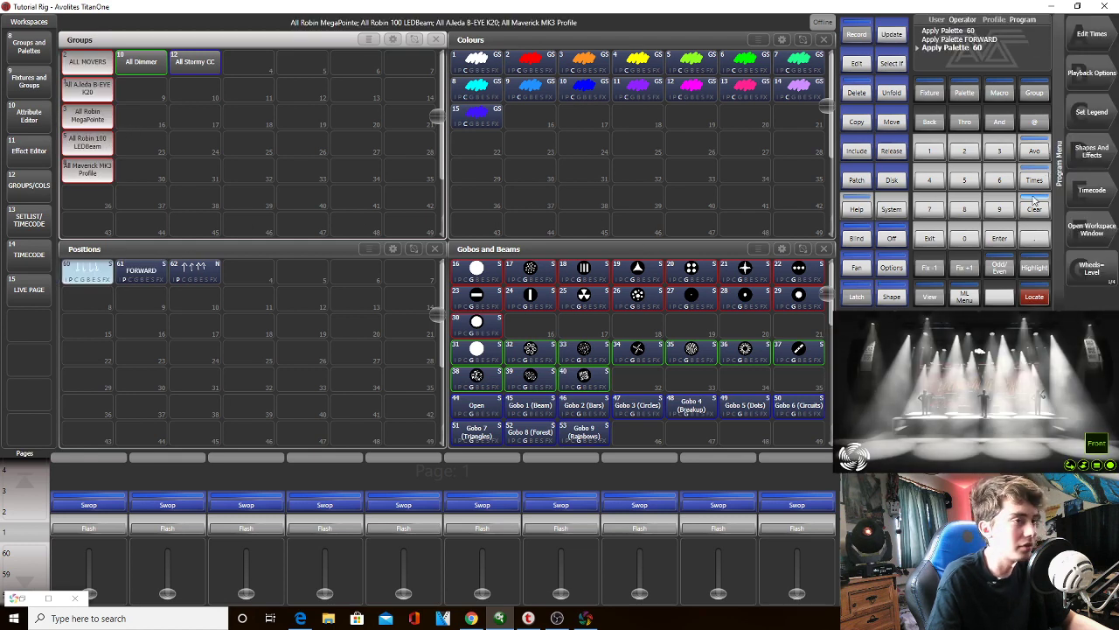
click(1034, 208)
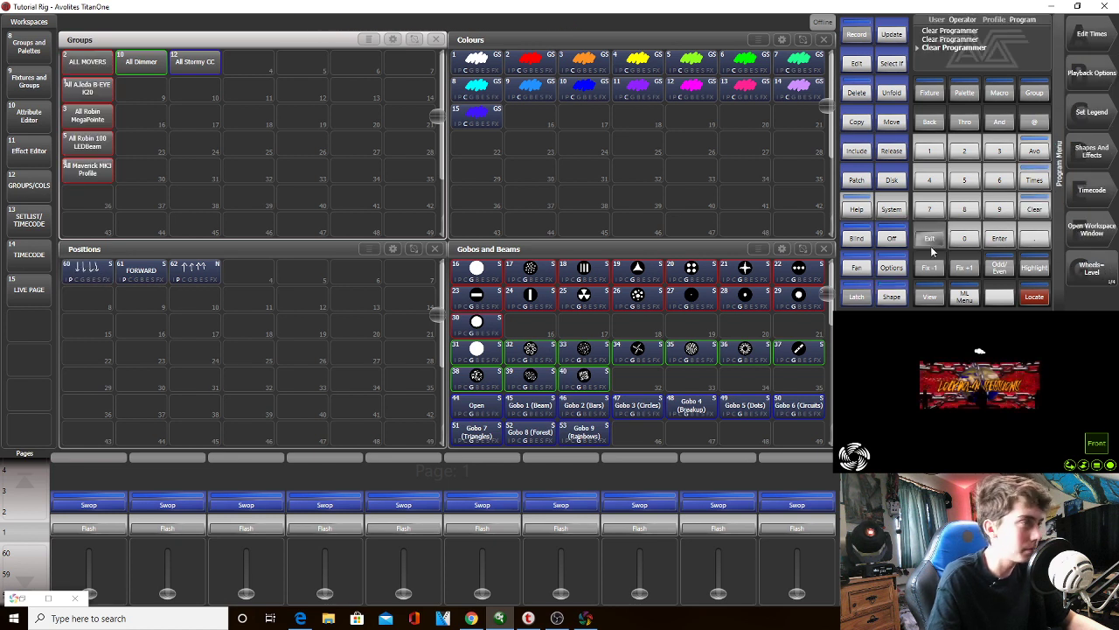
Locate the LEDBeam, MegaPointe and B-EYE K20 groups, step through them with highlight, try the white colour palette and clear the programmer
click(88, 146)
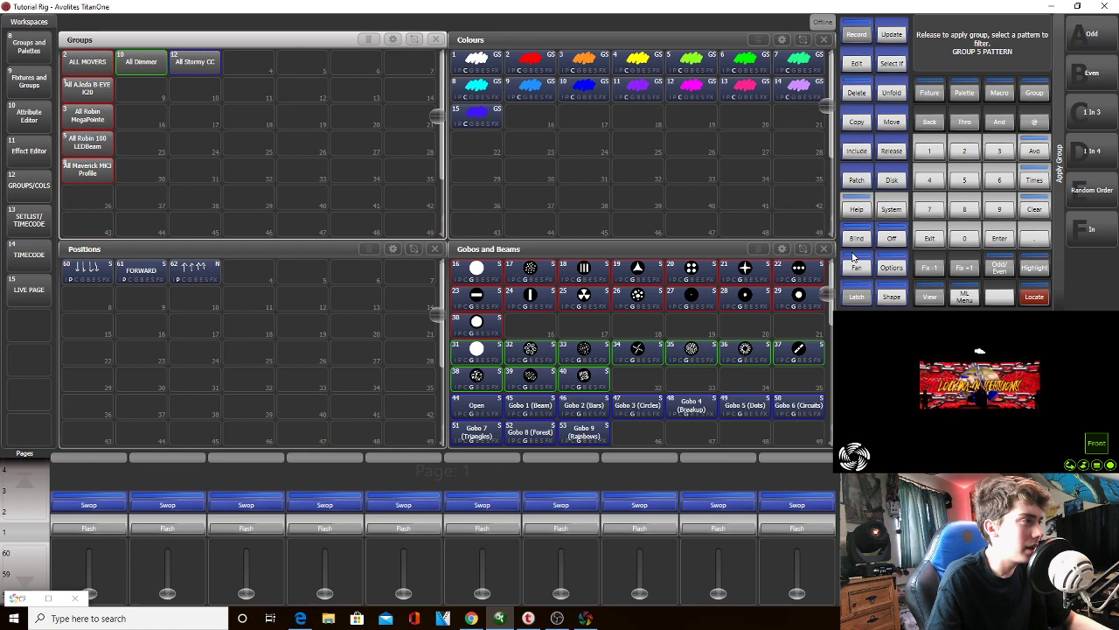
click(1035, 297)
click(966, 268)
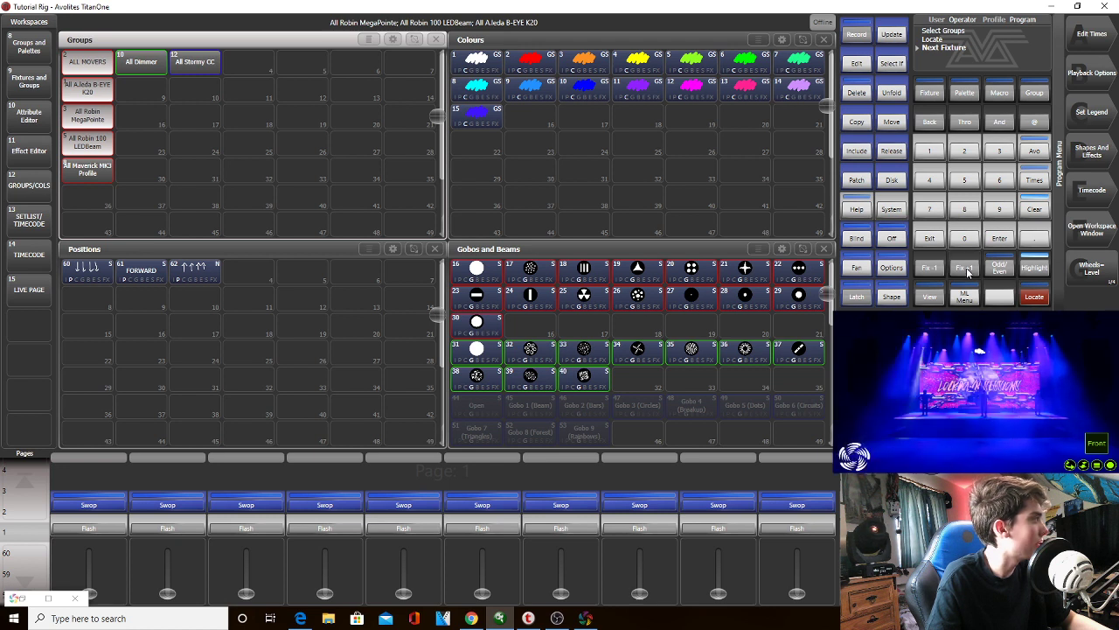
click(486, 60)
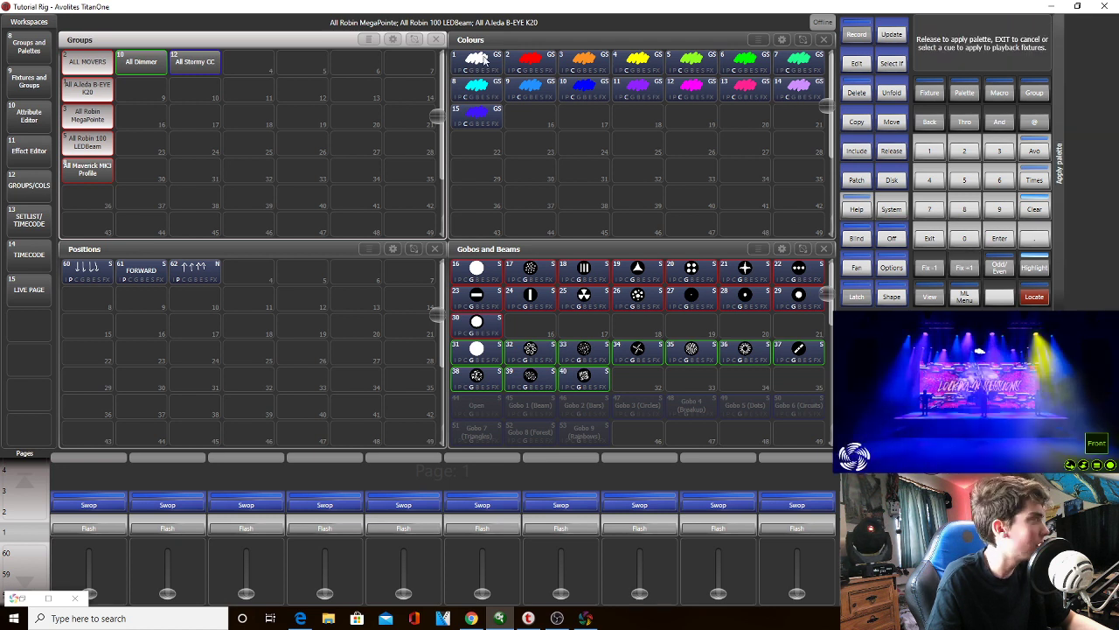
click(1035, 212)
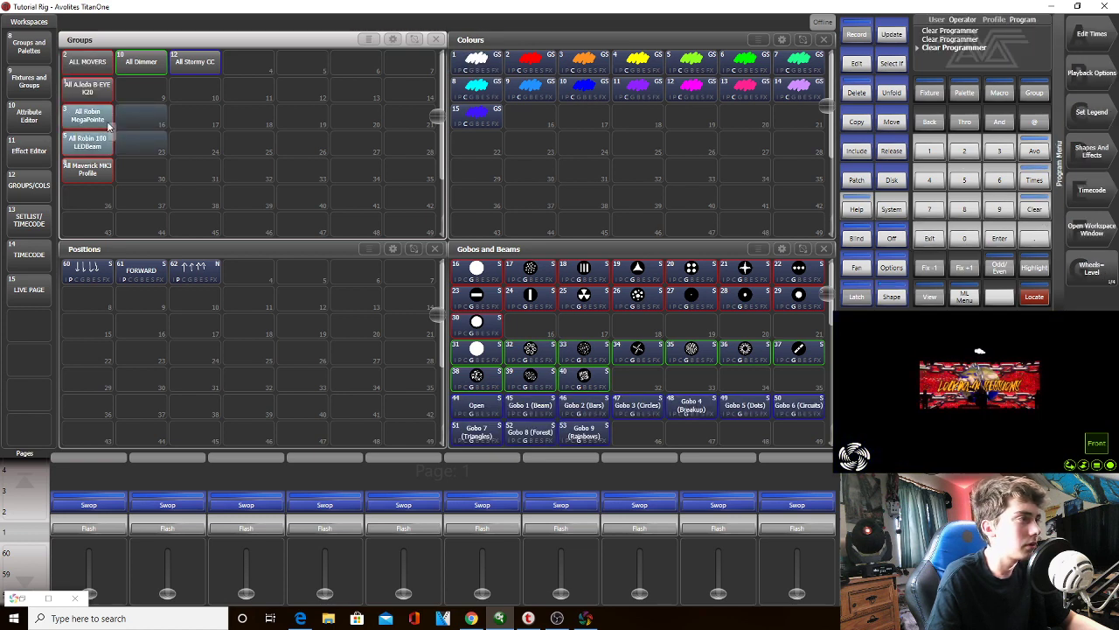
Select all the mover groups together with the Maverick MK3 Profile and Stormy CC groups and locate them
drag(108, 127, 107, 123)
click(104, 91)
click(1039, 290)
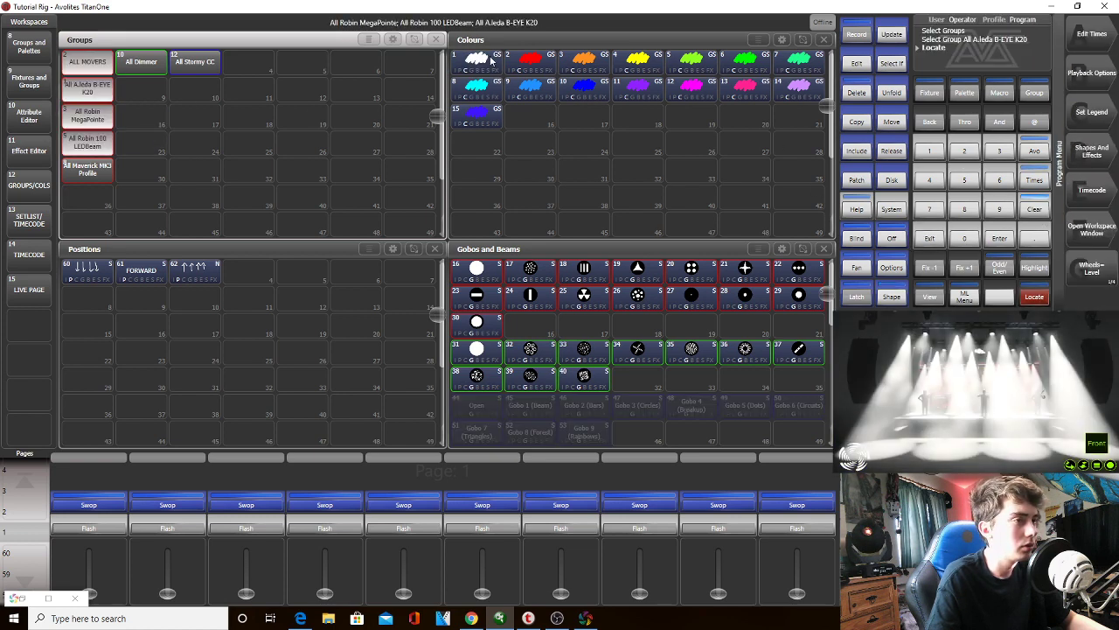
click(93, 169)
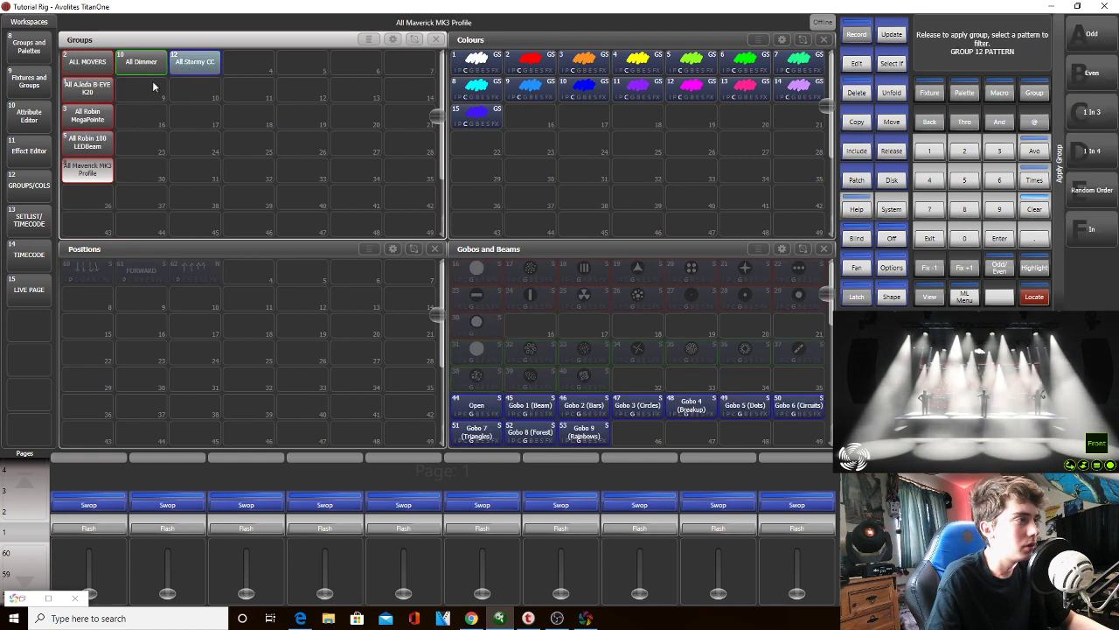
click(87, 61)
click(1034, 296)
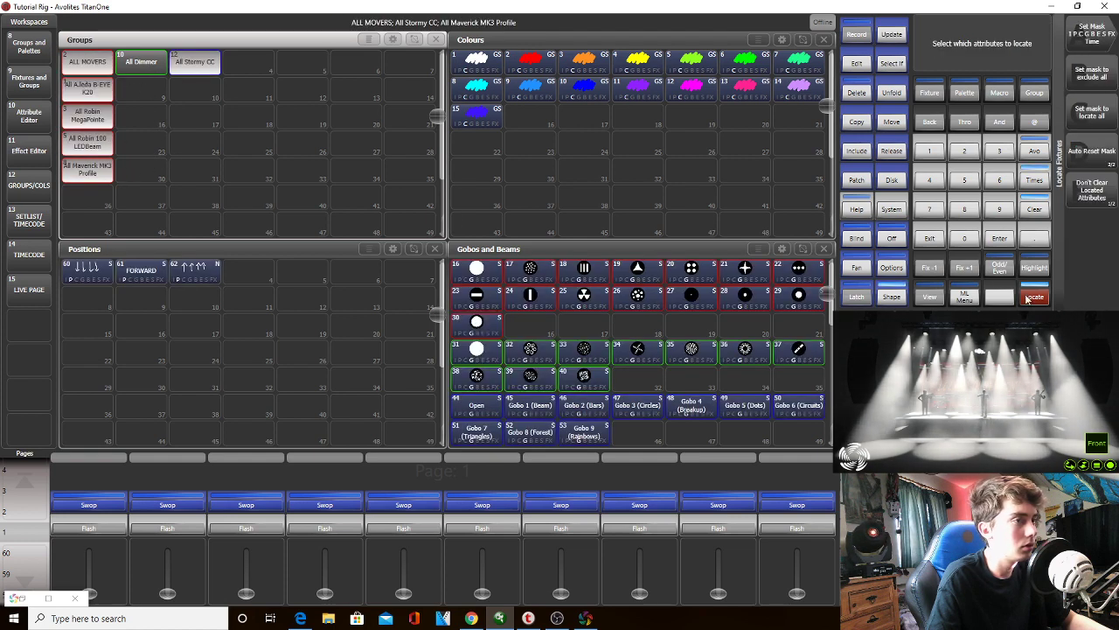
click(1030, 298)
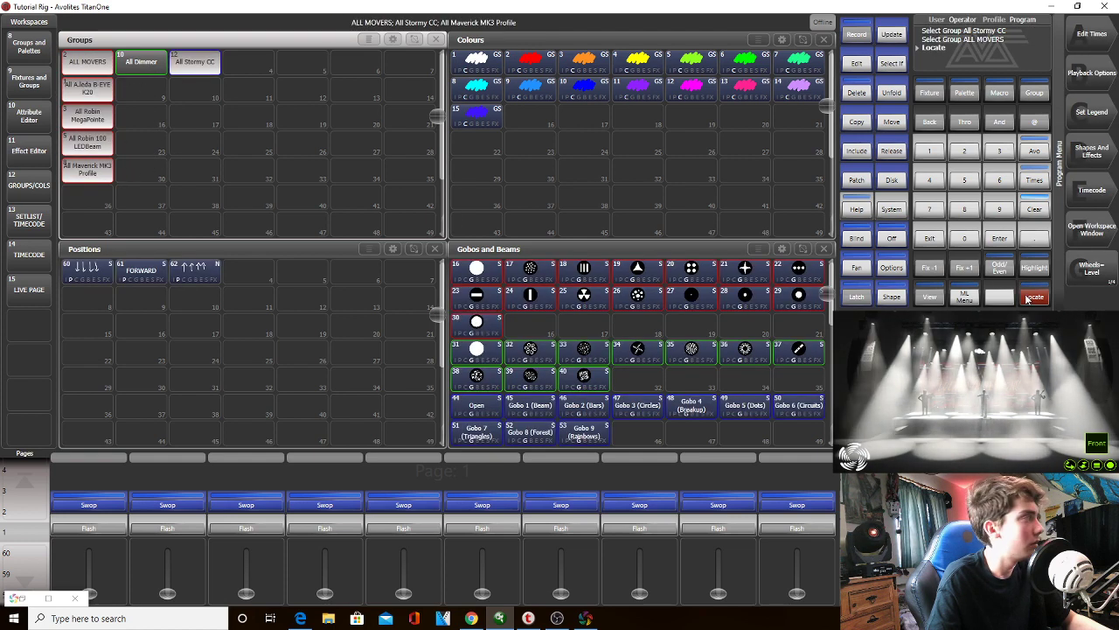
Apply the white colour palette, go to storing the highlight state of the selected fixtures, and clear the programmer
click(483, 65)
click(856, 35)
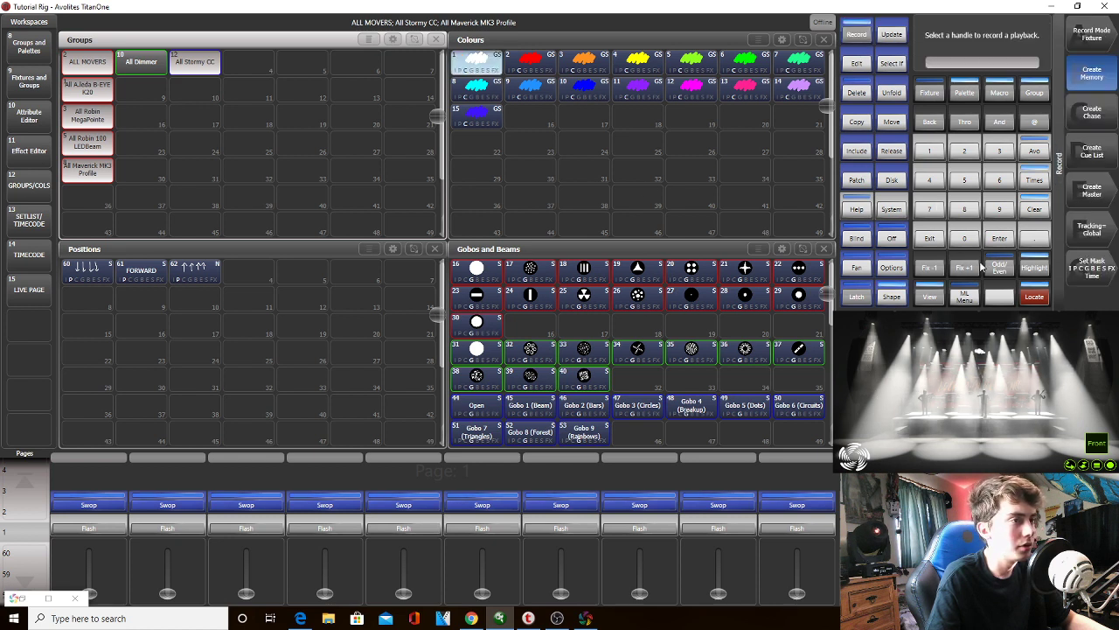
click(1043, 270)
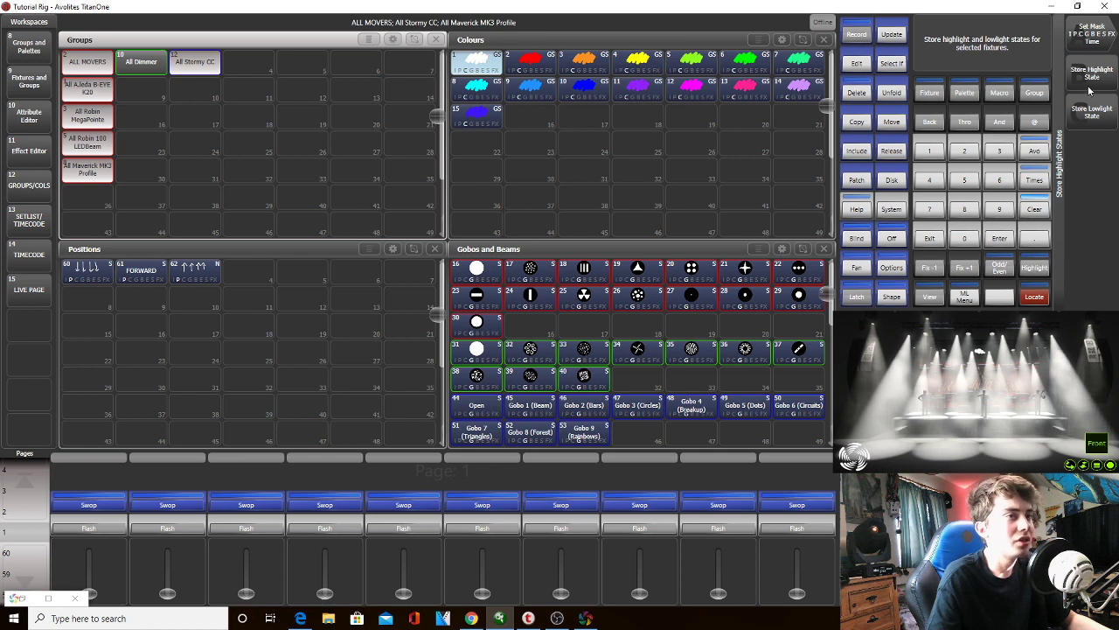
click(1035, 209)
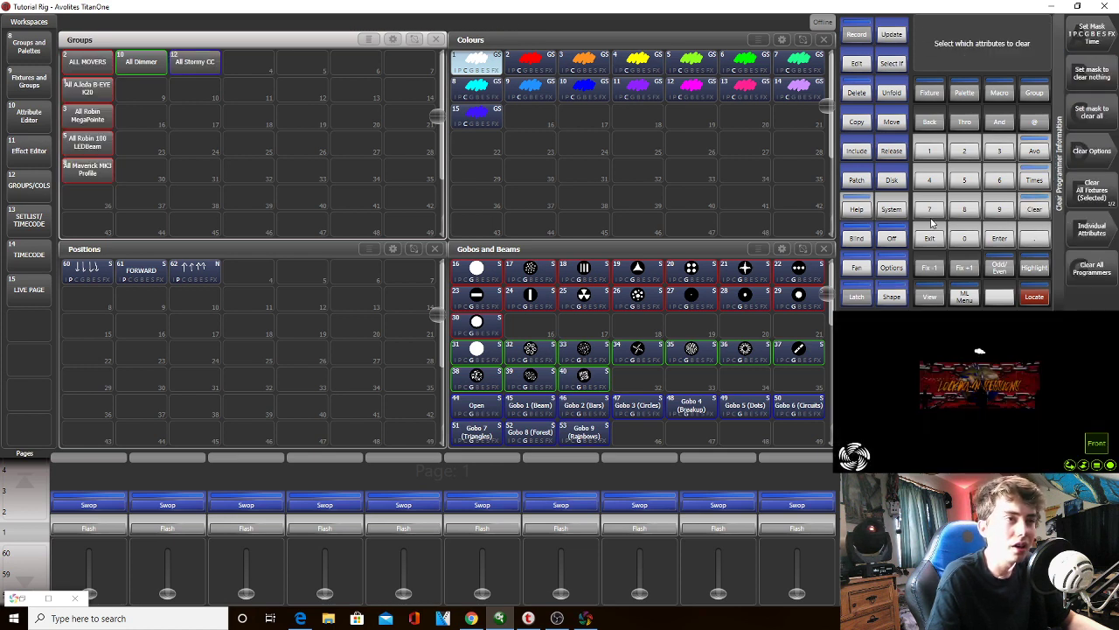
Locate the B-EYE K20, MegaPointe and LEDBeam groups, check the highlight by stepping through individual fixtures, and clear the programmer
drag(105, 93, 105, 147)
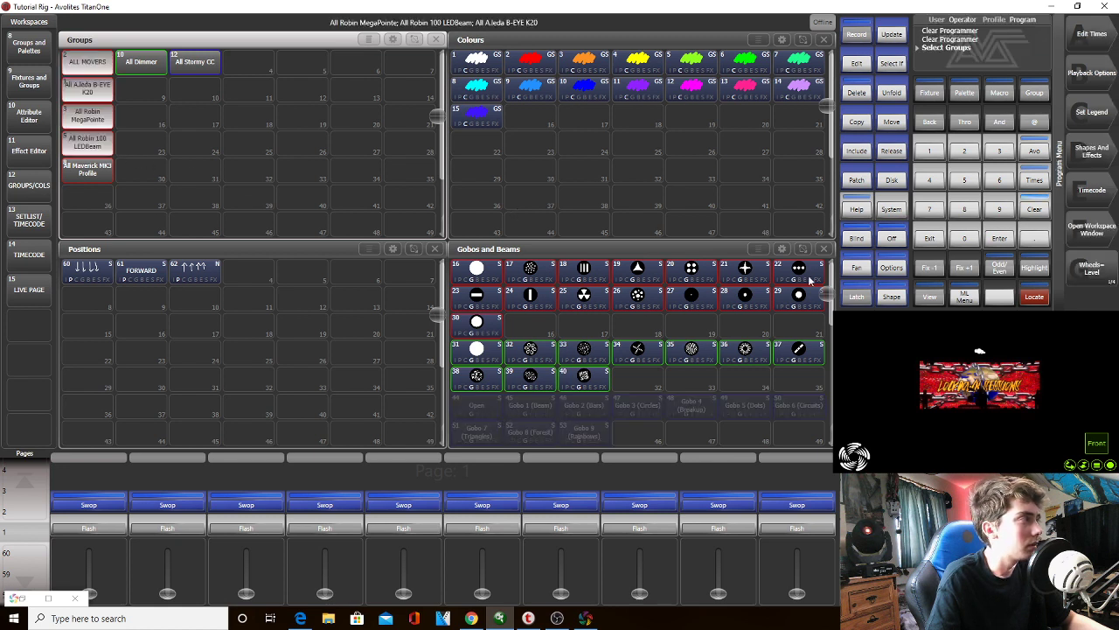
click(1034, 296)
click(1035, 297)
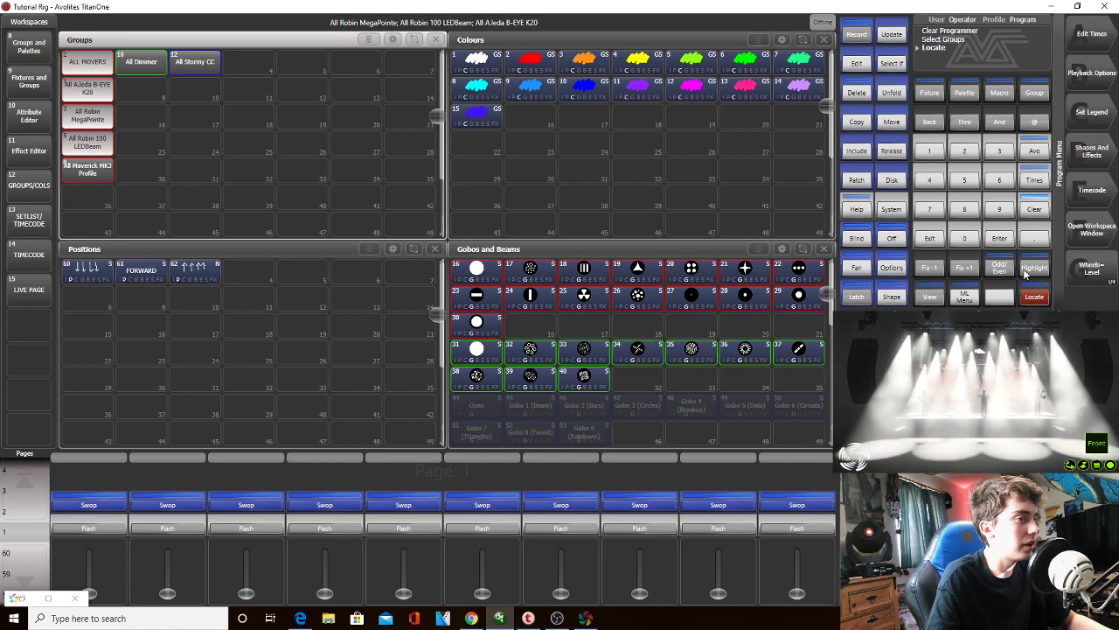
click(968, 278)
click(967, 277)
click(967, 277)
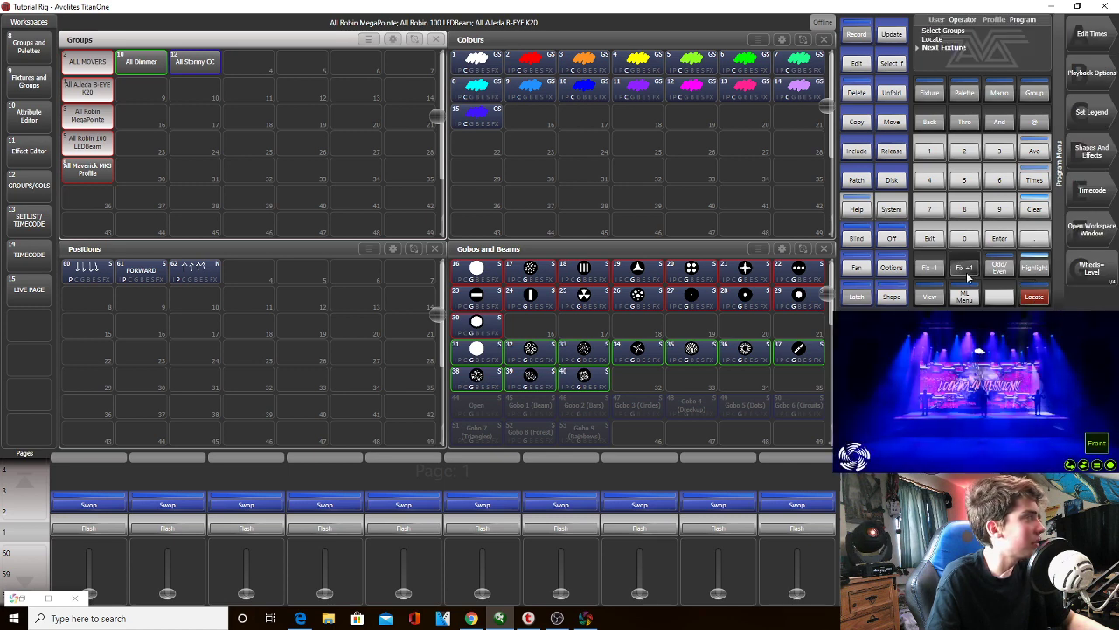
click(967, 277)
click(1034, 209)
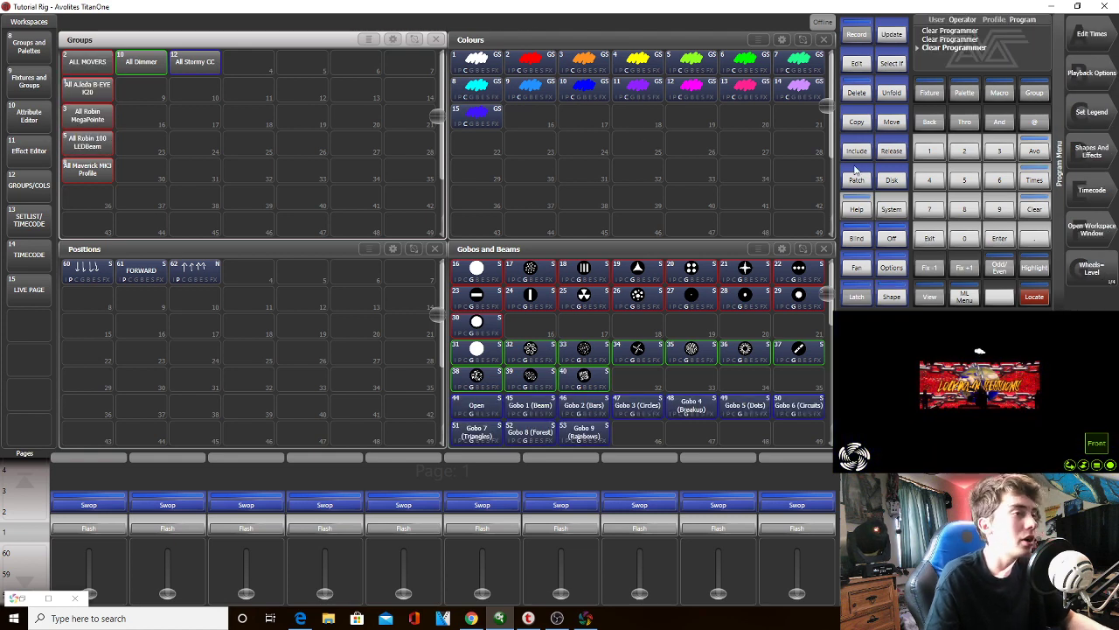
Review the DMX output settings, return to the Groups and Palettes workspace and clear the programmer
click(890, 208)
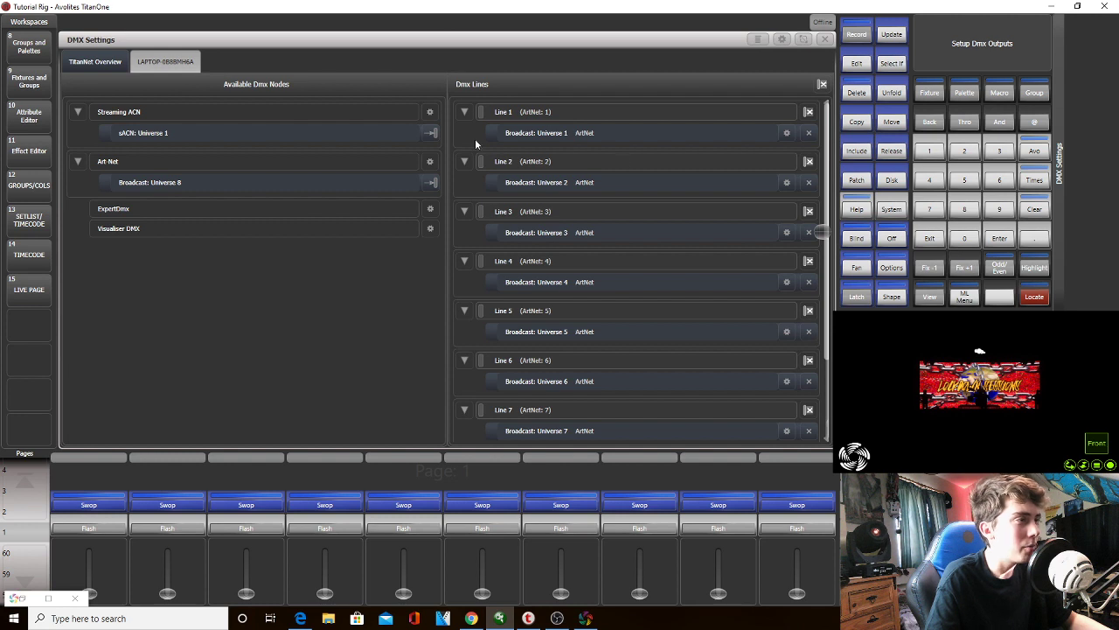
click(930, 248)
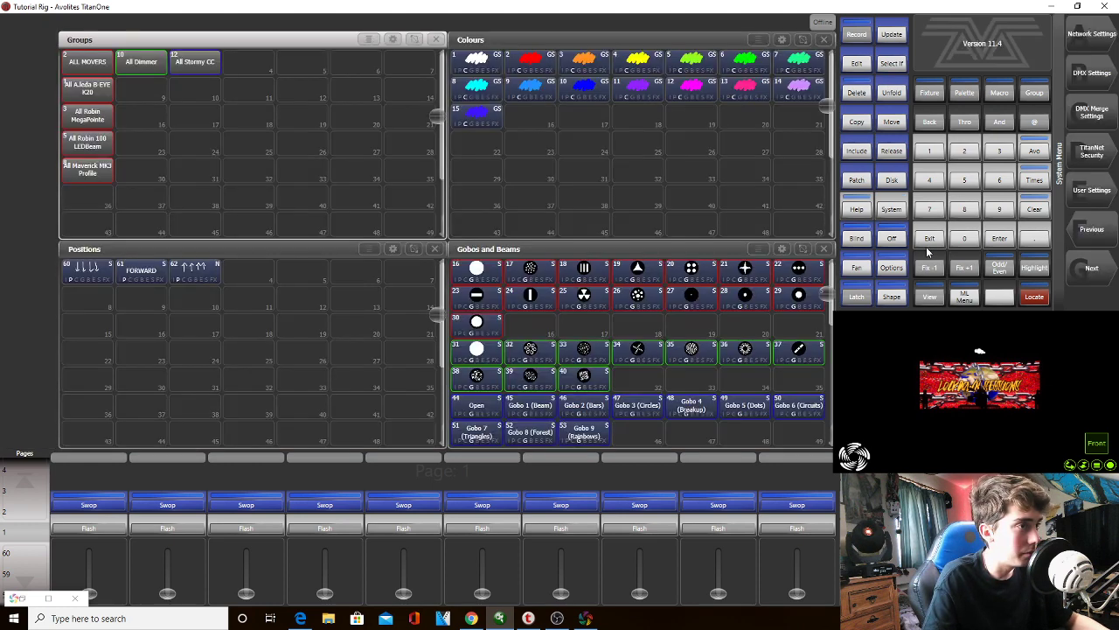
click(929, 250)
click(42, 46)
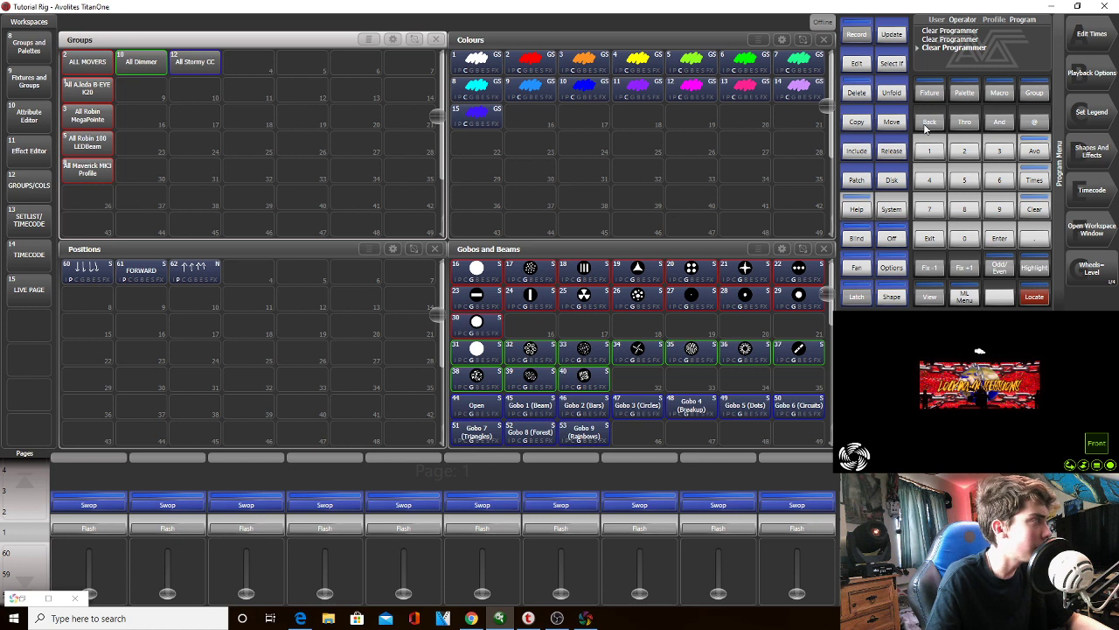
click(1034, 212)
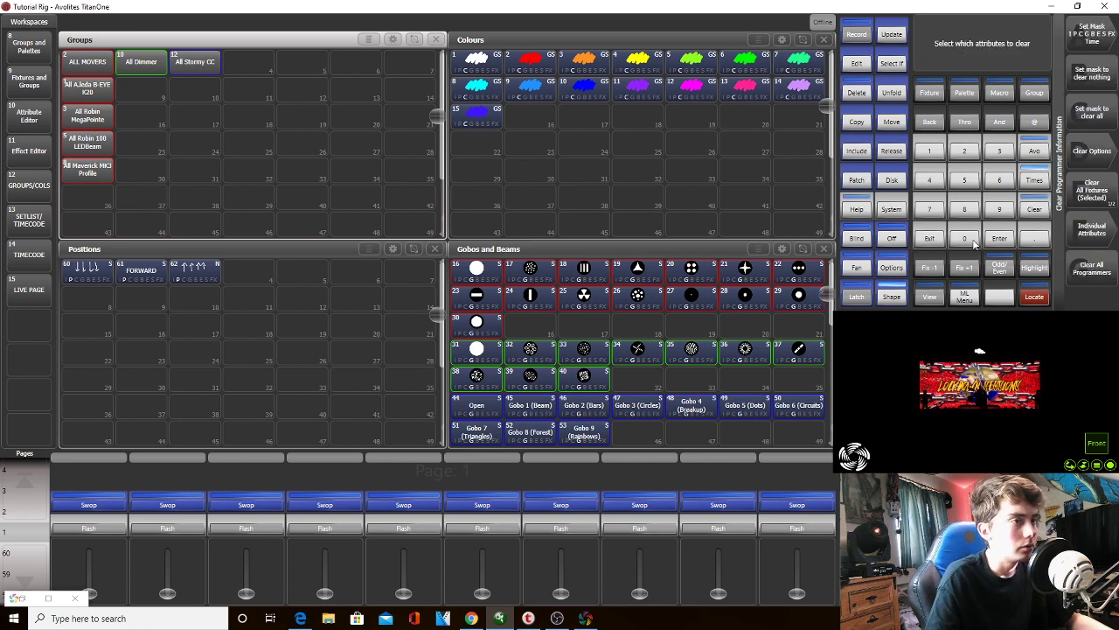
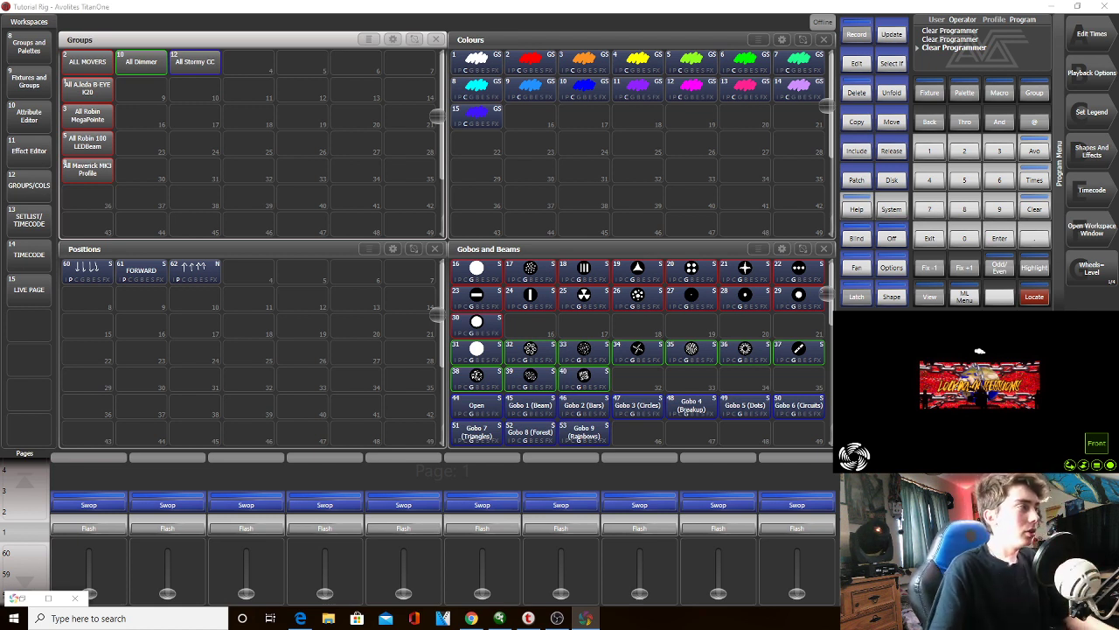
View the TIMECODE workspace and return to the Groups and Palettes workspace
click(930, 248)
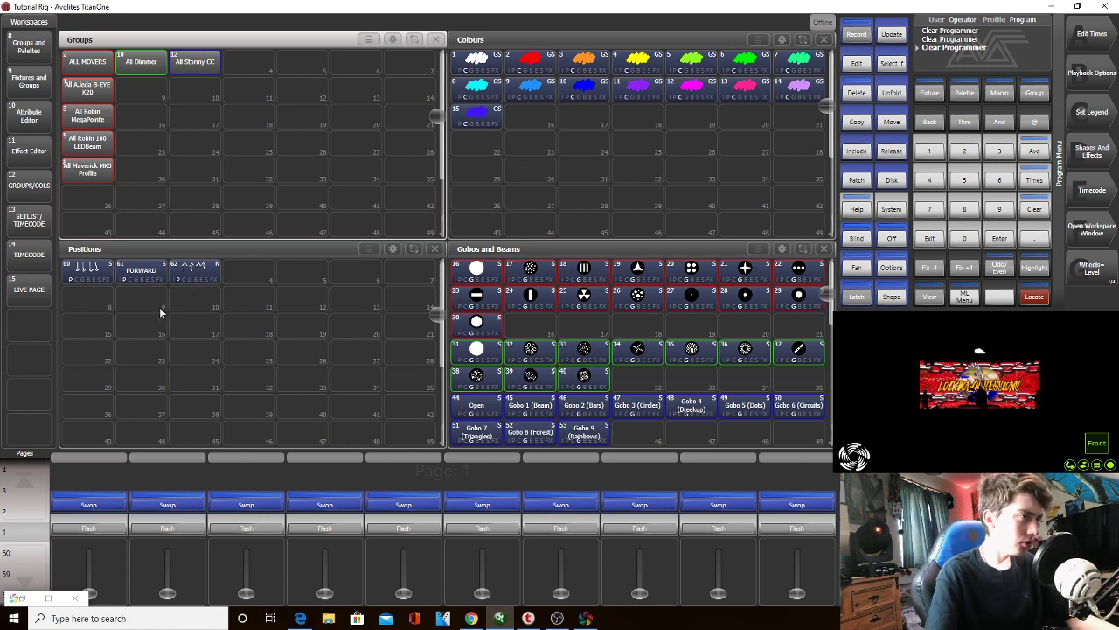
click(39, 258)
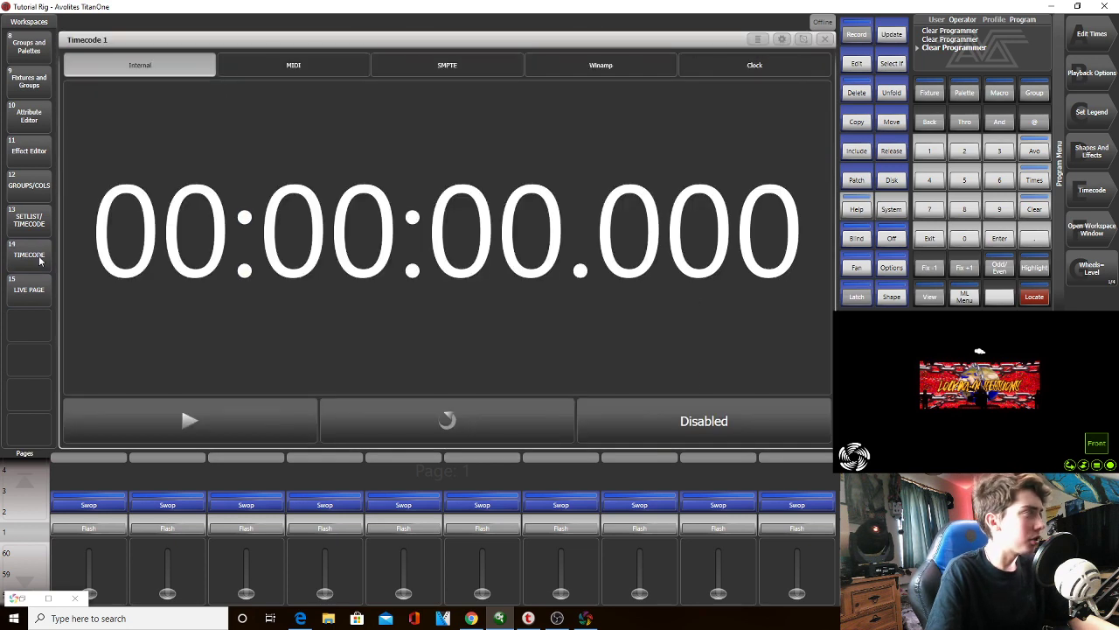
click(24, 47)
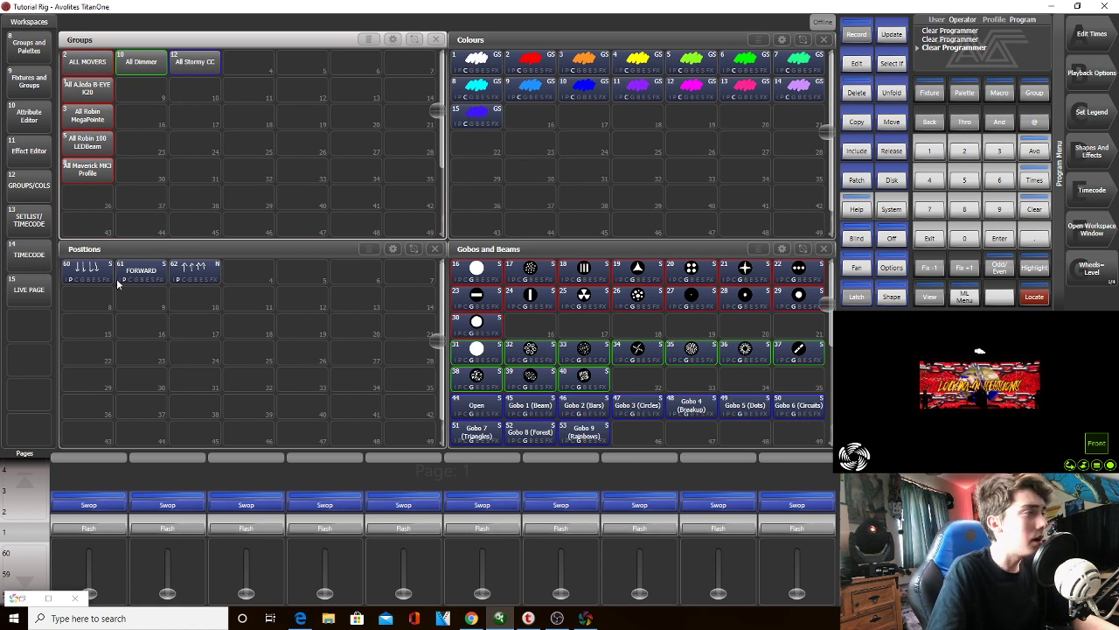
Select the LEDBeam, MegaPointe and B-EYE K20 groups and locate them
click(103, 147)
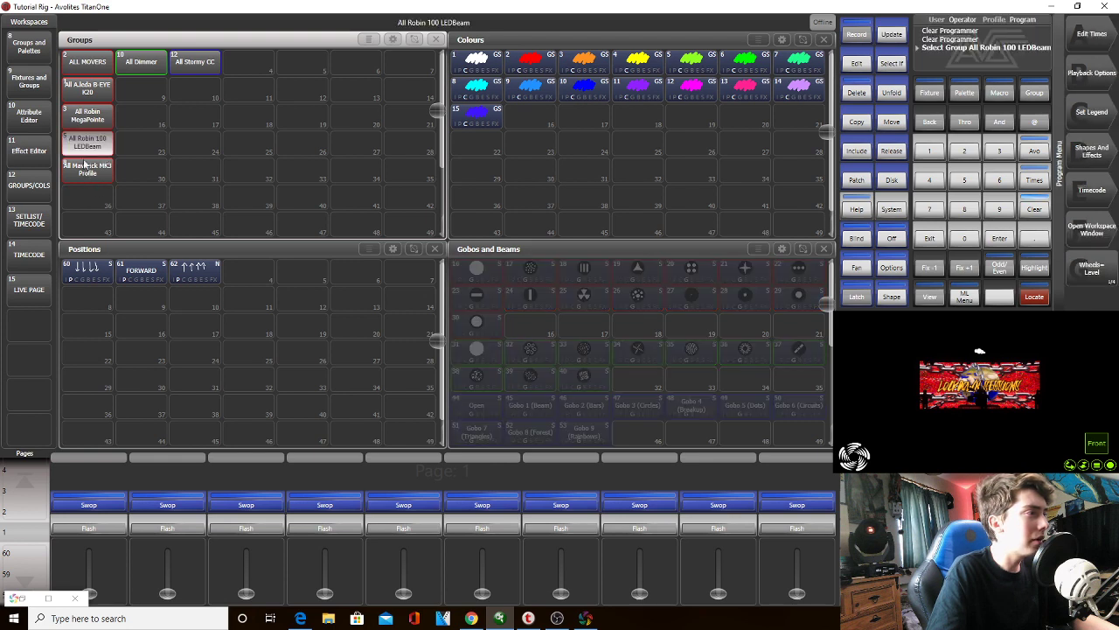
click(89, 119)
click(88, 89)
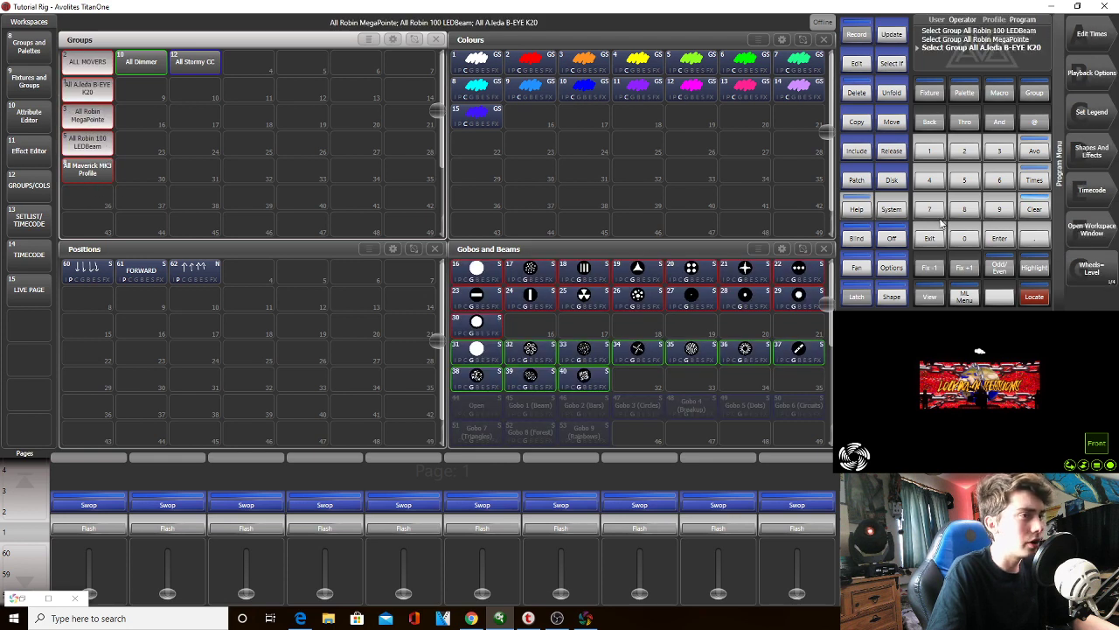
click(1035, 297)
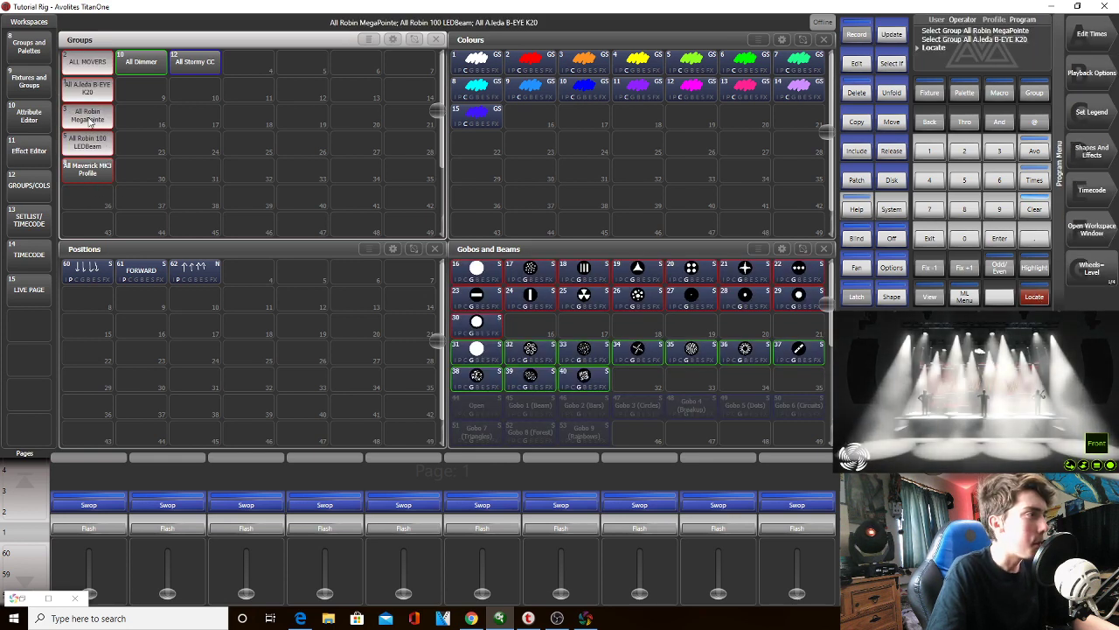
Select the MegaPointe group, start from its Odd pattern with highlight on, adjust the beam positions and turn highlight off
click(88, 120)
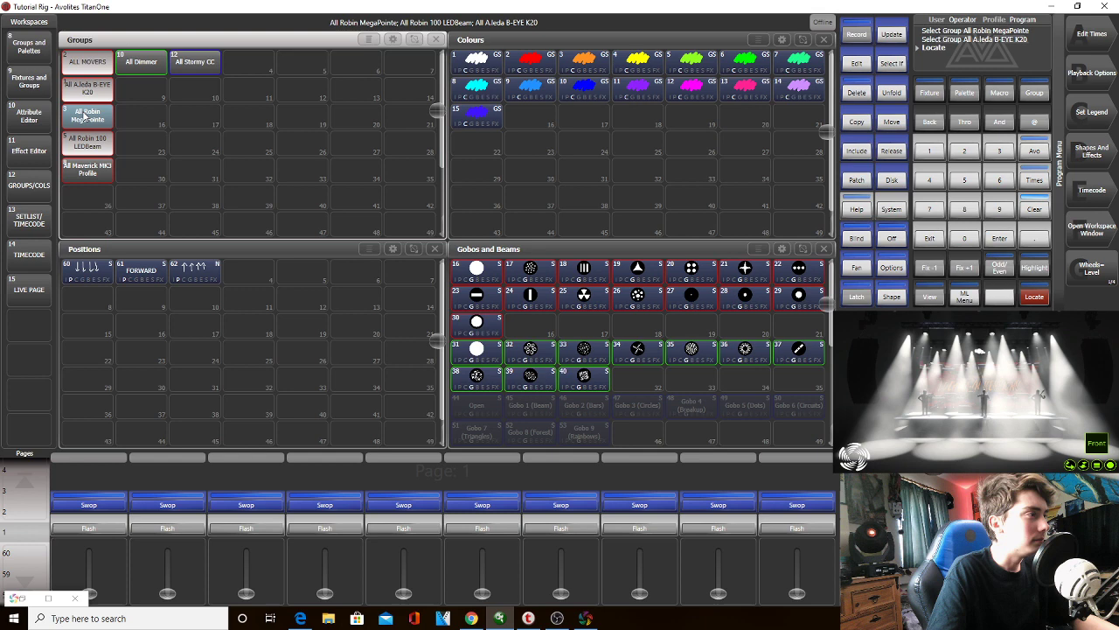
click(1000, 268)
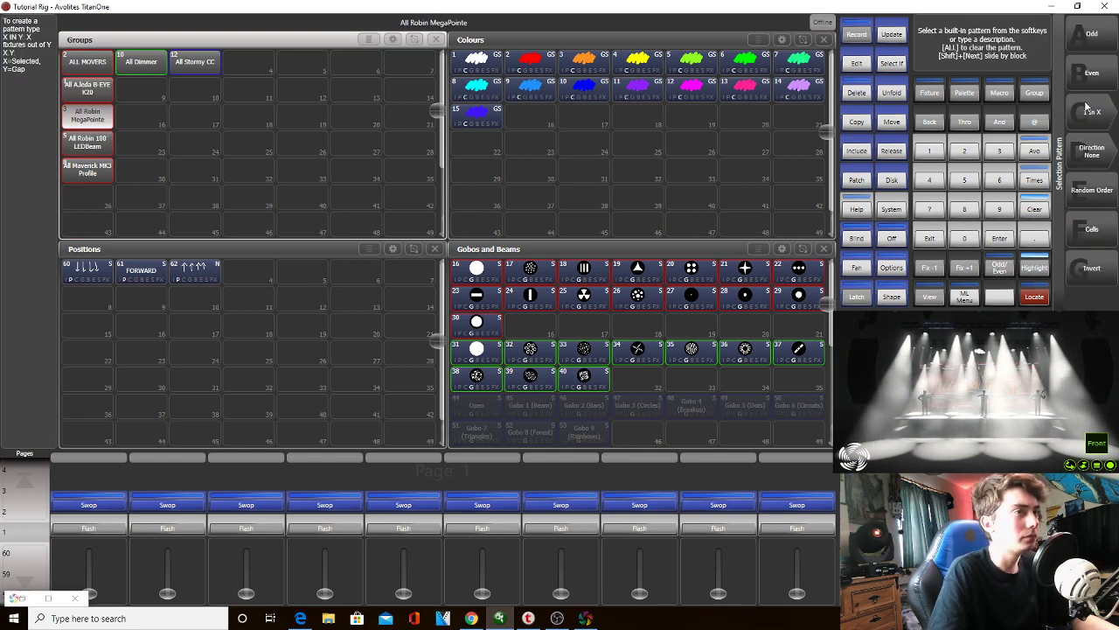
click(1091, 35)
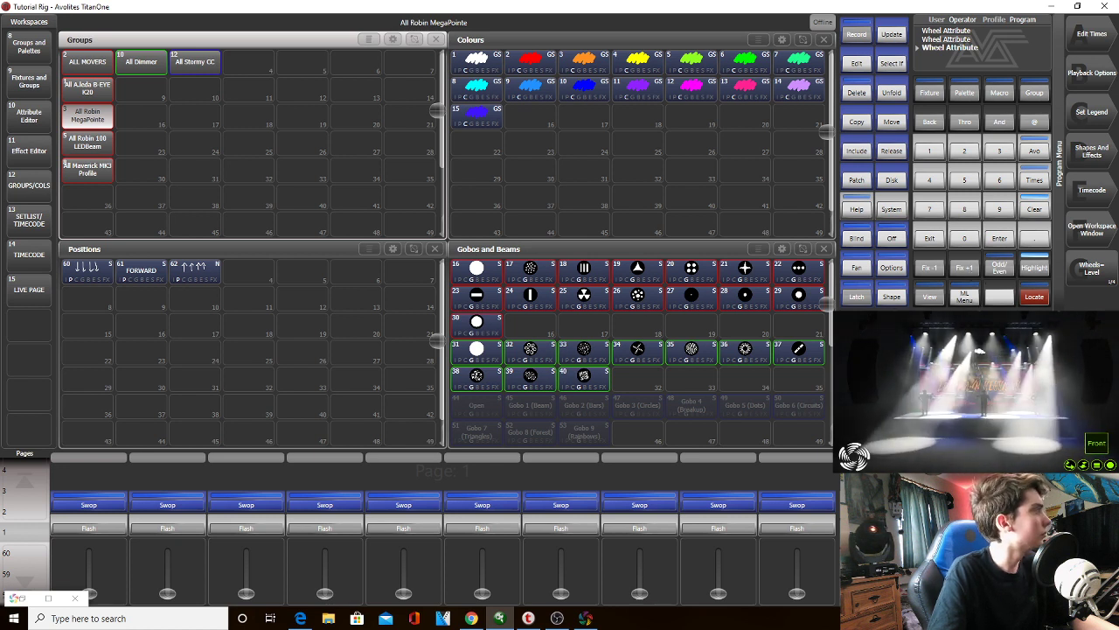
click(1034, 276)
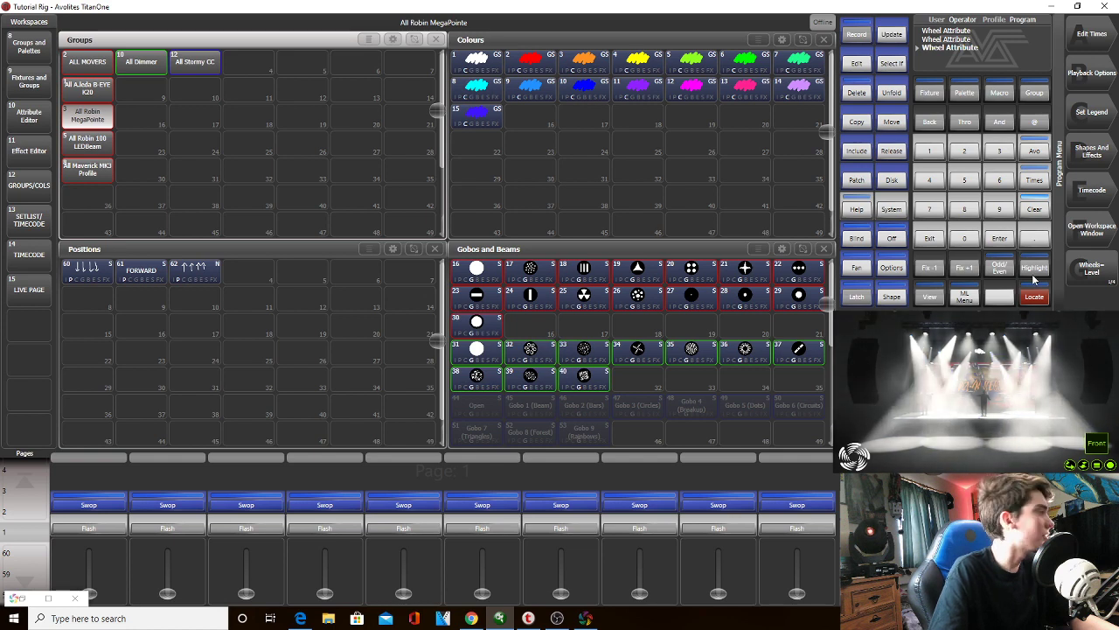
Select the LEDBeam and B-EYE K20 groups, start from their Odd pattern with highlight on, adjust the beam positions and turn highlight off
click(88, 142)
click(88, 88)
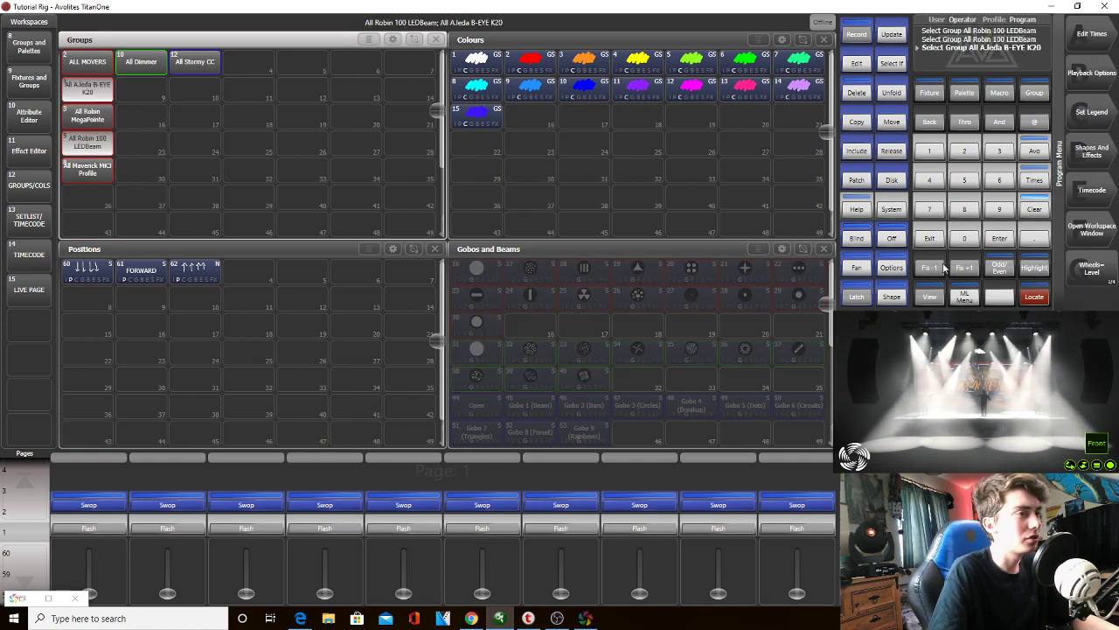
click(1032, 262)
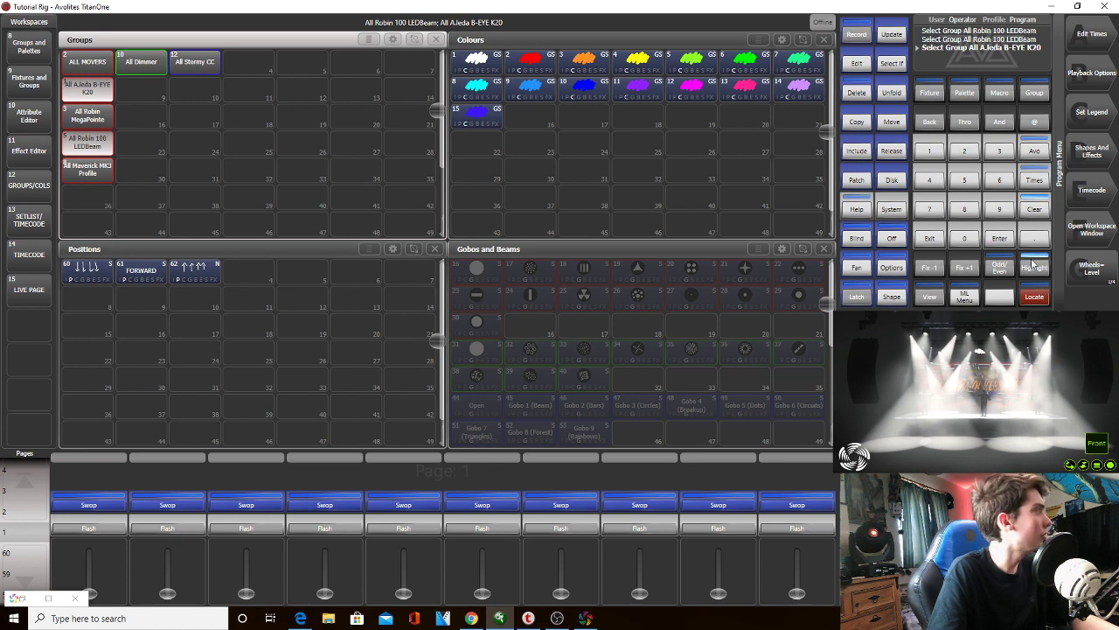
click(1004, 269)
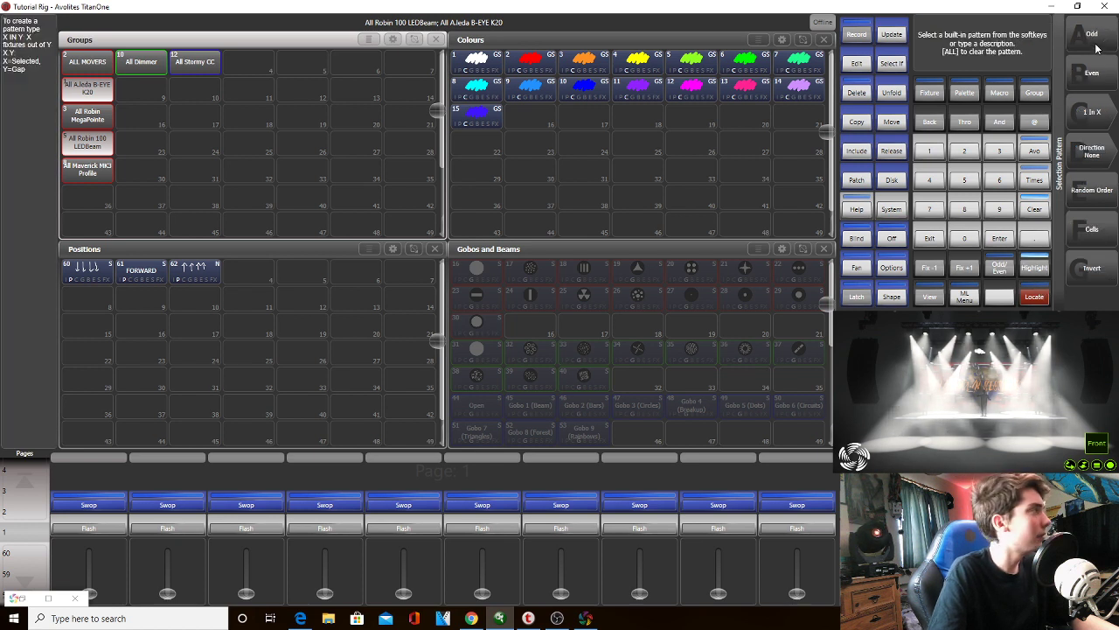
click(1092, 44)
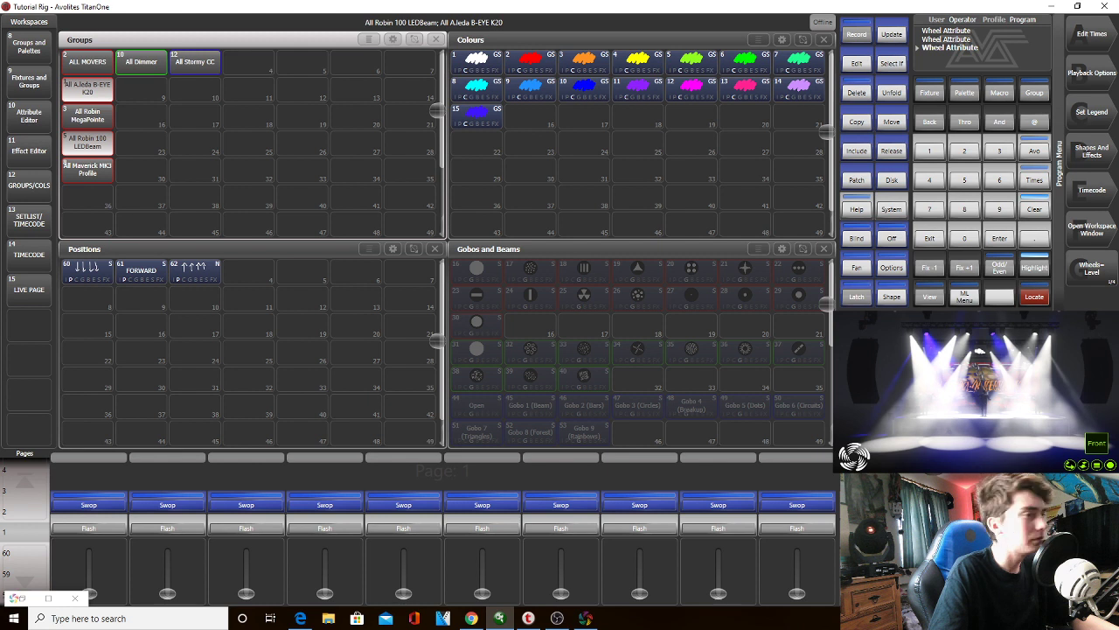
click(1044, 270)
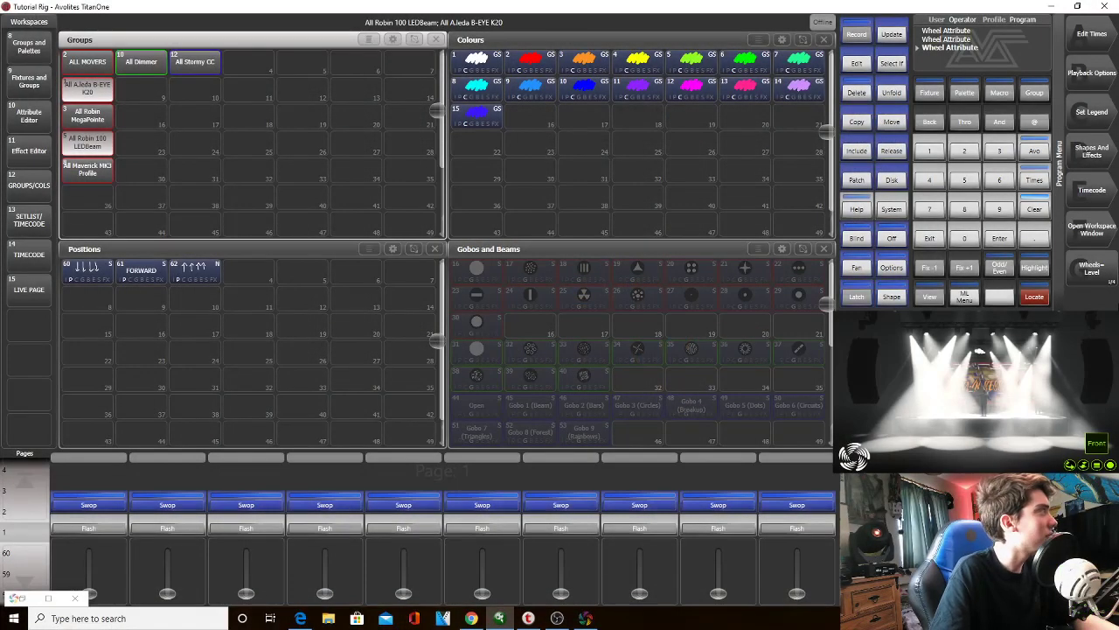
Select the three mover groups, start recording a position palette in the empty slot below palette 60 and open its picture legend for drawing
click(87, 119)
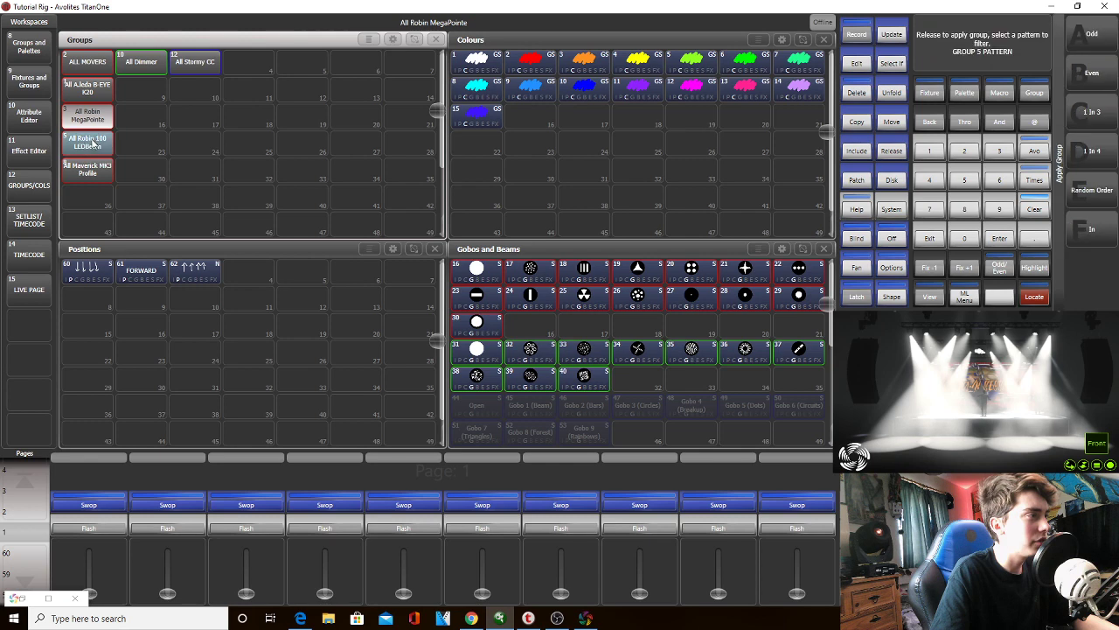
click(87, 299)
click(1098, 115)
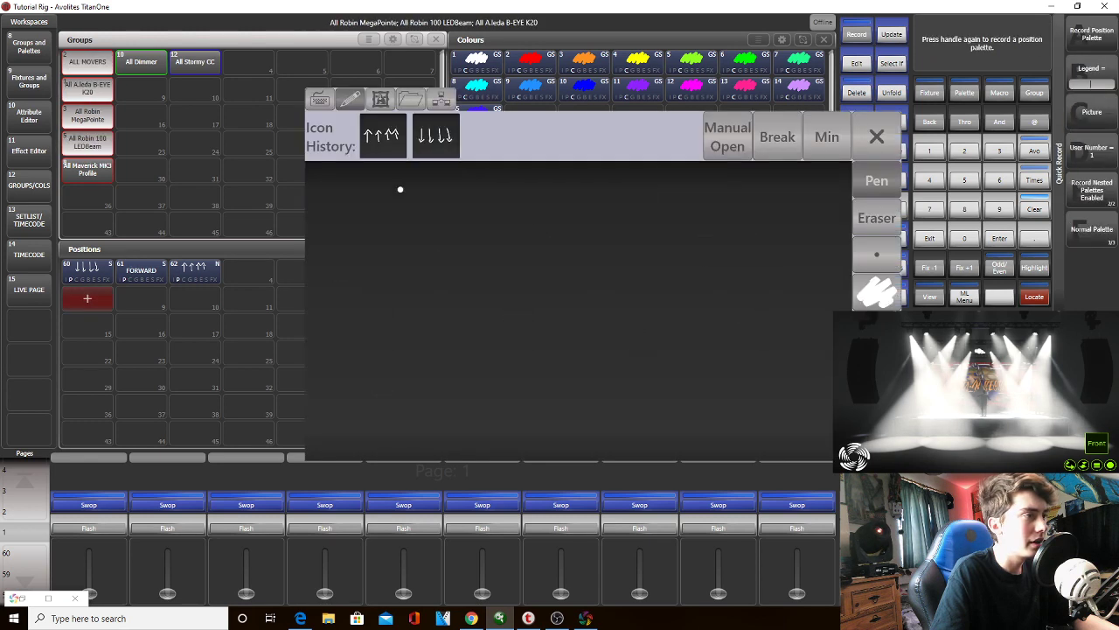
drag(368, 212, 809, 461)
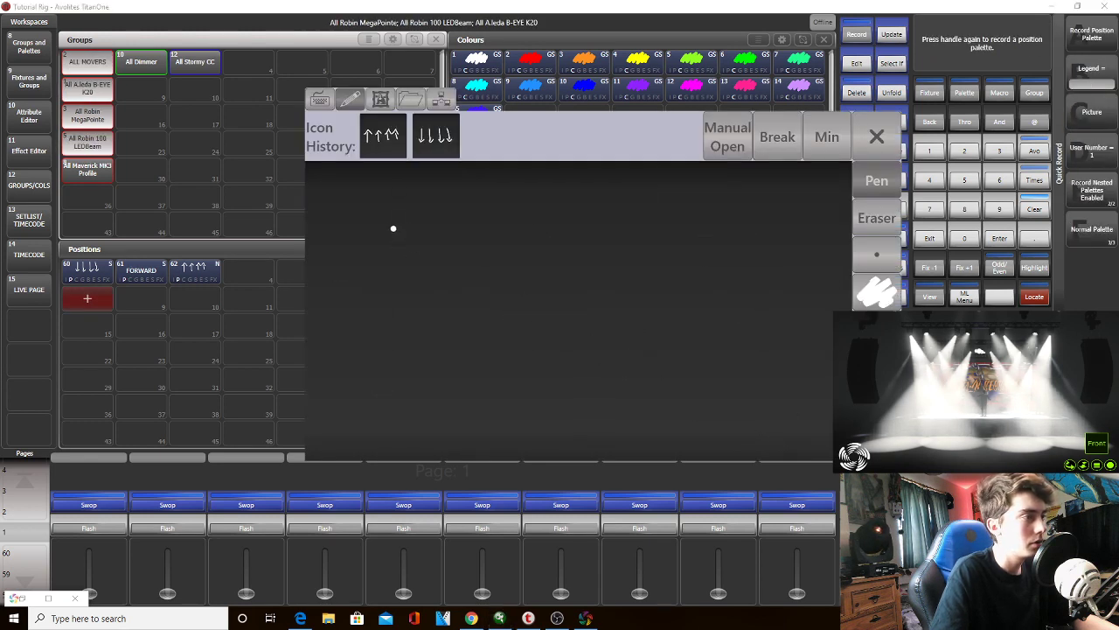
drag(393, 225, 710, 377)
drag(674, 213, 451, 402)
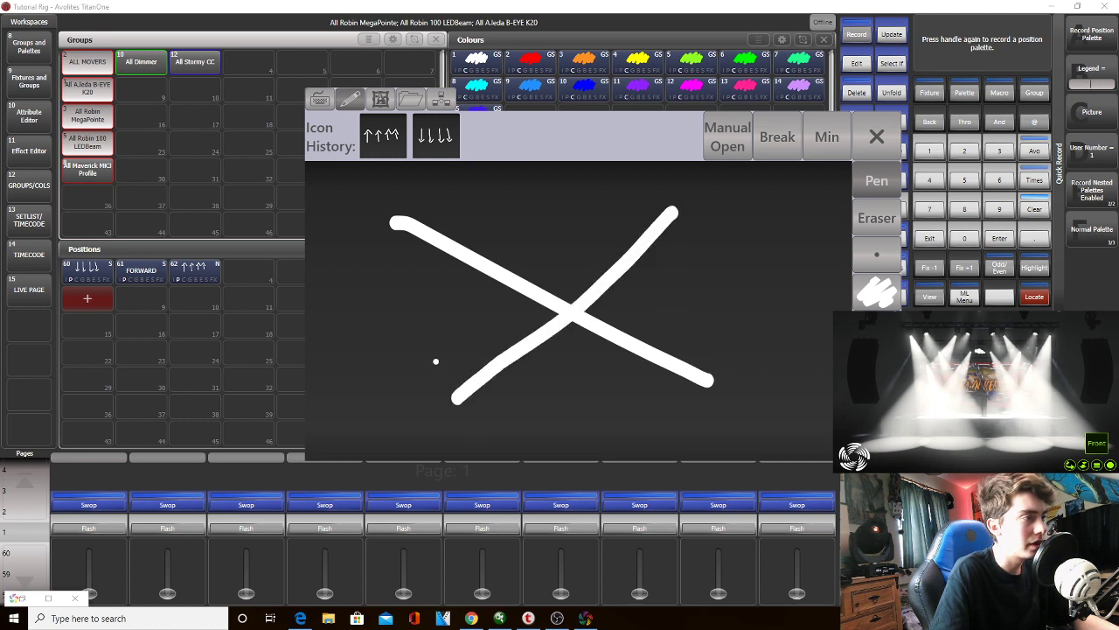
mouse_move(437, 358)
mouse_down()
mouse_move(423, 418)
mouse_move(621, 367)
mouse_up()
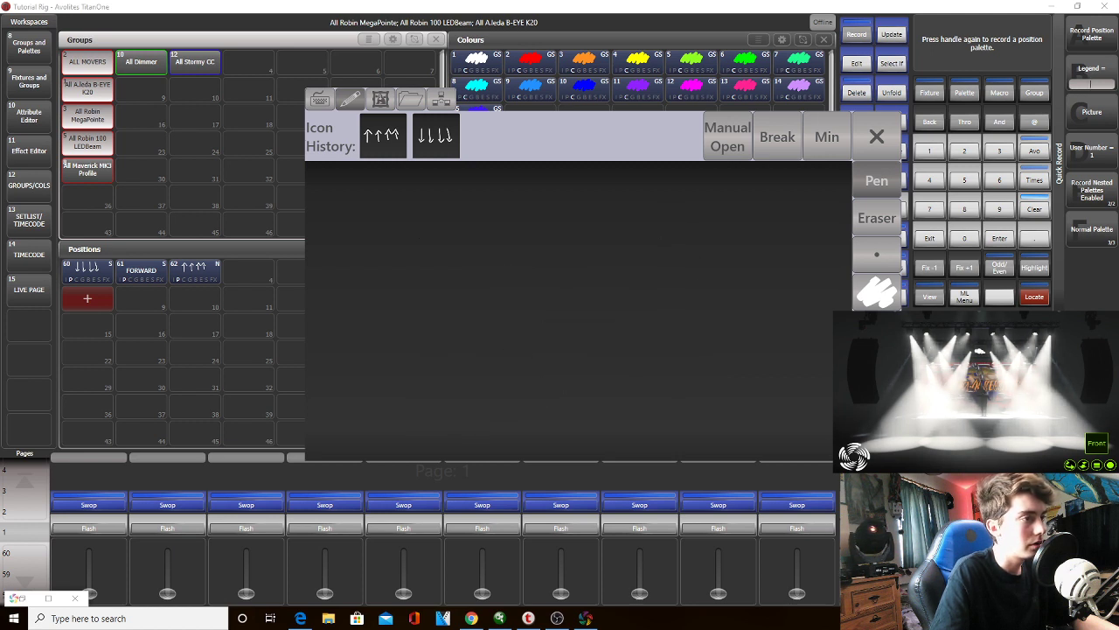
mouse_move(414, 210)
mouse_down()
mouse_move(604, 403)
mouse_move(609, 352)
mouse_up()
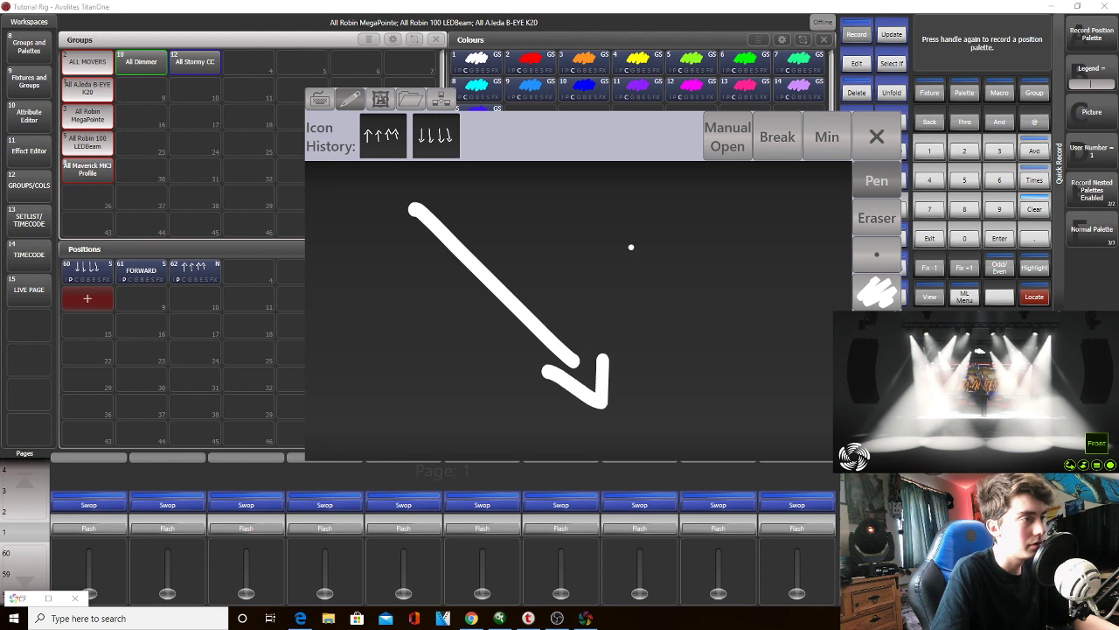
drag(628, 235, 411, 370)
Draw two crossing downward arrows as the picture legend and store the new position palette beneath the downward-arrows palette
mouse_move(398, 206)
mouse_down()
mouse_move(690, 362)
mouse_move(726, 332)
mouse_move(717, 315)
mouse_up()
mouse_move(695, 197)
mouse_down()
mouse_move(525, 331)
mouse_move(532, 376)
mouse_up()
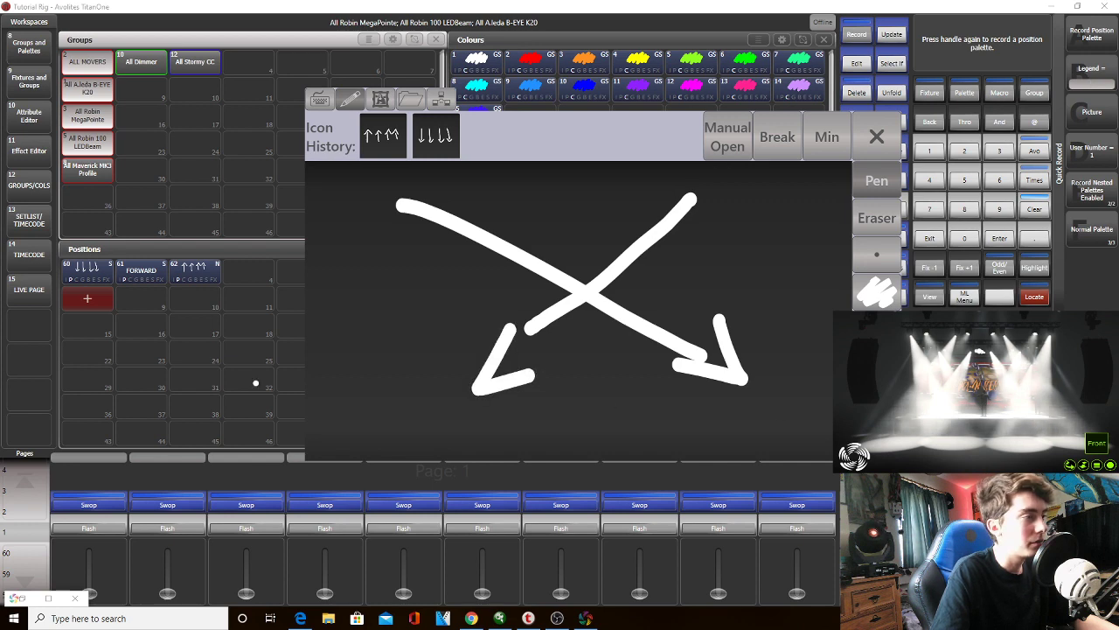
key(Return)
Aim the All AJeda B-EYE K20, All Robin MegaPointe and All Robin 100 LEDBeam groups forward towards the audience, one group at a time
click(95, 97)
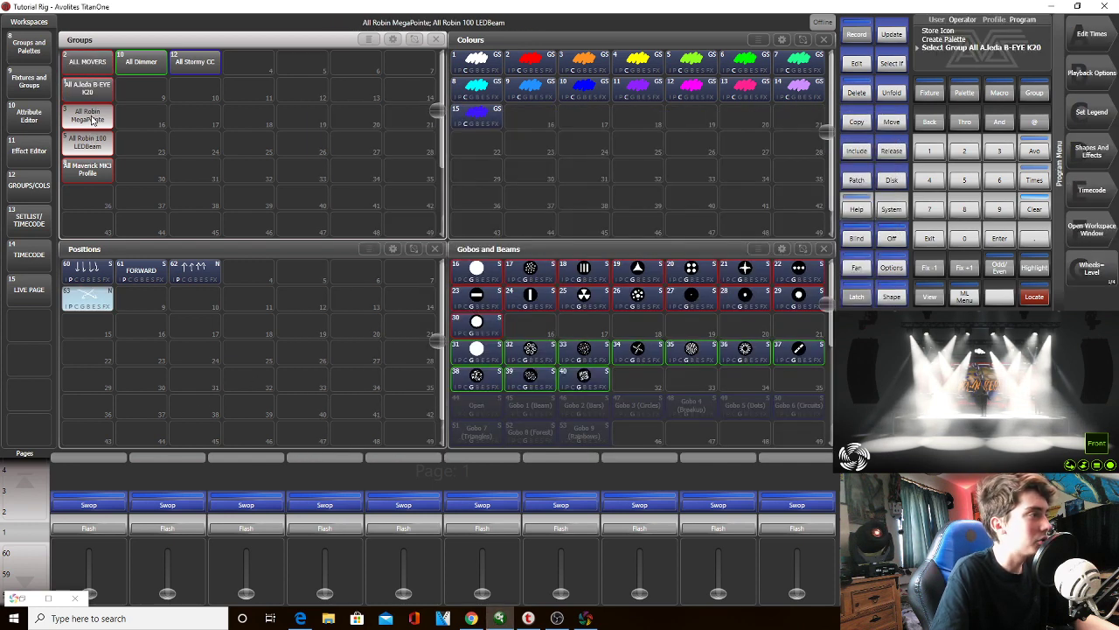
click(92, 95)
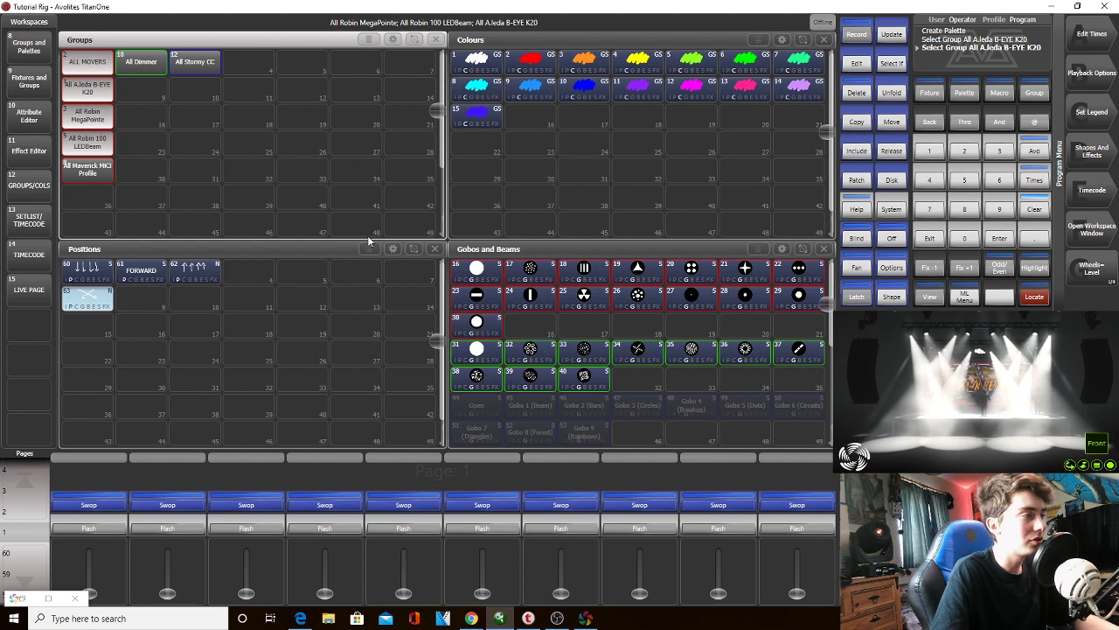
click(93, 96)
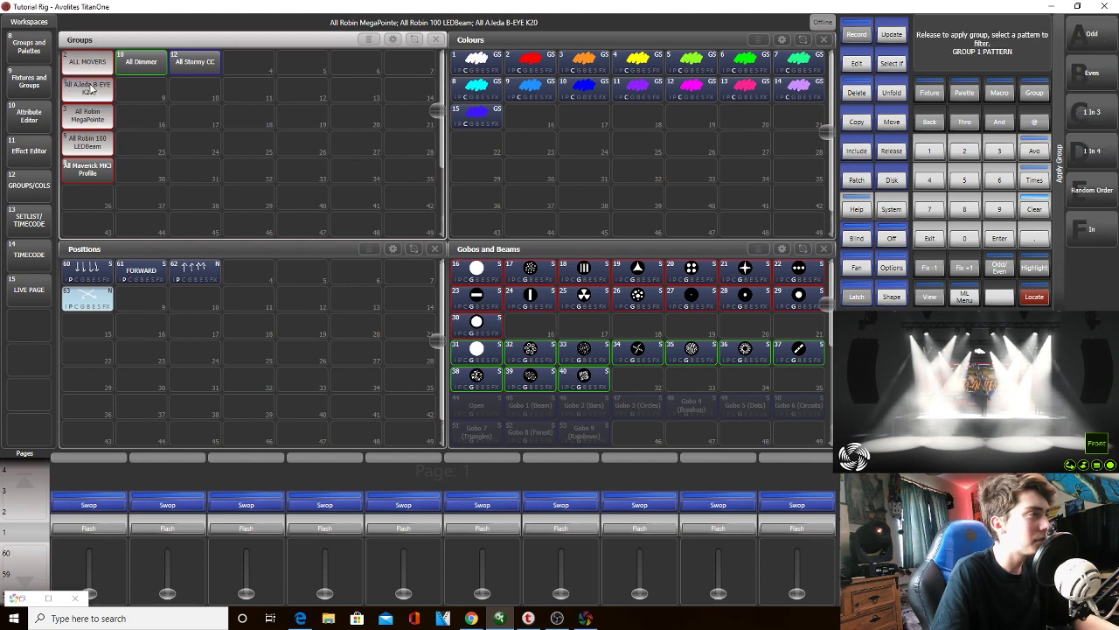
click(90, 93)
click(88, 89)
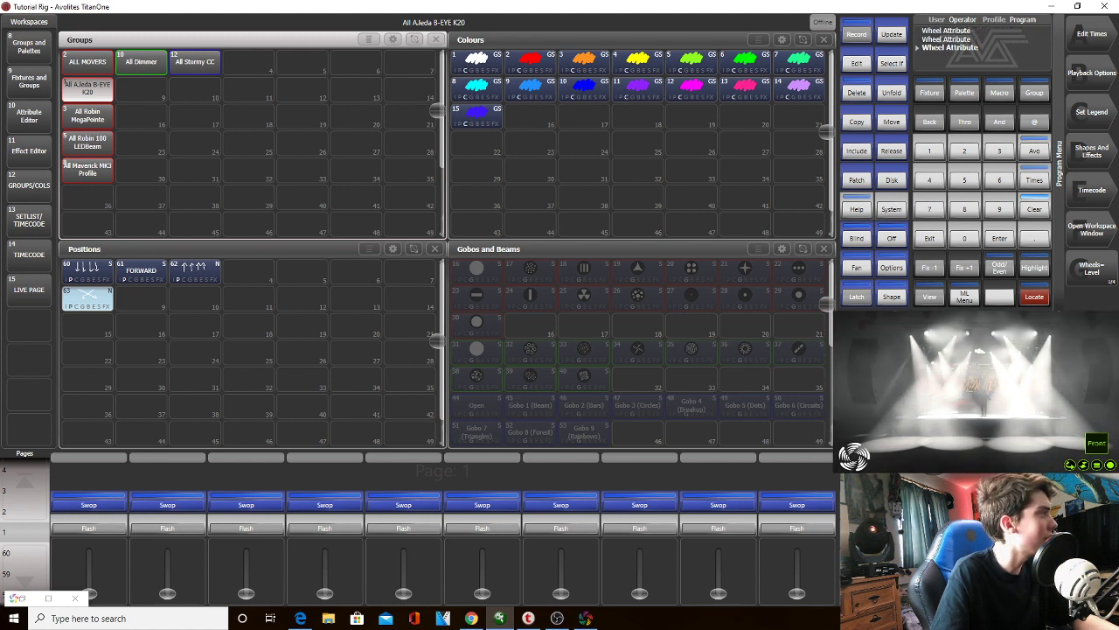
click(100, 115)
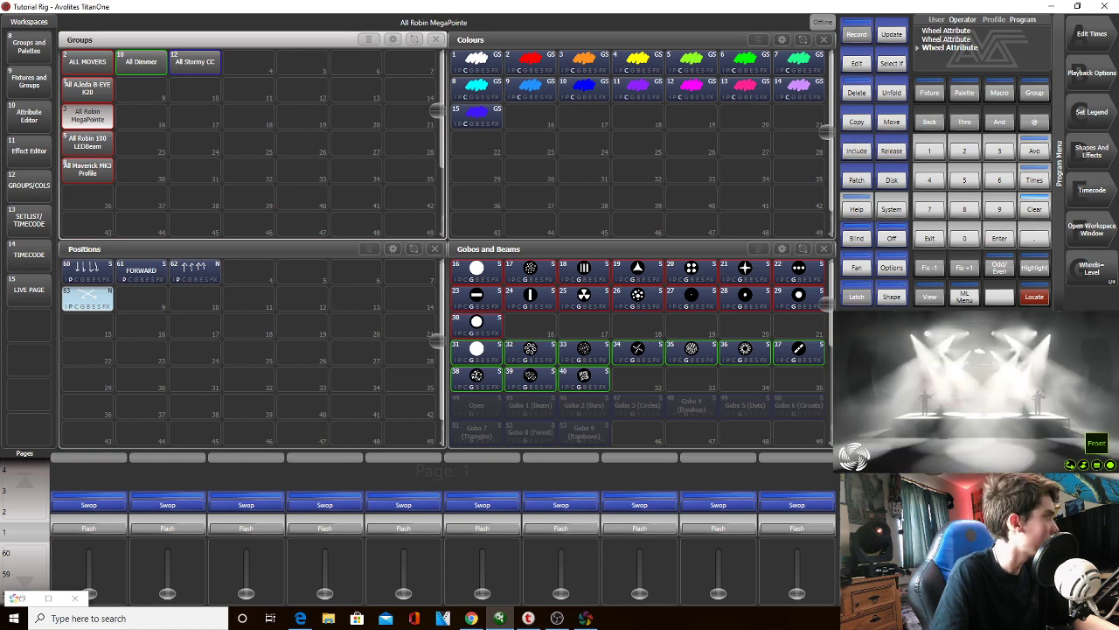
click(87, 143)
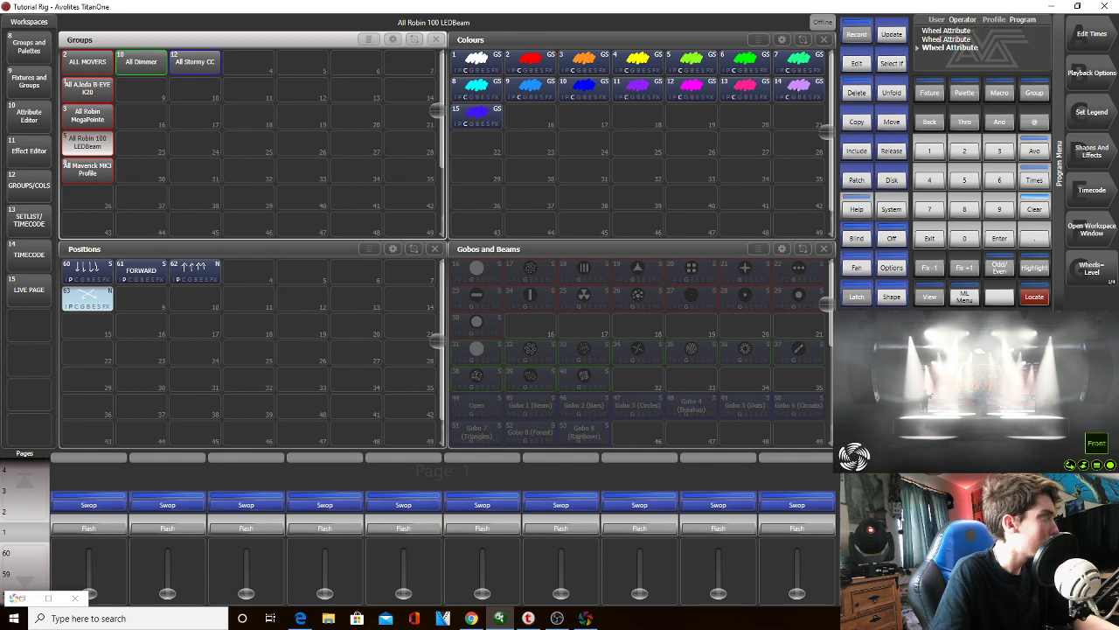
click(91, 90)
click(86, 96)
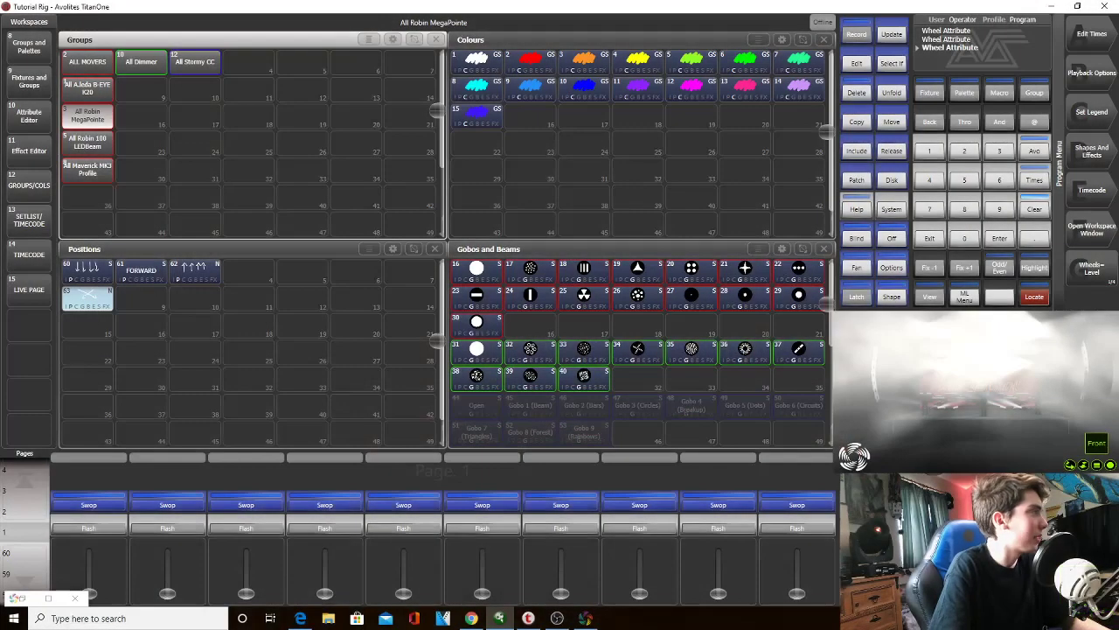
Select the LEDBeam, B-EYE K20 and MegaPointe groups and record their position as a palette named X1 FORWARD beside the crossing-arrows palette
click(103, 146)
click(103, 93)
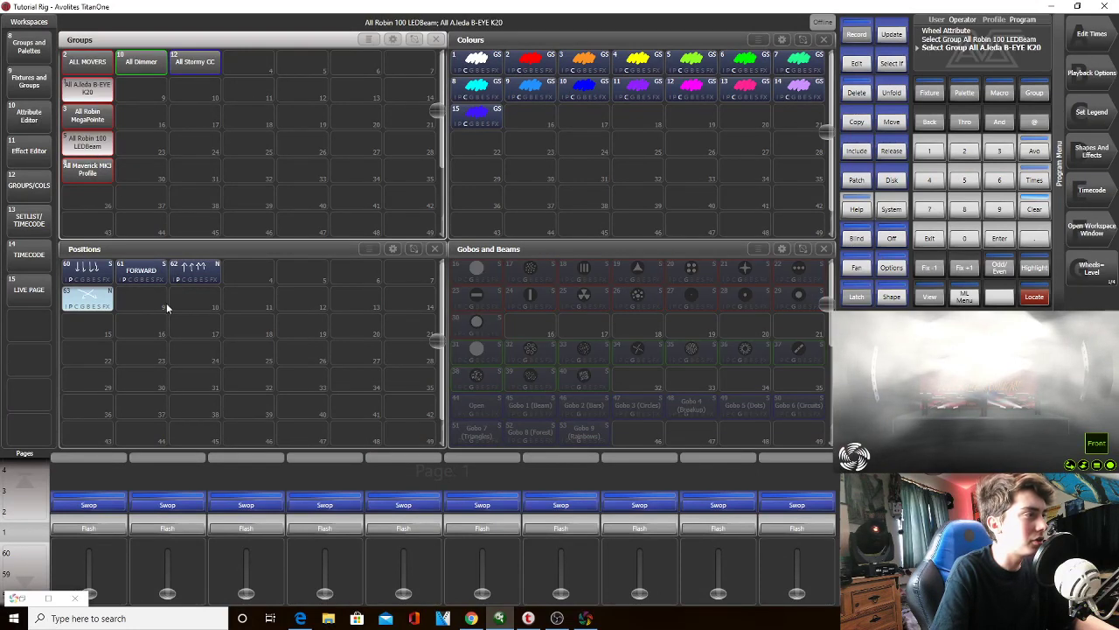
click(103, 122)
click(141, 299)
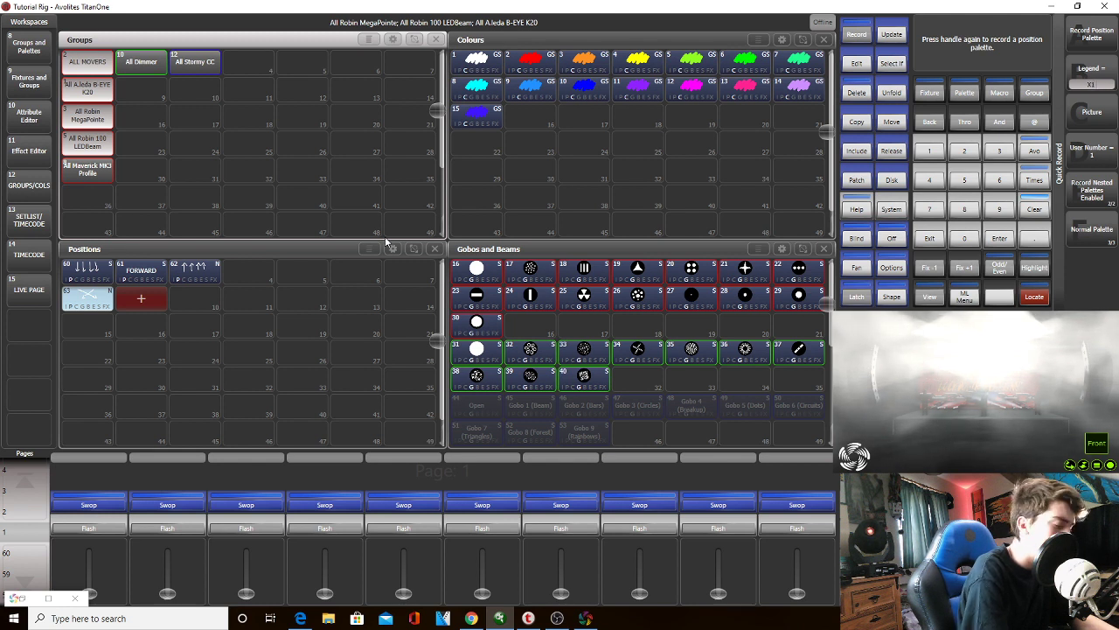
text(FORWARD)
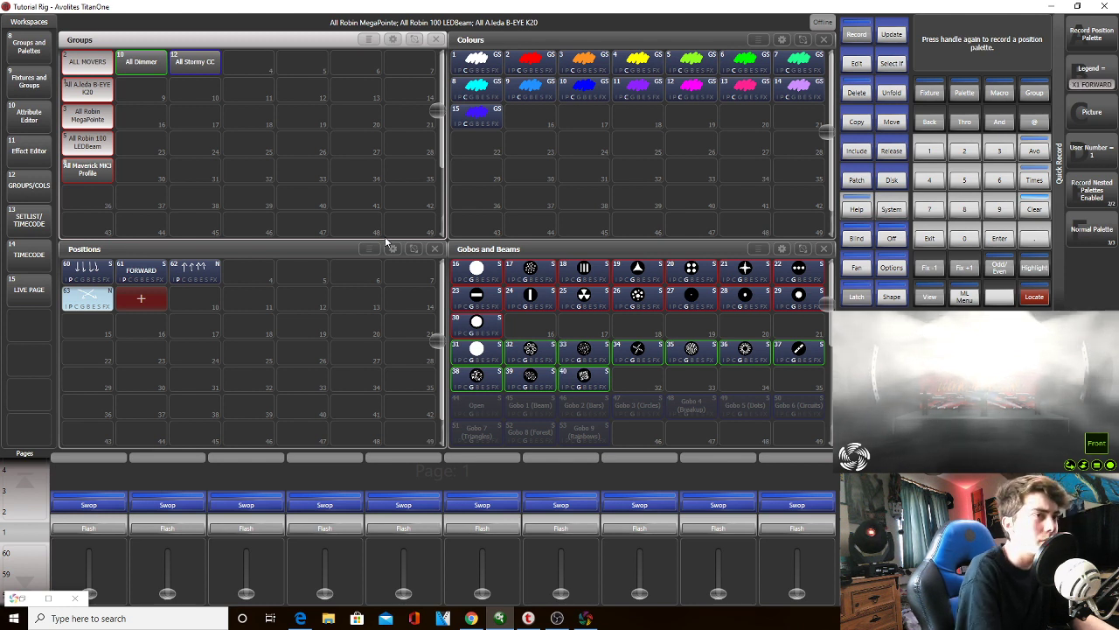
key(Return)
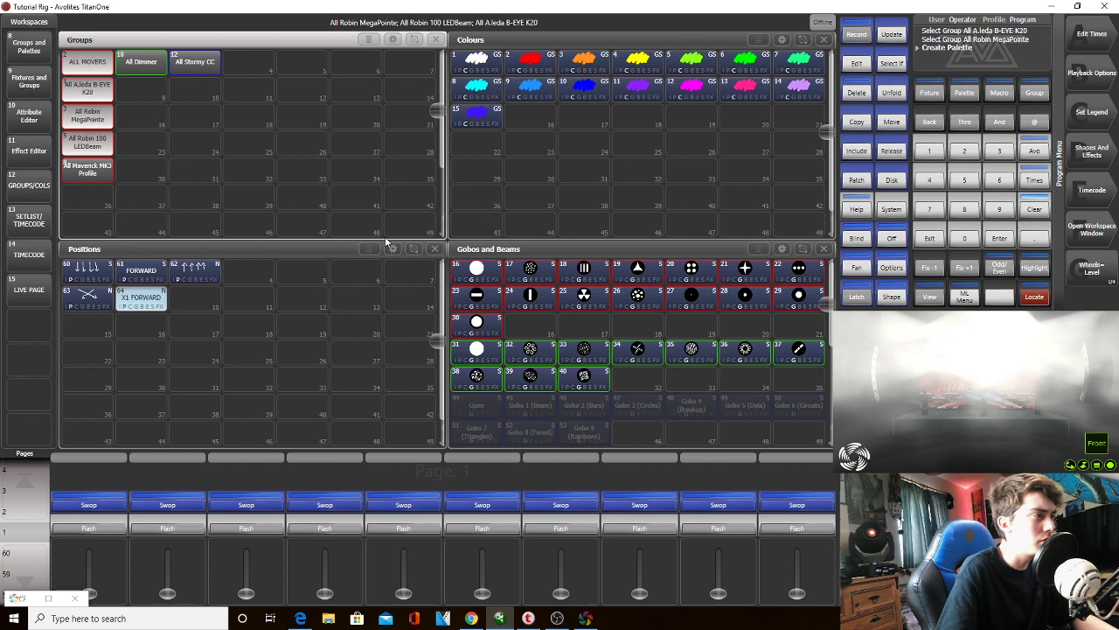
Recall the crossing downward-arrows position and select LEDBeam fixtures 29 to 34 in the LEDBeam group's layout
click(98, 294)
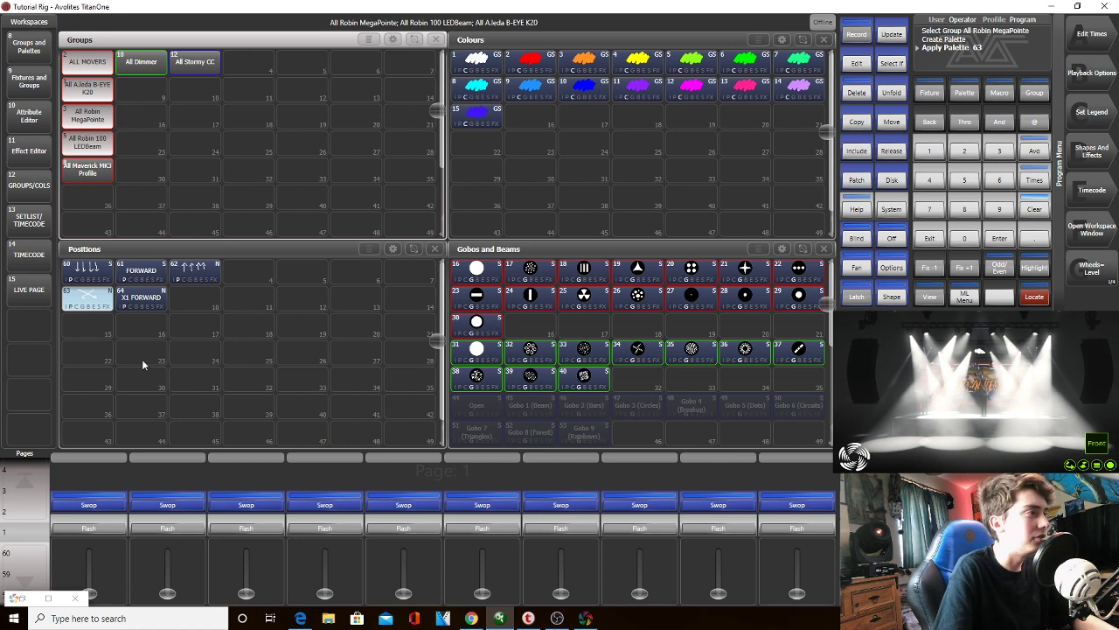
click(91, 140)
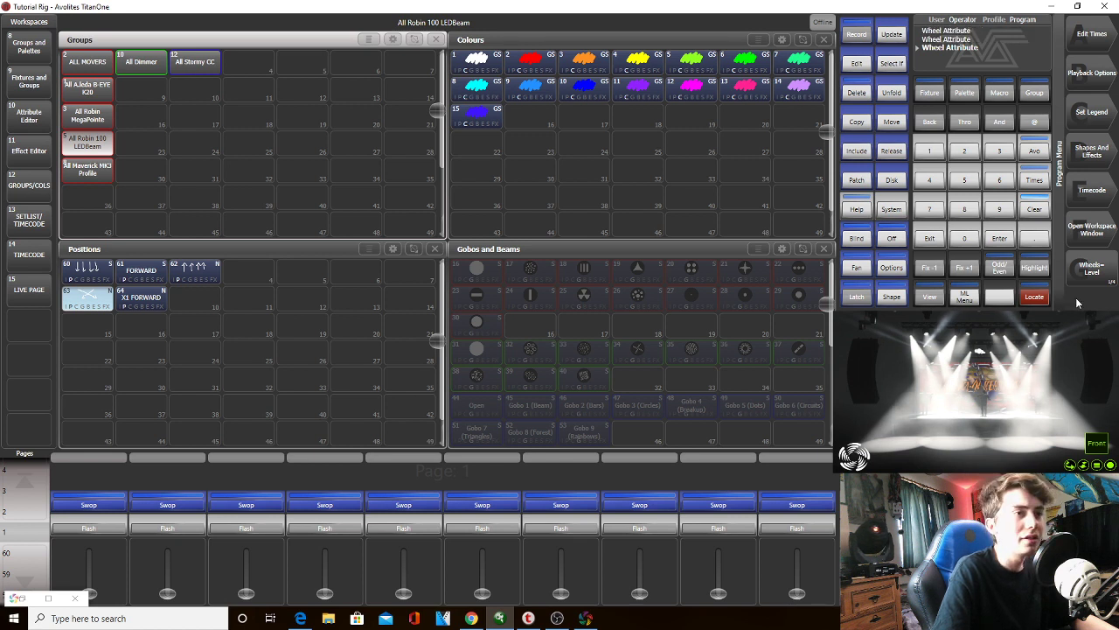
click(1097, 143)
click(1094, 81)
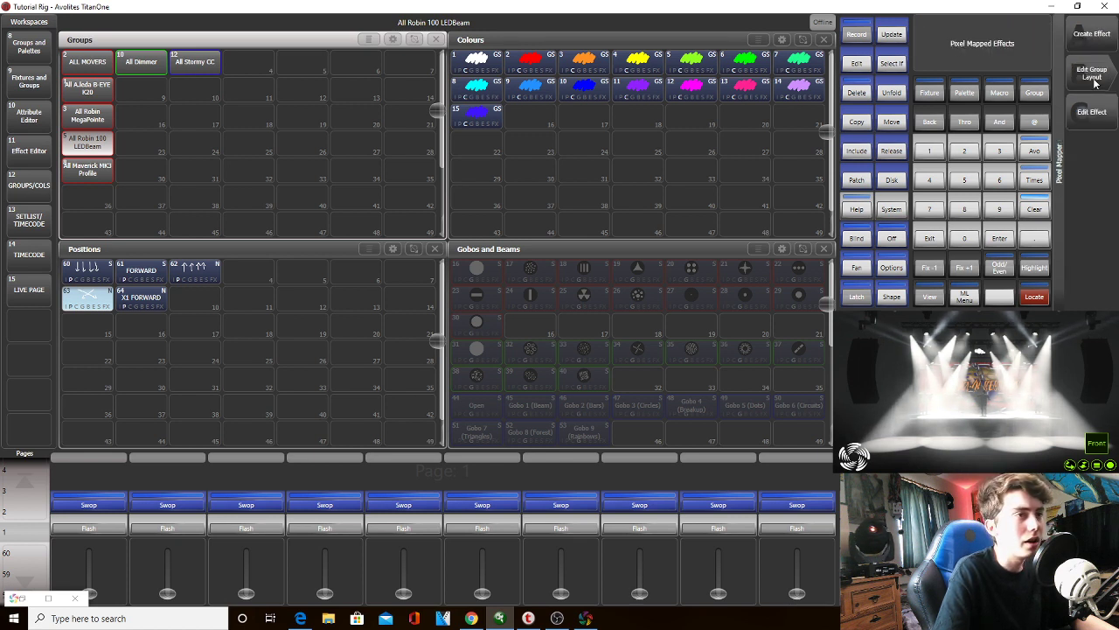
click(1094, 80)
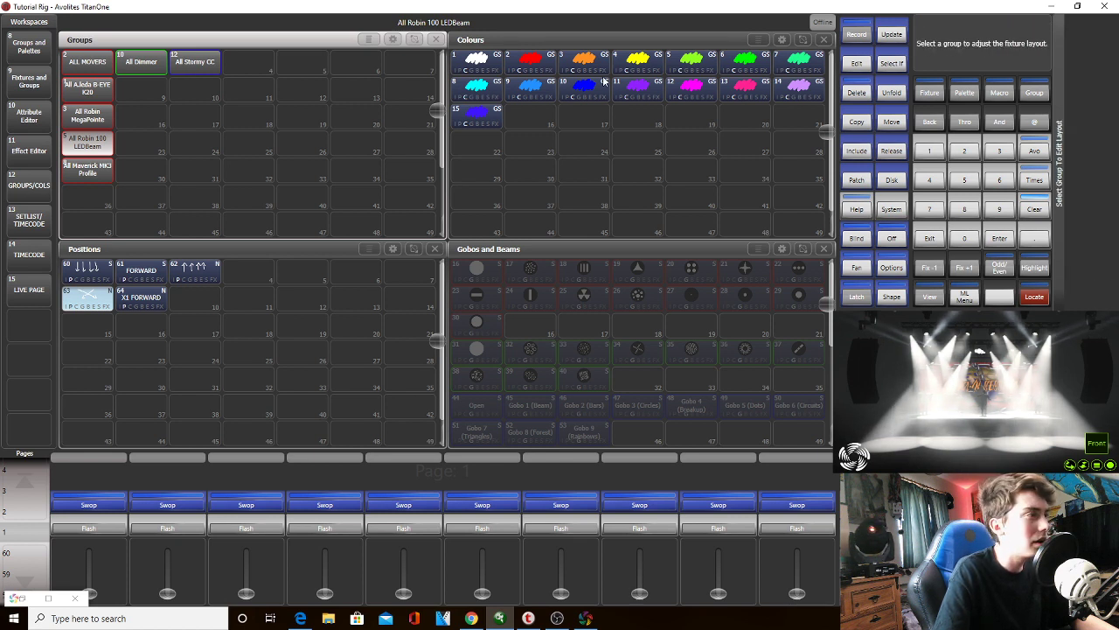
click(90, 145)
drag(362, 146, 145, 79)
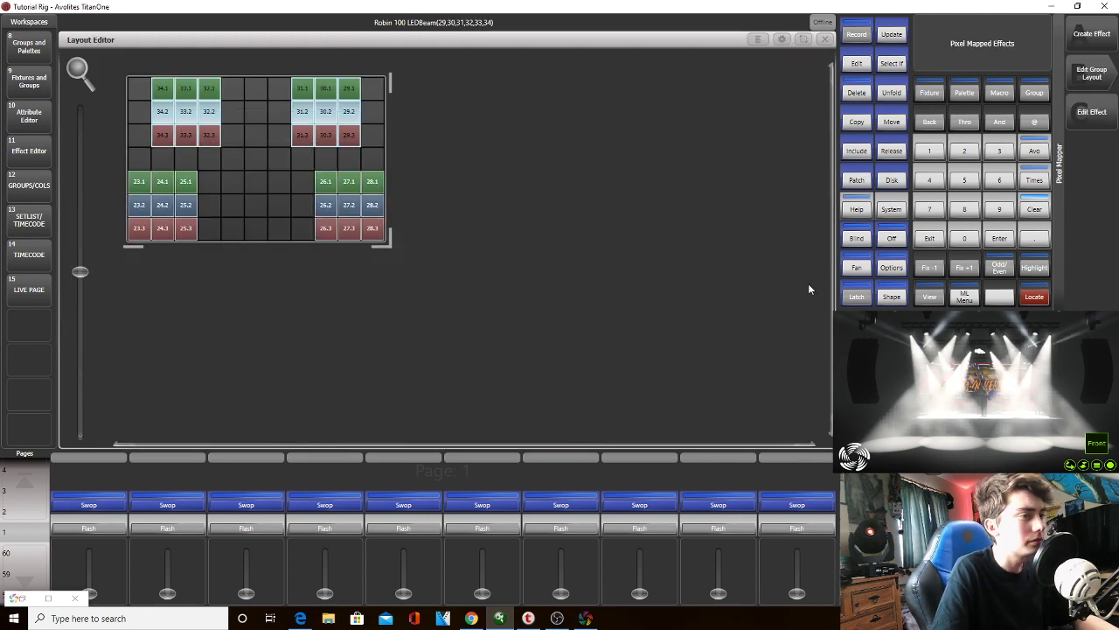
Leave the group layout and aim LEDBeams 29 to 34 and the MegaPointe and B-EYE K20 groups upwards
click(927, 239)
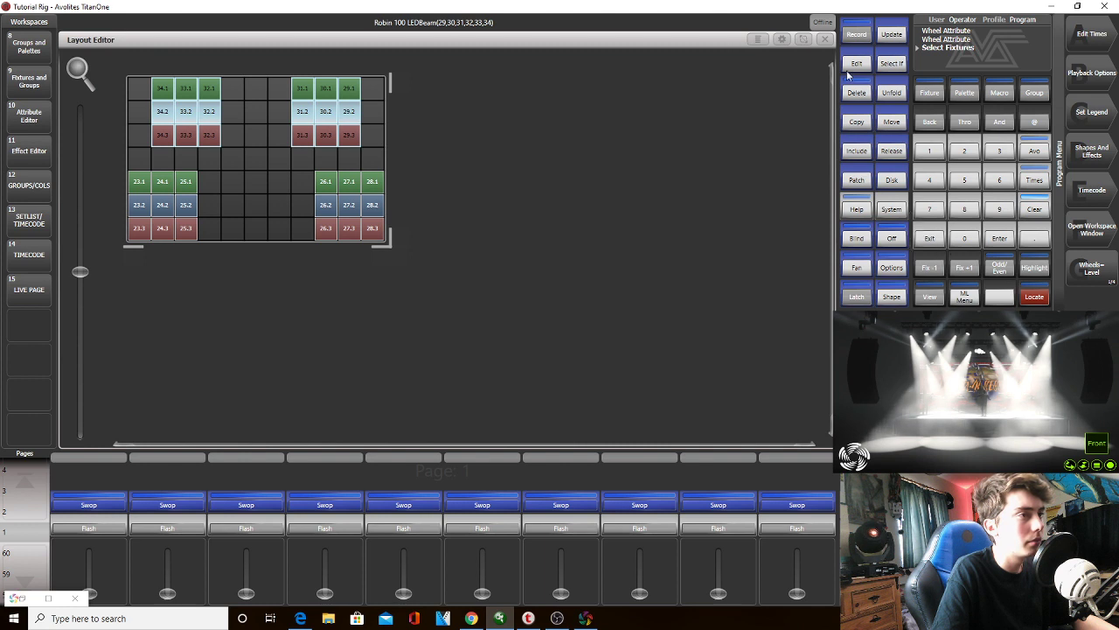
click(824, 39)
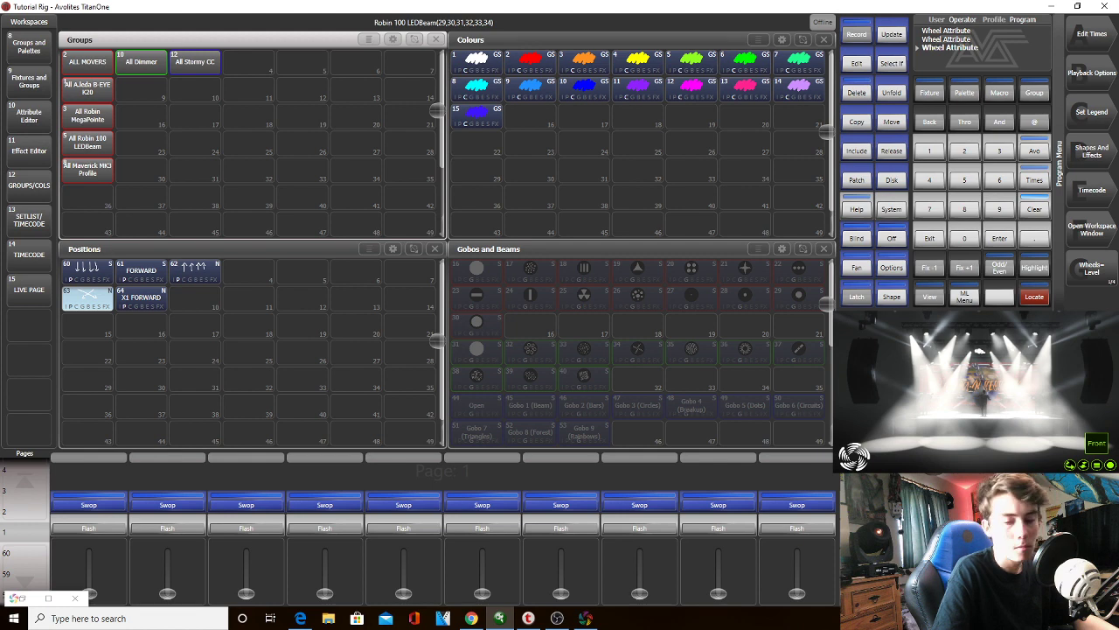
click(96, 127)
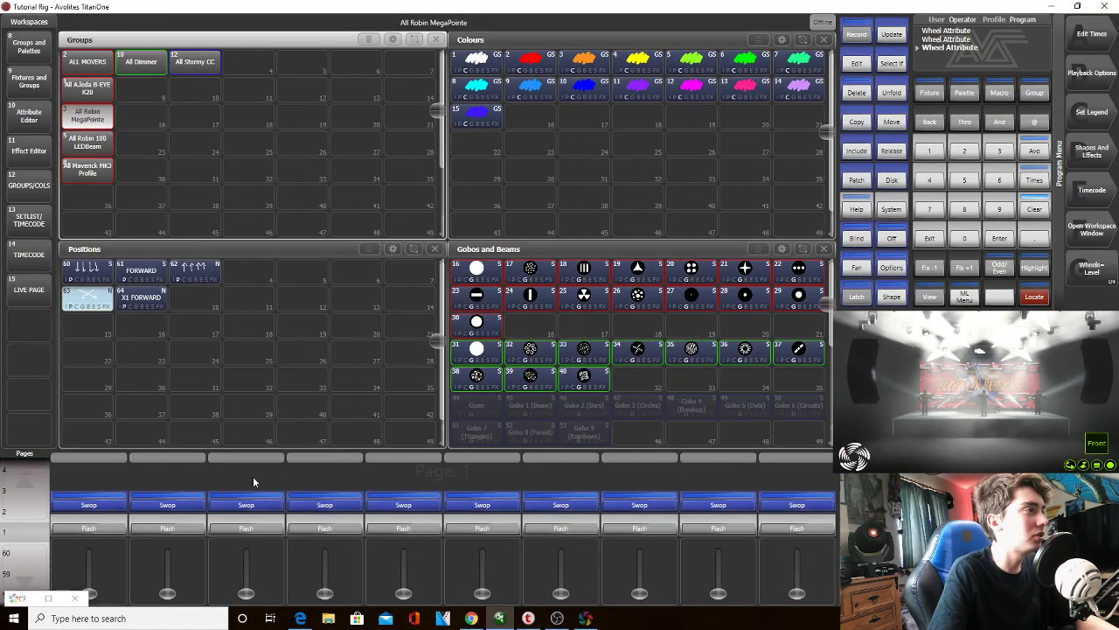
click(94, 92)
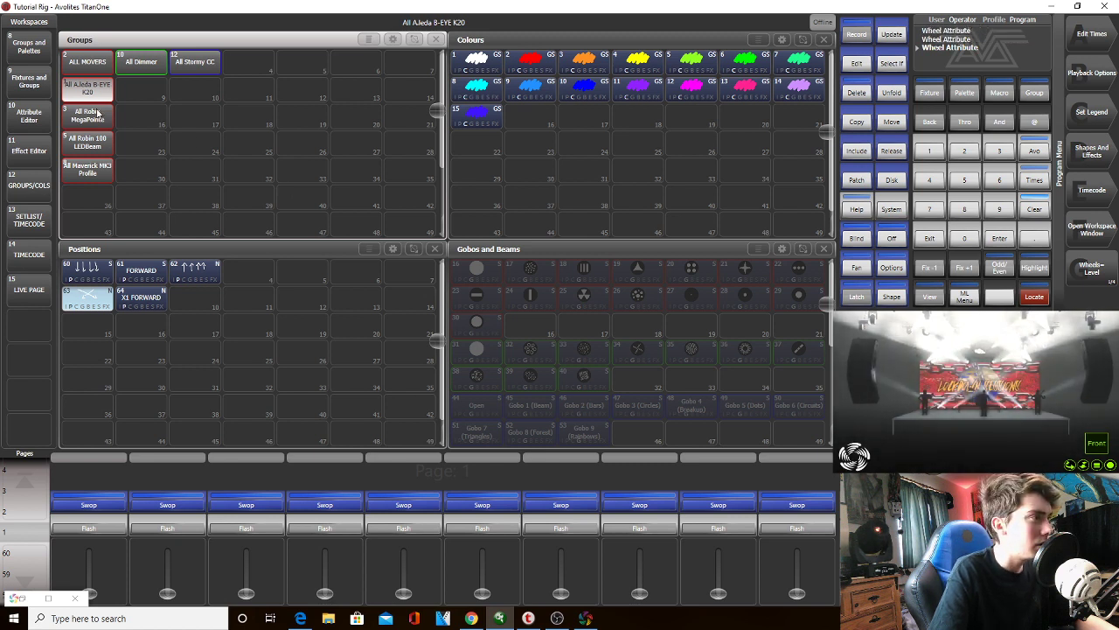
Select the ALL MOVERS group and start a new position palette with a drawn legend in the slot beside X1 FORWARD
click(89, 62)
click(194, 298)
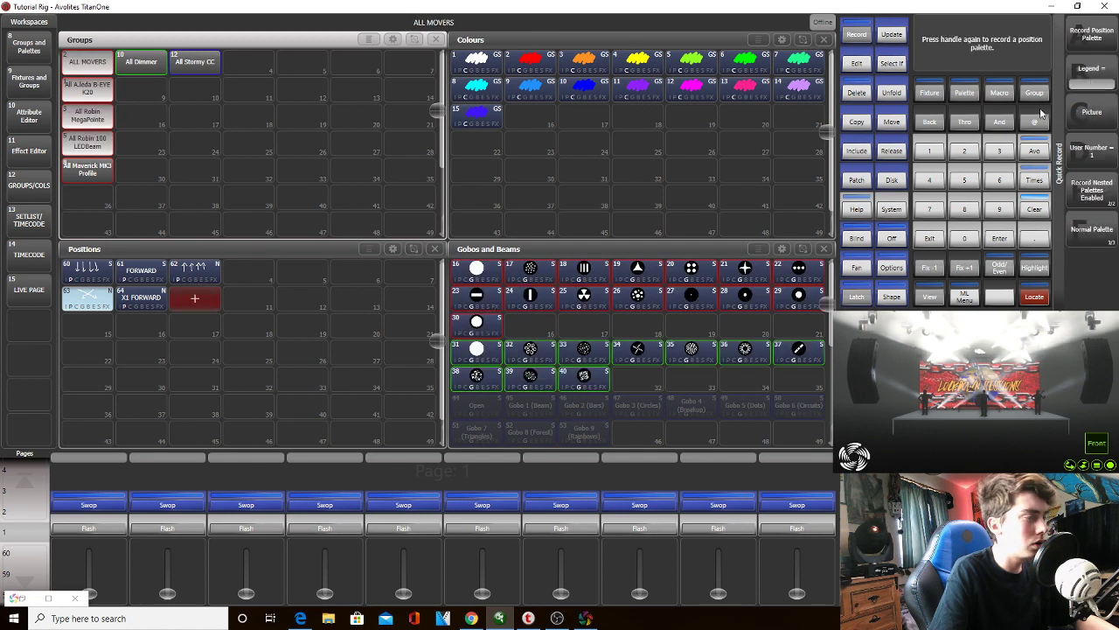
click(1092, 114)
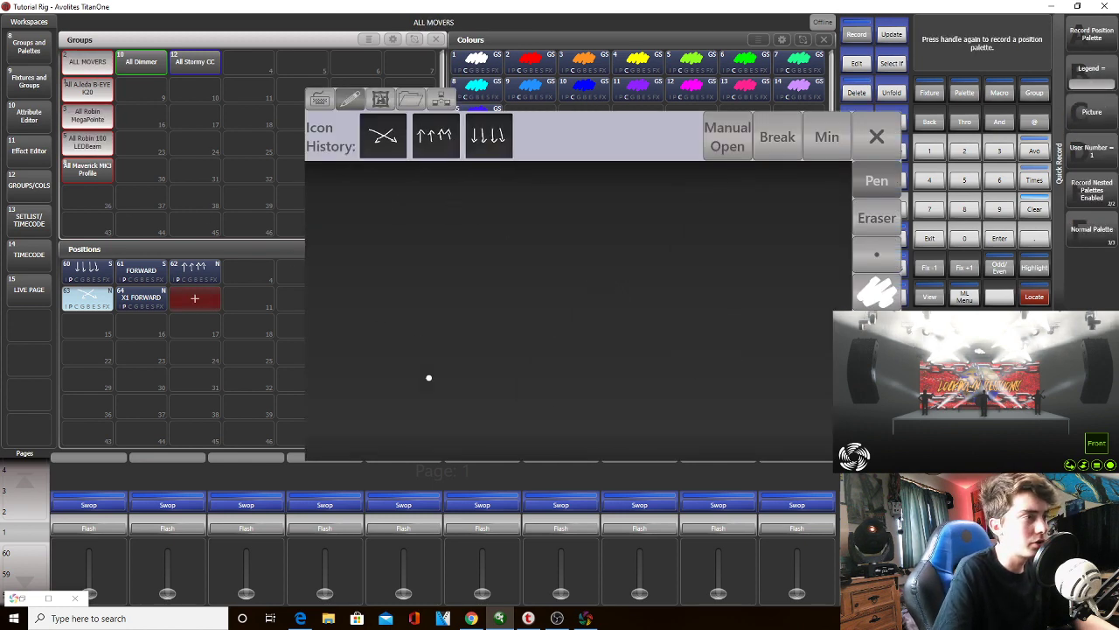
drag(428, 378, 646, 238)
drag(400, 186, 665, 348)
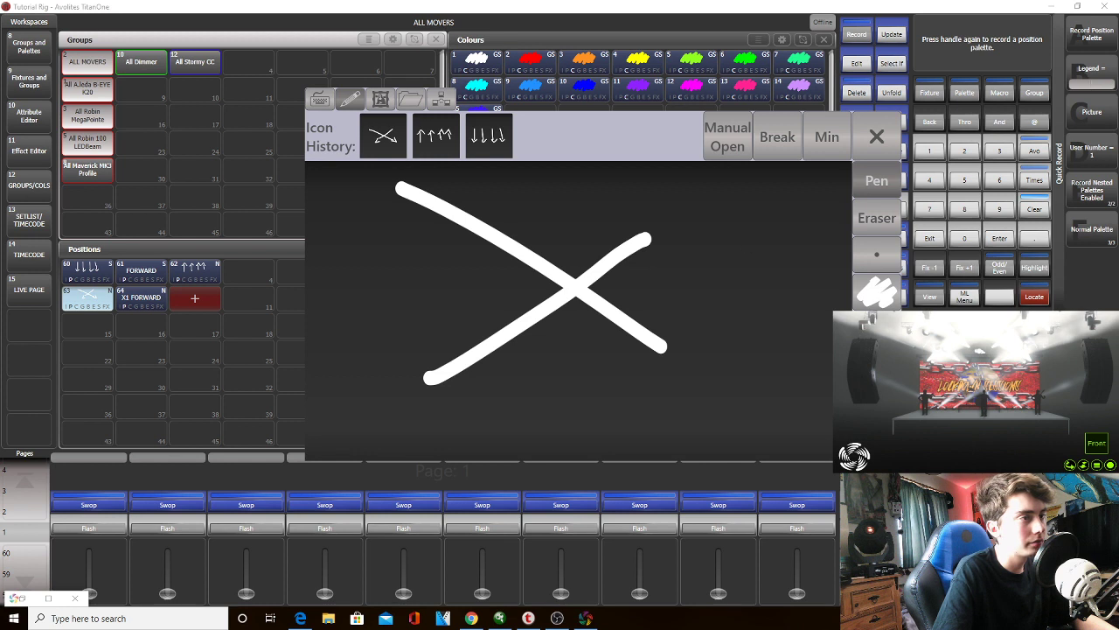
click(877, 293)
Draw two crossing upward arrows as the picture legend and store the position palette beside X1 FORWARD
drag(481, 235, 743, 355)
mouse_move(734, 251)
mouse_down()
mouse_move(523, 343)
mouse_move(437, 398)
mouse_up()
mouse_move(455, 252)
mouse_down()
mouse_move(400, 220)
mouse_move(502, 190)
mouse_up()
mouse_move(639, 244)
mouse_down()
mouse_move(746, 208)
mouse_move(762, 254)
mouse_up()
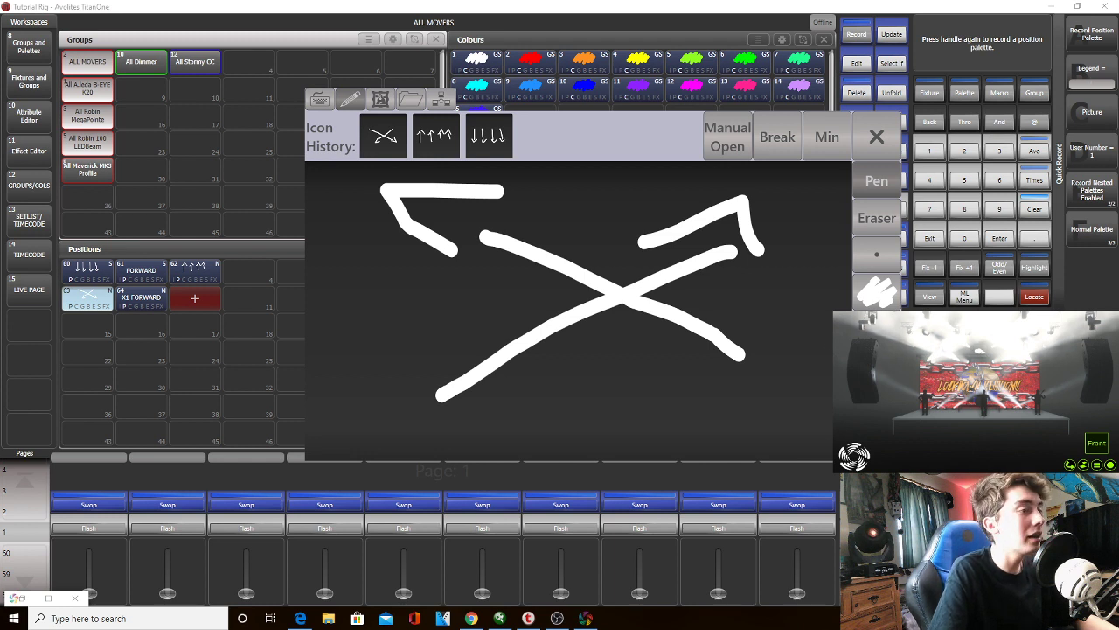
click(876, 137)
click(195, 298)
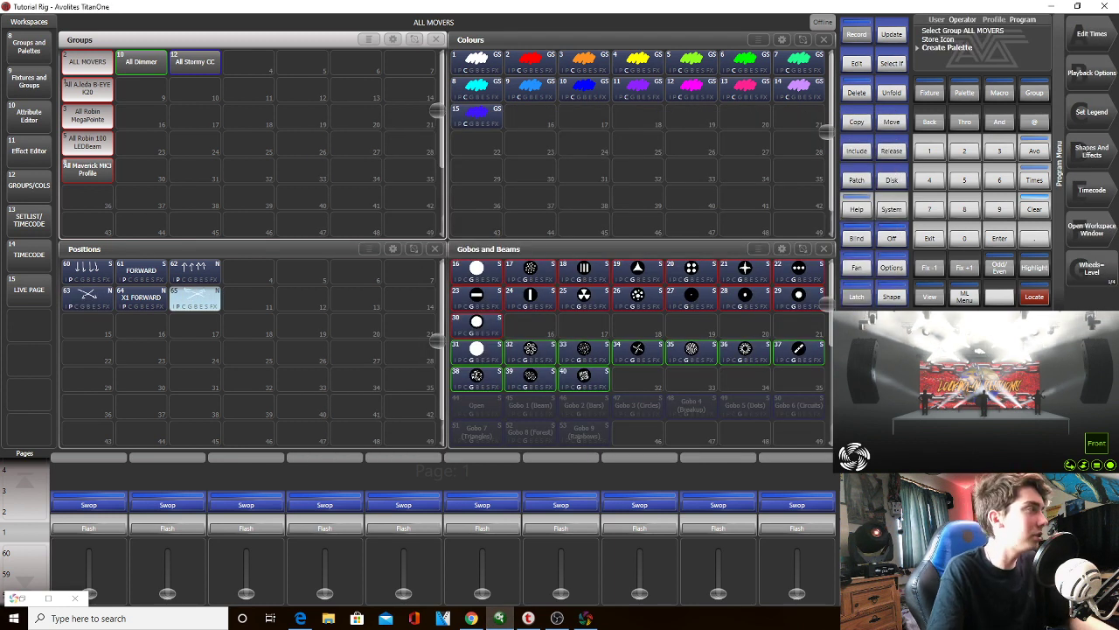
click(1084, 125)
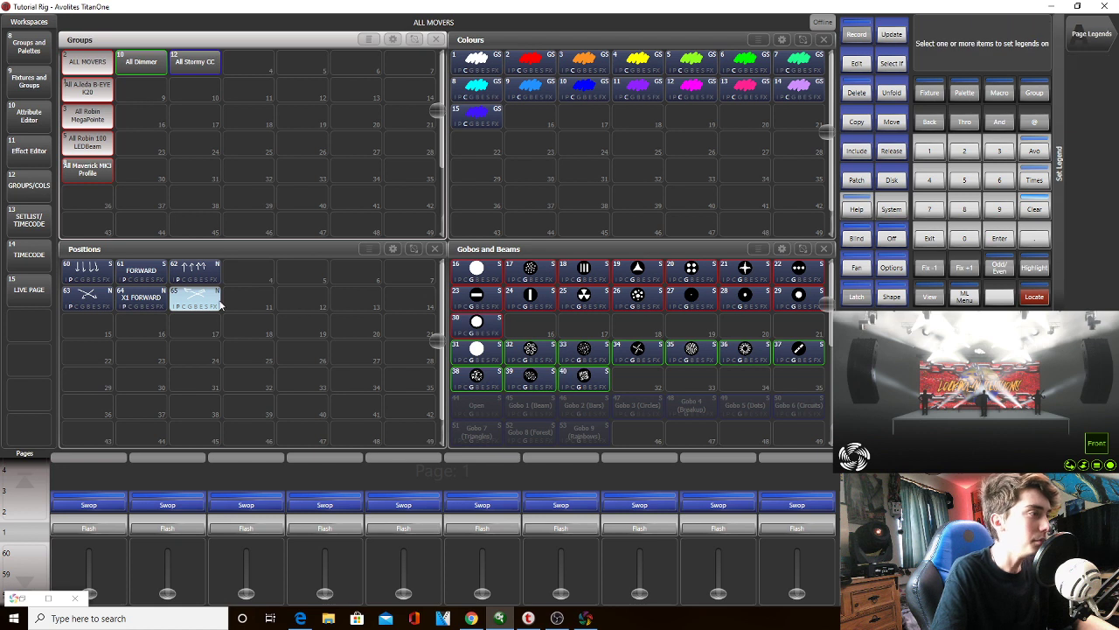
click(931, 250)
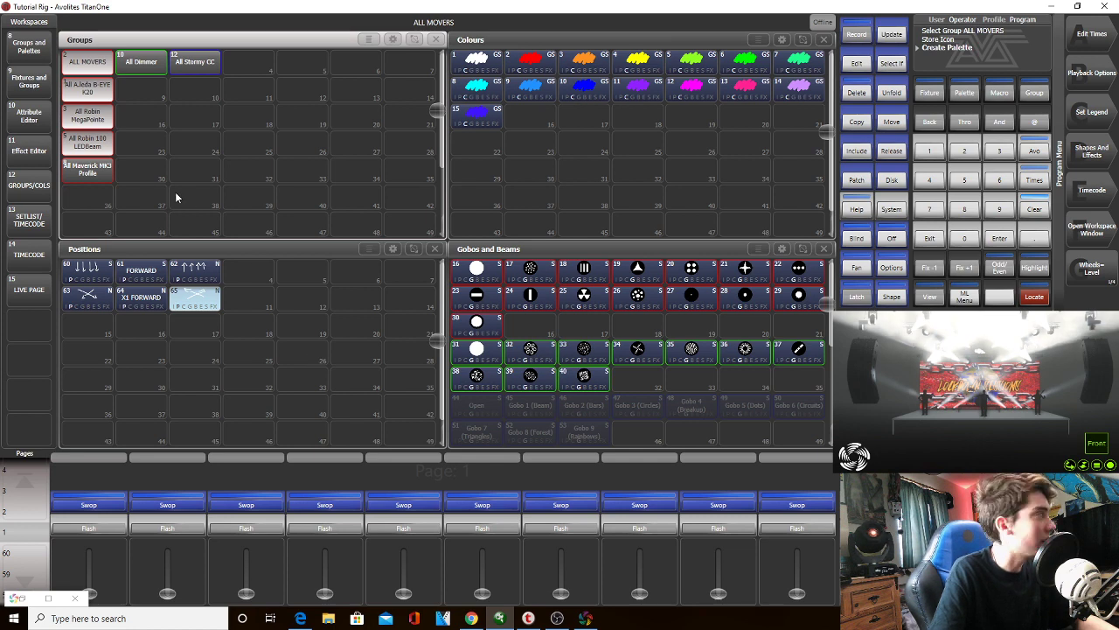
Clear the programmer after recalling the downward-arrows position and select the All Robin 100 LEDBeam group
click(109, 264)
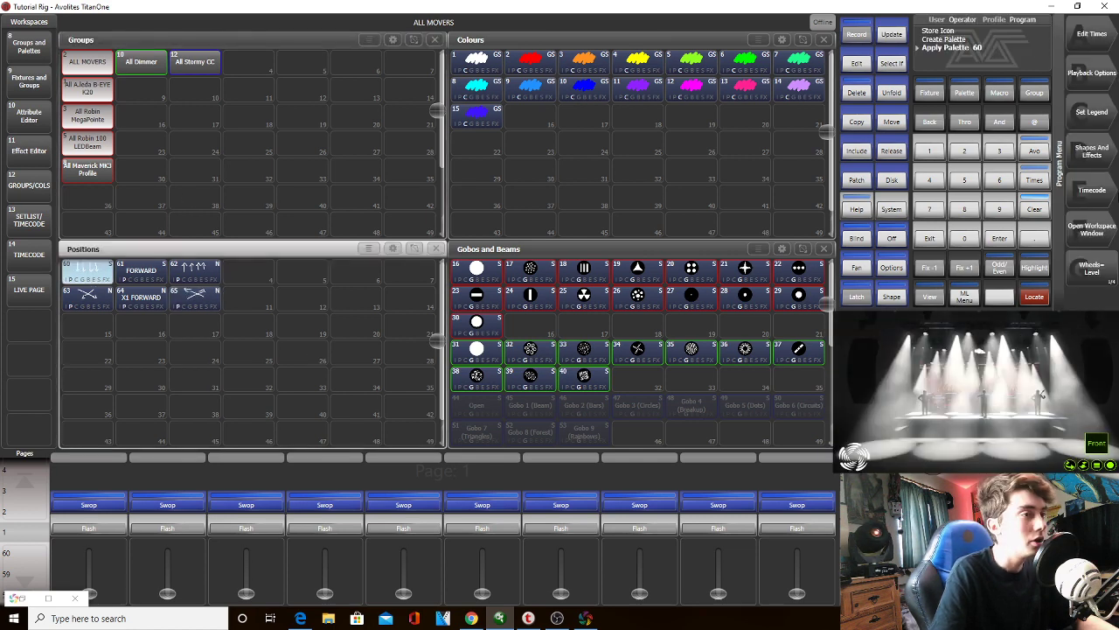
click(1035, 209)
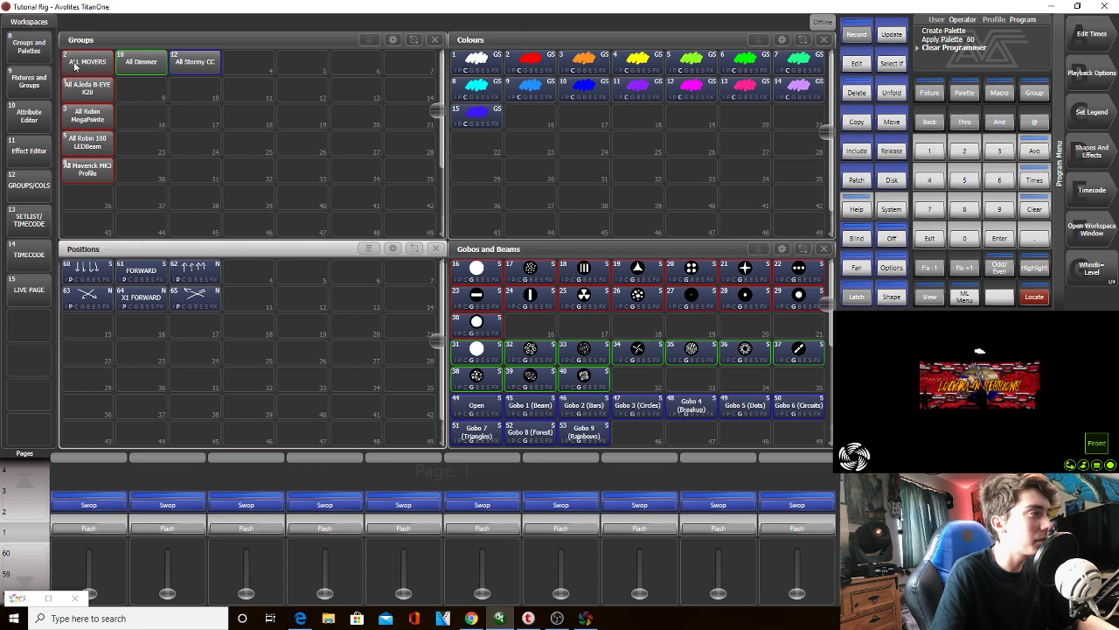
click(96, 152)
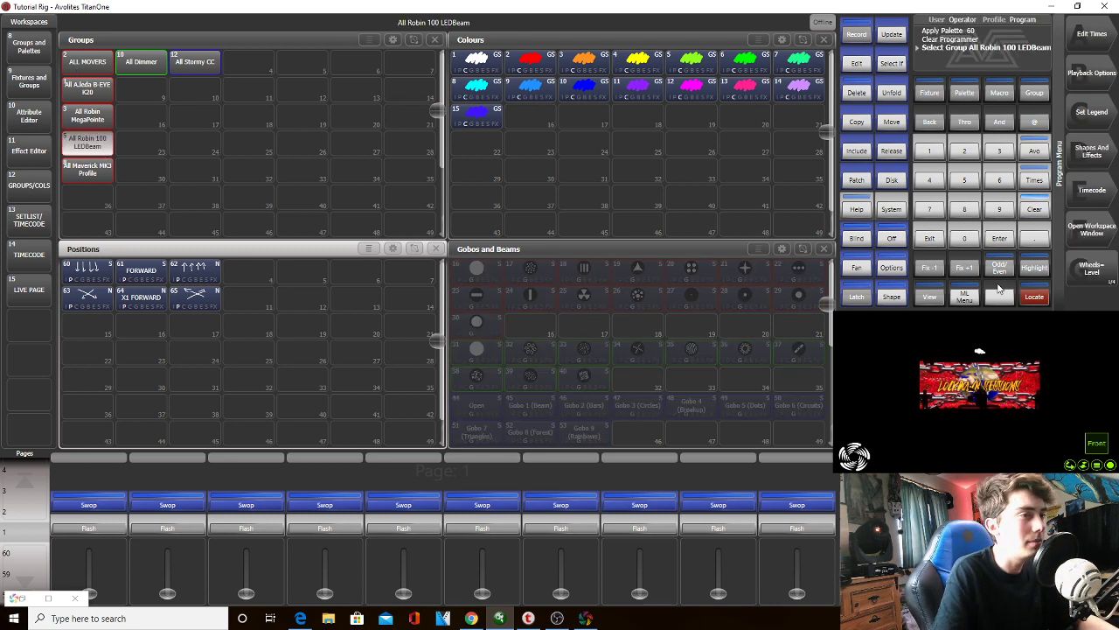
Locate the LEDBeam group, recall the downward-arrows position and set the wheel A value to 50
click(1033, 297)
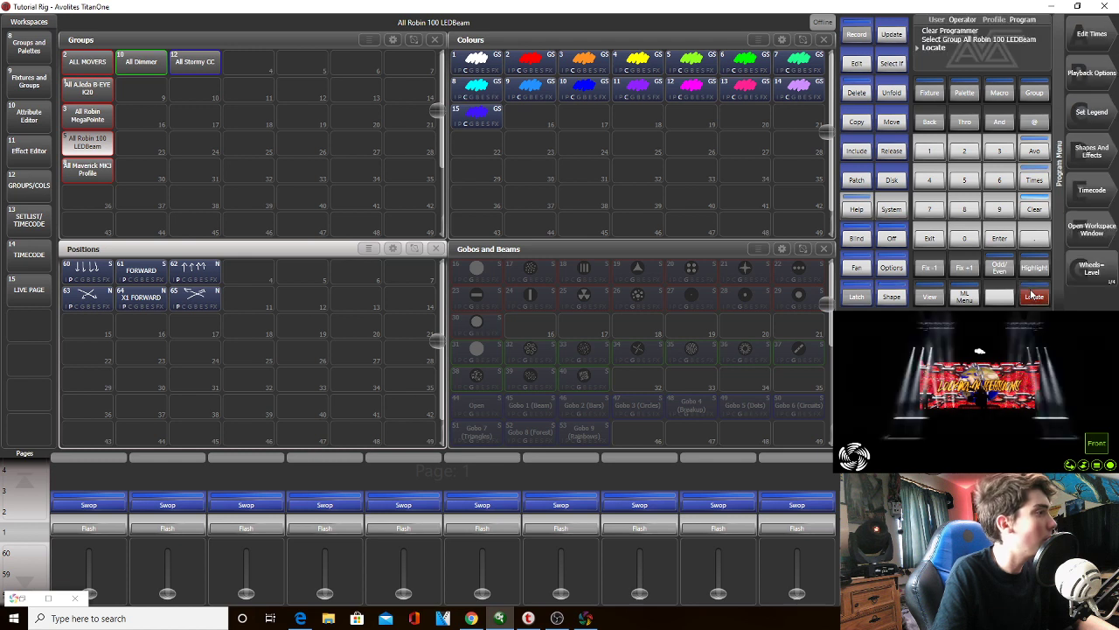
click(88, 272)
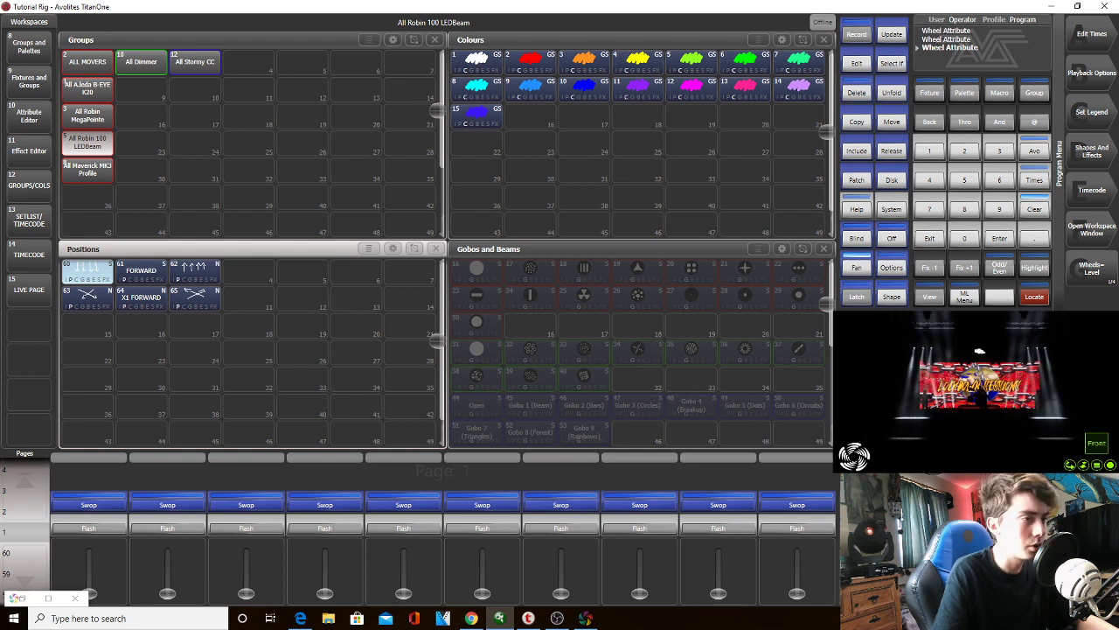
text(520)
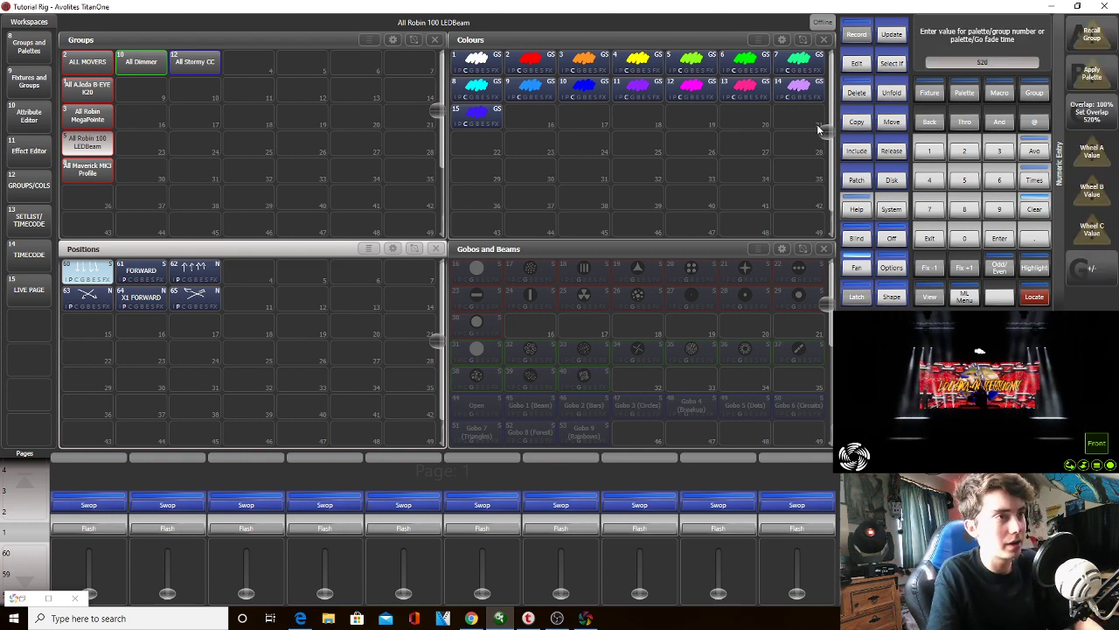
key(BackSpace)
key(BackSpace)
text(0)
click(1078, 160)
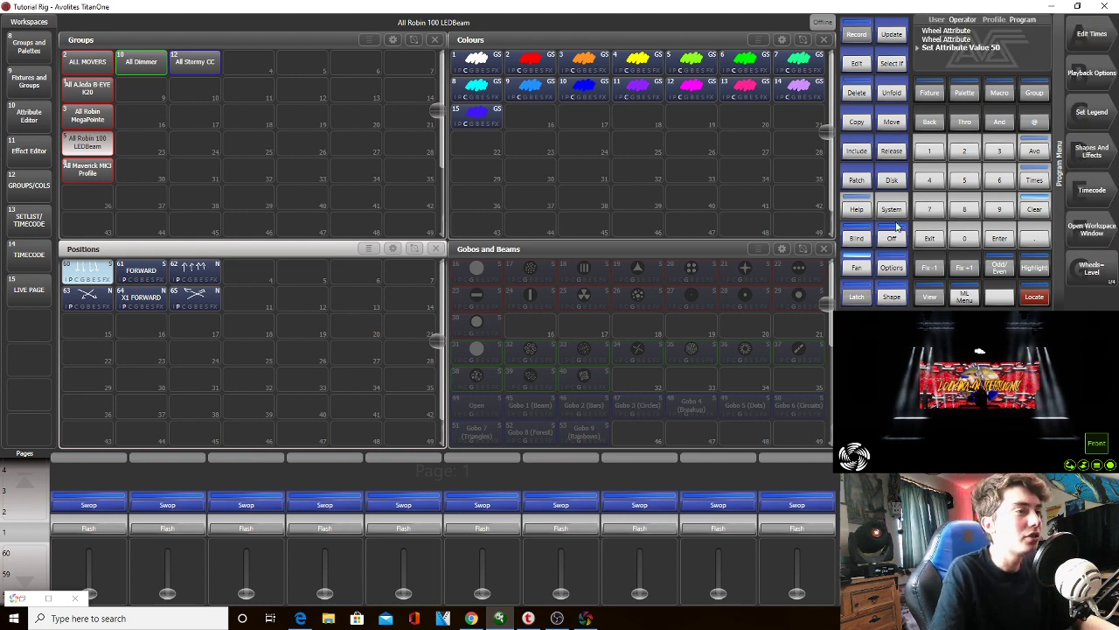
Try to narrow the LEDBeam selection with a 1 in 3 selection pattern
click(1011, 269)
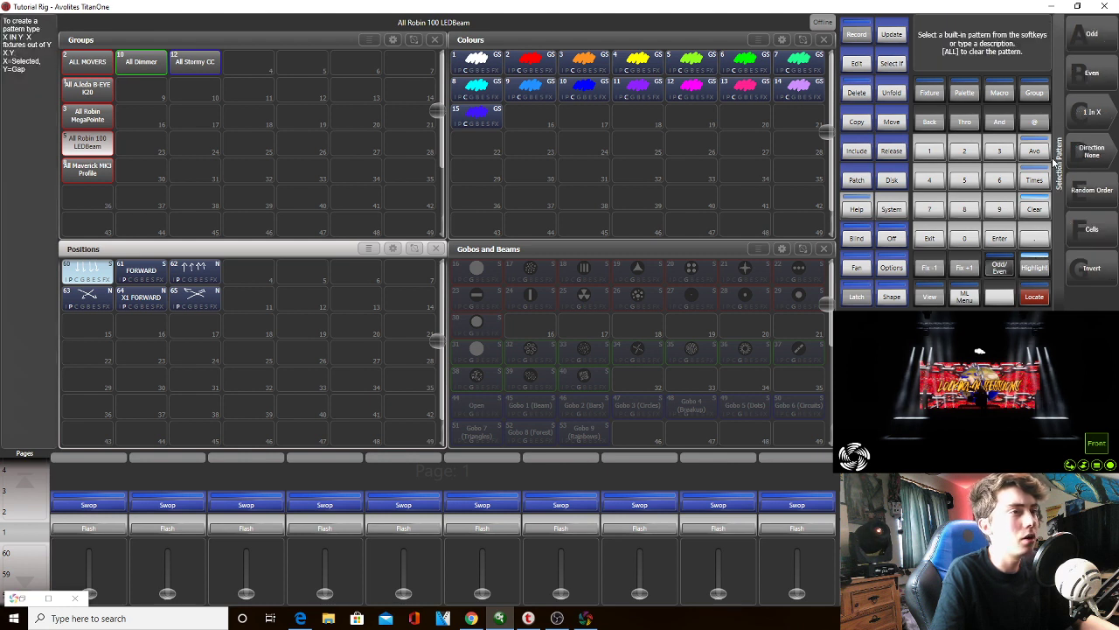
click(1082, 123)
click(1004, 268)
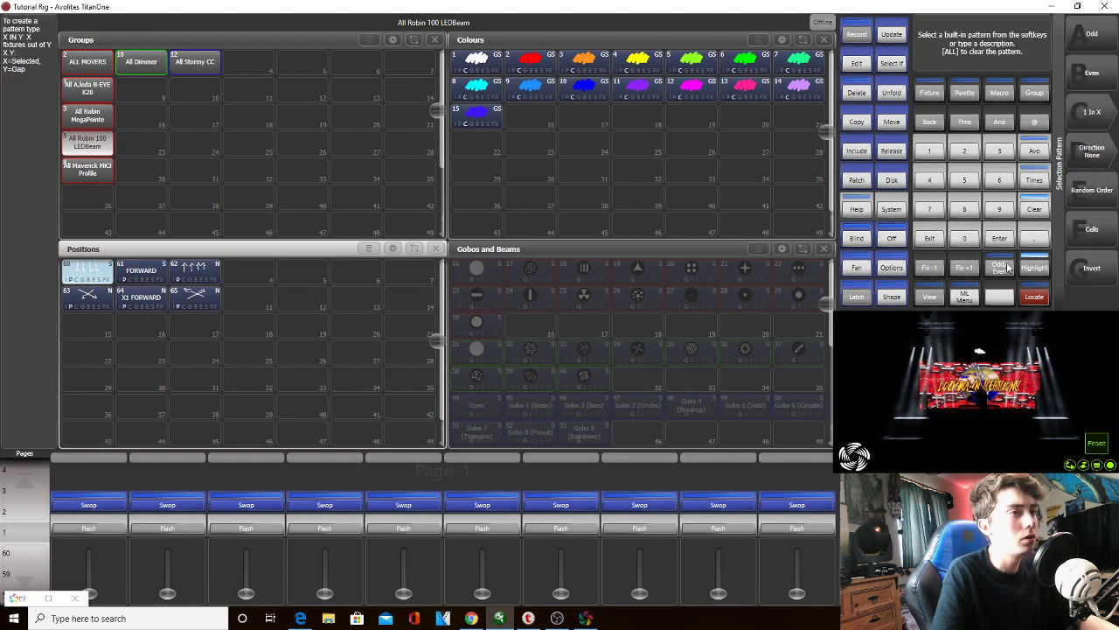
click(1087, 112)
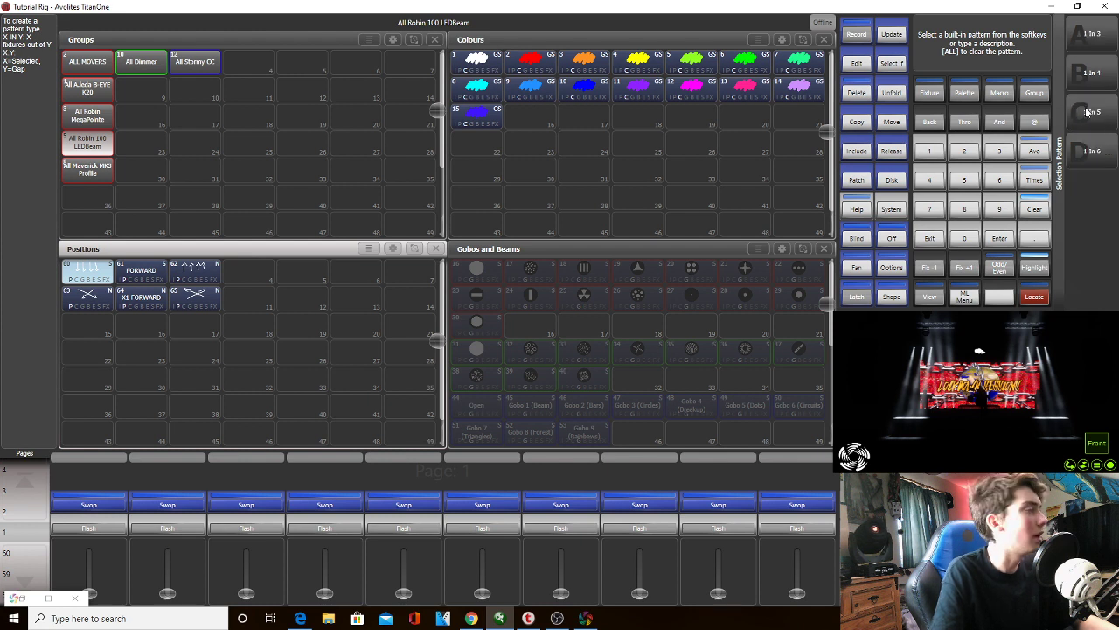
click(1092, 44)
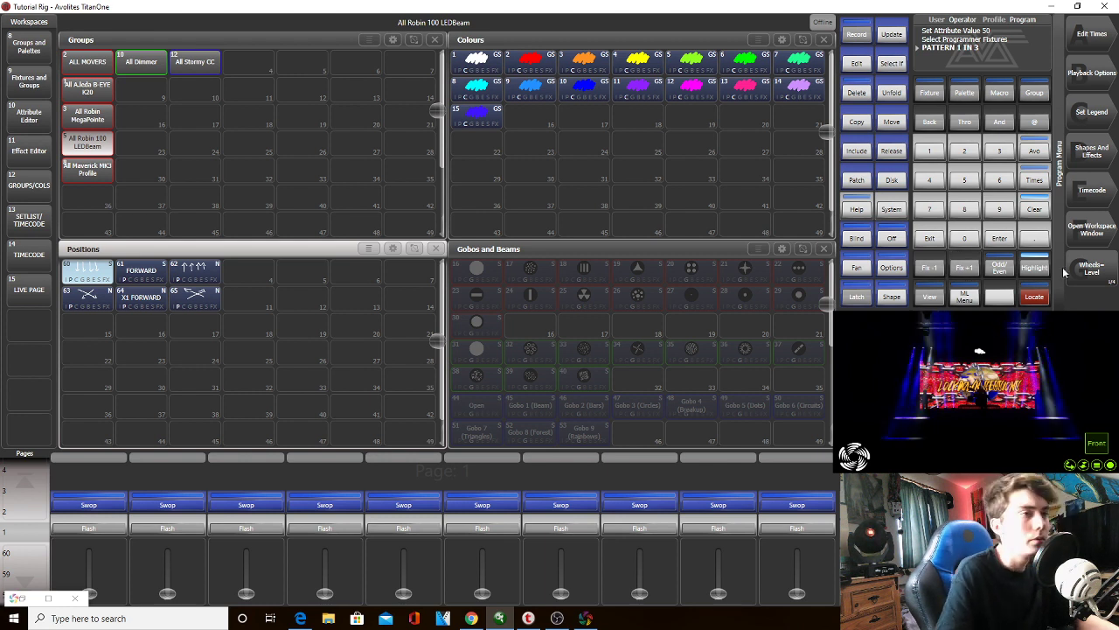
Open the pixel mapper group layout for the All Robin 100 LEDBeam group
click(1091, 150)
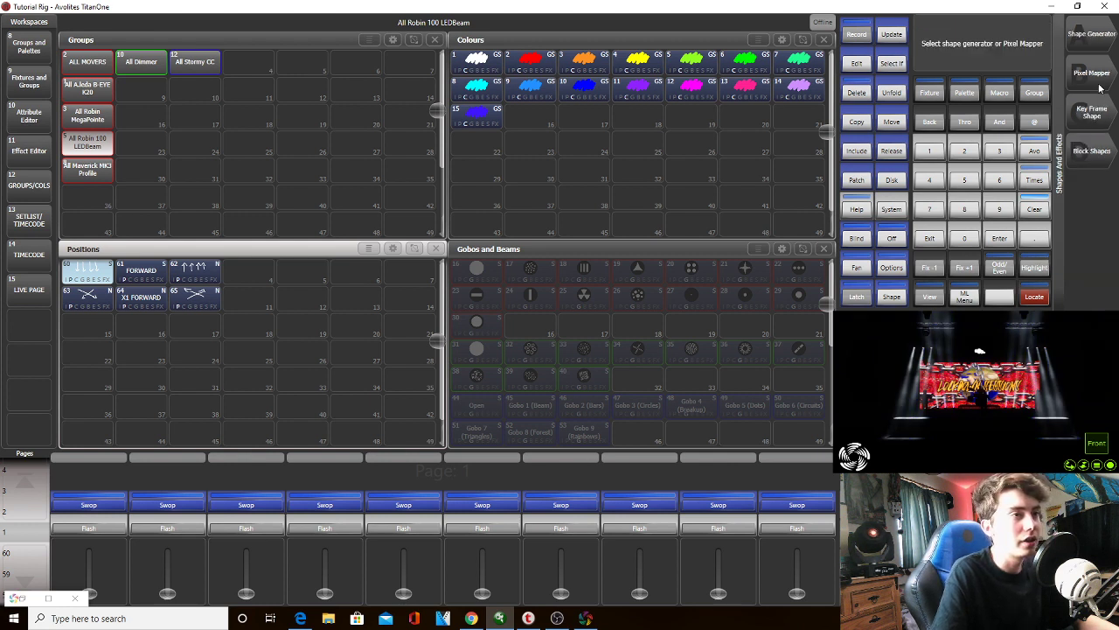
click(1101, 82)
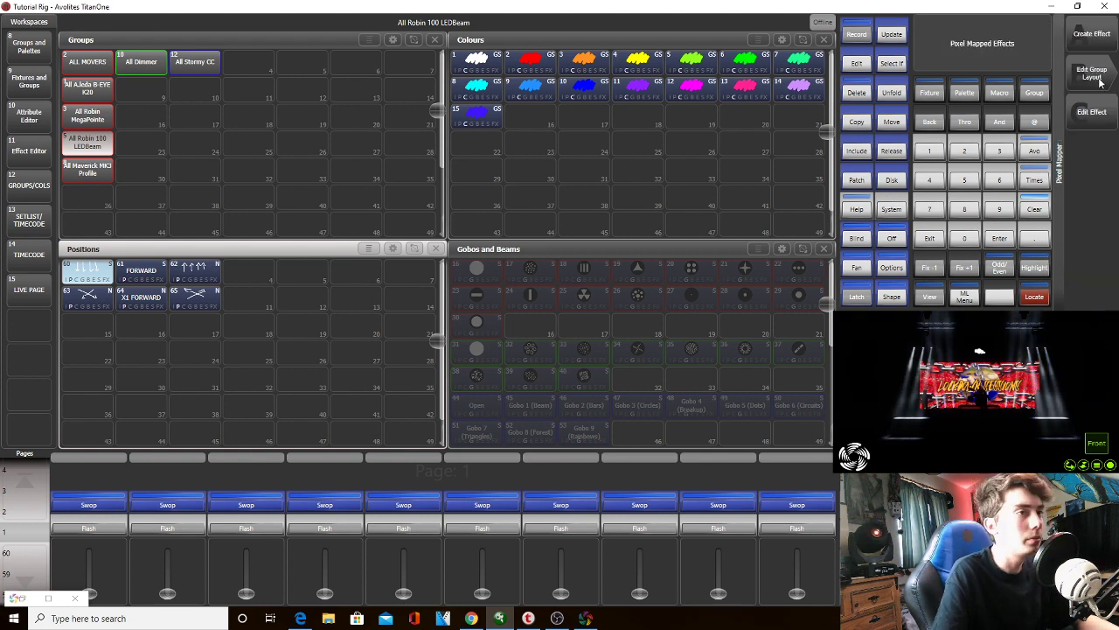
click(1094, 76)
click(101, 142)
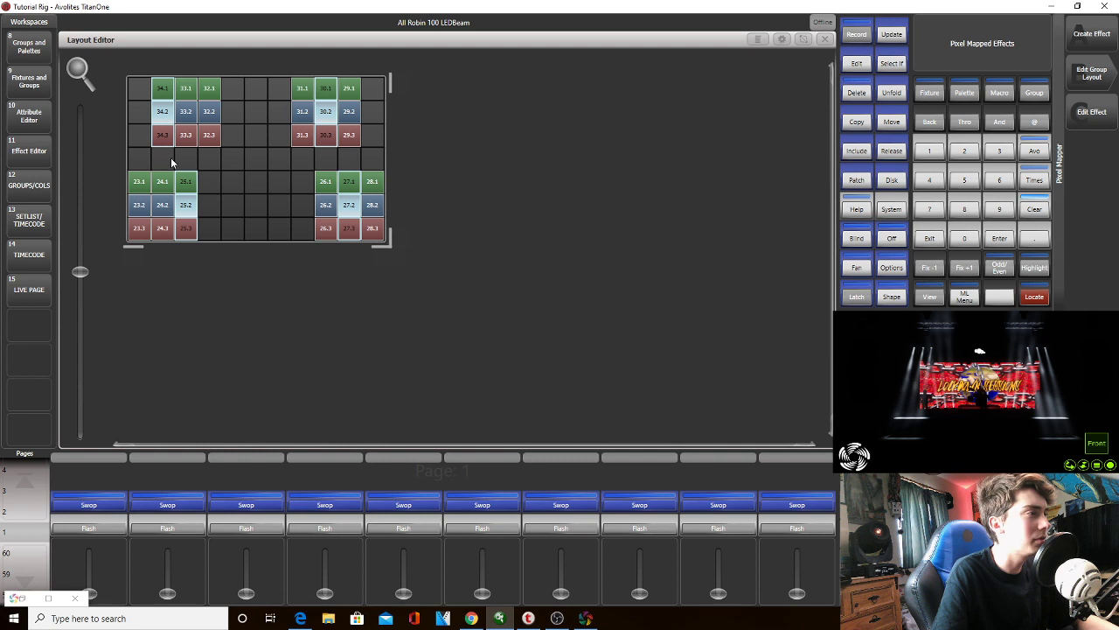
Select LEDBeams 23, 26, 31 and 34 in the layout and angle their beams
click(193, 187)
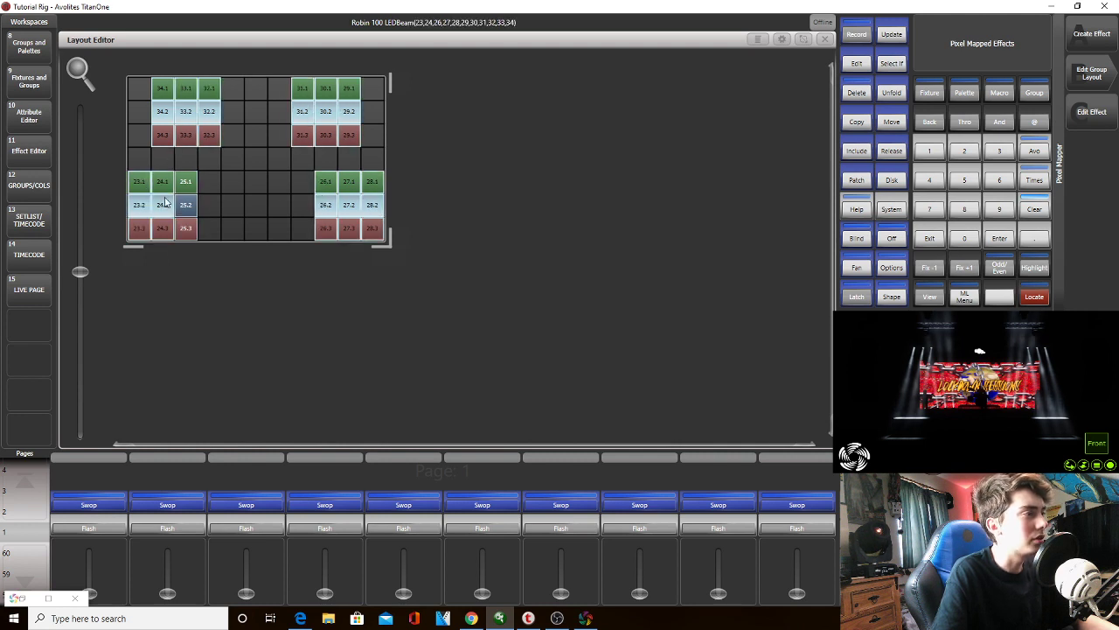
click(145, 178)
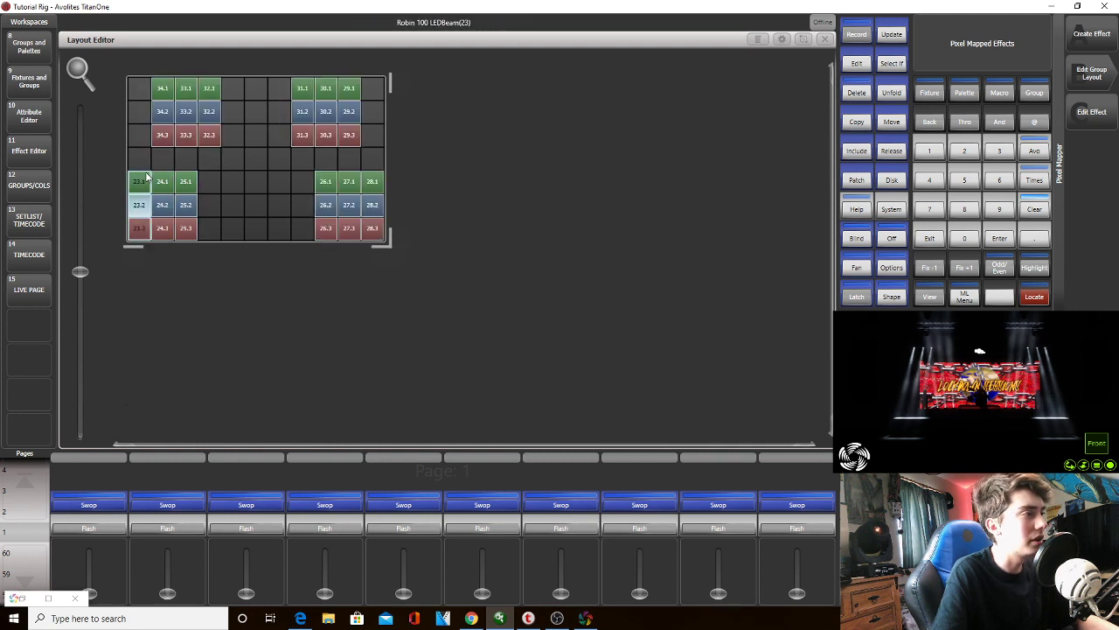
click(162, 131)
click(322, 204)
click(299, 138)
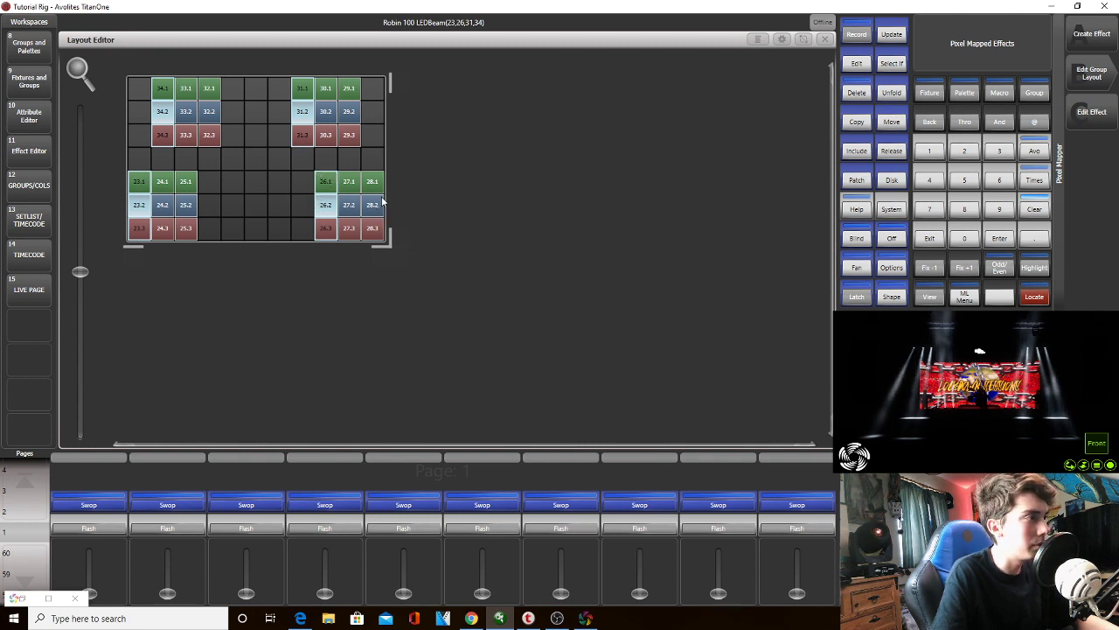
Compare LEDBeams 31 and 34 in the layout and set LEDBeam 34's pan to 54.45%
click(303, 134)
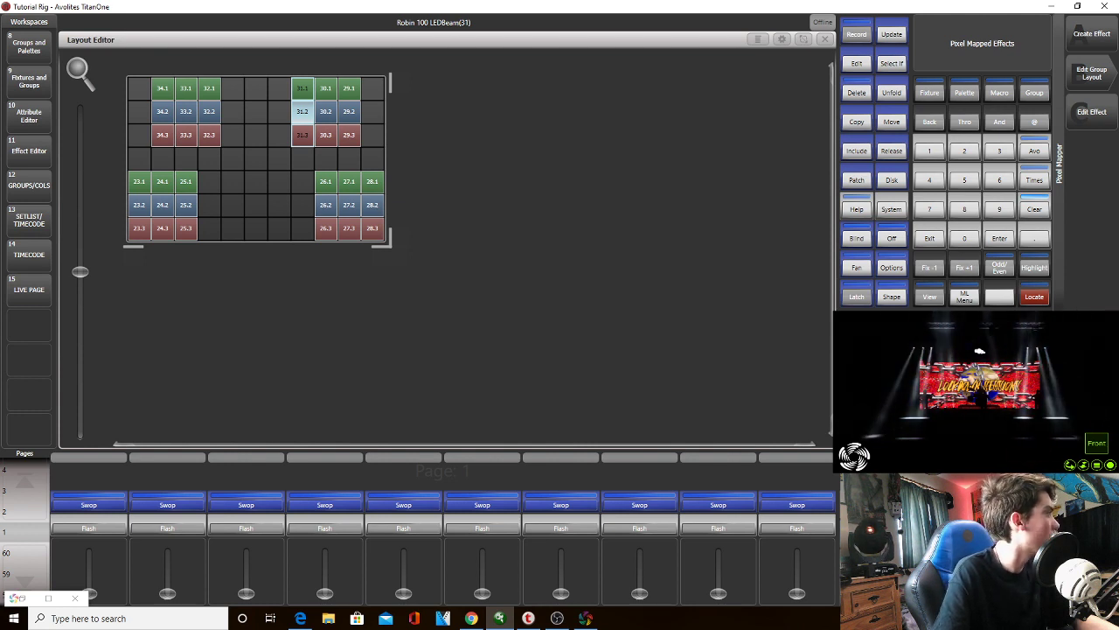
click(166, 138)
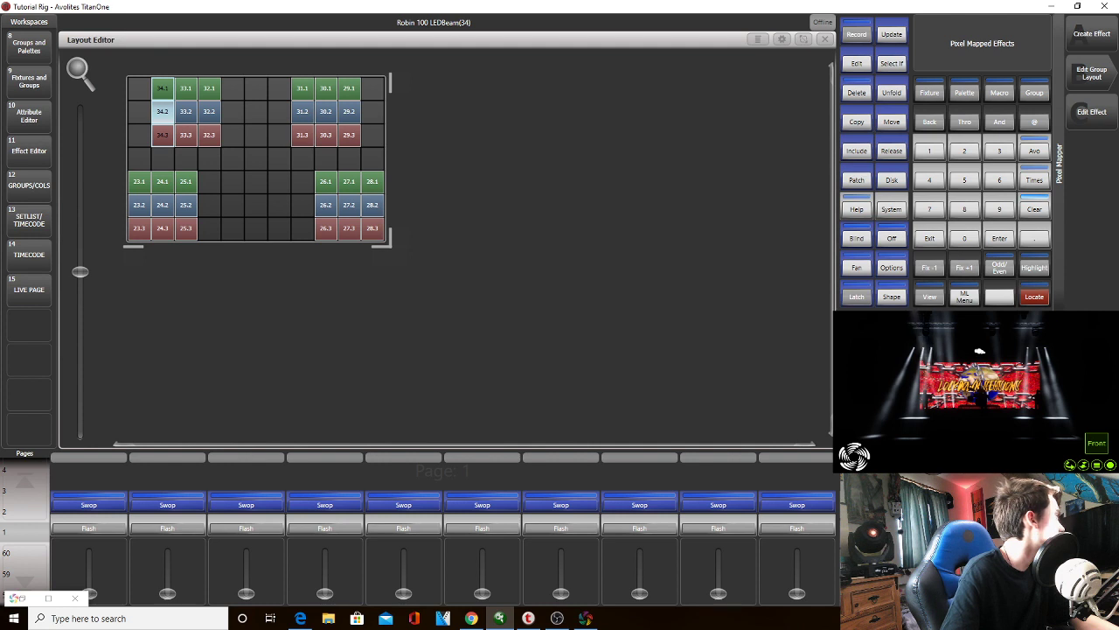
click(304, 133)
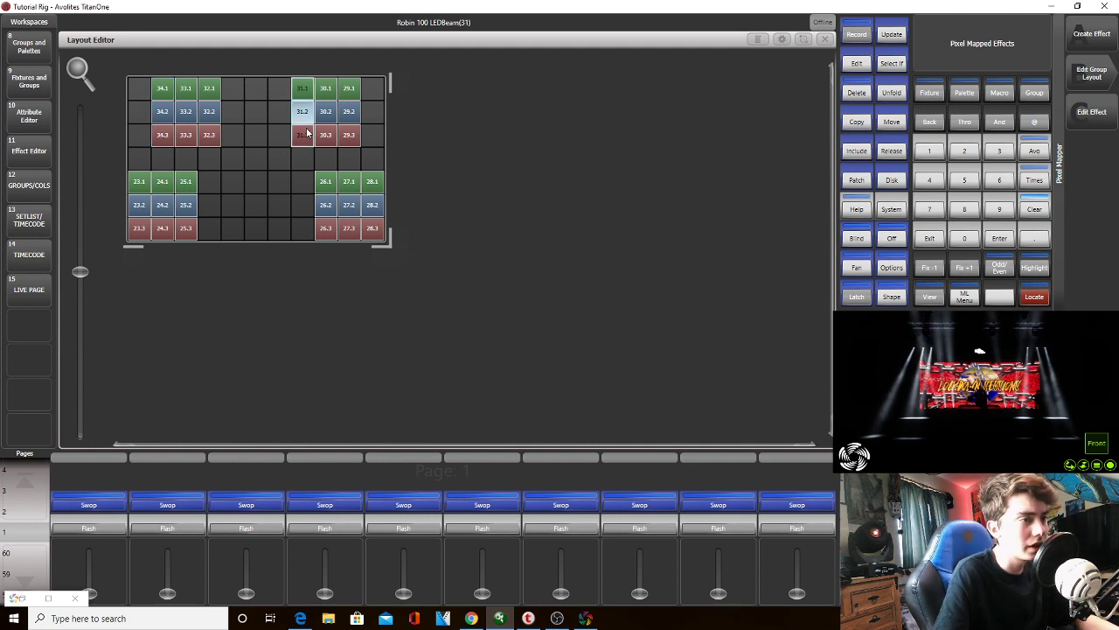
click(167, 128)
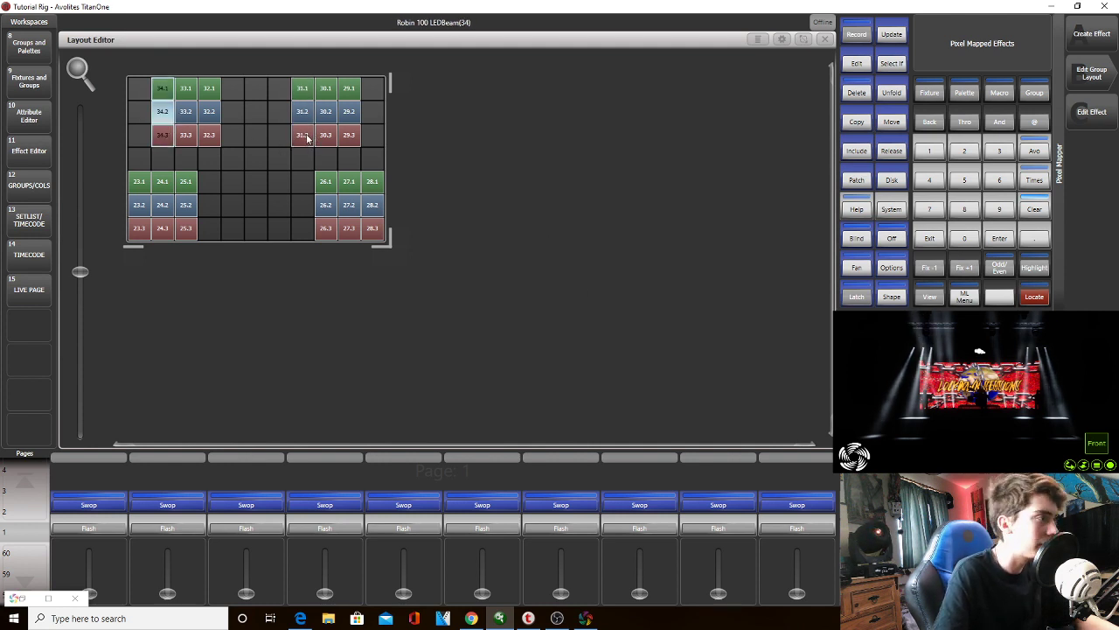
text(.45)
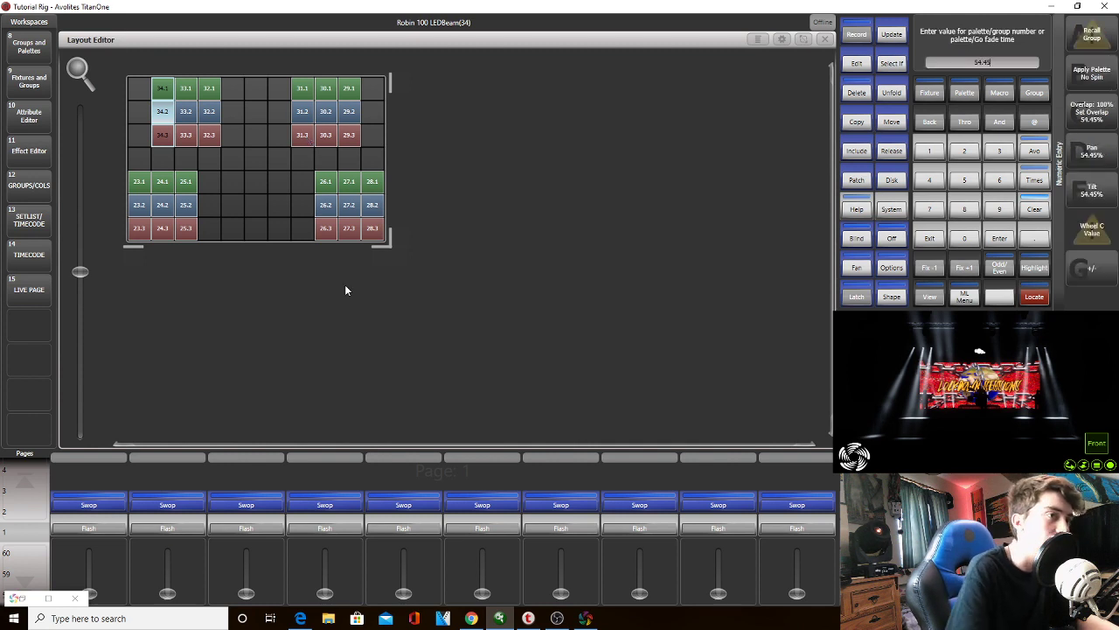
click(1086, 146)
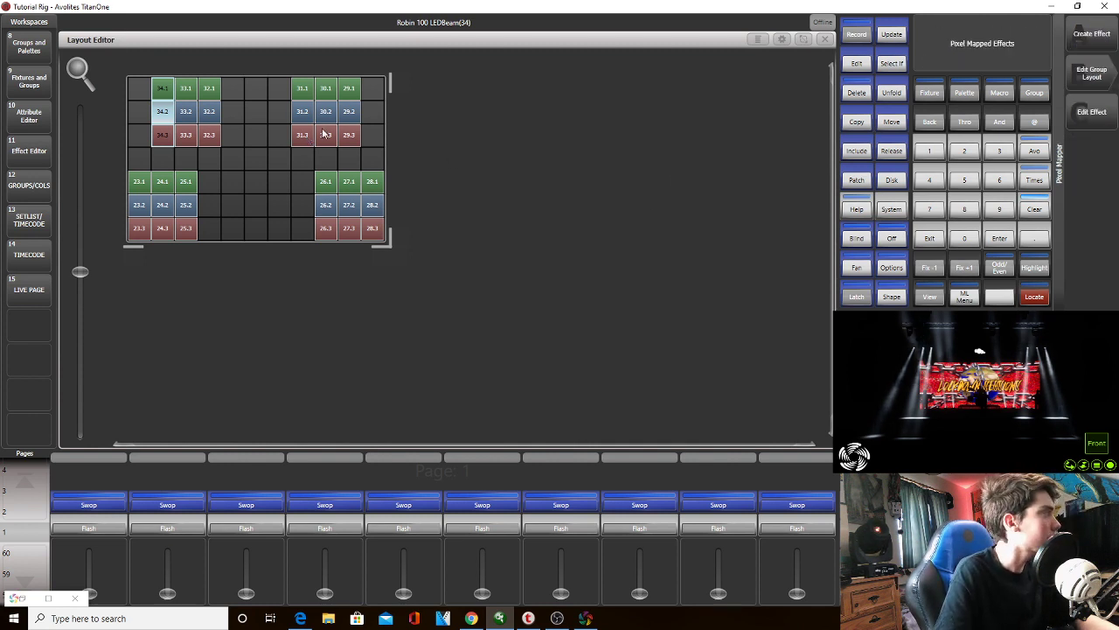
Angle the beams of LEDBeams 25 and 28, and of 32 and 29, selecting each pair in the layout
click(194, 204)
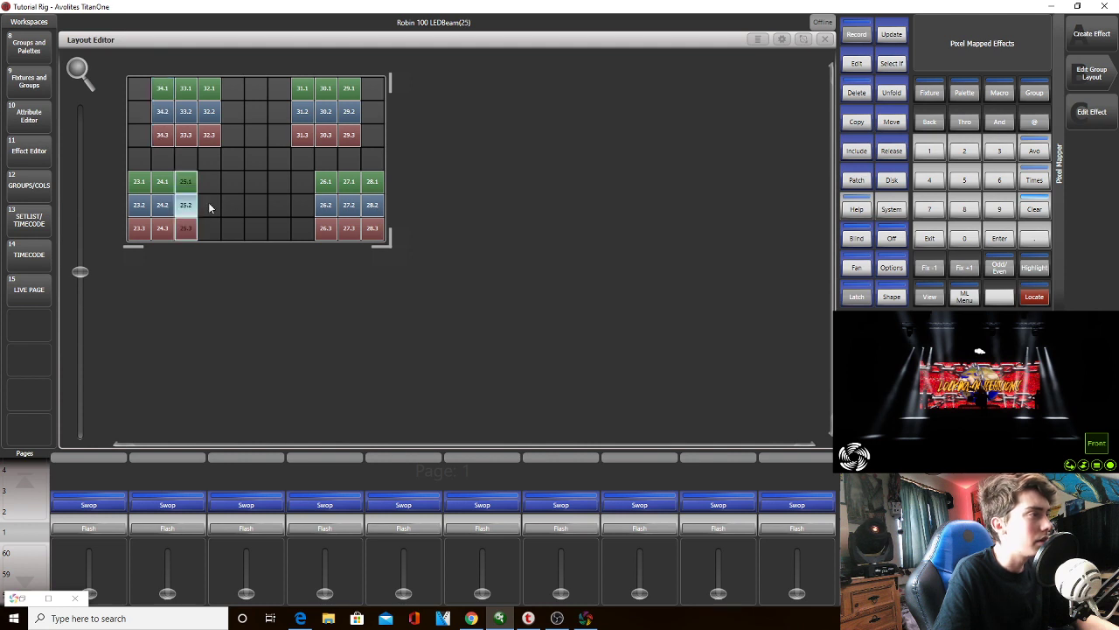
ctrl+click(381, 213)
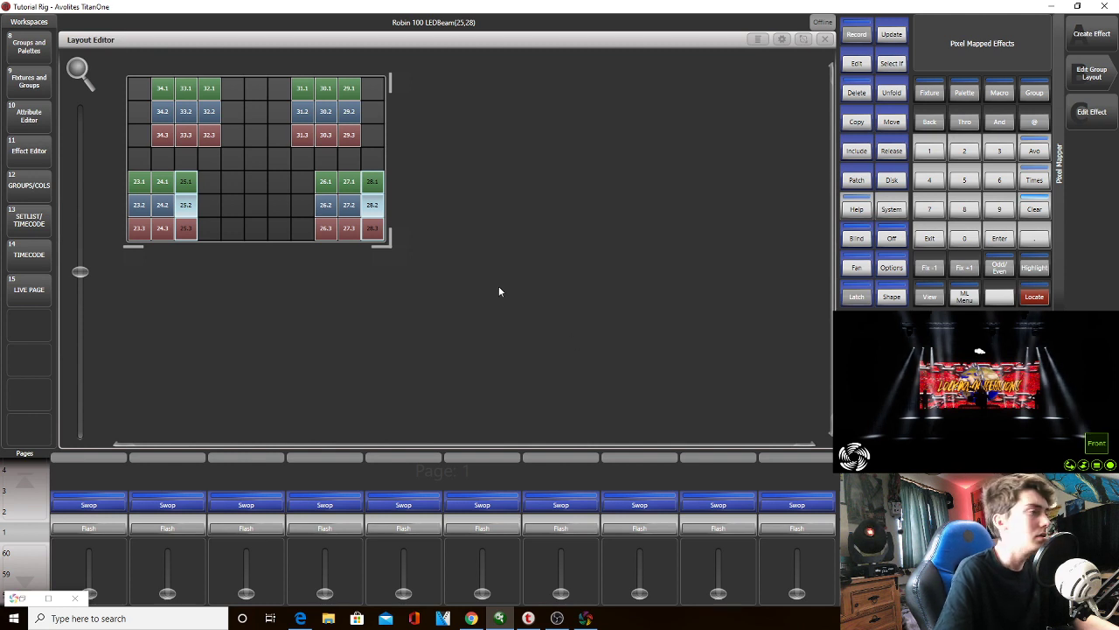
click(214, 132)
ctrl+click(352, 132)
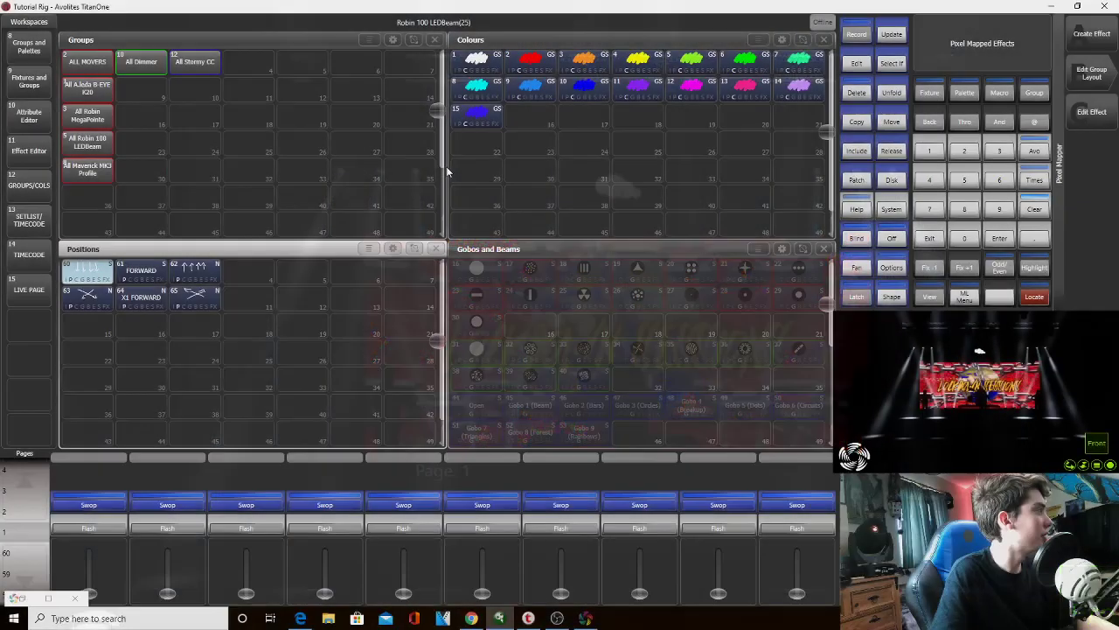
Fan the beams of the All Robin MegaPointe and B-EYE K20 groups outwards
click(71, 137)
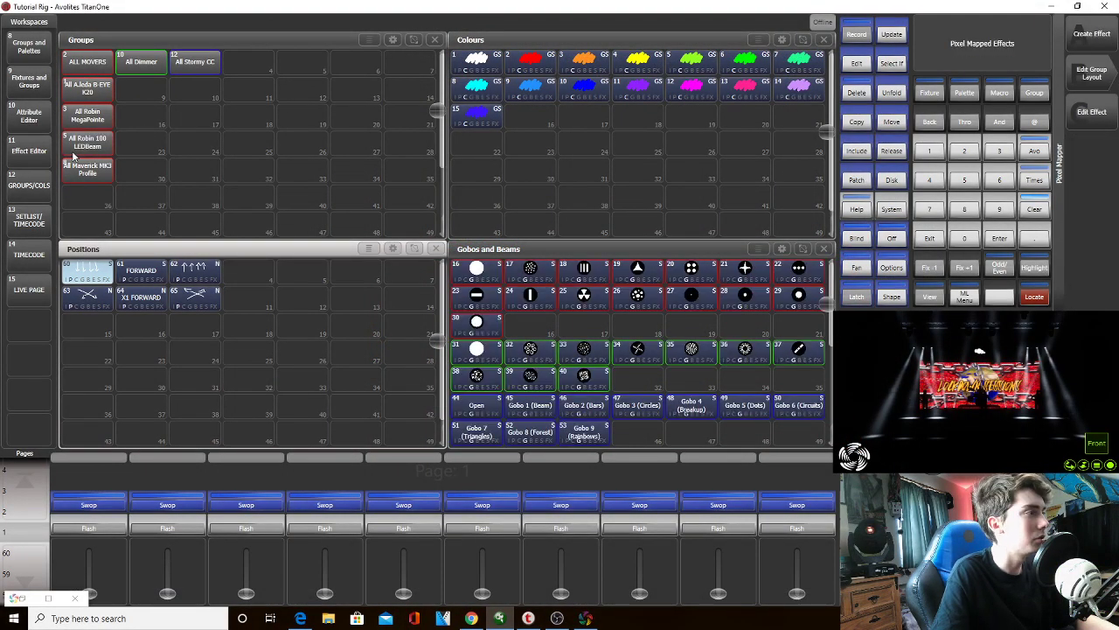
click(86, 115)
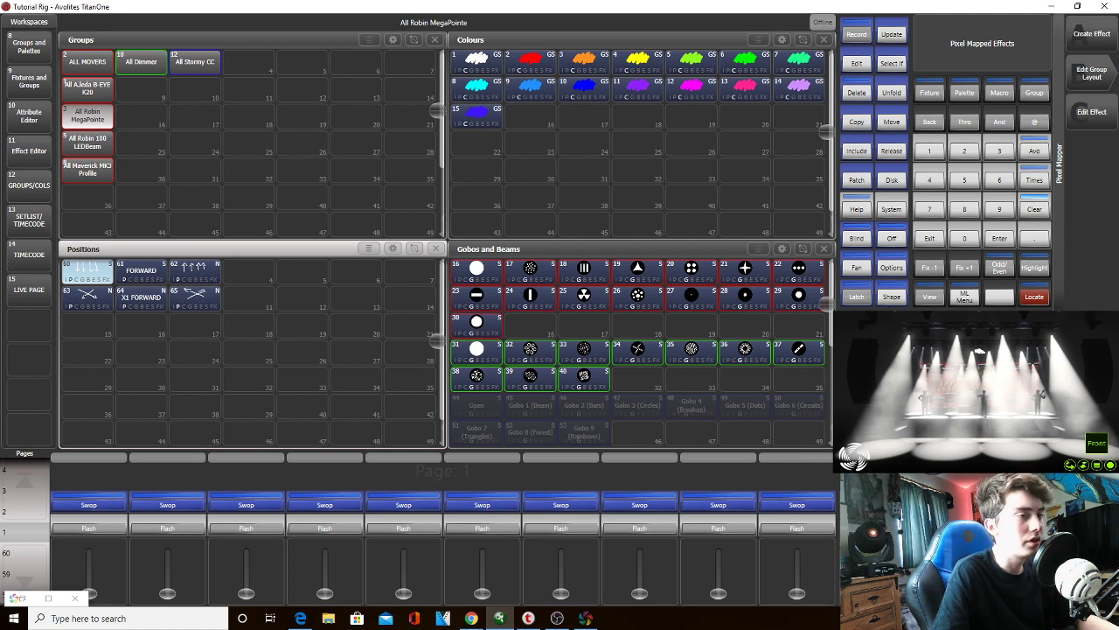
click(869, 267)
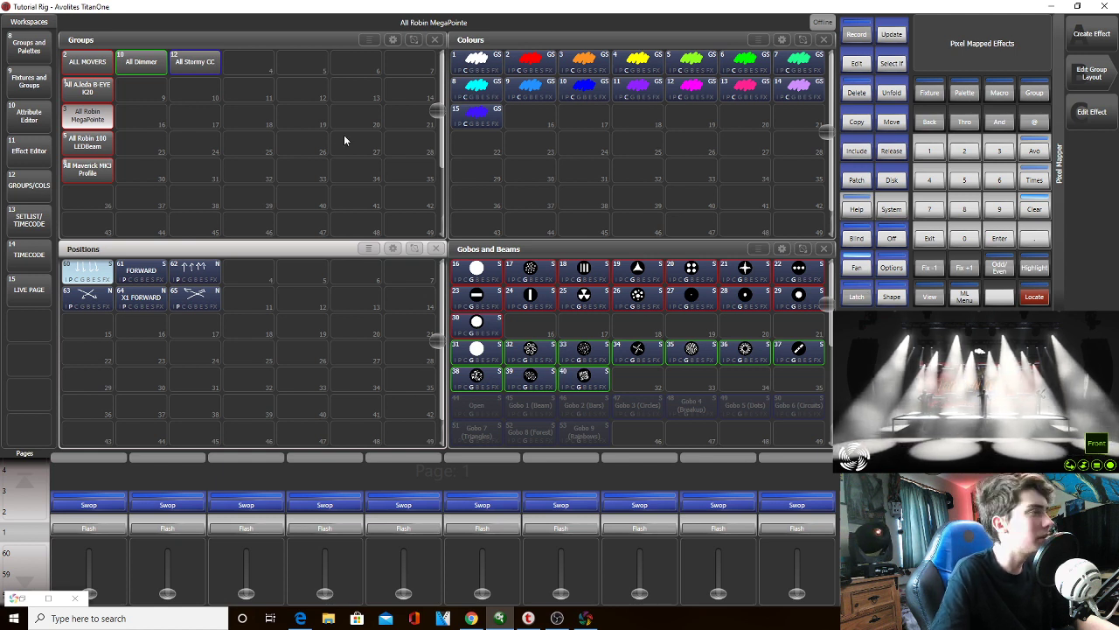
click(110, 86)
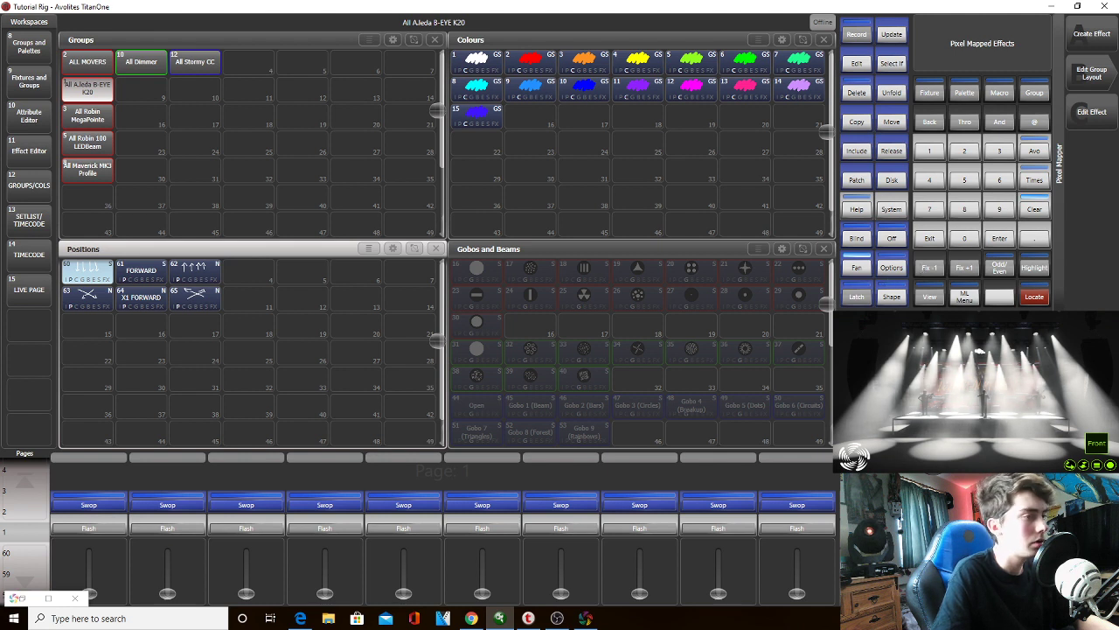
Select the ALL MOVERS group and start a new position palette with a drawn legend in the slot below palette 63
click(135, 61)
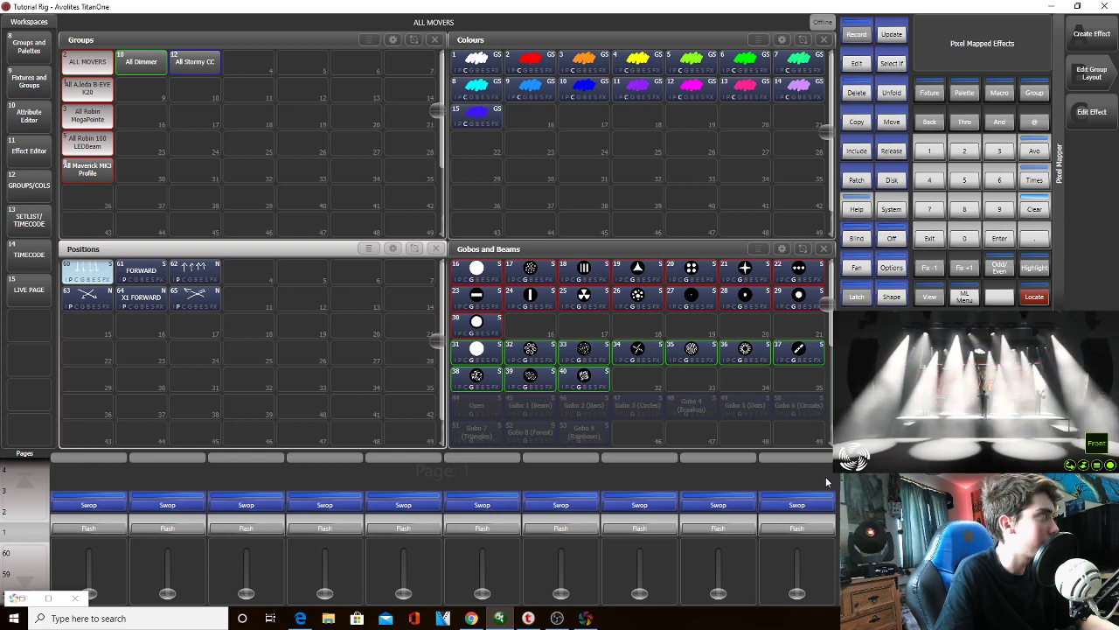
click(89, 326)
click(1093, 125)
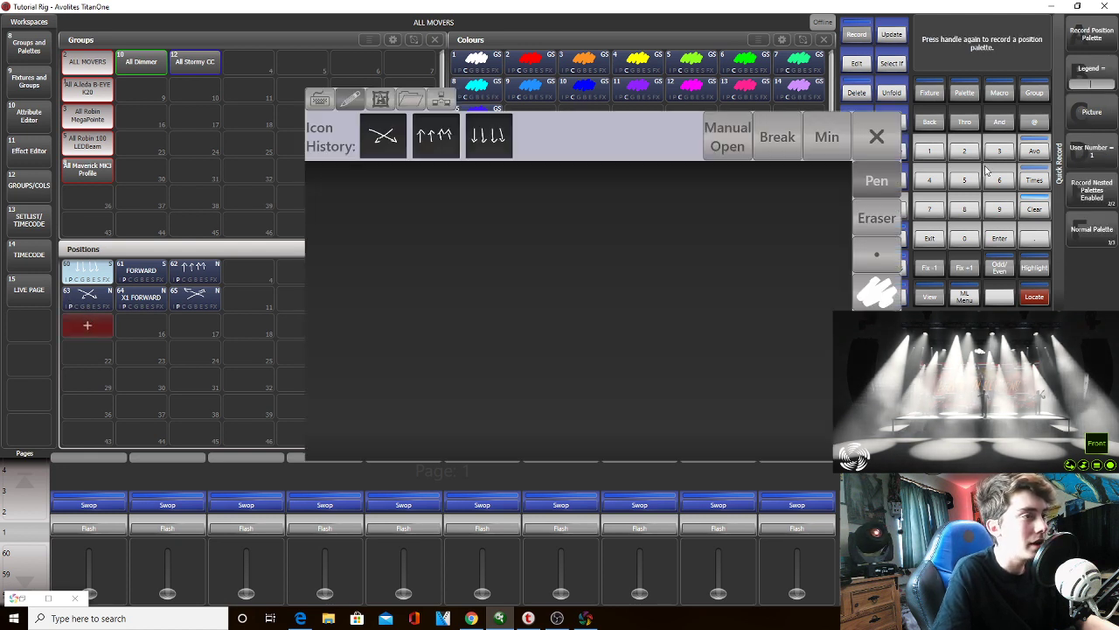
drag(440, 241, 362, 450)
click(878, 293)
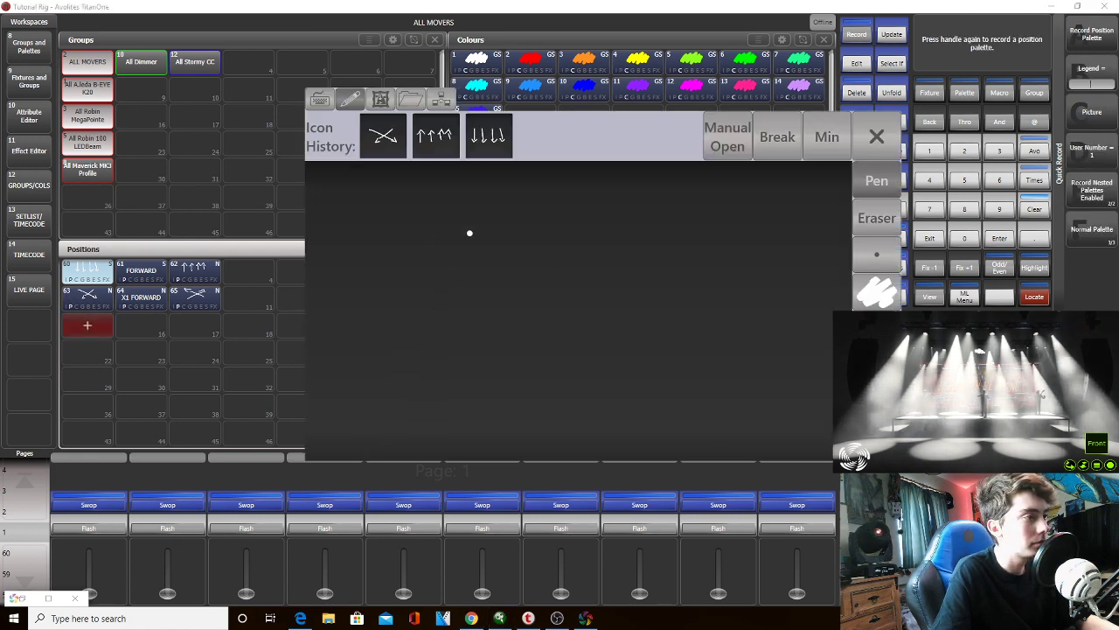
drag(454, 217, 404, 359)
drag(539, 226, 535, 343)
drag(596, 228, 688, 372)
drag(687, 238, 804, 346)
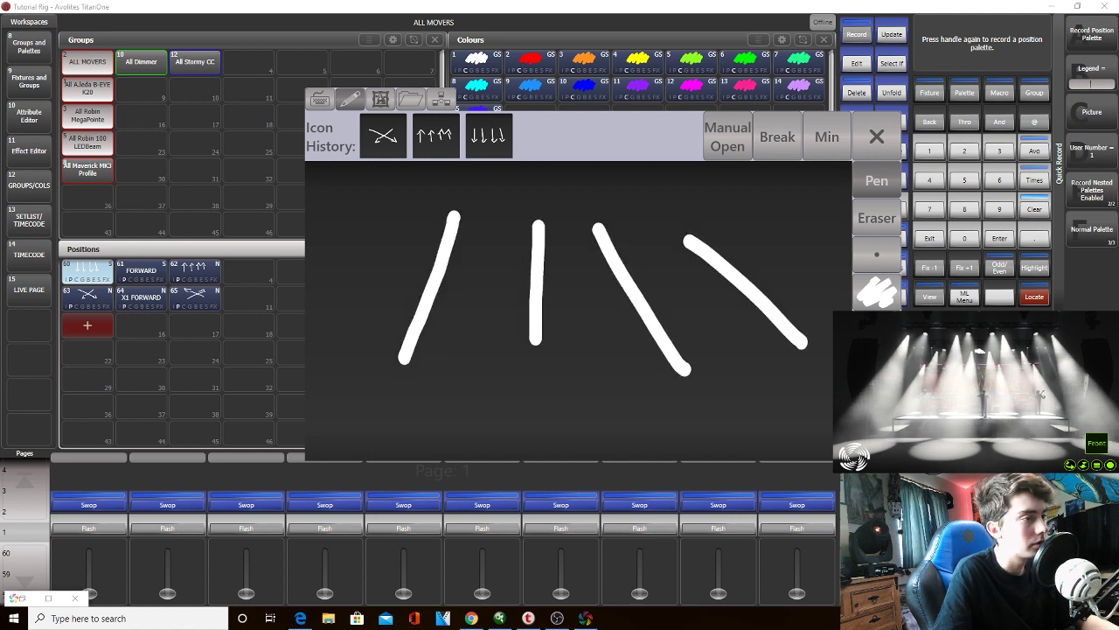
click(877, 293)
drag(479, 212, 402, 357)
drag(557, 224, 560, 328)
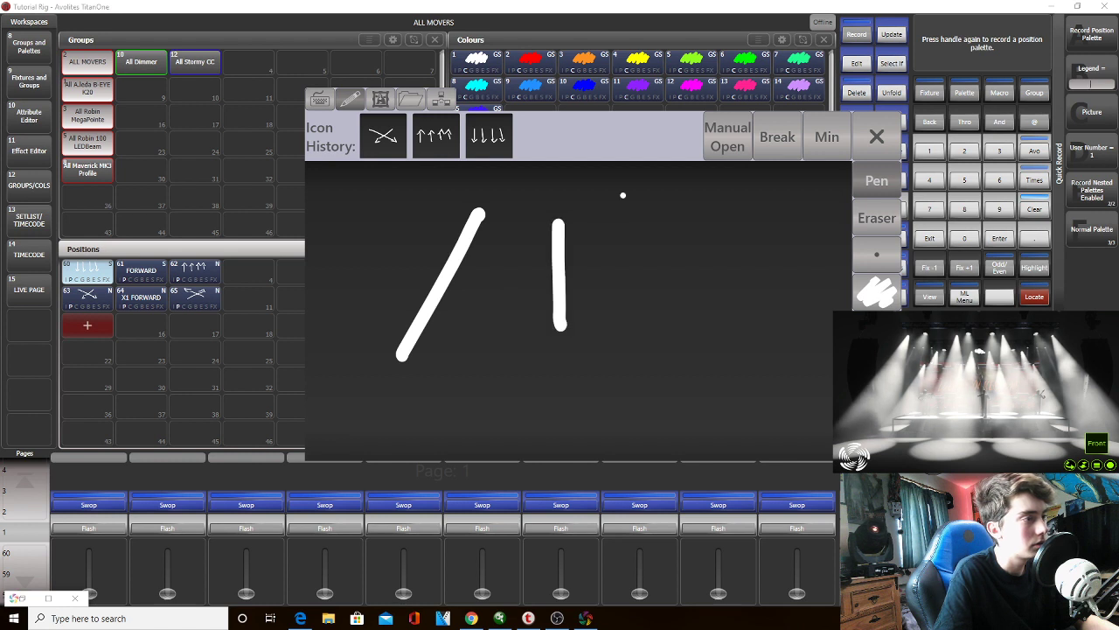
drag(554, 220, 556, 366)
drag(602, 228, 693, 343)
drag(651, 219, 754, 291)
click(877, 293)
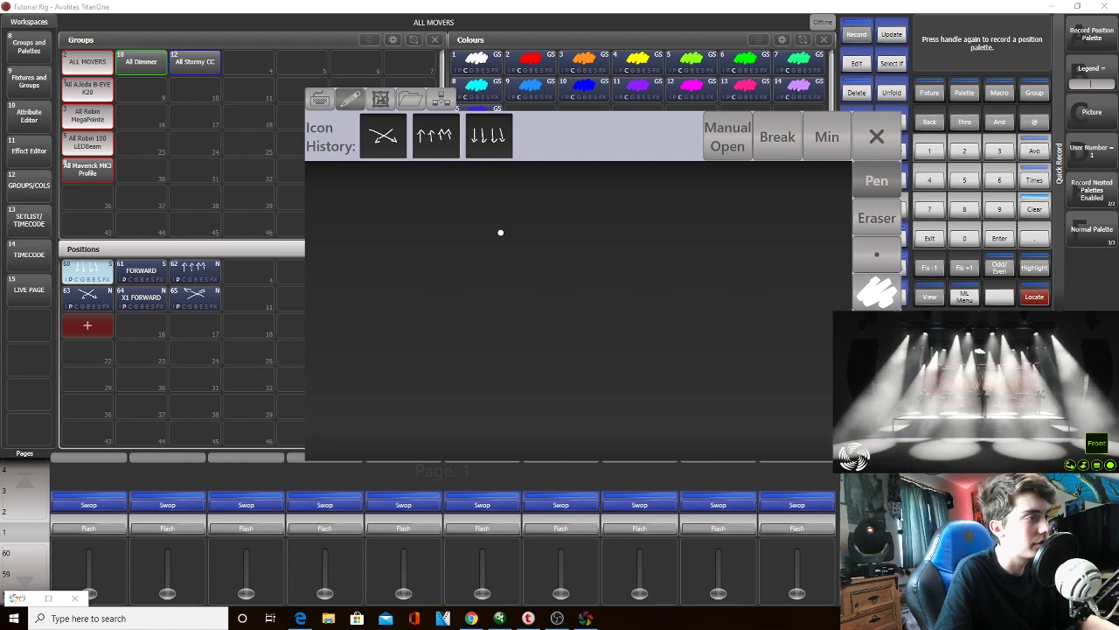
Draw four downward arrows spreading outwards as the picture legend and store the position palette below palette 63
drag(439, 220, 398, 360)
drag(530, 215, 517, 367)
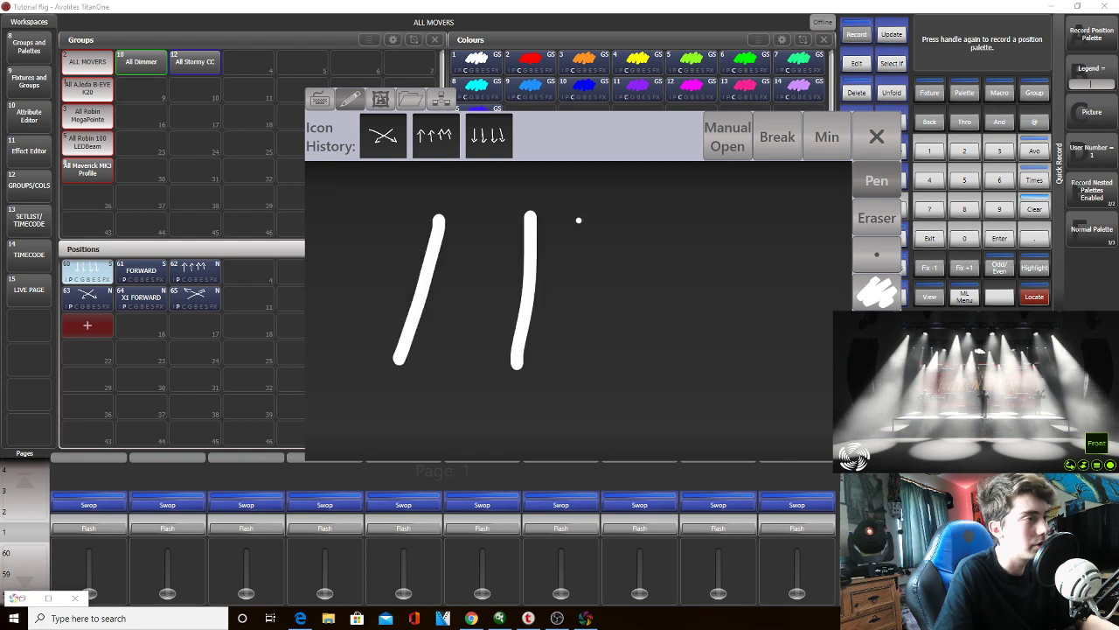
drag(578, 220, 678, 368)
drag(664, 229, 773, 350)
mouse_move(365, 347)
mouse_down()
mouse_move(456, 329)
mouse_move(500, 395)
mouse_move(562, 340)
mouse_up()
mouse_move(641, 365)
mouse_down()
mouse_move(684, 361)
mouse_move(783, 390)
mouse_move(776, 343)
mouse_up()
click(87, 325)
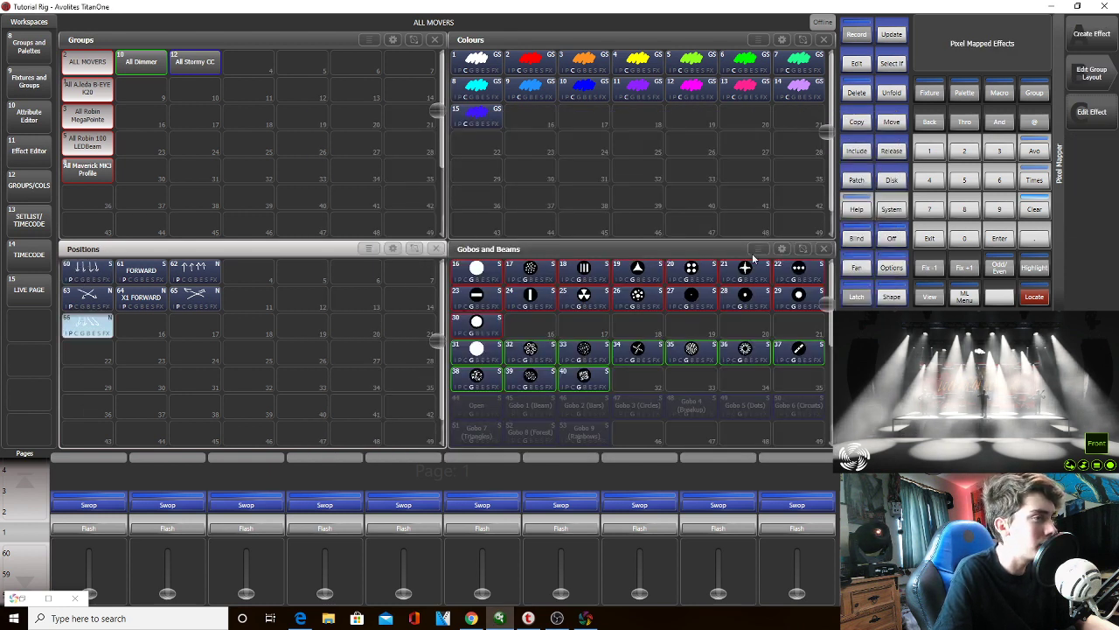
Clear the programmer, select the All Robin 100 LEDBeam group, apply position palette 66 and locate the fixtures
click(1027, 215)
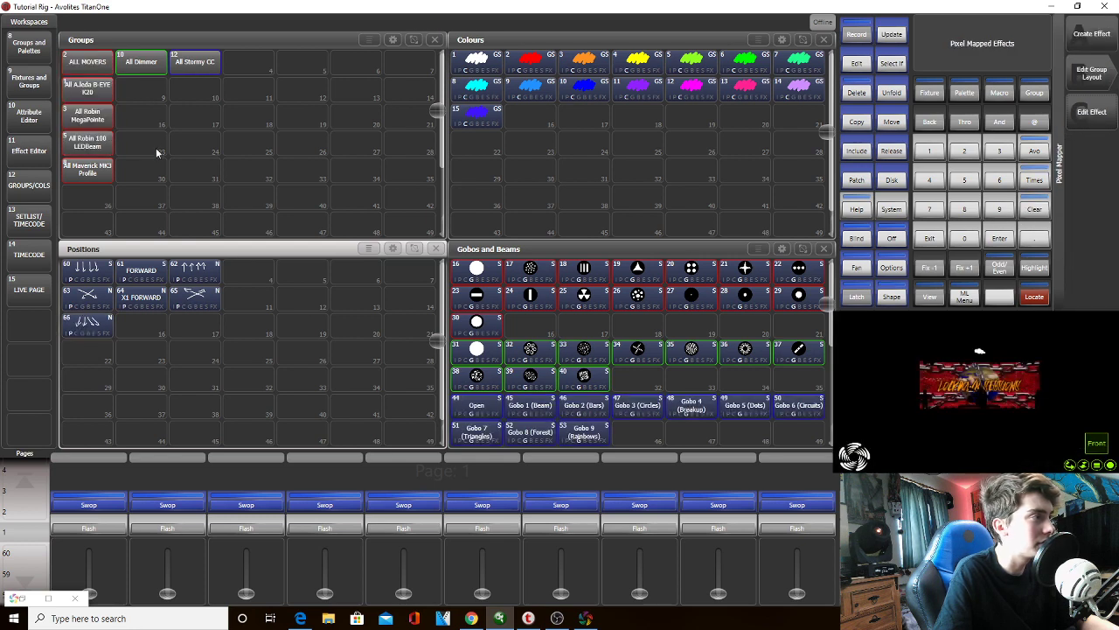
click(82, 85)
click(85, 117)
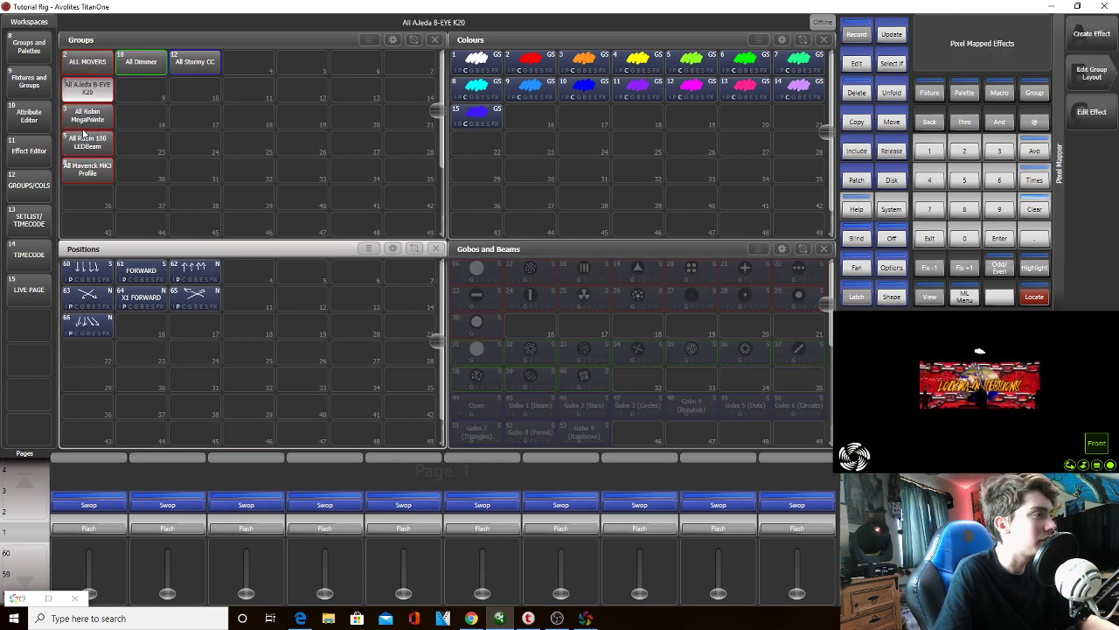
click(80, 329)
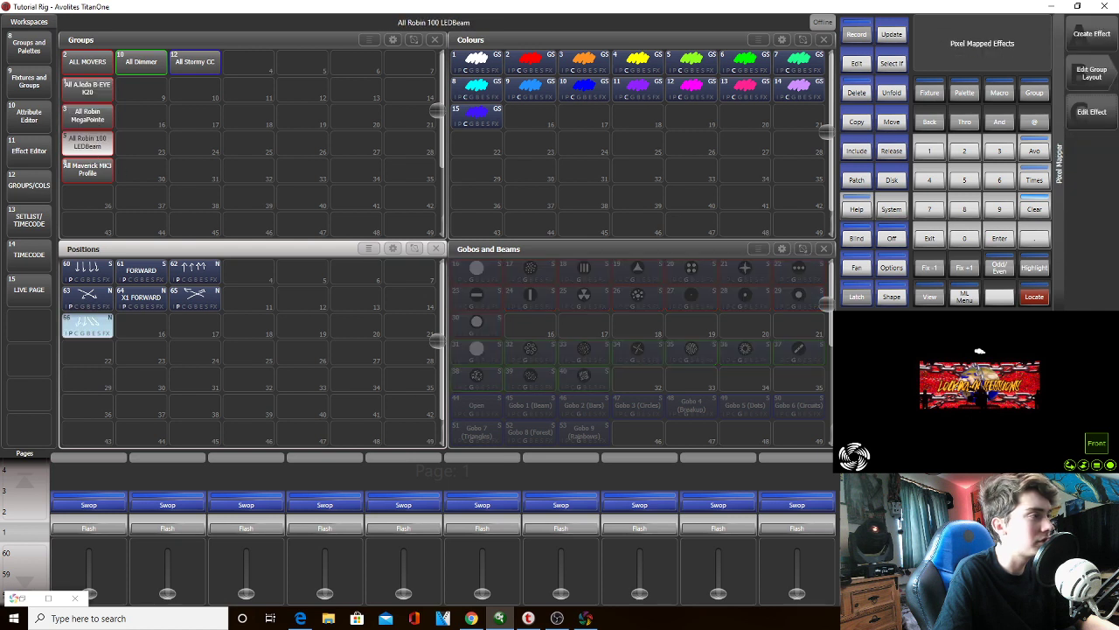
click(1037, 297)
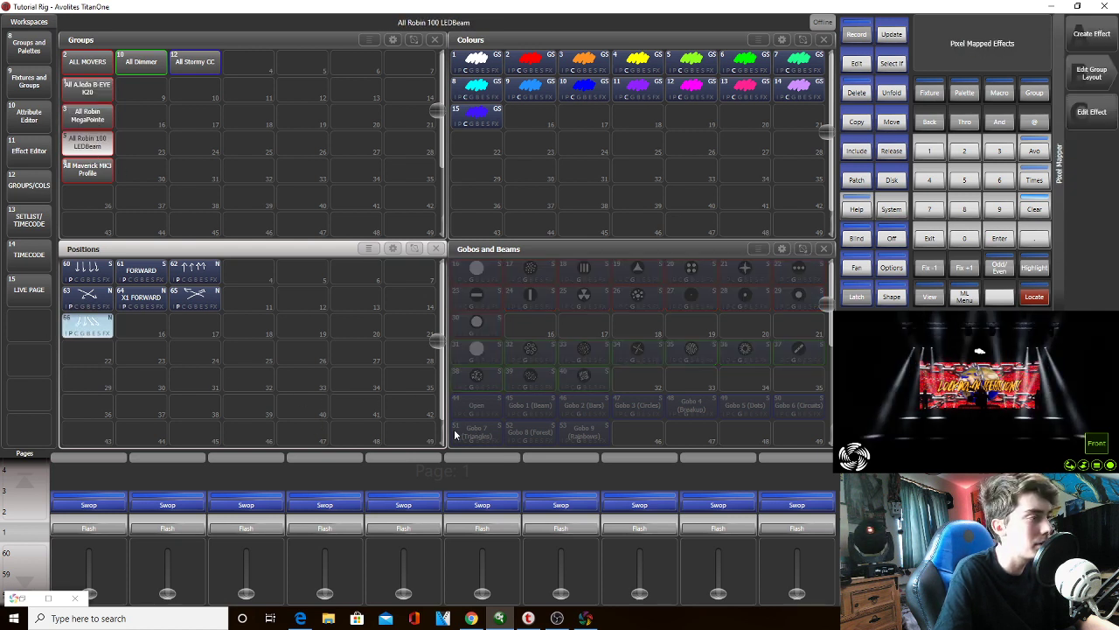
Record the LEDBeam positions as a new position palette with the legend BEAM FAN, in an empty slot away from the other palettes
click(409, 405)
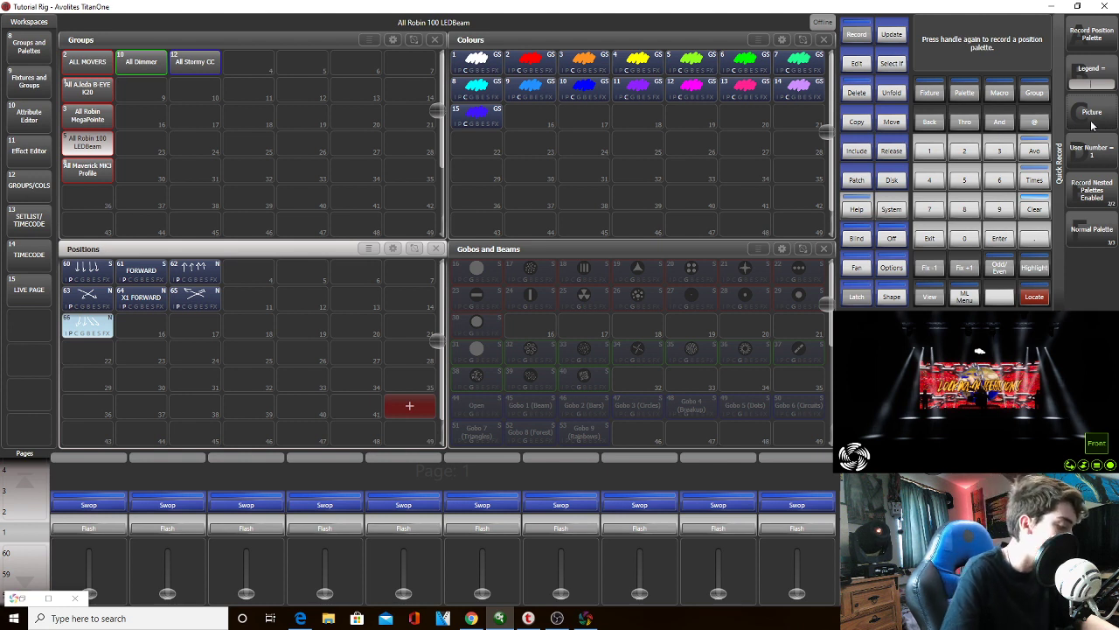
text(BEAM FIN)
key(BackSpace)
key(BackSpace)
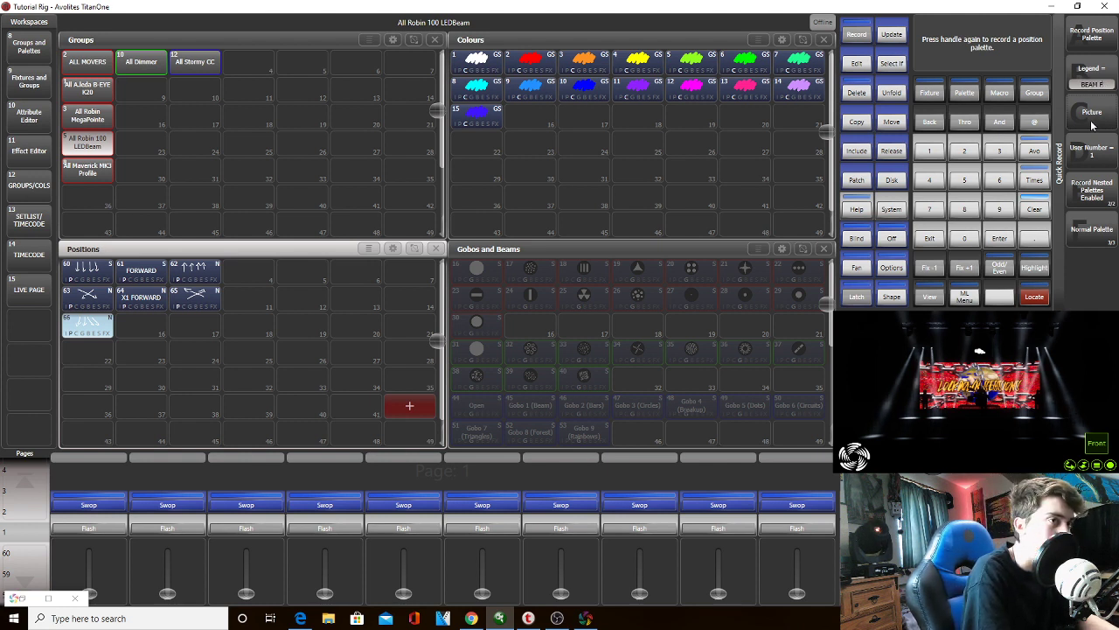
text(AN)
key(Return)
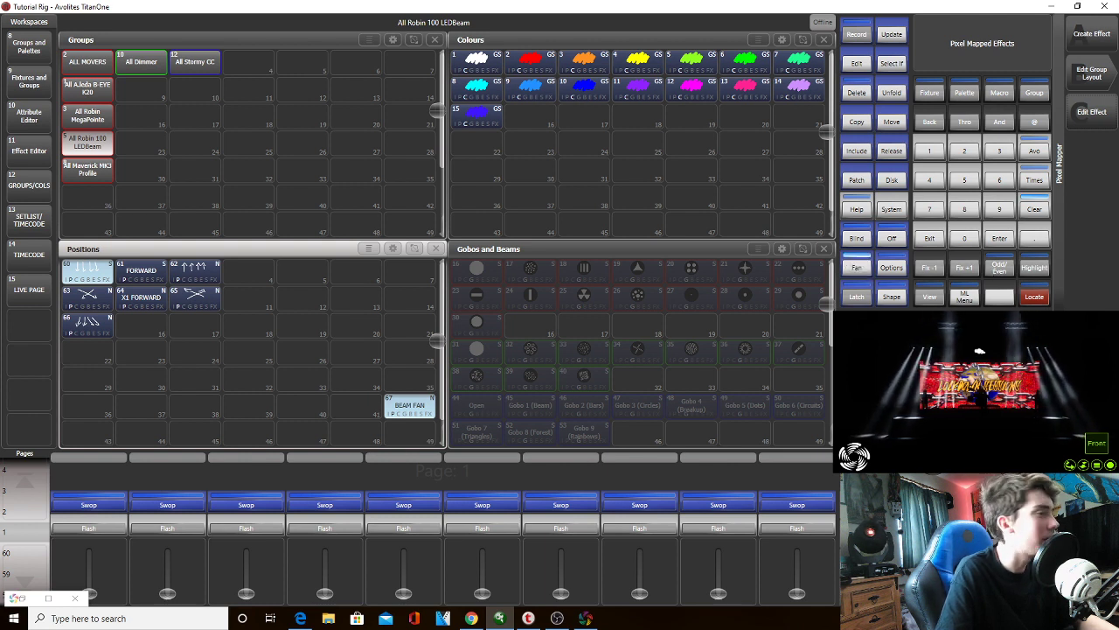
In the All Robin 100 LEDBeam group layout, set LEDBeams 29 to 34 to 50% pan and fan their beams
click(1092, 72)
click(92, 144)
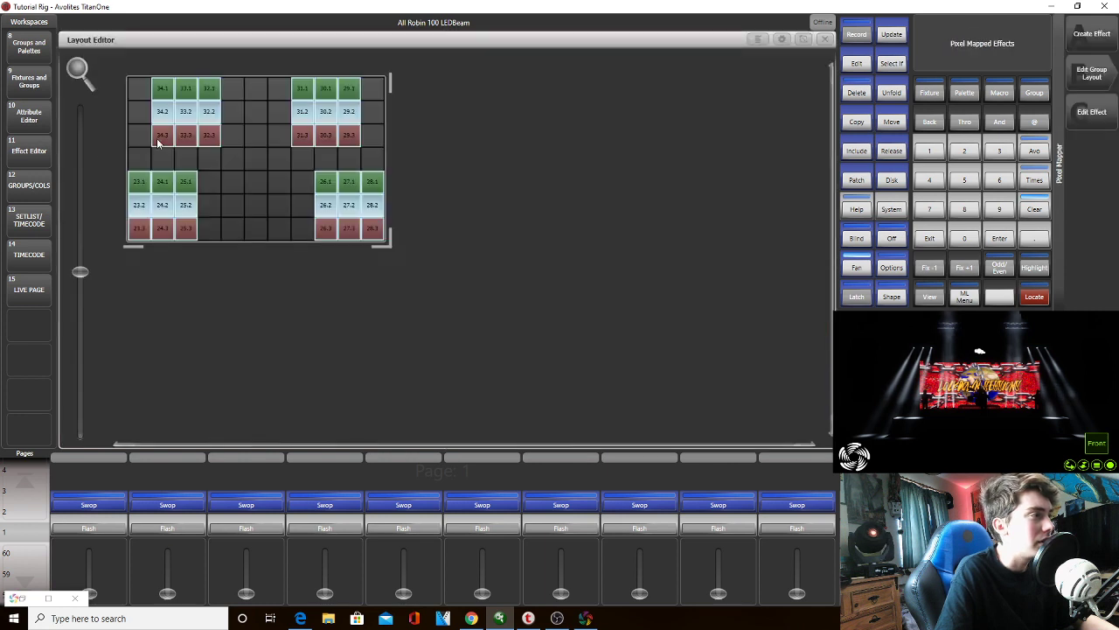
drag(359, 137, 167, 124)
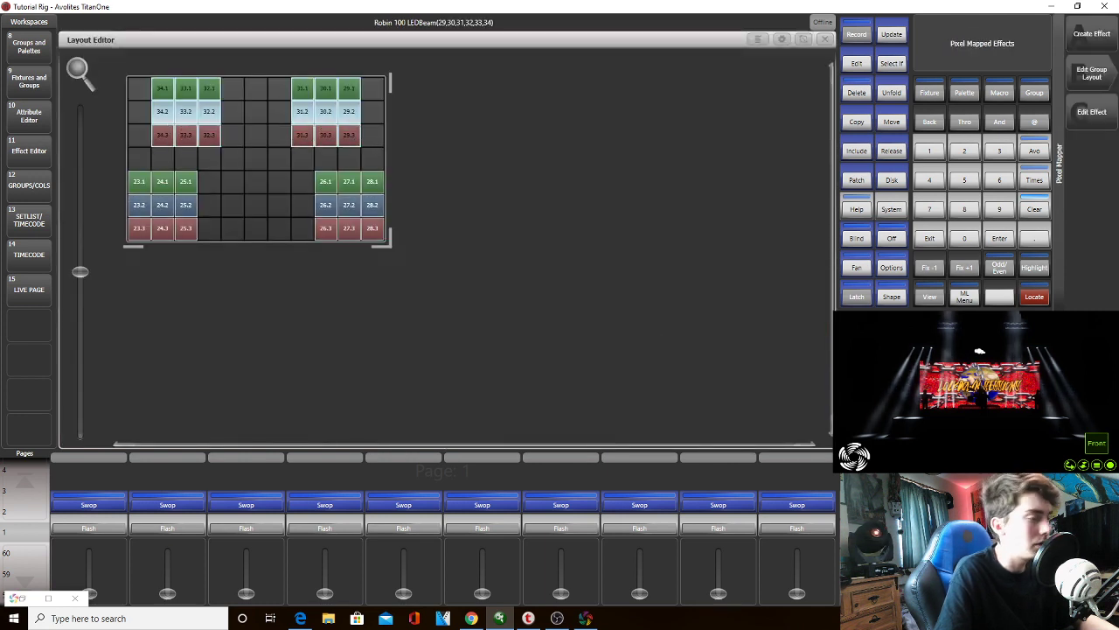
text(50)
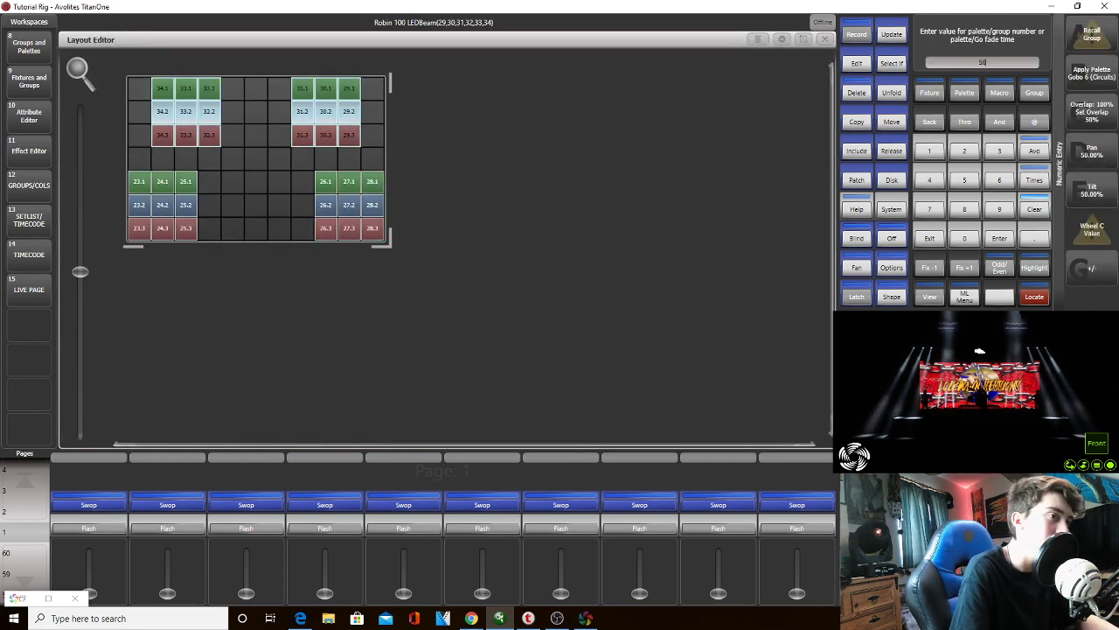
click(1105, 160)
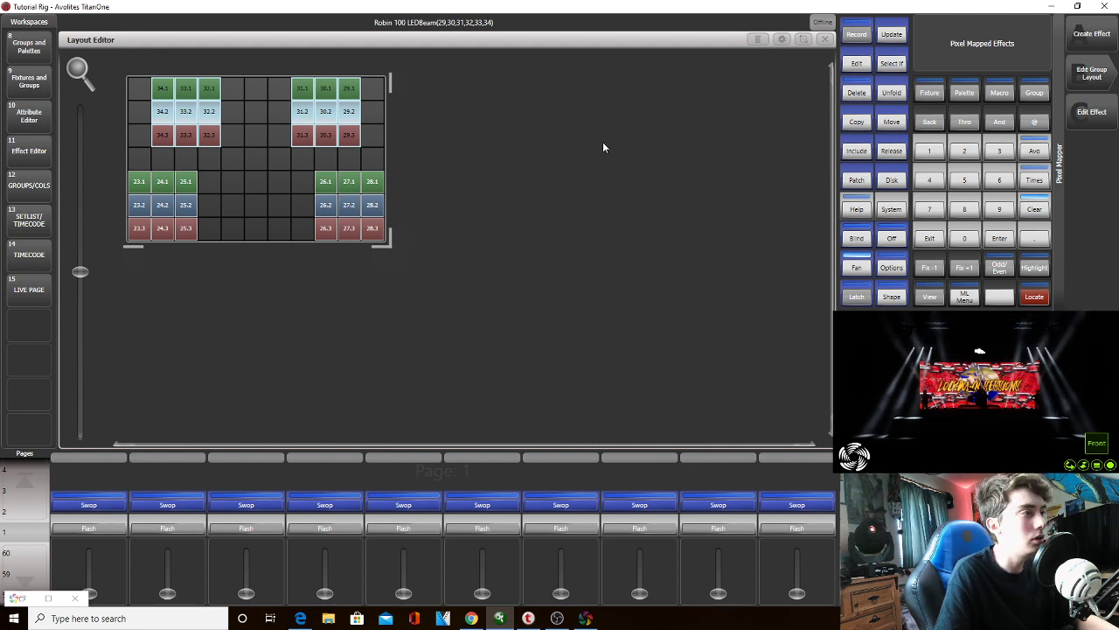
Merge the positions of the MegaPointe, LEDBeam and B-EYE K20 groups into palette 66 and clear the programmer
click(826, 40)
drag(104, 129, 101, 88)
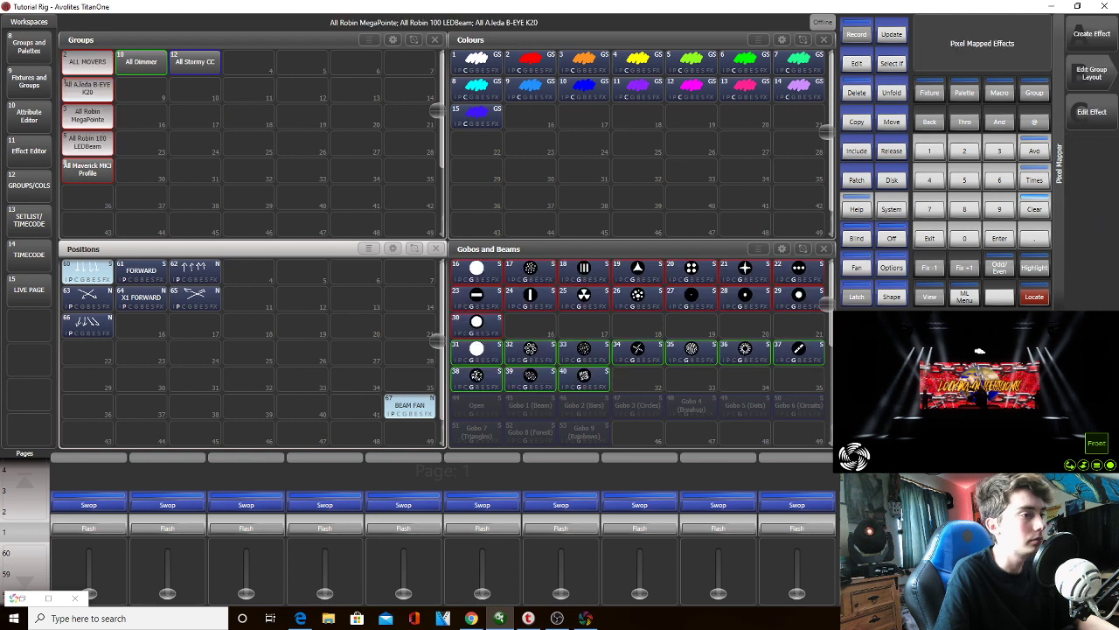
click(857, 35)
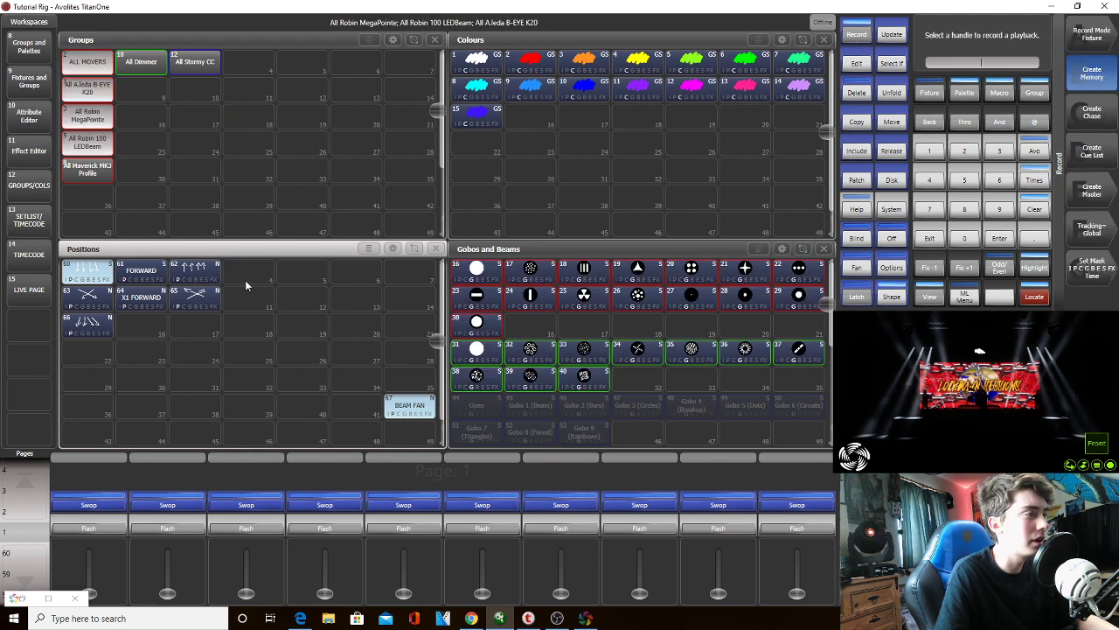
click(697, 298)
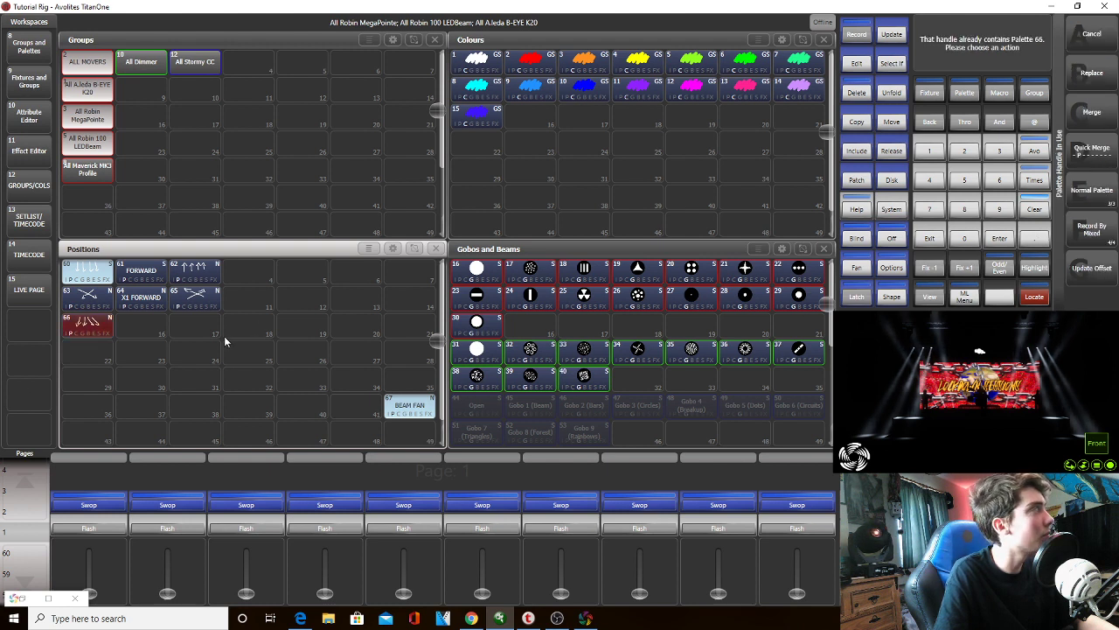
click(1096, 134)
click(1034, 210)
click(1034, 209)
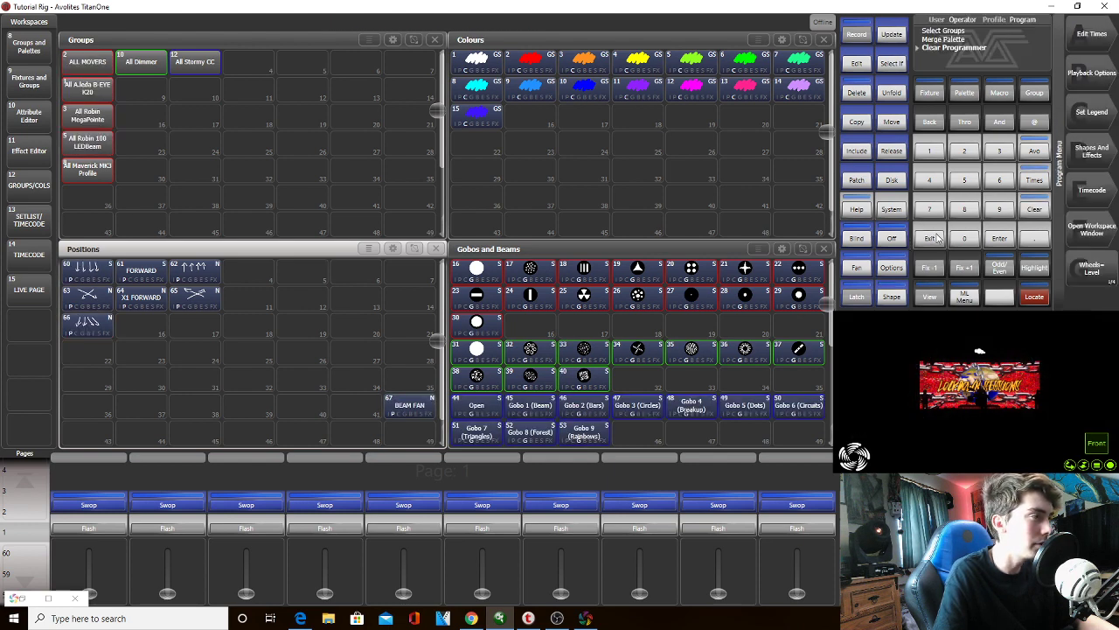
Locate the ALL MOVERS group and check position palettes 66 and BEAM FAN on it
click(87, 63)
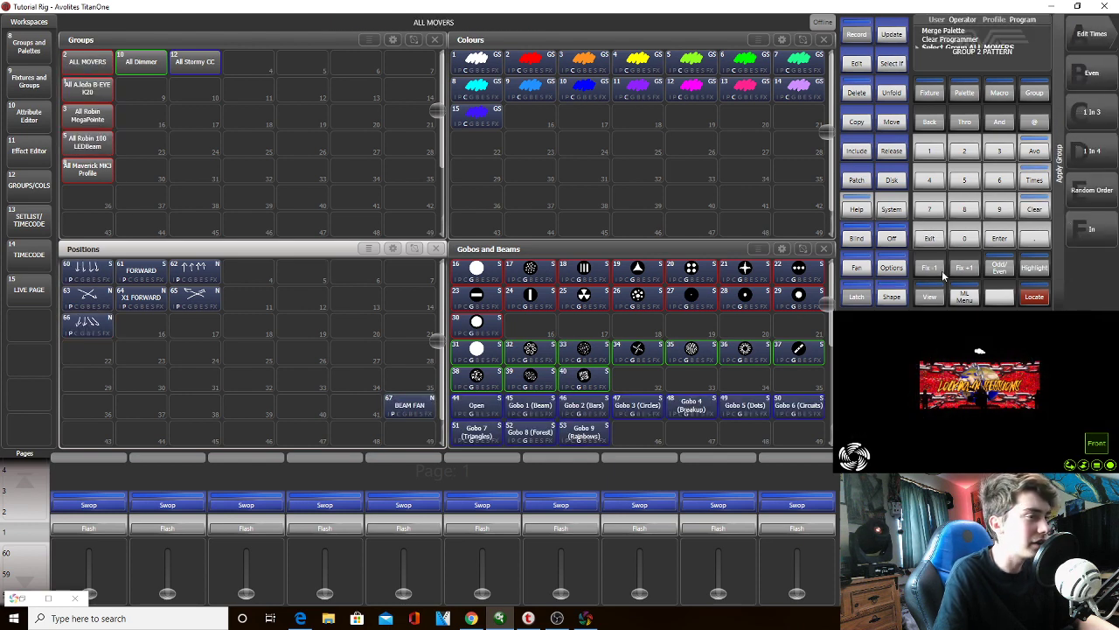
click(1035, 296)
click(96, 325)
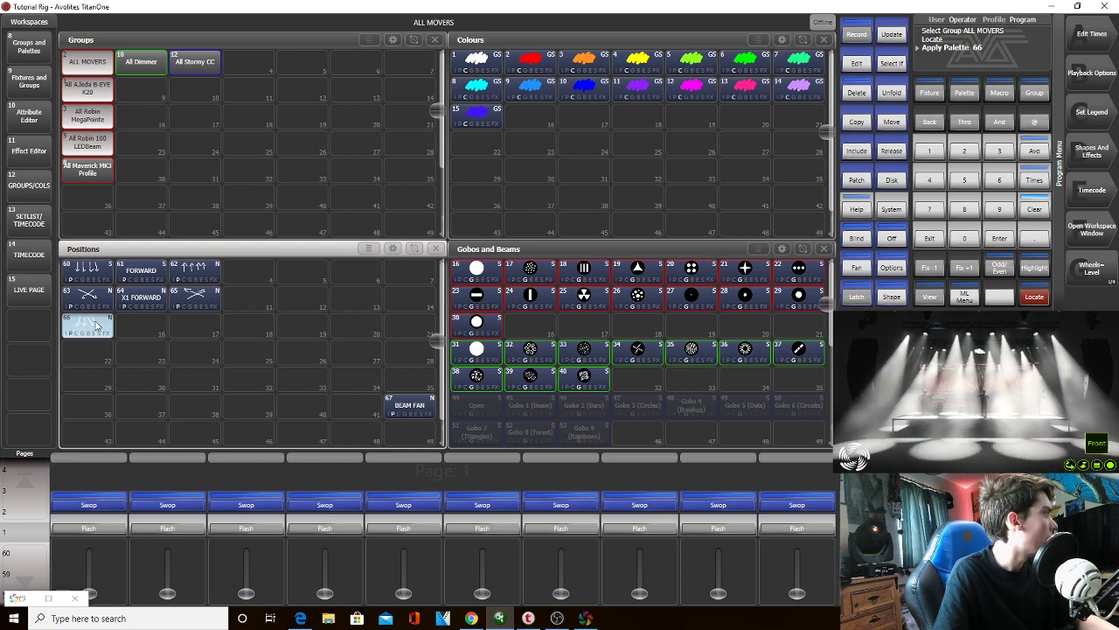
click(418, 413)
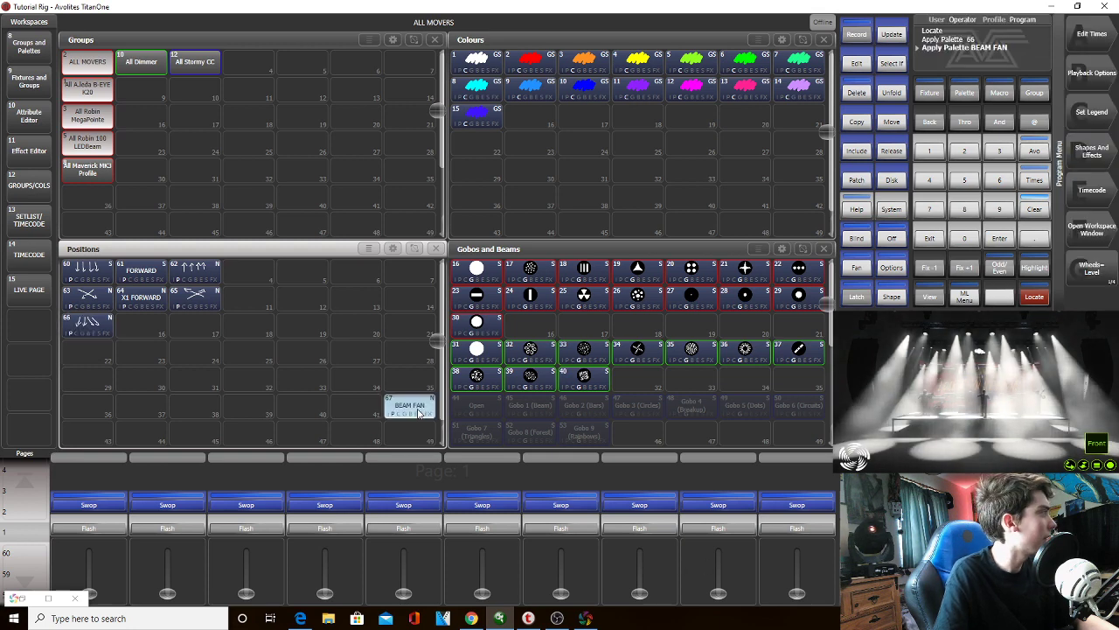
Check the BEAM FAN palette on the individual mover groups, ending with All Robin 100 LEDBeam, and clear the programmer
click(87, 89)
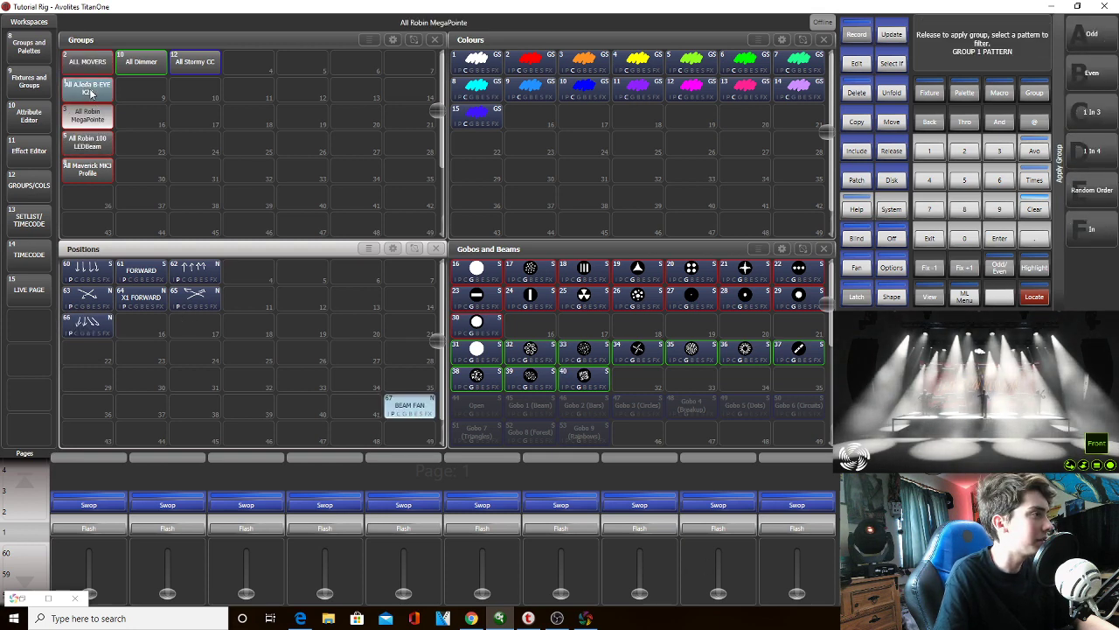
click(88, 115)
click(87, 142)
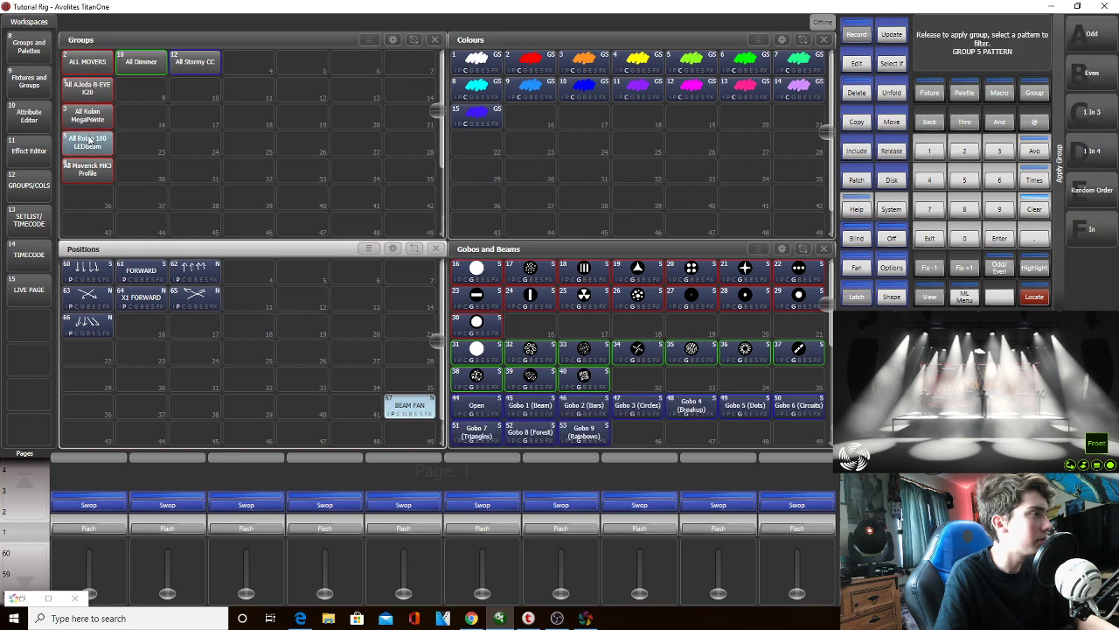
click(401, 417)
click(1035, 211)
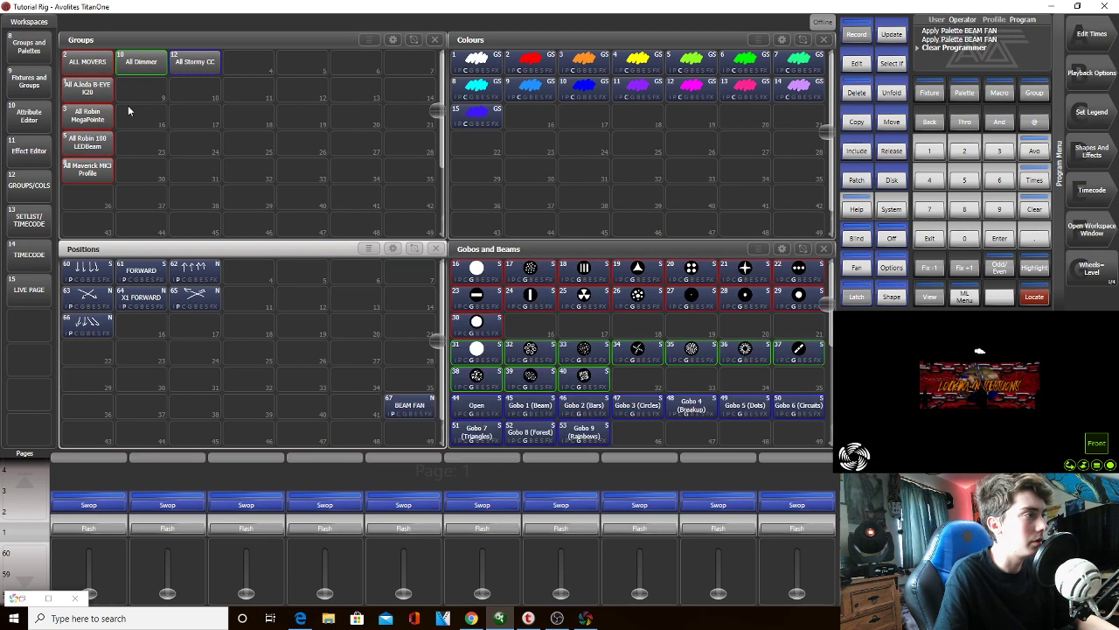
Locate the All Robin 100 LEDBeam group and compare palettes 66 and BEAM FAN on it, finishing with palette 60 applied
click(1034, 297)
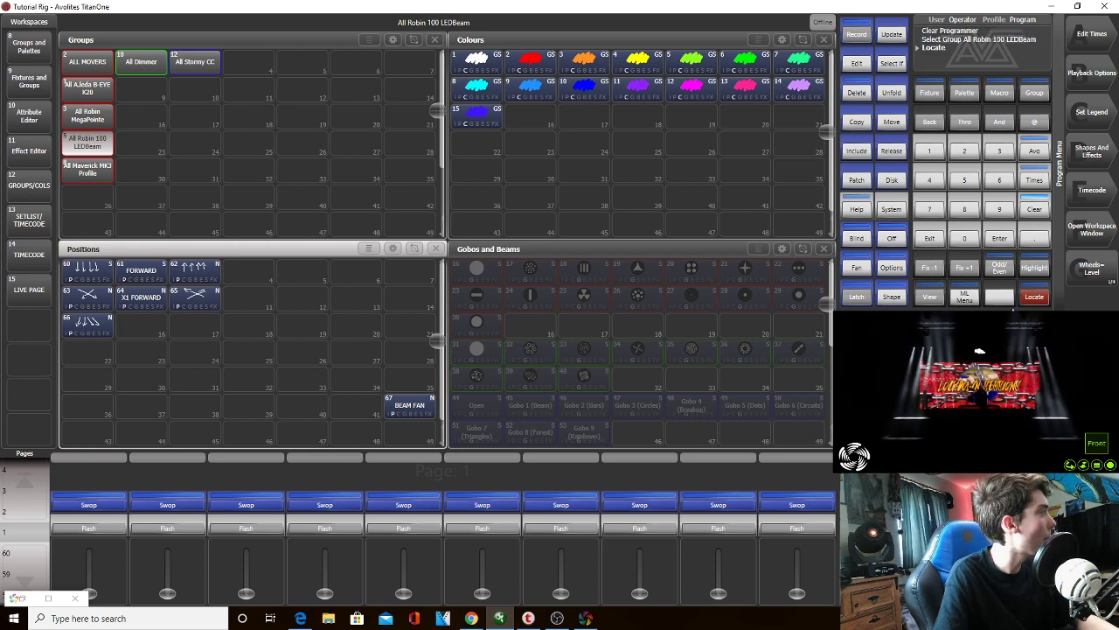
click(106, 330)
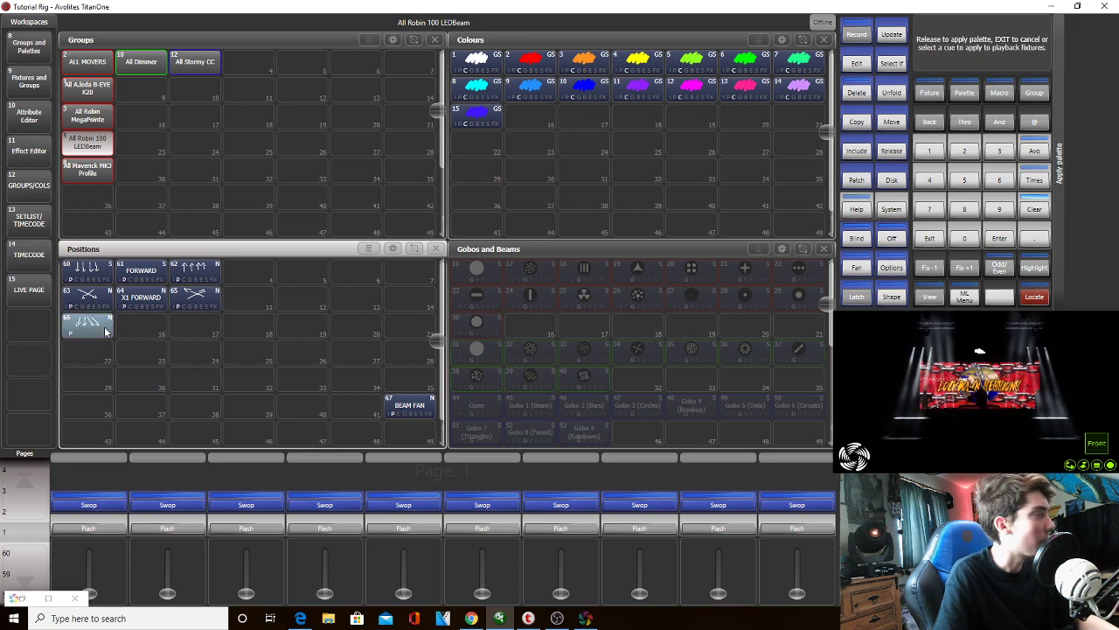
click(402, 417)
double_click(401, 417)
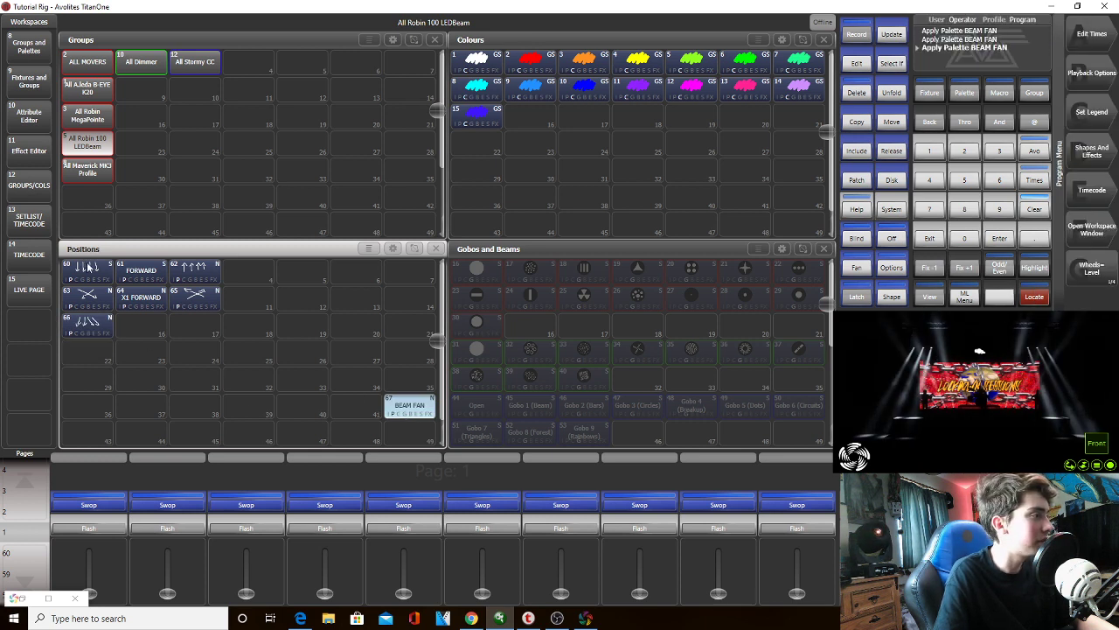
click(91, 268)
click(403, 416)
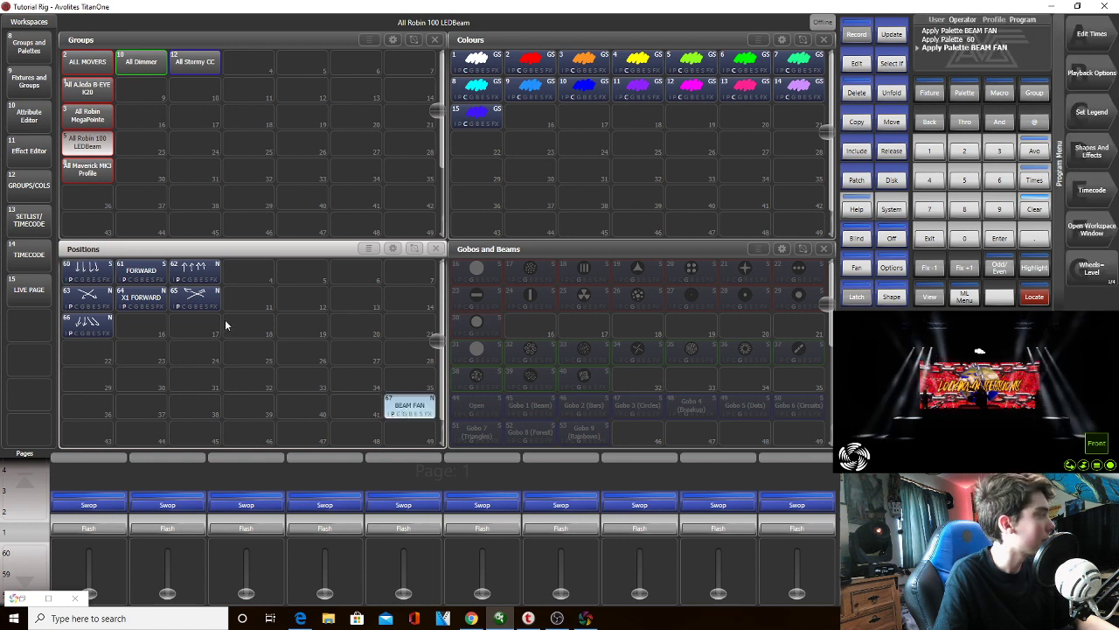
click(103, 275)
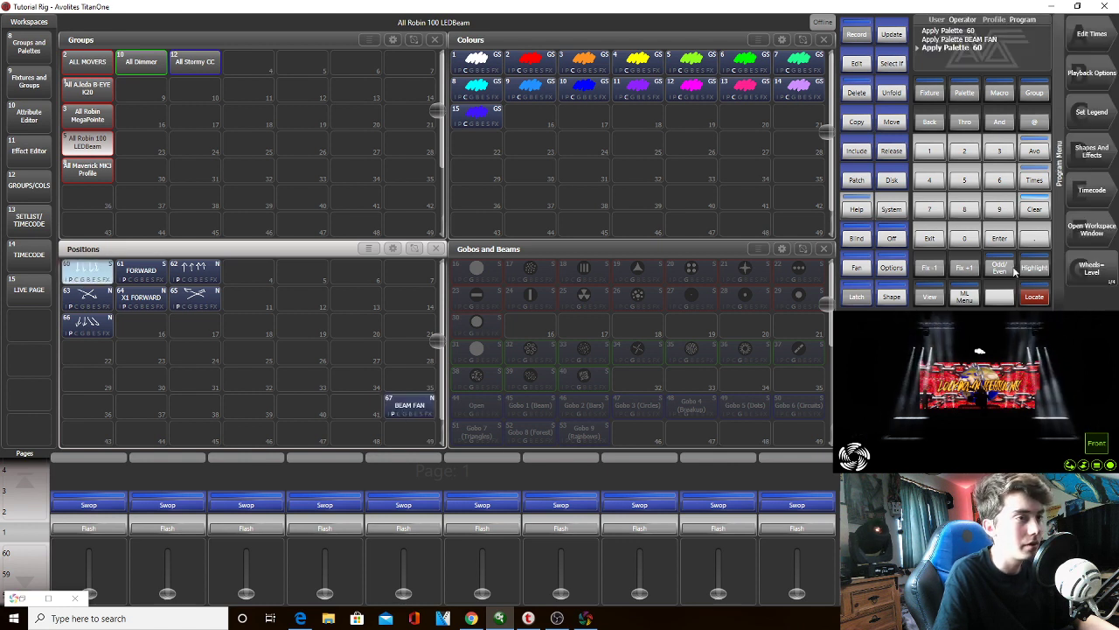
Open the All Robin 100 LEDBeam group layout and angle the beams of LEDBeams 23 and 26, and of 25 and 28
click(1088, 163)
click(1090, 77)
click(1091, 75)
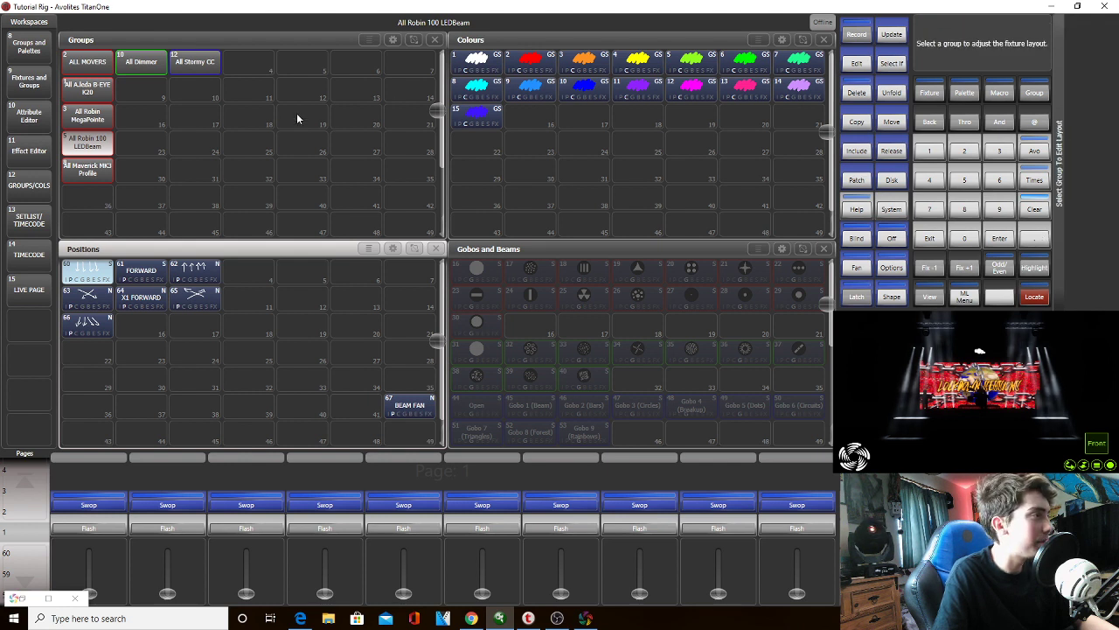
click(104, 136)
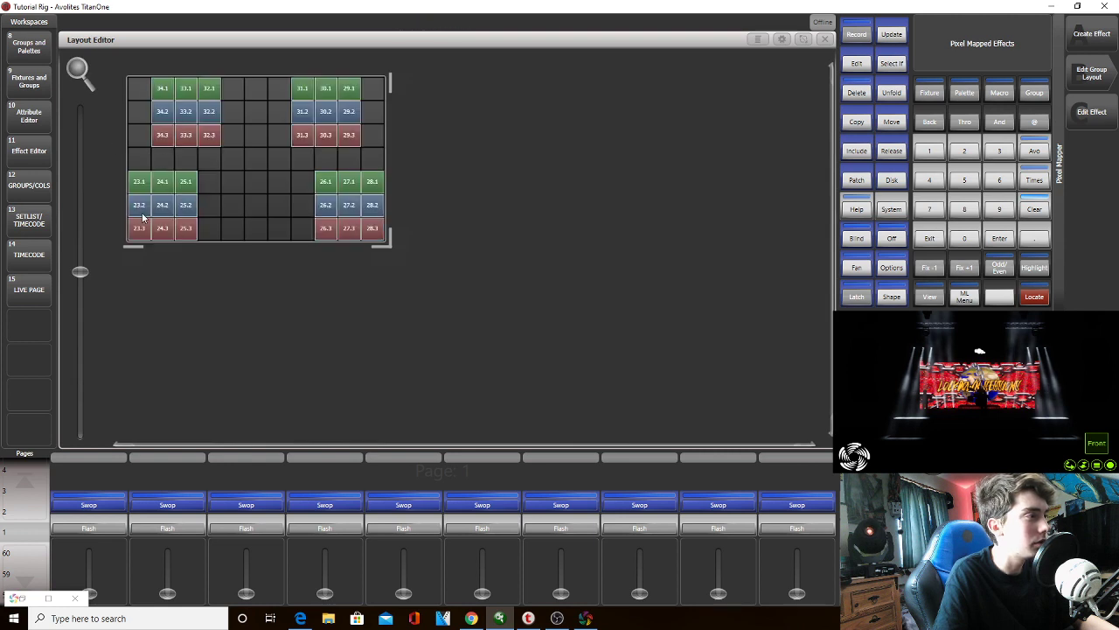
click(331, 219)
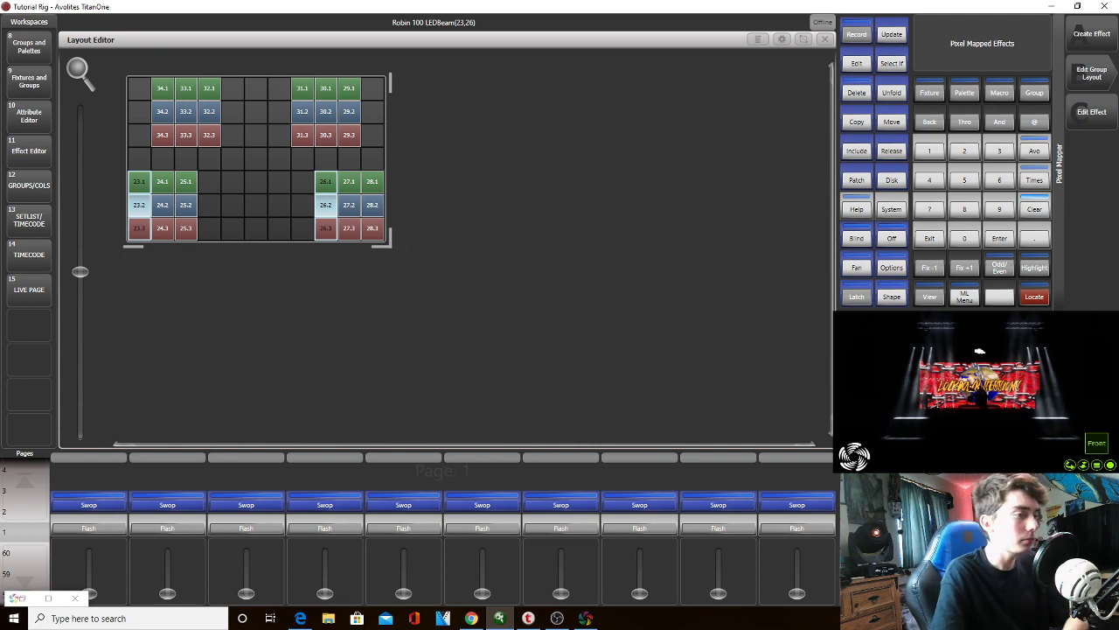
click(377, 216)
click(187, 210)
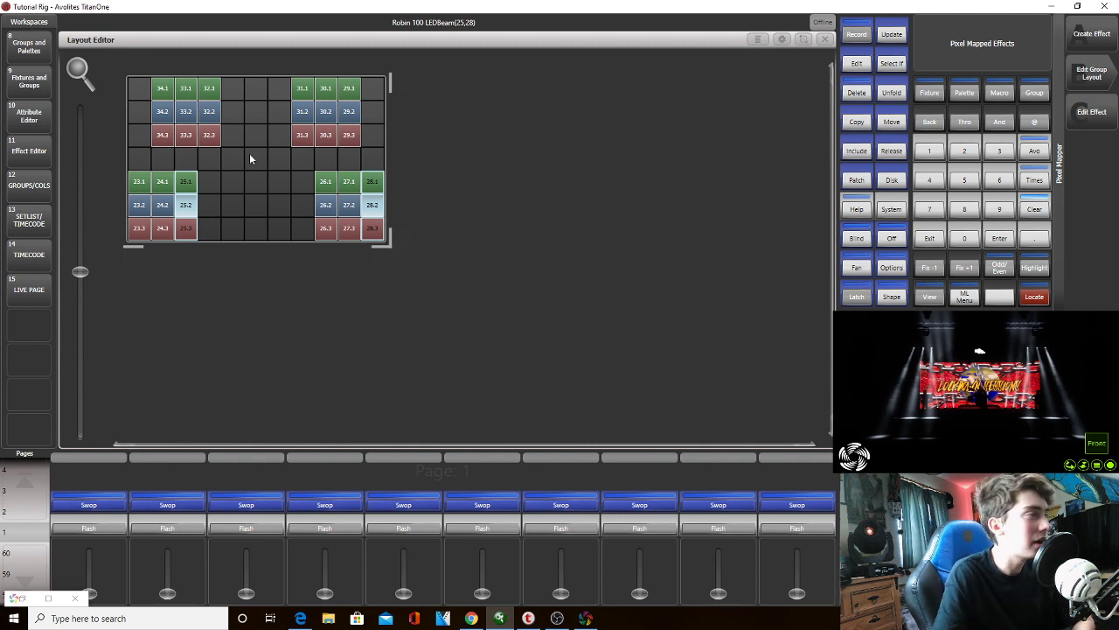
Angle the beams of LEDBeams 34 and 31 from the group layout
click(172, 136)
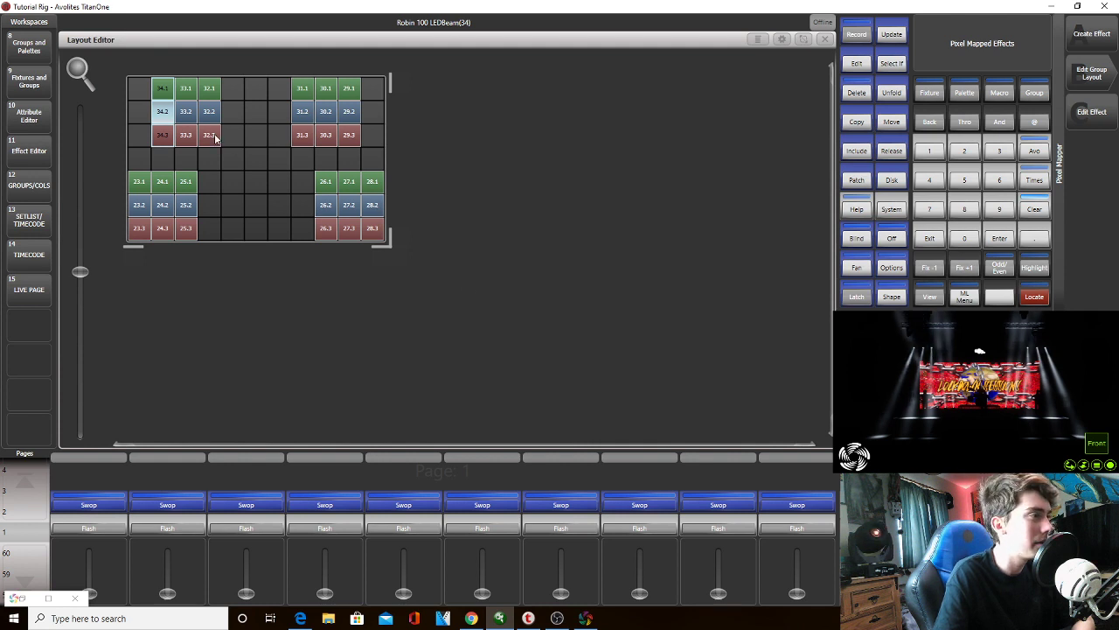
click(300, 127)
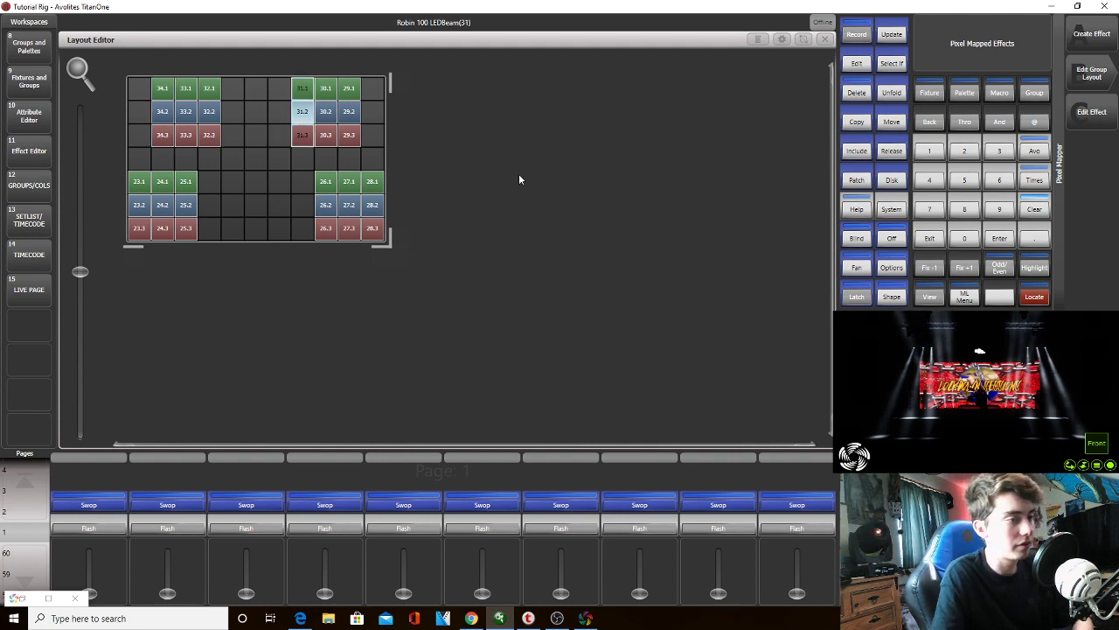
click(177, 104)
click(177, 104)
click(170, 105)
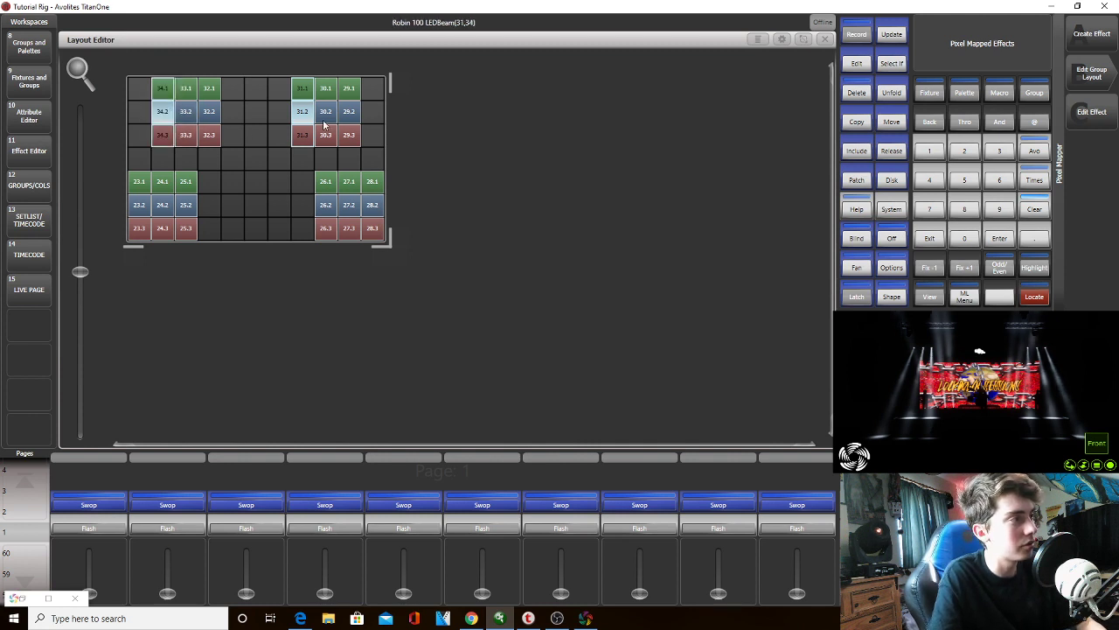
click(308, 121)
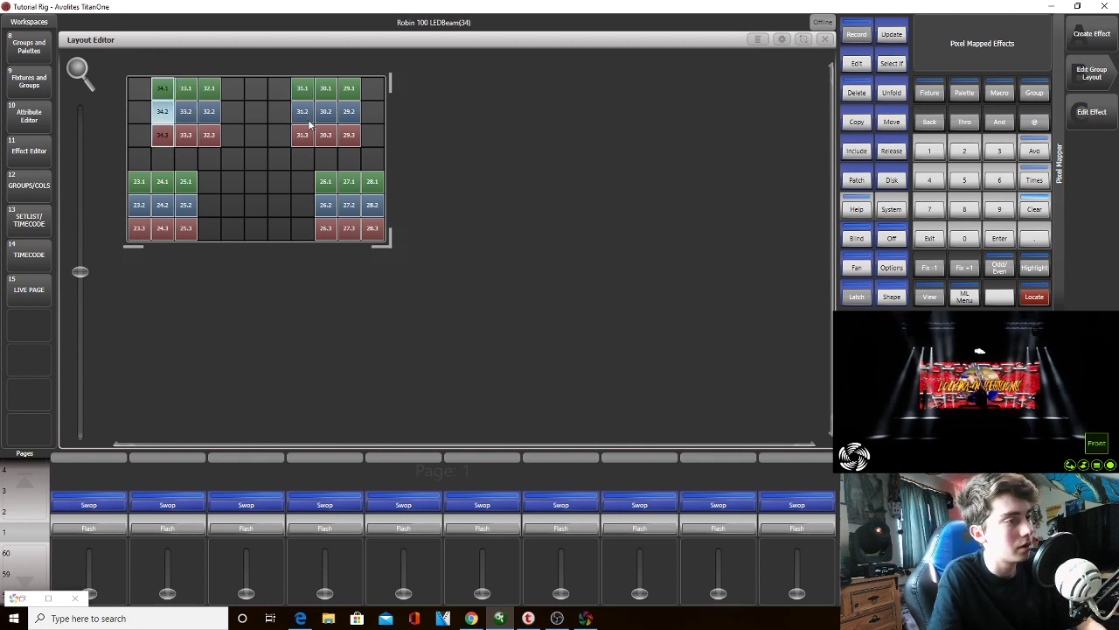
click(163, 130)
text(55)
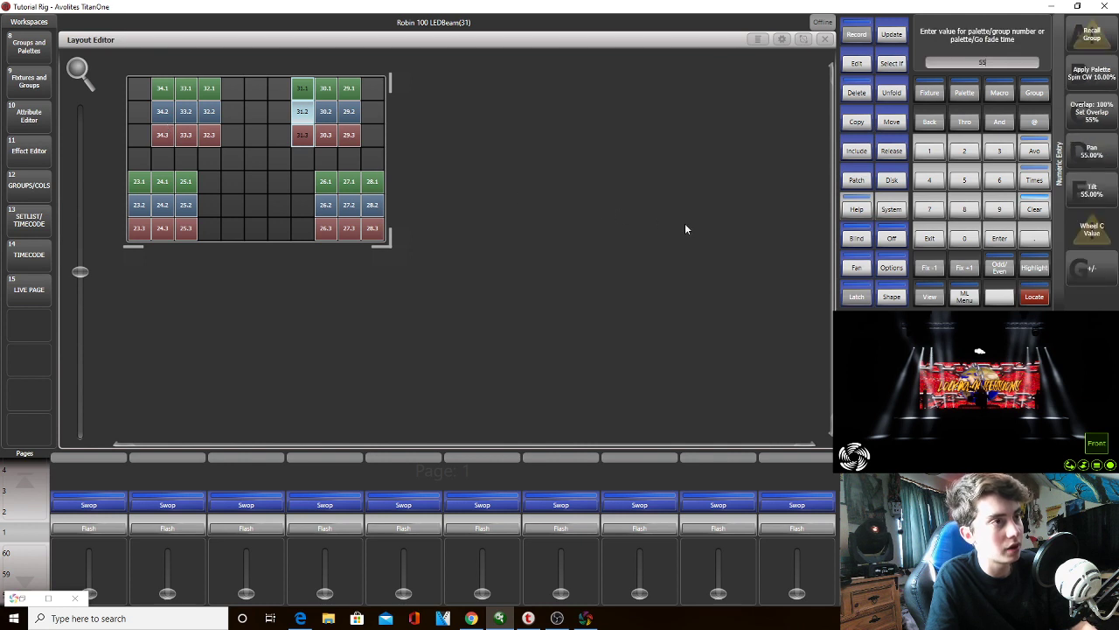
text(.55)
click(1092, 162)
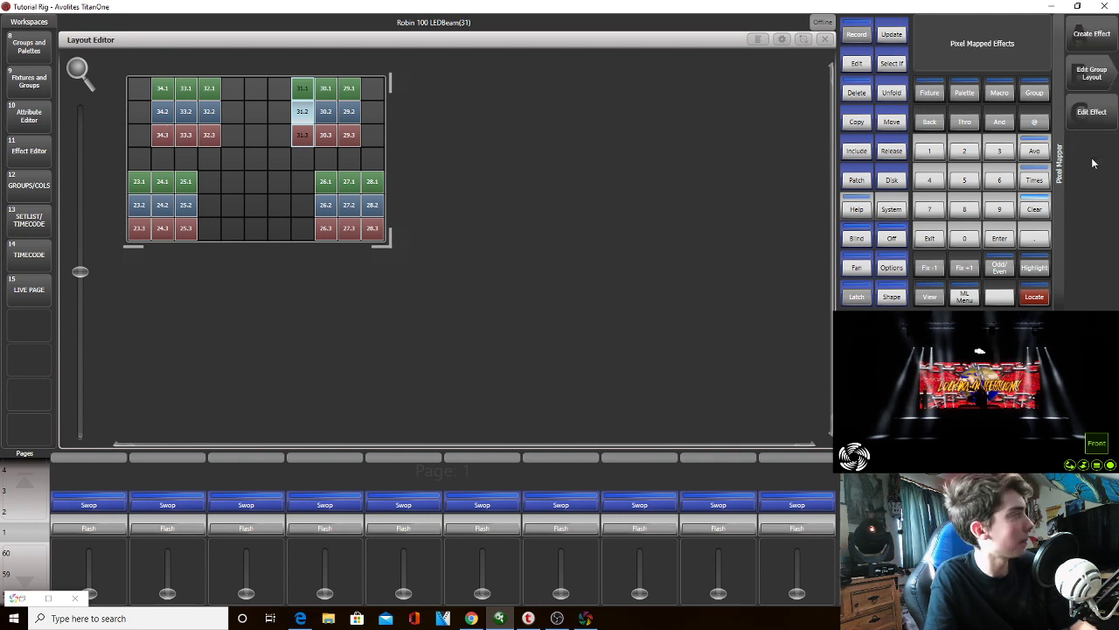
Angle the beams of LEDBeams 32 and 29 as a pair and close the group layout
click(210, 120)
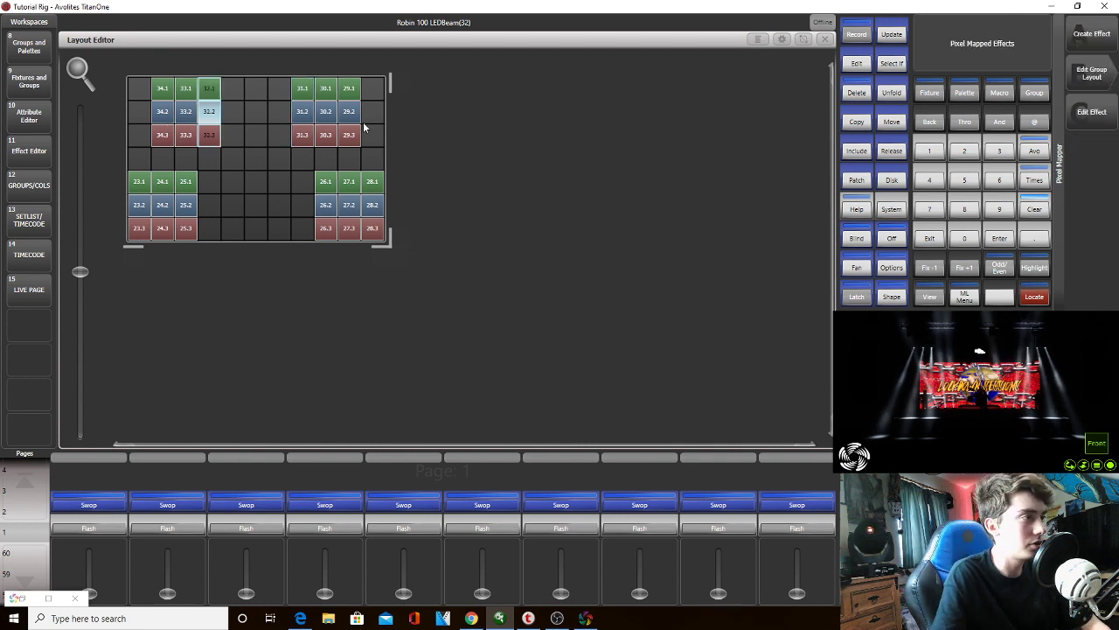
click(353, 128)
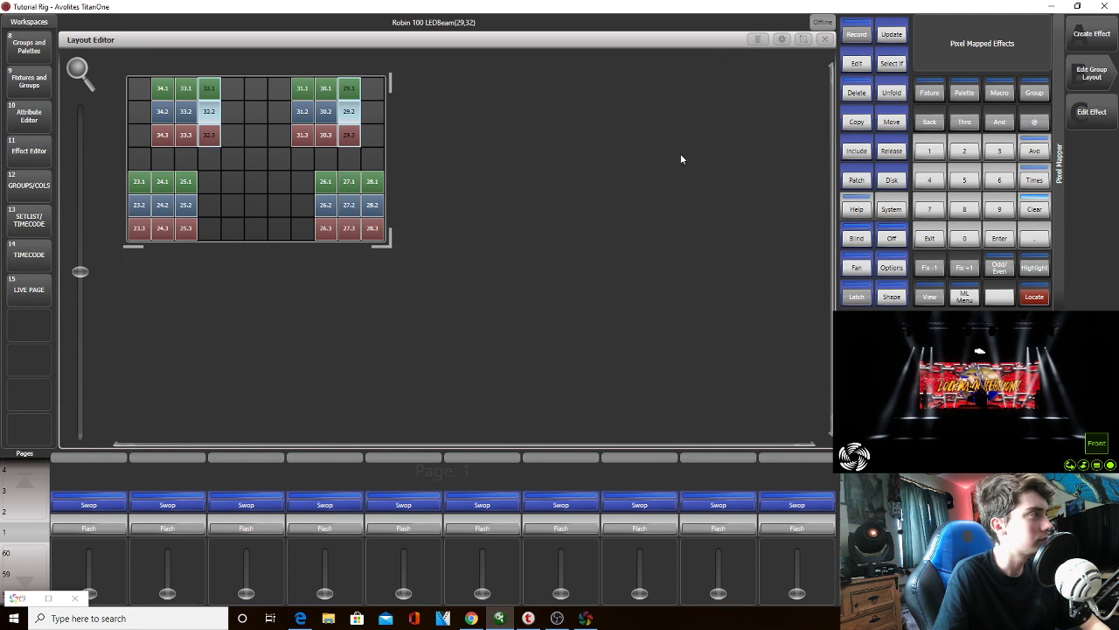
click(824, 39)
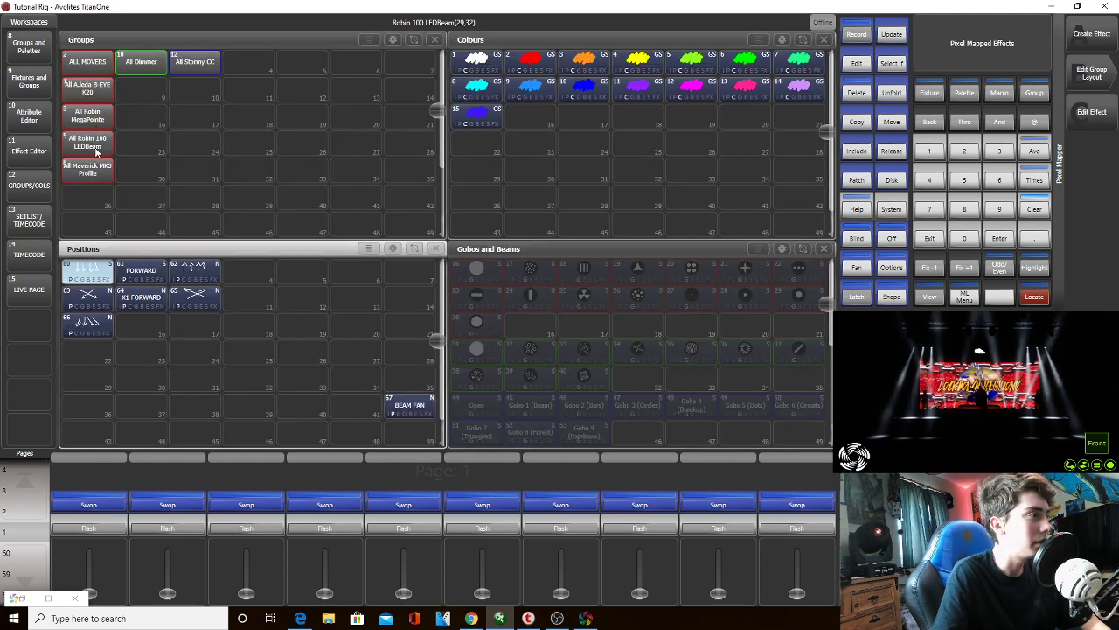
Merge the current positions of the MegaPointe, LEDBeam and B-EYE groups into the BEAM FAN palette, and clear the programmer
click(87, 115)
click(88, 88)
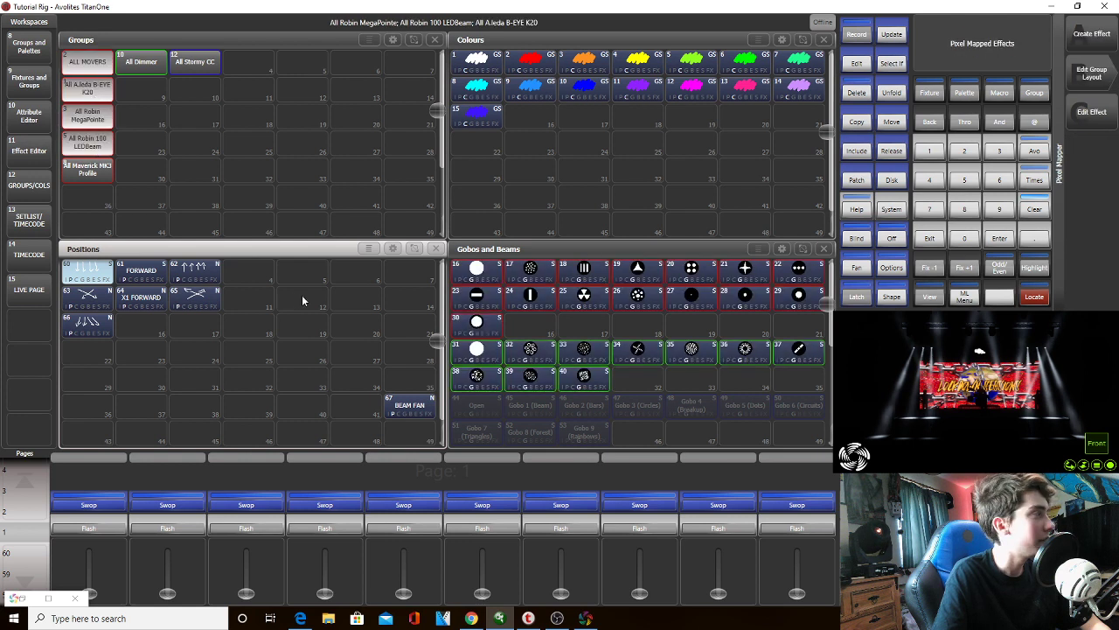
click(857, 36)
click(415, 414)
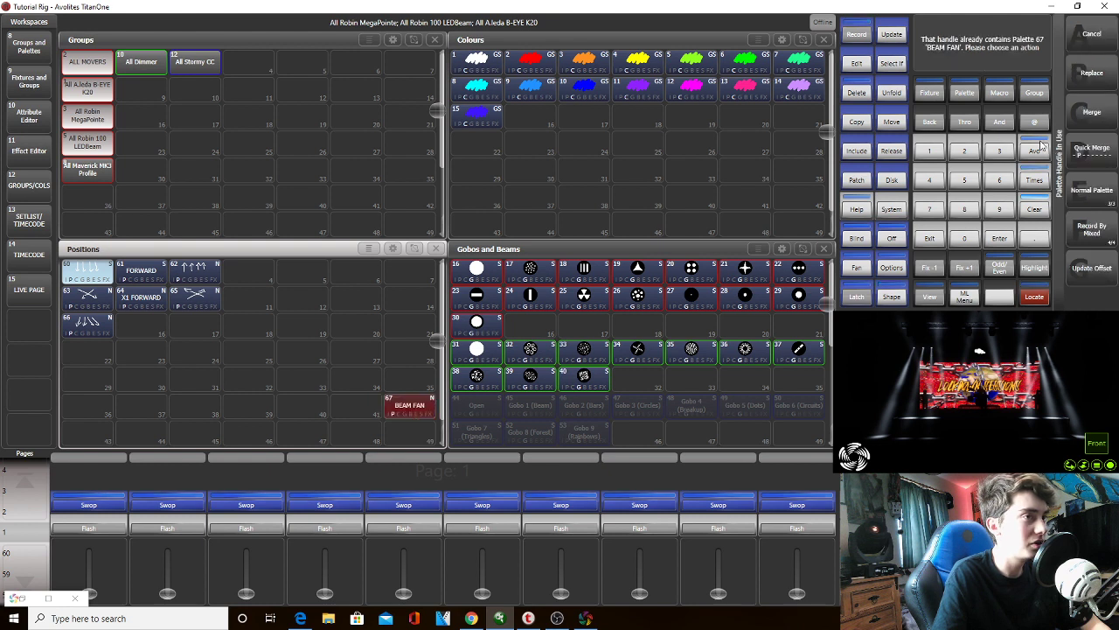
click(1090, 114)
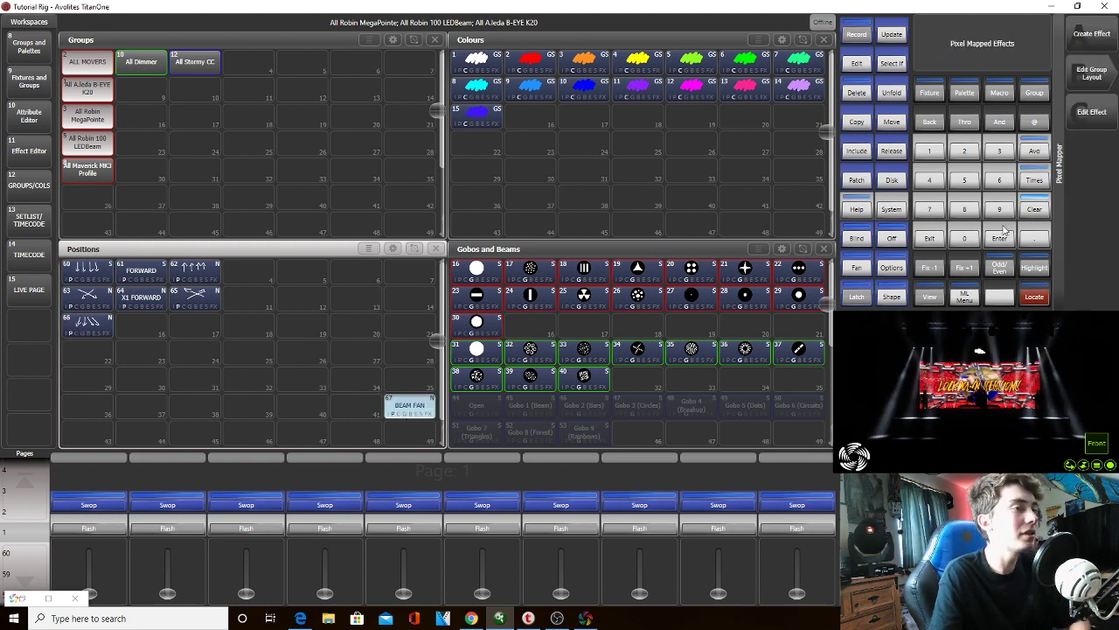
click(1028, 215)
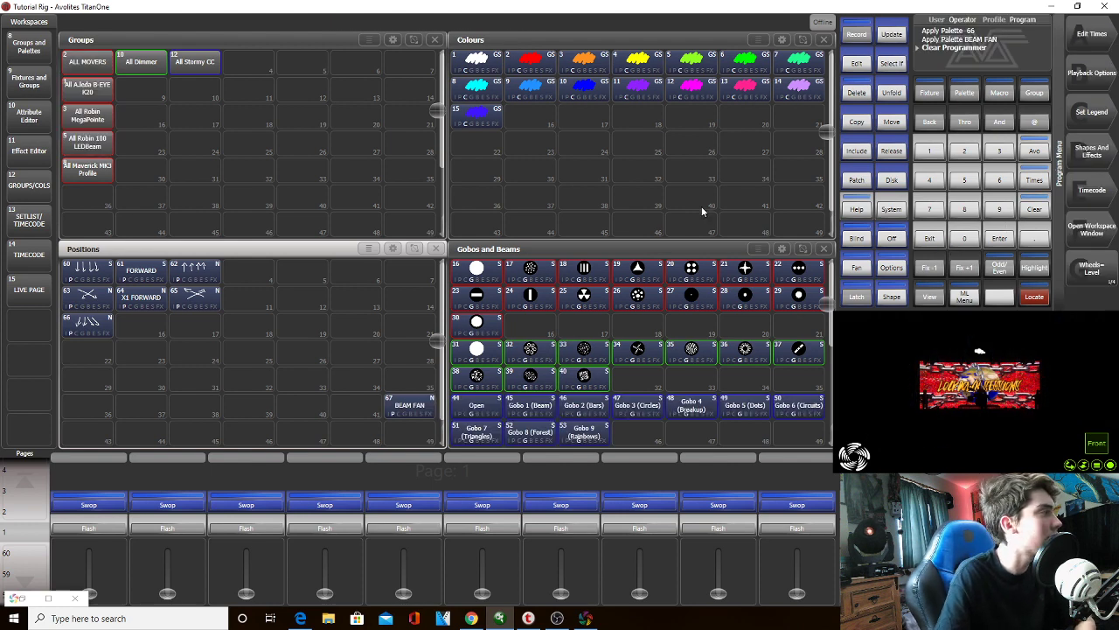
Locate the All AJeda B-EYE K20 group with zoom at 0%, turn on Fan and review its curve options
click(89, 98)
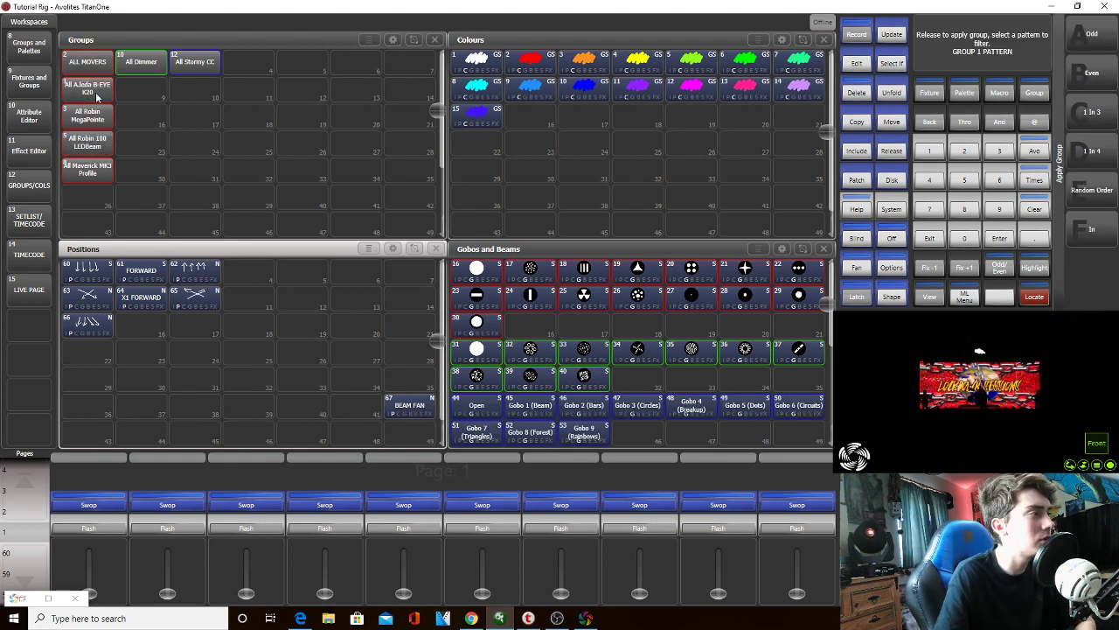
click(1020, 298)
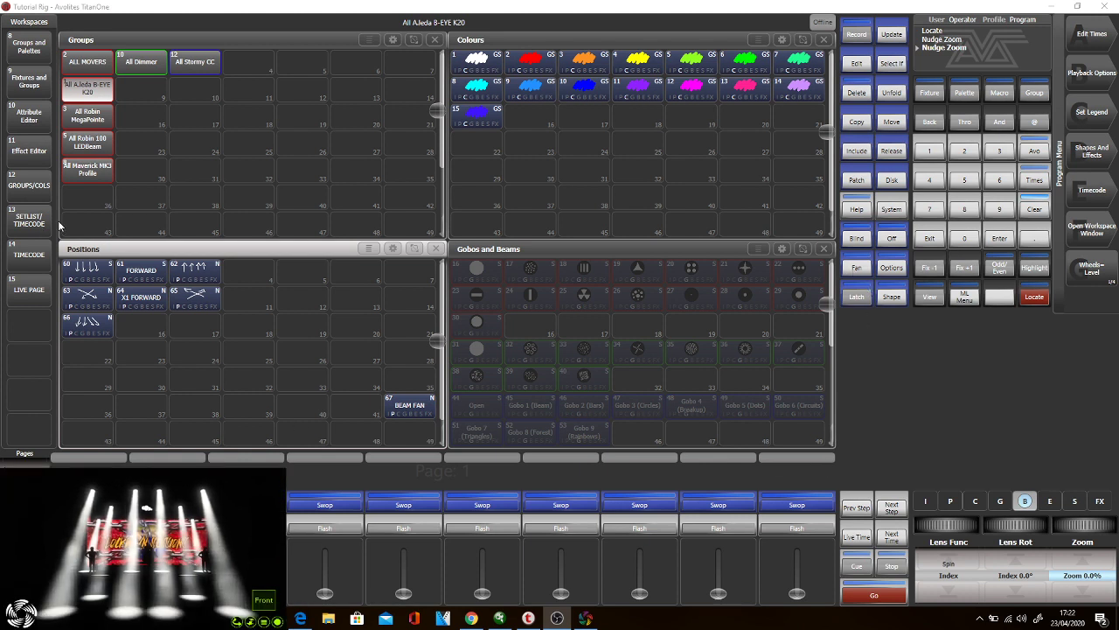
click(857, 267)
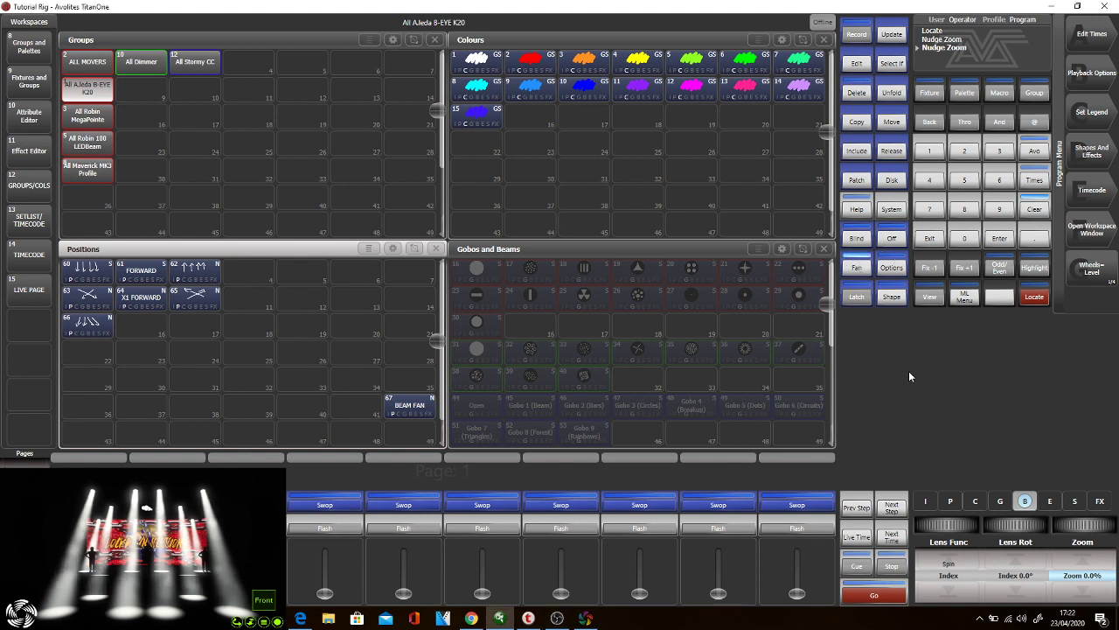
click(869, 268)
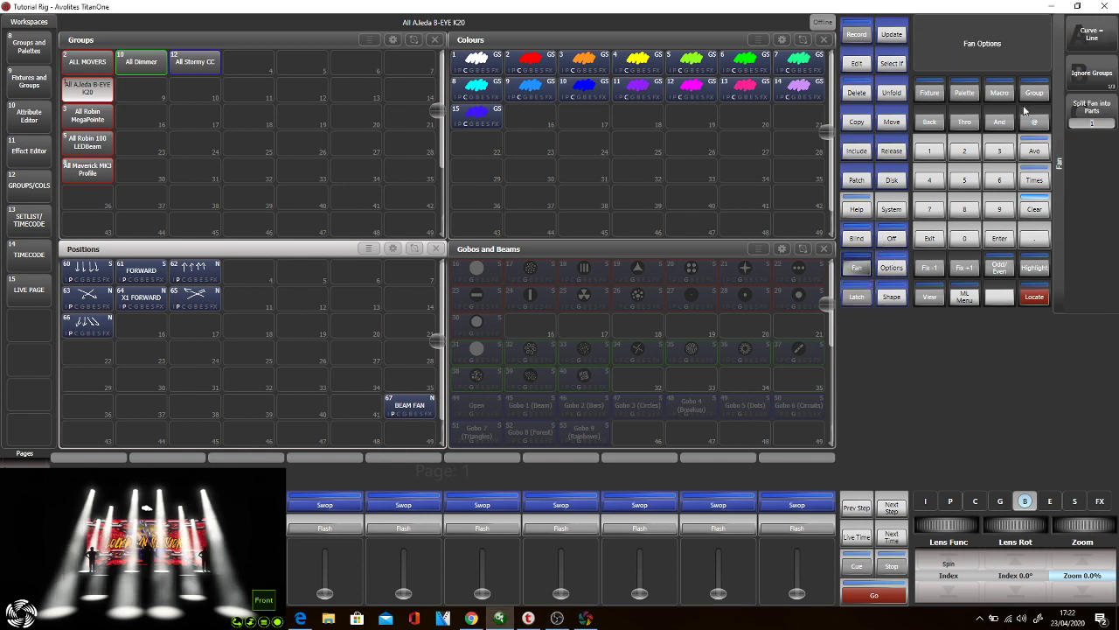
click(1115, 41)
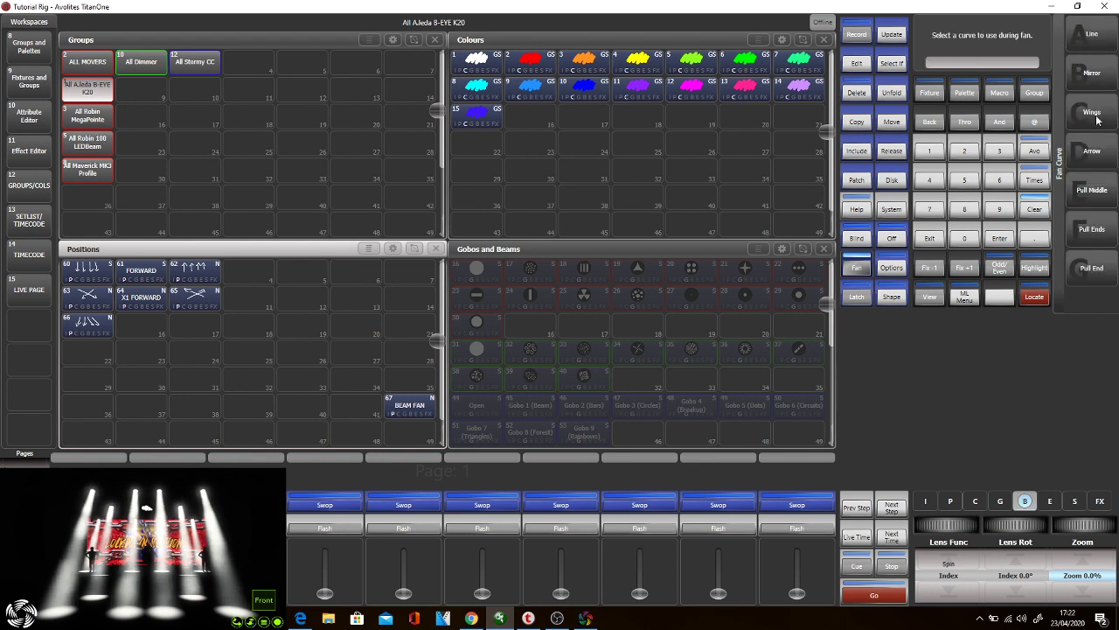
click(940, 246)
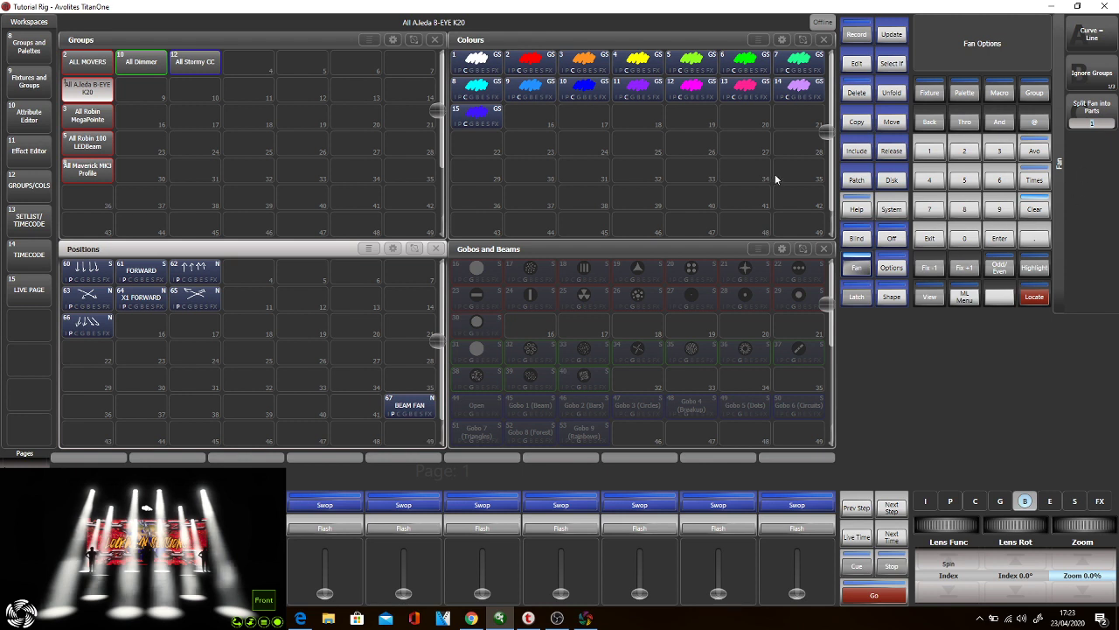
click(930, 238)
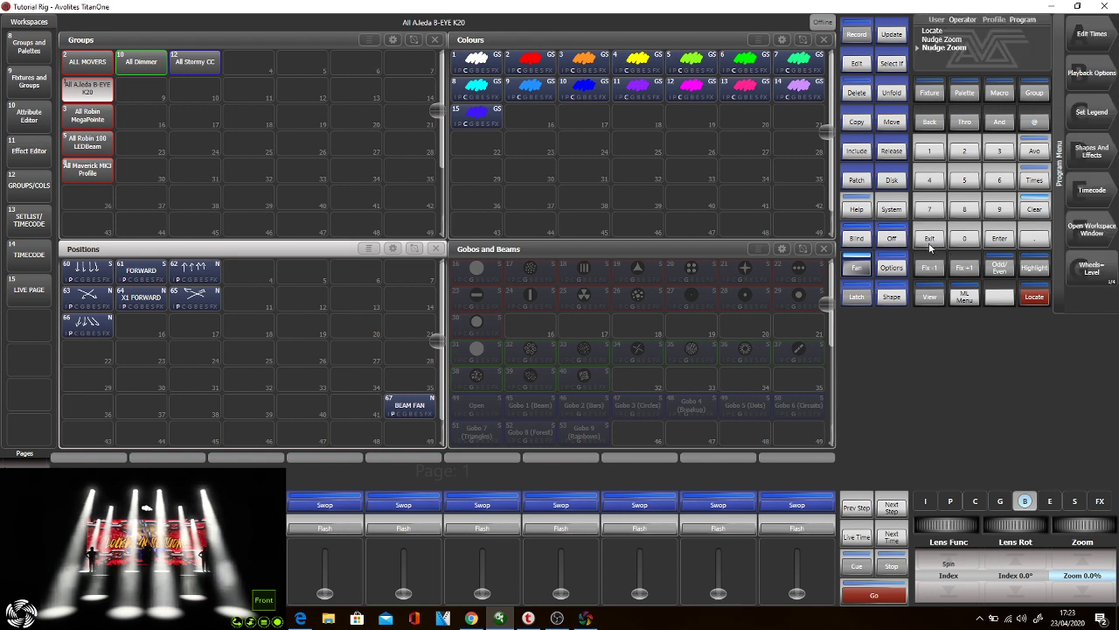
Fan the pan of the All AJeda B-EYE K20 group, spreading the beams outward and crossing them inward
click(950, 501)
click(854, 273)
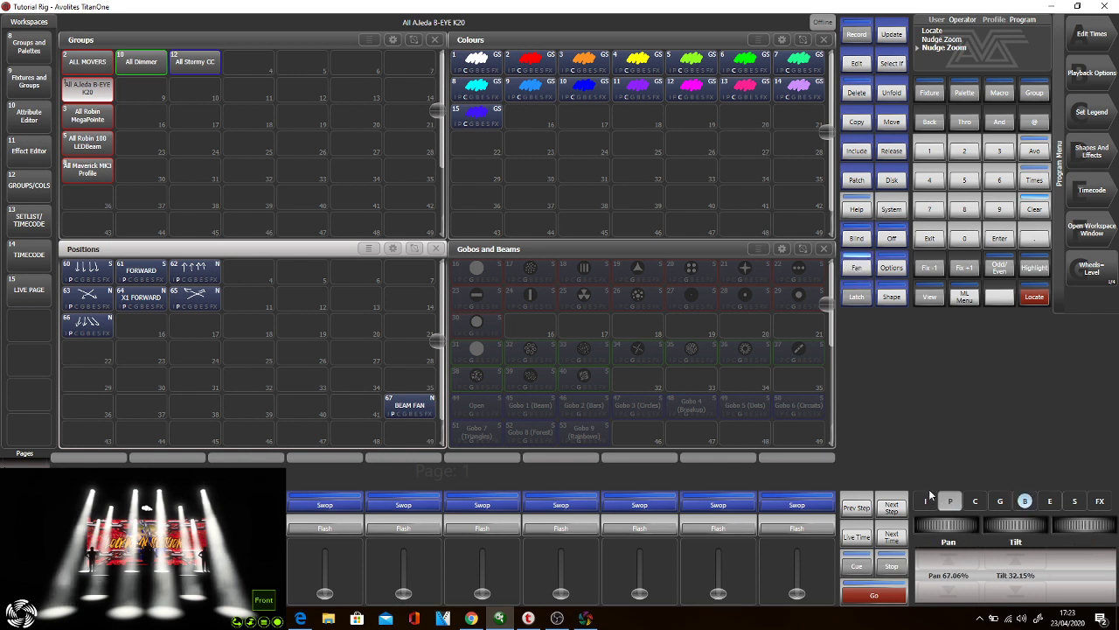
drag(949, 525, 973, 525)
scroll(948, 524, down, 10)
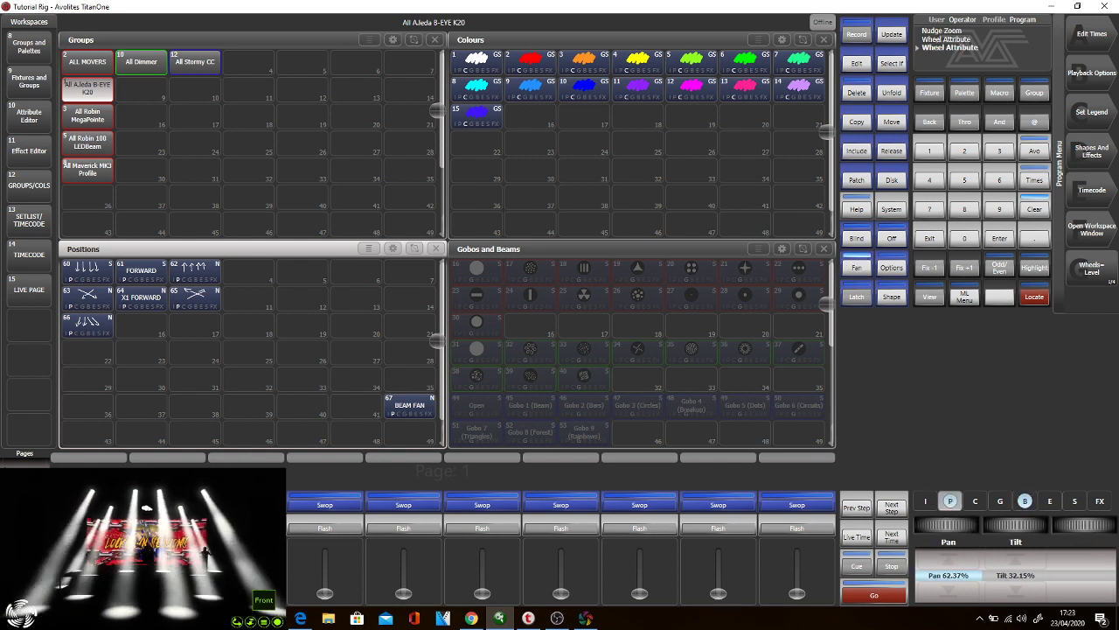
scroll(948, 524, up, 20)
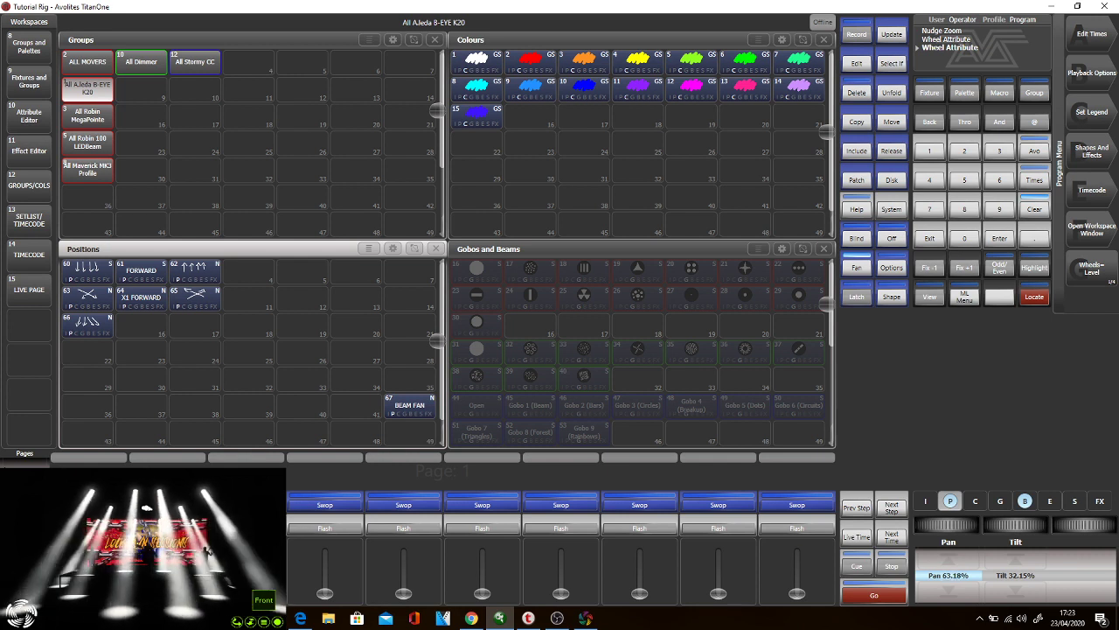
scroll(949, 525, down, 20)
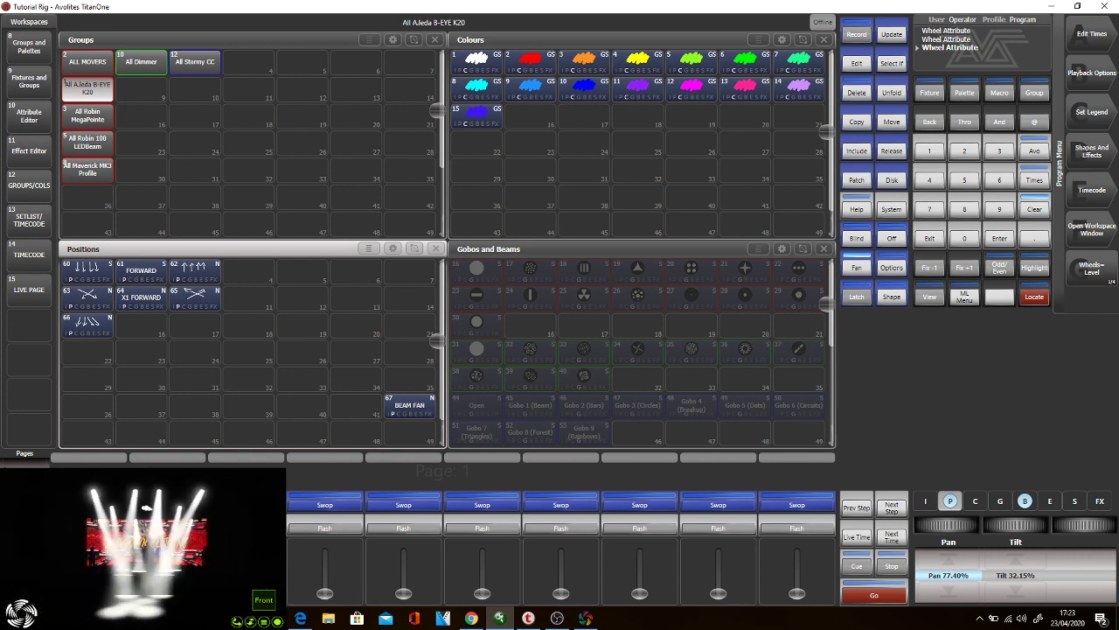
Apply position palette 60 to the All AJeda B-EYE K20 group and clear the programmer
click(96, 268)
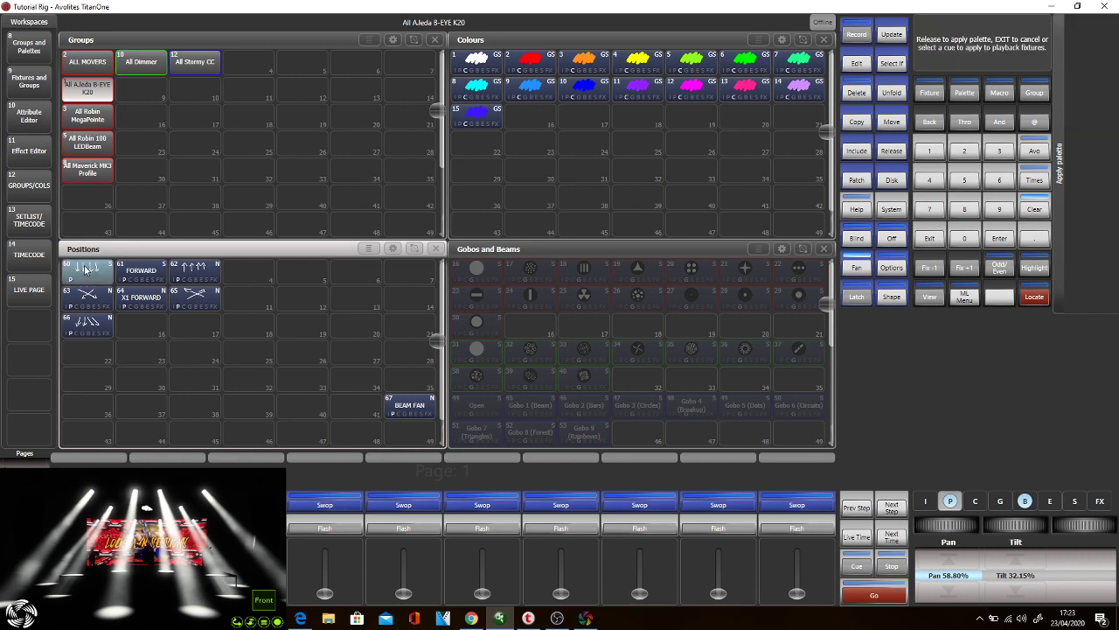
drag(154, 574, 955, 395)
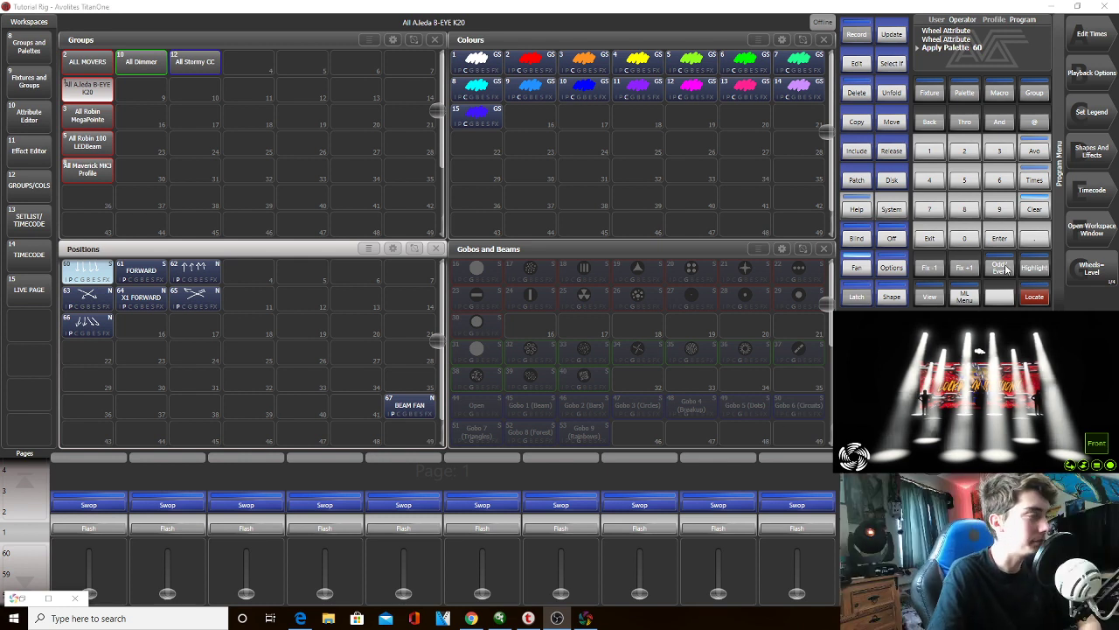
click(1043, 216)
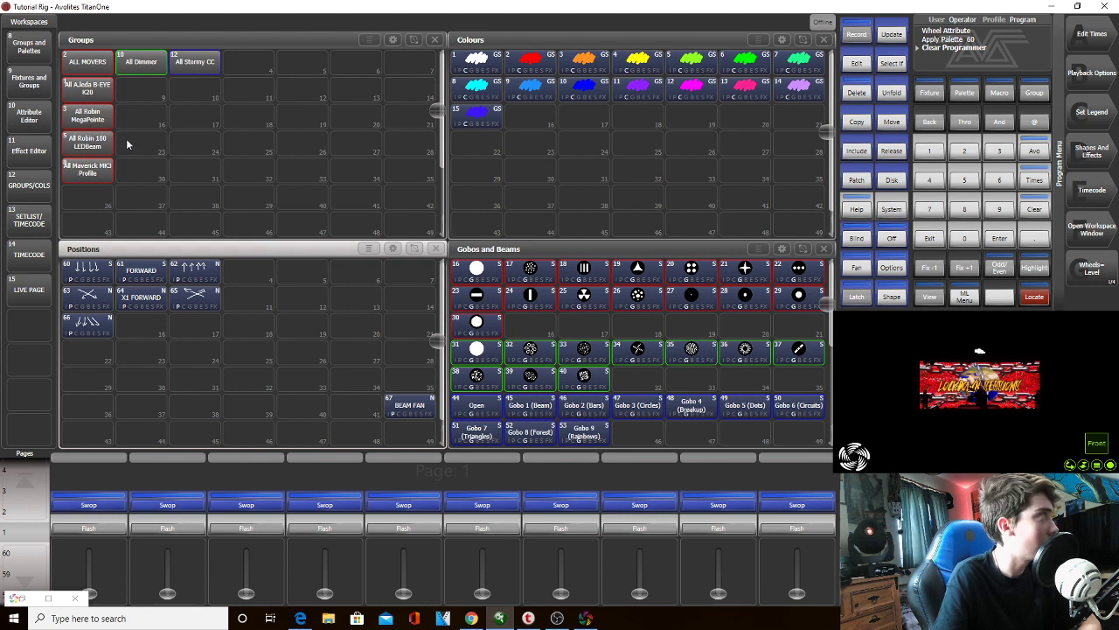
Locate the All AJeda B-EYE K20 group, followed by the whole ALL MOVERS group
click(90, 97)
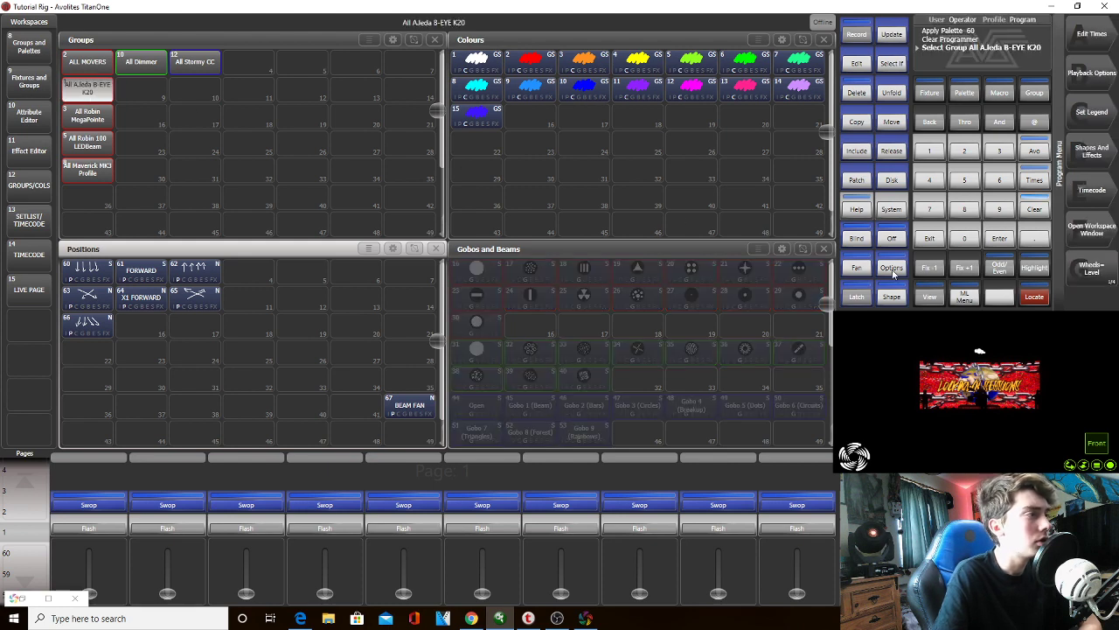
click(1038, 303)
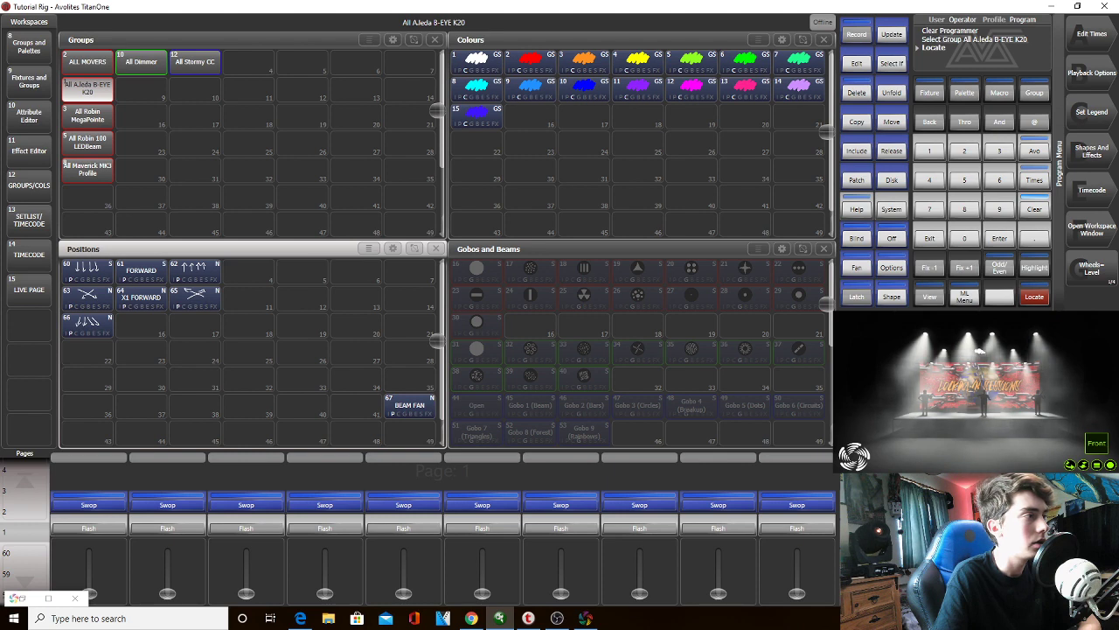
click(96, 61)
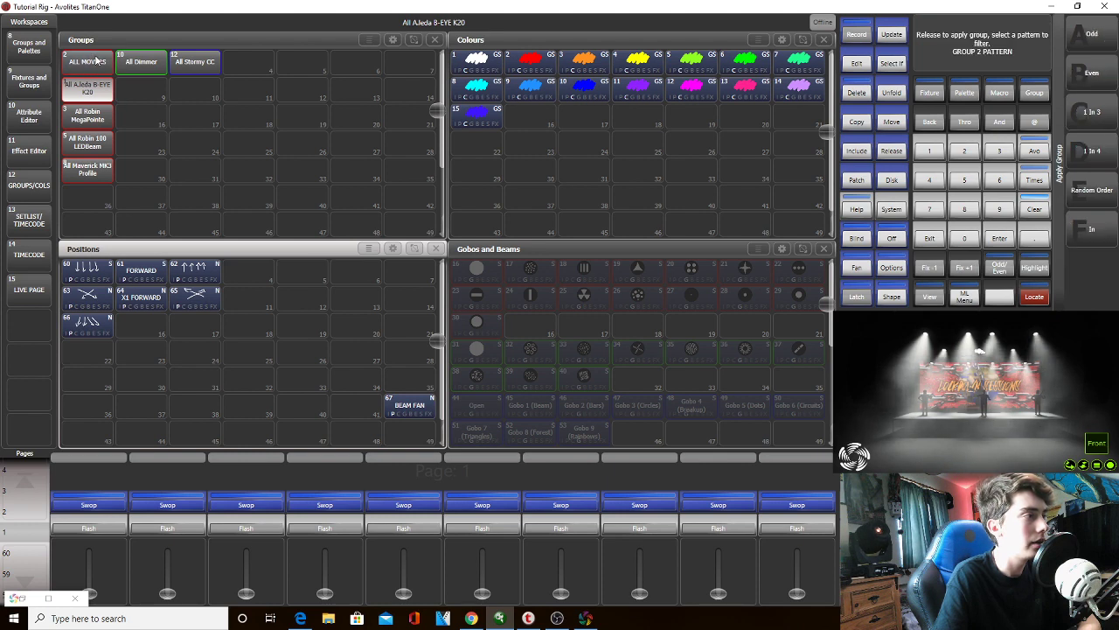
click(1035, 302)
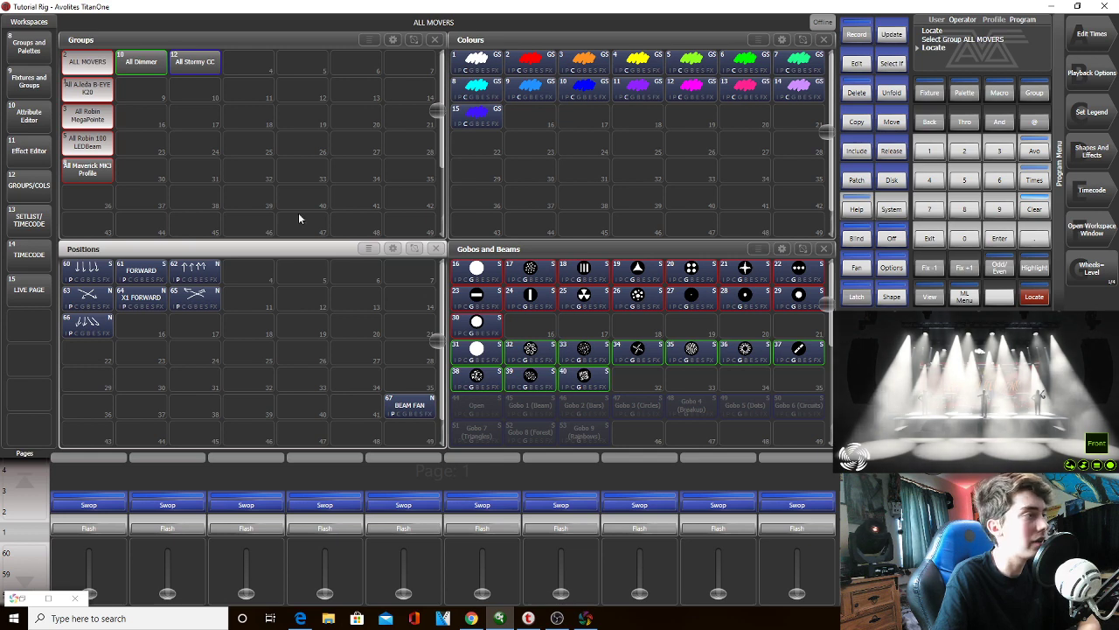
Narrow the zoom of the All Robin MegaPointe and All AJeda B-EYE K20 groups
click(84, 96)
click(87, 116)
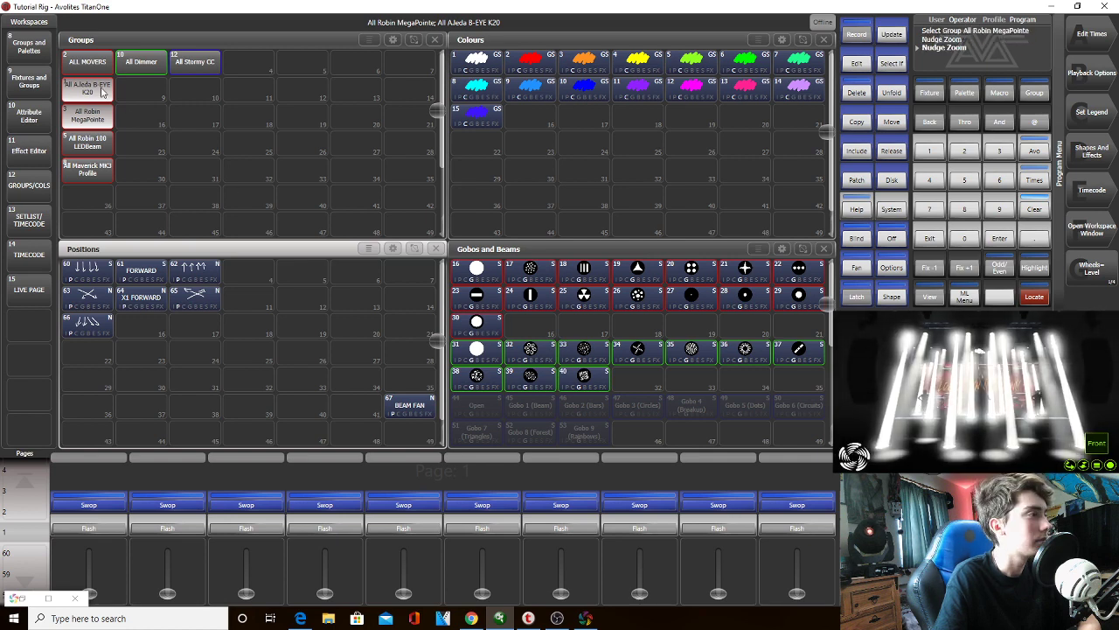
click(102, 91)
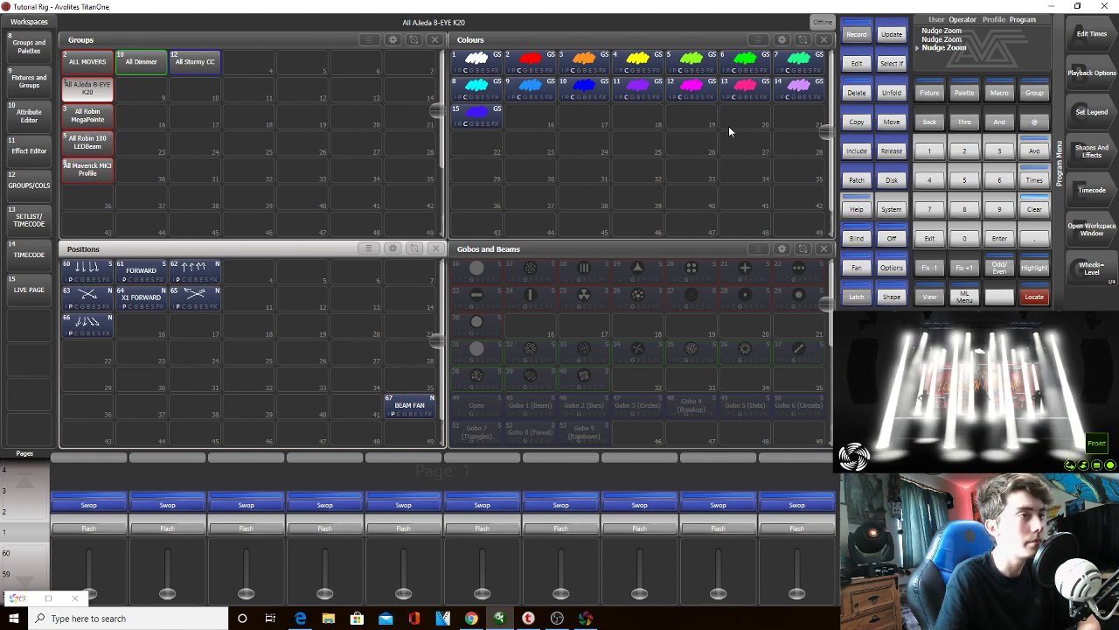
Store the current values of the ALL MOVERS group as their locate state and clear the programmer
click(76, 69)
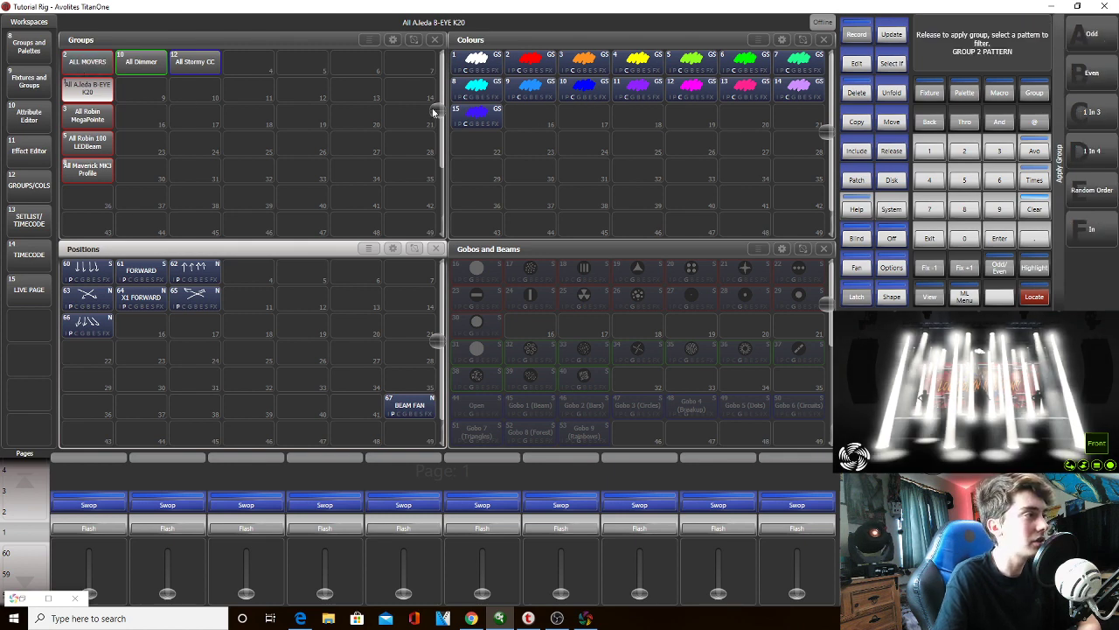
click(856, 35)
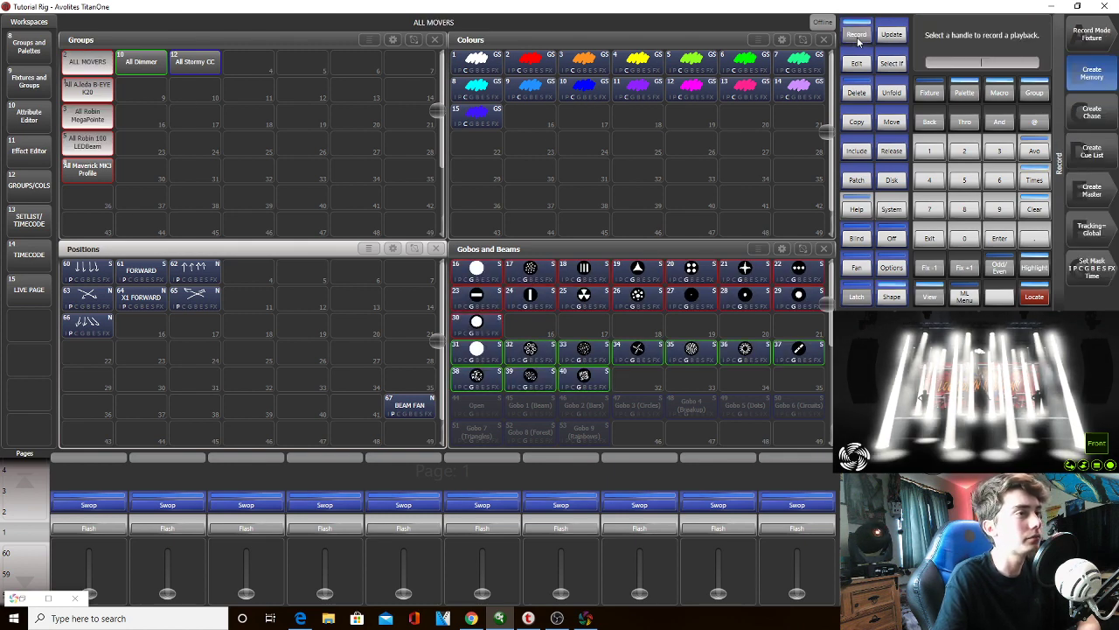
click(1047, 295)
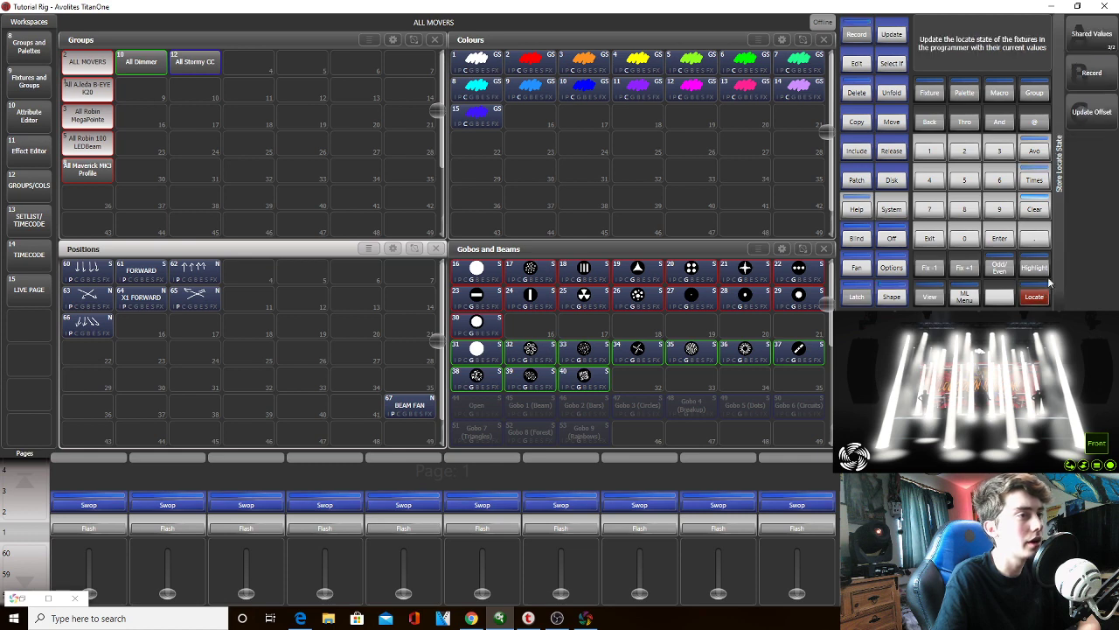
click(1039, 206)
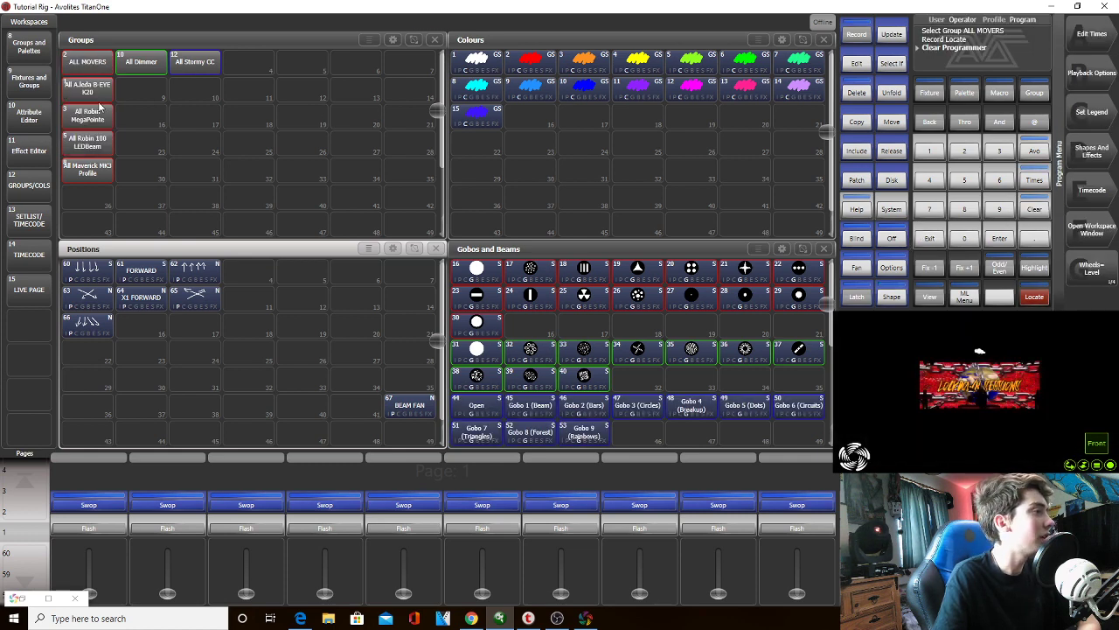
Locate the All AJeda B-EYE K20 group and set the fan curve to Mirror
click(70, 94)
click(1034, 297)
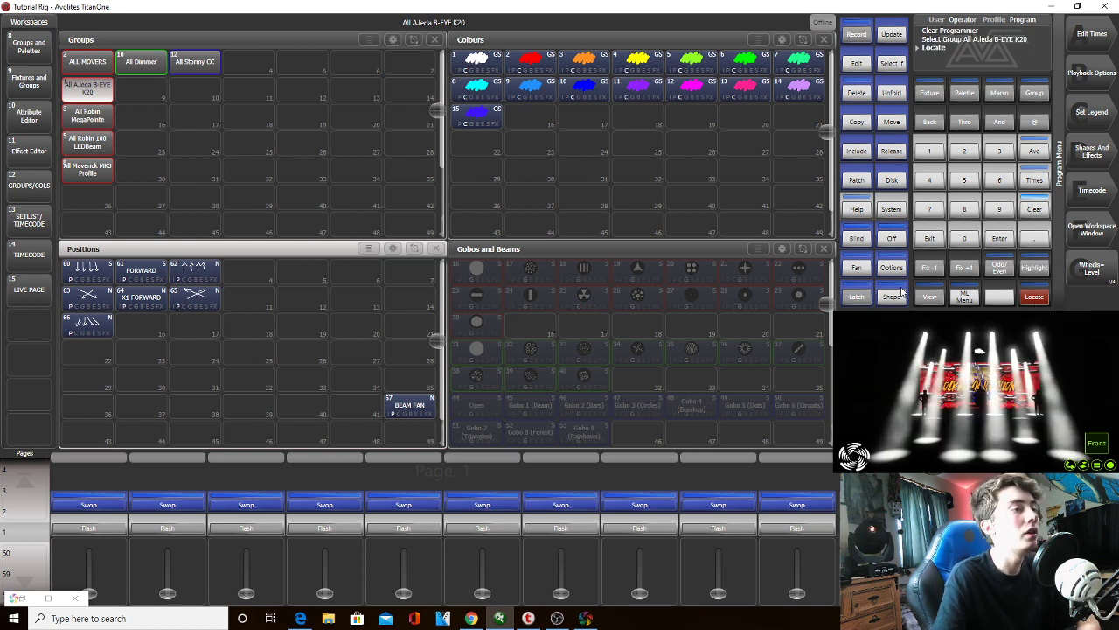
click(860, 269)
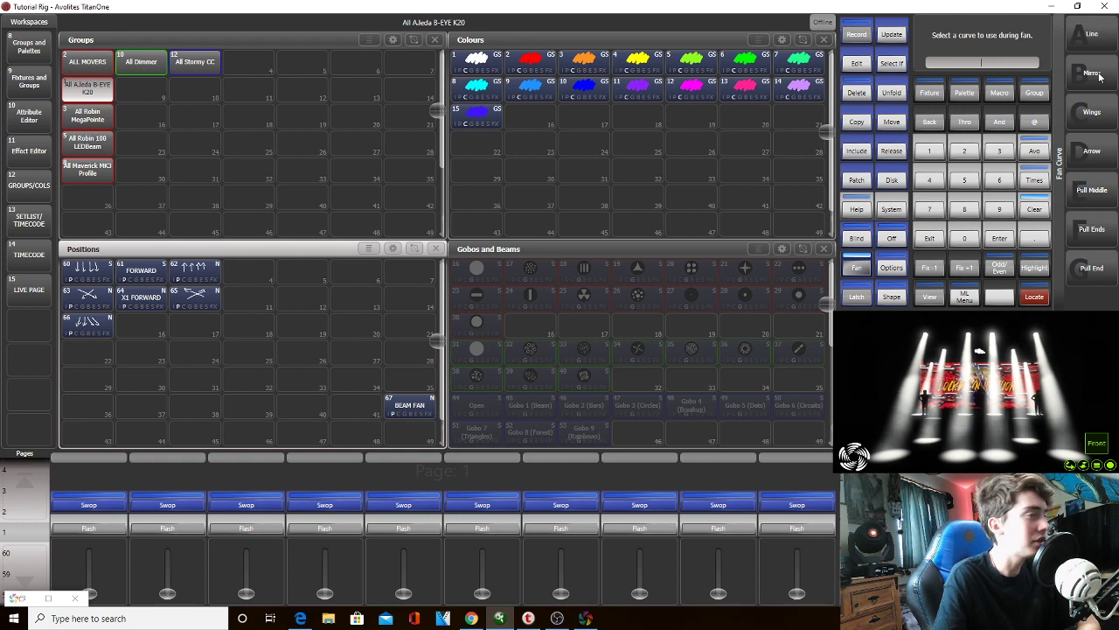
click(1094, 73)
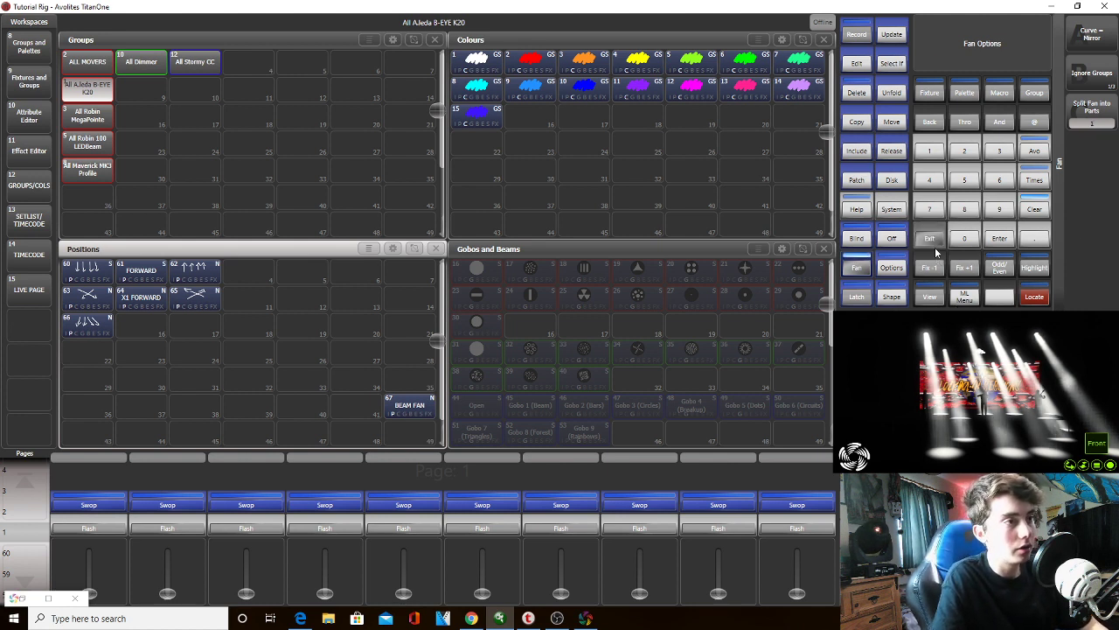
Set the fanned attribute of the All AJeda B-EYE K20 group to 50 and apply position palette 60
text(50)
key(Return)
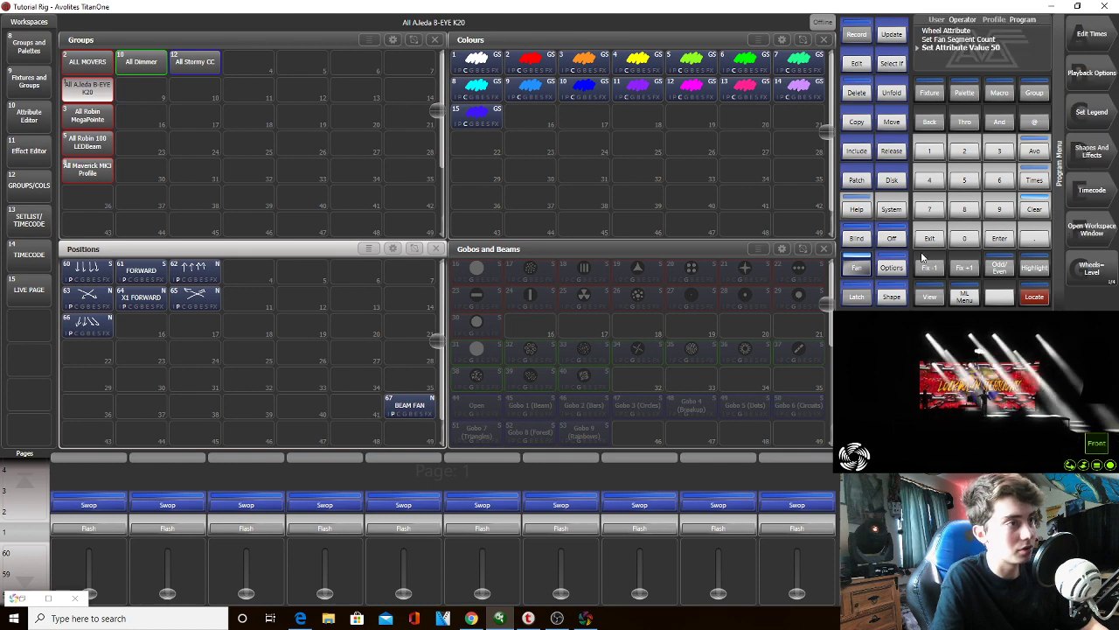
click(101, 266)
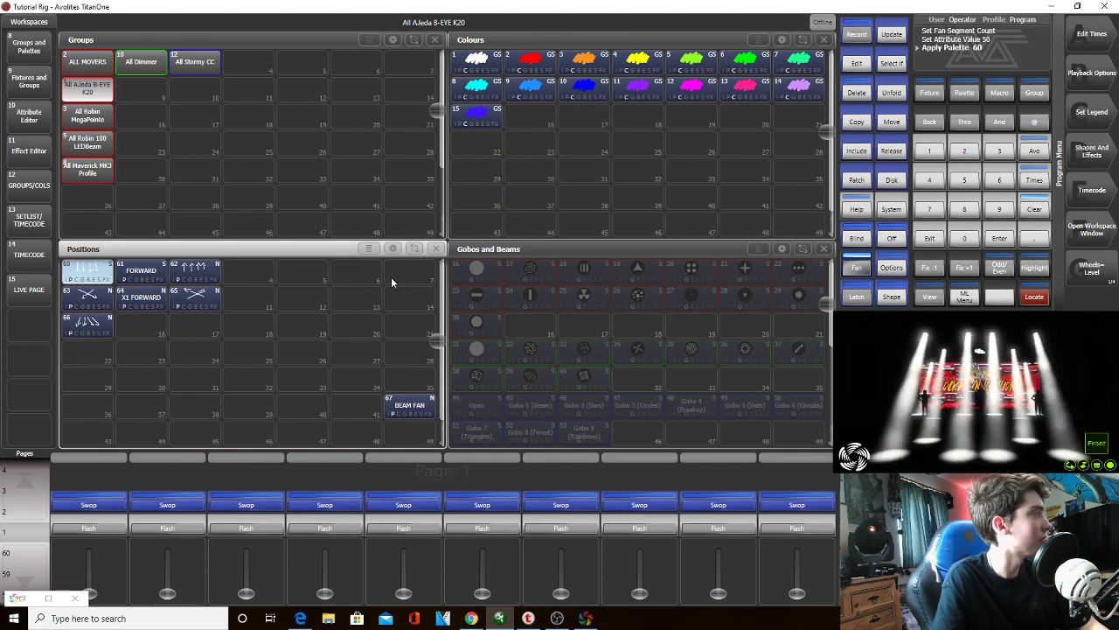
Fan the pan of the All AJeda B-EYE K20 and All Robin MegaPointe groups outward, locating the MegaPointes first
click(869, 271)
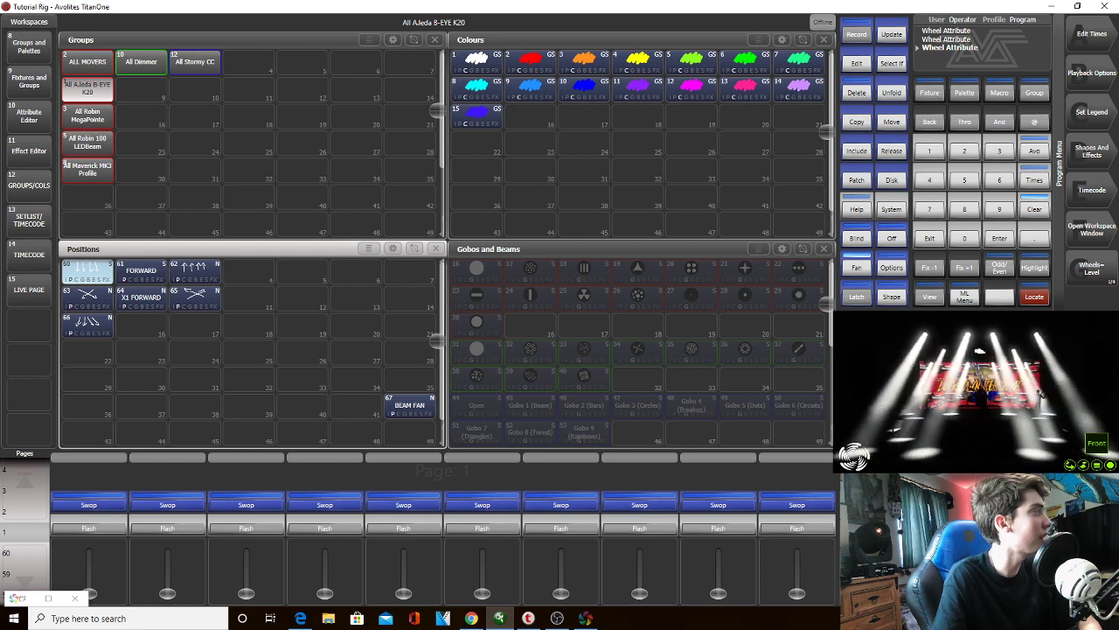
click(111, 128)
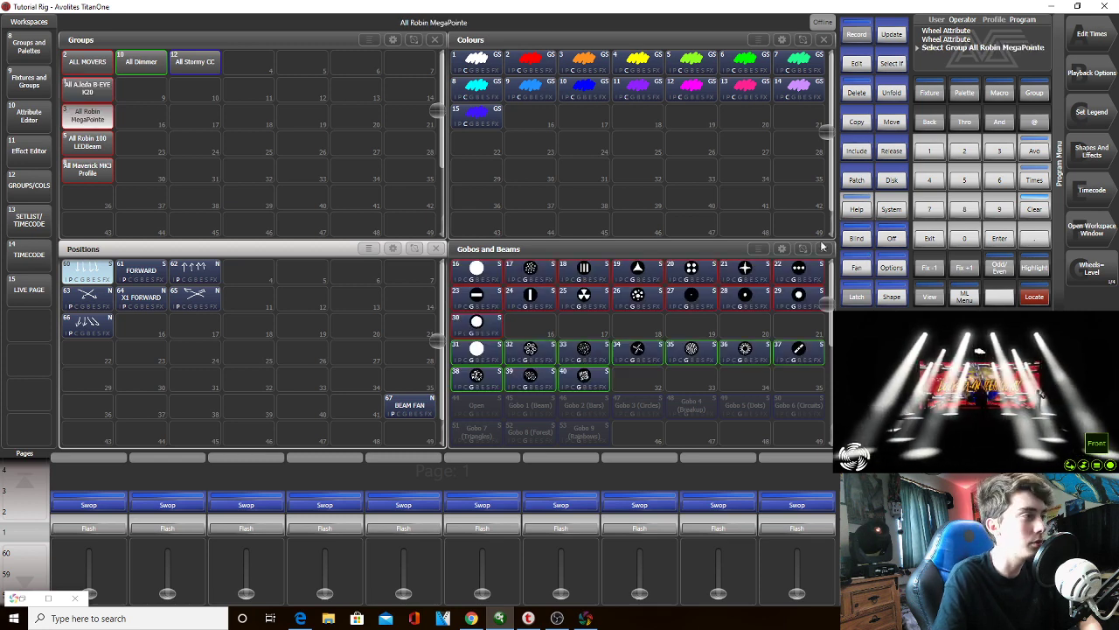
click(1037, 296)
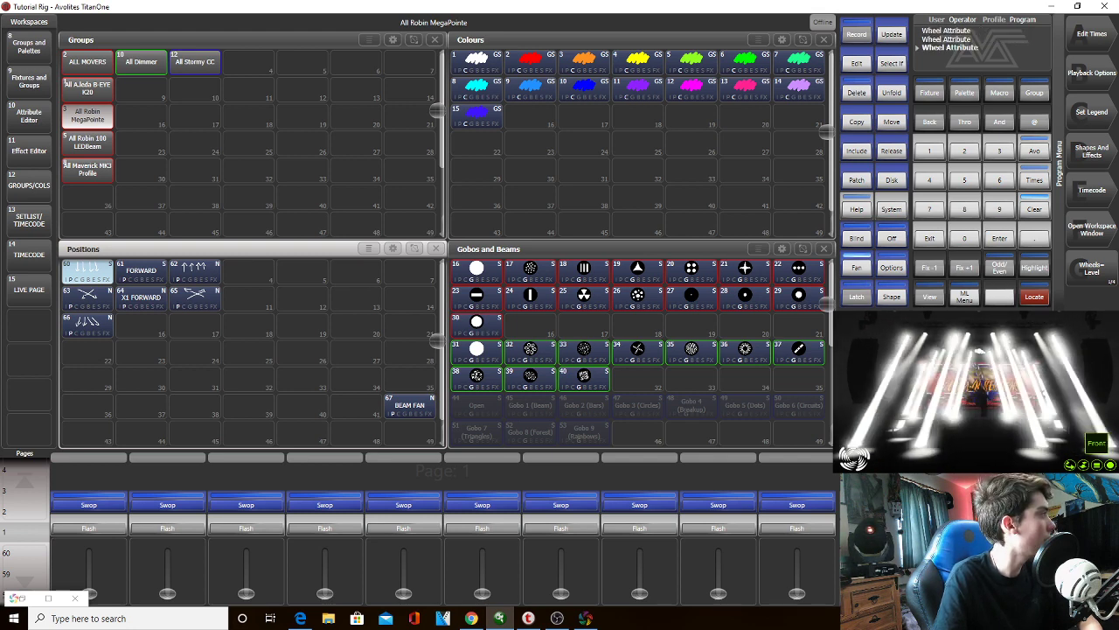
Clear the programmer, locate the All Robin 100 LEDBeam group and fan it outward from position palette 60
click(81, 138)
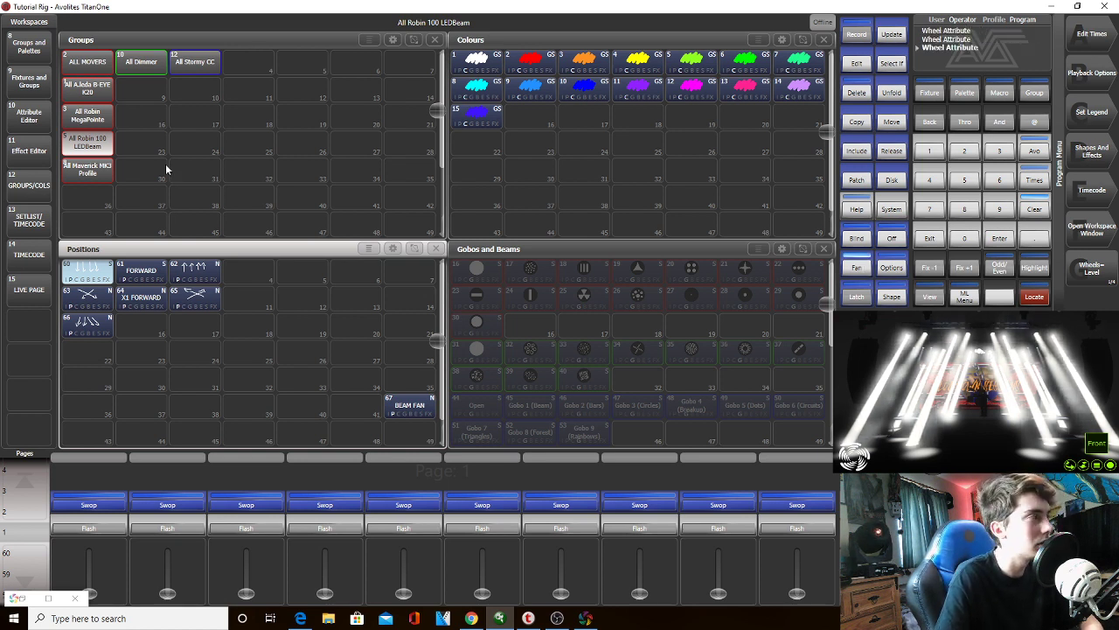
click(1035, 209)
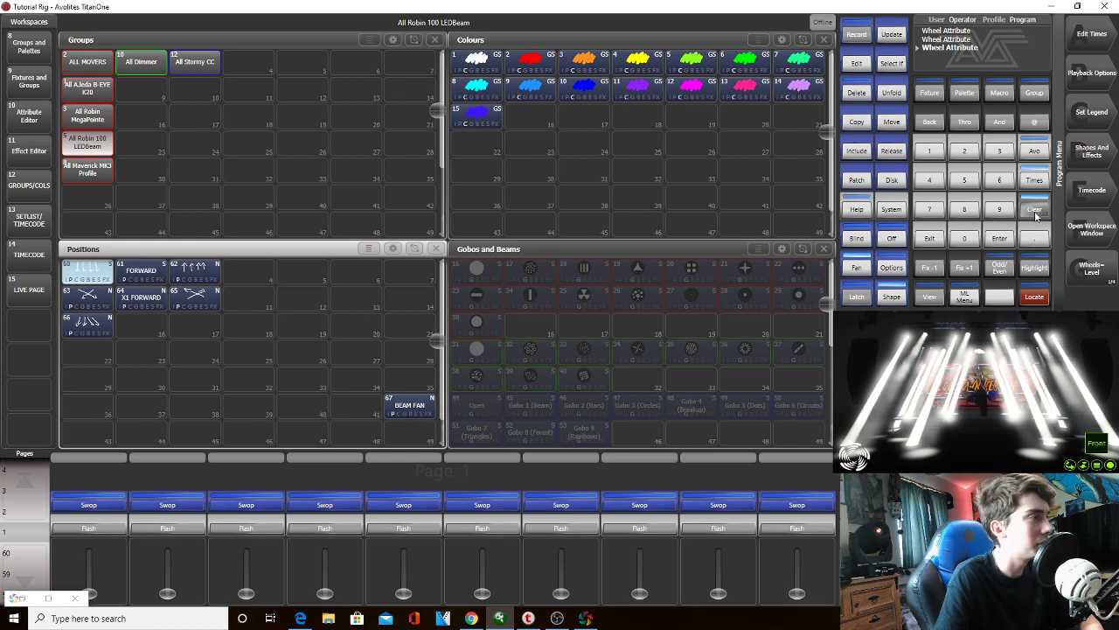
click(1035, 297)
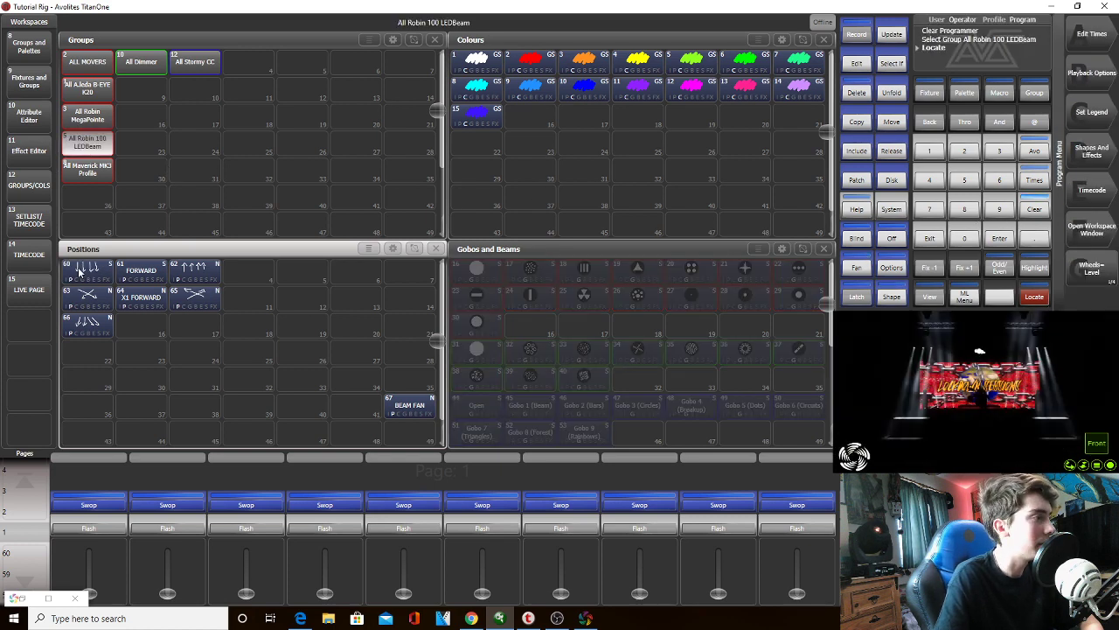
click(858, 269)
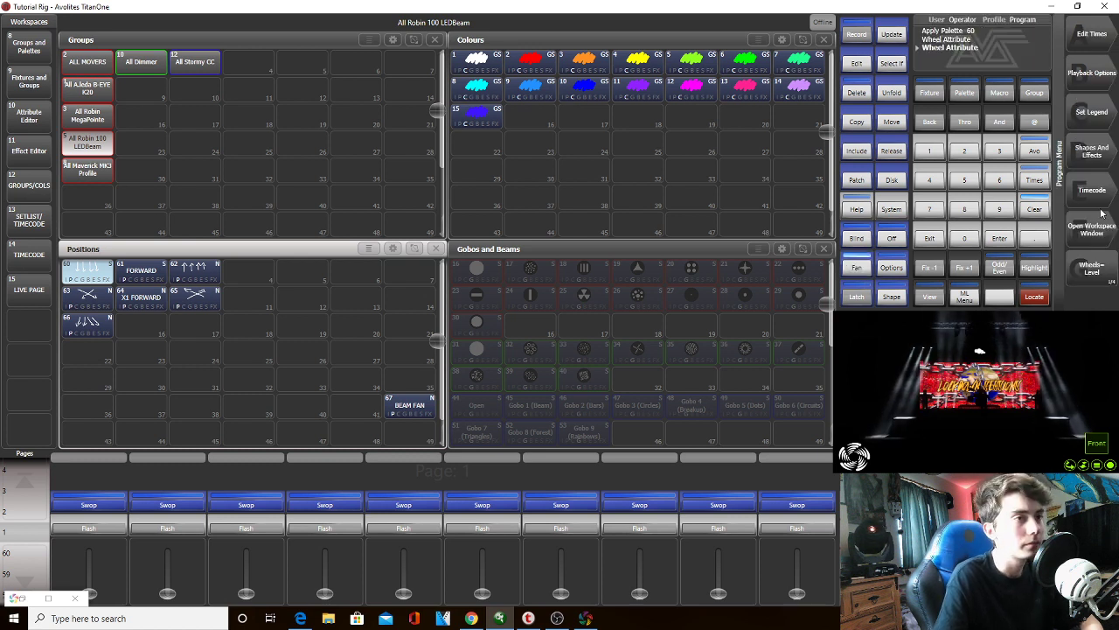
Select LEDBeam fixtures 29 to 34 through the group's pixel-mapper layout and fan their pan, closing the layout editor
click(1092, 159)
click(1091, 74)
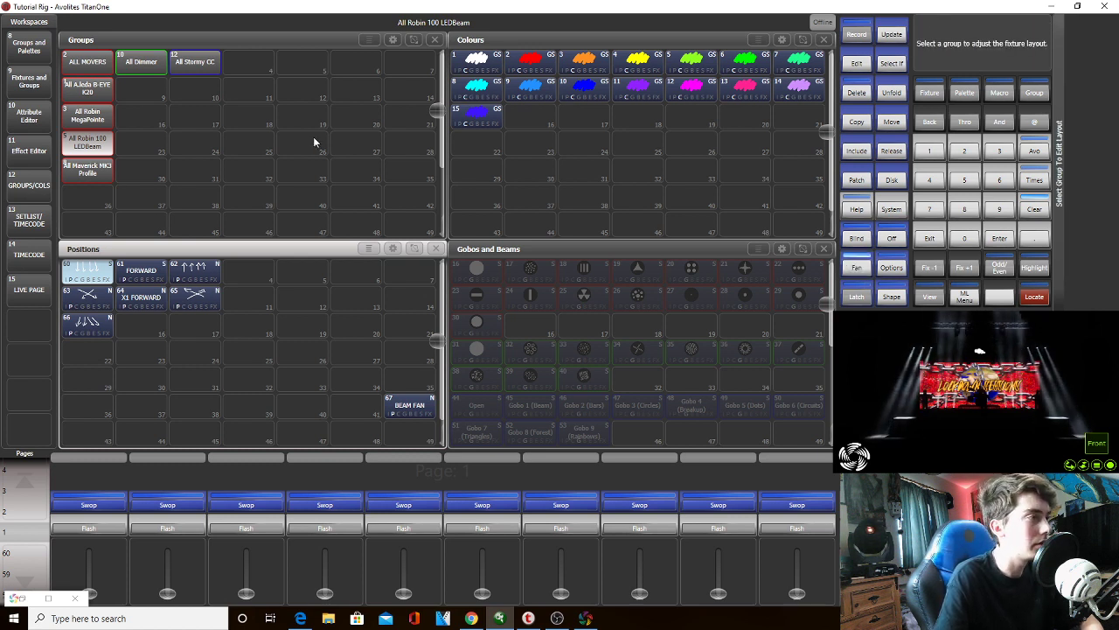
click(85, 141)
drag(382, 120, 159, 121)
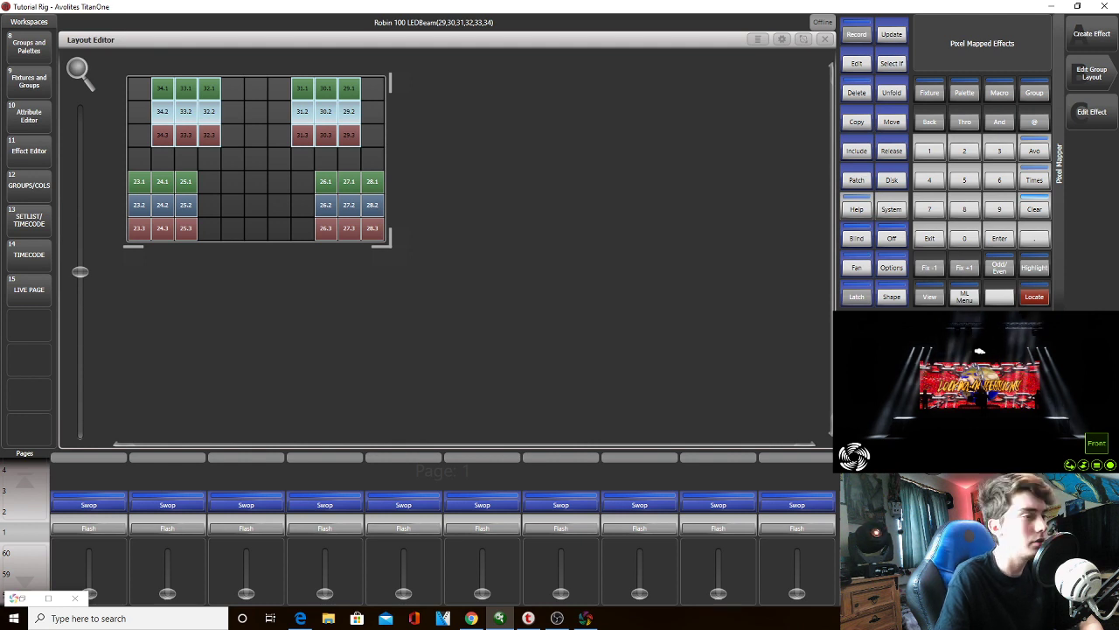
text(50)
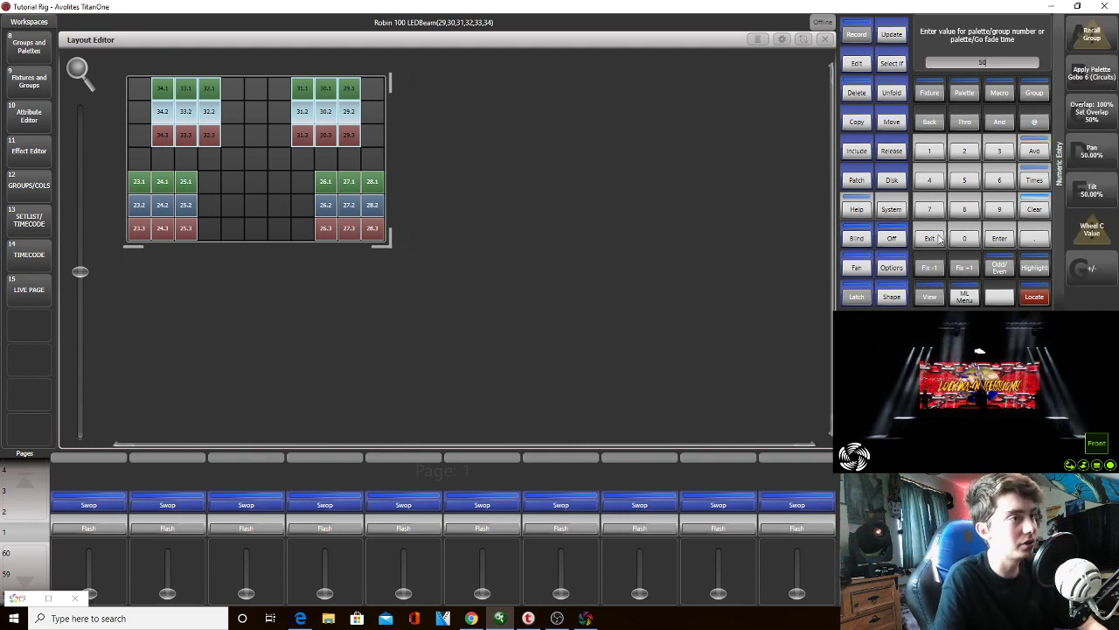
click(934, 238)
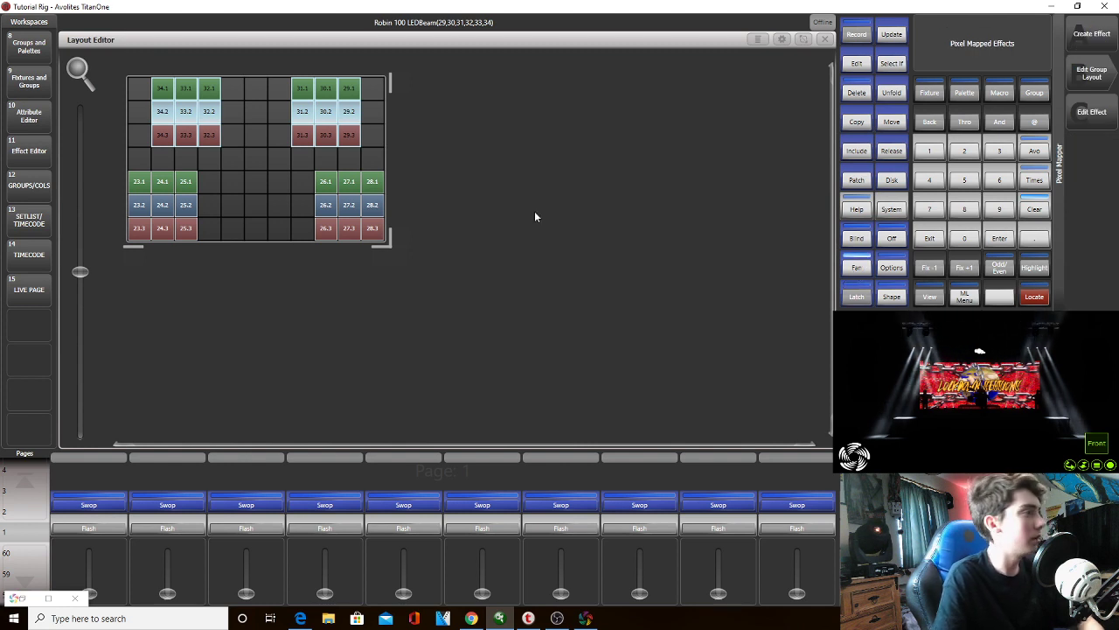
click(825, 39)
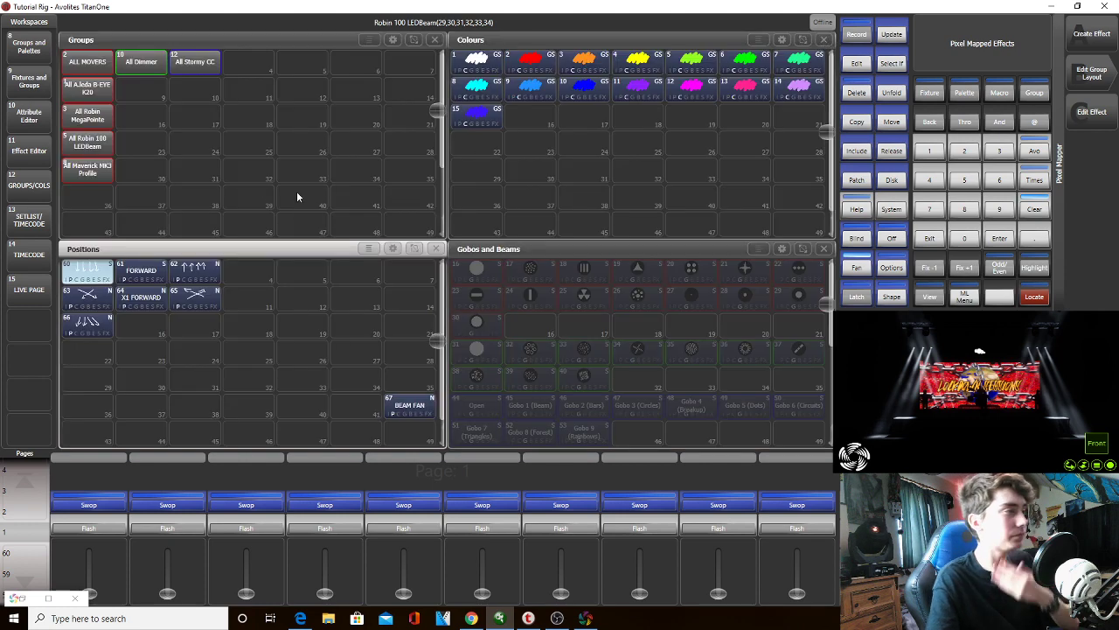
Locate the All AJeda B-EYE K20 and All Robin MegaPointe groups and fan the pan of each outward
click(102, 96)
click(87, 115)
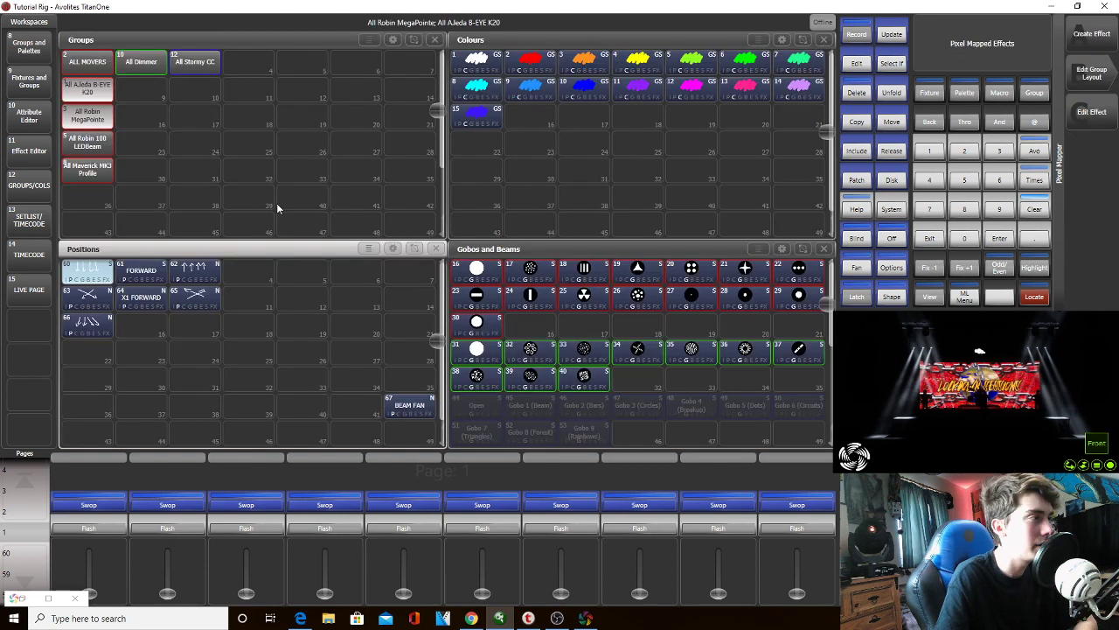
click(1036, 297)
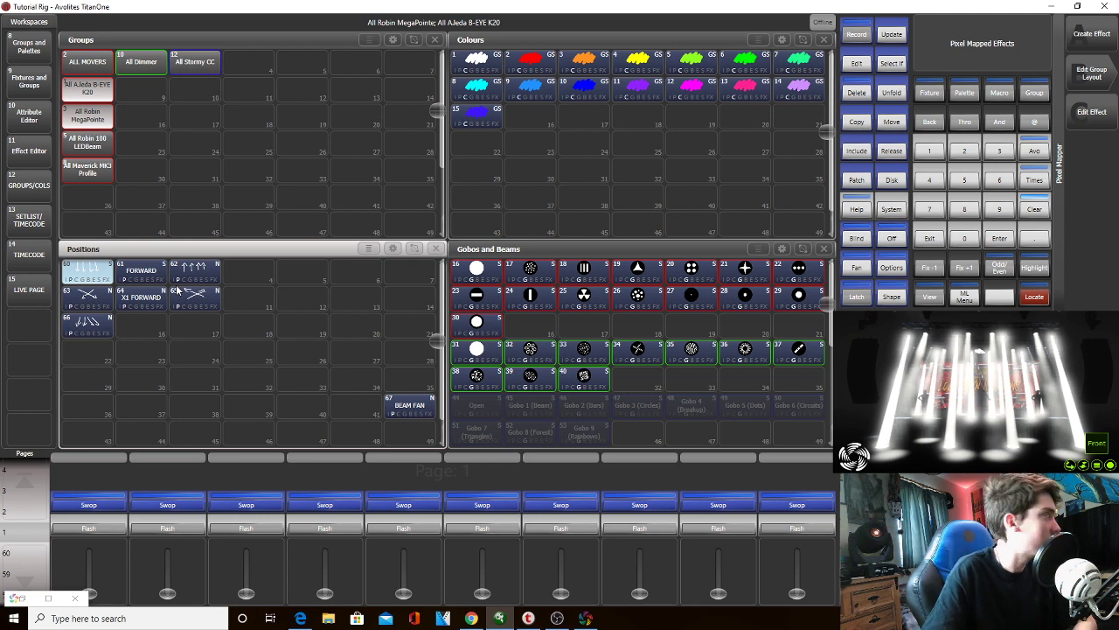
click(65, 88)
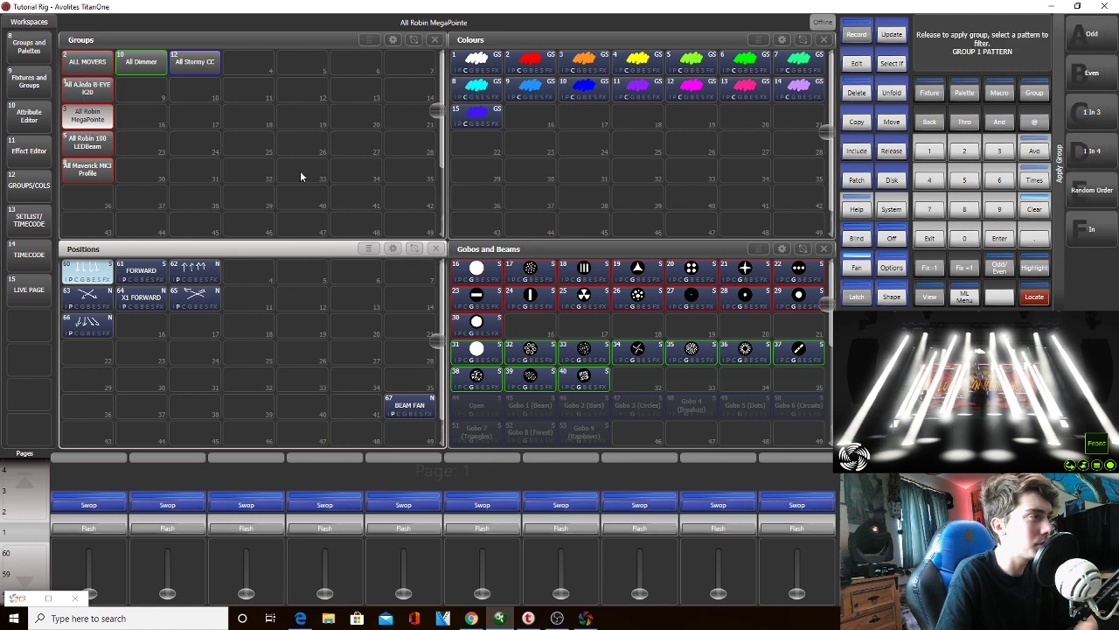
click(66, 87)
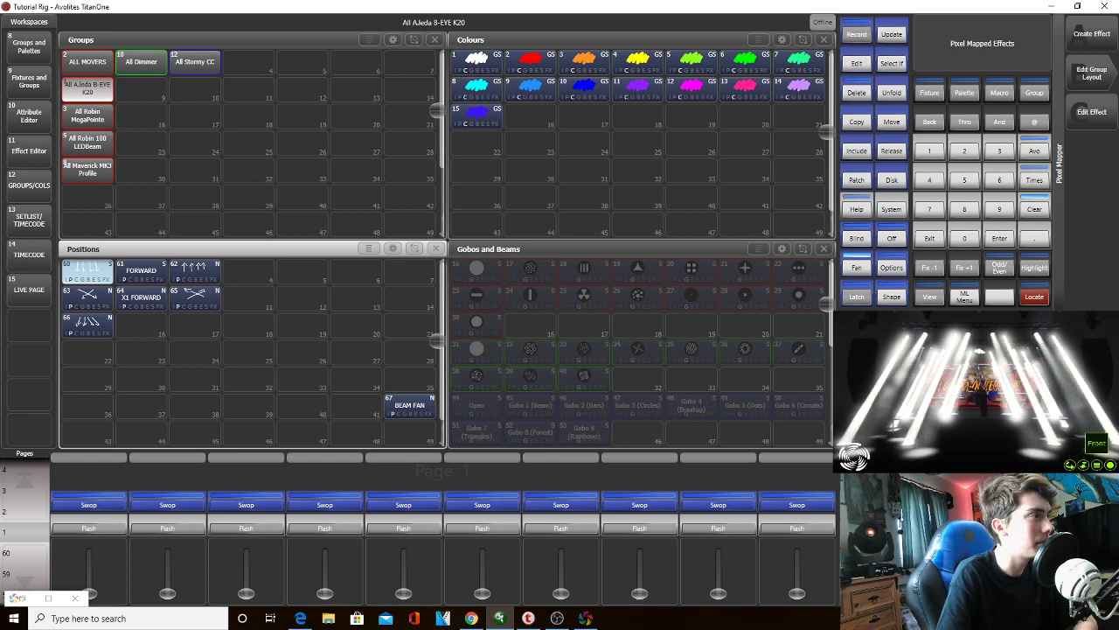
Select the MegaPointe, LEDBeam and B-EYE K20 groups and start a position palette with a picture legend directly below palette 66
click(103, 120)
click(103, 156)
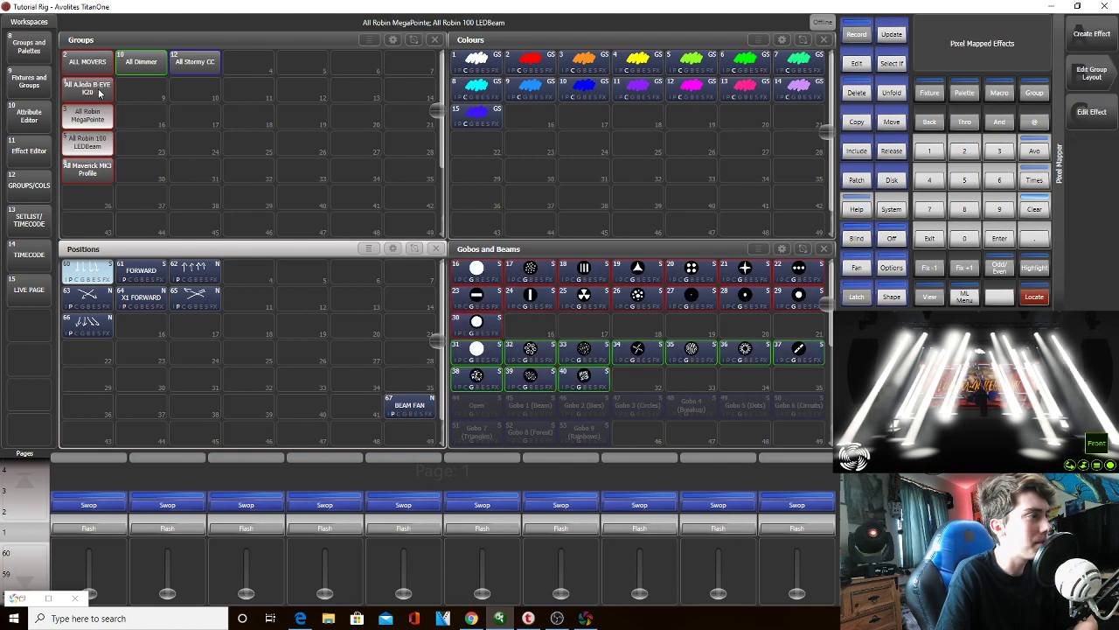
click(99, 91)
click(90, 360)
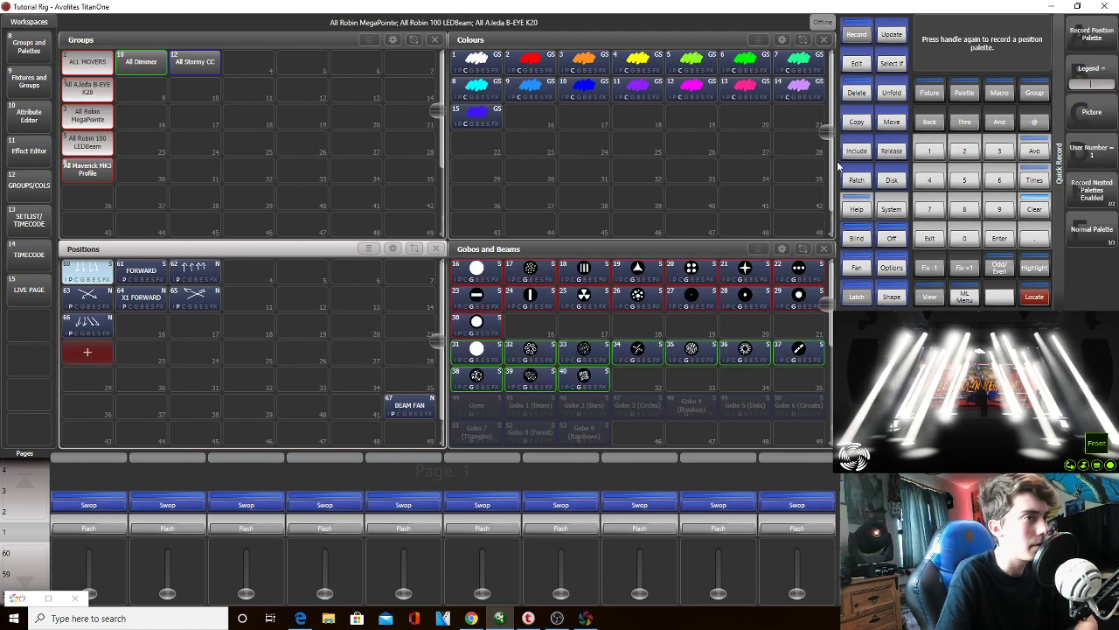
click(1091, 112)
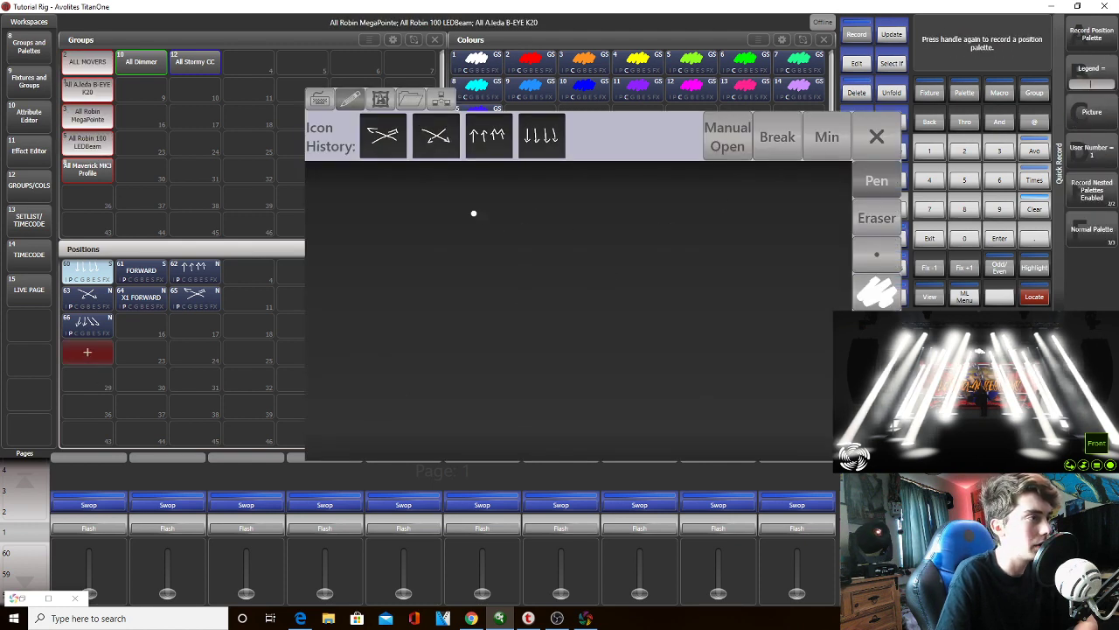
Draw four arrows spreading downward and outward as the palette's picture and store the position palette
drag(472, 212, 401, 360)
drag(528, 225, 477, 394)
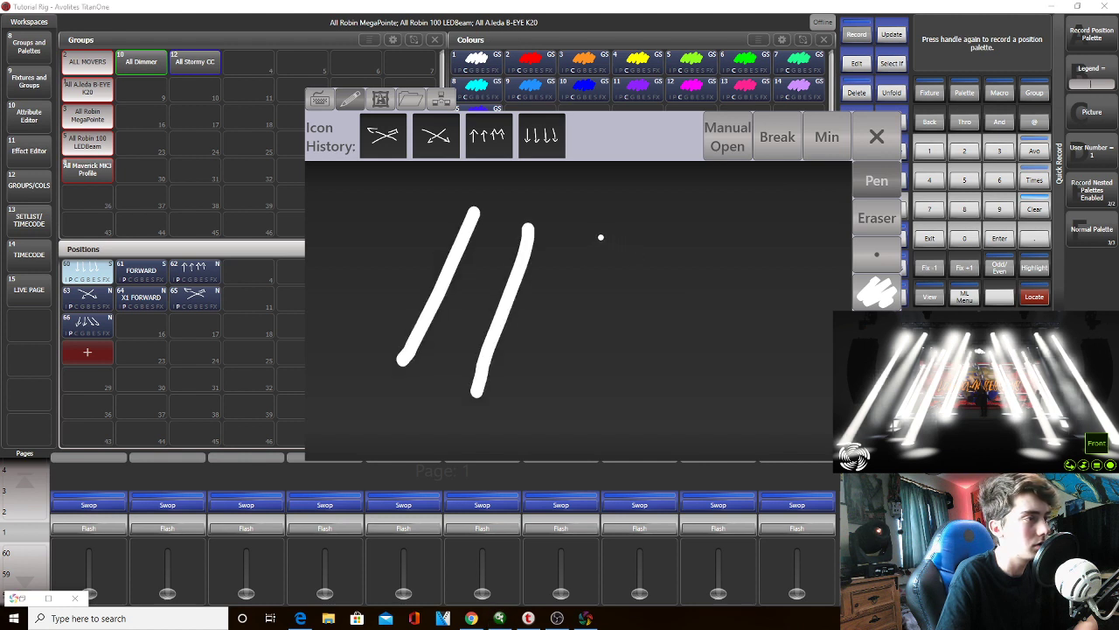
drag(601, 237, 697, 352)
drag(631, 227, 781, 335)
mouse_move(390, 334)
mouse_down()
mouse_move(386, 403)
mouse_move(446, 382)
mouse_up()
mouse_move(463, 376)
mouse_down()
mouse_move(468, 395)
mouse_move(530, 382)
mouse_up()
mouse_move(641, 371)
mouse_down()
mouse_move(695, 406)
mouse_move(699, 365)
mouse_up()
mouse_move(761, 360)
mouse_down()
mouse_move(781, 378)
mouse_move(803, 333)
mouse_up()
key(Return)
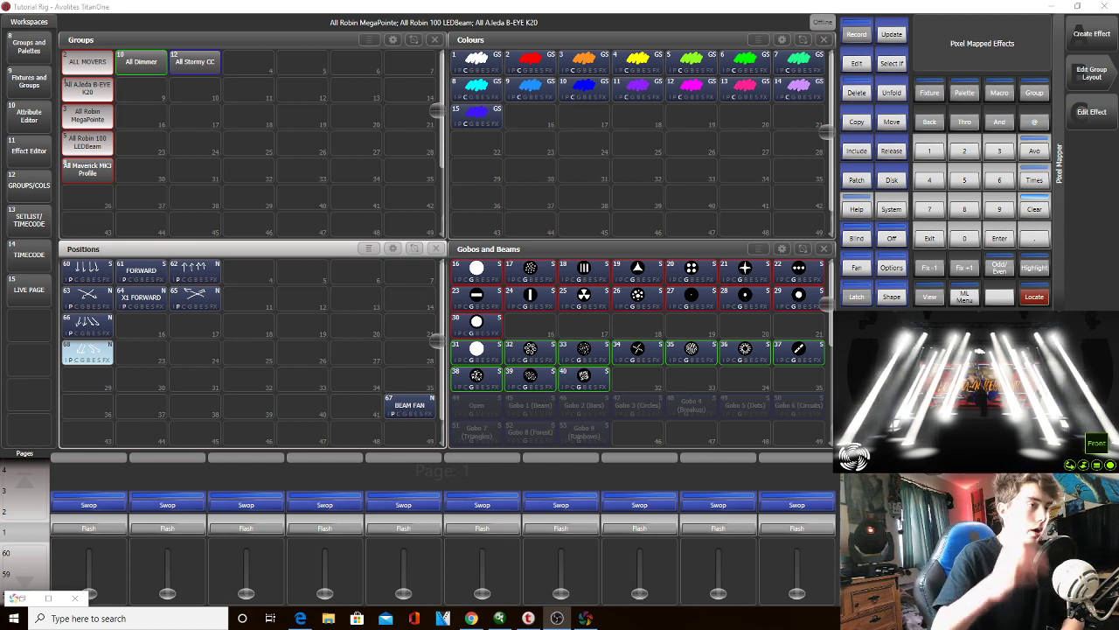
click(926, 245)
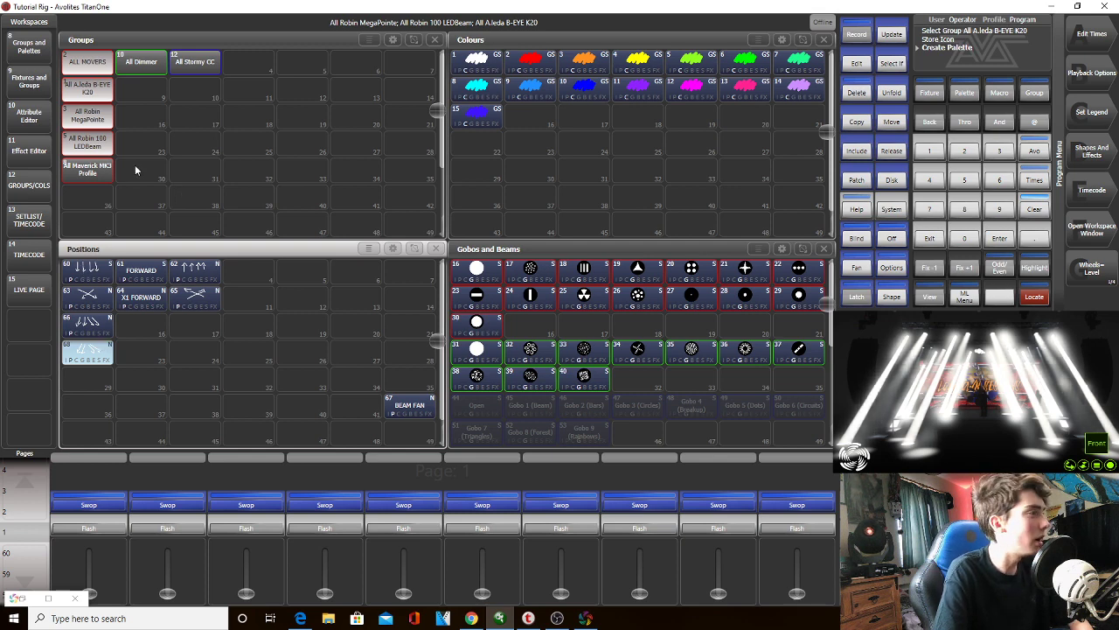
Tilt the fanned LEDBeam, MegaPointe and B-EYE K20 groups forward toward the audience, one group at a time
click(102, 146)
click(100, 118)
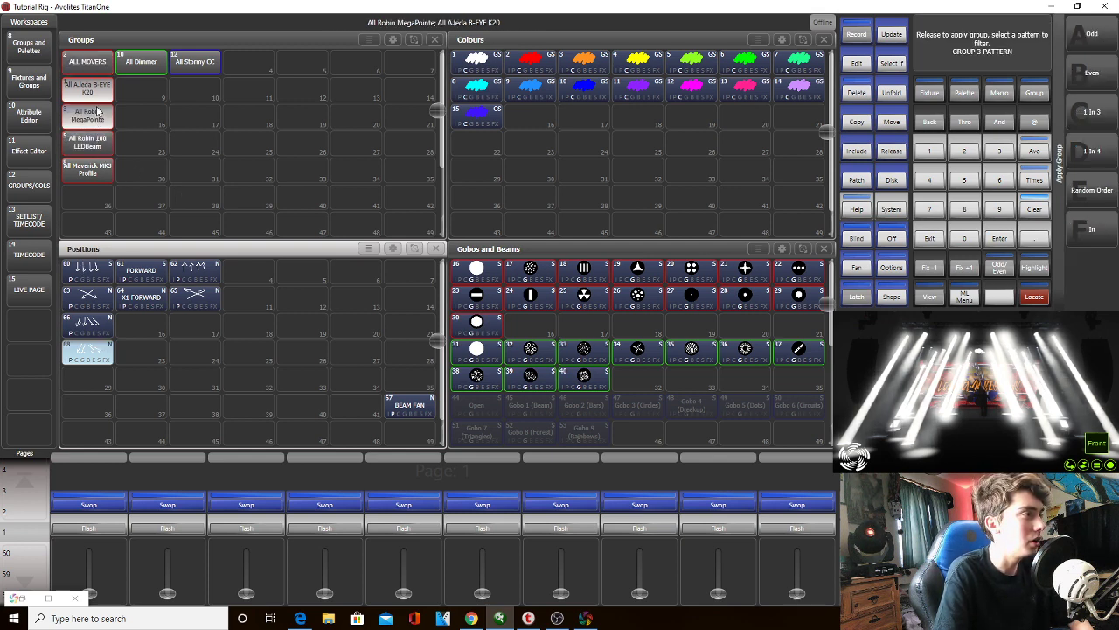
click(98, 94)
click(98, 147)
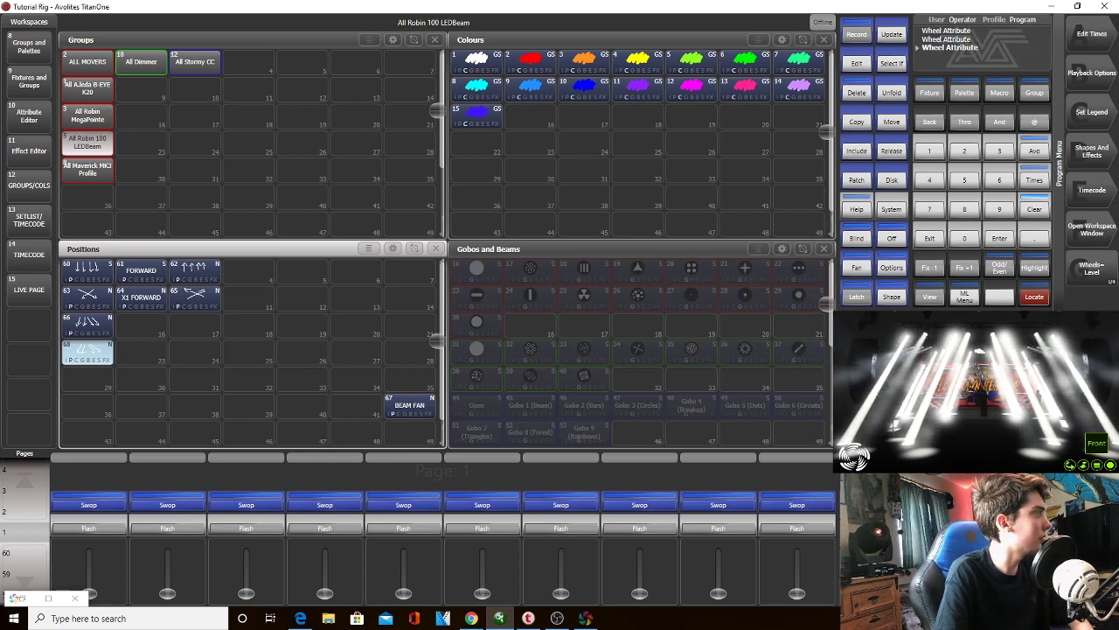
click(88, 169)
click(87, 169)
click(88, 115)
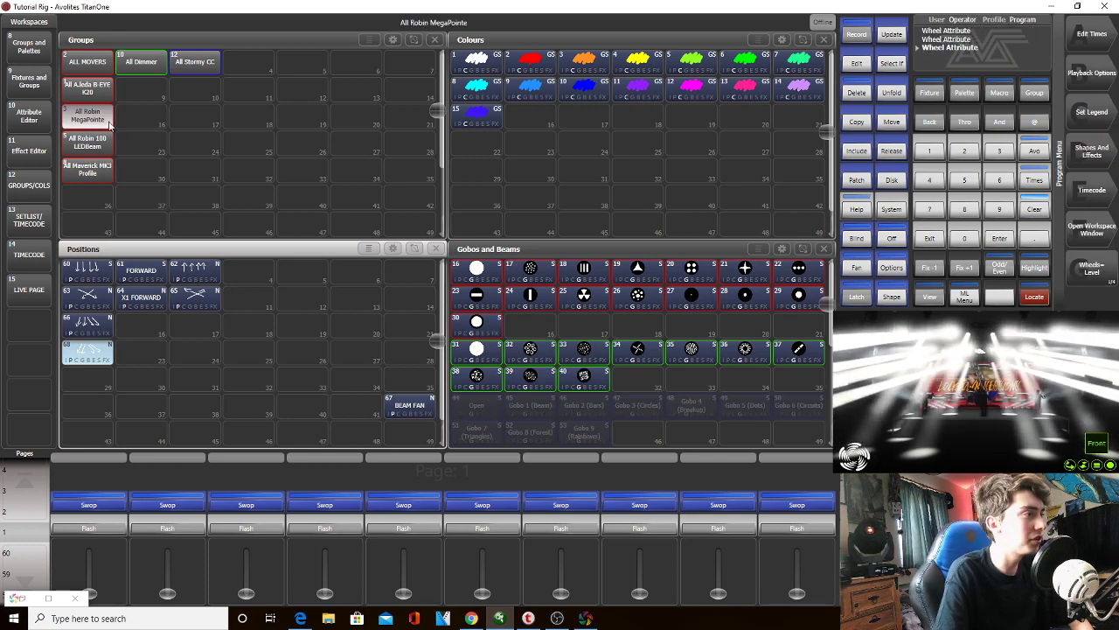
click(89, 96)
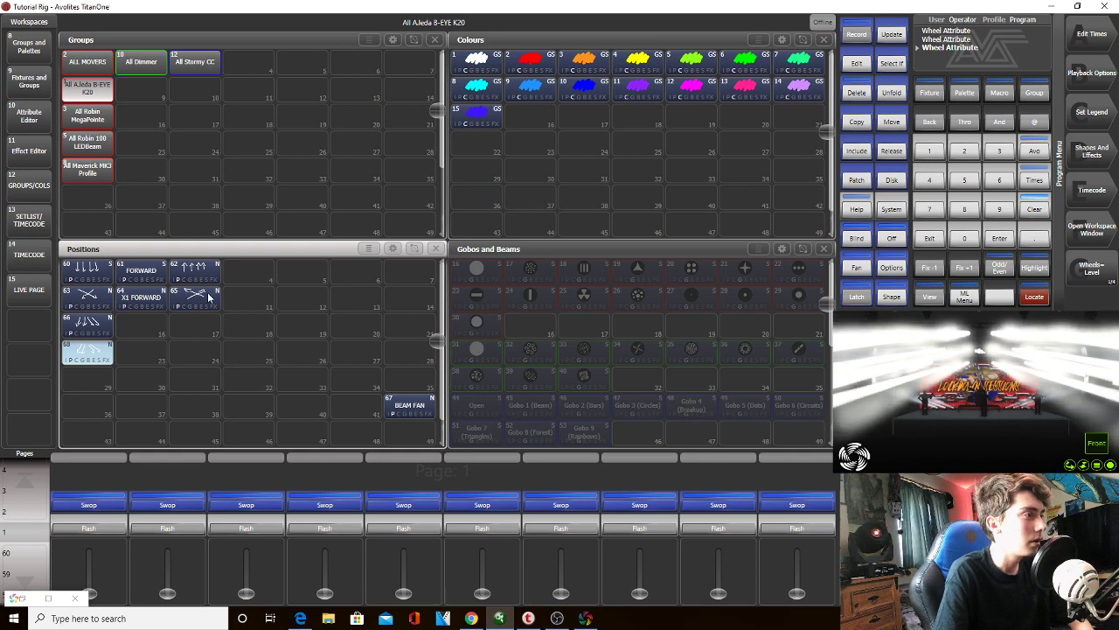
Select the MegaPointe, LEDBeam and B-EYE K20 groups and store a position palette named MIRROR FORWARD beside palette 68
click(97, 121)
click(87, 141)
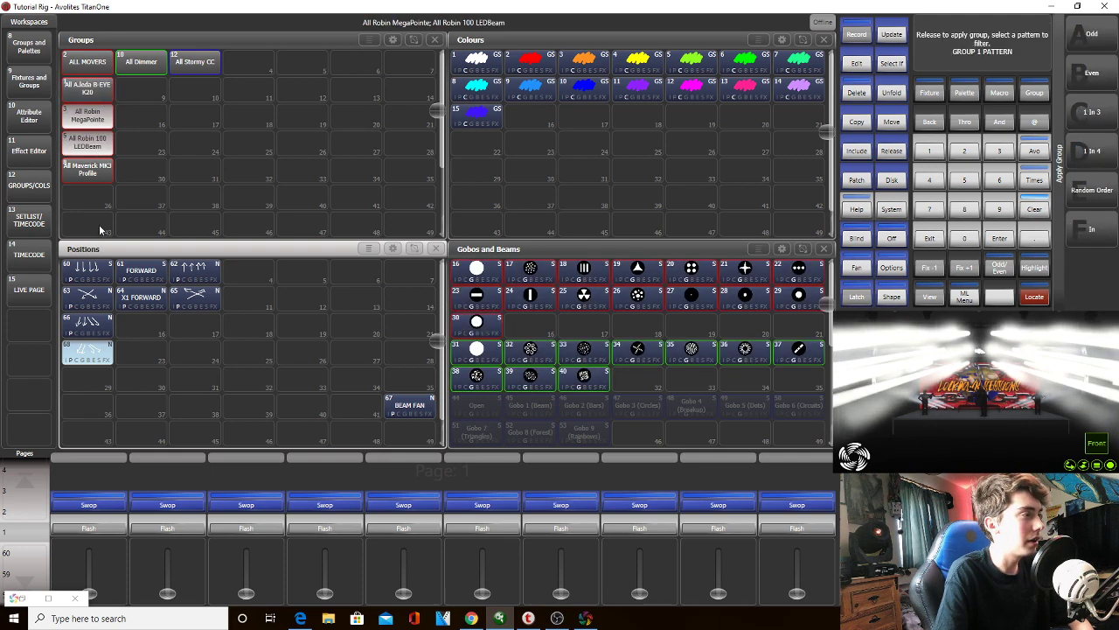
click(135, 359)
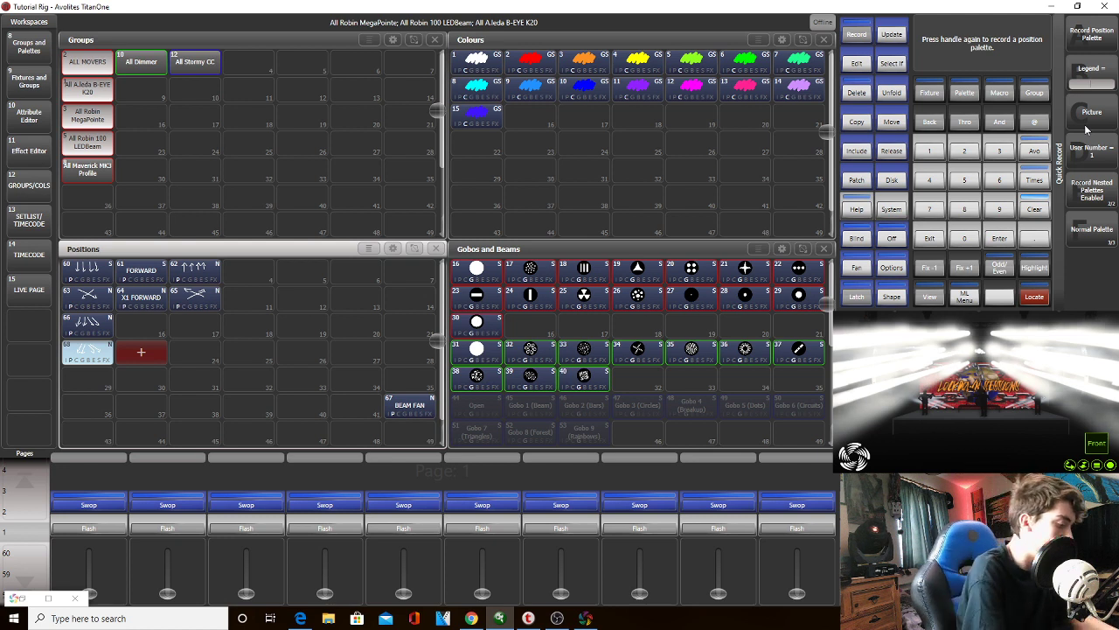
text(mi)
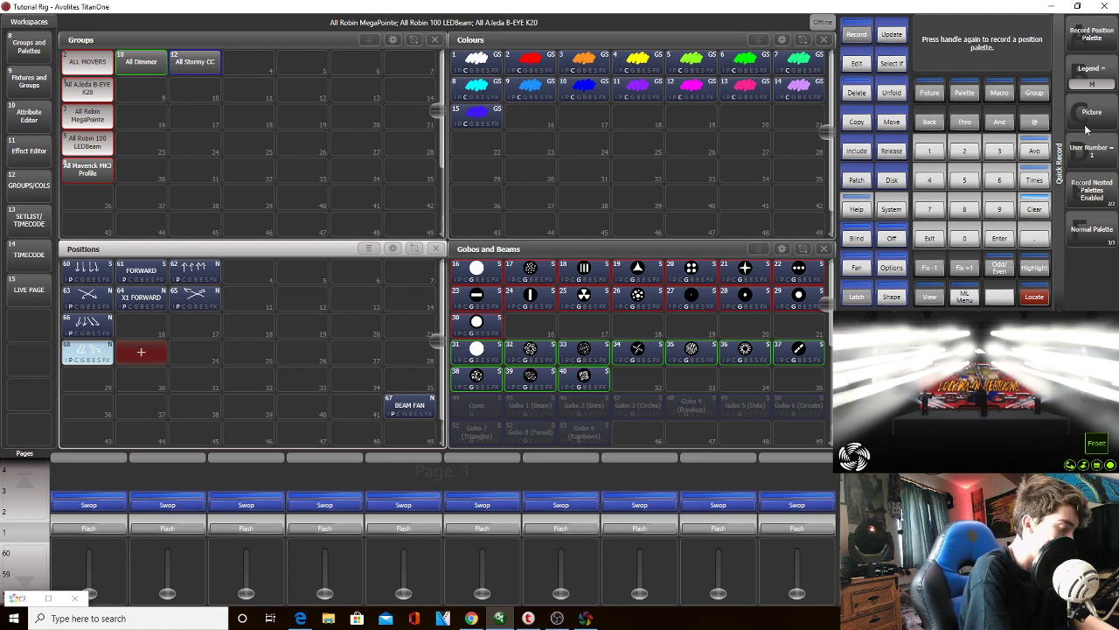
text(MIRROR FORWARD)
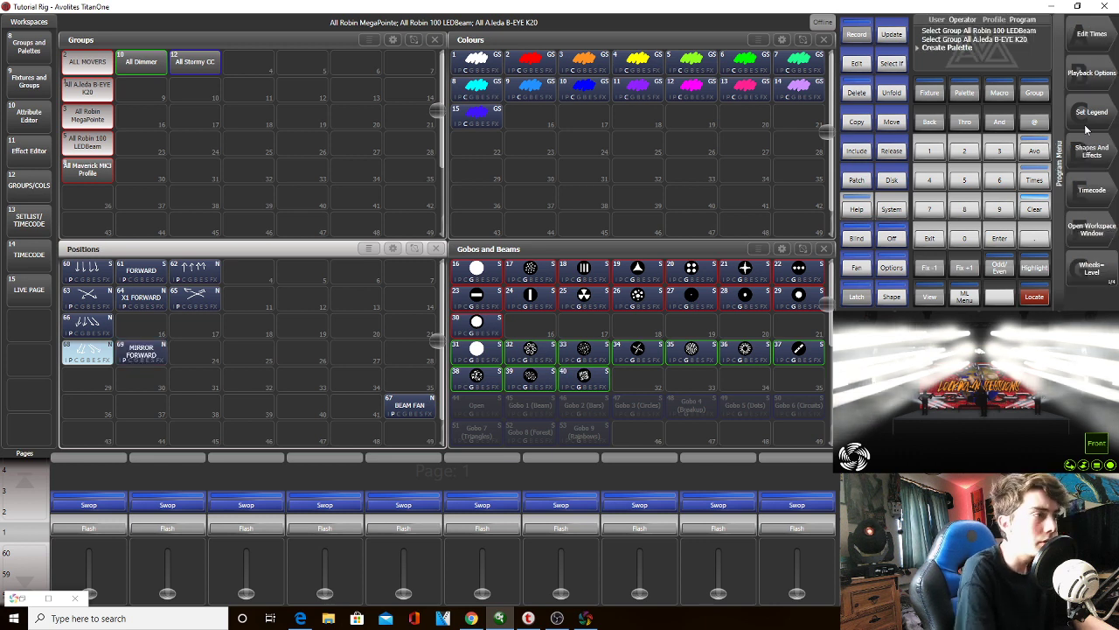
click(141, 351)
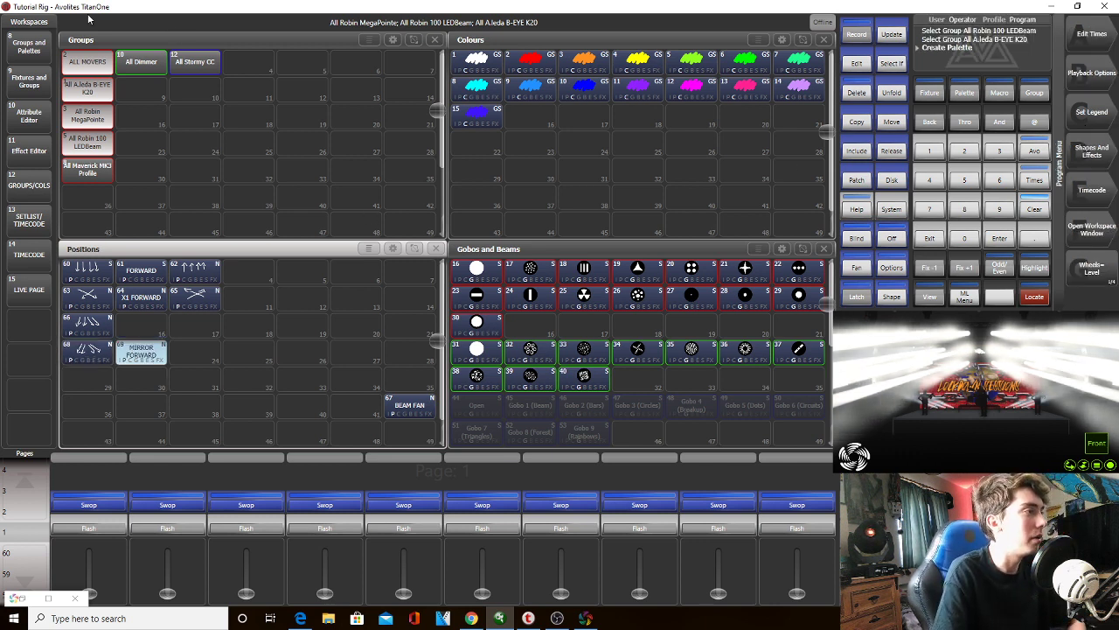
Tilt the mirrored MegaPointe, LEDBeam and B-EYE K20 groups upward, one group at a time
click(97, 142)
click(88, 89)
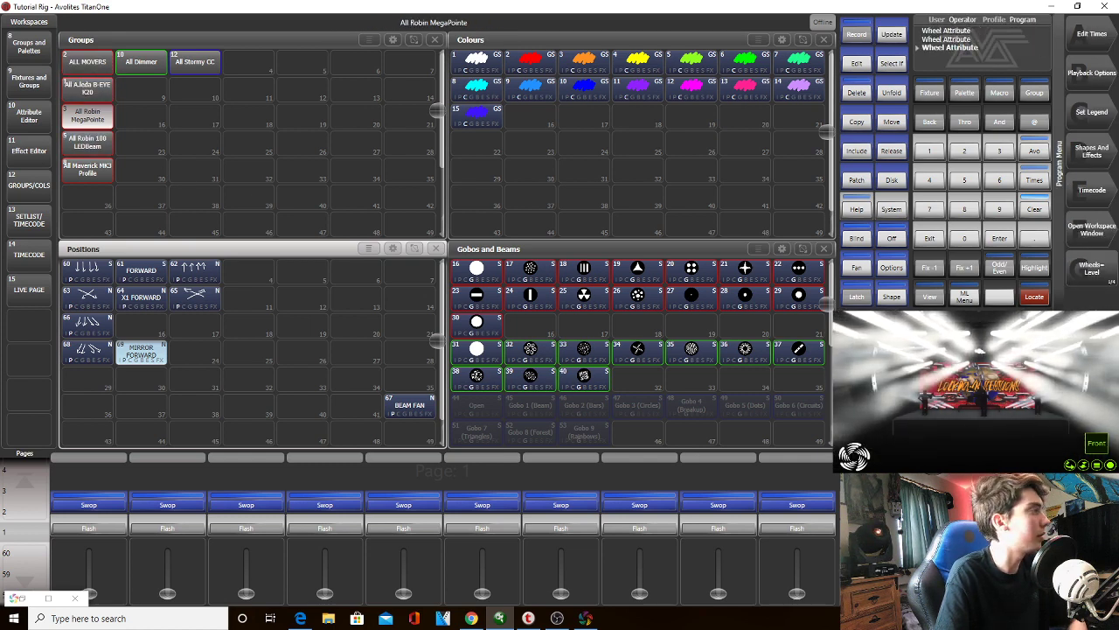
click(91, 145)
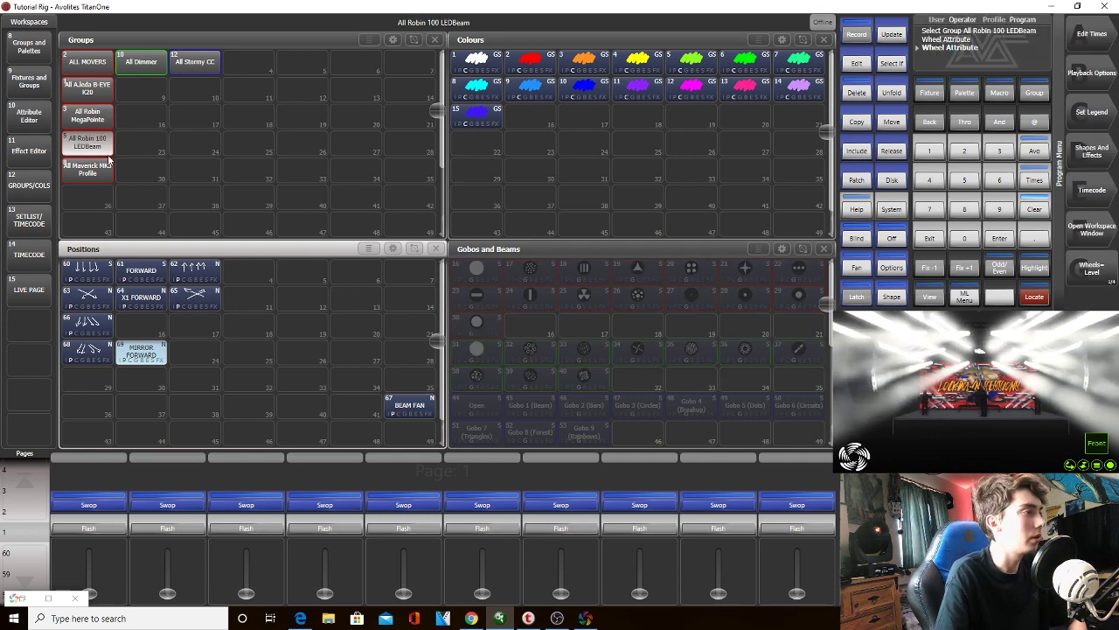
click(88, 88)
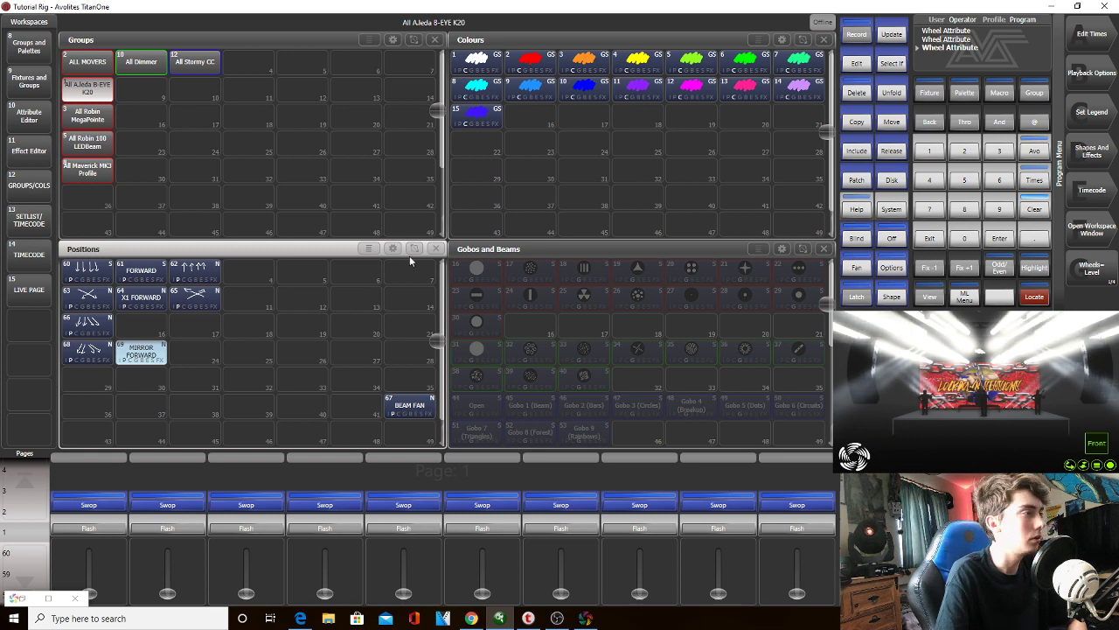
click(95, 147)
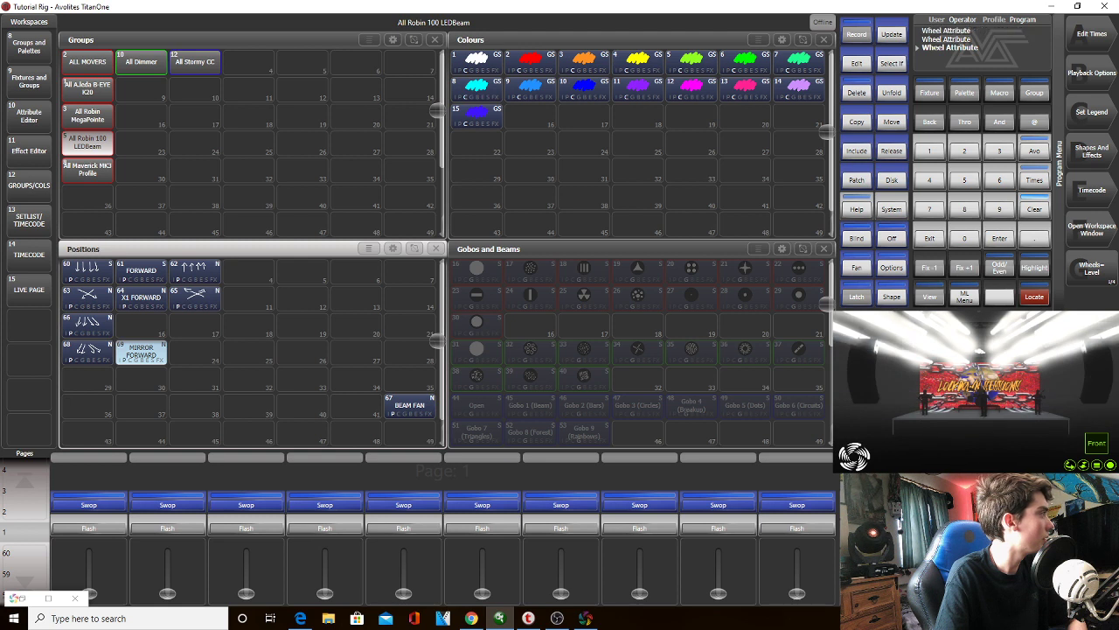
Open the LEDBeam group's layout in the Pixel Mapper, select only LEDBeam fixtures 29 to 34, and return to the groups and palettes workspace
click(1092, 151)
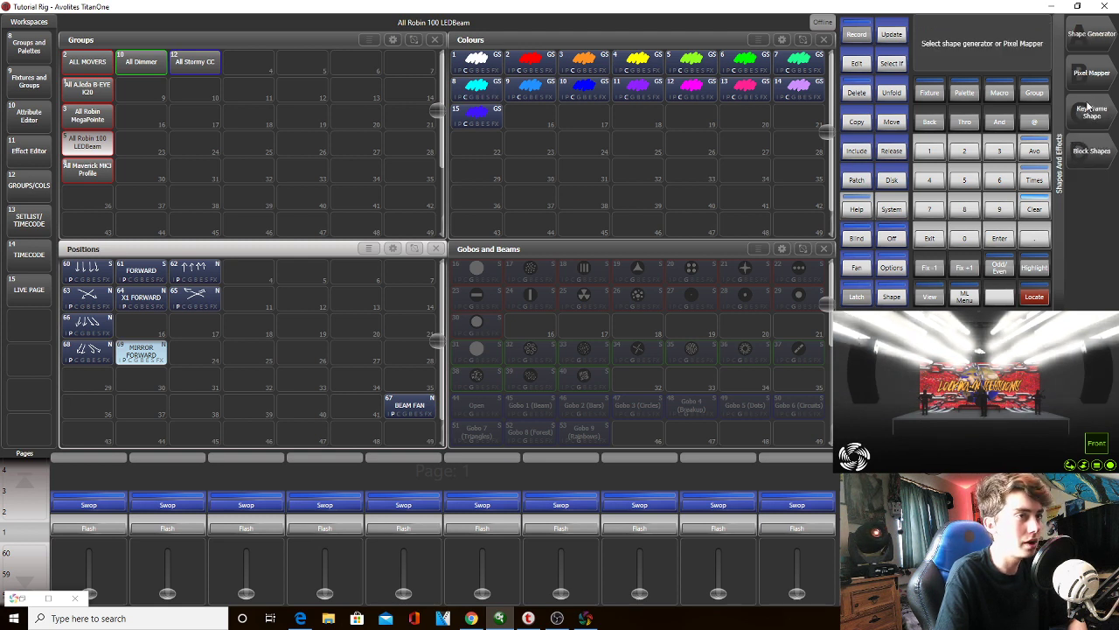
click(1088, 75)
click(1089, 75)
click(87, 142)
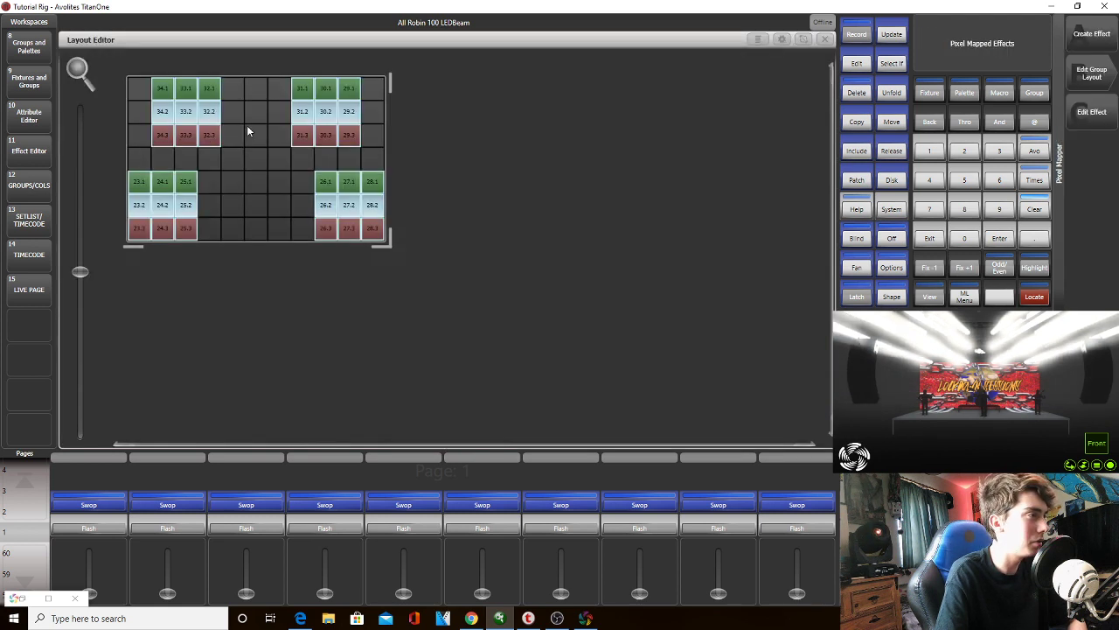
drag(209, 125, 159, 125)
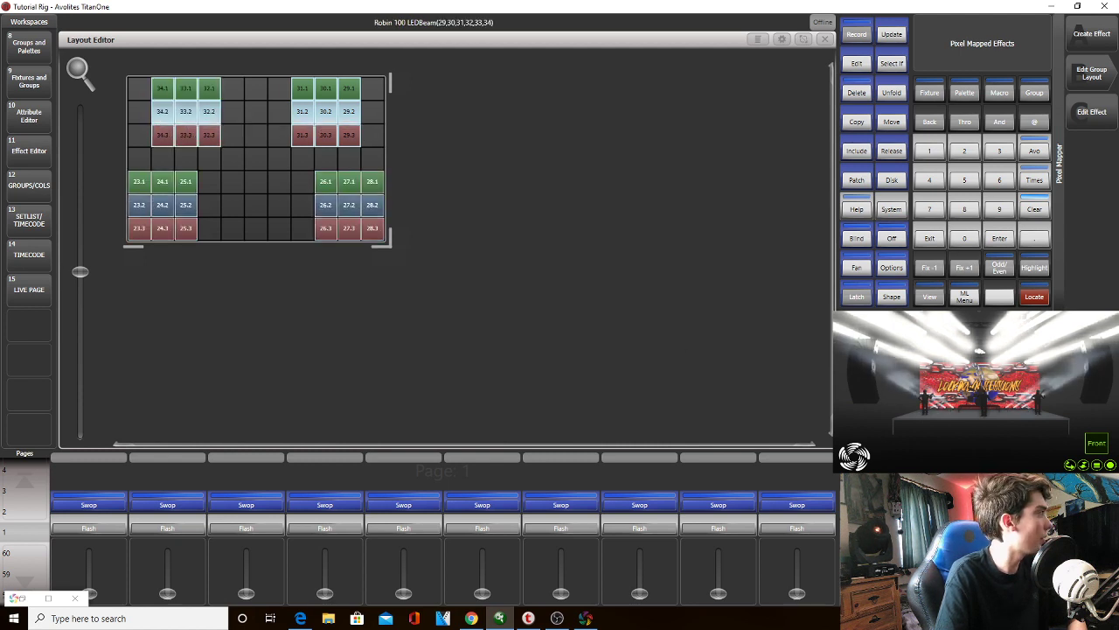
click(31, 62)
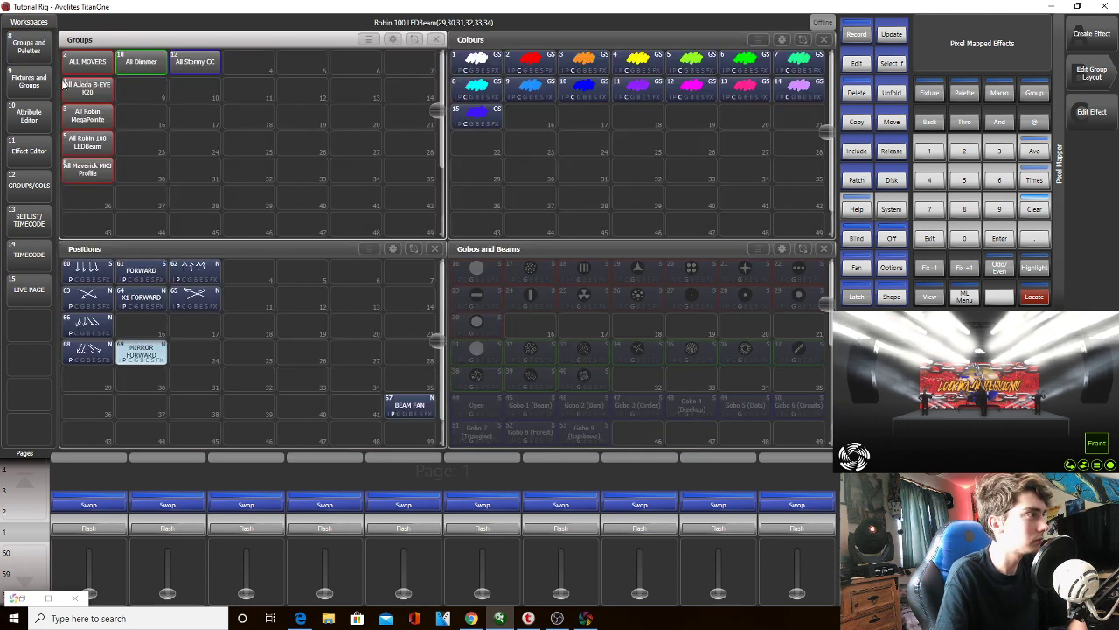
Select the MegaPointe, LEDBeam and B-EYE K20 groups and start a position palette with a picture legend beside MIRROR FORWARD
click(88, 116)
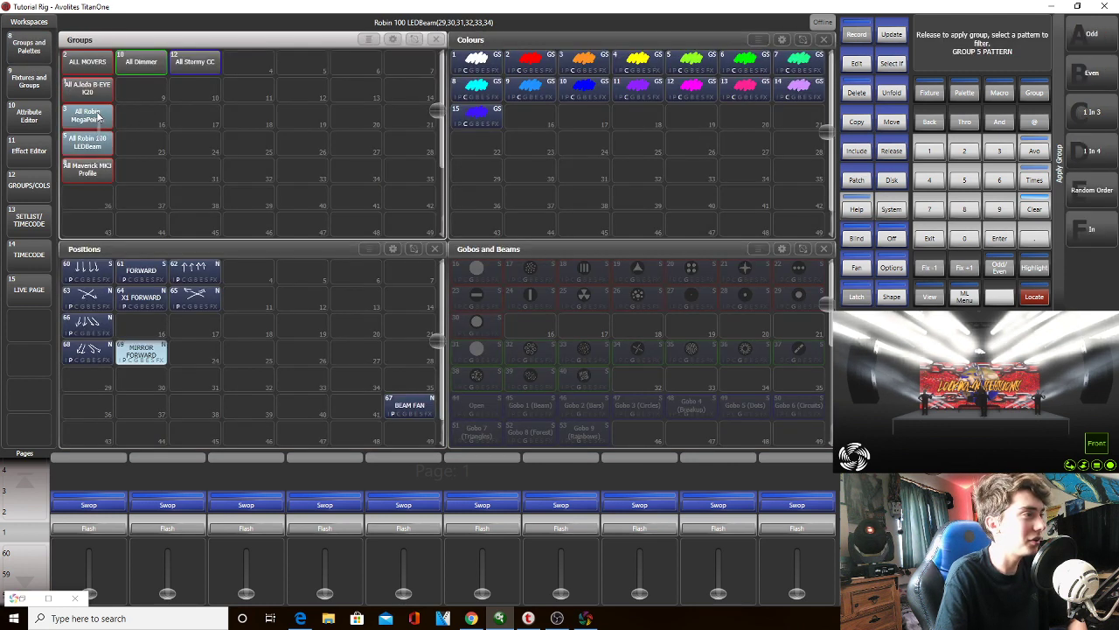
click(87, 88)
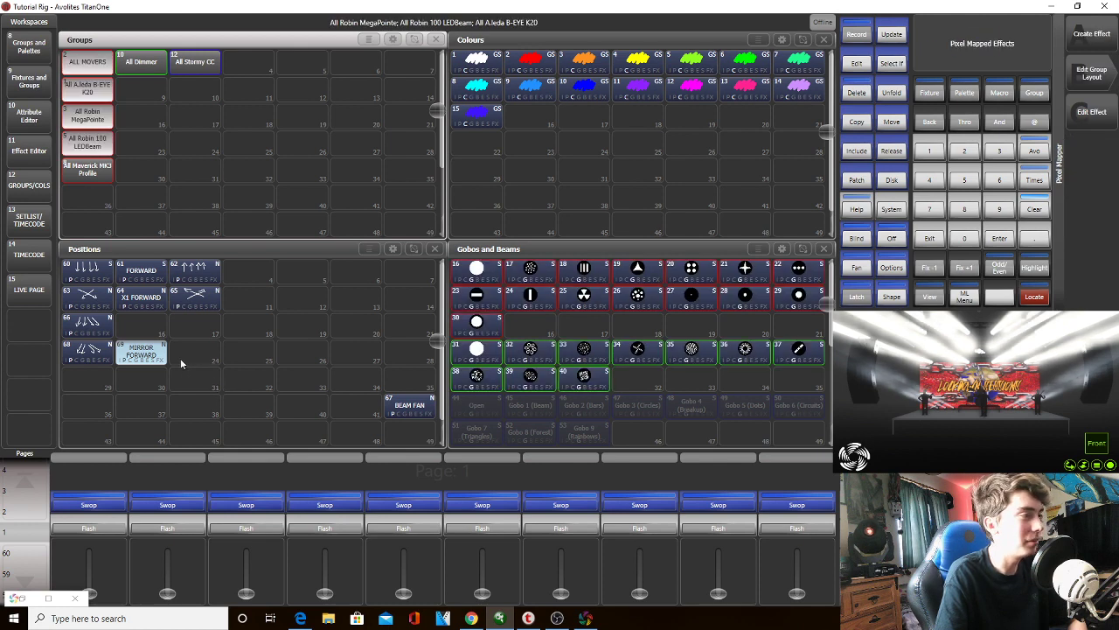
click(184, 356)
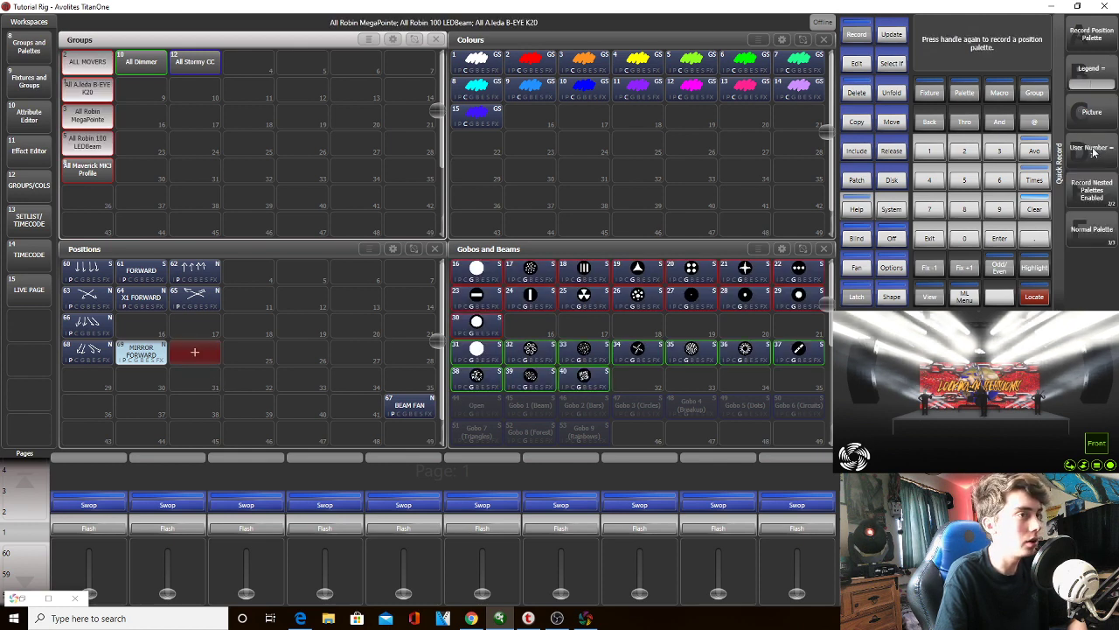
click(1092, 112)
Draw four arrows spreading upward and outward as the palette's picture, store the position palette and leave the Pixel Mapper
mouse_move(398, 282)
mouse_down()
mouse_move(473, 345)
mouse_move(503, 394)
mouse_move(455, 260)
mouse_up()
mouse_move(351, 280)
mouse_down()
mouse_move(333, 251)
mouse_move(459, 234)
mouse_up()
drag(624, 391, 697, 230)
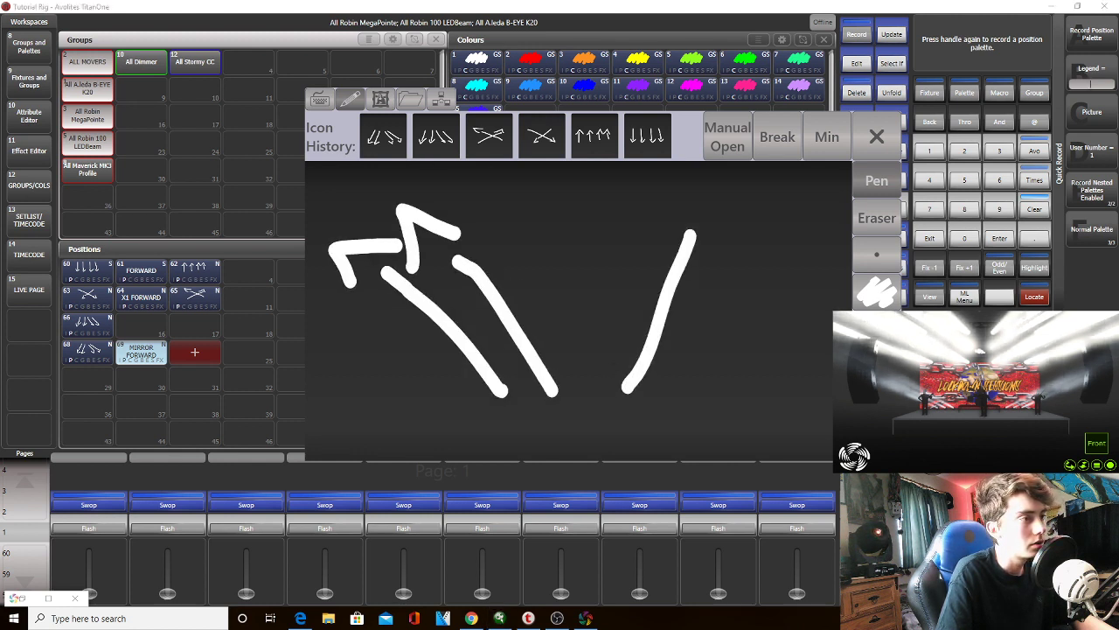
drag(656, 396, 748, 261)
mouse_move(653, 235)
mouse_down()
mouse_move(705, 223)
mouse_move(713, 255)
mouse_up()
mouse_move(719, 257)
mouse_down()
mouse_move(747, 238)
mouse_move(761, 285)
mouse_up()
key(Return)
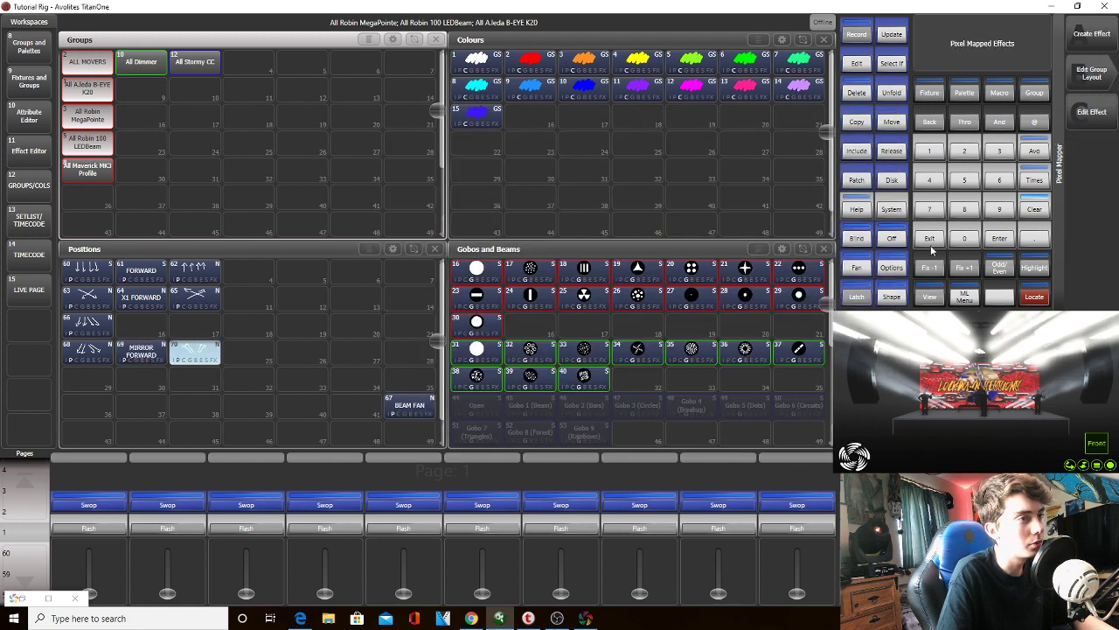
click(929, 234)
click(890, 172)
click(891, 172)
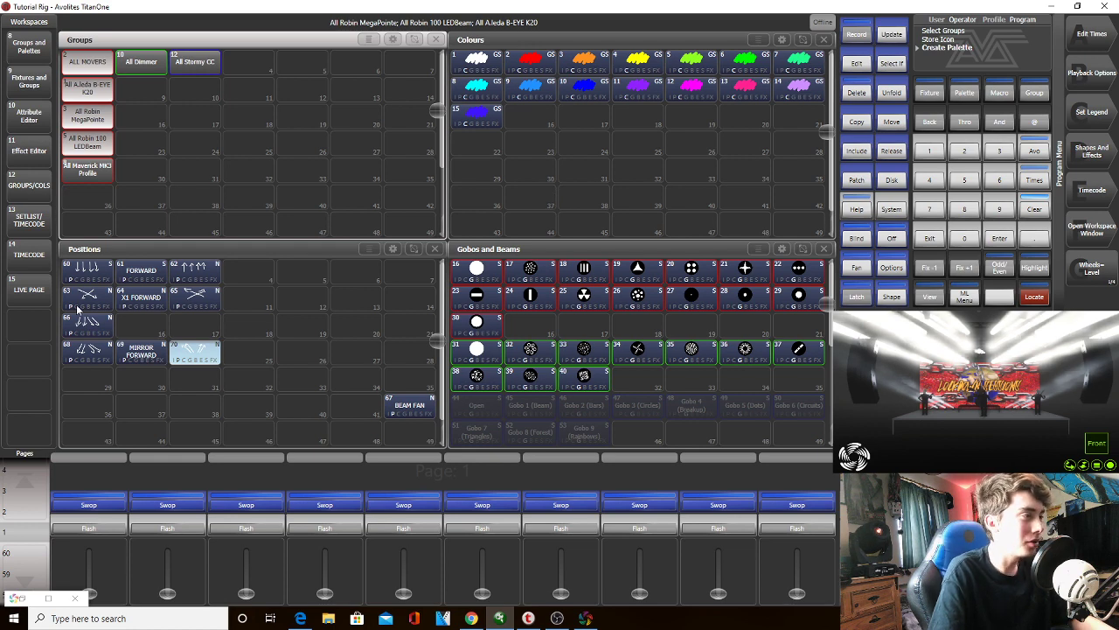
Recall position palette 68, reselect the B-EYE K20, MegaPointe and LEDBeam groups and apply position palette 66 to them
click(80, 350)
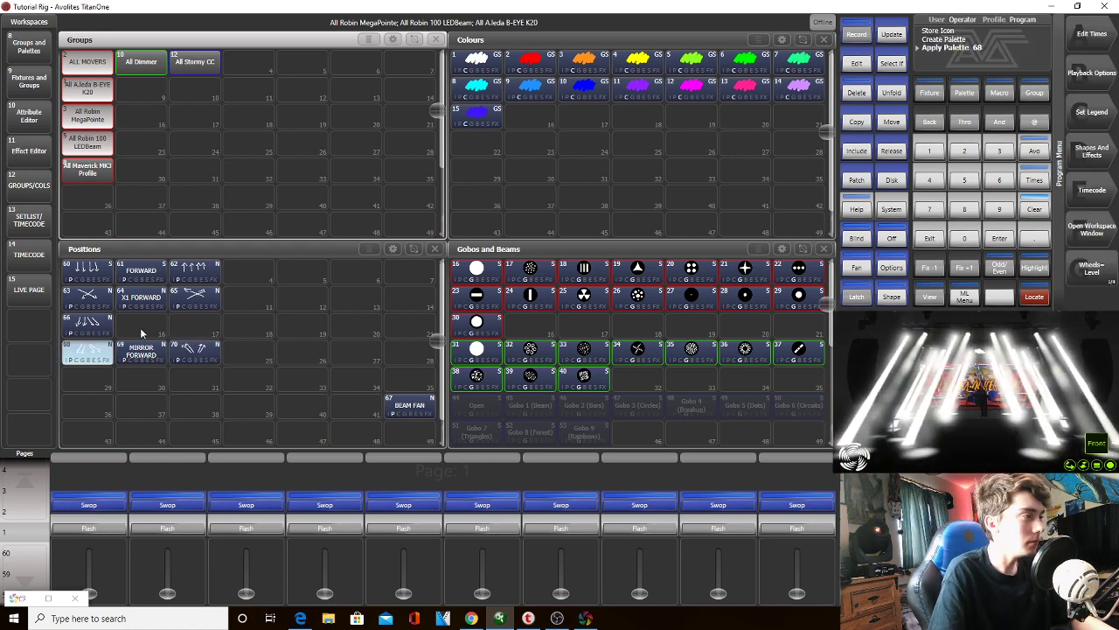
click(106, 93)
click(96, 95)
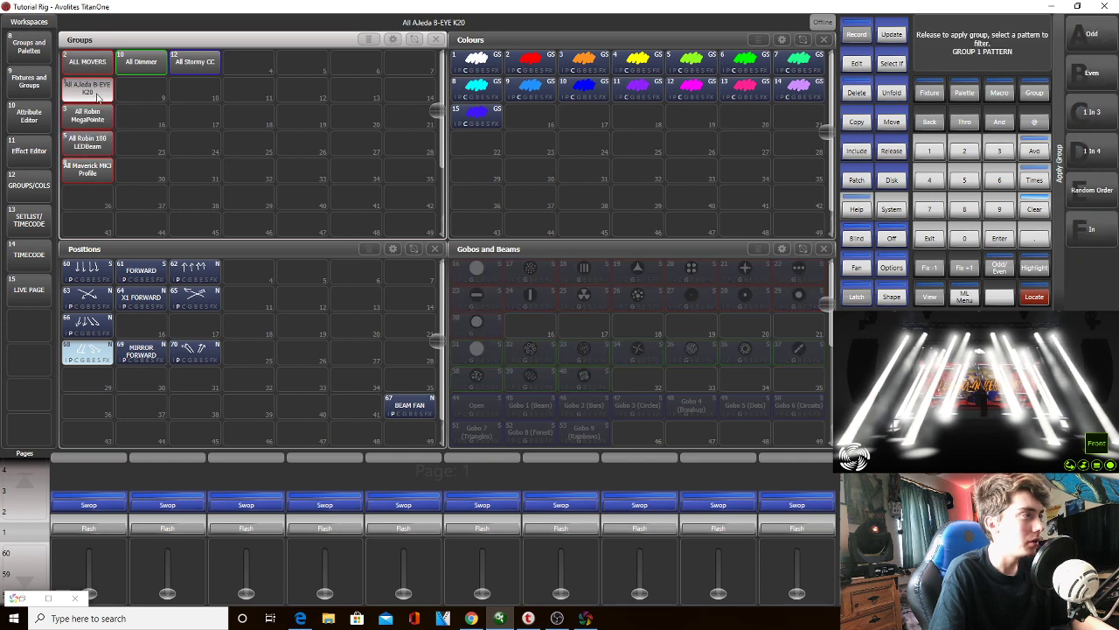
click(97, 94)
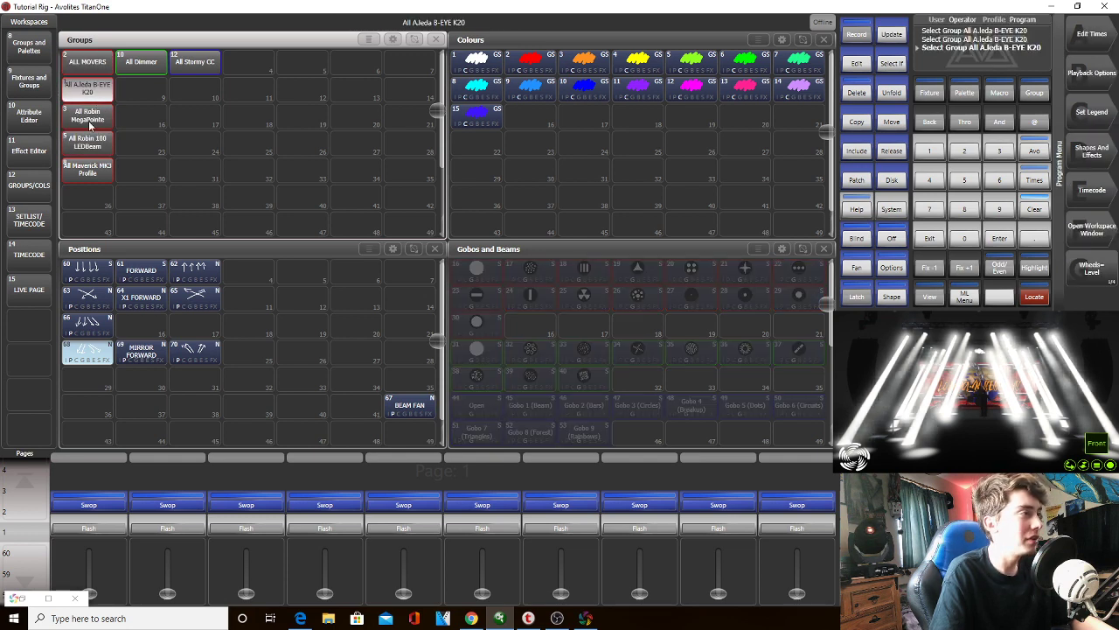
click(89, 122)
click(88, 141)
click(87, 330)
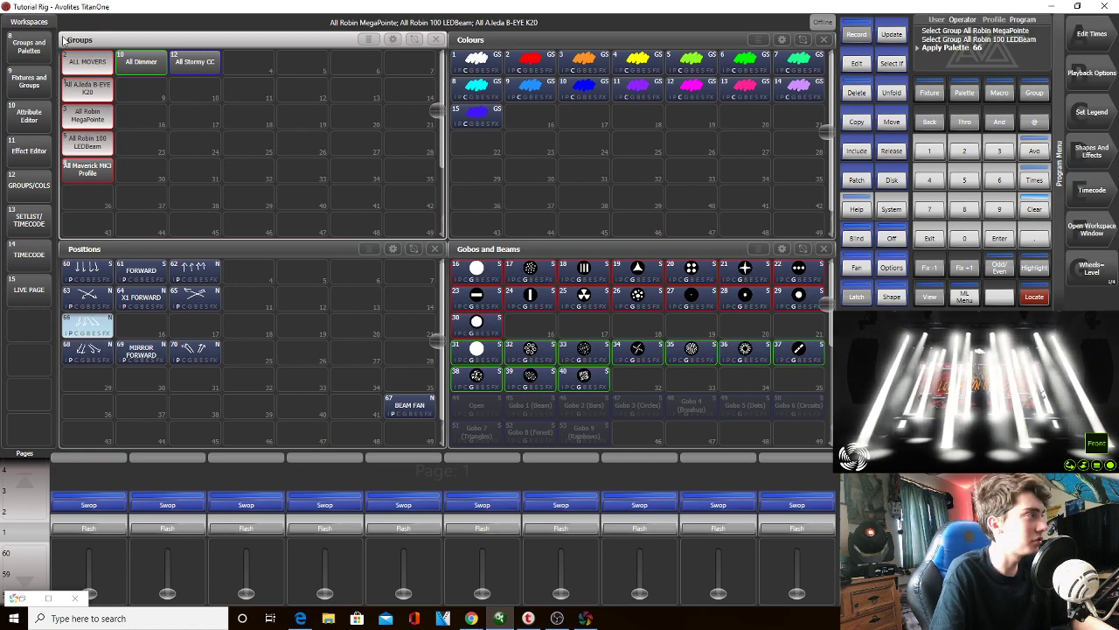
Tilt the B-EYE K20, MegaPointe and LEDBeam groups forward toward the audience from palette 66, one group at a time
click(93, 141)
click(94, 143)
click(94, 118)
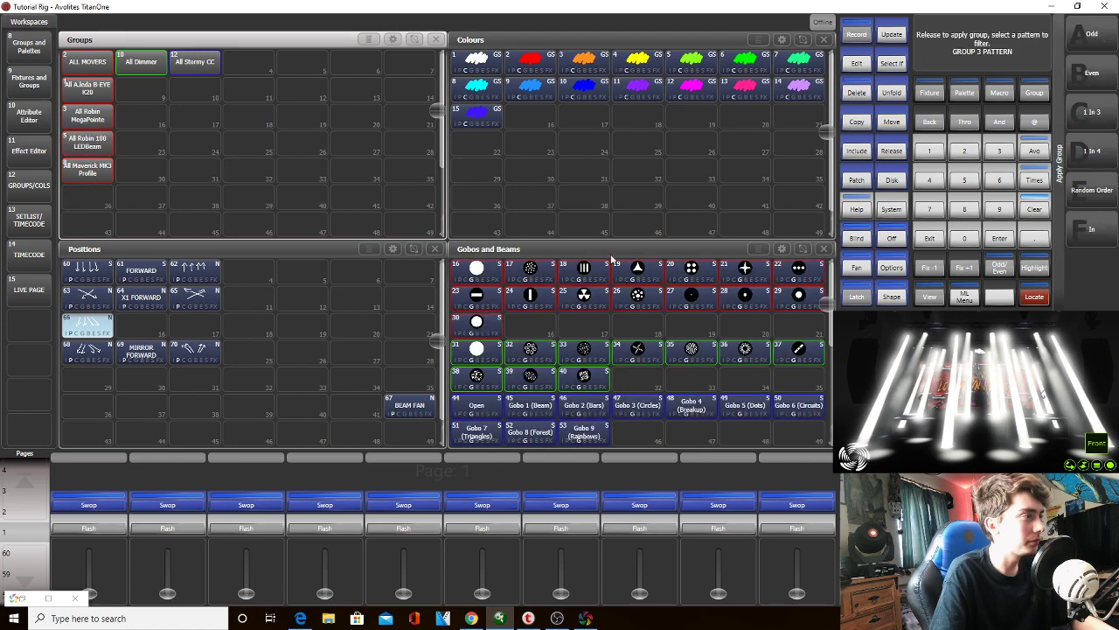
click(67, 87)
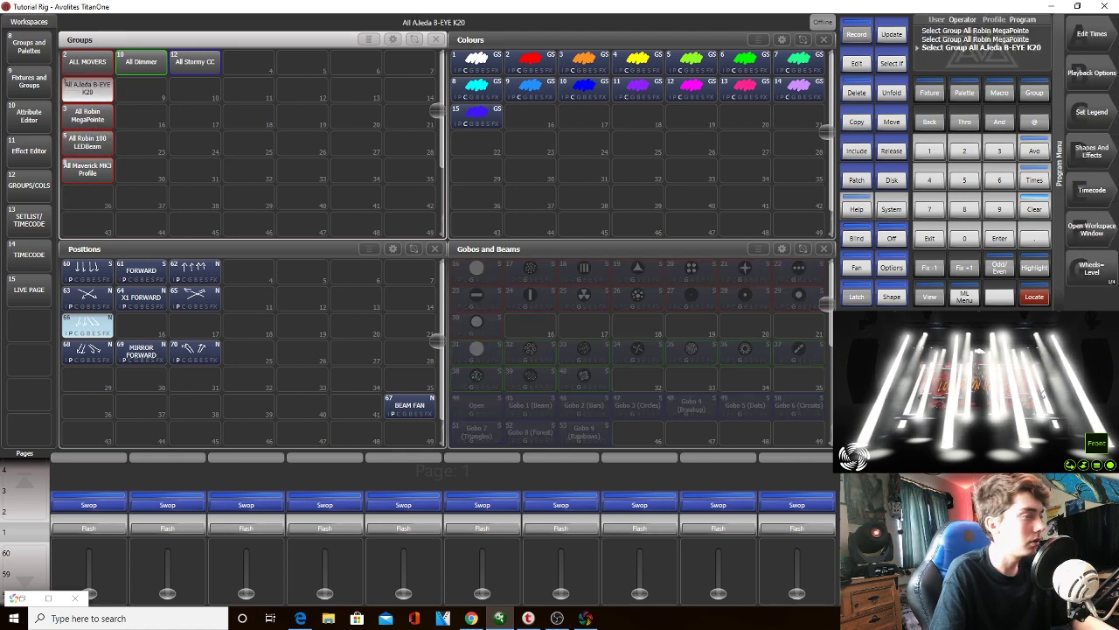
scroll(66, 86, down, 3)
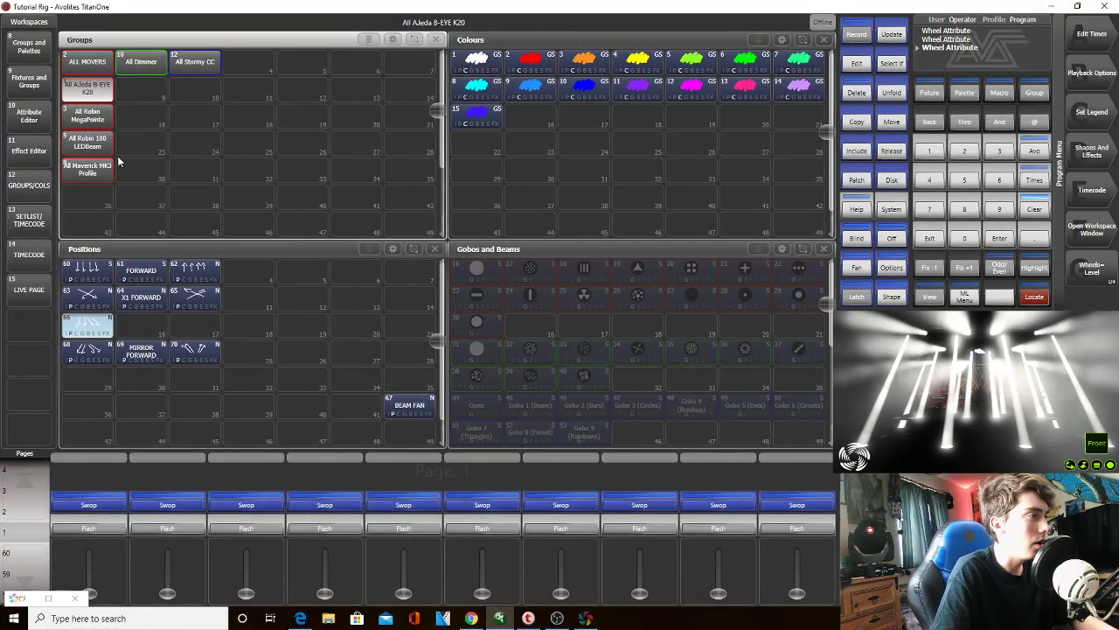
click(88, 115)
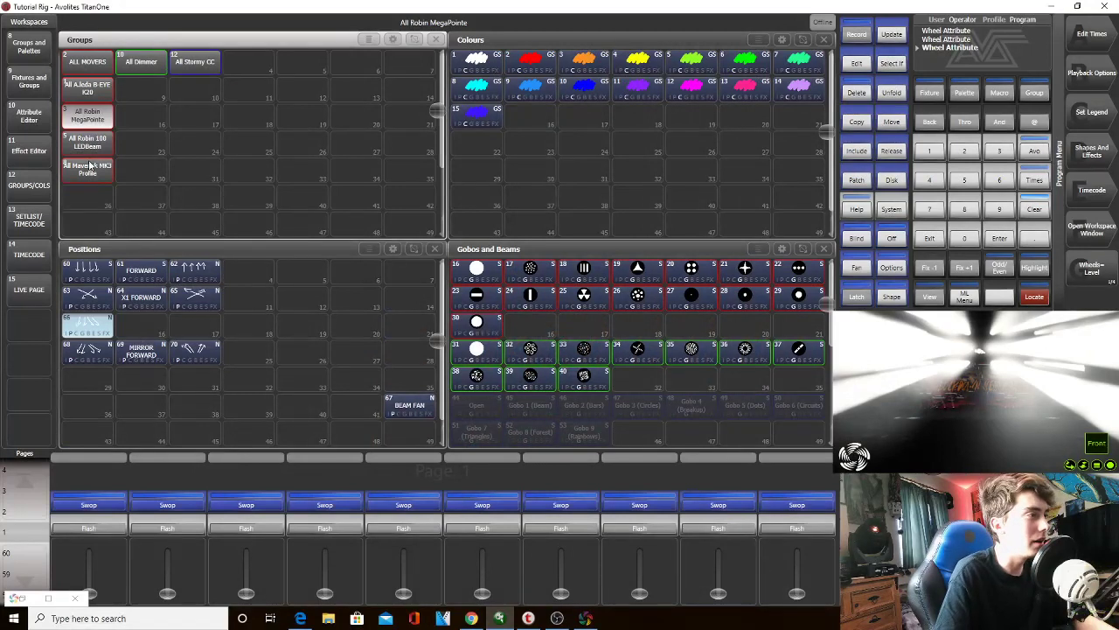
click(85, 142)
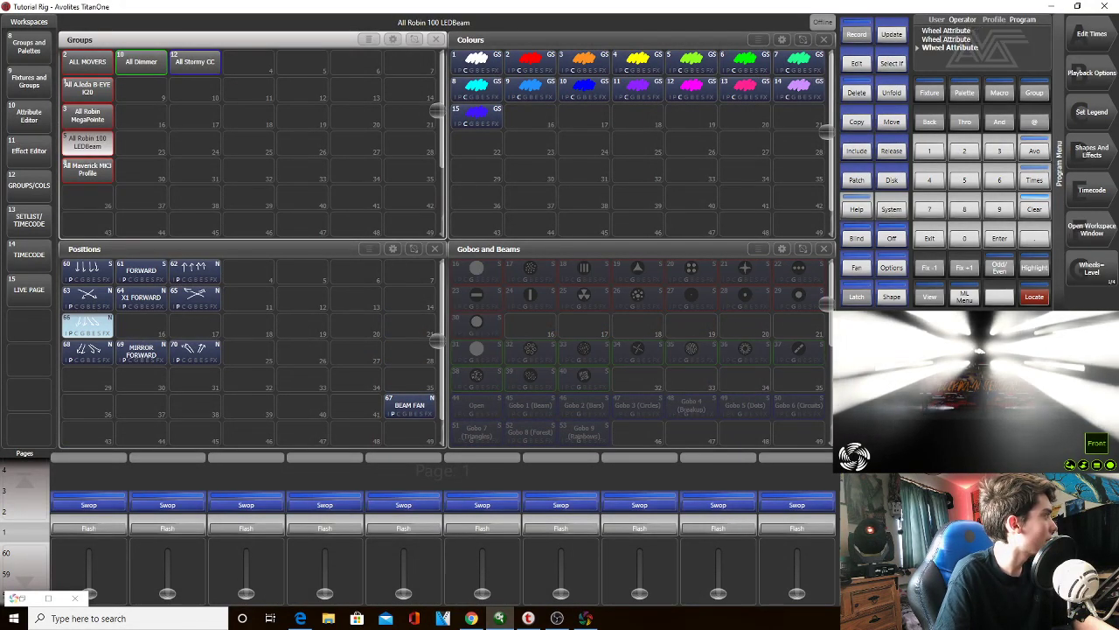
Select the MegaPointe, B-EYE K20 and LEDBeam groups together
click(101, 121)
click(82, 88)
click(89, 144)
Apply the X1 FORWARD position palette to the selected groups and undo that palette recall
click(125, 307)
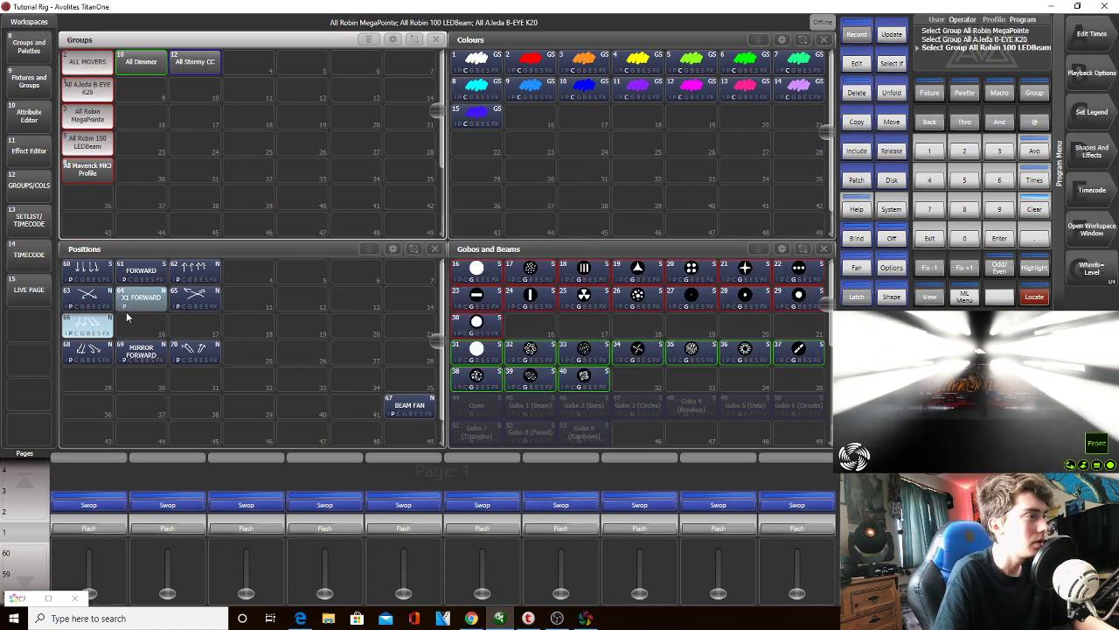
click(126, 307)
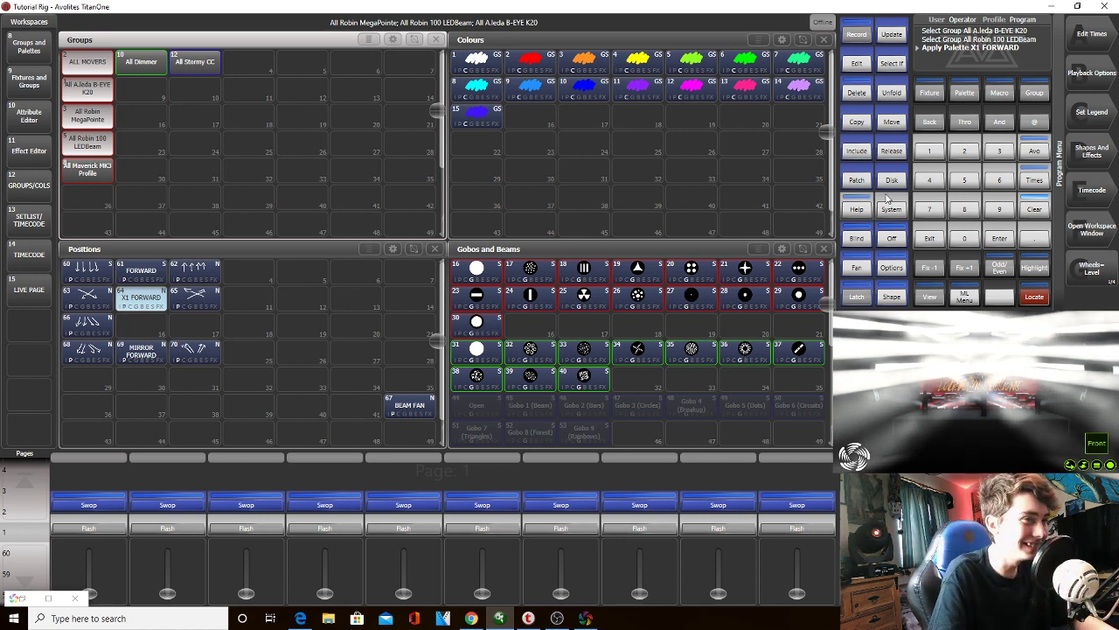
click(1035, 151)
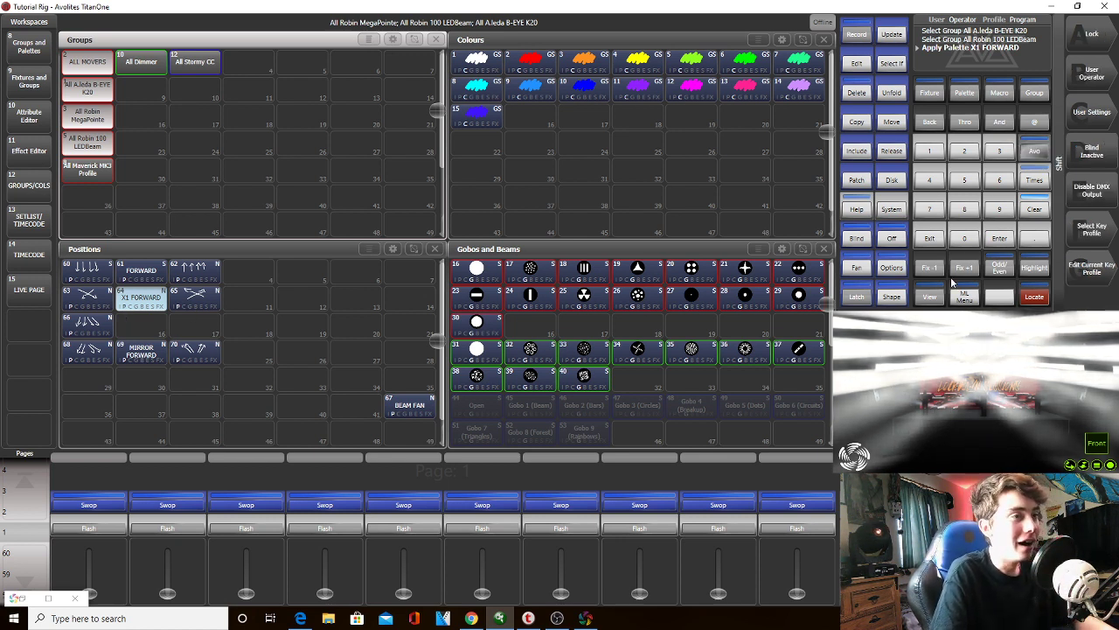
click(931, 122)
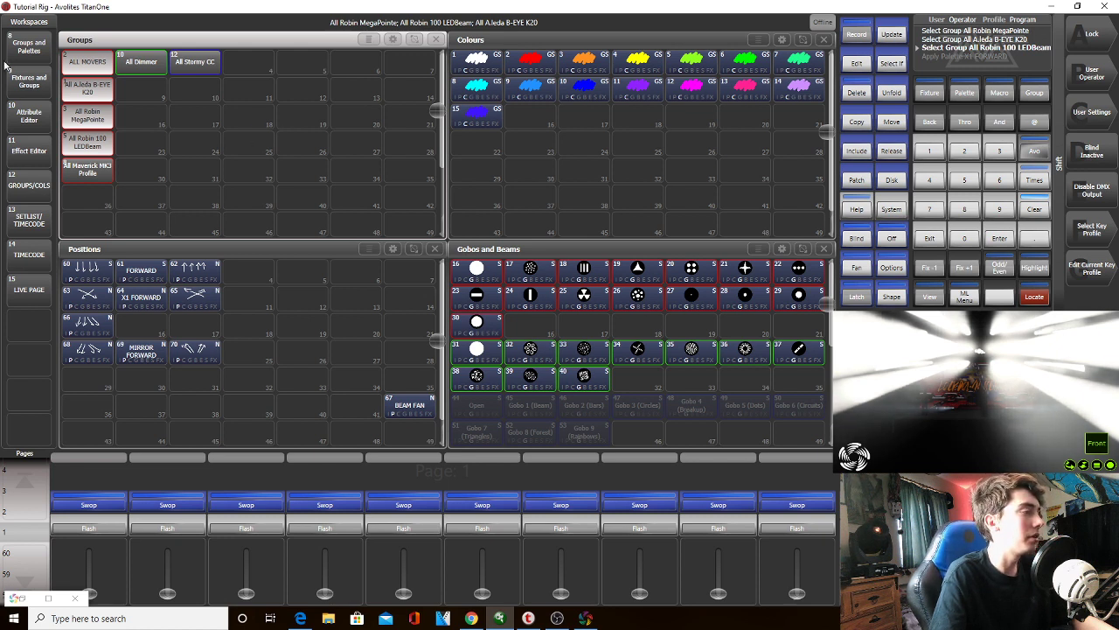
Record a position palette with the legend FAN FORWARD in the empty slot beside fan palette 66
click(147, 333)
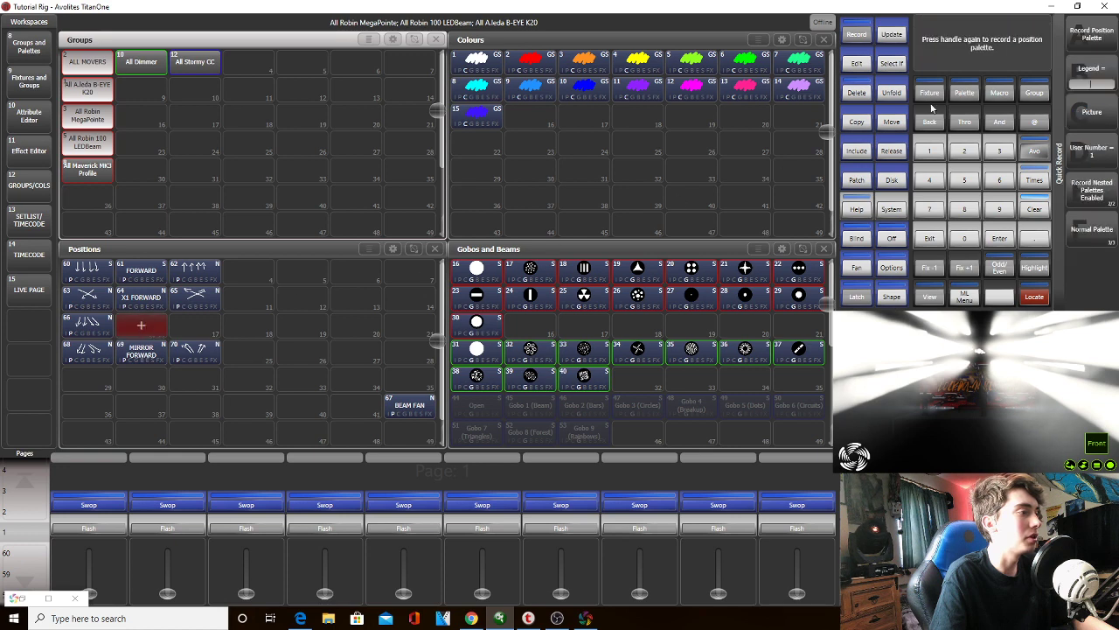
click(1090, 112)
click(874, 137)
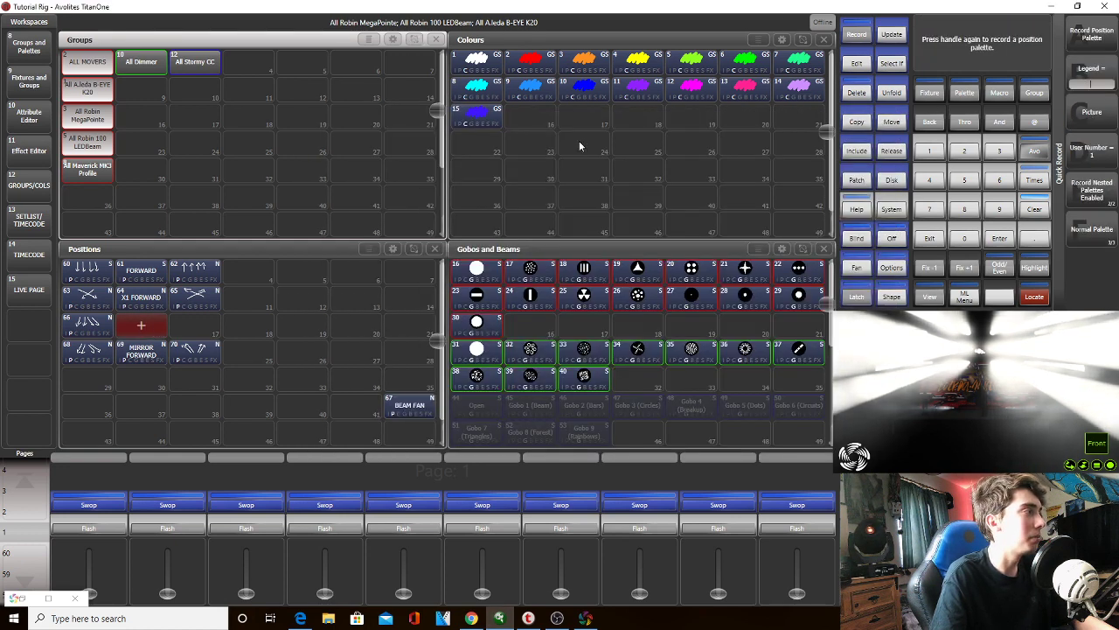
text(fan)
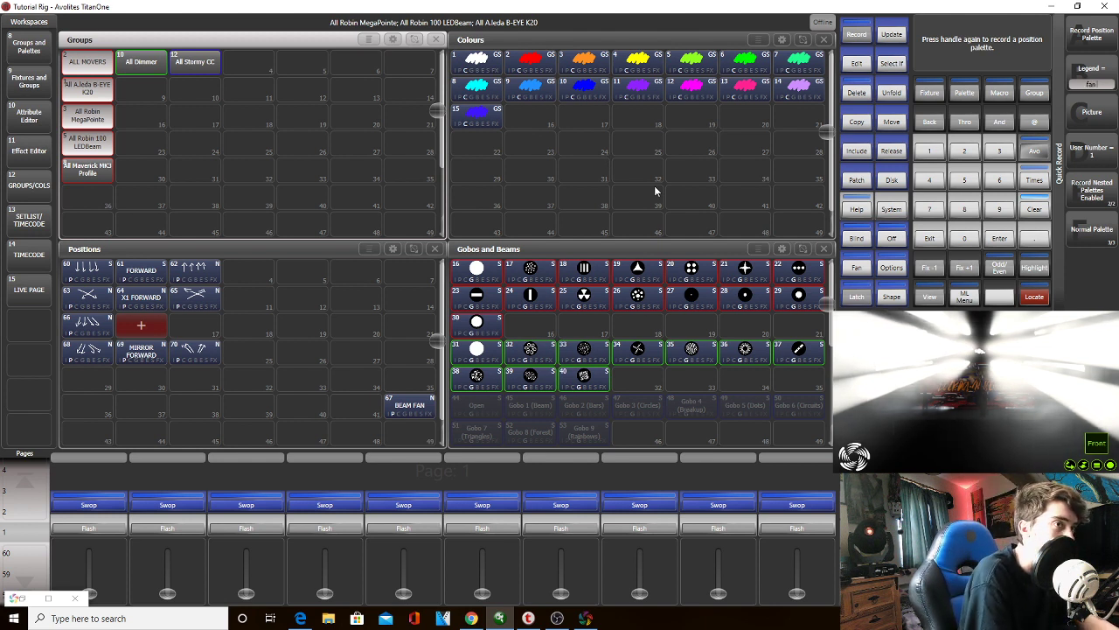
key(BackSpace)
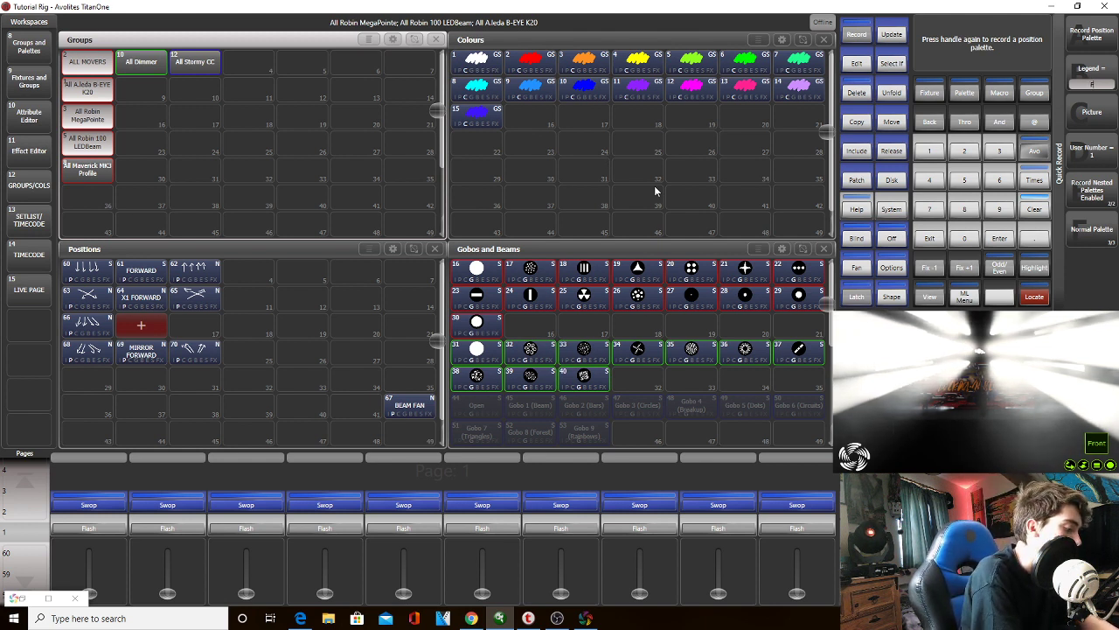
text(FAN)
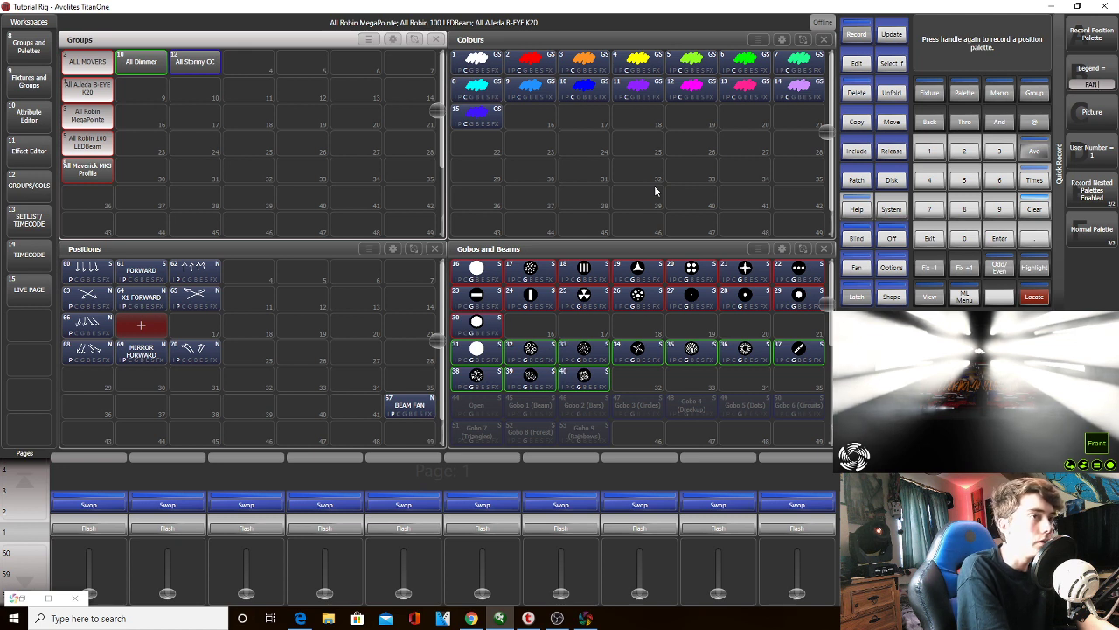
text(R)
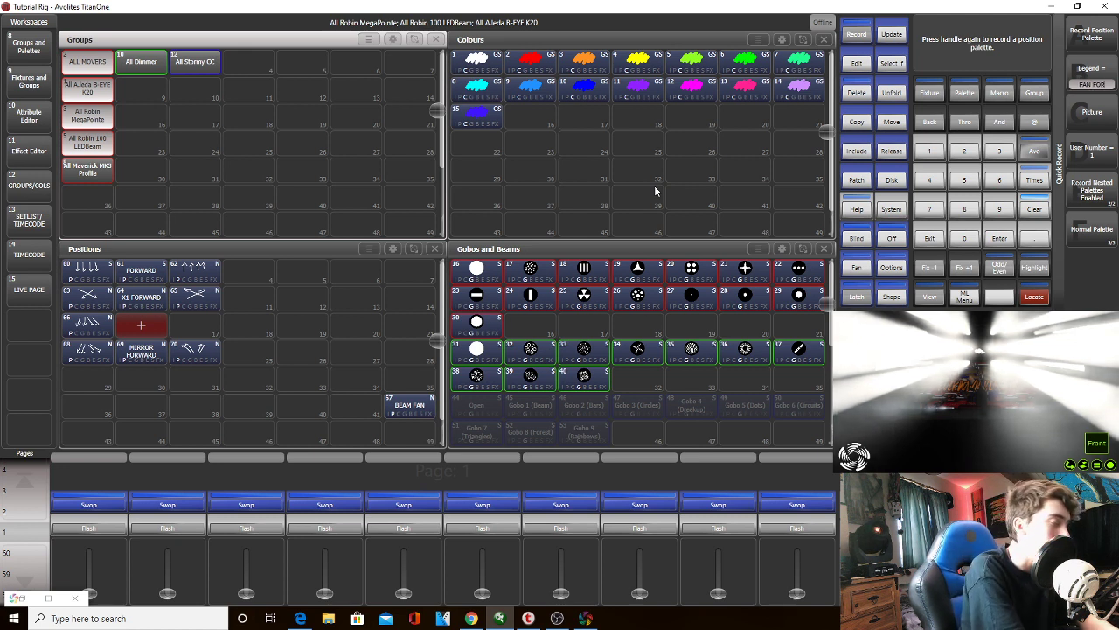
text(WARD)
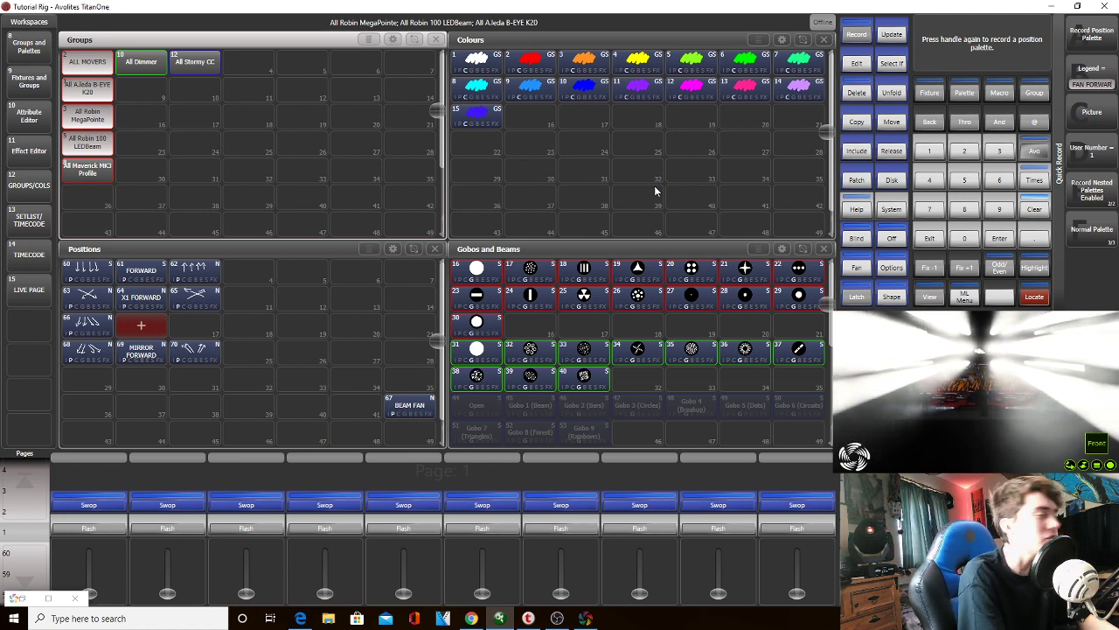
key(Return)
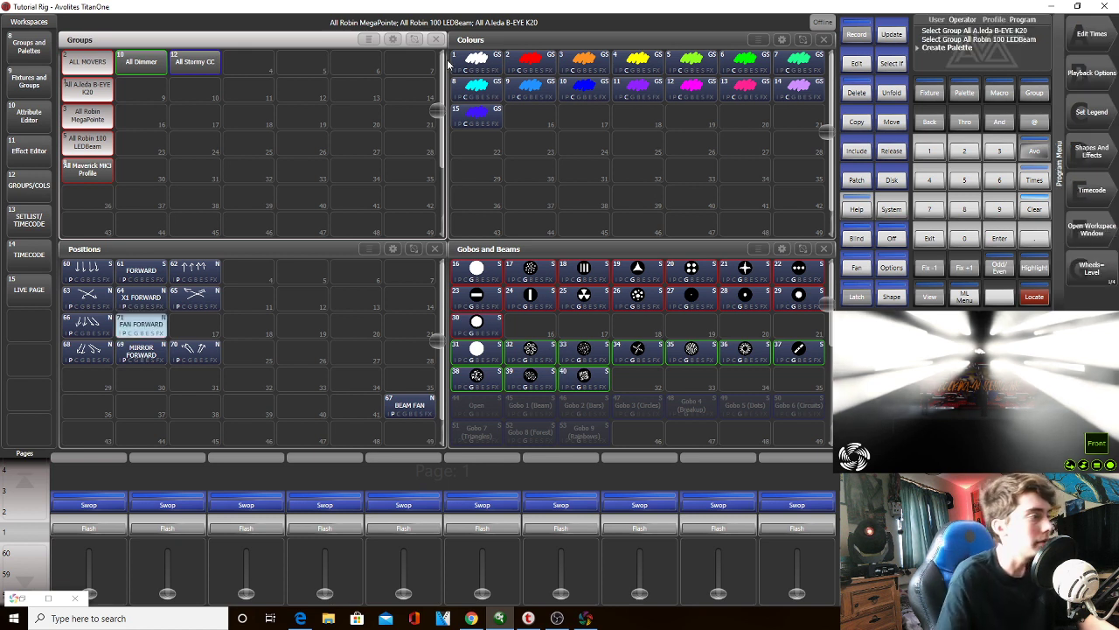
Tilt the B-EYE K20, MegaPointe and LEDBeam groups upward, one group at a time, entering the attribute value 53.35 for the LEDBeams
click(107, 146)
click(68, 121)
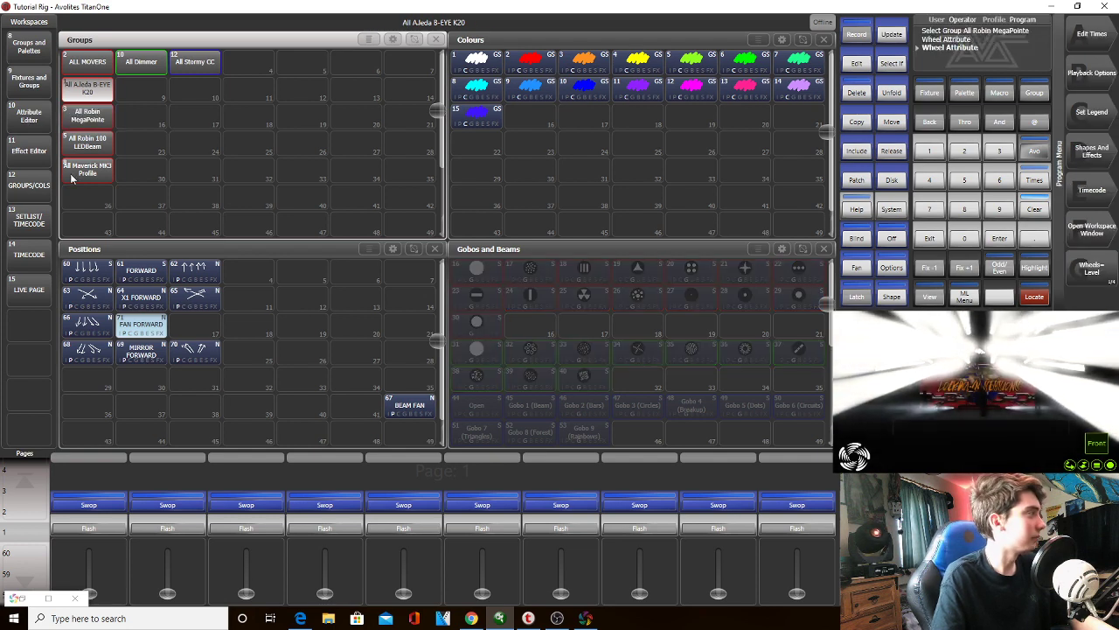
click(96, 115)
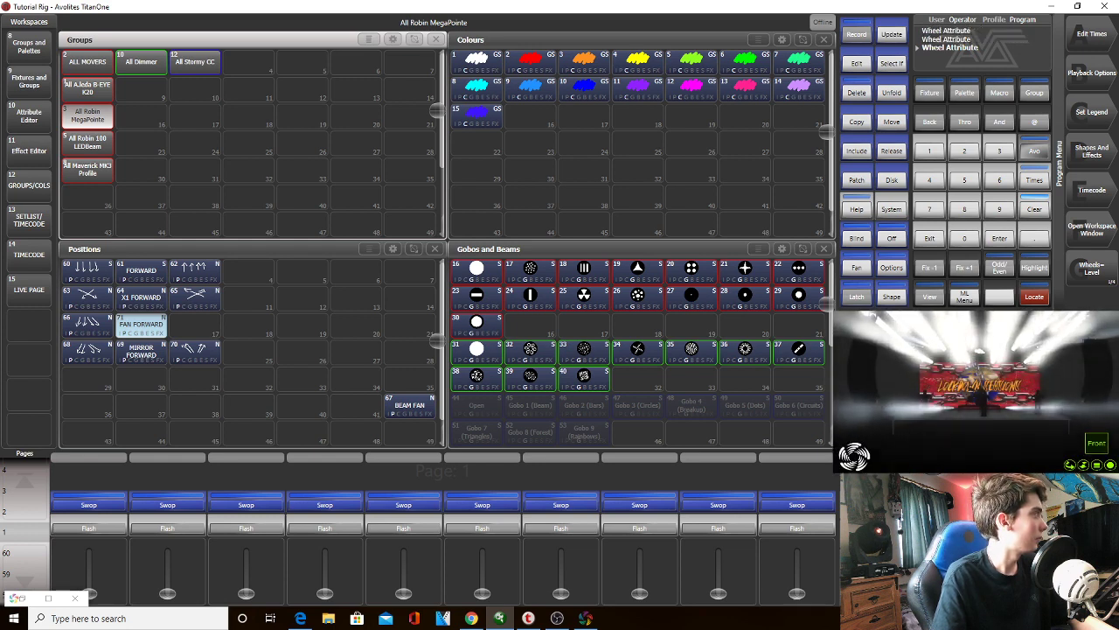
click(87, 142)
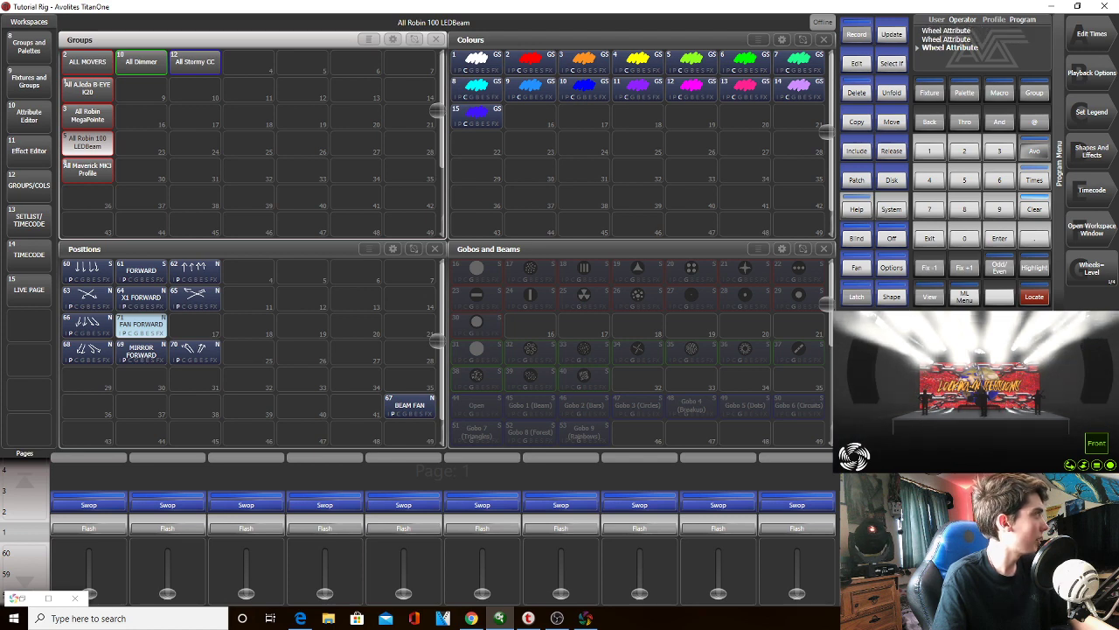
click(88, 116)
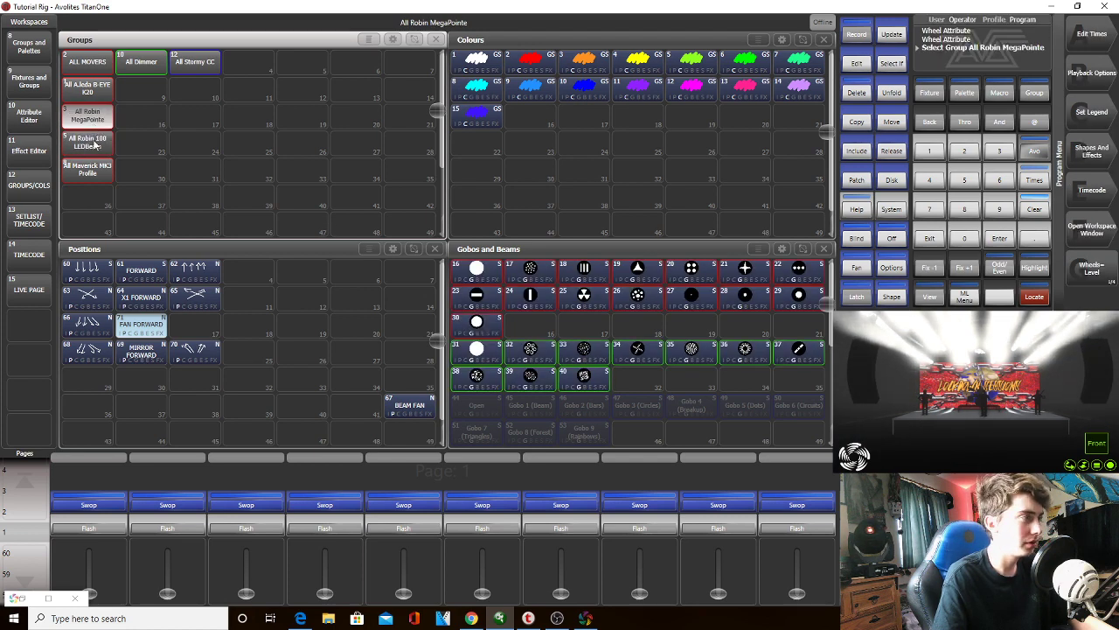
click(95, 144)
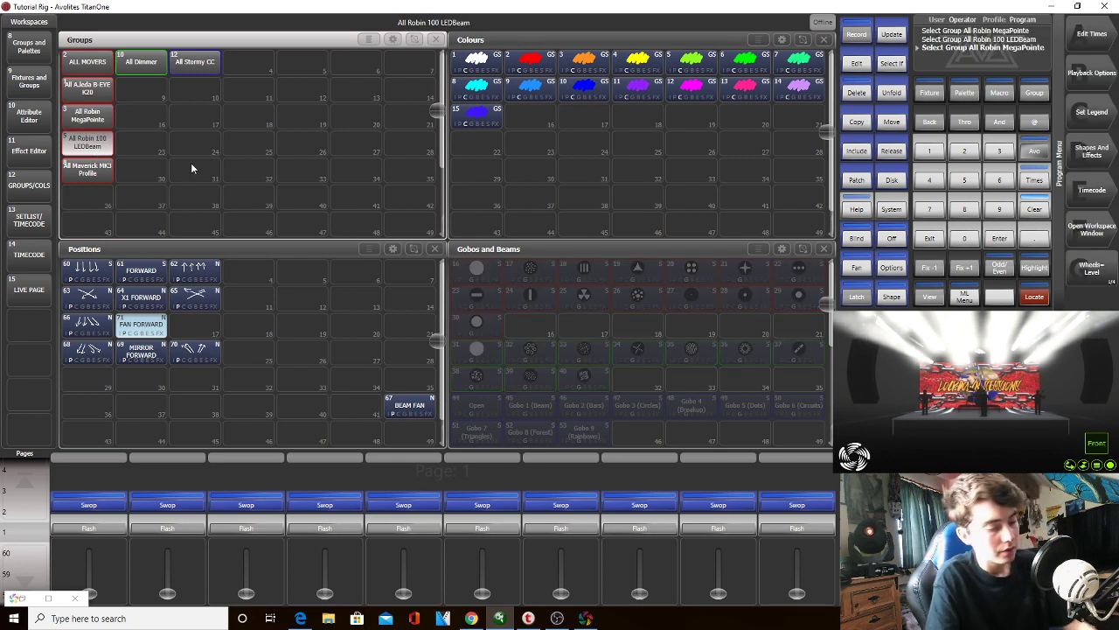
text(53.35)
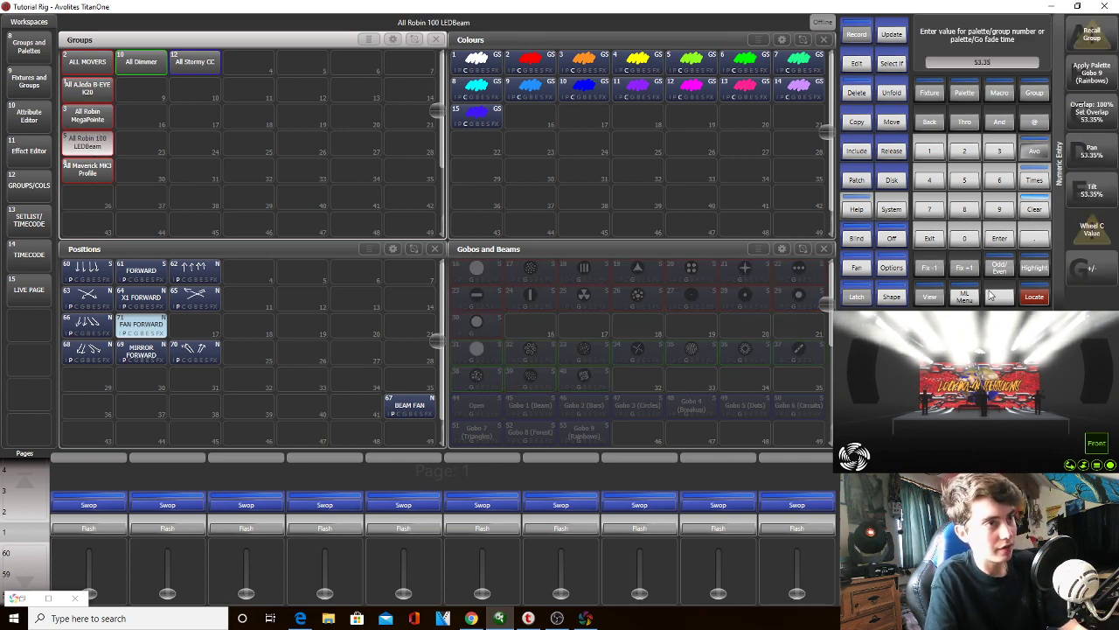
key(Return)
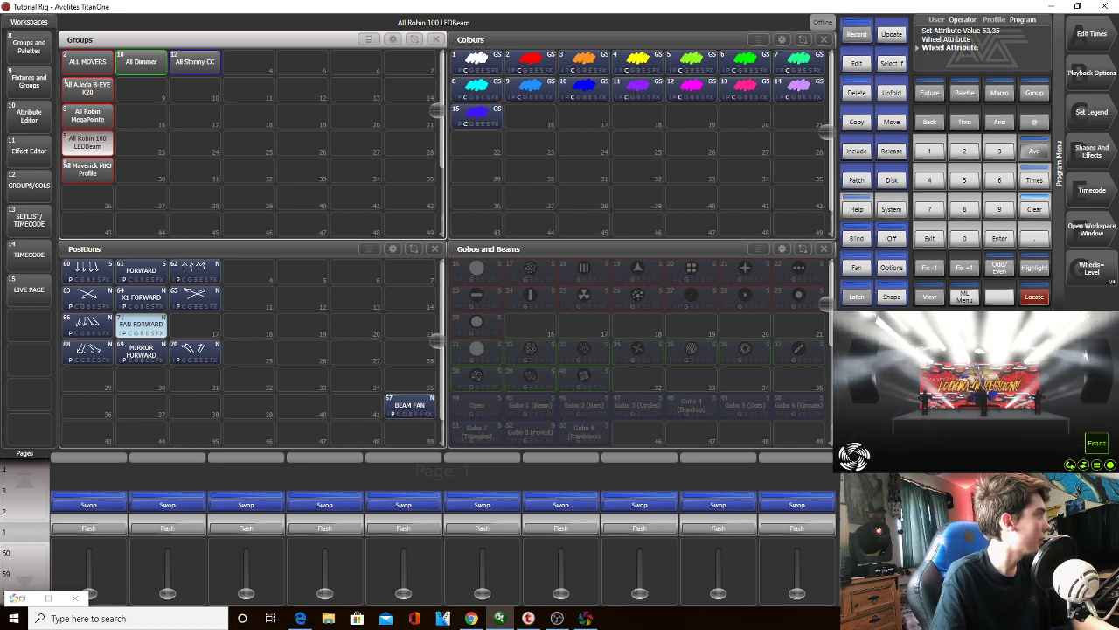
Open the layout of the All Robin 100 LEDBeam group, select fixtures 23 to 28 in it and close the layout
click(1096, 160)
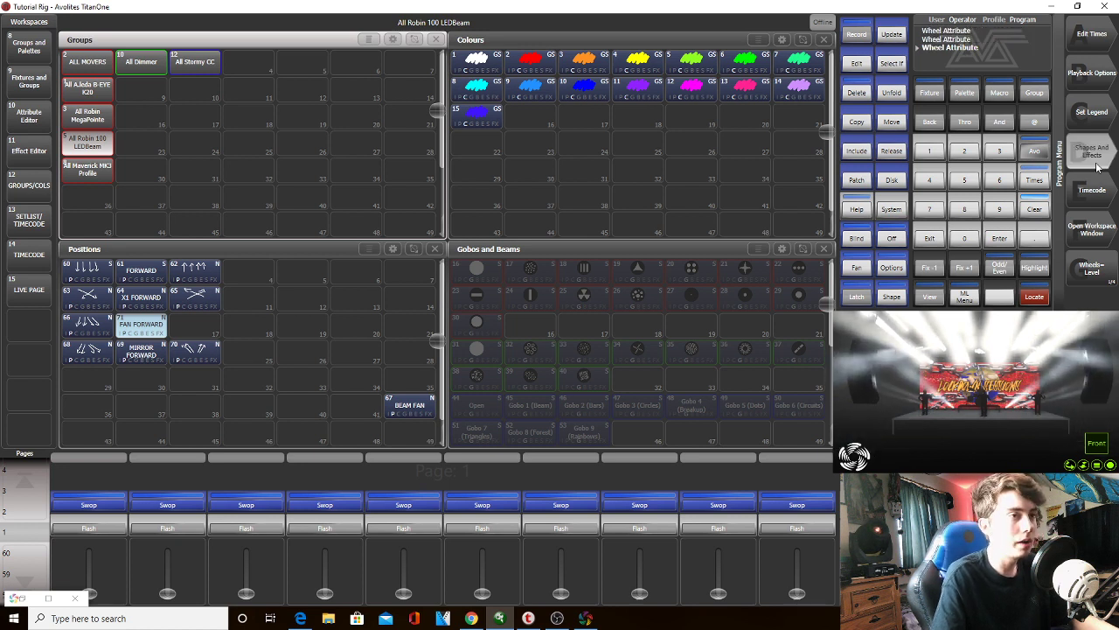
click(1096, 88)
click(1094, 84)
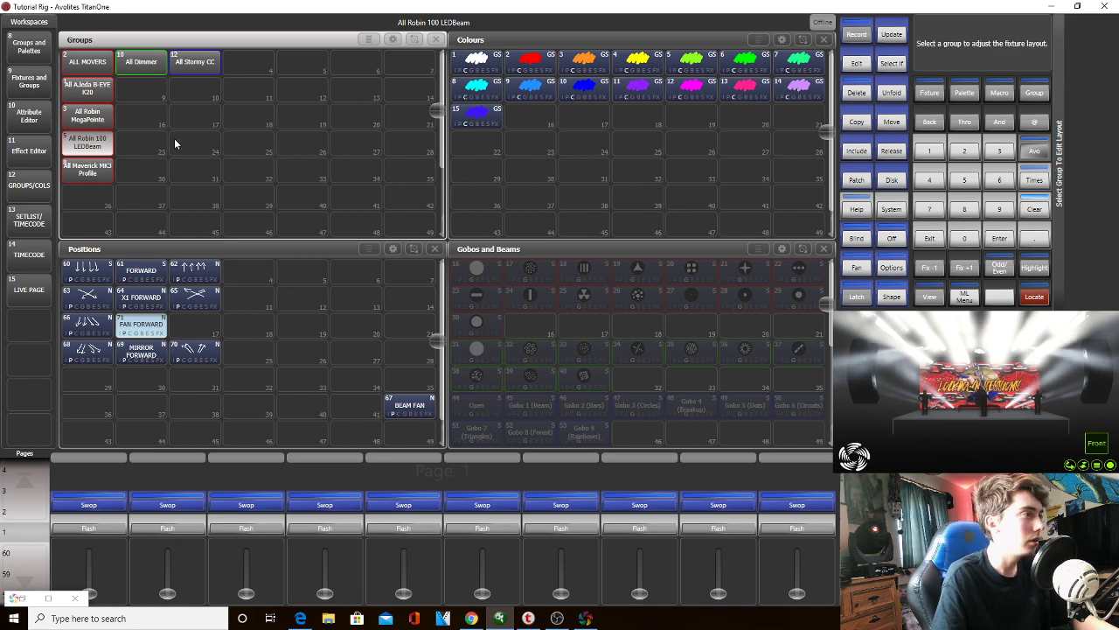
click(96, 143)
drag(124, 174, 432, 235)
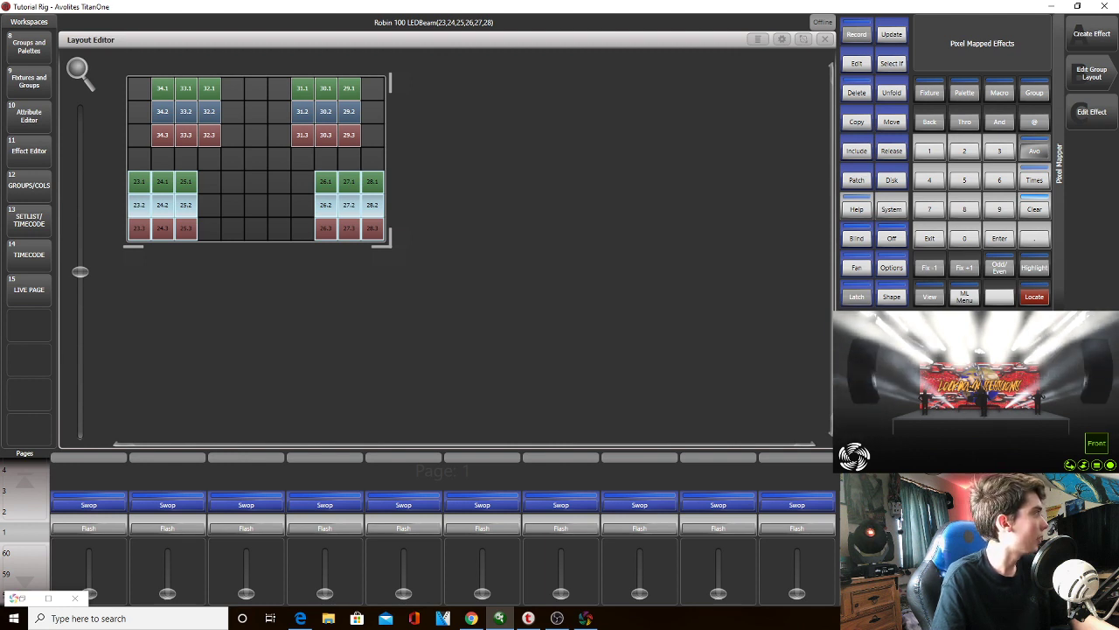
click(824, 40)
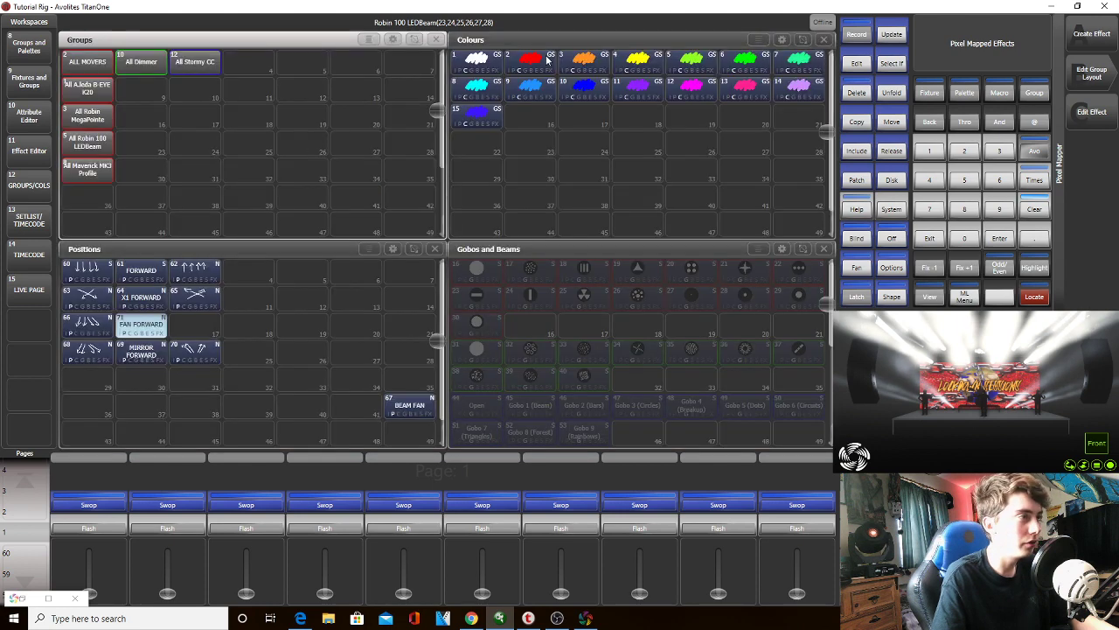
Select the LEDBeam, MegaPointe and B-EYE K20 groups and start a position palette with a picture legend beside FAN FORWARD
drag(92, 135, 95, 87)
click(207, 327)
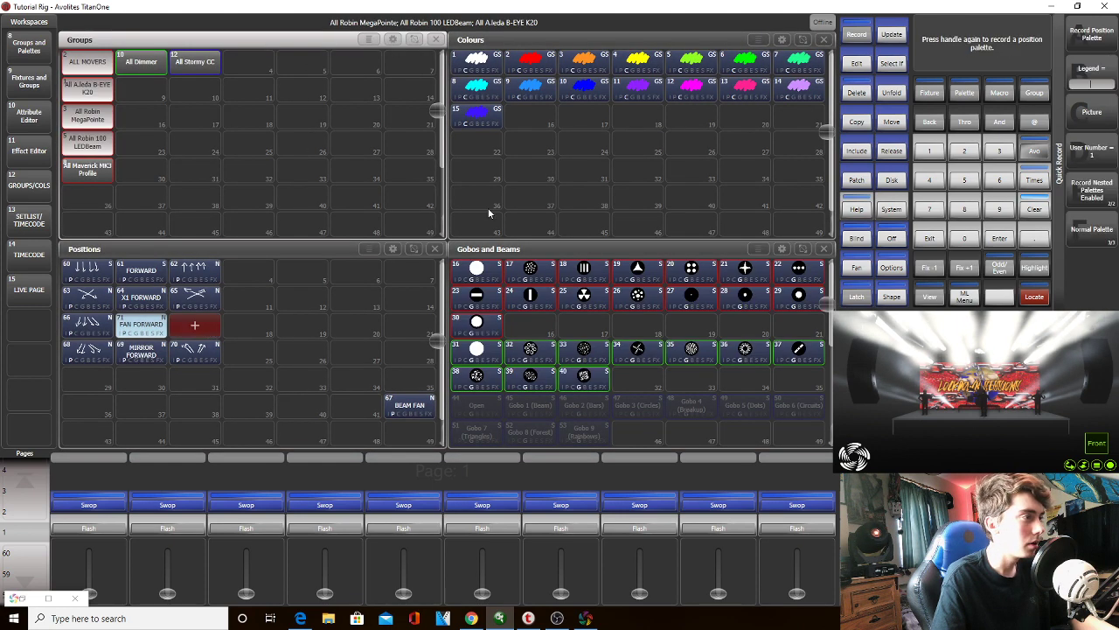
click(1107, 114)
mouse_move(465, 403)
mouse_down()
mouse_move(381, 271)
mouse_move(497, 368)
mouse_move(488, 261)
mouse_move(522, 249)
mouse_up()
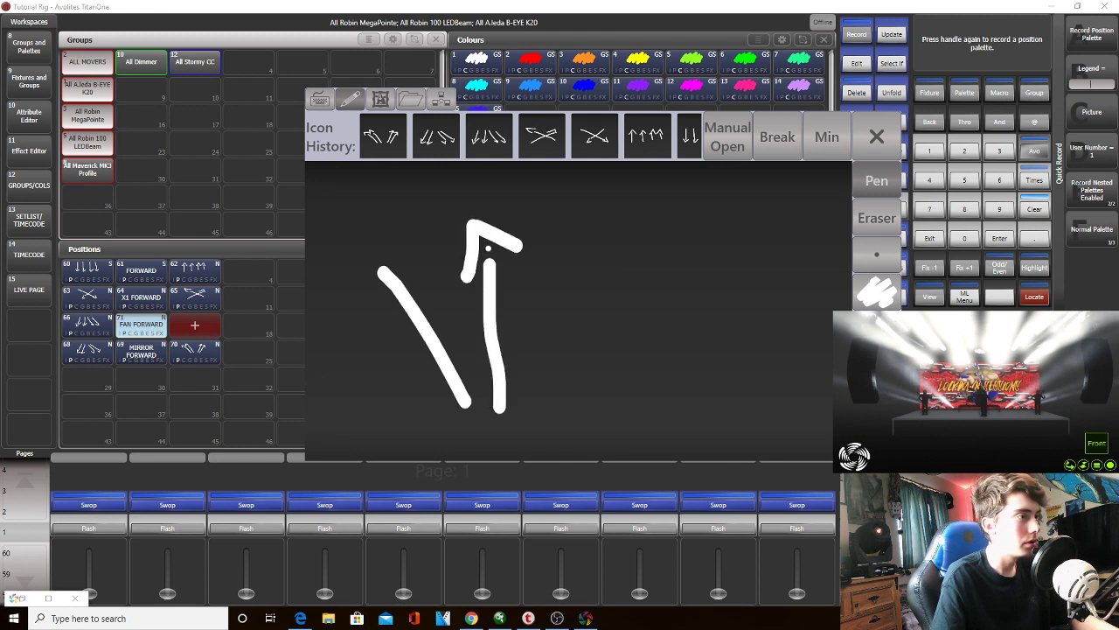
mouse_move(392, 302)
mouse_down()
mouse_move(376, 284)
mouse_move(407, 257)
mouse_up()
mouse_move(552, 418)
mouse_down()
mouse_move(570, 400)
mouse_move(583, 280)
mouse_up()
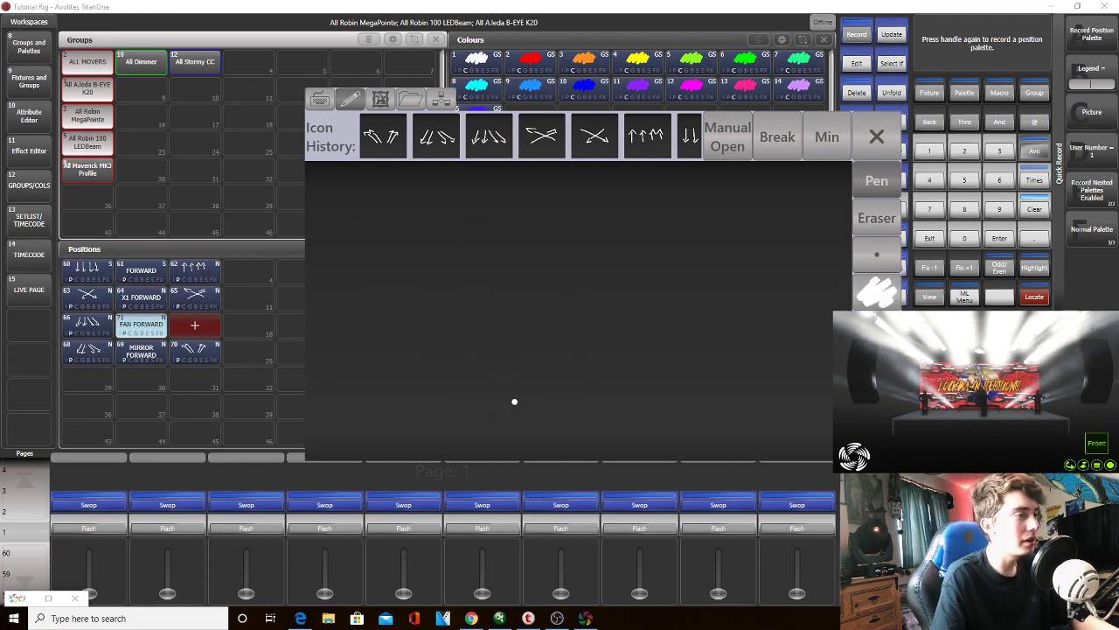
Draw four arrows fanning upward and outward as the palette's picture and record the palette
mouse_move(516, 415)
mouse_down()
mouse_move(411, 303)
mouse_move(428, 286)
mouse_up()
mouse_move(539, 420)
mouse_down()
mouse_move(488, 241)
mouse_move(523, 280)
mouse_move(572, 389)
mouse_move(596, 269)
mouse_move(620, 274)
mouse_move(632, 307)
mouse_up()
mouse_move(586, 403)
mouse_down()
mouse_move(579, 415)
mouse_move(678, 345)
mouse_up()
drag(651, 332, 710, 372)
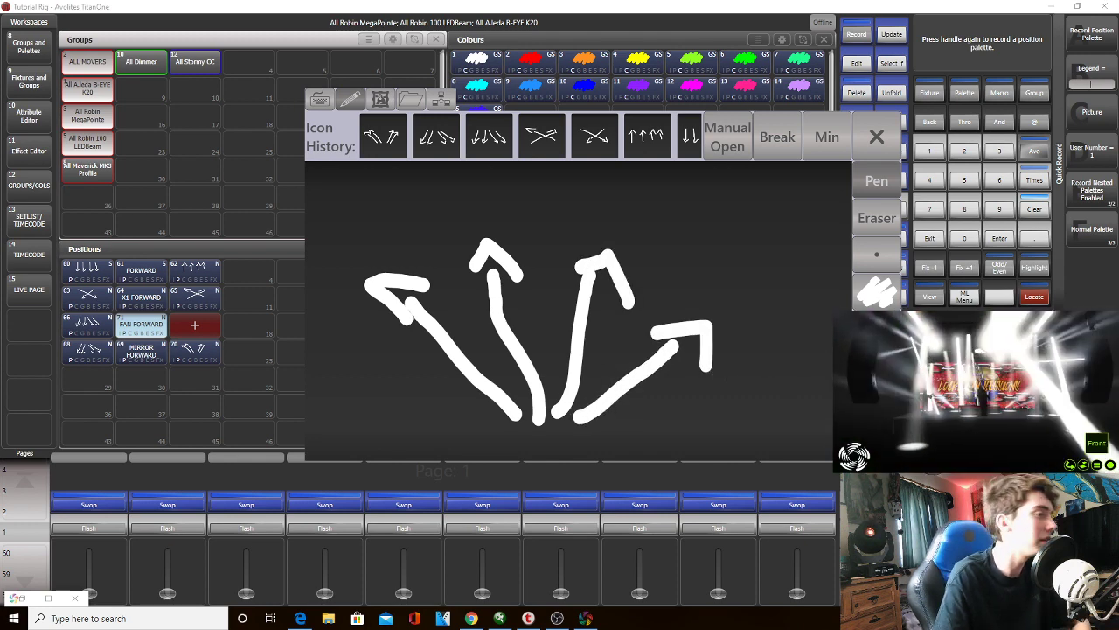
key(Return)
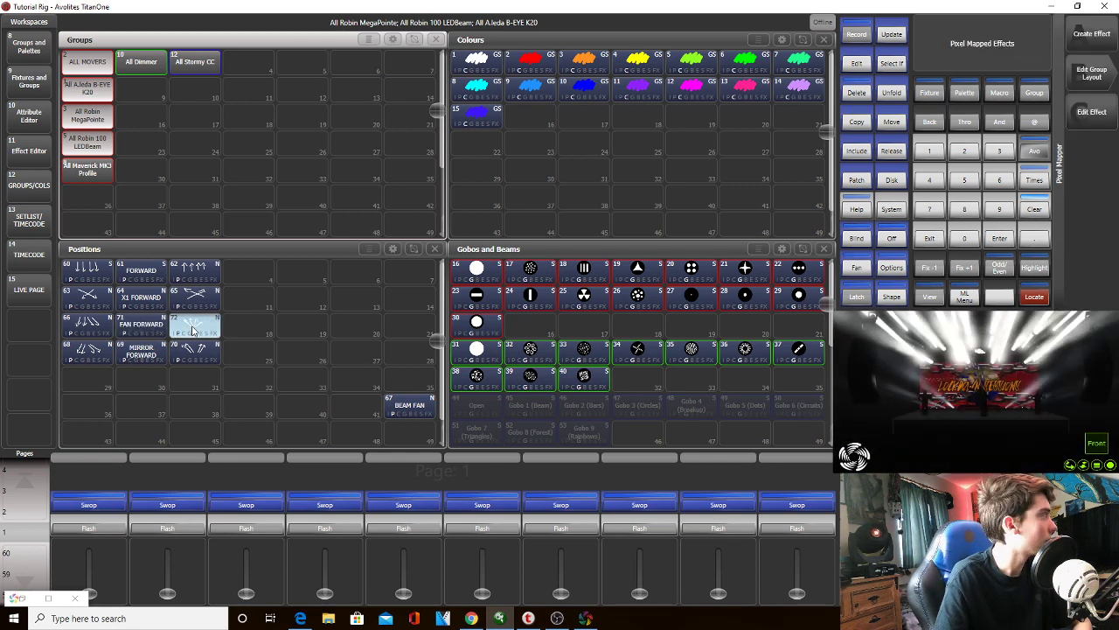
Open the picture legend of position palette 72 for editing and clear its existing drawing
click(929, 238)
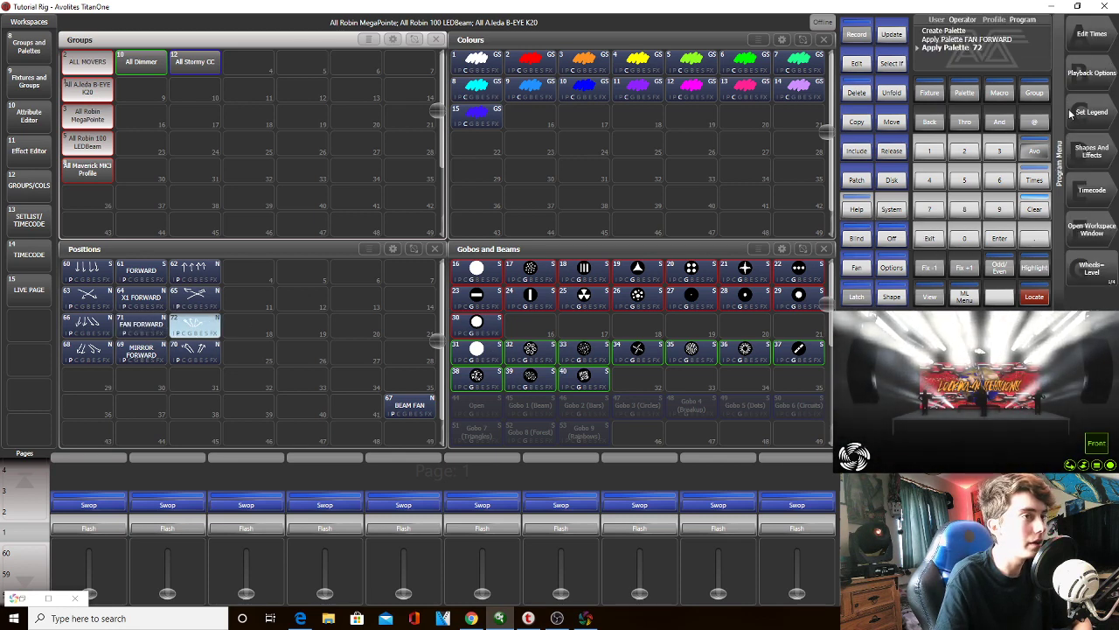
click(1091, 112)
click(207, 331)
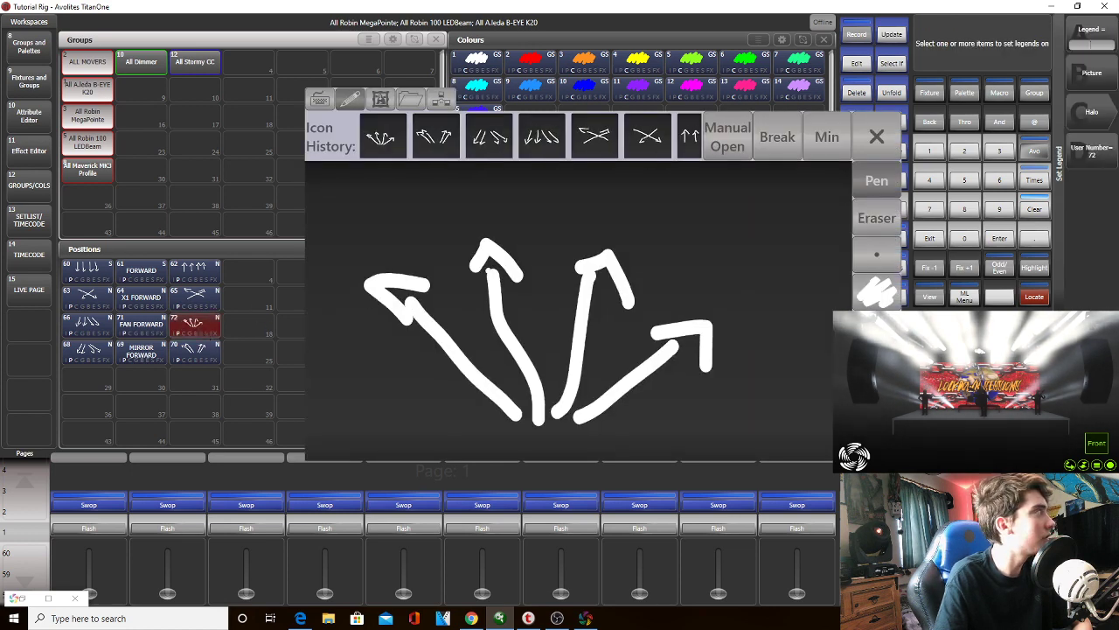
click(466, 342)
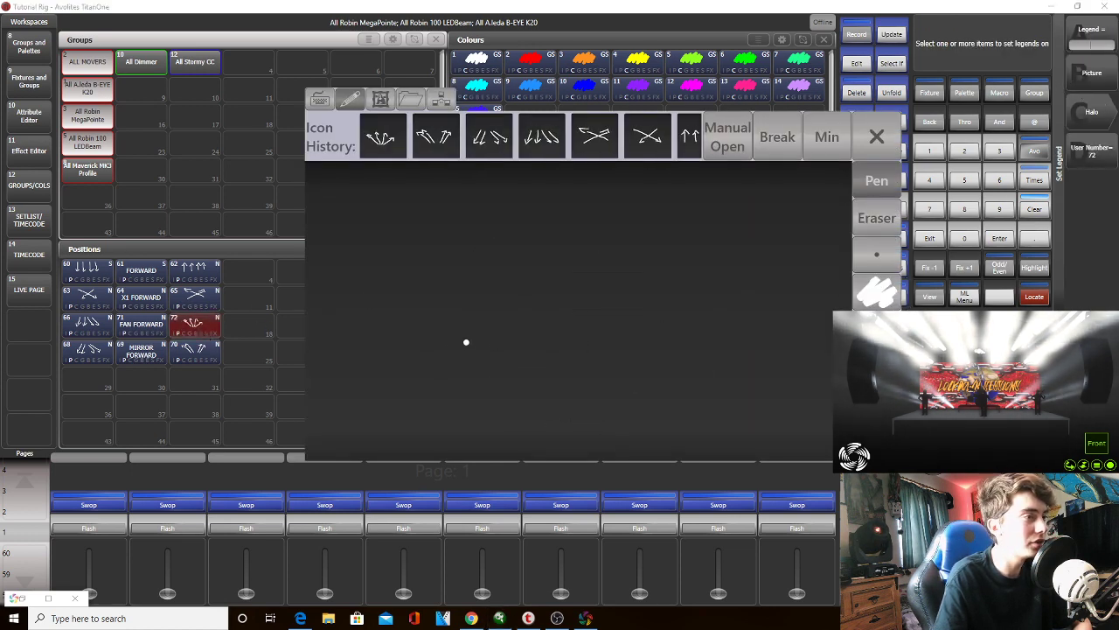
mouse_move(517, 396)
mouse_down()
mouse_move(346, 255)
mouse_move(416, 261)
mouse_up()
mouse_move(525, 400)
mouse_down()
mouse_move(470, 203)
mouse_move(510, 240)
mouse_move(528, 385)
mouse_move(572, 213)
mouse_up()
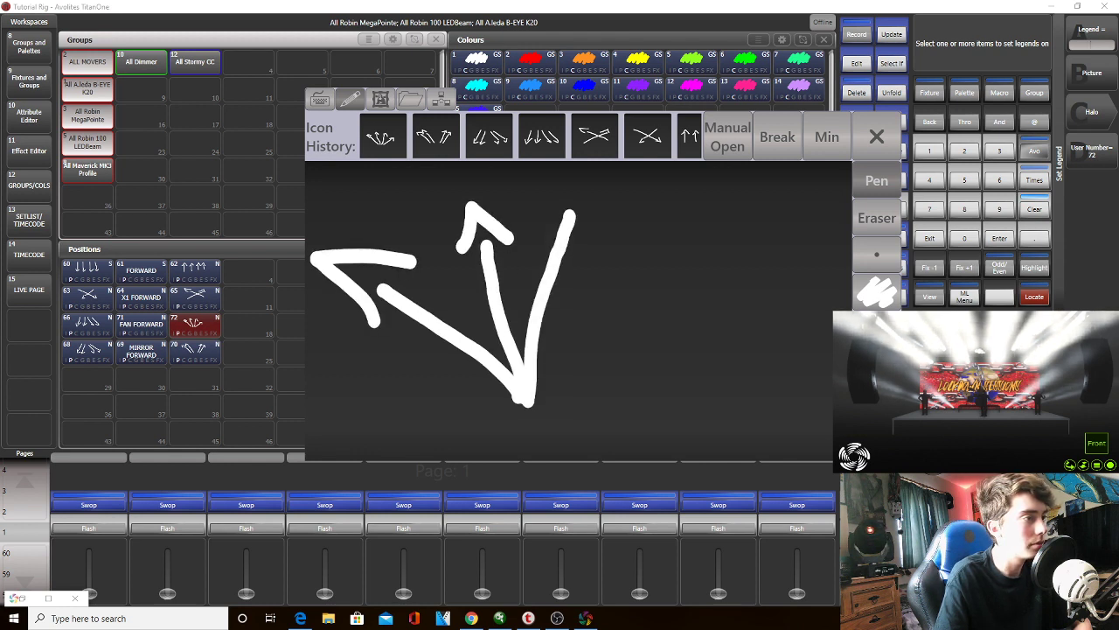
click(876, 329)
Draw four upward arrows fanning out from one common point and store them as palette 72's icon
mouse_move(549, 390)
mouse_down()
mouse_move(367, 225)
mouse_move(430, 236)
mouse_up()
mouse_move(556, 390)
mouse_down()
mouse_move(481, 218)
mouse_move(444, 199)
mouse_move(464, 188)
mouse_move(523, 219)
mouse_move(571, 341)
mouse_move(567, 223)
mouse_move(560, 230)
mouse_move(599, 236)
mouse_up()
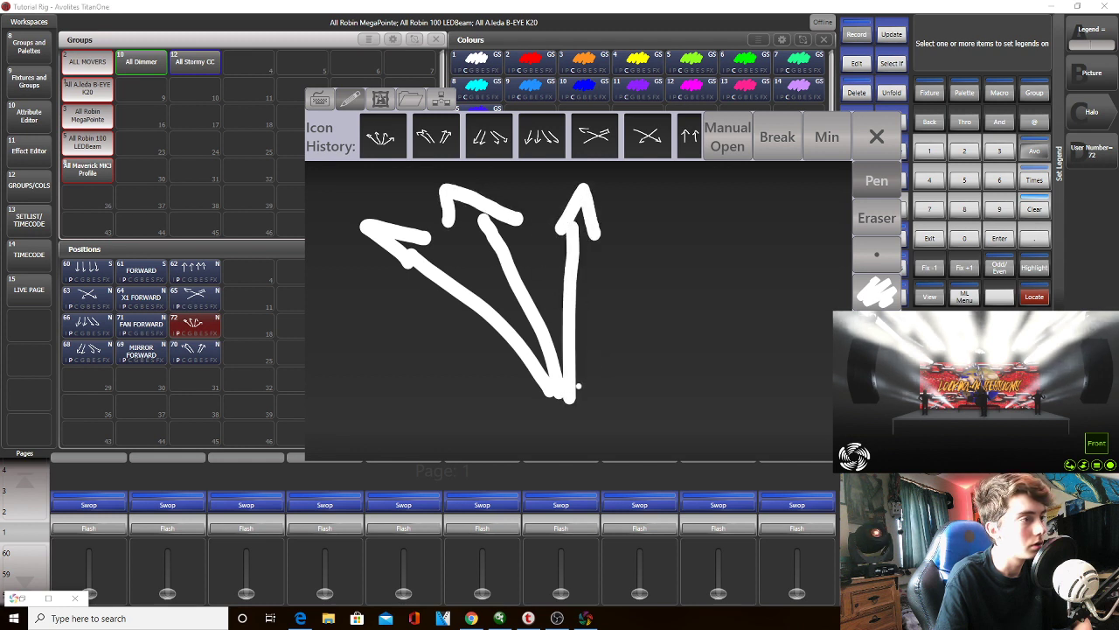
mouse_move(572, 395)
mouse_down()
mouse_move(650, 238)
mouse_move(669, 260)
mouse_move(666, 278)
mouse_up()
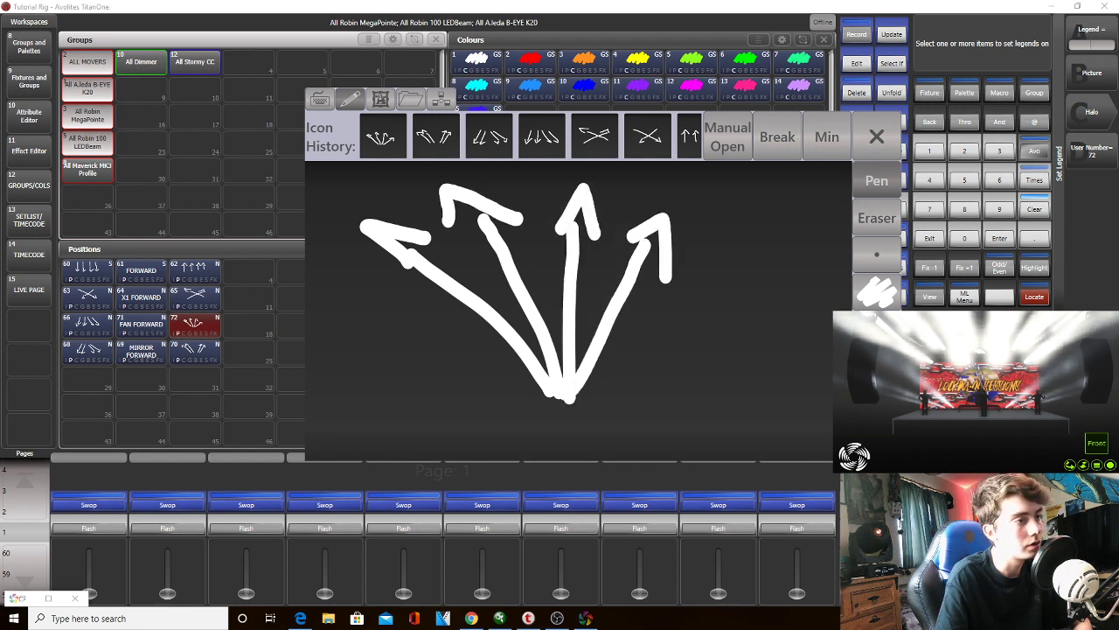
key(Return)
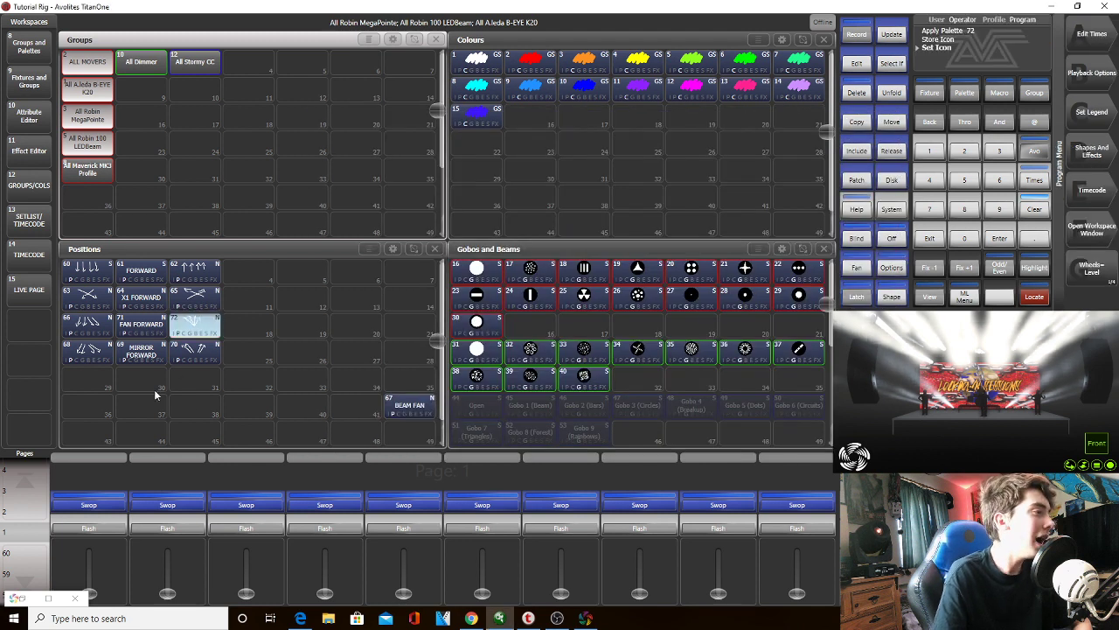
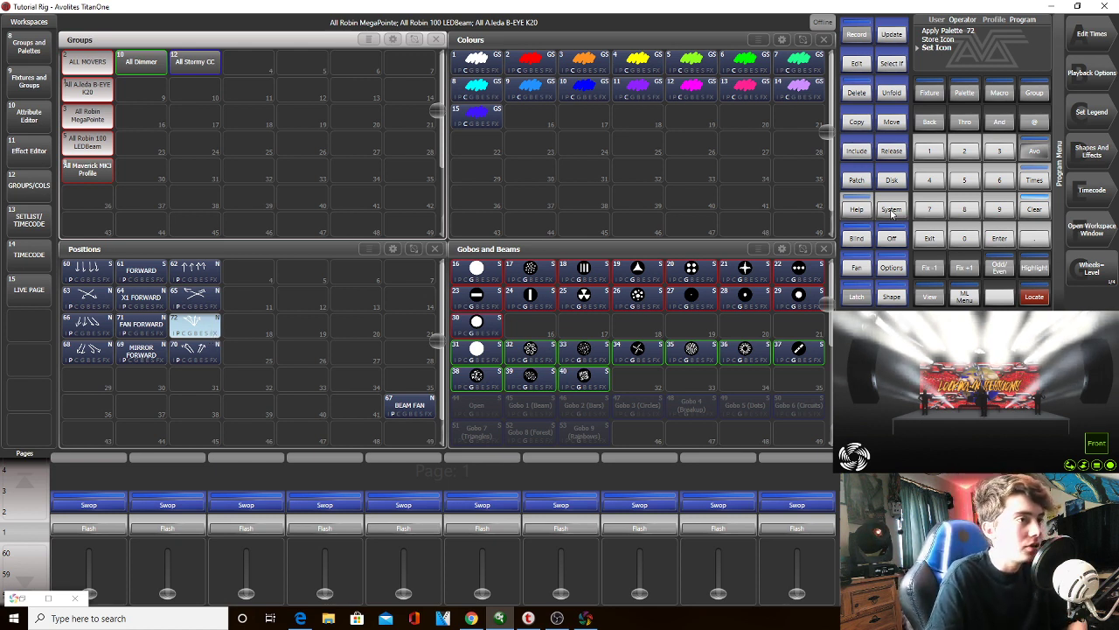
Clear the programmer and select the ALL MOVERS and All Dimmer groups
click(1030, 212)
click(893, 180)
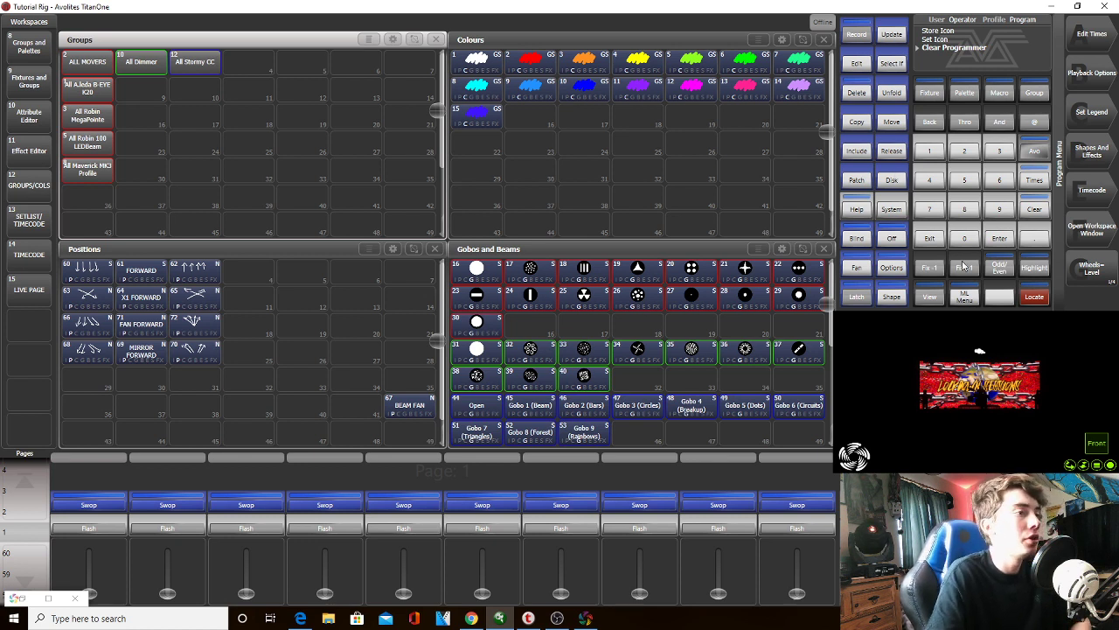
click(98, 74)
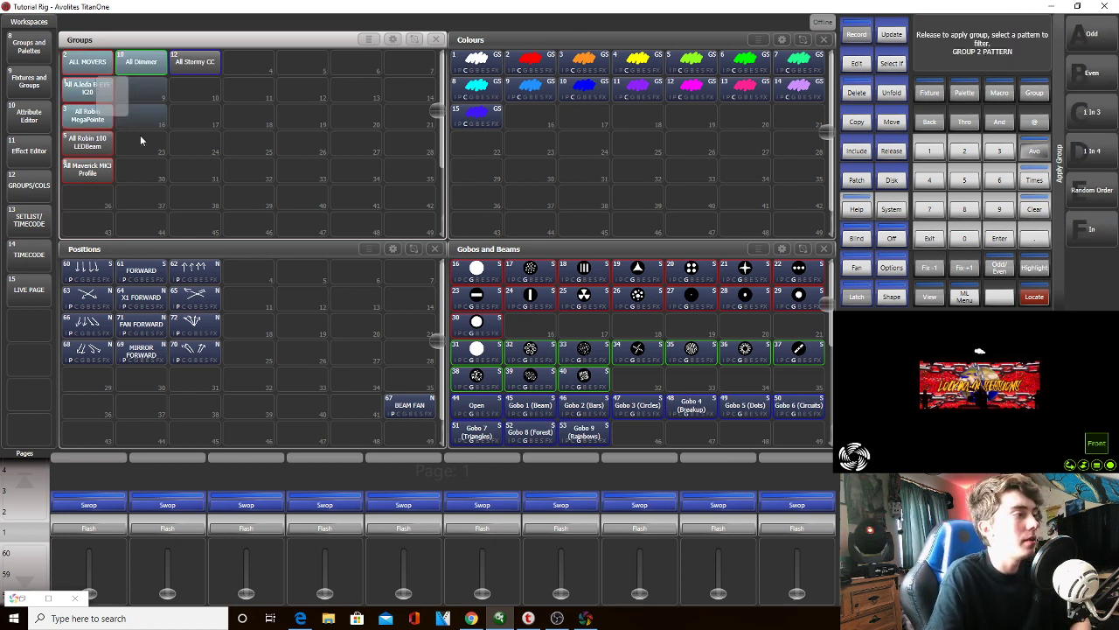
click(98, 58)
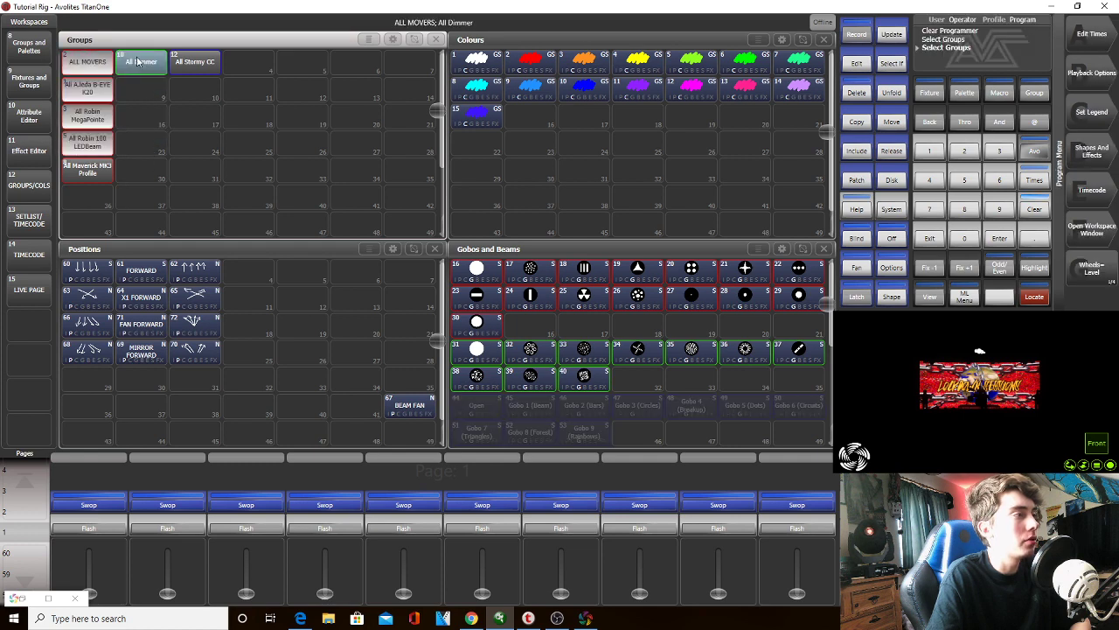
Clear the programmer and close the Groups, Gobos and Beams, and Positions windows beneath the fixtures in the Fixtures and Groups workspace
click(1032, 208)
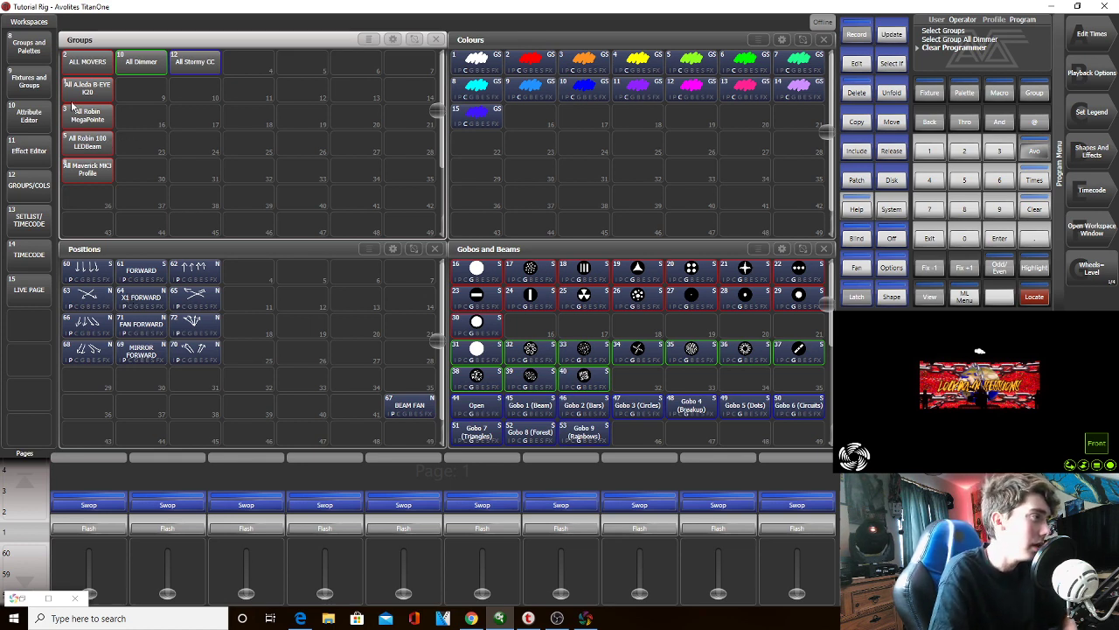
click(35, 82)
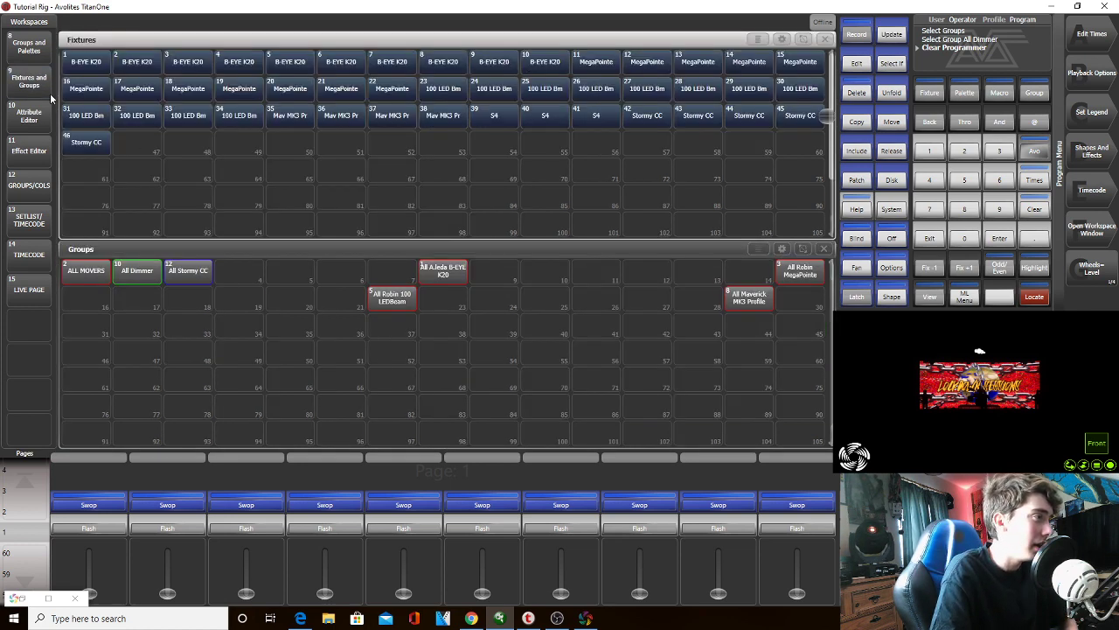
click(825, 249)
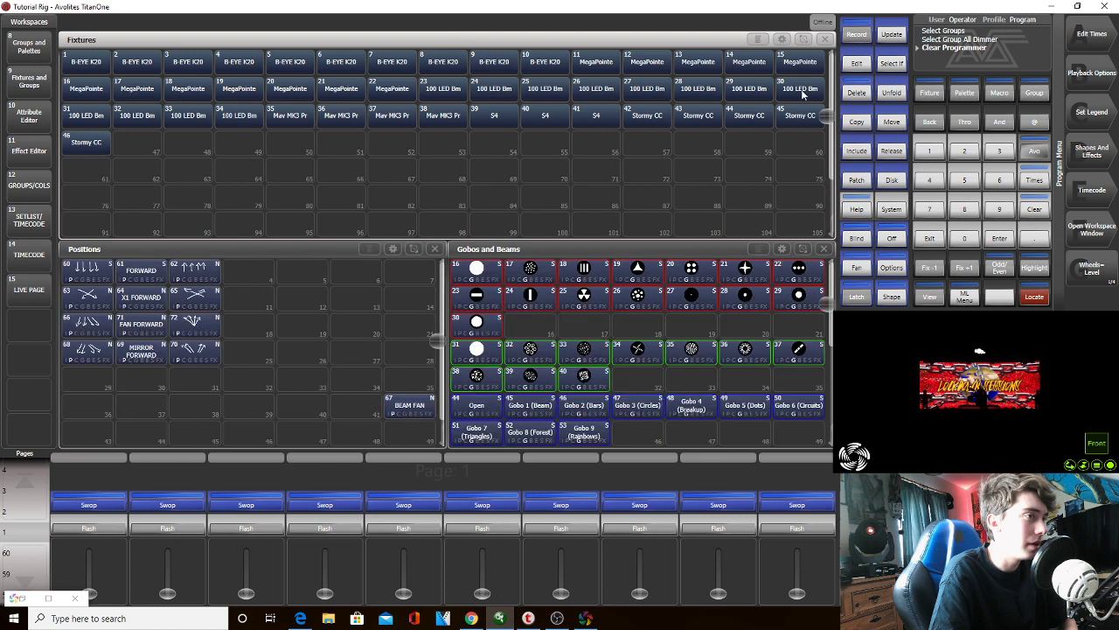
click(824, 249)
click(434, 249)
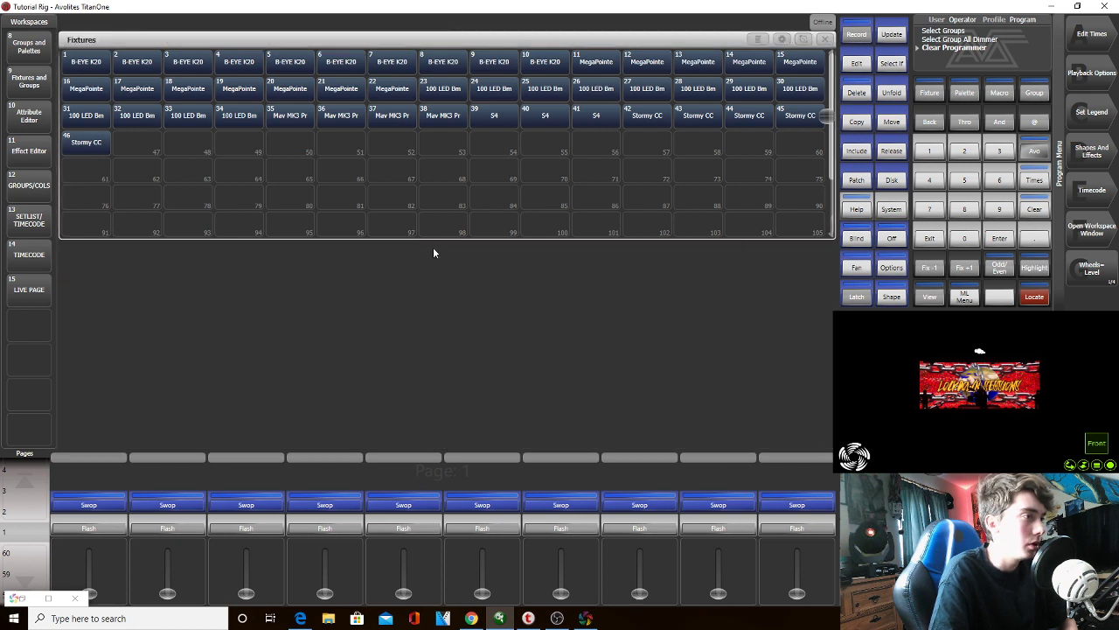
Close the Colours window and resize the Fixtures window to fill the whole workspace area
click(808, 46)
click(61, 278)
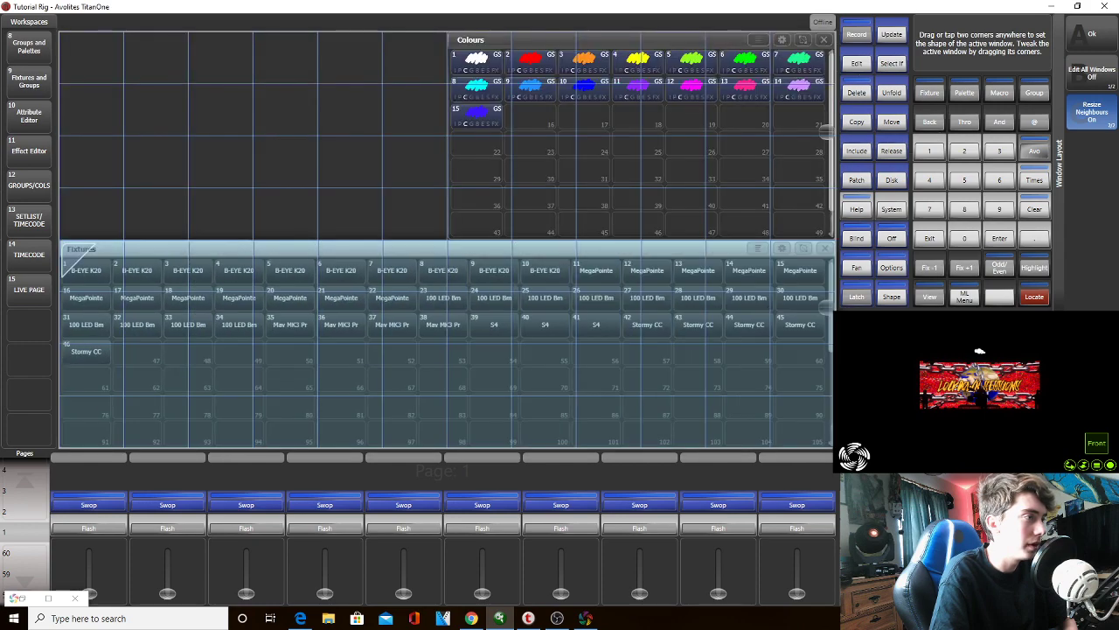
click(824, 42)
click(803, 249)
drag(82, 49, 815, 447)
Record the full-size Fixtures layout as workspace 16 with the legend FIXTURES
click(29, 326)
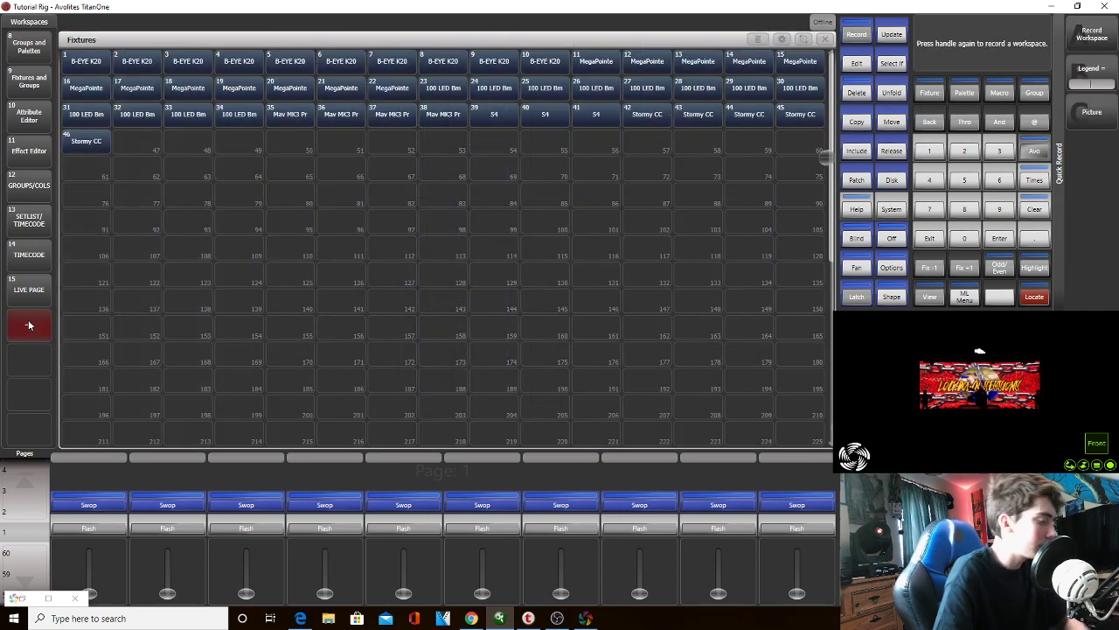
text(fix)
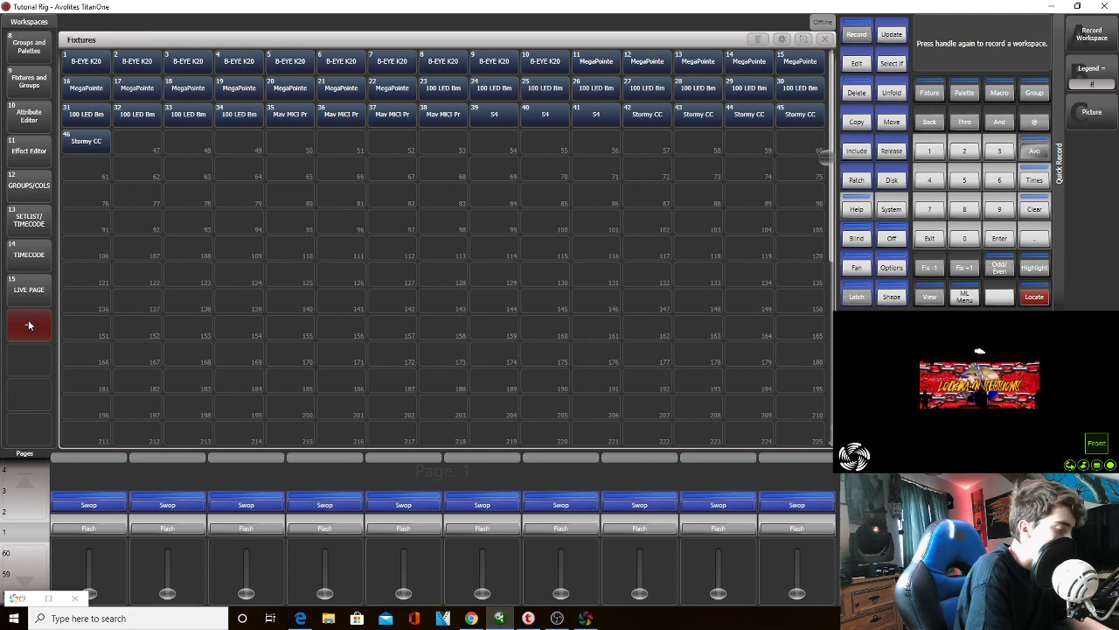
text(tures)
click(29, 325)
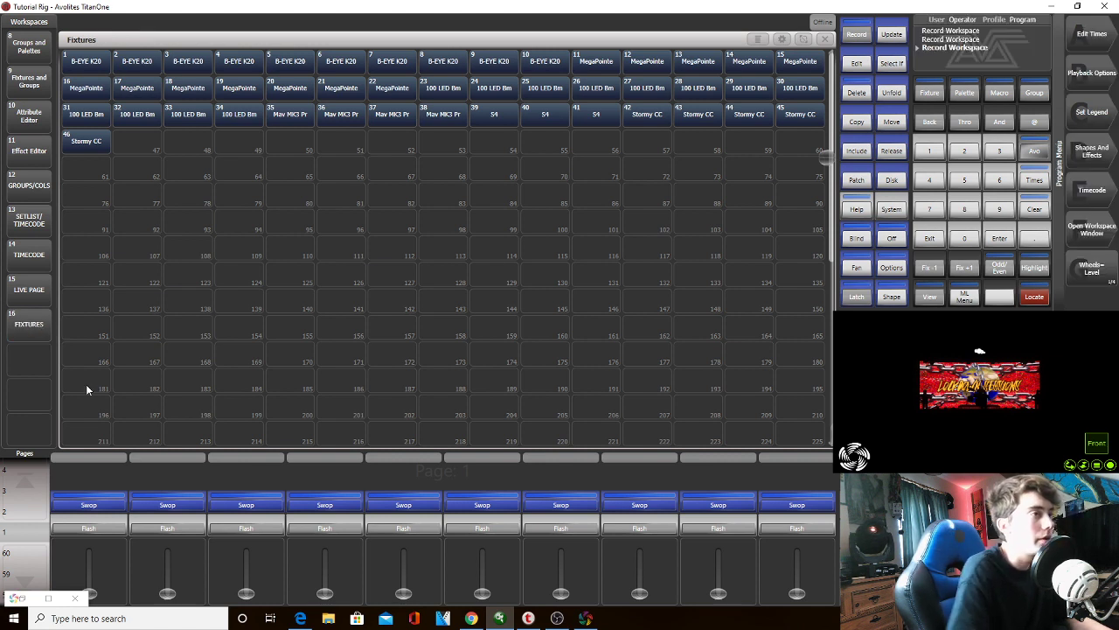
Give workspace 8 (Groups and Palettes) a red halo and workspace 9 (Fixtures and Groups) a yellow halo
click(1093, 125)
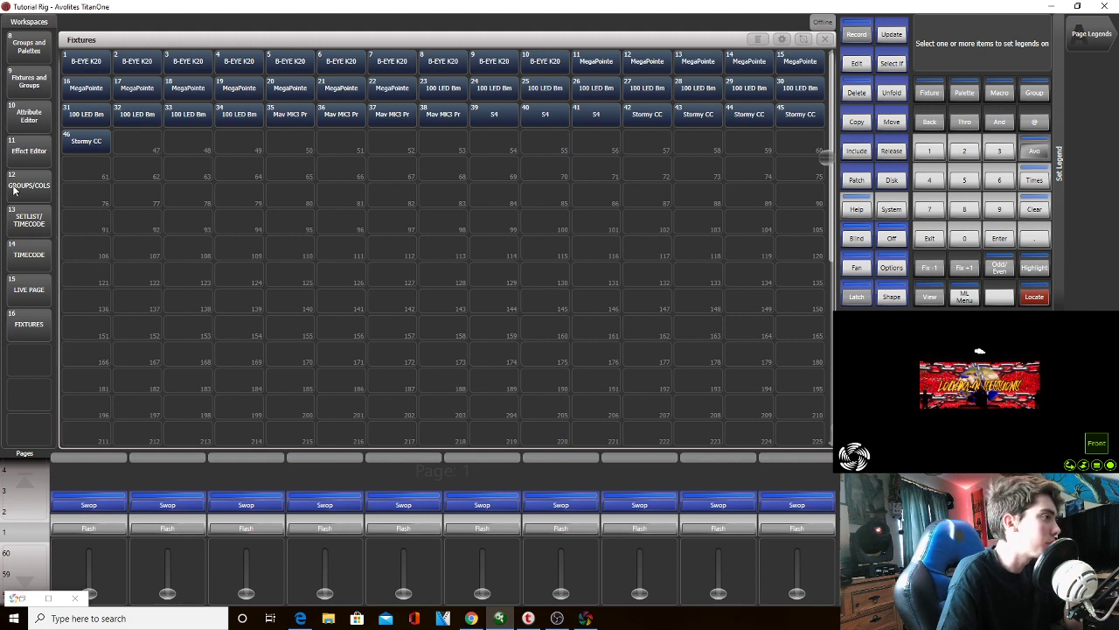
click(20, 58)
click(1084, 111)
drag(918, 150, 596, 5)
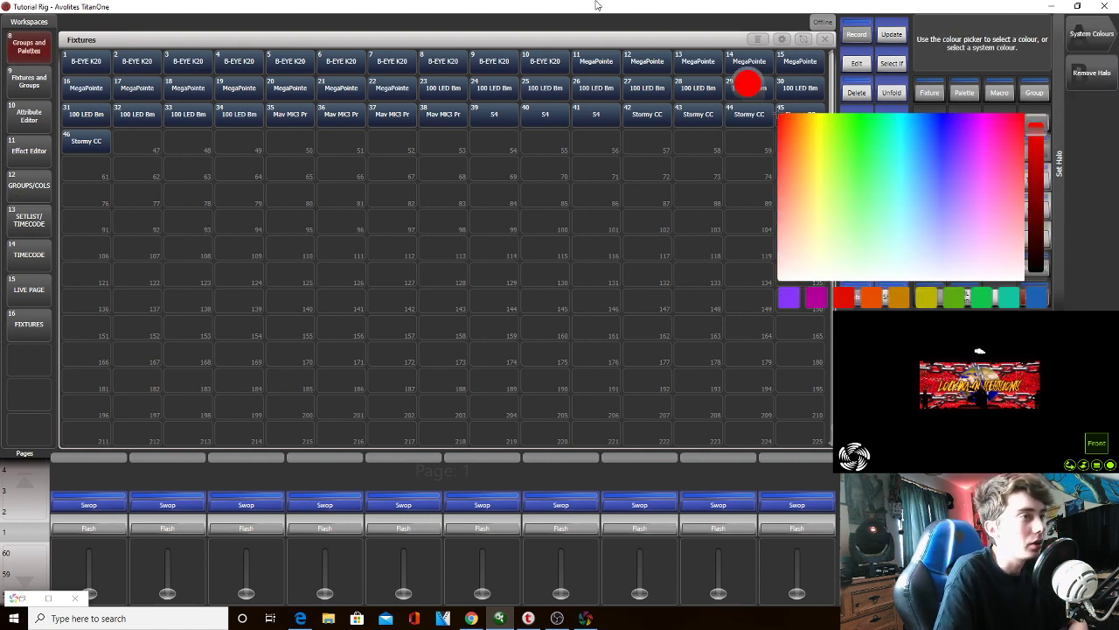
click(1097, 115)
click(14, 87)
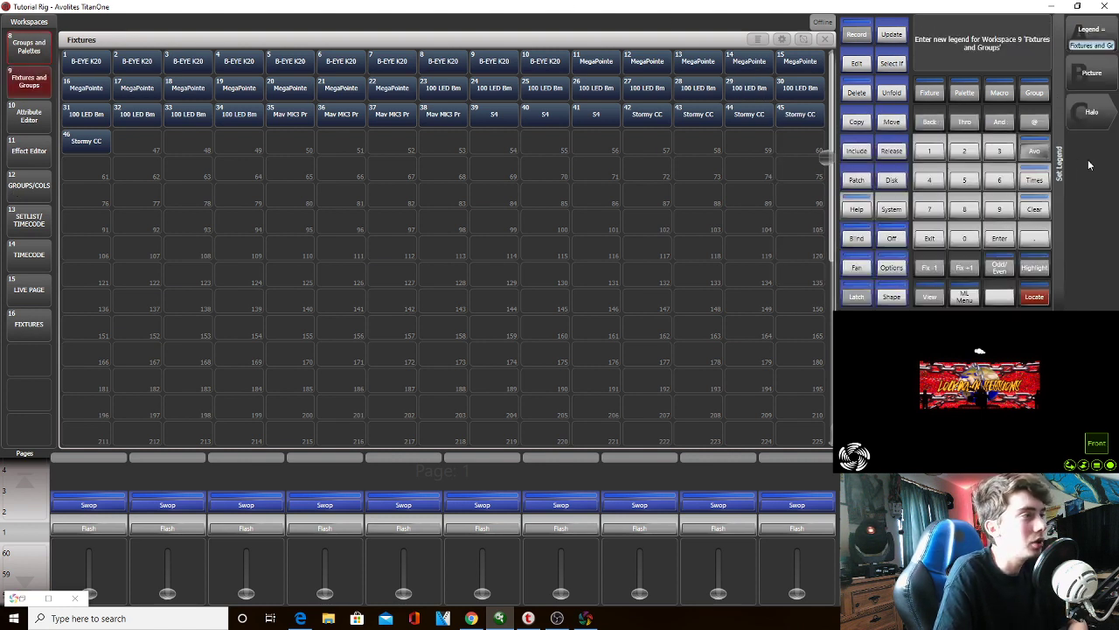
click(1087, 112)
drag(906, 172, 821, 81)
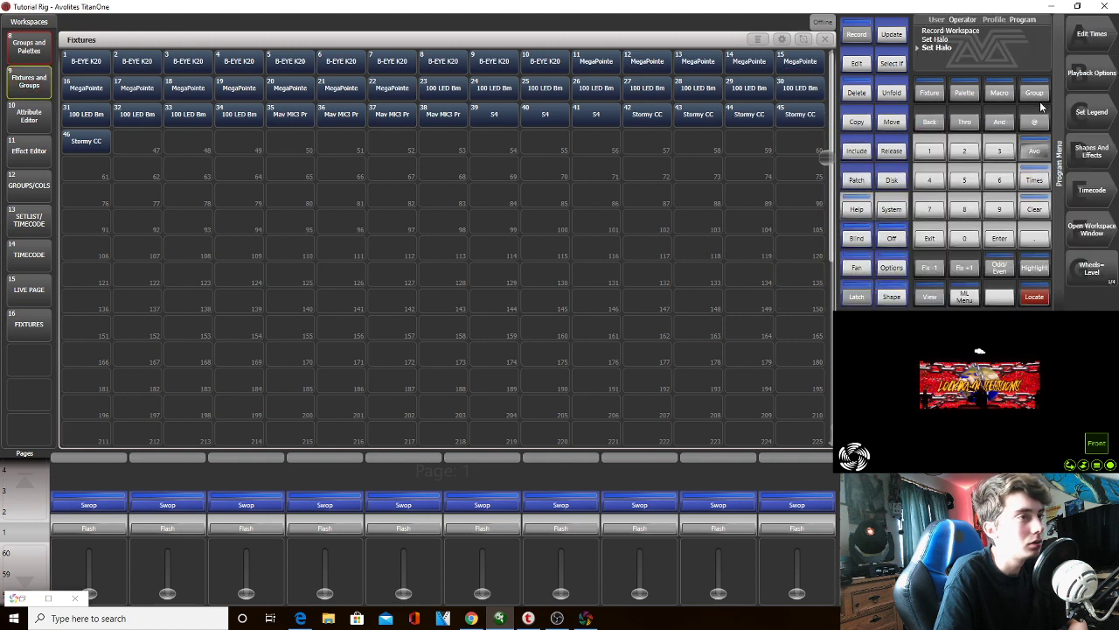
Give workspace 10 (Attribute Editor) a green halo and workspace 11 (Effect Editor) a cyan halo
click(1079, 118)
click(27, 117)
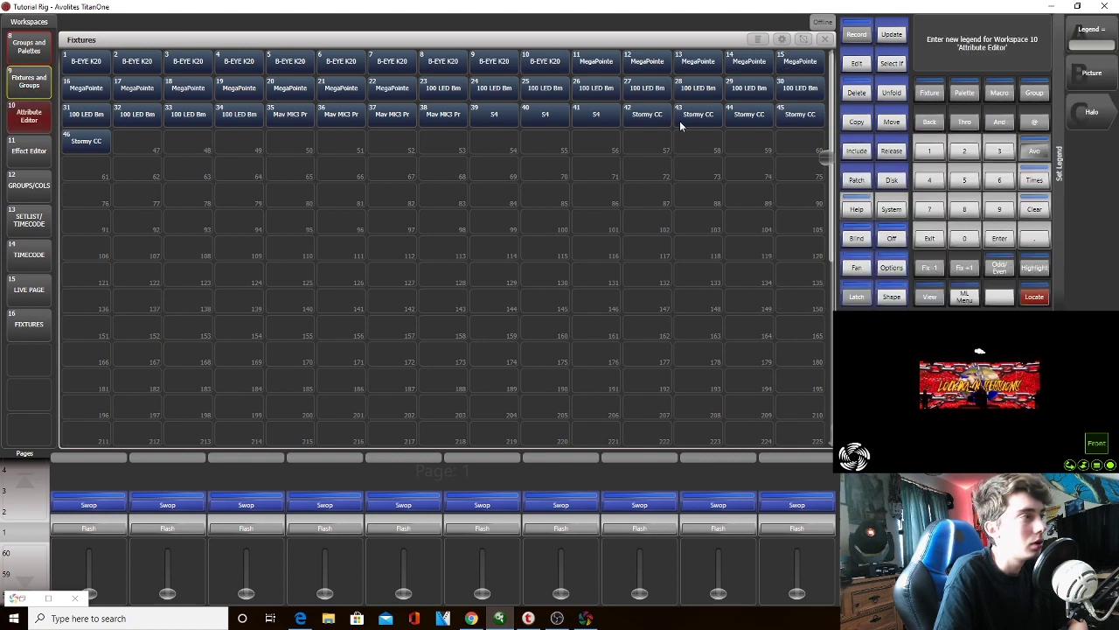
click(1099, 119)
drag(860, 176, 857, 66)
click(1086, 118)
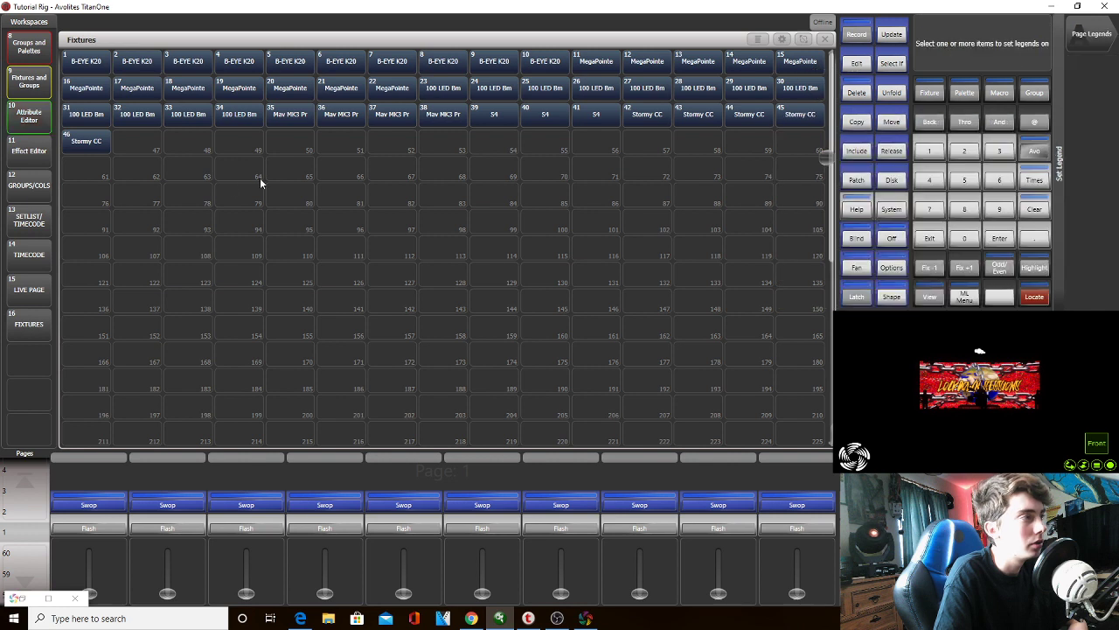
click(29, 150)
click(1075, 123)
drag(904, 160, 901, 111)
Give workspace 12 (GROUPS/COLS) a blue halo and workspace 13 (SETLIST/TIMECODE) a purple halo
click(1112, 119)
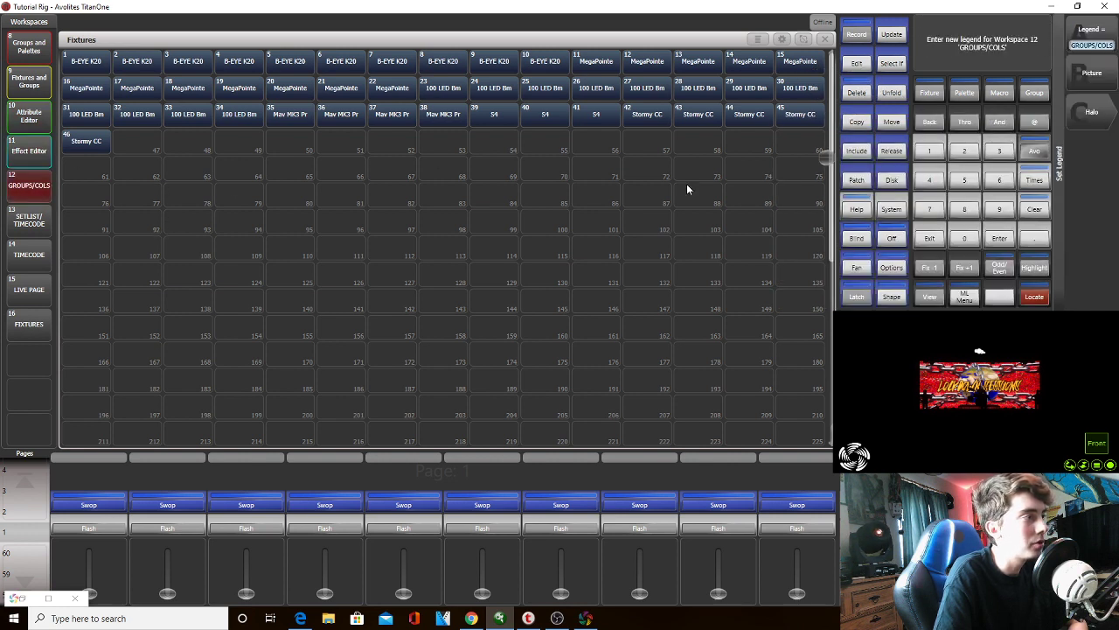
click(1093, 118)
drag(938, 202, 936, 95)
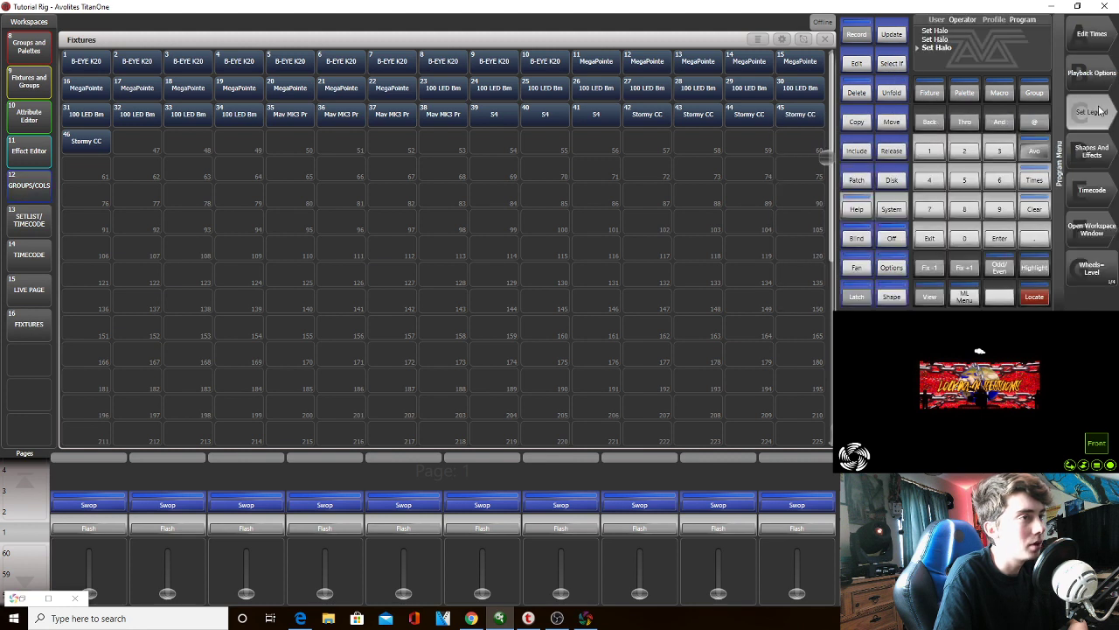
click(29, 219)
click(1091, 118)
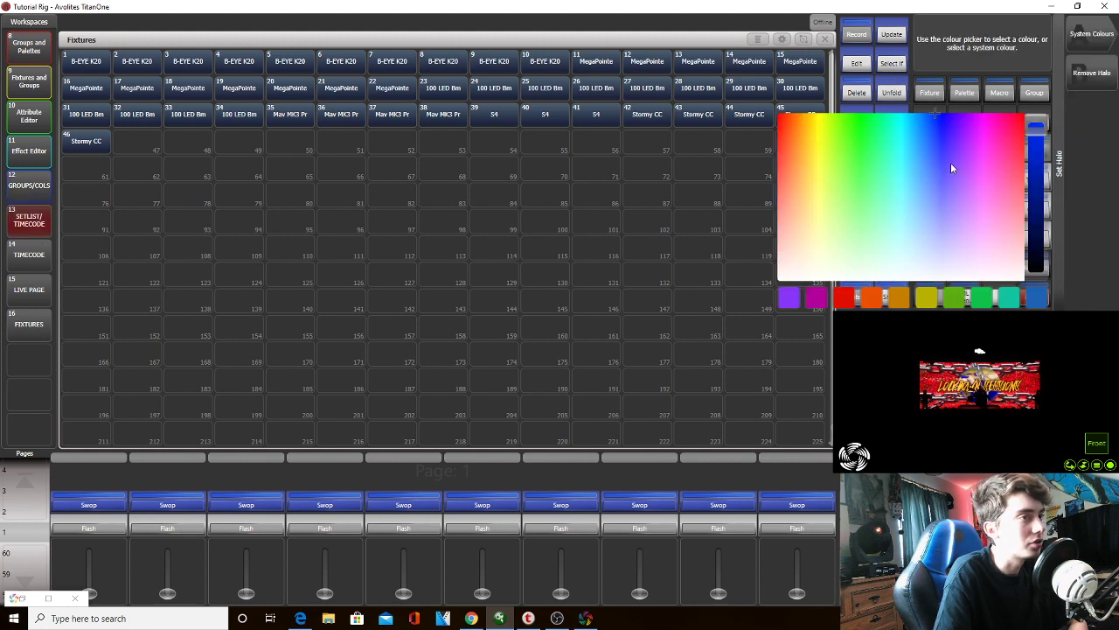
drag(950, 167, 973, 103)
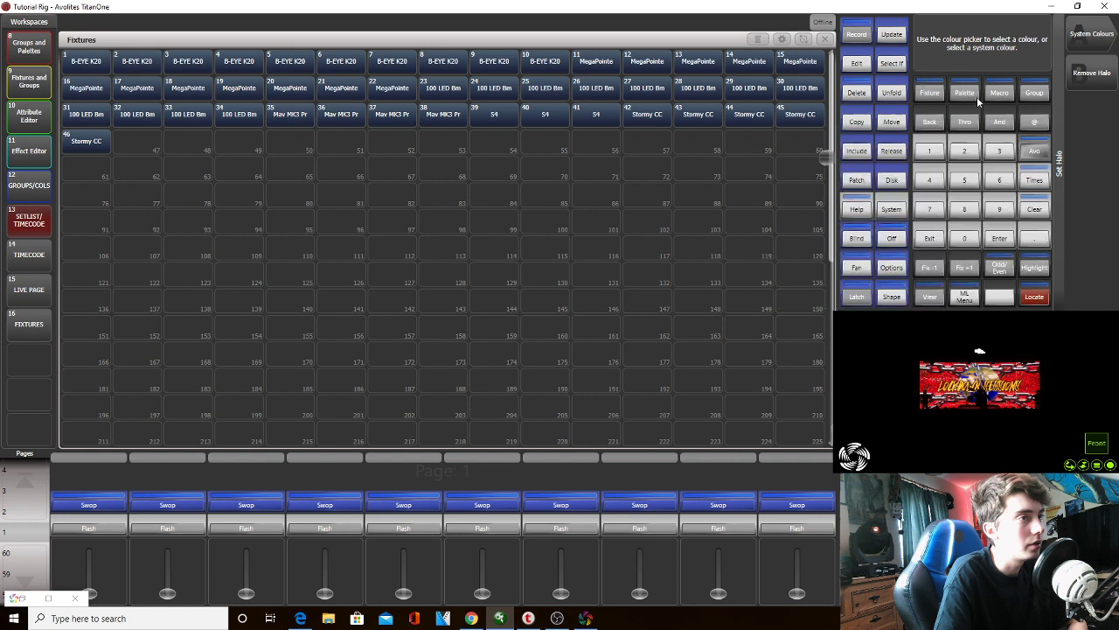
Give workspace 14 (TIMECODE) a magenta halo
click(17, 261)
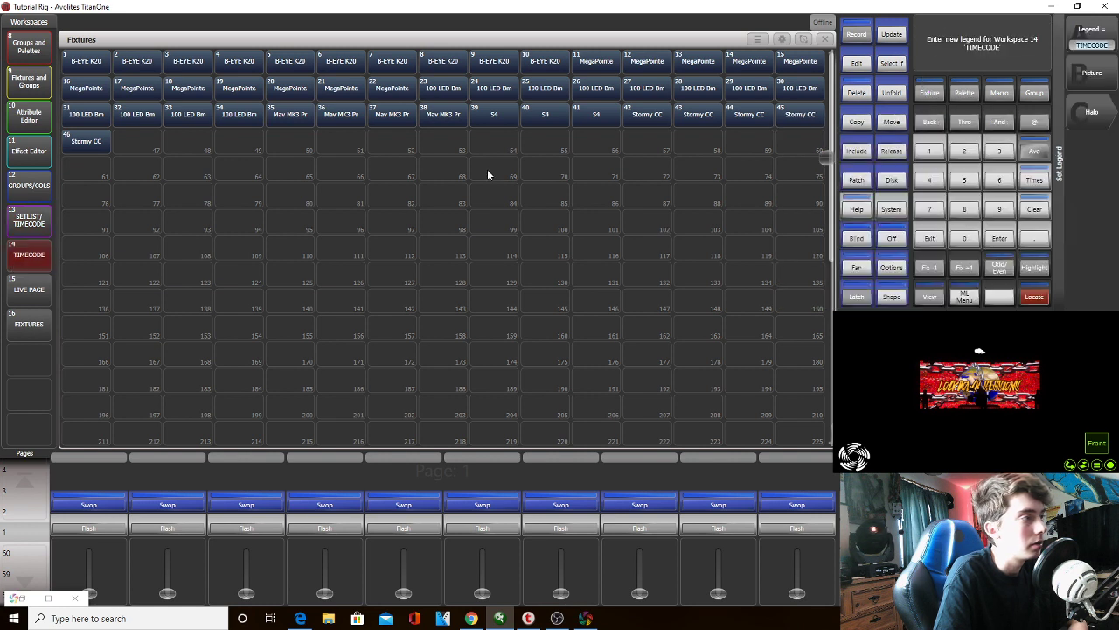
click(1091, 118)
drag(1019, 174, 985, 103)
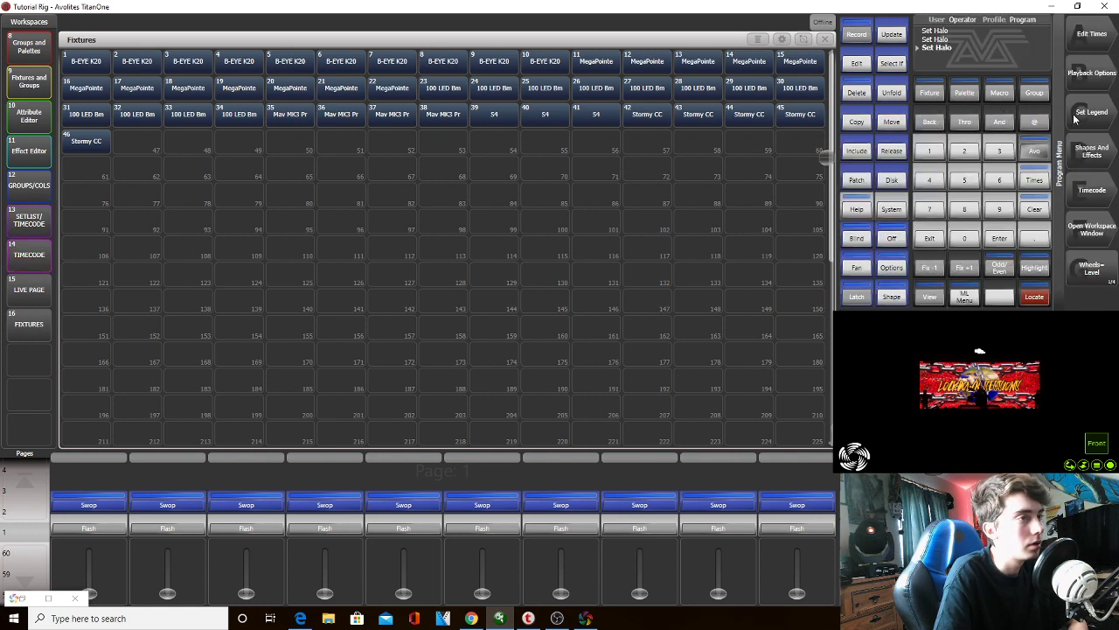
click(29, 323)
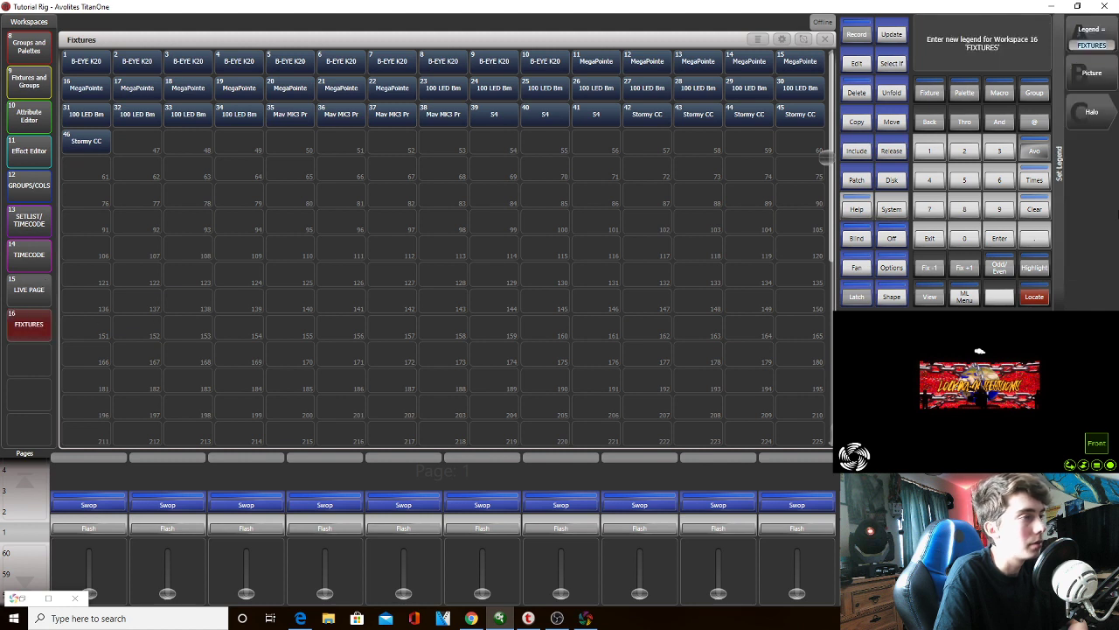
click(932, 243)
Give workspaces 15 (LIVE PAGE) and 16 (FIXTURES) a white halo each
click(1095, 114)
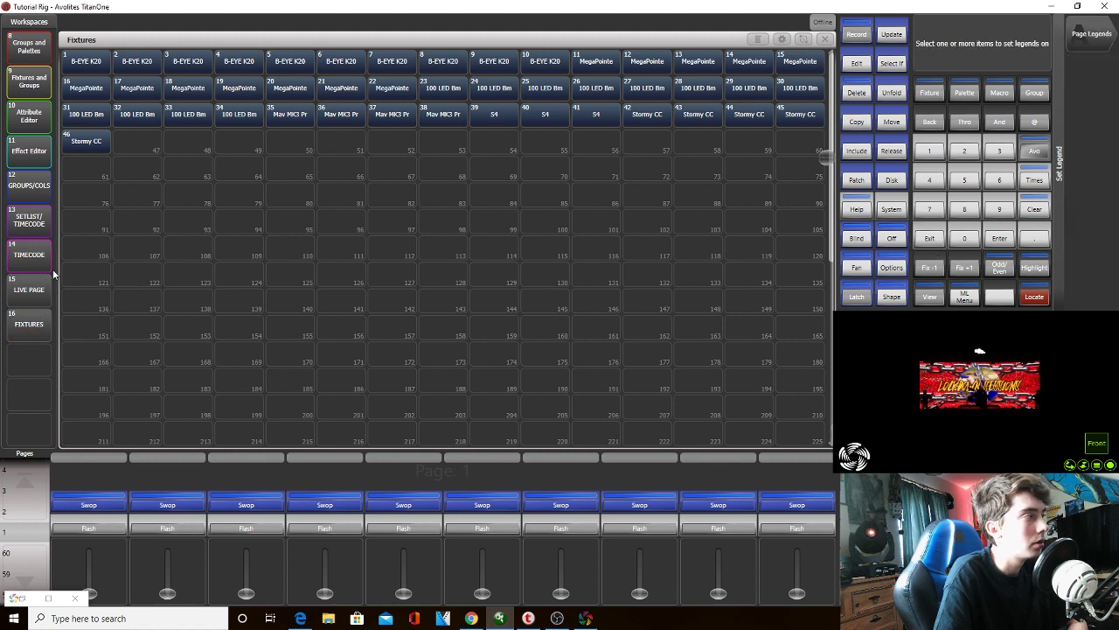
click(40, 301)
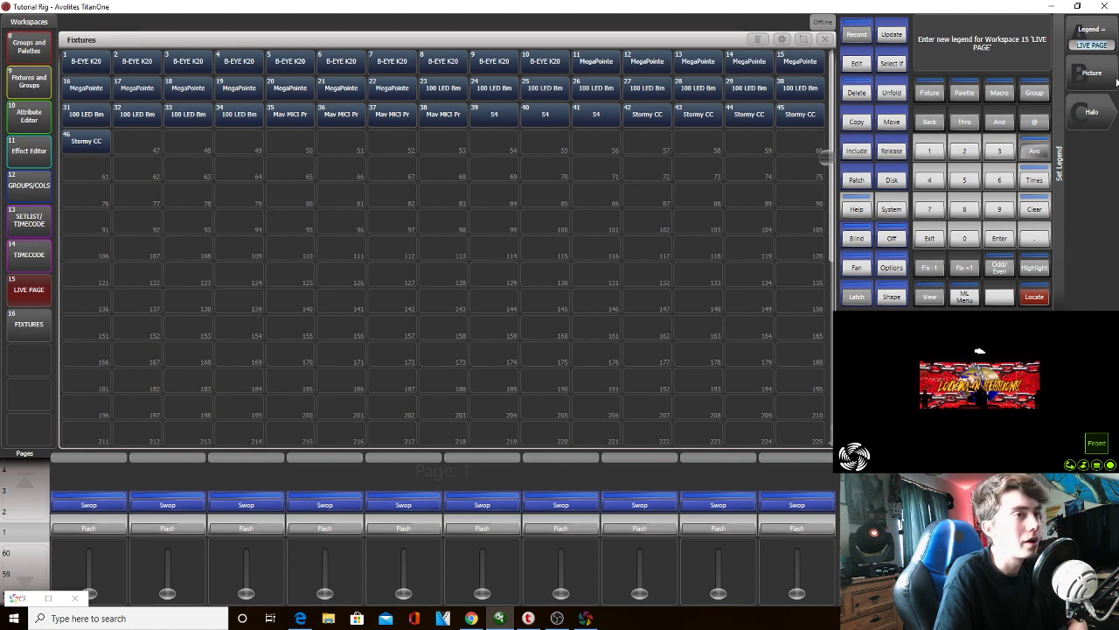
click(1093, 112)
click(884, 233)
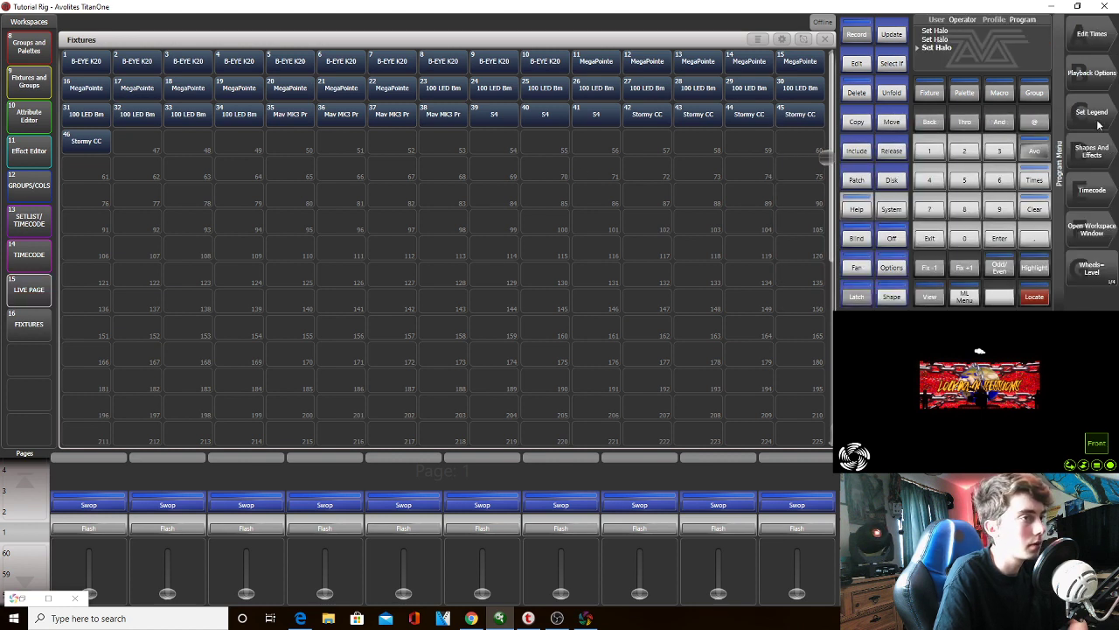
click(1097, 121)
click(42, 341)
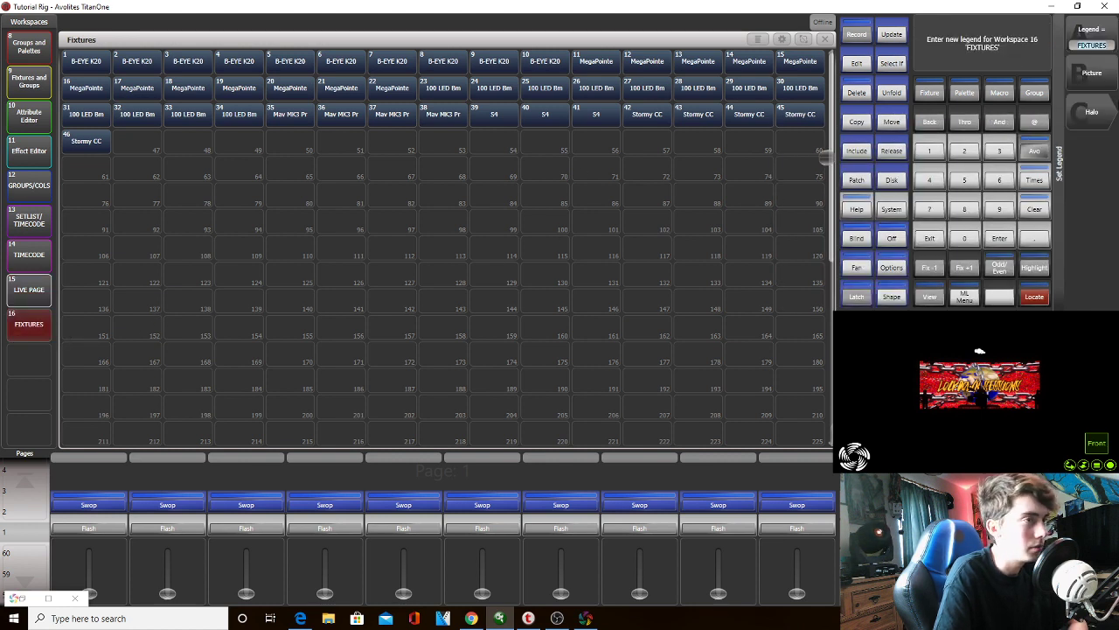
click(1092, 111)
drag(994, 126, 945, 278)
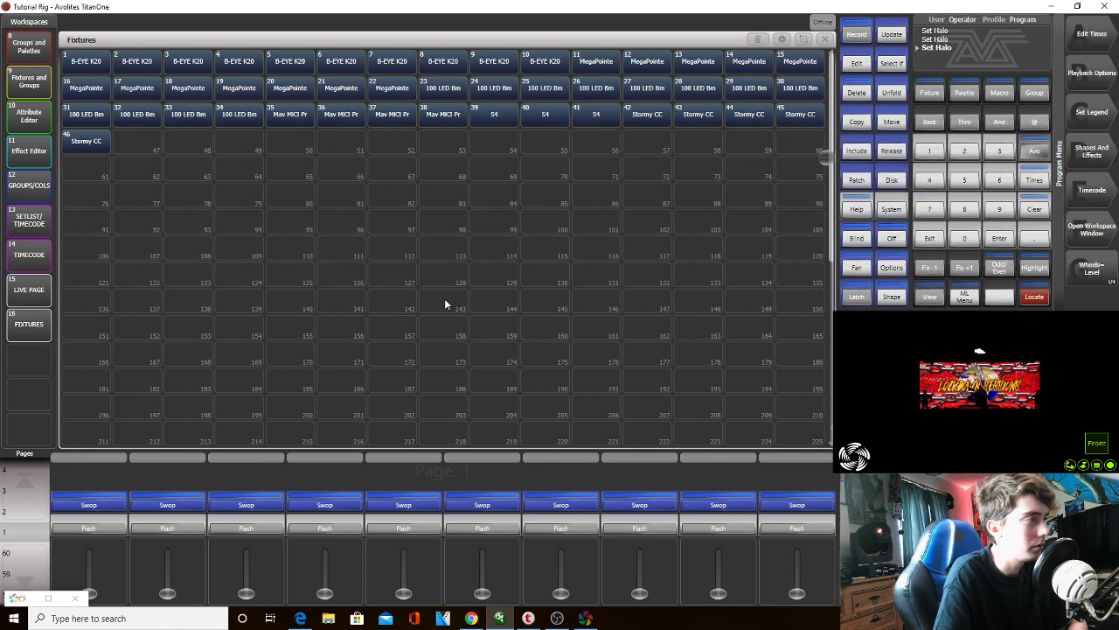
Look through the recorded workspaces, including Effect Editor, and return to Groups and Palettes
click(35, 218)
click(33, 150)
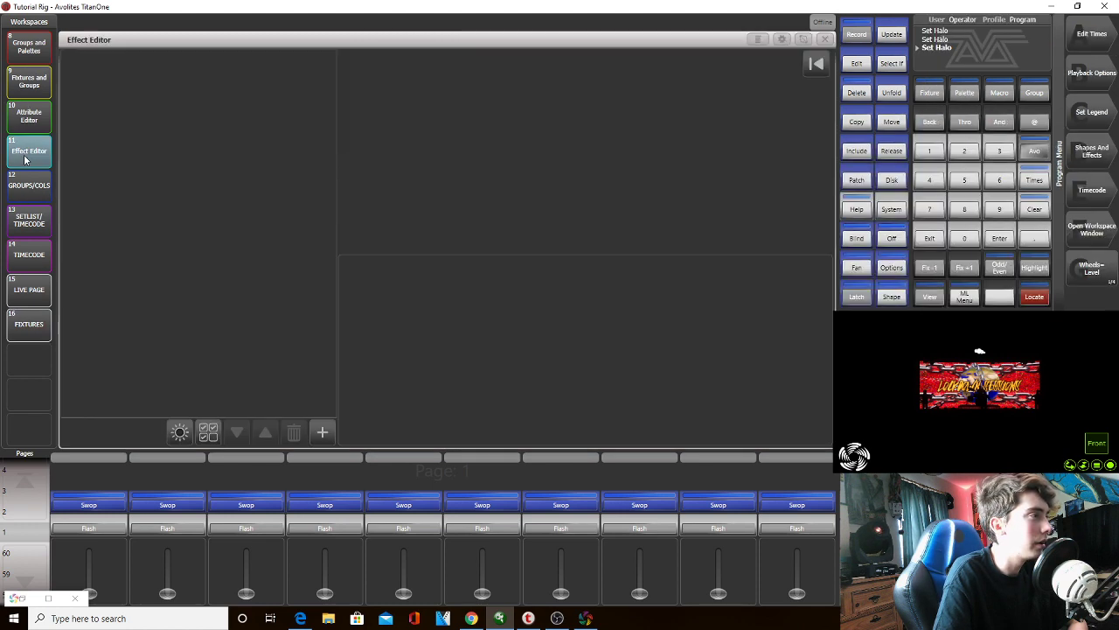
click(28, 83)
click(24, 56)
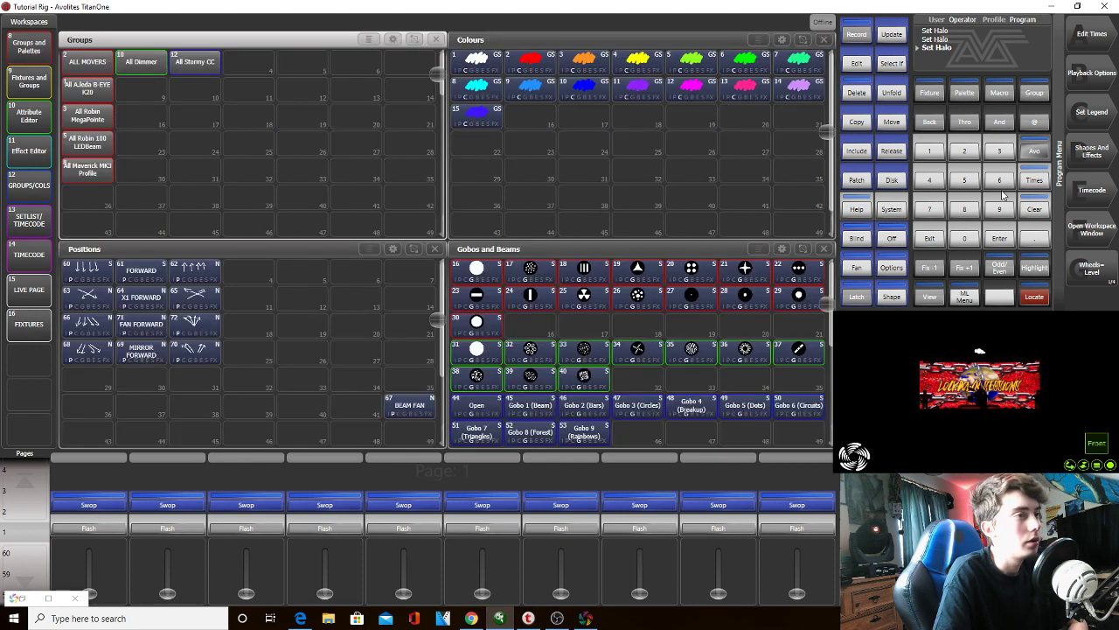
click(901, 184)
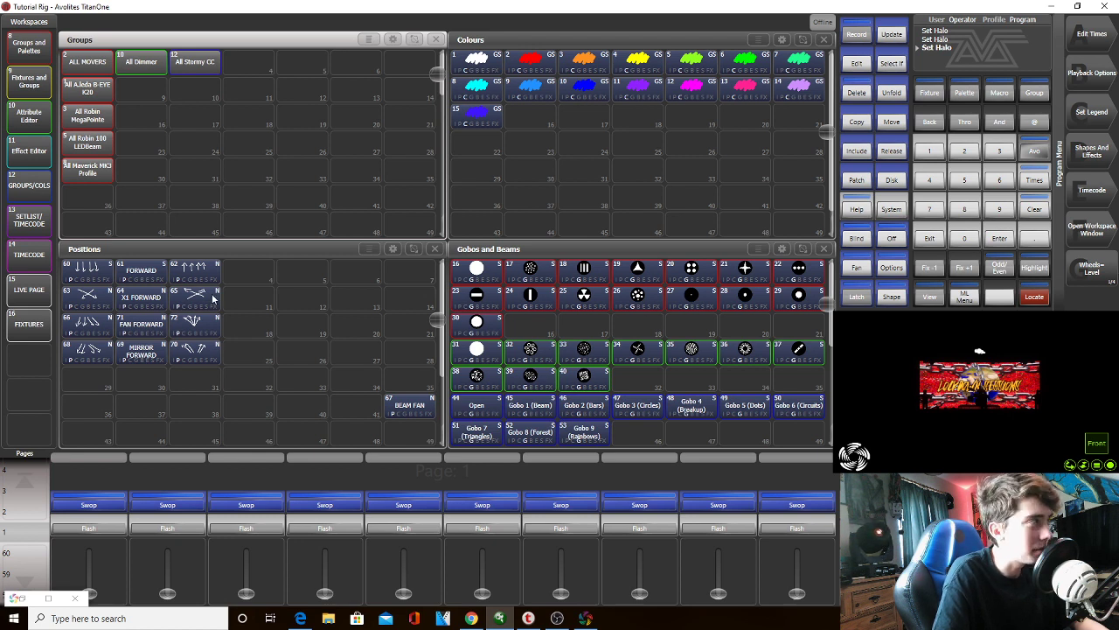
click(897, 266)
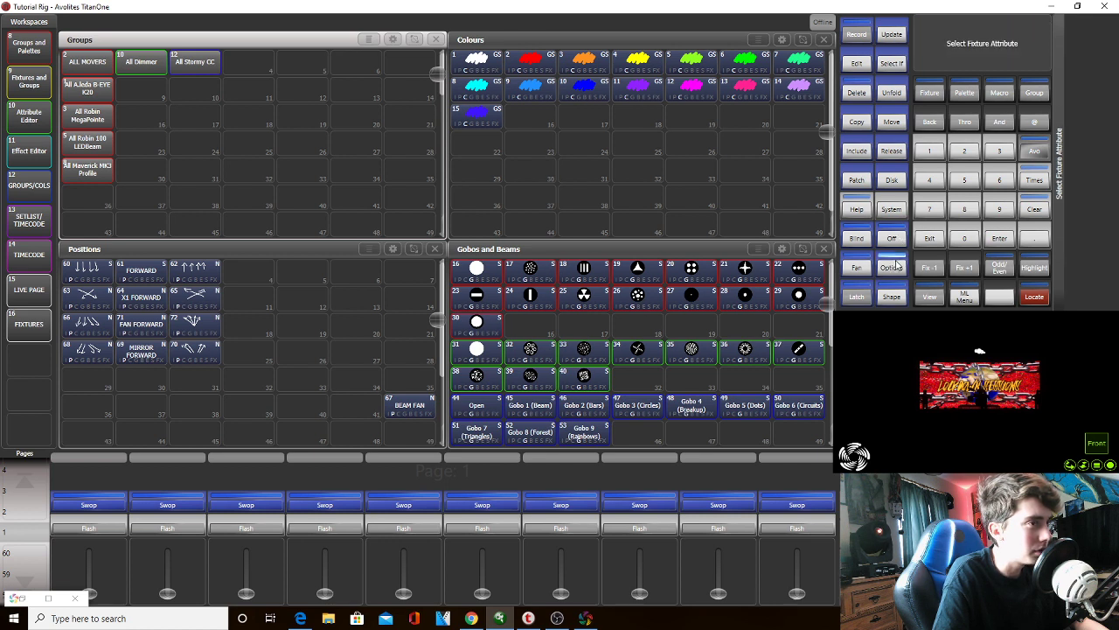
click(948, 243)
click(885, 199)
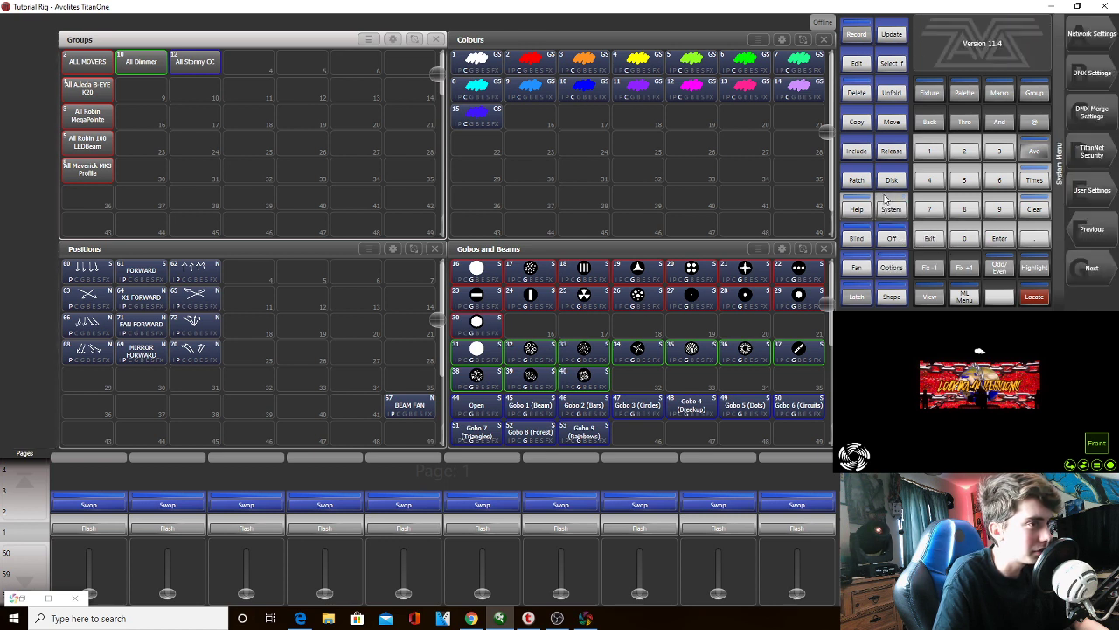
click(1092, 203)
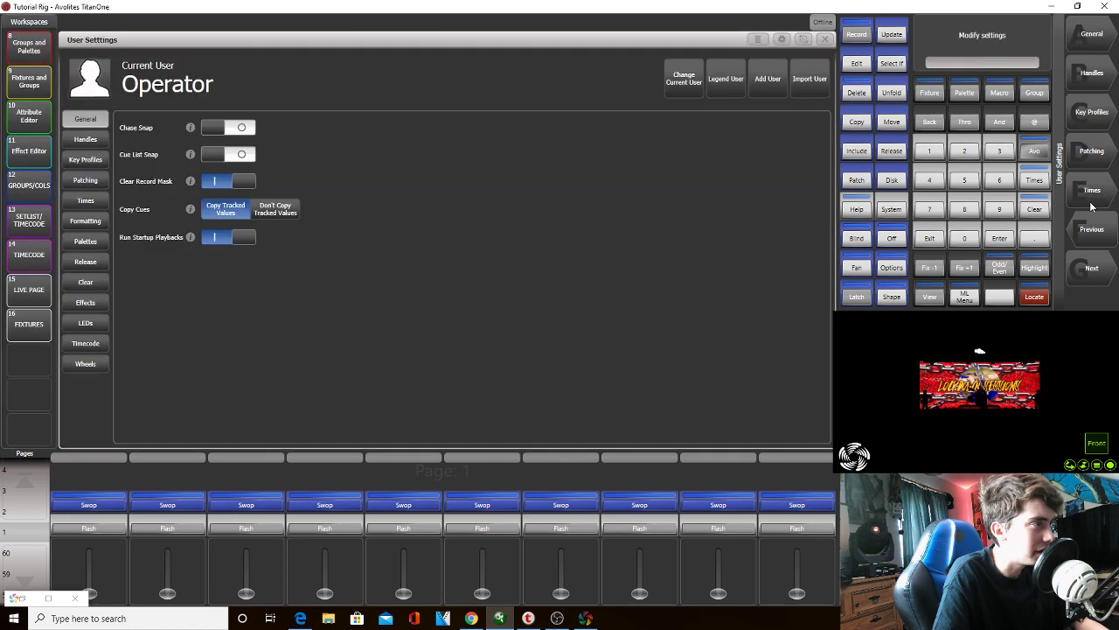
click(929, 244)
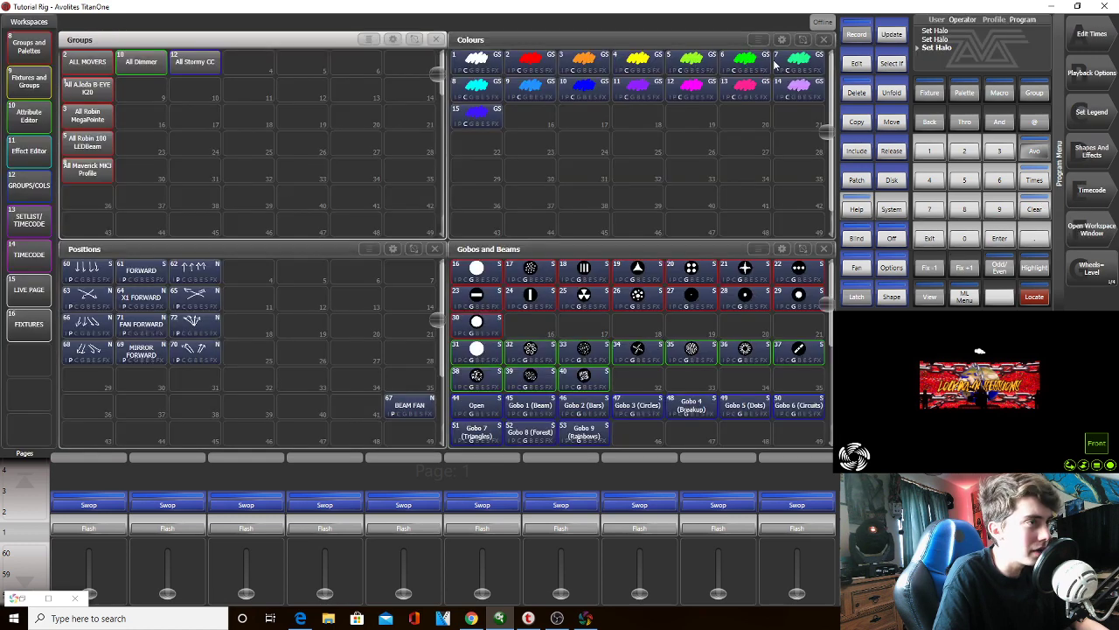
Open the Handles page of the user settings and resize its window to uncover the Groups and Positions windows
click(889, 210)
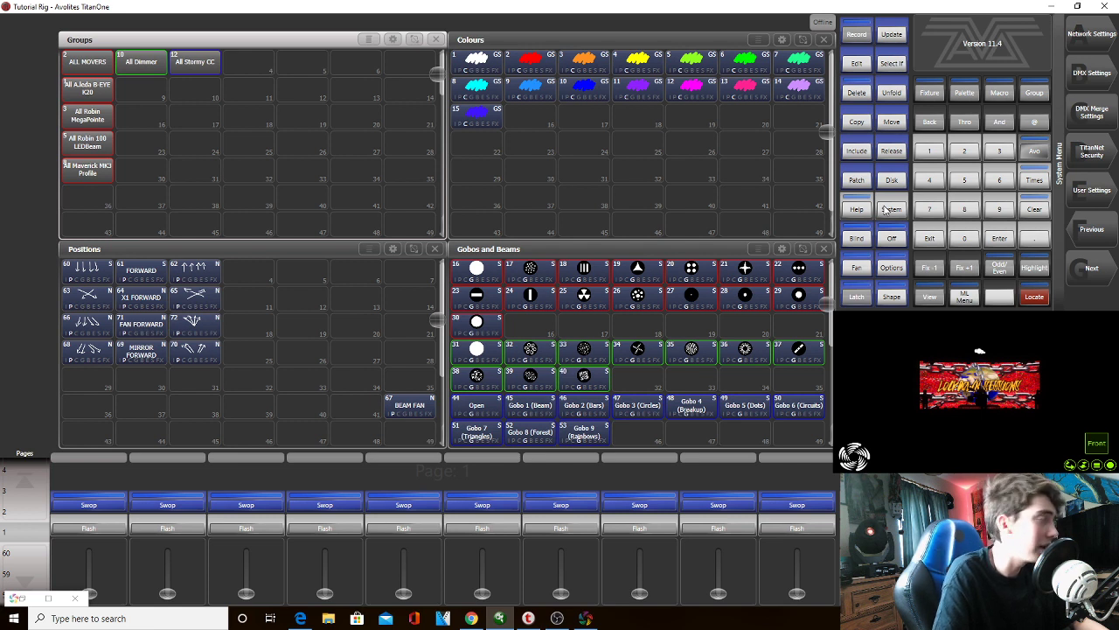
click(1093, 190)
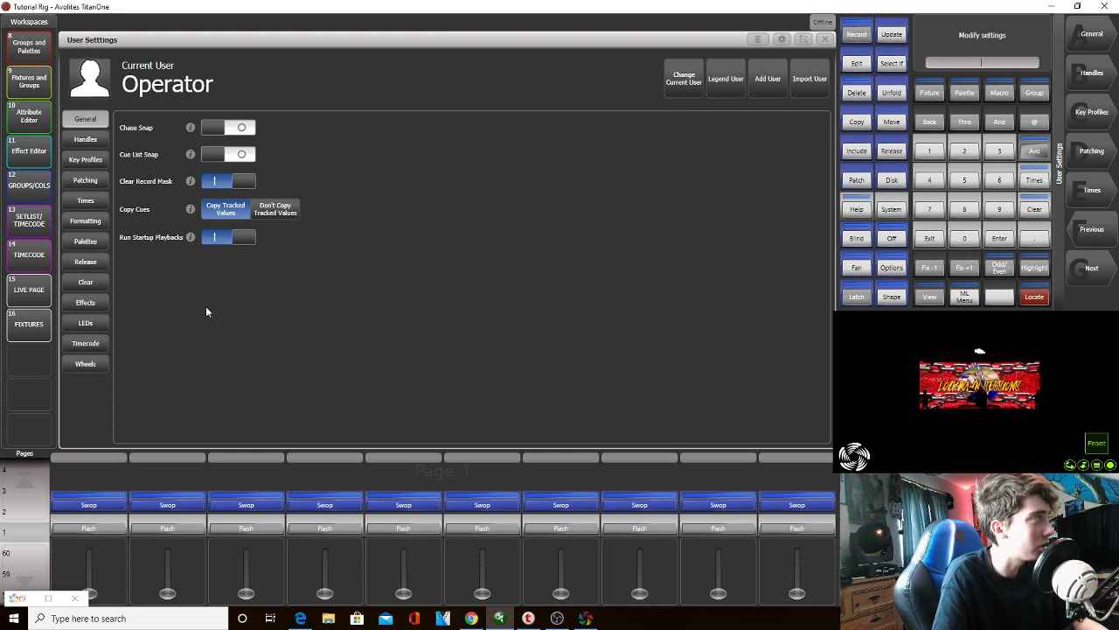
click(85, 142)
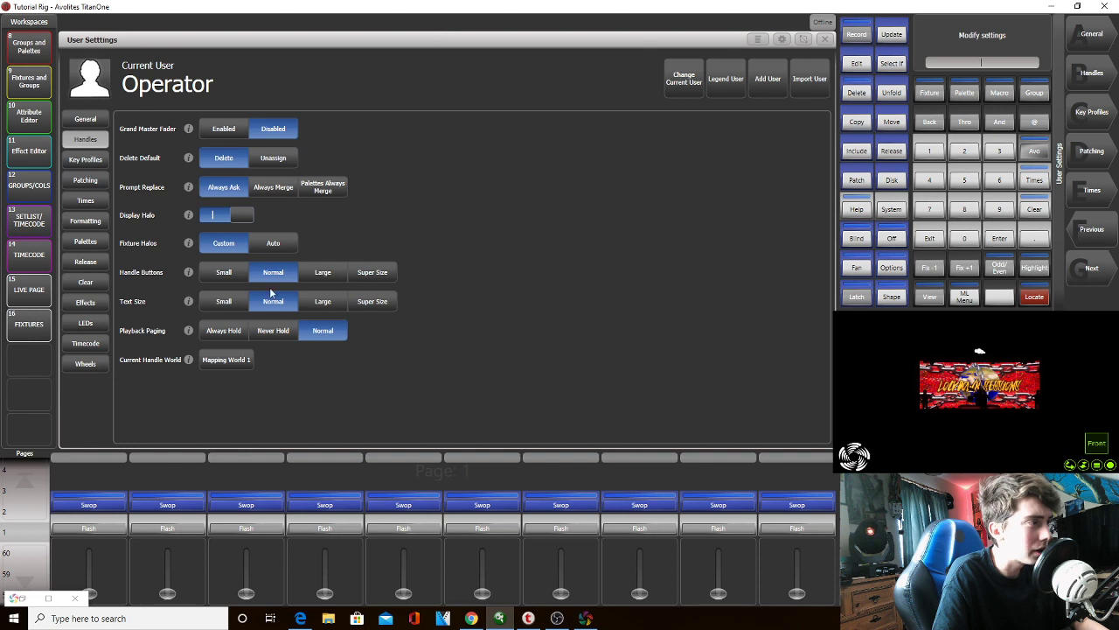
click(803, 39)
drag(610, 58, 804, 422)
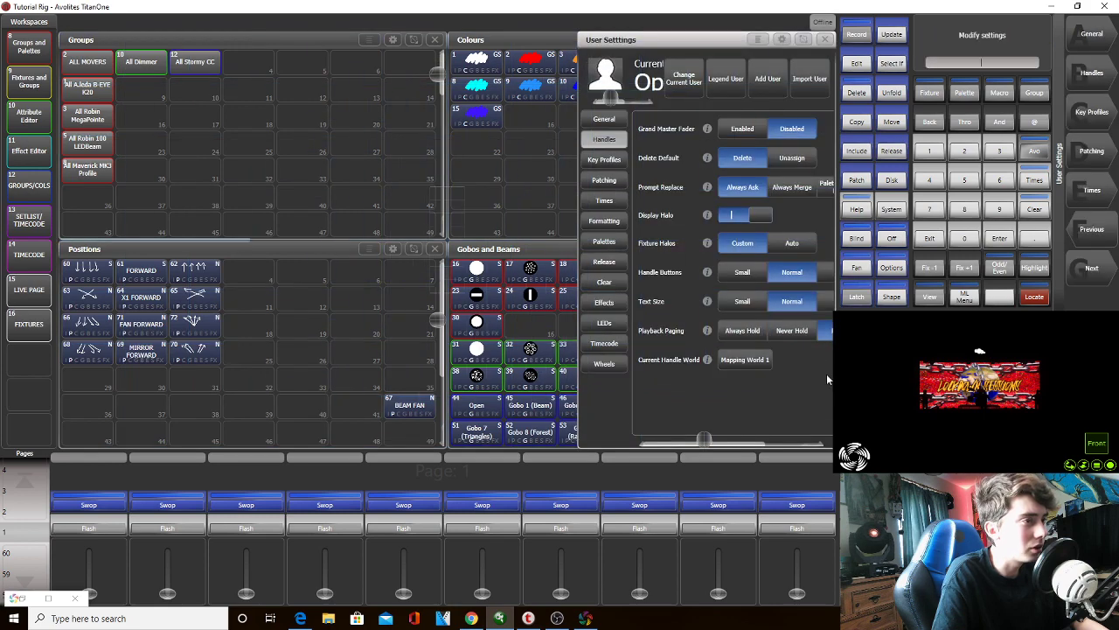
click(803, 39)
click(478, 61)
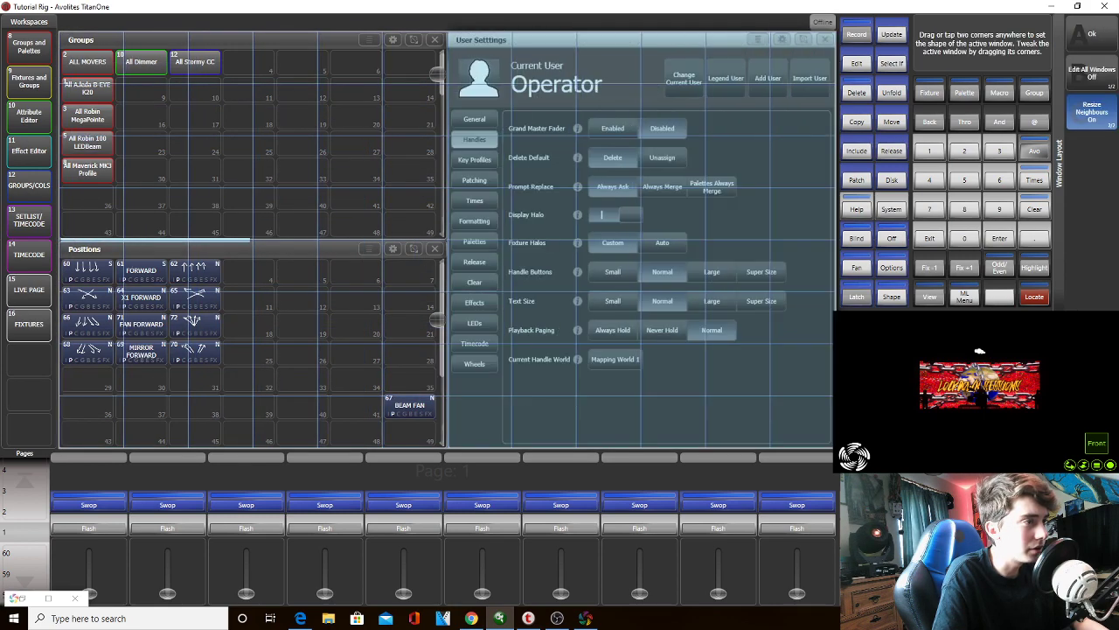
Set the handle buttons and the text size to Large and leave the user settings
click(710, 271)
click(730, 297)
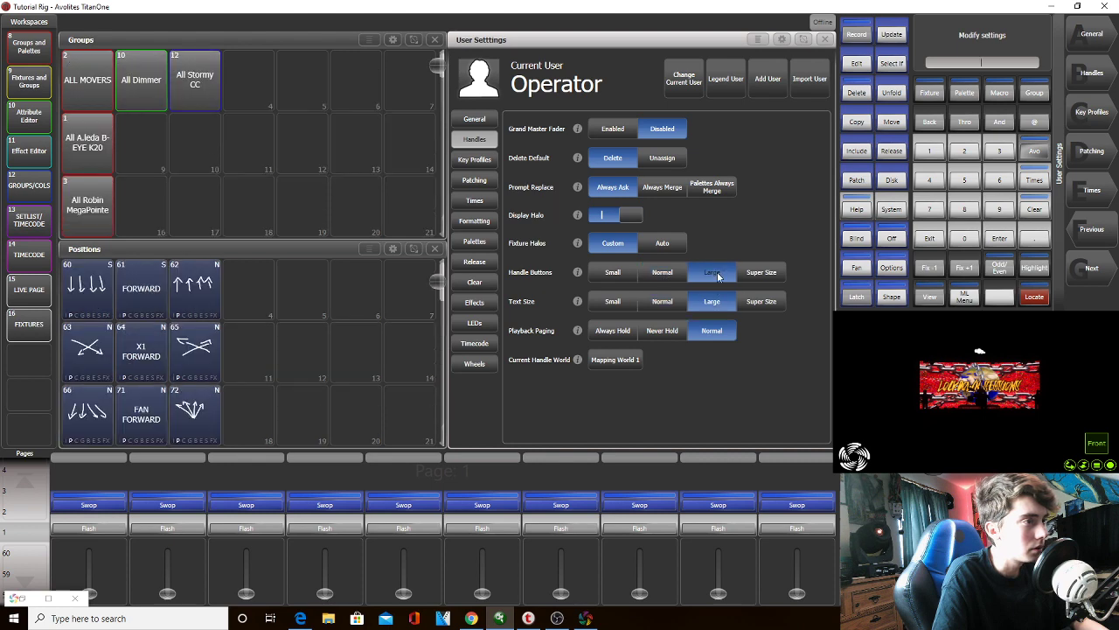
click(924, 239)
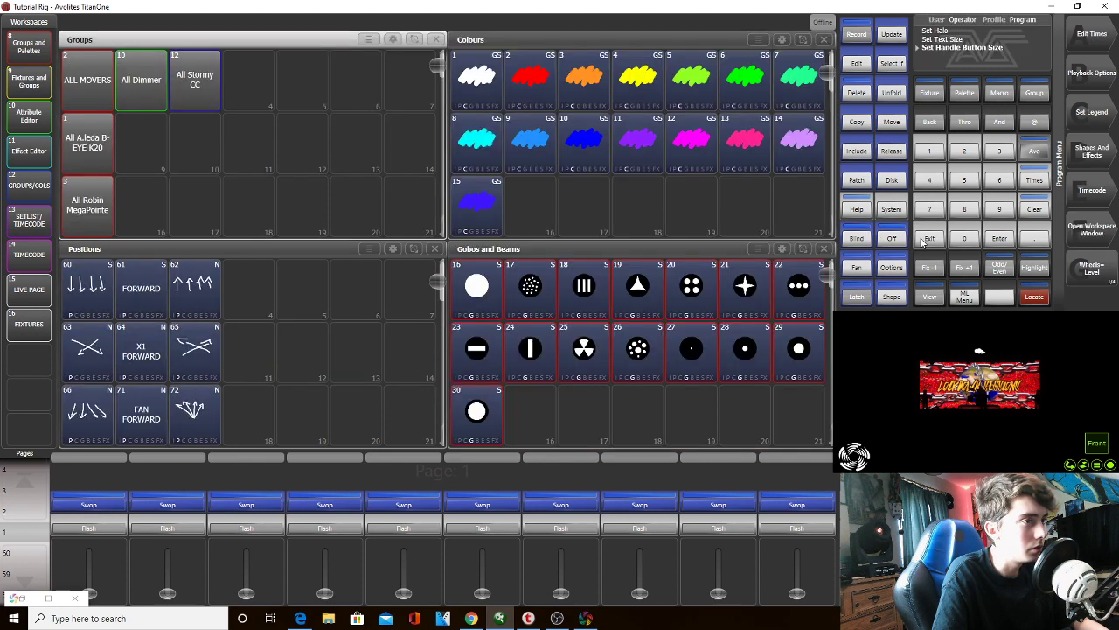
Reopen the Handles user settings and set the text size and handle buttons to Normal
click(1102, 240)
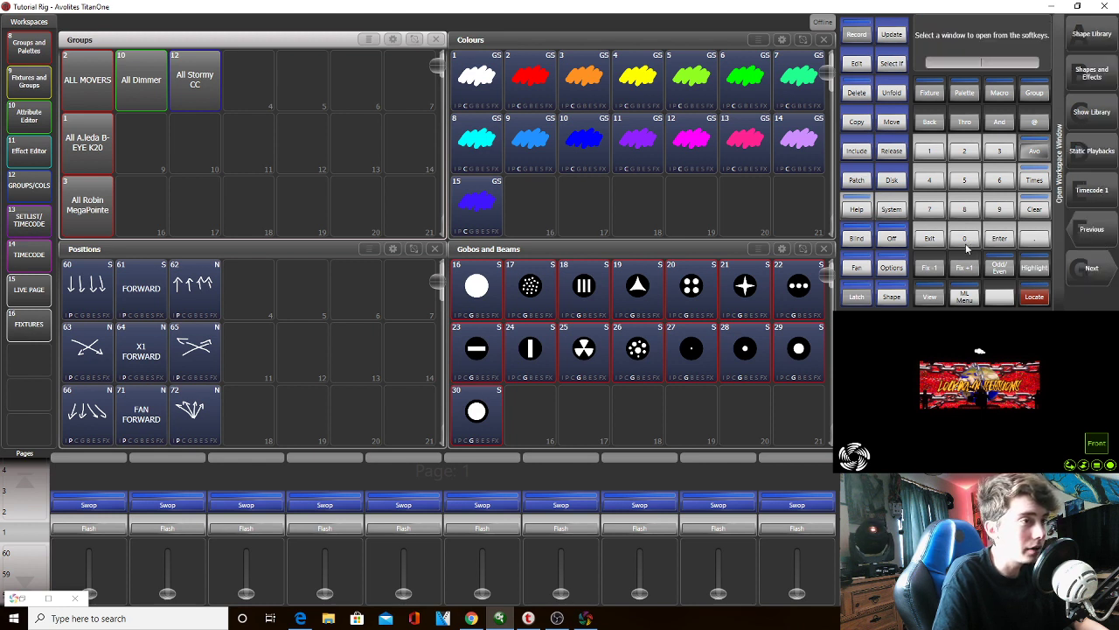
click(931, 240)
click(901, 212)
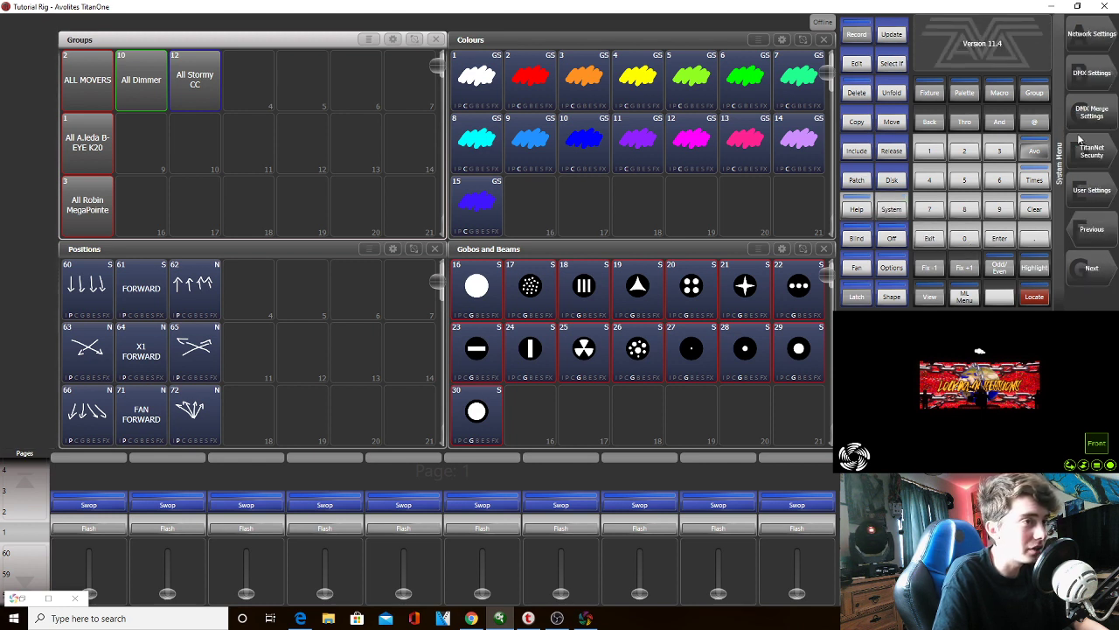
click(1090, 194)
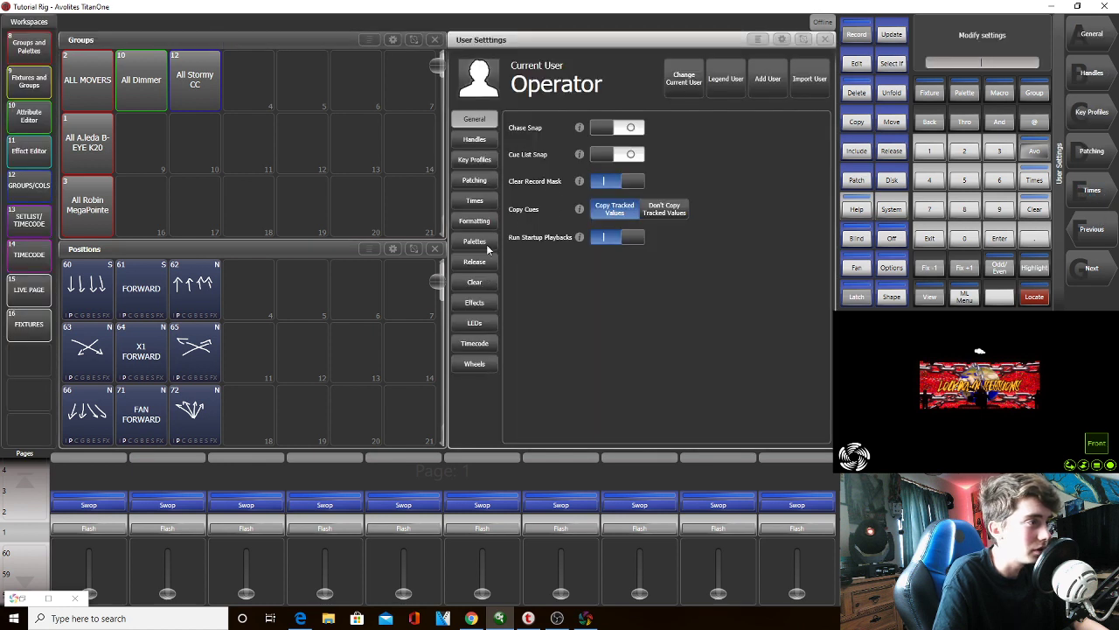
click(474, 159)
click(475, 140)
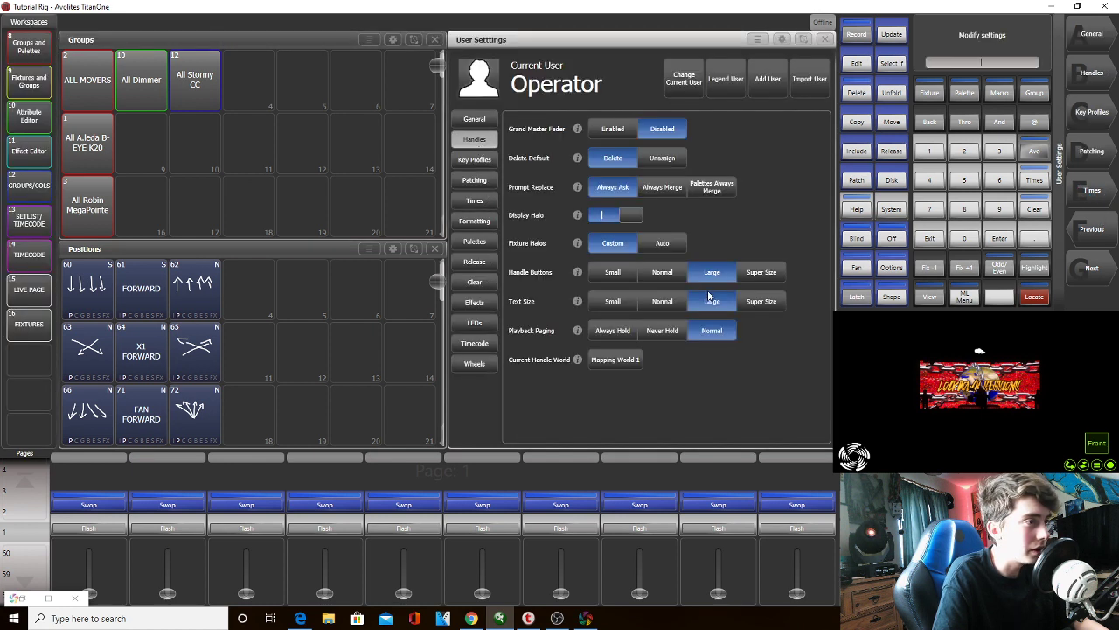
click(662, 301)
click(662, 272)
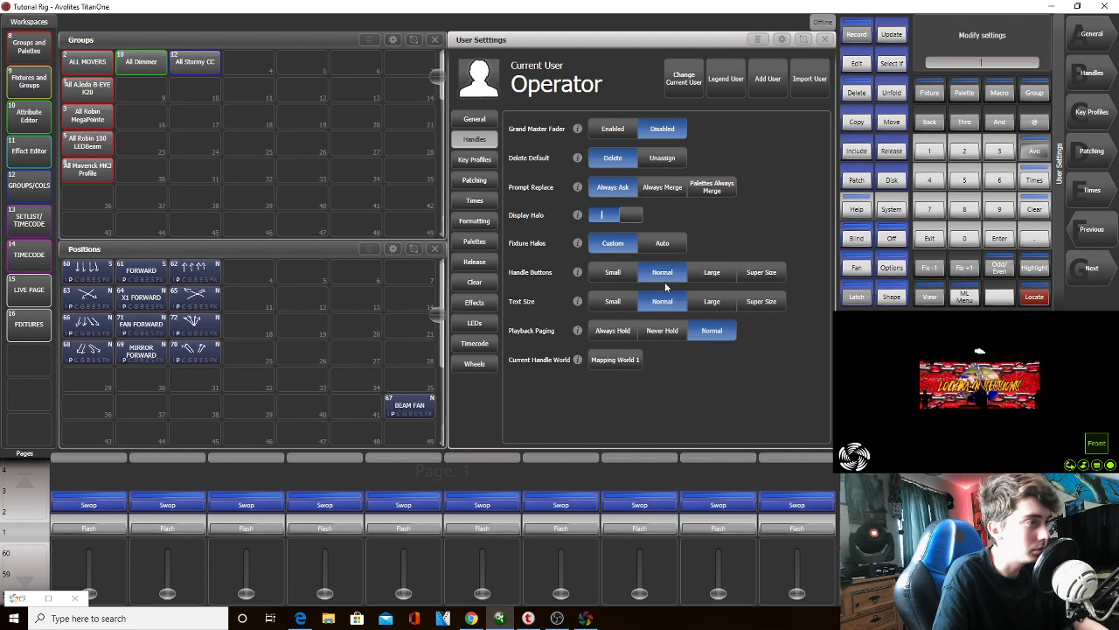
Try Super Size text and Small handle buttons, settle on Large text with Normal handle buttons, and return to the Groups and Palettes workspace
click(714, 301)
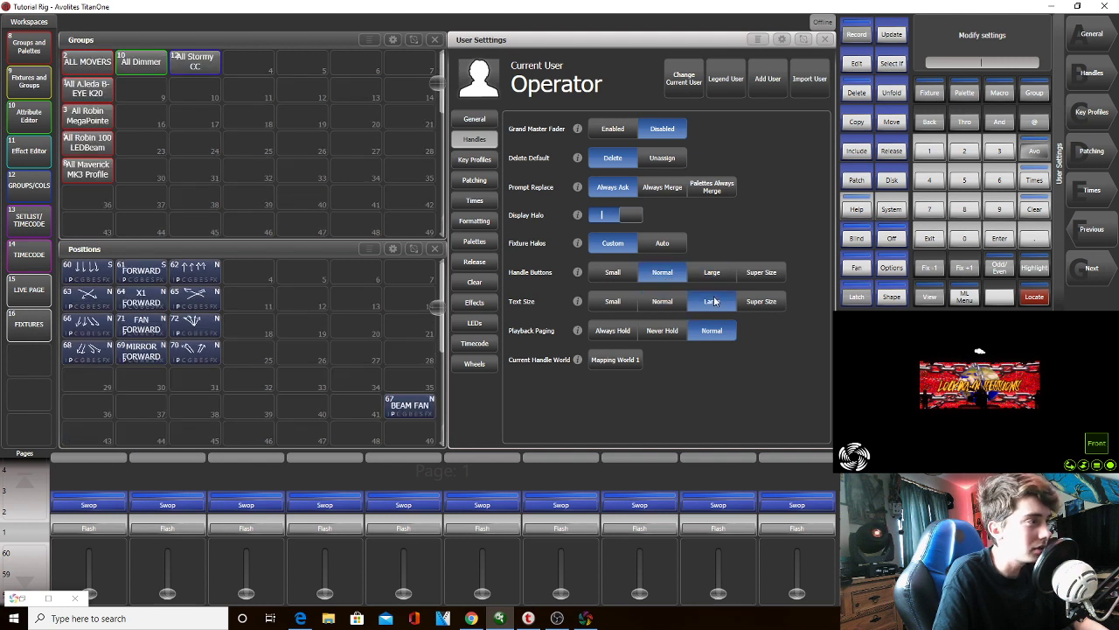
click(760, 300)
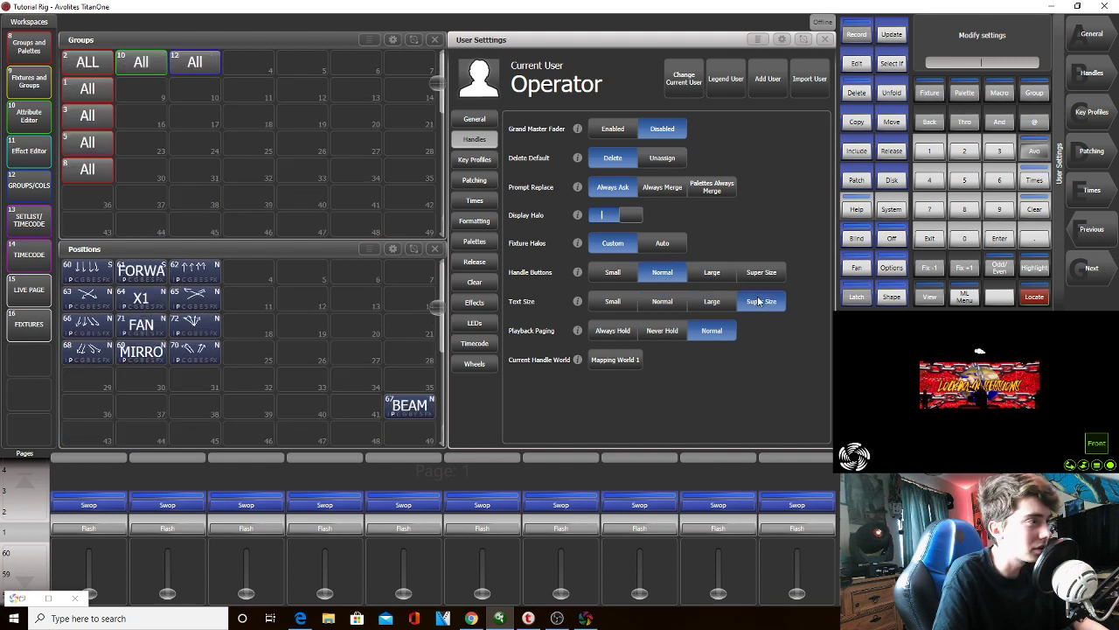
click(708, 308)
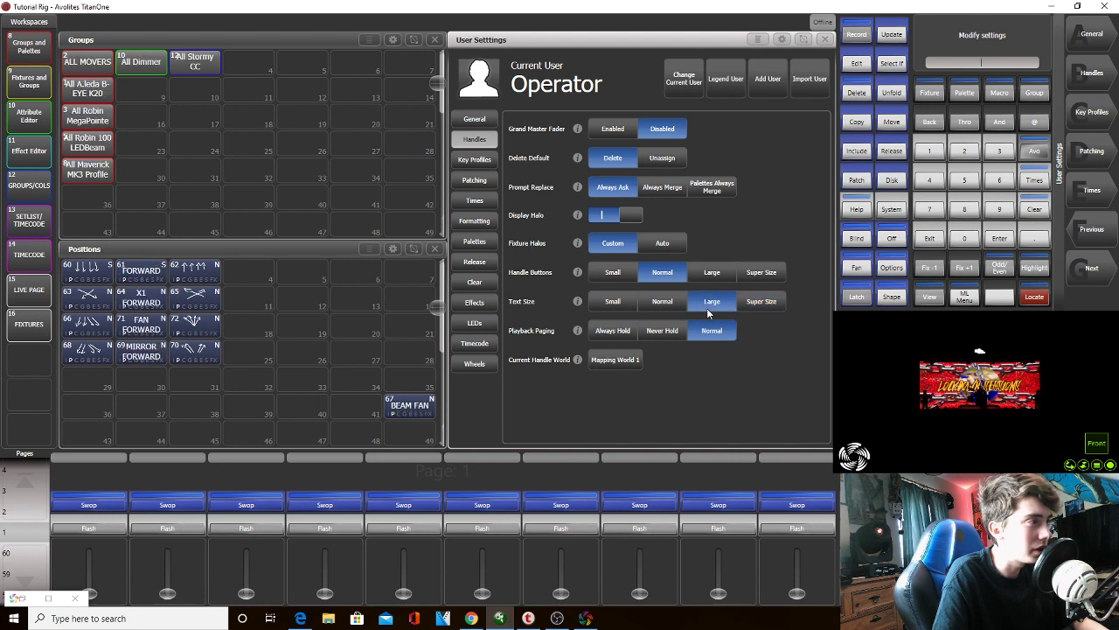
click(616, 280)
click(653, 277)
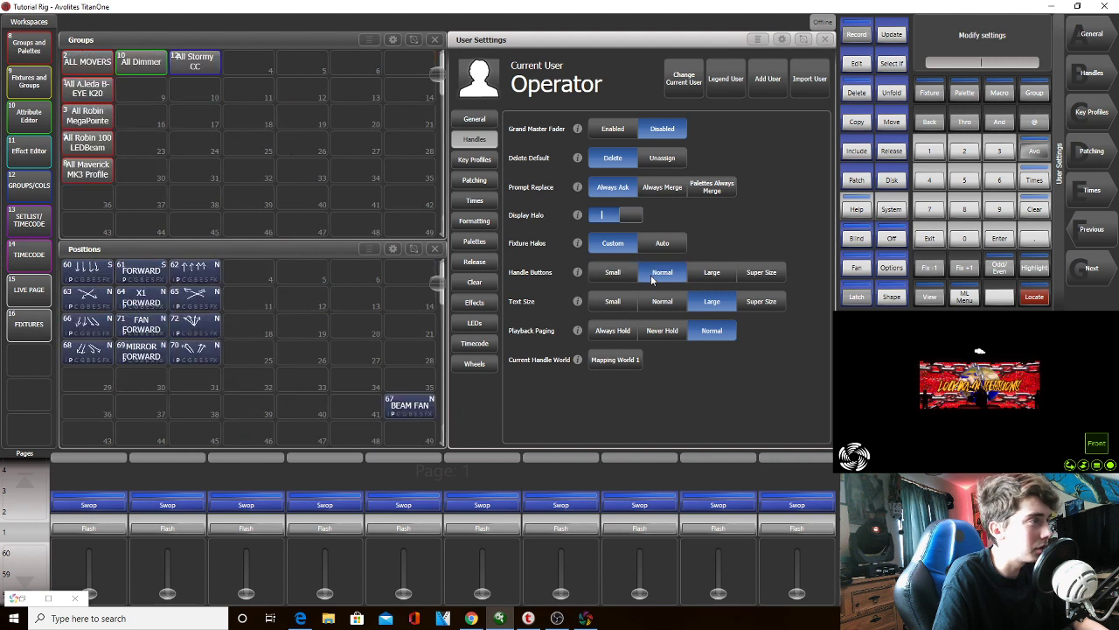
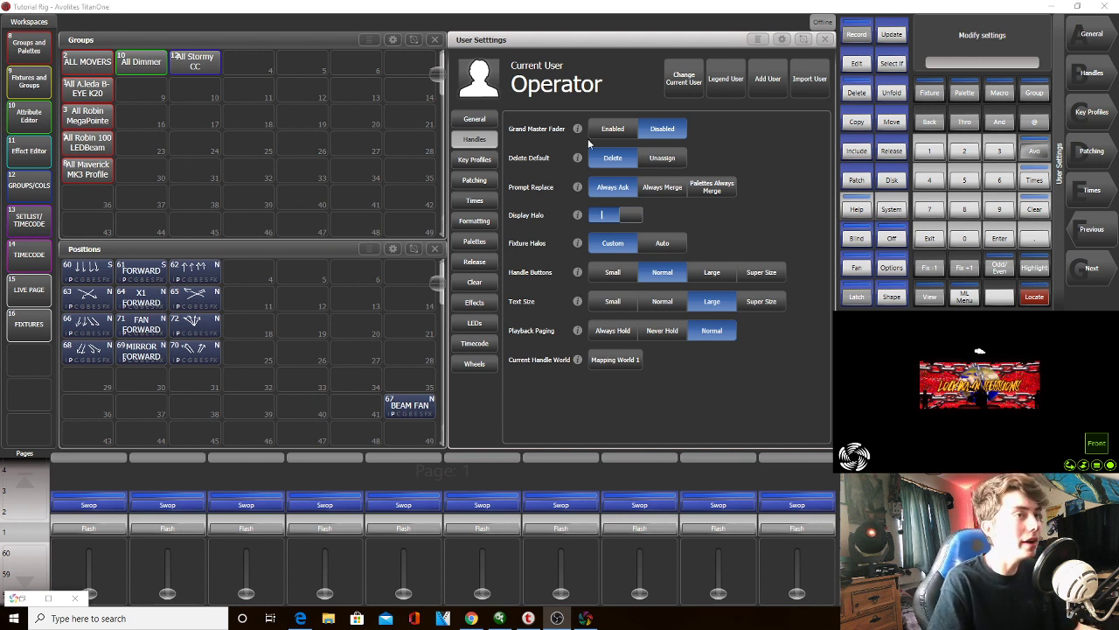
click(32, 49)
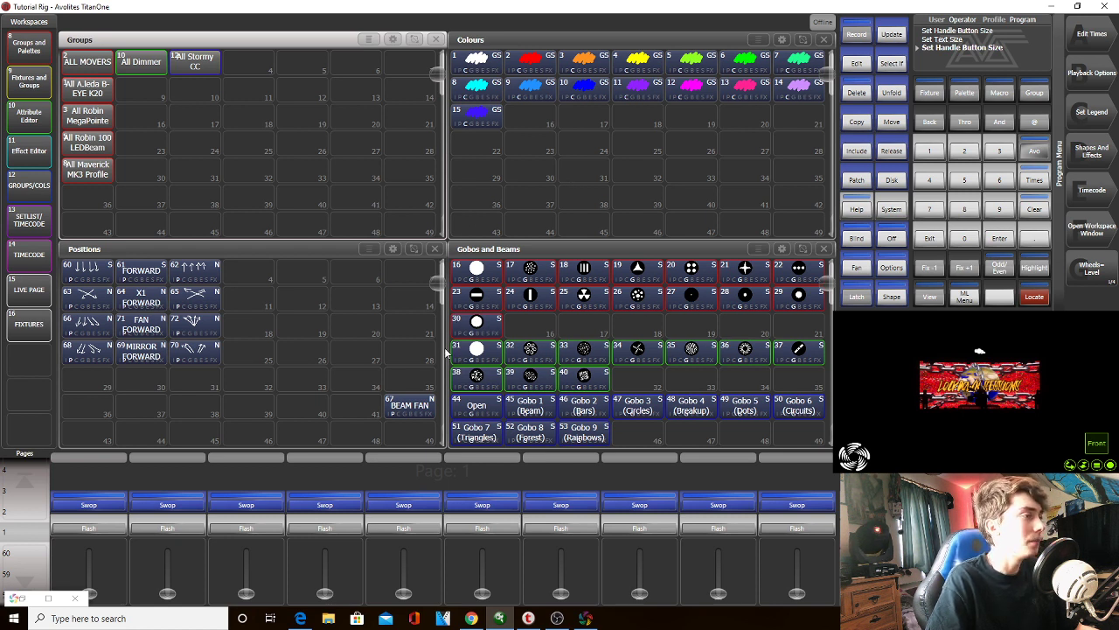
key(ctrl+s)
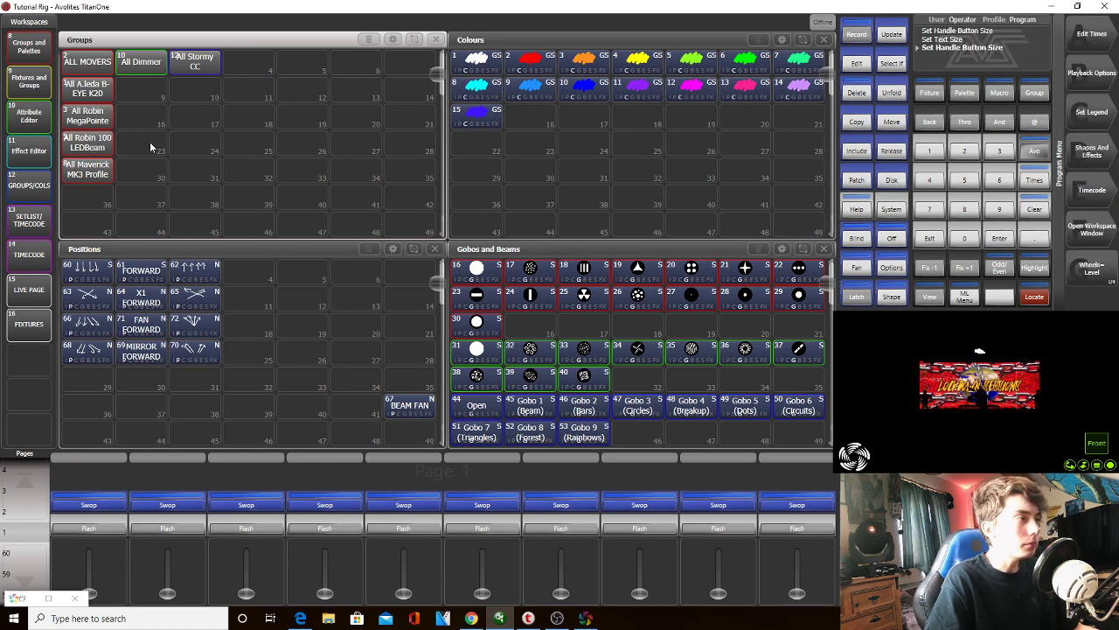
In the Fixtures workspace, move all fixtures down as a block starting at handle 136, including the fifteenth column to handle 150
click(30, 326)
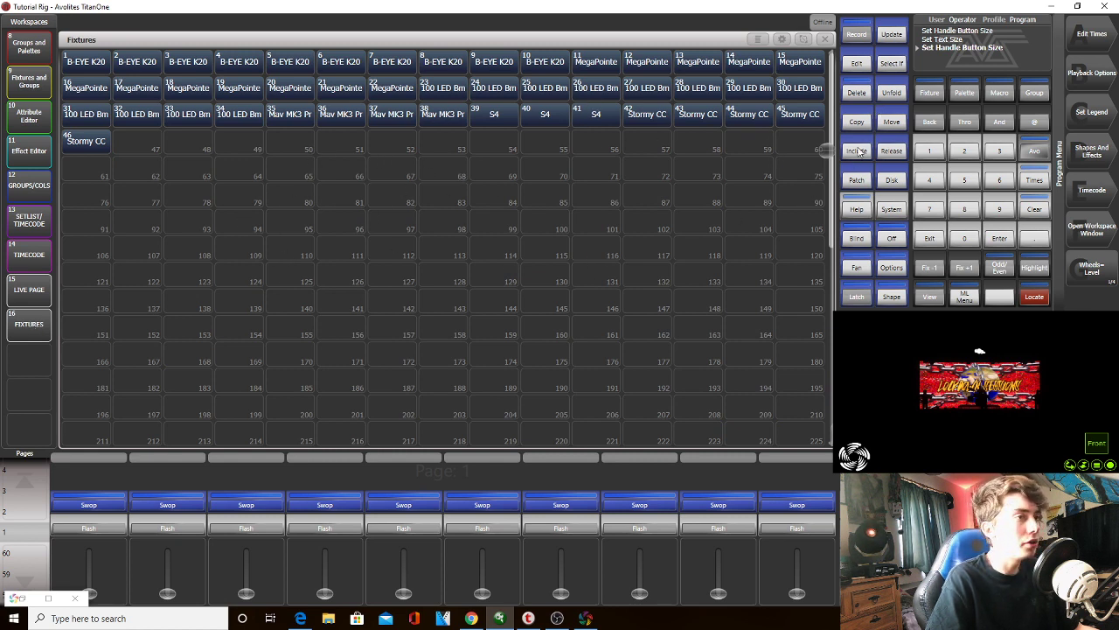
click(882, 128)
drag(741, 180, 93, 68)
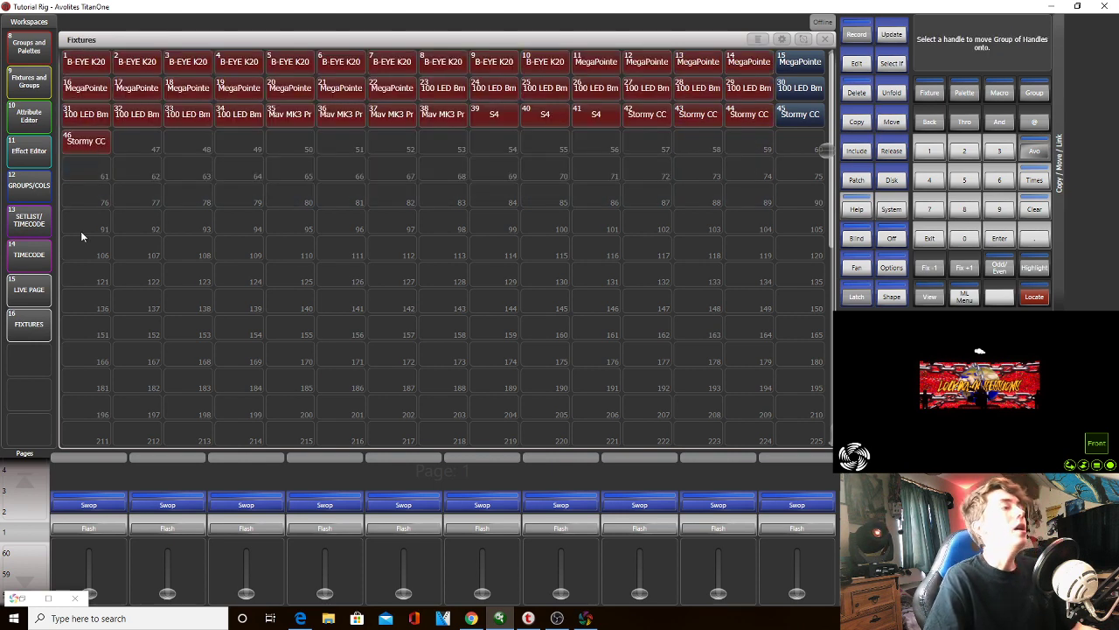
click(80, 297)
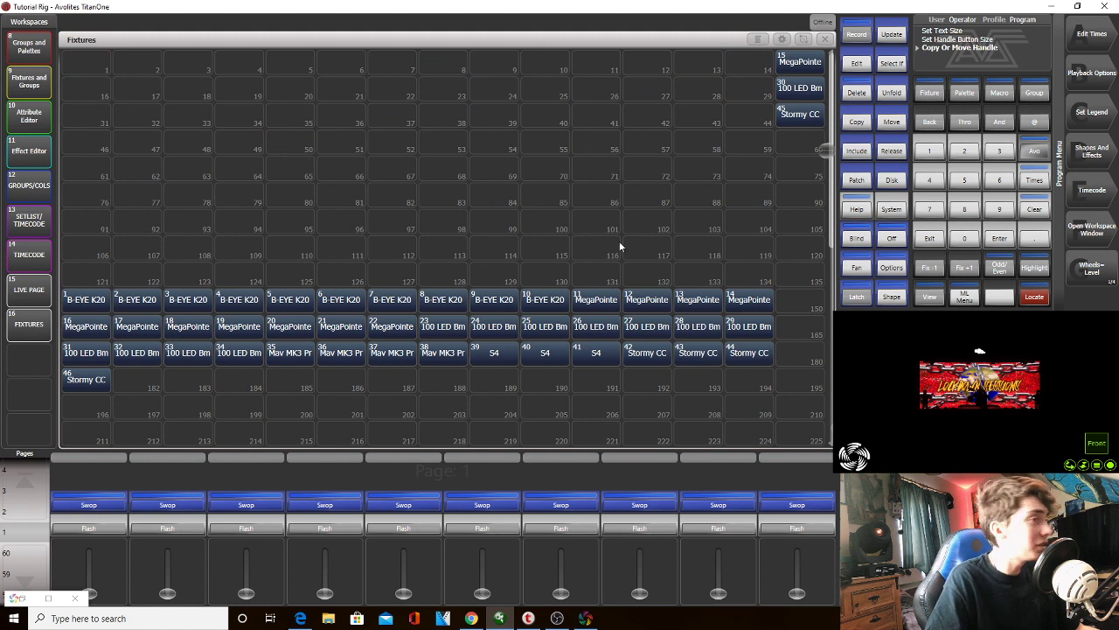
click(892, 125)
drag(800, 116, 795, 67)
click(806, 301)
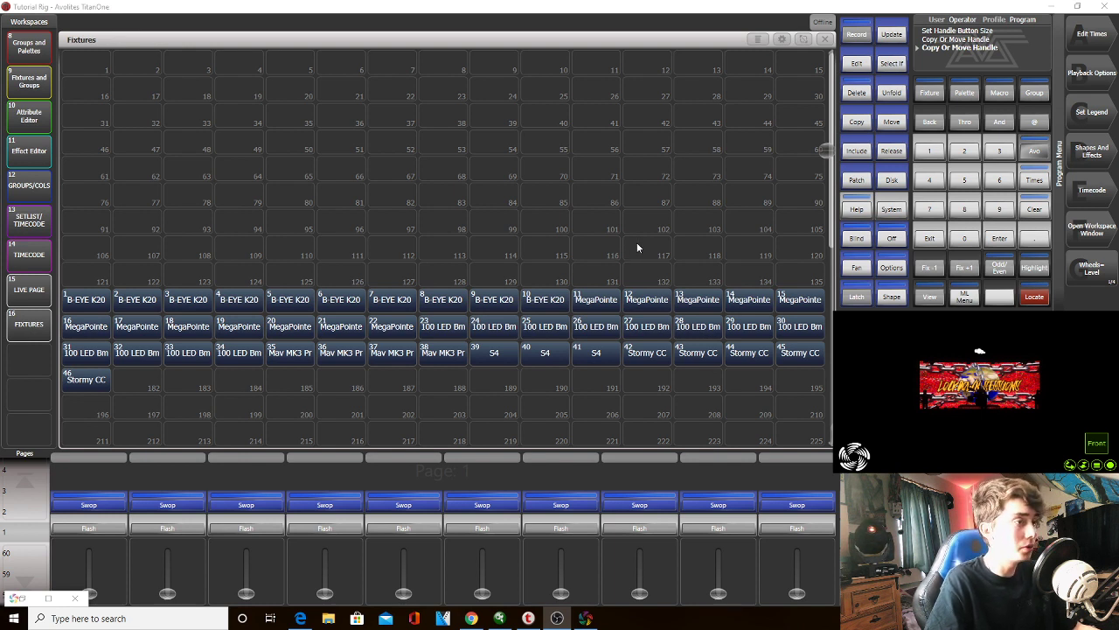
Move the ten B-EYE K20 fixtures to start at handle 1 and shift the remaining fixtures down one row
click(885, 120)
drag(86, 301, 392, 301)
click(87, 68)
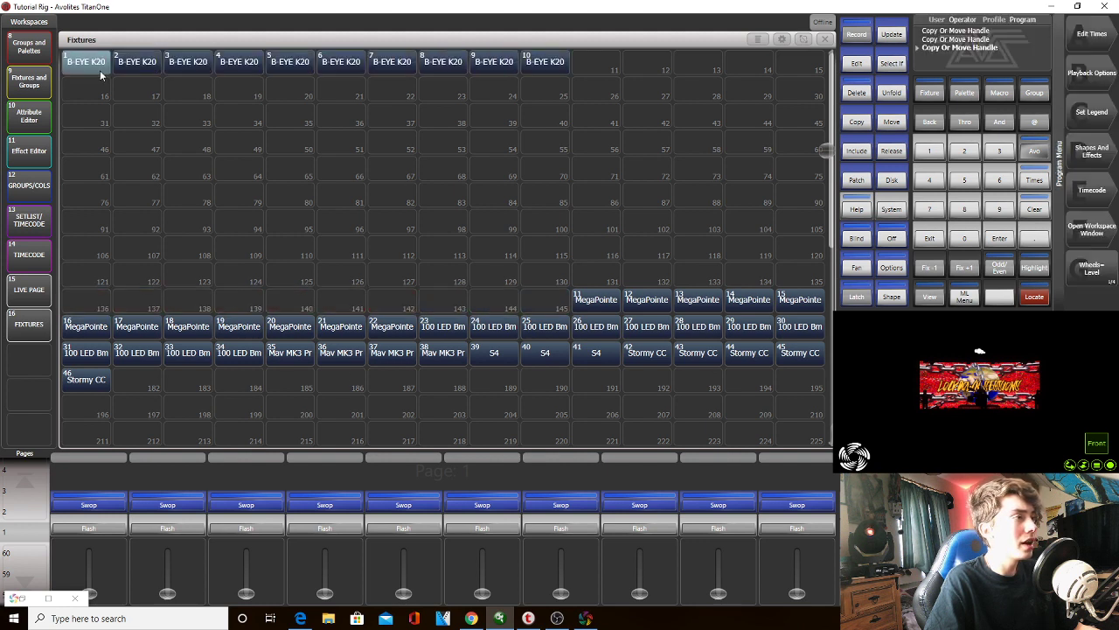
click(894, 124)
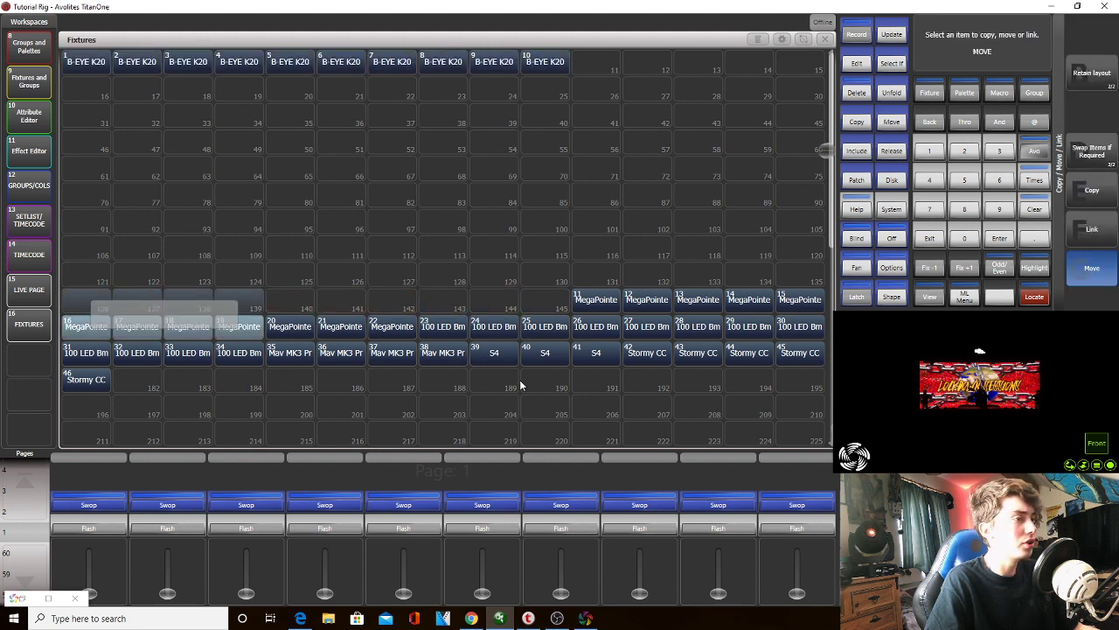
drag(63, 291, 775, 409)
click(79, 333)
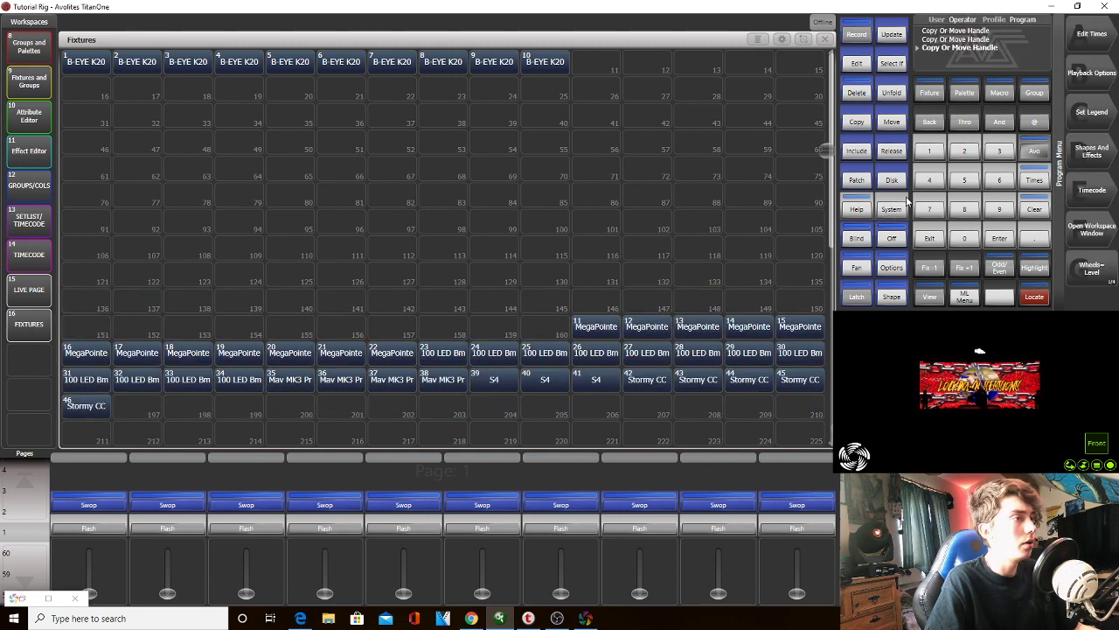
Select all B-EYE K20 fixtures, locate them, and single out fixture 10 with Highlight on
drag(529, 79, 133, 76)
click(1035, 298)
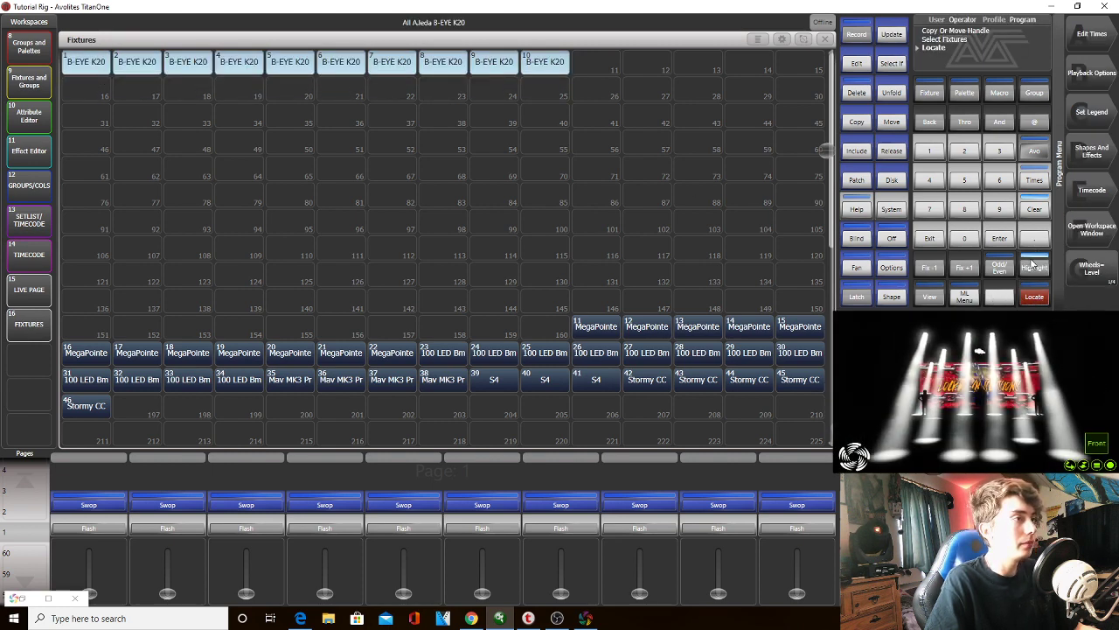
click(977, 271)
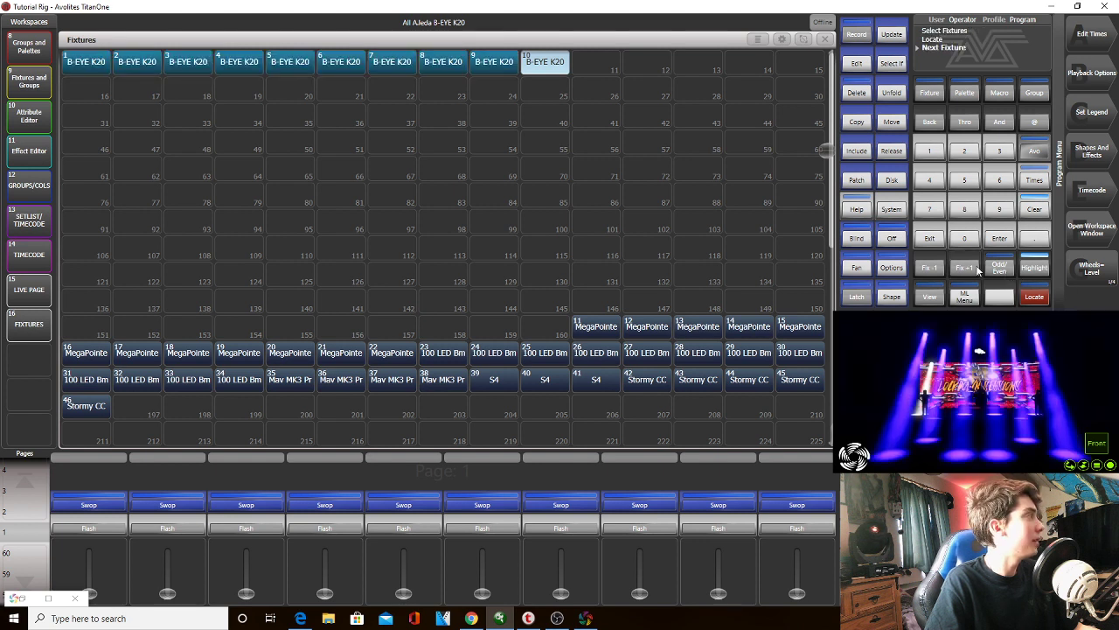
click(891, 124)
click(513, 61)
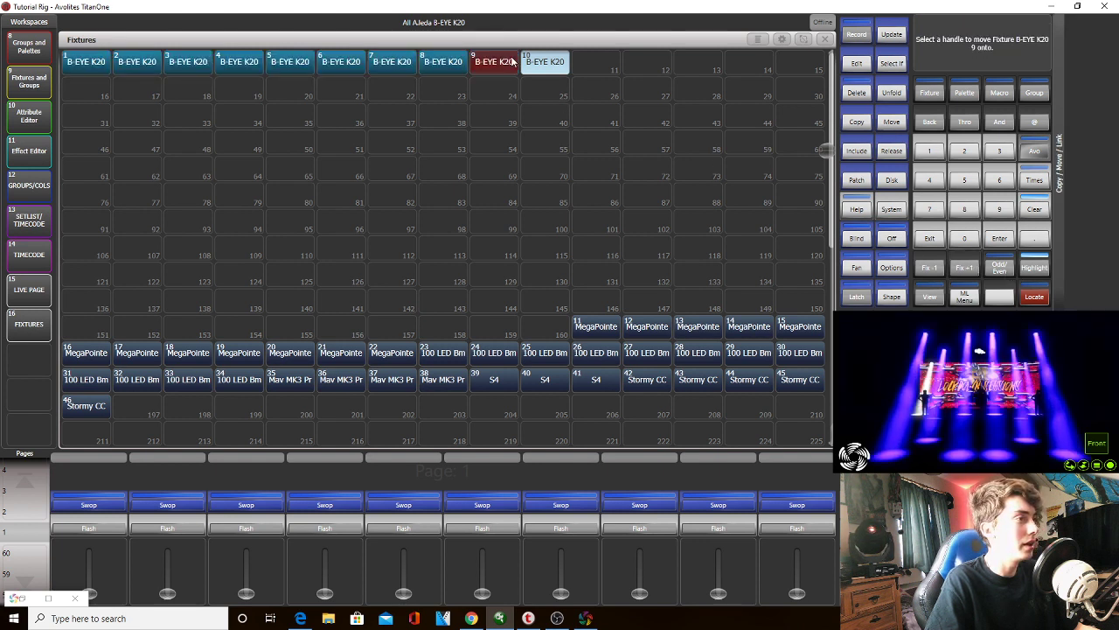
click(926, 240)
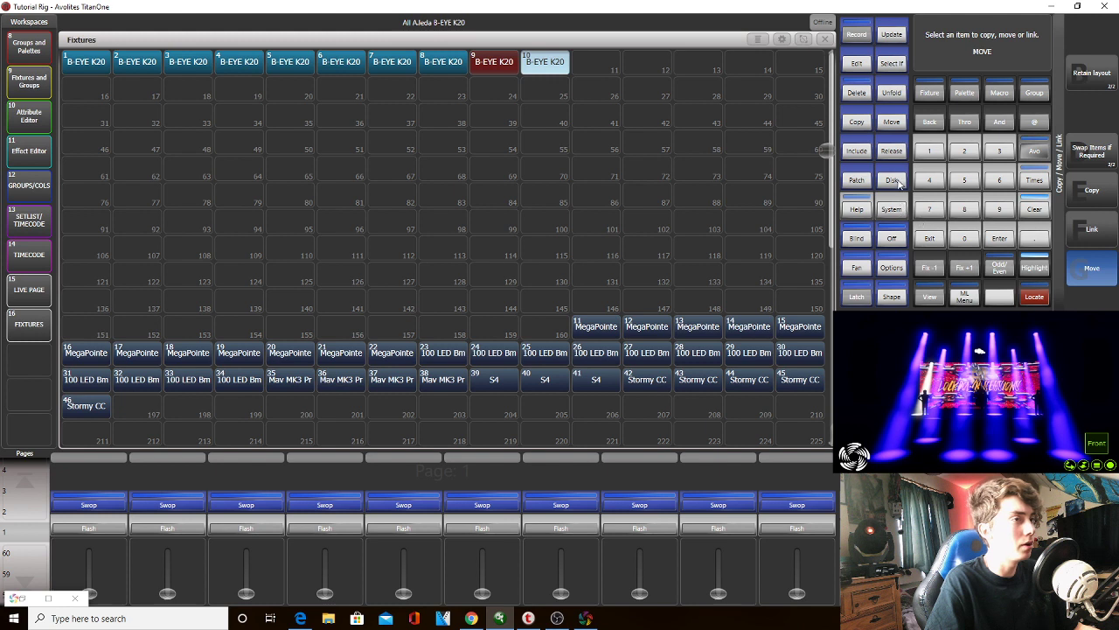
click(543, 63)
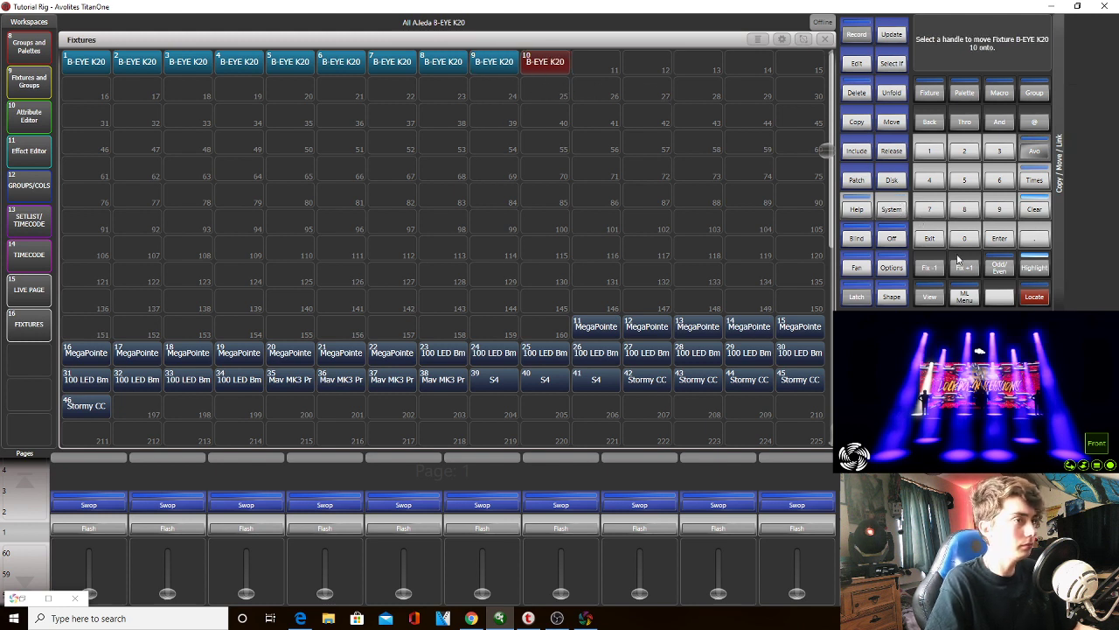
click(930, 238)
click(929, 237)
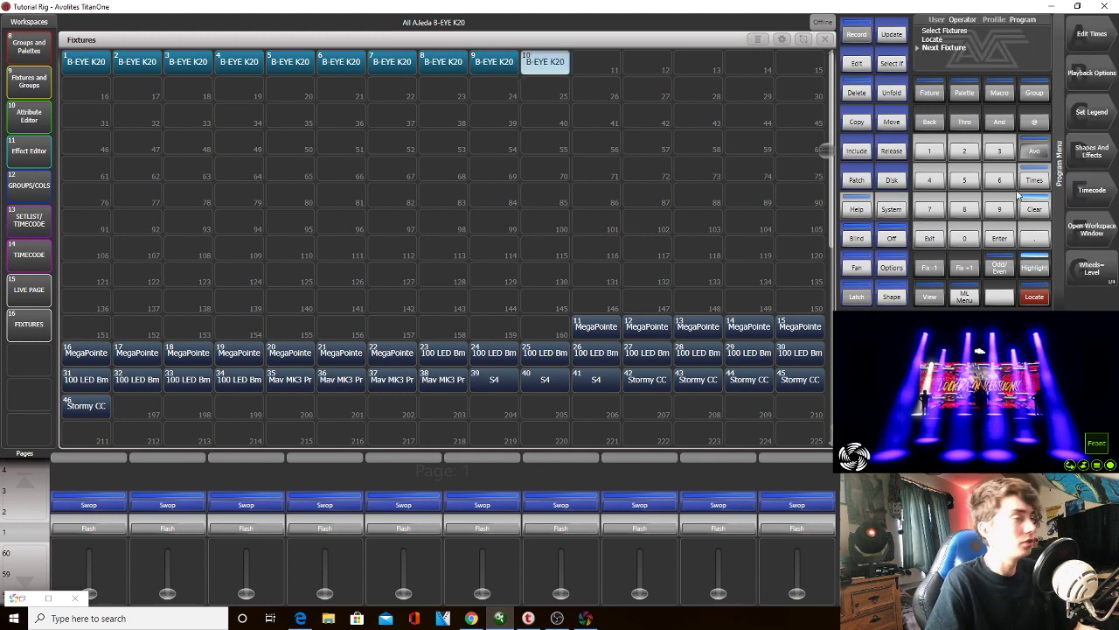
click(890, 158)
click(930, 237)
Move B-EYE K20 fixture 10 to handle 35, then highlight fixture 9 and move it to handle 70
click(891, 122)
click(544, 61)
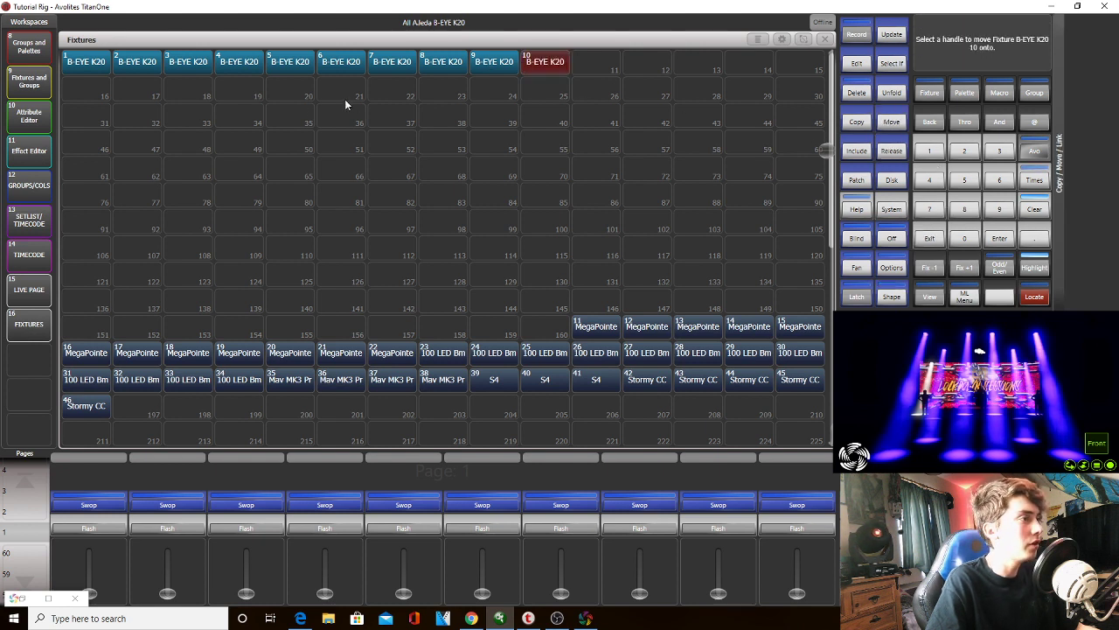
click(284, 110)
click(509, 65)
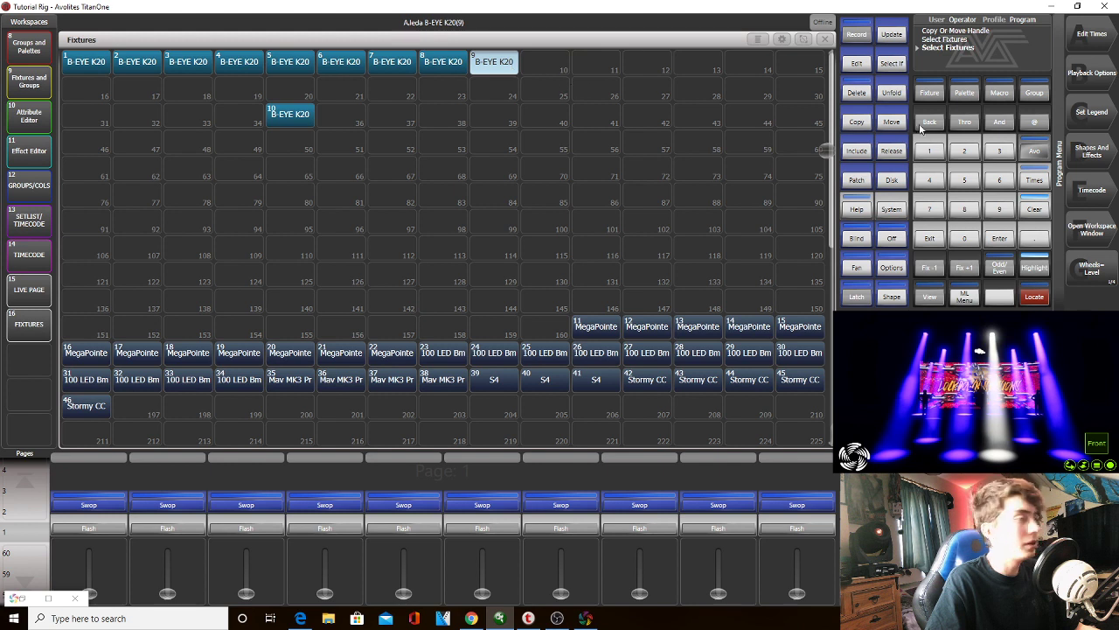
click(893, 122)
click(494, 63)
click(527, 174)
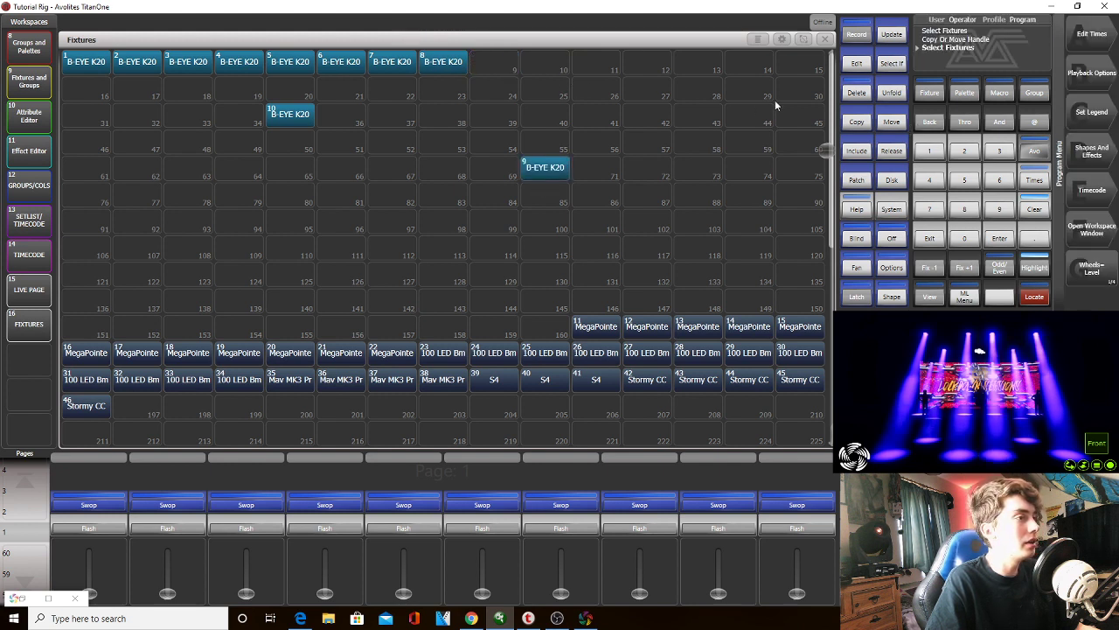
Highlight B-EYE K20 fixture 8 to locate it on stage and move it to handle 68
click(892, 122)
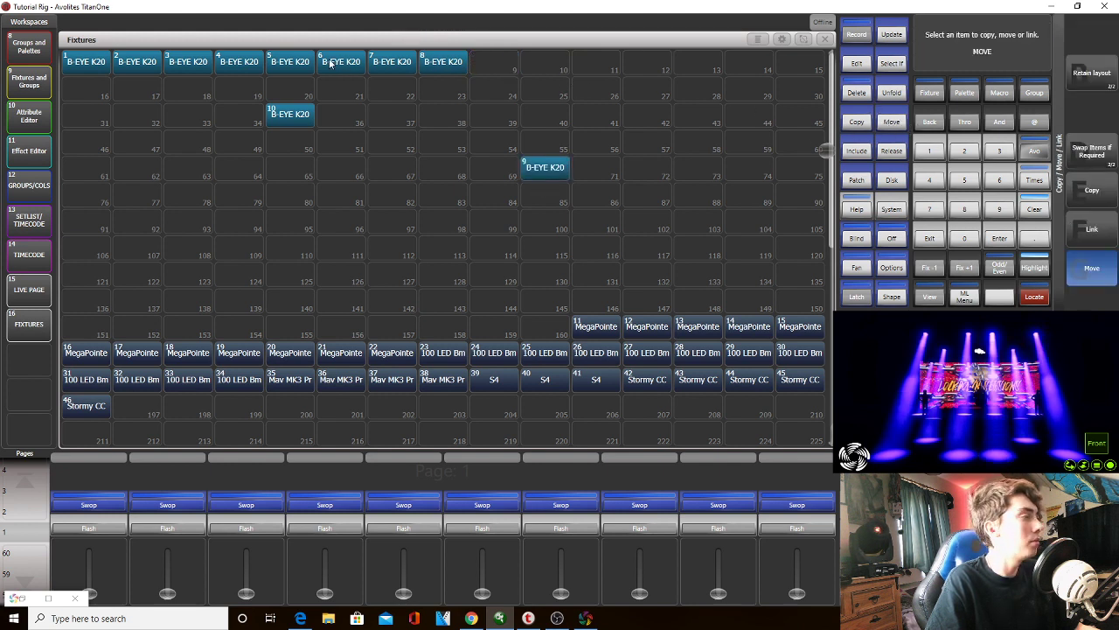
click(930, 238)
click(444, 70)
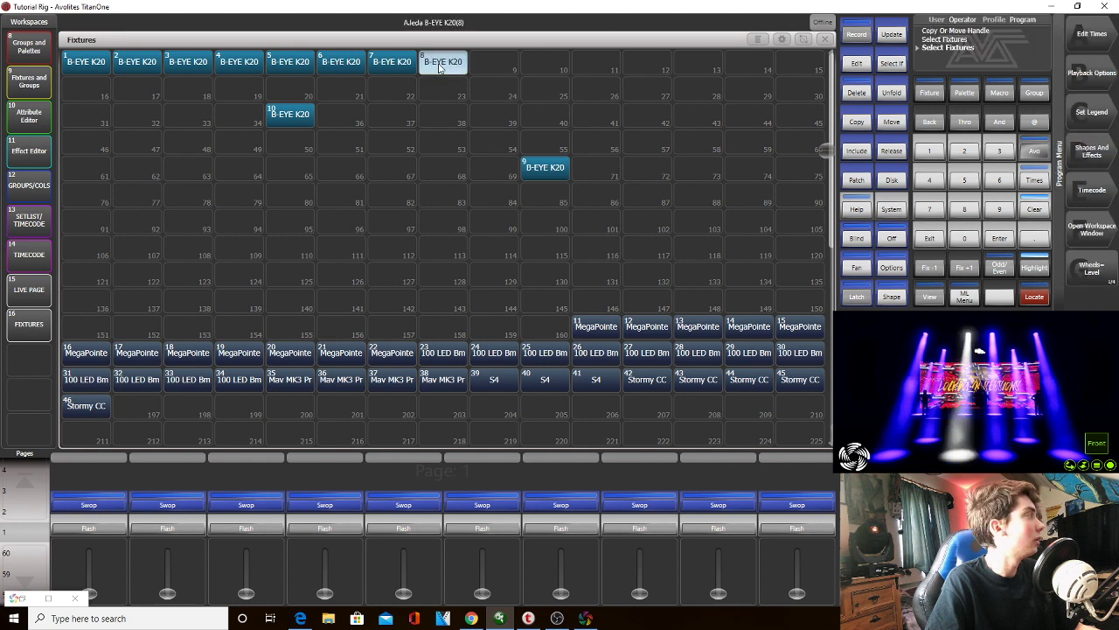
click(901, 123)
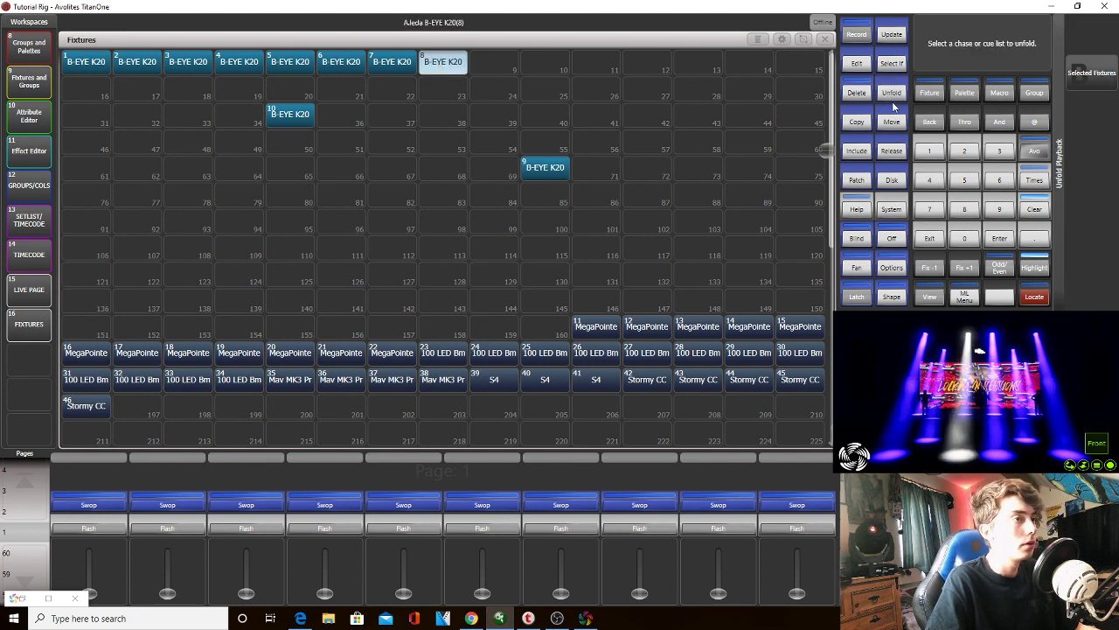
click(936, 235)
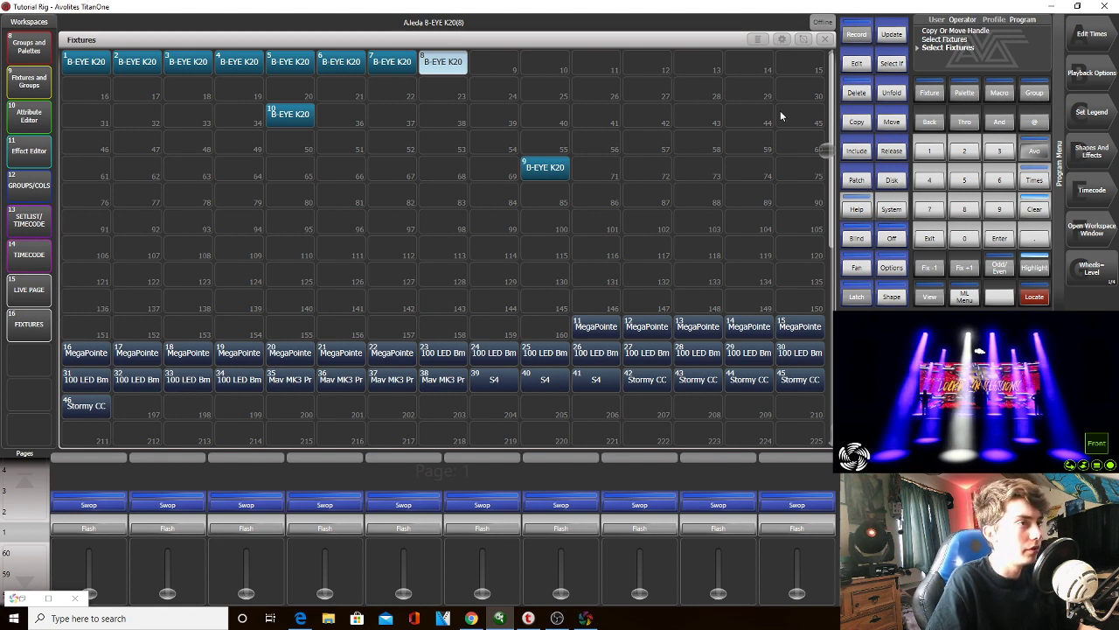
click(893, 124)
click(446, 65)
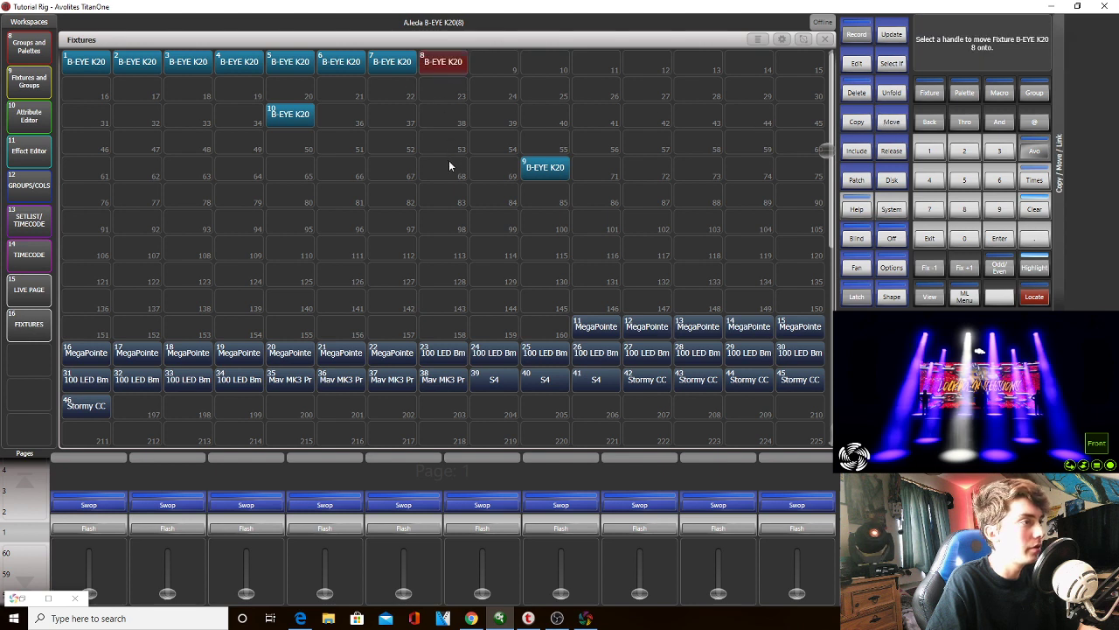
click(448, 165)
Move B-EYE K20 fixtures 8 and 9 down together to handles 113 and 115
click(892, 121)
drag(443, 167, 545, 167)
click(437, 191)
click(893, 128)
drag(547, 215, 425, 208)
click(430, 250)
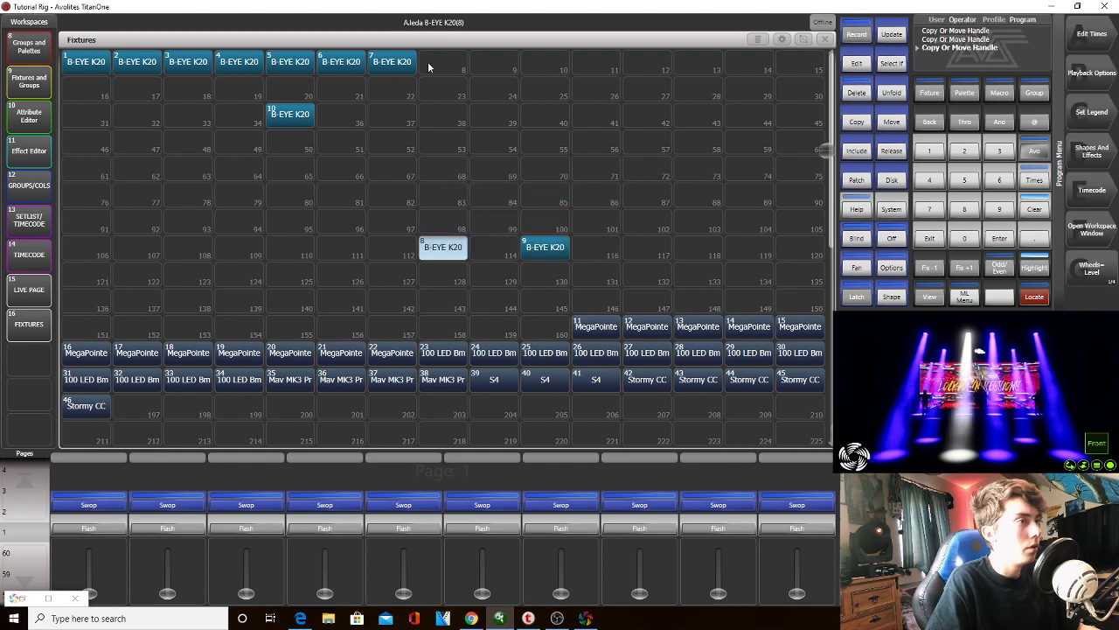
Highlight B-EYE K20 fixture 7 and move it to handle 111
click(394, 66)
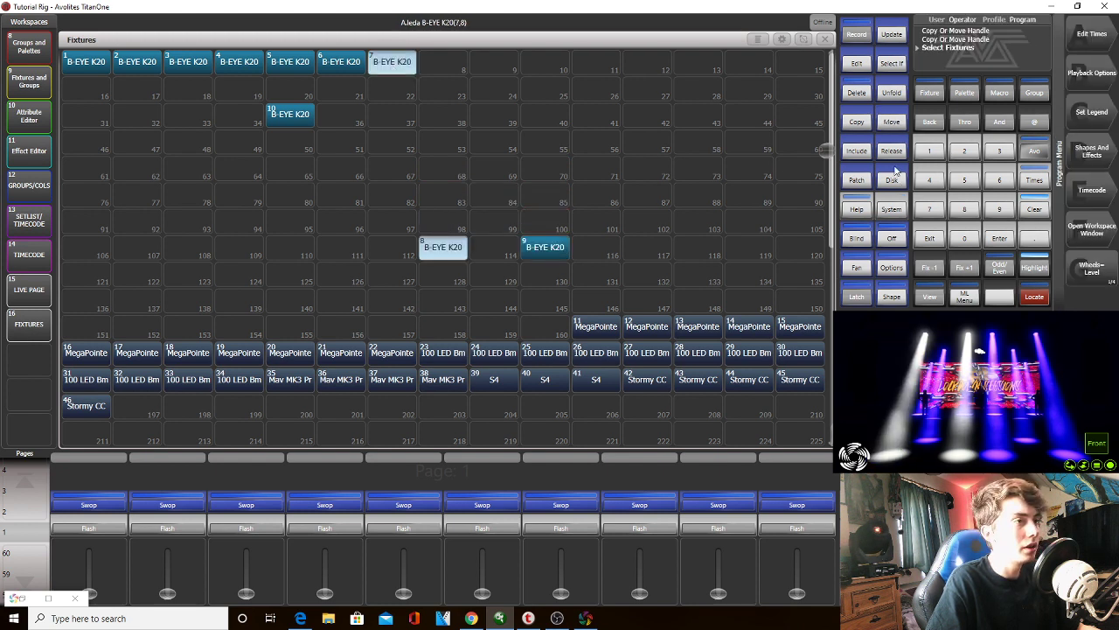
click(892, 121)
click(391, 77)
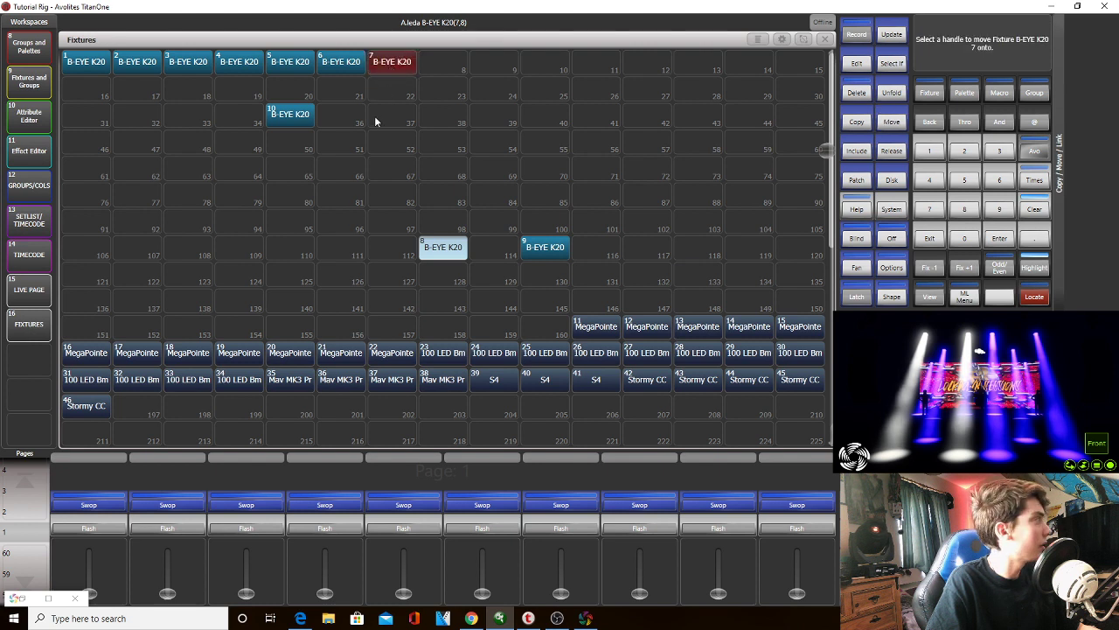
click(333, 246)
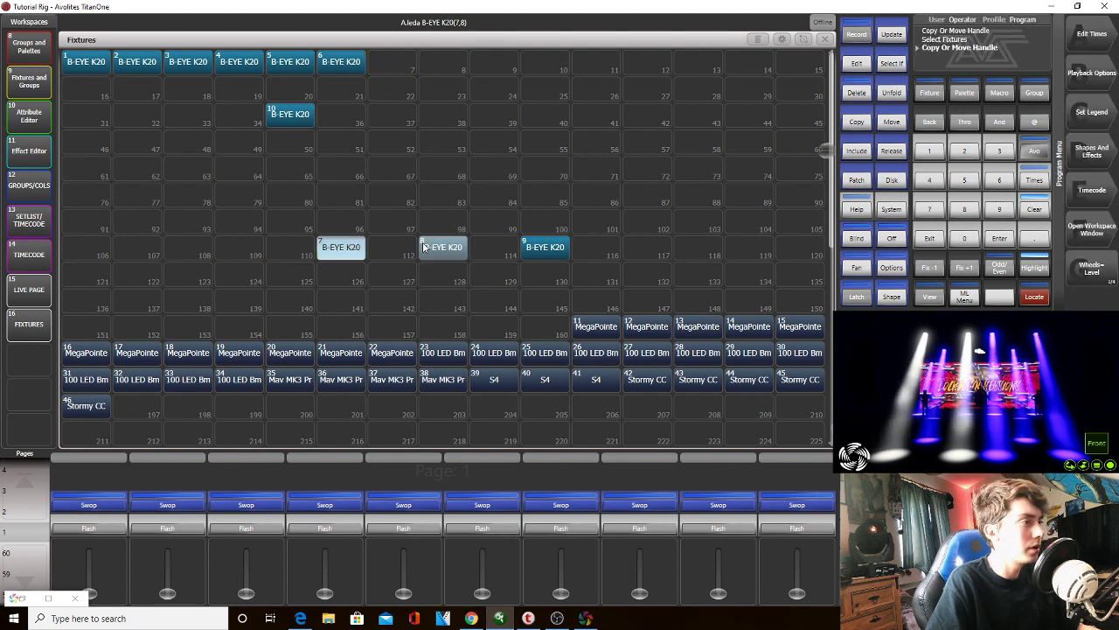
Deselect fixtures 7 and 8 and single out B-EYE K20 fixture 6 in the visualiser with Highlight
click(340, 68)
click(892, 150)
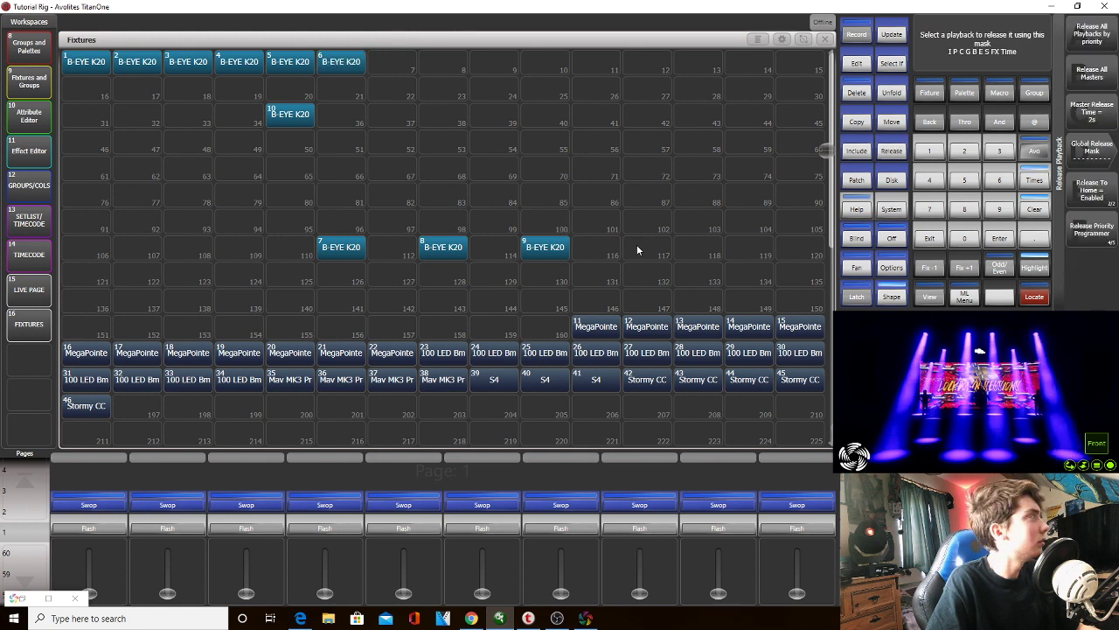
drag(692, 263, 664, 260)
click(360, 65)
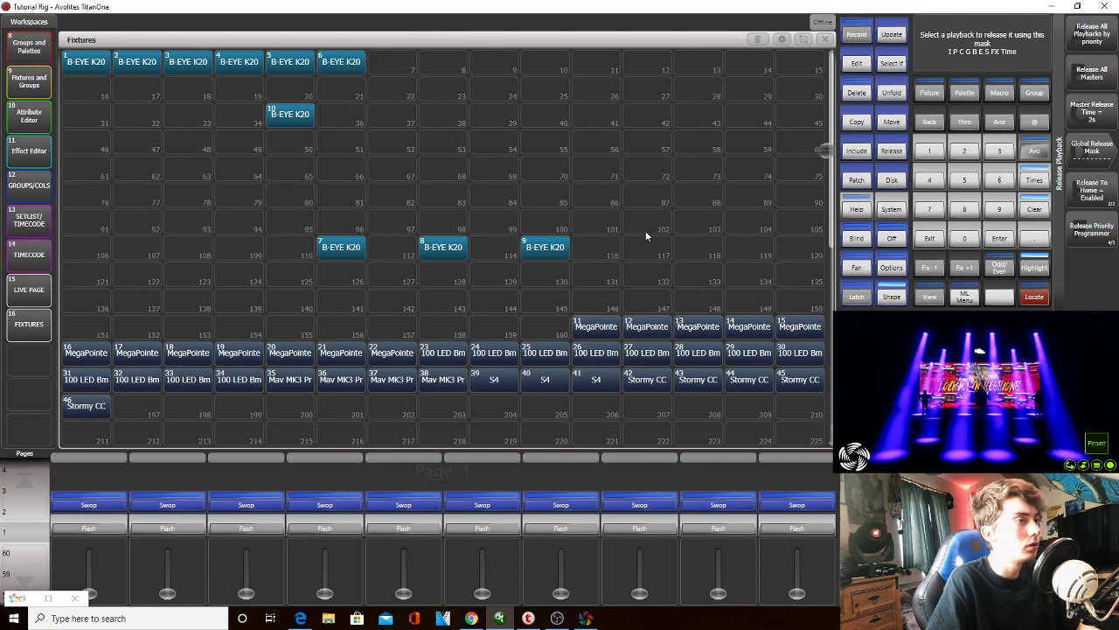
click(323, 65)
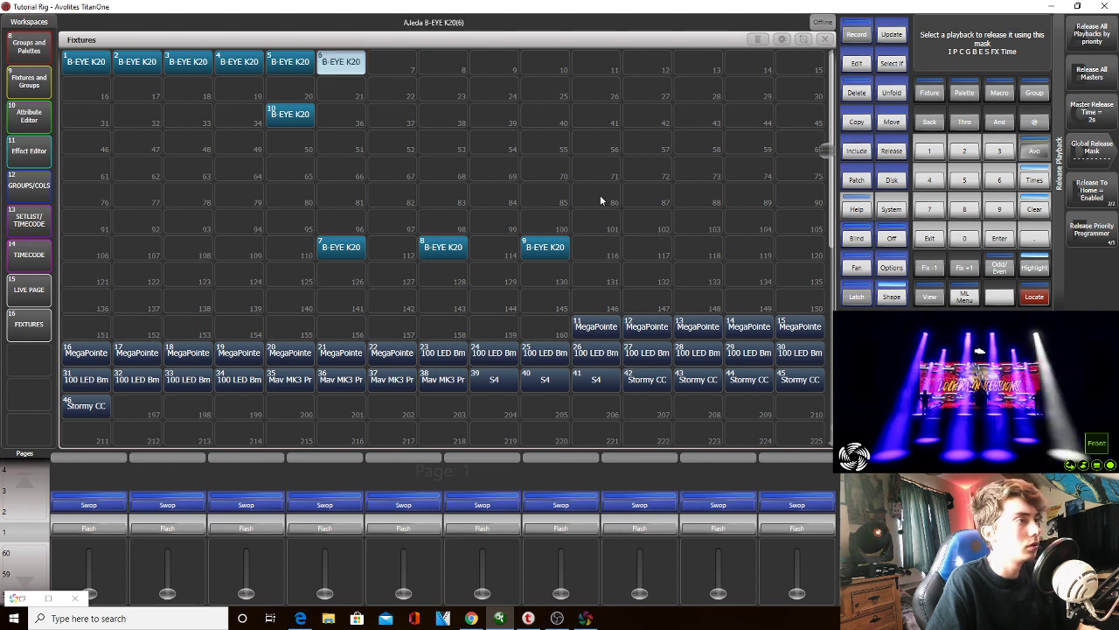
click(930, 236)
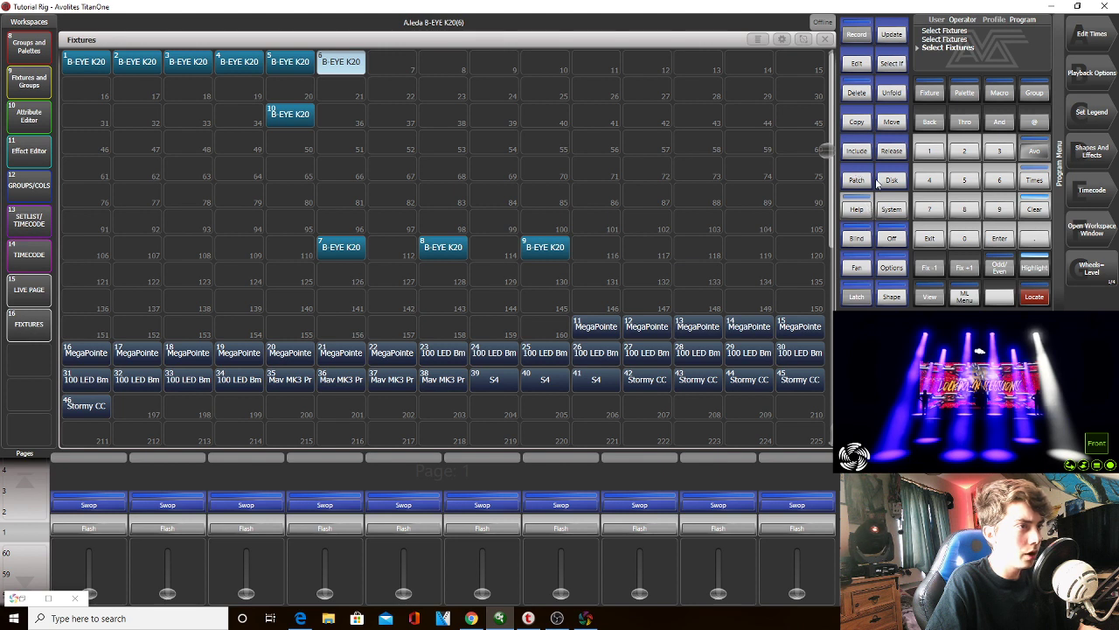
Try B-EYE K20 fixture 9 one column over at handle 116 and return it to handle 115
click(892, 125)
click(544, 247)
click(595, 246)
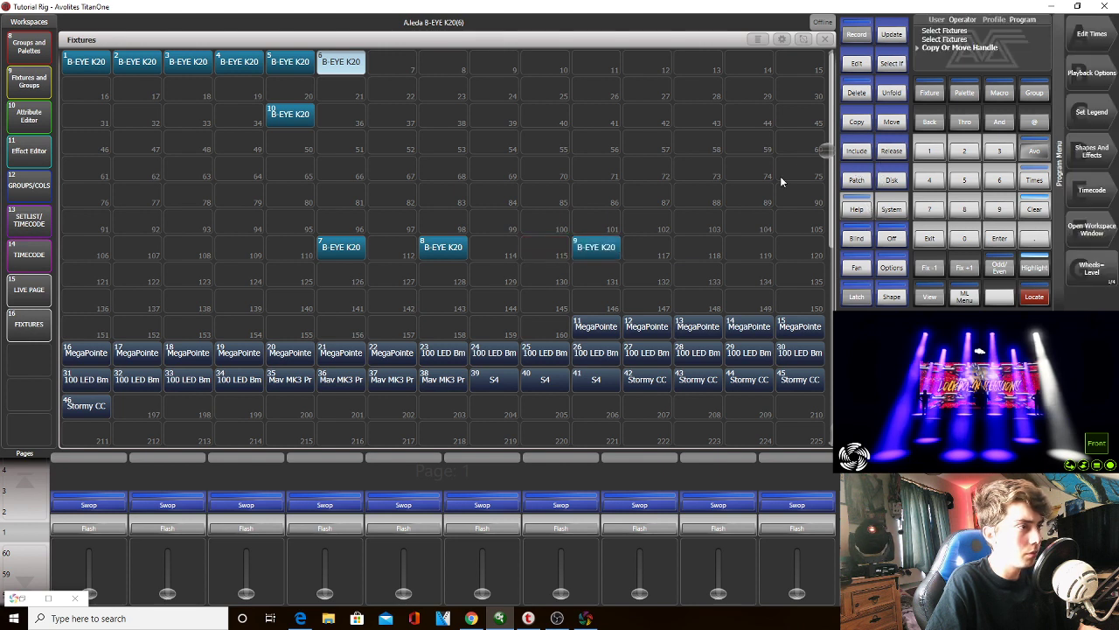
click(892, 122)
click(595, 247)
click(544, 247)
Move B-EYE K20 fixture 7 to handle 110 and fixture 6 to handle 118 for an even front row
click(892, 121)
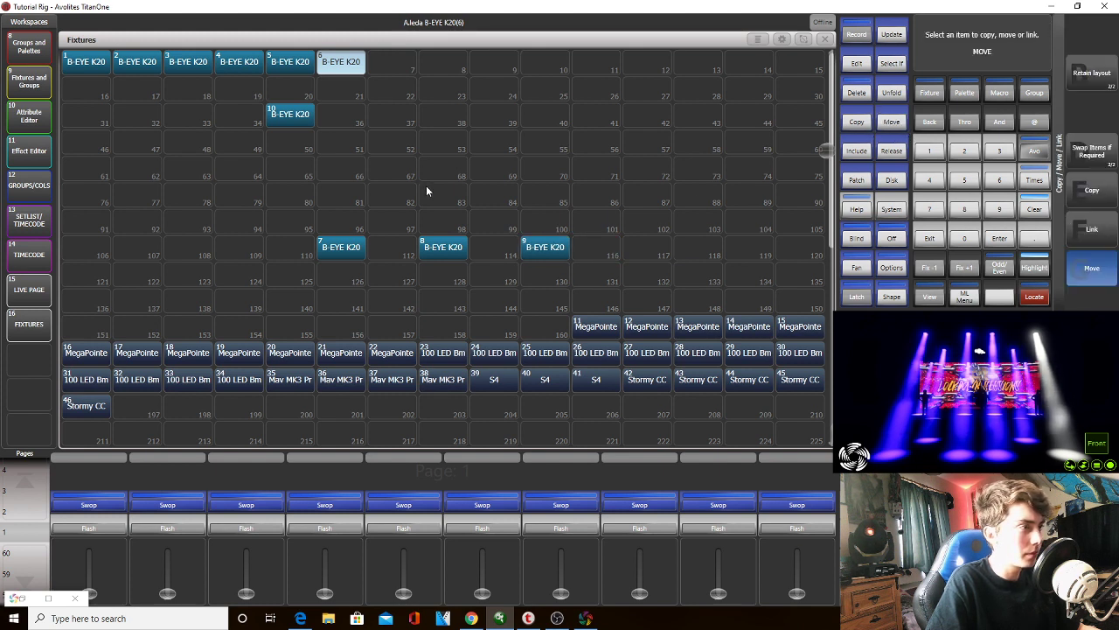
click(350, 247)
click(289, 247)
click(892, 122)
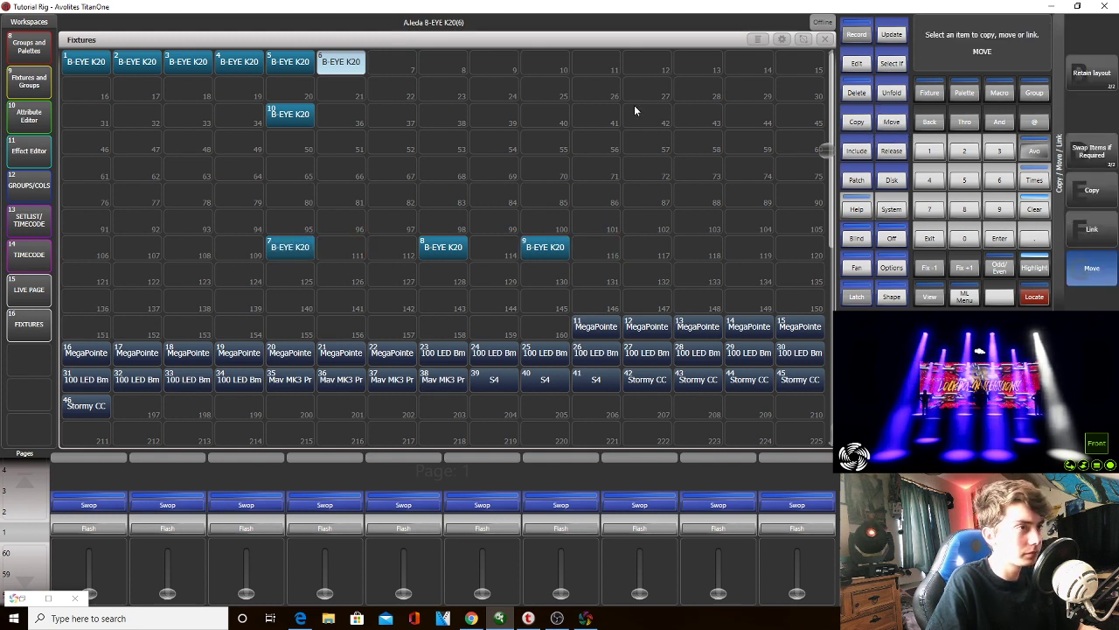
click(353, 75)
click(691, 247)
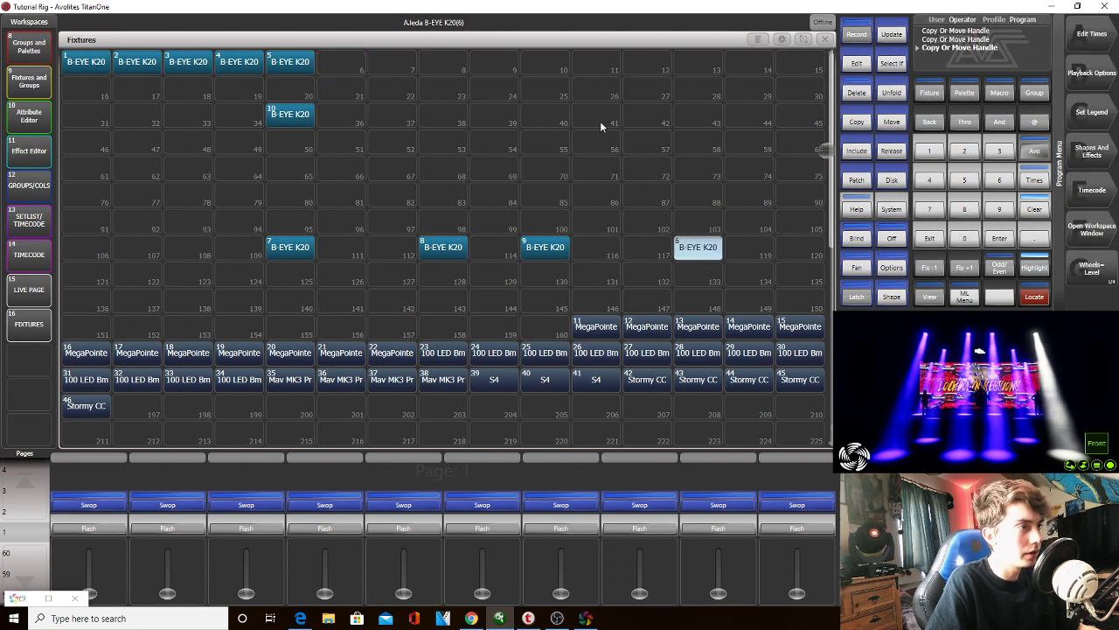
Highlight only B-EYE K20 fixture 10 and move it up to handle 20
click(296, 119)
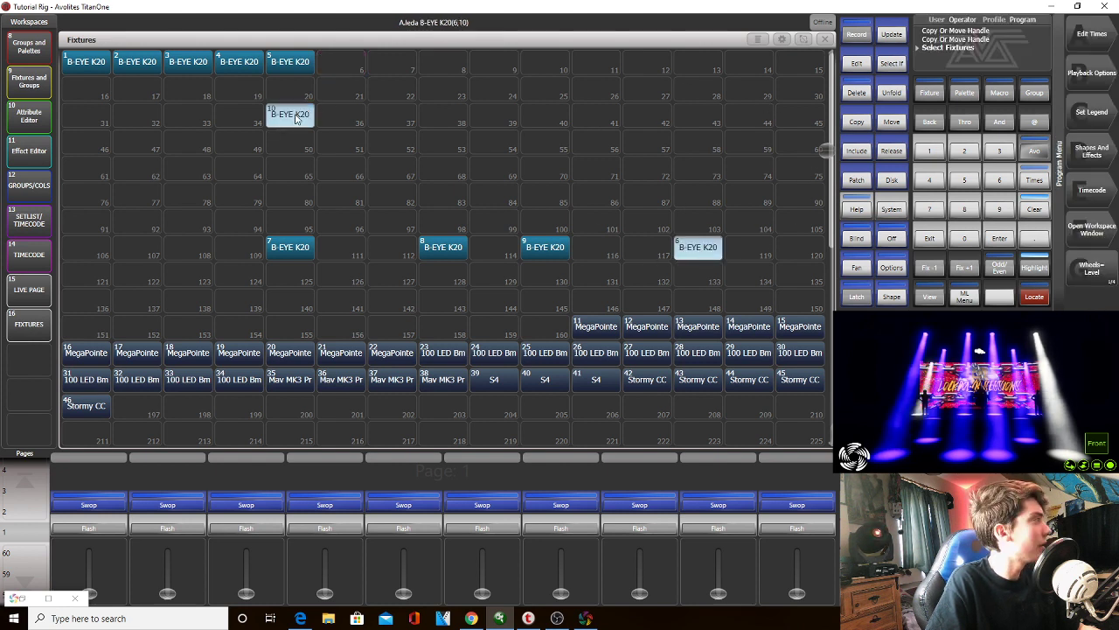
click(696, 249)
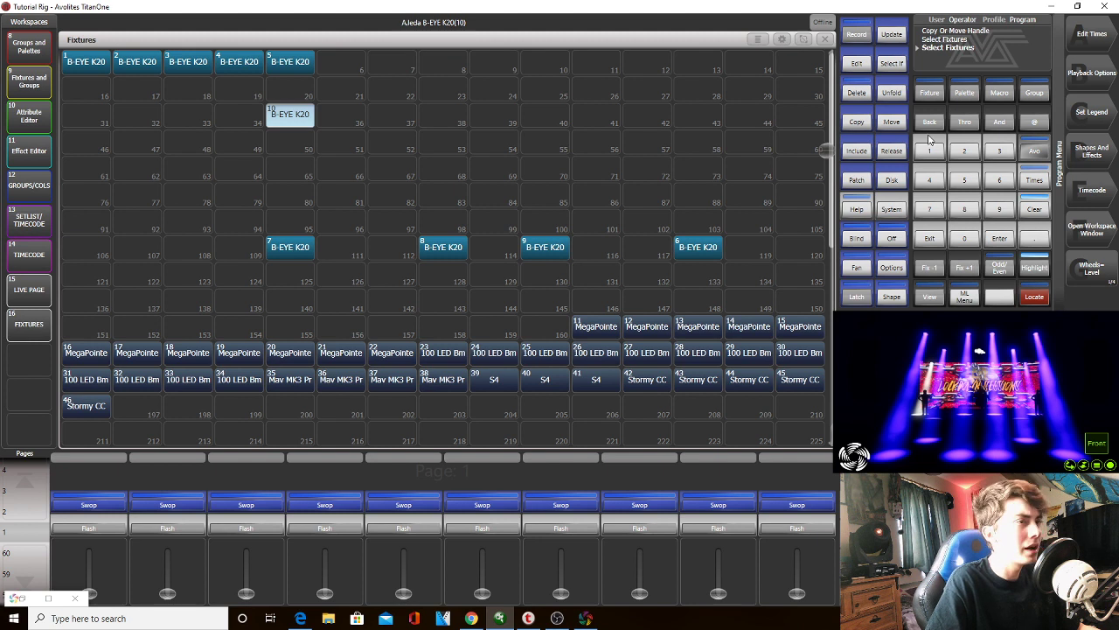
click(302, 116)
click(293, 90)
Highlight only B-EYE K20 fixture 5 and move it to handle 72
click(290, 65)
click(292, 91)
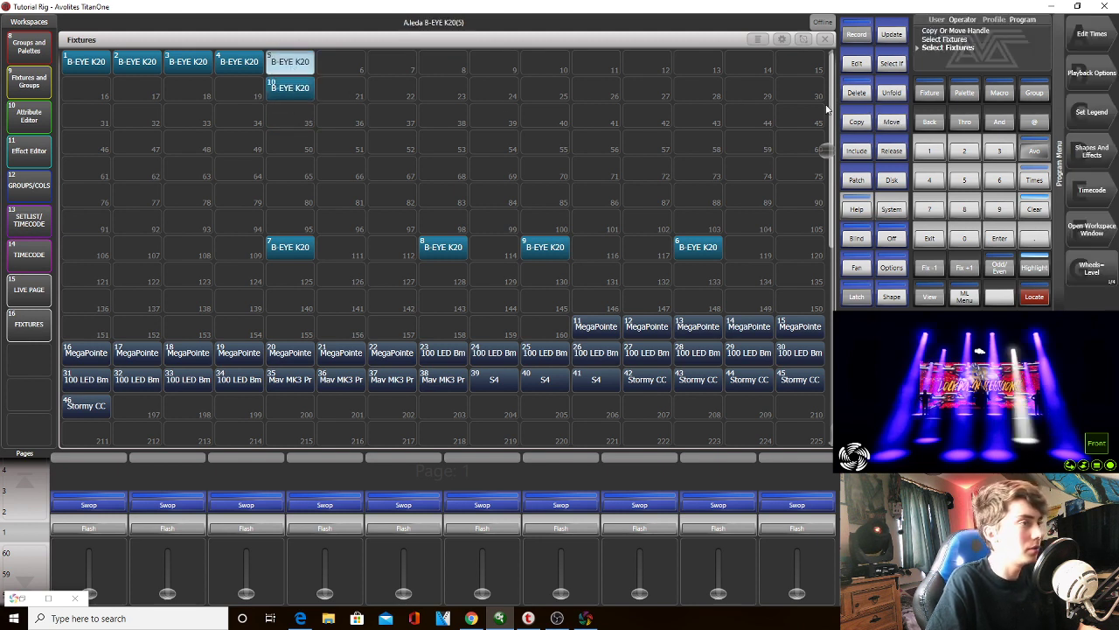
click(889, 128)
click(293, 59)
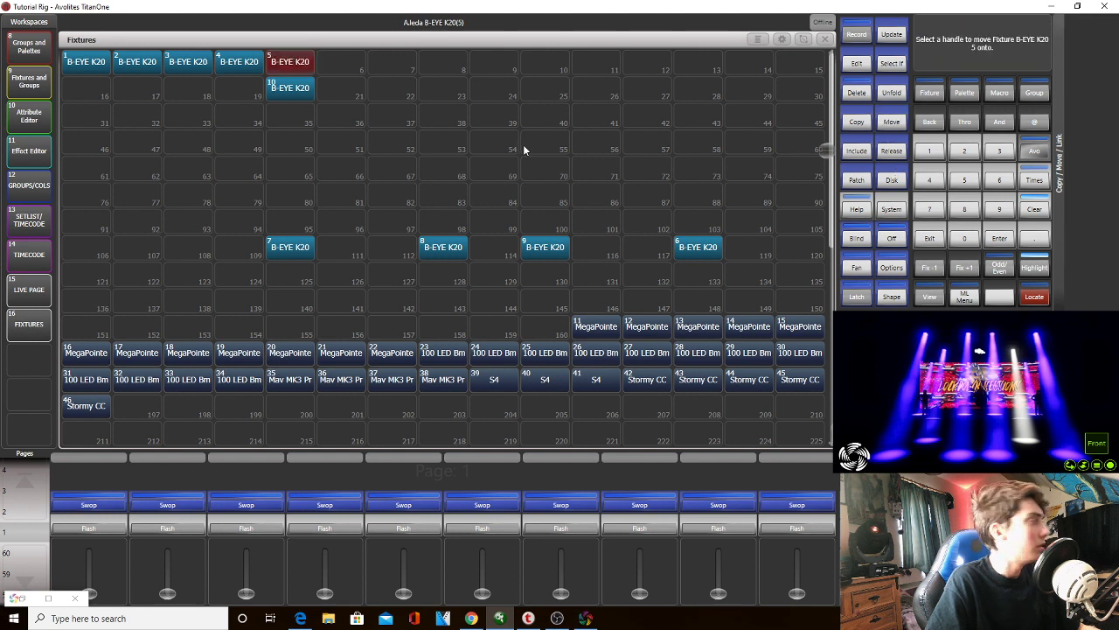
click(642, 169)
Place B-EYE K20 fixture 4 at handle 68, and shift it together with fixture 5 to handles 67 and 71
click(238, 63)
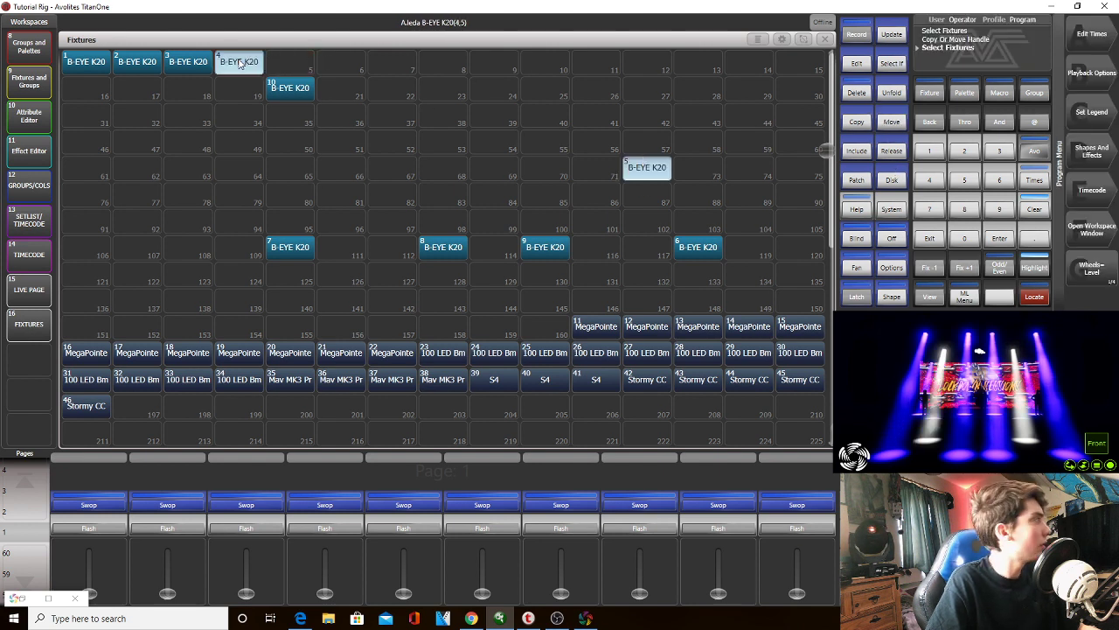
click(891, 122)
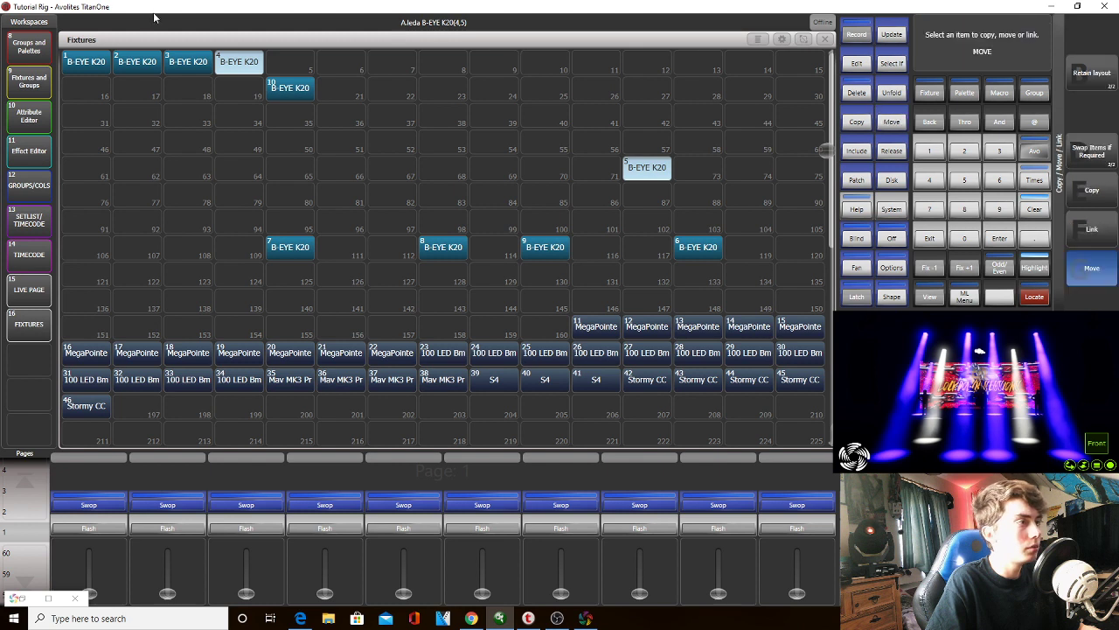
click(229, 58)
click(438, 163)
click(892, 124)
drag(648, 163, 453, 167)
click(391, 167)
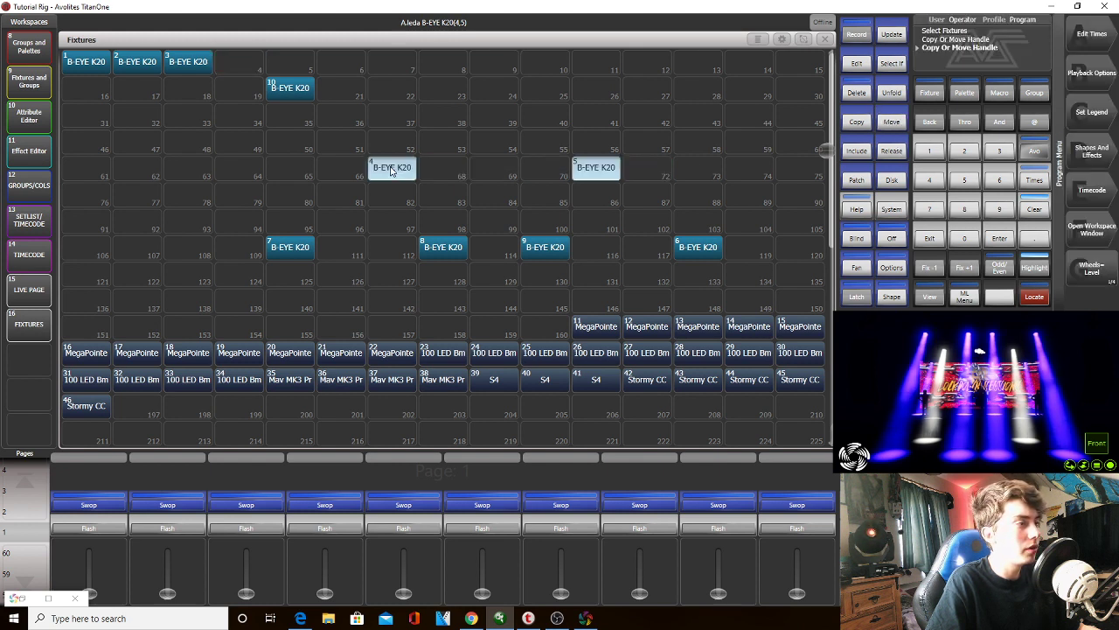
Highlight B-EYE K20 fixtures 3 and 2 one after the other and move them to handles 23 and 25
click(196, 63)
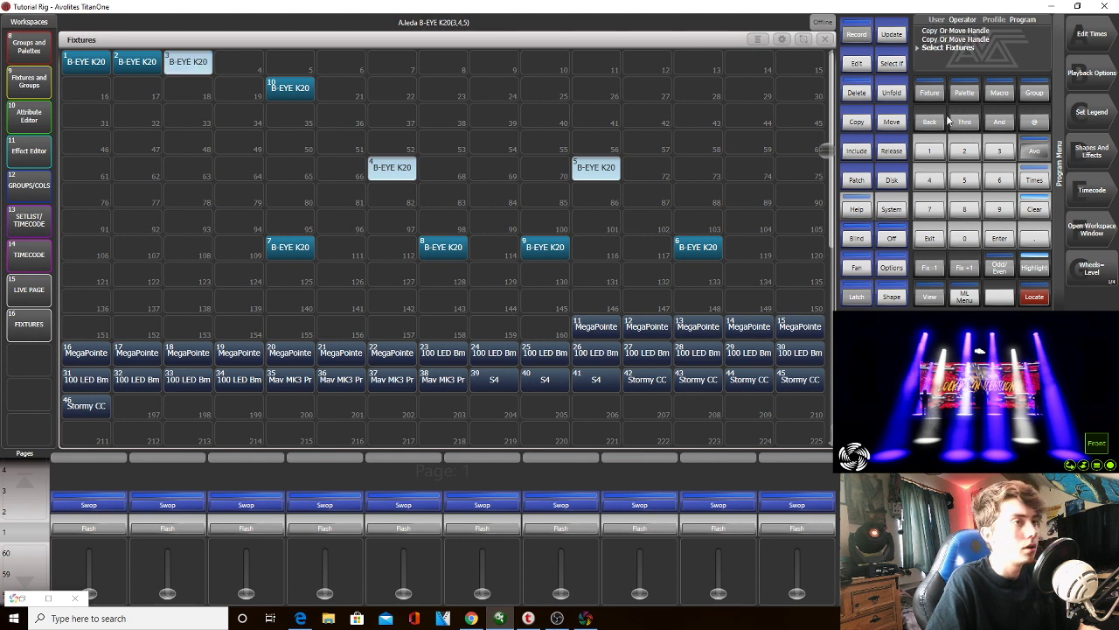
key(Return)
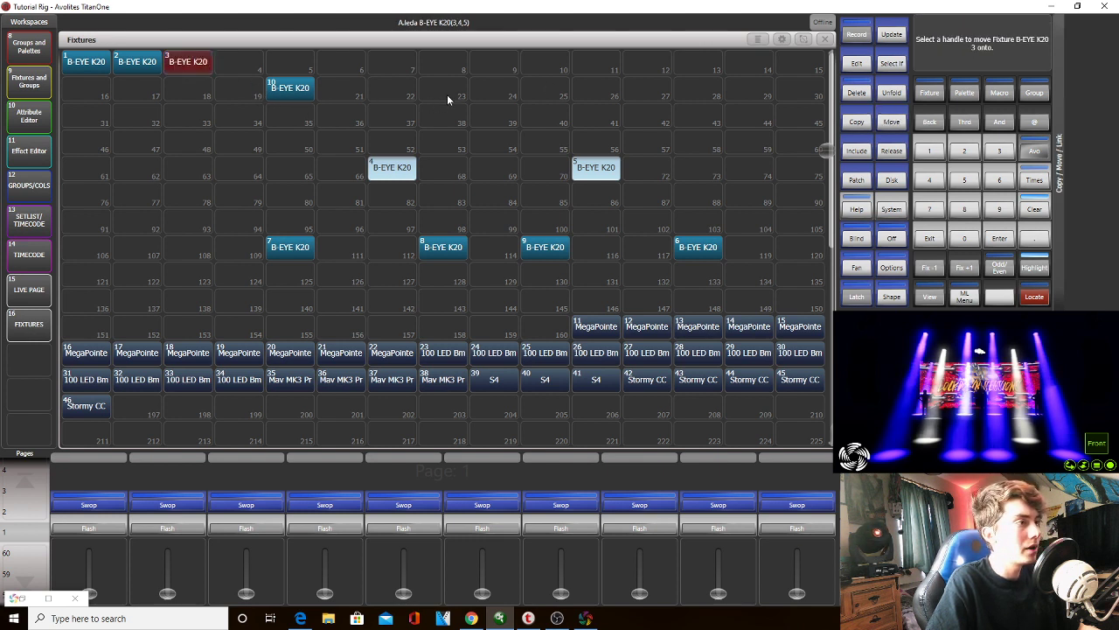
click(443, 103)
click(146, 66)
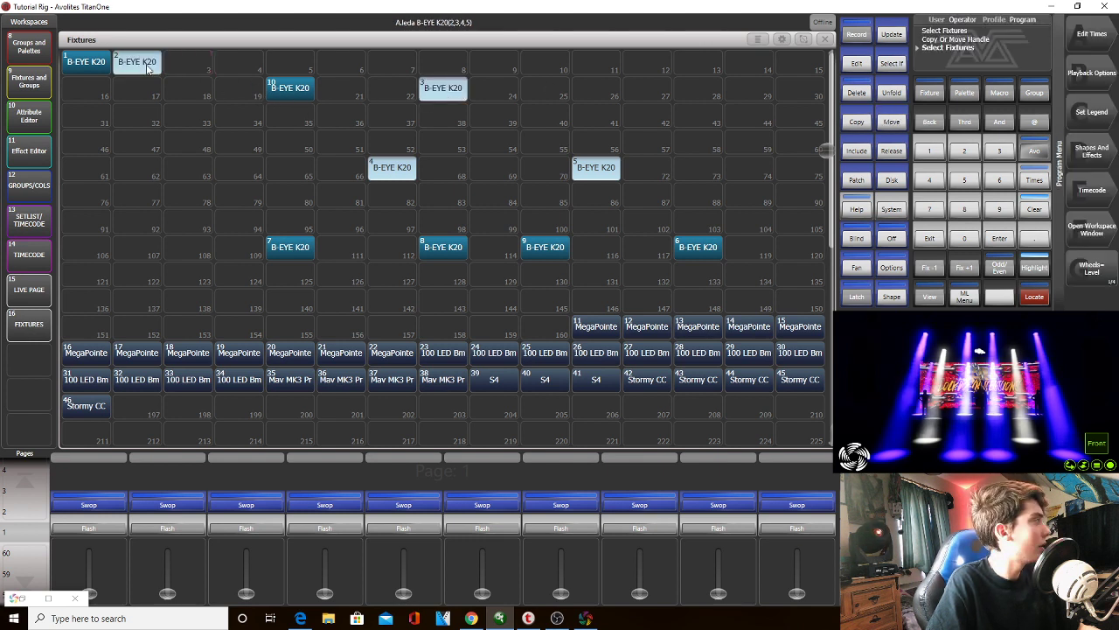
click(892, 126)
click(161, 72)
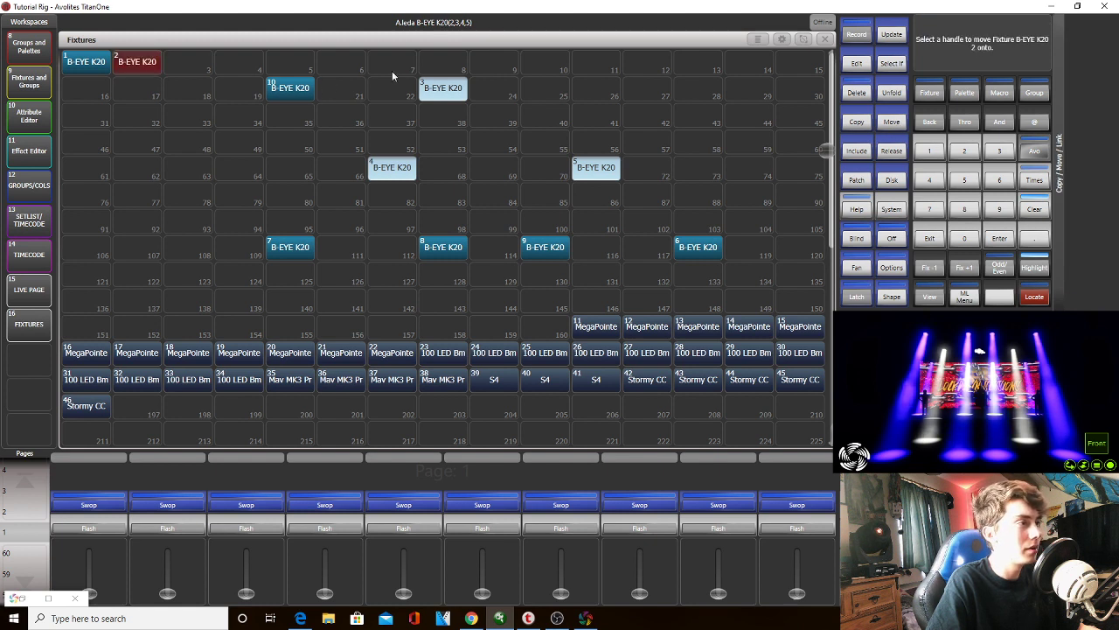
click(526, 94)
Highlight B-EYE K20 fixture 1, move it to handle 28, and deselect all fixtures
click(80, 58)
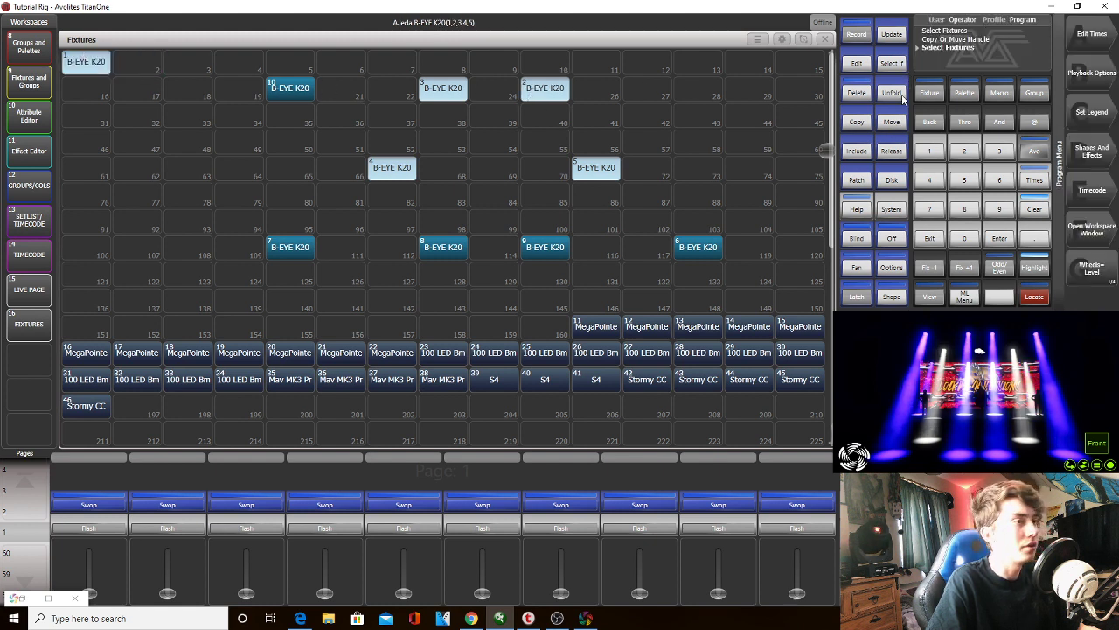
click(891, 121)
click(68, 65)
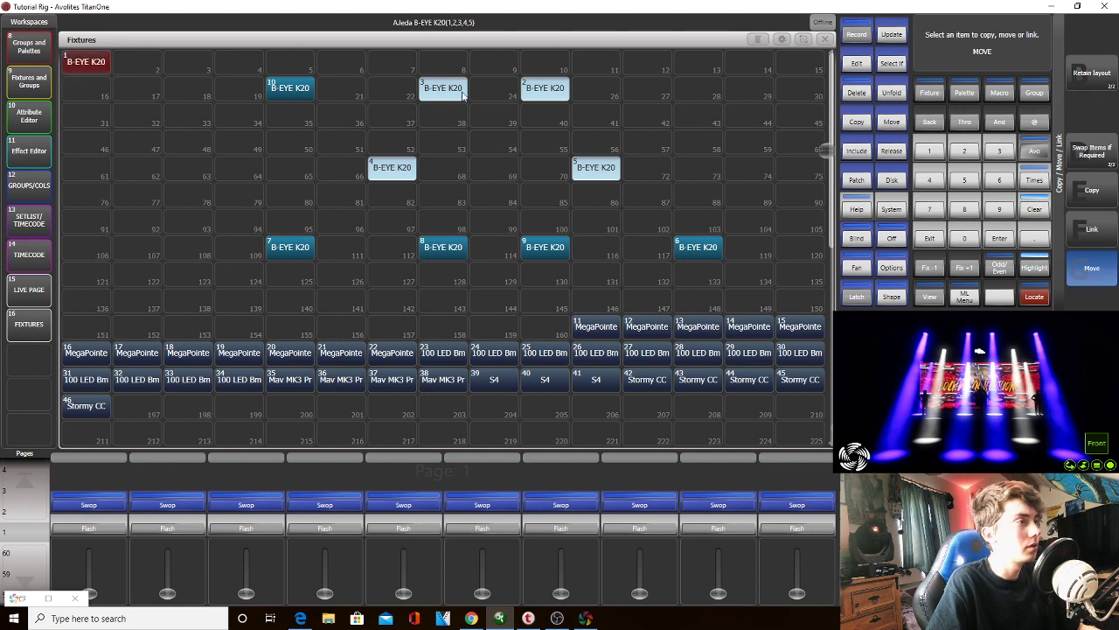
click(687, 94)
click(613, 175)
drag(615, 177, 407, 91)
drag(745, 106, 708, 83)
click(616, 174)
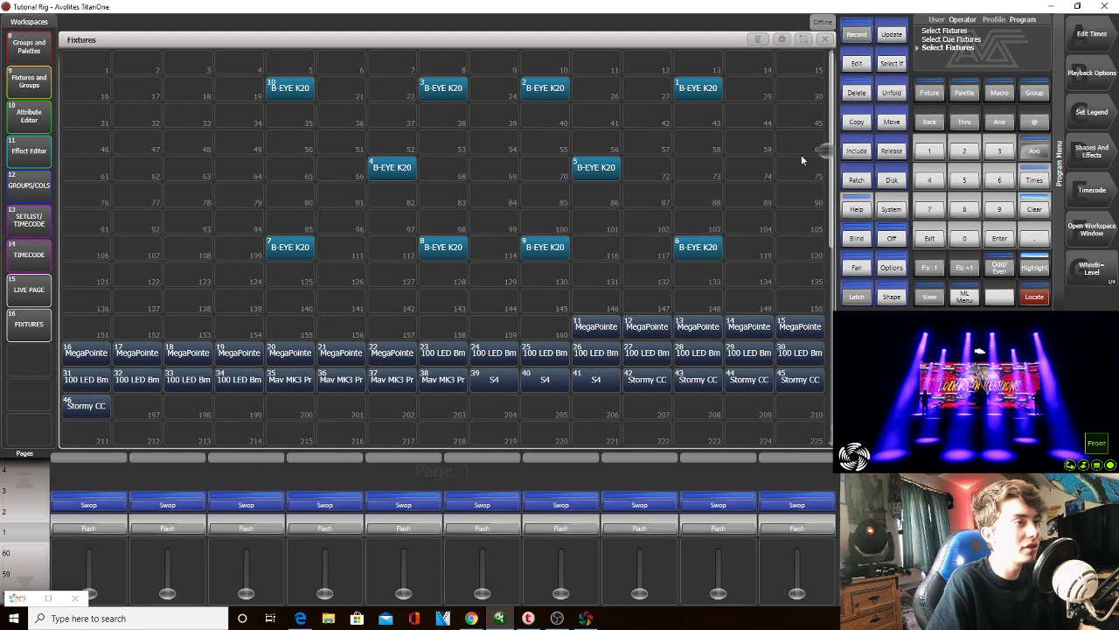
Move fixtures 4 and 5 down one row to handles 82 and 86, and the row of fixtures 10, 3, 2 and 1 to start at handle 50
click(899, 124)
click(393, 171)
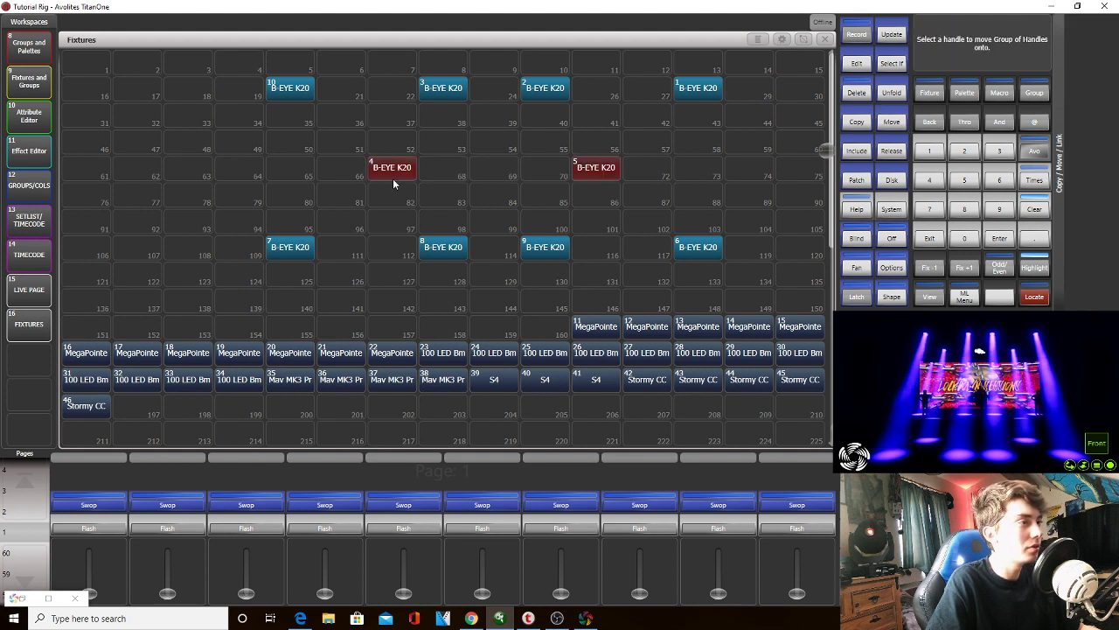
click(400, 192)
click(900, 130)
click(277, 96)
click(281, 136)
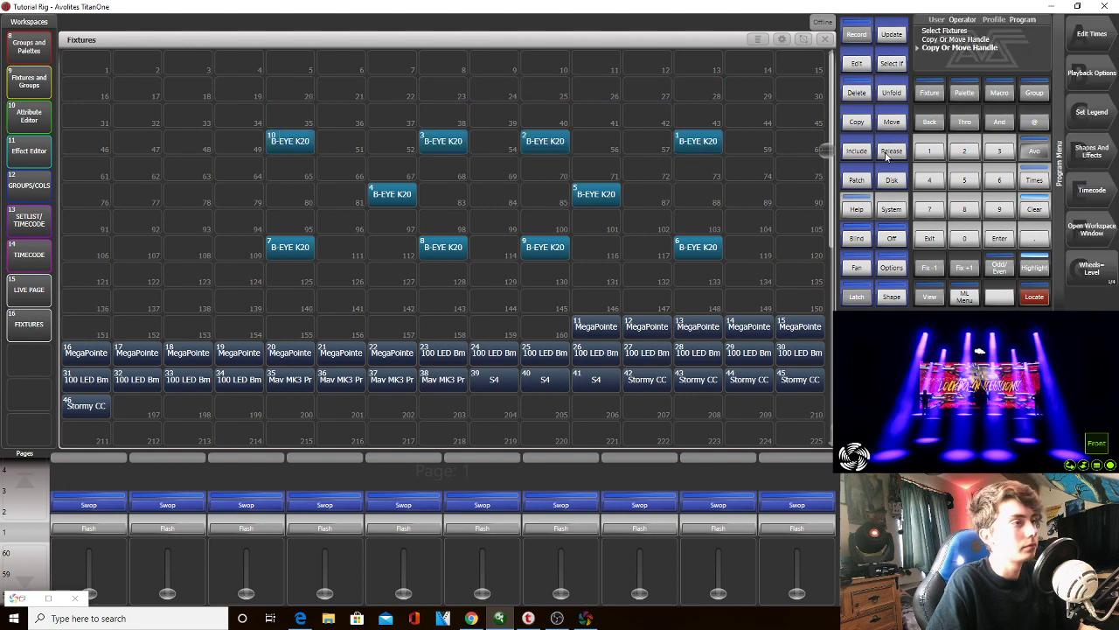
Move all ten B-EYE K20 fixtures as one block, keeping their layout, with fixture 10 at handle 17
click(892, 123)
drag(722, 285, 147, 96)
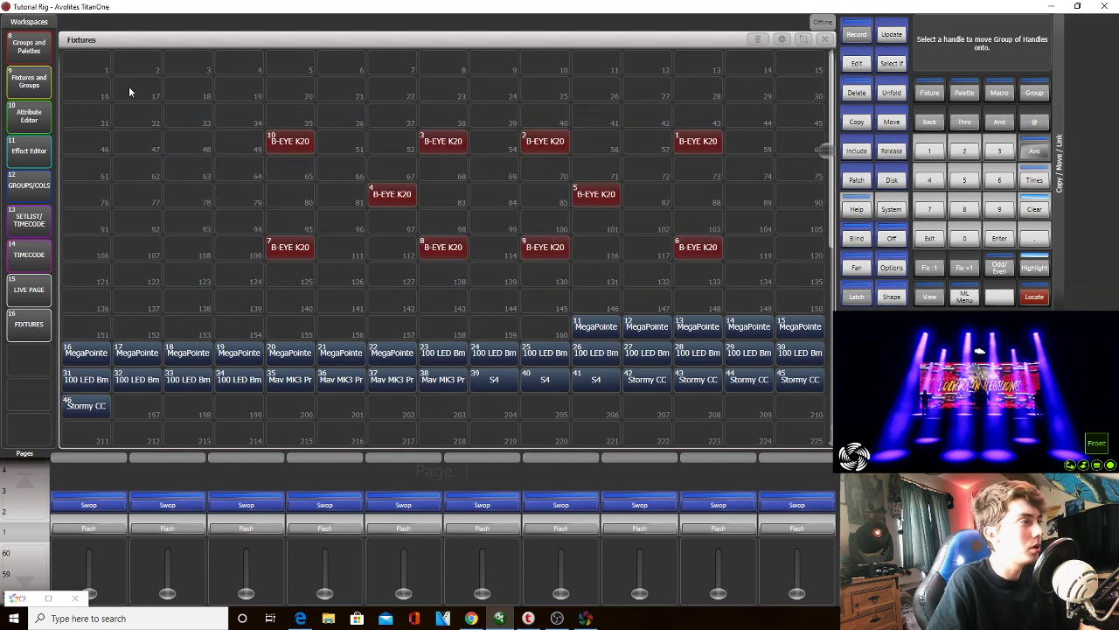
click(98, 94)
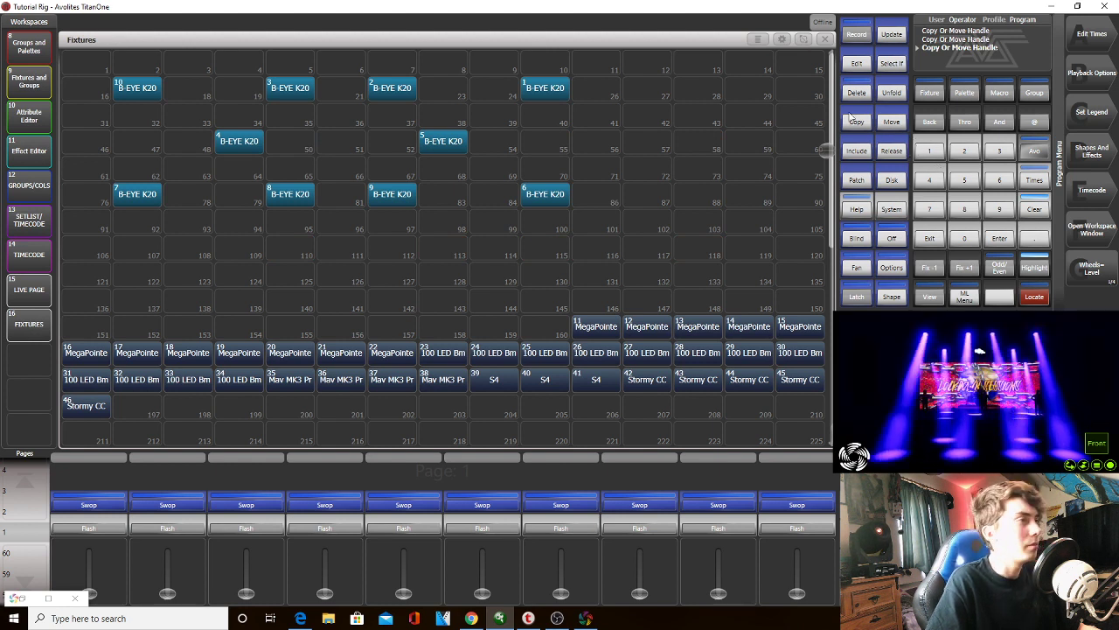
Turn on the halo display on the handles in the Fixtures window
click(784, 39)
click(252, 200)
click(783, 40)
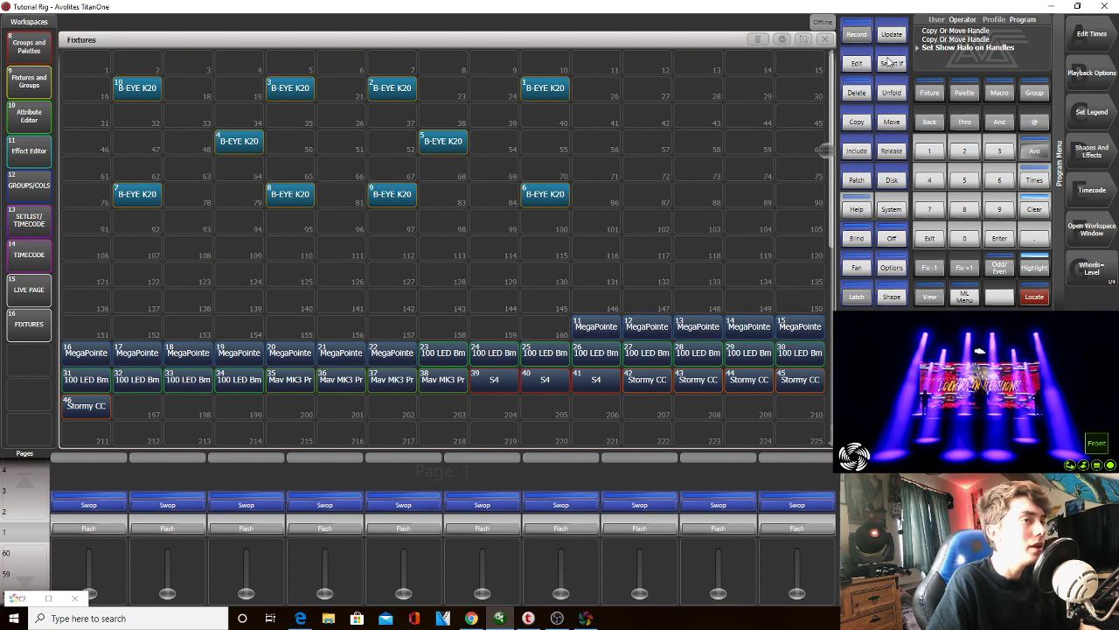
Switch to the Groups and Palettes workspace, clear the programmer, and select the ALL MOVERS group
click(1084, 232)
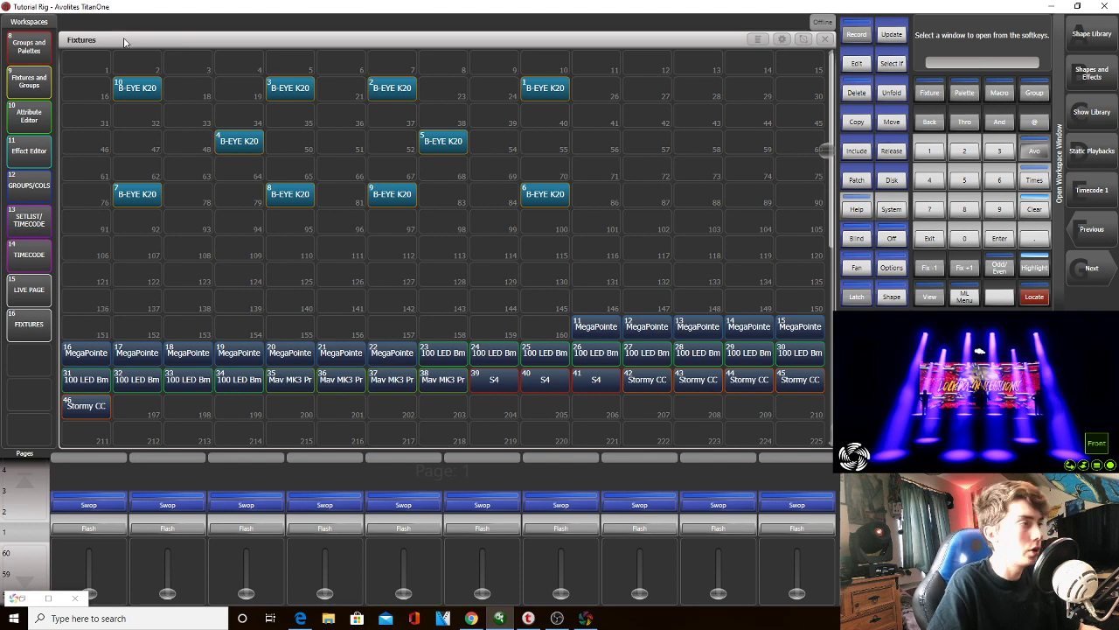
click(35, 51)
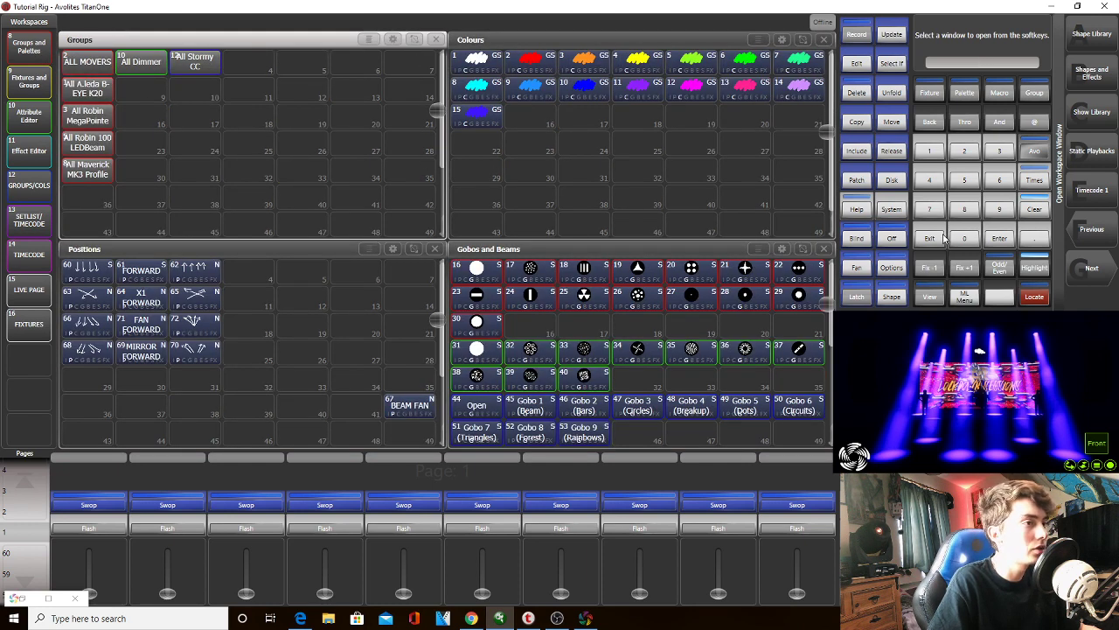
click(80, 70)
click(80, 70)
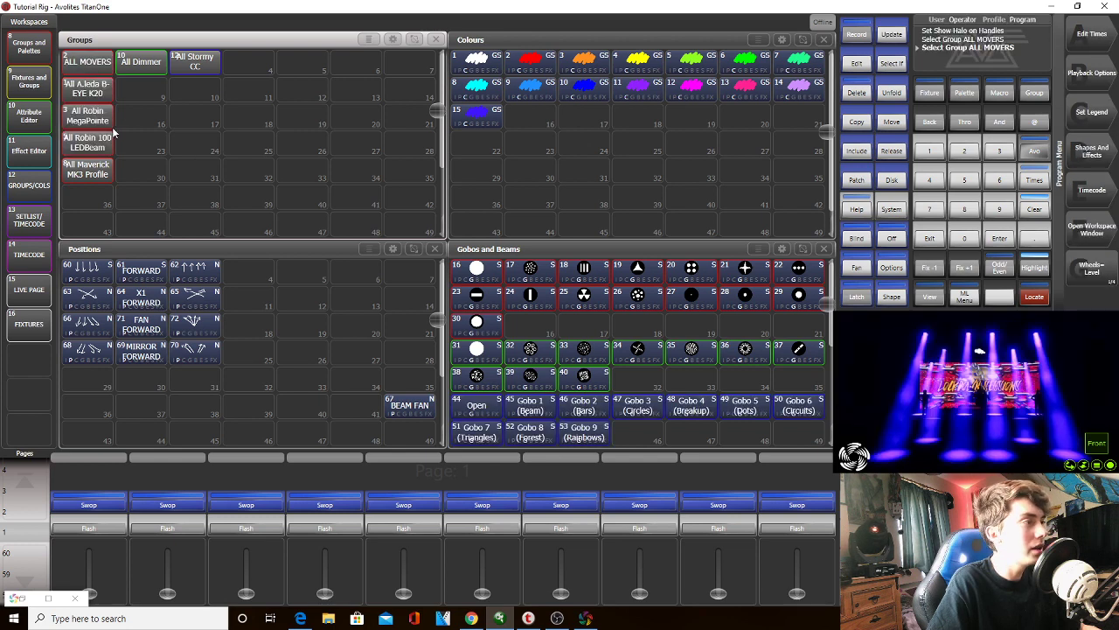
click(87, 63)
click(1034, 210)
click(1035, 210)
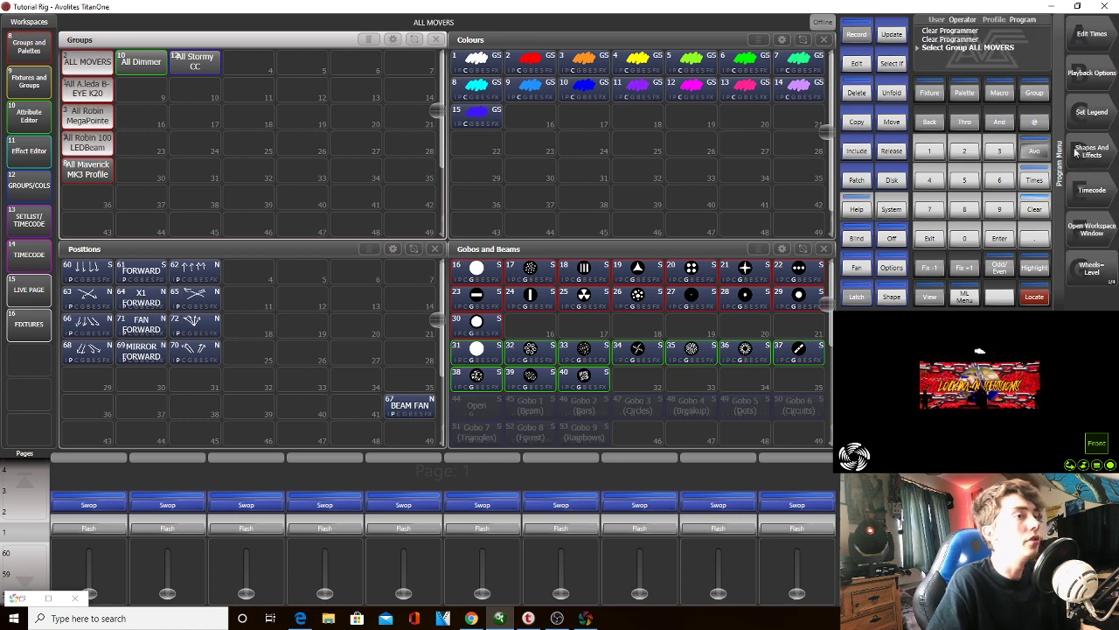
View the ALL MOVERS group's fixture layout in the Pixel Mapper, close the Layout Editor, and clear the programmer
click(1106, 153)
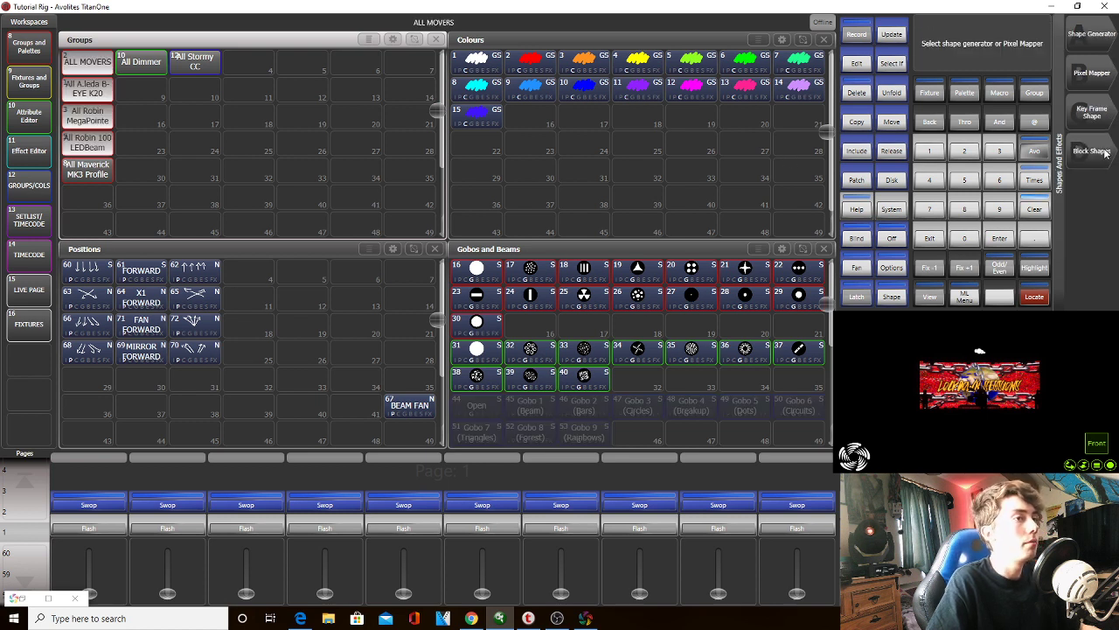
click(1093, 85)
click(1094, 85)
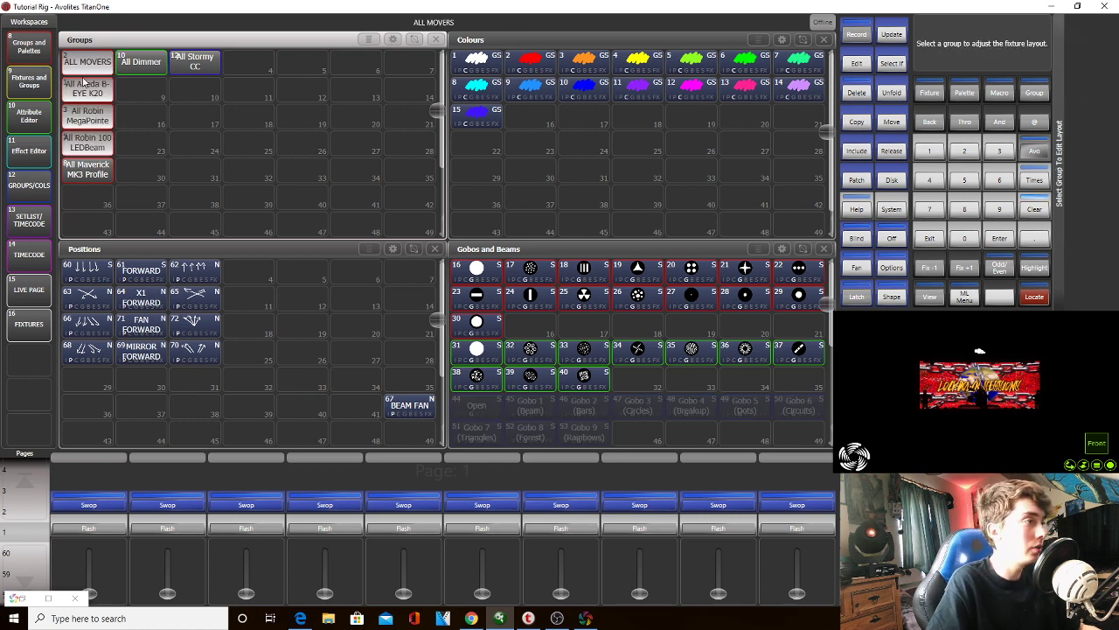
click(97, 73)
drag(80, 272, 211, 238)
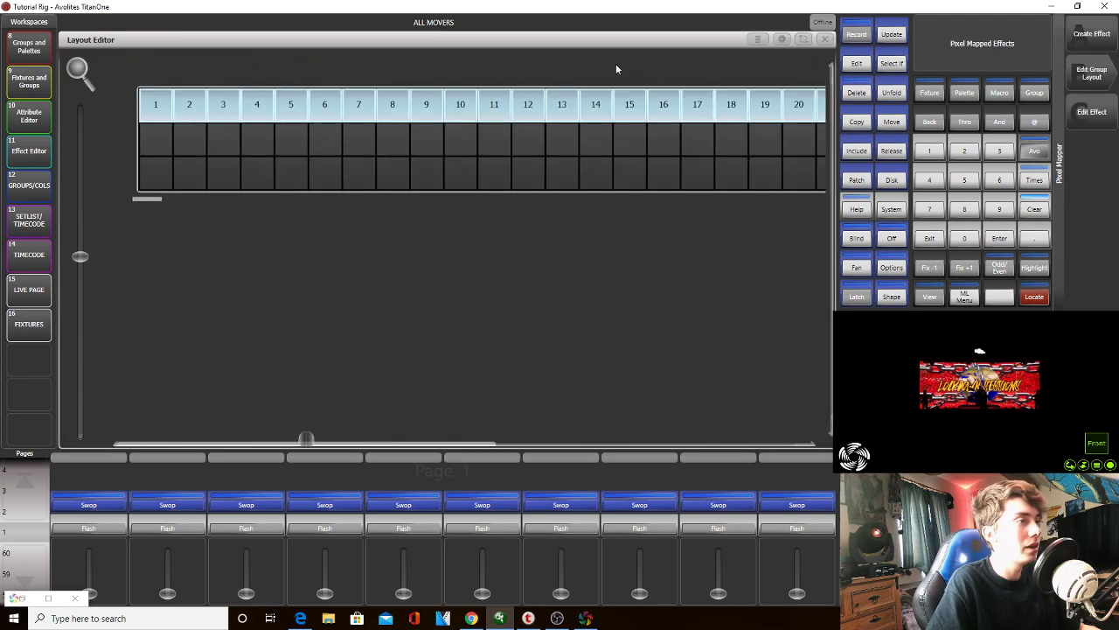
click(825, 39)
click(1035, 209)
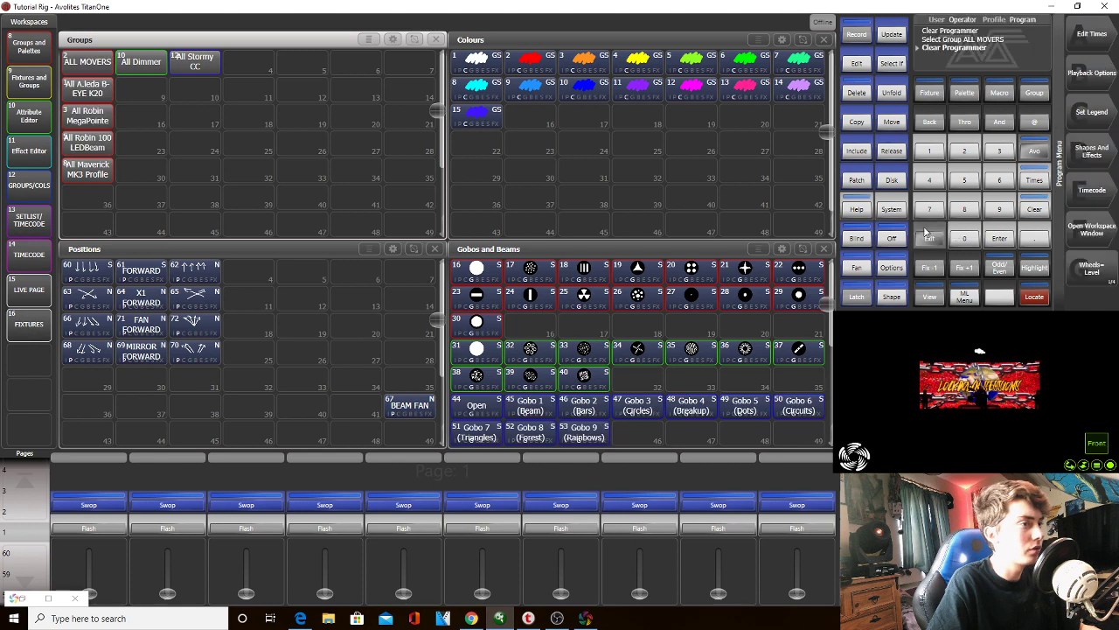
Record the B-EYE K20, MegaPointe and 100 LEDBeam groups together as a new group on handle 49, and clear the programmer
click(100, 99)
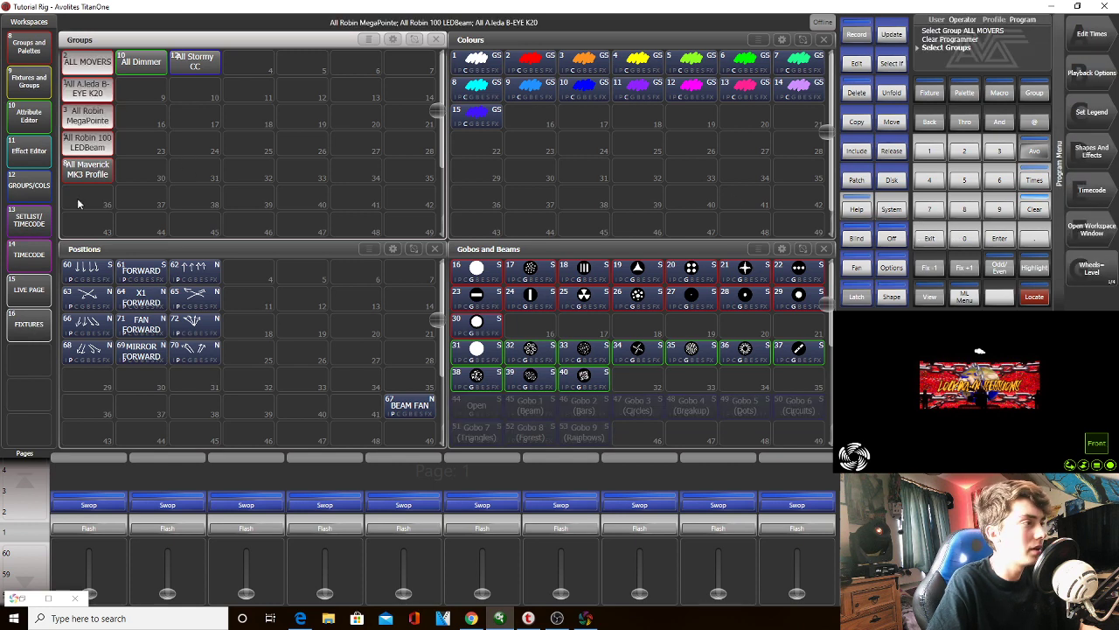
click(388, 232)
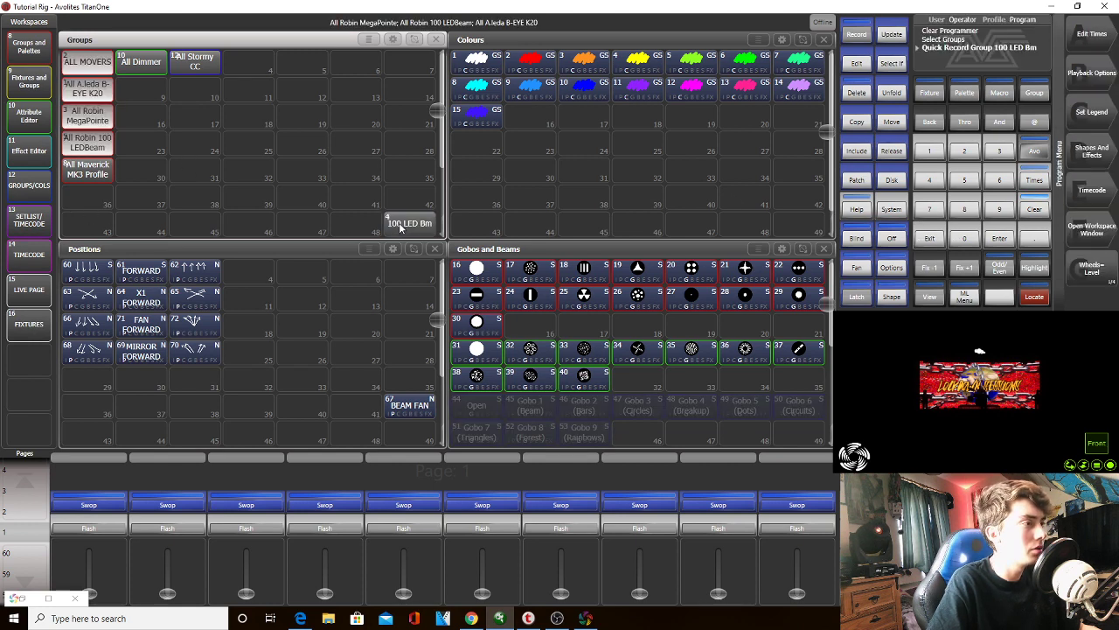
click(1025, 216)
click(1088, 122)
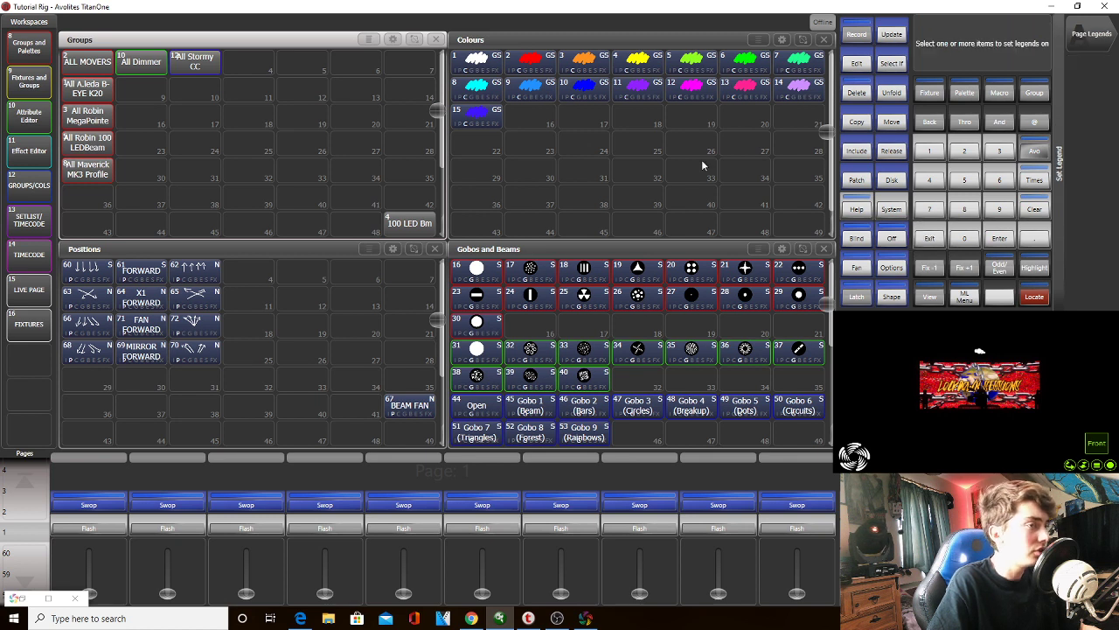
click(938, 242)
View the new combined group's fixture layout in the Pixel Mapper's Layout Editor
click(1090, 161)
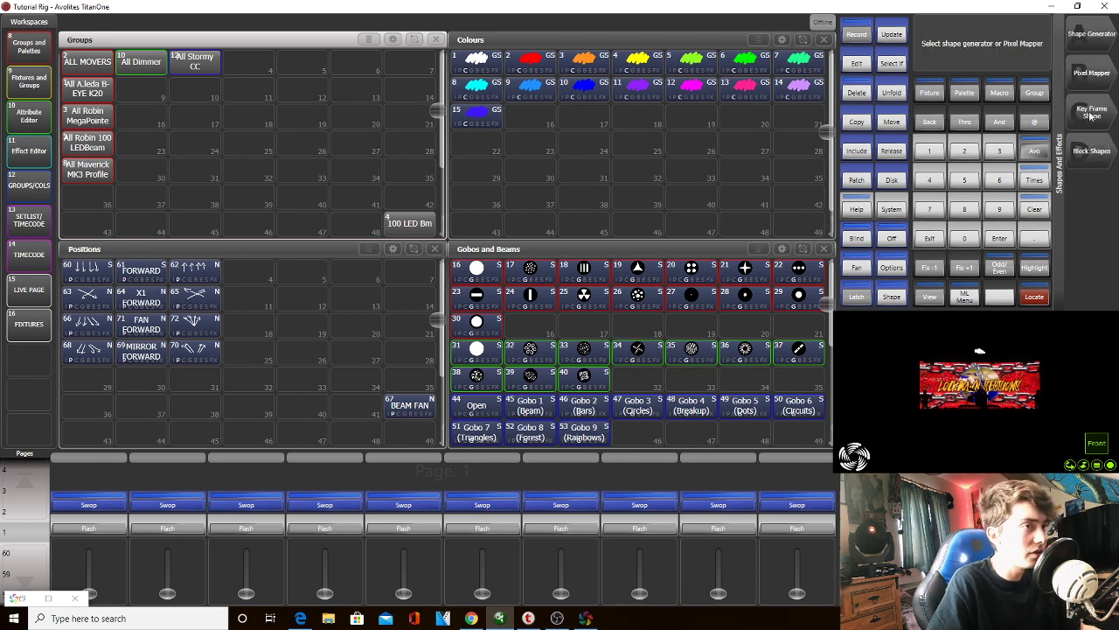
click(1094, 76)
click(1092, 74)
click(409, 223)
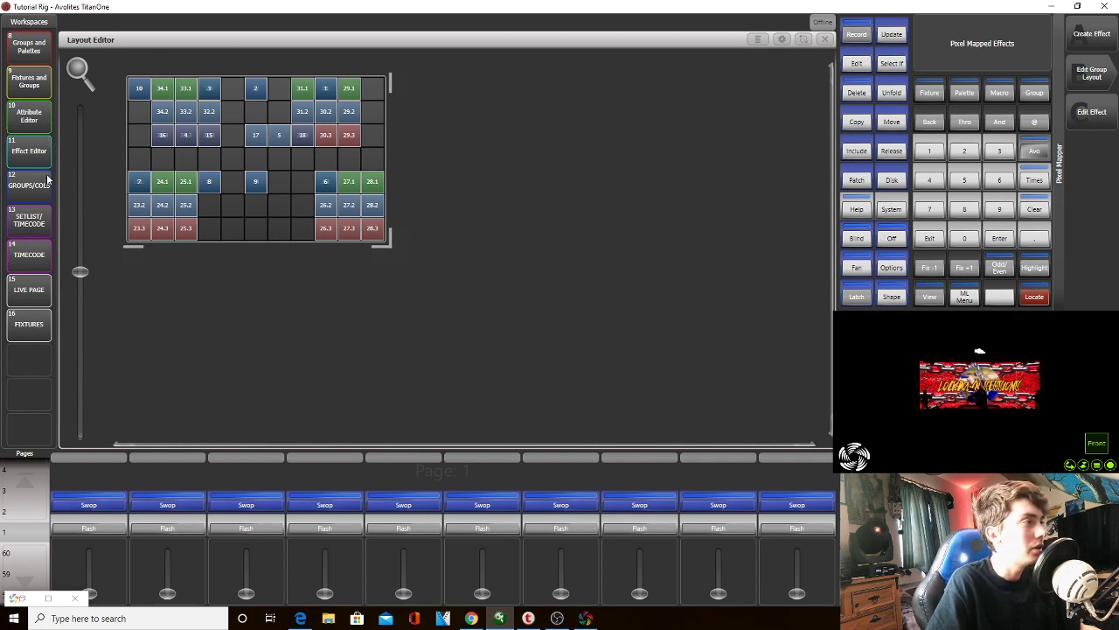
In the FIXTURES workspace, move all ten B-EYE K20 fixtures as one block, keeping their layout, with fixture 10 at handle 19
click(33, 324)
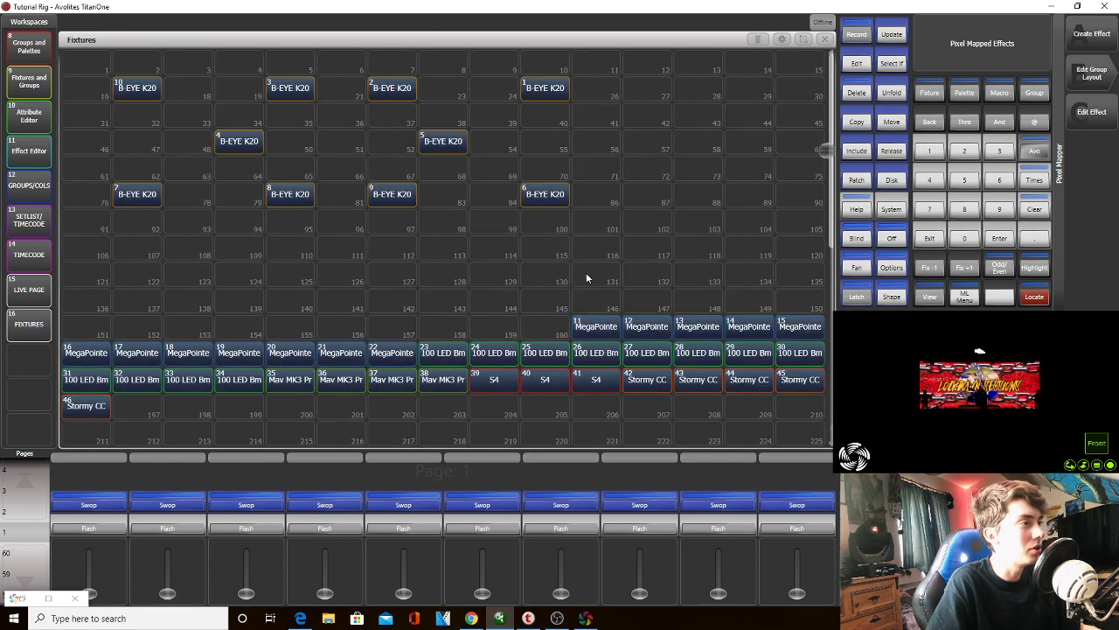
drag(557, 241, 63, 79)
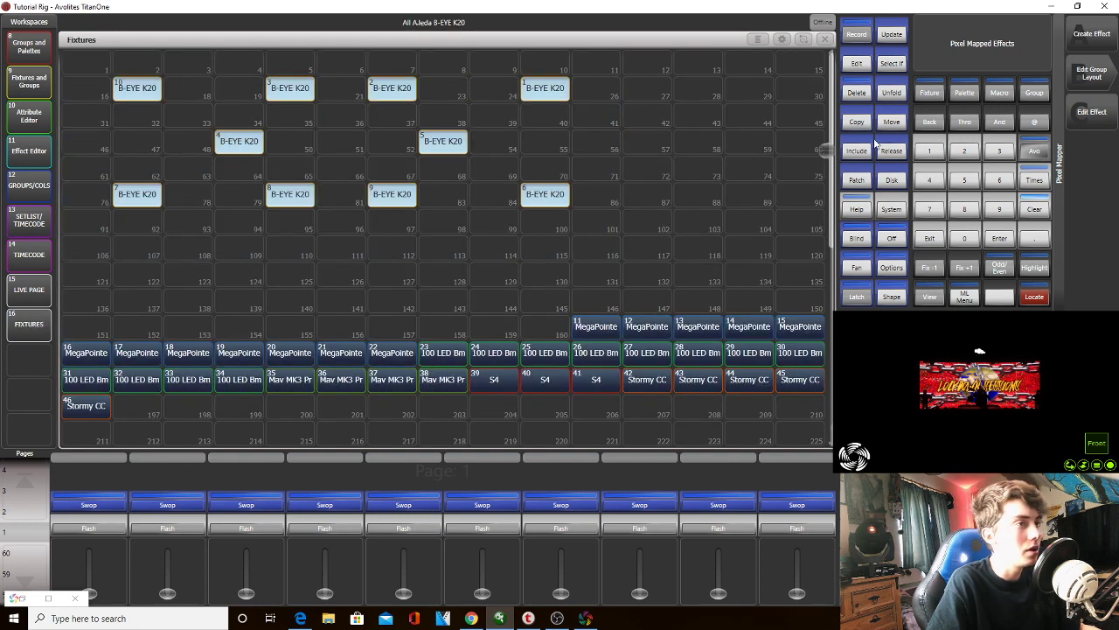
click(892, 122)
drag(675, 217, 63, 79)
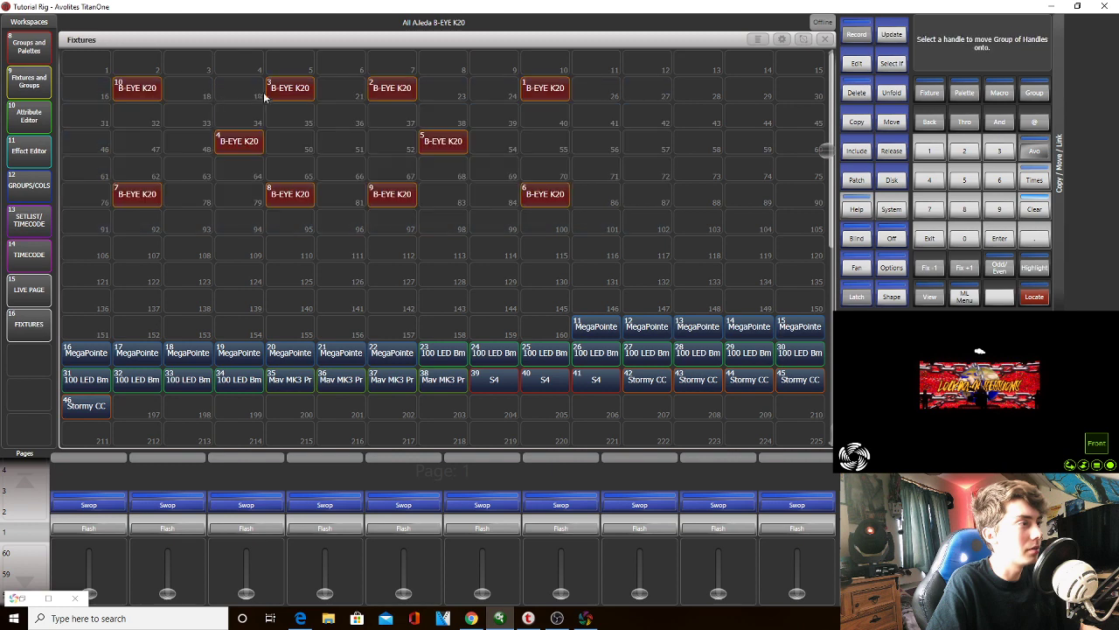
click(252, 98)
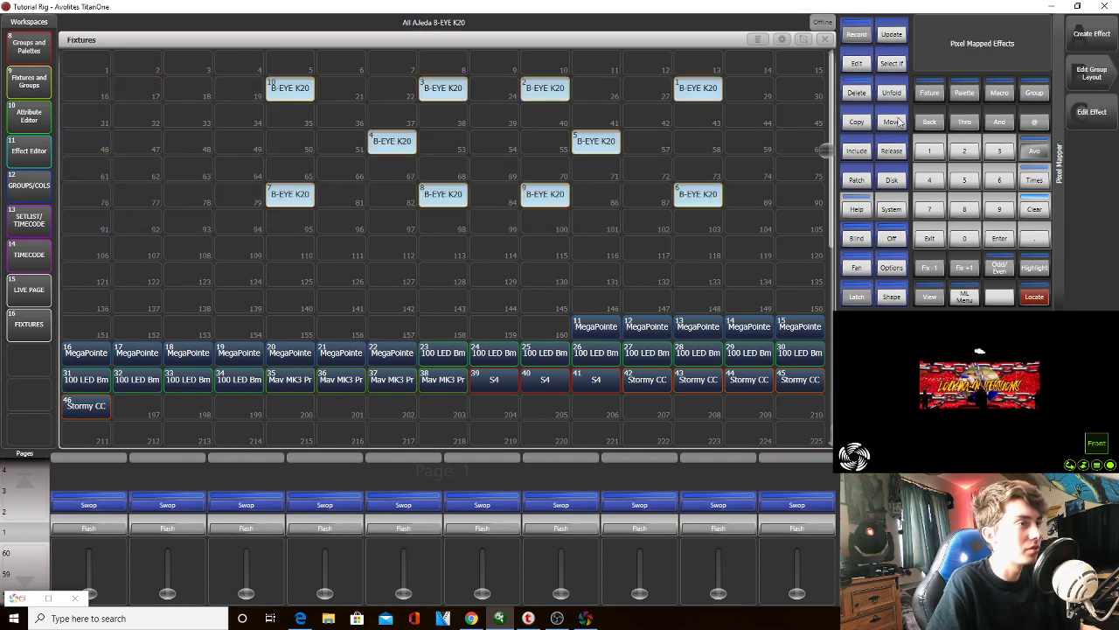
click(899, 116)
drag(736, 219, 239, 70)
click(244, 91)
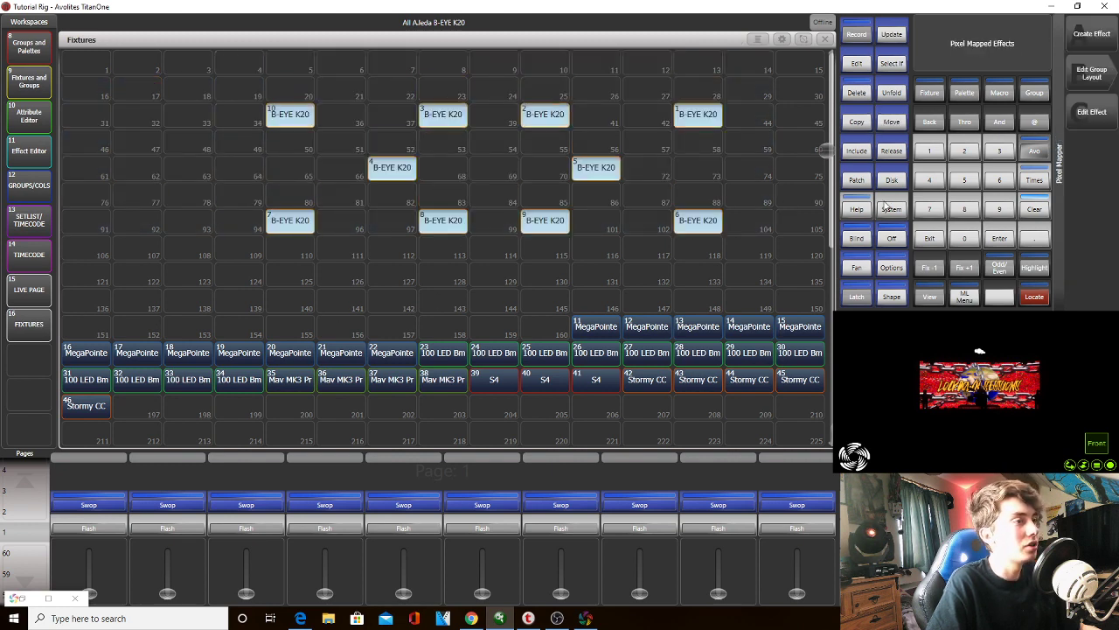
click(892, 121)
drag(419, 147, 266, 103)
click(237, 96)
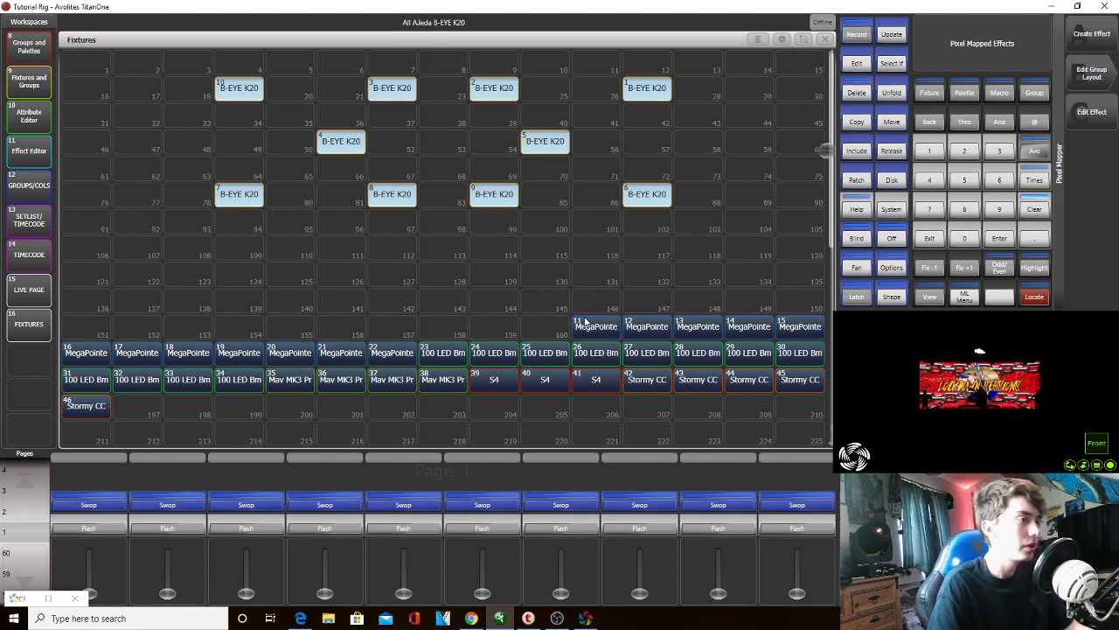
Clear the programmer and move fixtures 31 to 46 down two rows so that fixture 31 is at handle 211
click(1037, 214)
click(929, 242)
drag(829, 150, 838, 240)
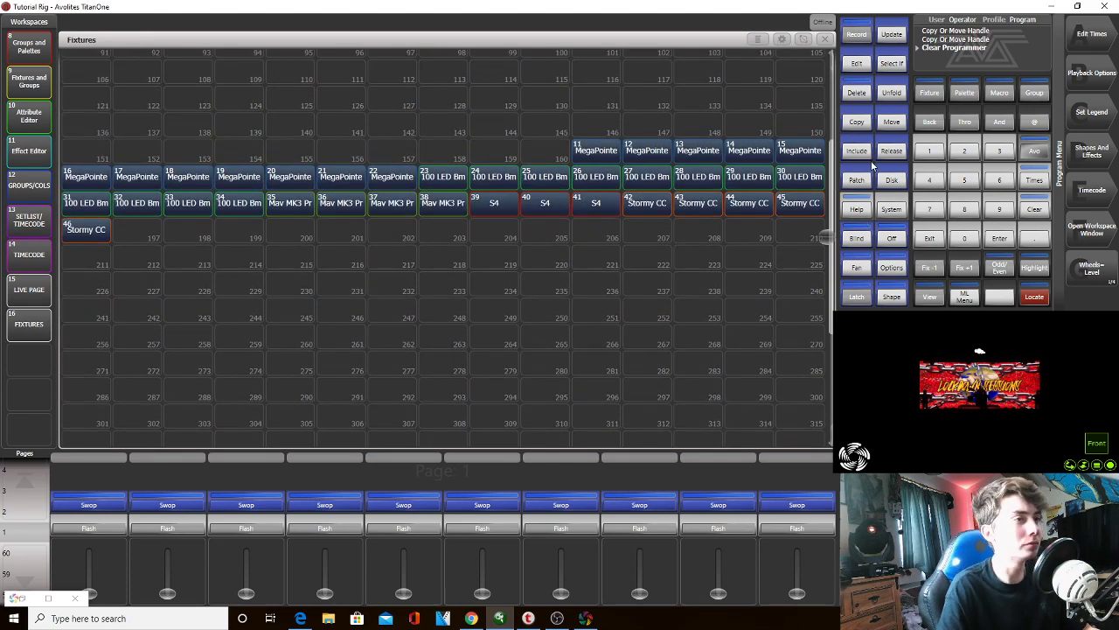
click(891, 125)
drag(93, 197, 809, 297)
click(100, 255)
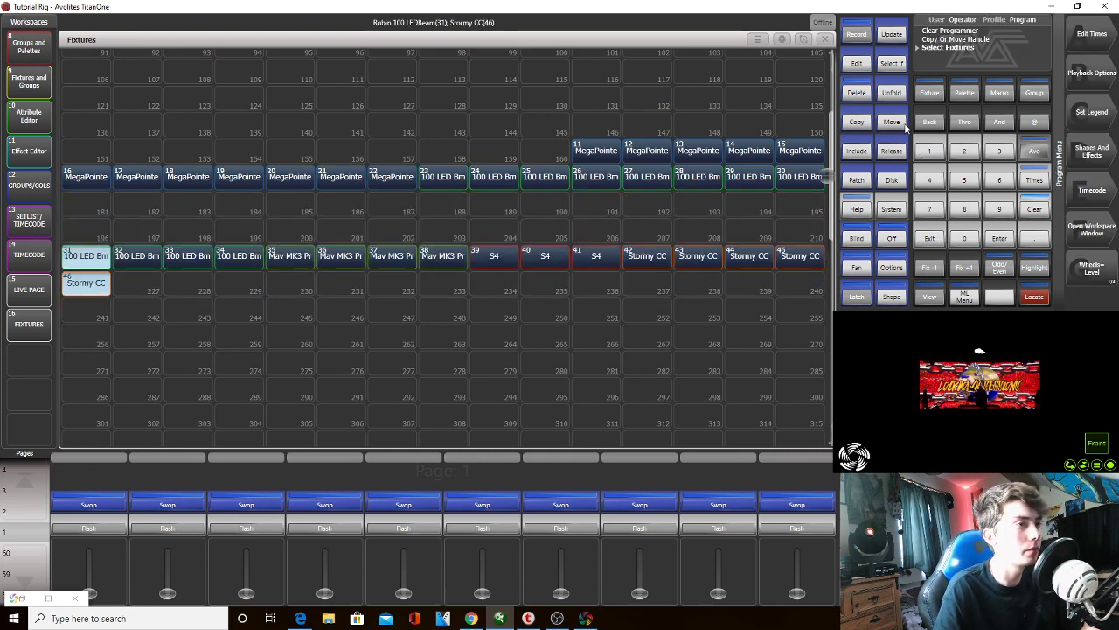
Move 100 LED Bm fixtures 23 to 30 down two rows to handles 203 to 210
click(903, 124)
drag(444, 173, 759, 198)
click(642, 226)
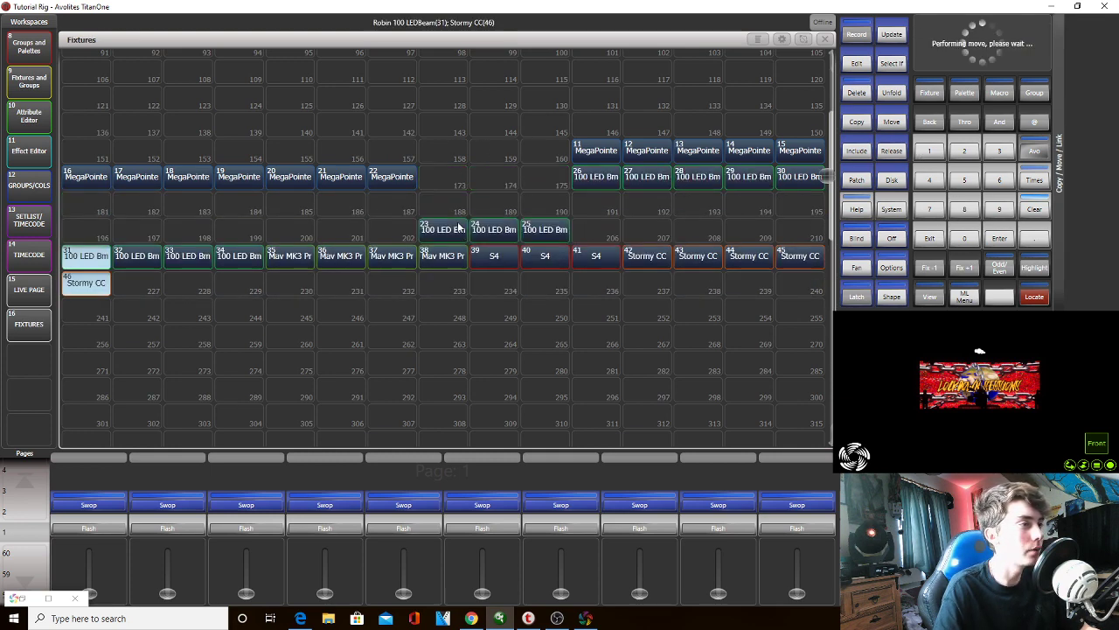
click(884, 117)
click(800, 229)
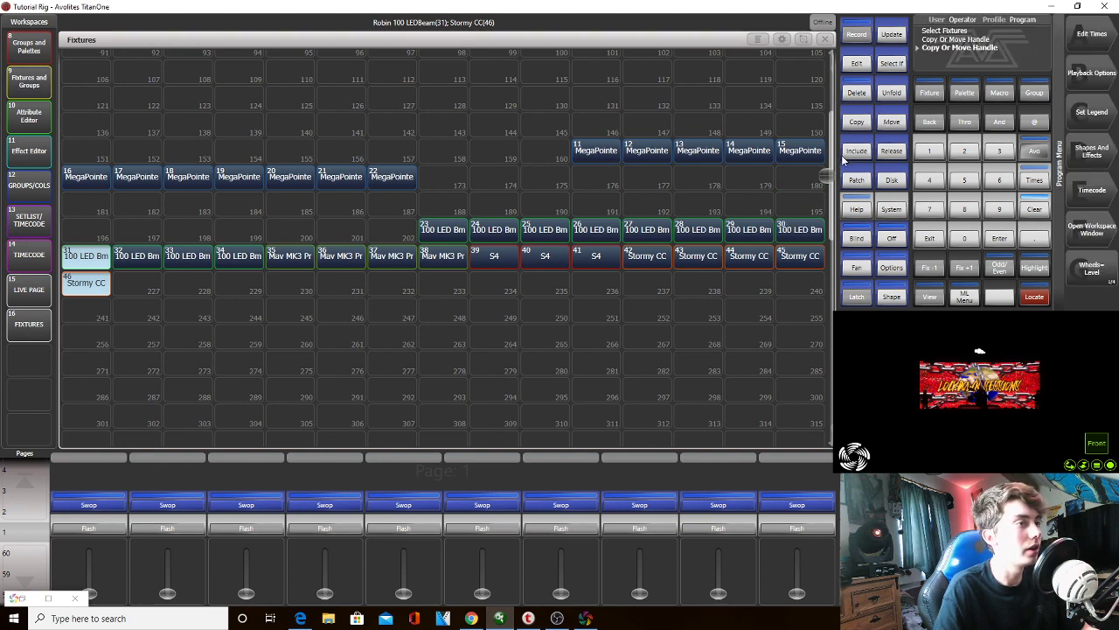
Move fixtures 23 to 46 down as one block, keeping their layout, with fixture 23 at handle 308 and fixture 31 at 316
drag(831, 181, 830, 92)
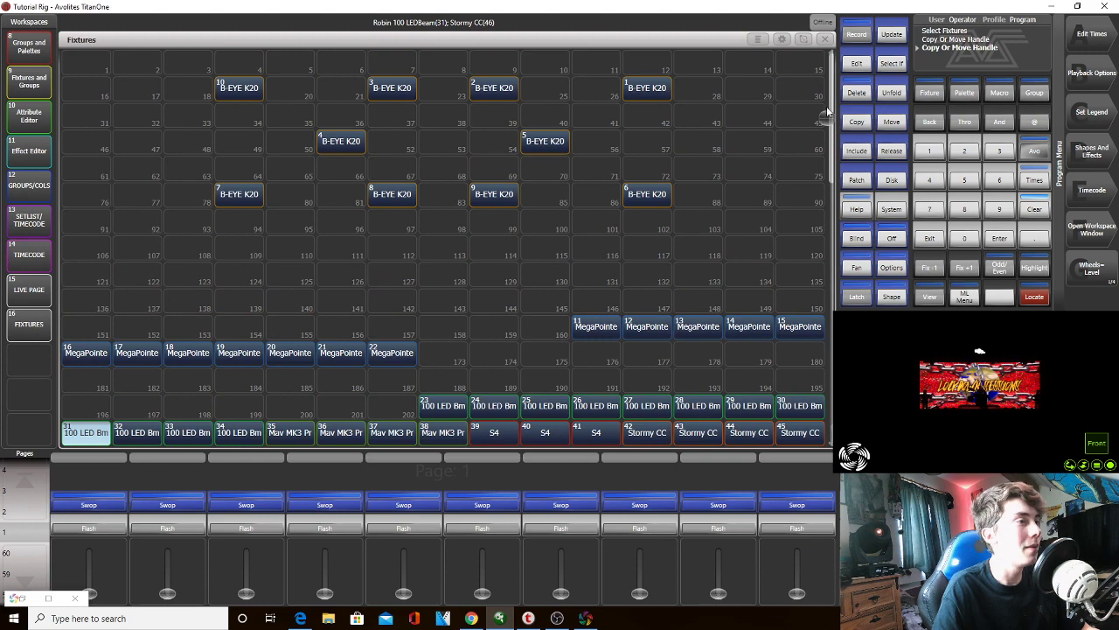
scroll(826, 131, down, 3)
click(891, 121)
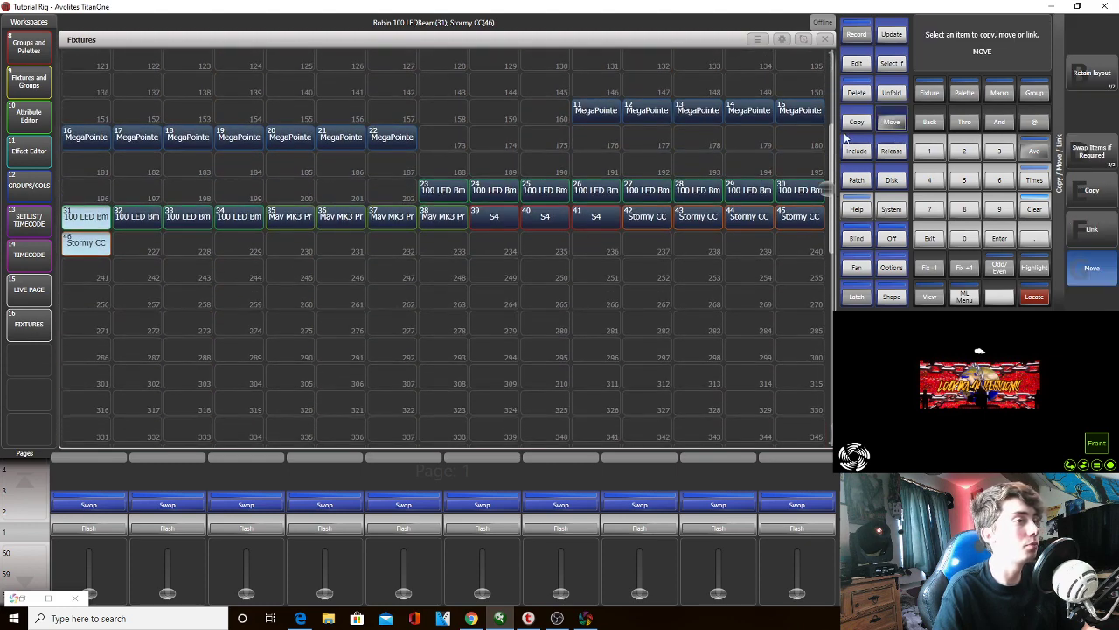
drag(95, 195, 796, 300)
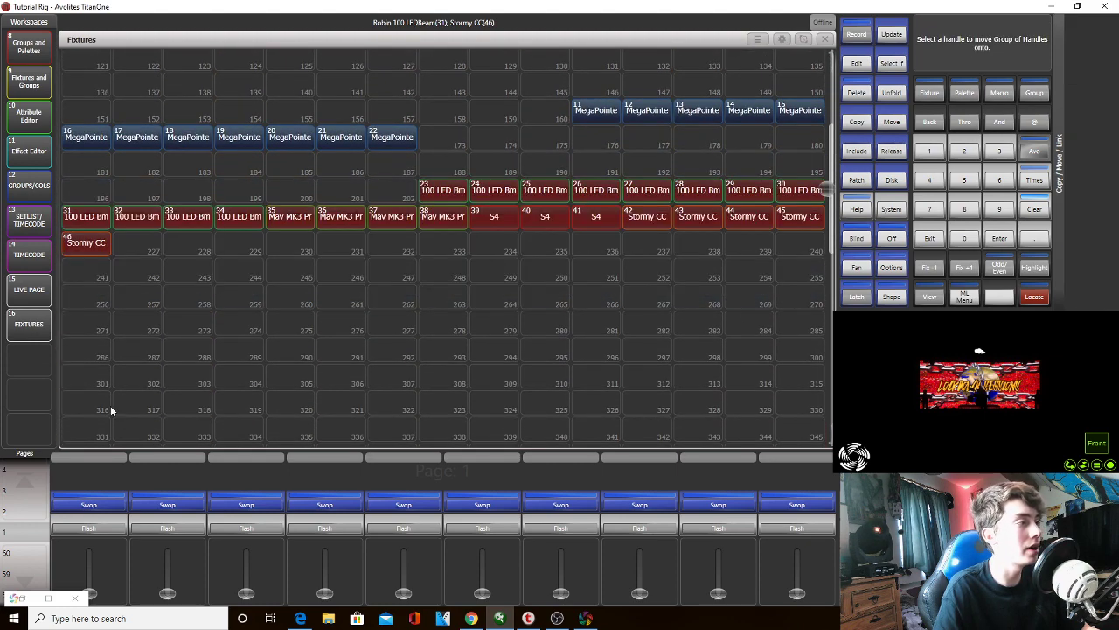
click(90, 382)
Move MegaPointe fixtures 11 to 22 down four rows, keeping their layout, with fixture 11 at handle 221 and fixture 16 at 226
drag(832, 188, 827, 132)
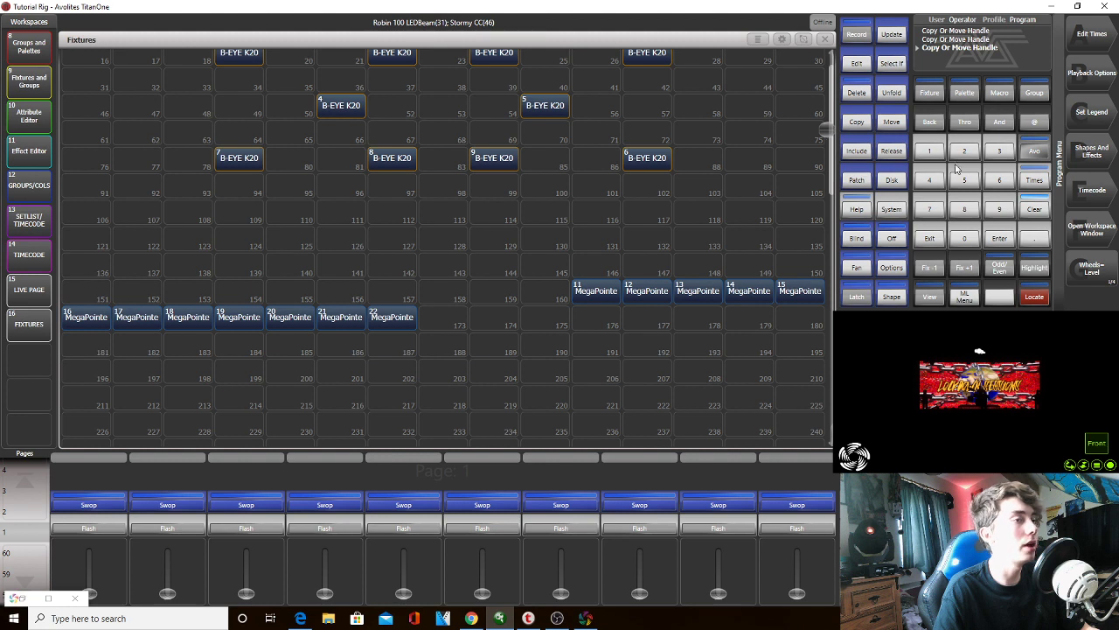
click(891, 122)
drag(110, 293, 813, 358)
click(87, 408)
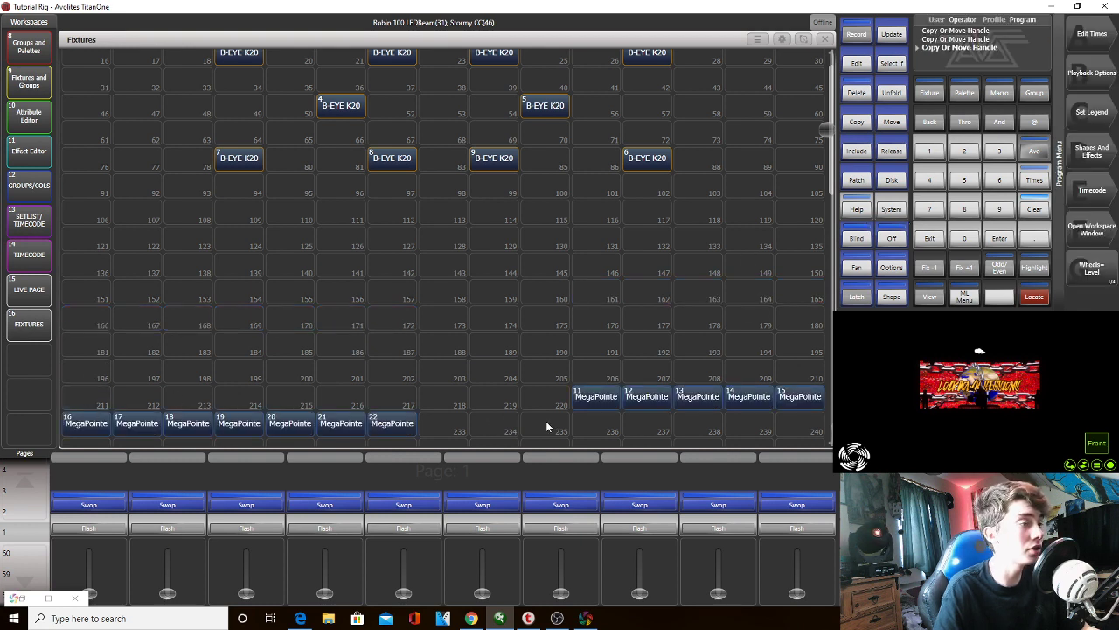
Select and locate MegaPointe fixtures 11 to 22, and try to step through them one at a time with Highlight
drag(99, 387, 829, 411)
click(1040, 297)
click(1041, 297)
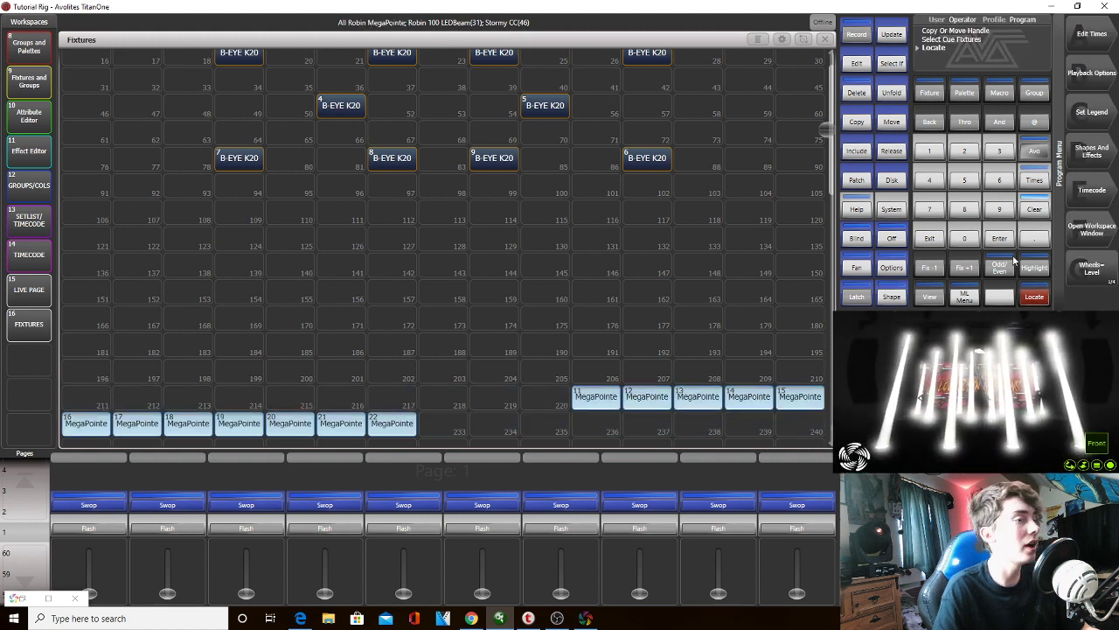
click(962, 269)
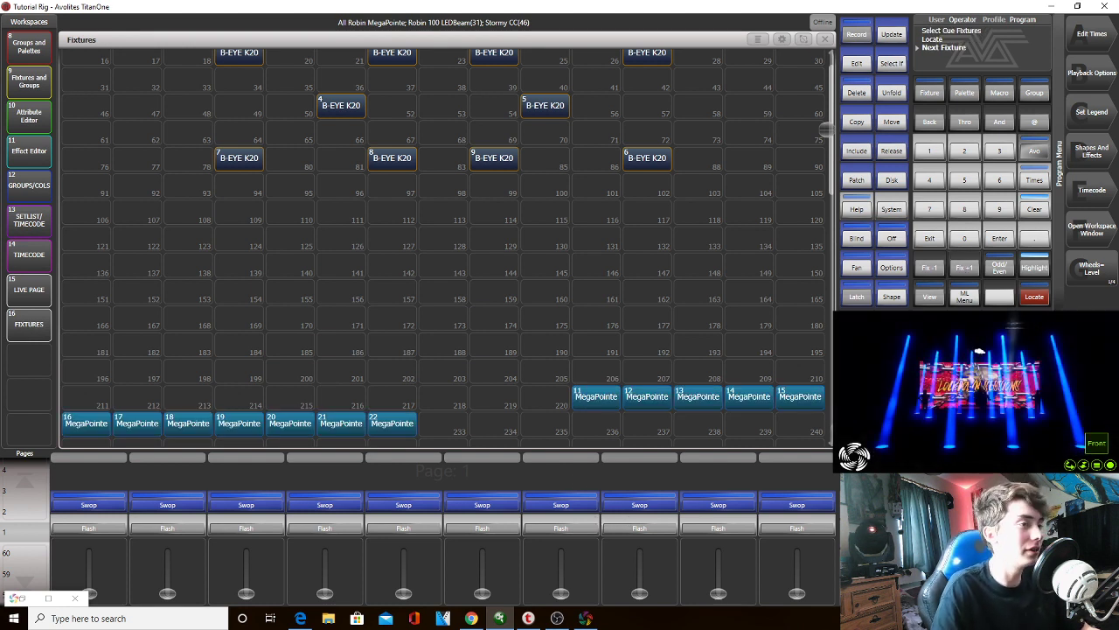
click(923, 271)
click(949, 271)
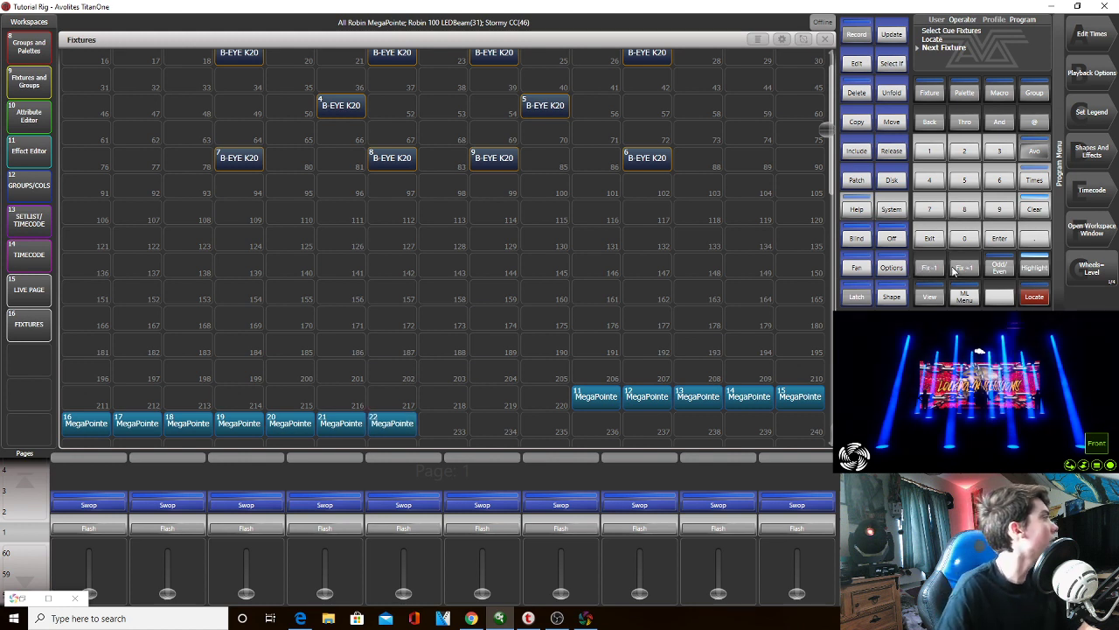
click(926, 261)
click(927, 261)
click(926, 261)
click(926, 260)
click(927, 261)
click(926, 261)
click(926, 260)
click(926, 260)
click(926, 261)
click(926, 260)
click(926, 261)
click(926, 261)
click(927, 261)
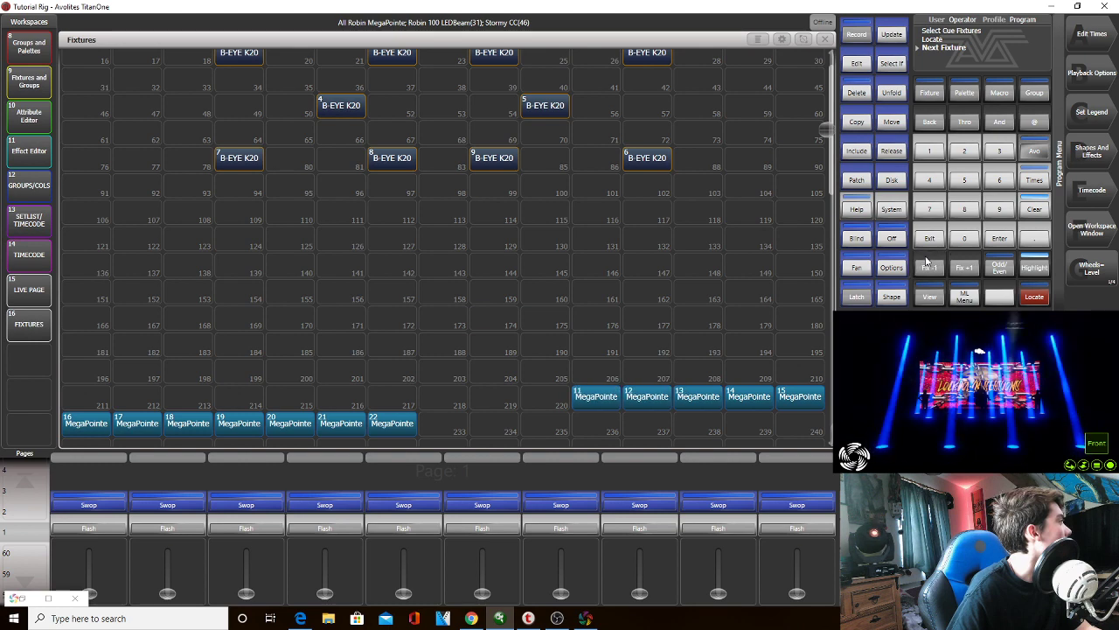
Clear the programmer, reselect and locate only the MegaPointe fixtures, and highlight fixture 22 on its own
drag(827, 142, 823, 205)
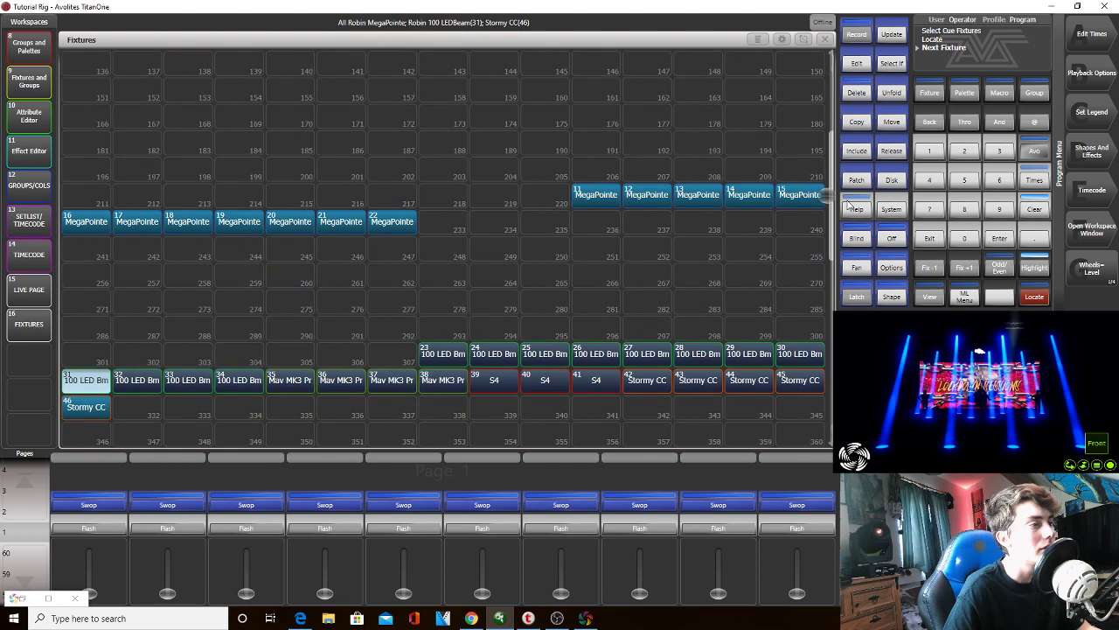
click(1026, 207)
click(1027, 207)
drag(784, 242, 77, 194)
click(1031, 296)
click(1032, 270)
click(966, 268)
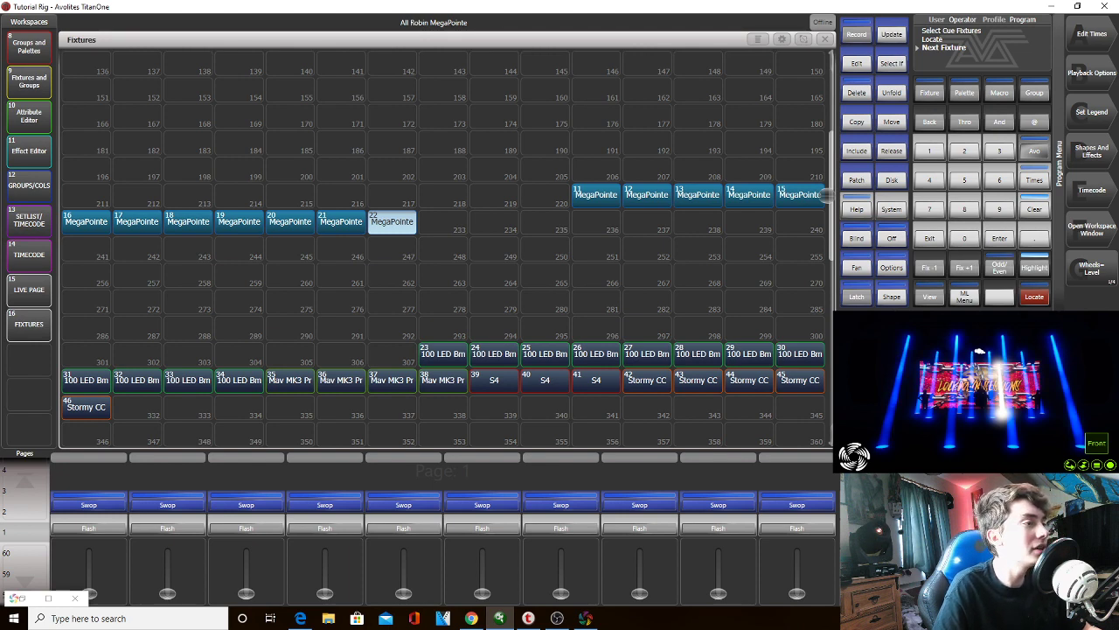
Move MegaPointe fixture 22 up to handle 131 and make fixture 11 the highlighted fixture
drag(819, 201, 828, 153)
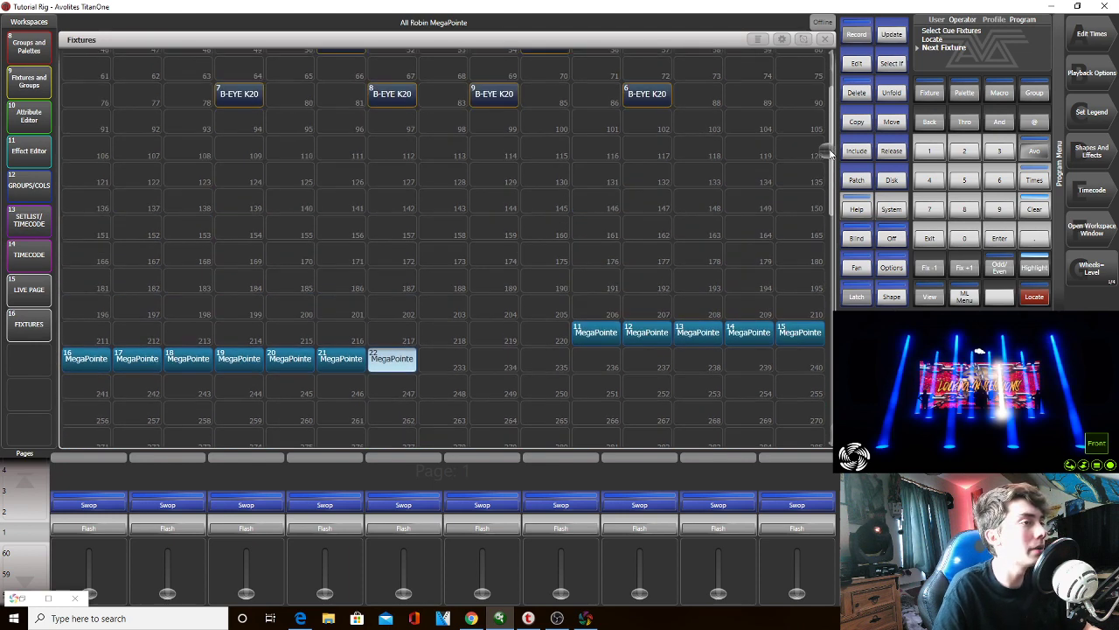
click(892, 123)
click(586, 174)
click(597, 331)
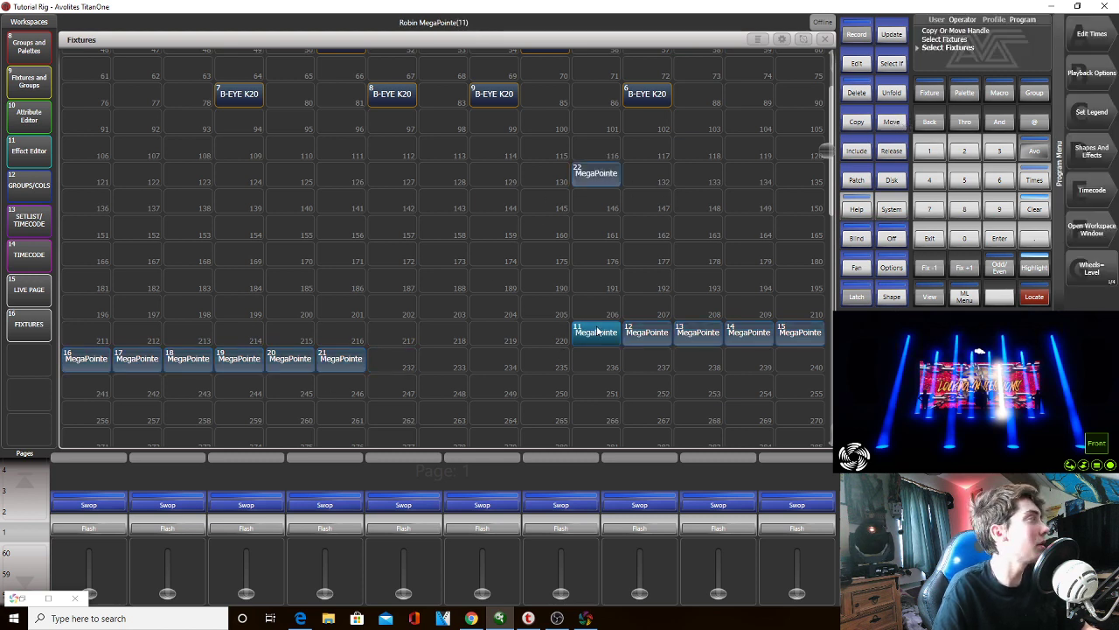
click(892, 122)
click(648, 332)
click(934, 238)
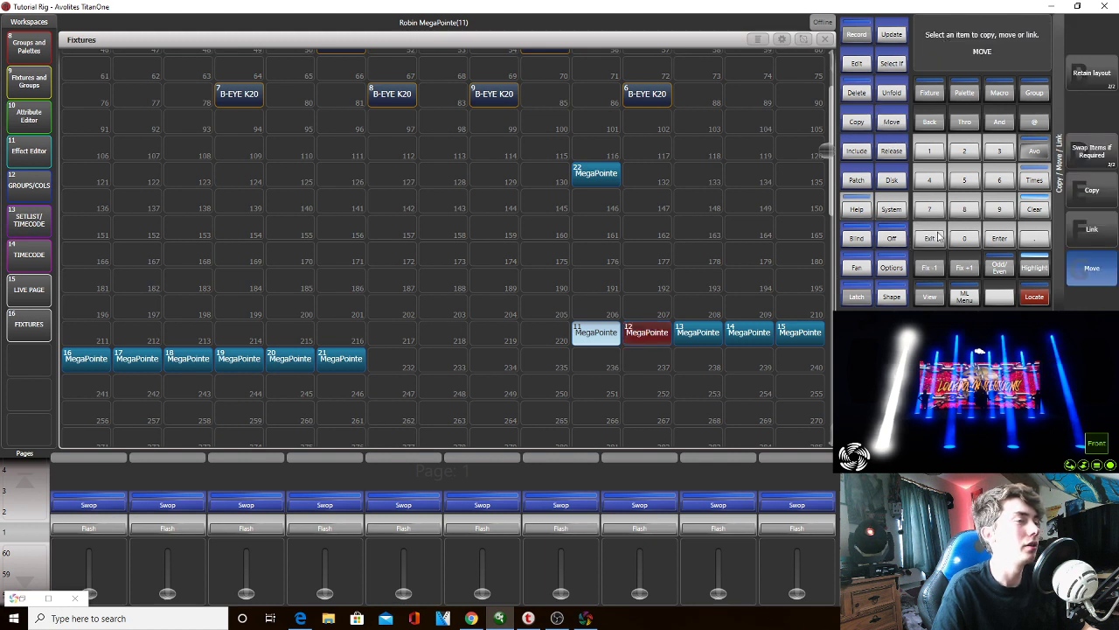
Move MegaPointe fixture 11 to handle 201
click(892, 123)
click(598, 332)
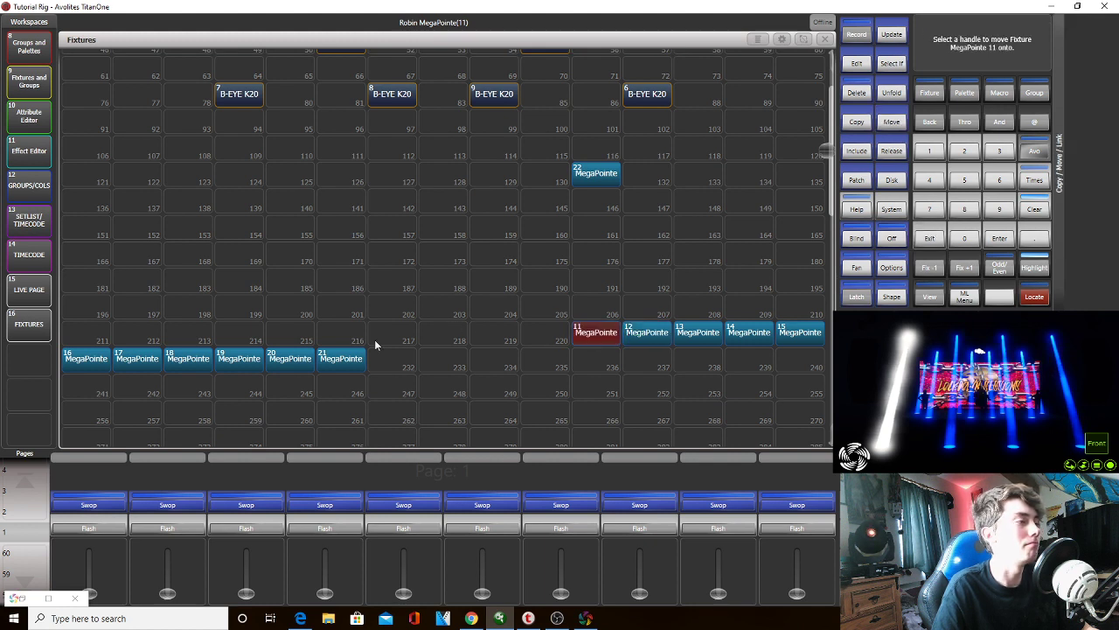
click(341, 308)
Highlight MegaPointe fixture 12 on its own and move it to handle 203, two cells along from fixture 11
click(630, 332)
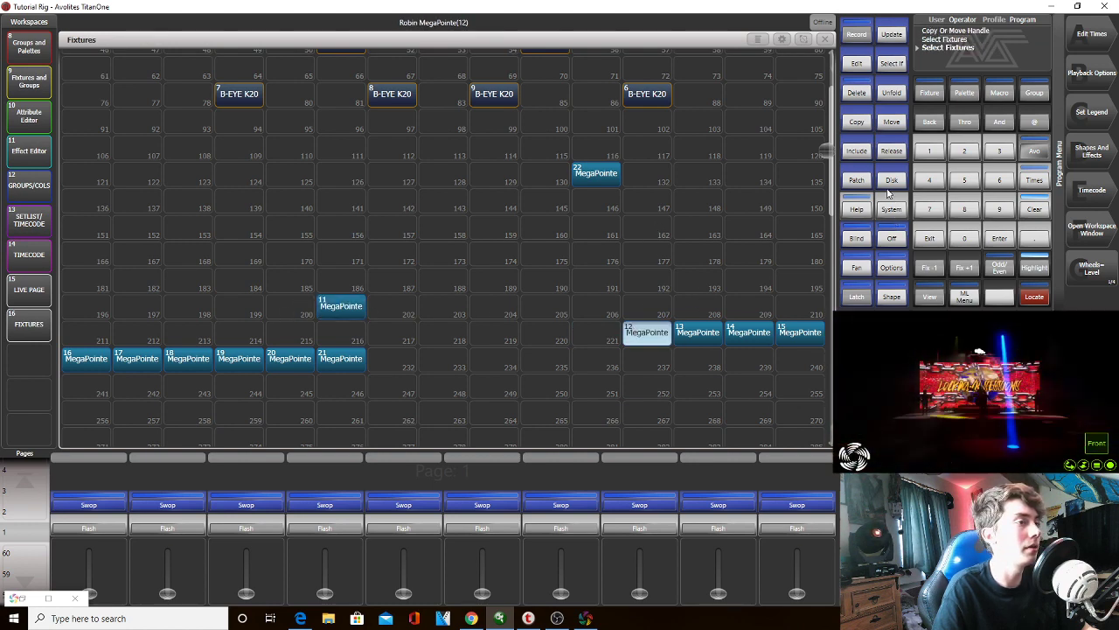
click(892, 123)
click(647, 332)
click(443, 306)
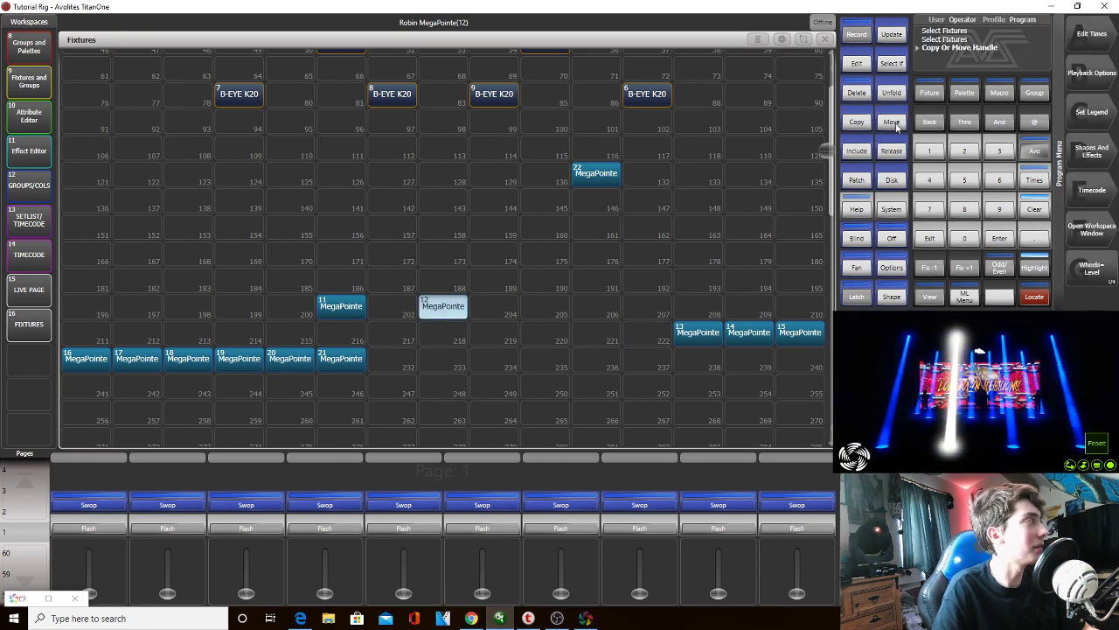
click(698, 337)
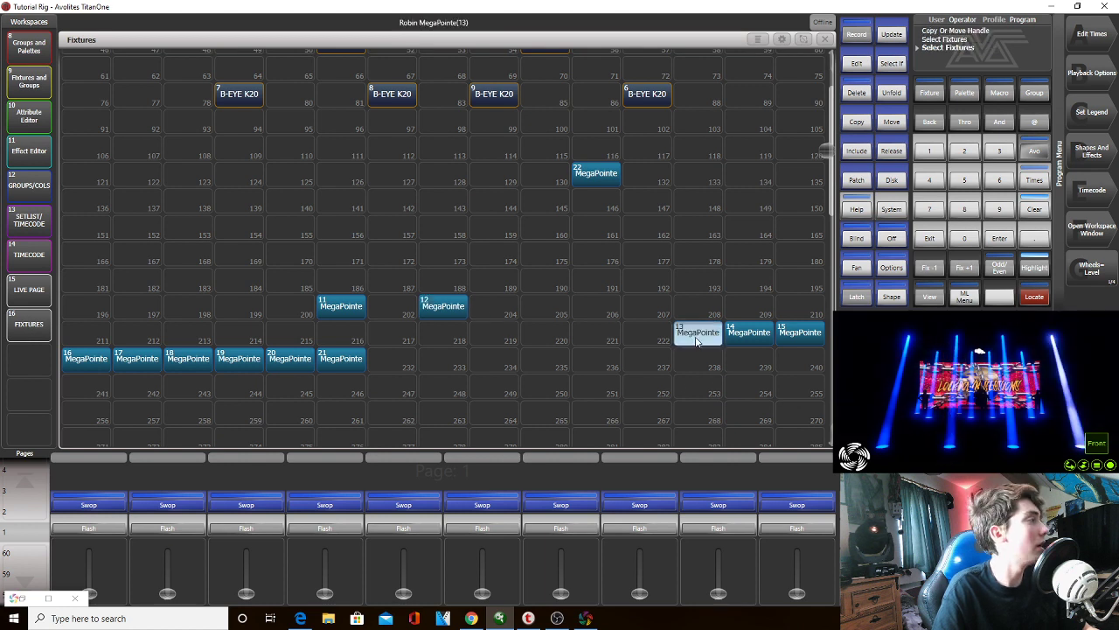
click(892, 148)
click(715, 344)
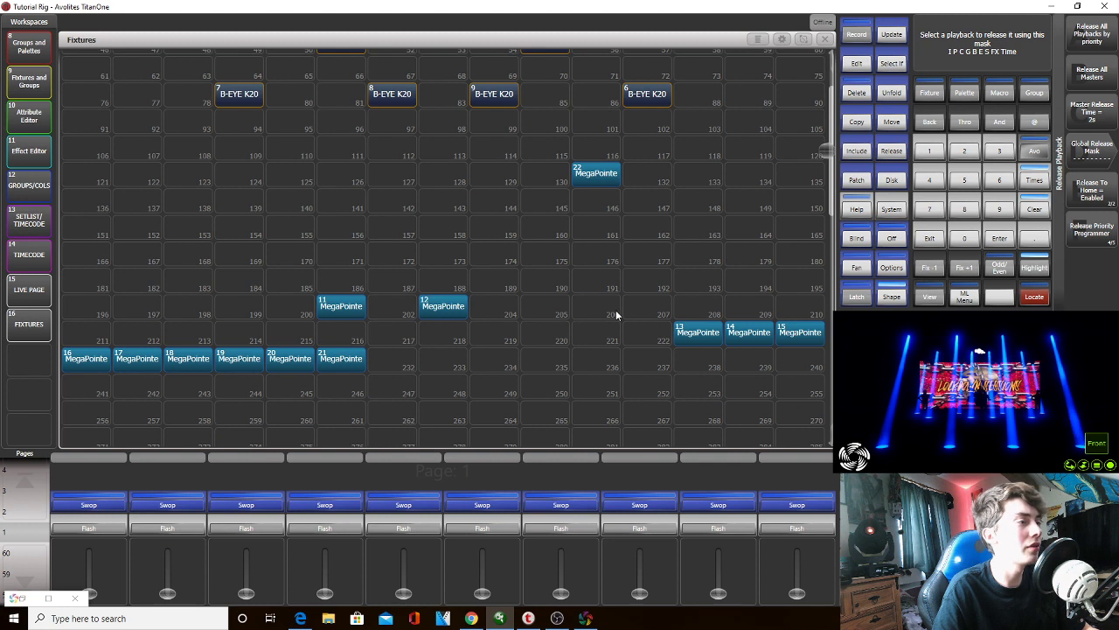
click(699, 324)
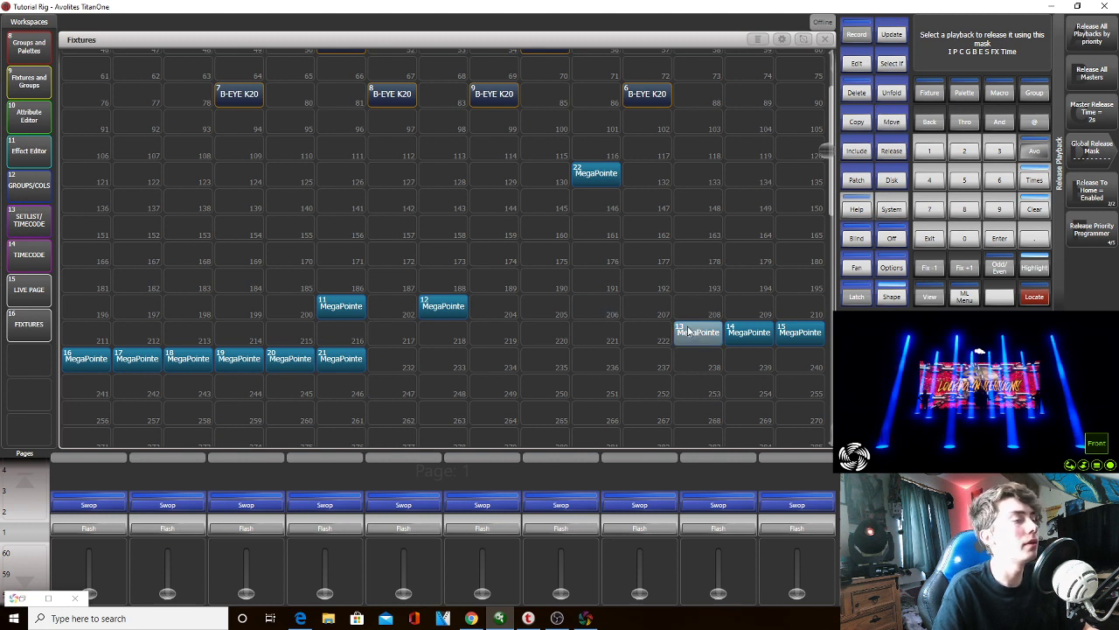
click(928, 242)
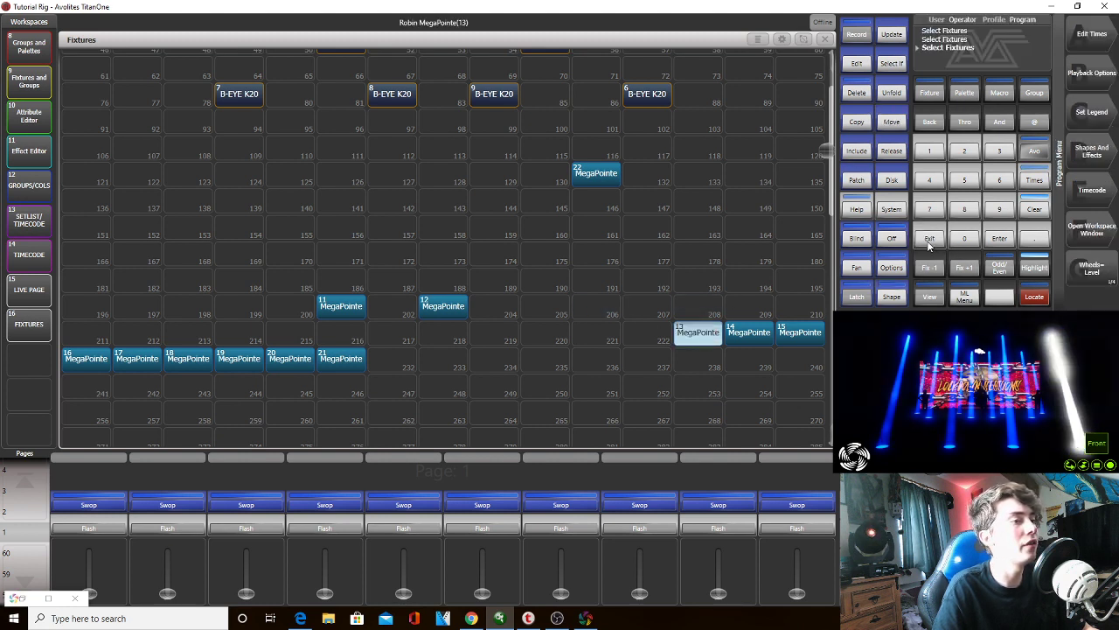
Move MegaPointe 13 to handle 208 and MegaPointe 14 to handle 206, in the same row as MegaPointes 11 and 12
click(895, 143)
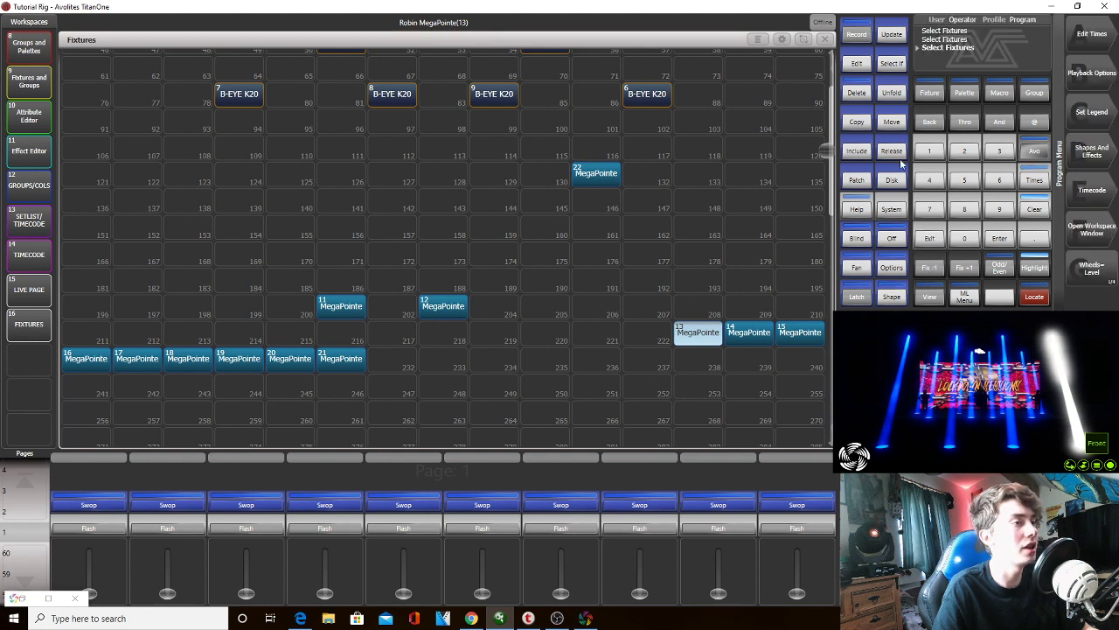
drag(698, 332, 698, 313)
click(749, 333)
click(707, 313)
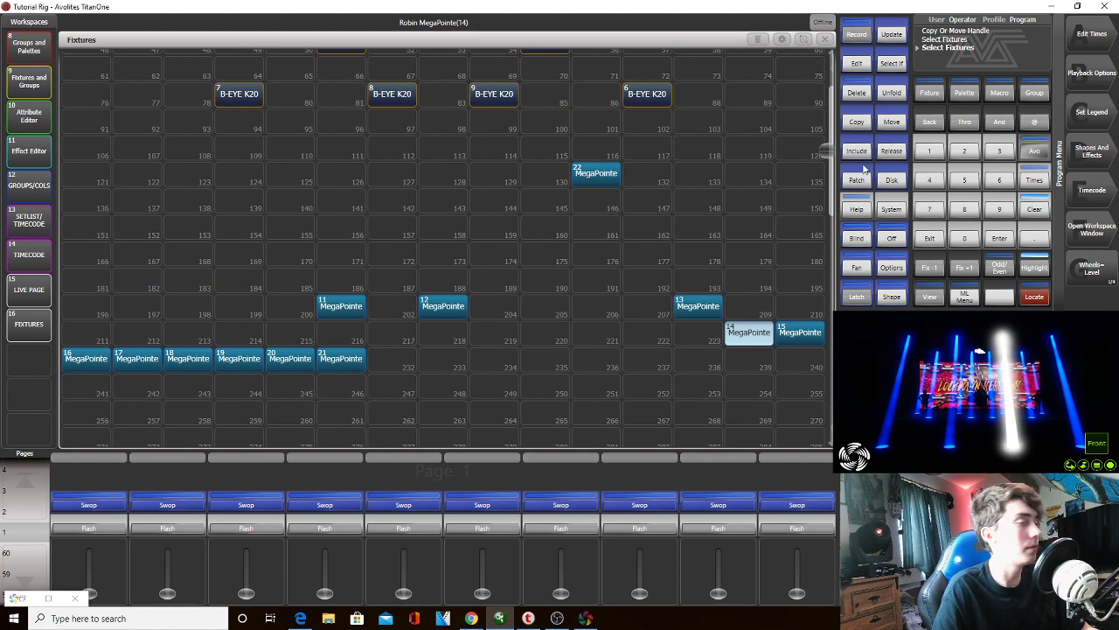
click(892, 126)
click(740, 340)
click(611, 317)
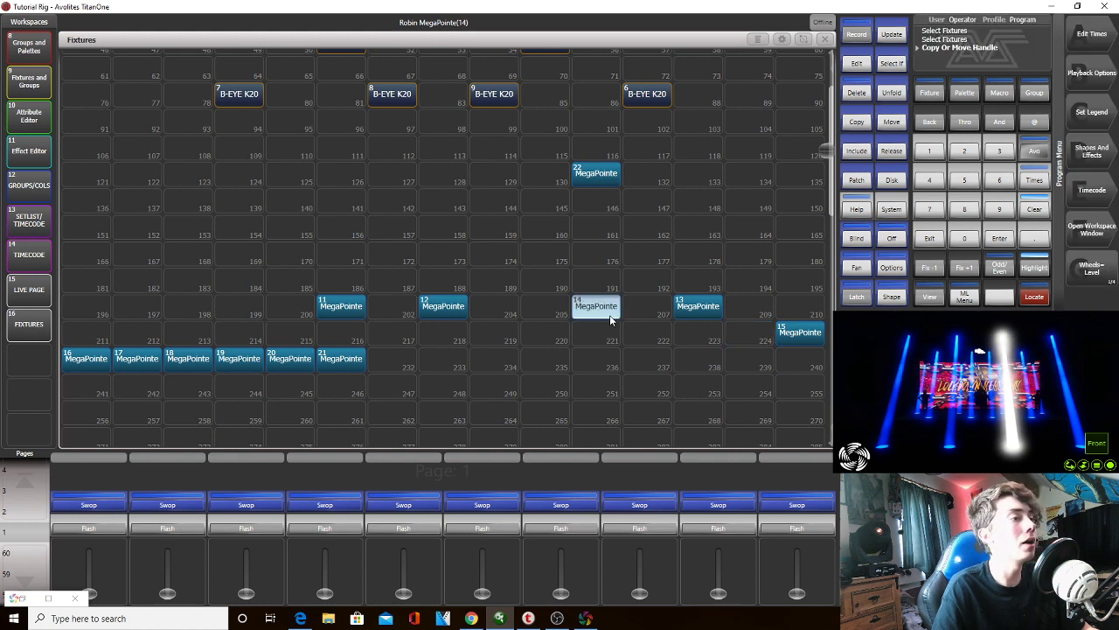
Even out the spacing of the row by moving MegaPointe 14 to handle 205 and MegaPointe 13 to handle 207
click(698, 307)
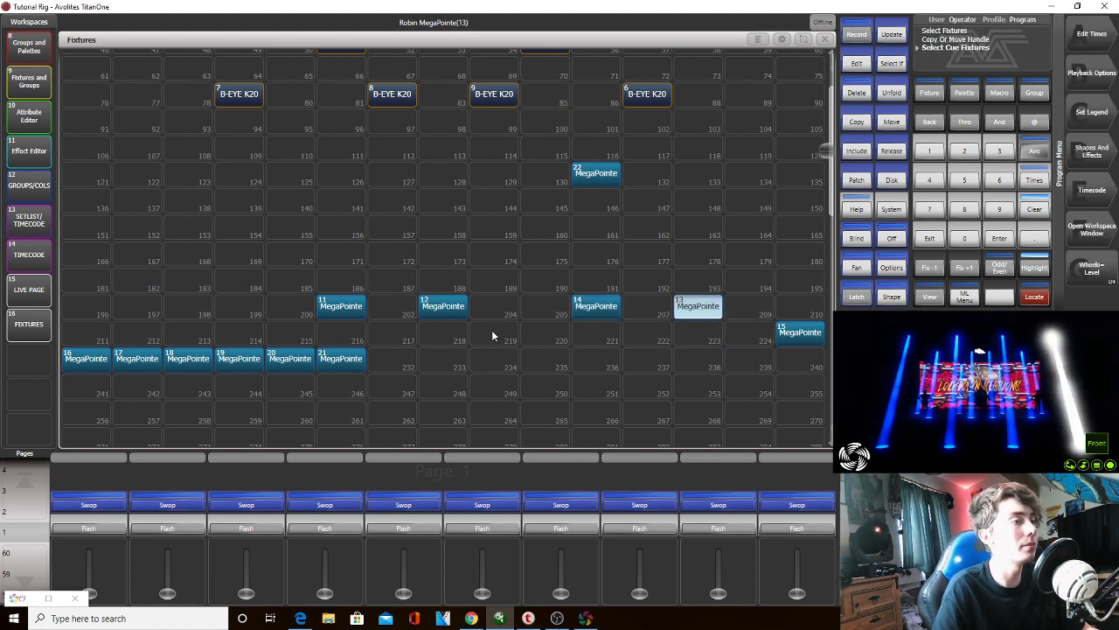
click(584, 311)
click(894, 127)
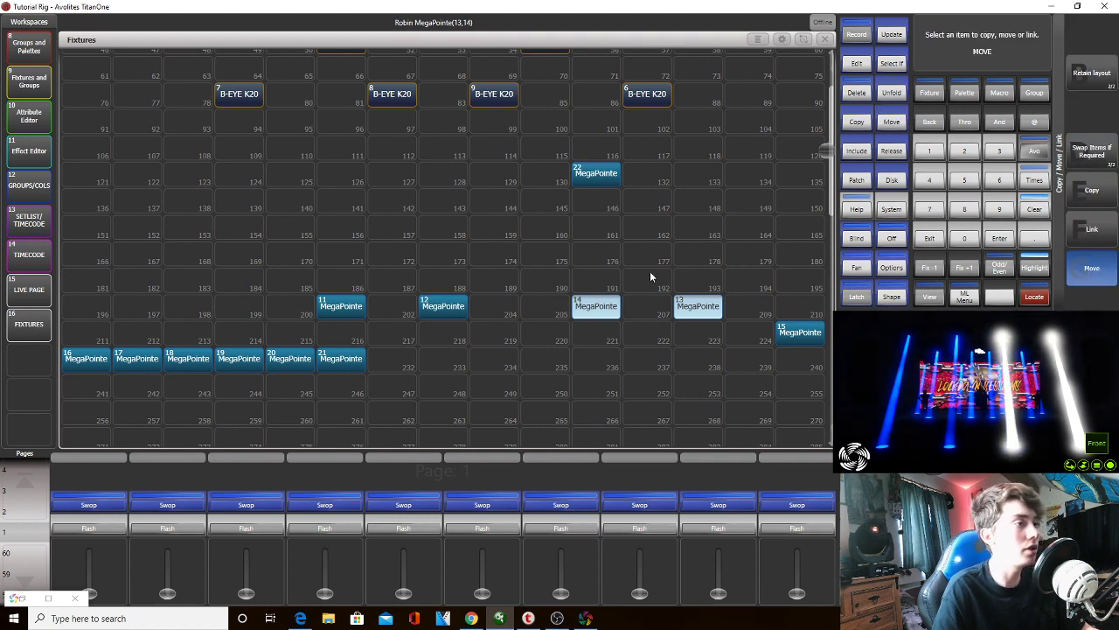
click(586, 311)
click(540, 305)
click(892, 126)
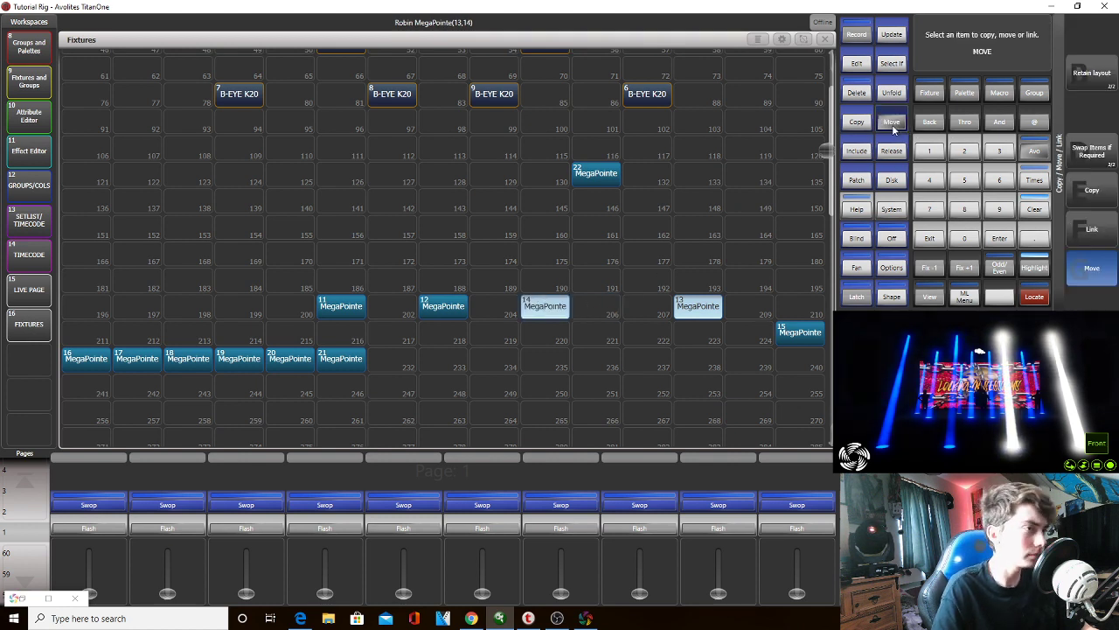
click(700, 307)
click(676, 308)
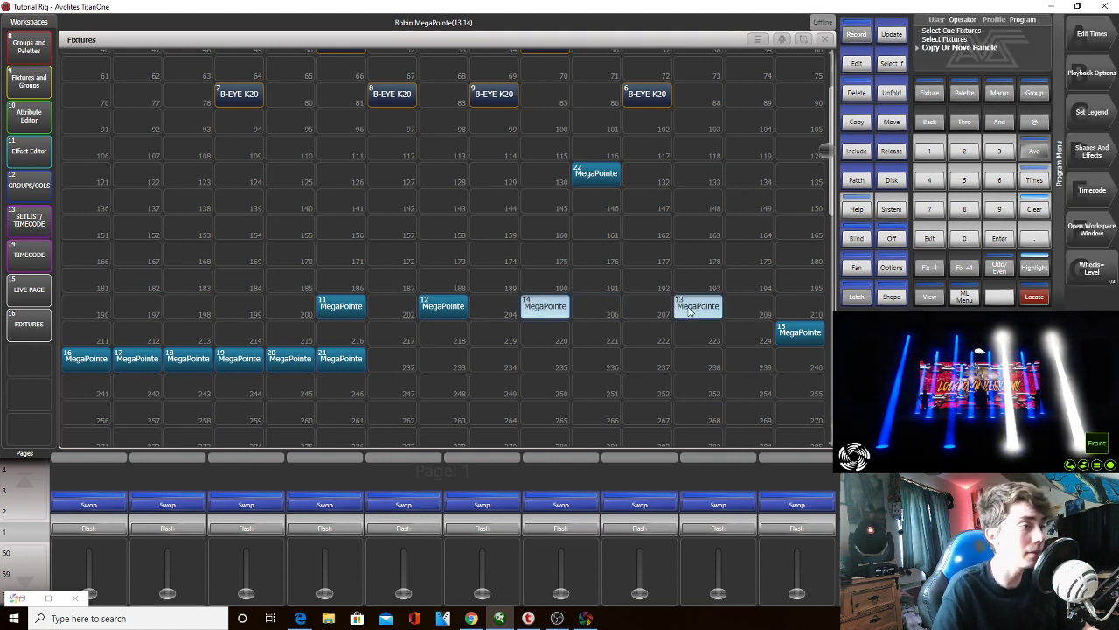
click(891, 122)
click(700, 311)
click(659, 316)
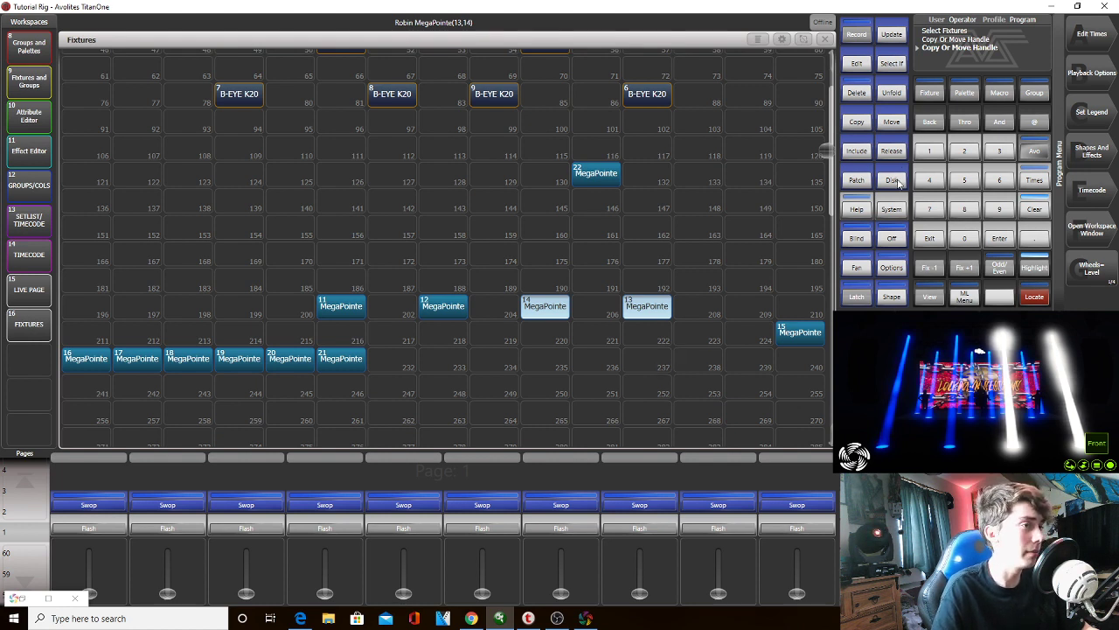
Move the block of MegaPointes 15 to 21 two rows down to handles 255 to 261 and deselect MegaPointes 13 and 14
click(892, 124)
drag(91, 340, 822, 389)
click(89, 387)
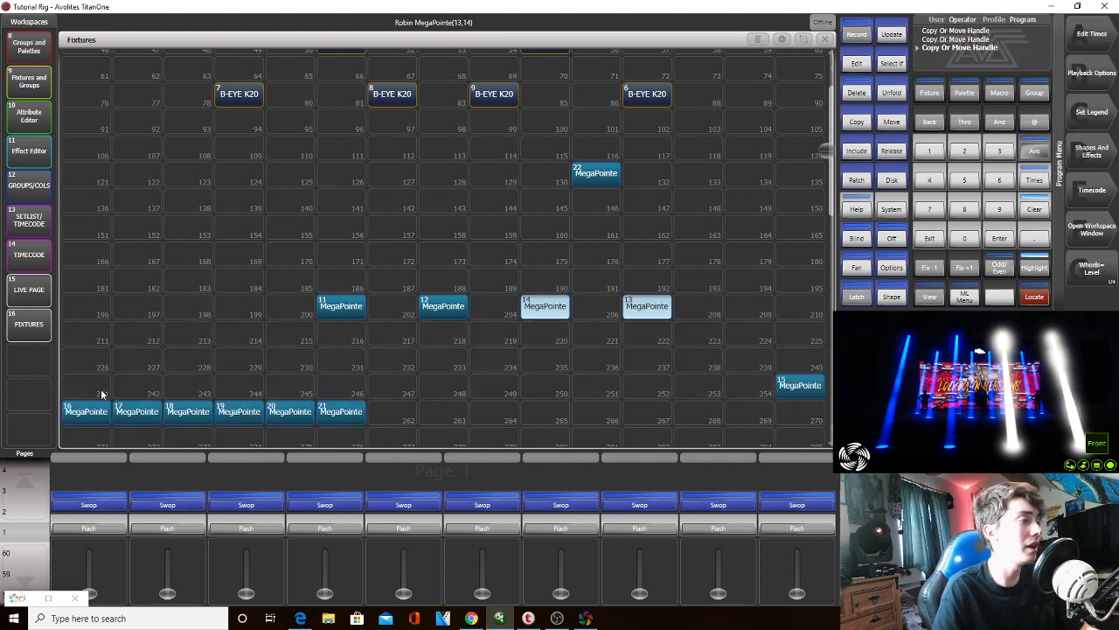
drag(723, 341, 533, 295)
click(587, 179)
click(587, 178)
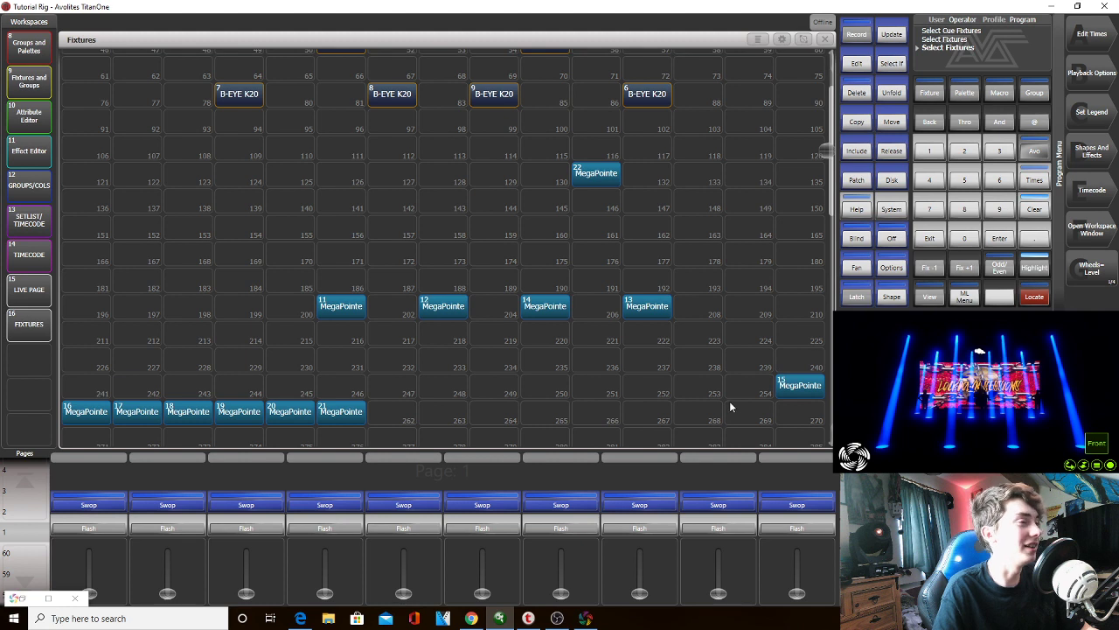
Move MegaPointe 15 to handle 158, between the two rows of placed MegaPointes
click(892, 127)
click(800, 387)
click(442, 225)
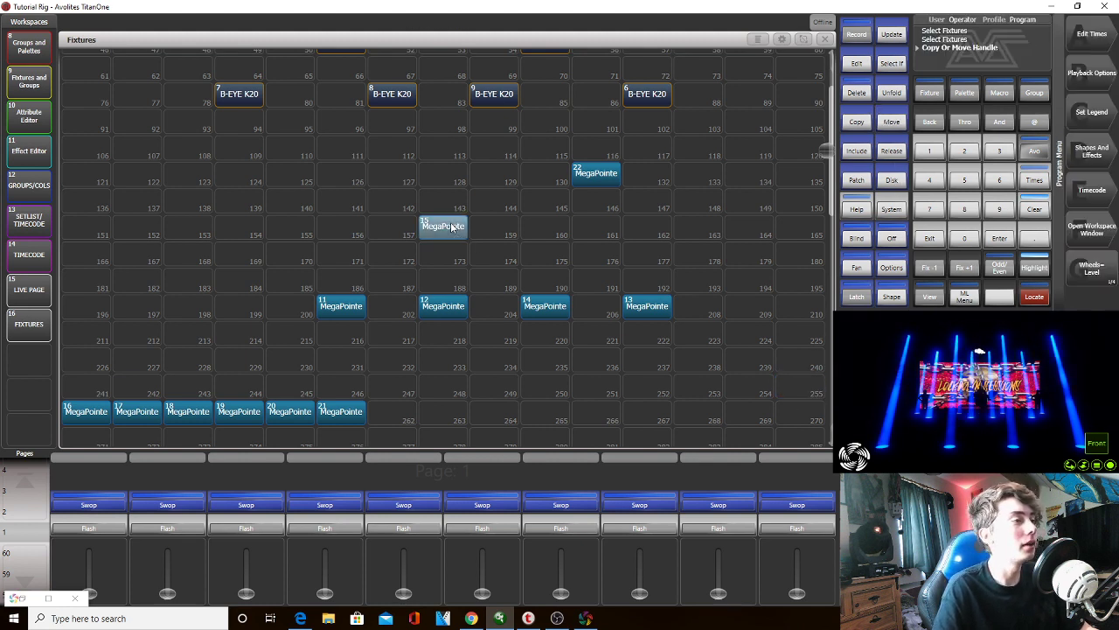
Select MegaPointes 21, 20 and 19 one by one and move them to handles 133, 128 and 126 in the row of MegaPointe 22
click(324, 414)
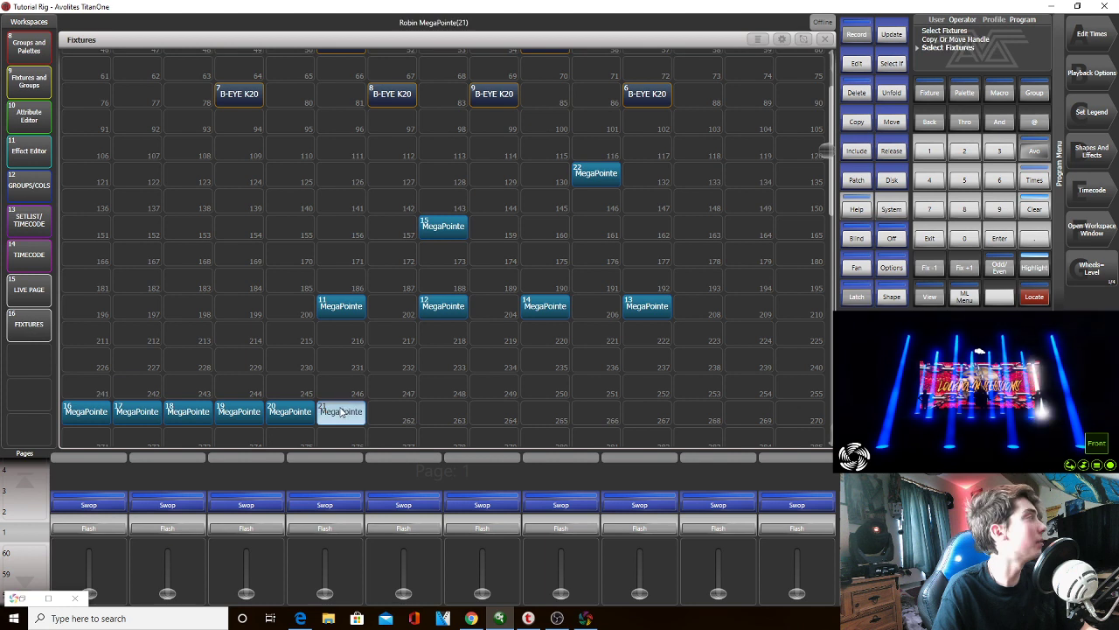
click(892, 126)
click(695, 182)
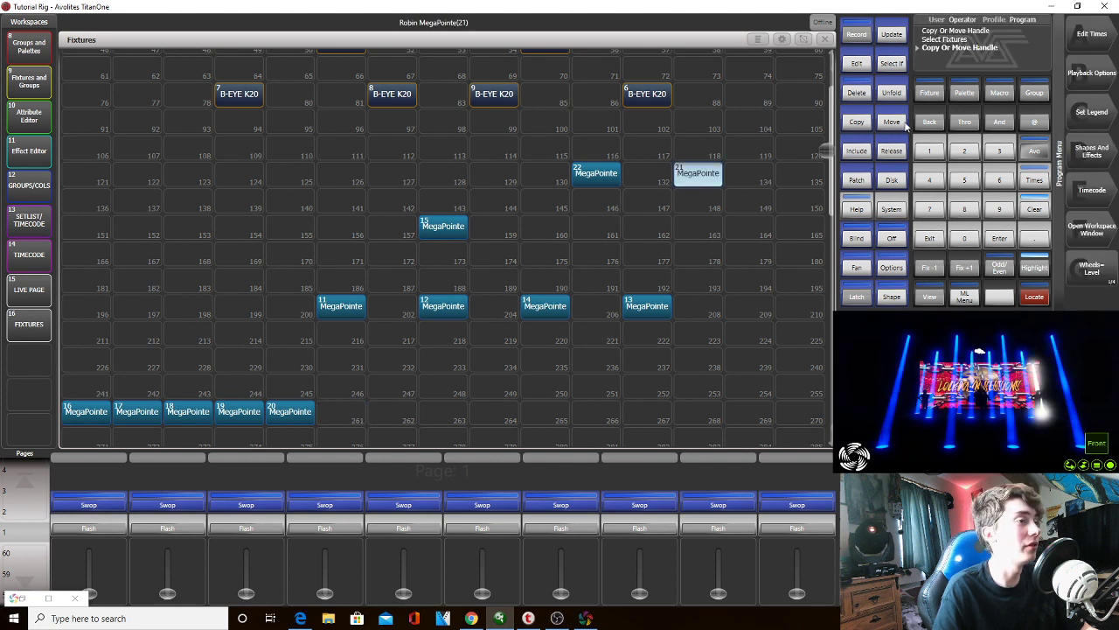
click(298, 416)
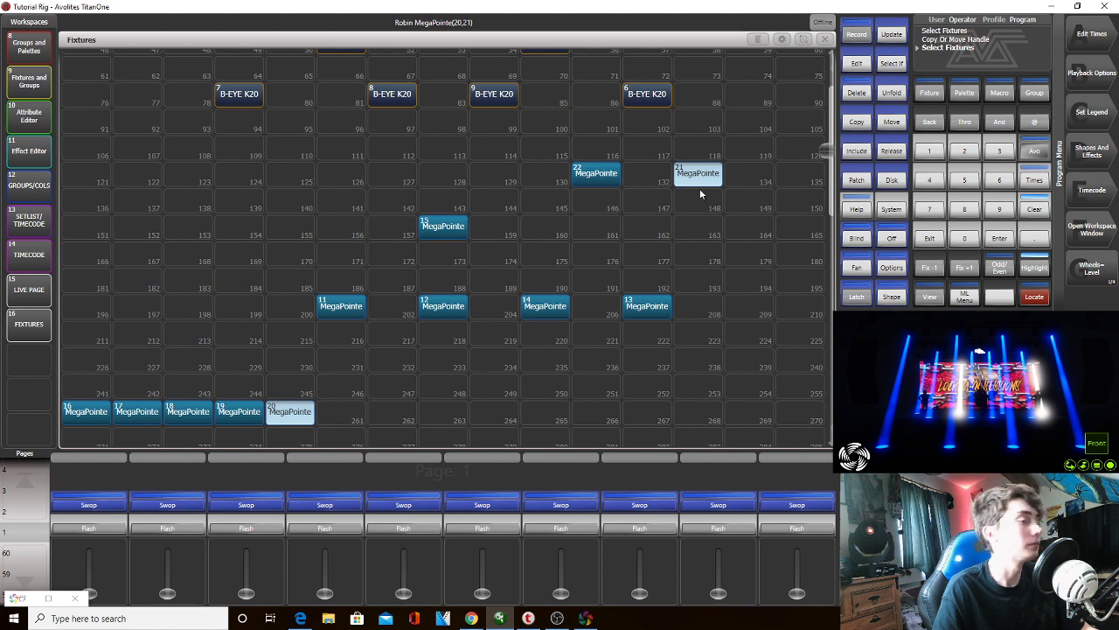
click(890, 127)
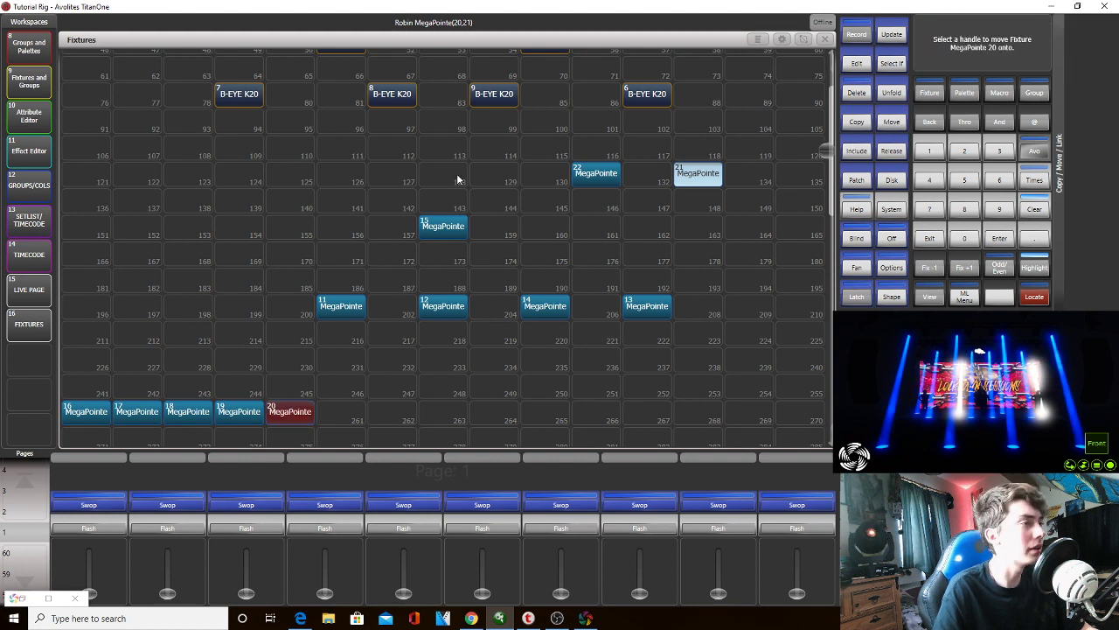
click(459, 180)
click(237, 422)
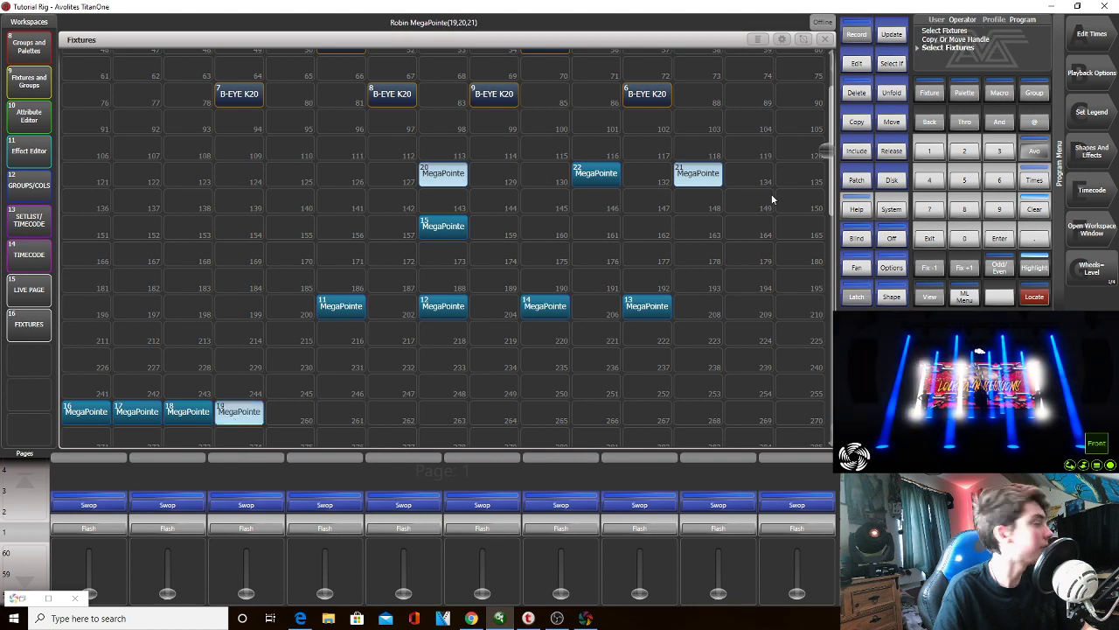
click(885, 125)
click(239, 411)
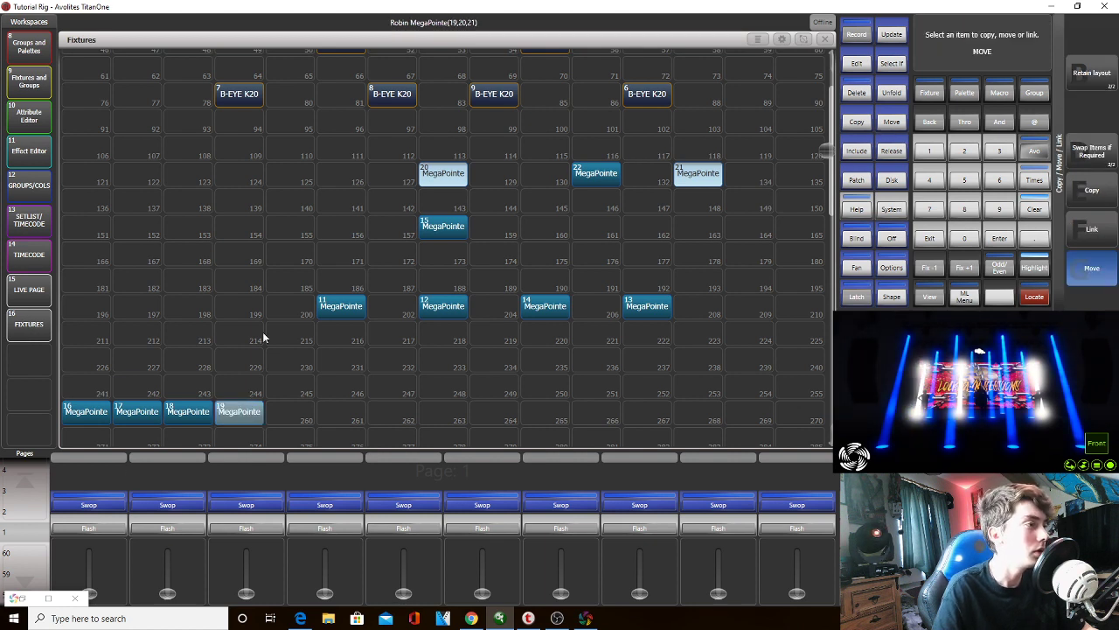
click(320, 185)
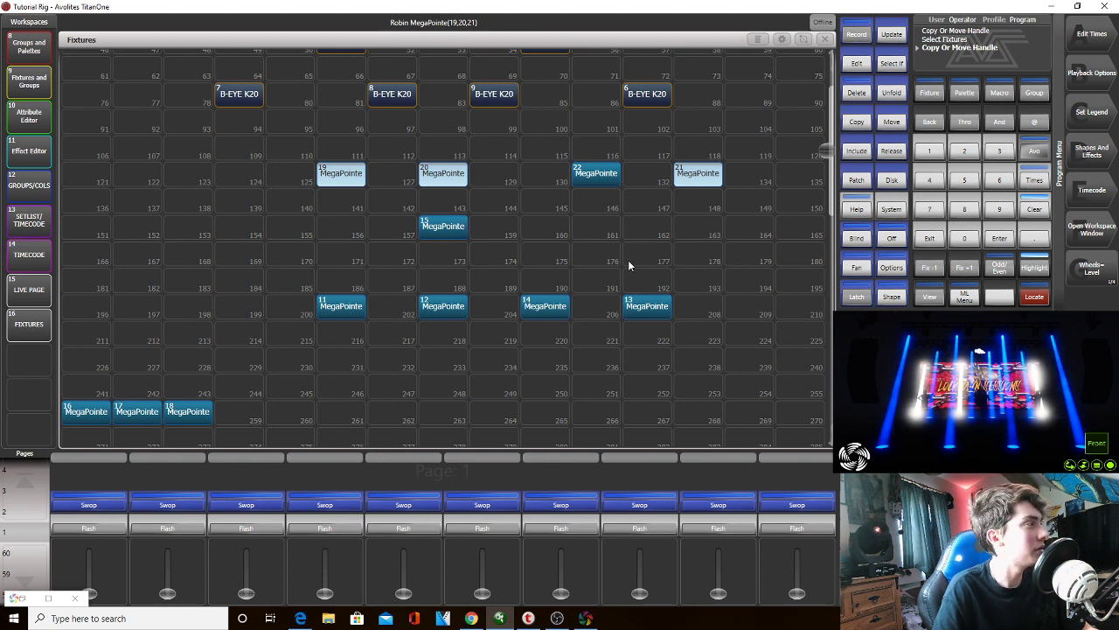
Clear the programmer and try to shift the row of MegaPointes 19 to 22 as a block one handle back
drag(765, 170, 300, 174)
click(300, 174)
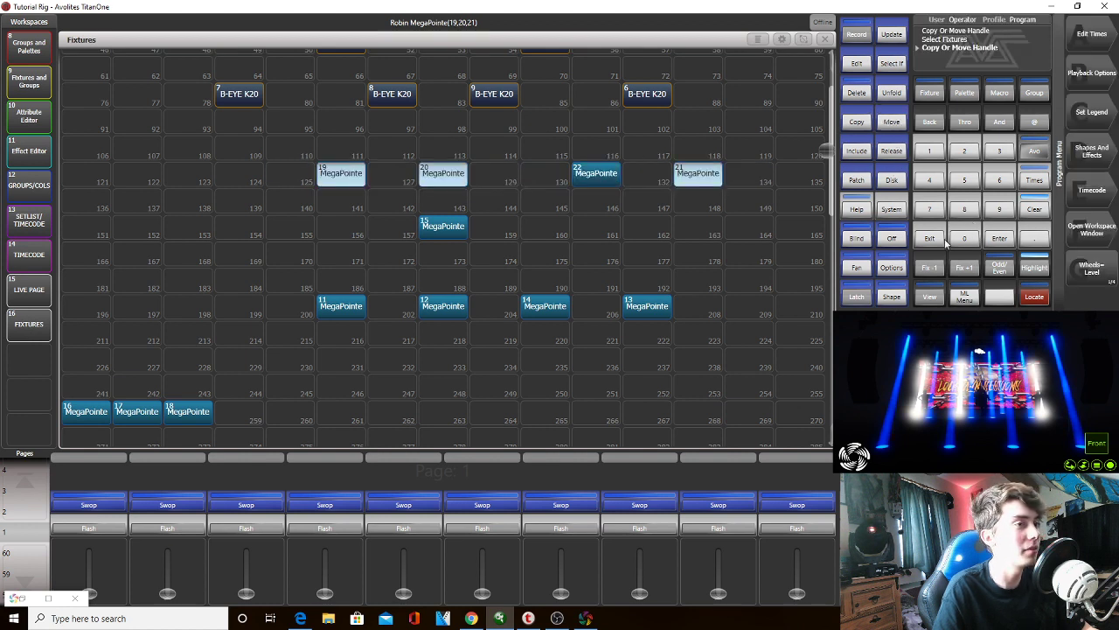
click(1034, 209)
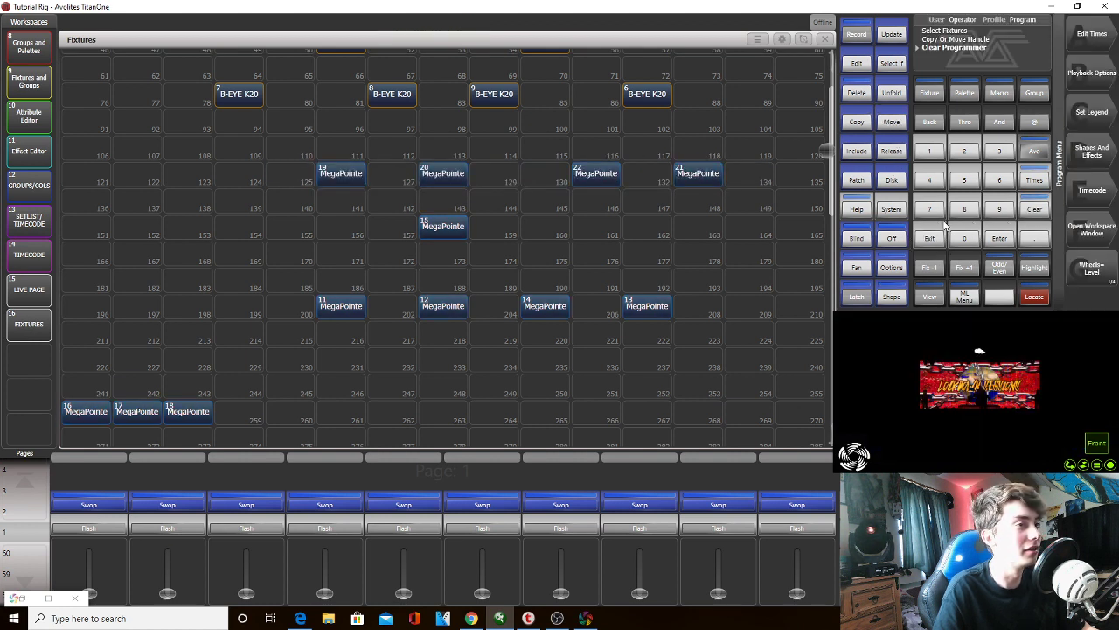
click(892, 147)
click(932, 243)
click(891, 124)
drag(718, 175, 295, 172)
click(294, 172)
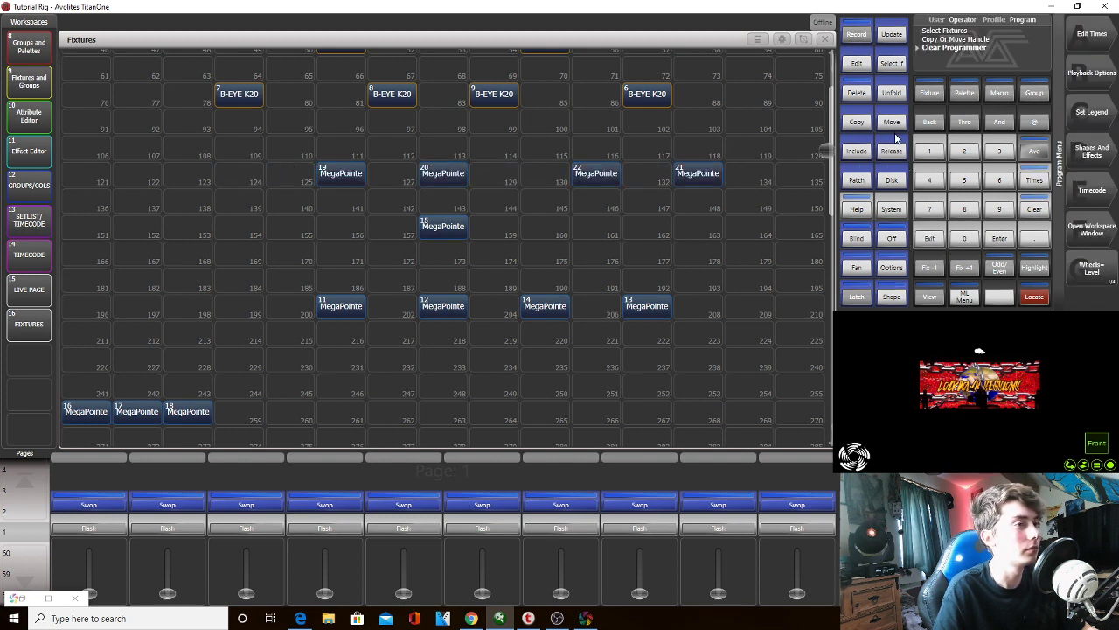
Move MegaPointe 19 to handle 125 and MegaPointe 20 to handle 127
click(891, 122)
click(339, 174)
click(305, 183)
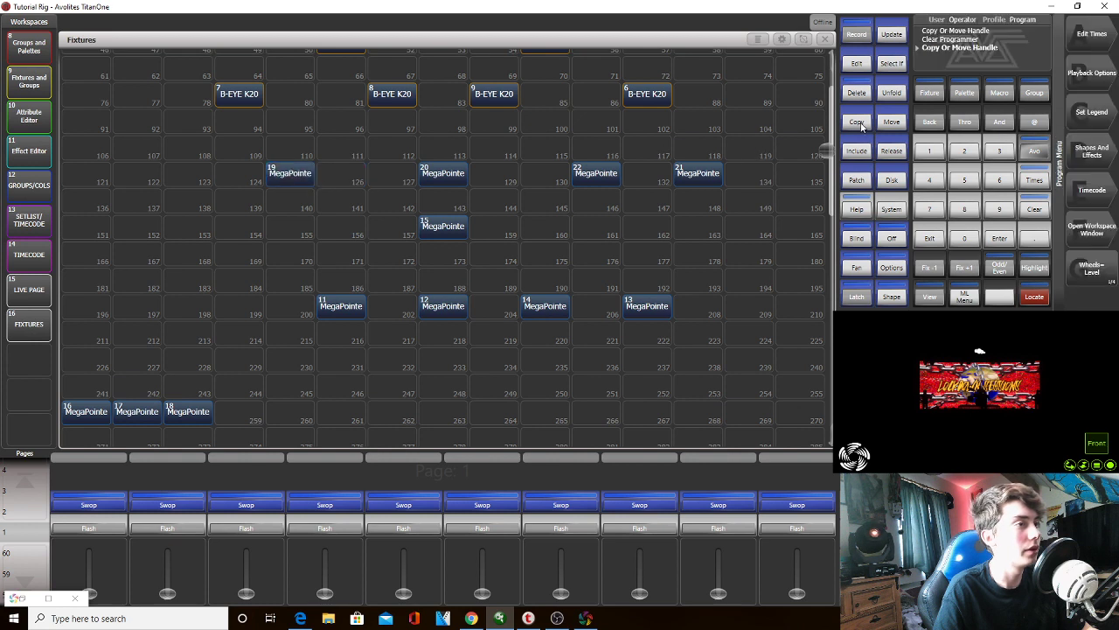
click(858, 123)
click(926, 244)
click(892, 126)
click(441, 175)
click(417, 179)
Move MegaPointe 22 to handle 130 and MegaPointe 21 to handle 132
click(891, 127)
click(602, 173)
click(553, 179)
click(888, 131)
click(678, 178)
click(644, 179)
Locate the MegaPointes in the fixture grid and turn on Highlight for identifying individual fixtures
click(444, 228)
drag(743, 322, 228, 171)
drag(262, 376, 63, 423)
click(1034, 298)
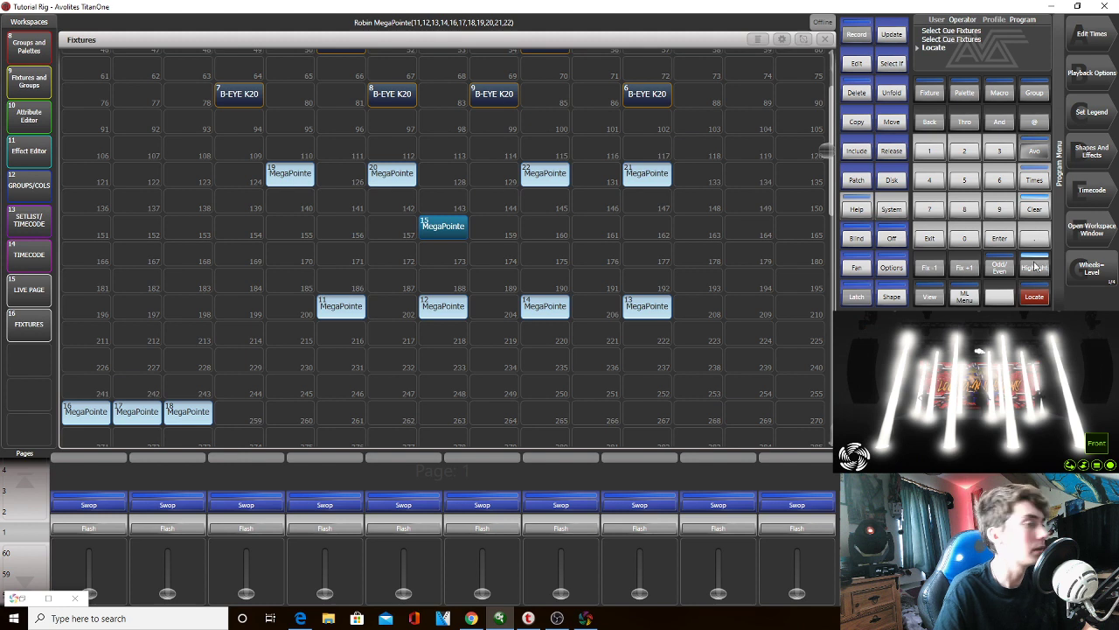
click(1036, 267)
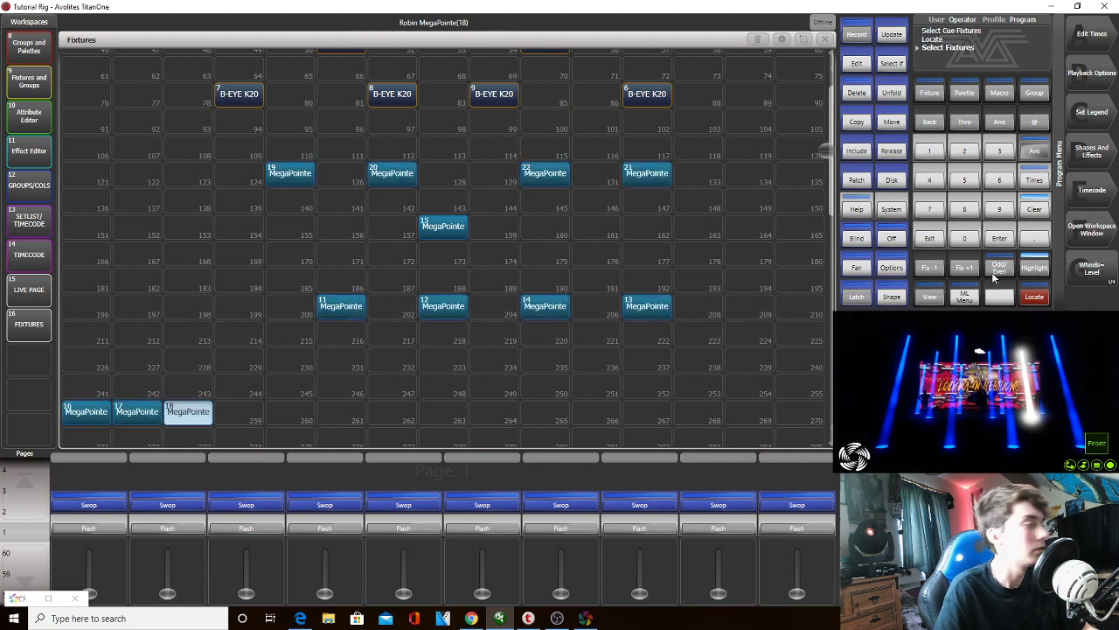
Move MegaPointe 18 to handle 161 and MegaPointe 15 to handle 159 in the middle row
click(891, 124)
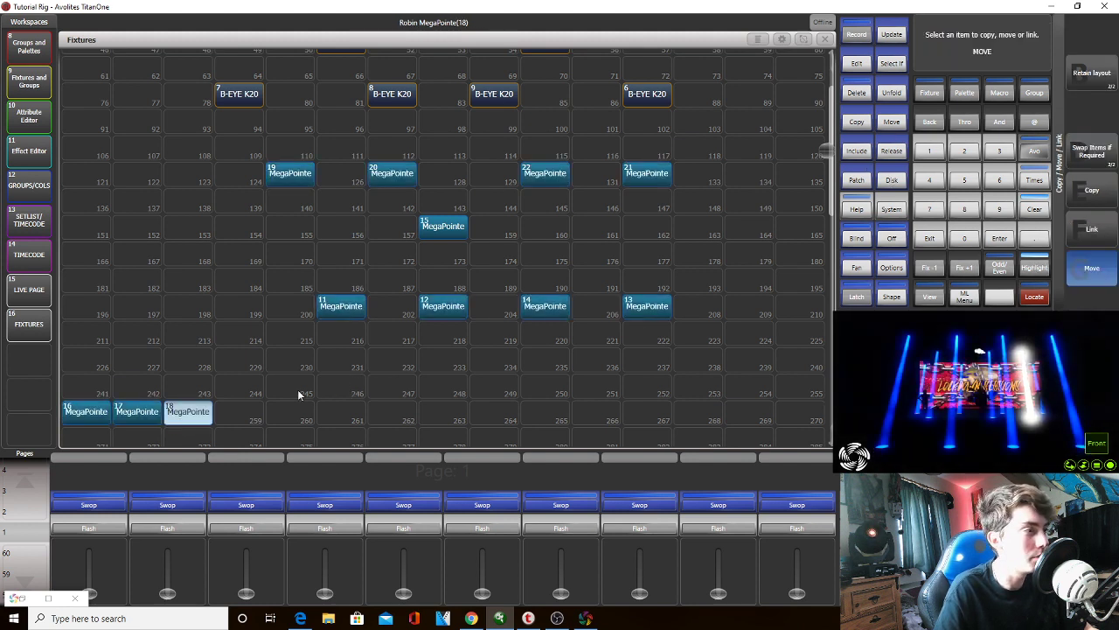
click(592, 230)
click(891, 122)
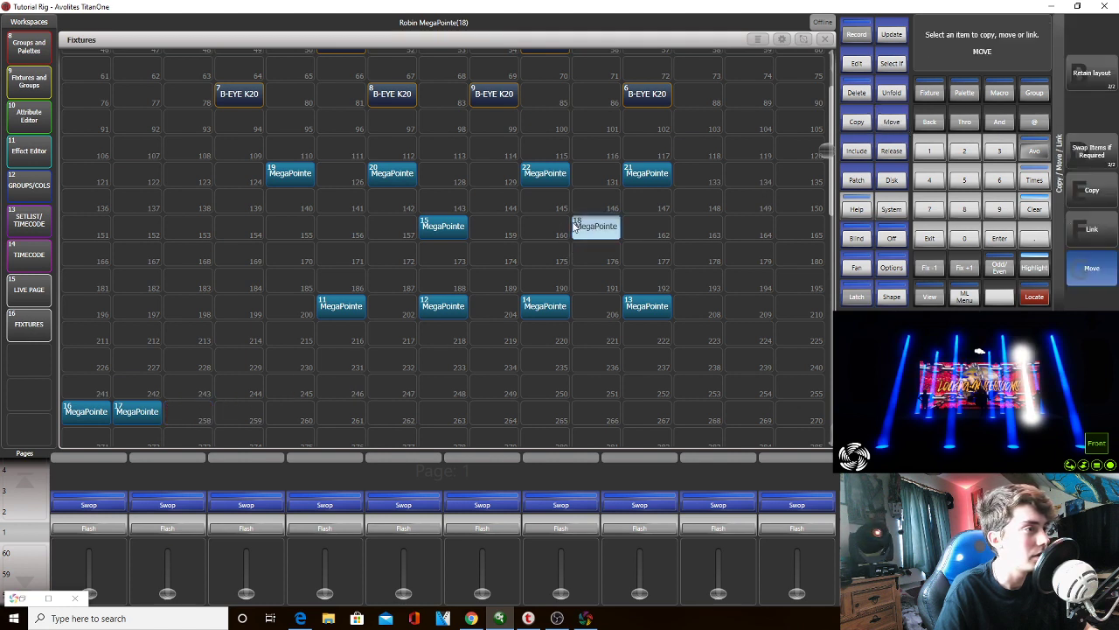
click(458, 232)
click(499, 228)
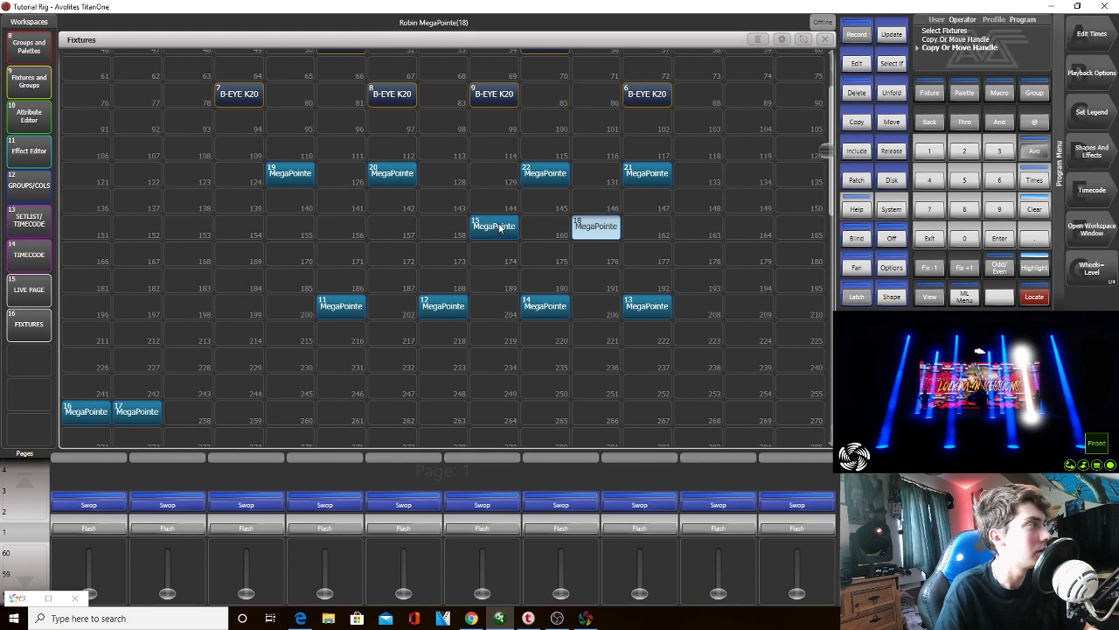
Select MegaPointe 17 and move it to handle 157, and move MegaPointe 16 to handle 155
click(146, 410)
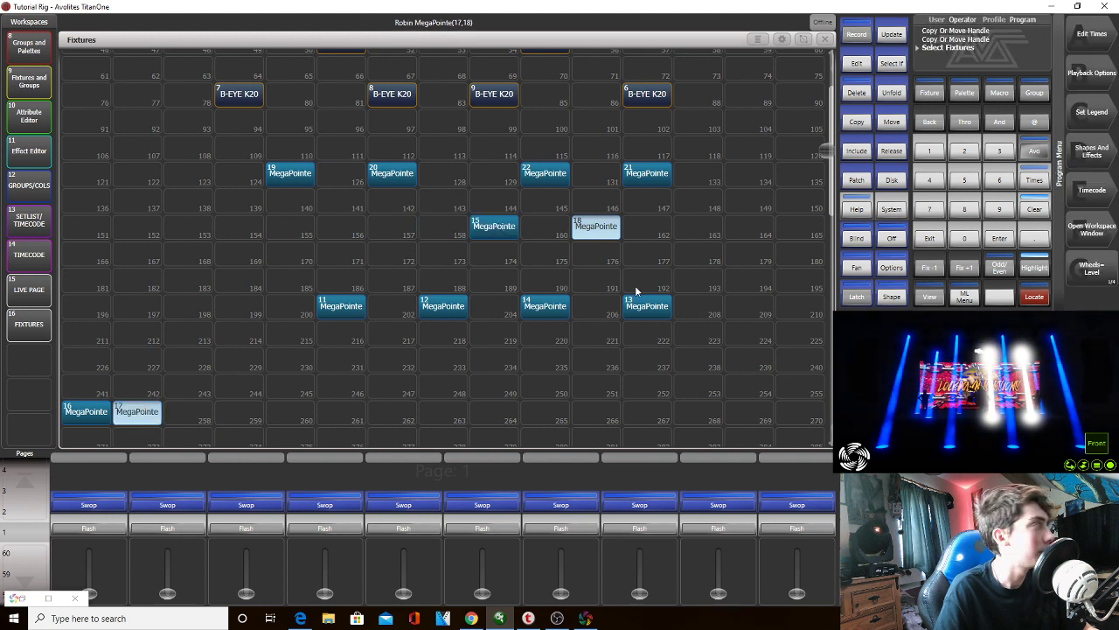
click(891, 122)
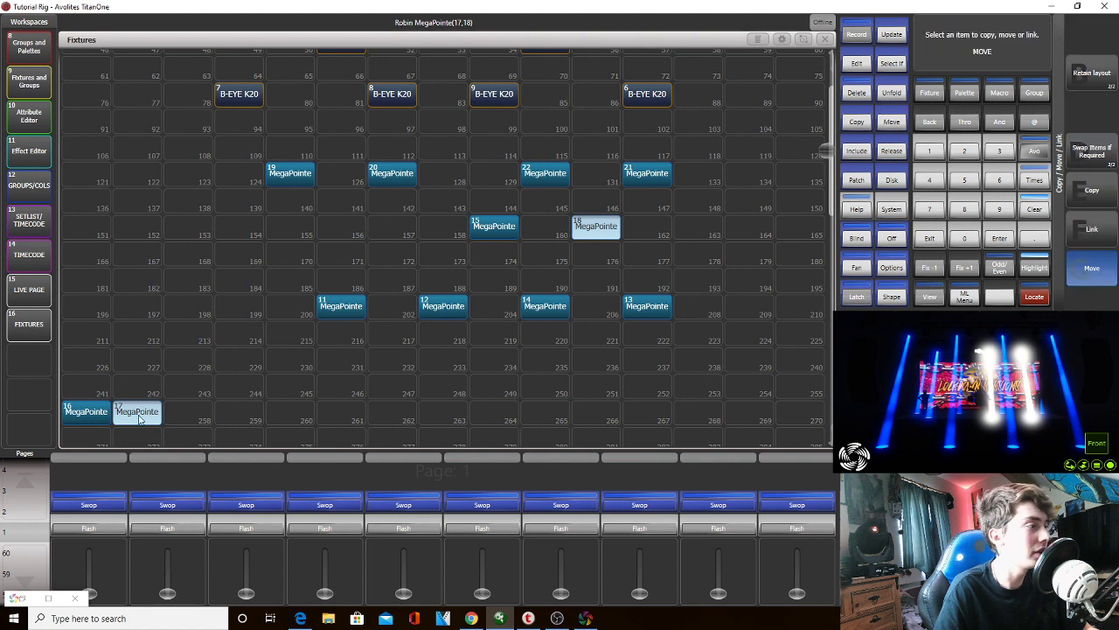
click(138, 411)
click(402, 235)
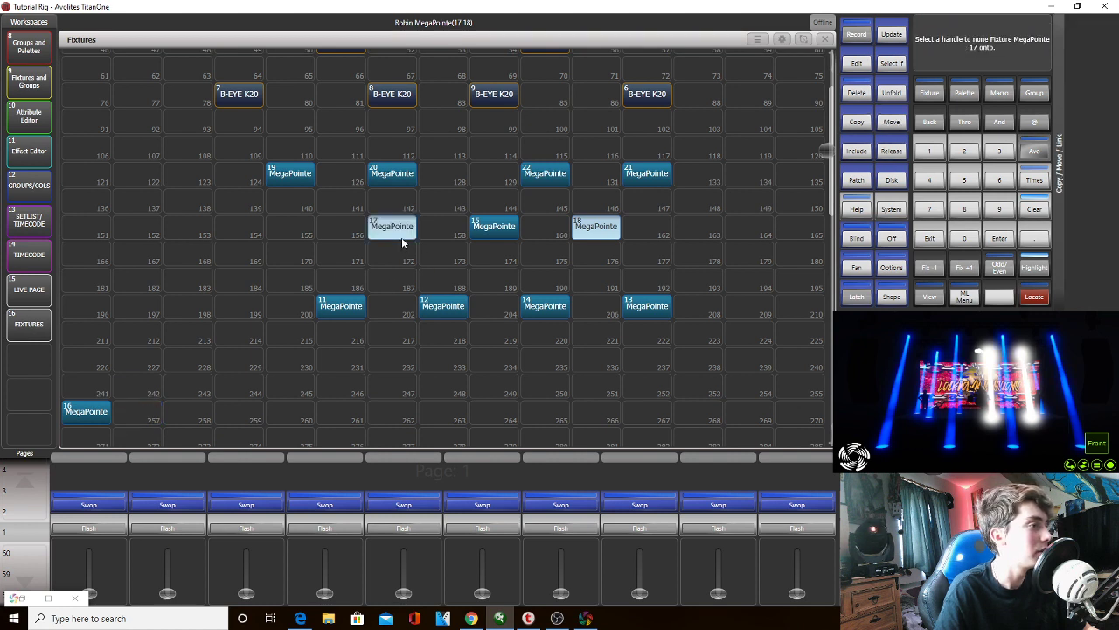
click(889, 122)
click(89, 418)
click(297, 229)
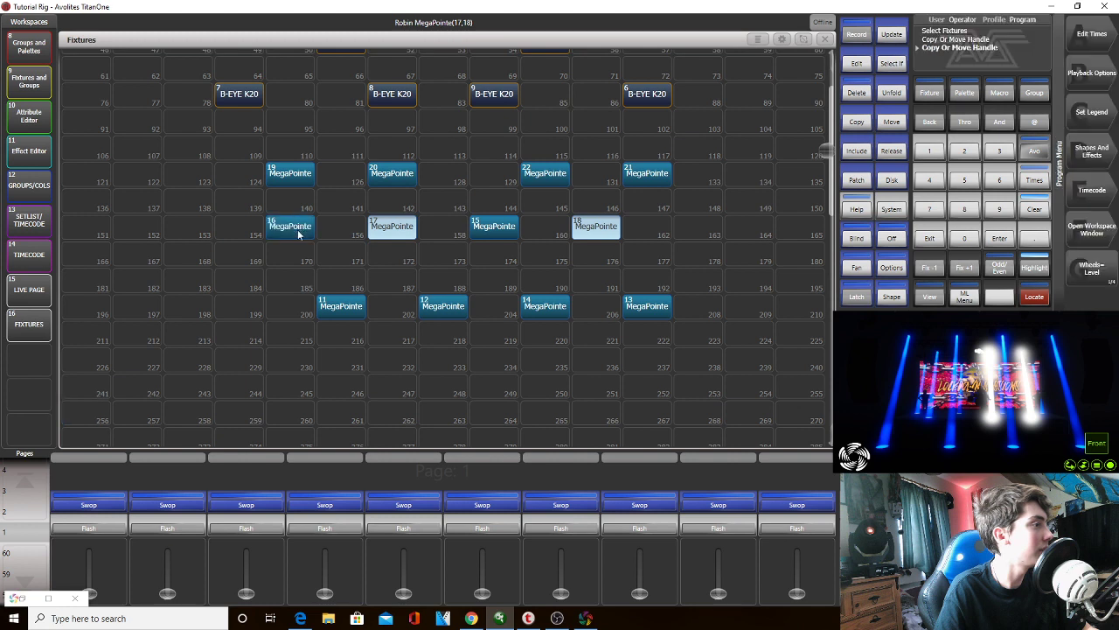
Toggle MegaPointe 15's selection repeatedly to identify its highlighted beam in the rig view, and clear the programmer
click(500, 231)
click(499, 231)
click(499, 231)
click(500, 231)
click(499, 231)
click(500, 231)
click(500, 231)
click(499, 231)
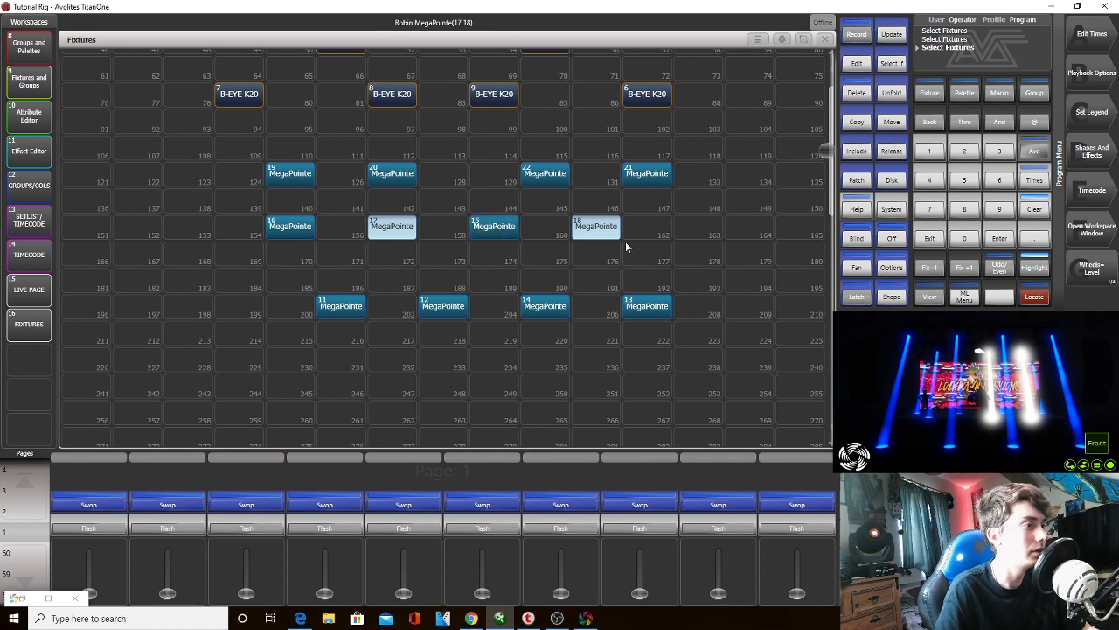
click(1034, 209)
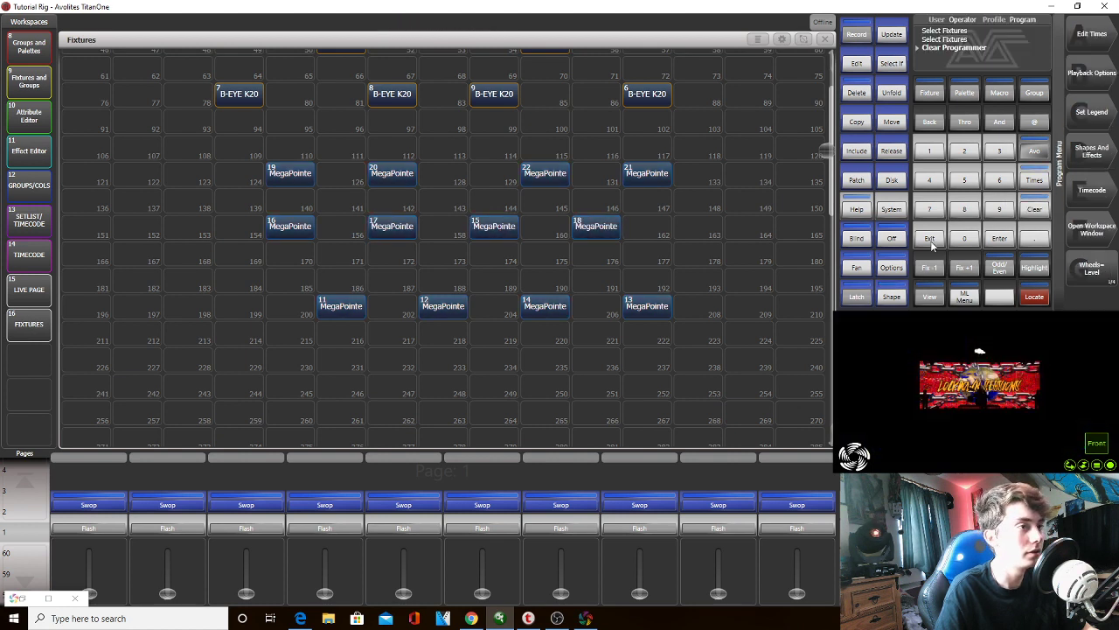
Move MegaPointes 11, 12, 14 and 13 together to handles 200, 202, 204 and 206
click(891, 127)
drag(619, 337, 336, 289)
click(311, 282)
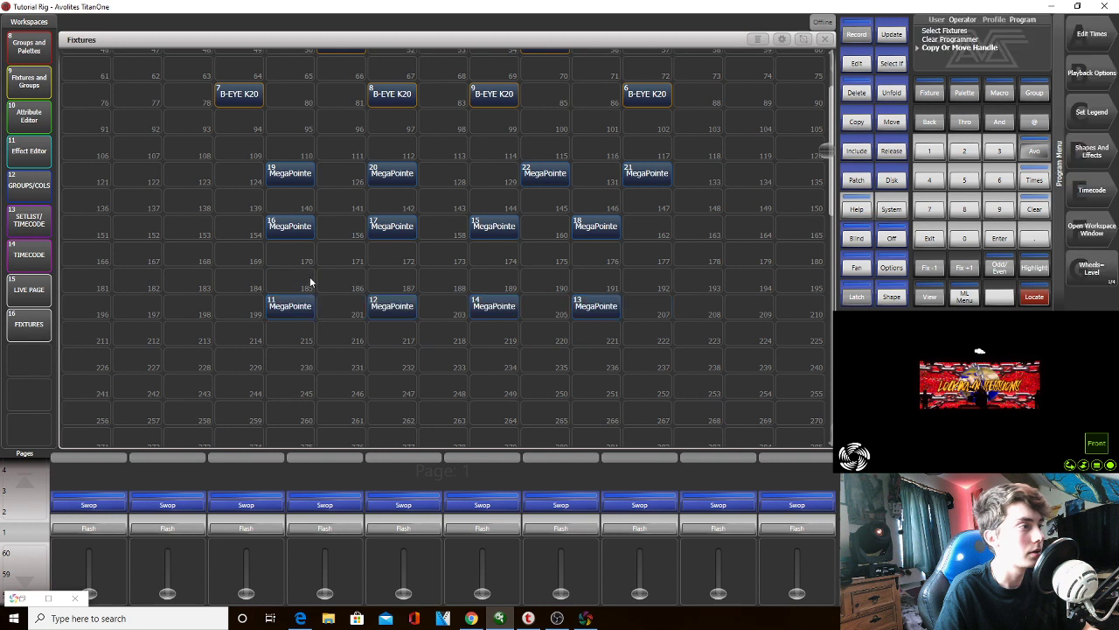
Move MegaPointes 16 and 17 to handles 154 and 156, and MegaPointes 22 and 21 to handles 129 and 131
click(891, 122)
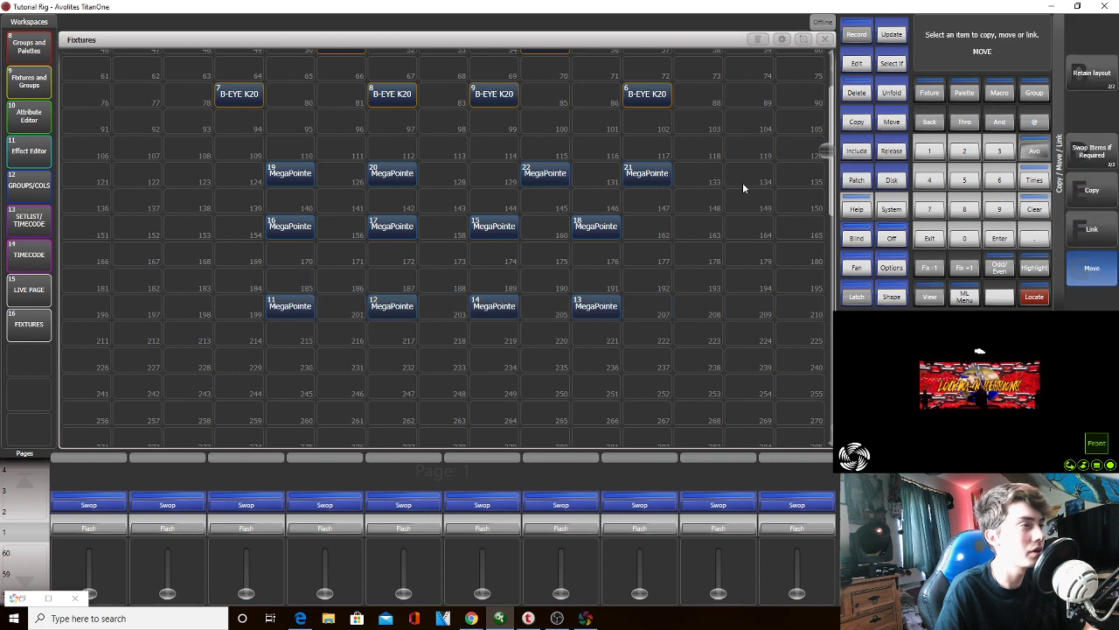
drag(407, 242, 290, 236)
click(240, 227)
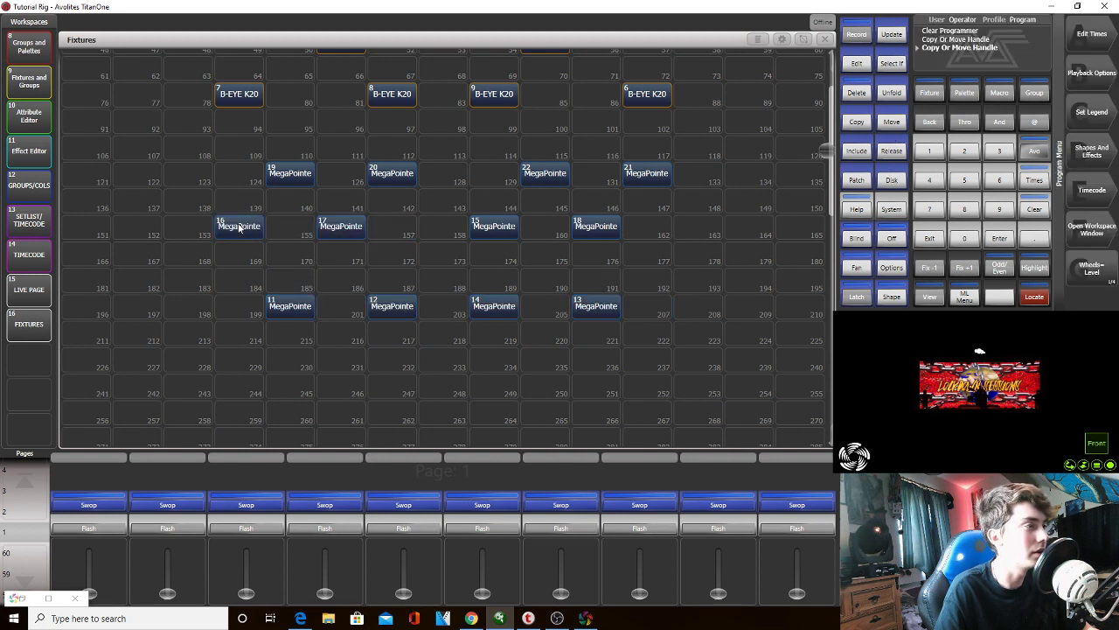
click(892, 125)
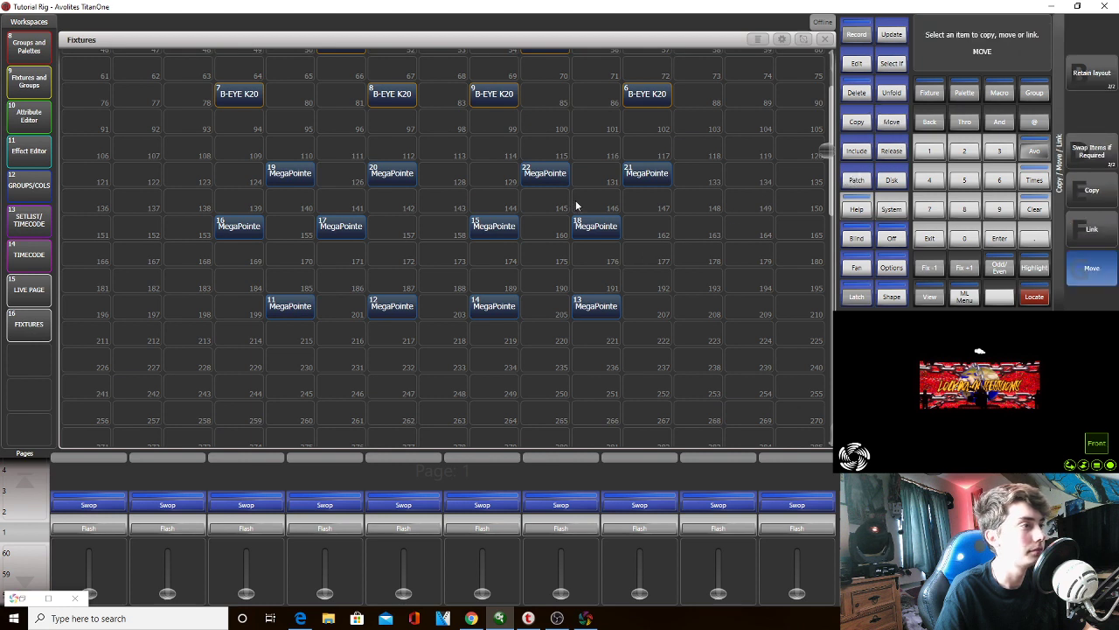
drag(639, 185, 491, 175)
click(494, 175)
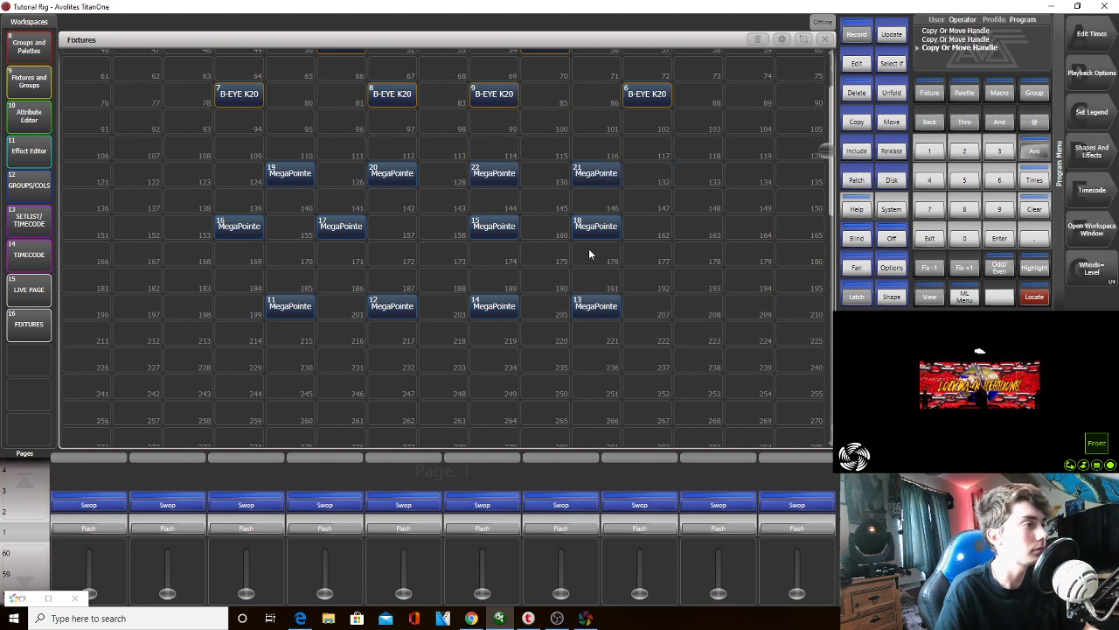
Select MegaPointes 15 and 18 and move them to handles 160 and 162
drag(644, 260, 519, 234)
click(515, 233)
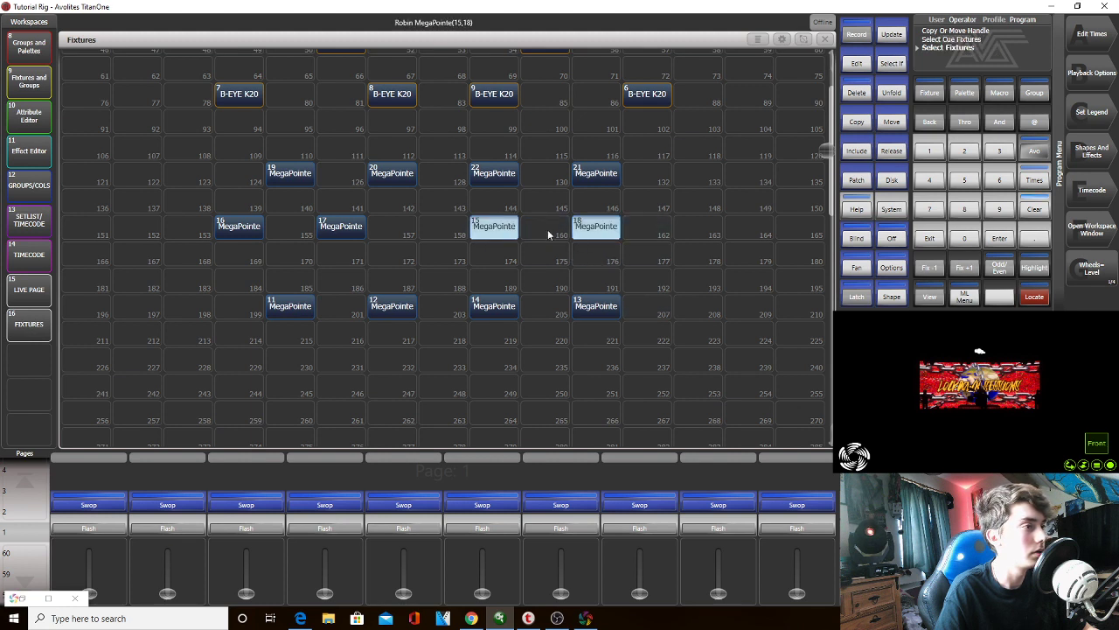
click(892, 124)
drag(584, 248, 504, 227)
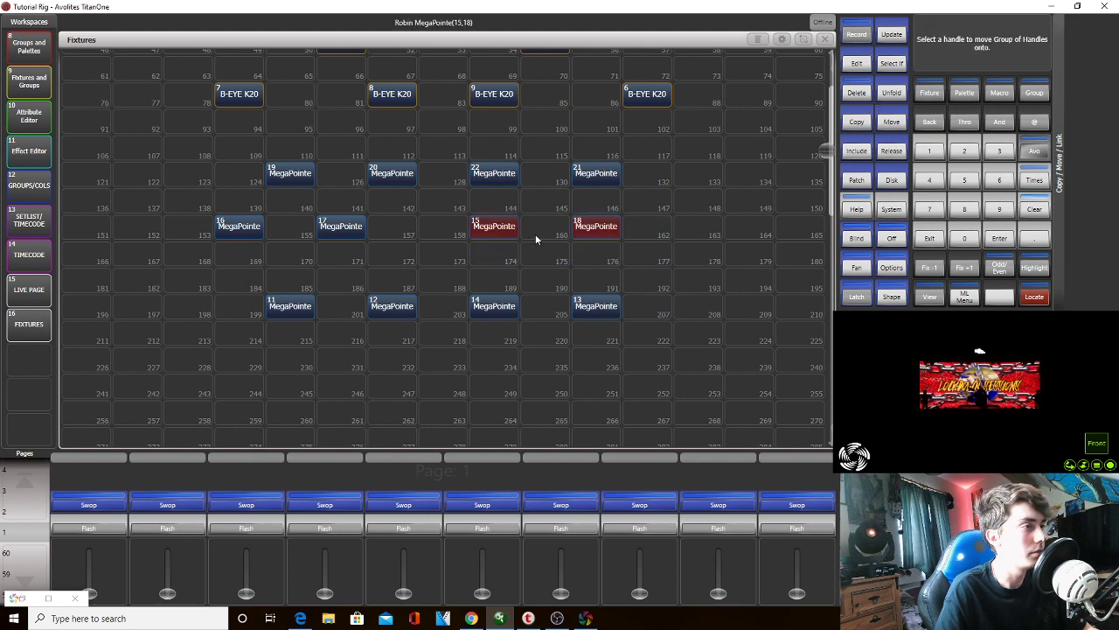
click(543, 235)
Locate MegaPointes 15 and 18, and the whole middle row including 16 and 17, to check their beams, clearing the programmer after each check
click(1033, 297)
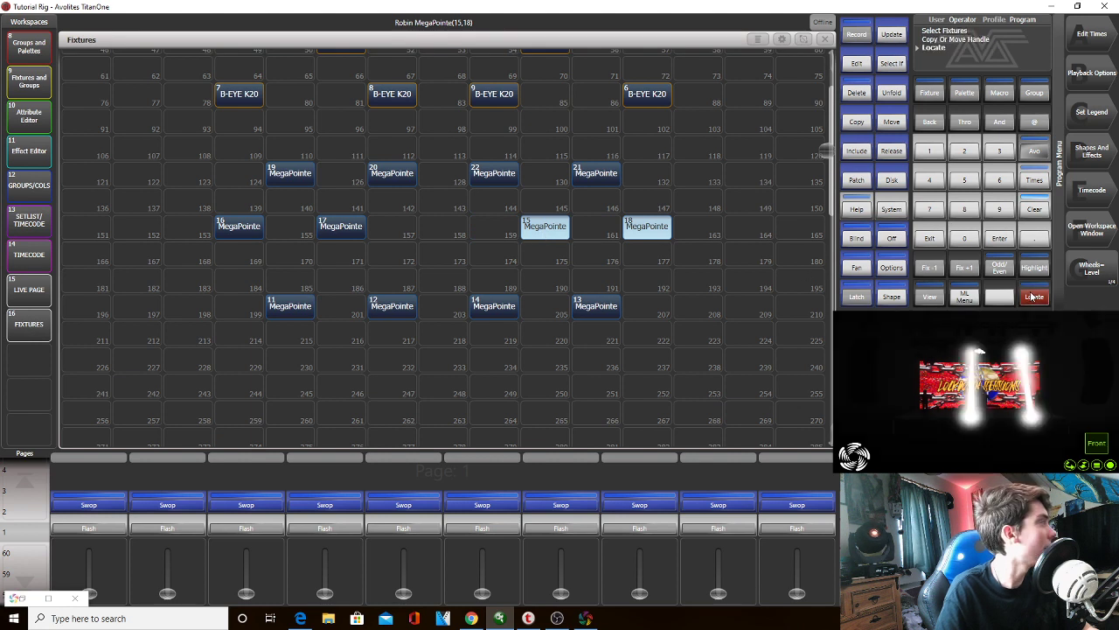
click(1034, 209)
drag(619, 238, 138, 231)
click(1028, 292)
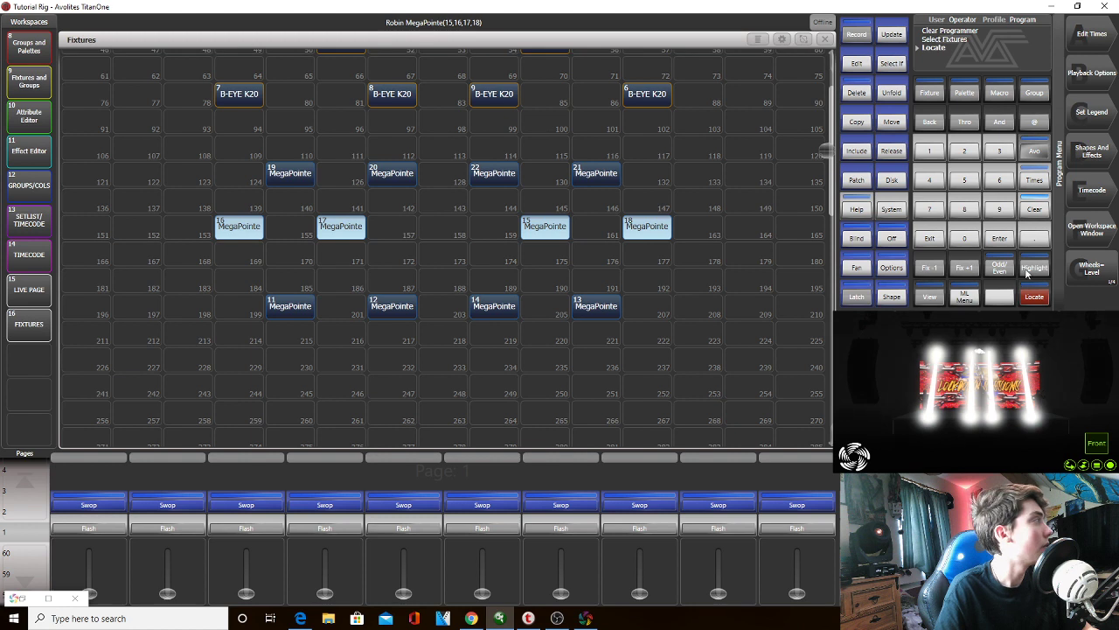
click(1037, 210)
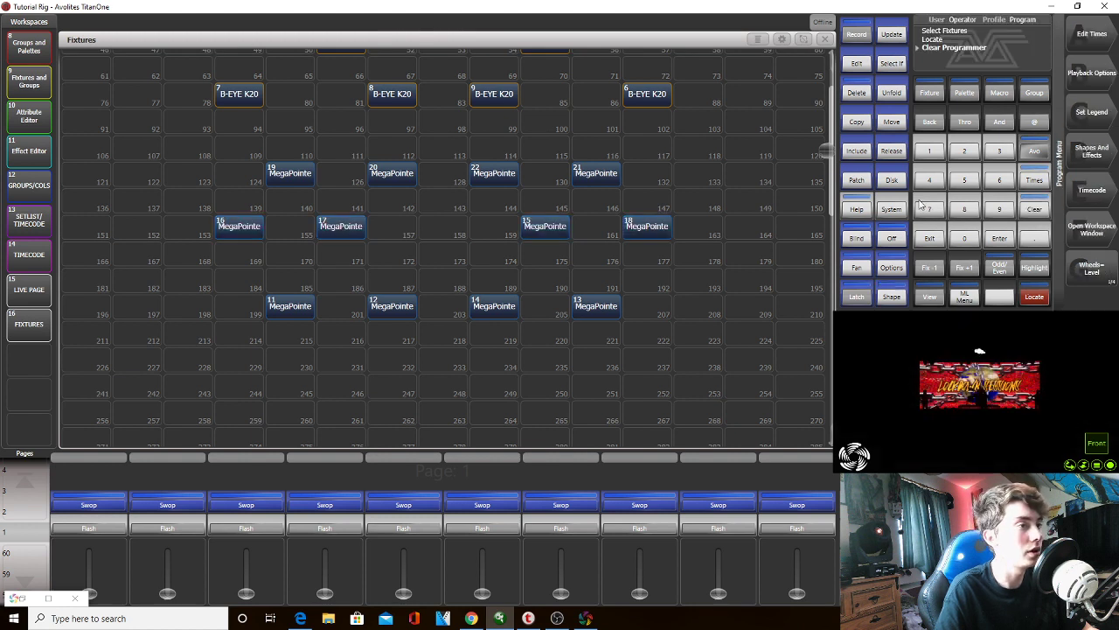
Move MegaPointe 15 to handle 159 and MegaPointe 17 to handle 157
click(884, 128)
click(539, 221)
click(511, 228)
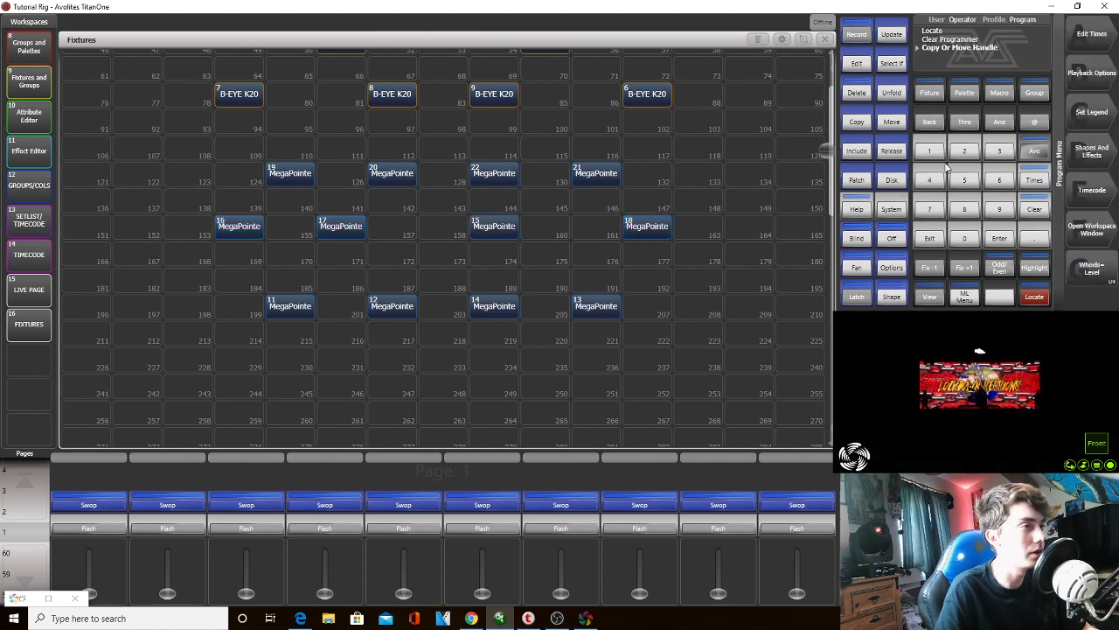
click(892, 122)
click(341, 226)
click(392, 229)
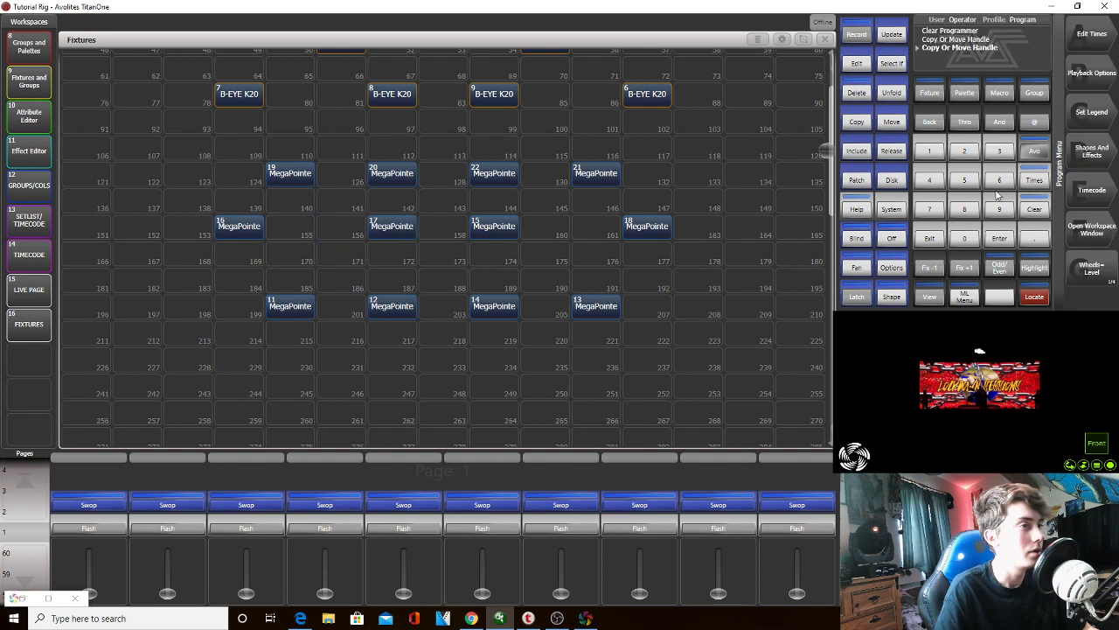
Move MegaPointe 16 to handle 155 and MegaPointe 18 to handle 161
click(891, 123)
click(239, 229)
click(289, 229)
click(891, 122)
click(647, 227)
click(605, 230)
Locate MegaPointes 11 to 14 and swap MegaPointe 14 with MegaPointe 13, placing 14 on handle 206
drag(612, 313, 272, 317)
click(1038, 300)
click(891, 122)
click(494, 306)
click(603, 311)
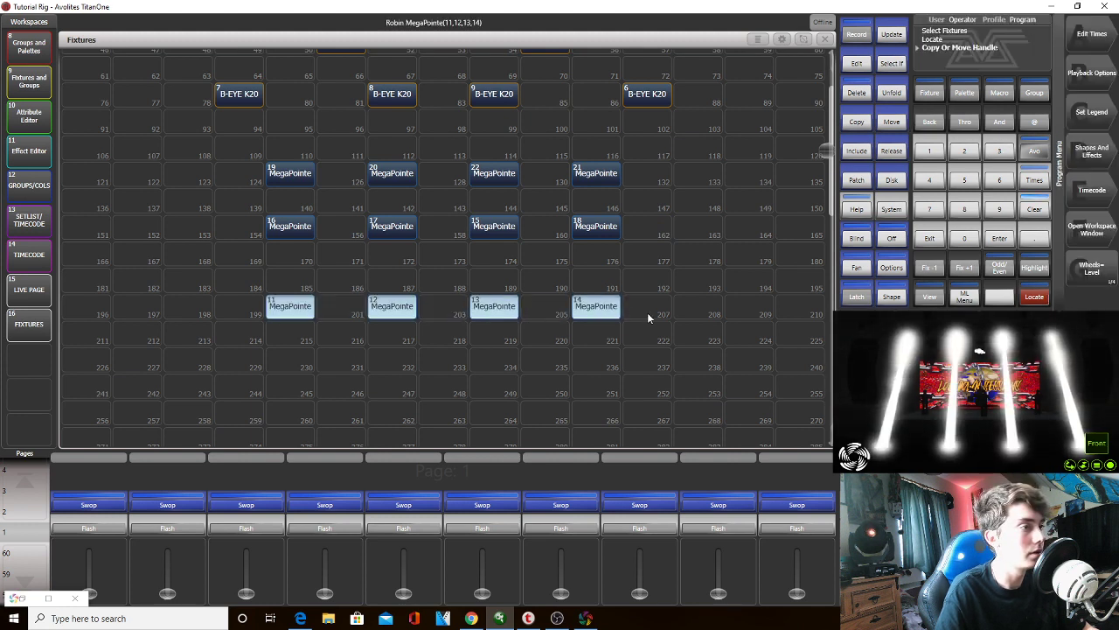
Clear the programmer and locate MegaPointe 14 alone to identify its beam in the rig view
click(604, 309)
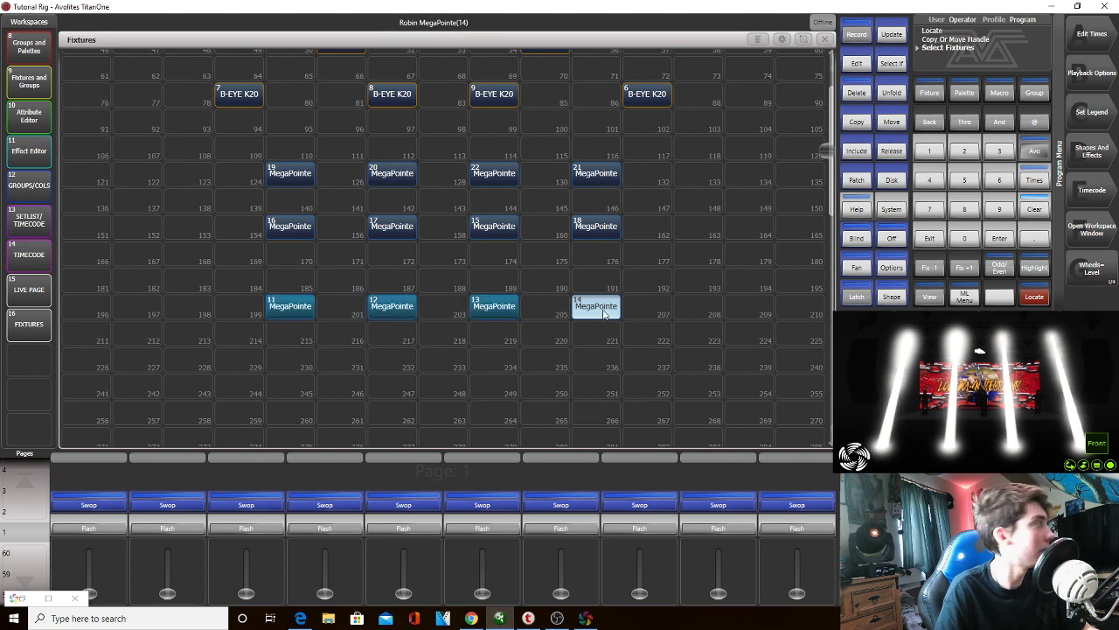
click(604, 308)
click(1040, 203)
click(611, 307)
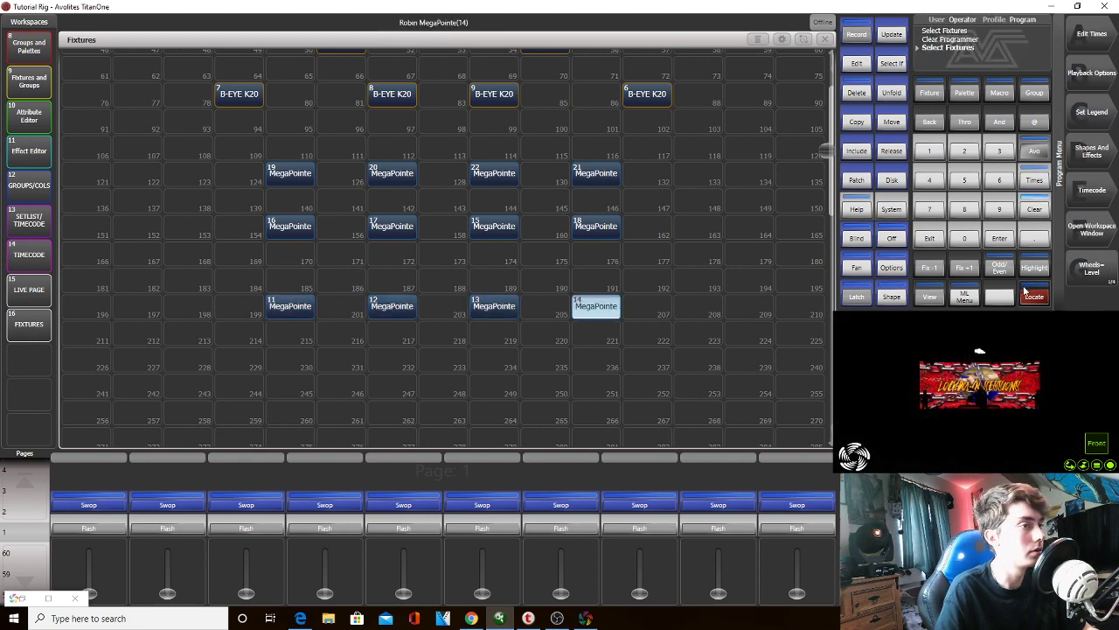
click(1028, 294)
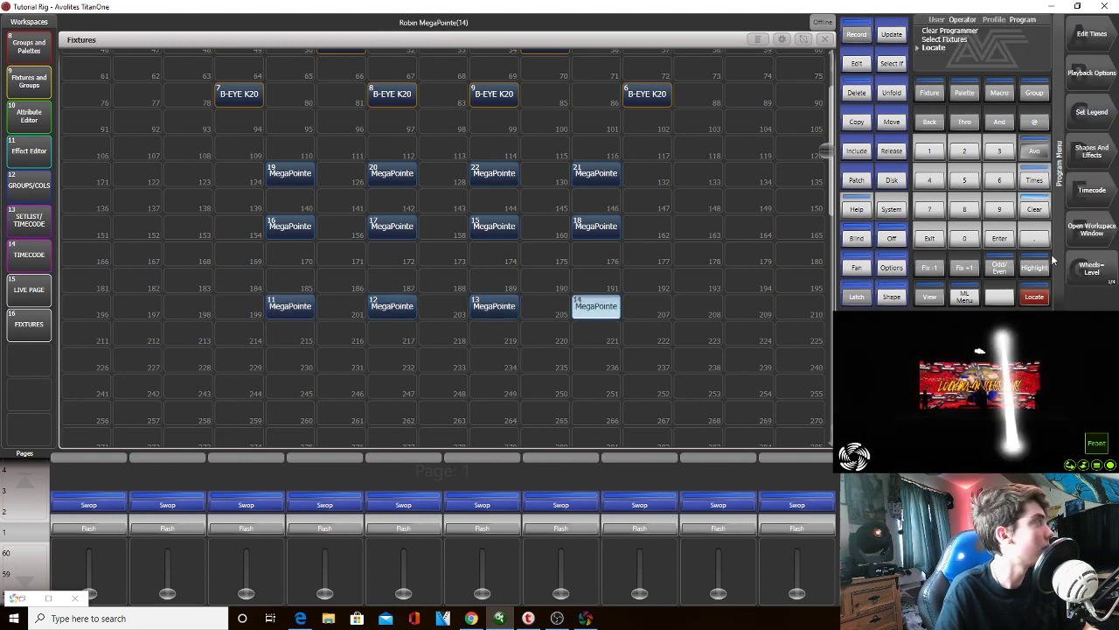
Swap MegaPointes 14 and 13 back, placing 14 on handle 204 and 13 on handle 206
click(891, 122)
click(599, 305)
click(515, 308)
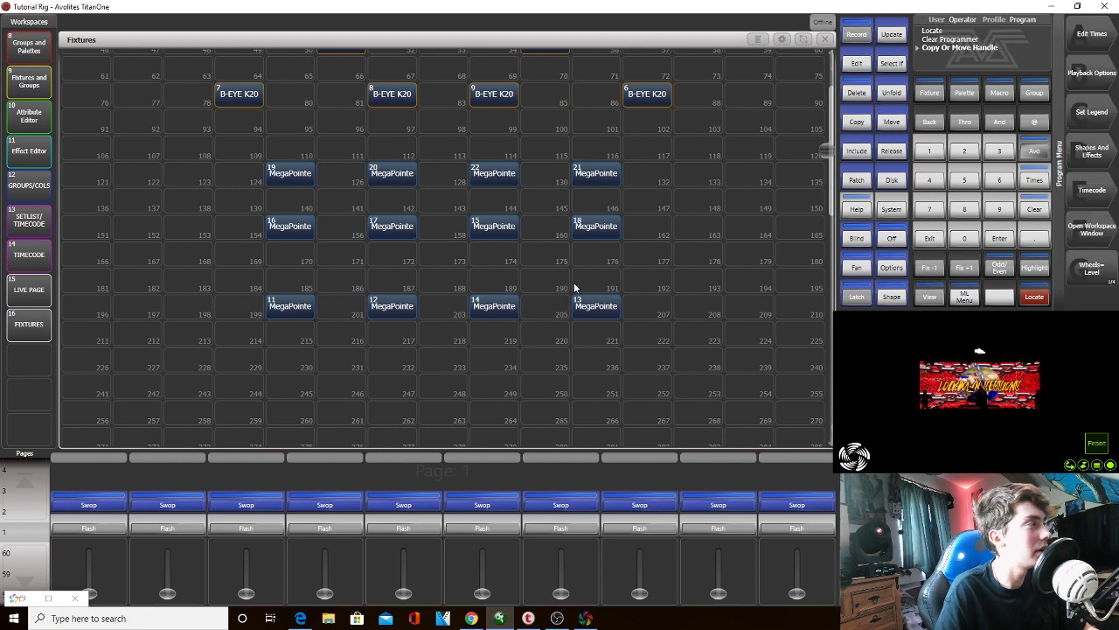
Move MegaPointes 14 and 13 to handles 205 and 207, and MegaPointes 11 and 12 to handles 201 and 203
drag(670, 317, 472, 272)
click(546, 314)
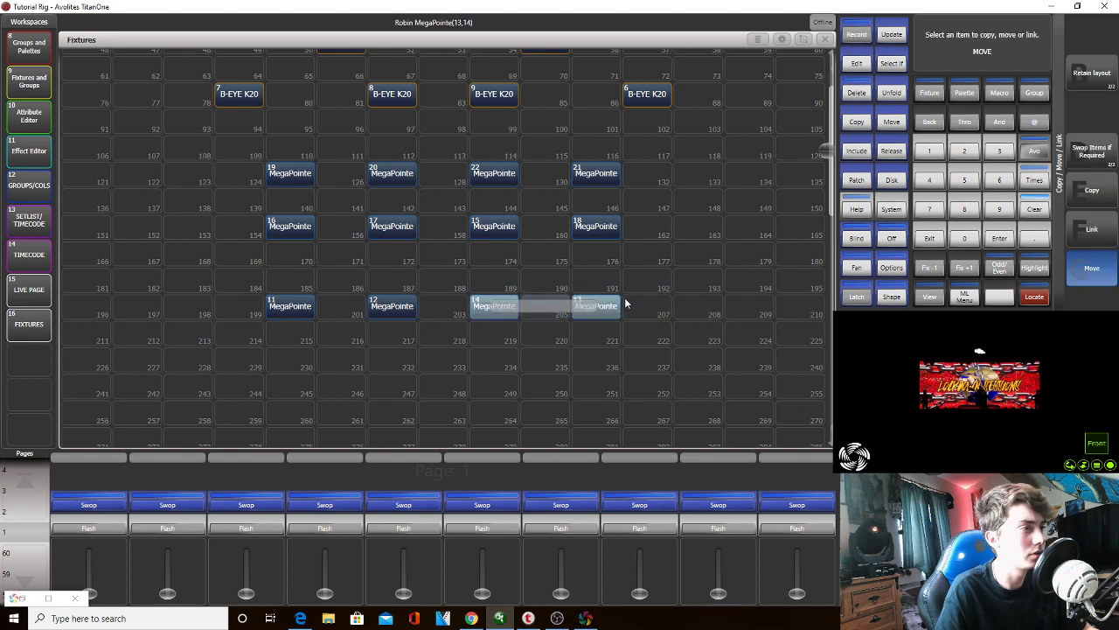
click(891, 121)
drag(381, 308, 297, 308)
click(340, 311)
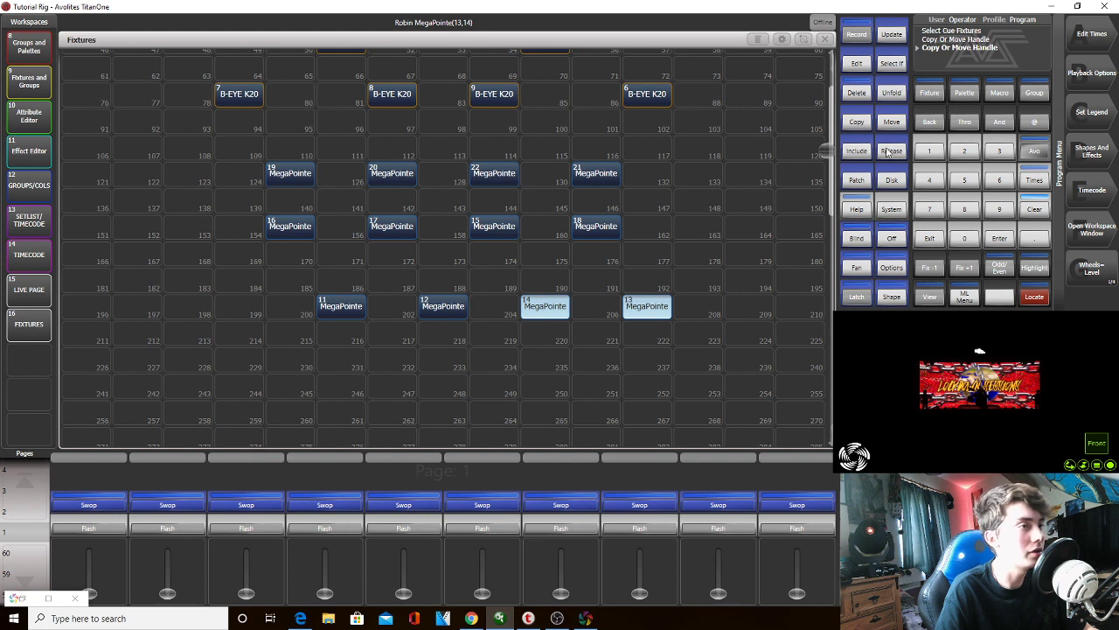
Move MegaPointes 11 and 12 down to handles 217 and 219, and back up to handles 200 and 202
drag(462, 315, 304, 312)
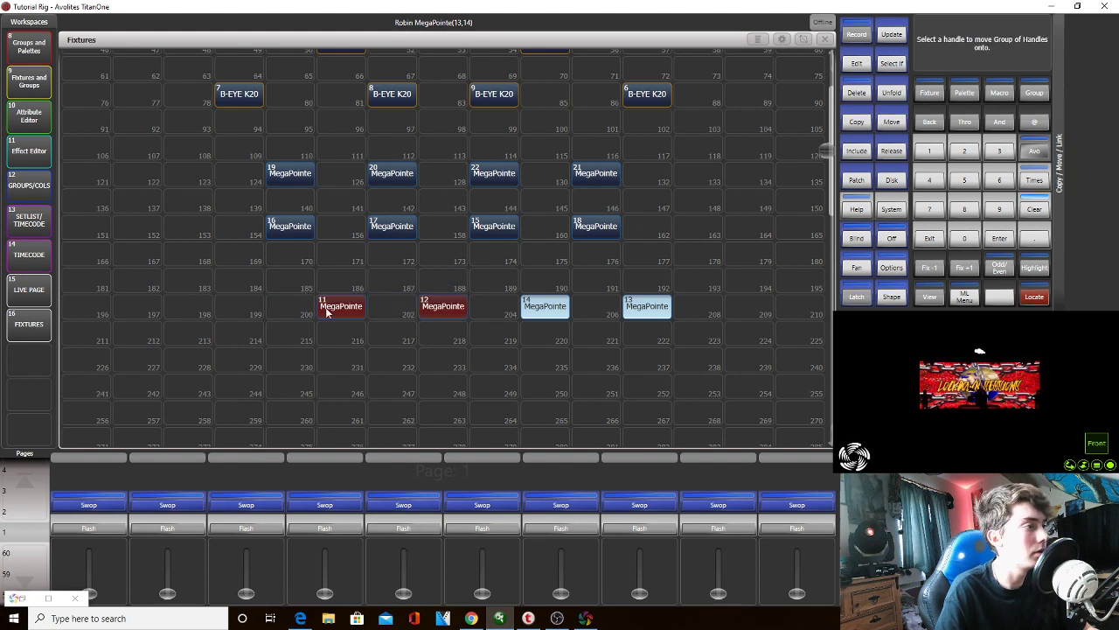
click(391, 334)
click(891, 122)
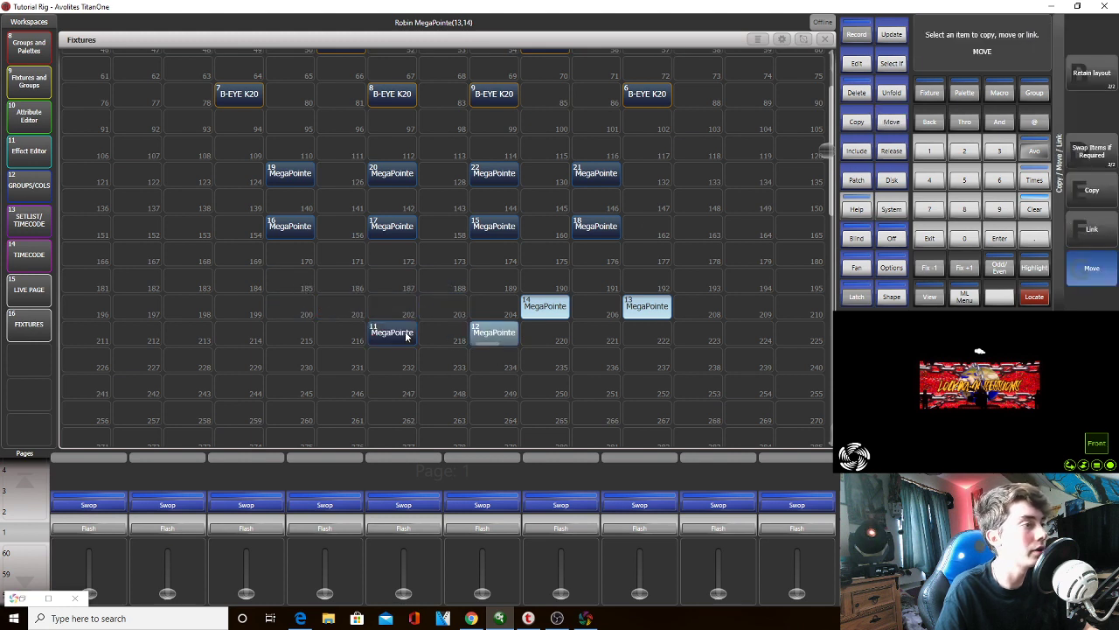
drag(500, 348, 317, 322)
click(233, 312)
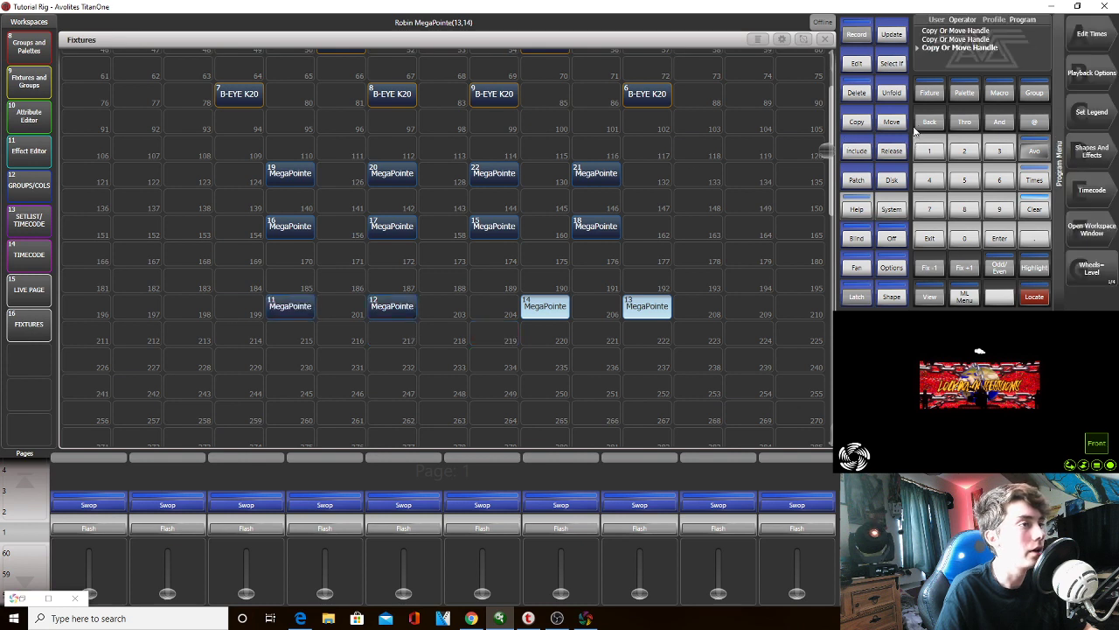
Move MegaPointes 11 and 12 to handles 199 and 201, and MegaPointes 22 and 21 to handles 130 and 132
click(891, 123)
drag(350, 339, 266, 297)
click(232, 308)
click(903, 116)
drag(584, 165, 511, 173)
click(547, 176)
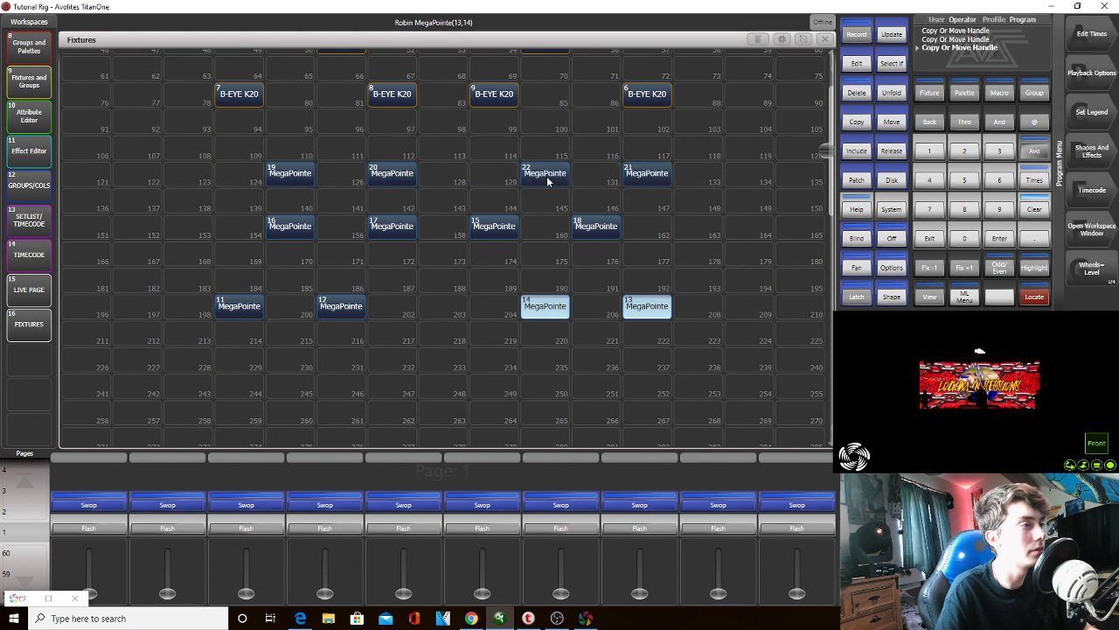
Move MegaPointes 19 and 20 to handles 126 and 128, and try to shift the pair back one handle
click(891, 124)
drag(411, 164, 280, 184)
click(340, 174)
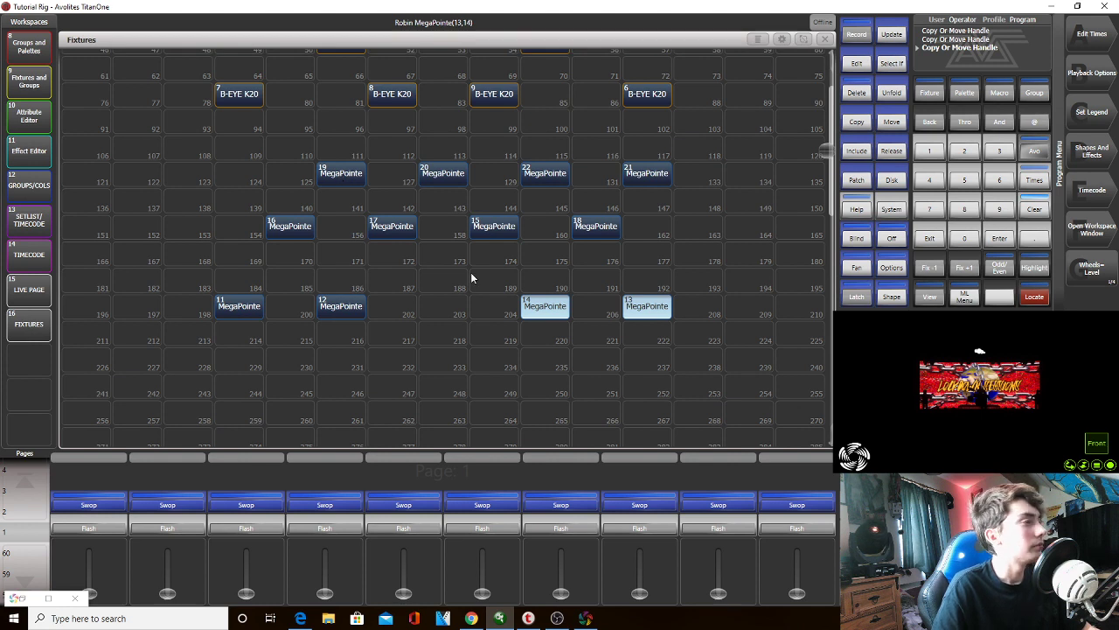
click(892, 121)
drag(477, 197, 268, 164)
click(297, 177)
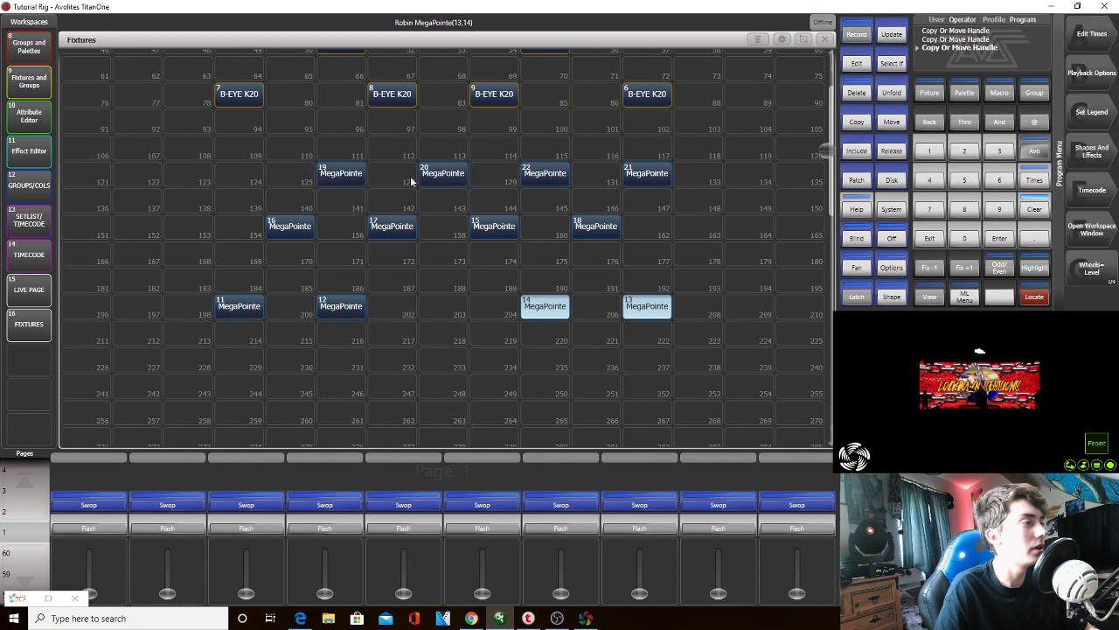
Clear the programmer to deselect MegaPointes 13 and 14
click(1035, 216)
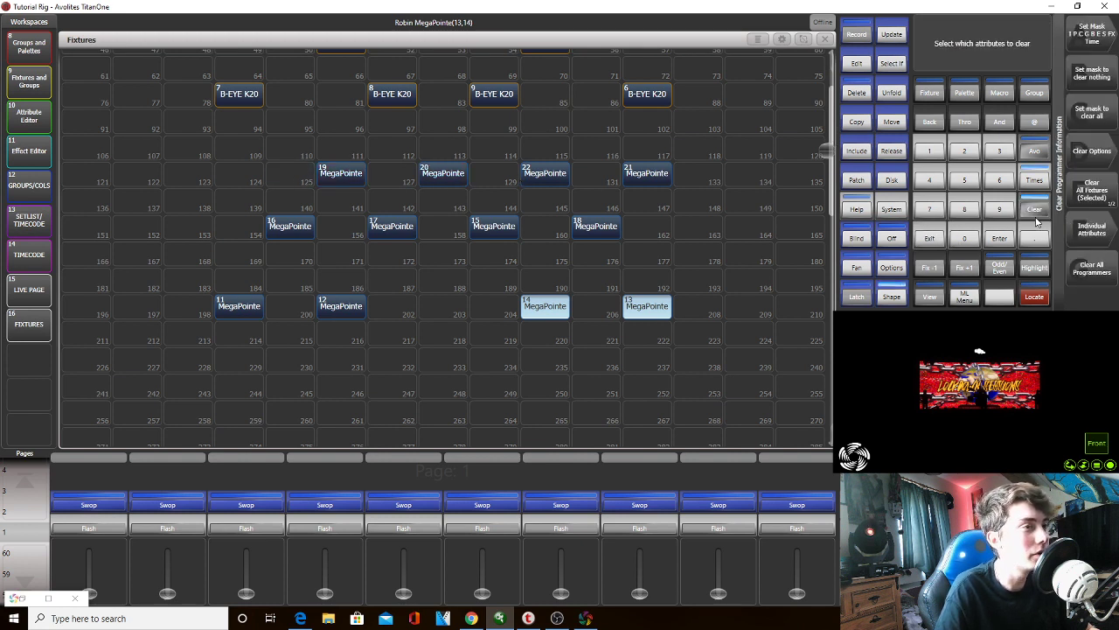
click(924, 238)
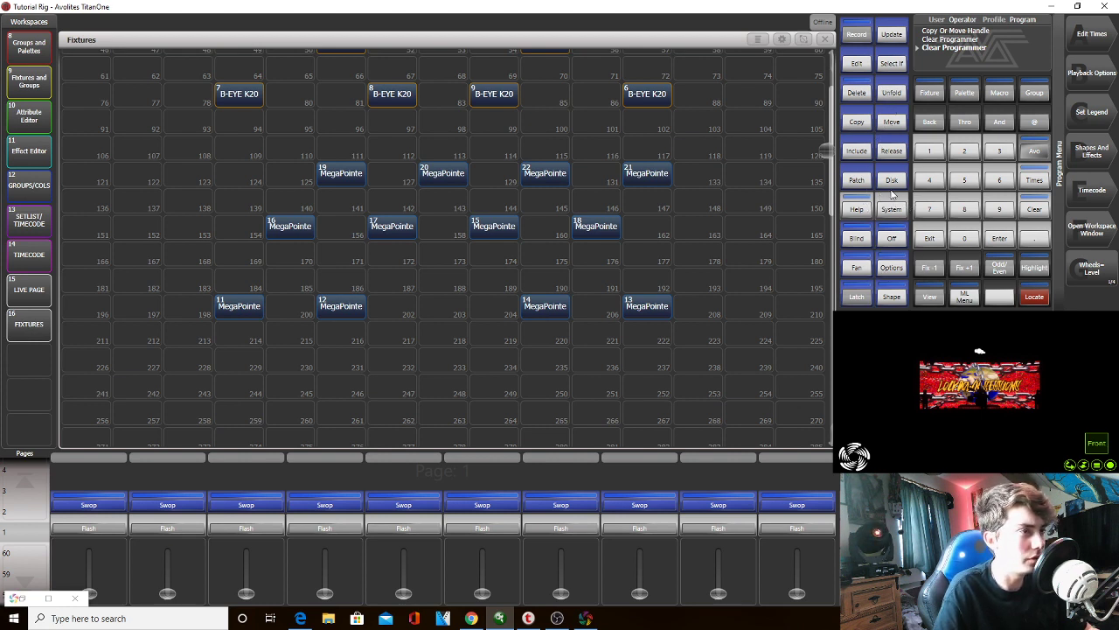
Move MegaPointes 19 and 20 to handles 127 and 129
click(894, 129)
drag(424, 179, 346, 176)
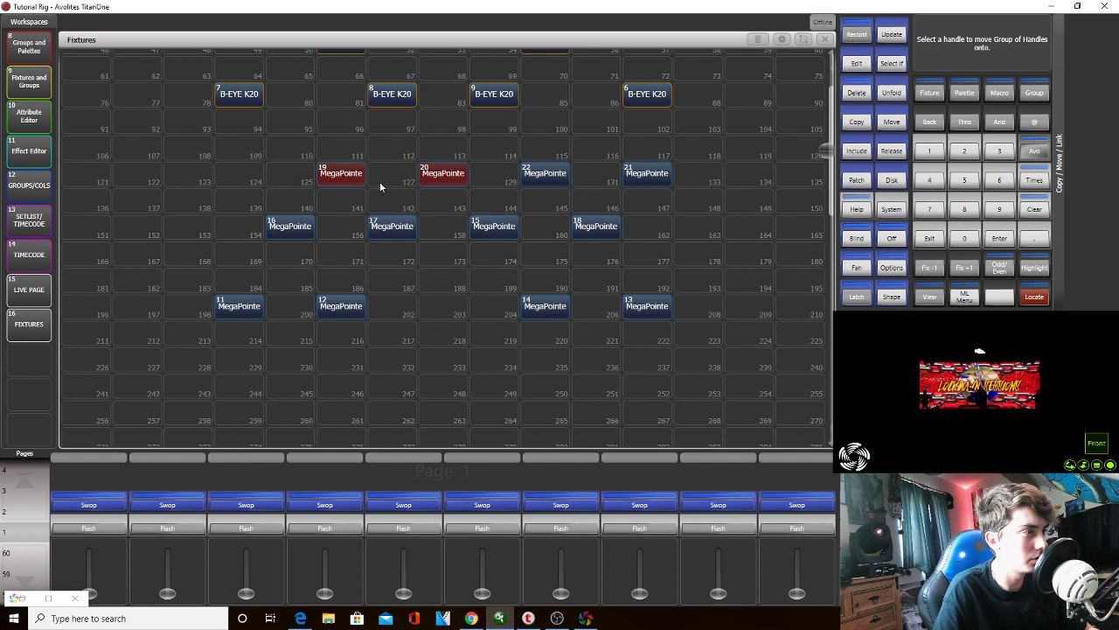
click(326, 179)
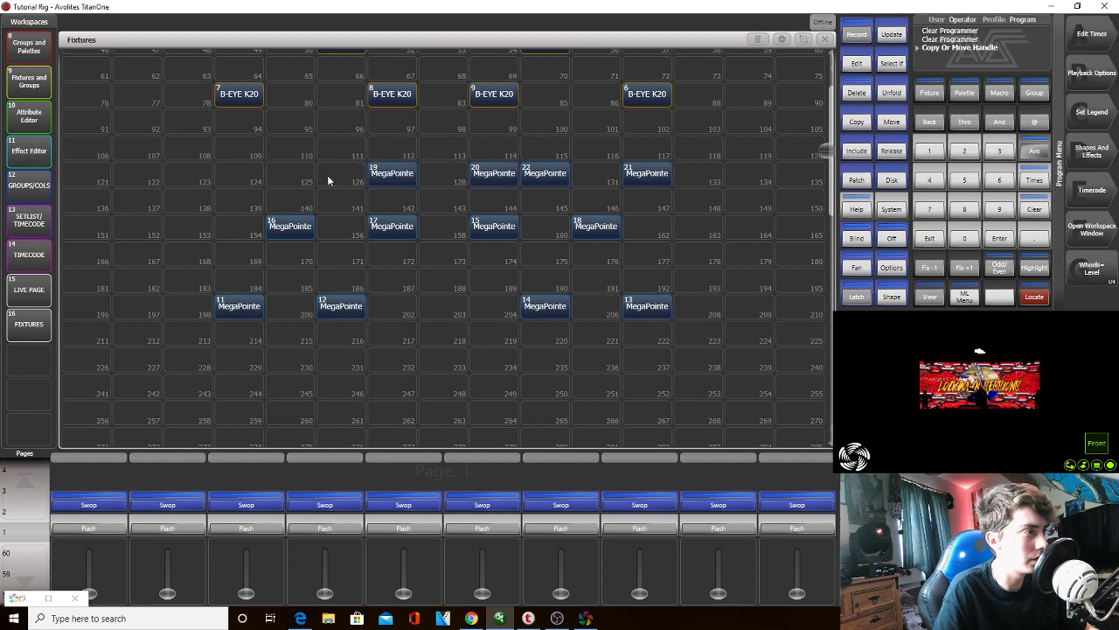
Move MegaPointes 19 and 20 to handles 124 and 126, in line with MegaPointes 11 and 12
click(857, 123)
drag(475, 191, 345, 180)
click(256, 184)
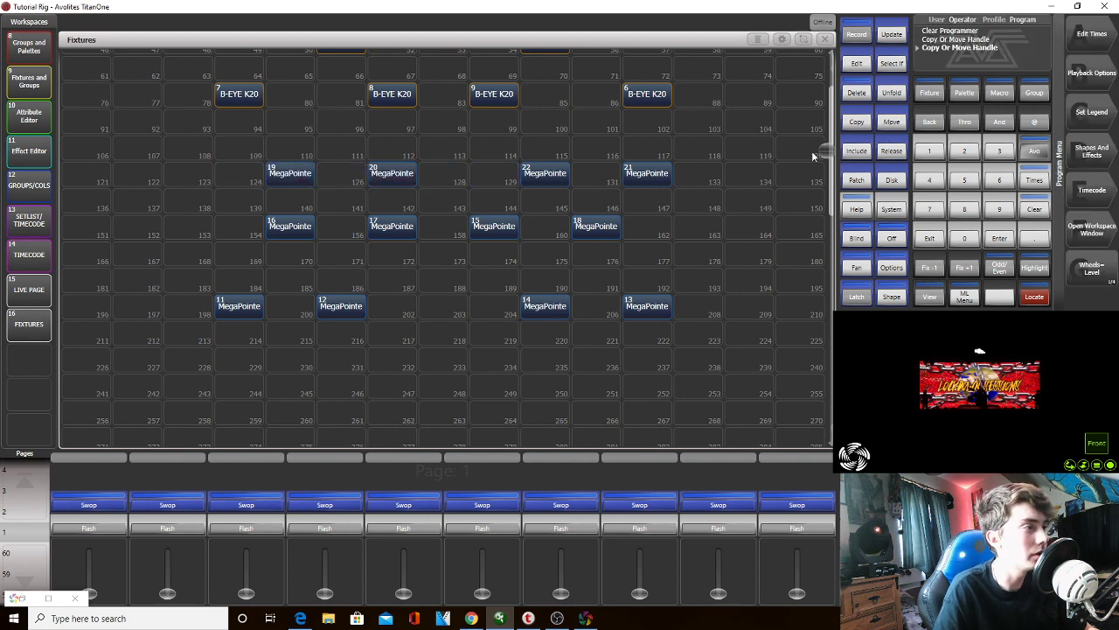
click(887, 126)
click(252, 173)
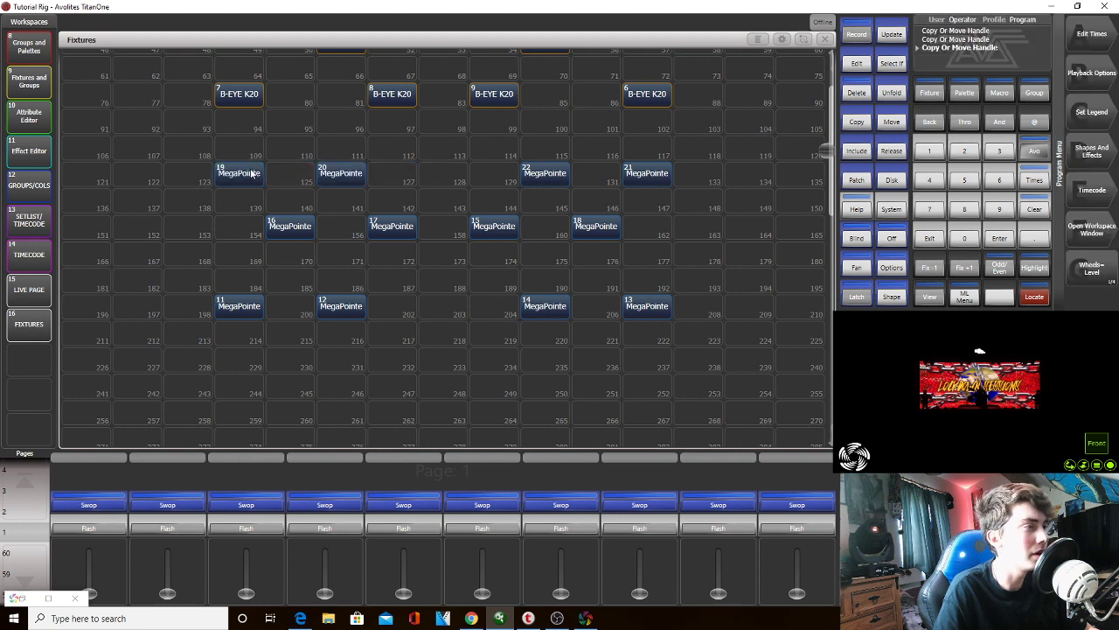
Move MegaPointes 11, 12, 14 and 13 up one row to handles 184, 186, 190 and 192
click(891, 122)
drag(646, 312, 238, 287)
click(242, 286)
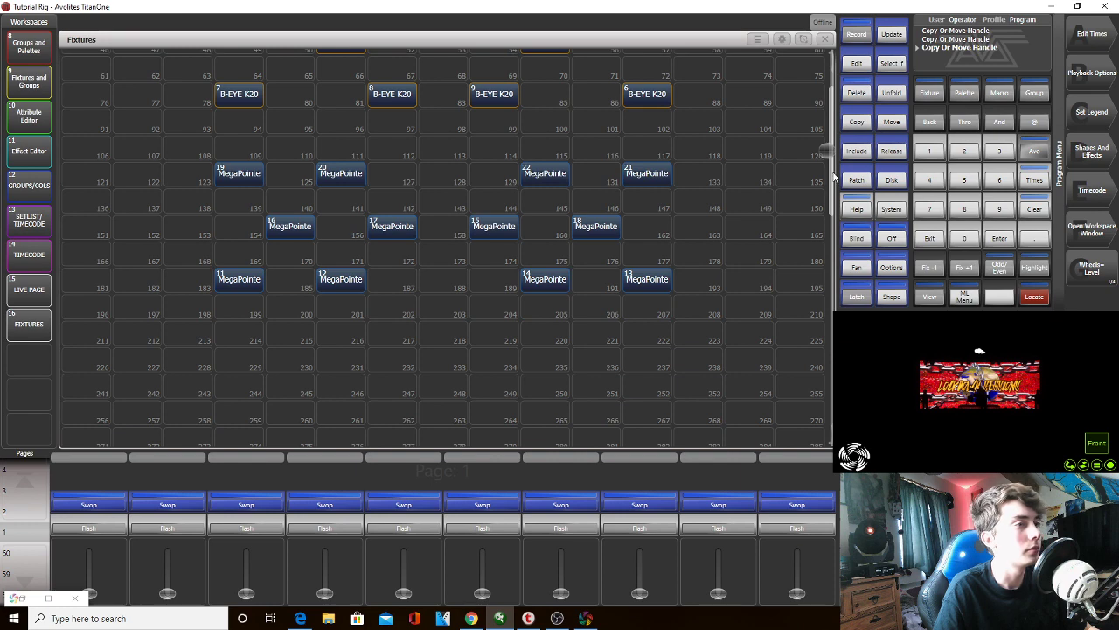
Select the right-hand half of the B-EYE K20s and MegaPointes, locate them to check the layout, and clear the programmer
drag(828, 147, 801, 116)
drag(723, 364, 217, 264)
drag(773, 392, 472, 265)
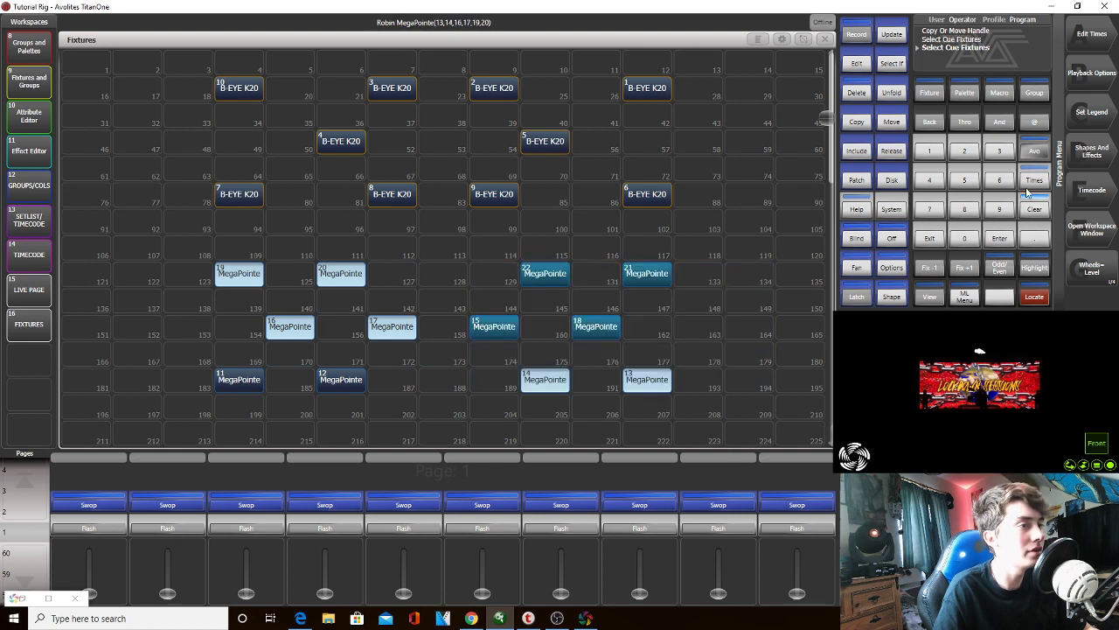
drag(723, 392, 420, 77)
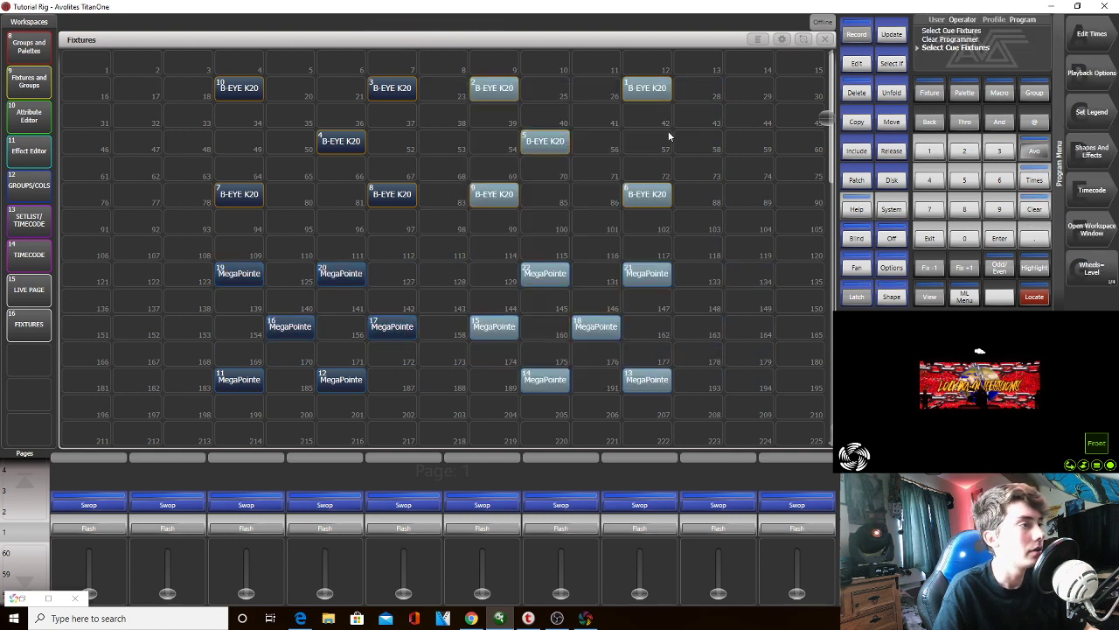
click(1029, 292)
click(1042, 208)
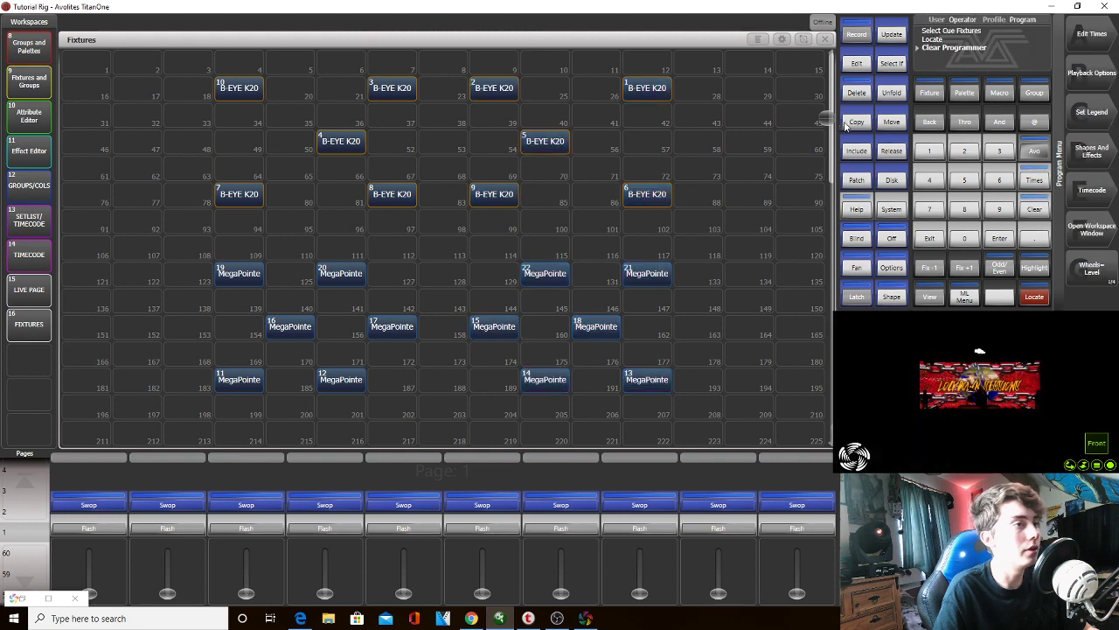
drag(822, 137, 822, 222)
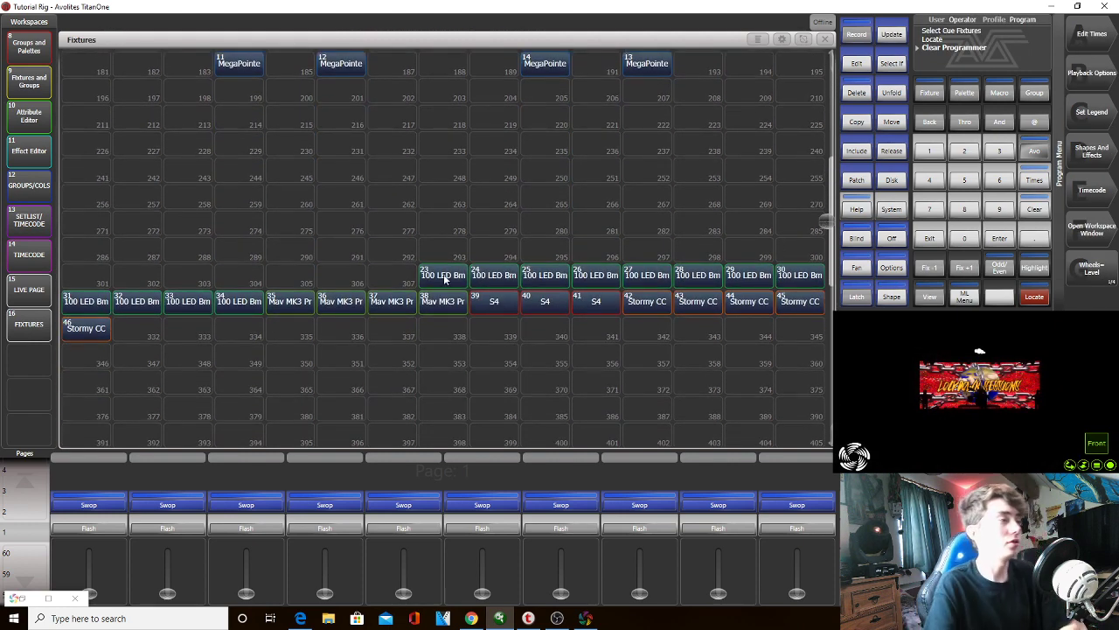
drag(447, 276, 791, 273)
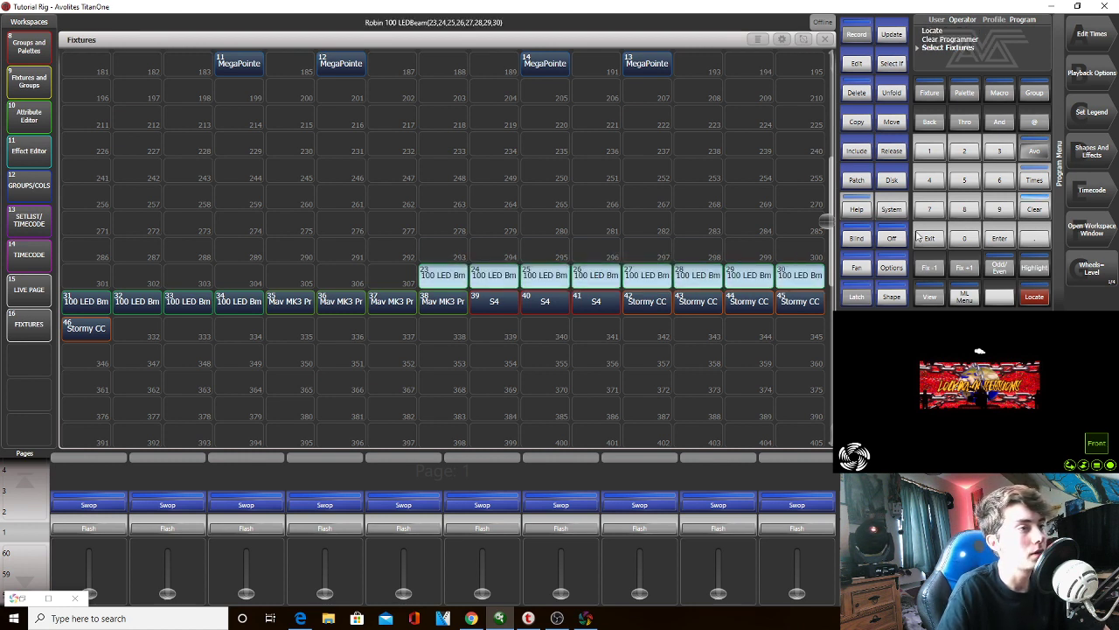
click(1034, 215)
click(938, 241)
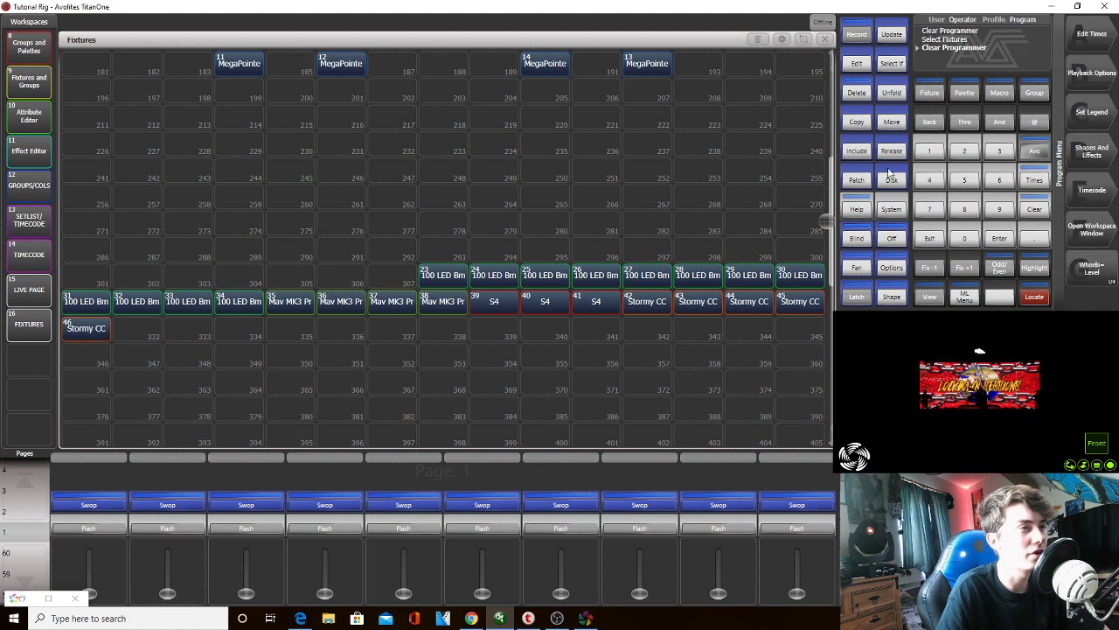
Move fixtures 23 to 46 four rows down to handles 368 to 391 and clear the programmer
click(891, 150)
drag(98, 275, 780, 358)
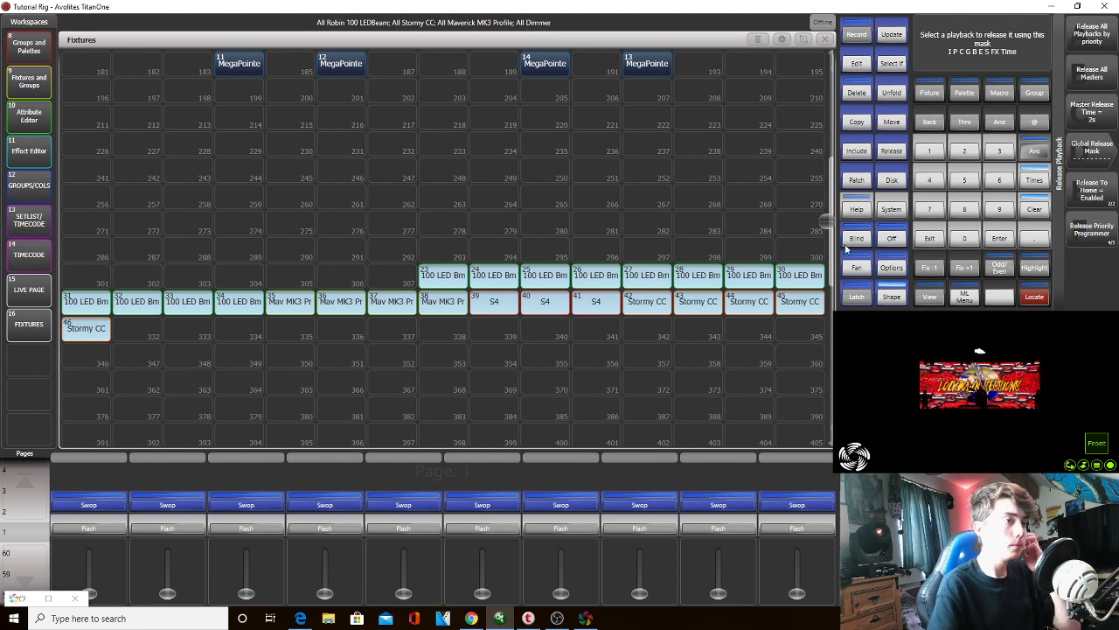
click(920, 241)
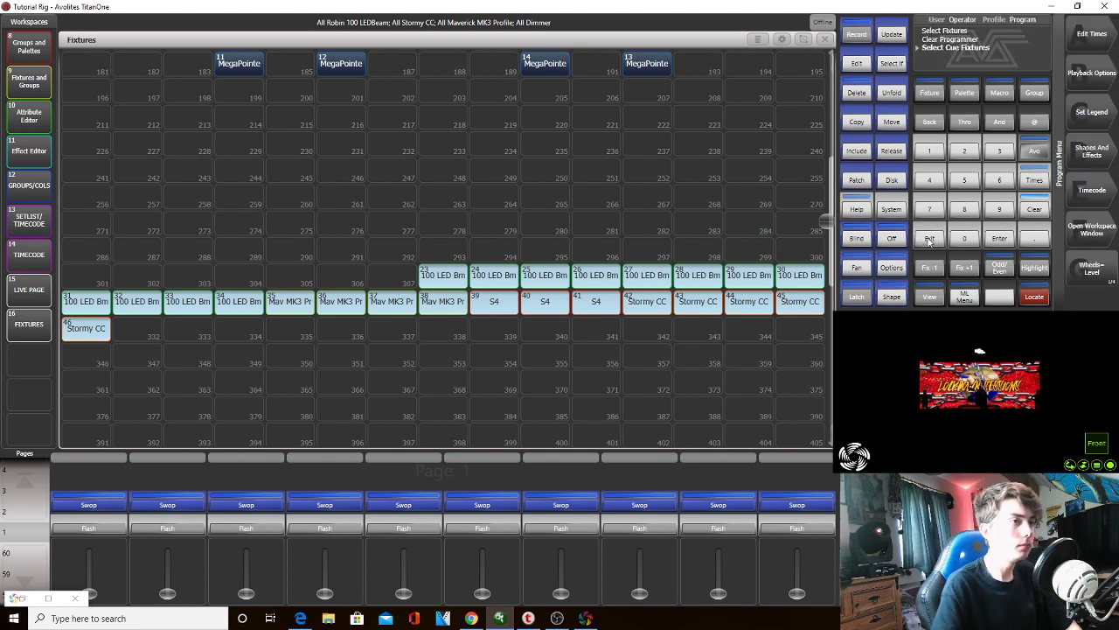
click(894, 124)
drag(89, 280, 804, 359)
click(75, 392)
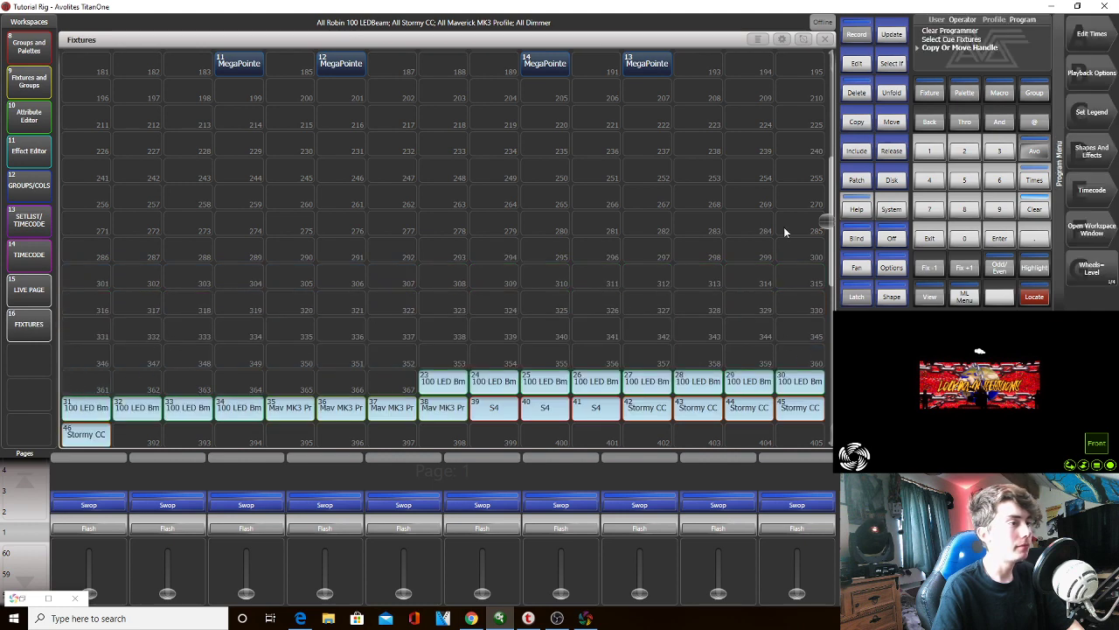
click(1034, 189)
click(1034, 207)
click(964, 238)
click(930, 238)
Locate all Robin 100 LEDBeams, 23 to 34, and step through them individually up to fixture 25
drag(455, 381, 822, 374)
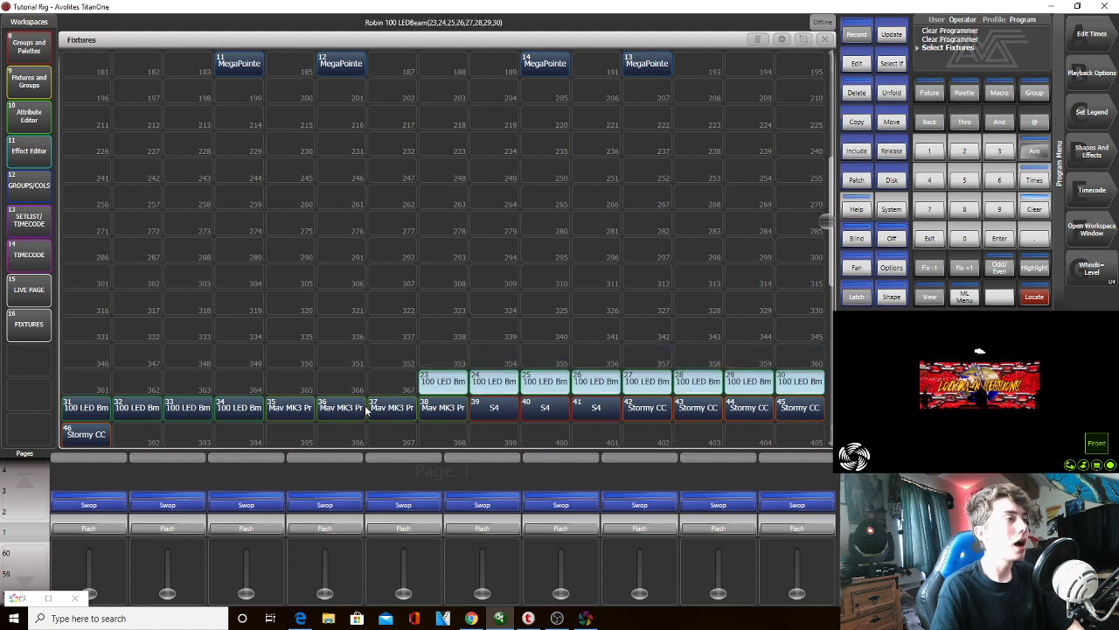
drag(257, 410, 83, 410)
click(1035, 296)
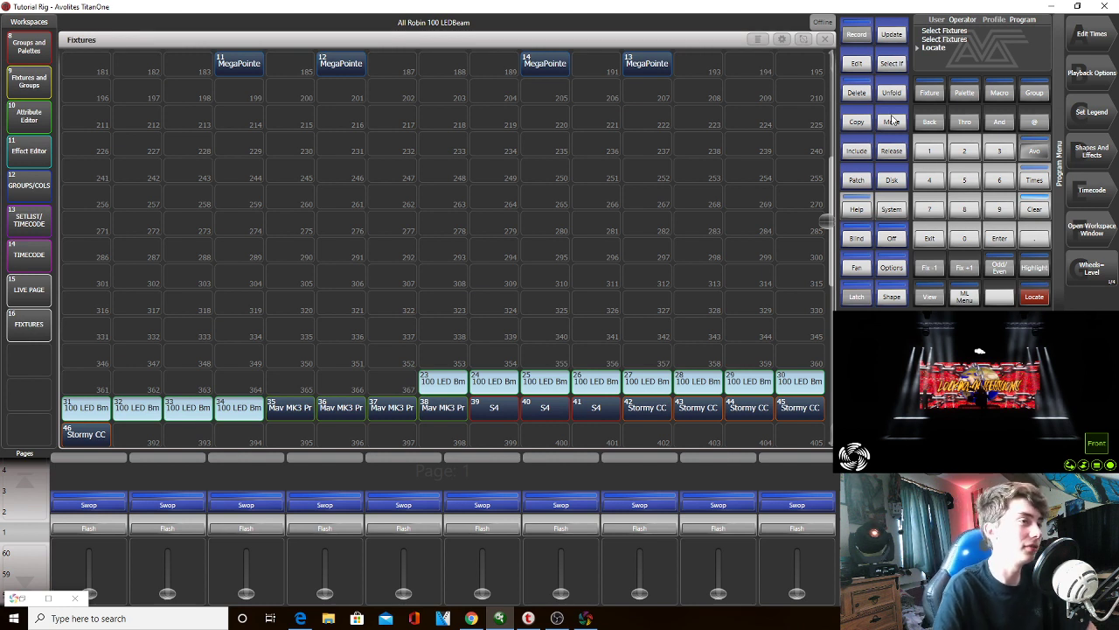
click(976, 268)
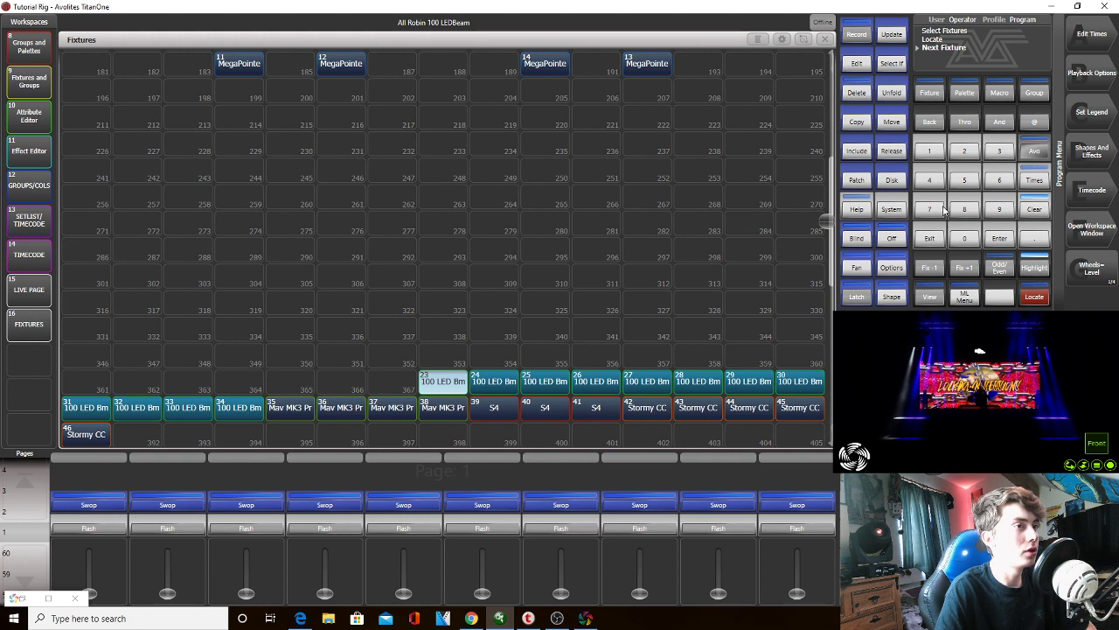
click(967, 270)
click(967, 271)
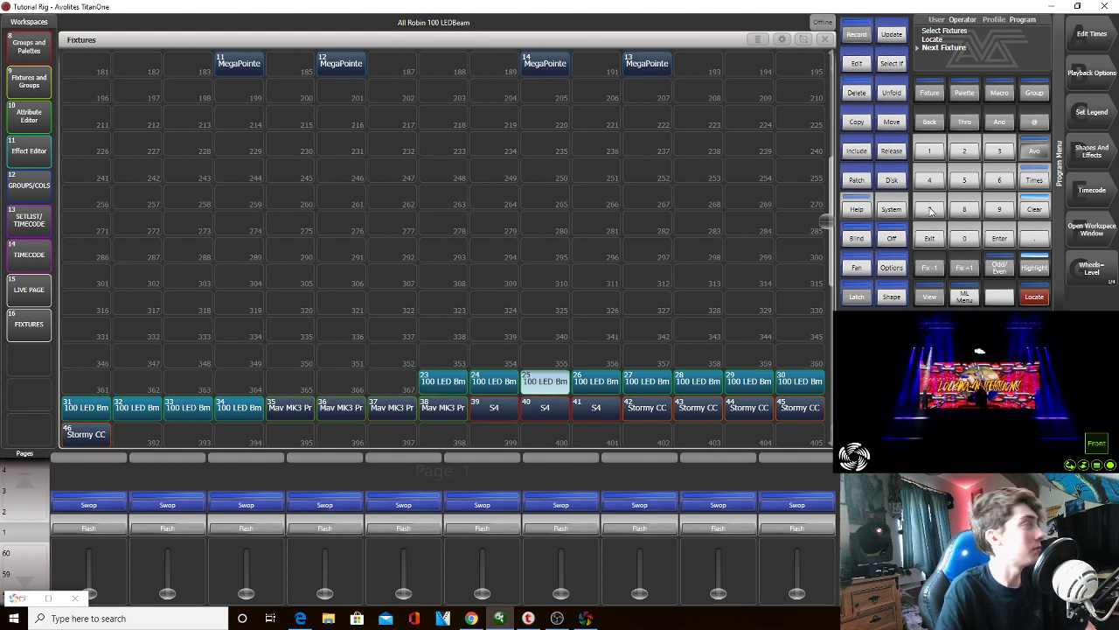
Move LED Beams 23, 24 and 25 to handles 289 to 291
click(894, 124)
drag(557, 382, 437, 377)
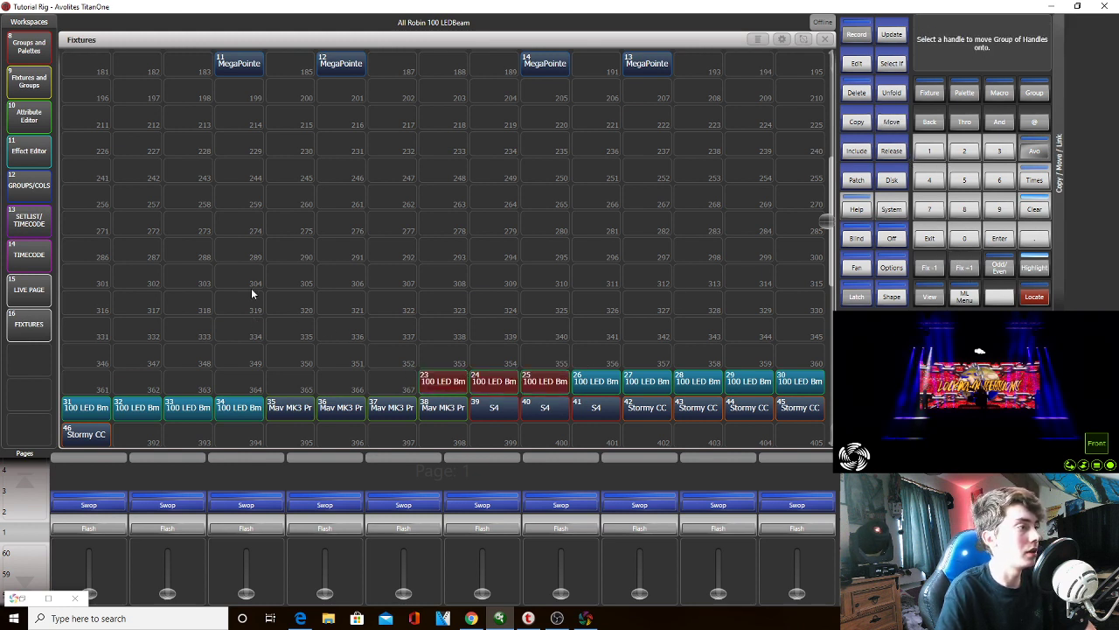
click(240, 251)
Shift LED Beams 26, 27 and 28 to handles 372 to 374, swapping LED Beam 29 into handle 371
drag(577, 391, 639, 255)
click(646, 382)
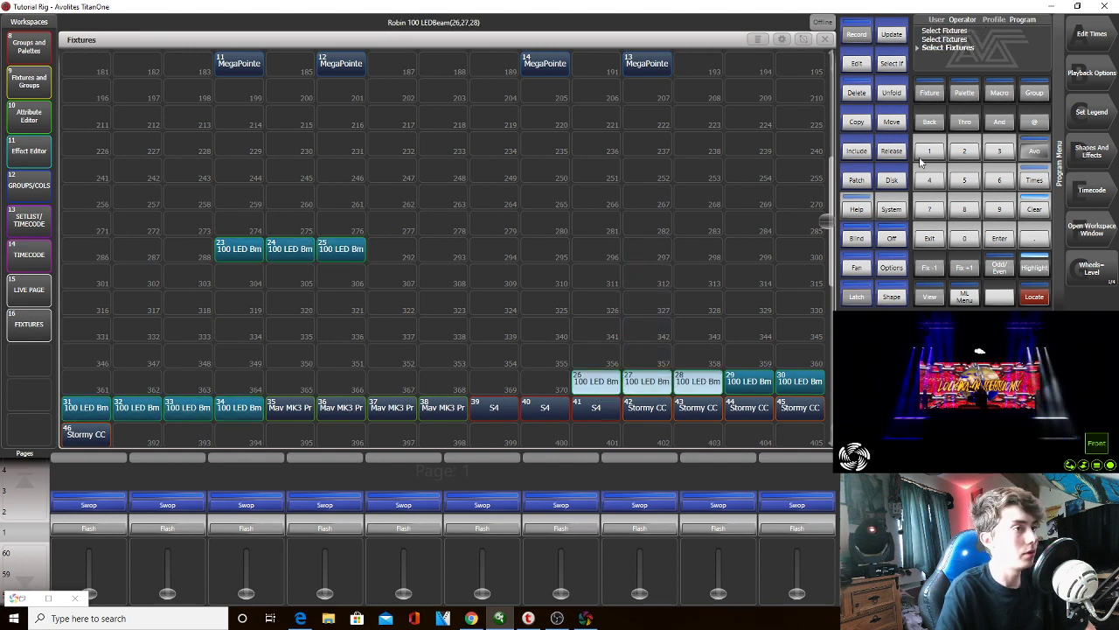
click(889, 122)
drag(600, 383, 652, 249)
click(626, 381)
click(616, 381)
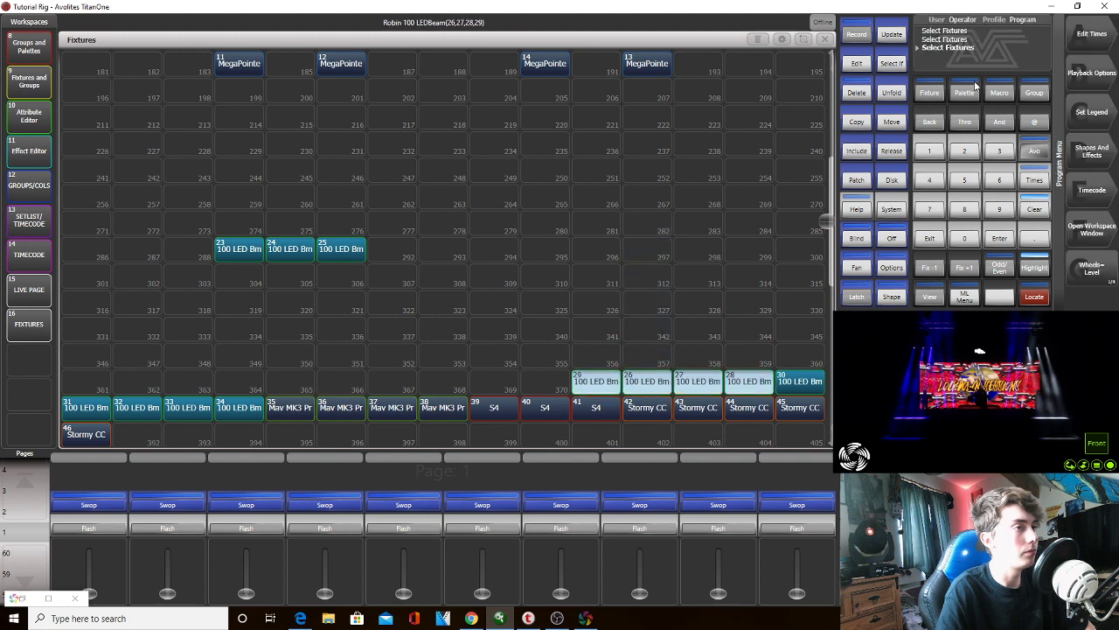
Move LED Beams 29, 26 and 27 to handles 296 to 298 and clear the programmer
click(891, 122)
drag(612, 385, 624, 247)
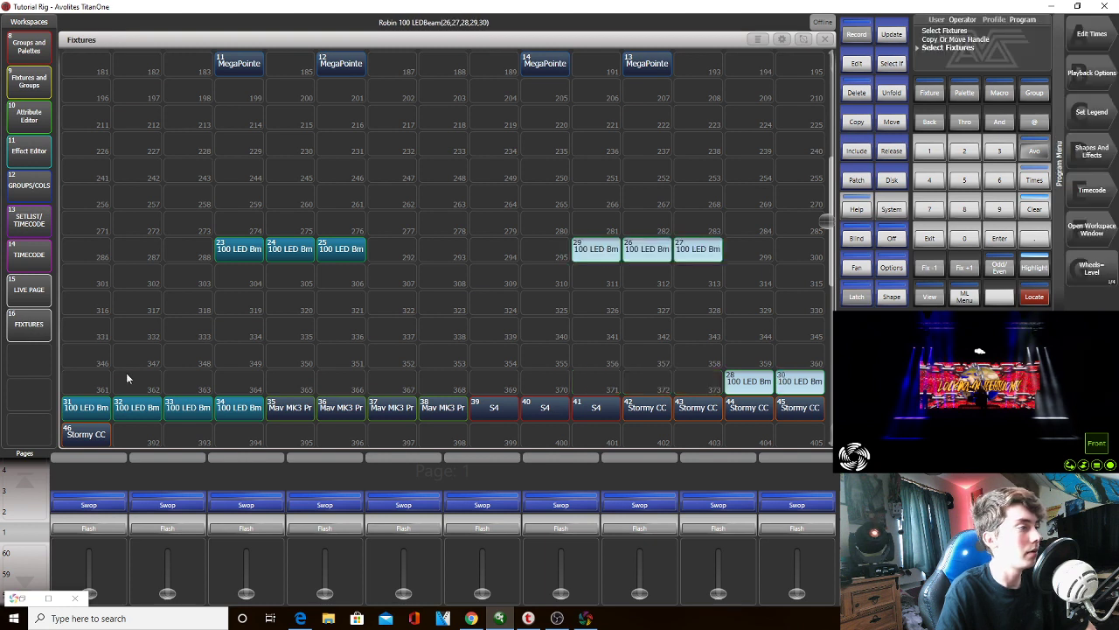
click(87, 416)
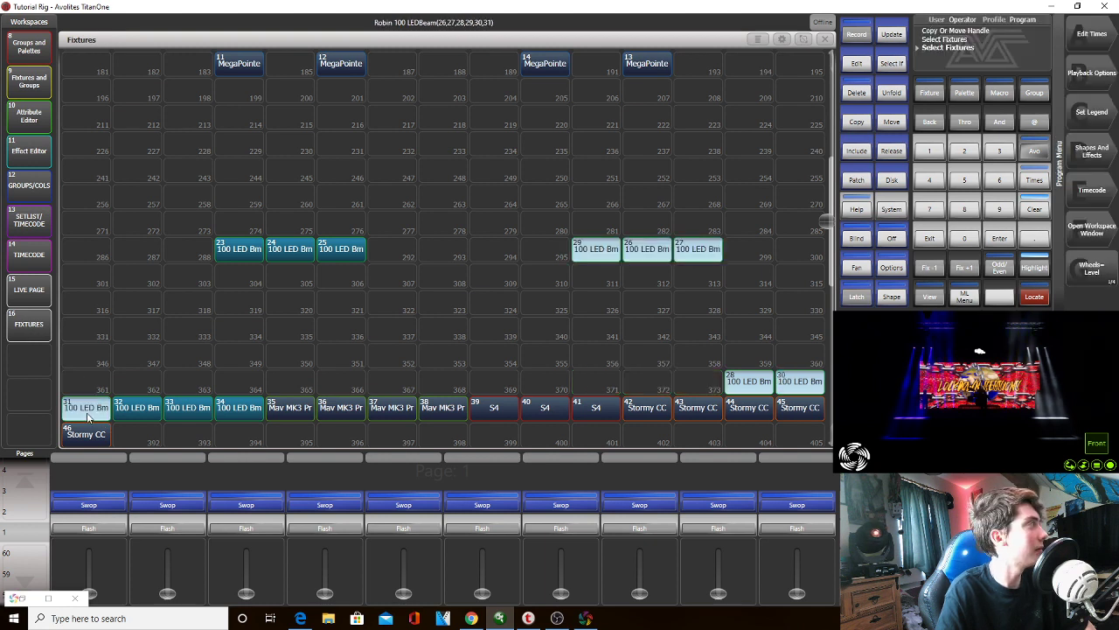
click(1037, 210)
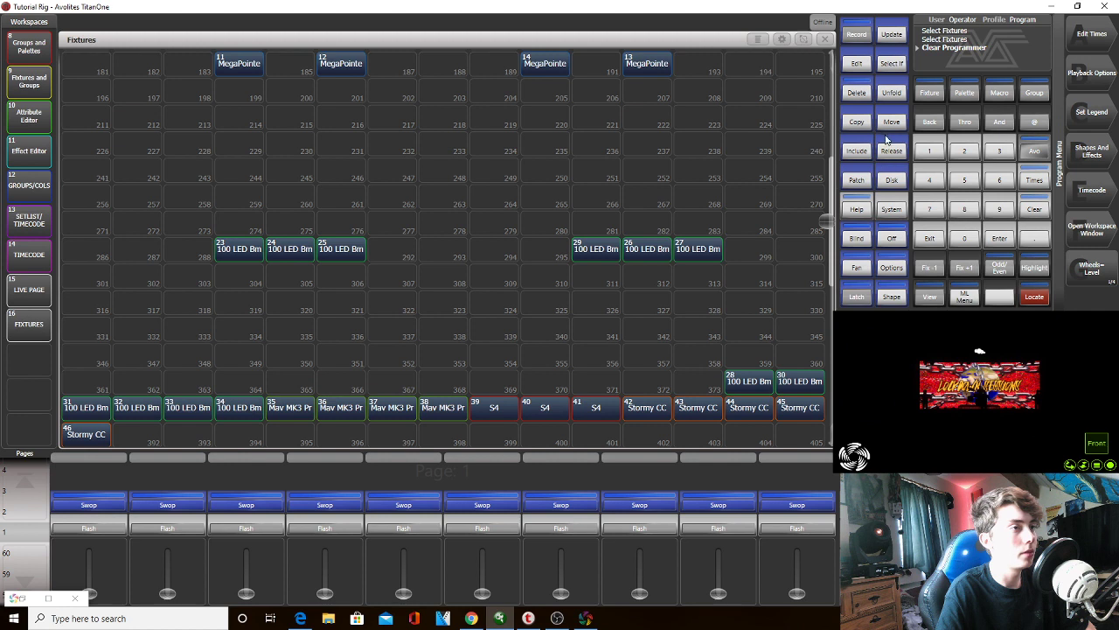
Move LED Beams 28 and 30 to handles 237 and 238, and LED Beam 31 to handle 239 beside them
drag(749, 371, 688, 163)
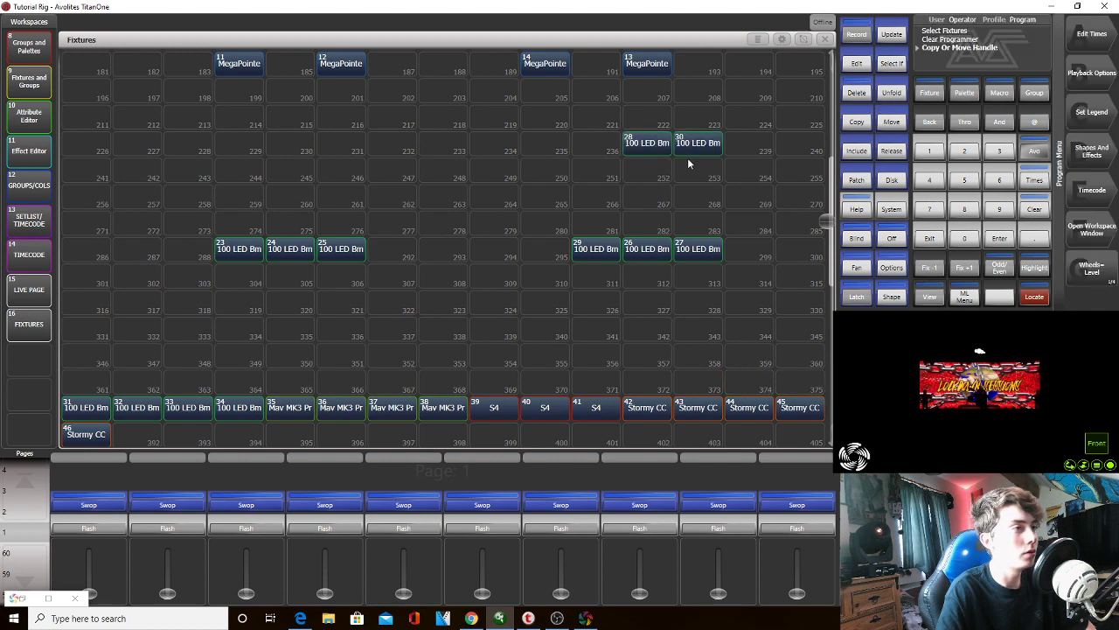
click(883, 126)
click(86, 407)
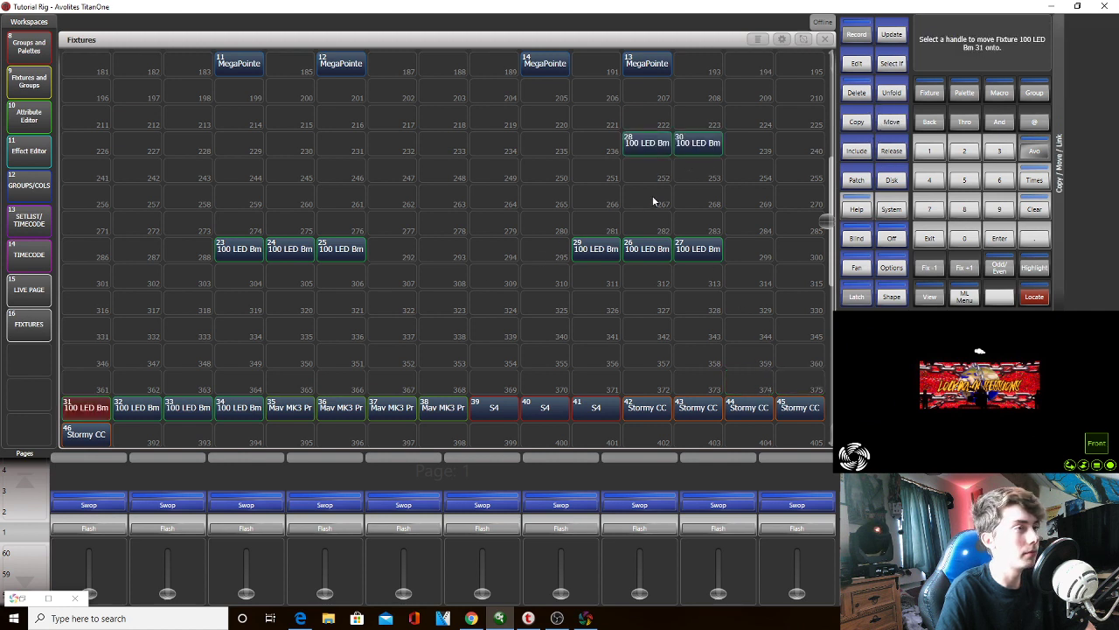
click(734, 168)
click(892, 121)
click(761, 168)
click(750, 145)
Locate LED Beams 32, 33 and 34 and move them to handles 228 to 230
drag(150, 408, 243, 407)
click(1044, 297)
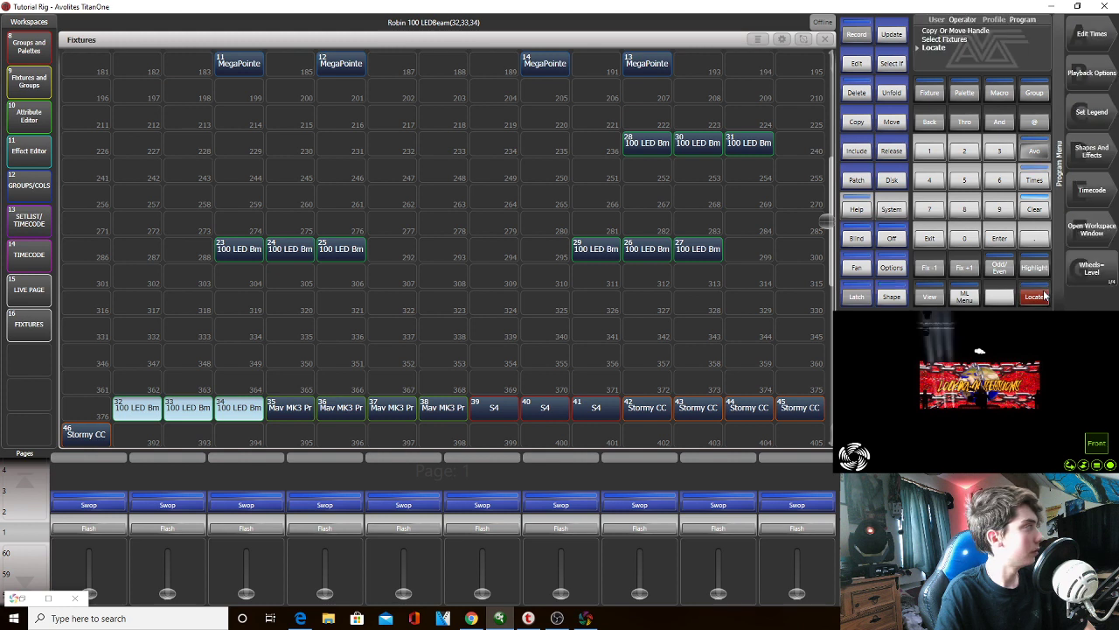
click(879, 125)
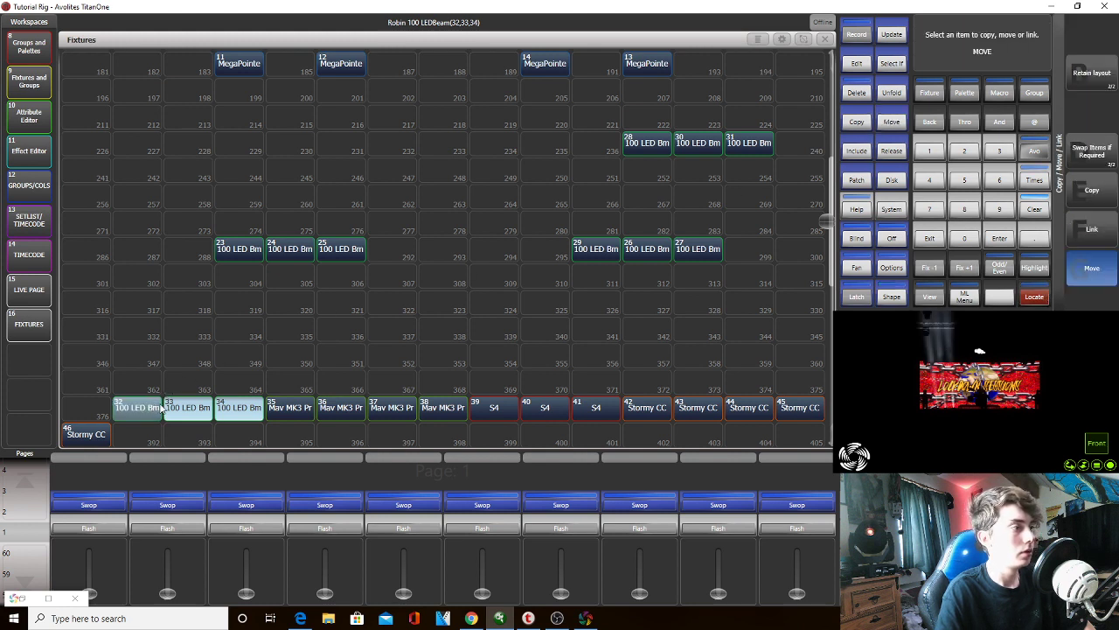
click(186, 153)
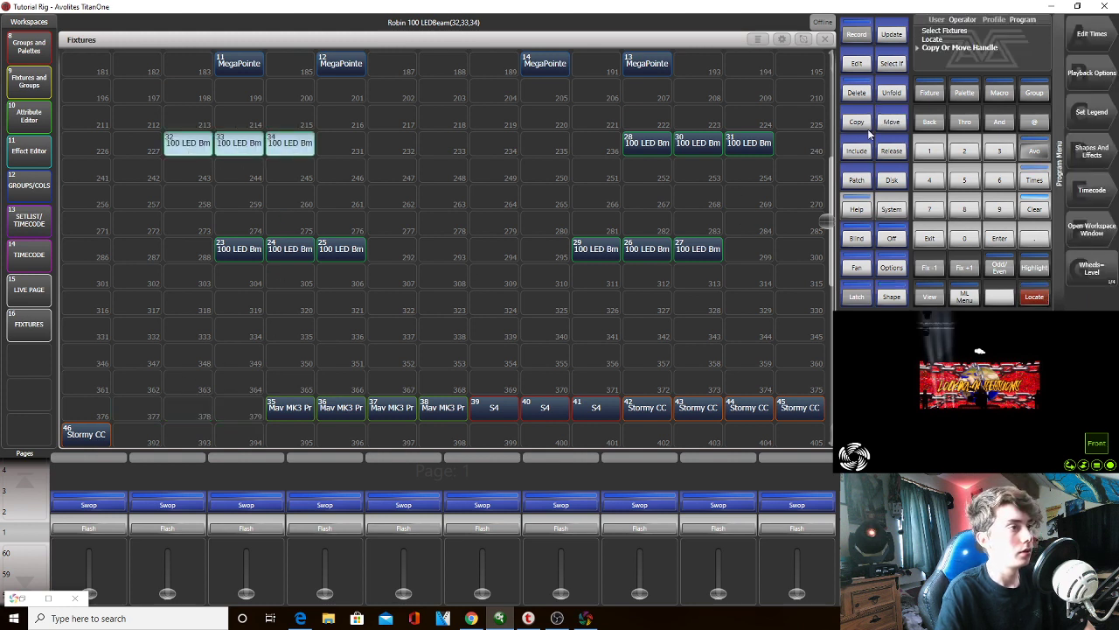
Try to move LED Beams 28, 30, 31, 29, 26 and 27 inward together as one group
click(903, 128)
drag(773, 261, 573, 105)
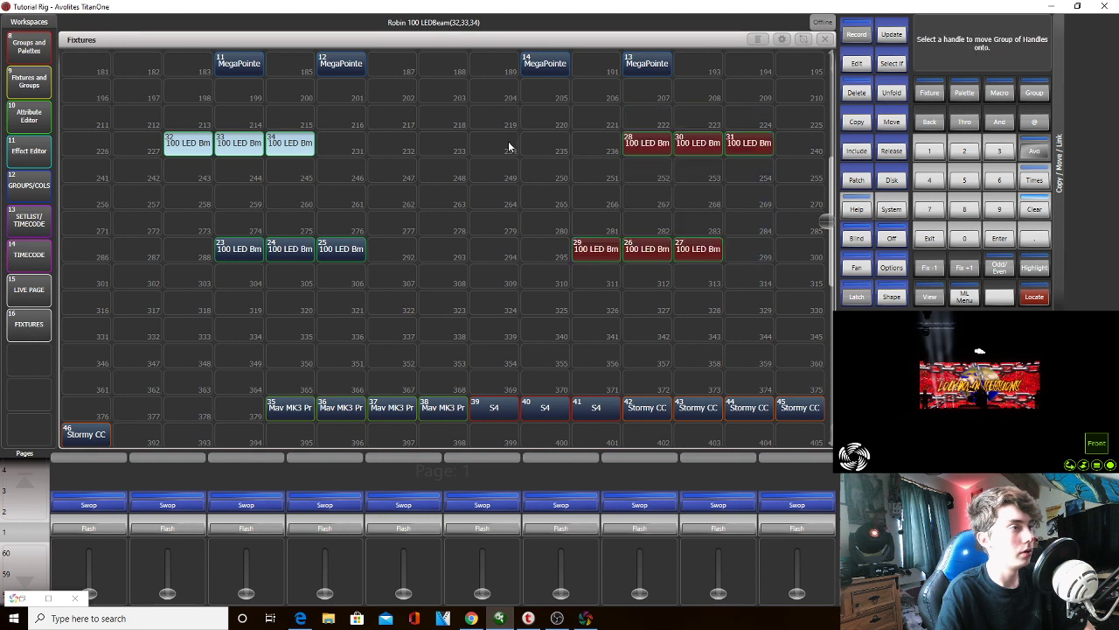
click(512, 144)
click(905, 131)
drag(617, 297, 455, 165)
click(892, 124)
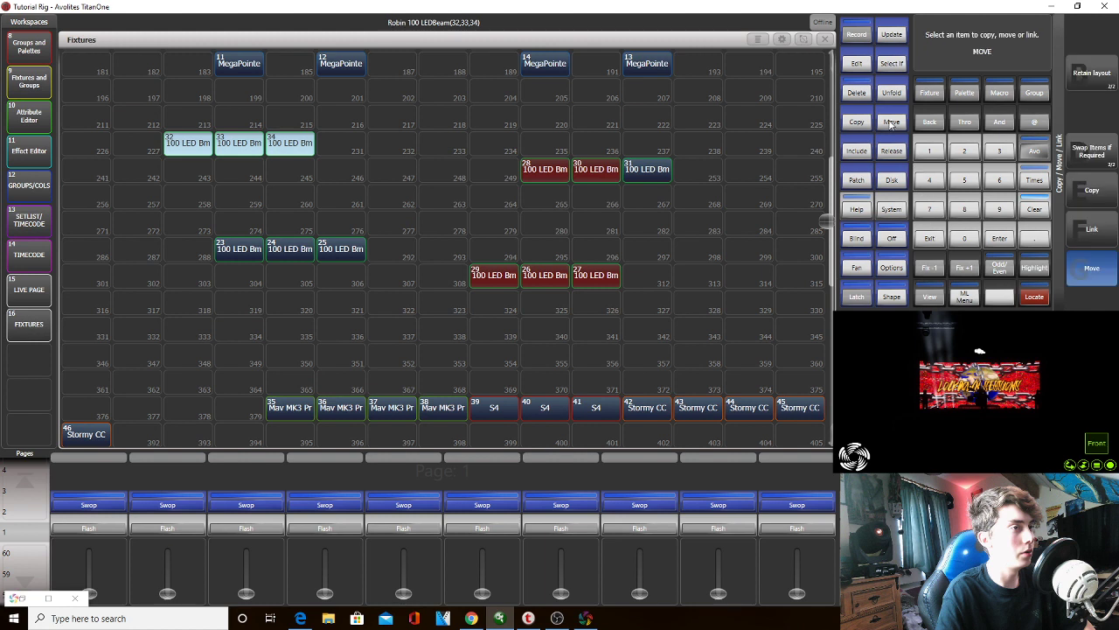
click(932, 238)
click(892, 150)
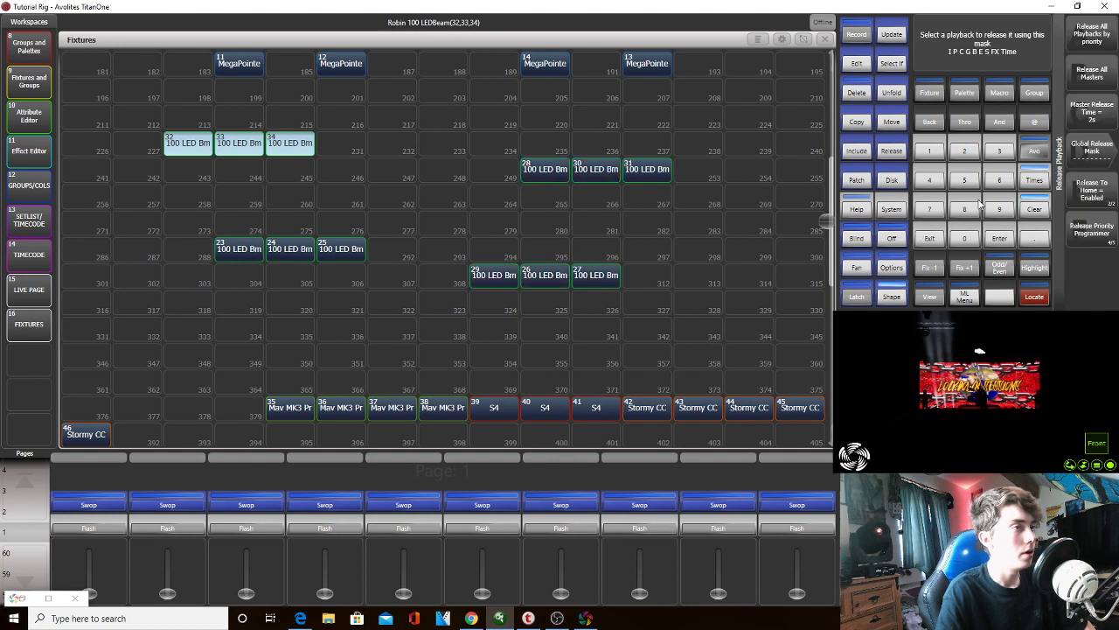
Move the group of six LED Beams back to handles 237 to 239 and 296 to 298
click(892, 122)
drag(672, 339, 422, 133)
click(496, 150)
click(892, 122)
drag(712, 281, 490, 140)
click(525, 117)
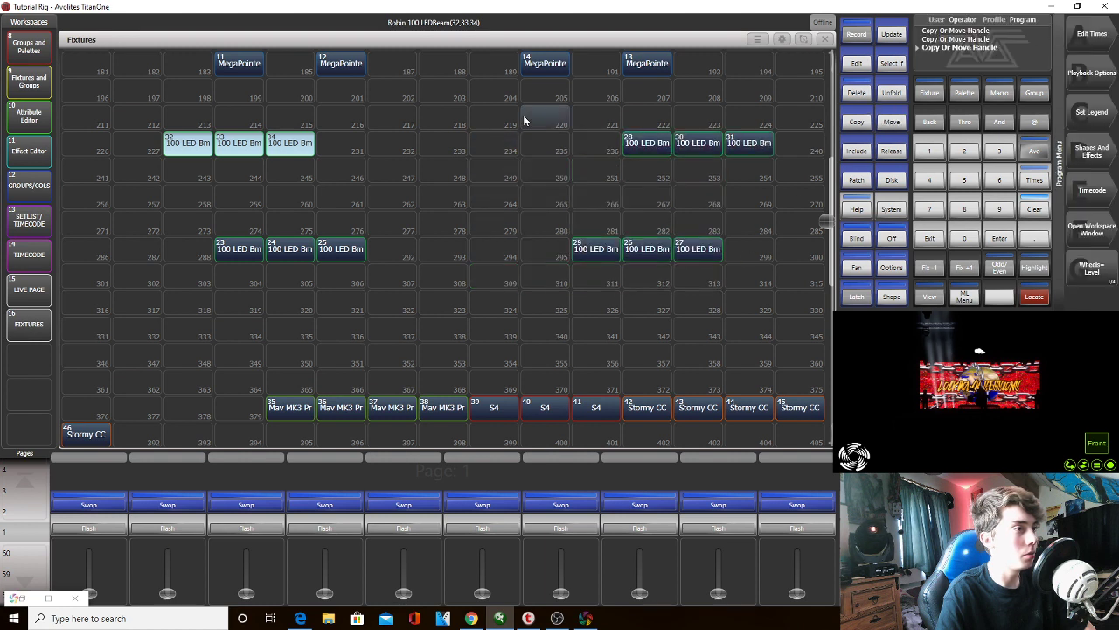
Move LED Beams 28, 30 and 31 to handles 235 to 237, and LED Beams 29, 26 and 27 to handles 294 to 296
click(892, 122)
click(639, 154)
click(451, 155)
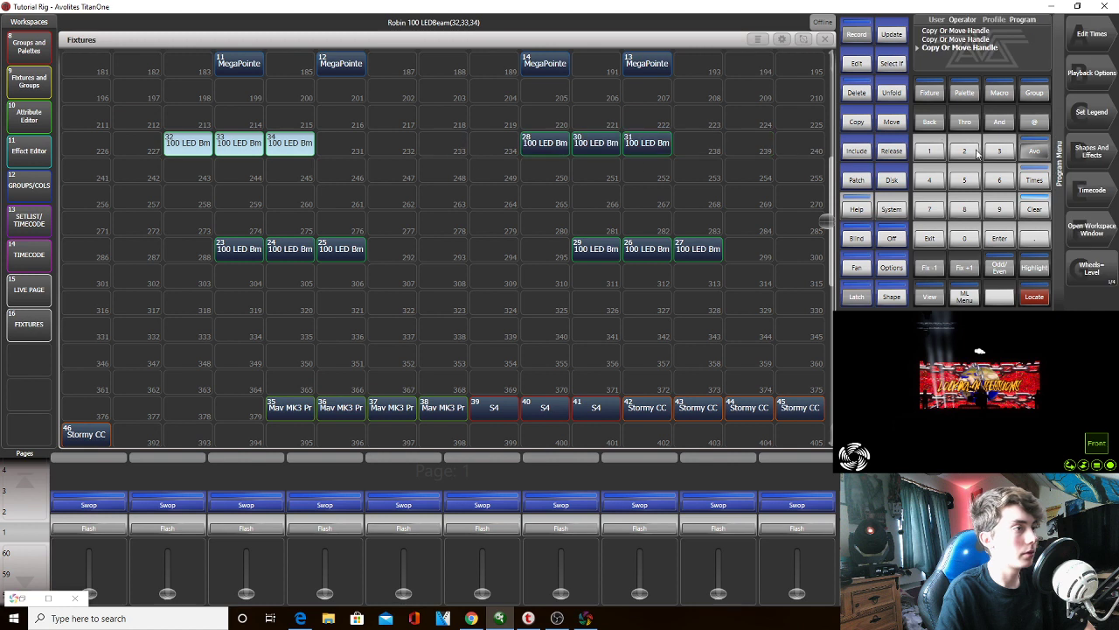
click(892, 121)
click(719, 242)
click(494, 254)
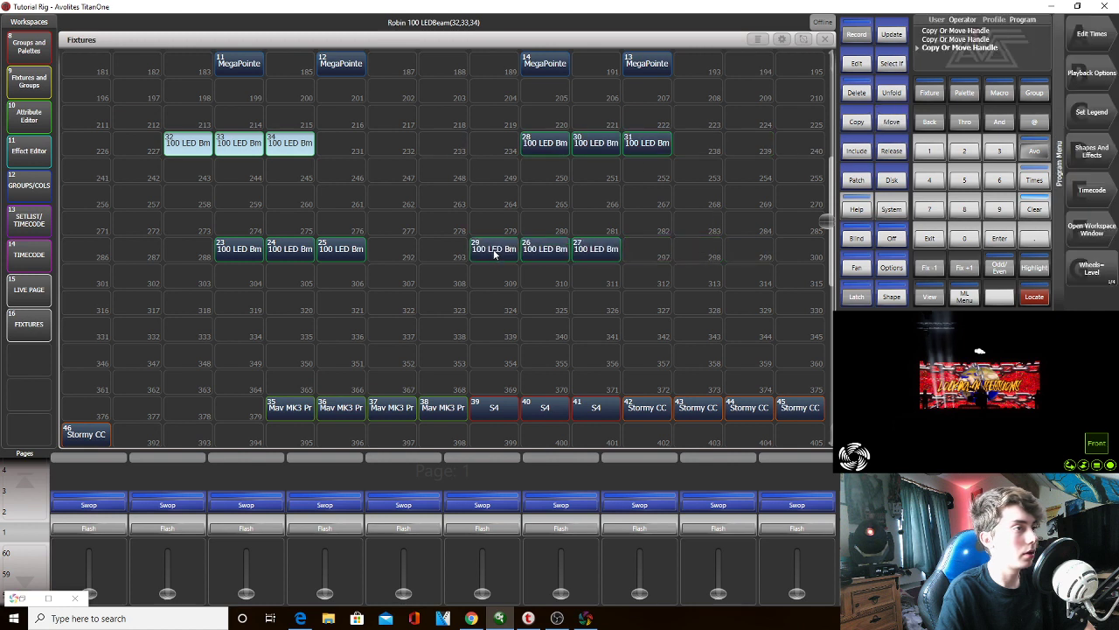
Move all twelve LED Beams together one column to the right, with LED Beam 32 on handle 229
click(892, 150)
click(933, 241)
click(892, 122)
drag(679, 265, 195, 150)
click(248, 151)
Locate Maverick MK3 Profiles 35 to 38 to check their positions in the rig, and clear the programmer
drag(828, 226, 791, 274)
drag(456, 277, 284, 265)
click(1028, 297)
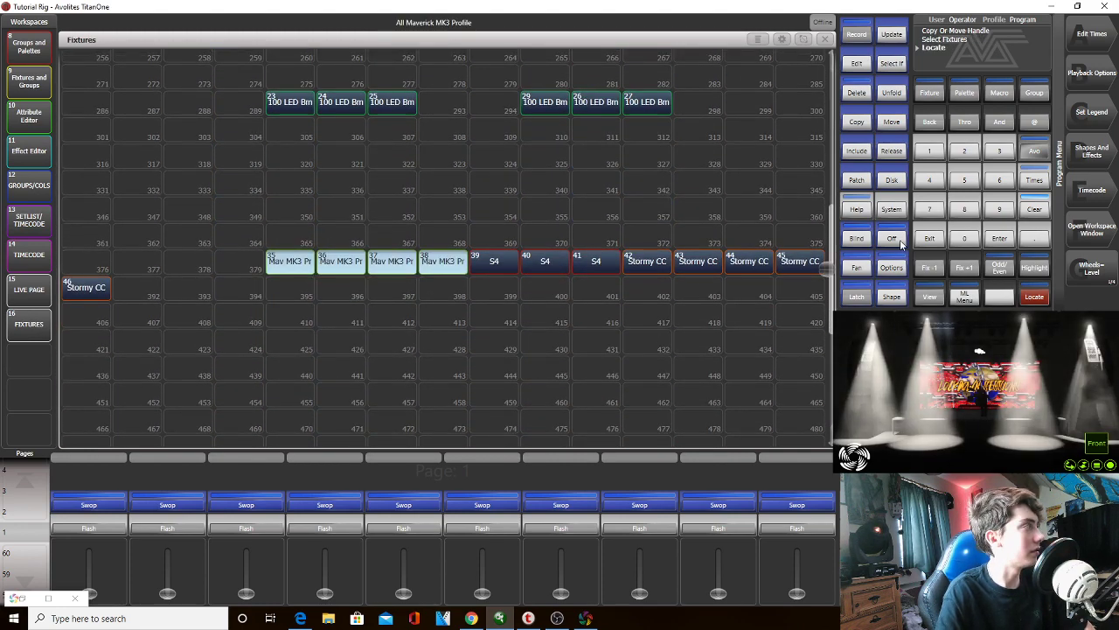
click(1035, 209)
click(1035, 209)
drag(437, 264, 219, 268)
click(1035, 296)
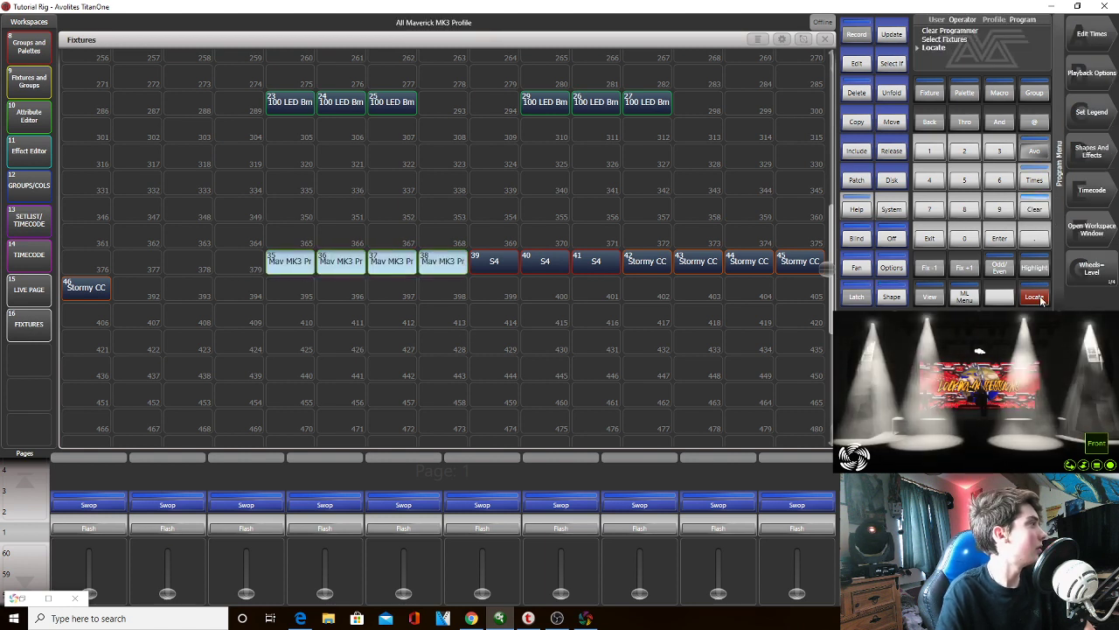
click(1034, 209)
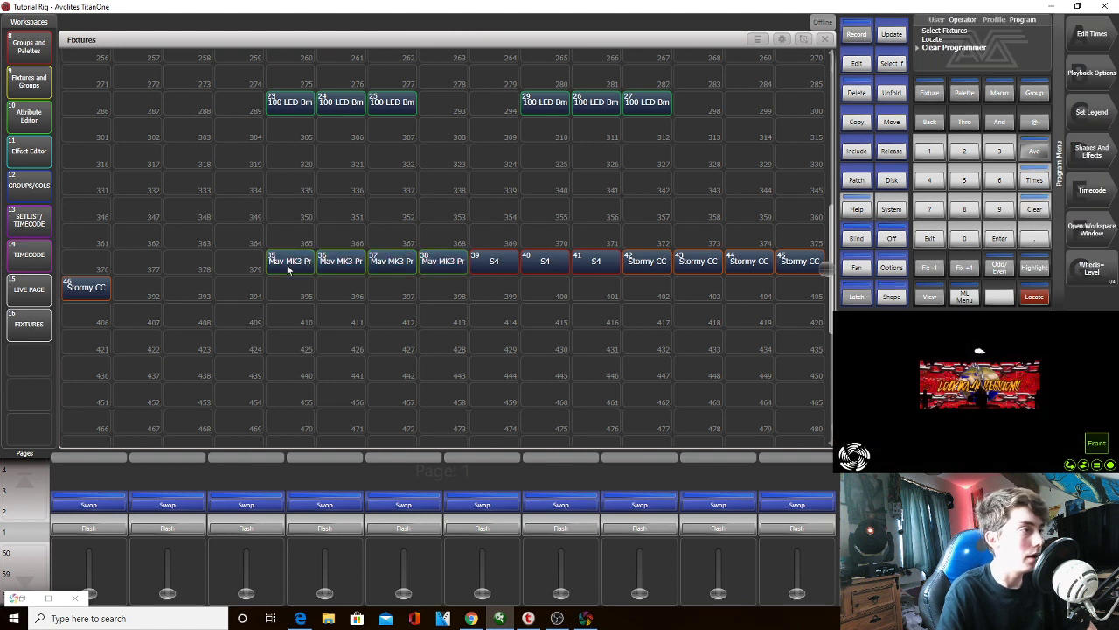
Move Maverick MK3 Profiles 35 to 38 to handles 352 to 355
click(891, 124)
drag(442, 262, 275, 265)
click(400, 212)
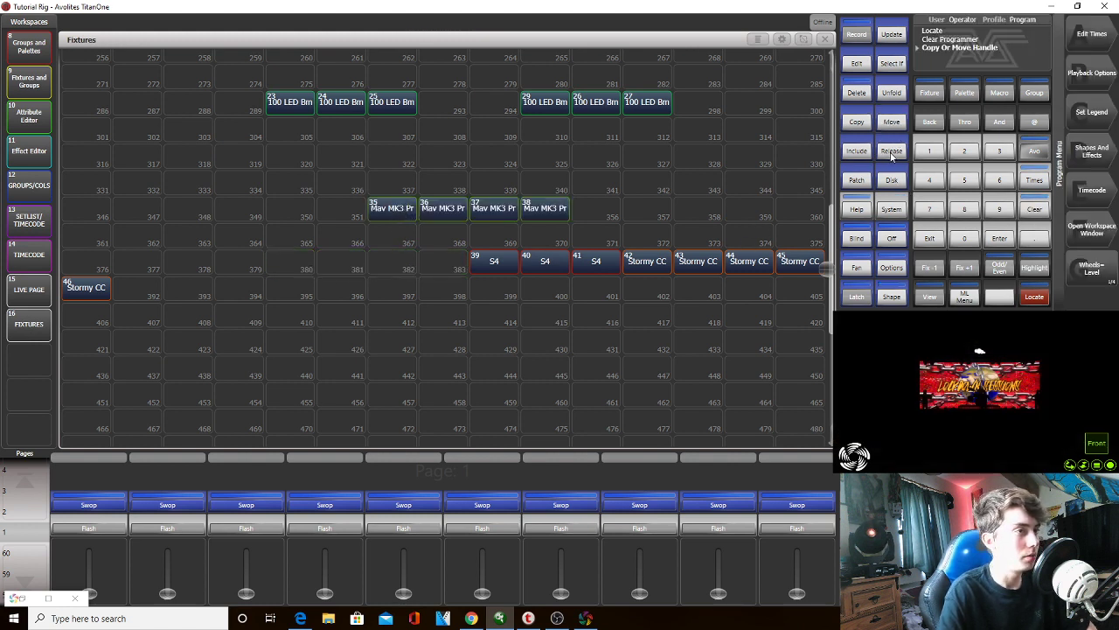
click(892, 127)
drag(567, 263, 511, 341)
click(930, 232)
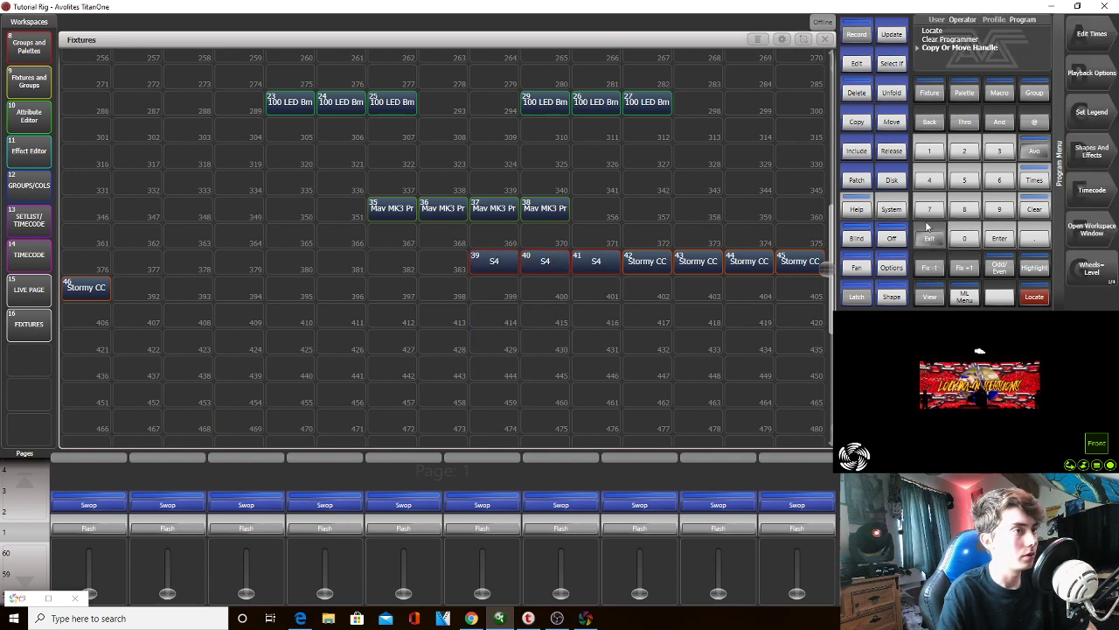
Move the three S4 fixtures 39 to 41 to handles 397 to 399
click(888, 130)
drag(497, 260, 596, 262)
click(417, 297)
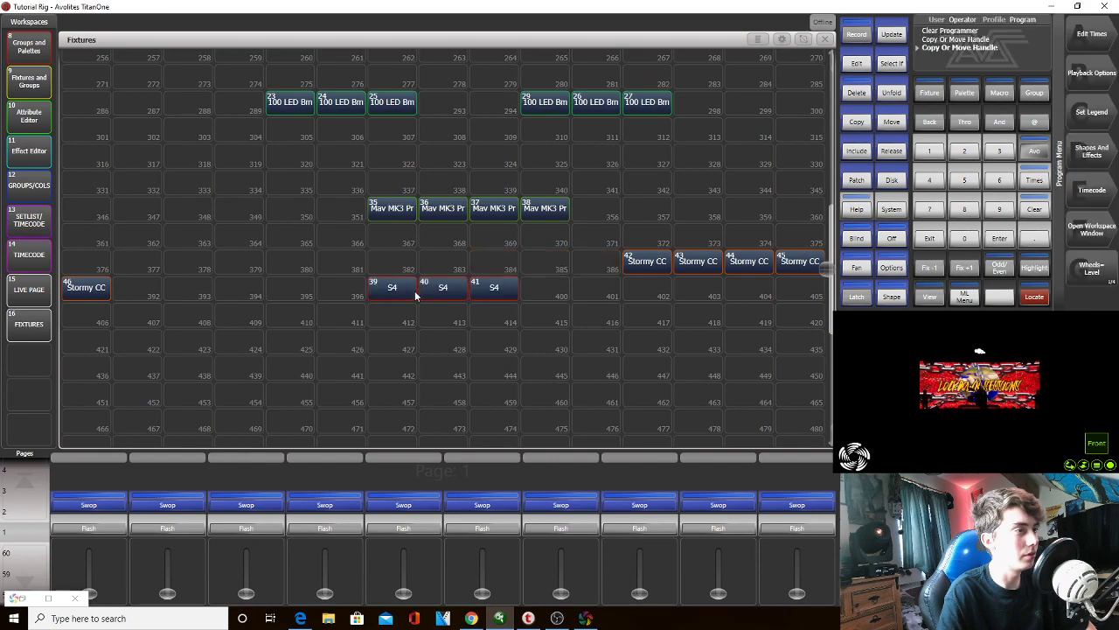
Review the arrangement of the B-EYE K20 and MegaPointe handles at the start of the fixture grid
drag(826, 268, 780, 131)
scroll(779, 135, up, 5)
scroll(796, 263, down, 7)
scroll(798, 212, up, 6)
scroll(813, 157, up, 3)
drag(903, 129, 883, 76)
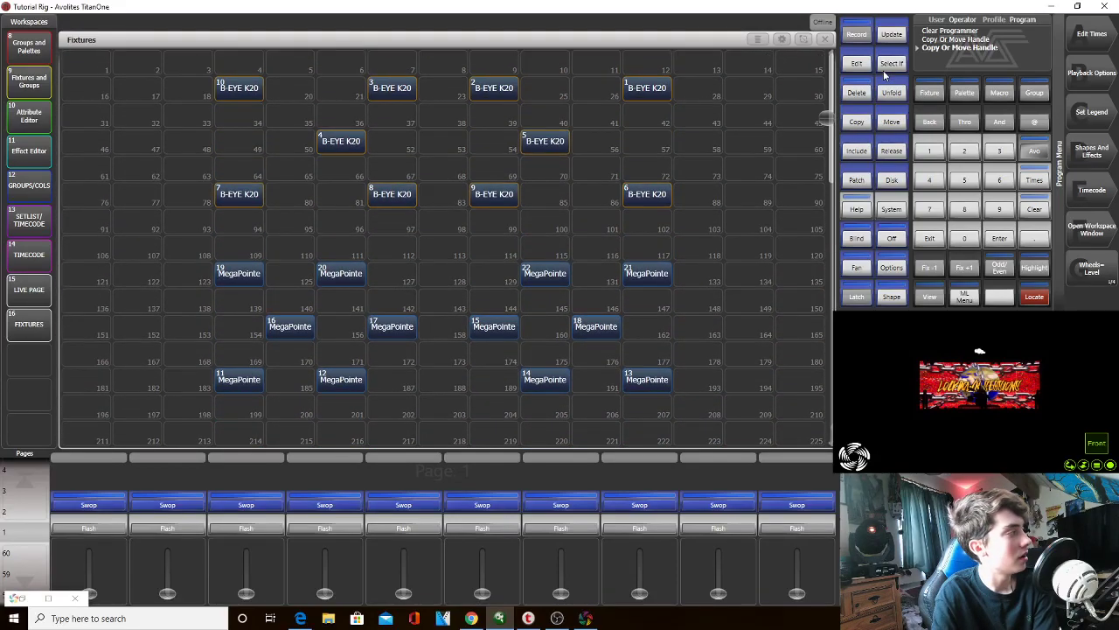
click(900, 189)
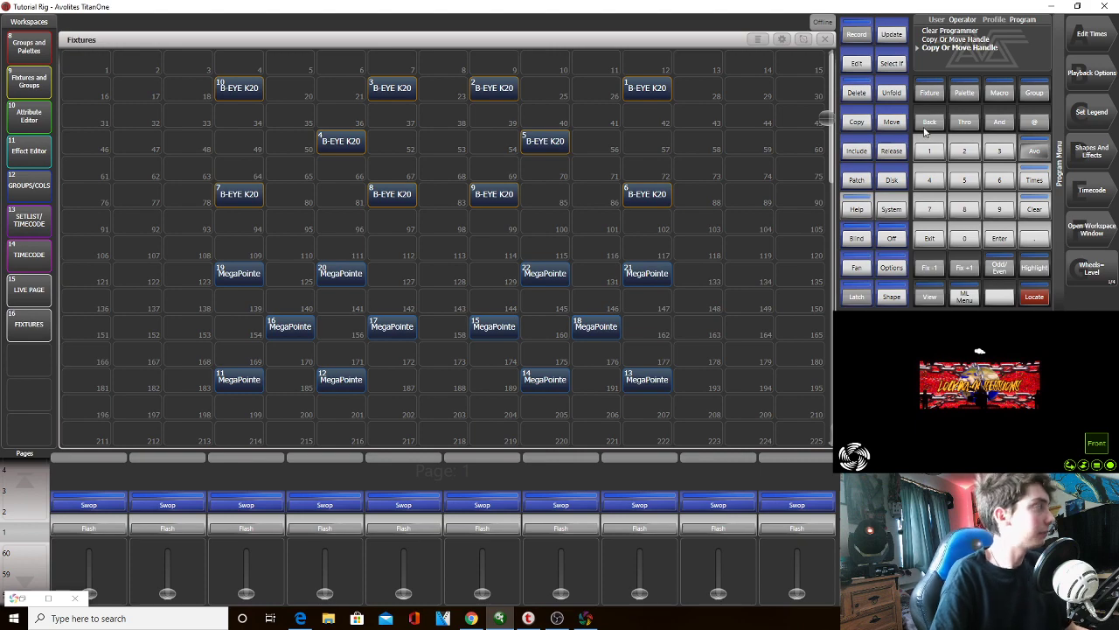
Move Stormy CCs 42 to 45 to handles 471 to 474 and Stormy CC 46 beside them to handle 475
drag(827, 125, 827, 293)
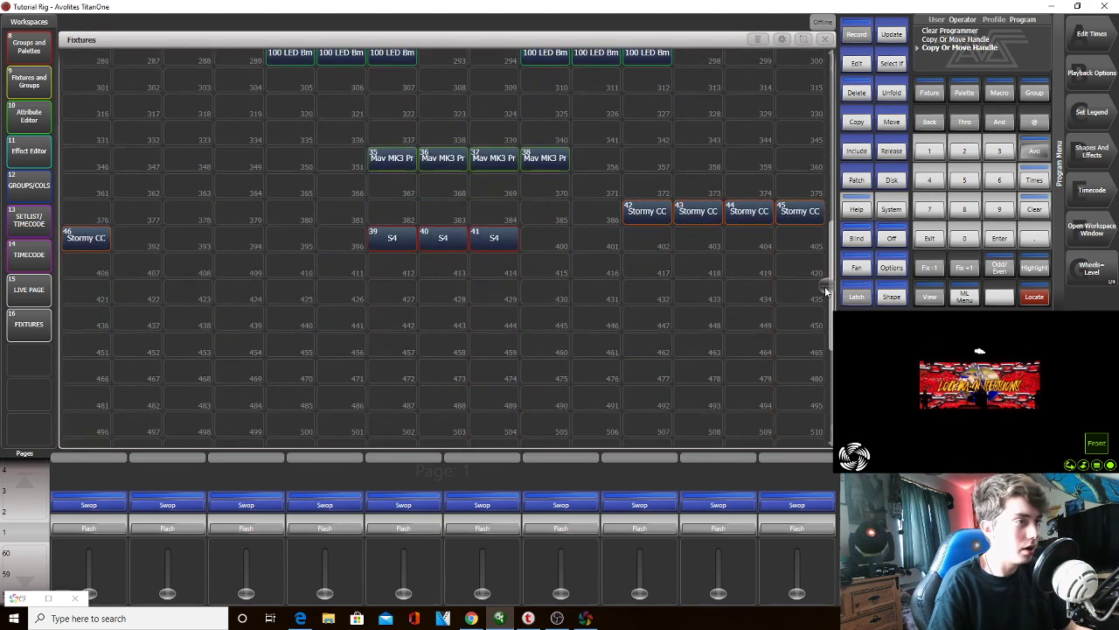
click(891, 122)
drag(647, 210, 800, 211)
click(335, 374)
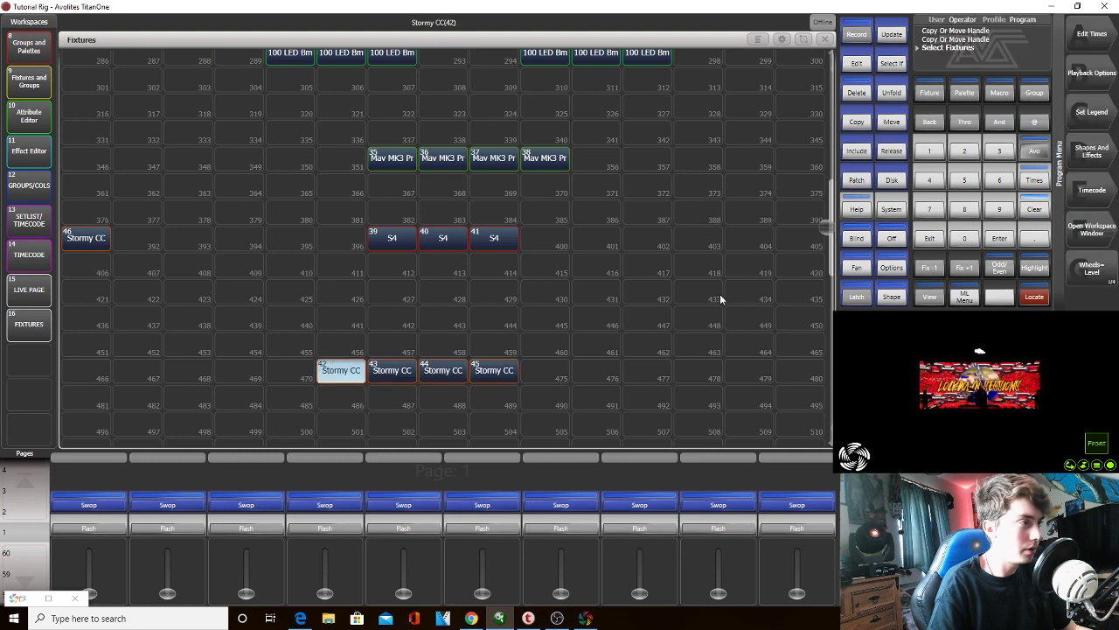
drag(826, 250, 831, 262)
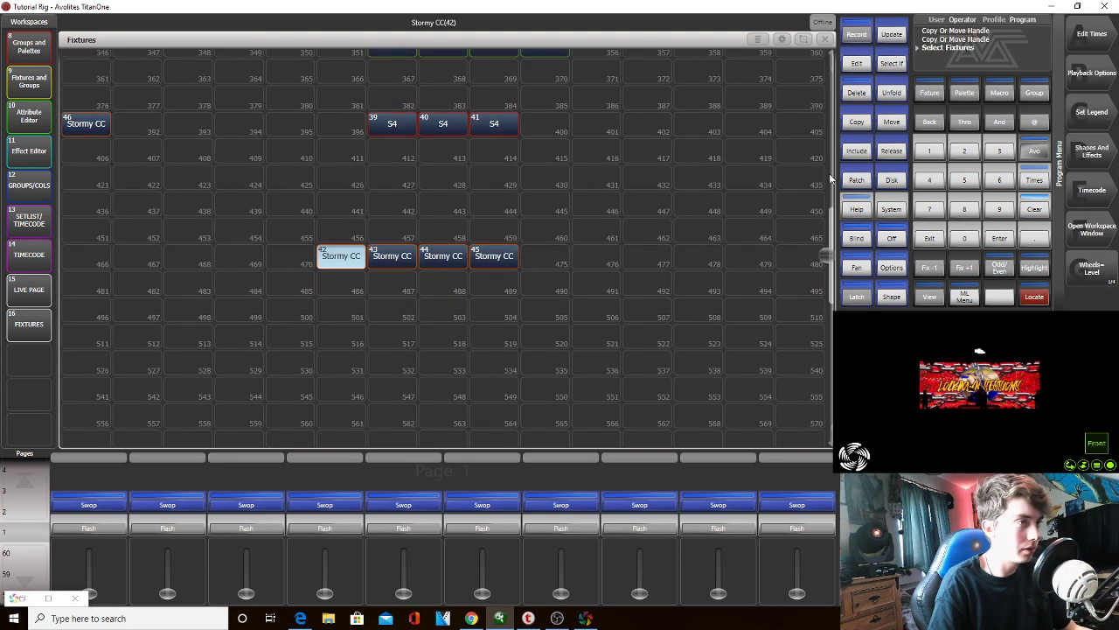
click(892, 122)
click(96, 130)
click(545, 269)
Clear the programmer, locate all Stormy CCs and highlight them one at a time to check their positions in the rig
click(1033, 211)
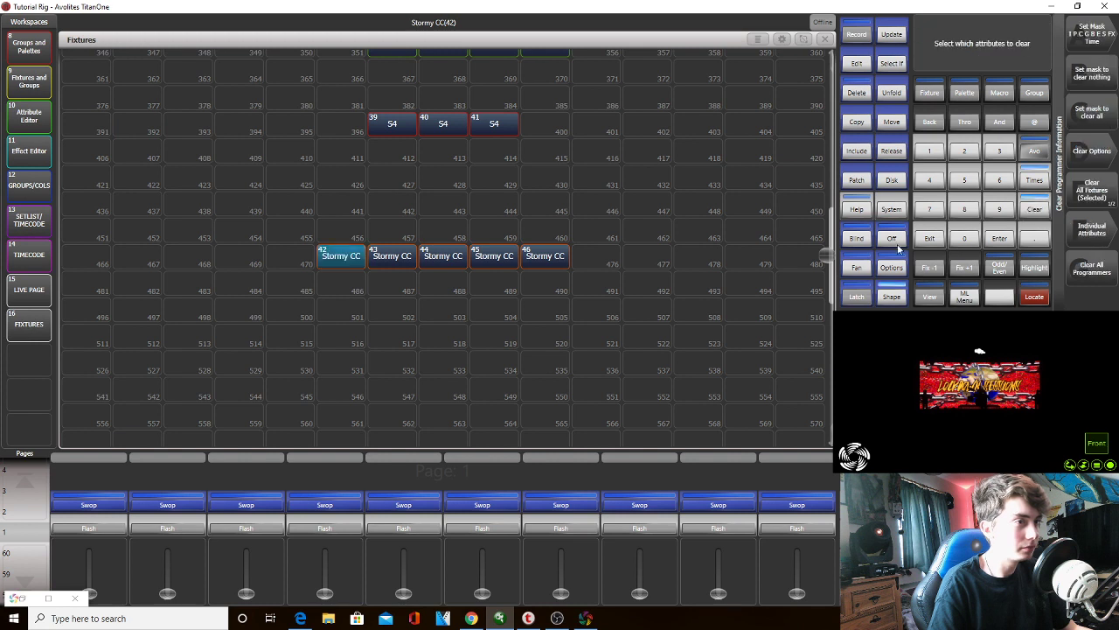
drag(619, 294, 318, 246)
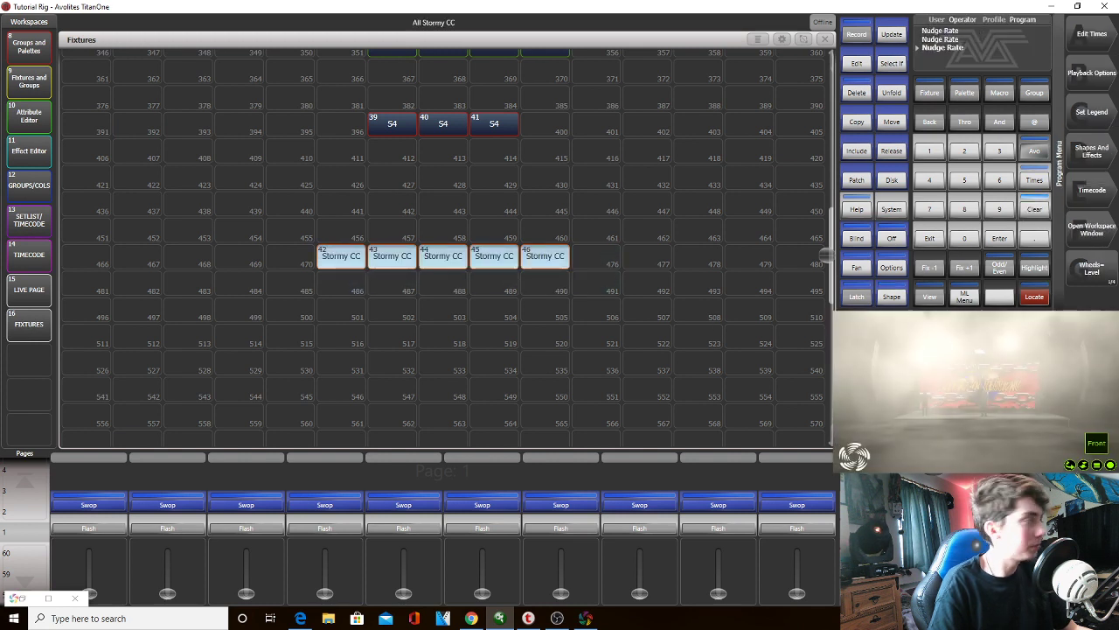
click(955, 268)
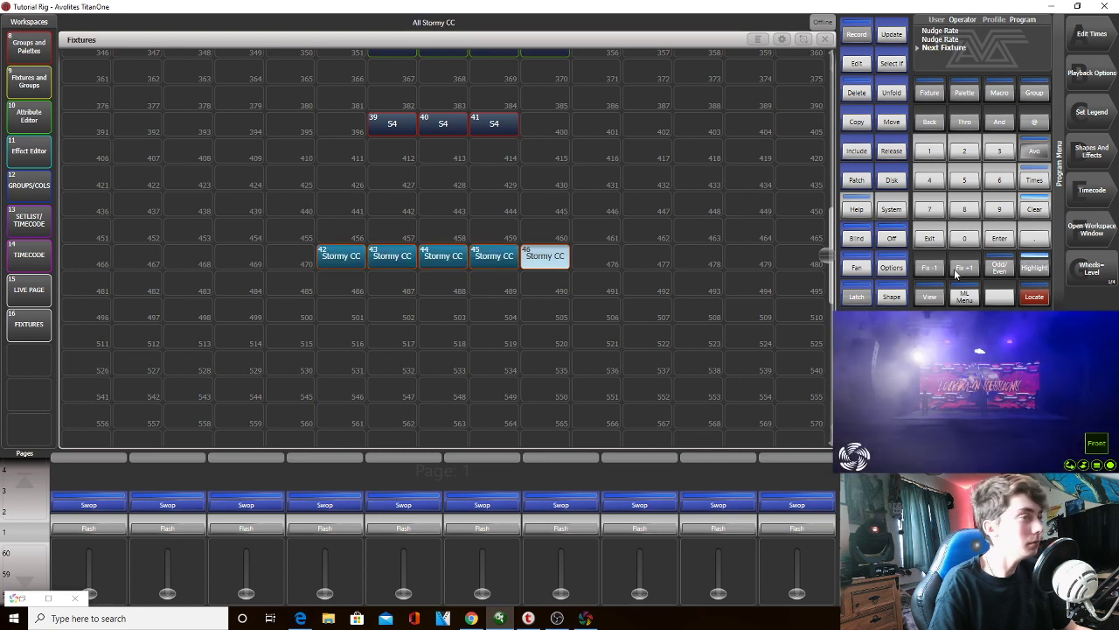
click(956, 274)
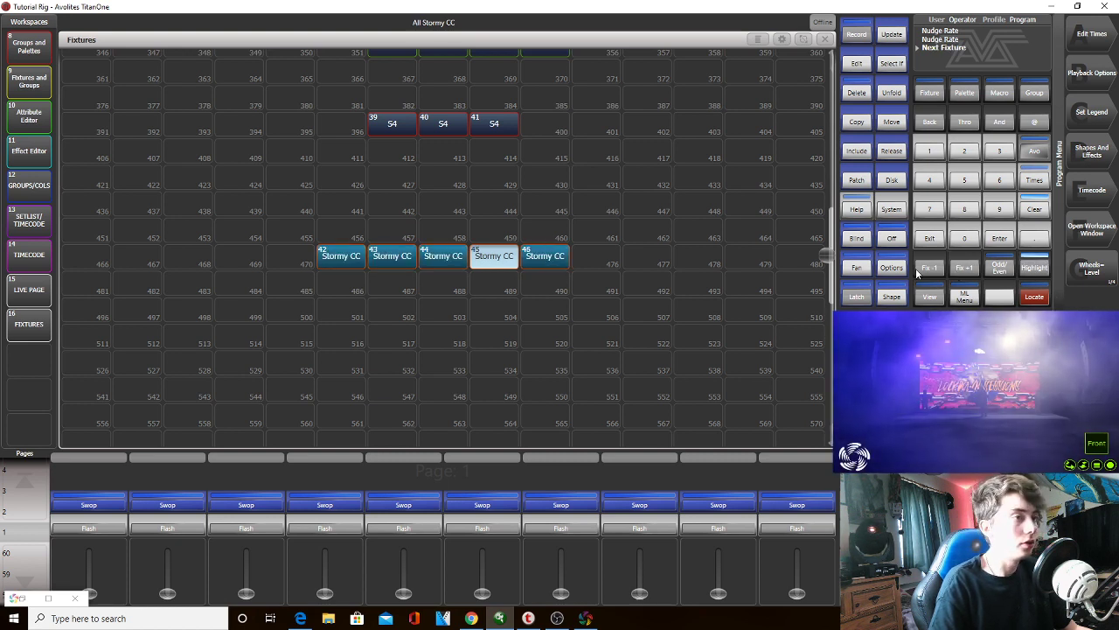
click(922, 268)
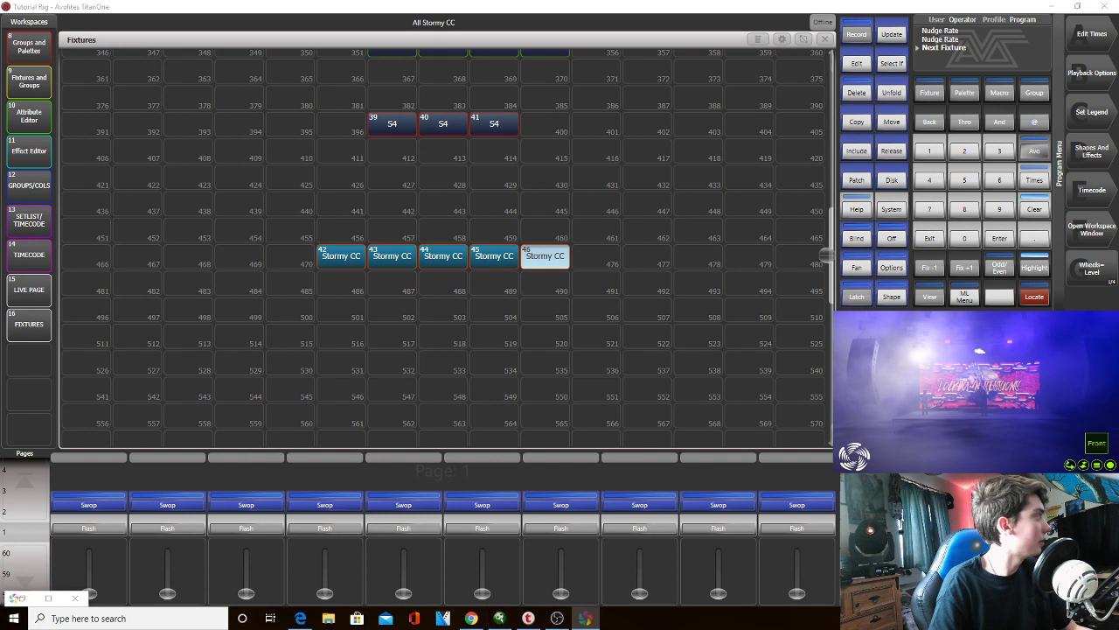
Move Stormy CC 46 to handle 455 and Stormy CC 45 to handle 489
click(891, 122)
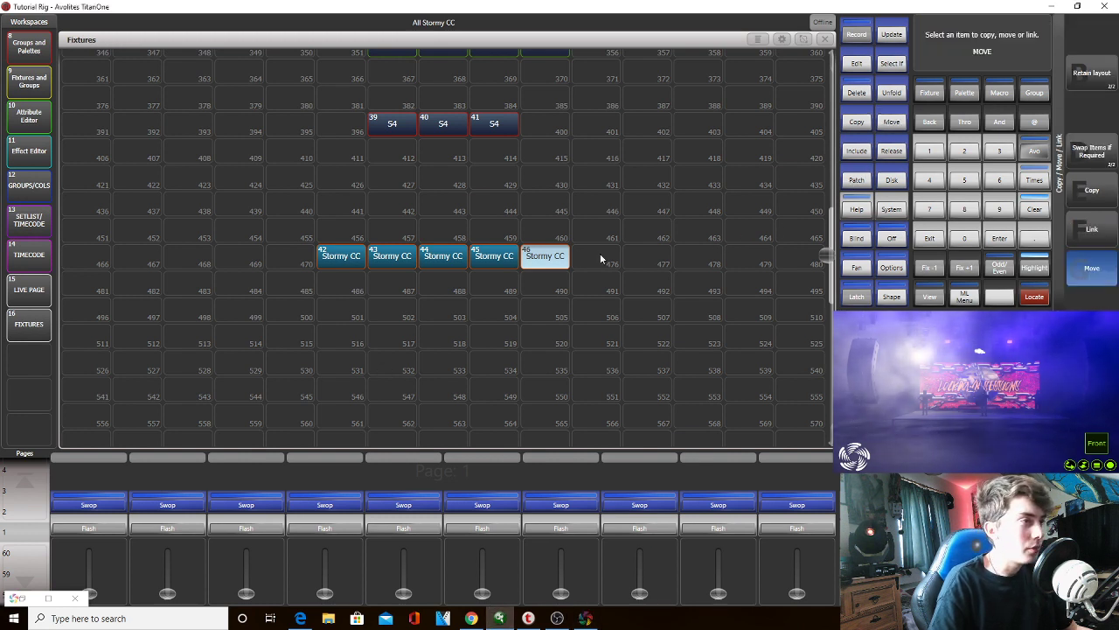
click(290, 230)
click(493, 256)
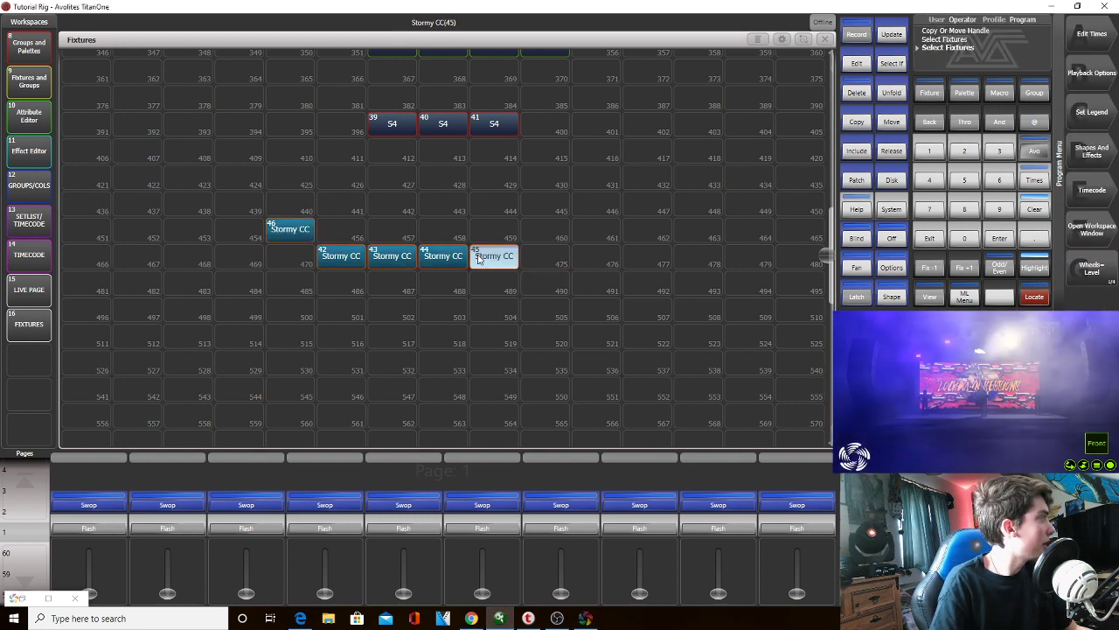
click(891, 122)
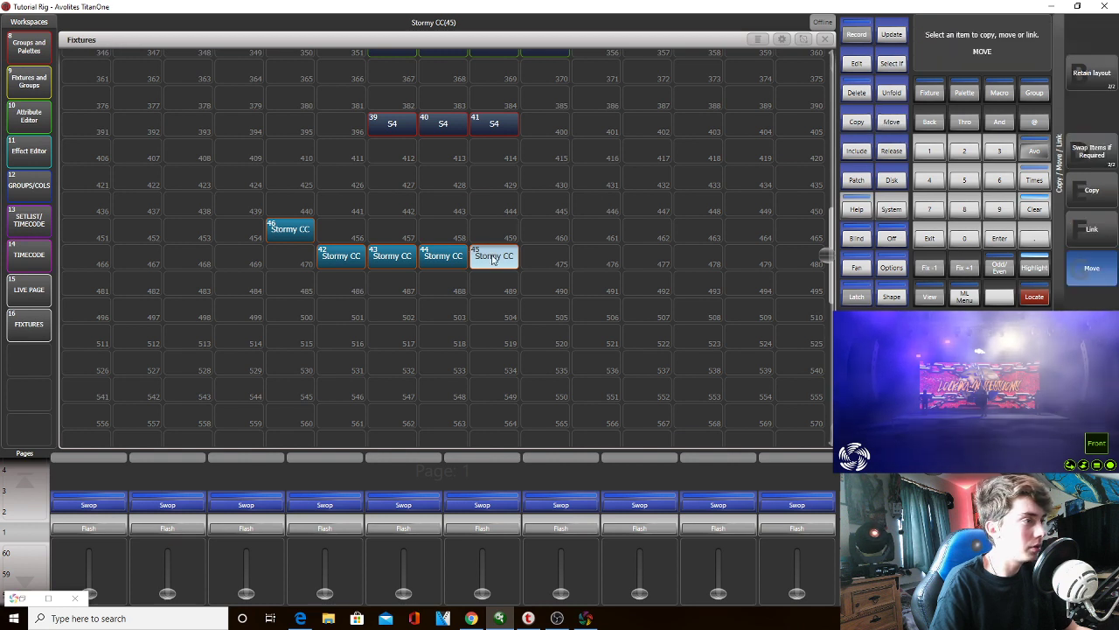
click(492, 258)
click(494, 282)
Move Stormy CC 44 to handle 487 and Stormy CC 43 to handle 515
click(443, 256)
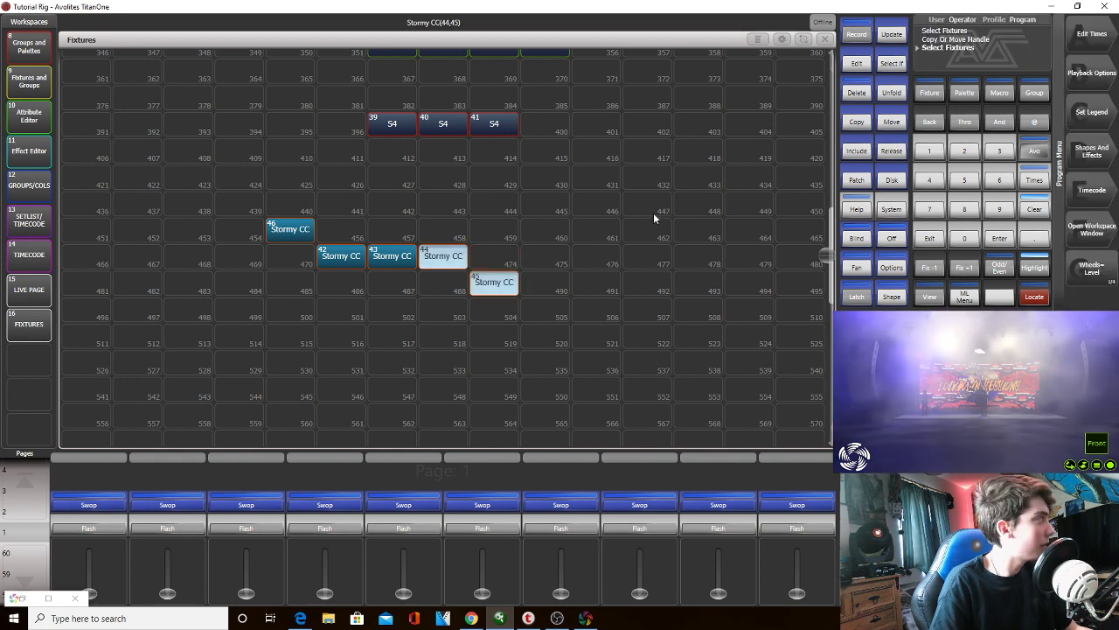
drag(444, 258, 394, 281)
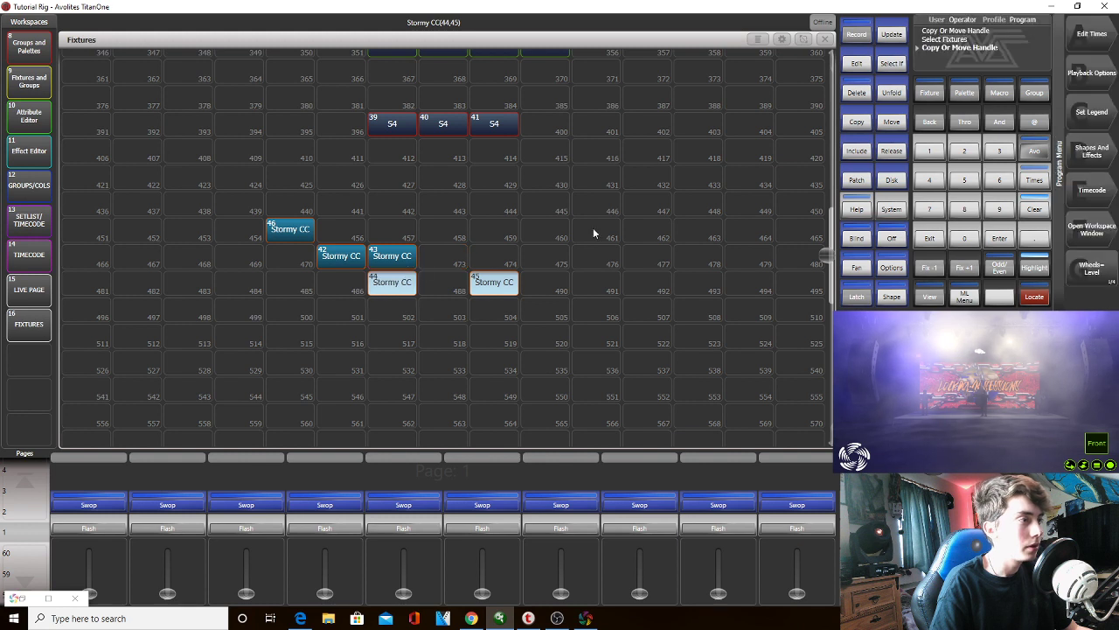
click(406, 265)
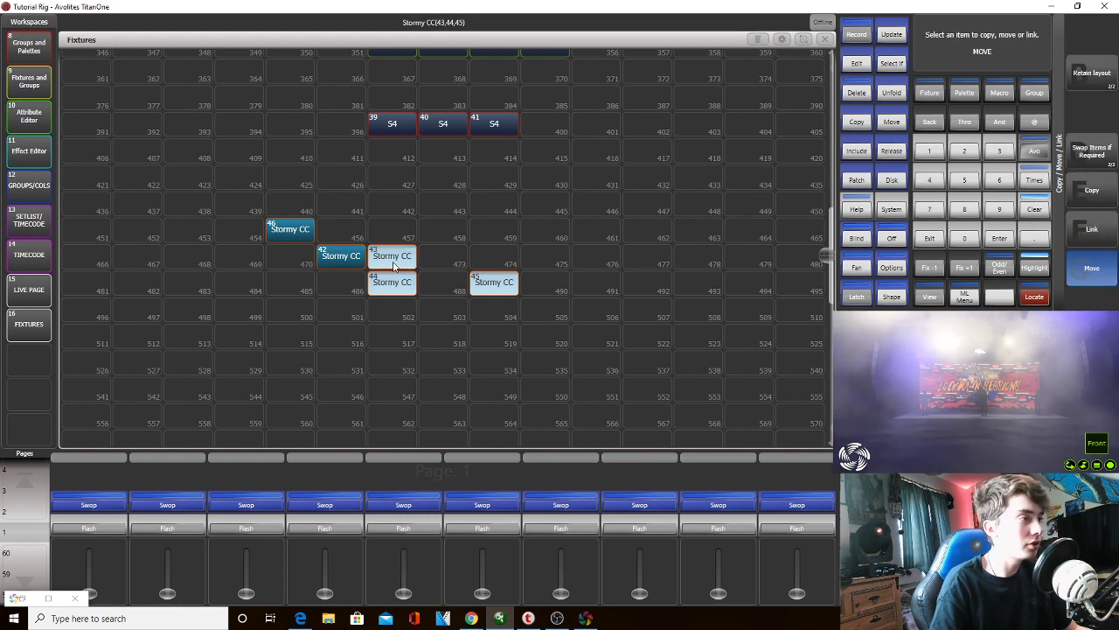
click(279, 341)
Select Stormy CC 42 to check its place in the rig, and move it to handle 520
click(354, 258)
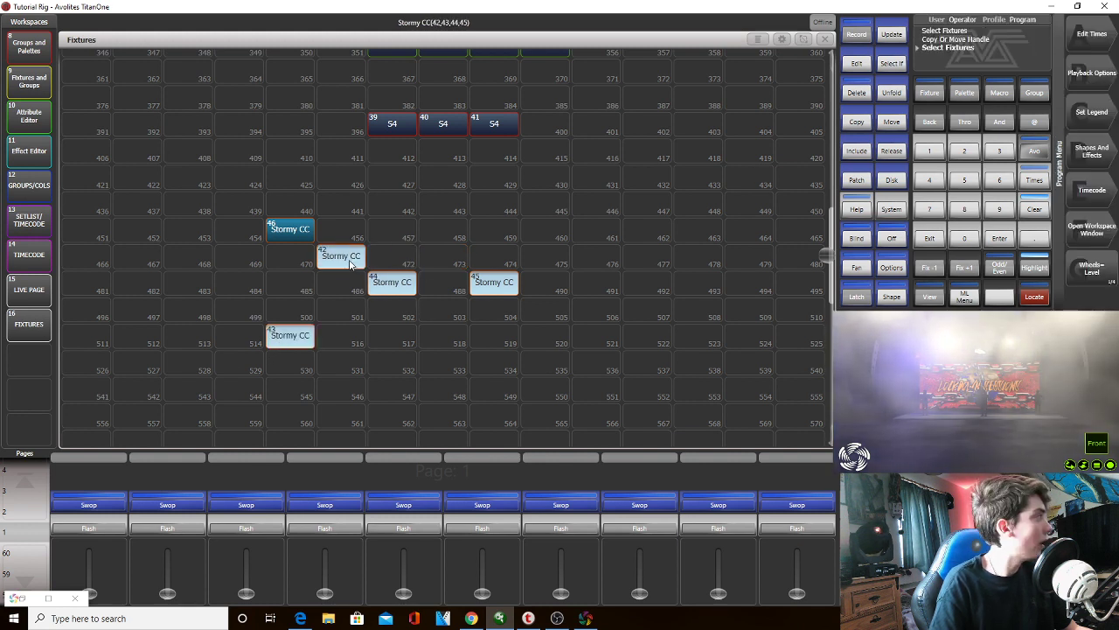
click(891, 122)
click(346, 255)
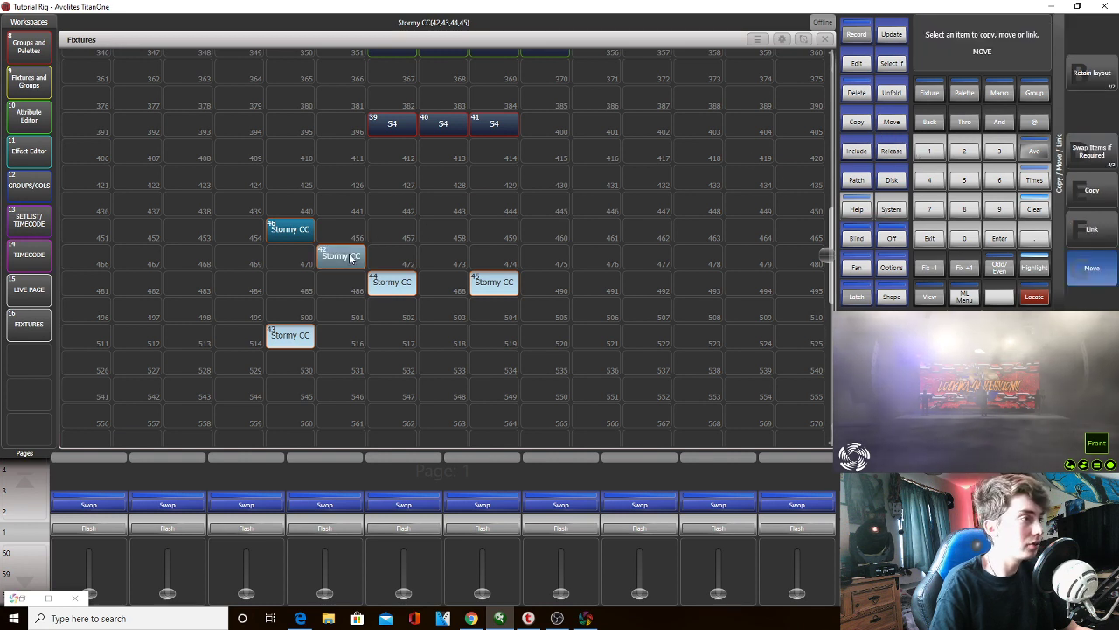
click(554, 346)
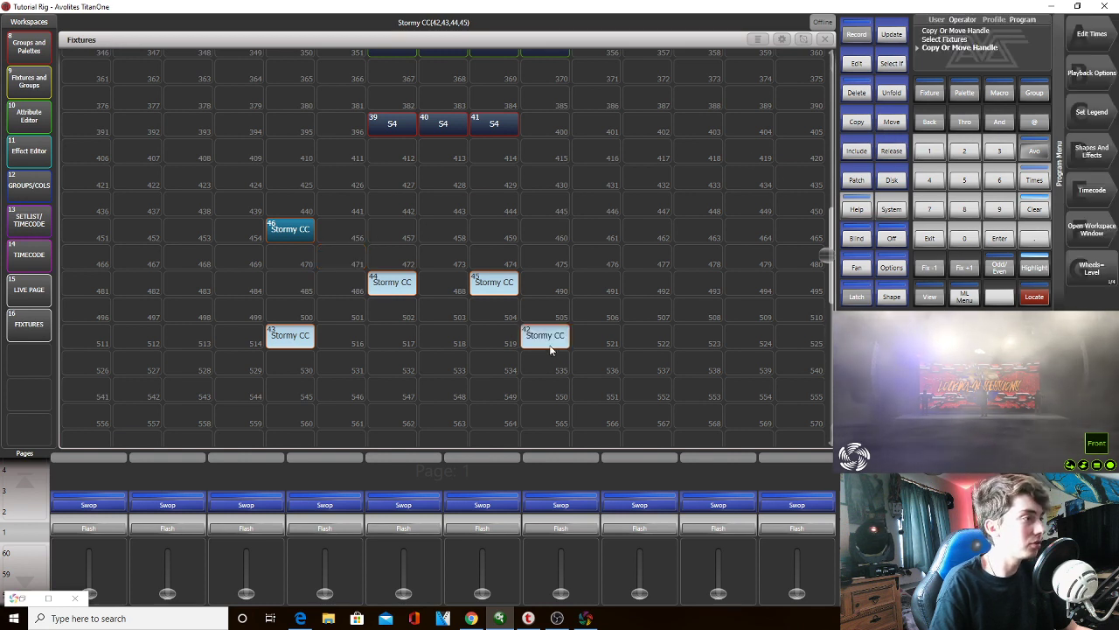
Try to move Stormy CCs 44 and 45 together within the fixture grid
click(877, 128)
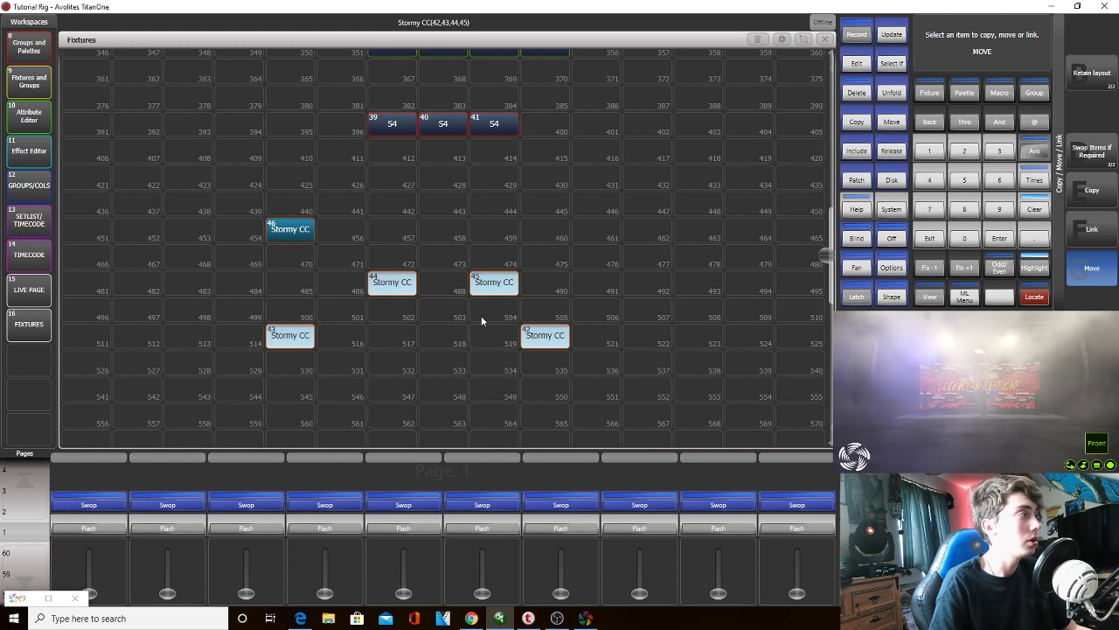
drag(506, 317, 344, 260)
click(345, 259)
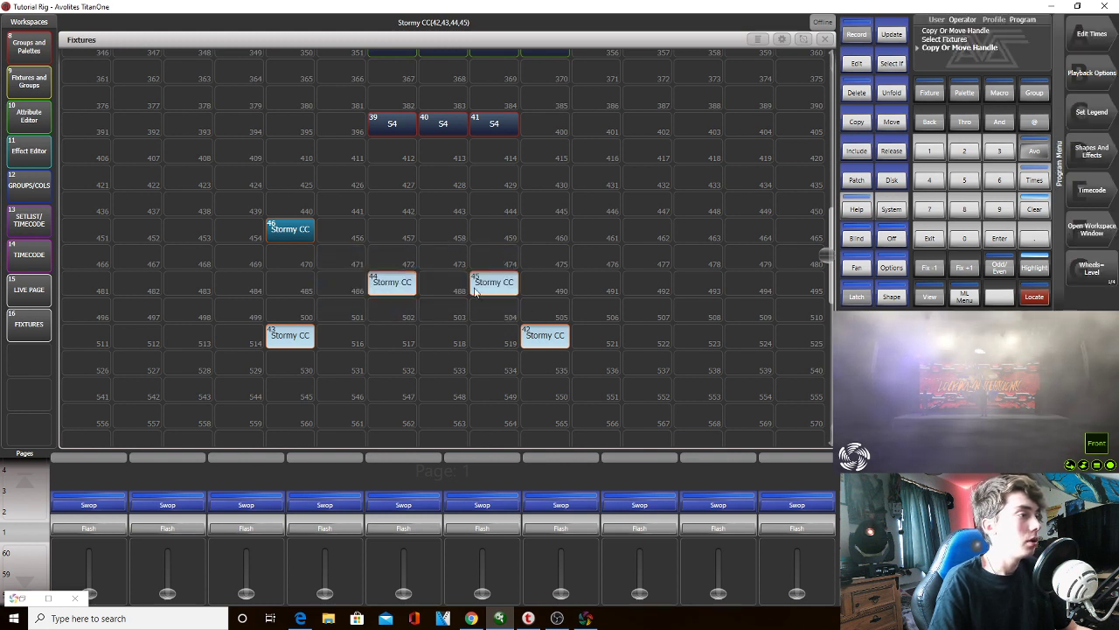
Clear the programmer and move Stormy CCs 44 and 45 one column to the left, onto handles 486 and 488
click(1034, 211)
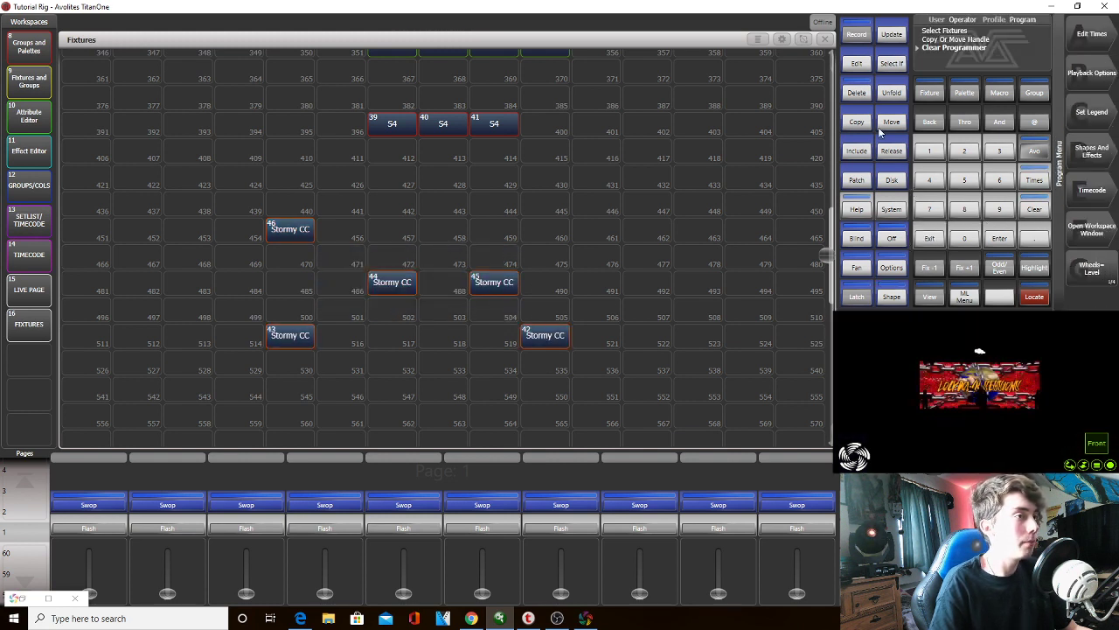
click(899, 127)
drag(551, 281, 392, 277)
click(364, 277)
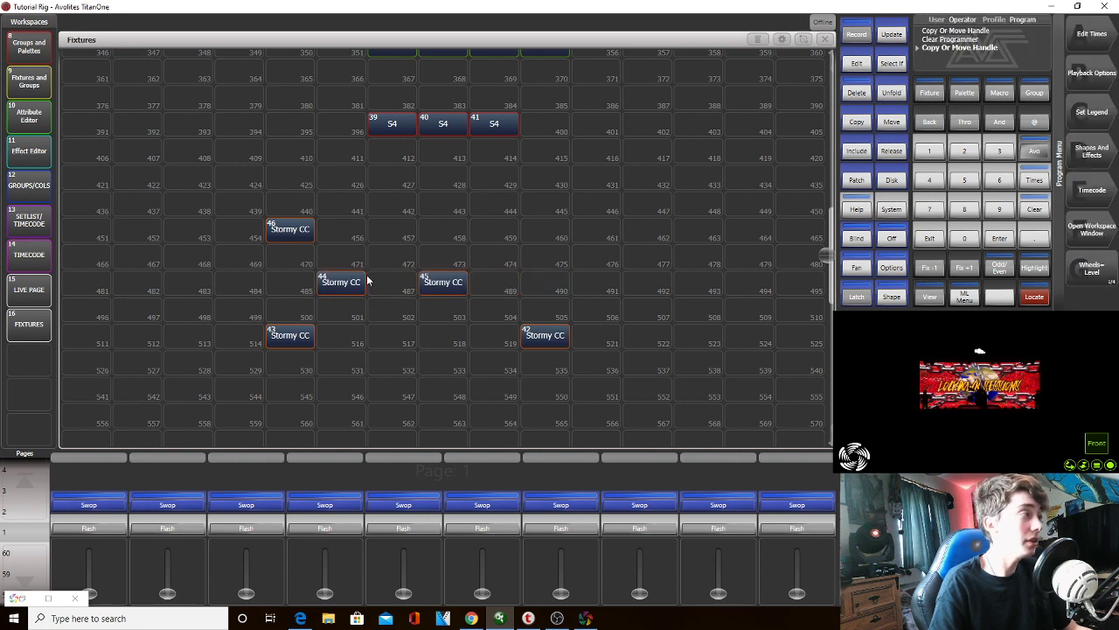
Move Stormy CC 42 one column to the left, onto handle 519
click(892, 122)
click(546, 339)
click(507, 341)
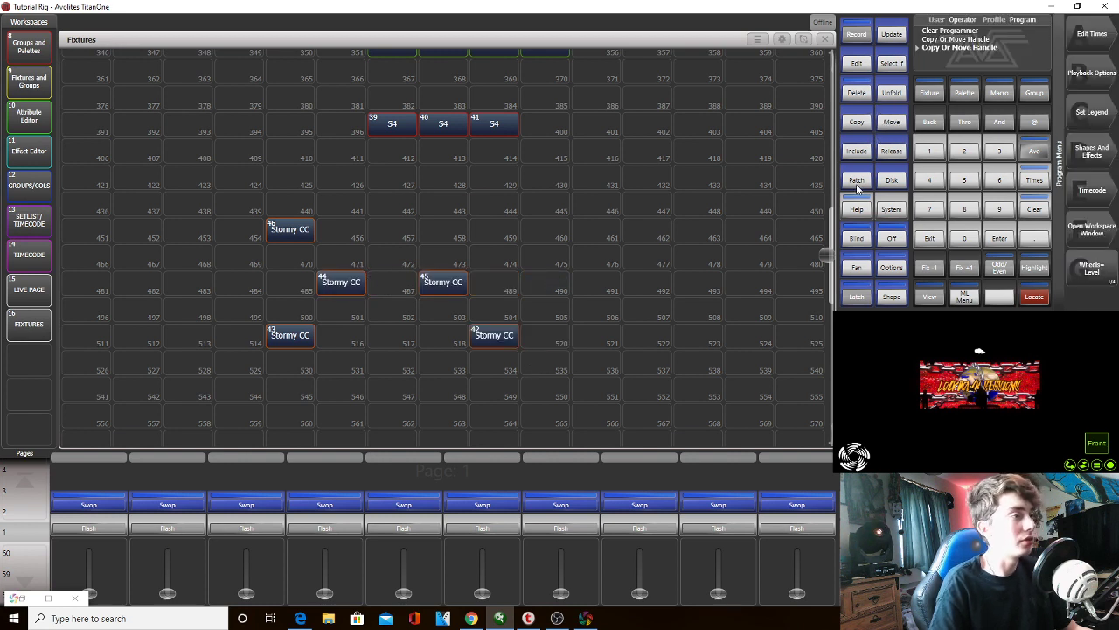
Move all five Stormy CCs together two columns right and one row down, with Stormy CC 46 on handle 472
click(891, 122)
drag(517, 363, 217, 194)
click(349, 234)
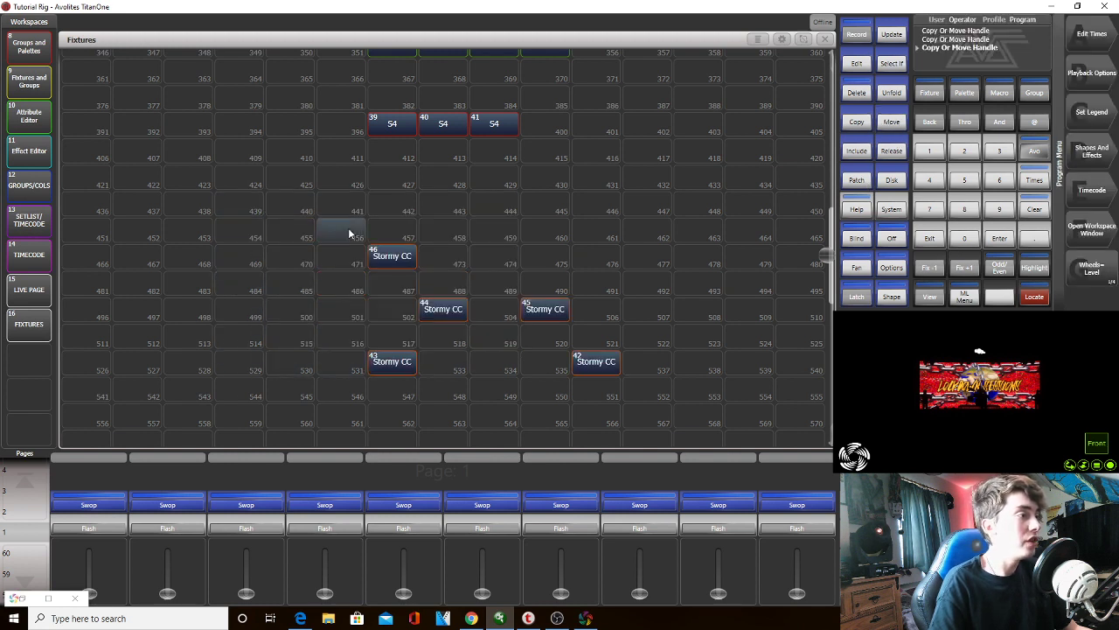
click(891, 150)
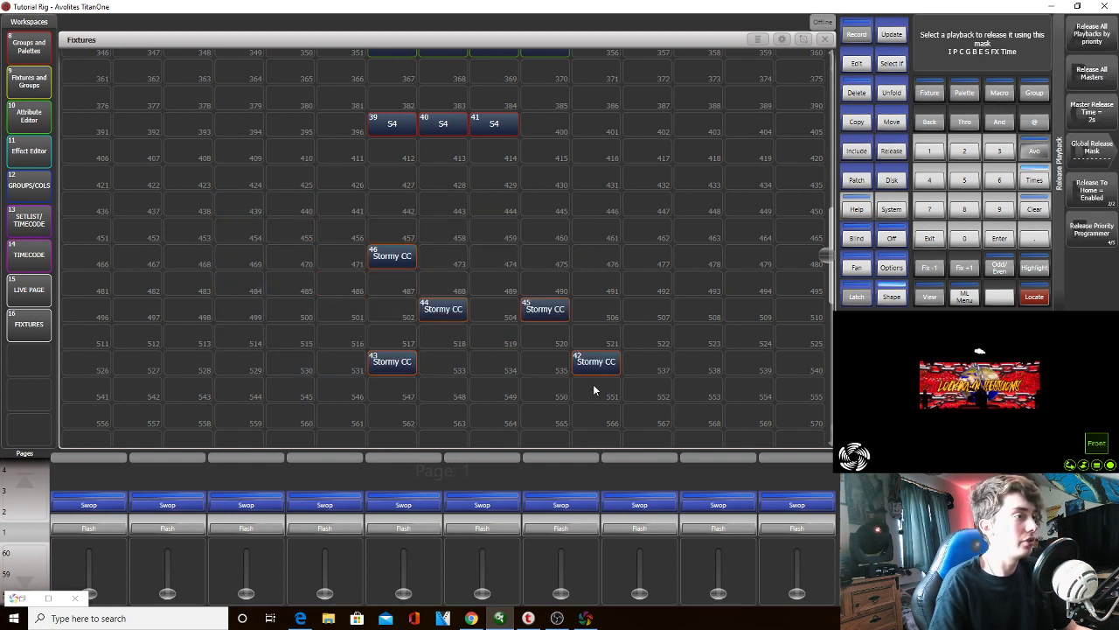
drag(620, 397, 370, 249)
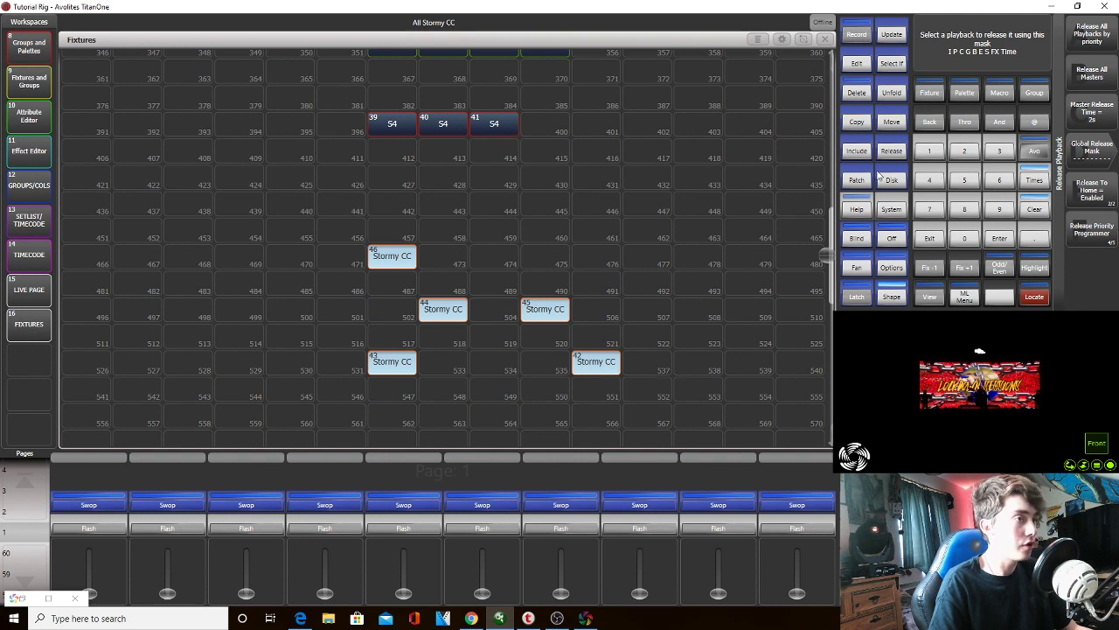
click(930, 237)
Move all five Stormy CCs together, keeping their layout, with Stormy CC 46 on handle 441
click(891, 121)
drag(682, 379, 380, 252)
click(340, 198)
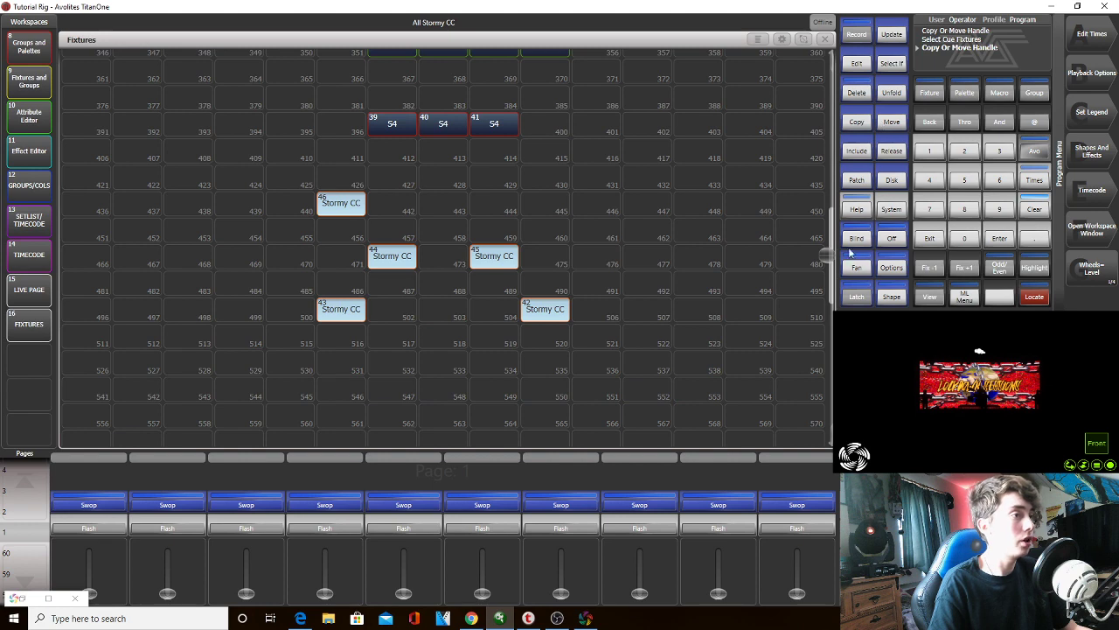
drag(830, 253, 819, 62)
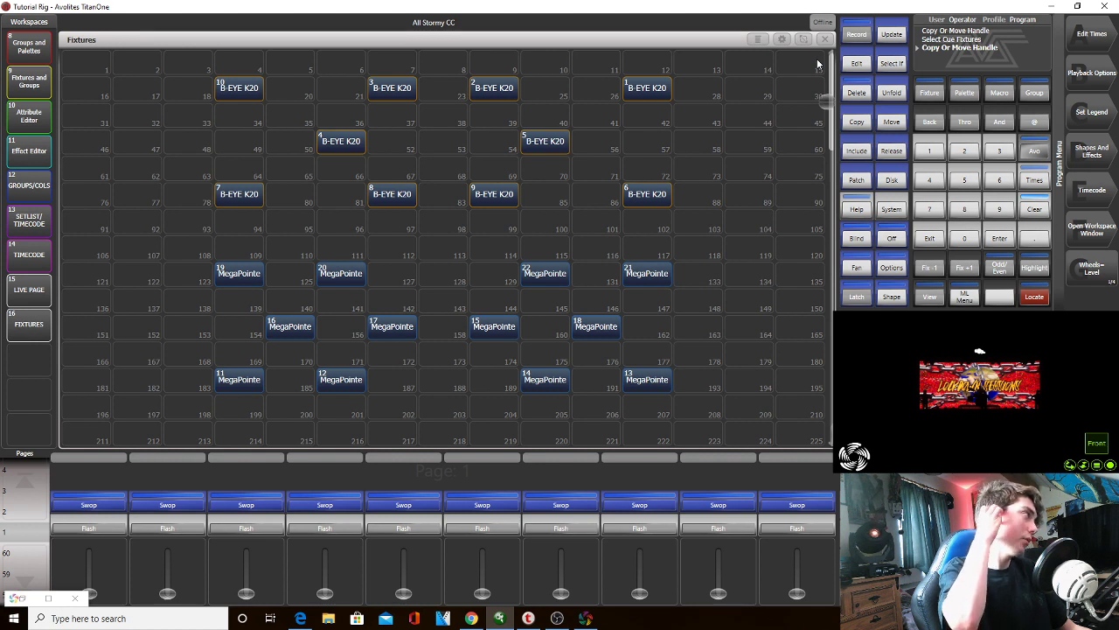
click(889, 182)
click(889, 184)
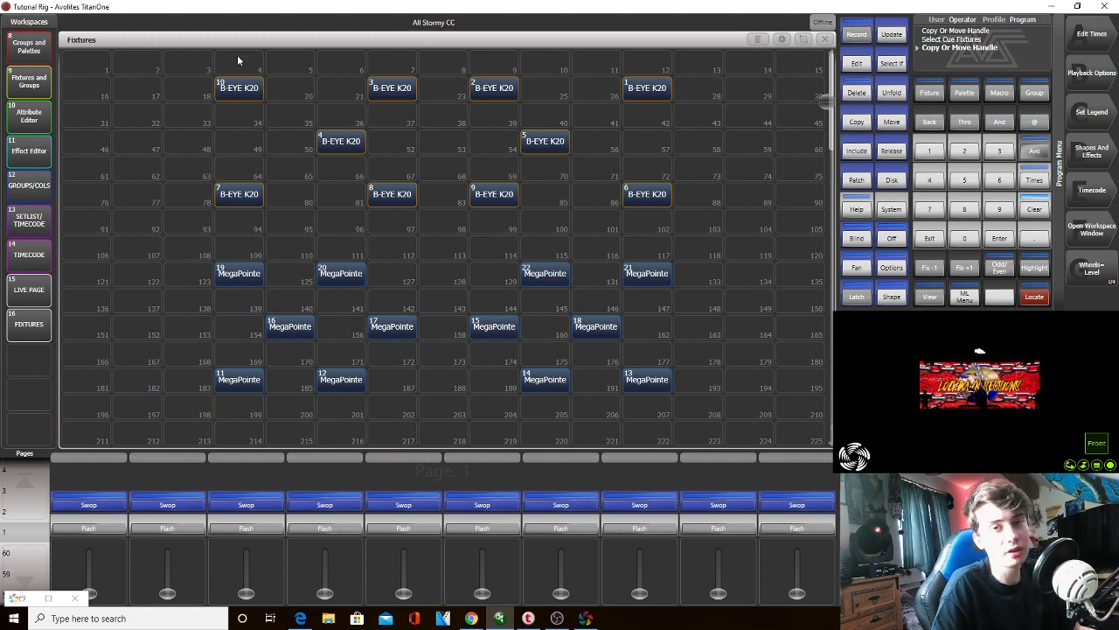
Open the Groups and Palettes workspace and deselect the All Stormy CC group
click(33, 54)
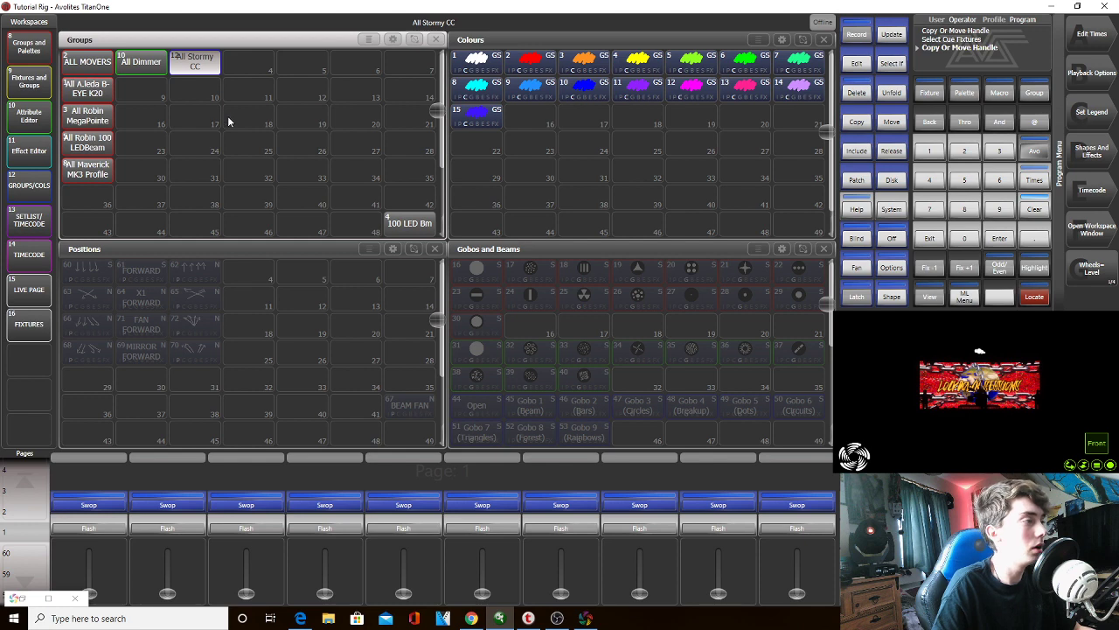
click(199, 77)
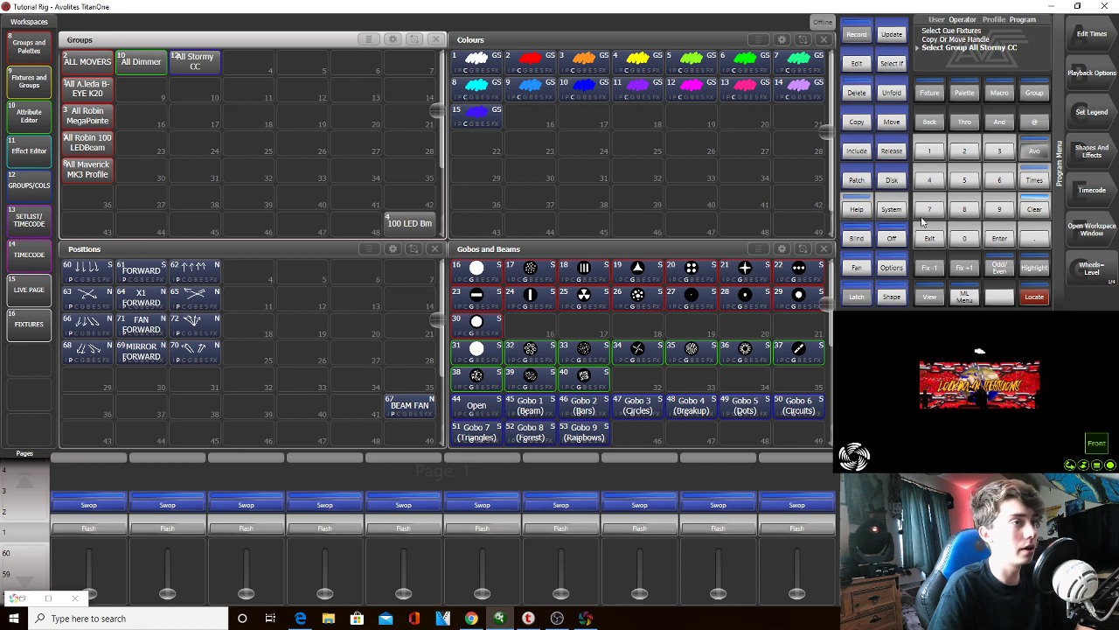
Delete the separate 100 LED Bm group from the Groups window
click(865, 183)
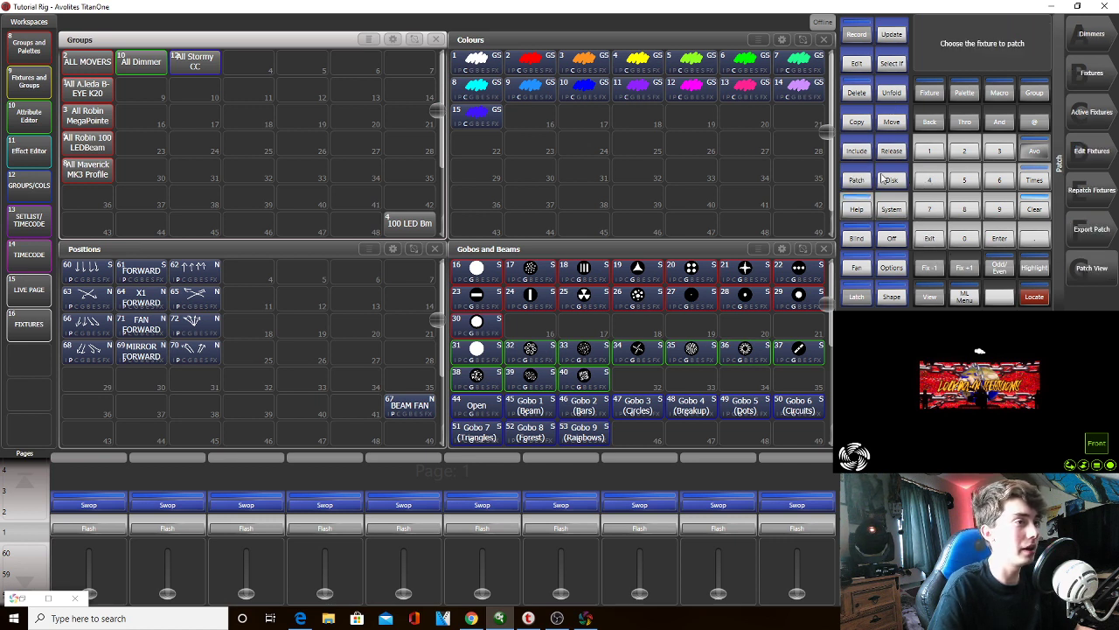
click(858, 94)
click(394, 218)
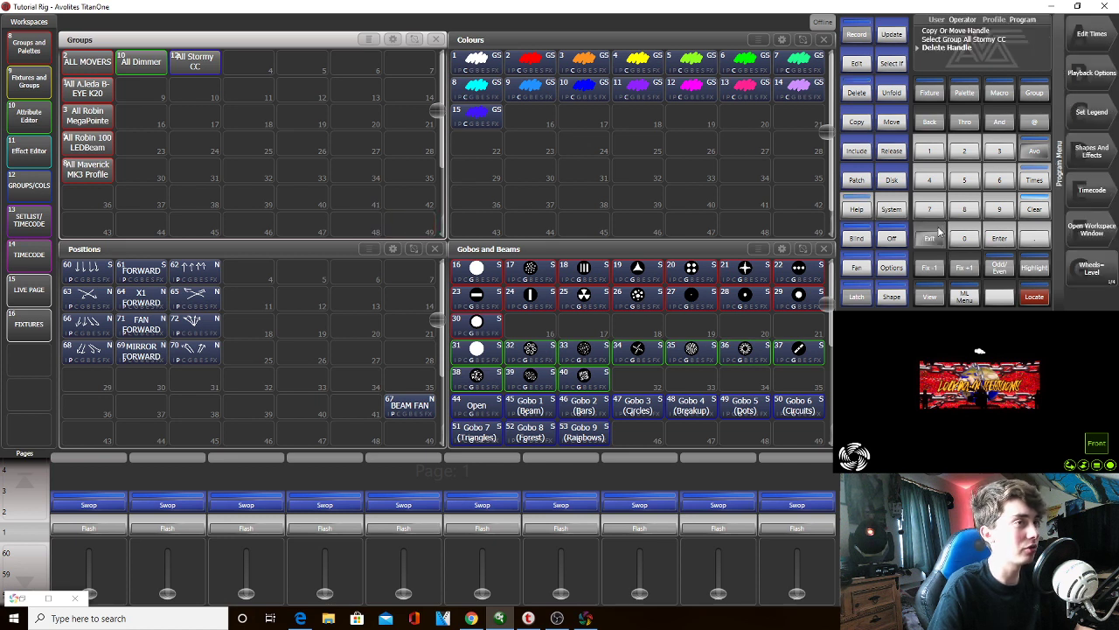
Clear the programmer so that no fixtures or groups stay selected
click(1046, 230)
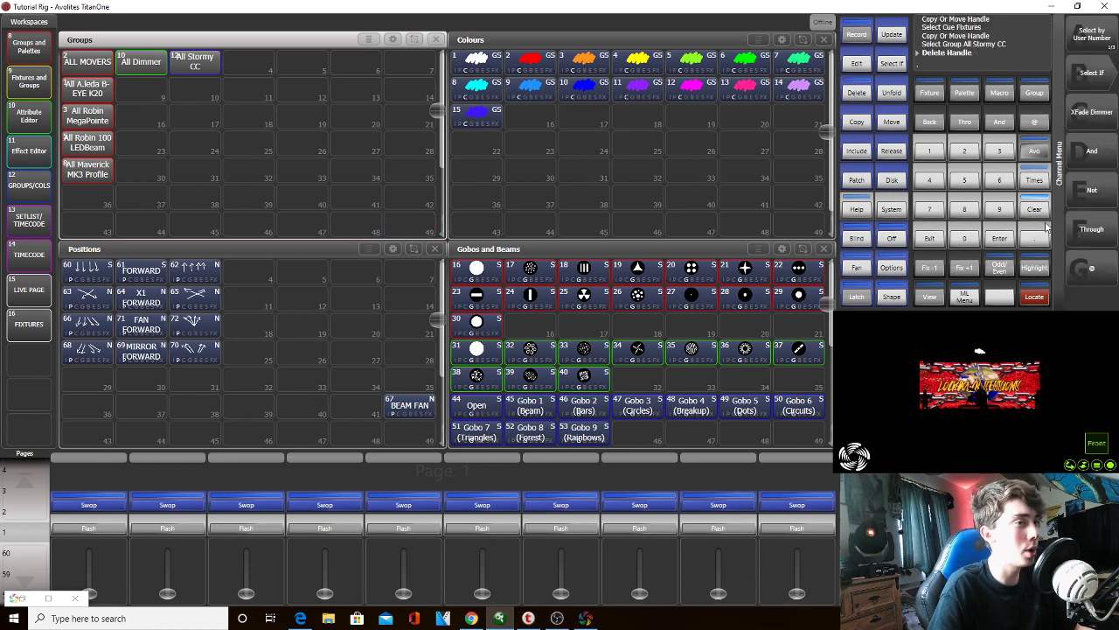
click(944, 240)
click(1034, 209)
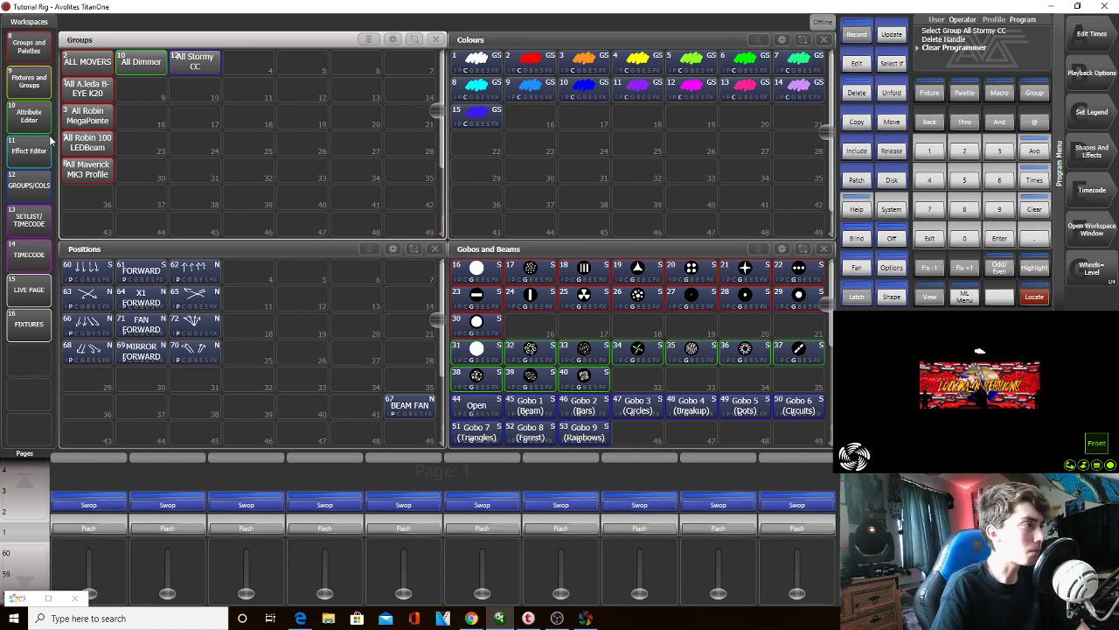
Review the fixture layout in the Fixtures and Groups and FIXTURES workspaces, and return to the Groups and Palettes workspace
click(39, 81)
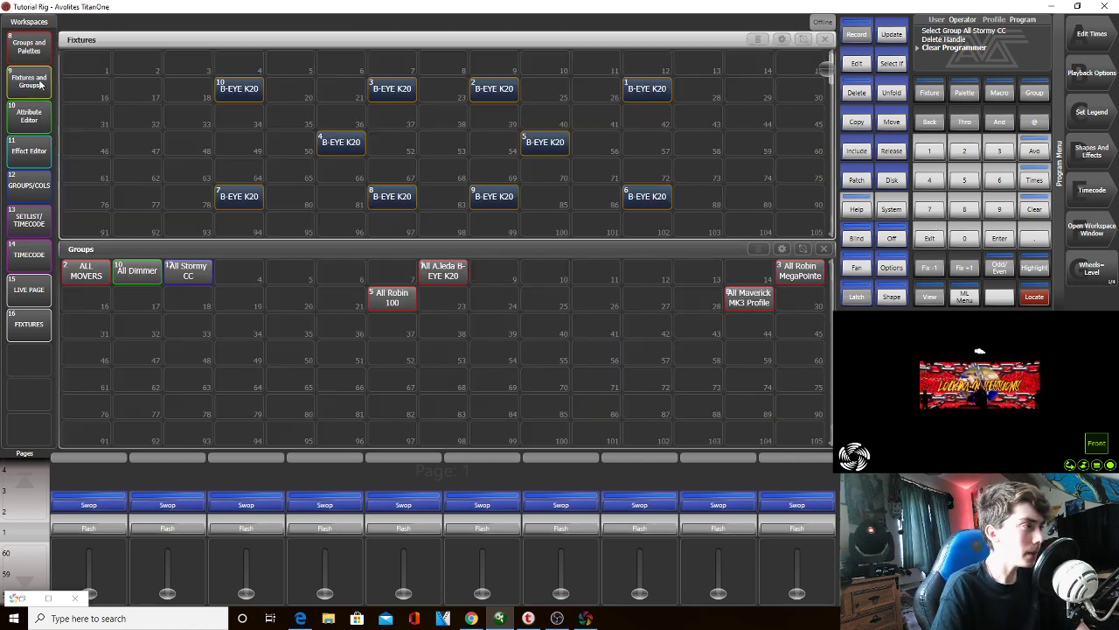
click(803, 40)
click(923, 236)
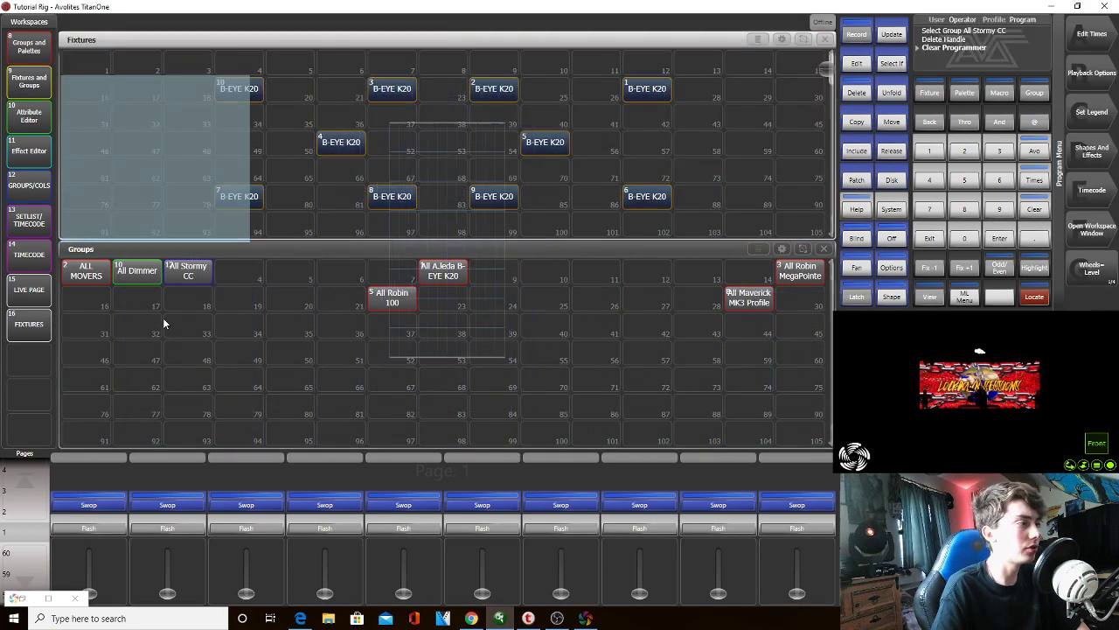
click(33, 332)
drag(825, 124, 805, 82)
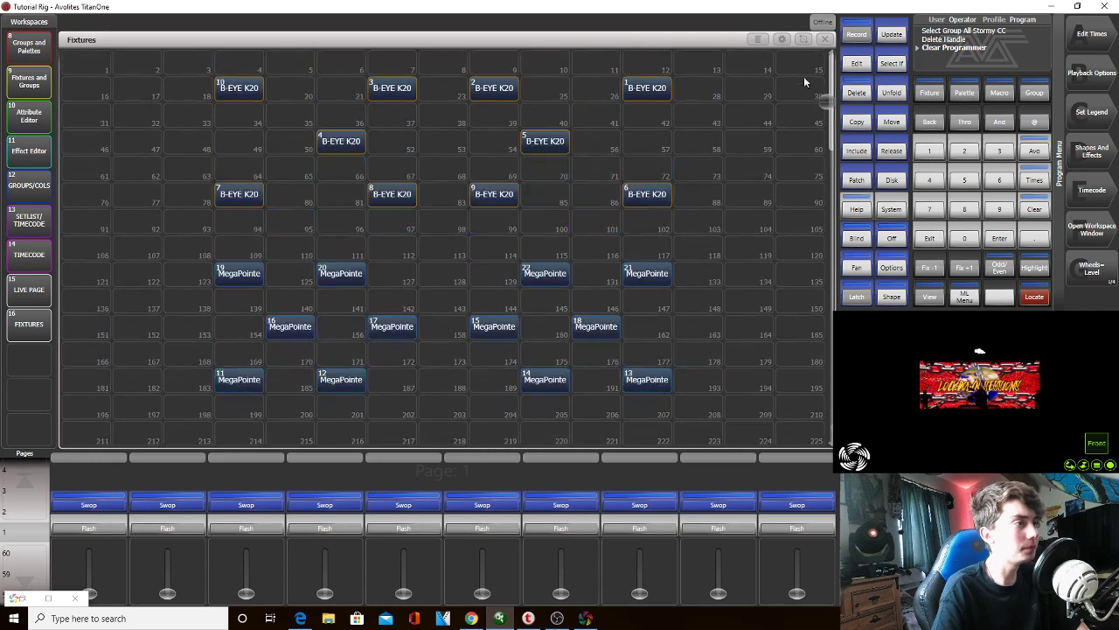
click(44, 47)
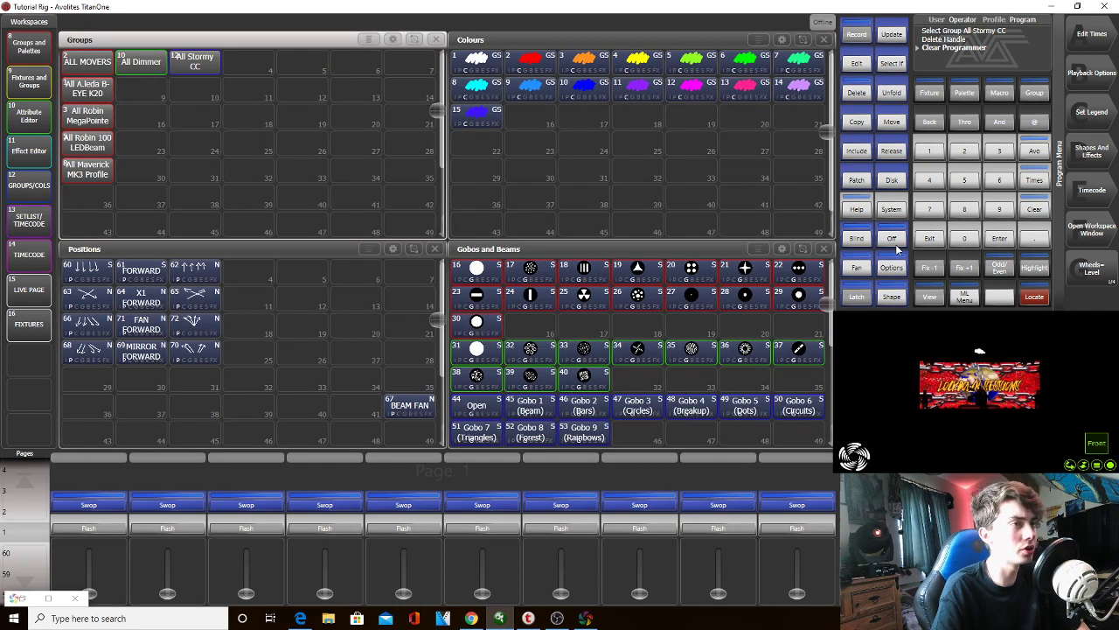
click(894, 182)
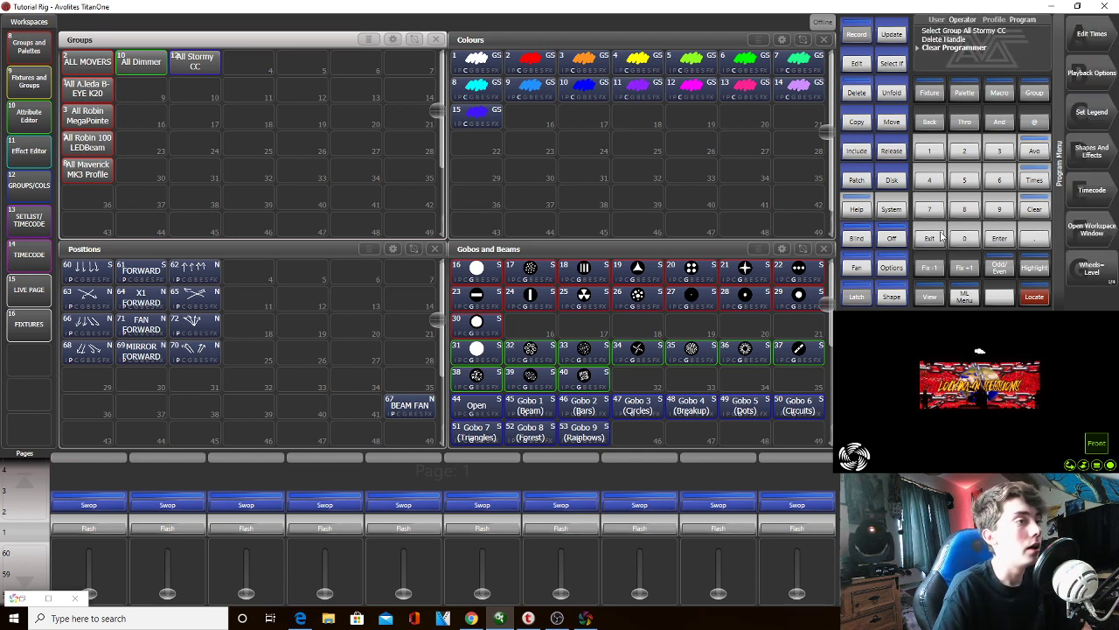
Try the Gobo 6 (Circuits) and Light Blue palettes on all groups together, and clear the programmer
drag(193, 194, 70, 54)
drag(776, 163, 523, 186)
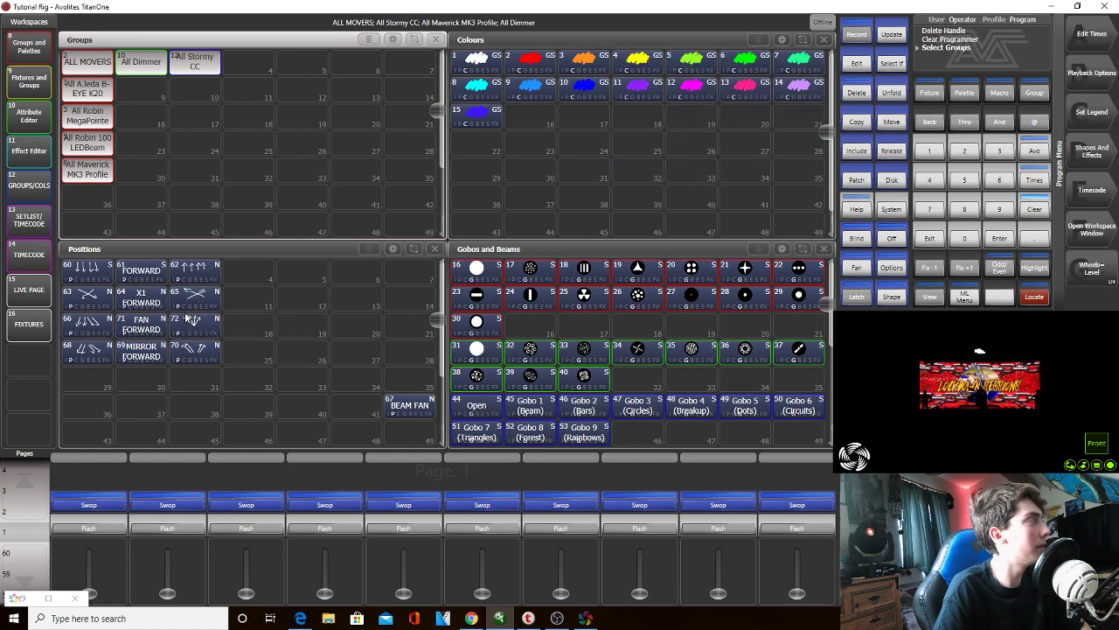
click(791, 410)
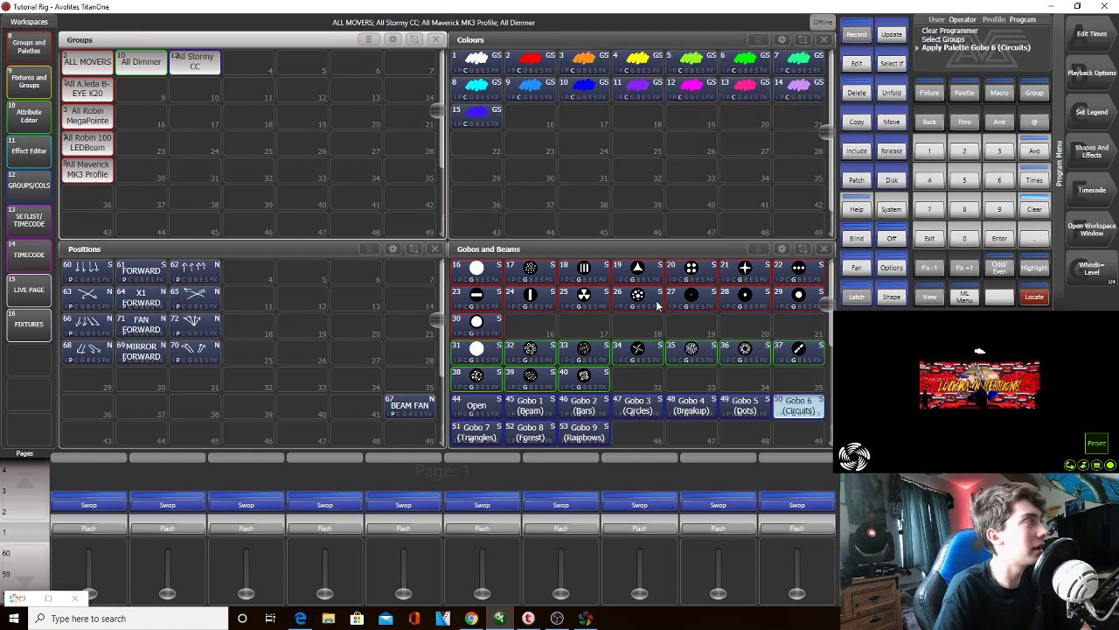
click(555, 99)
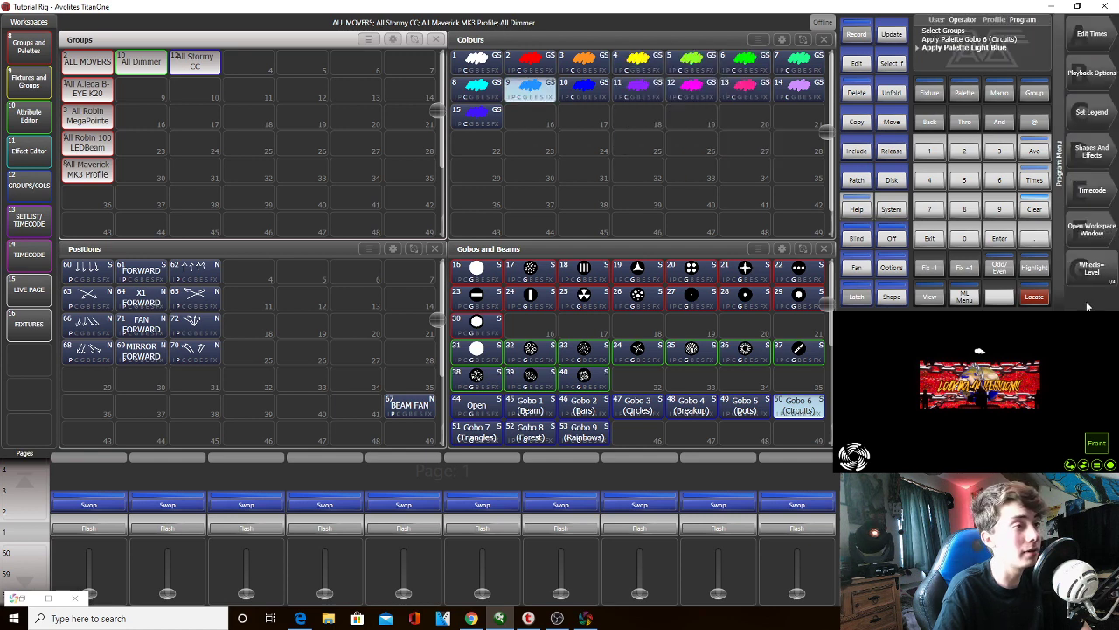
click(1037, 209)
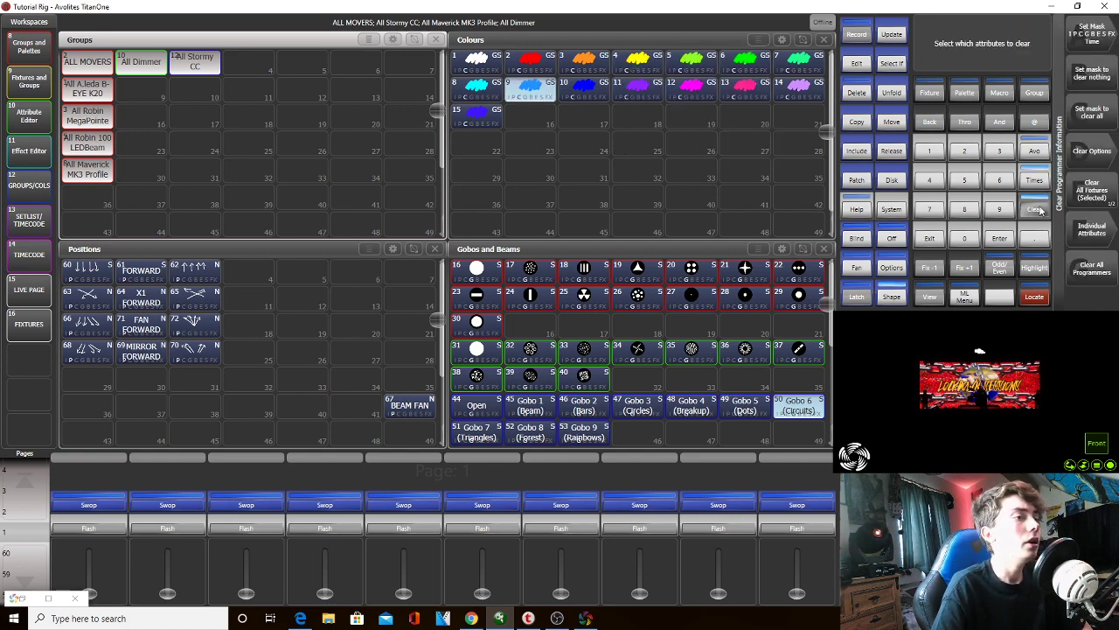
click(1037, 209)
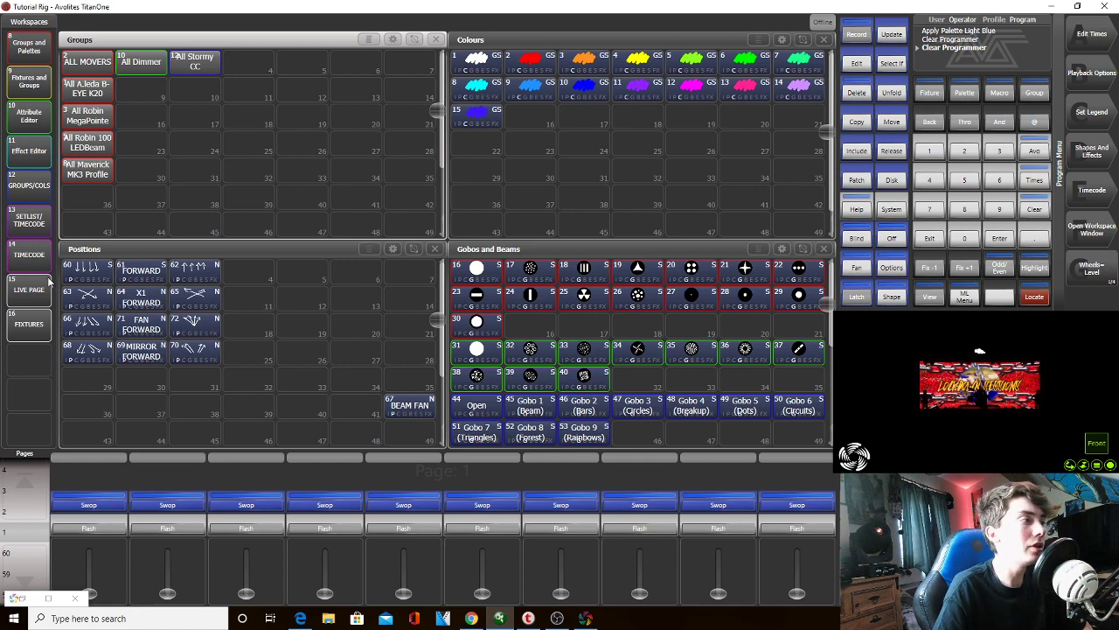
click(30, 324)
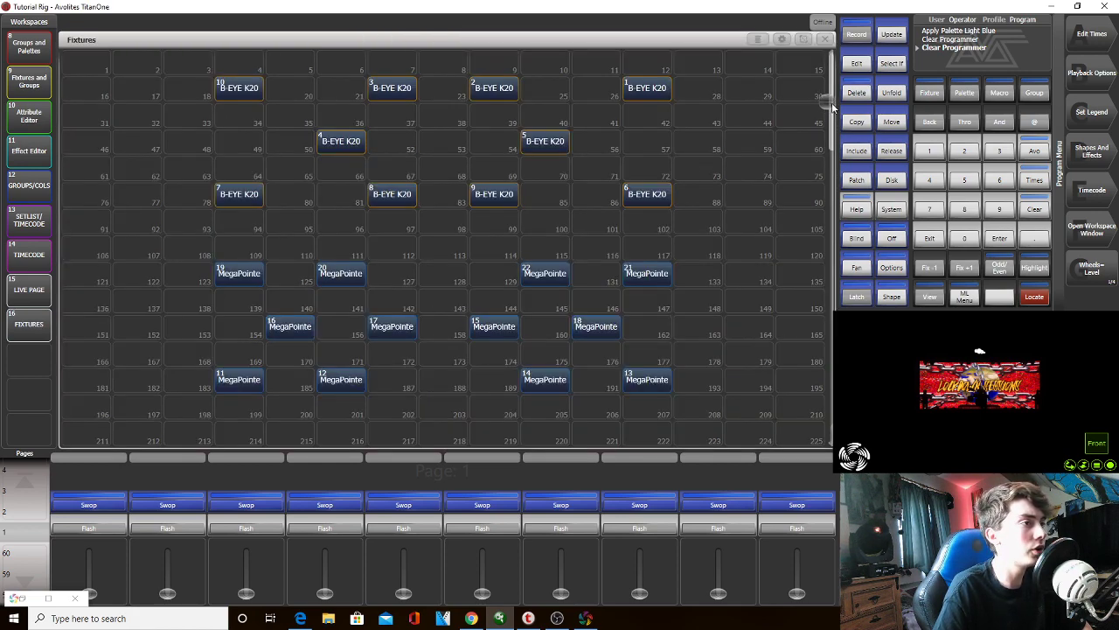
click(31, 44)
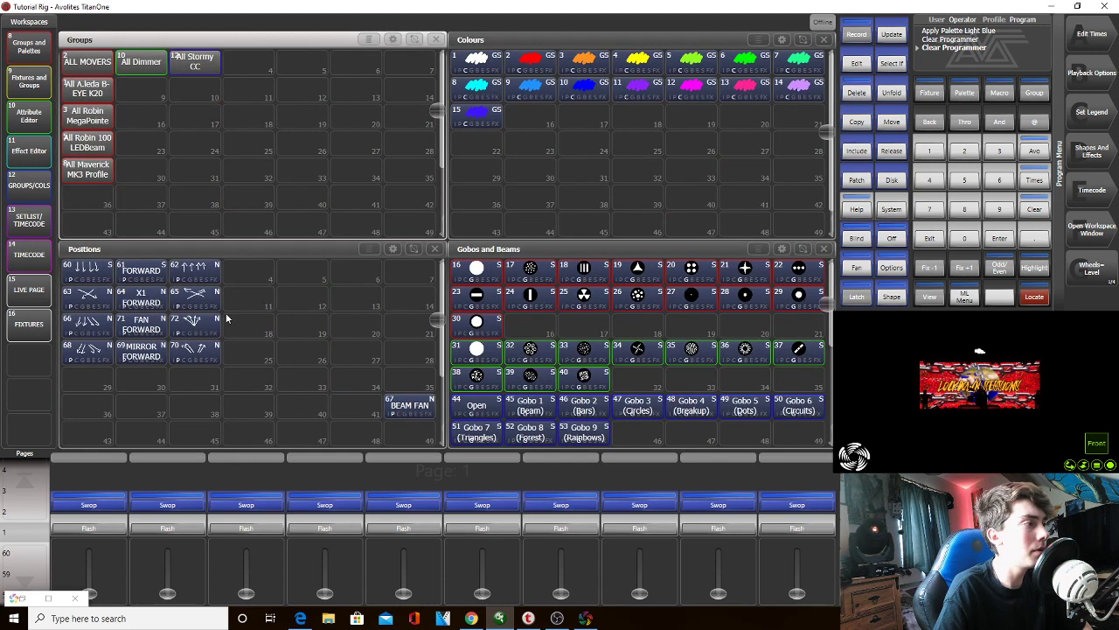
click(98, 133)
click(99, 127)
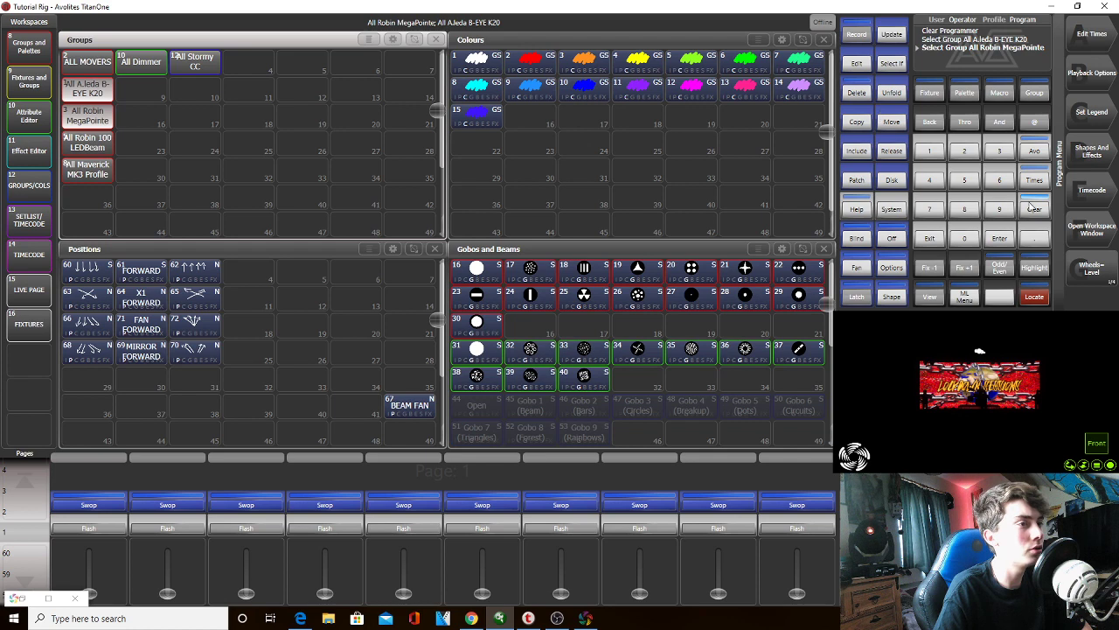
click(1033, 209)
Locate the All Maverick MK3 Profile group and aim its fixtures one by one with Highlight to wash the stage
click(94, 171)
click(1023, 297)
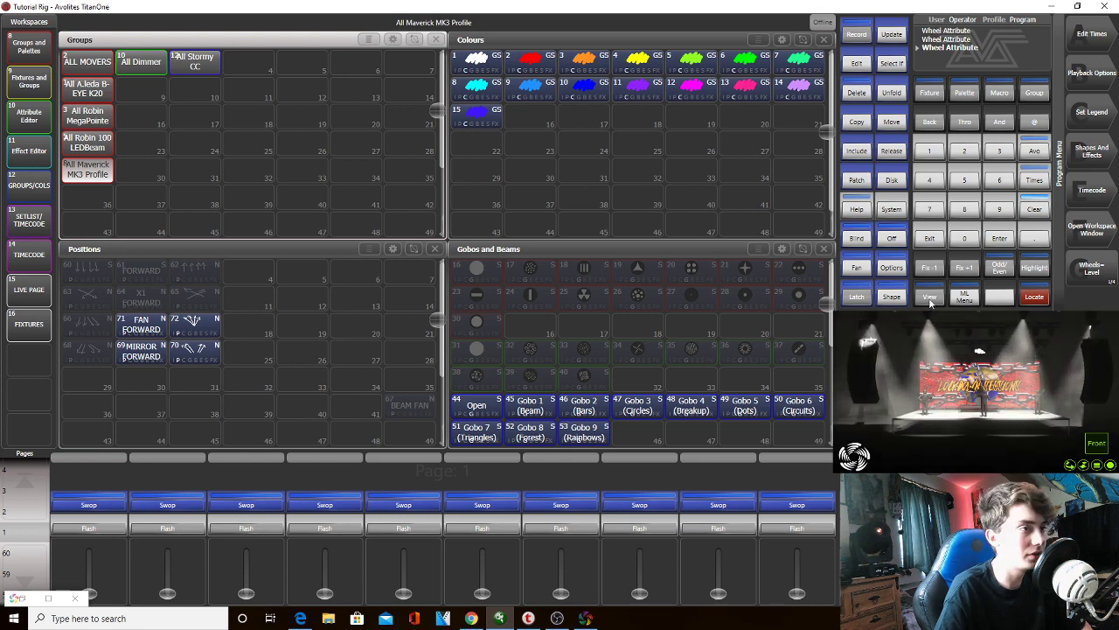
click(965, 266)
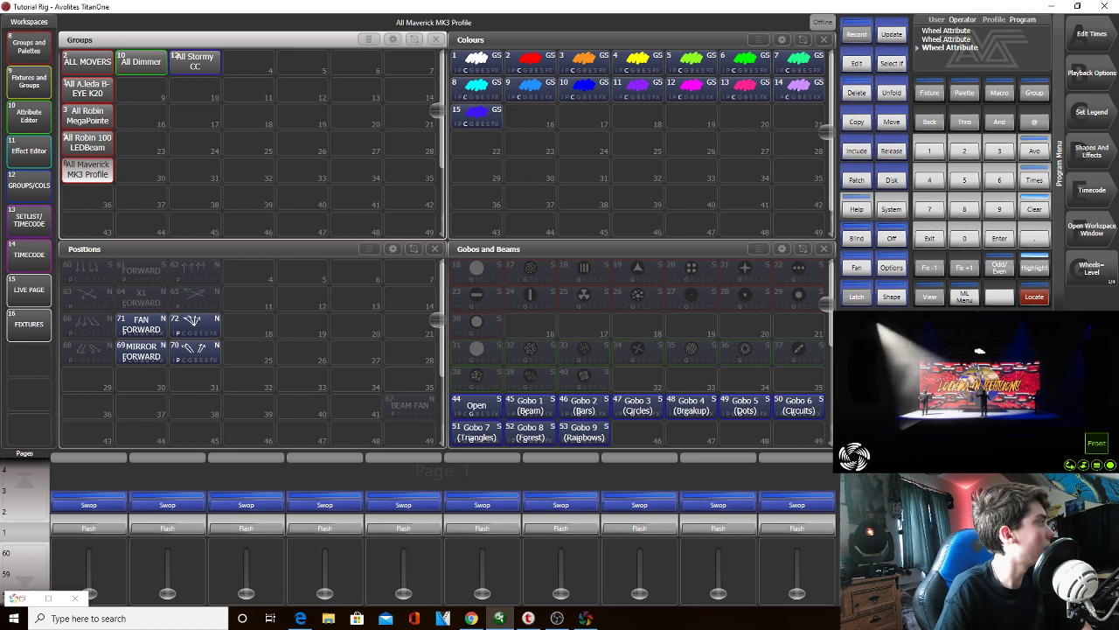
click(956, 269)
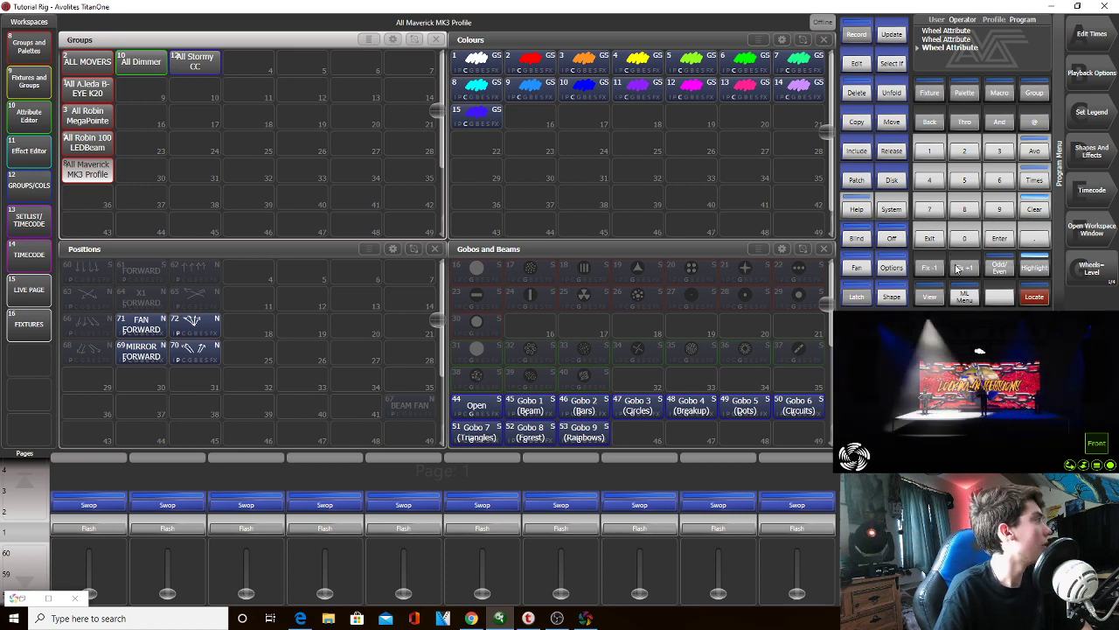
click(956, 270)
click(956, 269)
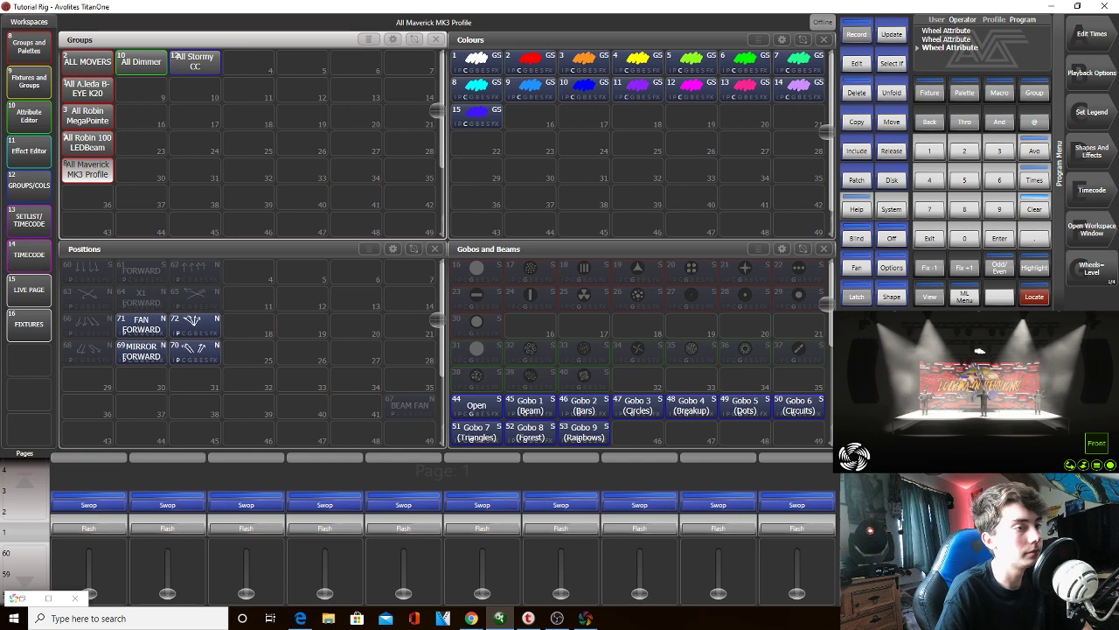
click(1037, 276)
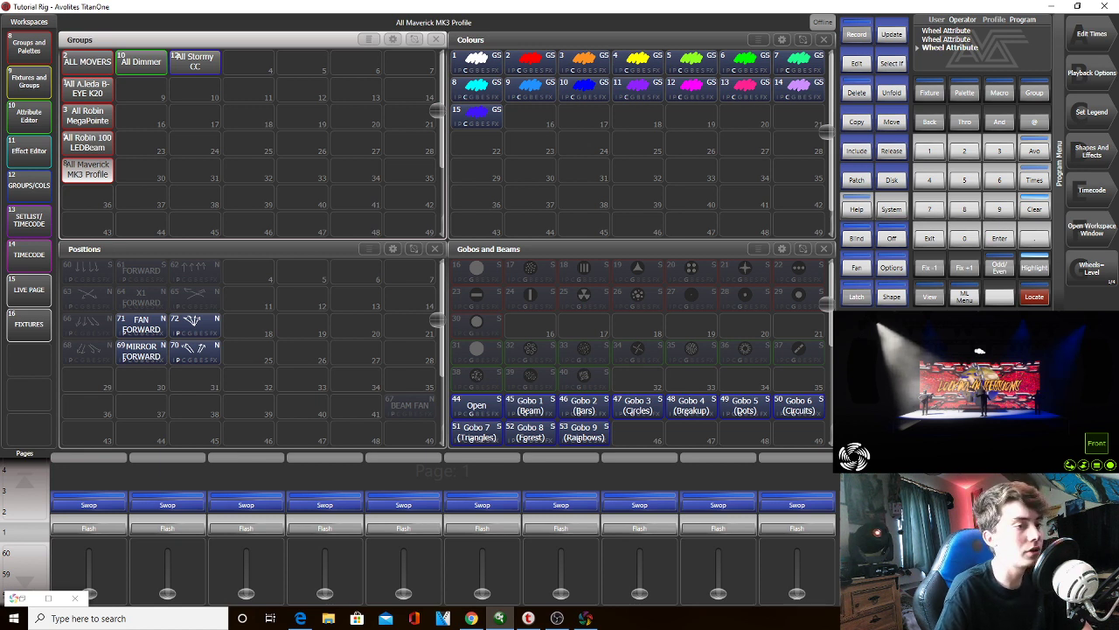
click(1037, 276)
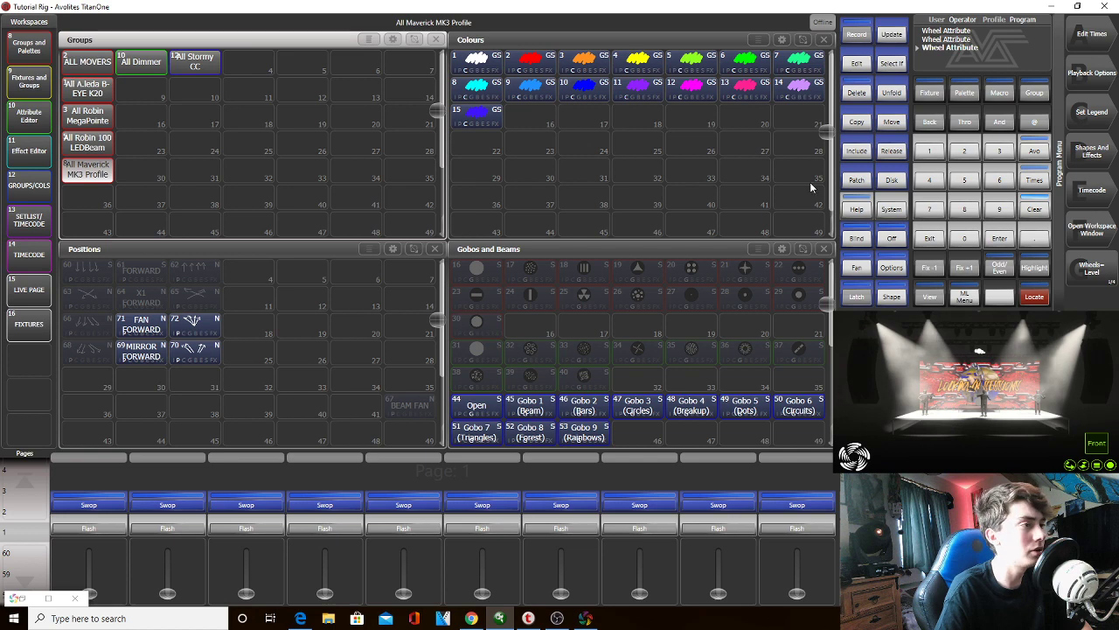
Record the Maverick MK3 Profile positions as a palette named STAGE WASH in the empty slot above BEAM FAN
click(96, 171)
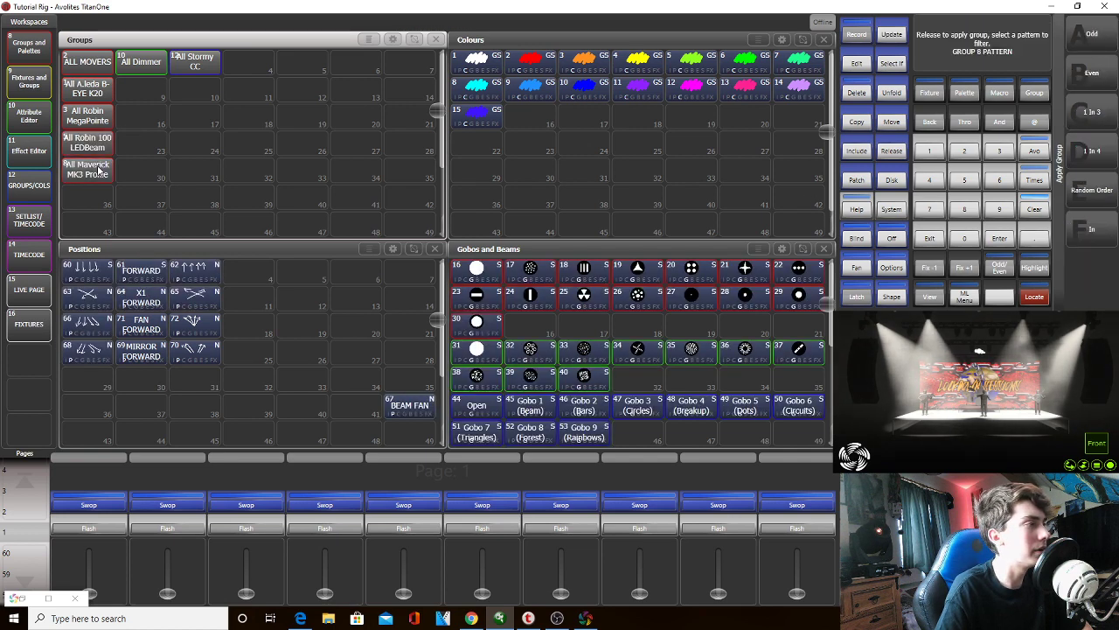
click(411, 385)
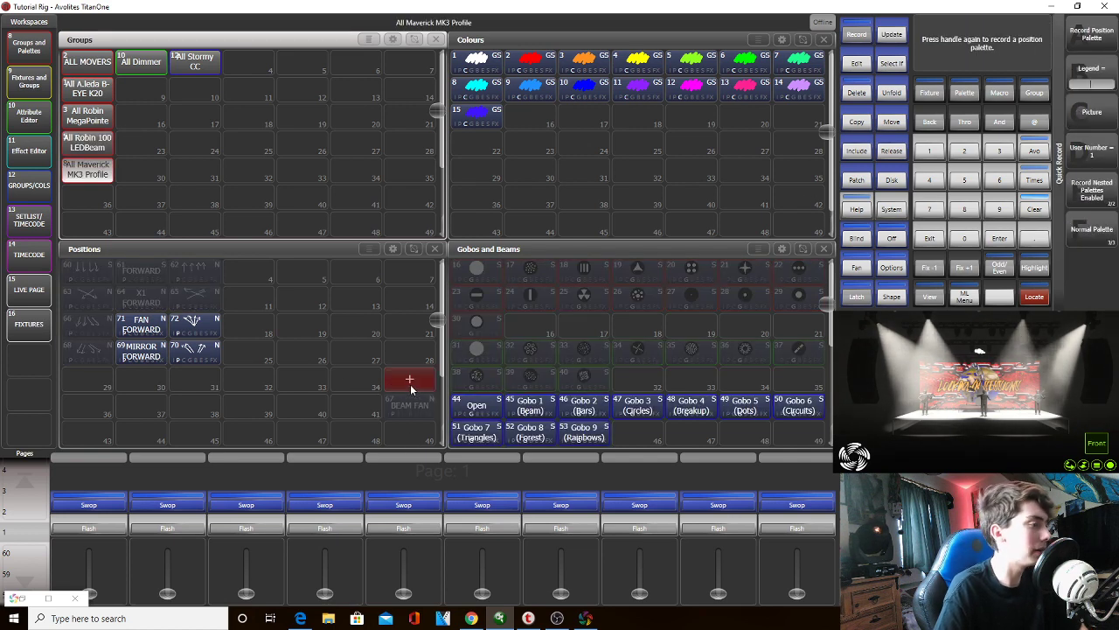
text(stage w)
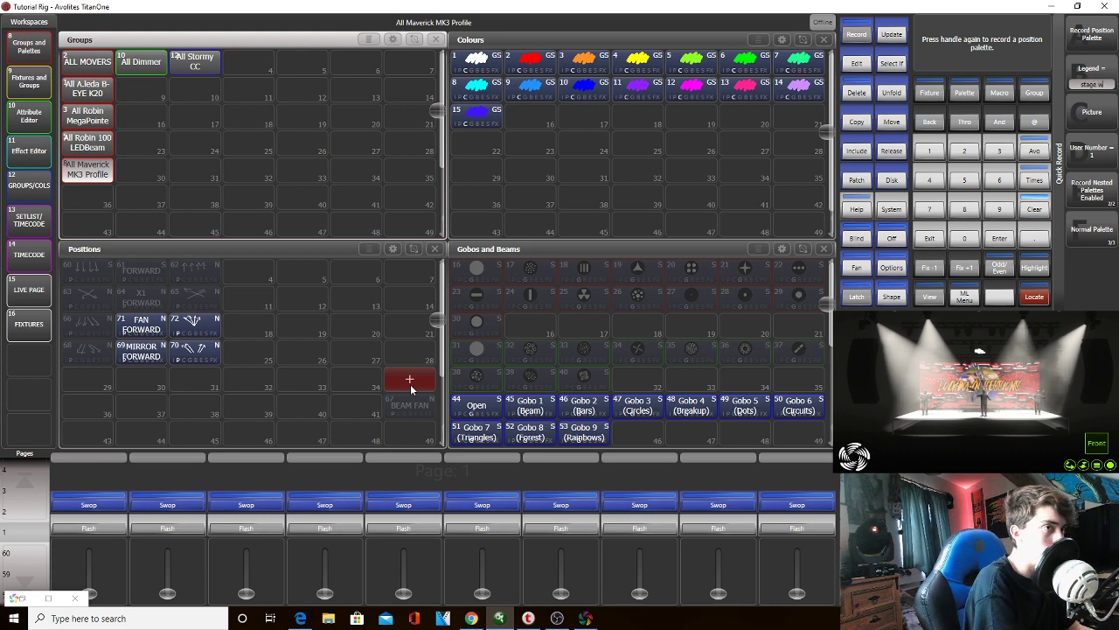
key(BackSpace)
key(BackSpace)
key(BackSpace)
text(STAGE W)
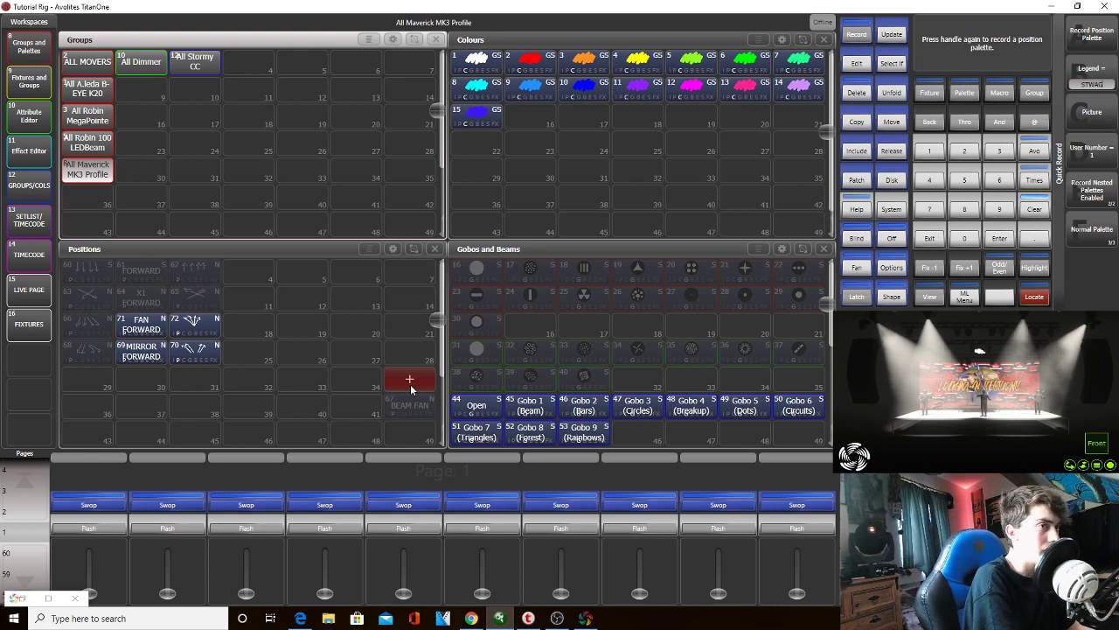
key(BackSpace)
key(BackSpace)
key(BackSpace)
text(WASH)
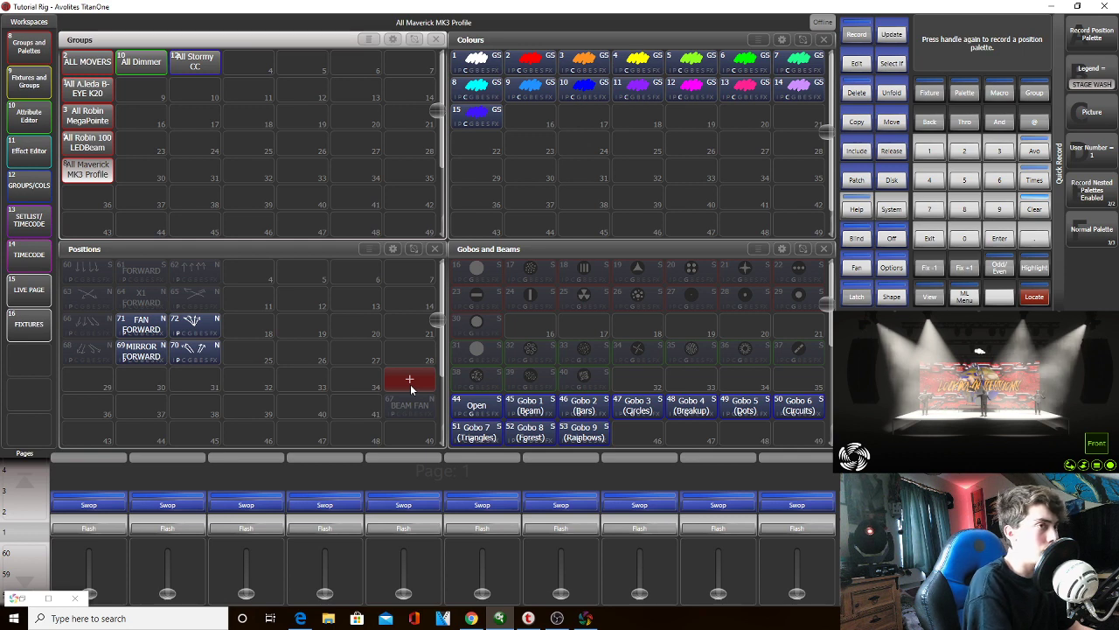
click(410, 384)
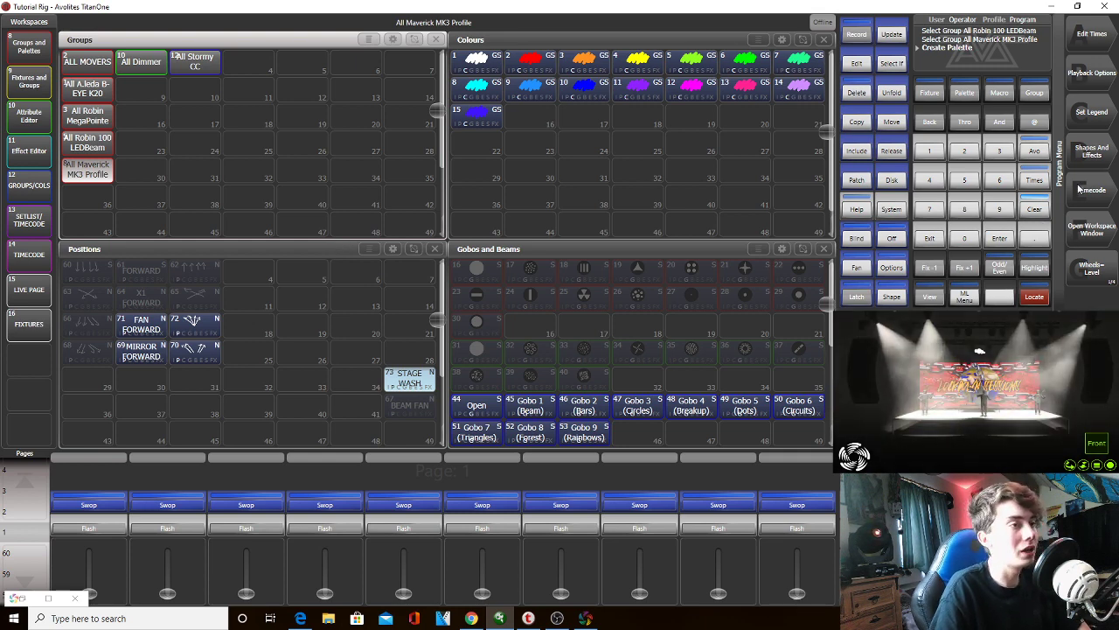
Clear the programmer, then select and locate the All Maverick MK3 Profile group again
click(1035, 209)
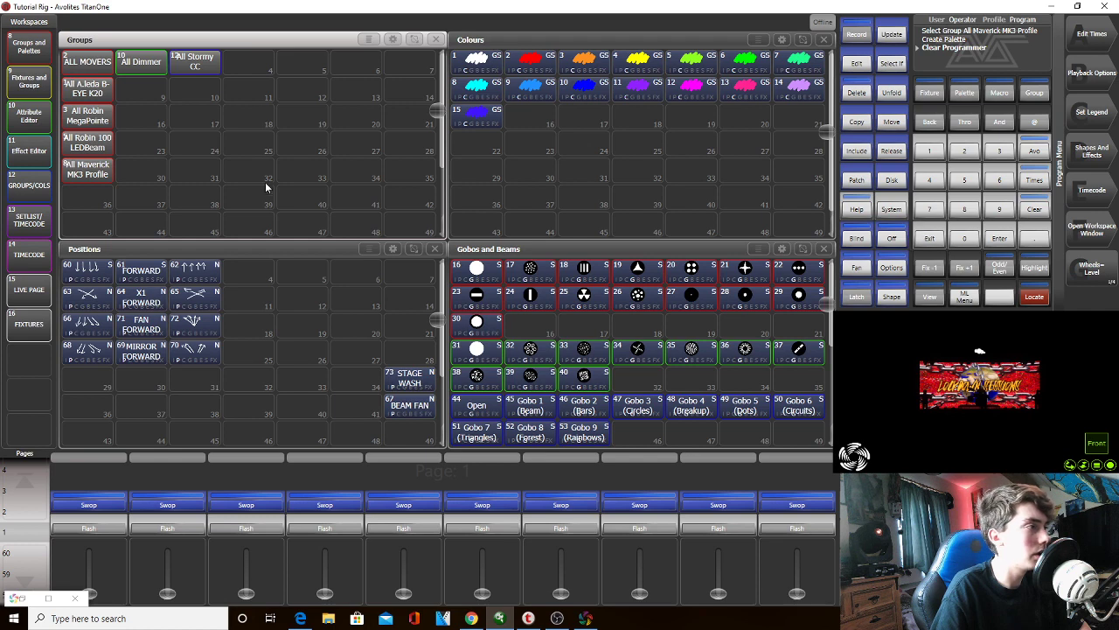
click(84, 175)
click(1032, 301)
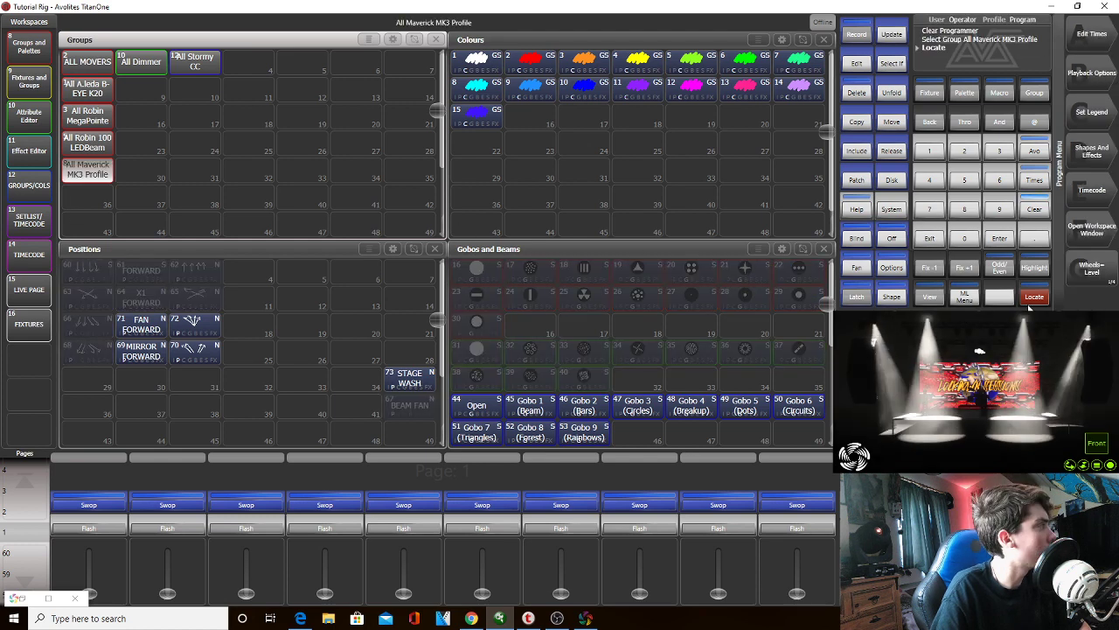
Step through the Maverick MK3 Profile fixtures with Highlight, aiming each beam at a band member's position on stage
click(964, 266)
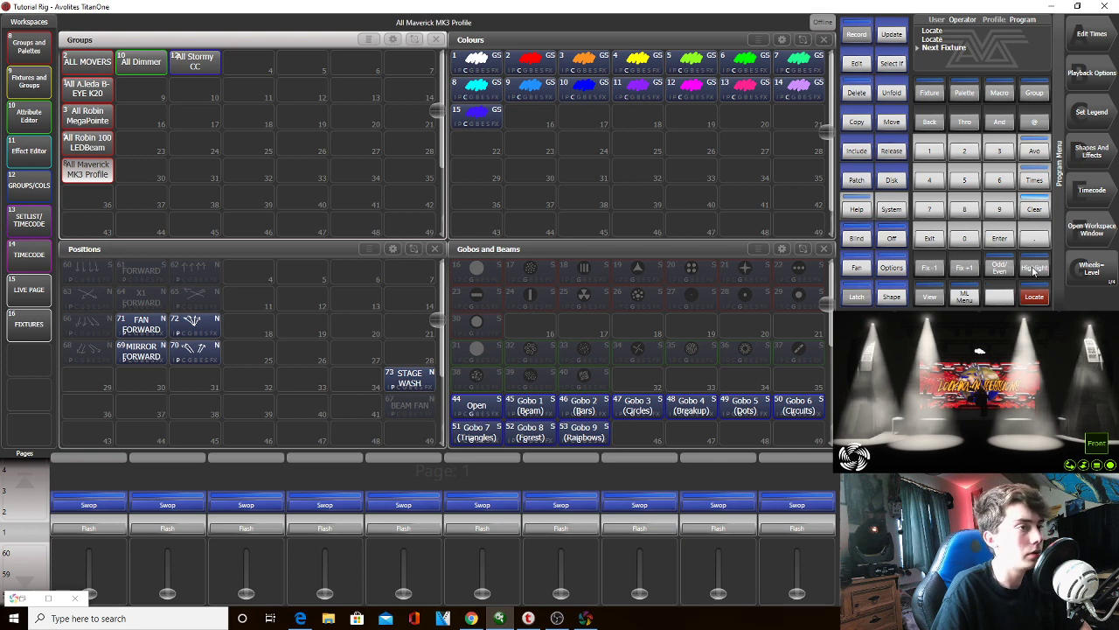
click(961, 271)
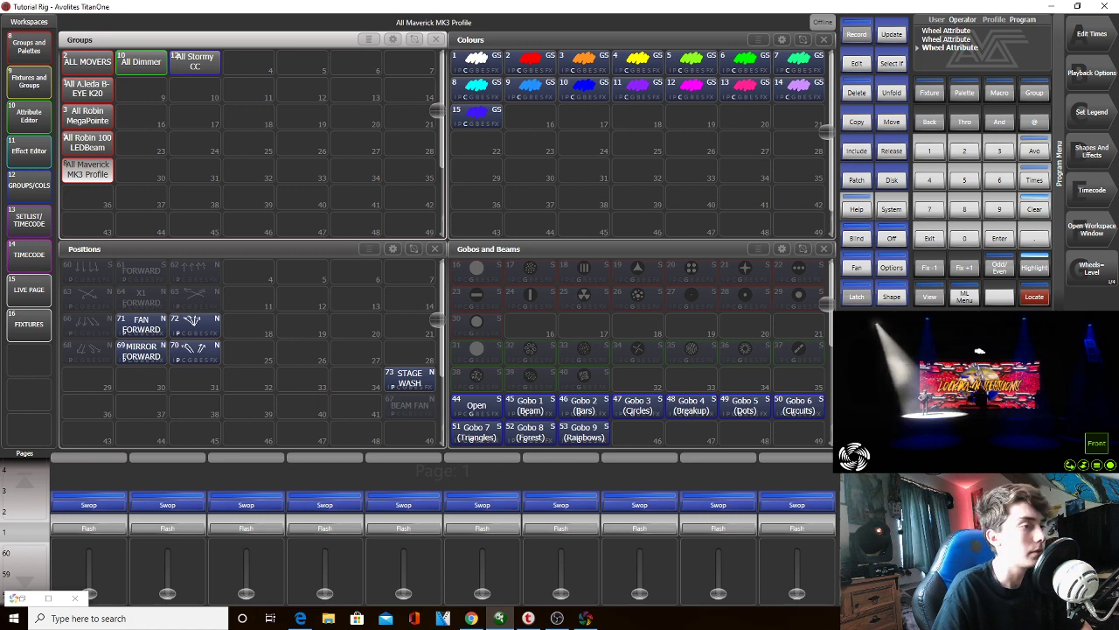
click(962, 267)
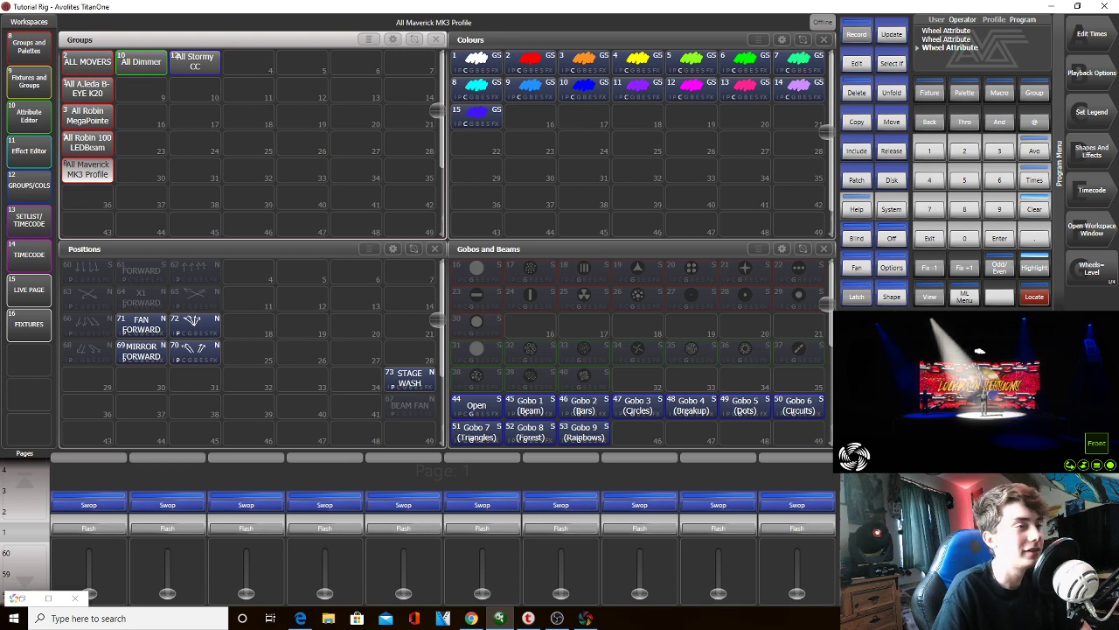
click(963, 286)
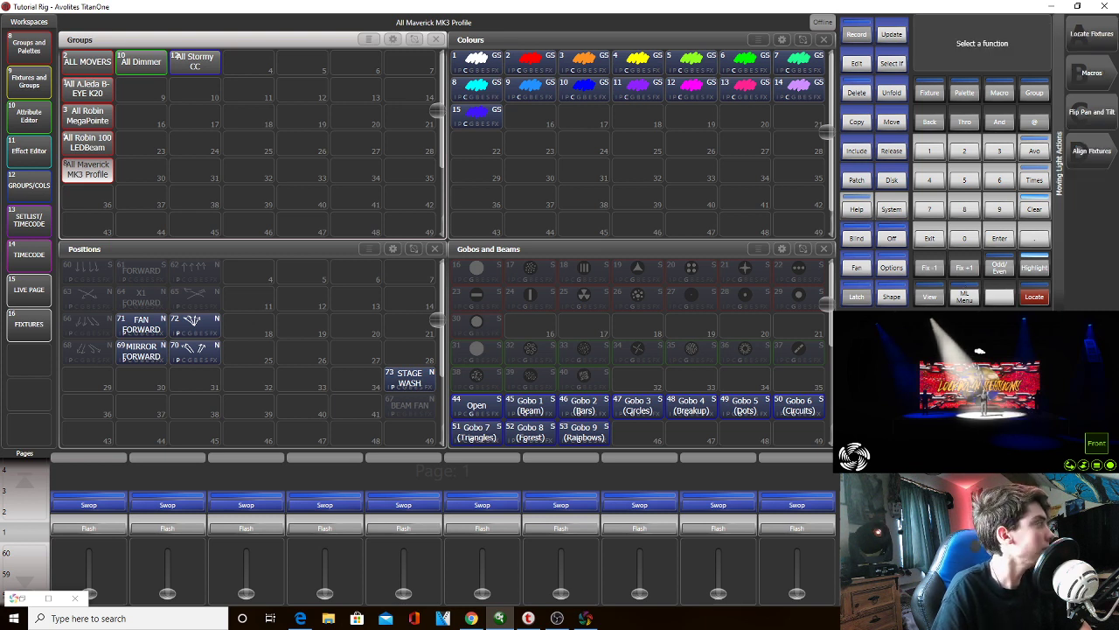
click(972, 270)
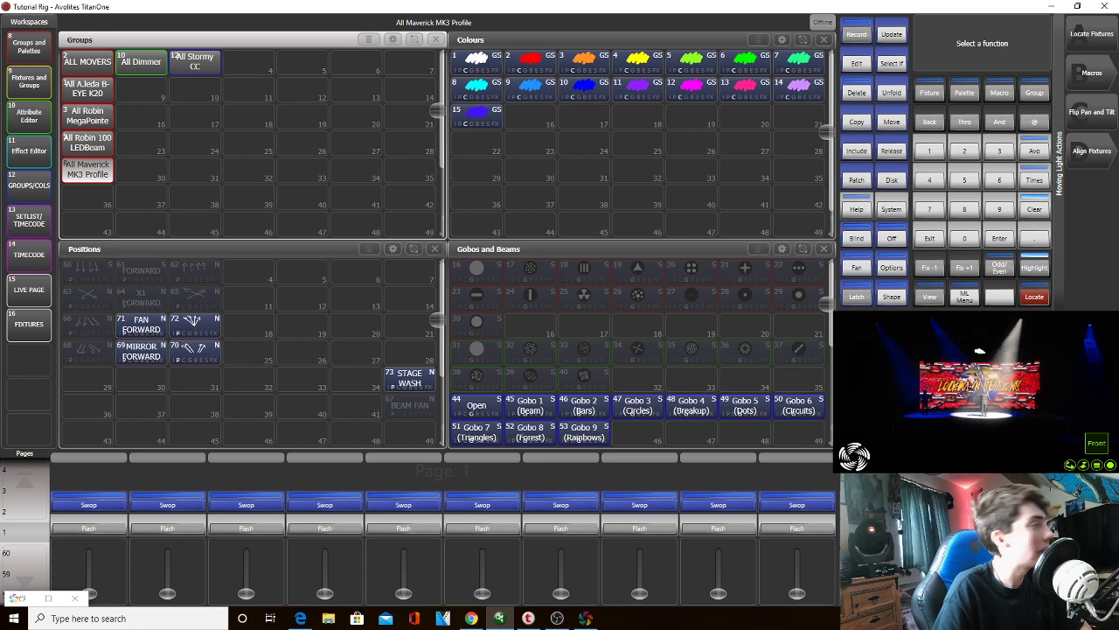
click(964, 269)
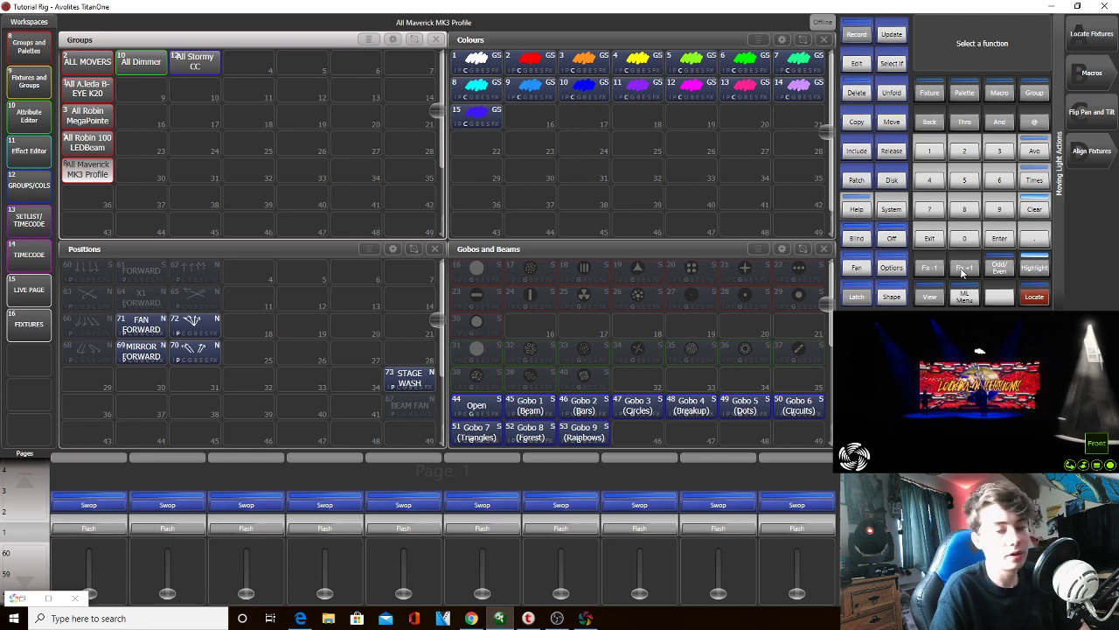
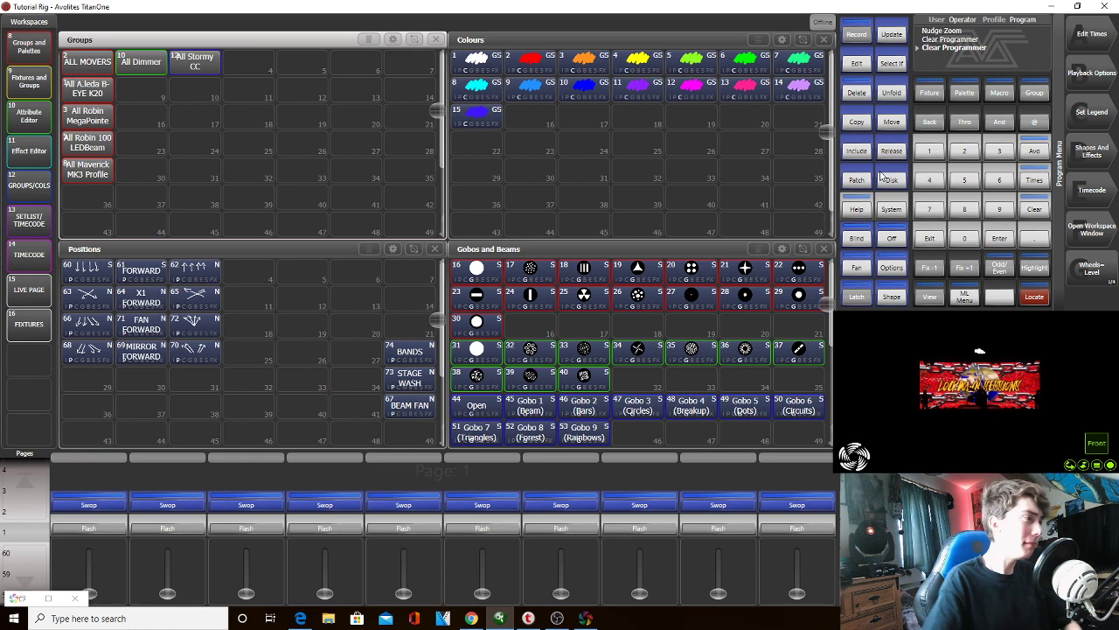
Select and locate the All A.leda B-EYE K20, All Robin MegaPointe and All Robin 100 LEDBeam groups together
click(104, 94)
click(88, 116)
click(87, 143)
click(1034, 296)
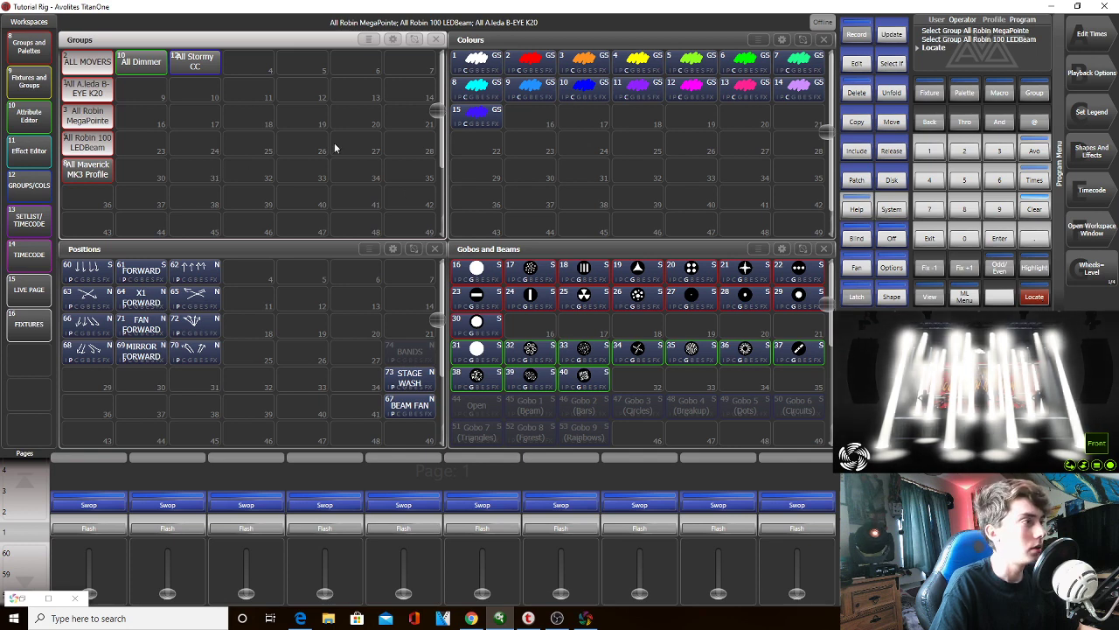
Try fanning the positions of the B-EYE K20, MegaPointe and Robin 100 LEDBeam groups, one group at a time
click(98, 93)
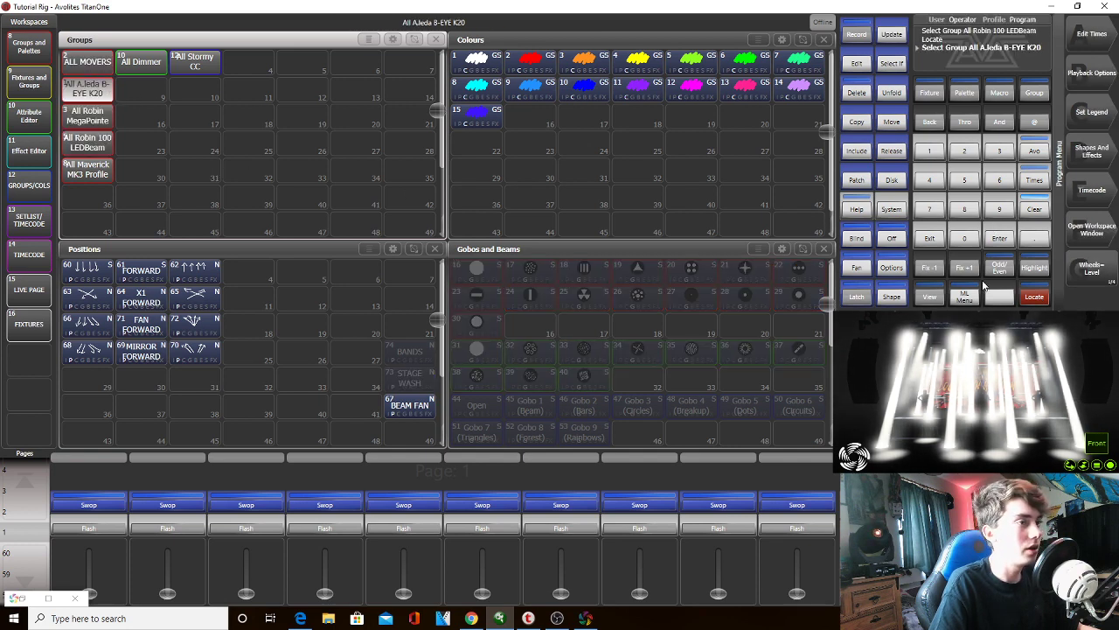
click(856, 268)
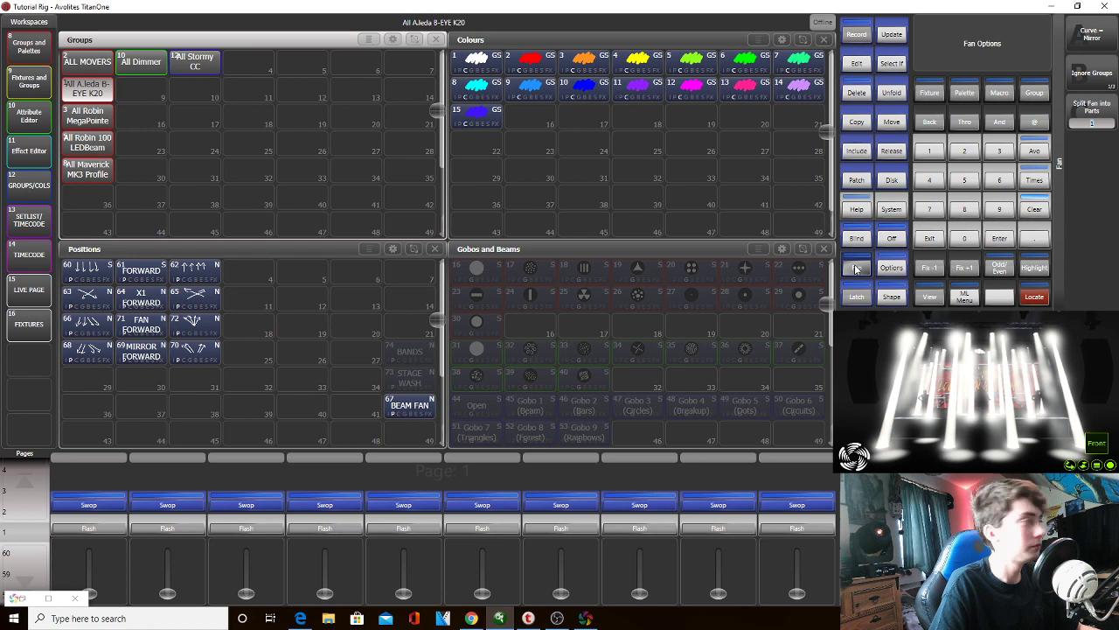
click(856, 273)
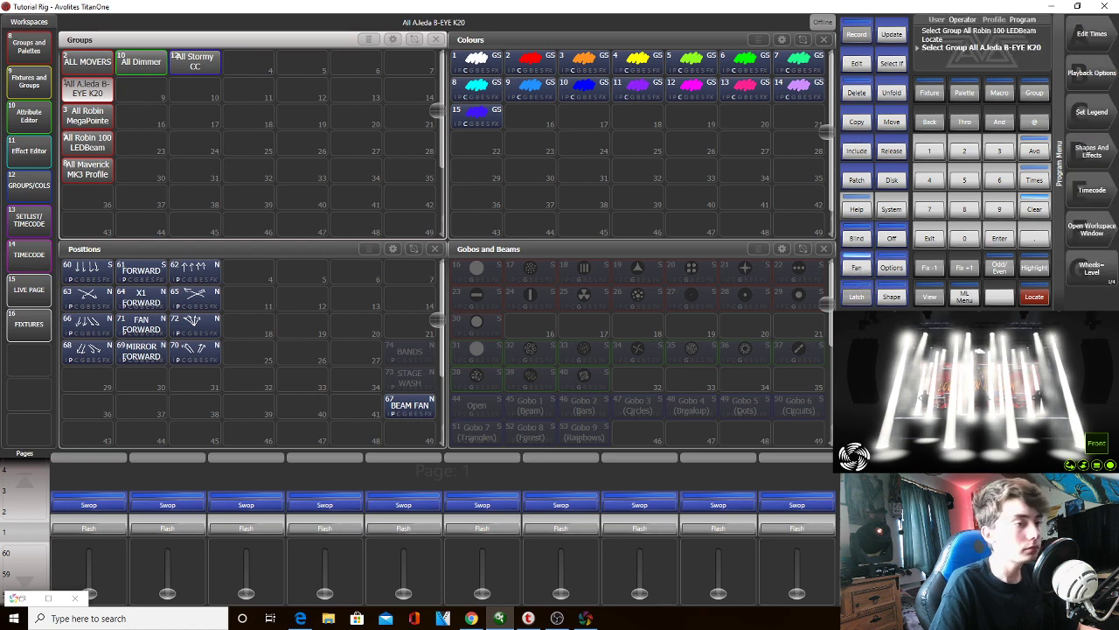
click(856, 268)
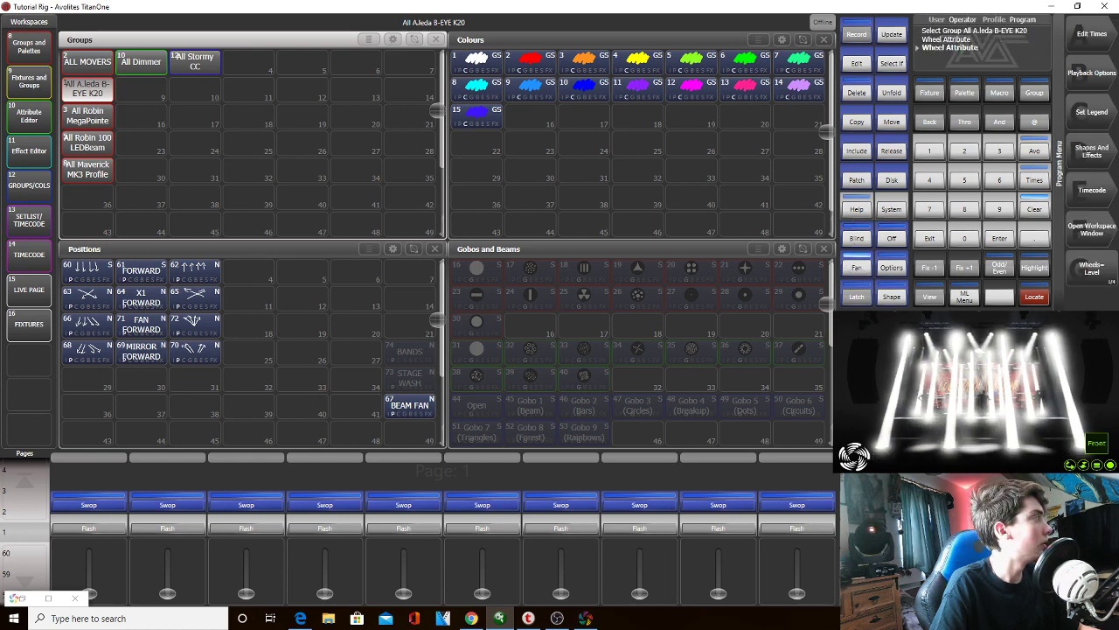
click(88, 116)
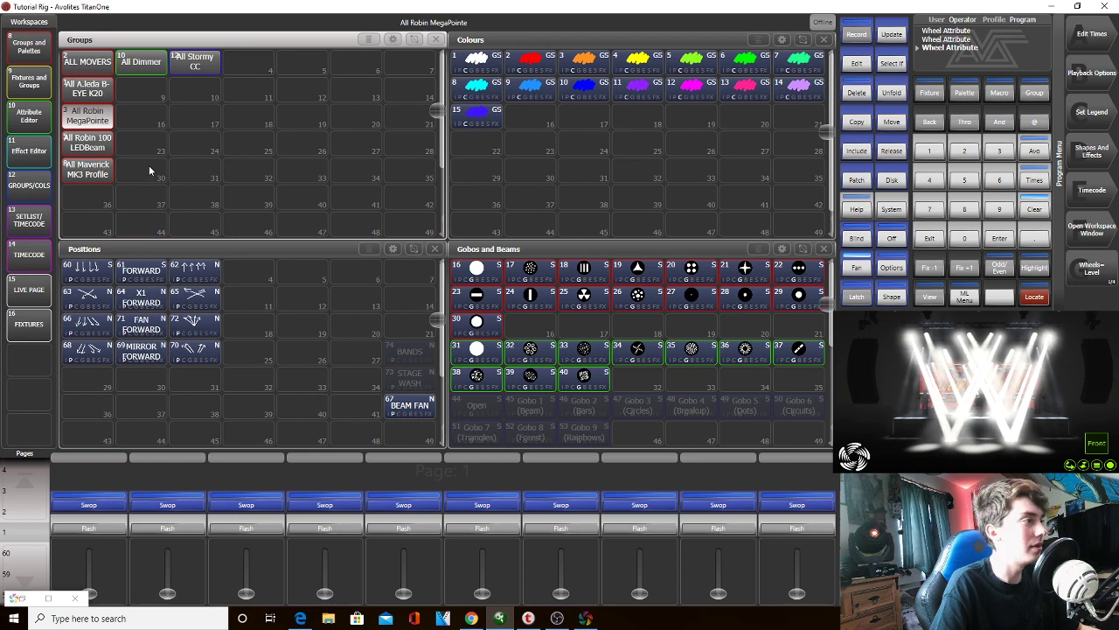
click(84, 153)
click(864, 270)
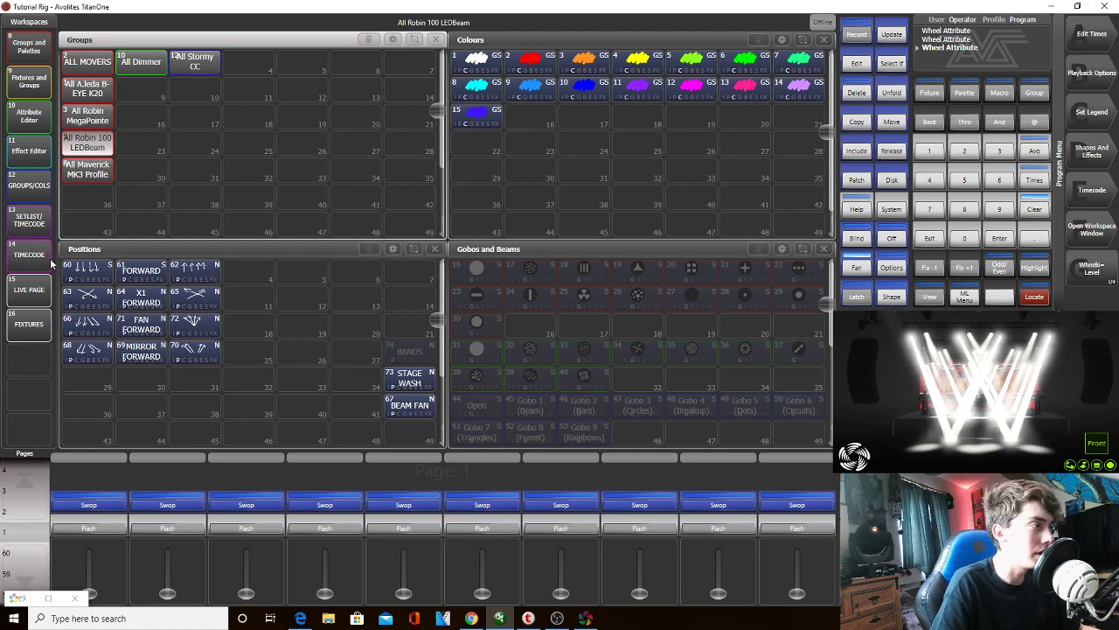
Clear the programmer, then select and locate all Robin 100 LEDBeams in the Fixtures workspace and step through them with Highlight
click(35, 321)
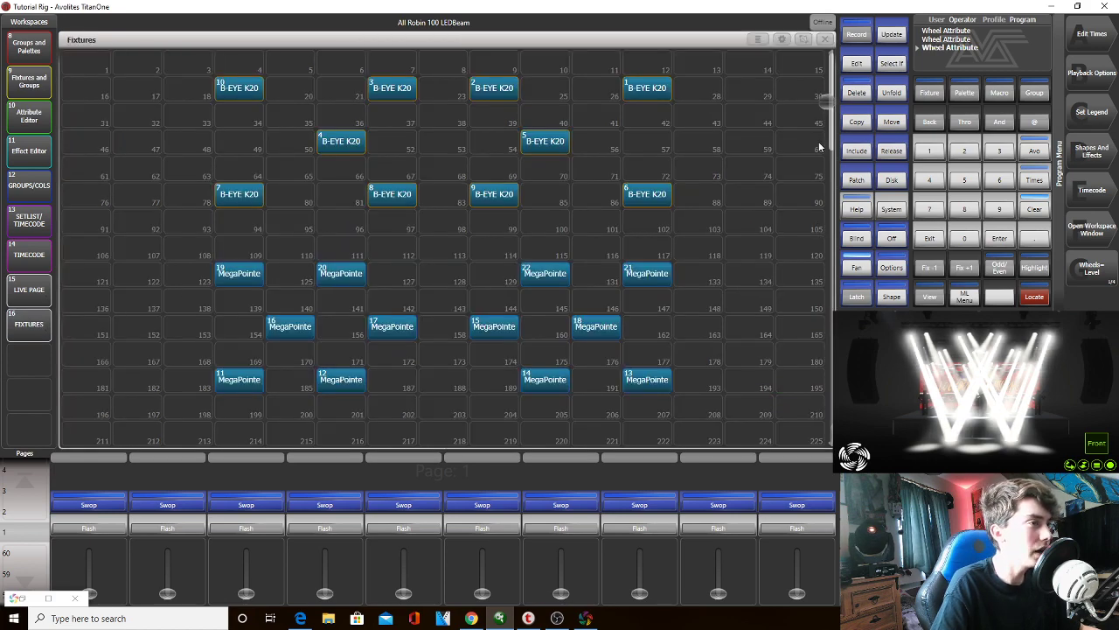
drag(825, 105, 827, 181)
drag(710, 149, 575, 124)
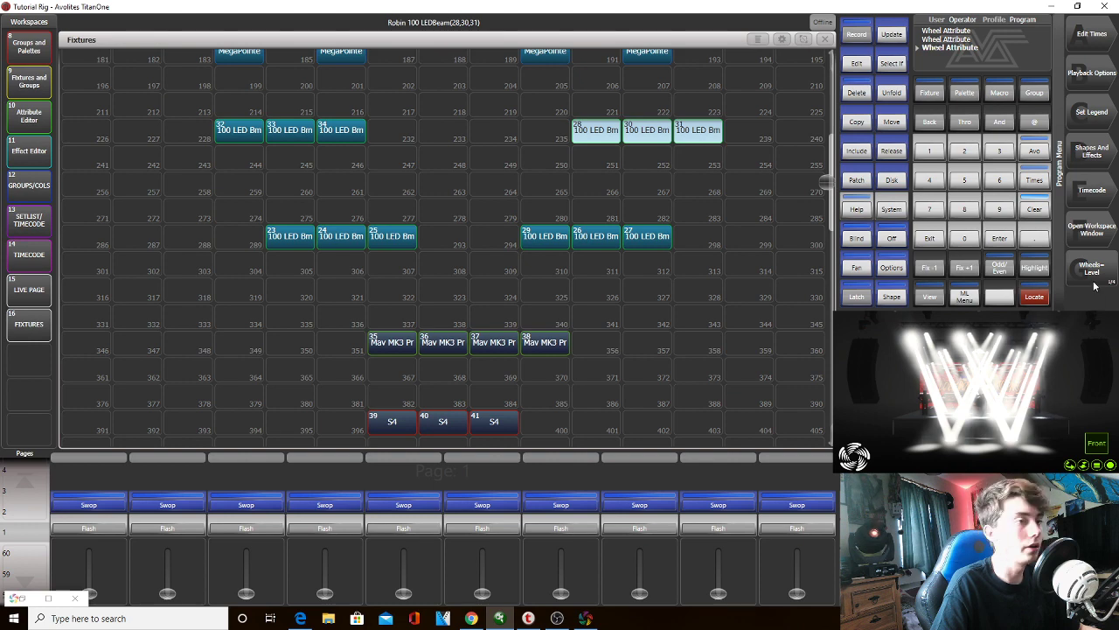
click(1034, 209)
drag(778, 265, 217, 121)
click(1032, 299)
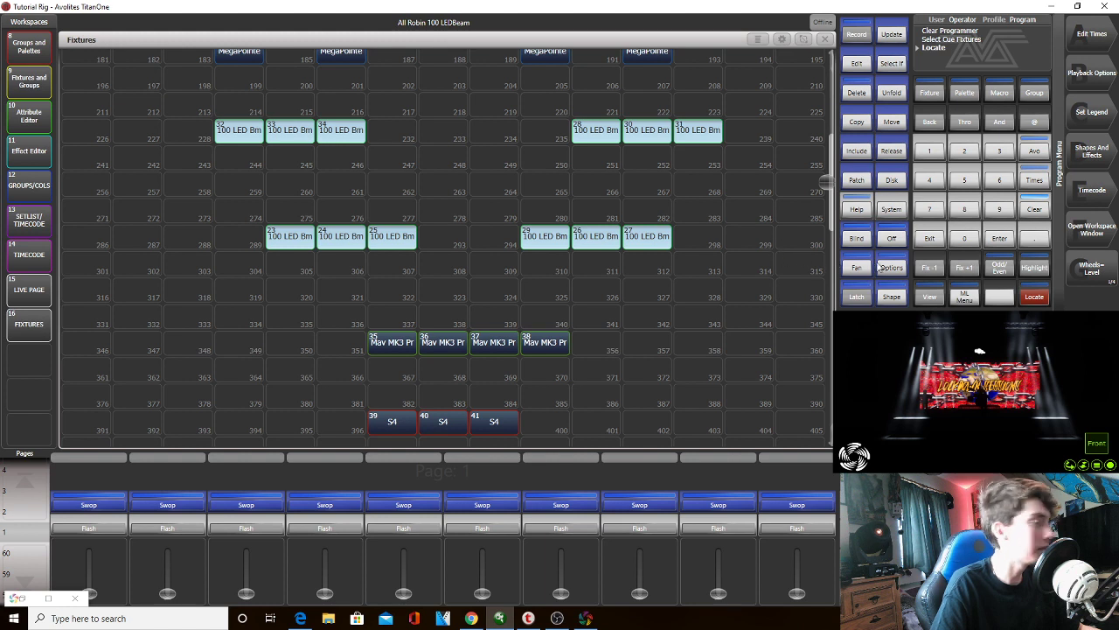
click(1039, 267)
click(966, 269)
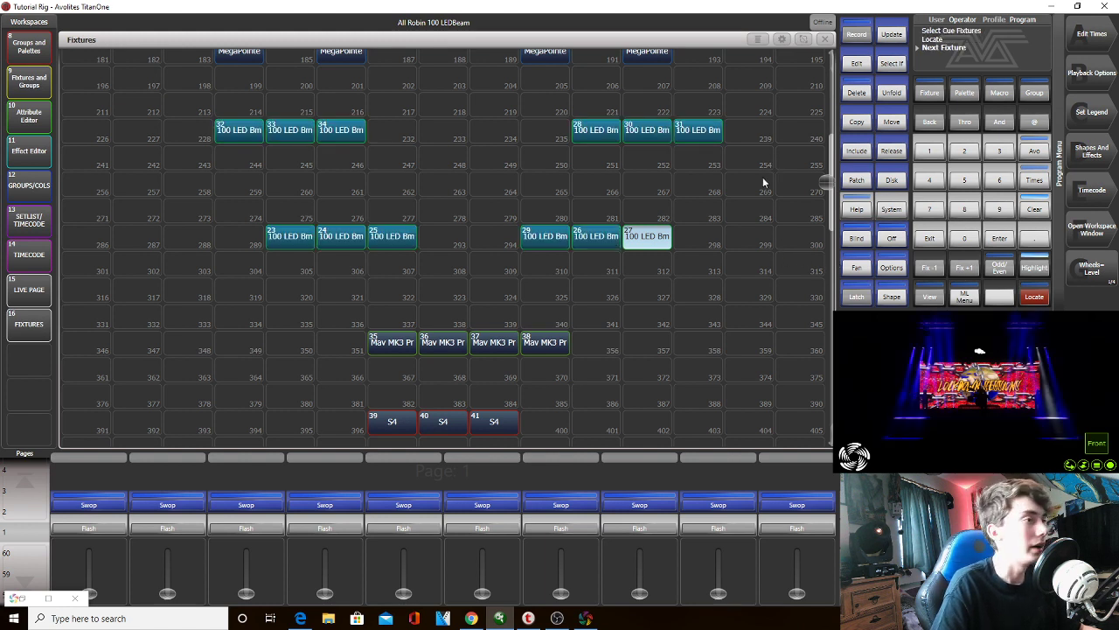
Swap Robin 100 LEDBeam fixtures 26 and 27 in the fixture layout
click(891, 146)
click(929, 243)
click(892, 124)
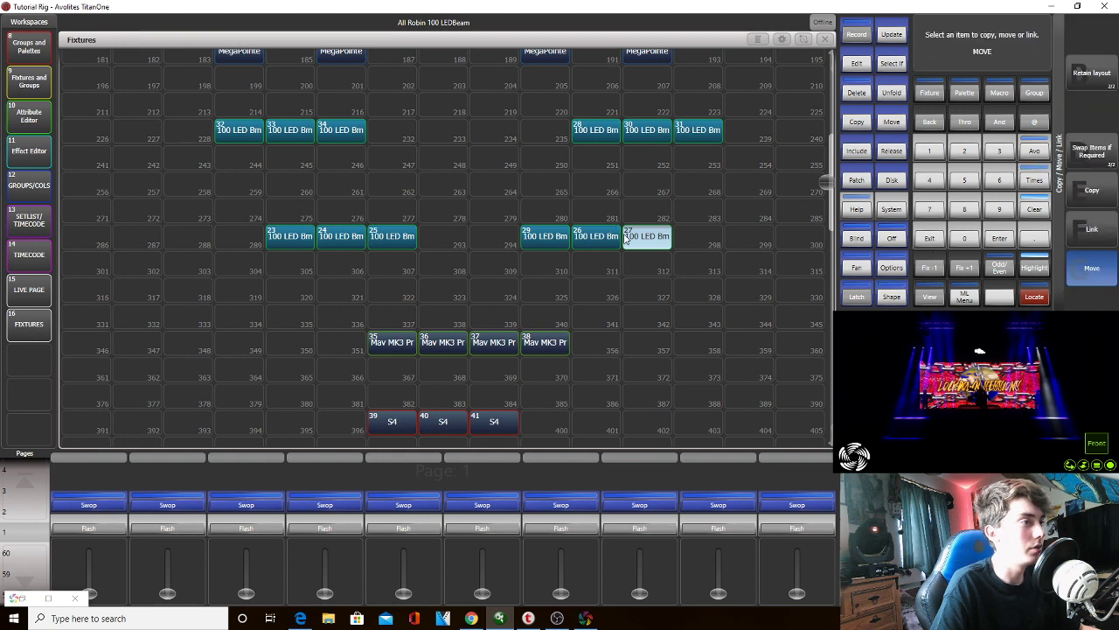
click(627, 236)
click(602, 236)
Highlight LEDBeam fixture 29 and swap it with fixture 31 at the end of the upper row of LEDBeams
click(539, 238)
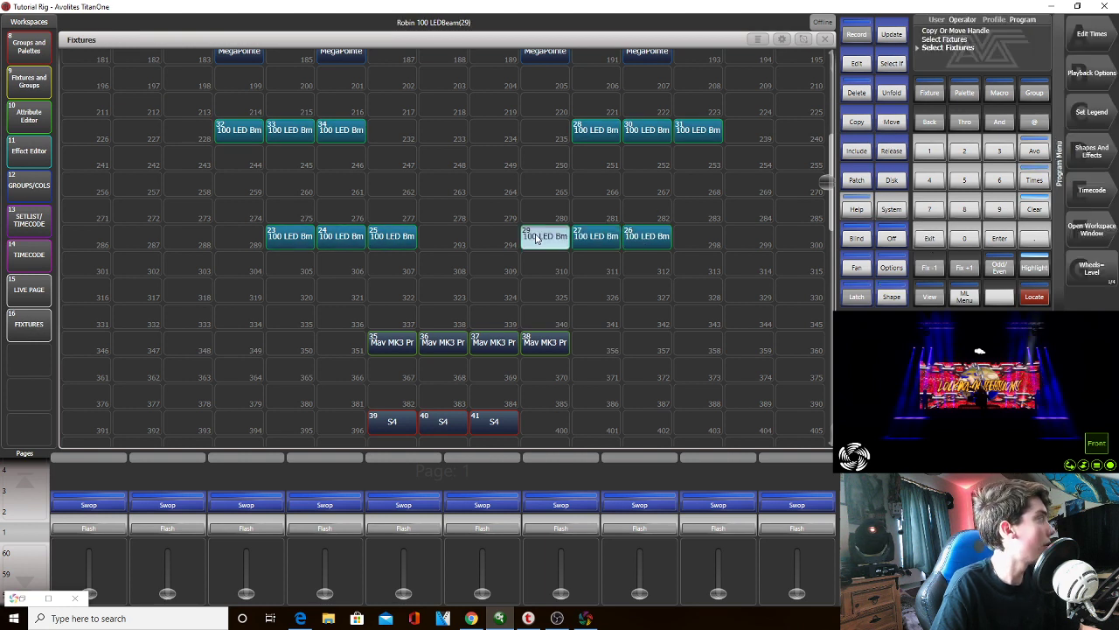
click(894, 127)
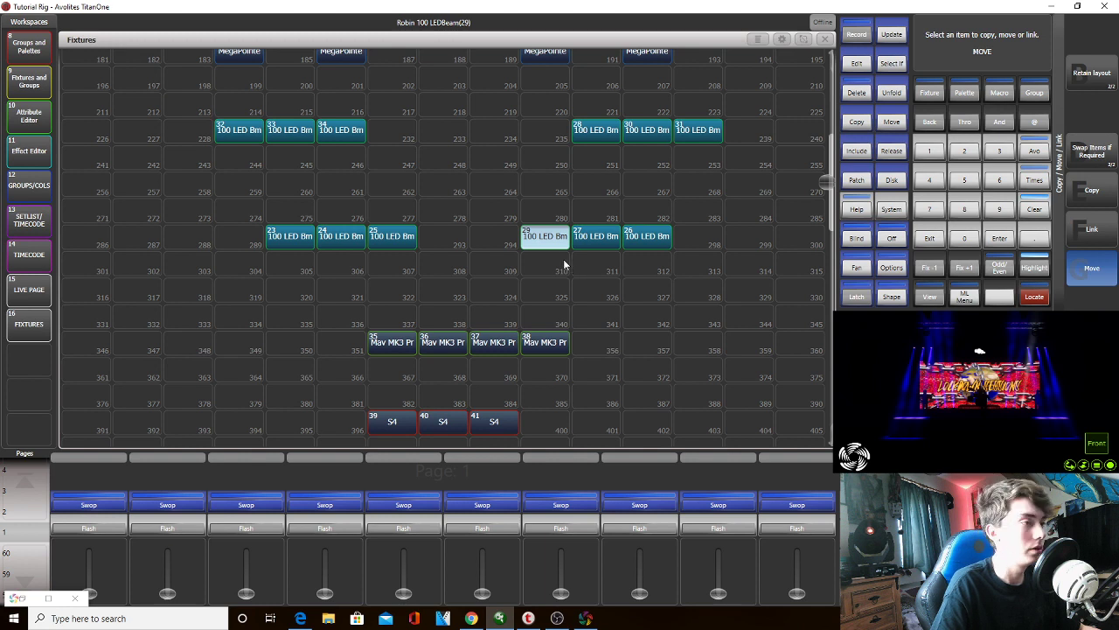
click(574, 231)
click(928, 239)
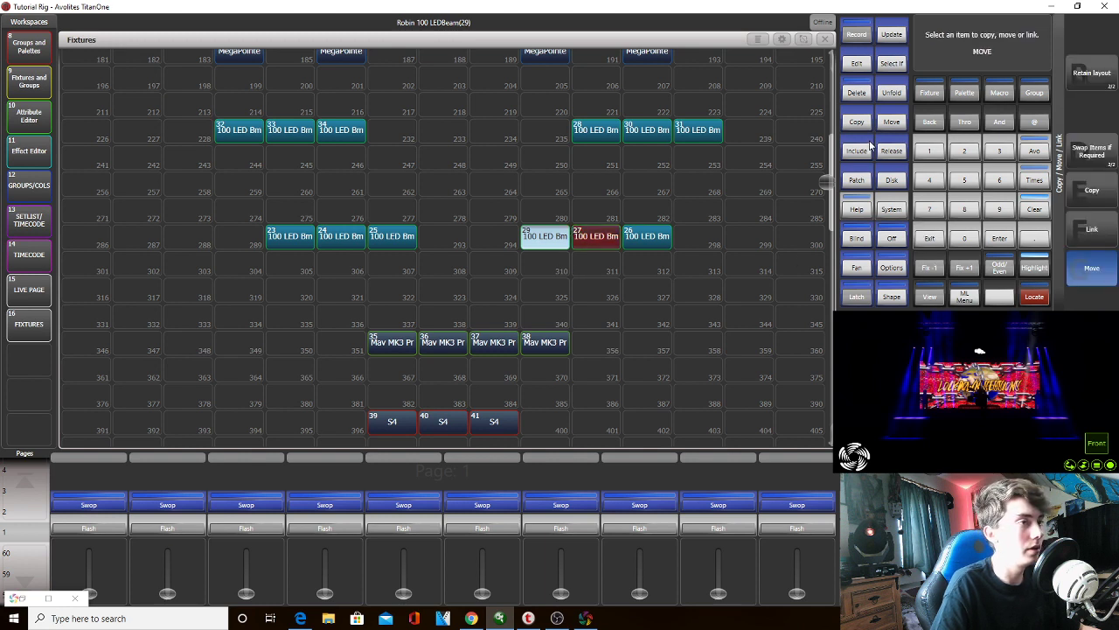
click(927, 240)
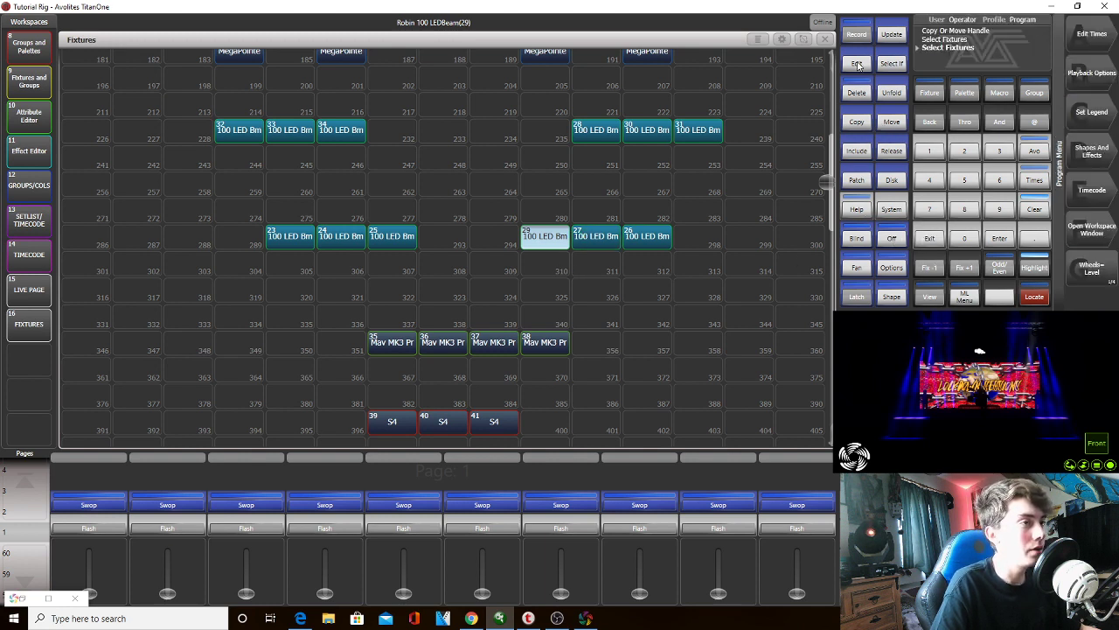
click(892, 121)
click(716, 131)
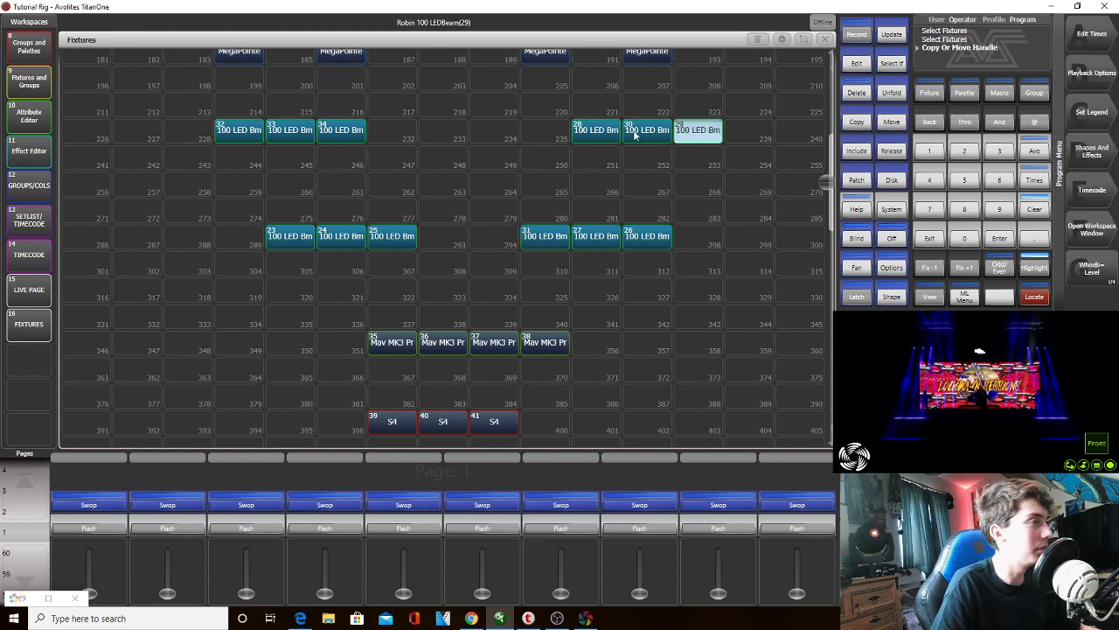
Highlight LEDBeam fixtures 30 and 28, and swap fixture 28 with fixture 26 in the layout
click(636, 131)
click(607, 134)
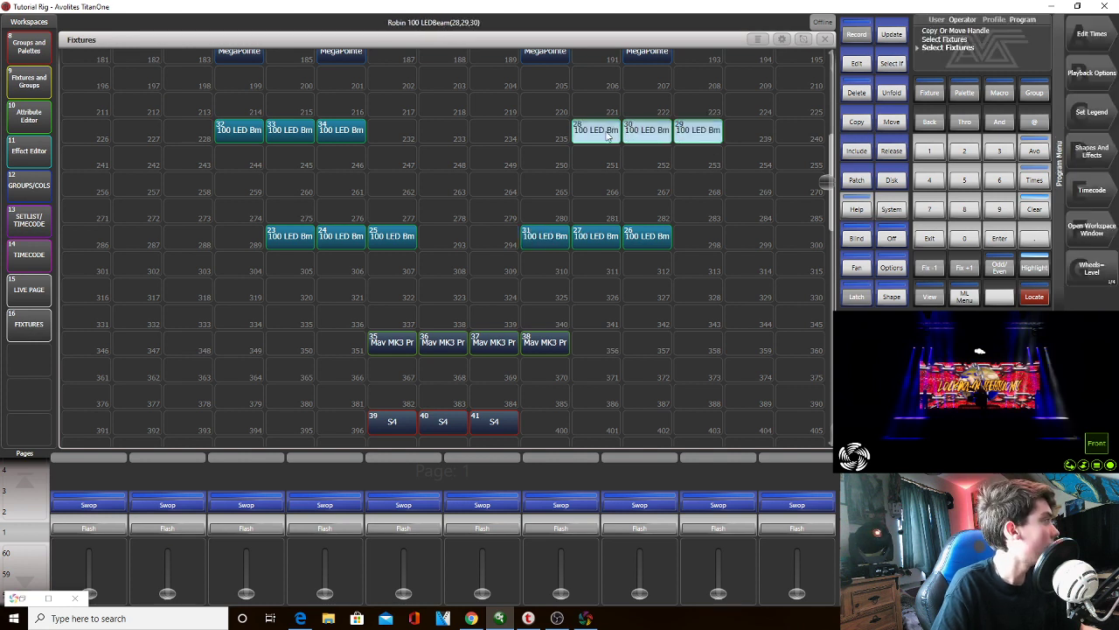
click(892, 121)
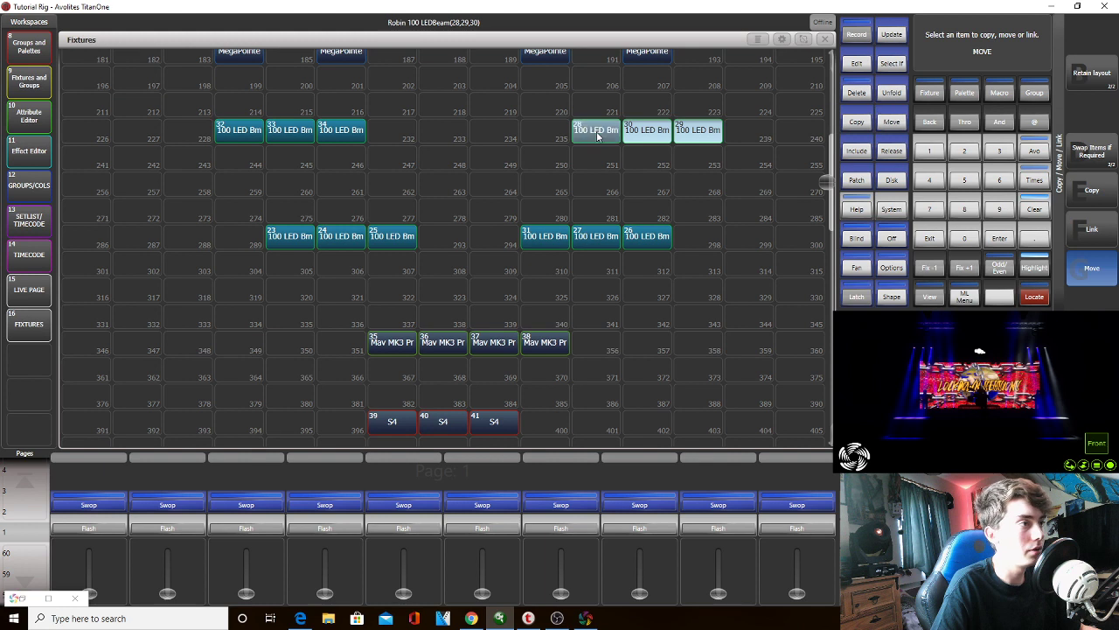
click(644, 248)
Highlight LEDBeam fixtures 25 and 34, and swap fixture 34 with fixture 32 in the layout
click(393, 238)
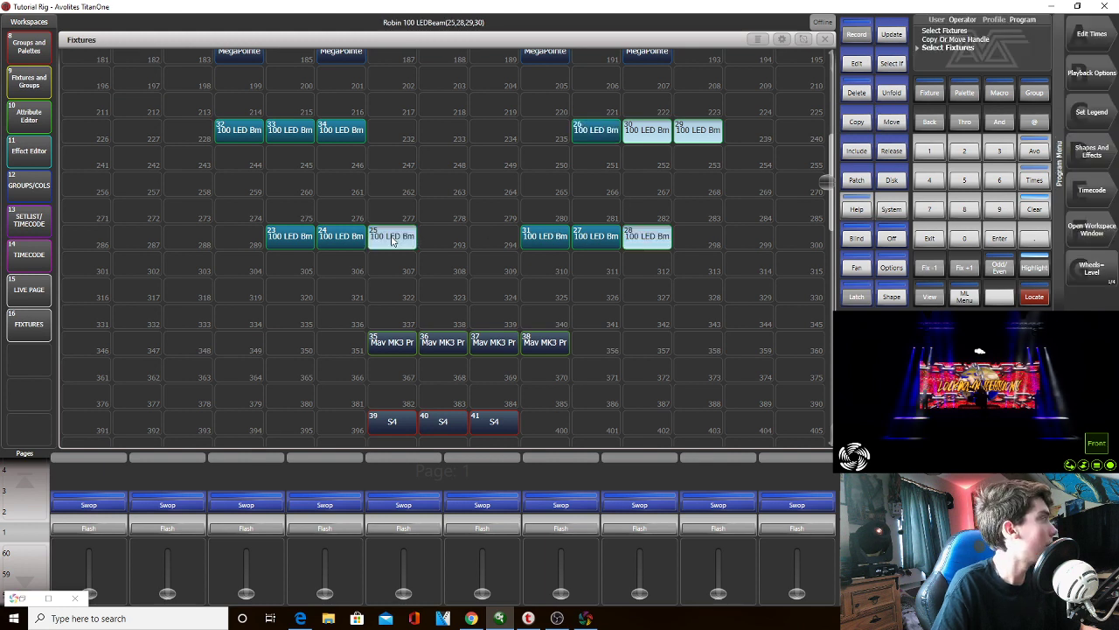
click(343, 133)
click(890, 122)
click(341, 131)
click(247, 136)
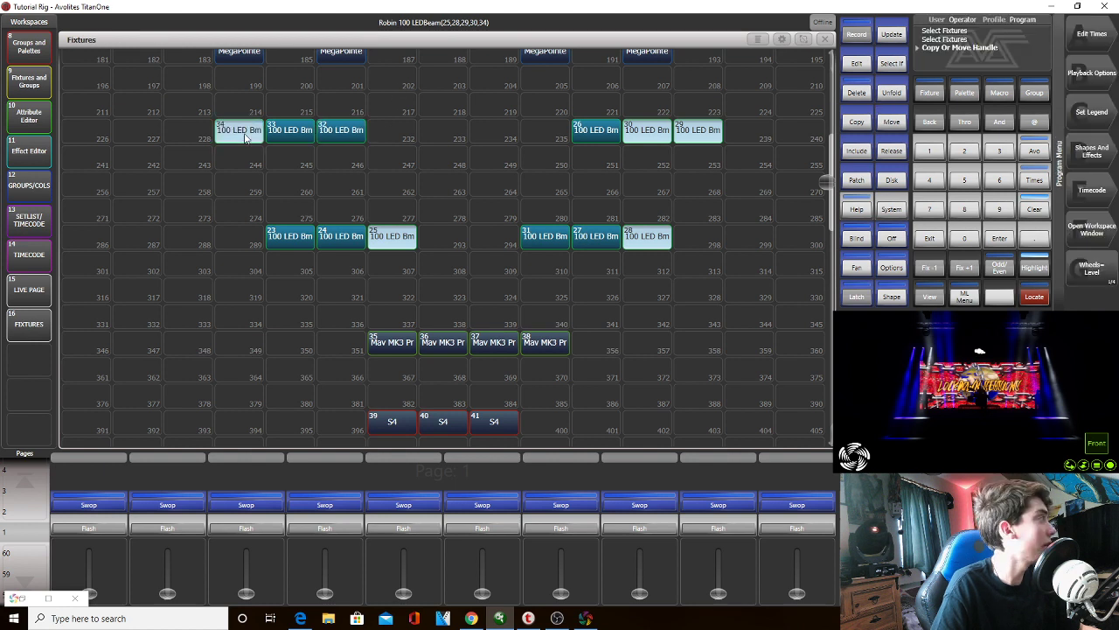
Highlight LEDBeam fixtures 33, 32, 23 and 24 to check their order against the visualiser
click(282, 135)
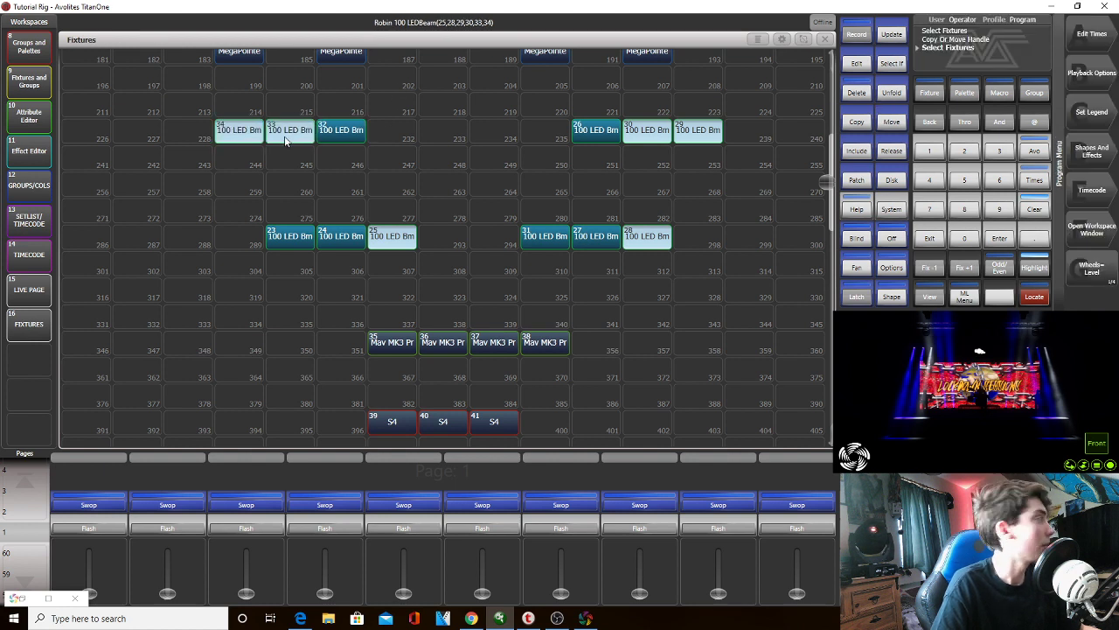
click(332, 133)
click(300, 242)
click(339, 248)
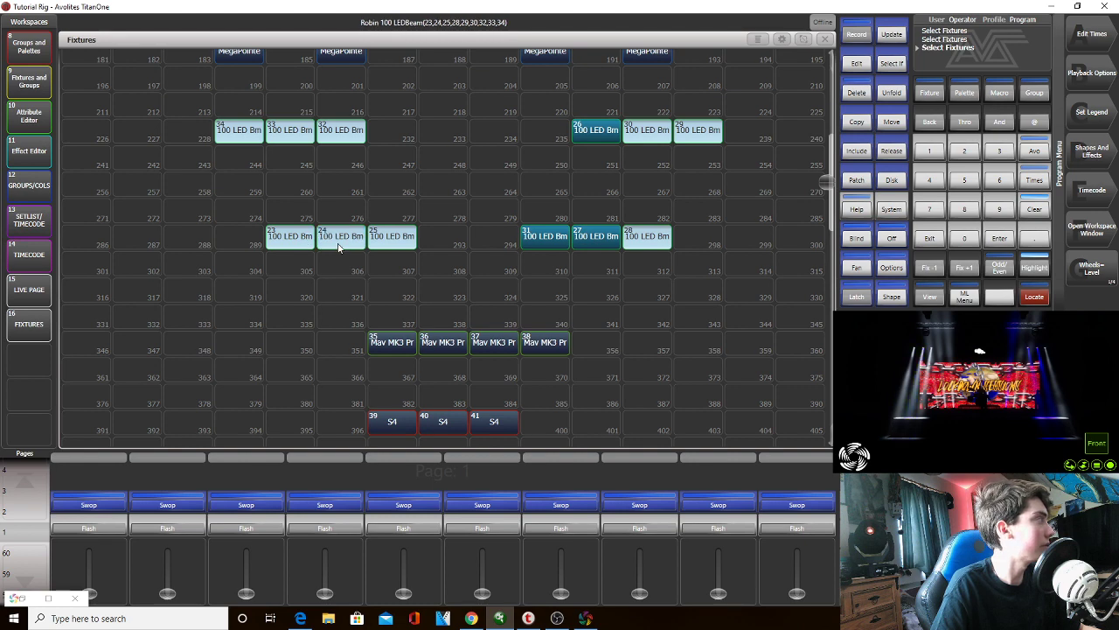
Clear the programmer and locate the B-EYE K20, MegaPointe and LEDBeam groups together, leaving only the All Robin MegaPointe group selected
click(1034, 209)
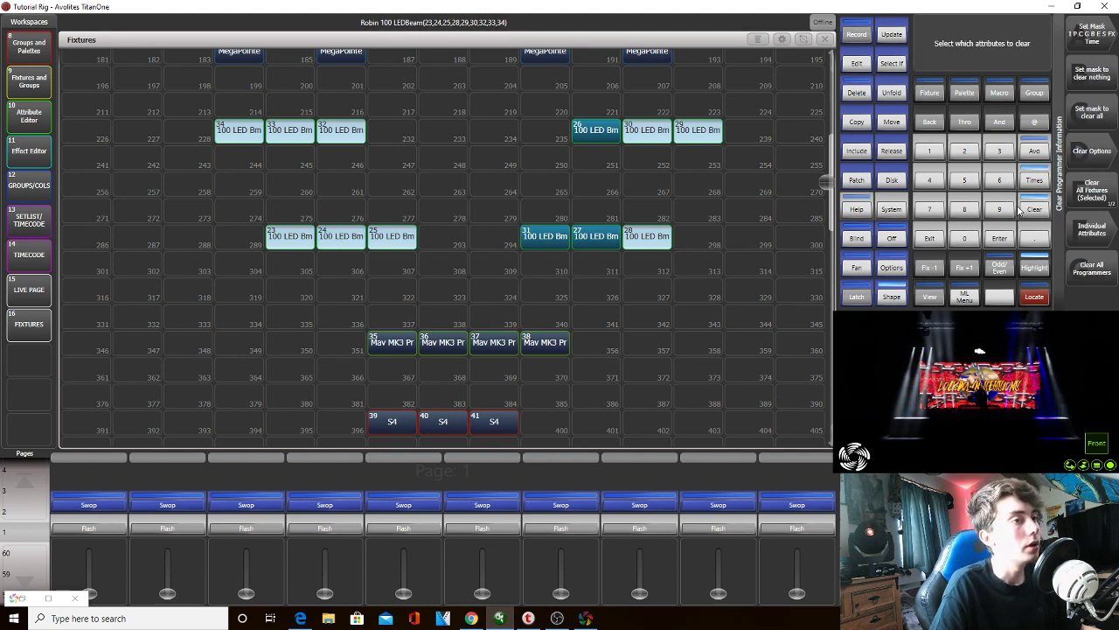
click(29, 47)
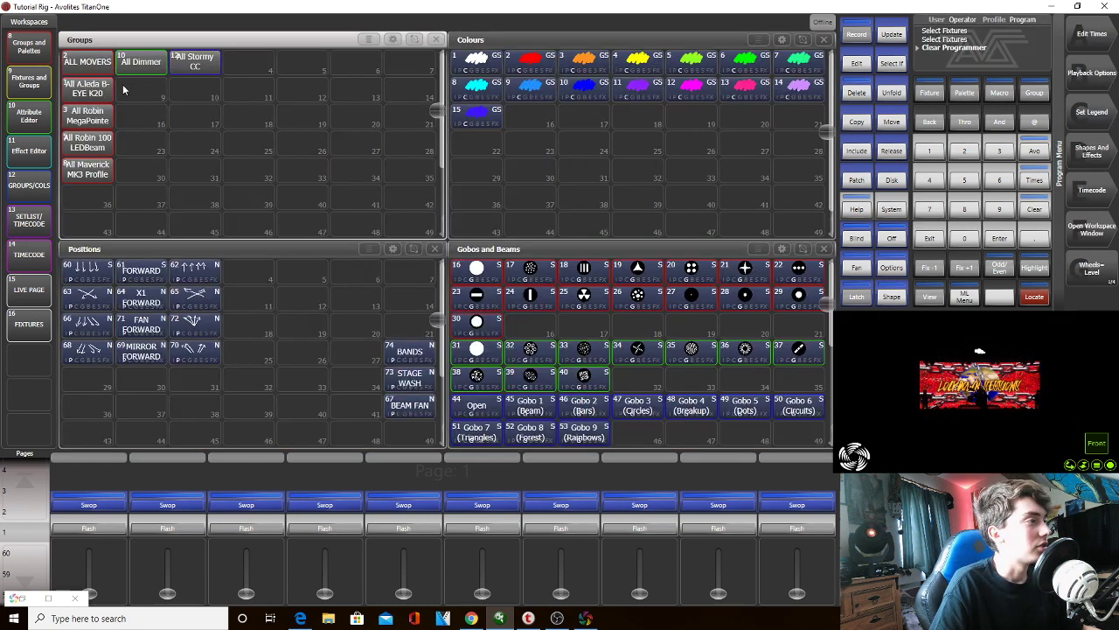
drag(100, 154, 96, 93)
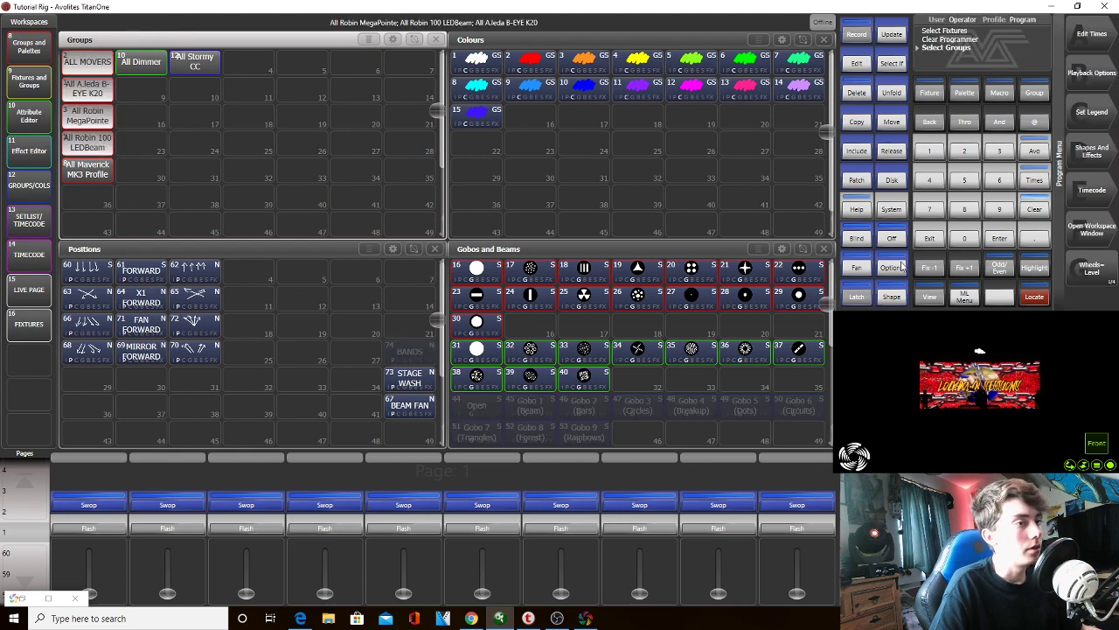
click(1032, 297)
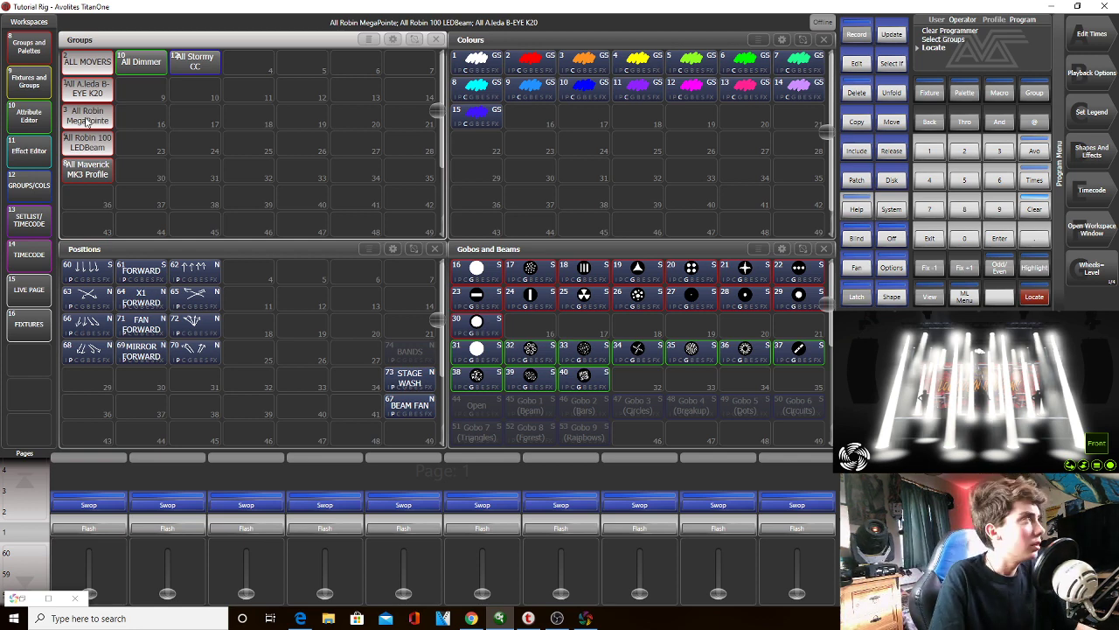
click(93, 124)
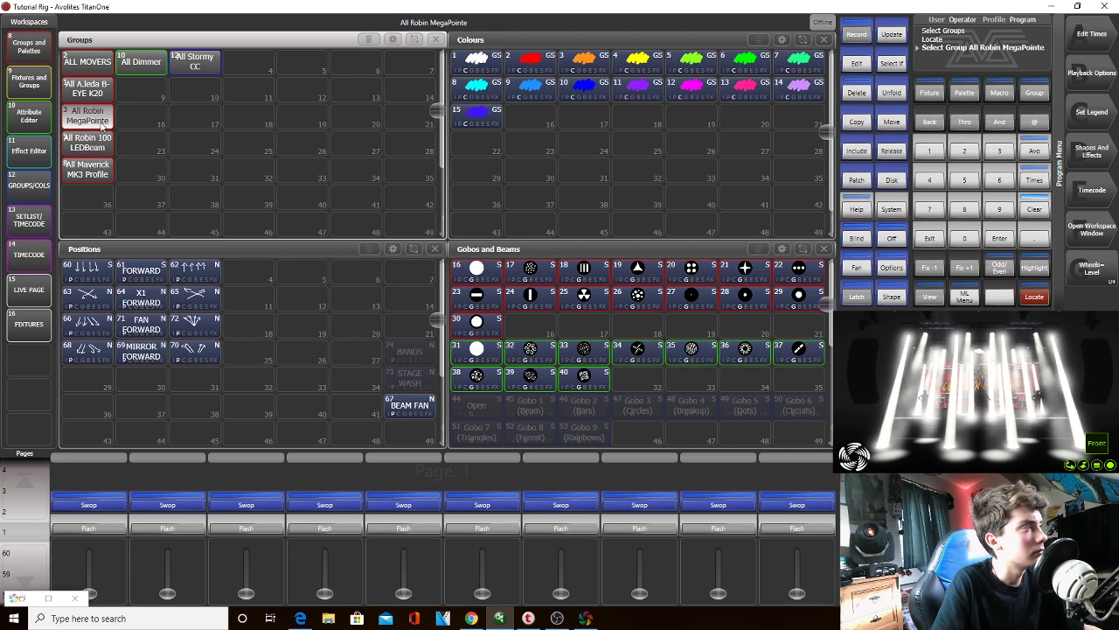
Try fanning the B-EYE K20, MegaPointe and LEDBeam groups one after another into a crossing-beam position
click(101, 125)
click(98, 144)
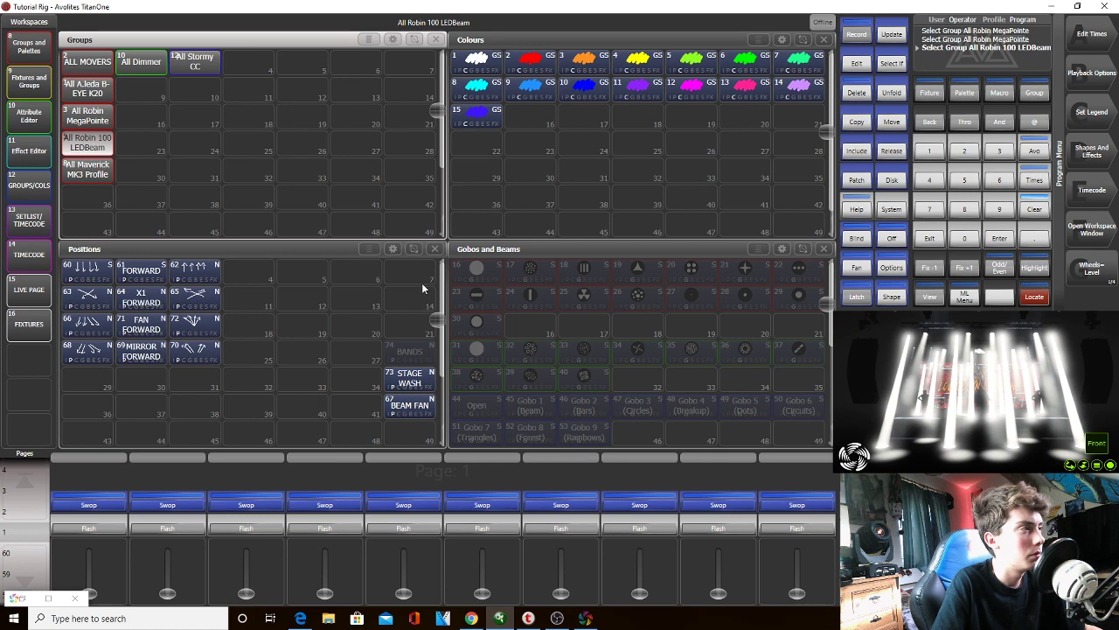
click(87, 89)
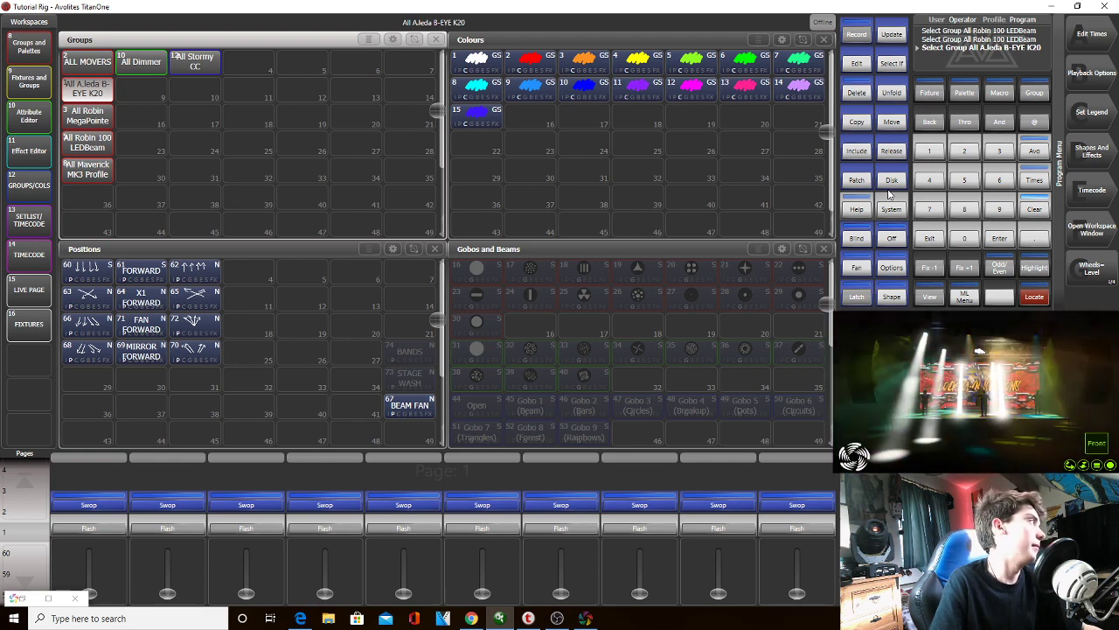
click(890, 295)
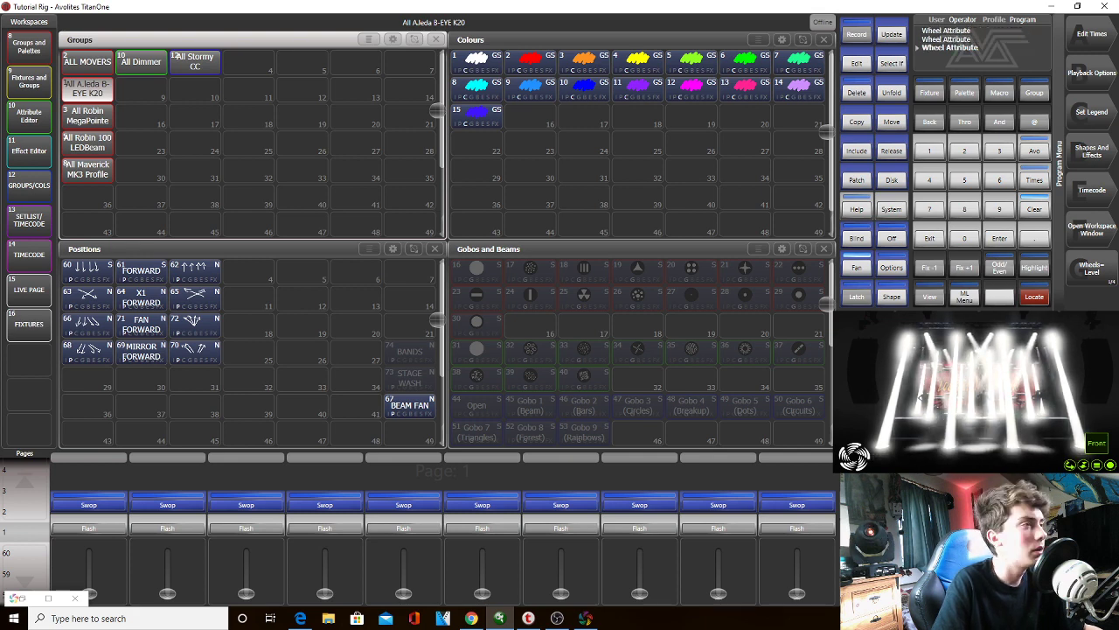
click(111, 122)
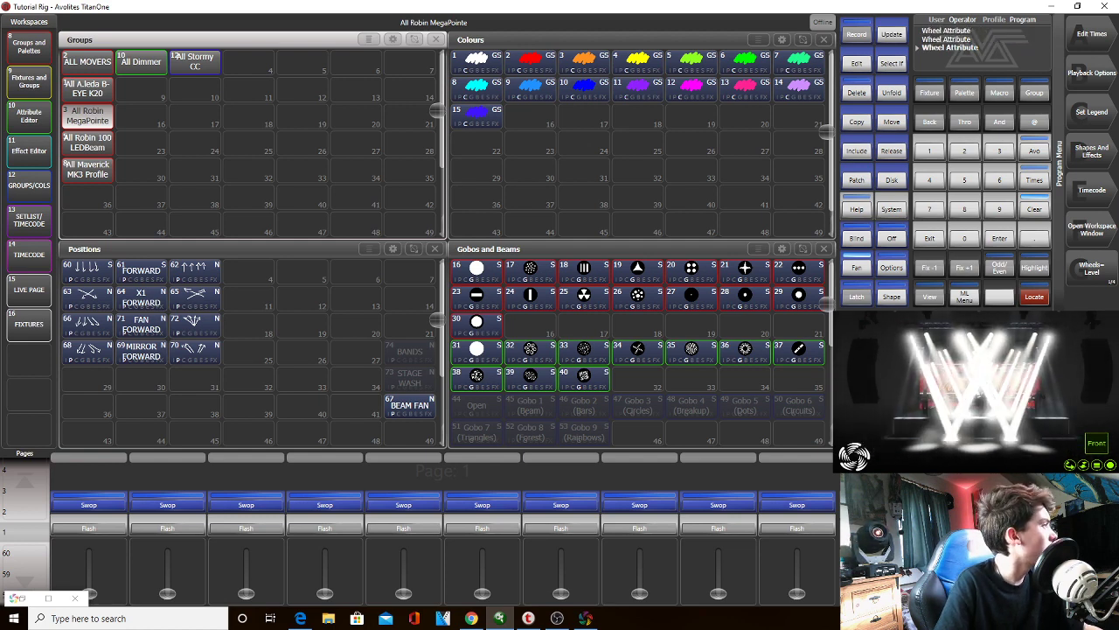
click(92, 148)
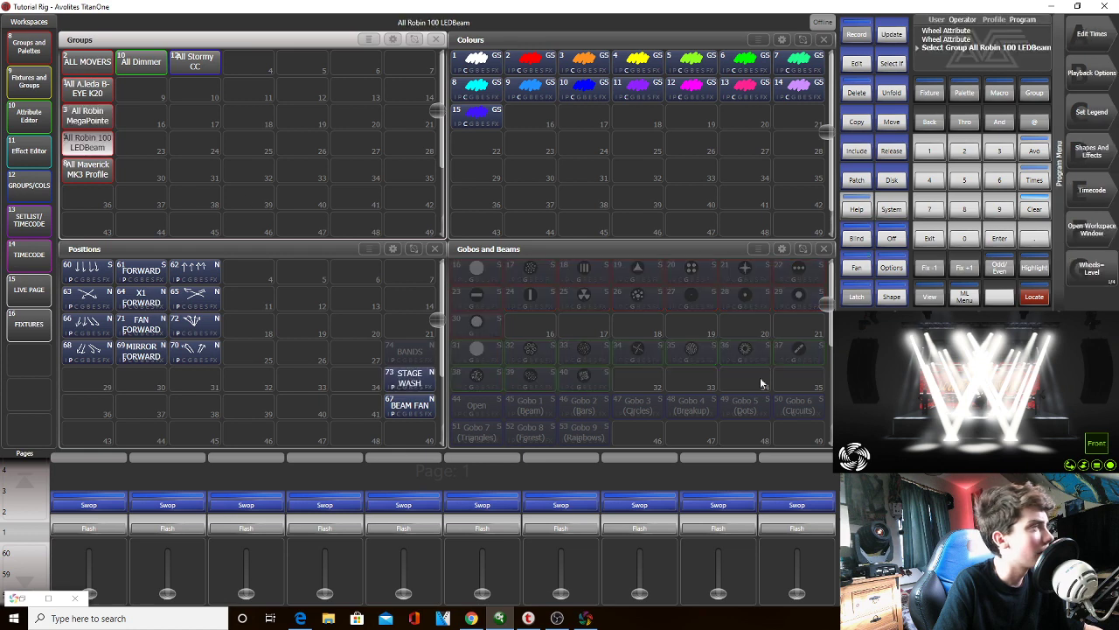
click(885, 271)
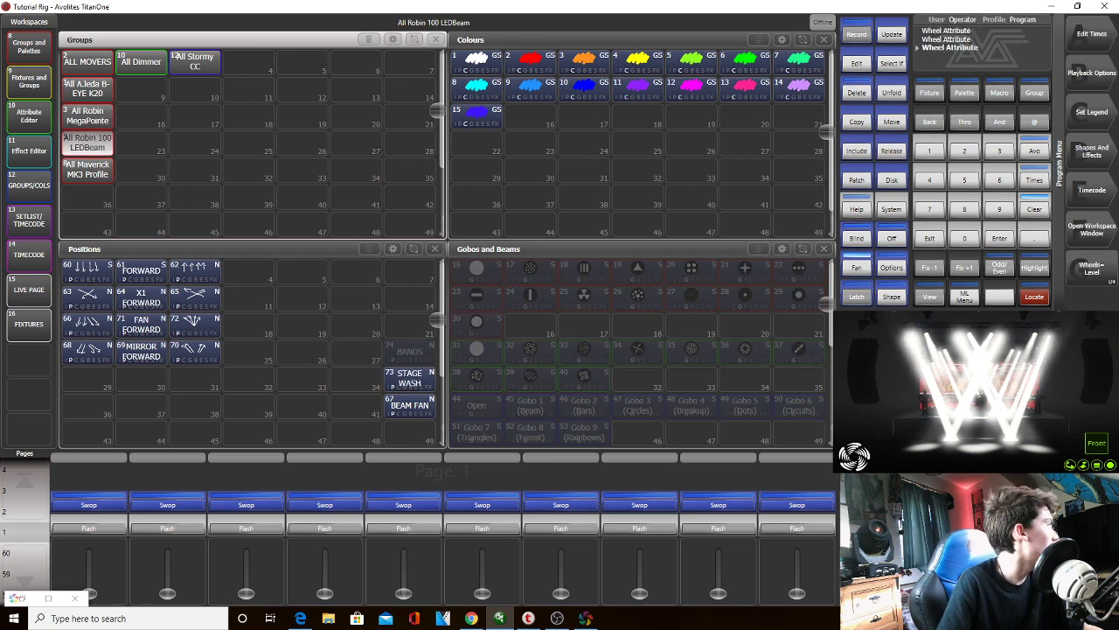
Select LEDBeam fixtures 26, 30 and 29 in the fixture layout to try adjusting them, and clear the programmer
click(33, 325)
drag(828, 101, 572, 166)
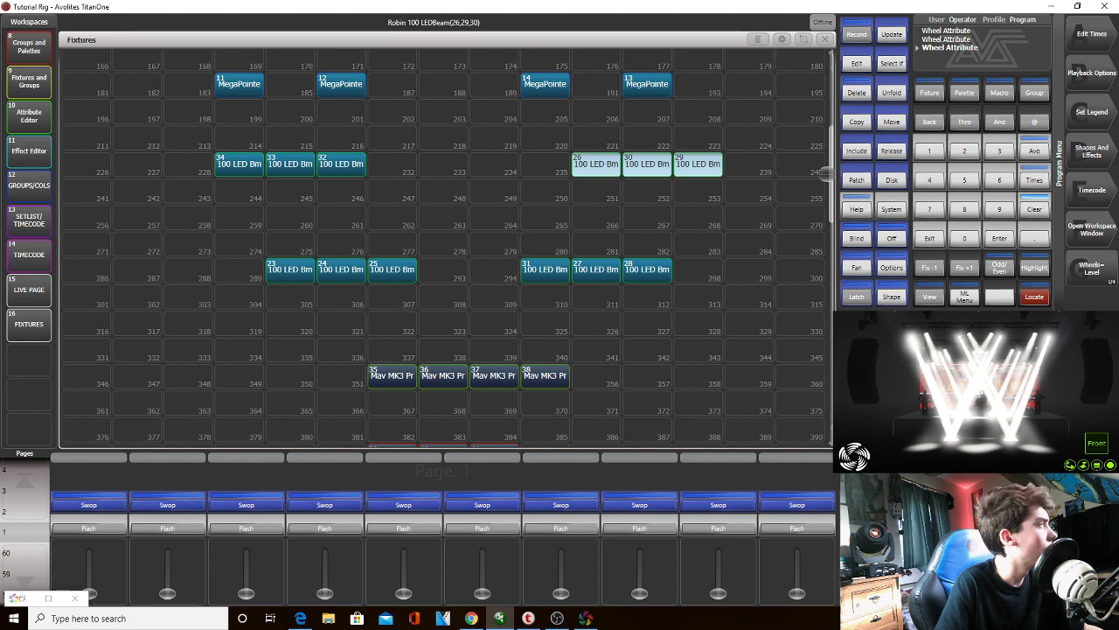
click(37, 51)
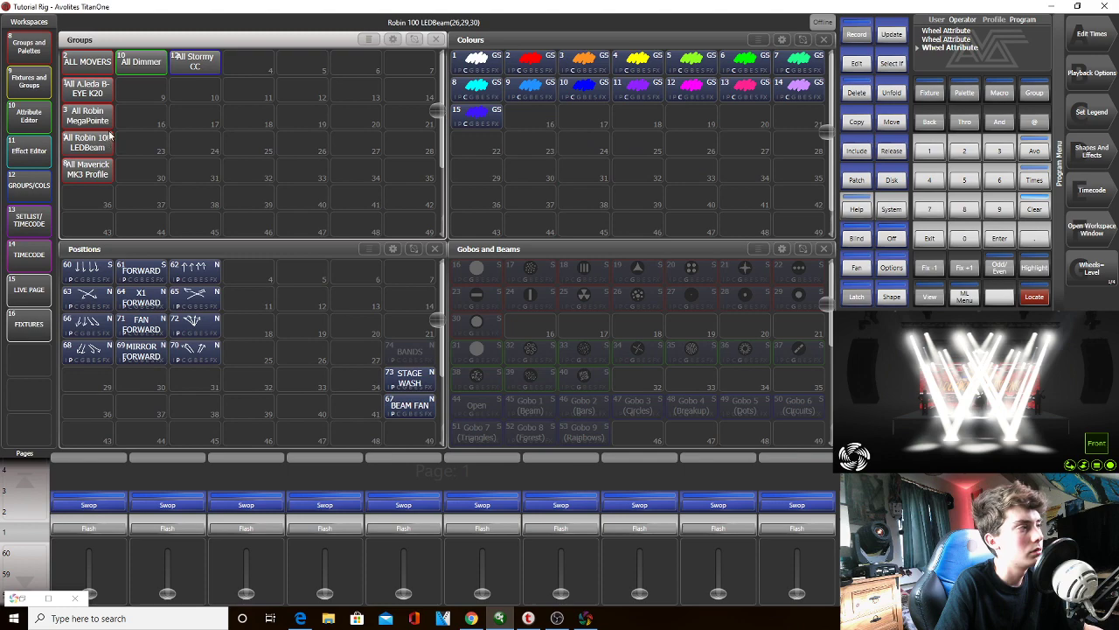
click(1035, 209)
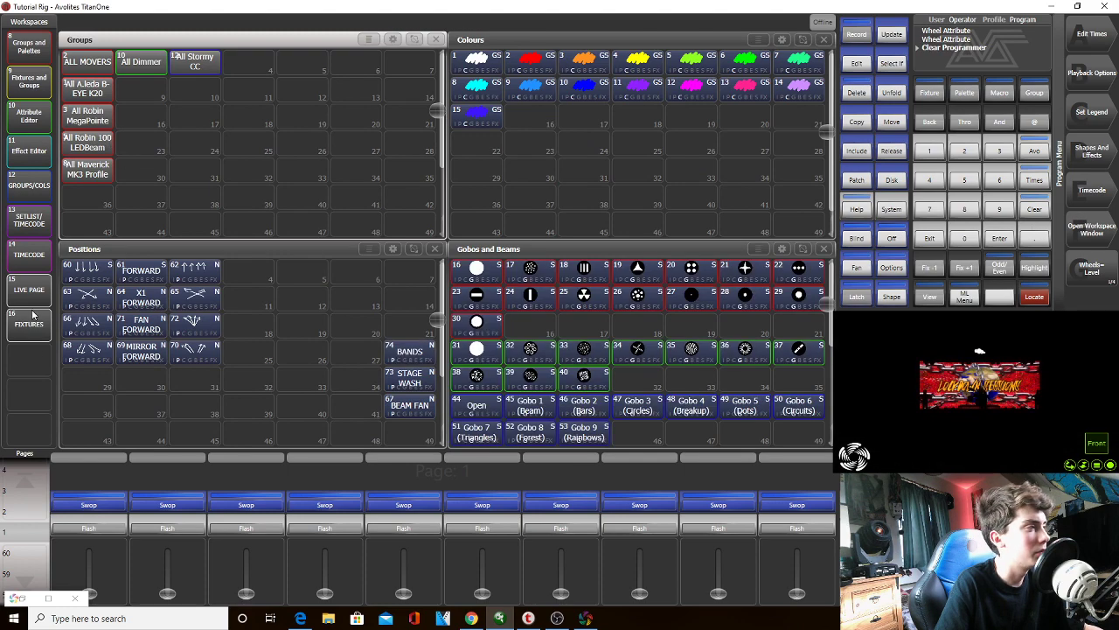
Locate LEDBeam fixtures 31, 27 and 28 together, check 31 and 26 individually against the visualiser, and clear the programmer
click(30, 331)
drag(832, 101, 824, 186)
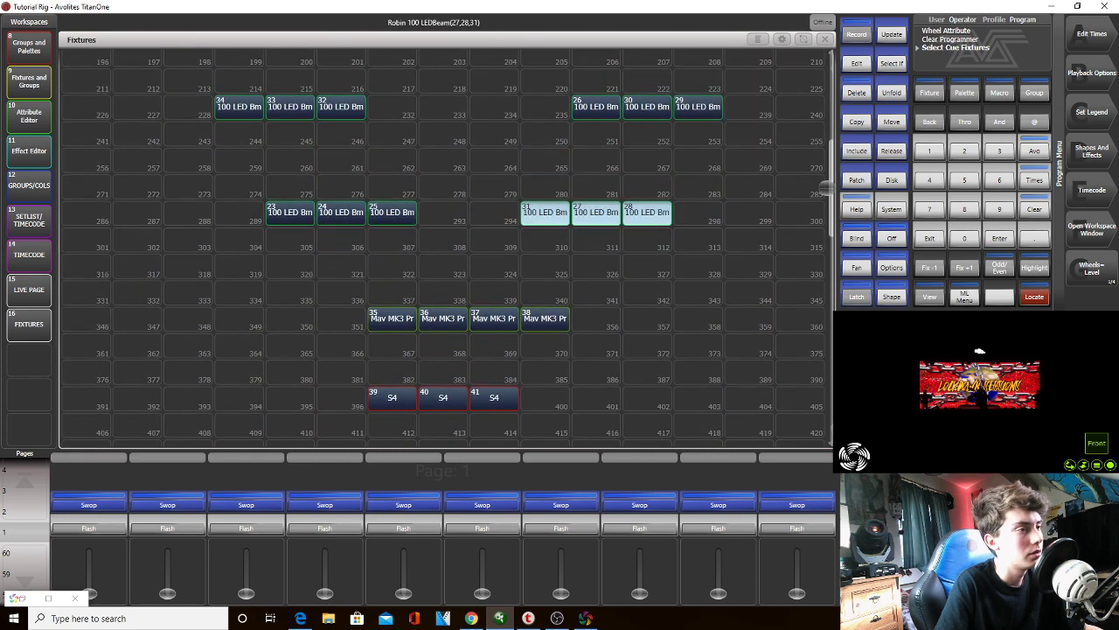
click(1043, 294)
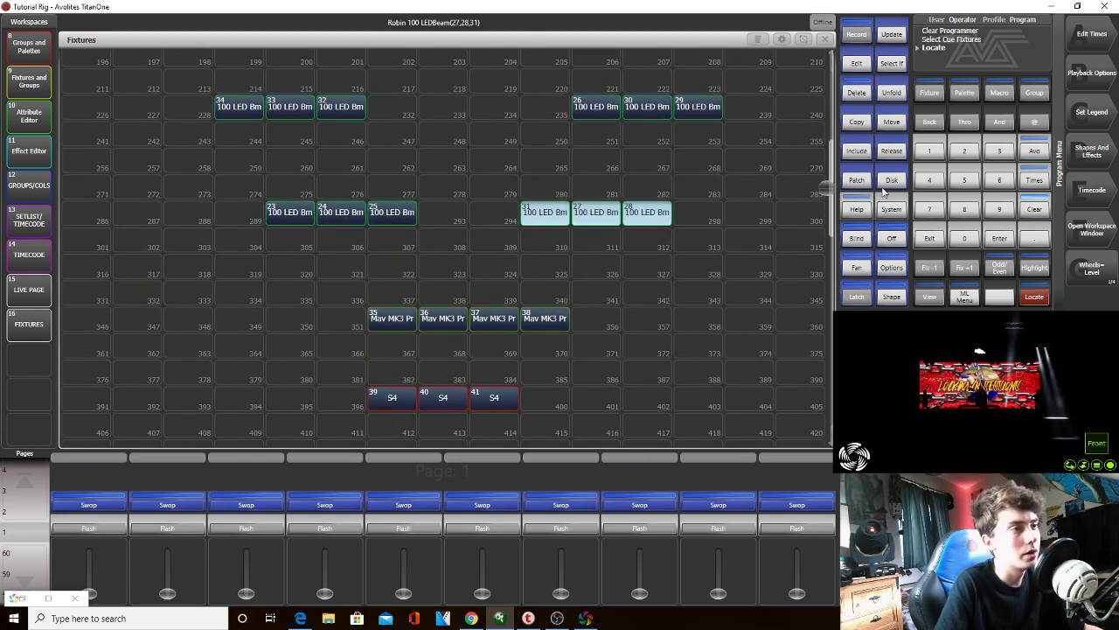
click(535, 212)
click(1039, 211)
click(545, 213)
click(1042, 300)
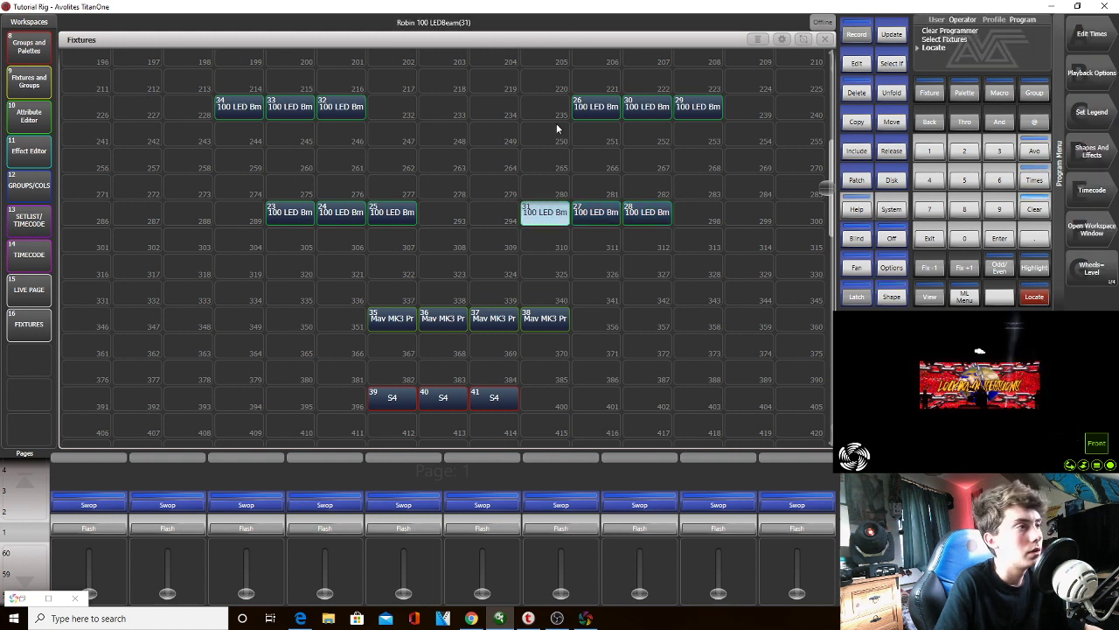
click(595, 106)
click(1032, 297)
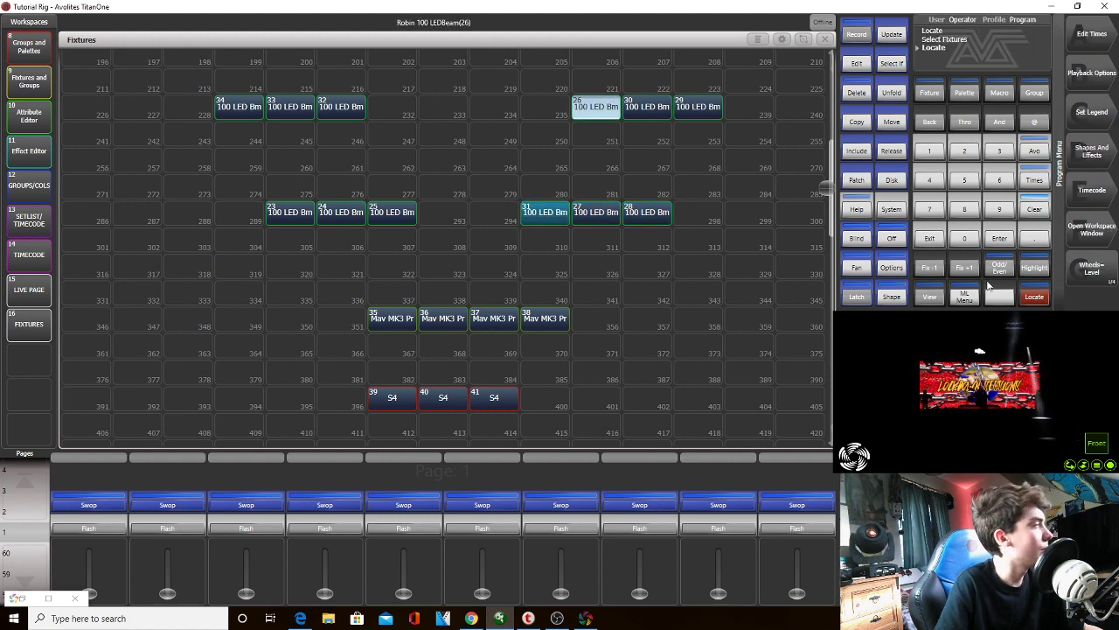
click(1023, 215)
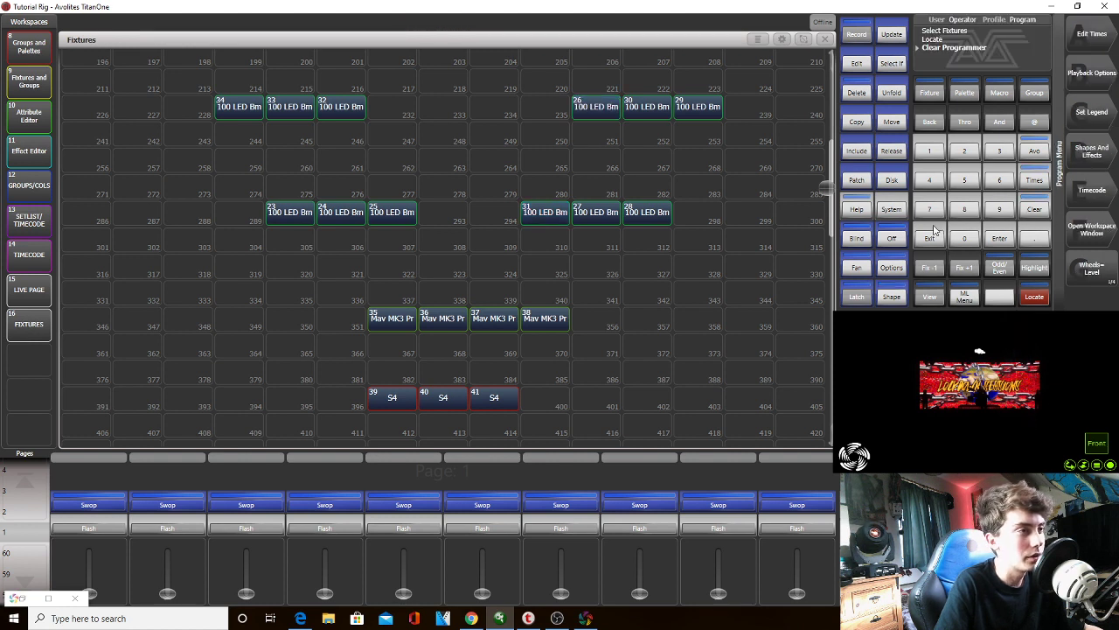
Swap LEDBeam fixture 26 with fixture 31 in the fixture layout
click(892, 122)
click(938, 237)
click(895, 148)
click(931, 240)
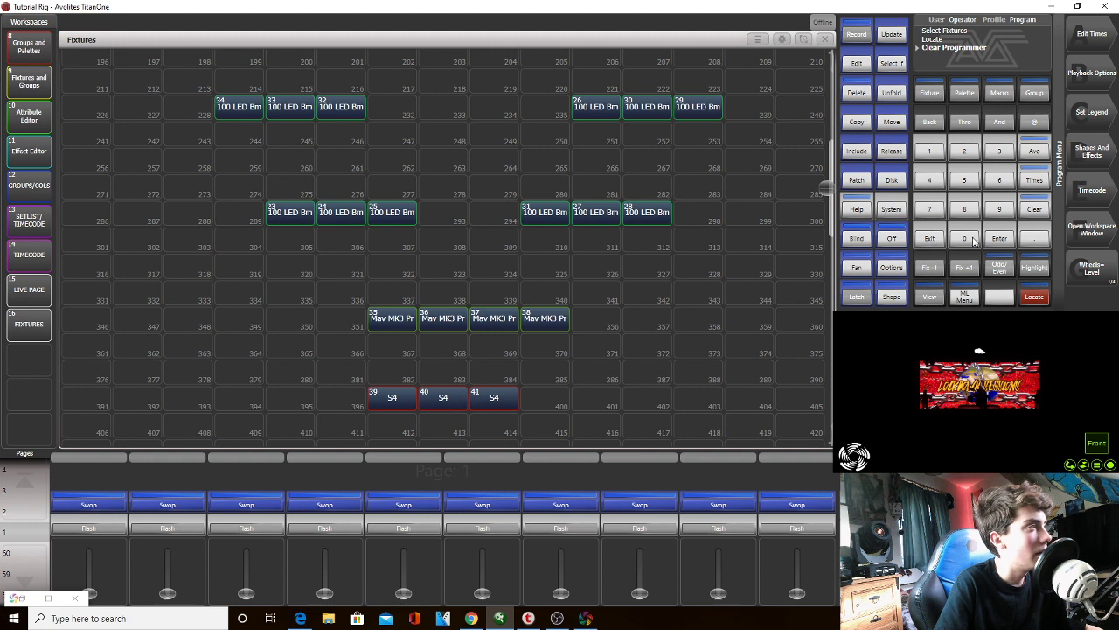
click(890, 122)
click(610, 114)
click(542, 225)
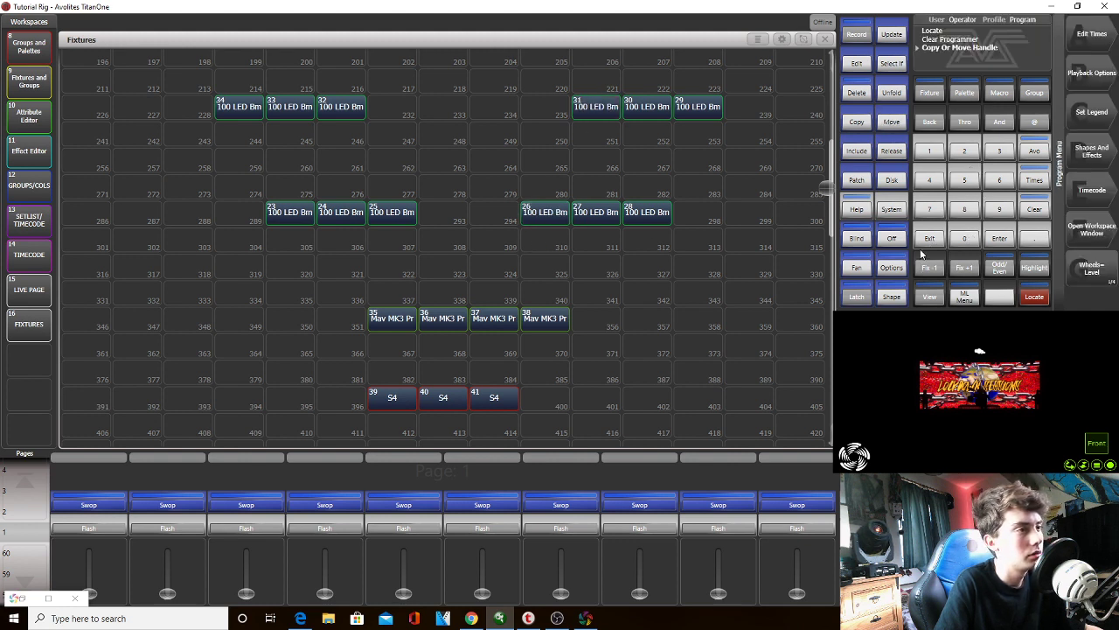
Locate LEDBeam fixtures 26 to 28 and fixtures 29 to 31 in turn to check their placement, and clear the programmer
drag(655, 237, 548, 206)
click(1029, 295)
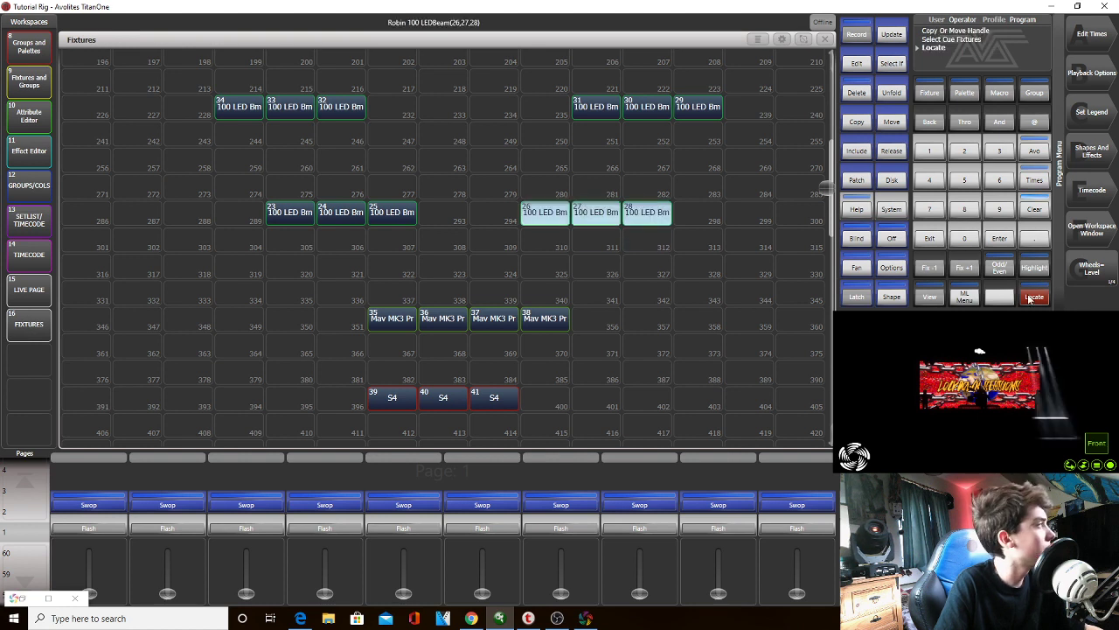
click(1043, 202)
drag(723, 136, 593, 104)
click(1027, 289)
click(1034, 209)
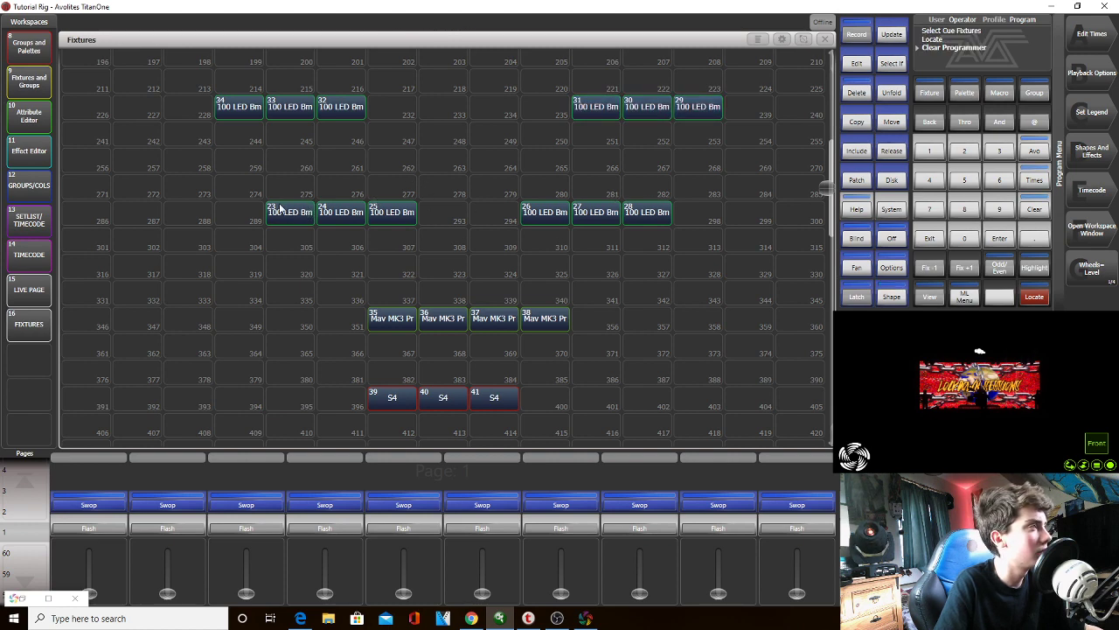
Locate the MegaPointe, LEDBeam and B-EYE K20 groups together and apply position palette 60
click(38, 59)
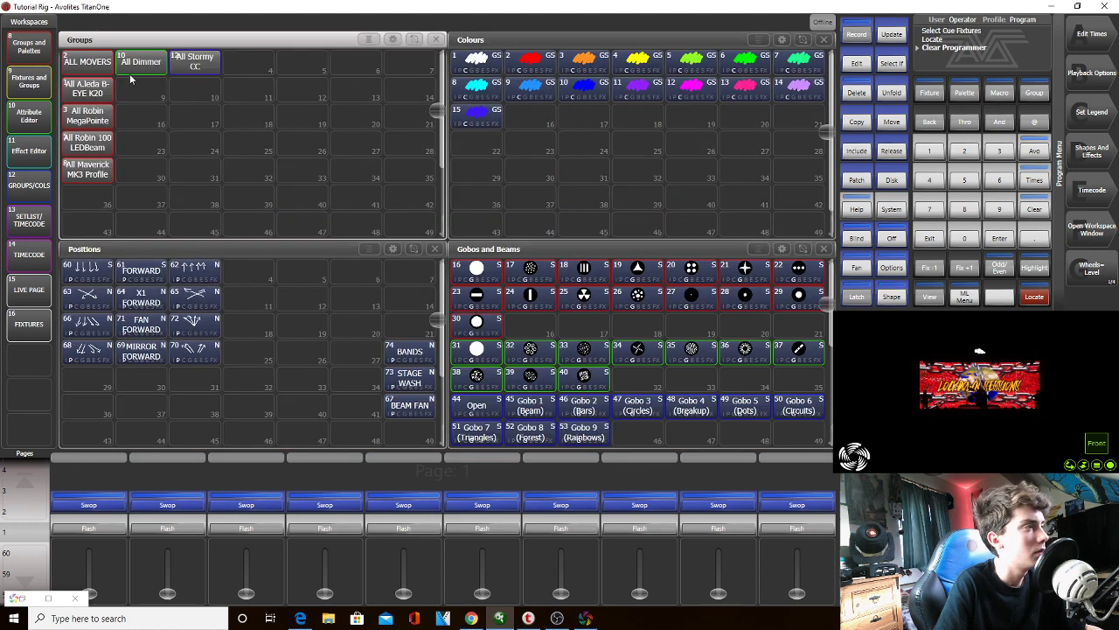
click(96, 61)
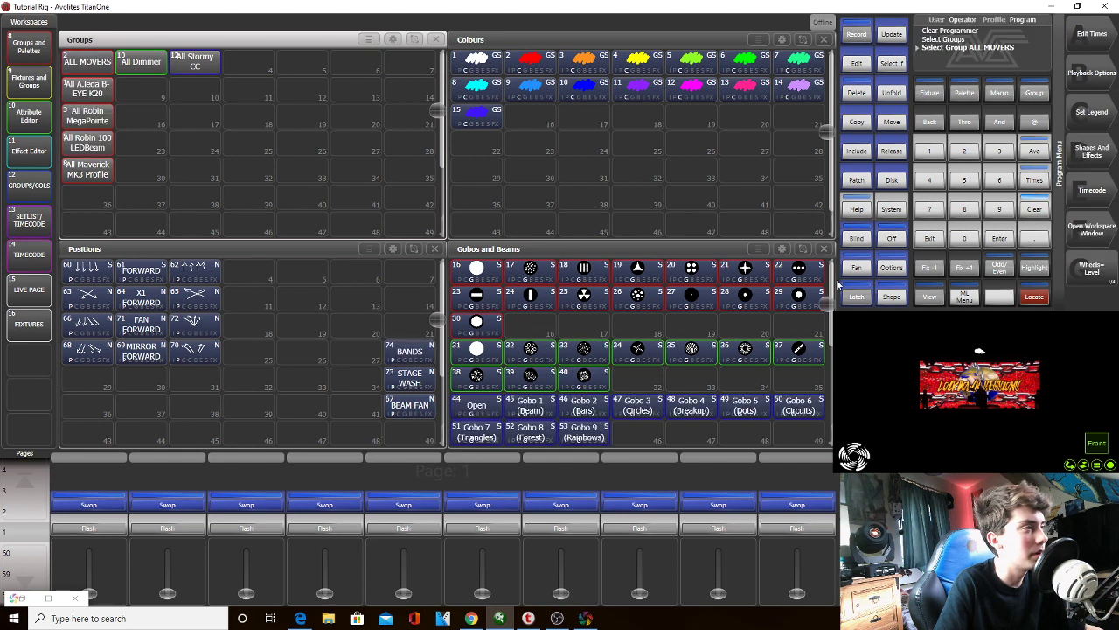
drag(88, 151, 93, 93)
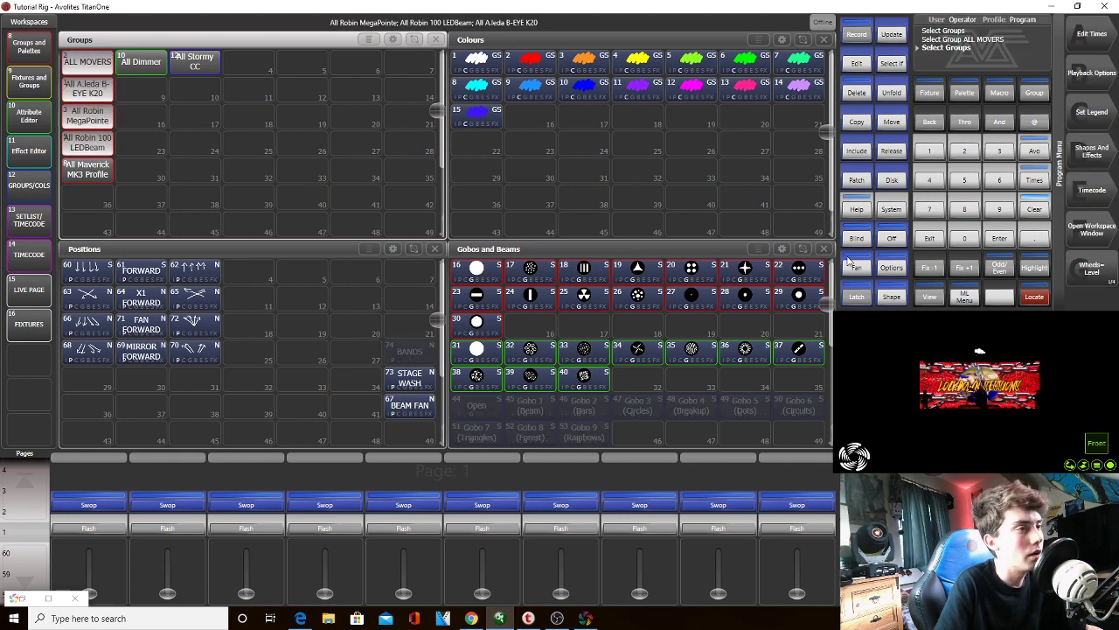
click(1032, 301)
click(85, 270)
Try fanning the B-EYE K20 group on its own, and clear the programmer
click(88, 111)
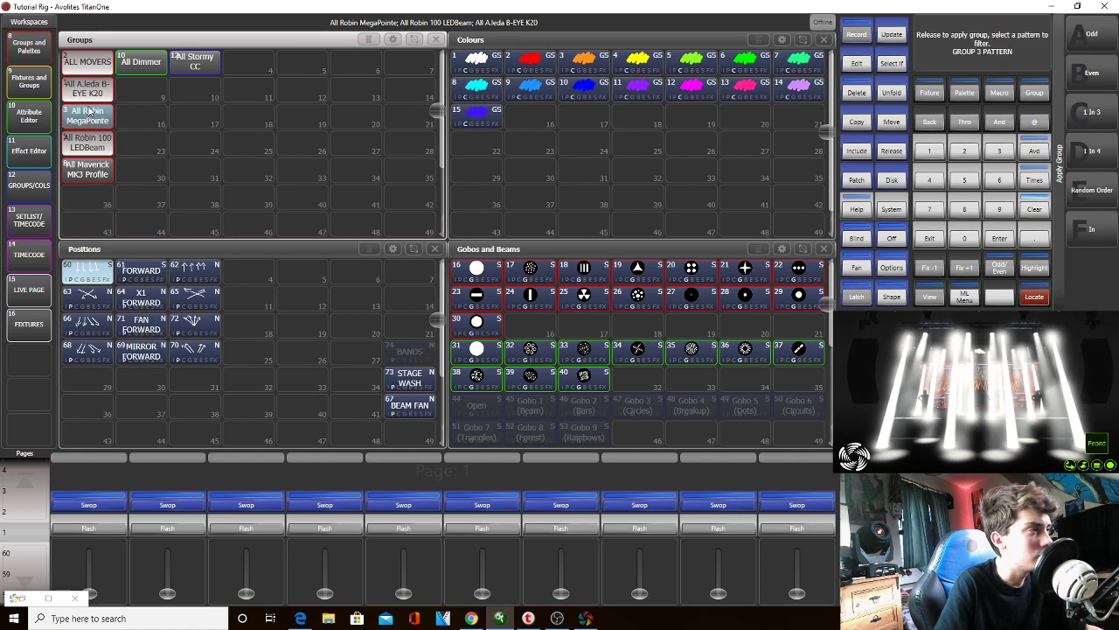
click(88, 88)
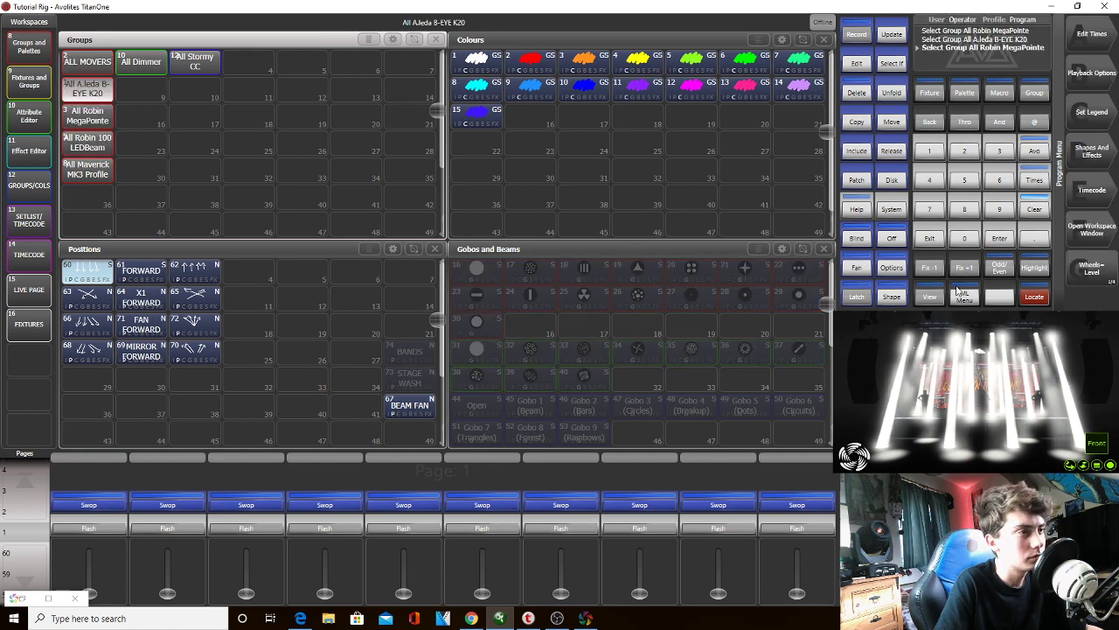
click(856, 267)
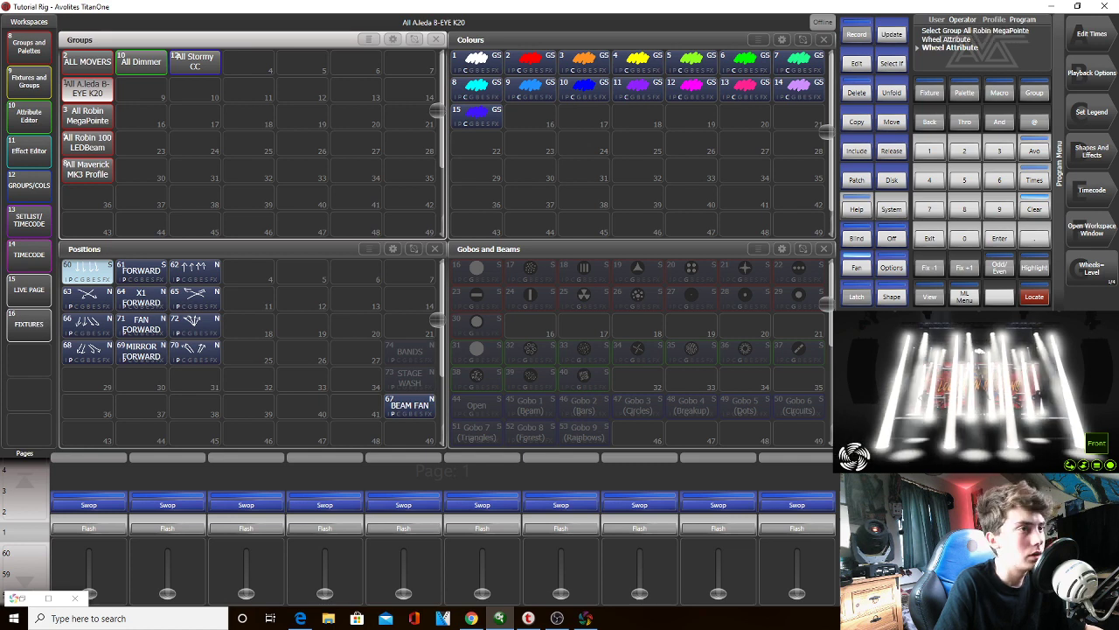
click(856, 268)
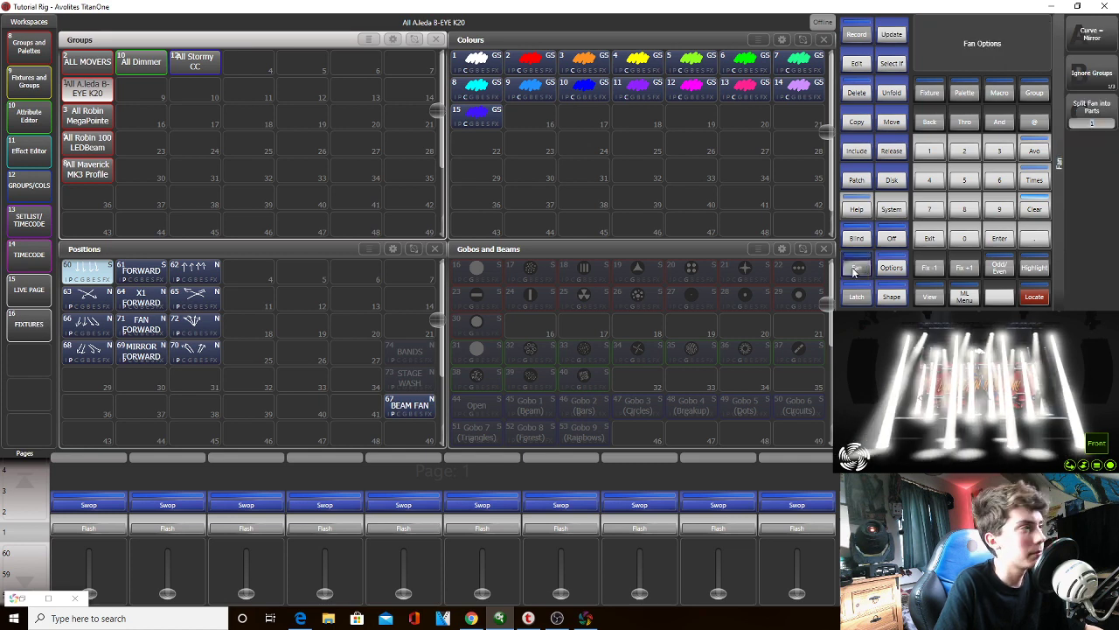
click(1035, 209)
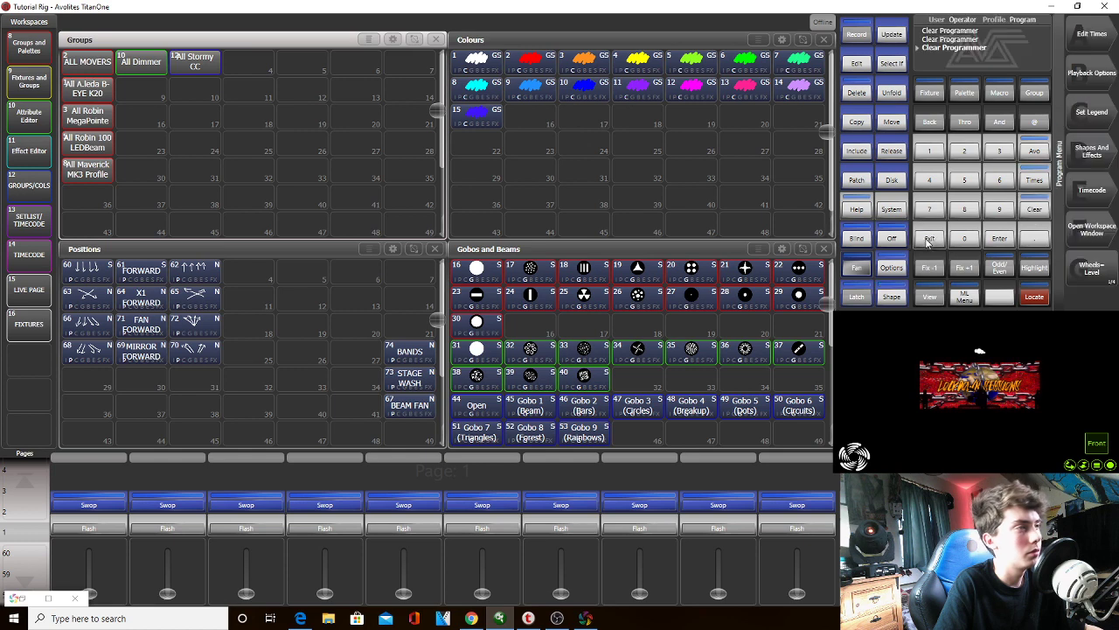
Locate the B-EYE K20 group, apply position palette 60 and fan its beams inward so they cross over the stage
click(85, 92)
click(1016, 299)
click(88, 271)
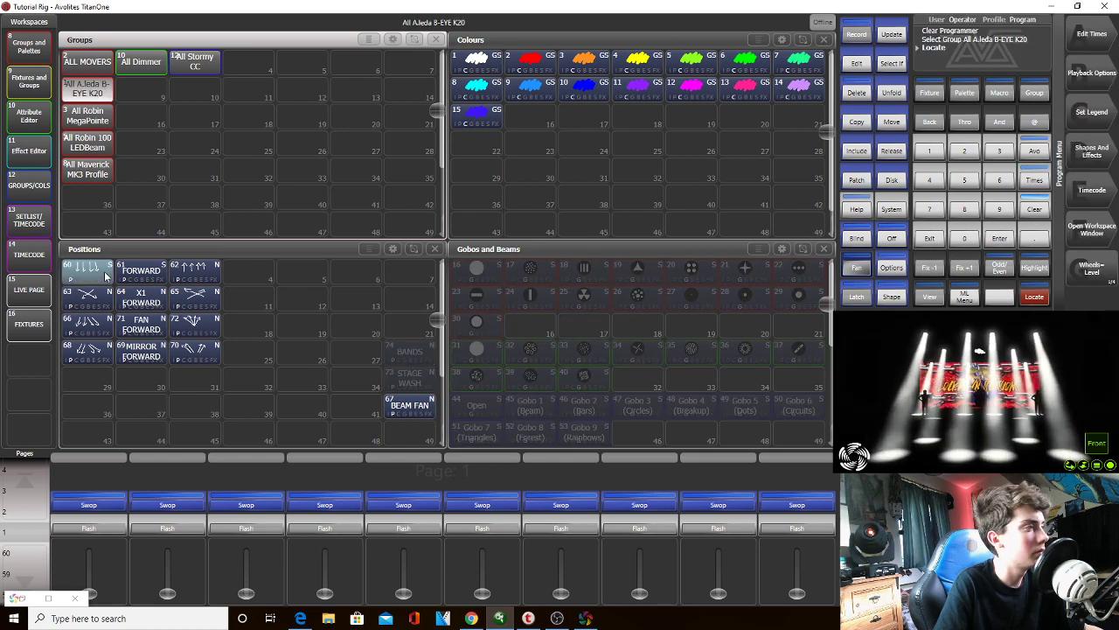
click(863, 269)
scroll(980, 394, down, 3)
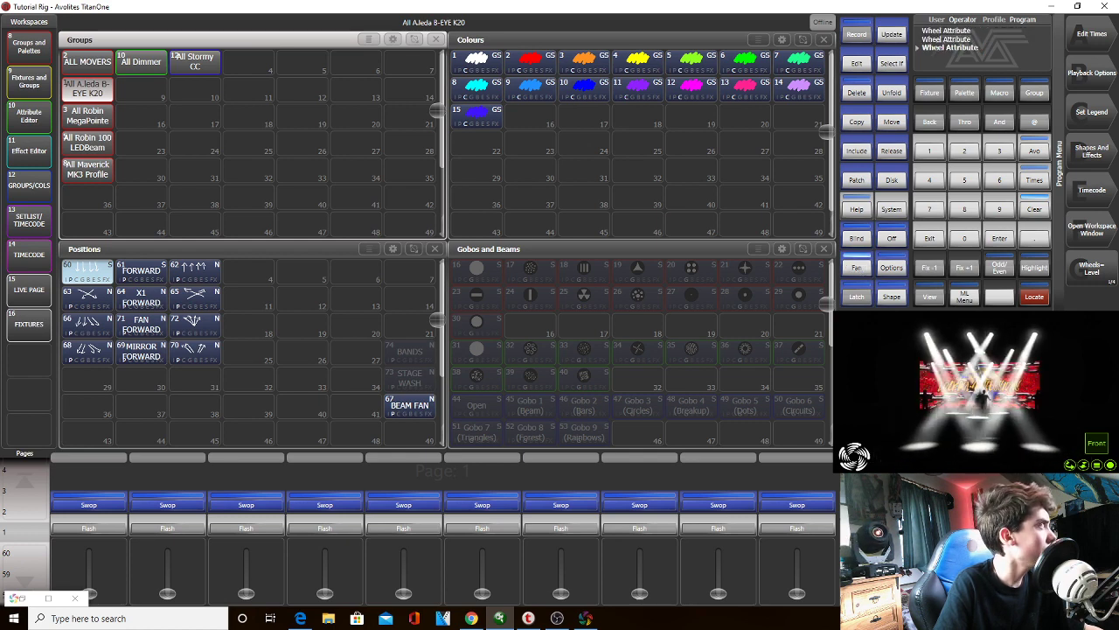
Fan the MegaPointe group into crossing beams, and locate and fan the LEDBeam group to match
click(91, 130)
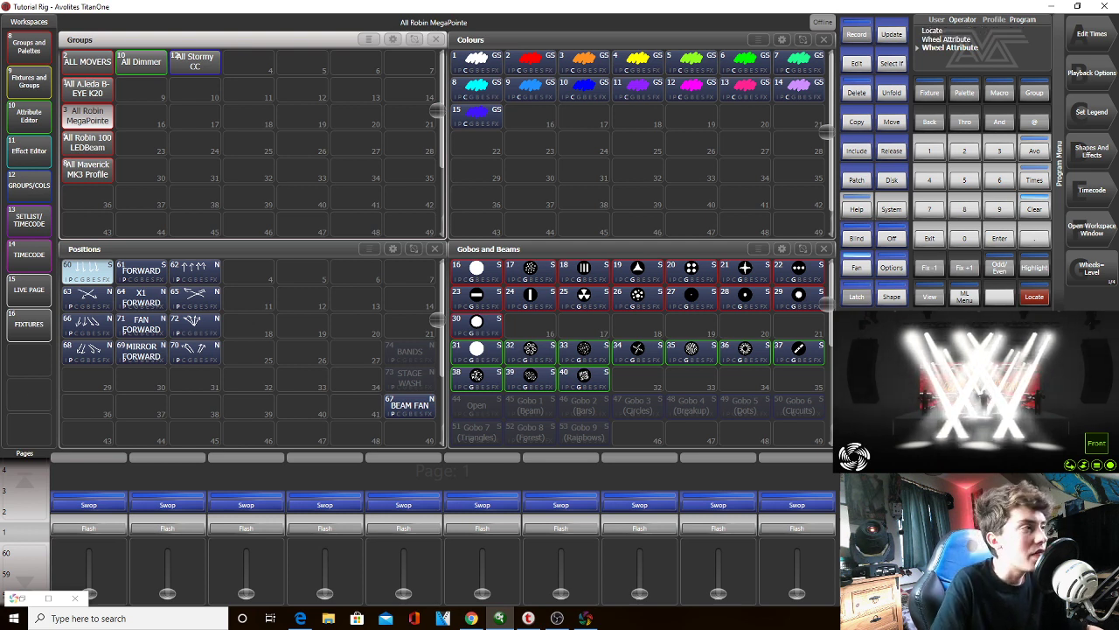
click(89, 145)
click(1031, 301)
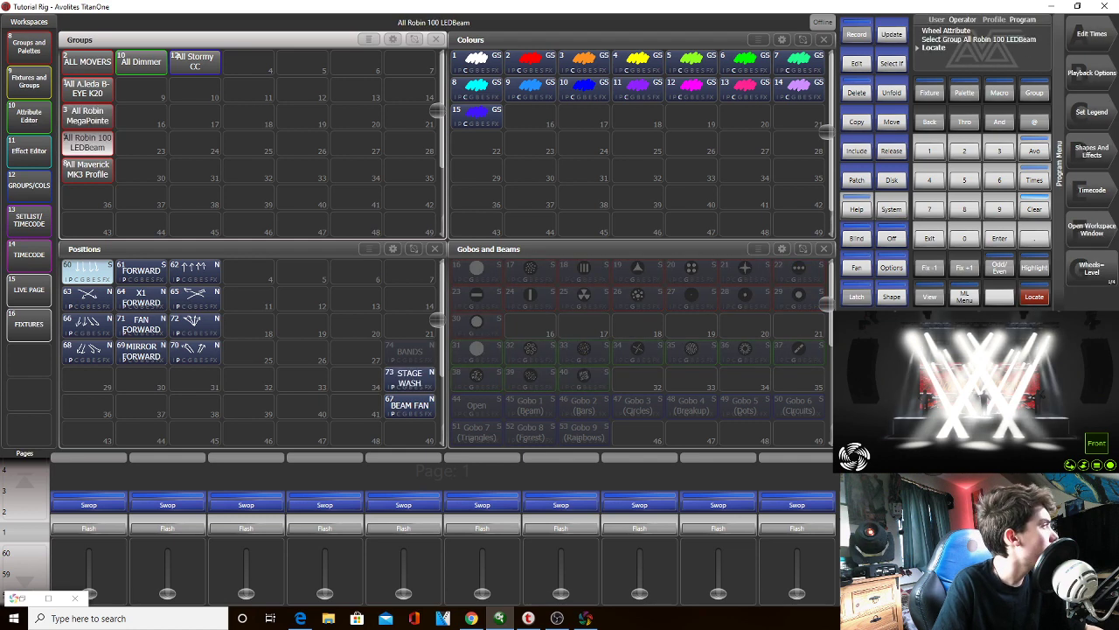
click(868, 270)
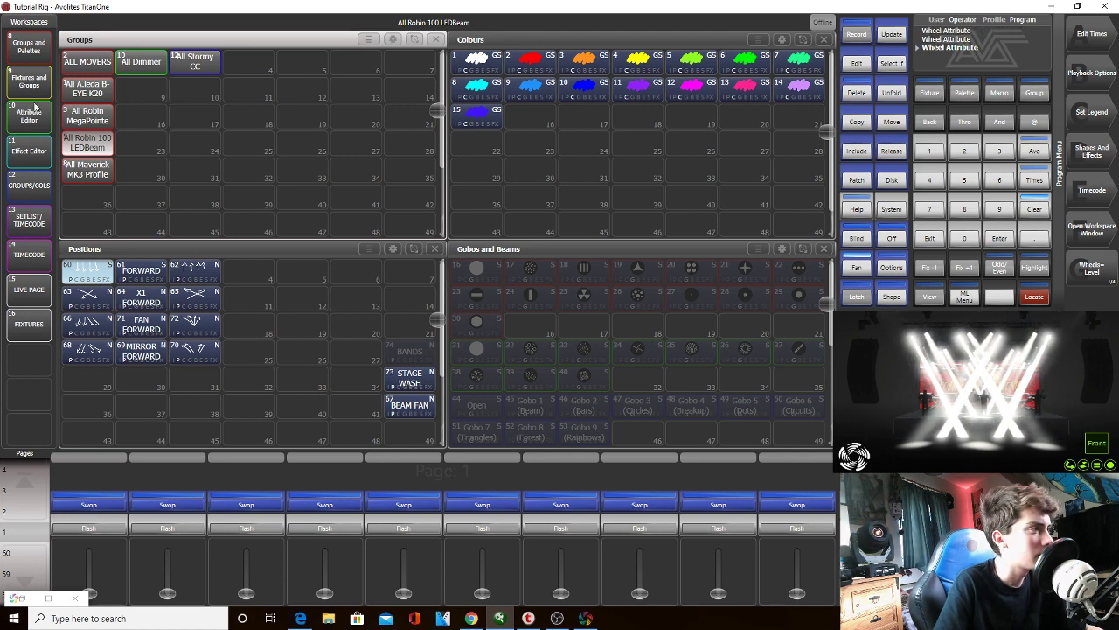
Adjust the position of LEDBeam fixtures 29 to 31 and 32 to 34 separately to fit the crossing-beam look
click(33, 293)
click(28, 331)
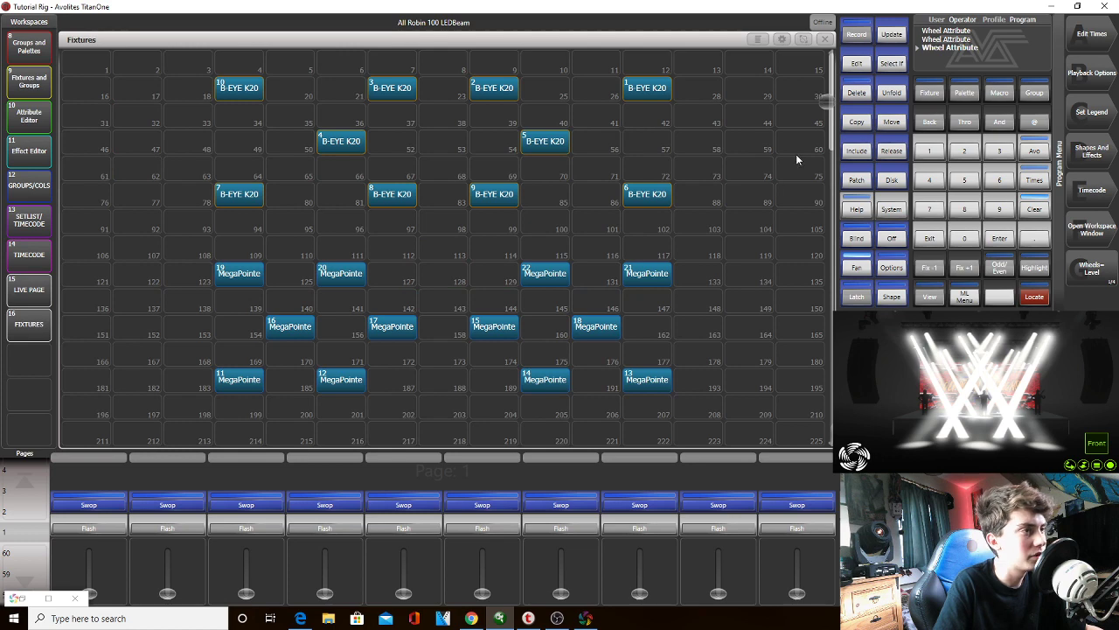
drag(830, 118, 825, 177)
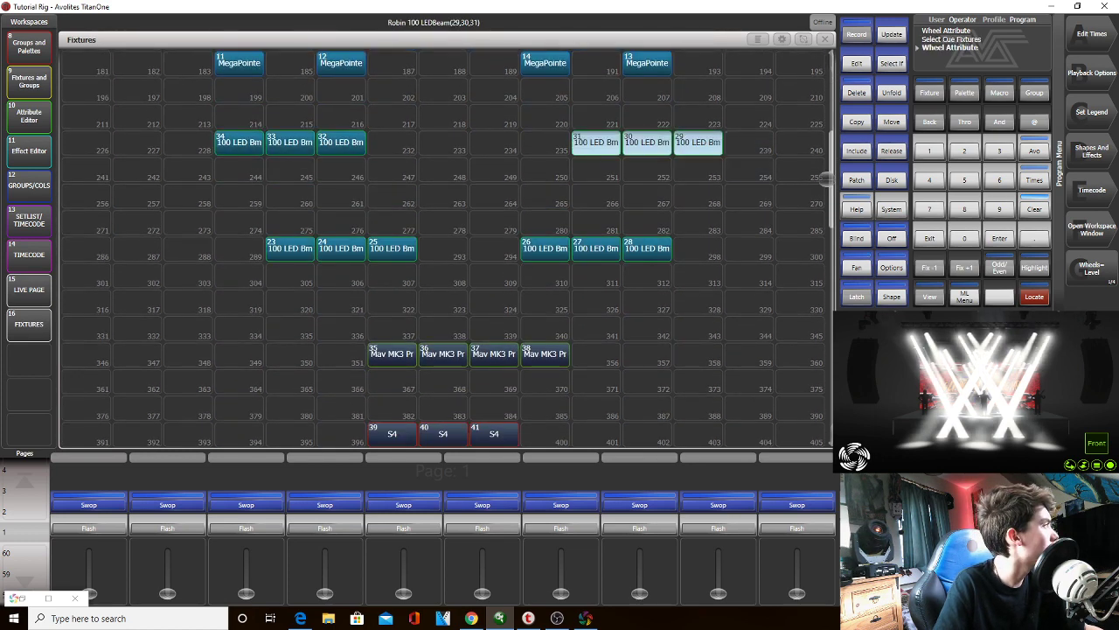
drag(386, 149, 185, 126)
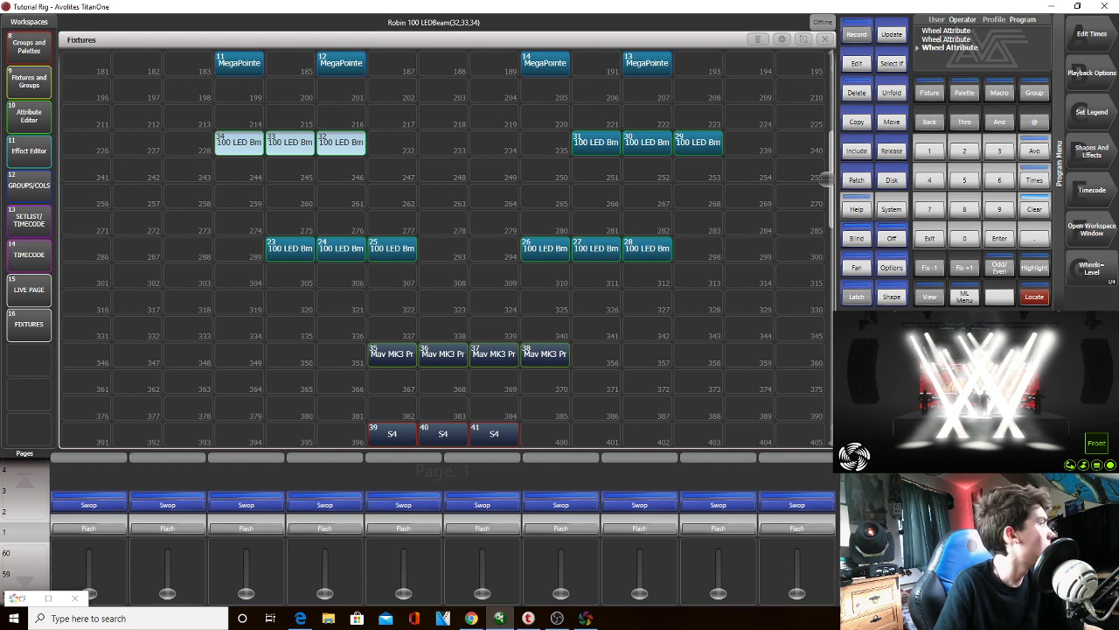
drag(730, 190, 550, 117)
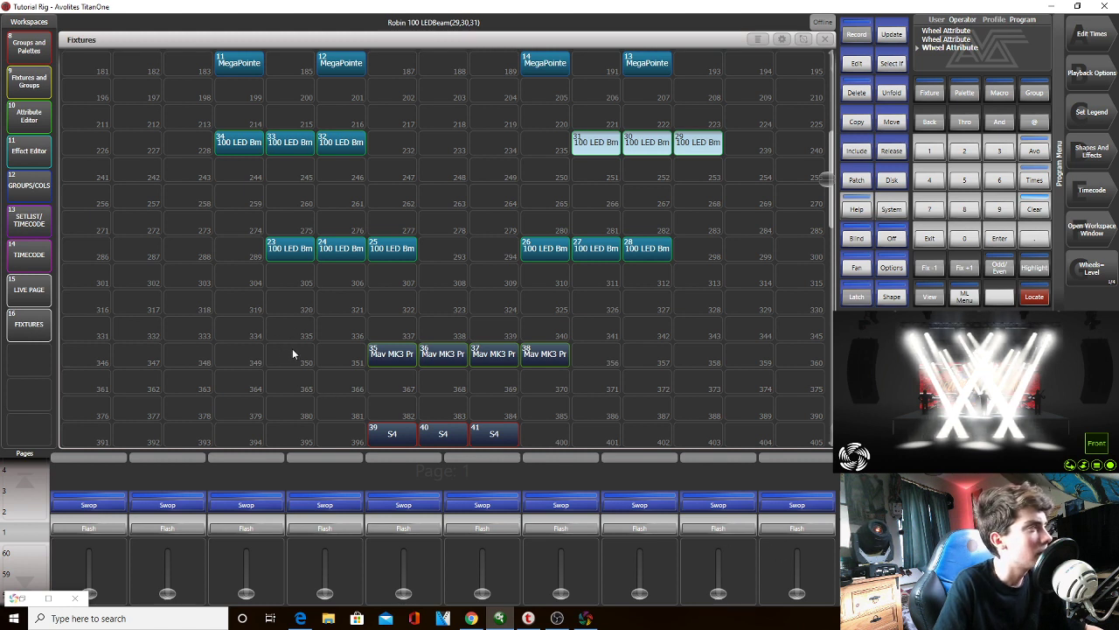
Select the LEDBeam, MegaPointe and B-EYE K20 groups and start recording a position palette with a drawn picture in the empty slot below palette 68
click(30, 53)
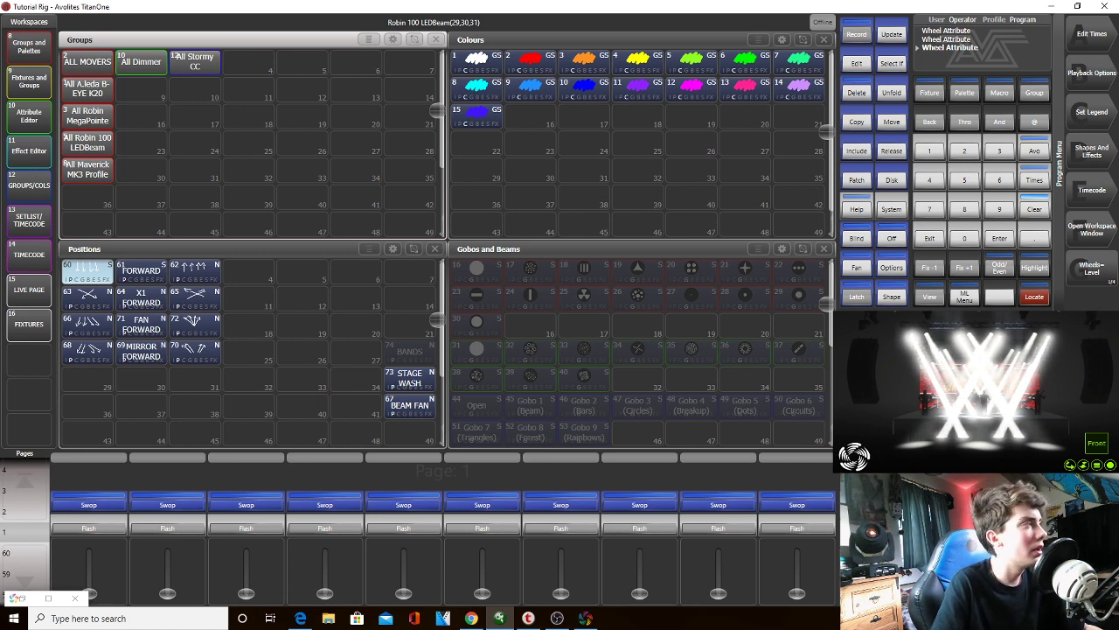
key(alt+Tab)
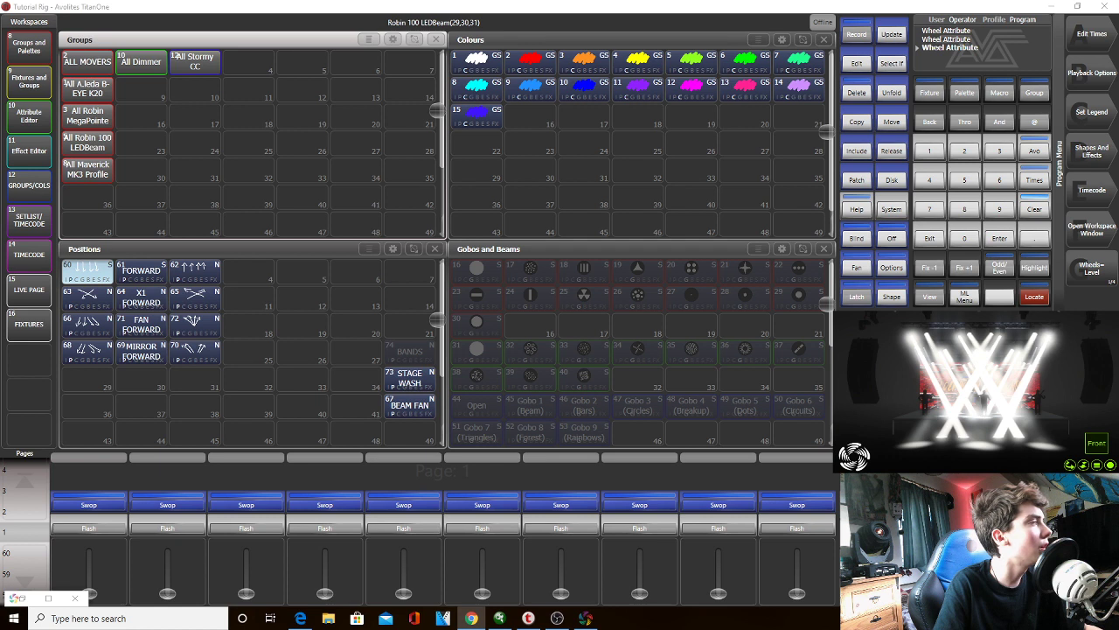
key(alt+Tab)
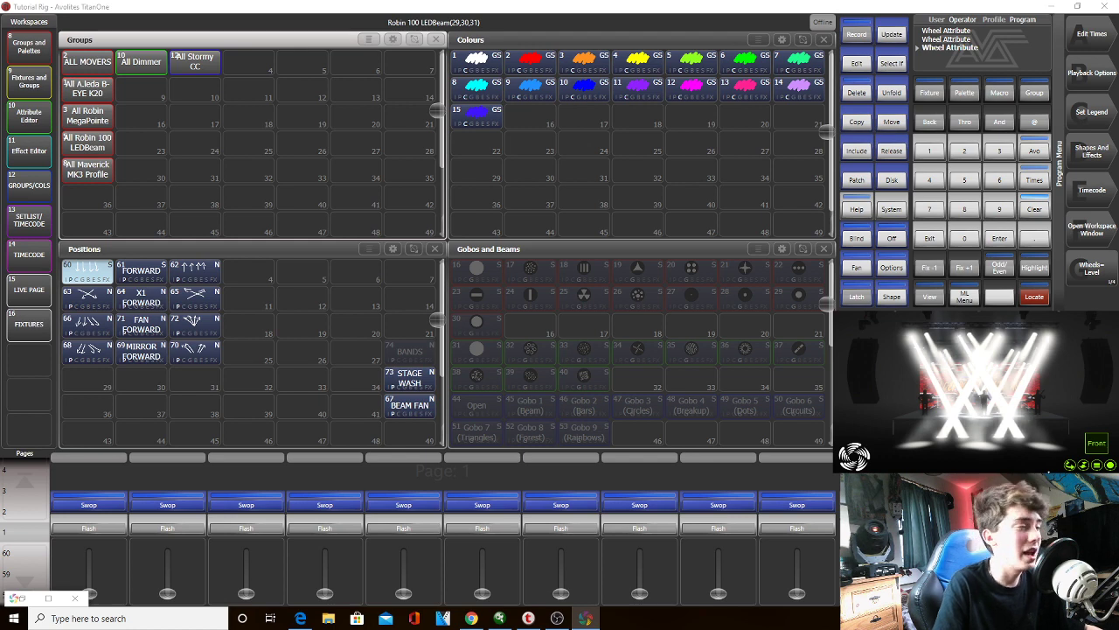
drag(79, 152, 88, 88)
click(87, 375)
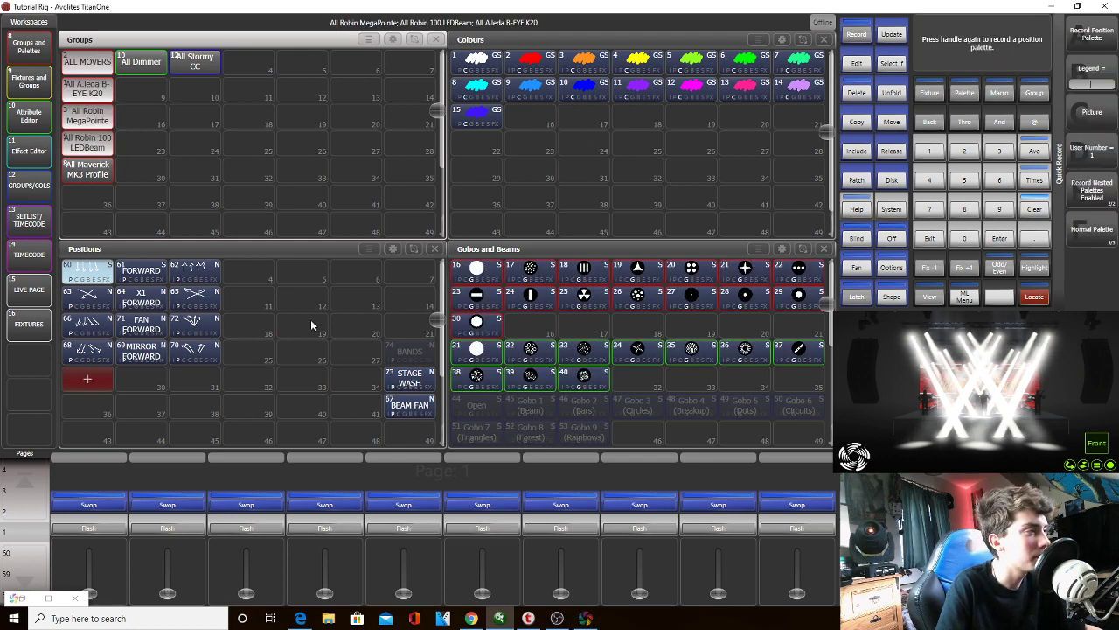
click(1097, 117)
drag(386, 290, 634, 408)
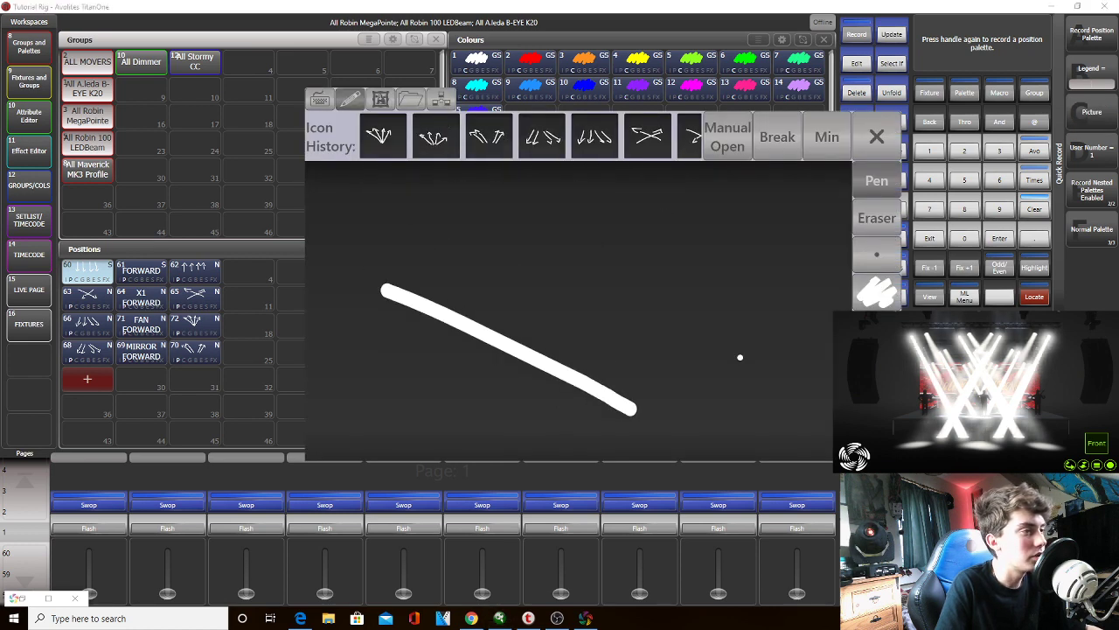
key(ctrl+z)
drag(380, 227, 568, 380)
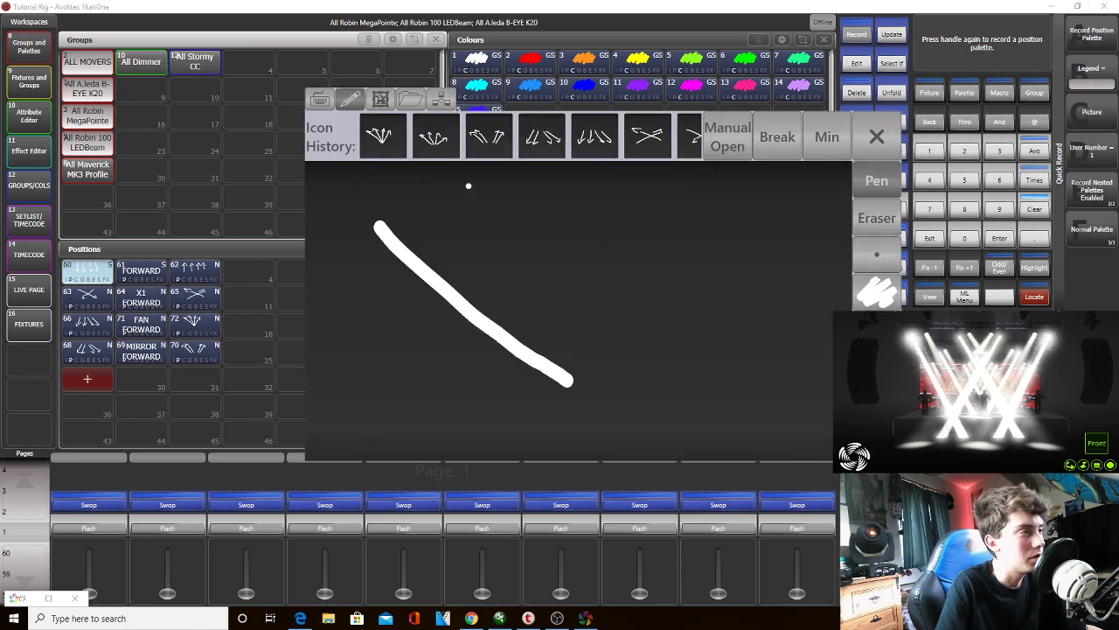
click(414, 262)
drag(404, 252, 647, 402)
drag(460, 213, 712, 343)
mouse_move(660, 219)
mouse_down()
mouse_move(555, 295)
mouse_move(461, 398)
mouse_up()
drag(715, 258, 514, 453)
mouse_move(462, 391)
mouse_down()
mouse_move(442, 442)
mouse_move(584, 450)
mouse_up()
drag(512, 455, 587, 456)
mouse_move(612, 416)
mouse_down()
mouse_move(745, 364)
mouse_move(731, 336)
mouse_up()
click(877, 325)
drag(429, 227, 631, 351)
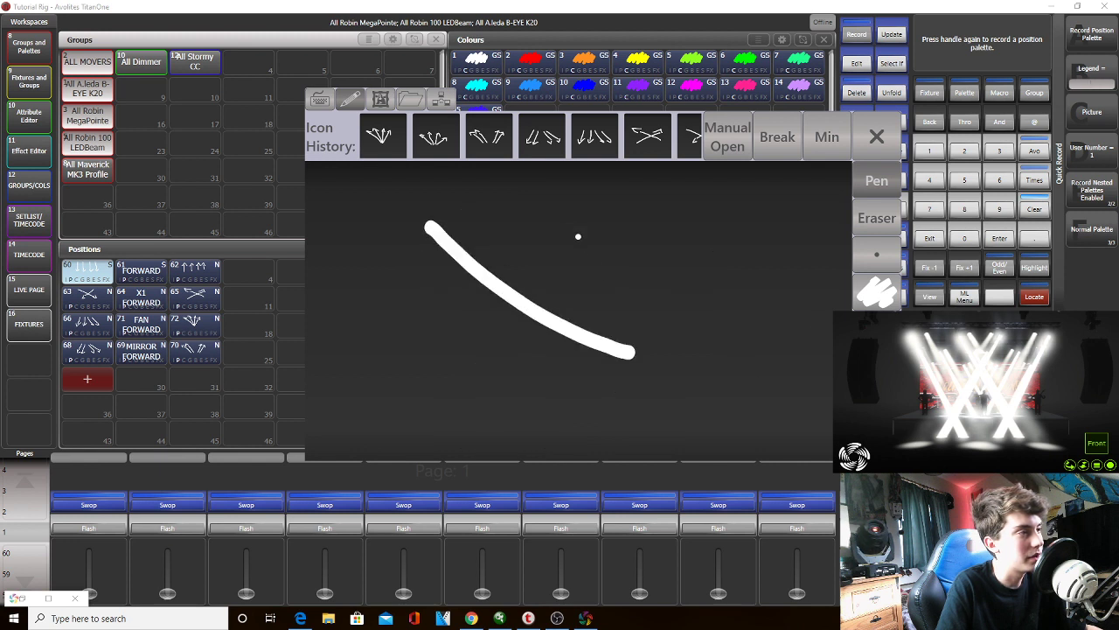
drag(542, 210, 702, 279)
drag(664, 220, 402, 374)
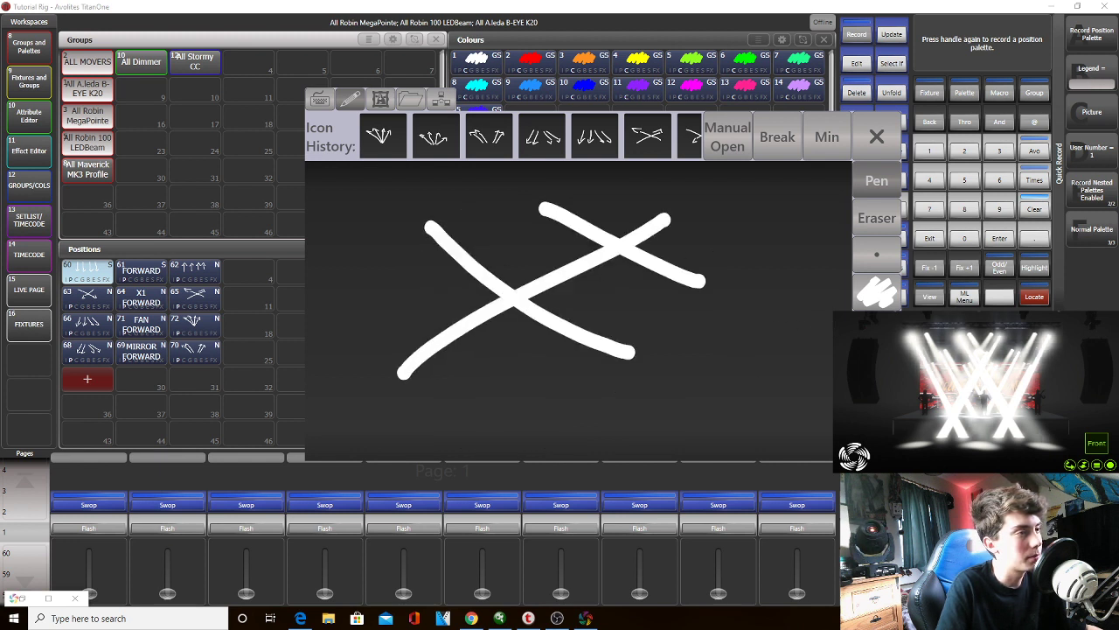
drag(420, 210, 712, 371)
drag(530, 182, 797, 286)
drag(719, 203, 461, 378)
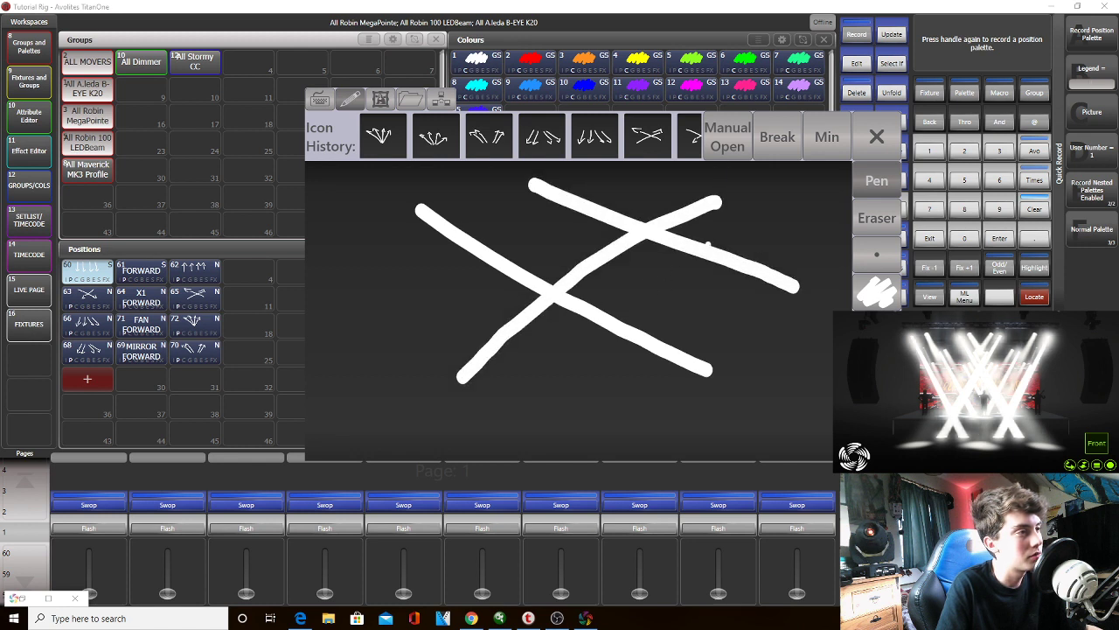
click(875, 293)
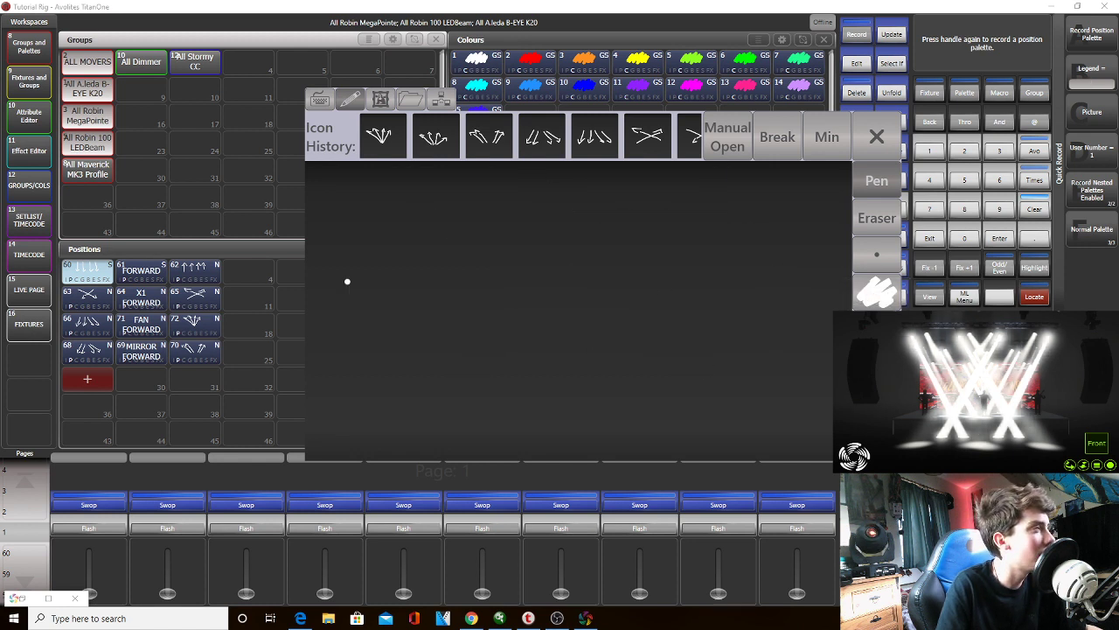
Draw an icon of two pairs of crossing, downward-pointing arrows and store the position palette with it
drag(362, 220, 734, 394)
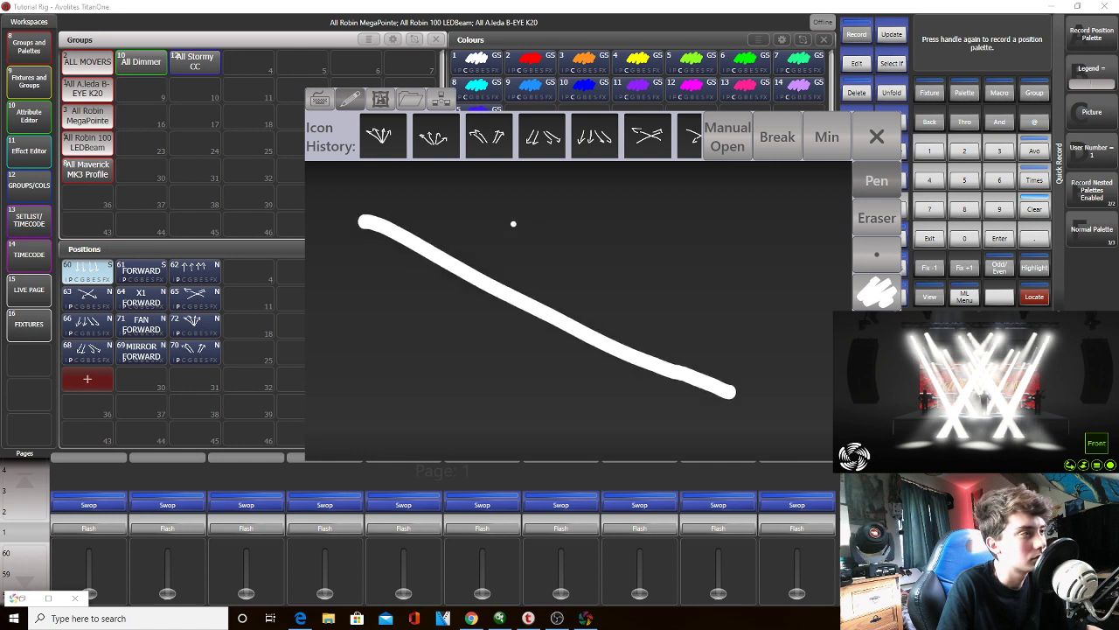
drag(442, 183, 754, 296)
drag(674, 174, 411, 383)
drag(733, 215, 522, 403)
mouse_move(401, 362)
mouse_down()
mouse_move(390, 388)
mouse_move(449, 394)
mouse_move(496, 427)
mouse_move(546, 420)
mouse_up()
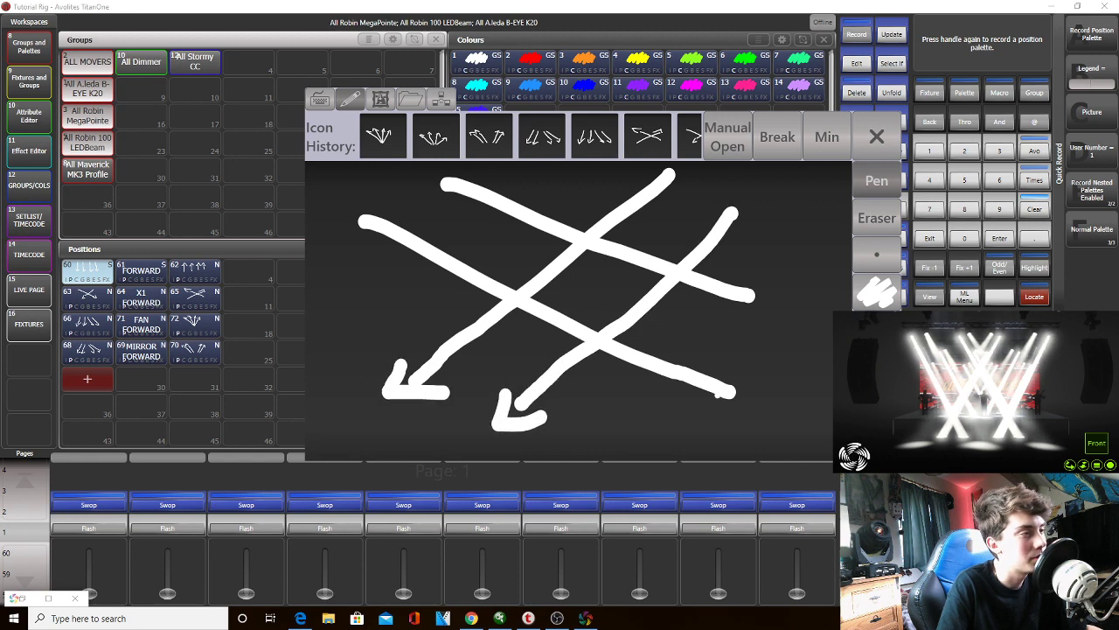
drag(705, 394, 762, 421)
drag(751, 374, 761, 418)
drag(749, 319, 770, 276)
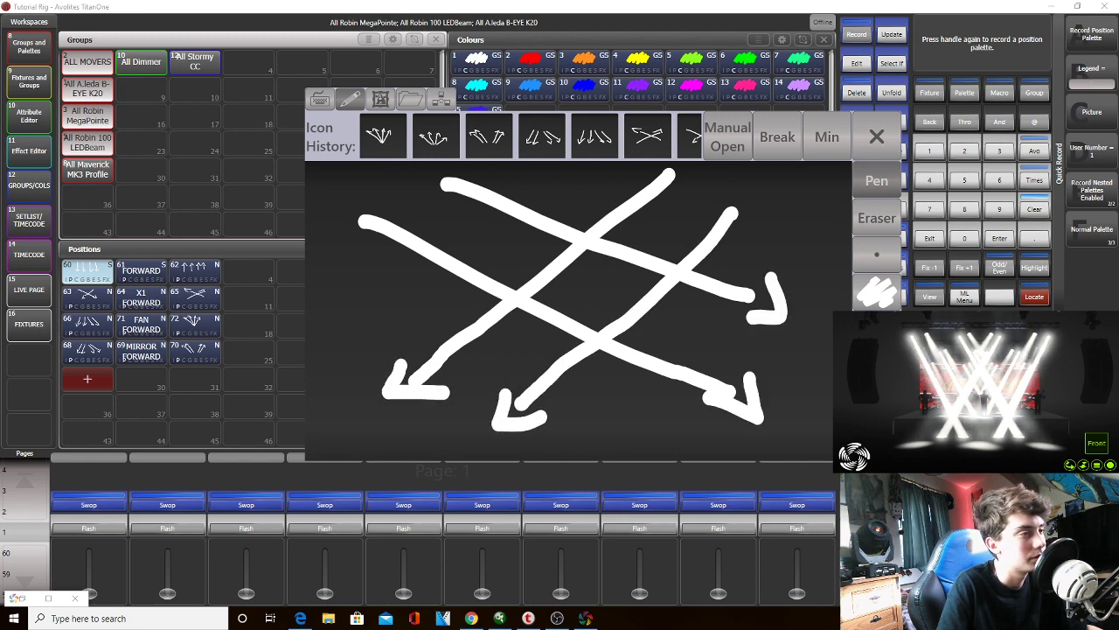
click(88, 379)
Reposition the LEDBeam group, adjusting fixtures 29 to 31 and 32 to 34 separately
click(82, 126)
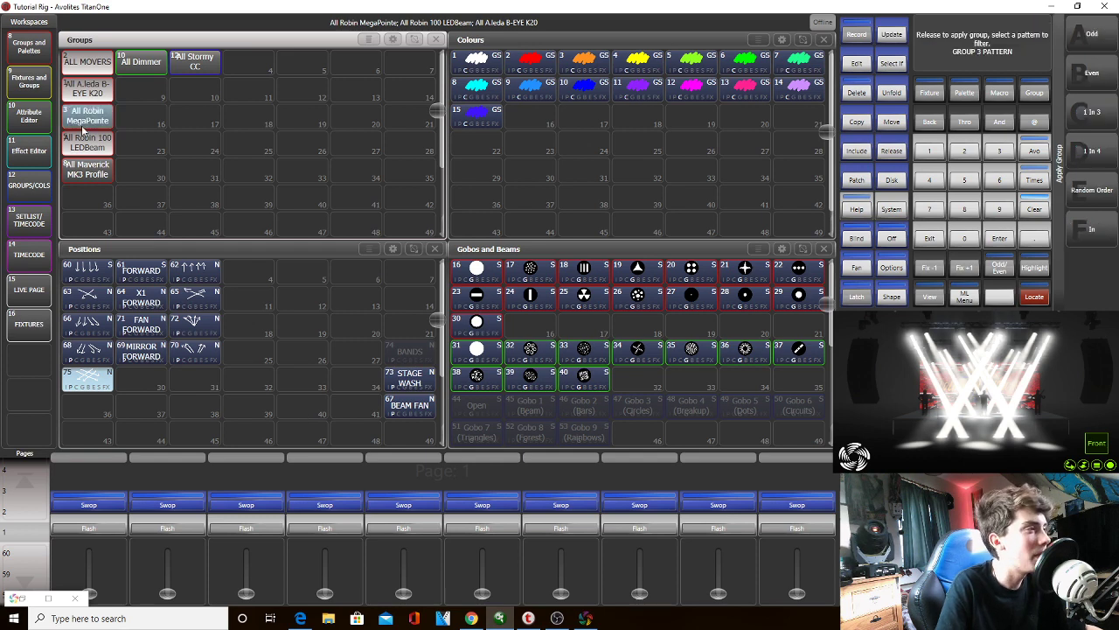
click(87, 88)
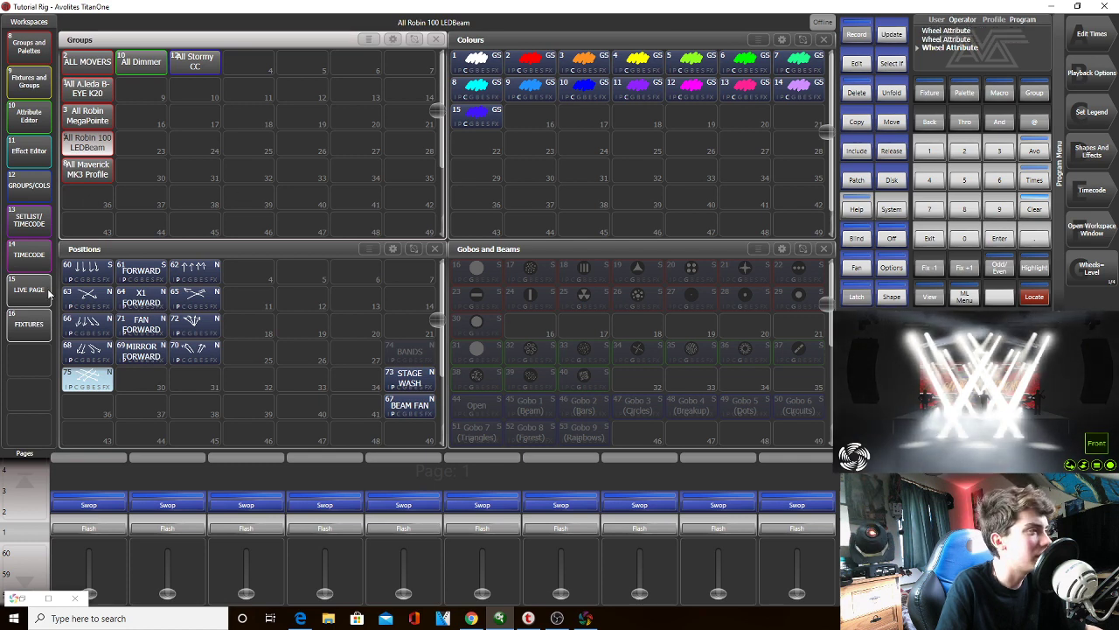
click(38, 333)
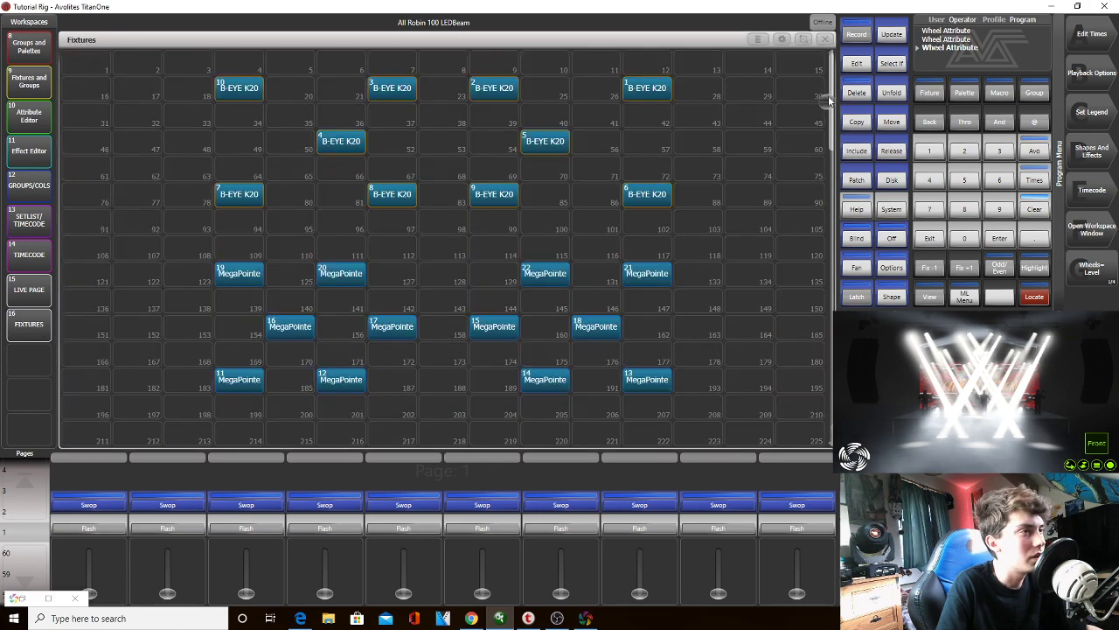
drag(829, 98, 829, 156)
drag(750, 236, 600, 242)
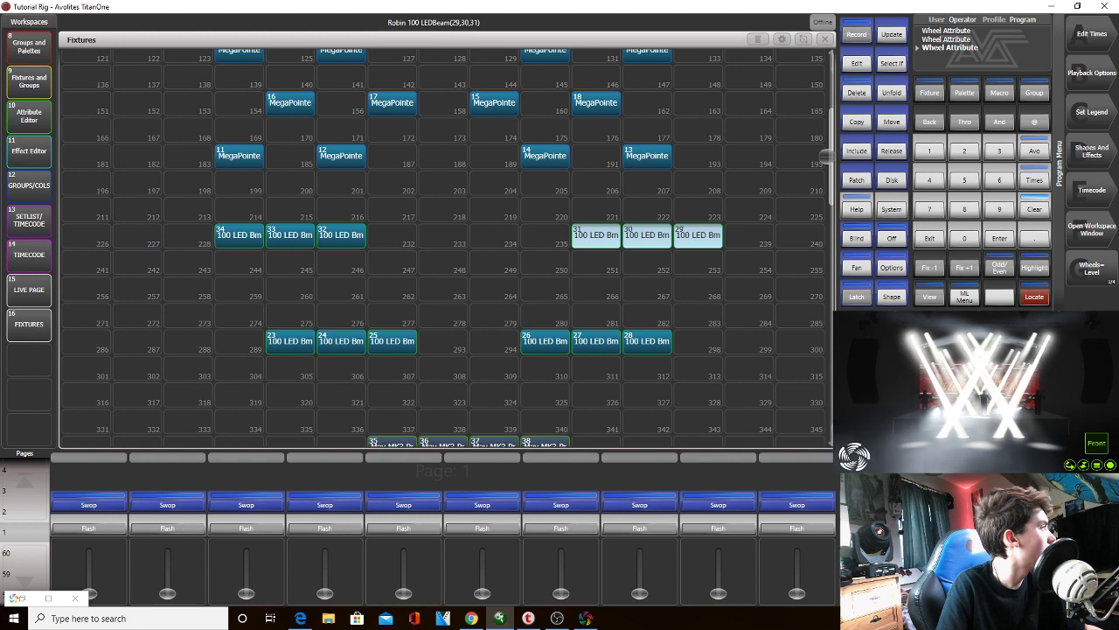
drag(398, 265, 325, 247)
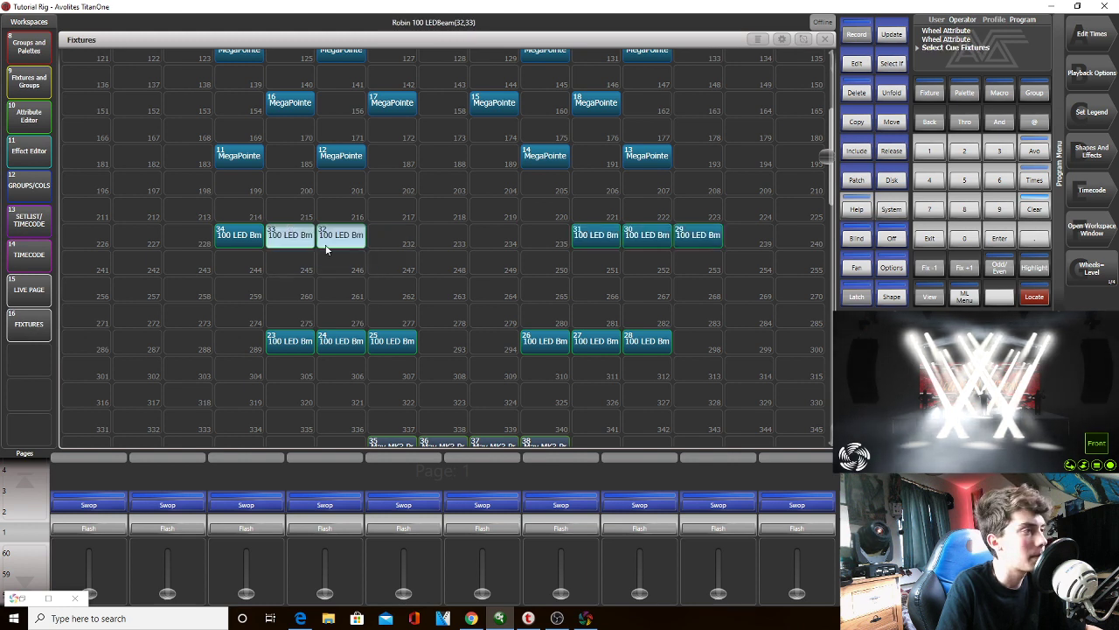
click(233, 245)
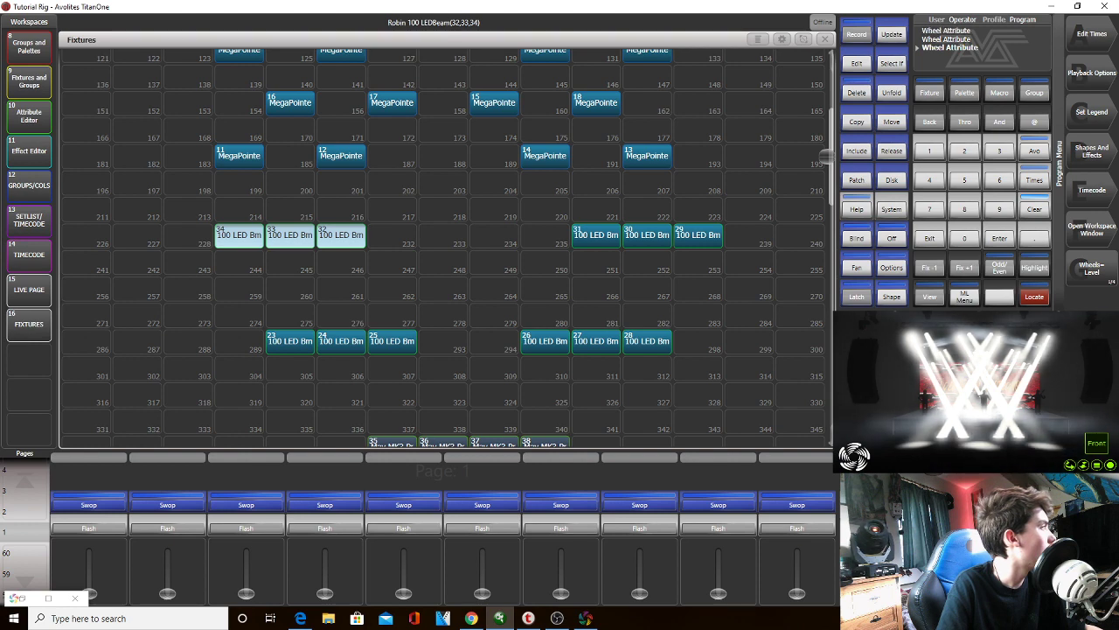
Tilt the B-EYE K20 and MegaPointe groups forward towards the audience
click(29, 47)
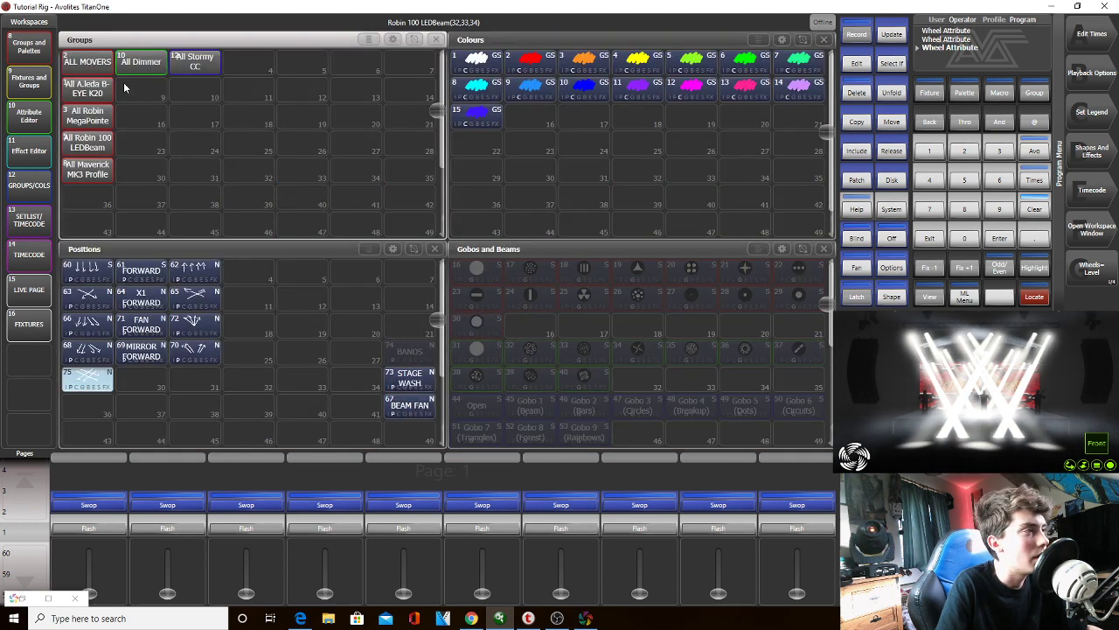
click(93, 91)
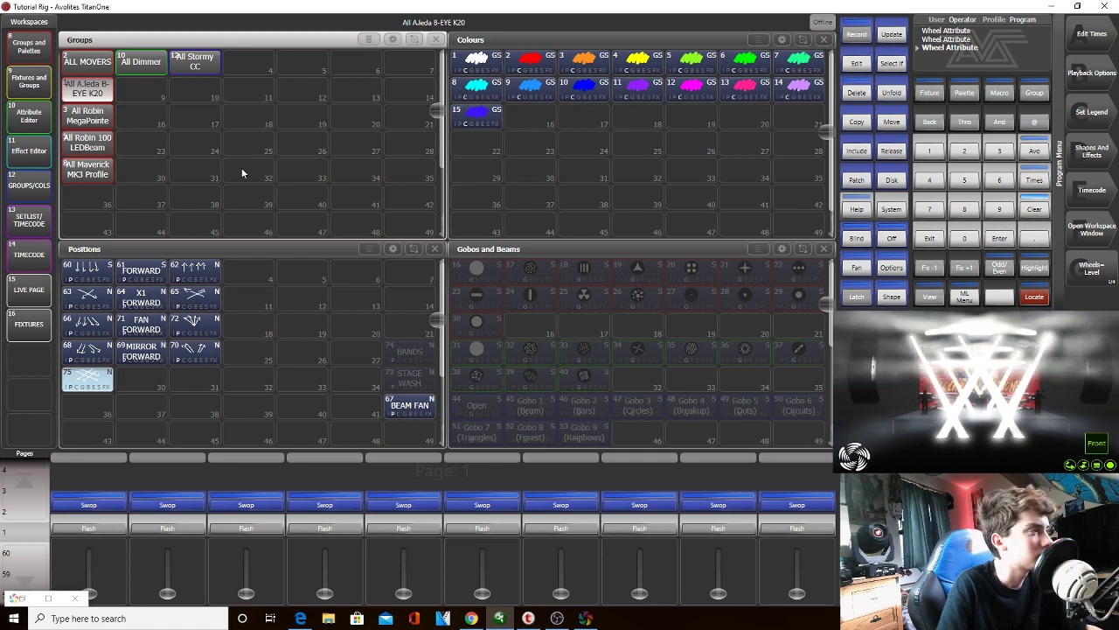
click(88, 122)
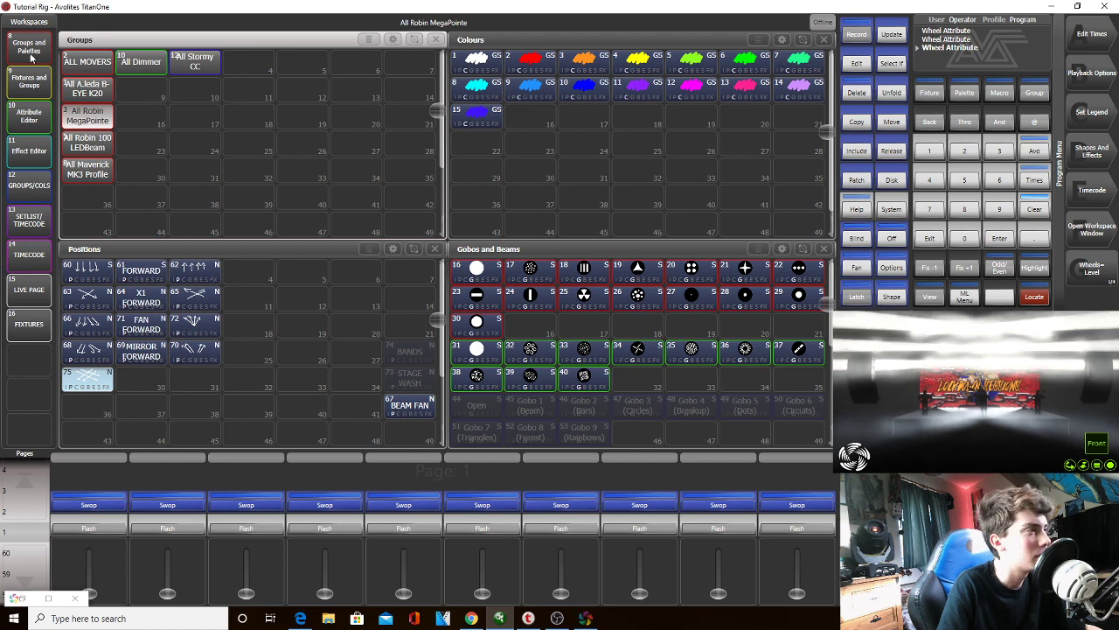
click(91, 91)
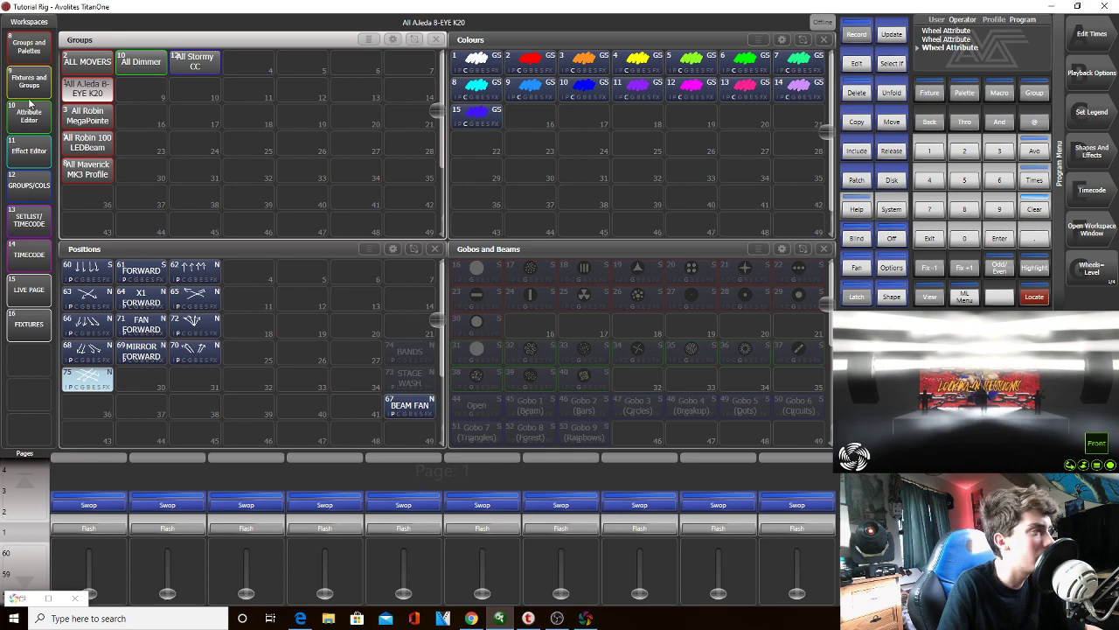
Select LEDBeam fixtures 23 to 28 and adjust their position to match the forward look
click(33, 336)
drag(831, 112, 837, 188)
drag(707, 225, 309, 253)
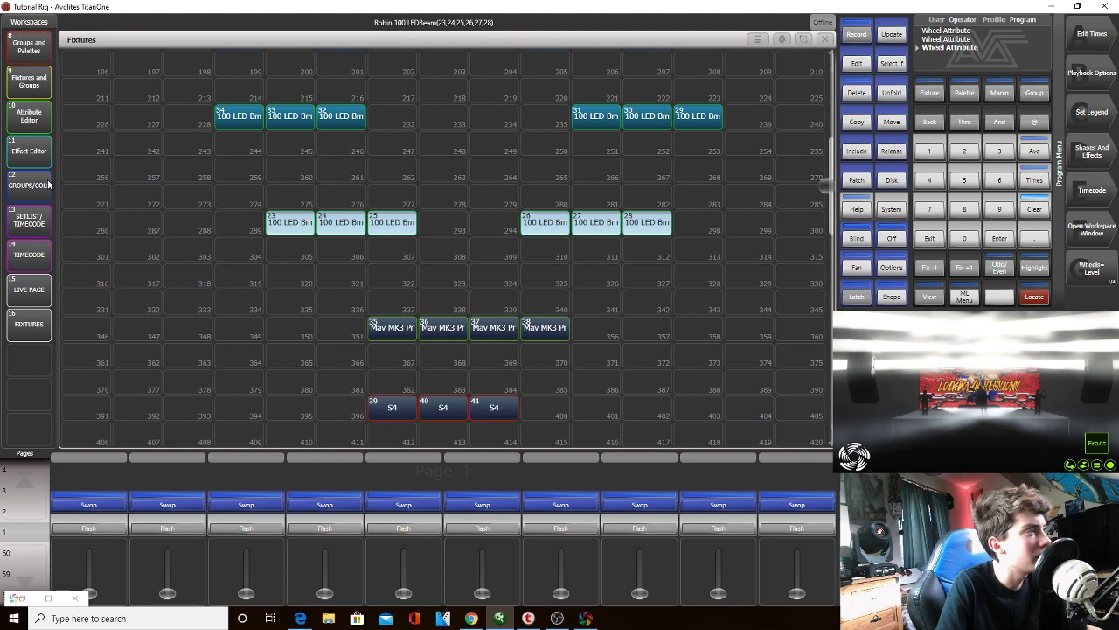
Record the LEDBeam, MegaPointe and B-EYE K20 groups as a position palette named MIRROW 2 FORWARD, beside the crossing-arrows palette
click(27, 54)
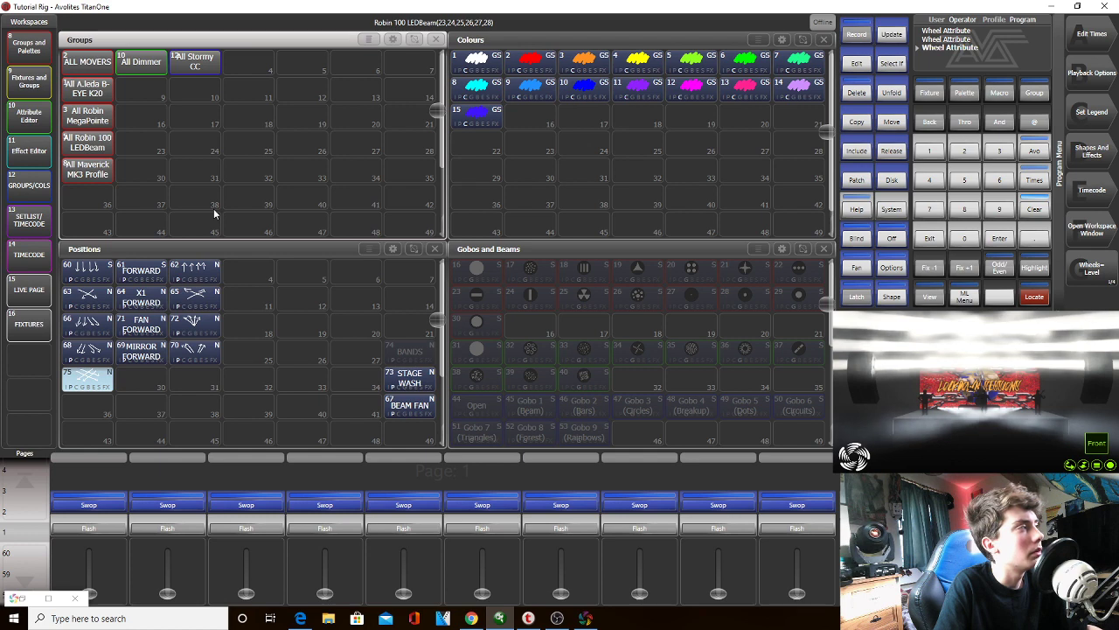
click(102, 144)
drag(102, 124, 99, 96)
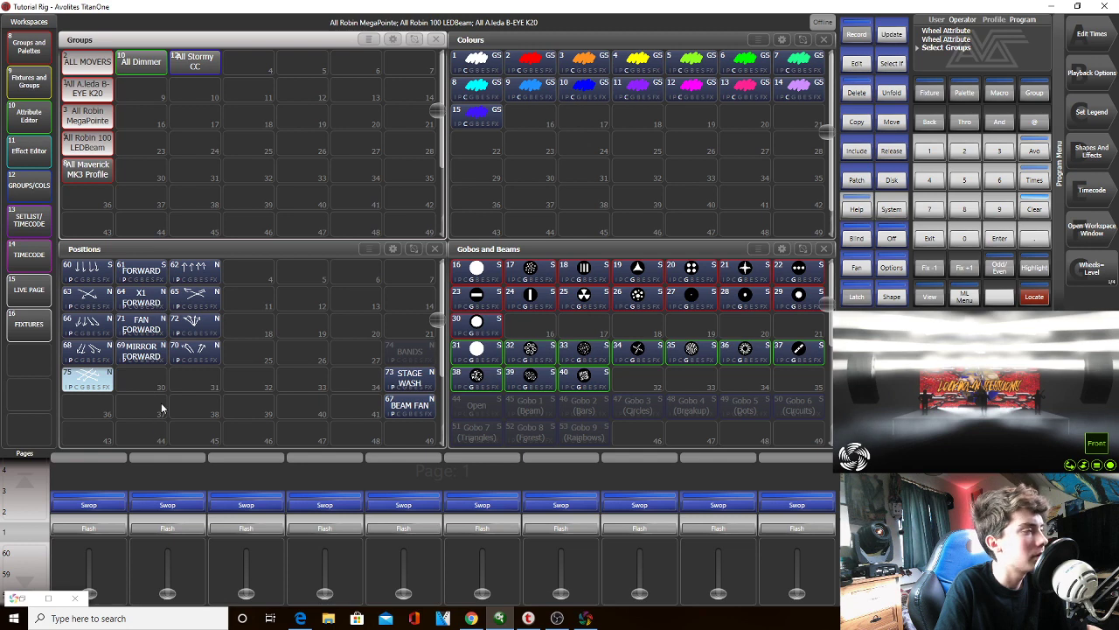
click(155, 382)
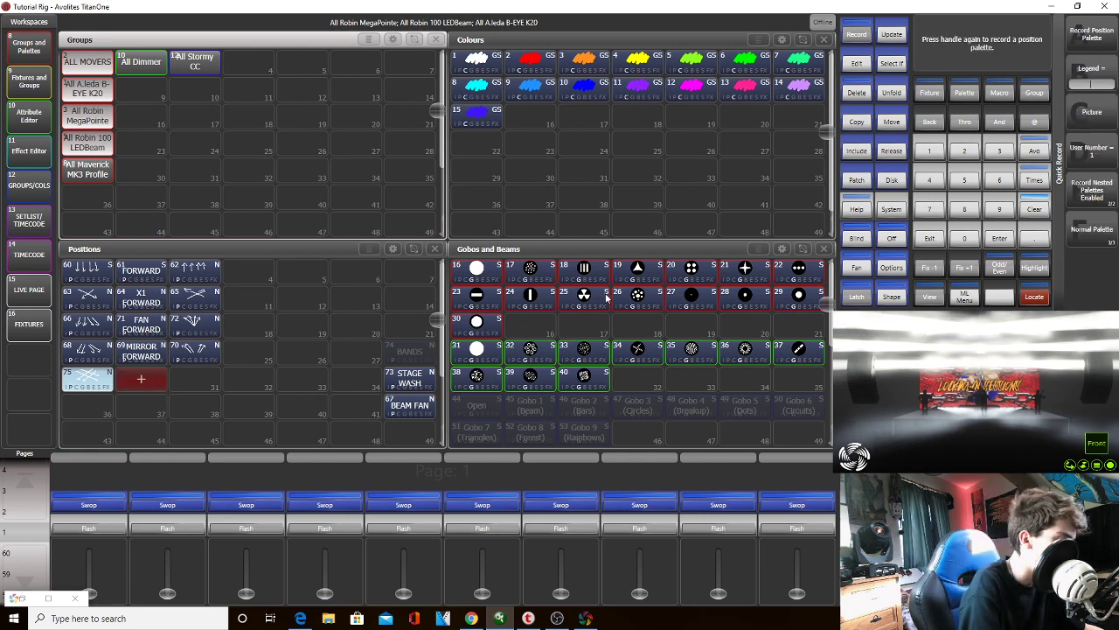
text(MIRROW 2 FORWARD)
key(Return)
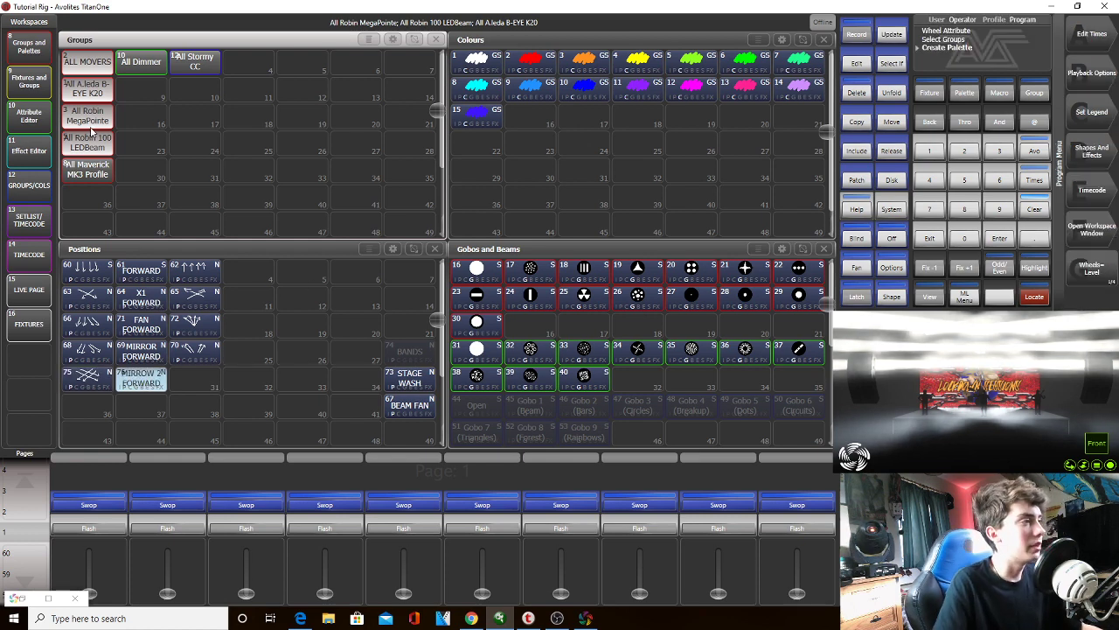
Tilt the B-EYE K20, MegaPointe and LEDBeam groups upward one after another for a raised crossing look
click(88, 138)
click(93, 117)
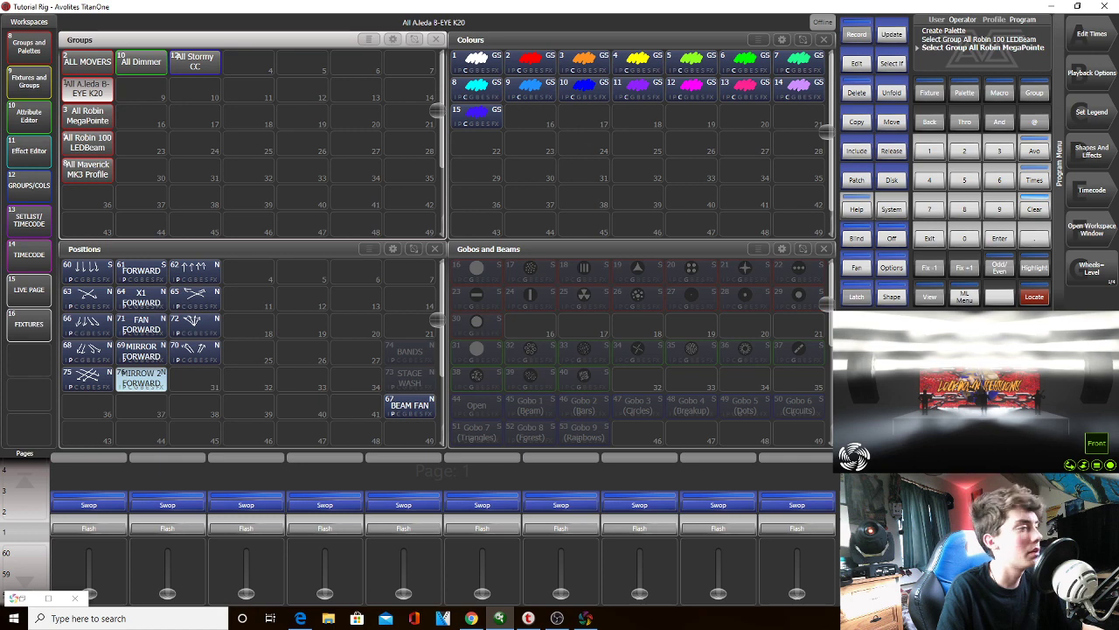
click(81, 116)
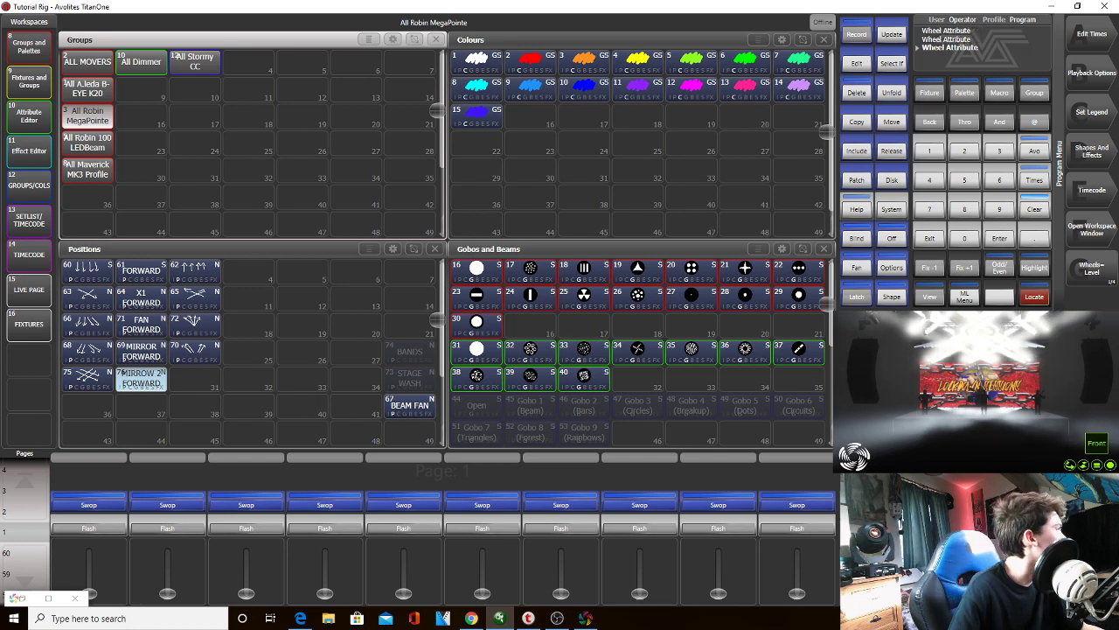
click(123, 154)
click(98, 149)
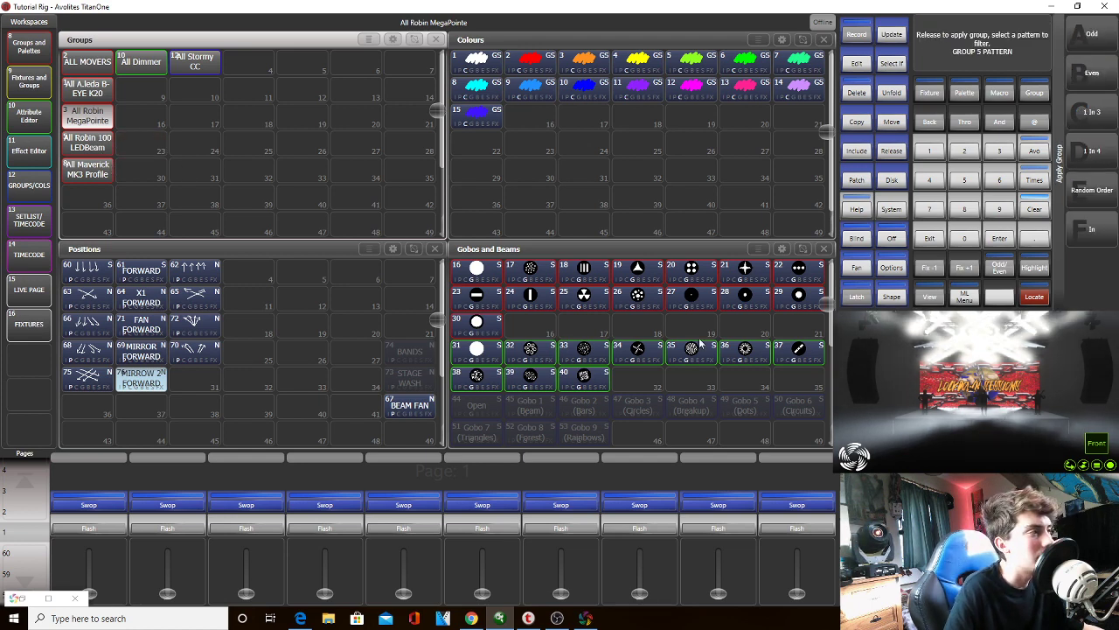
click(88, 141)
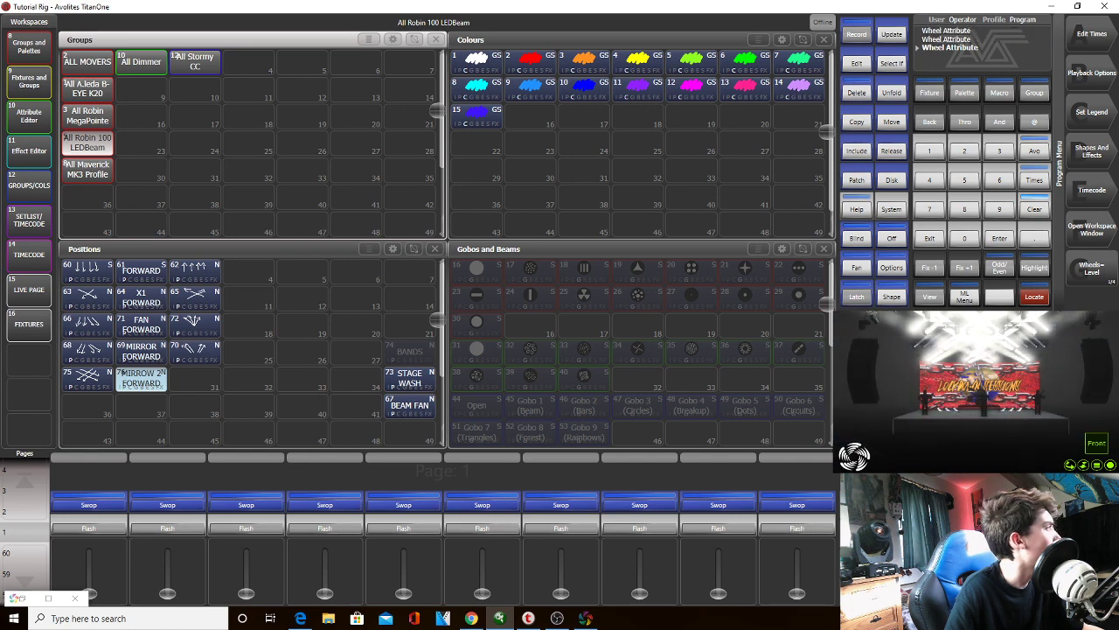
Adjust the position of LEDBeam fixtures 29 to 34 to fit the raised crossing look
click(36, 315)
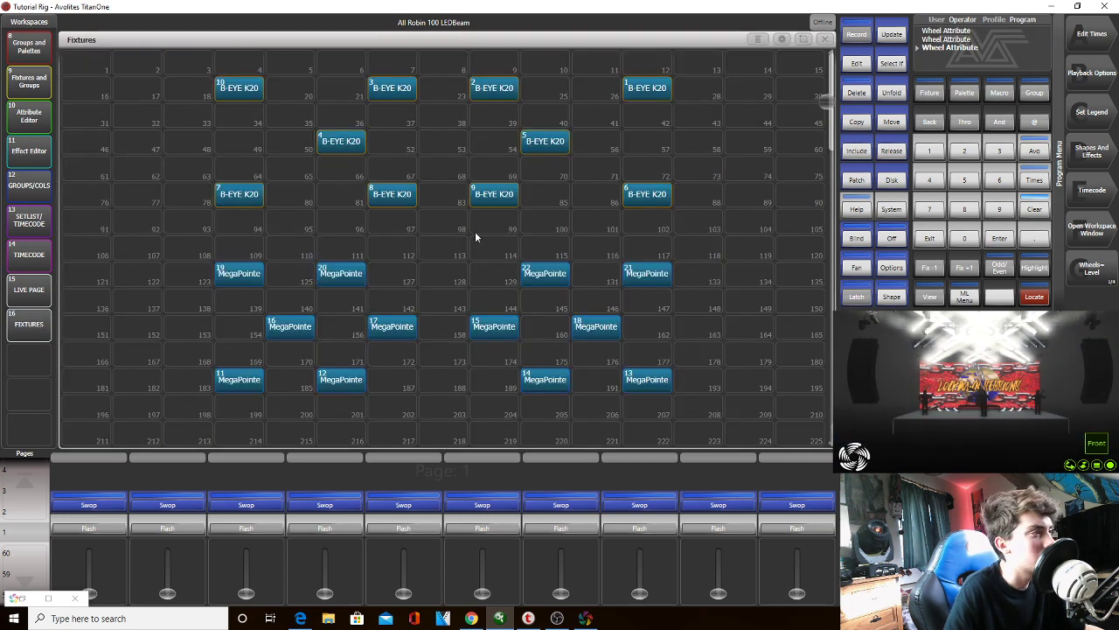
scroll(826, 112, down, 5)
drag(777, 245, 219, 189)
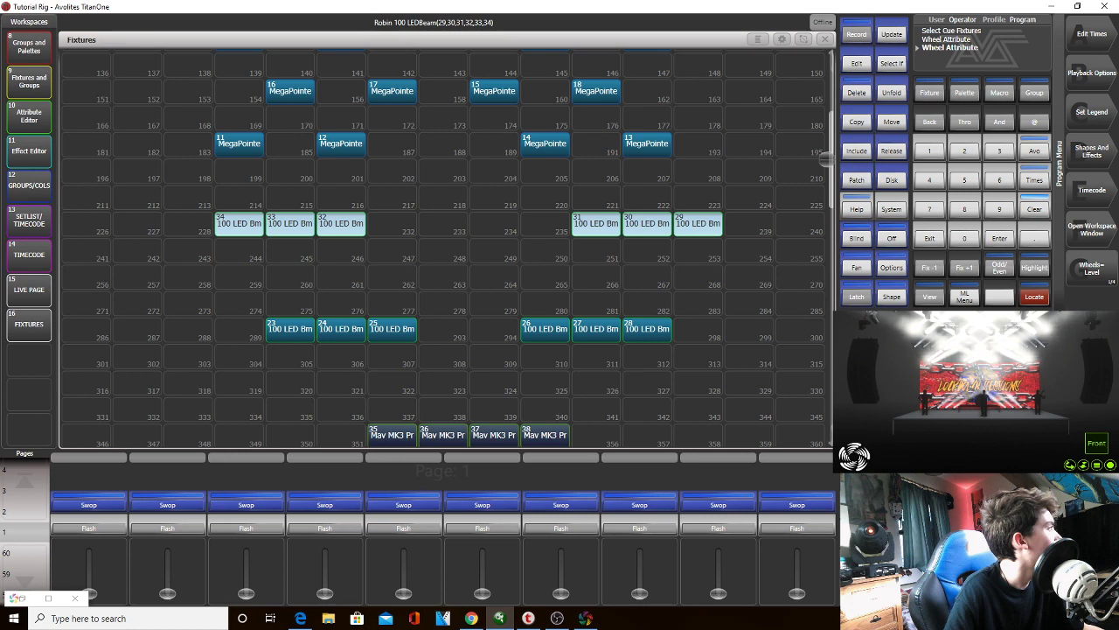
Record the MegaPointe, LEDBeam and B-EYE K20 groups as a position palette beside MIRROW 2 FORWARD, with a hand-drawn icon of crossing upward arrows, and clear the programmer
click(24, 53)
drag(101, 146, 108, 96)
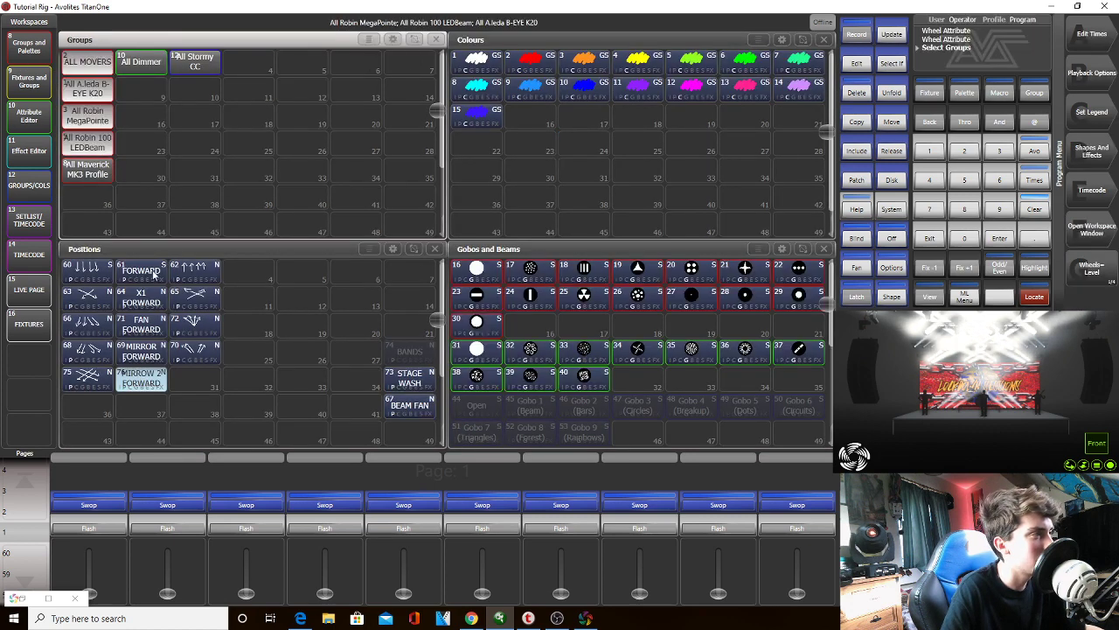
click(194, 378)
click(194, 379)
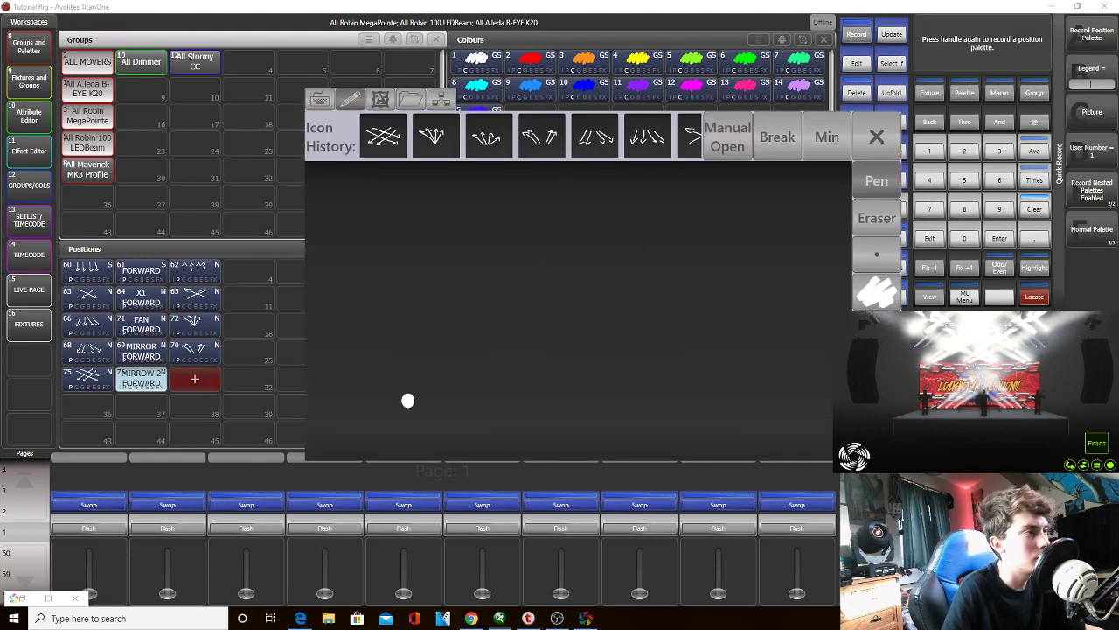
drag(406, 402, 580, 219)
drag(472, 409, 661, 236)
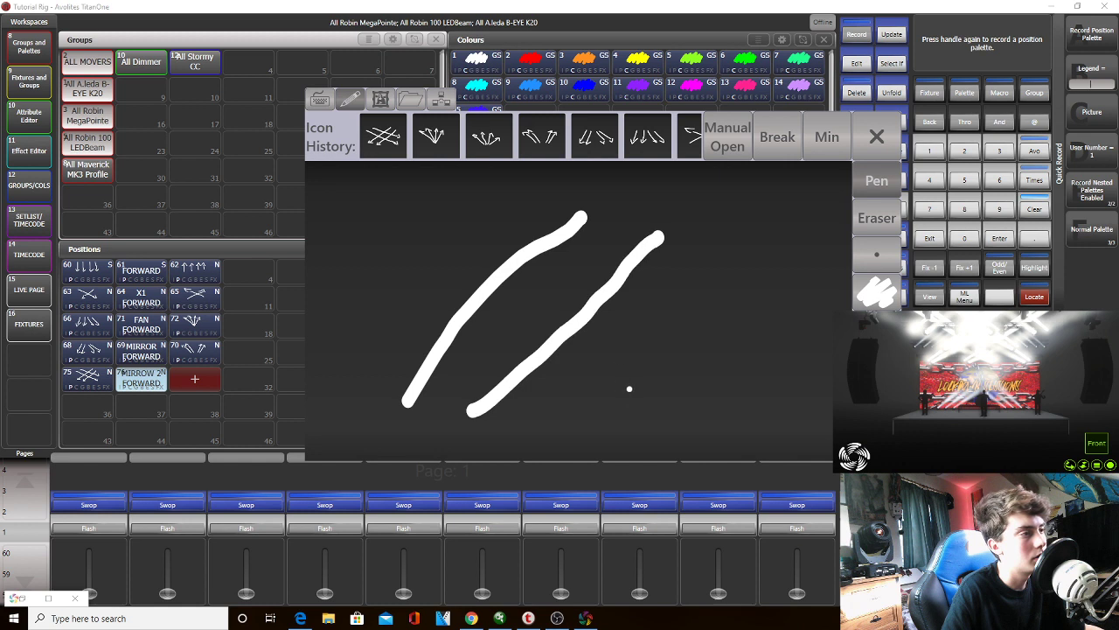
drag(631, 393, 419, 249)
drag(713, 351, 482, 210)
mouse_move(425, 265)
mouse_down()
mouse_move(422, 223)
mouse_move(532, 198)
mouse_up()
mouse_move(573, 197)
mouse_down()
mouse_move(613, 234)
mouse_move(684, 226)
mouse_move(714, 267)
mouse_up()
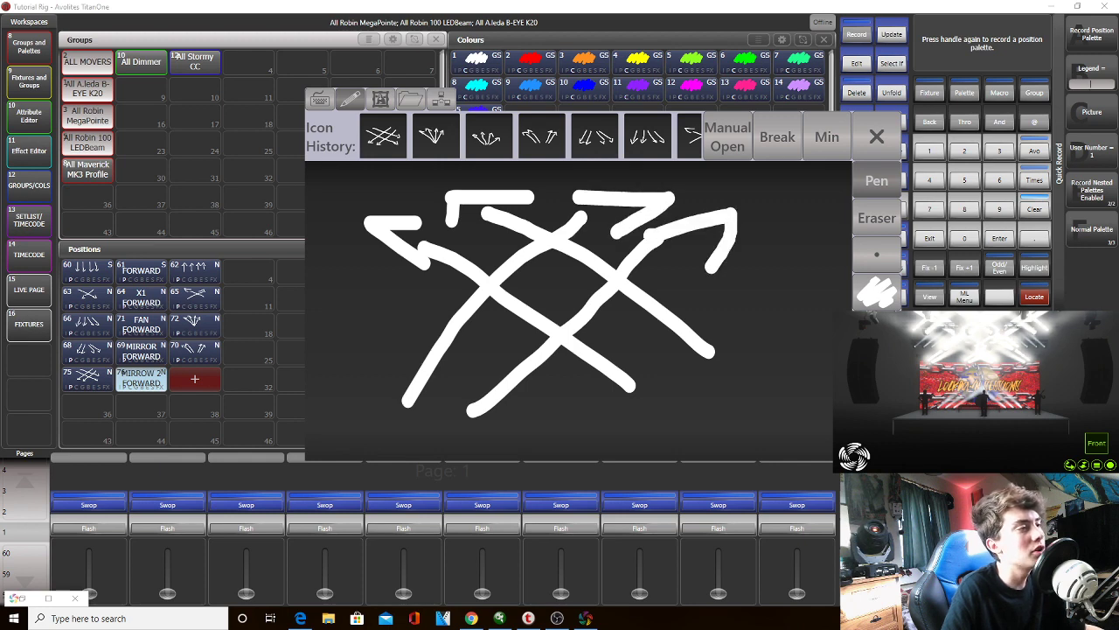
click(195, 379)
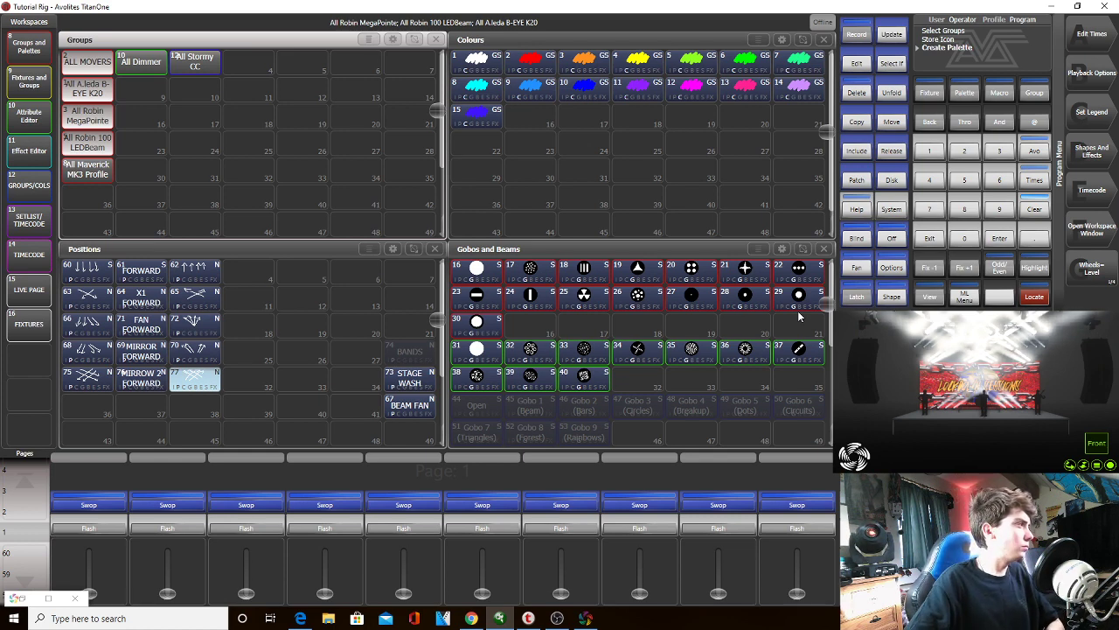
click(1032, 210)
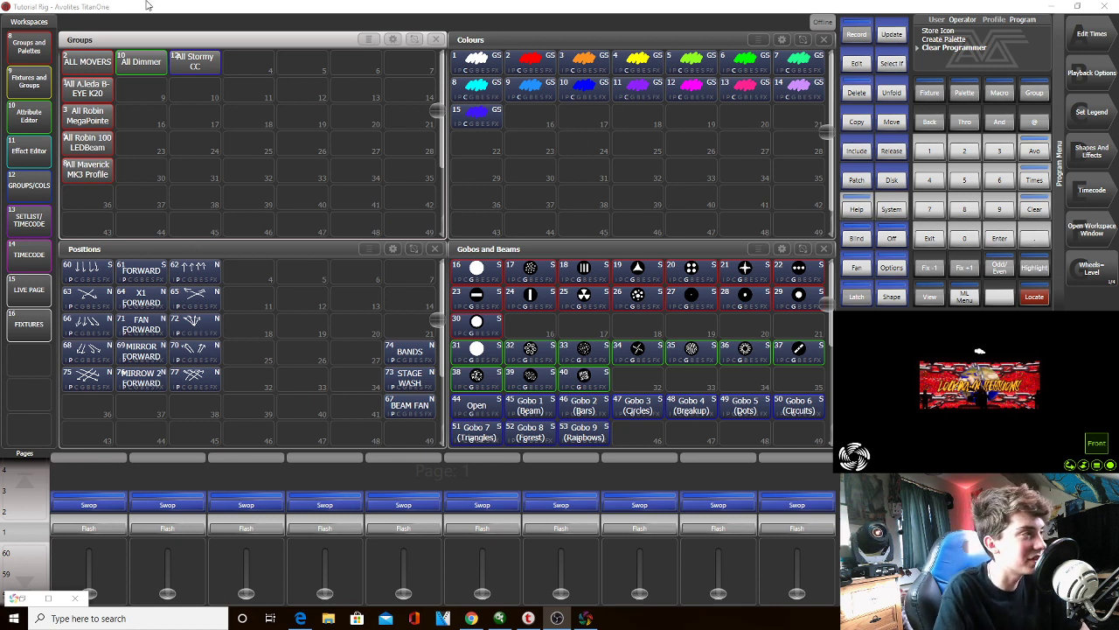
drag(111, 146, 95, 89)
click(1034, 297)
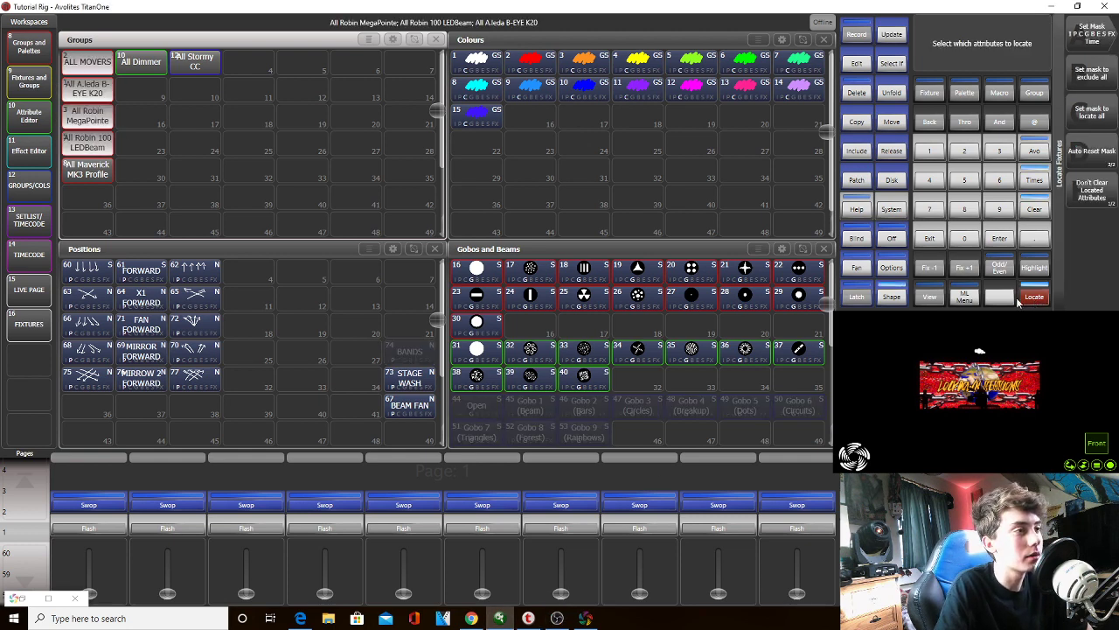
click(856, 267)
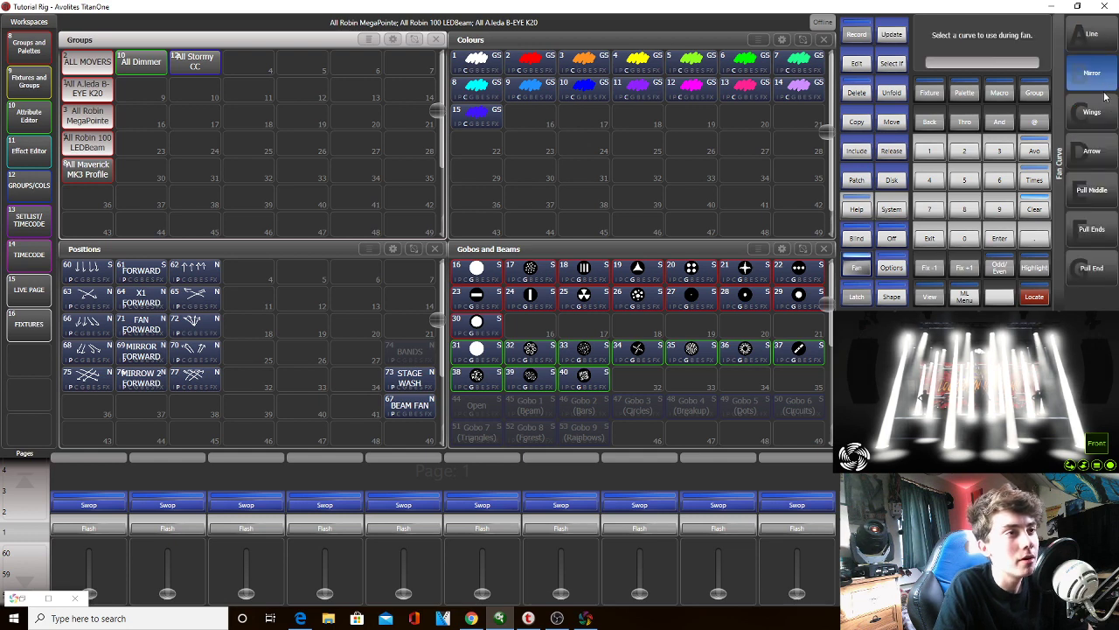
click(1035, 209)
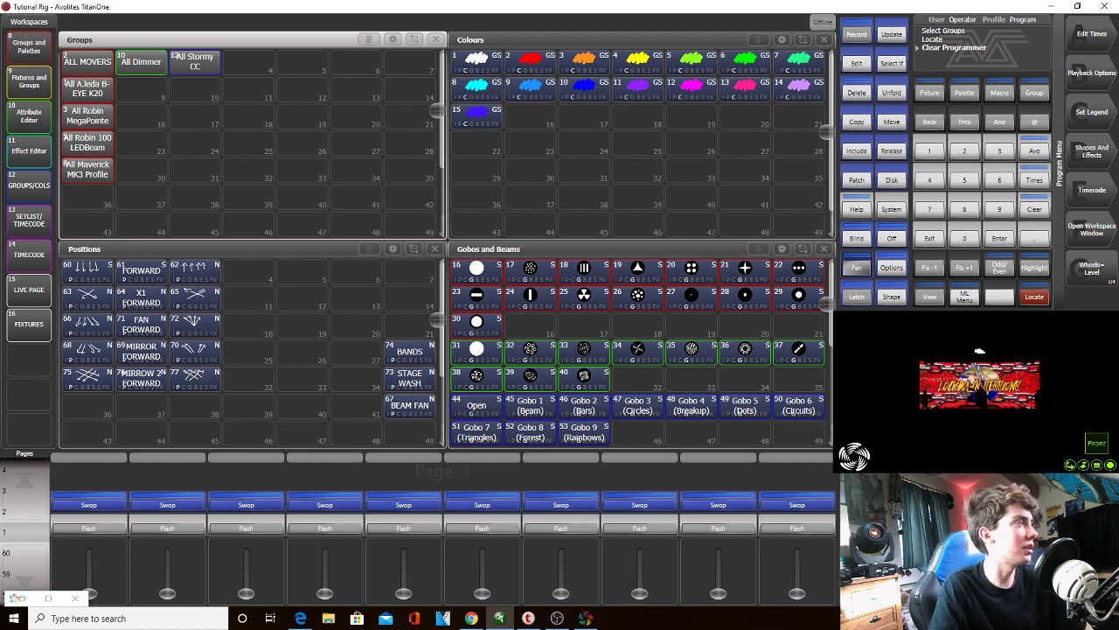
key(alt+Tab)
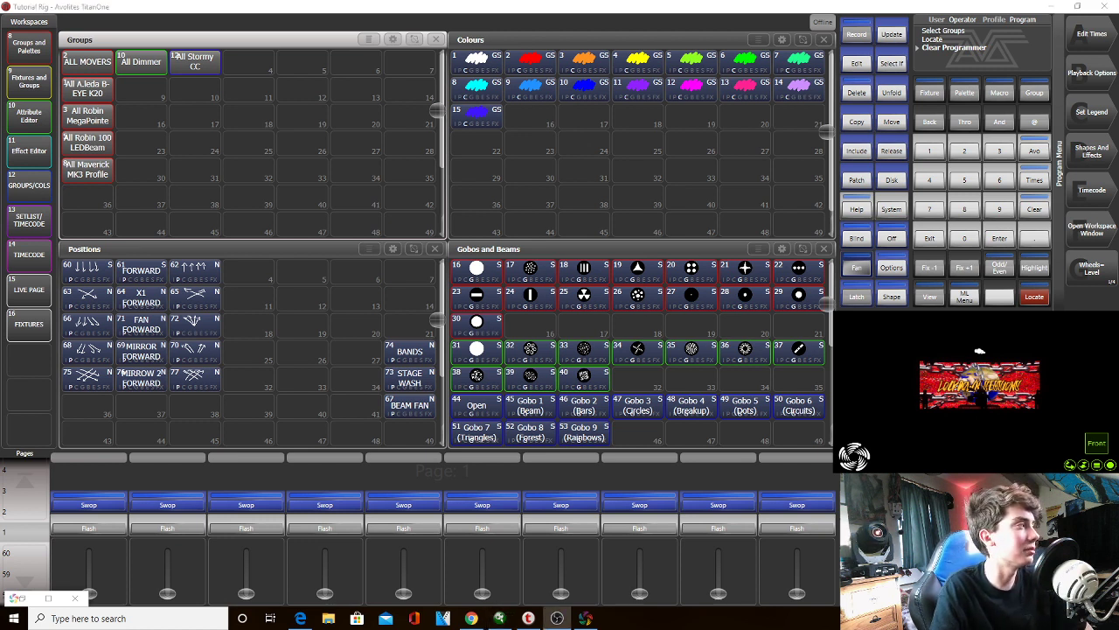
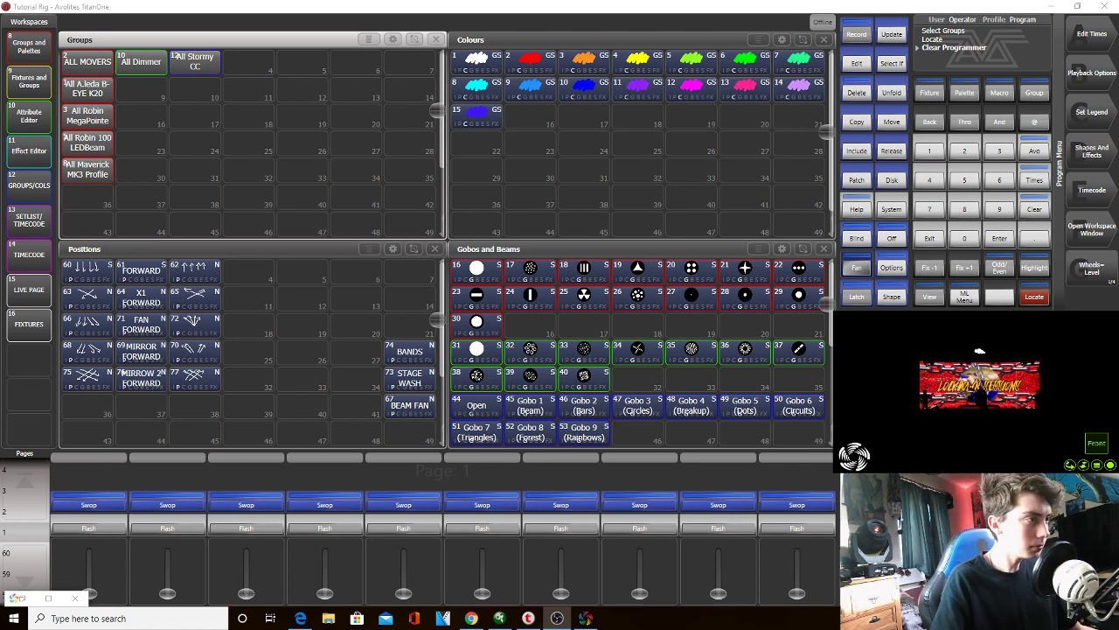
click(37, 94)
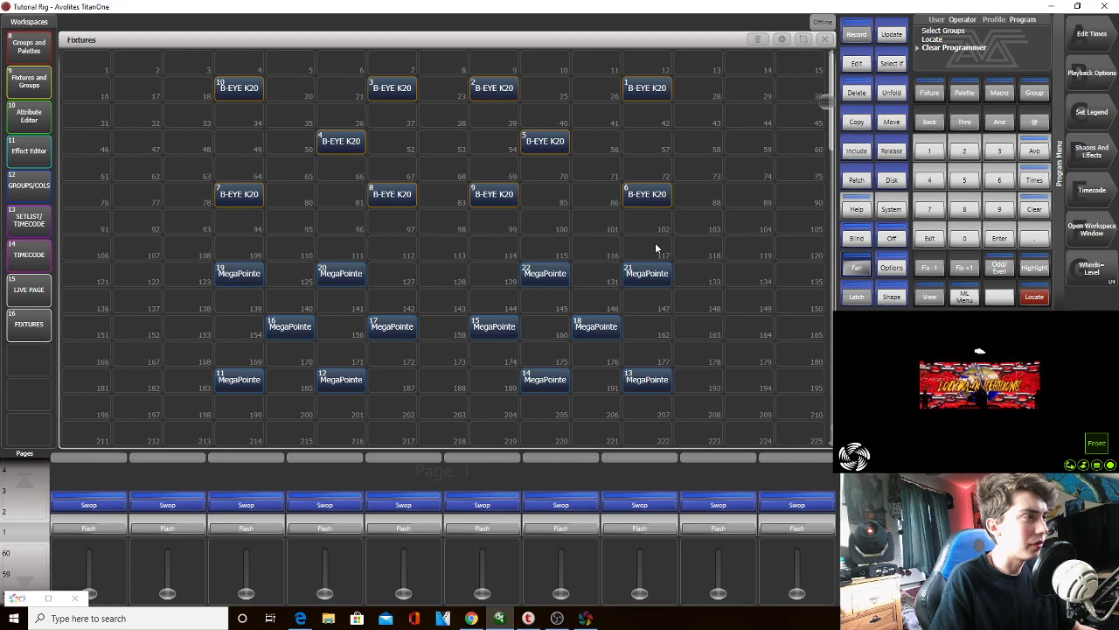
drag(833, 120, 832, 75)
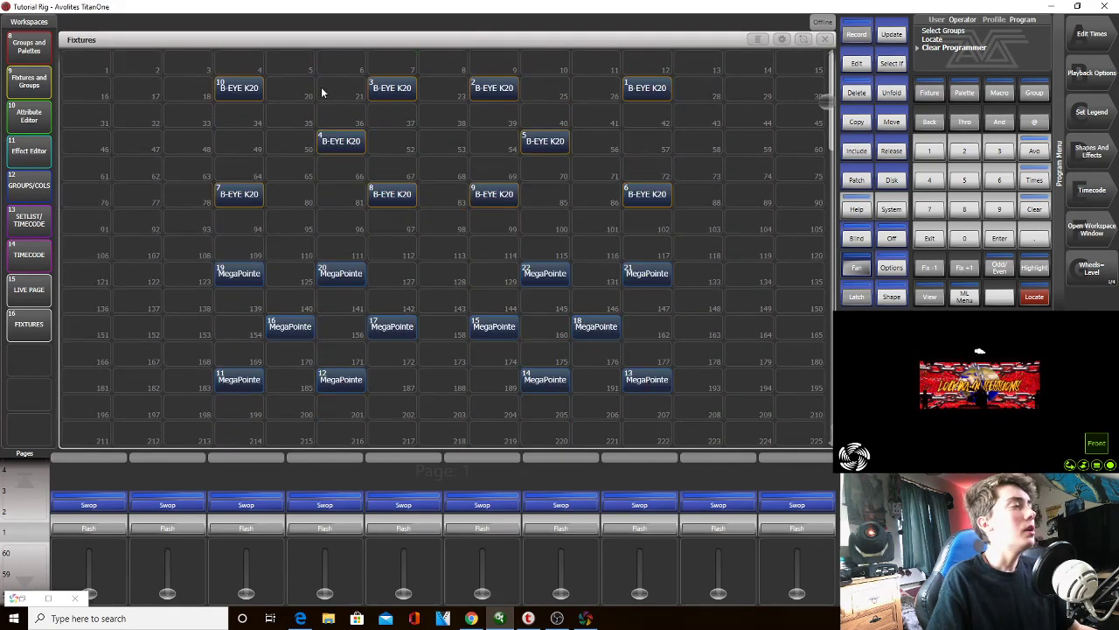
click(35, 45)
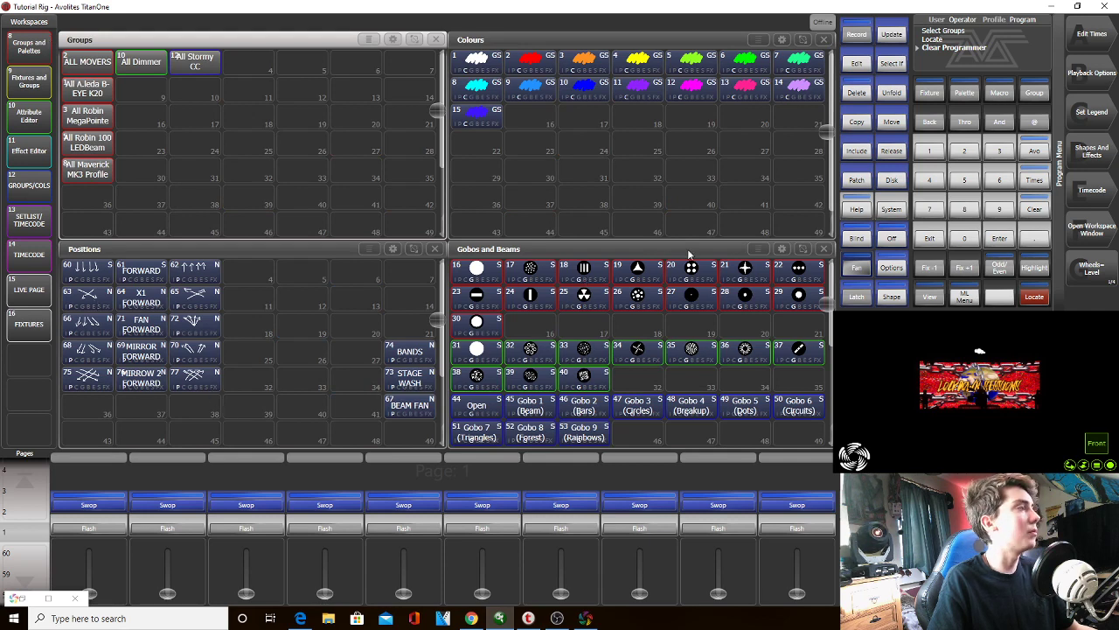
click(891, 180)
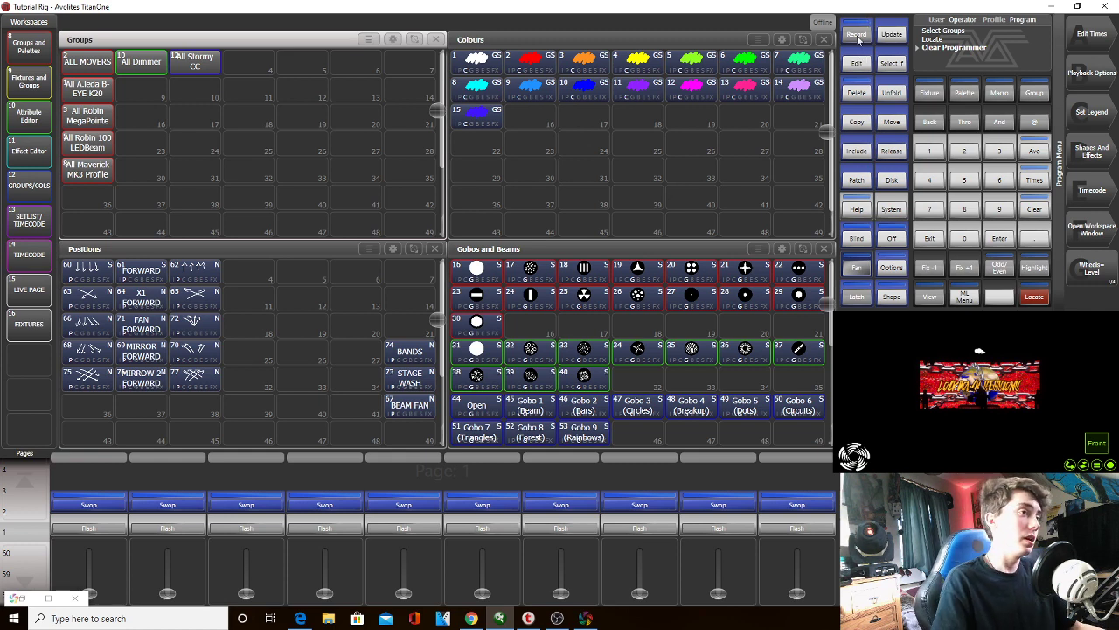
click(858, 37)
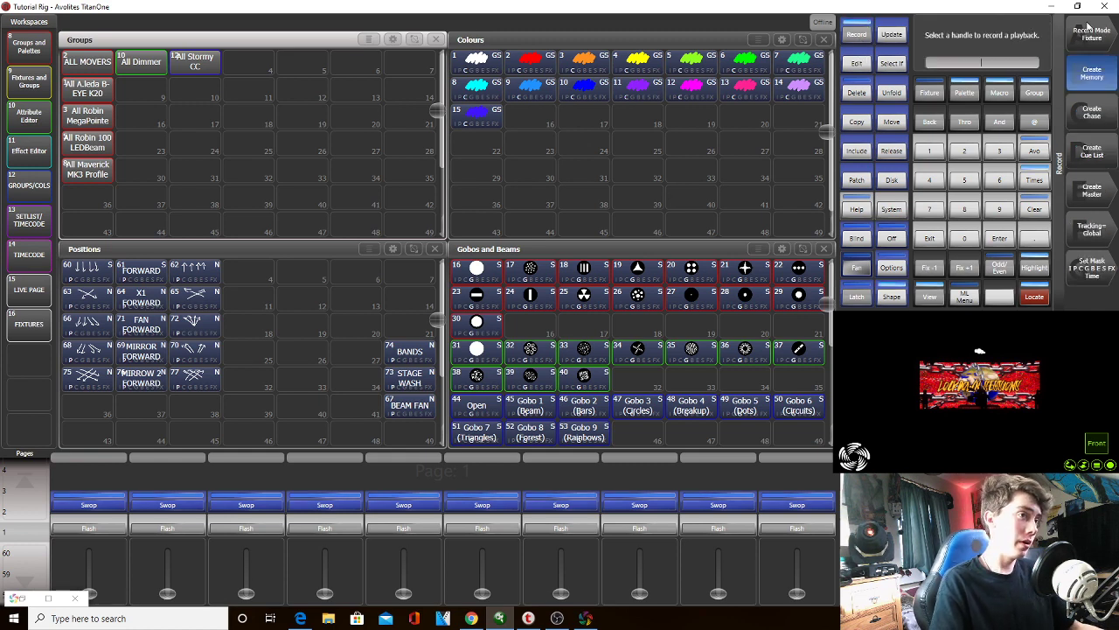
click(933, 237)
Select the All A.leda B-EYE K20 group and bring up its dimmer
click(110, 96)
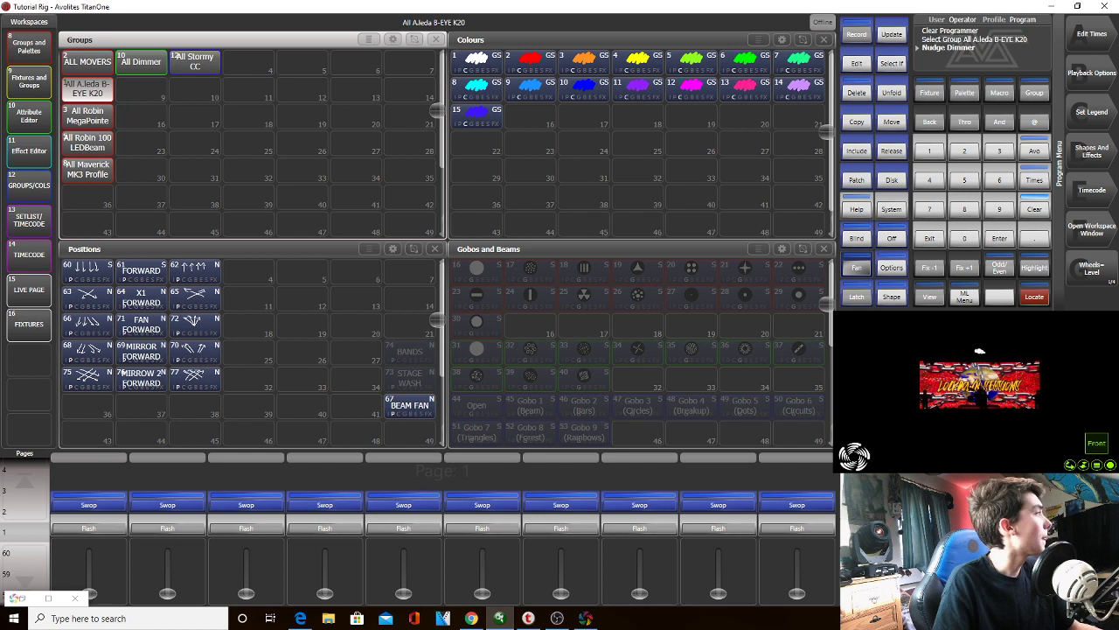
key(Up)
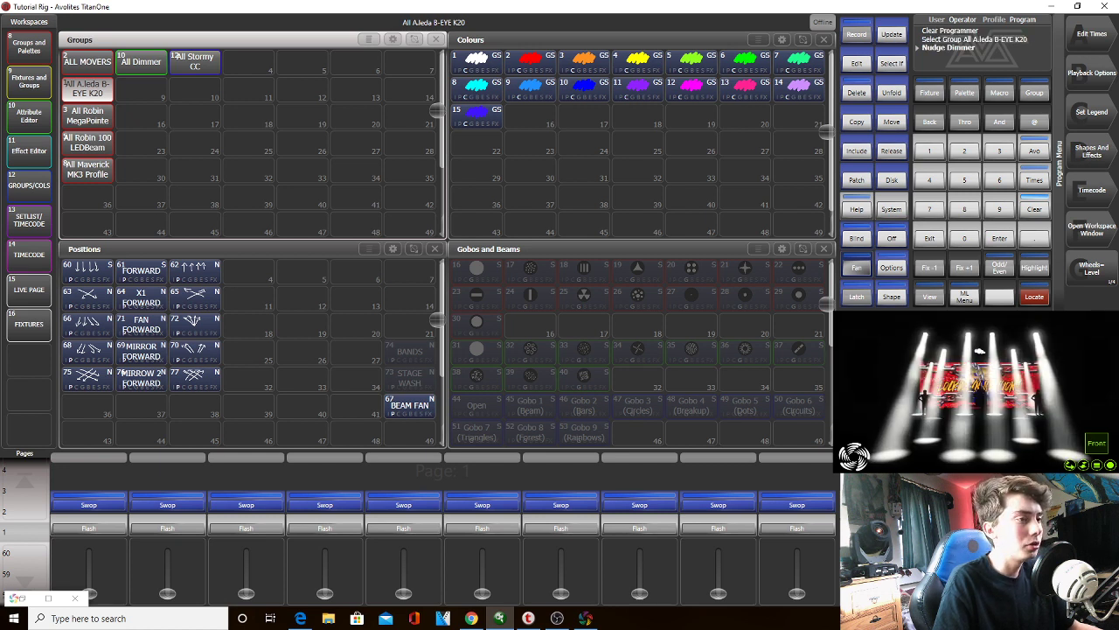
key(Up)
key(Up)
key(Up)
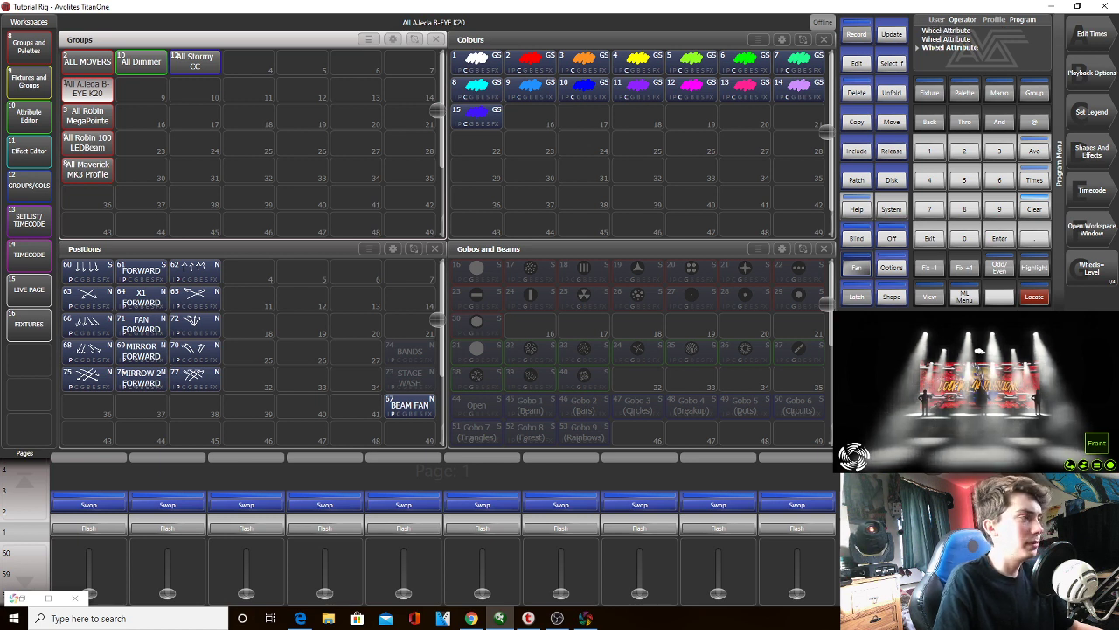
Colour the B-EYE K20 group with the Red palette and apply the downward crossing-arrows position palette 75
click(555, 74)
click(563, 67)
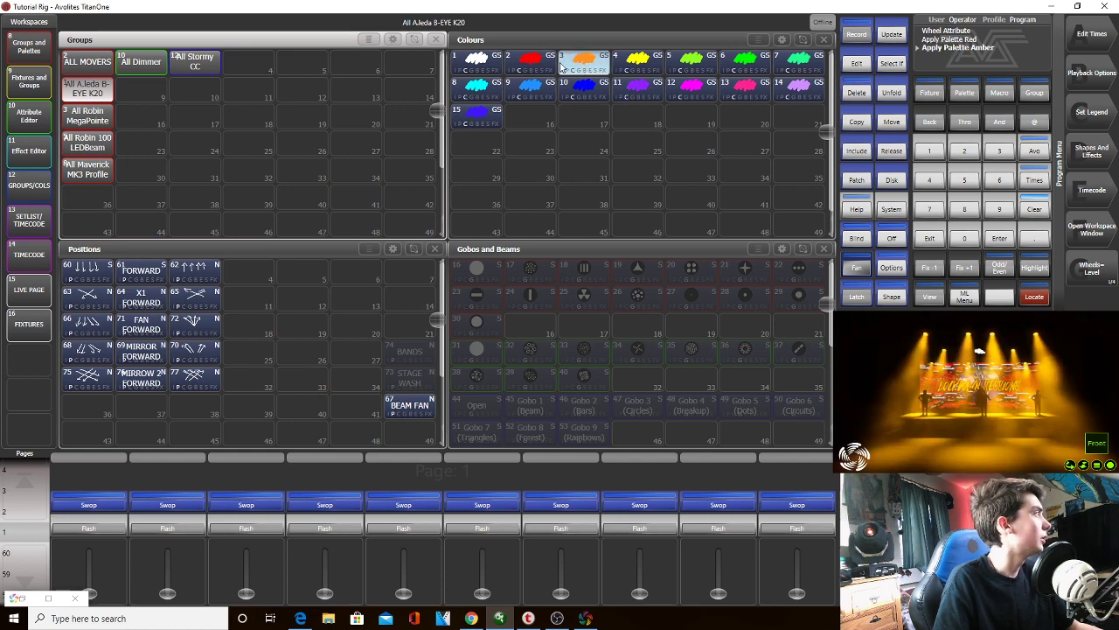
click(555, 74)
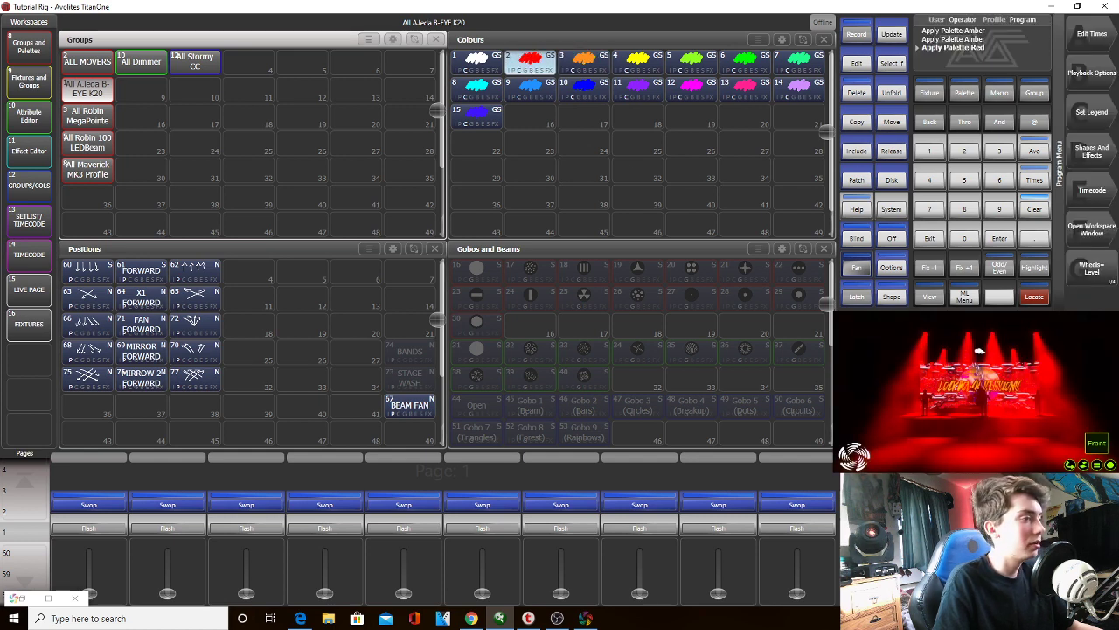
click(98, 306)
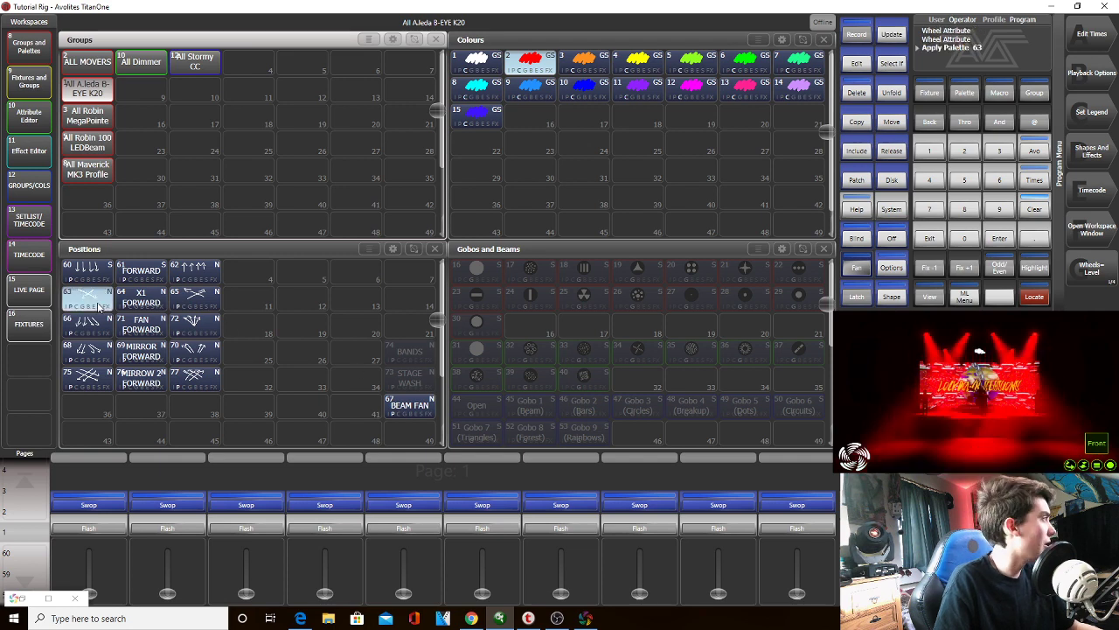
click(90, 374)
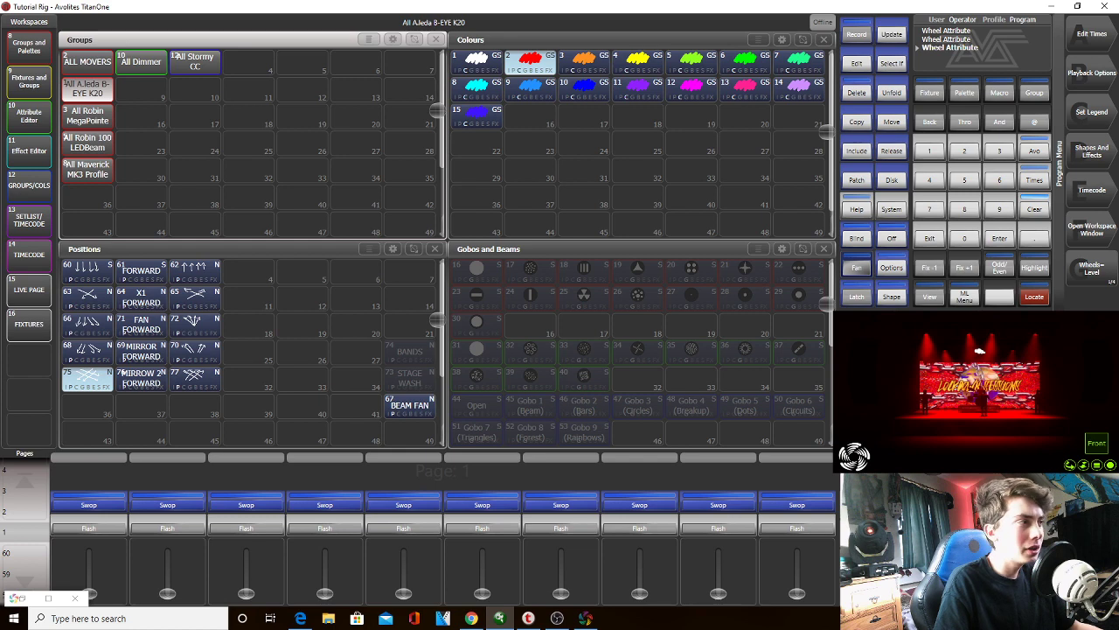
Bring up the All Maverick MK3 Profile group and colour it Red after trying Amber
click(87, 169)
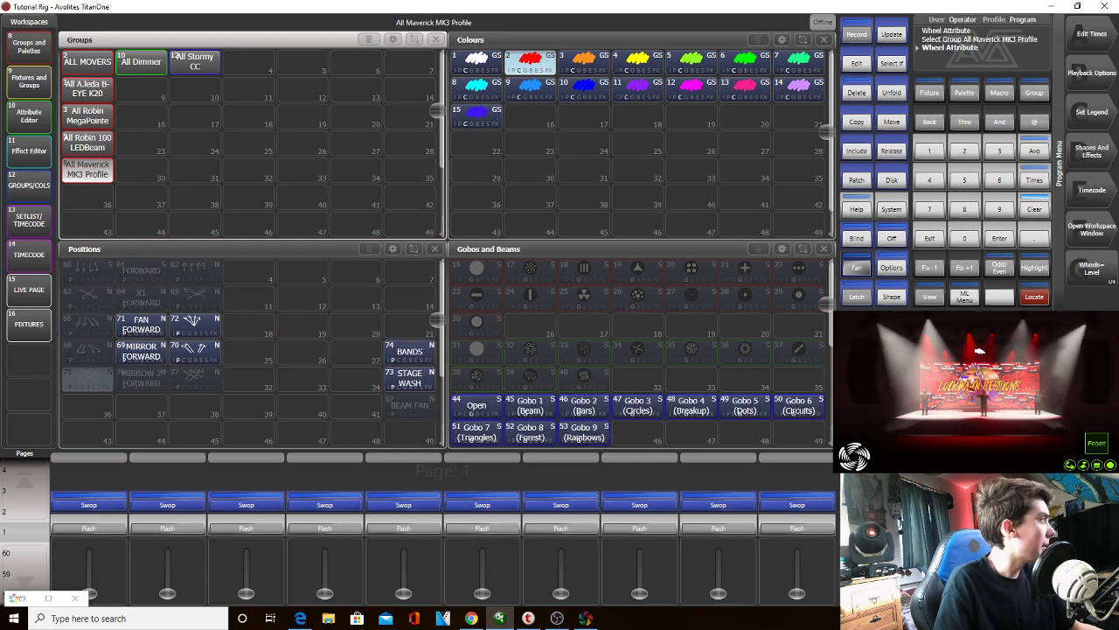
click(542, 68)
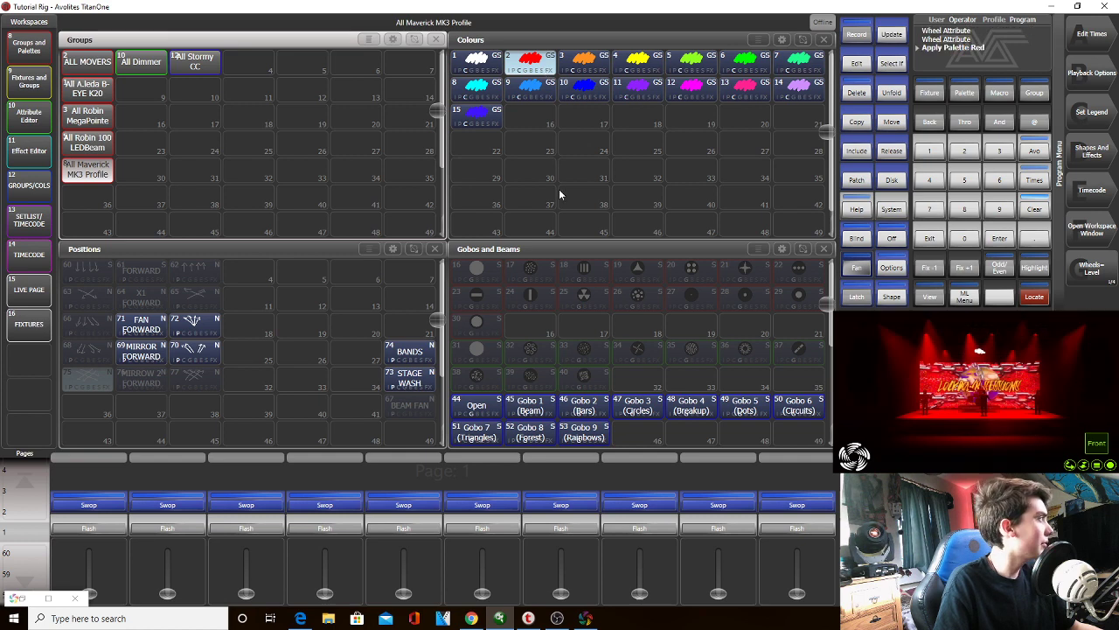
click(582, 70)
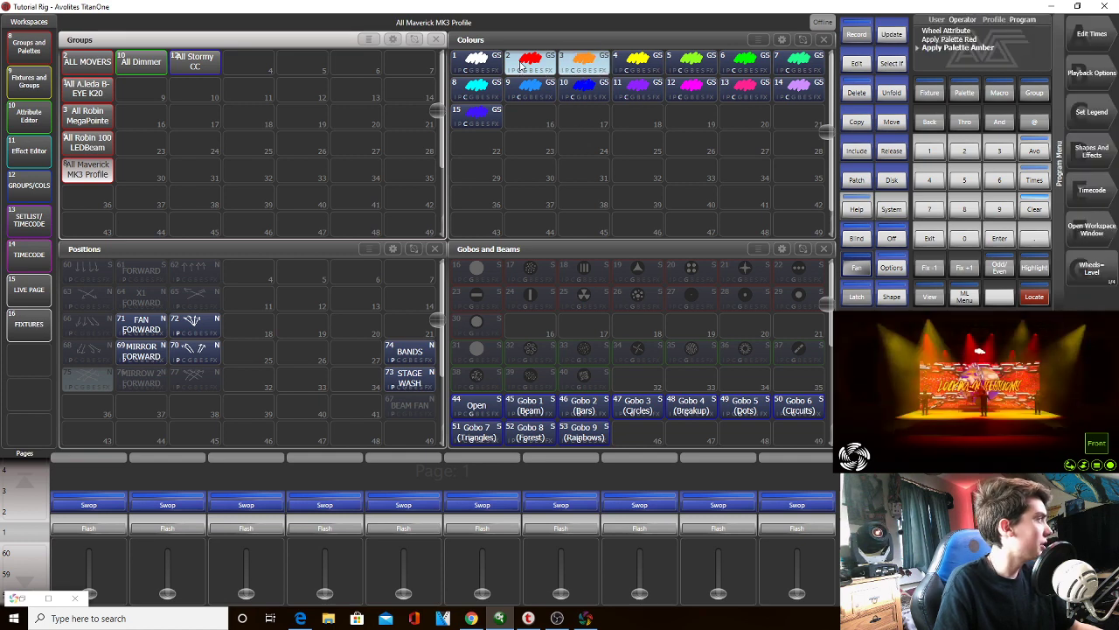
click(522, 68)
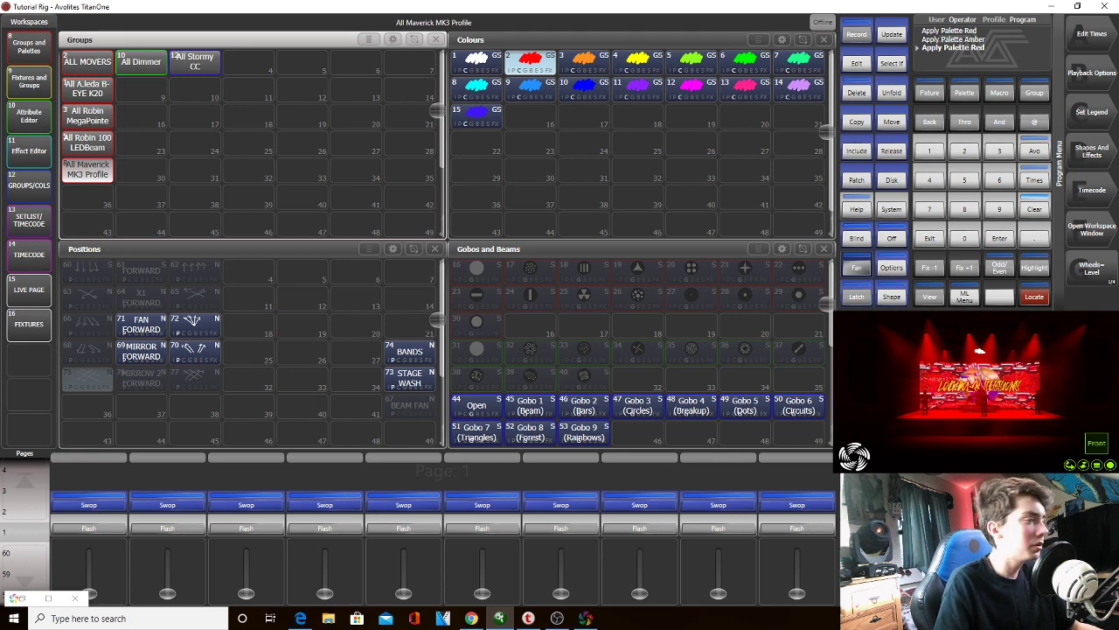
Try White, Red and Yellow with a gobo nudge on the Maverick MK3 Profiles, and settle on the Amber palette
click(492, 72)
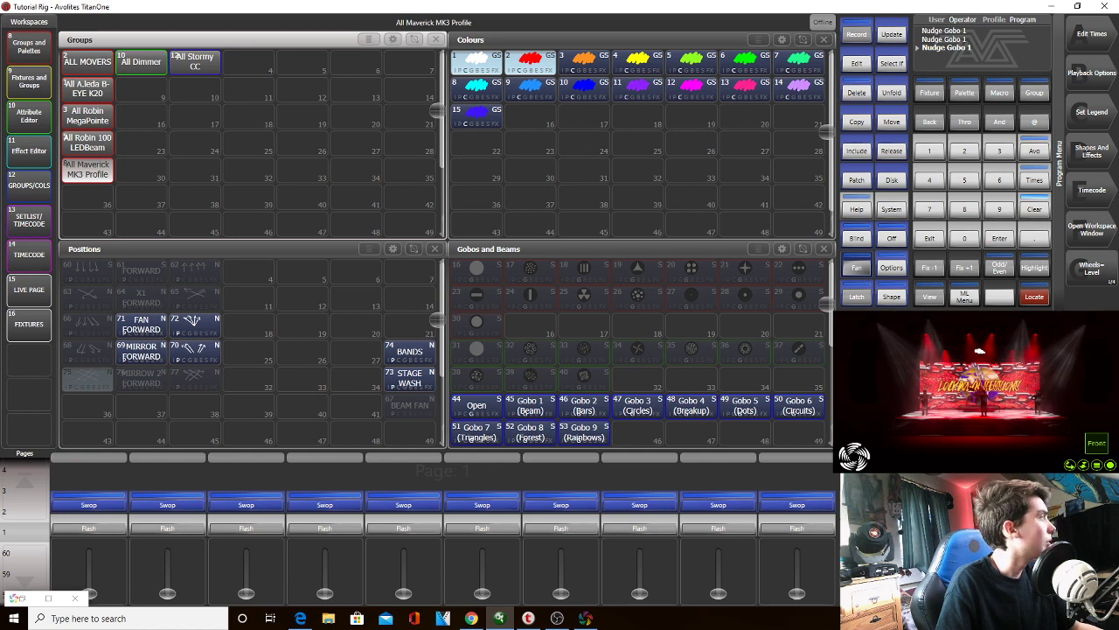
click(520, 59)
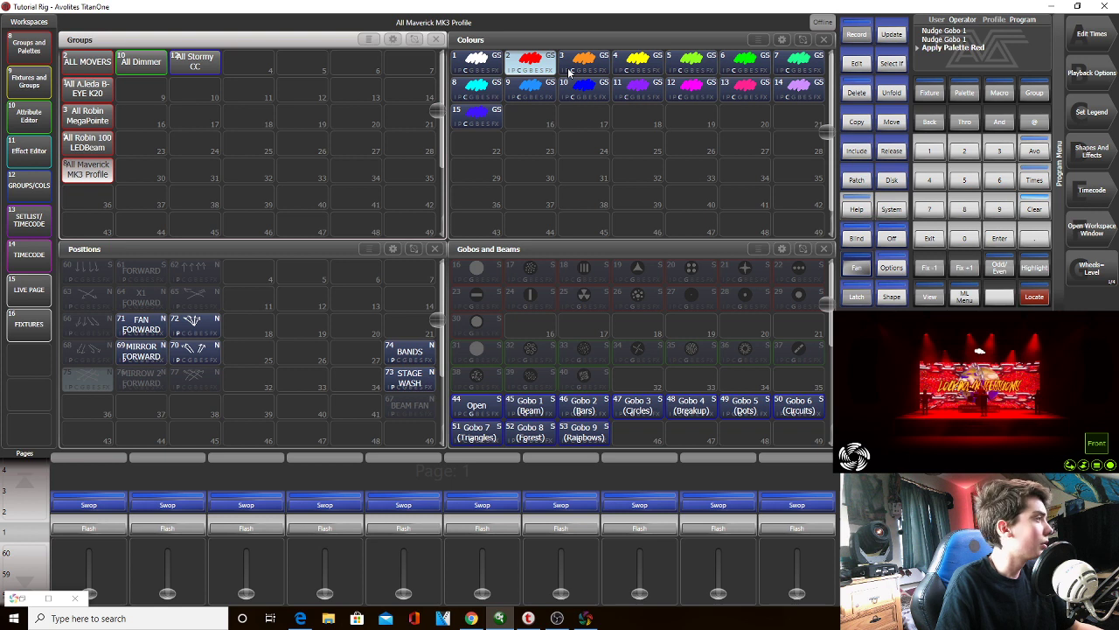
click(569, 72)
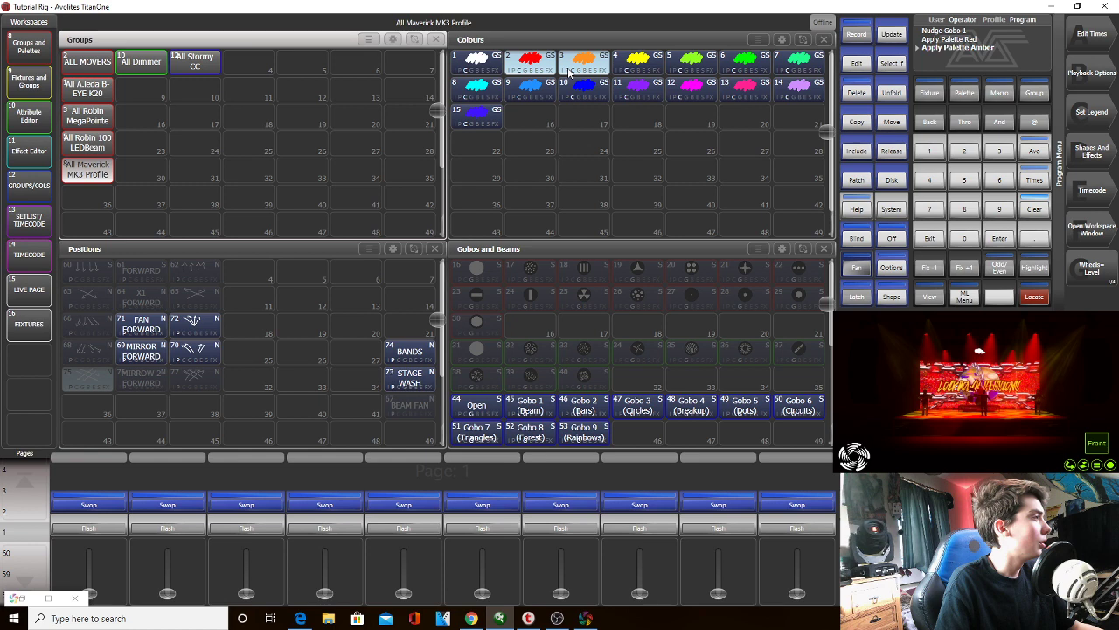
click(569, 71)
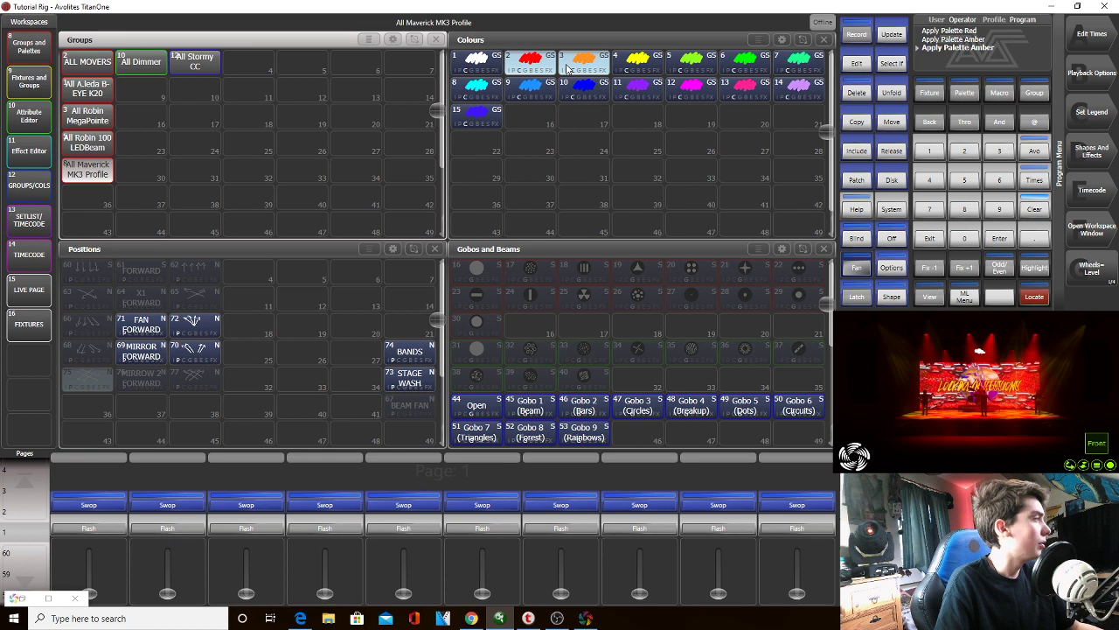
click(644, 67)
click(591, 72)
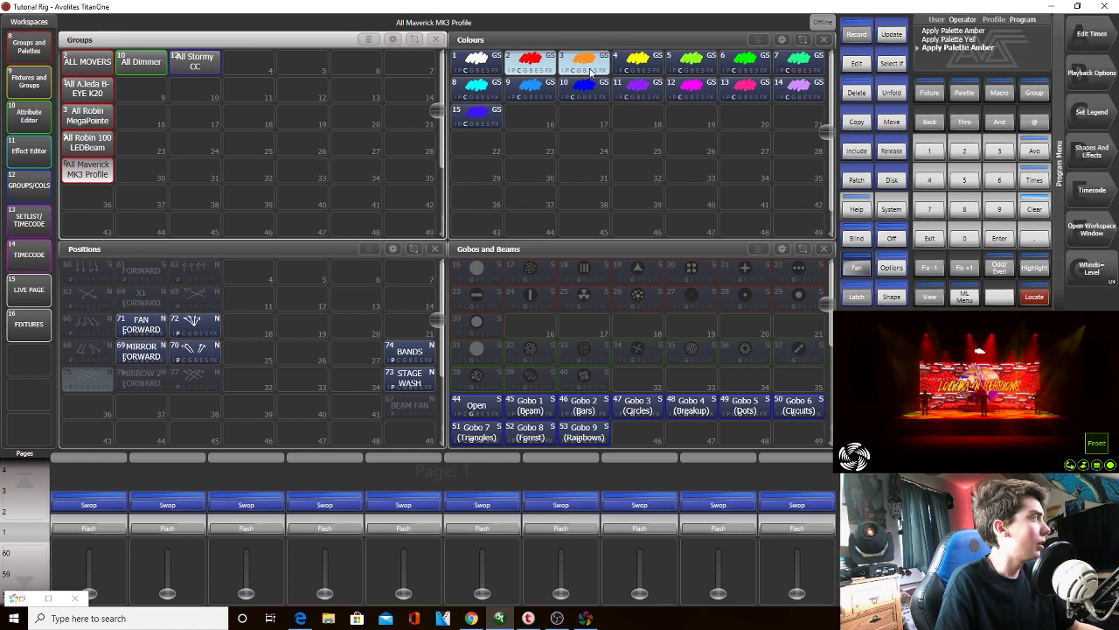
Select the All Maverick MK3 Profile group and set its gobo Spin CW to 15%, after trying 10%
click(106, 107)
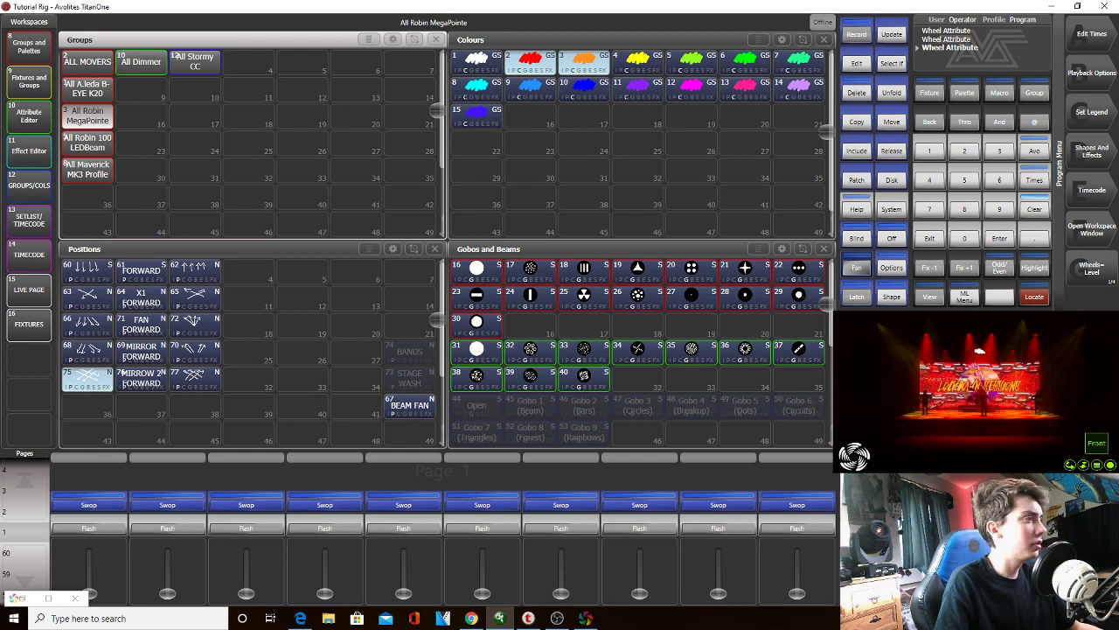
click(87, 168)
click(578, 66)
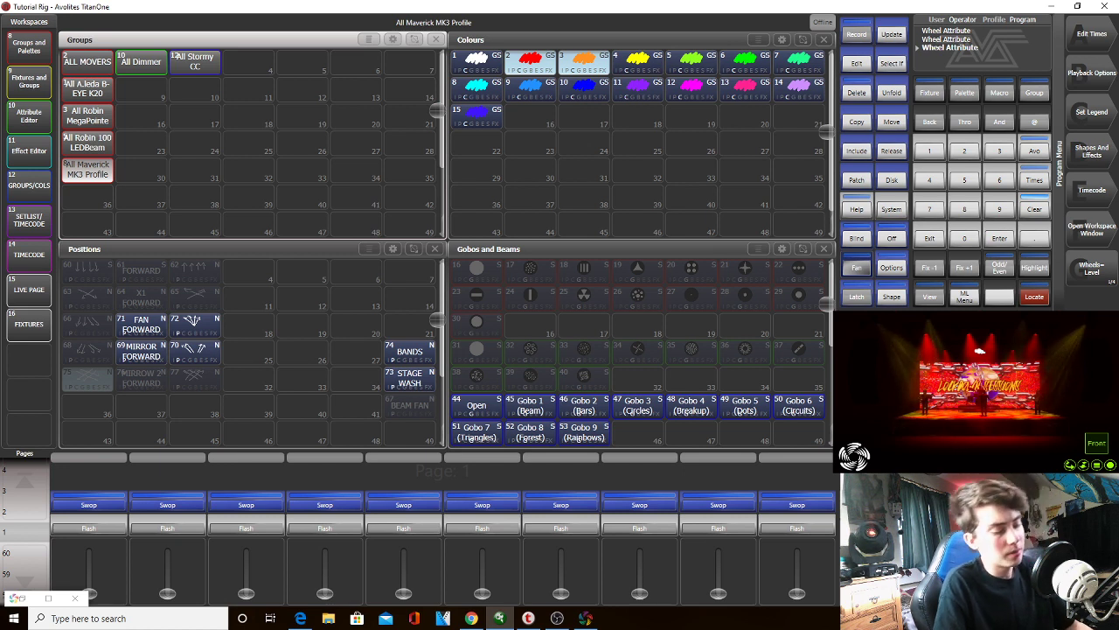
text(101)
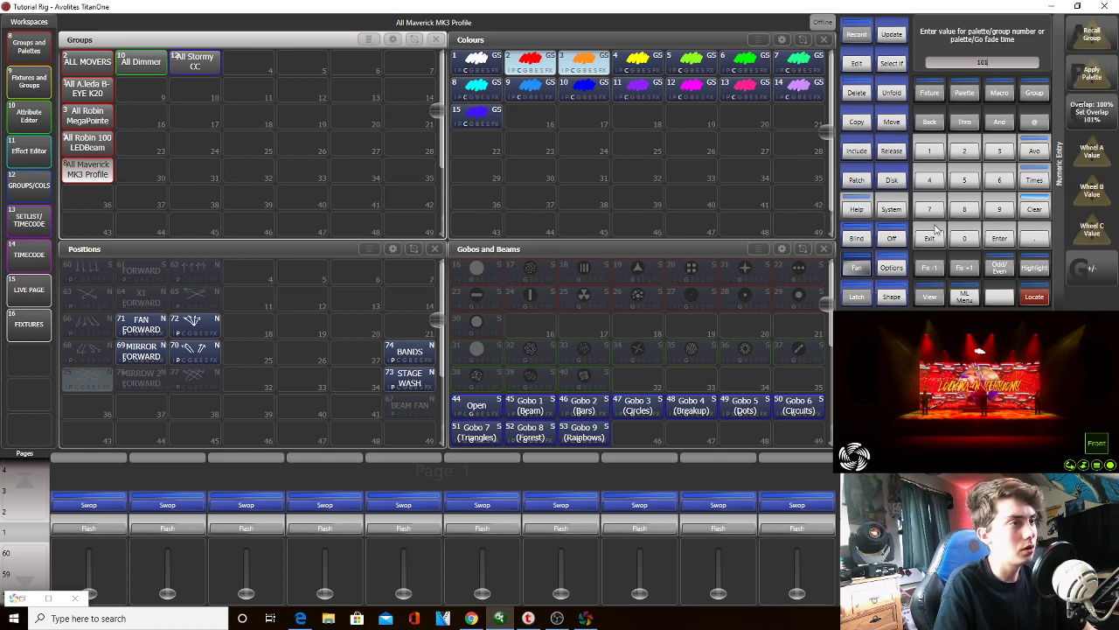
key(BackSpace)
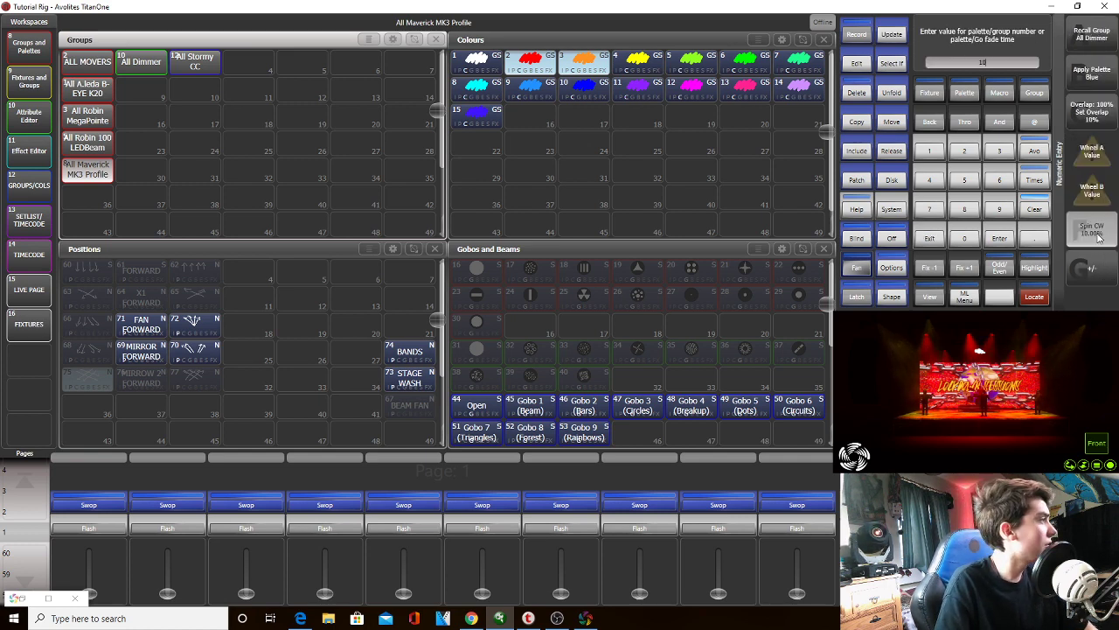
click(1093, 230)
text(15)
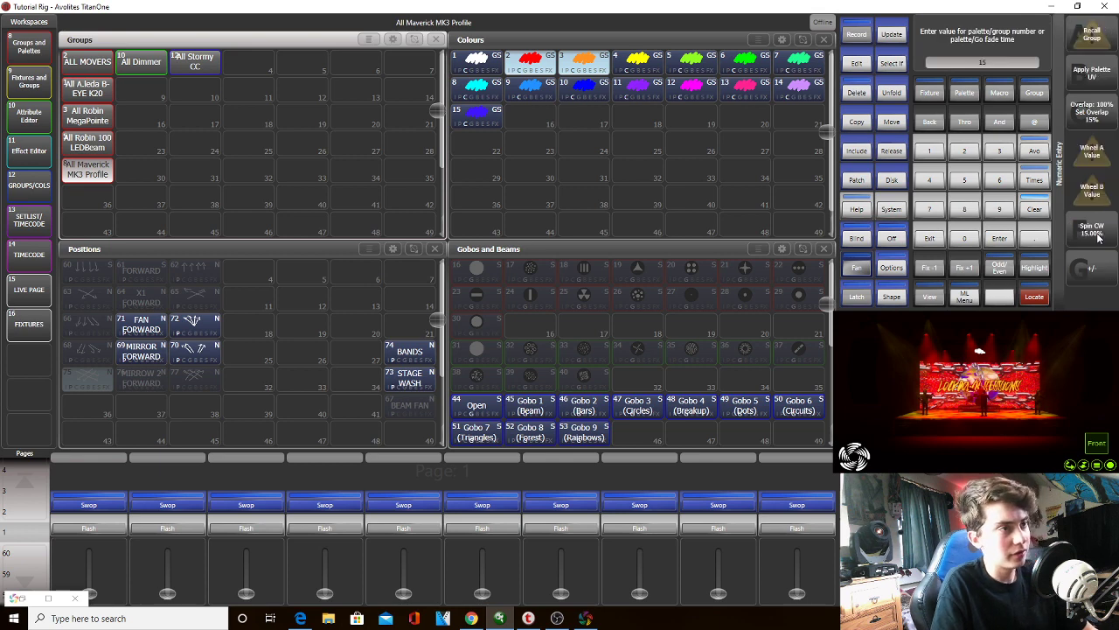
key(Return)
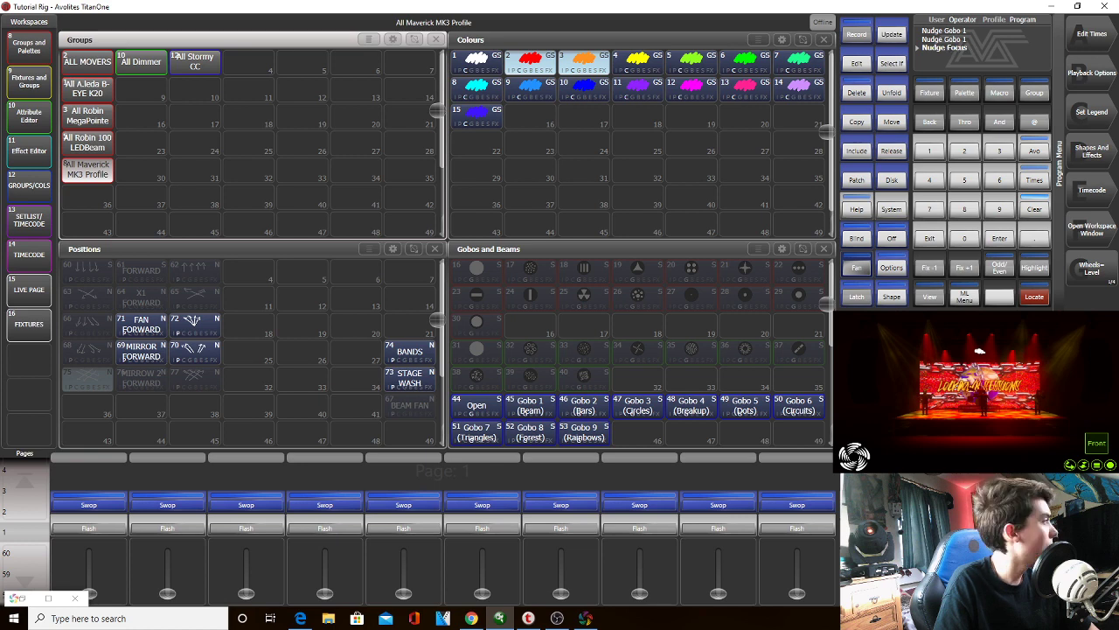
Try the Yellow and Red palettes on the Maverick MK3 Profiles and return them to Amber
click(634, 61)
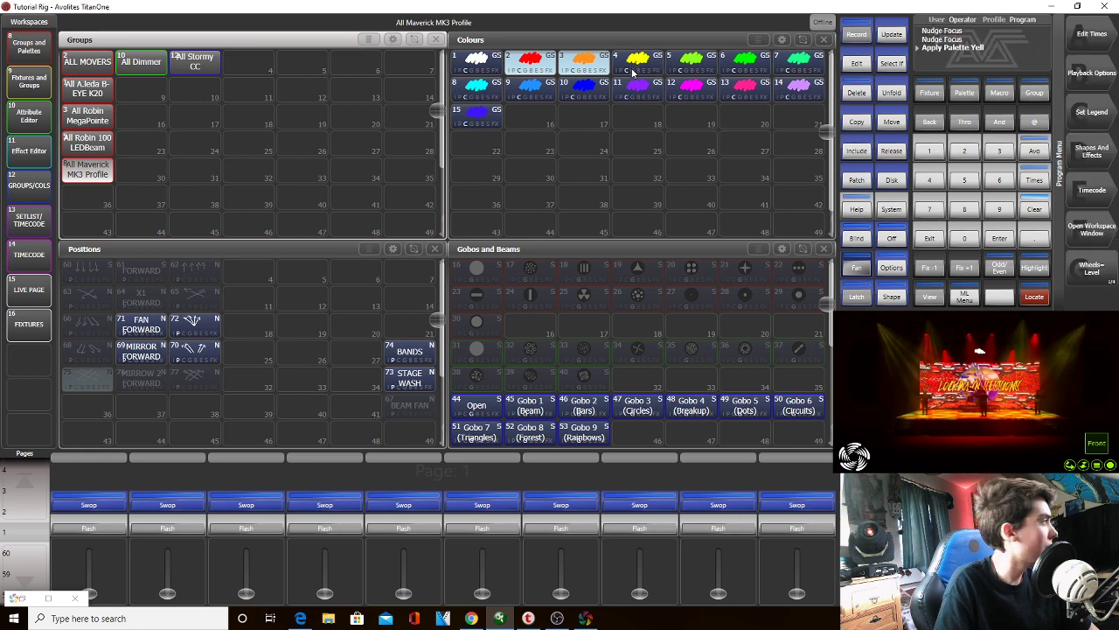
click(586, 61)
click(531, 63)
click(584, 63)
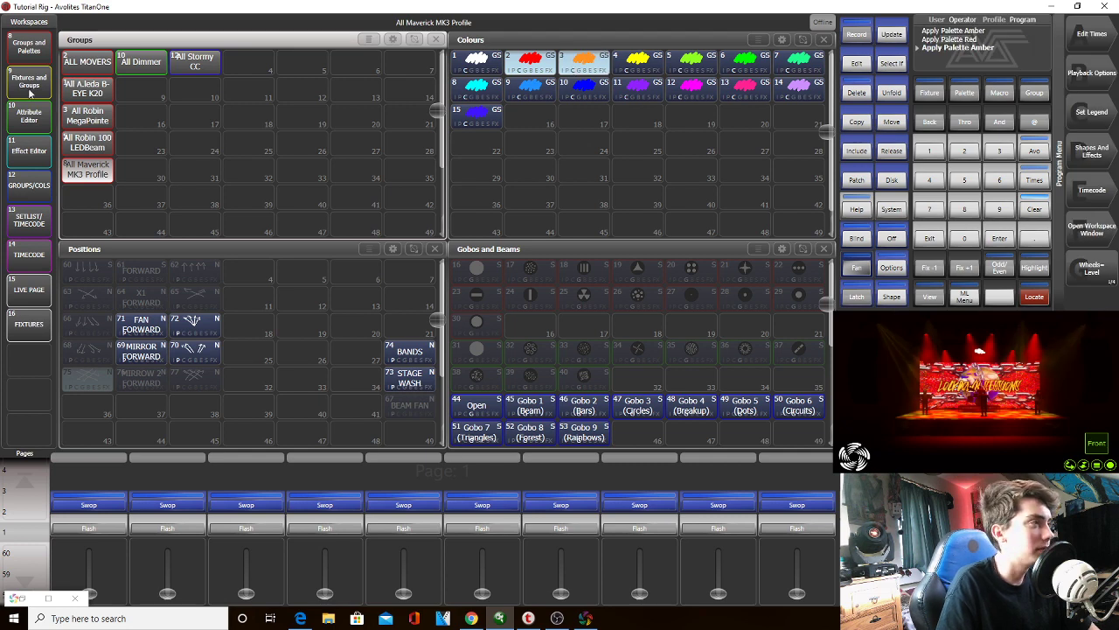
Bring up the All Robin MegaPointe group in Amber and shift its mixed colour to a deeper orange on the colour wheel
click(77, 117)
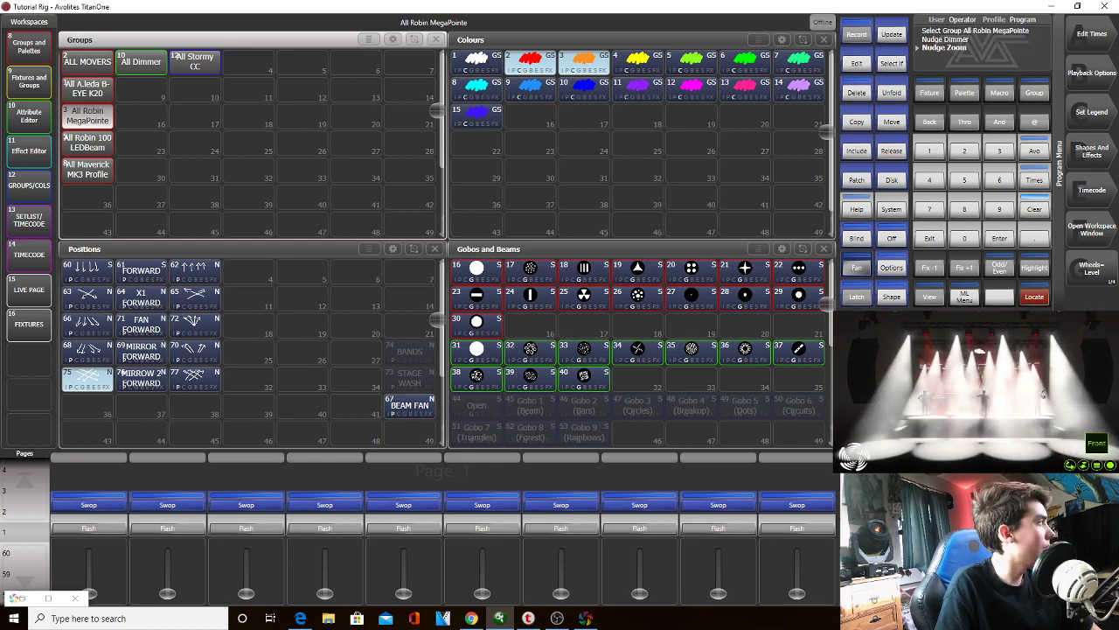
click(600, 64)
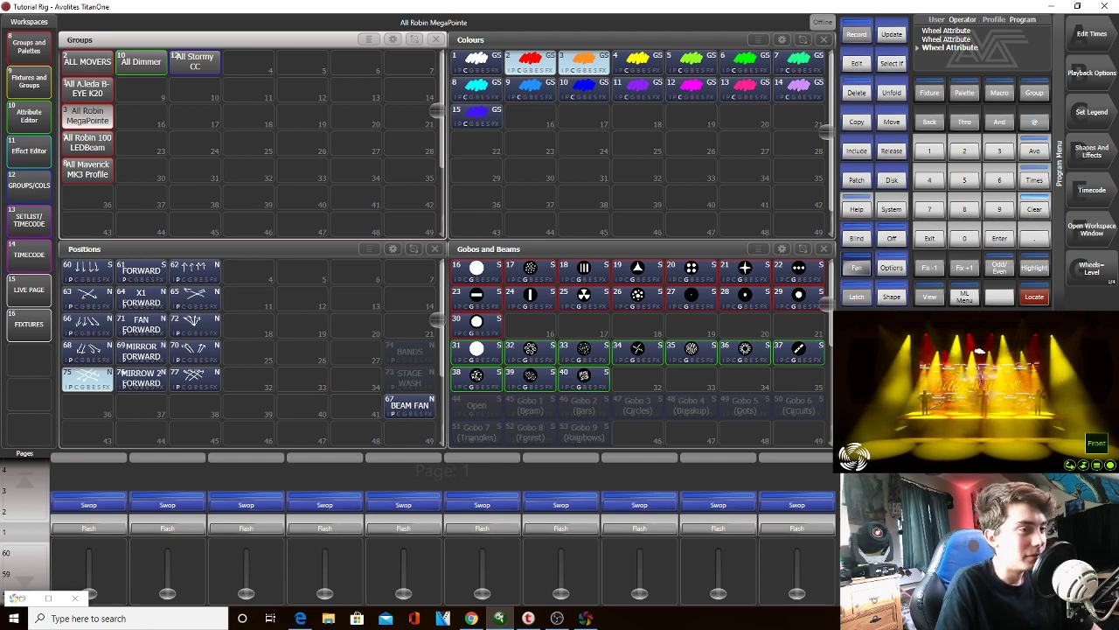
drag(206, 367, 281, 351)
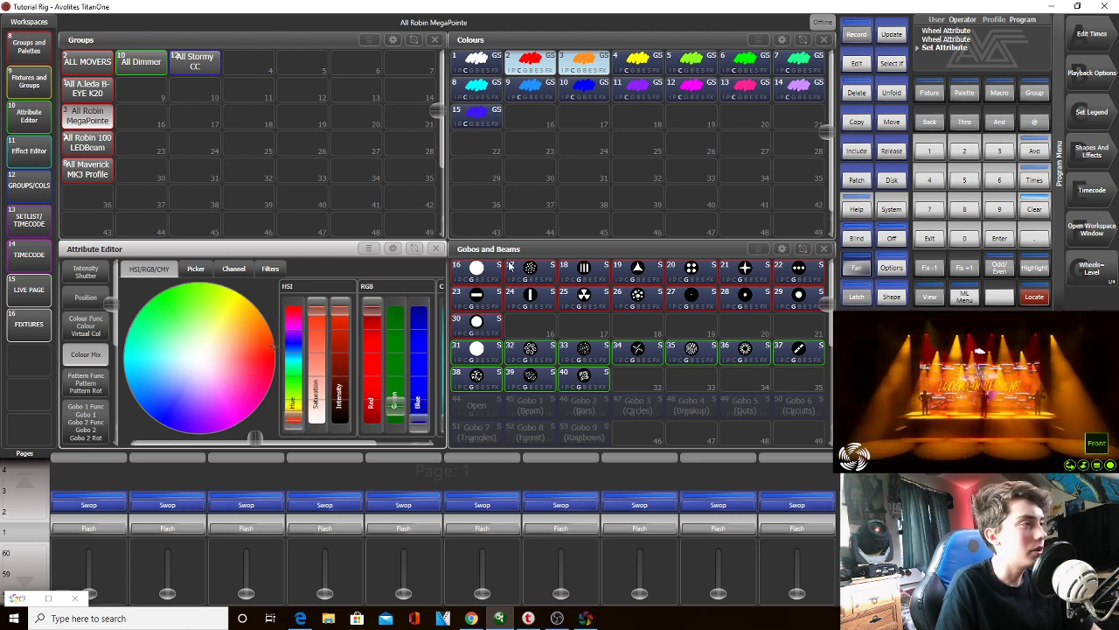
click(435, 248)
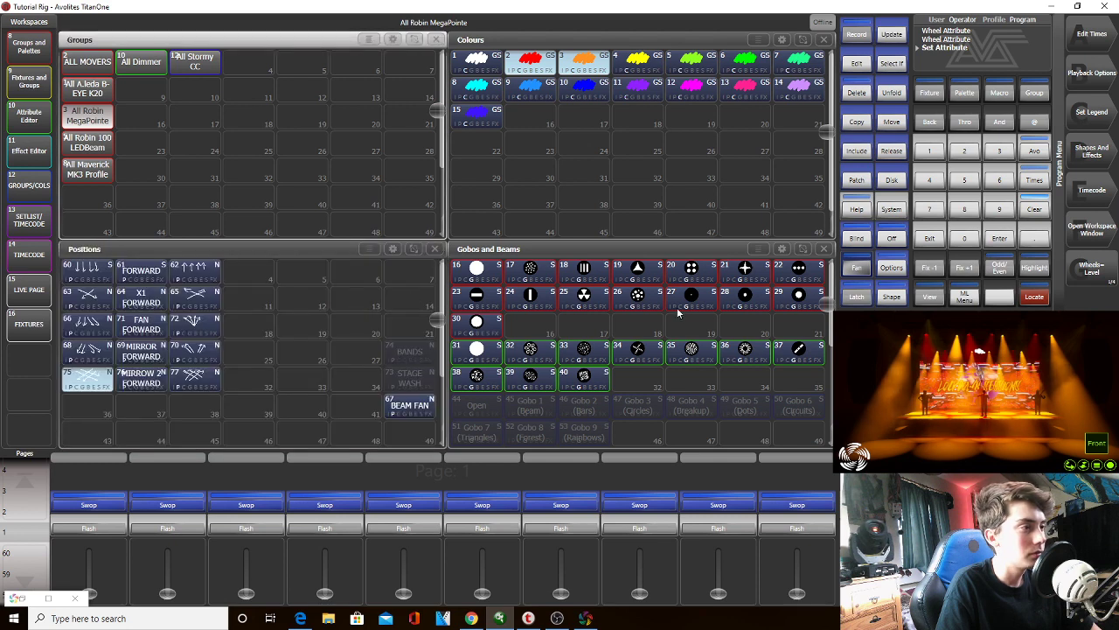
Apply gobo palette 33 to the MegaPointes and set the gobo 2 rotation to 15%
click(574, 349)
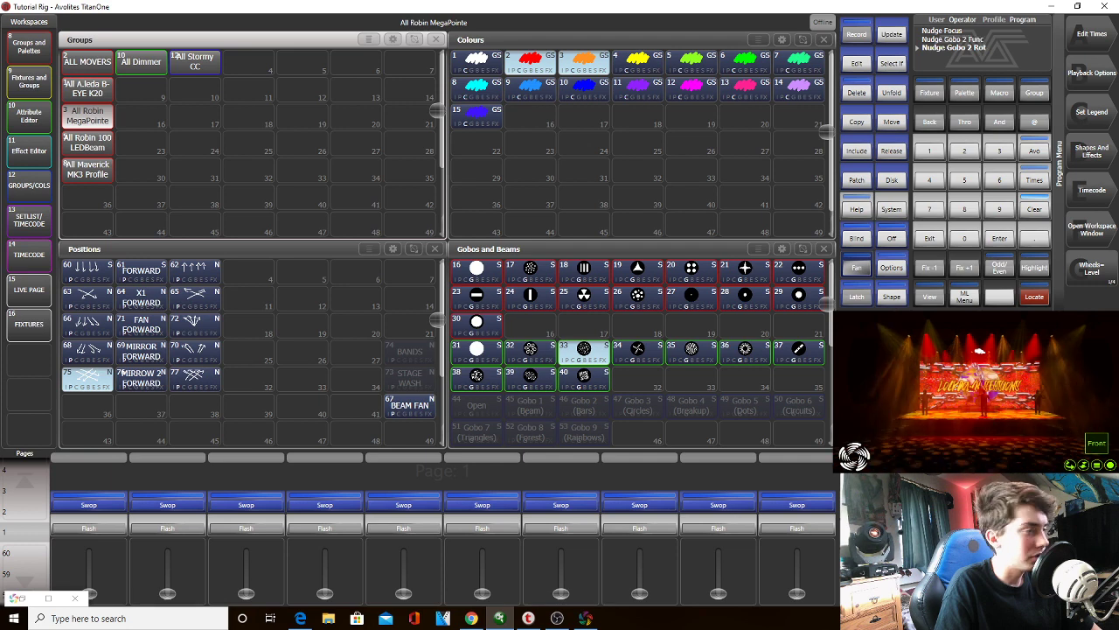
click(1083, 204)
text(15)
key(Return)
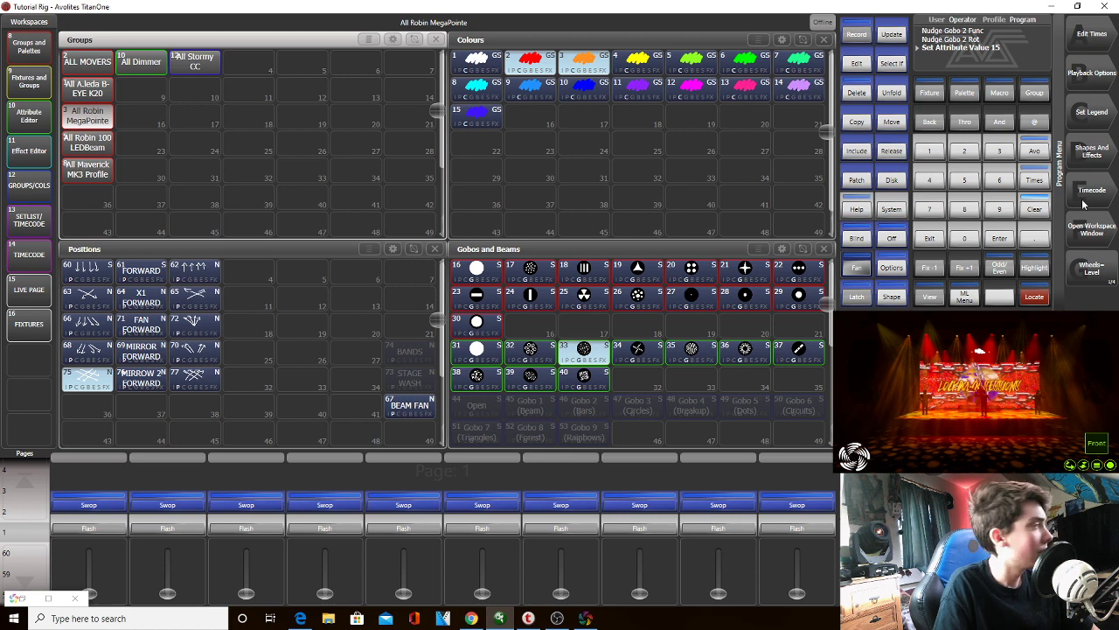
Try gobo 2 rotation values of 20, 30, 20, 50 and 4 on the MegaPointes
click(1082, 204)
text(20)
key(Return)
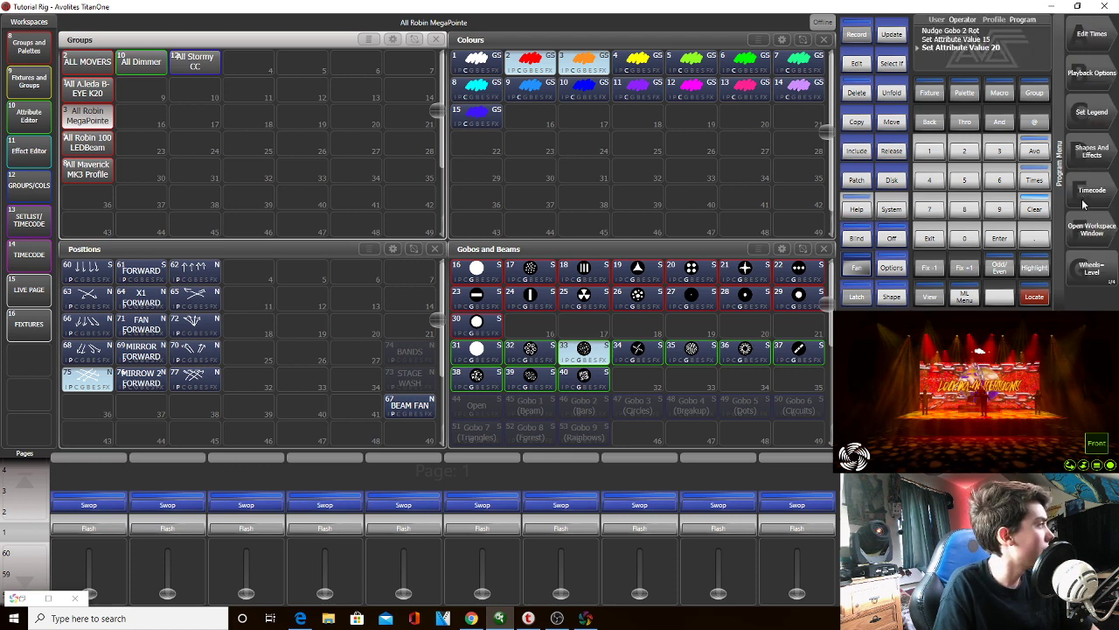
click(1082, 203)
text(30)
key(Return)
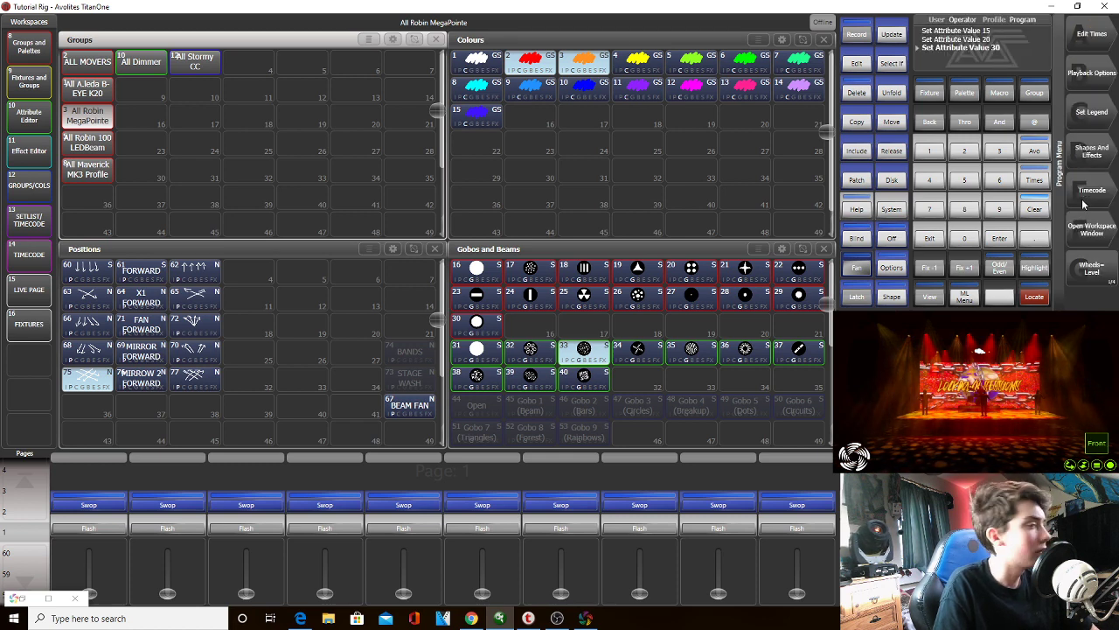
text(20)
click(1083, 204)
text(50)
click(1082, 204)
click(1083, 204)
text(4)
key(Return)
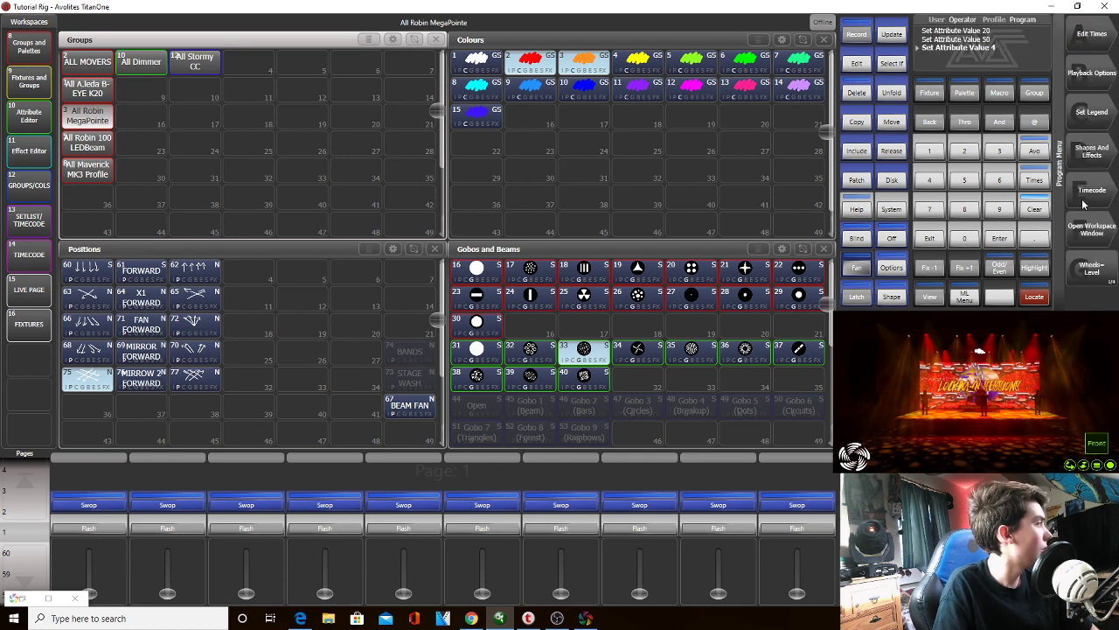
Fine-tune the MegaPointes' gobo 2 rotation through 45, 42 and 41, and settle on Spin CW 40%
click(1083, 204)
text(45)
key(Return)
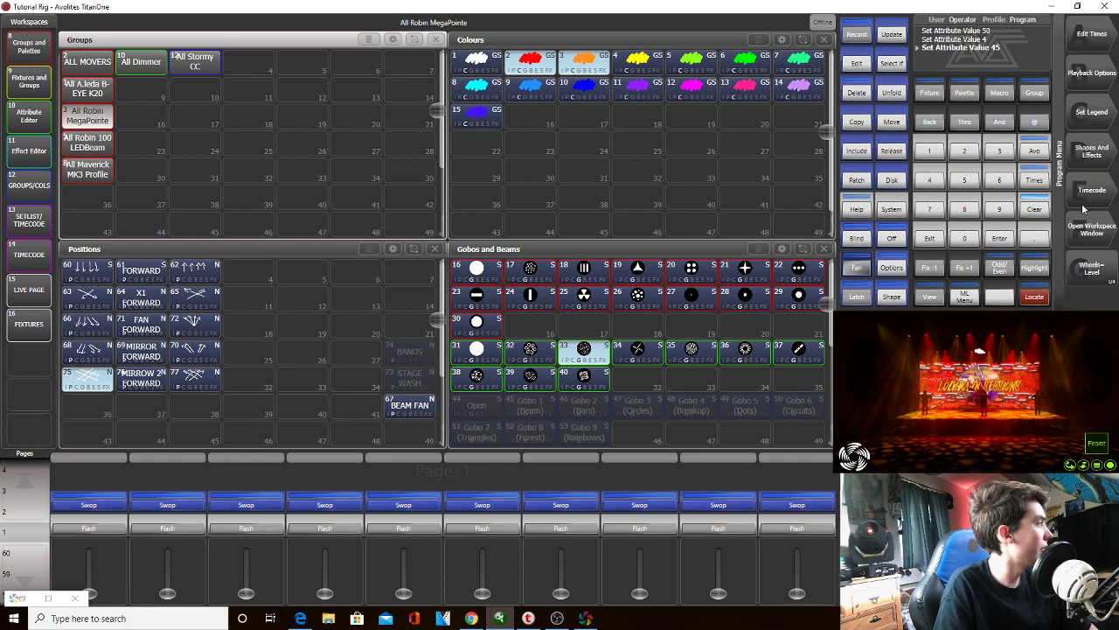
click(1110, 194)
text(42)
key(Return)
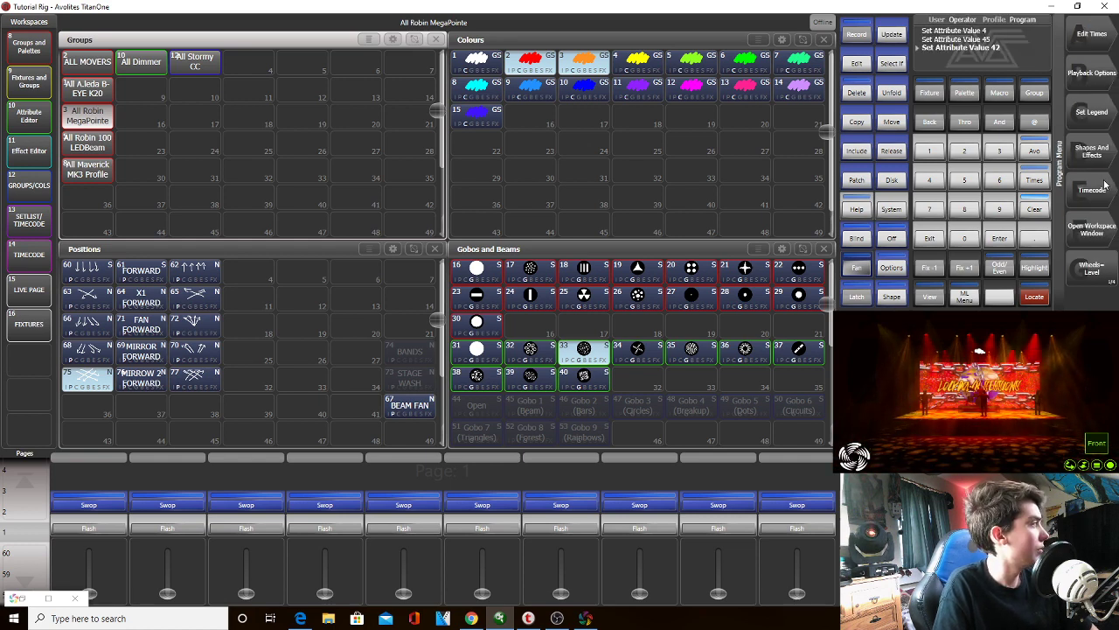
text(410)
key(BackSpace)
key(BackSpace)
key(BackSpace)
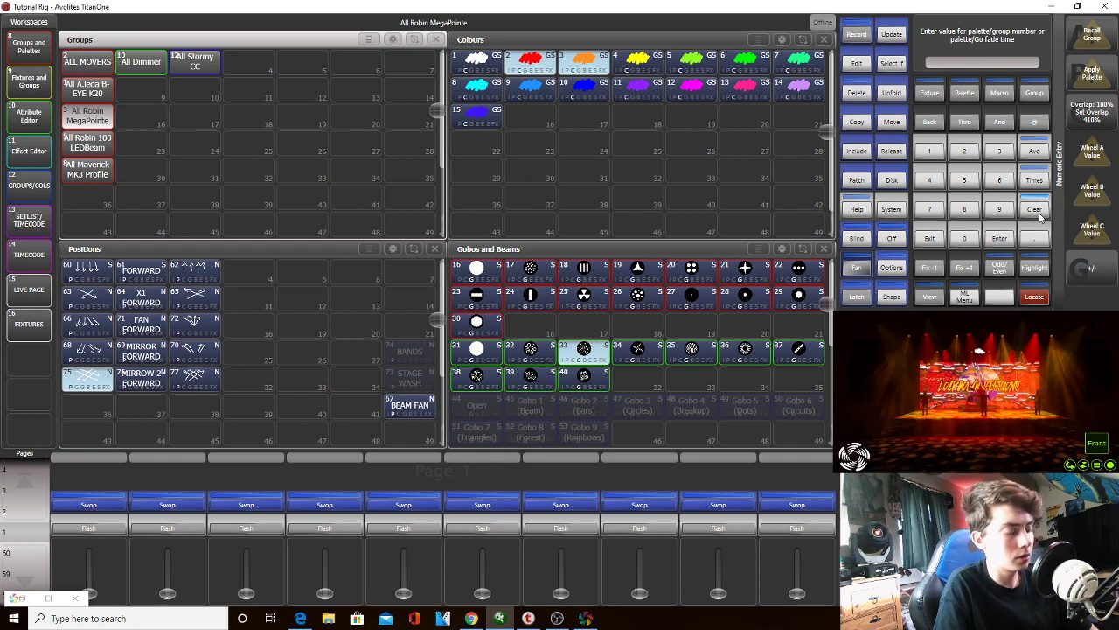
text(41)
key(Return)
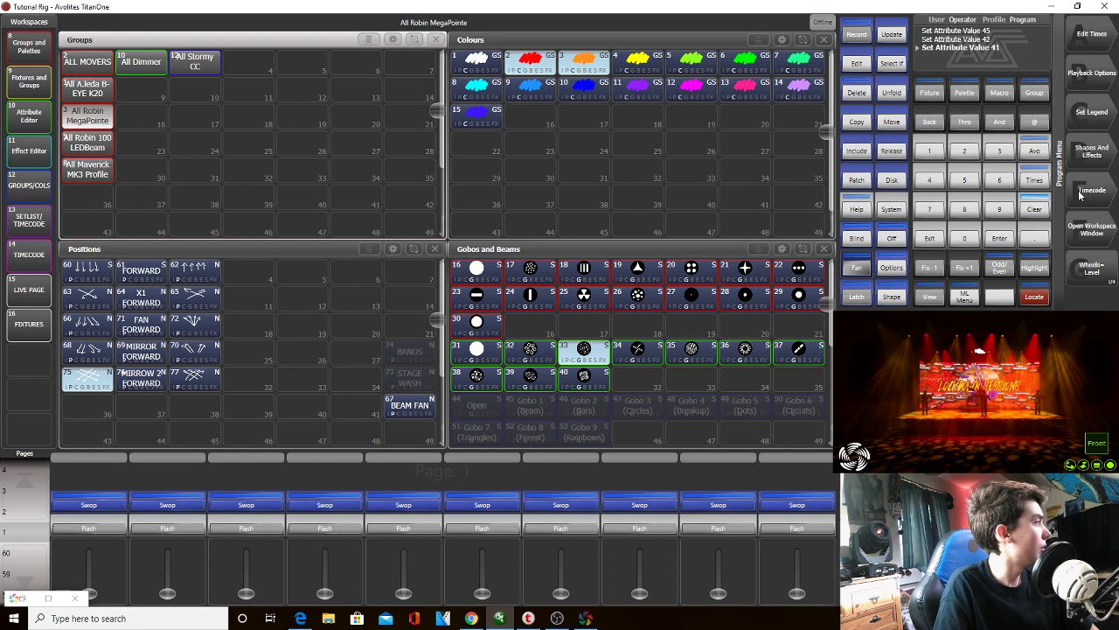
text(40)
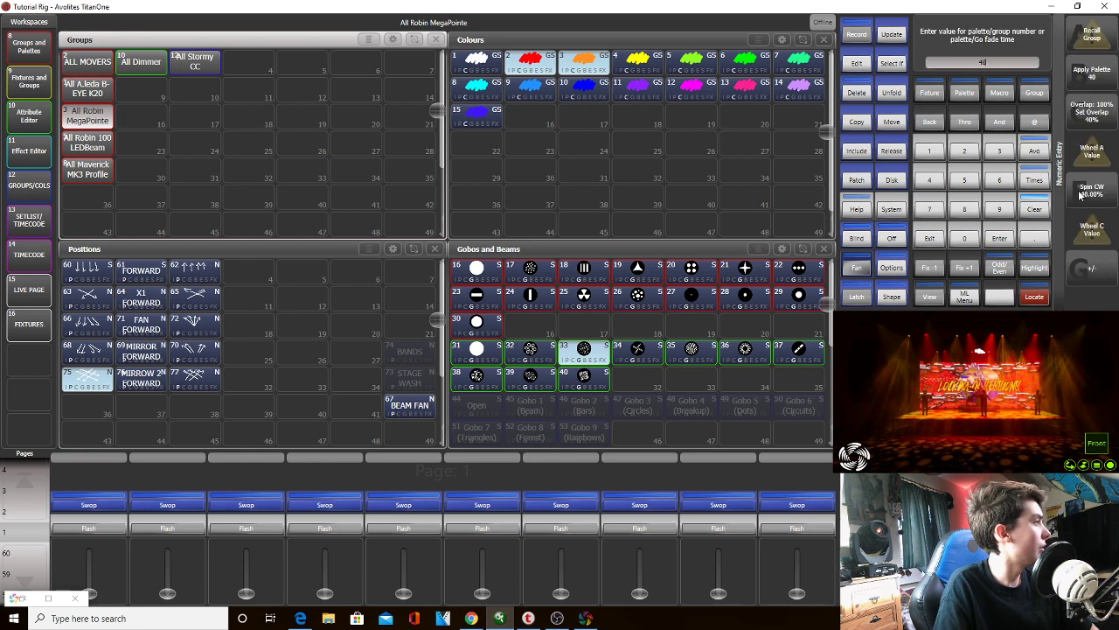
key(Return)
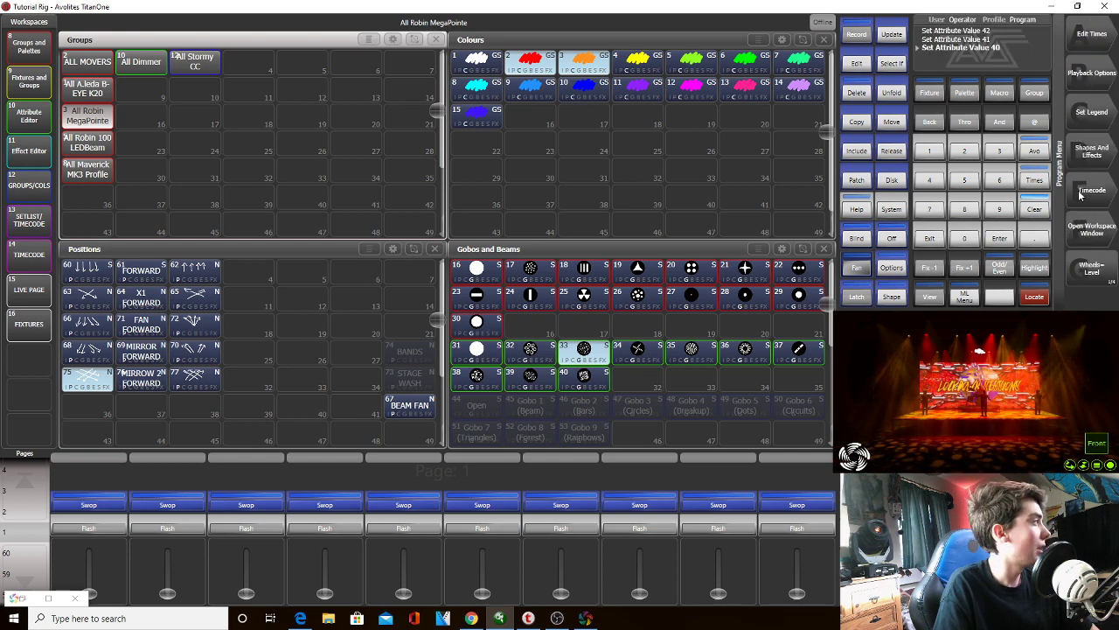
Try position palettes 75 and 68 on all MegaPointes, and apply palette 75 to MegaPointes 12, 14, 15, 17, 20 and 22 only
click(96, 381)
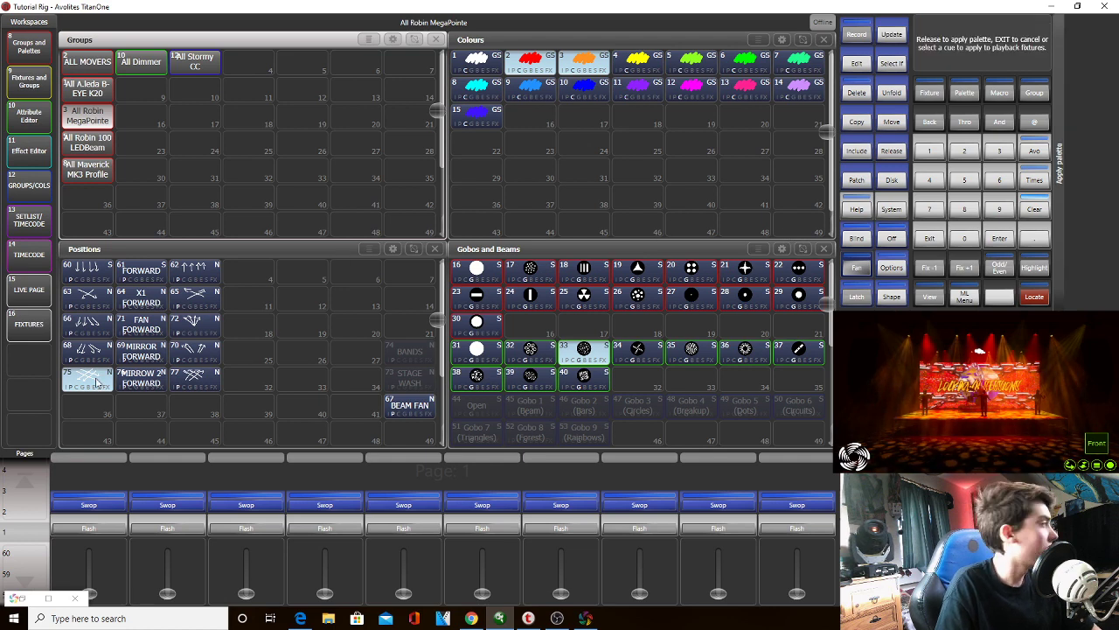
click(86, 354)
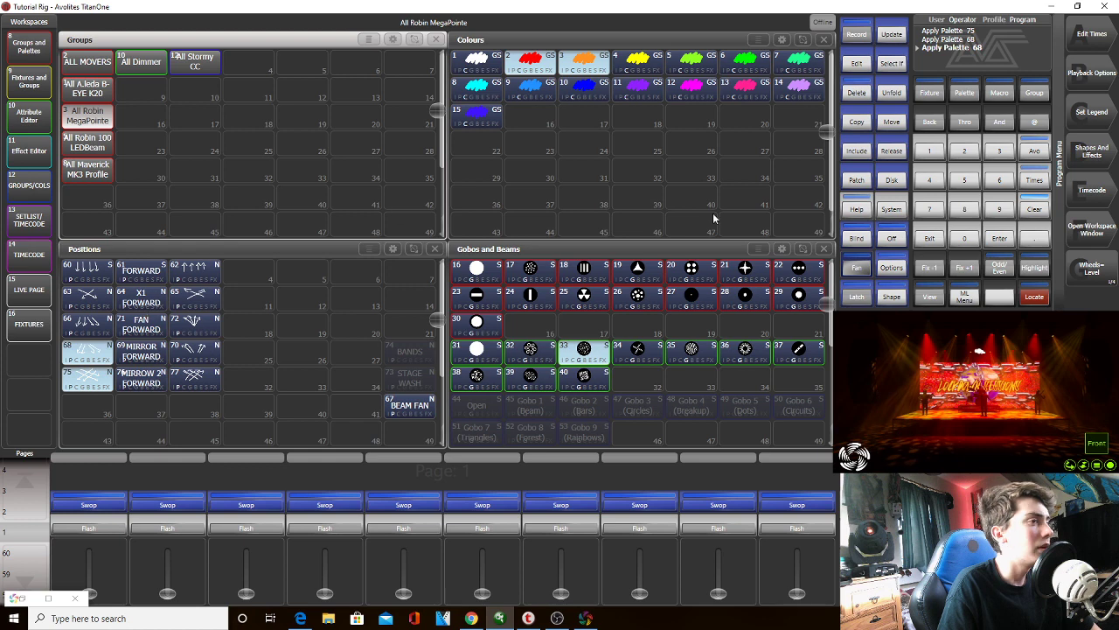
click(28, 80)
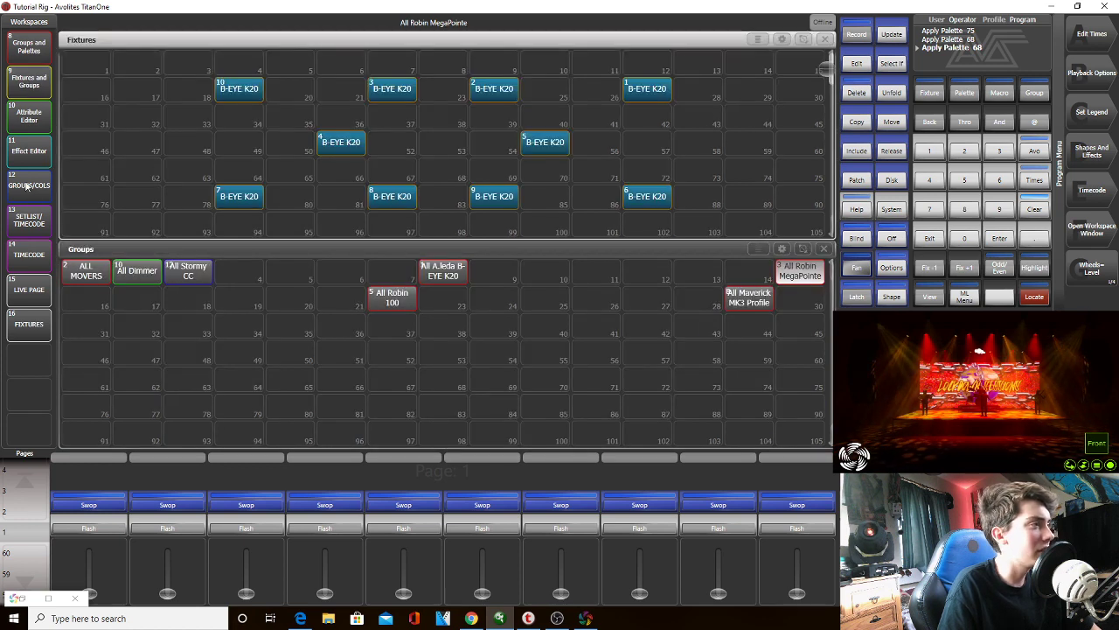
click(29, 323)
drag(359, 391, 342, 243)
click(392, 336)
drag(569, 389, 472, 264)
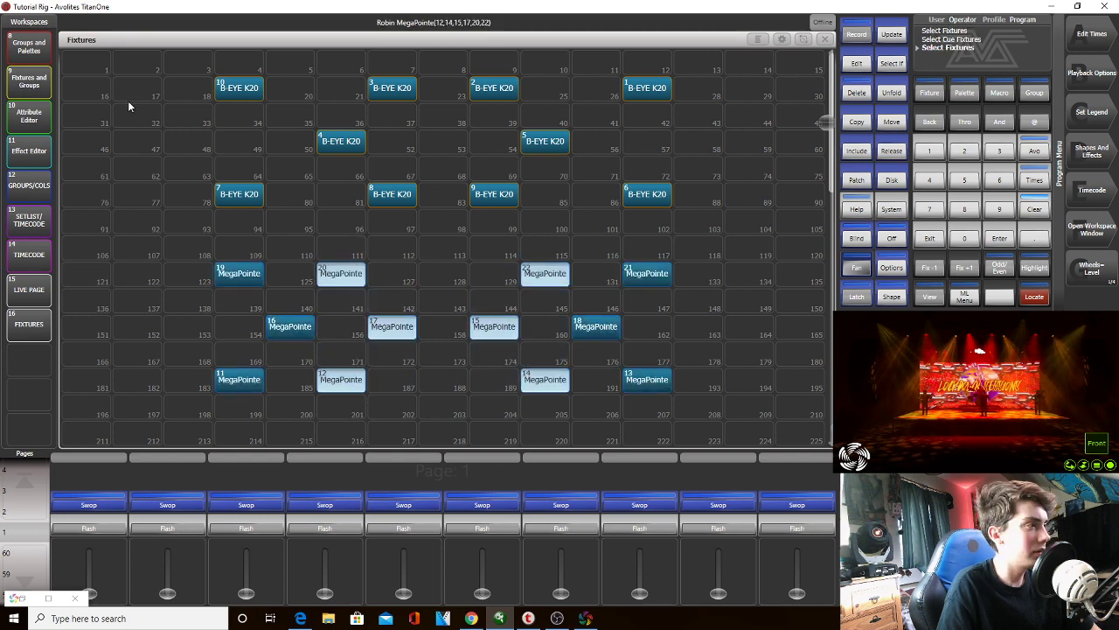
click(30, 54)
click(88, 375)
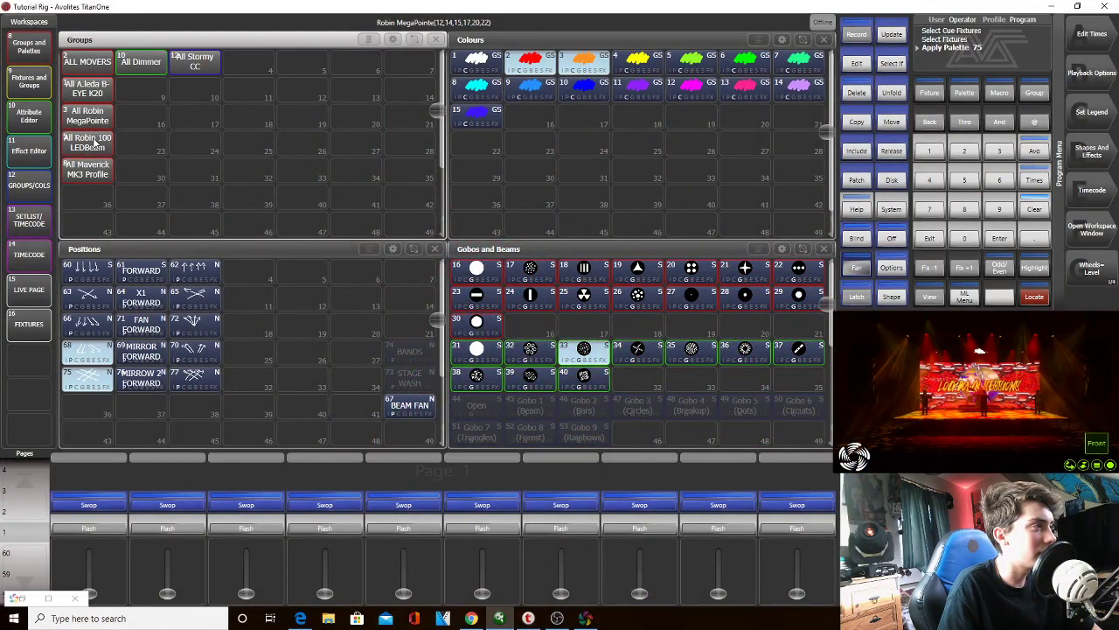
Select the All Robin MegaPointe group and apply position palette 63 after trying palette 60
click(90, 120)
click(89, 273)
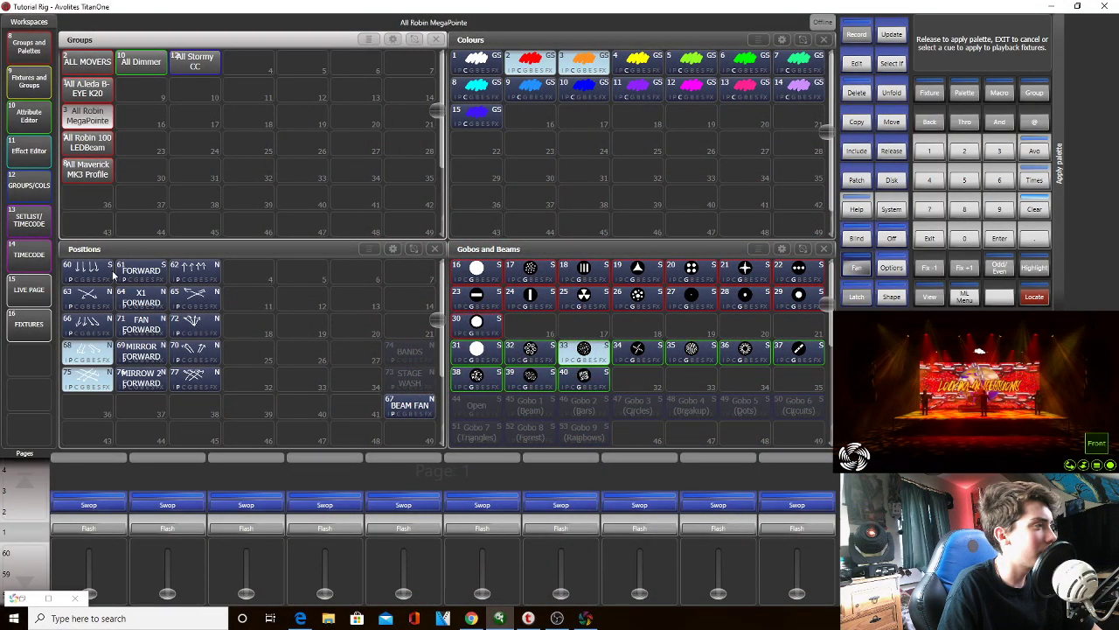
click(87, 302)
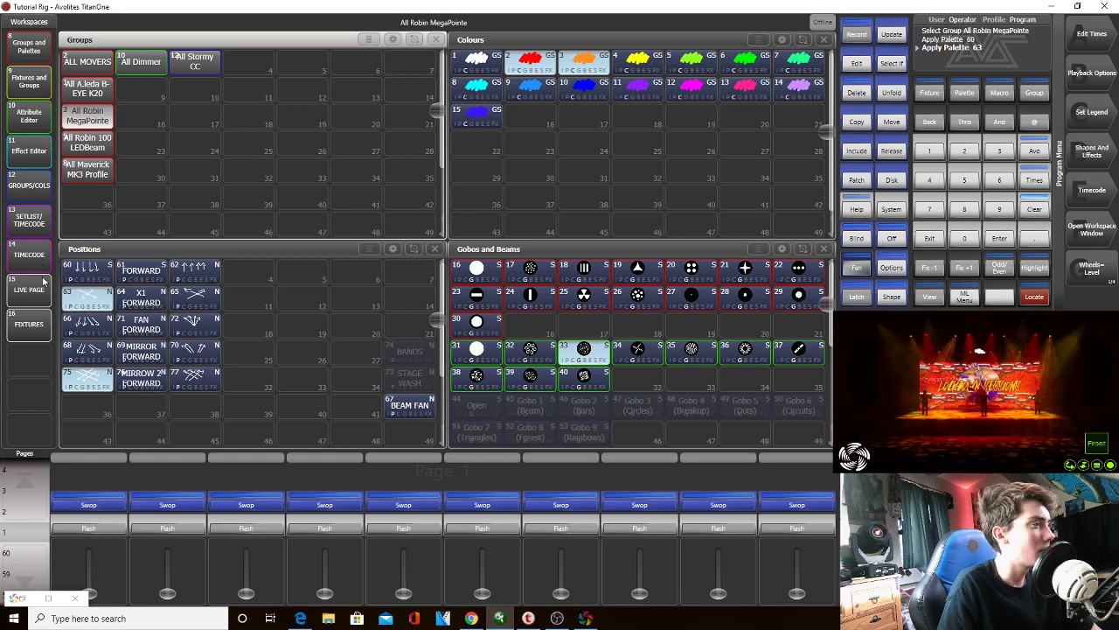
Select the middle-row MegaPointes 15 to 18 and apply position palette 68 after trying palettes 66 and 75
click(41, 321)
drag(633, 281, 691, 280)
drag(682, 322, 219, 320)
click(29, 80)
click(29, 323)
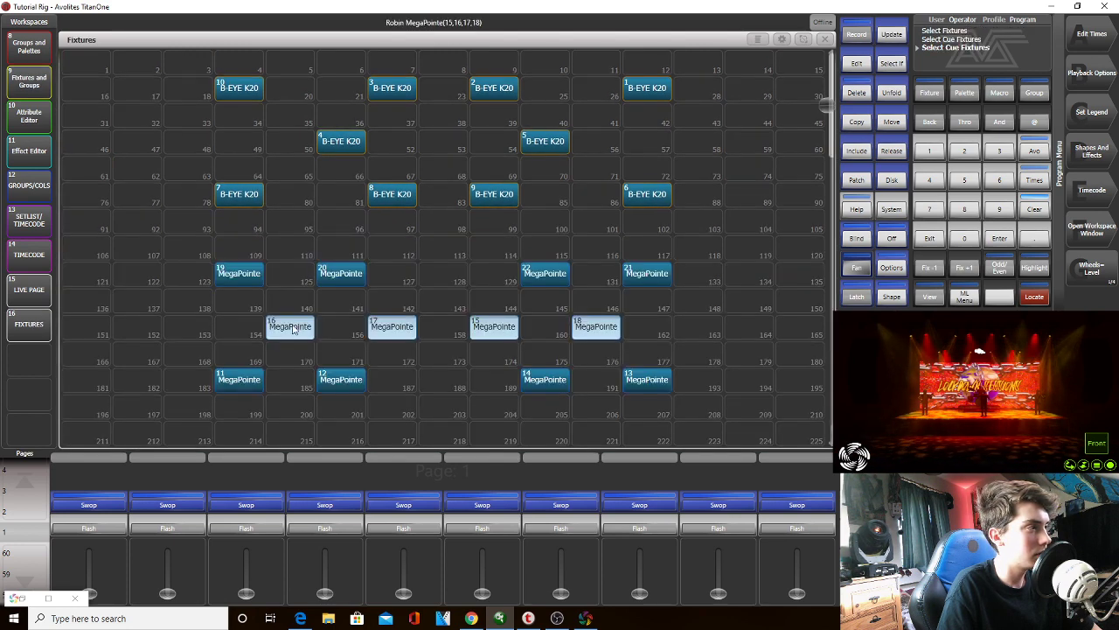
click(22, 56)
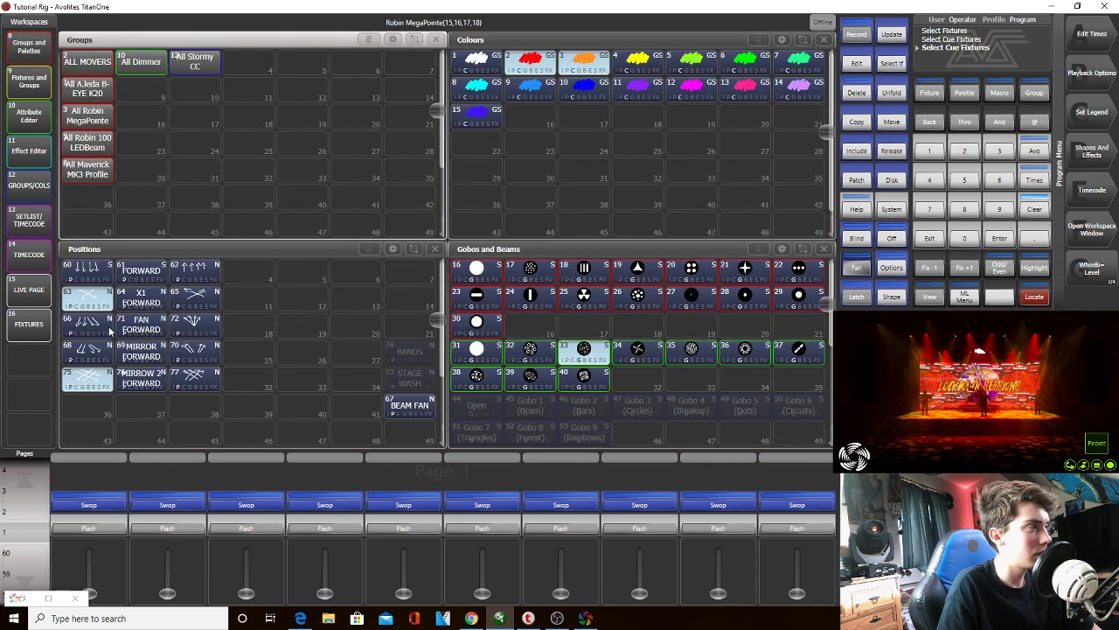
click(91, 336)
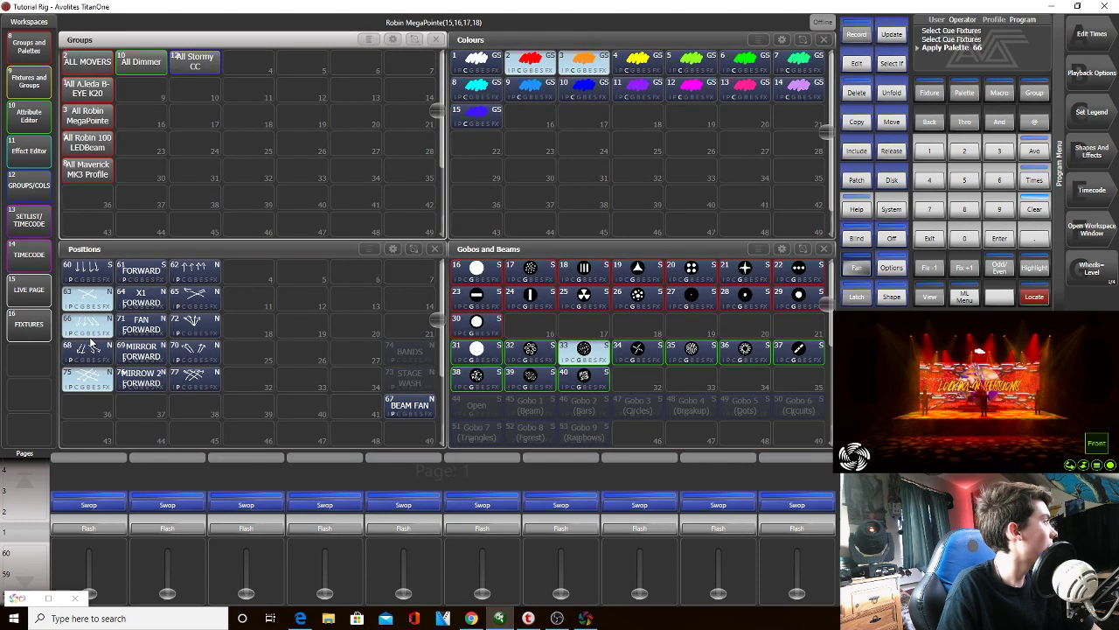
click(93, 379)
click(91, 360)
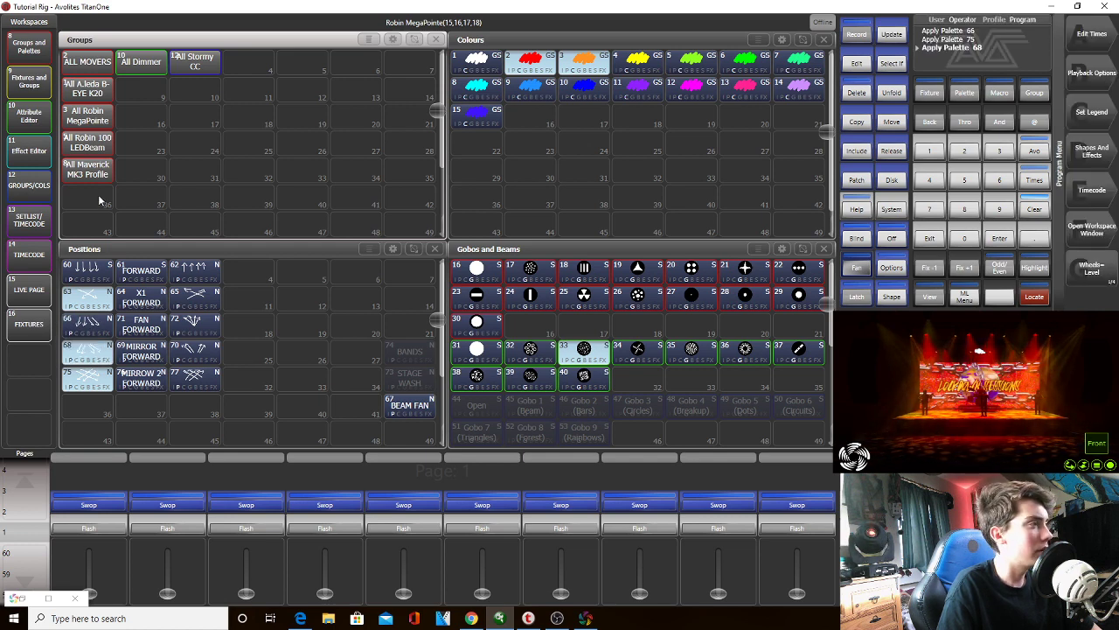
Adjust the dimmer of the All Robin 100 LEDBeam group and reselect the All Robin MegaPointe group
click(97, 138)
click(94, 122)
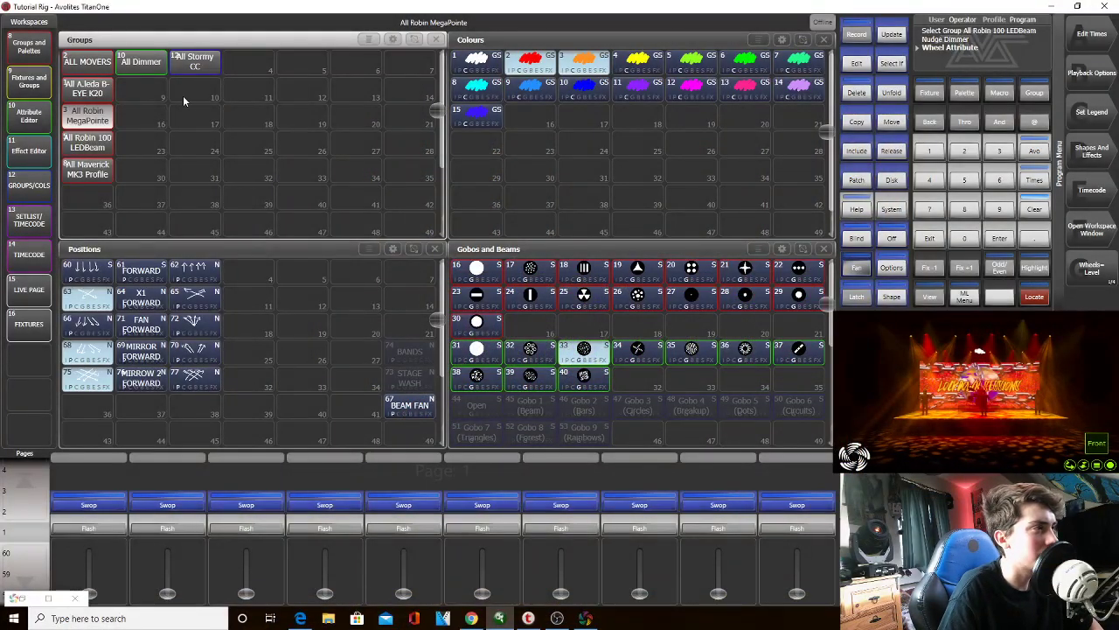
Adjust the level of the All Dimmer group and select the All A.leda B-EYE K20 group
click(141, 61)
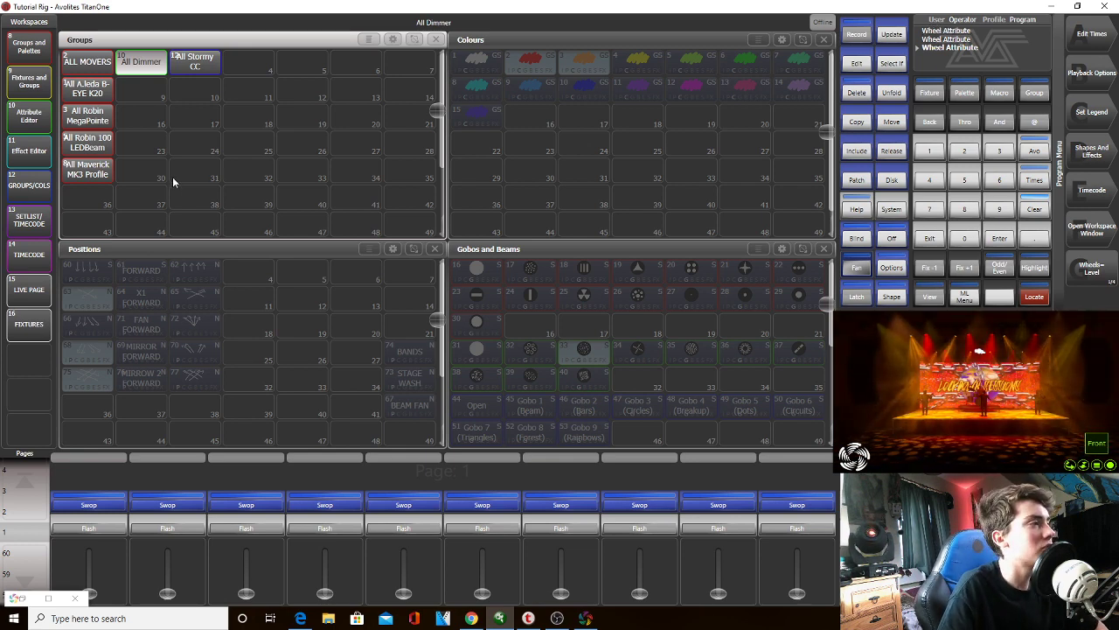
click(107, 98)
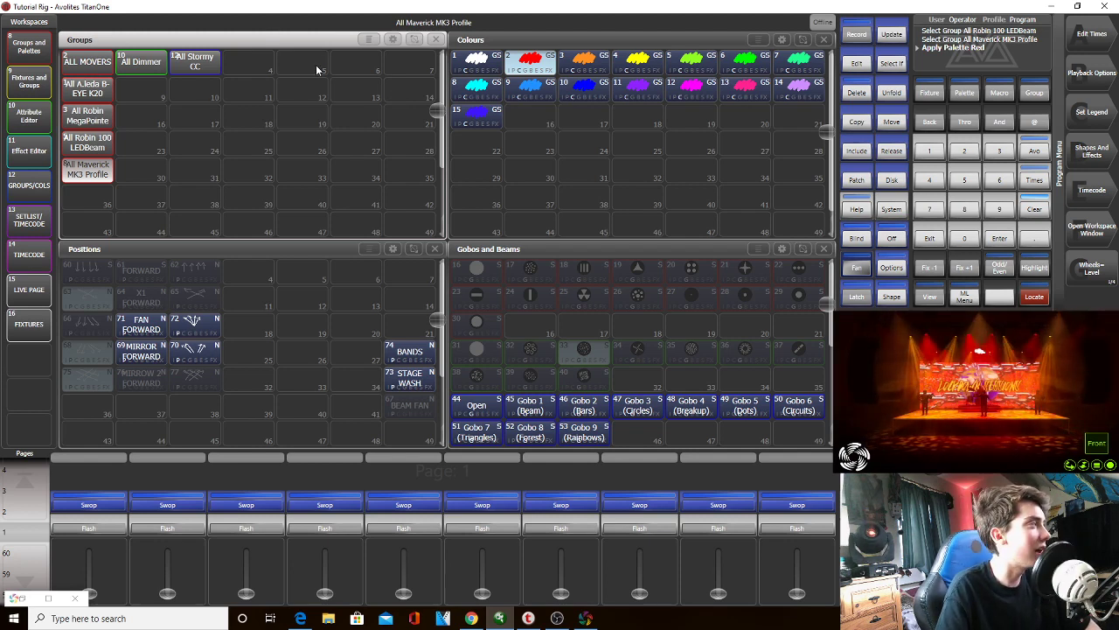
Record the look as a memory named HOME on the first playback and try its fader with the programmer cleared
click(860, 41)
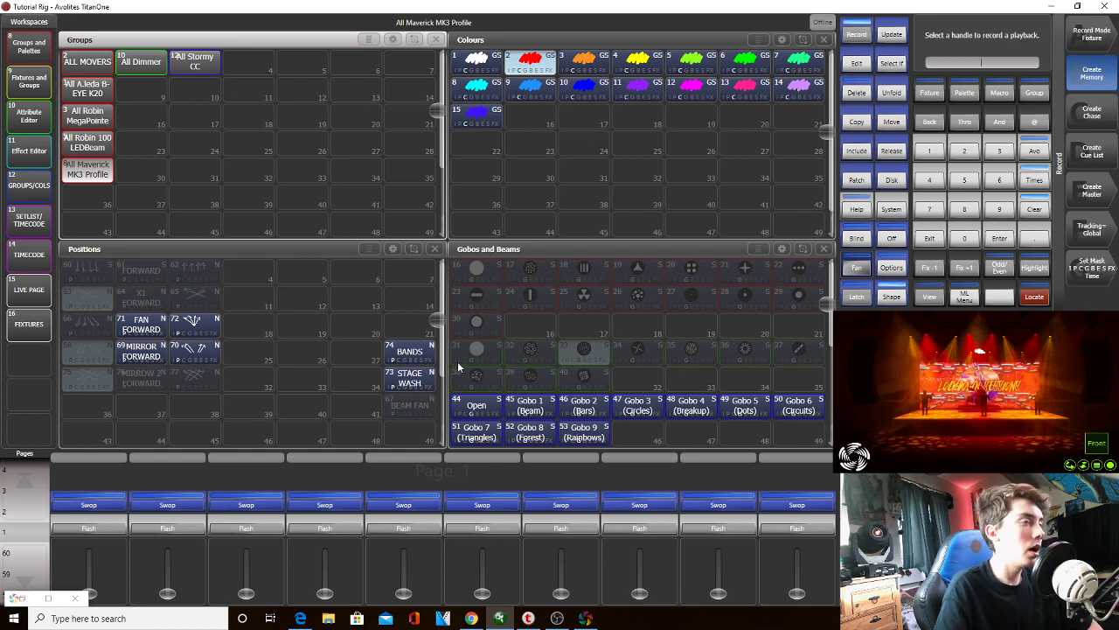
text(hom)
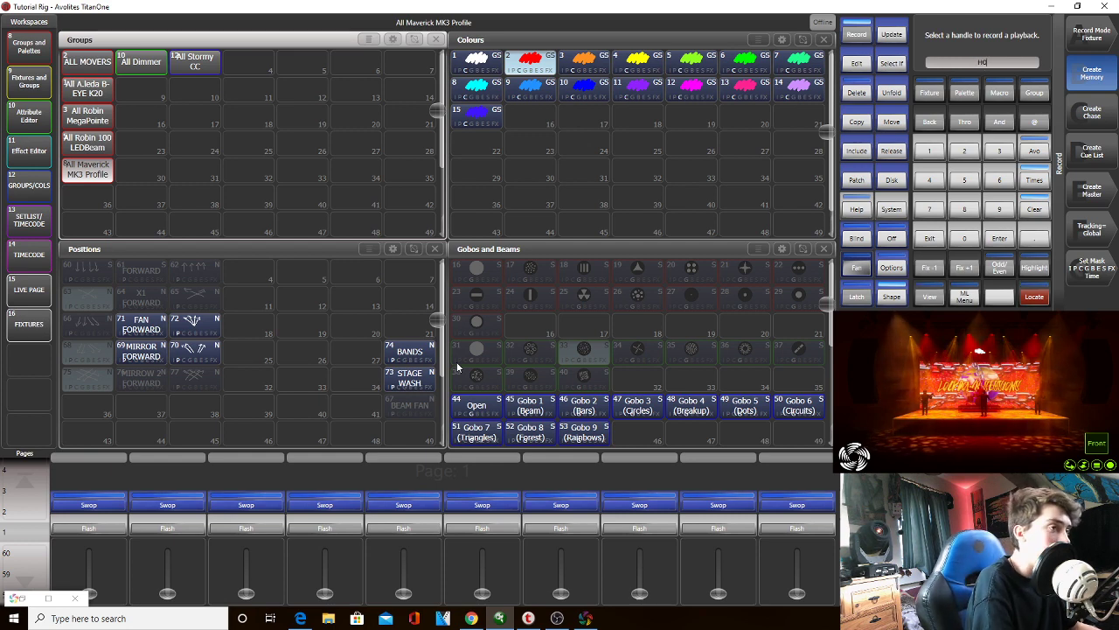
text(e)
click(114, 504)
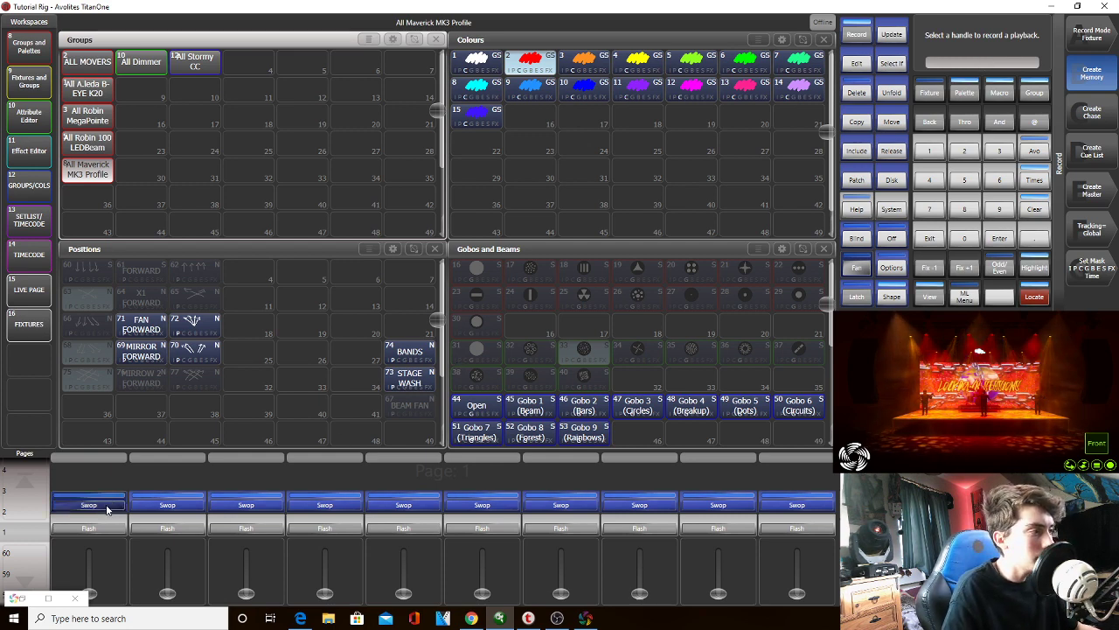
click(1039, 213)
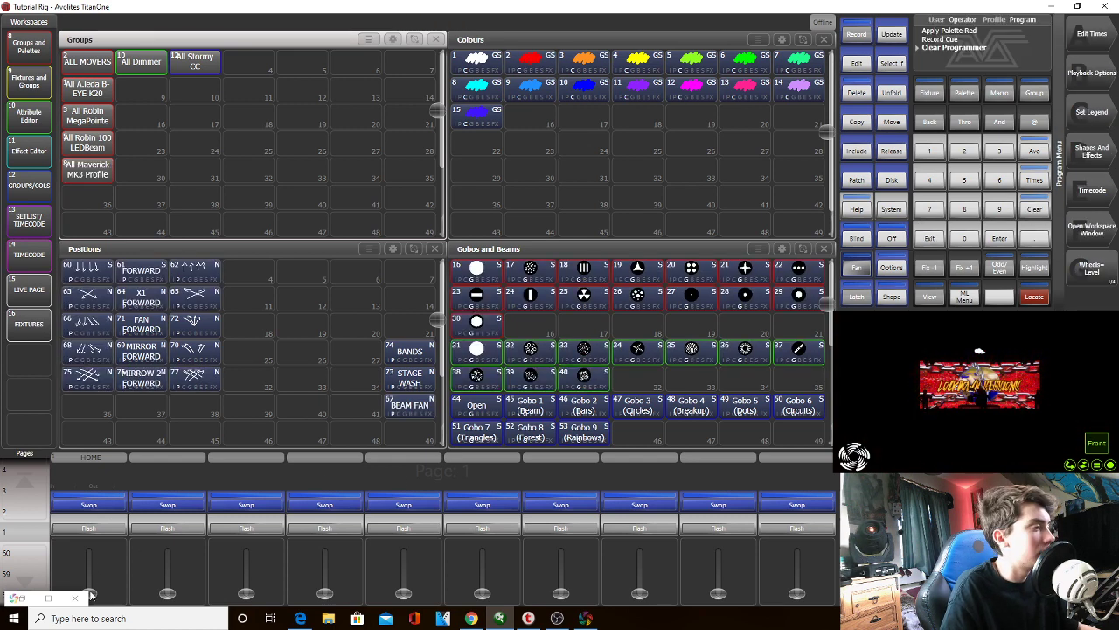
drag(96, 597, 88, 550)
drag(99, 505, 89, 596)
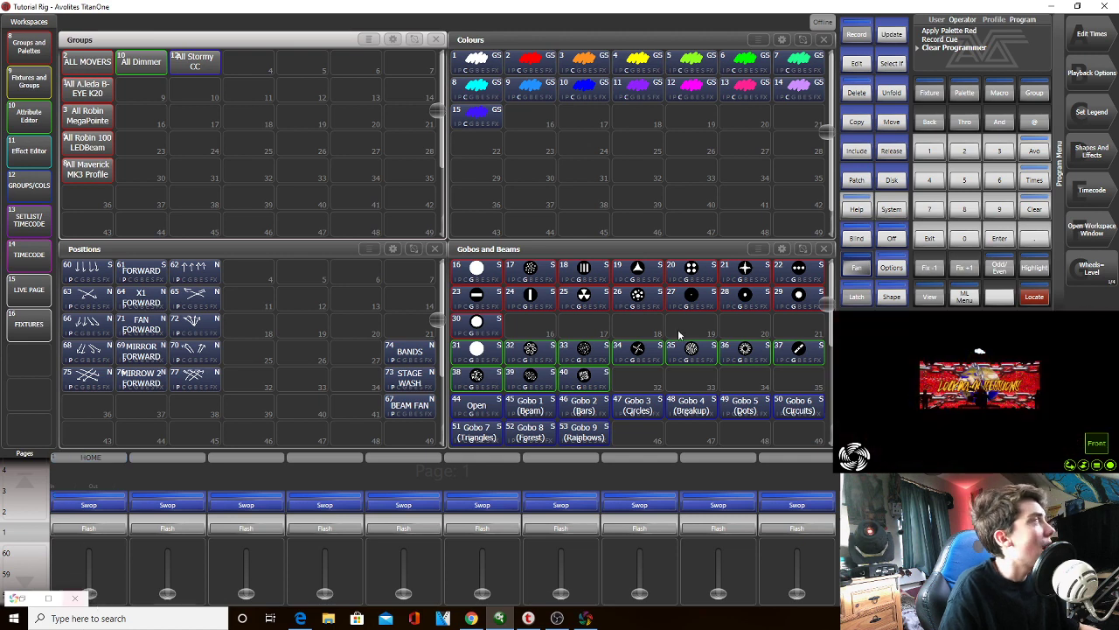
click(845, 35)
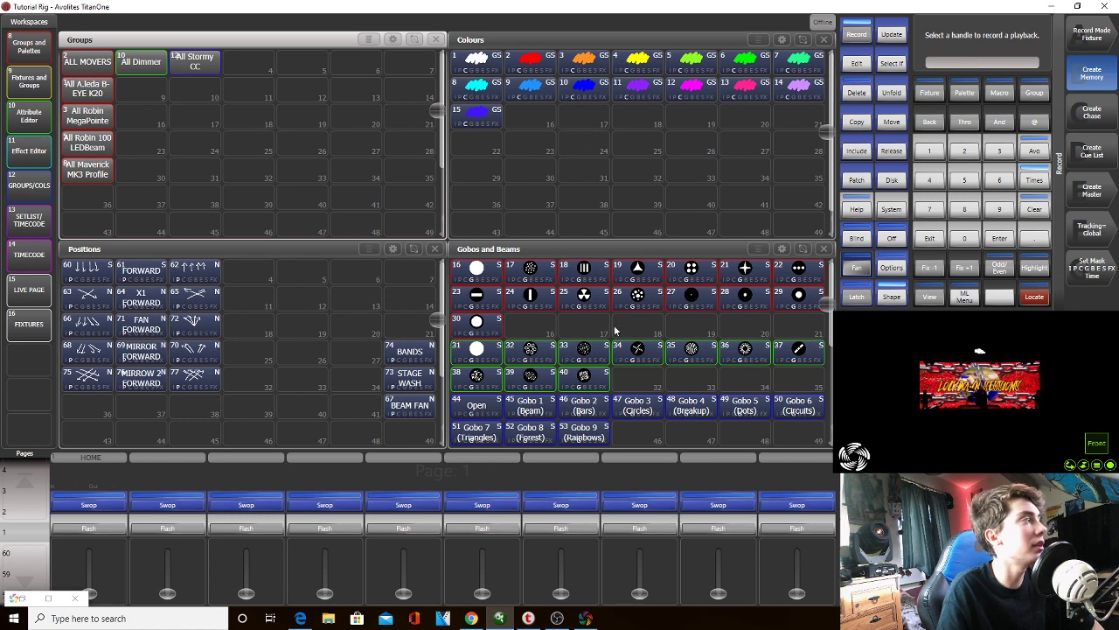
click(1093, 35)
click(1093, 73)
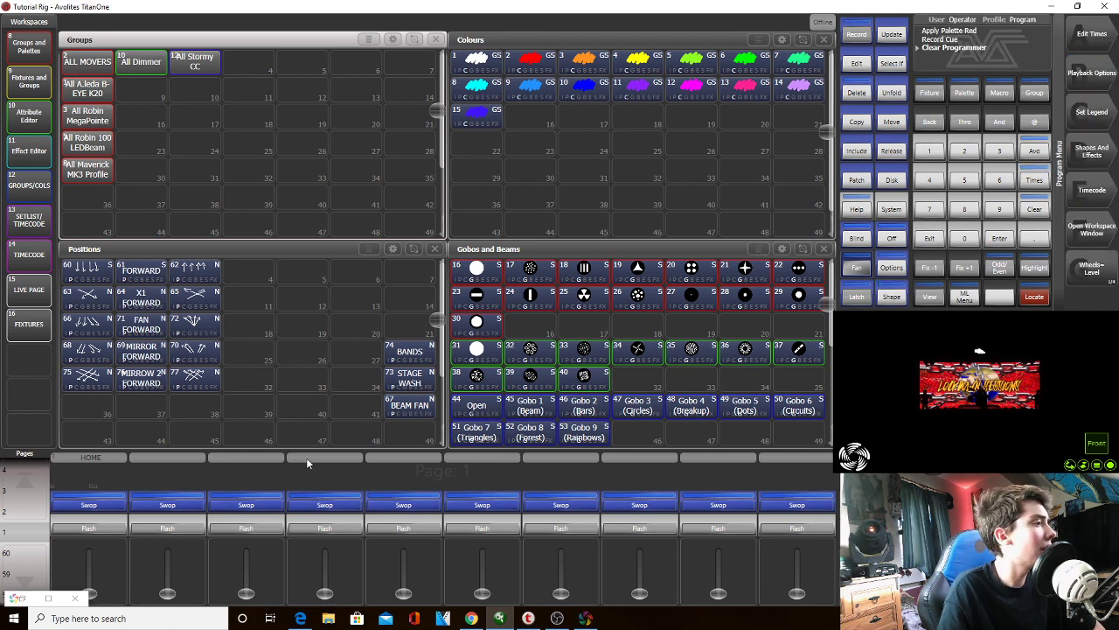
Open the HOME cue's playback view and set its Fade In time to 3 seconds
drag(92, 594, 88, 551)
drag(93, 627, 153, 604)
click(113, 487)
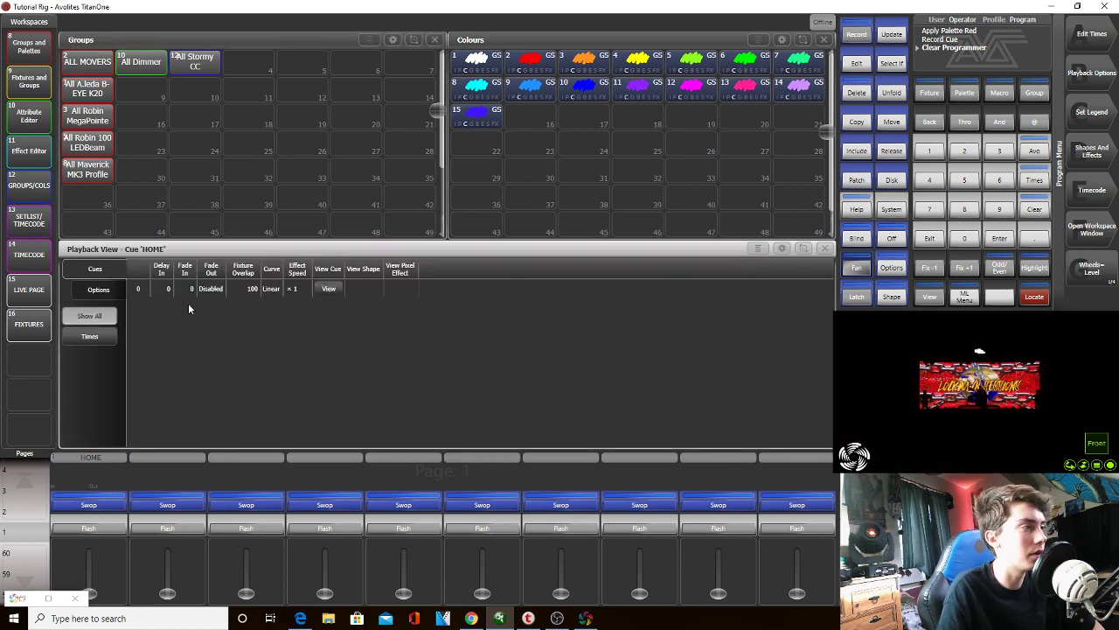
click(188, 290)
text(2)
key(Return)
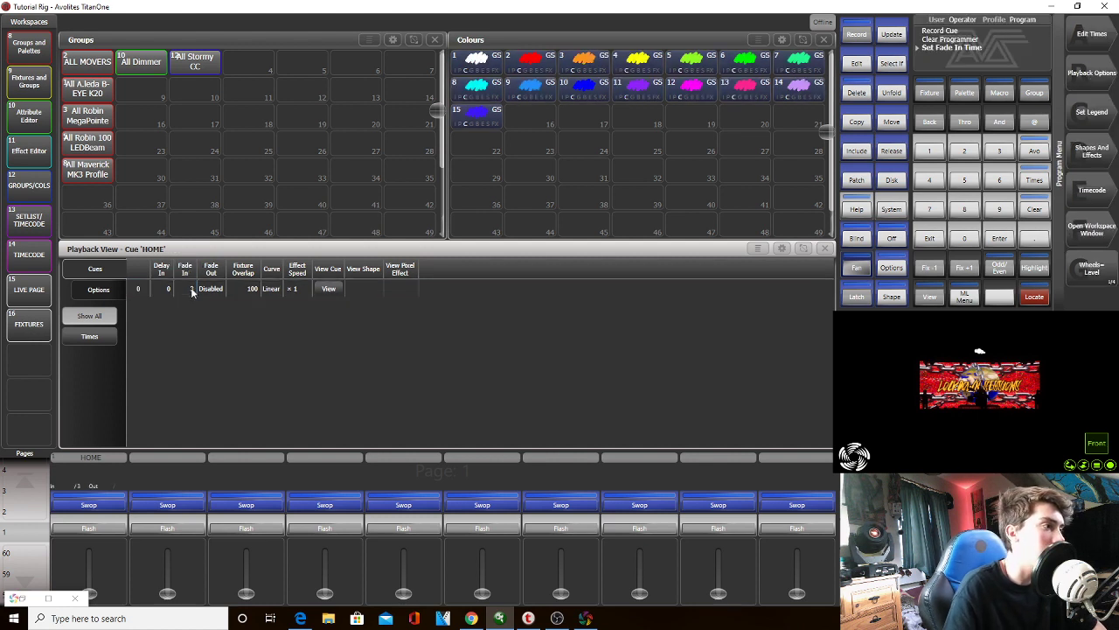
Clear the small floating window covering the first playback and raise the HOME fader to test its fade-in
drag(90, 593, 79, 440)
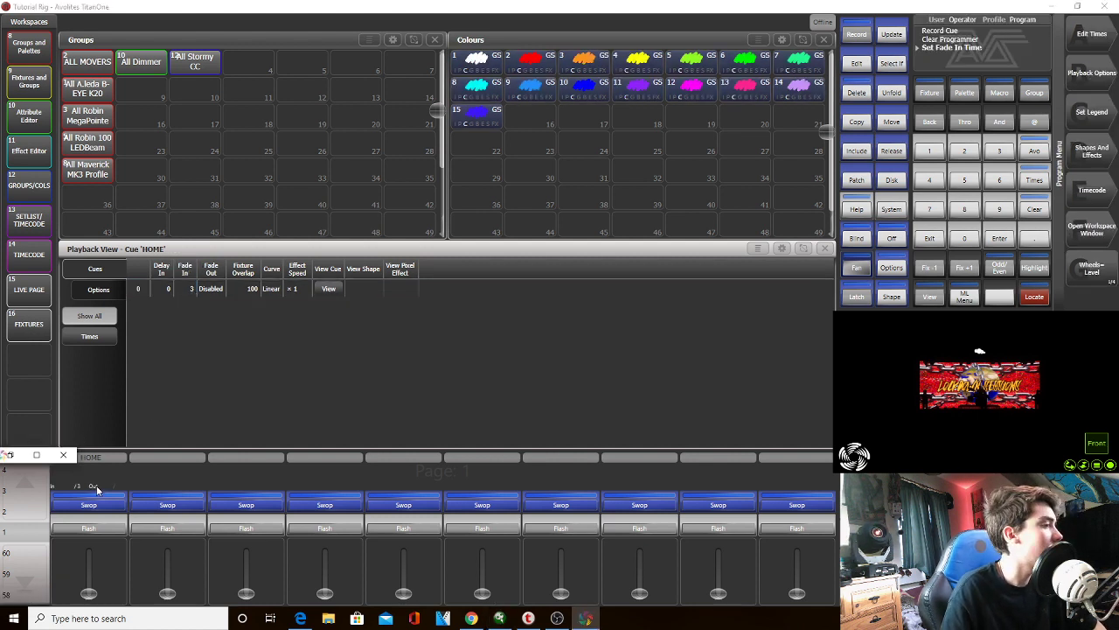
drag(88, 593, 88, 549)
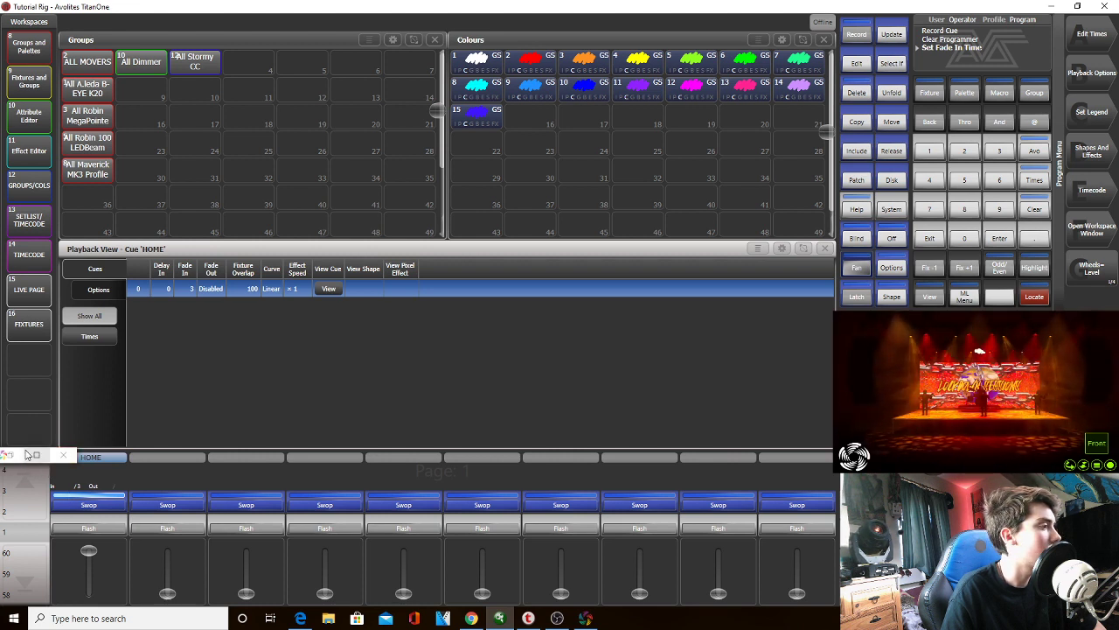
click(63, 455)
mouse_move(89, 550)
mouse_down()
mouse_move(88, 594)
mouse_move(88, 550)
mouse_up()
Set the HOME cue's Fade Out time to 3 seconds and lower its fader to test the fade
click(210, 289)
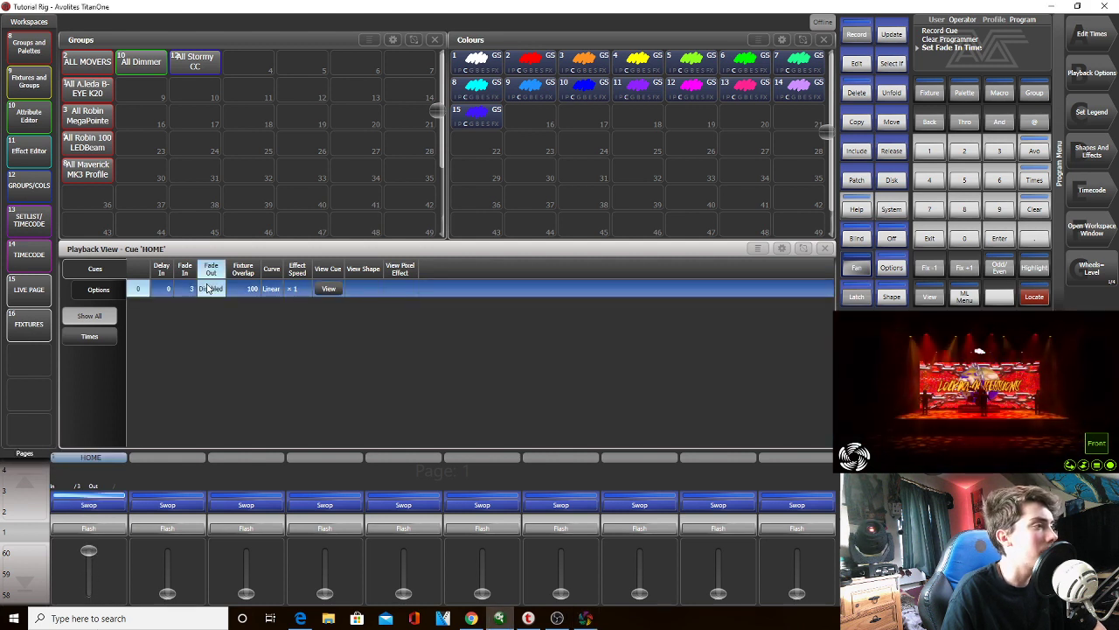
text(3)
key(Return)
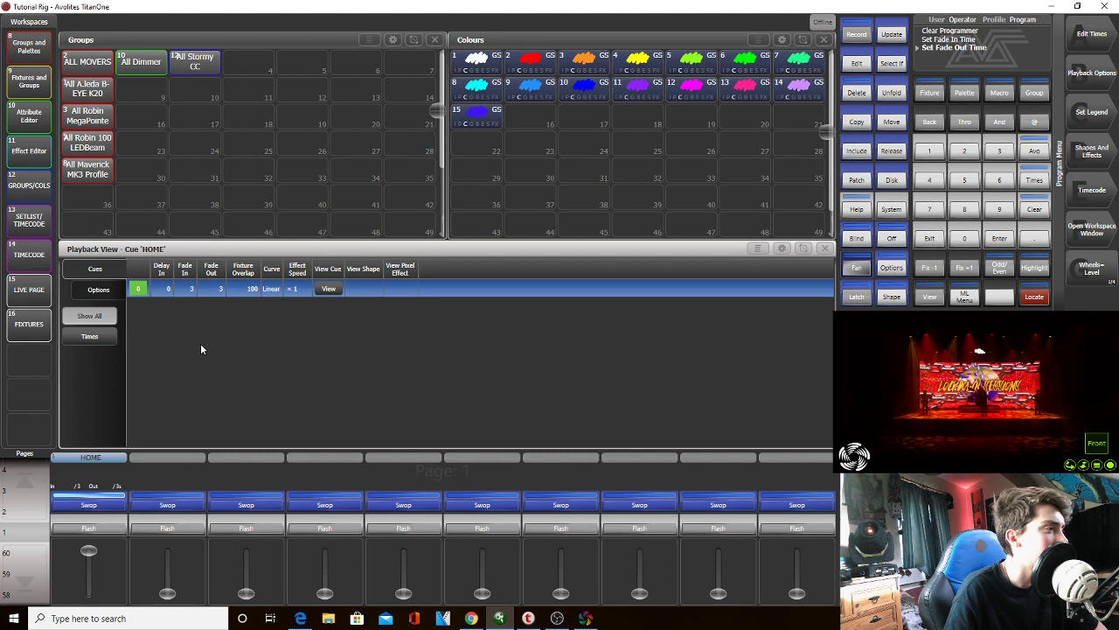
drag(88, 549, 99, 622)
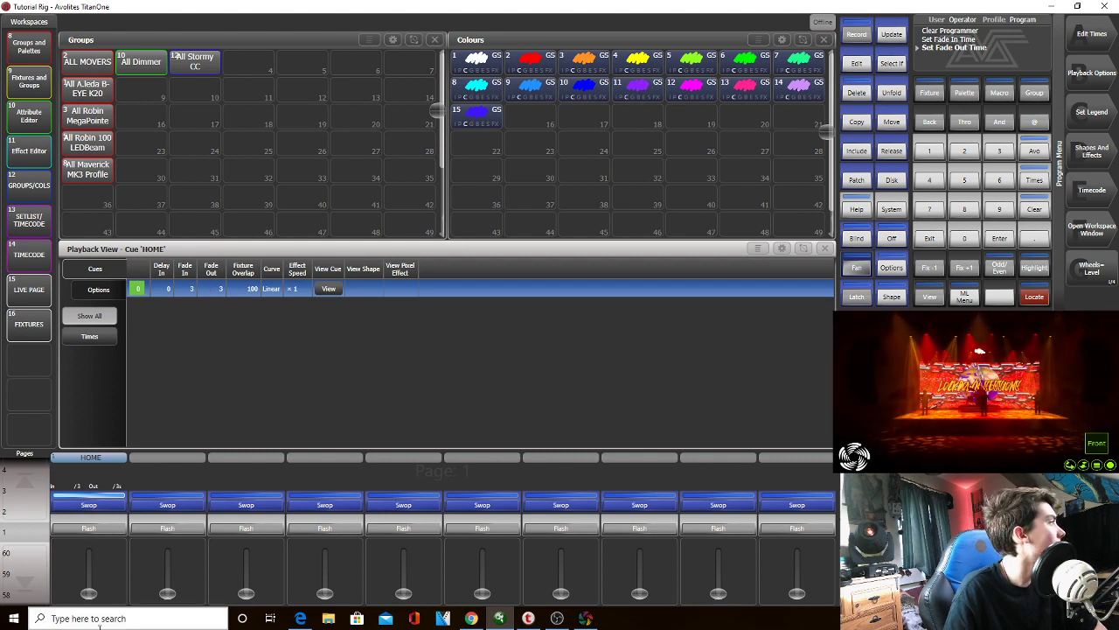
Set the HOME cue's Fade Out and Fade In times to 2 seconds each and test both with its fader
click(221, 289)
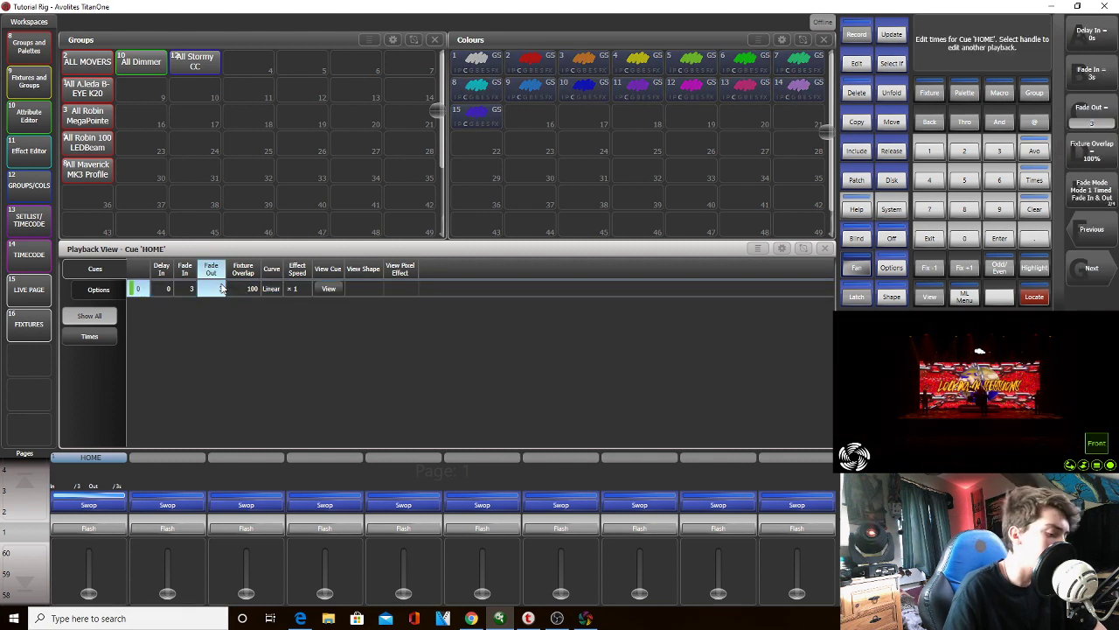
text(2)
key(Return)
click(187, 290)
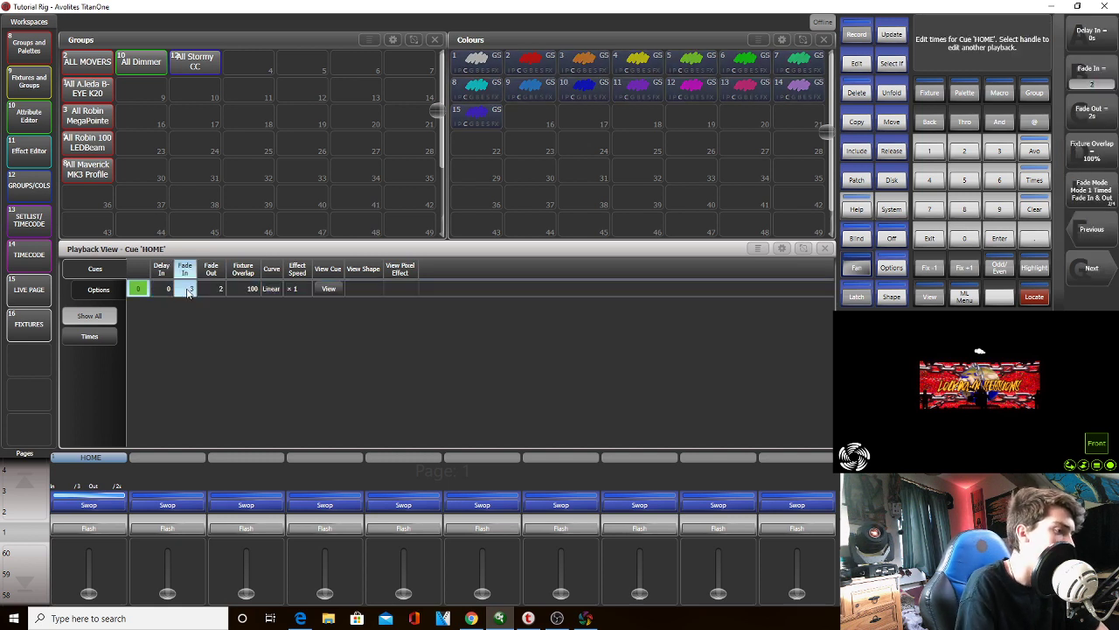
text(2)
key(Return)
drag(88, 594, 88, 549)
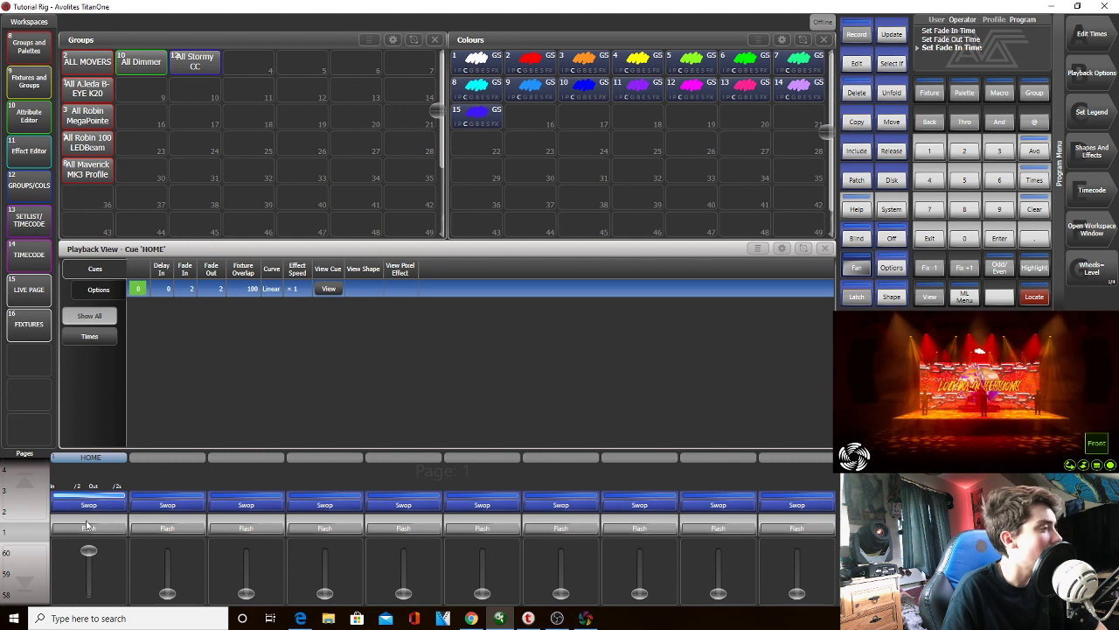
drag(86, 556, 87, 595)
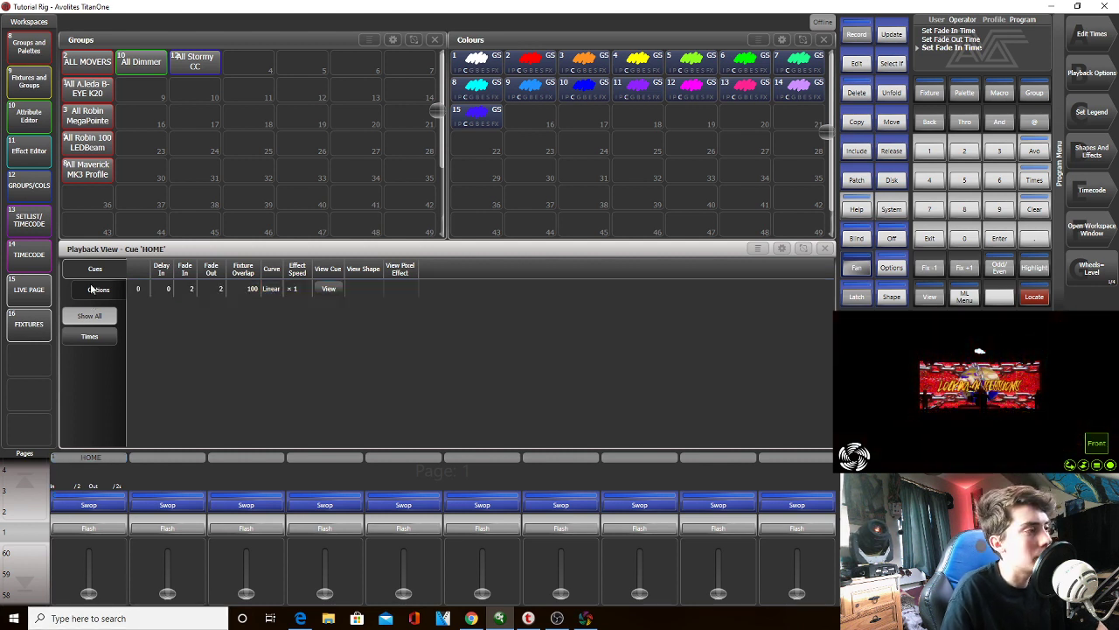
Review the HOME cue's playback, handle and fader options and the available playback curves, leaving the settings as they are
click(96, 290)
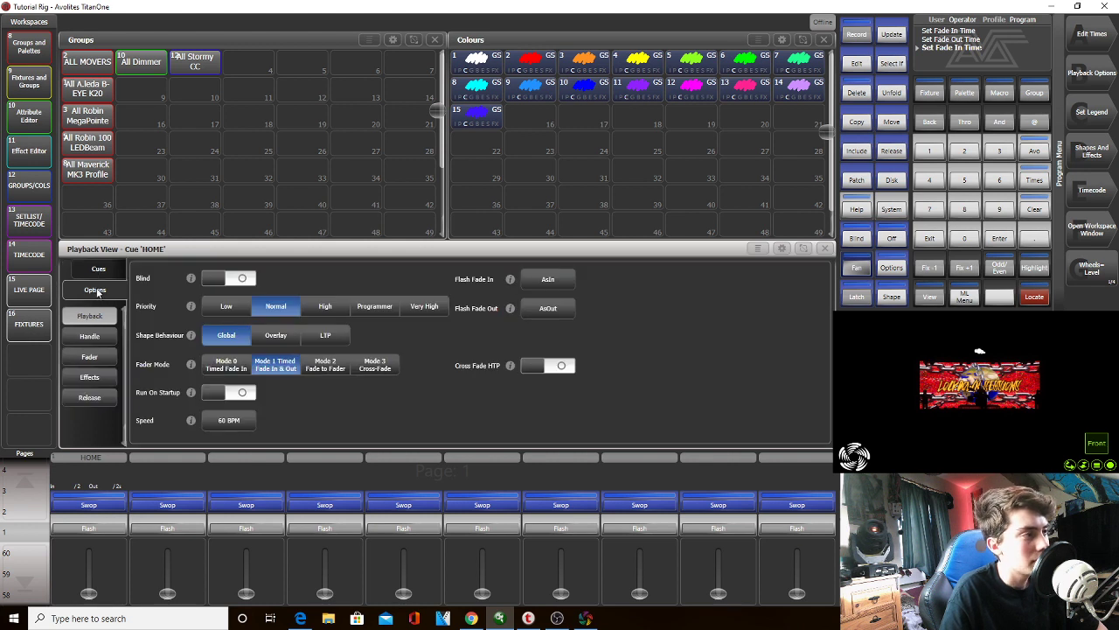
click(104, 336)
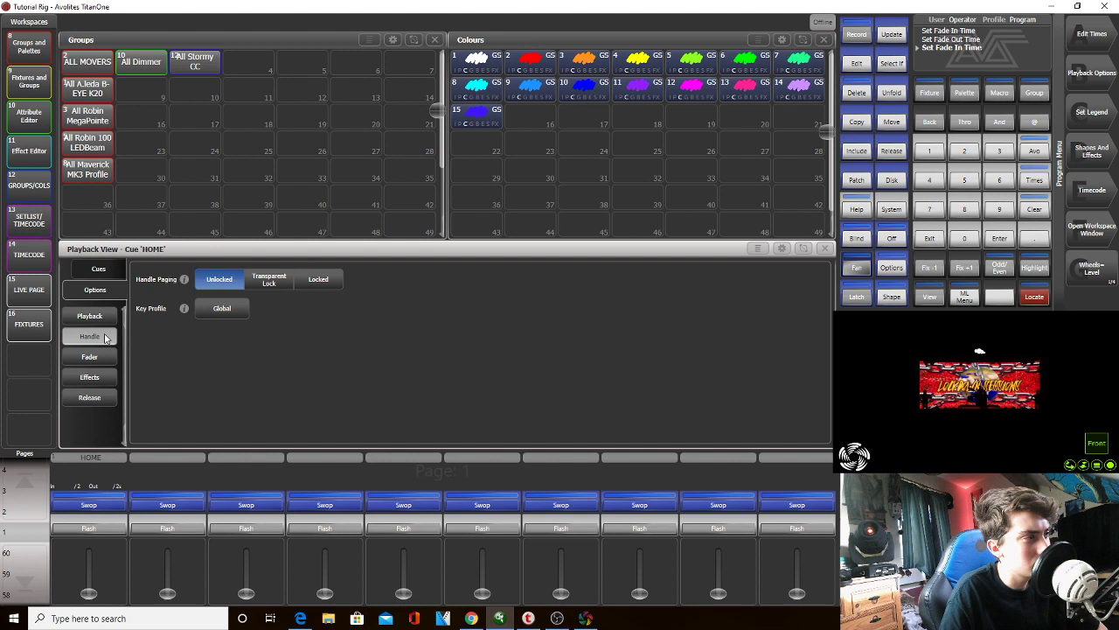
click(103, 357)
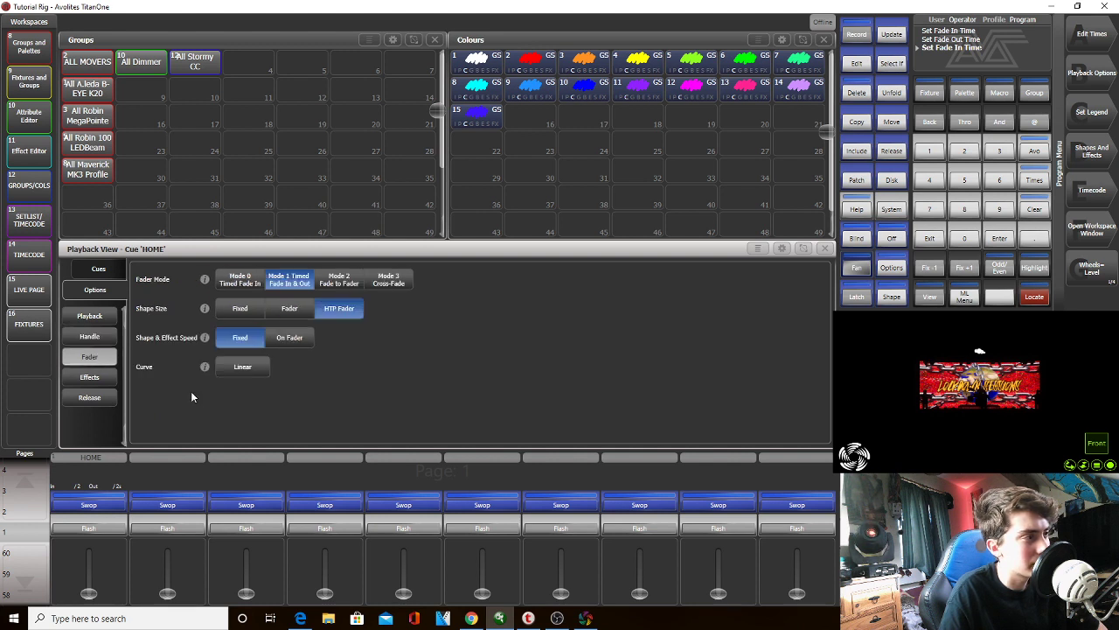
click(241, 365)
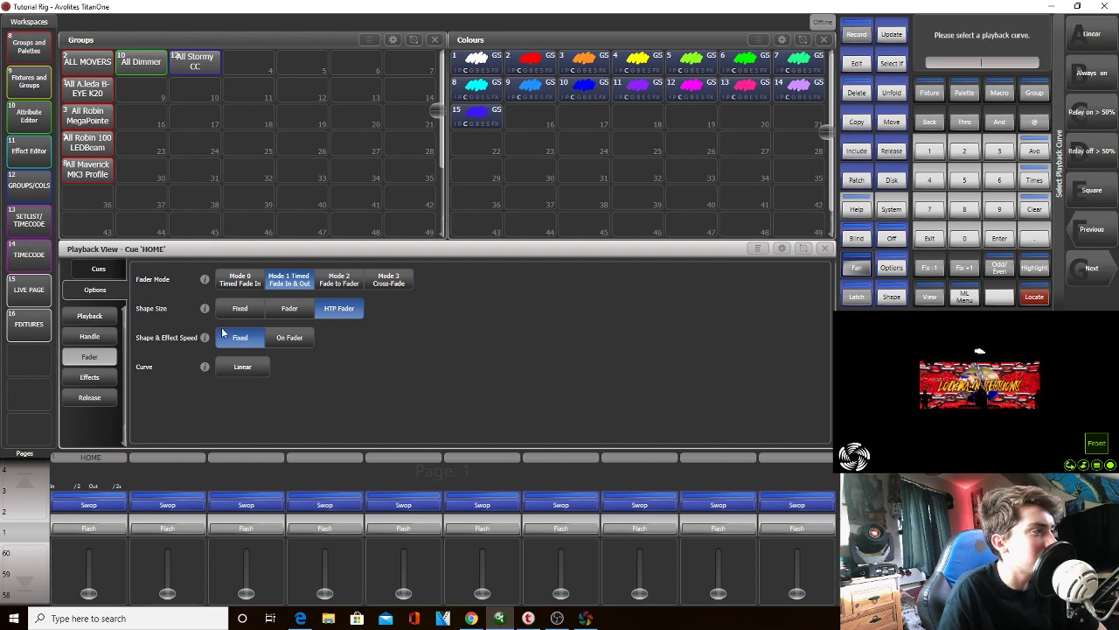
click(91, 316)
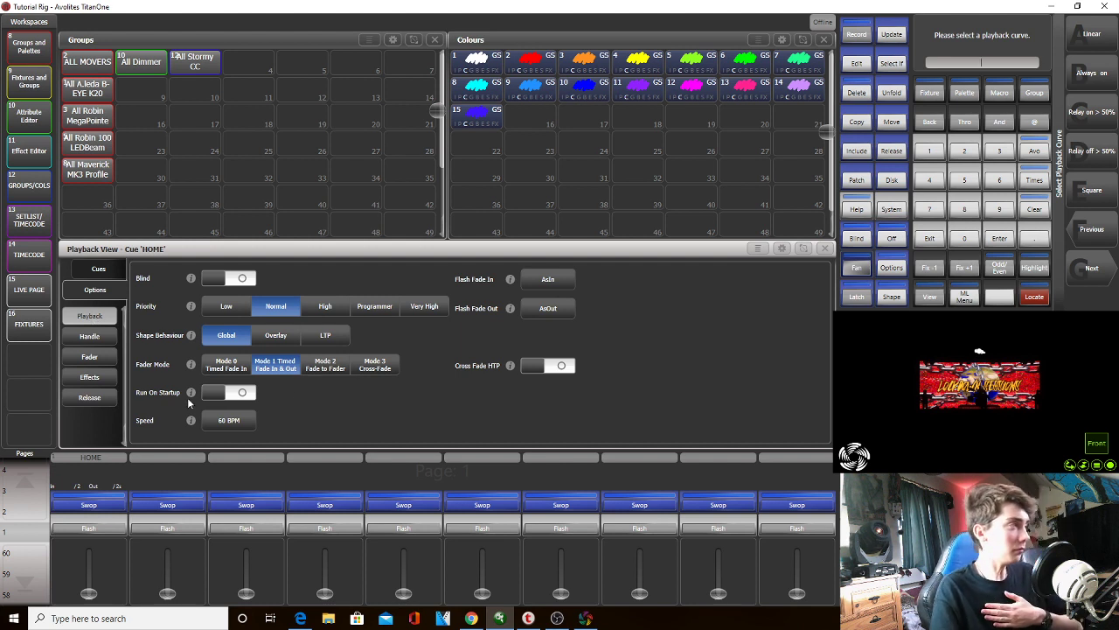
click(825, 248)
click(929, 238)
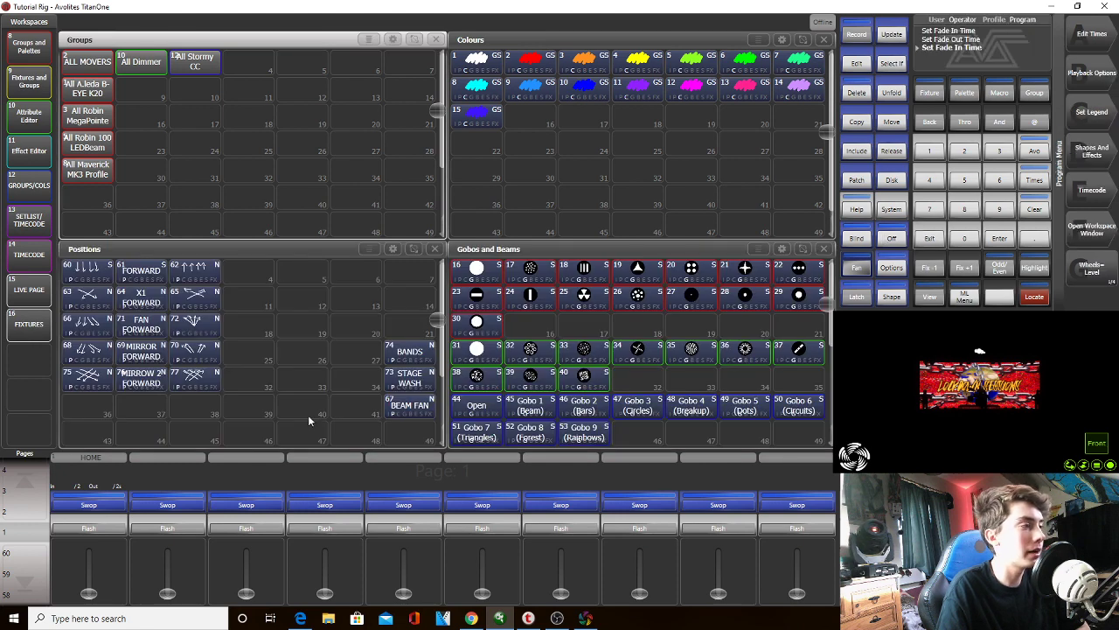
Enable Run On Startup for the HOME cue and test its playback by fading it up and back down
click(111, 458)
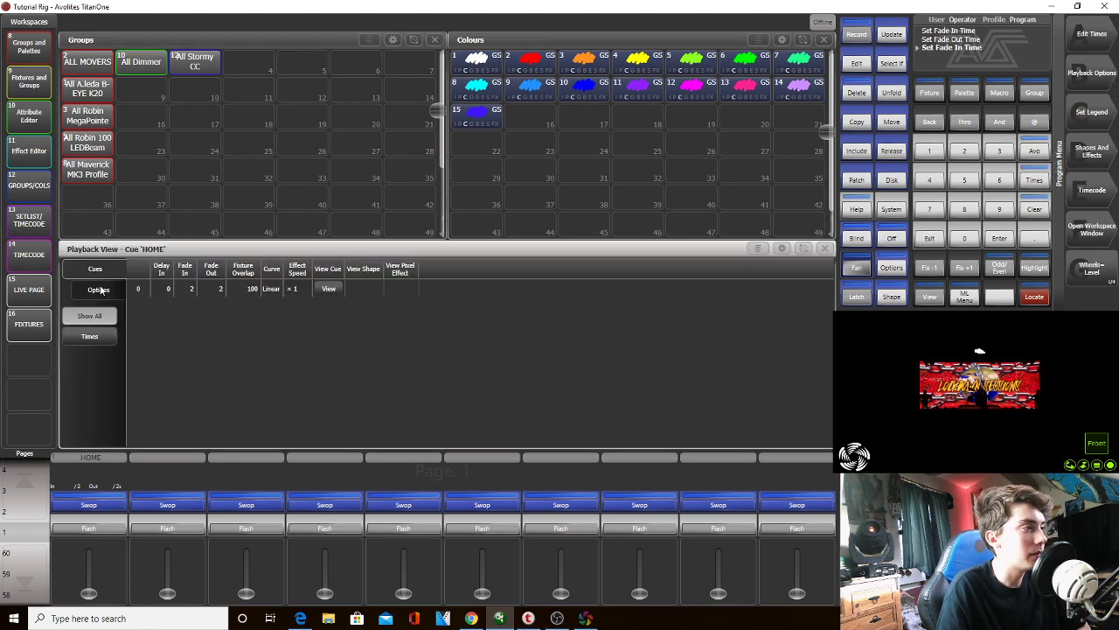
click(97, 289)
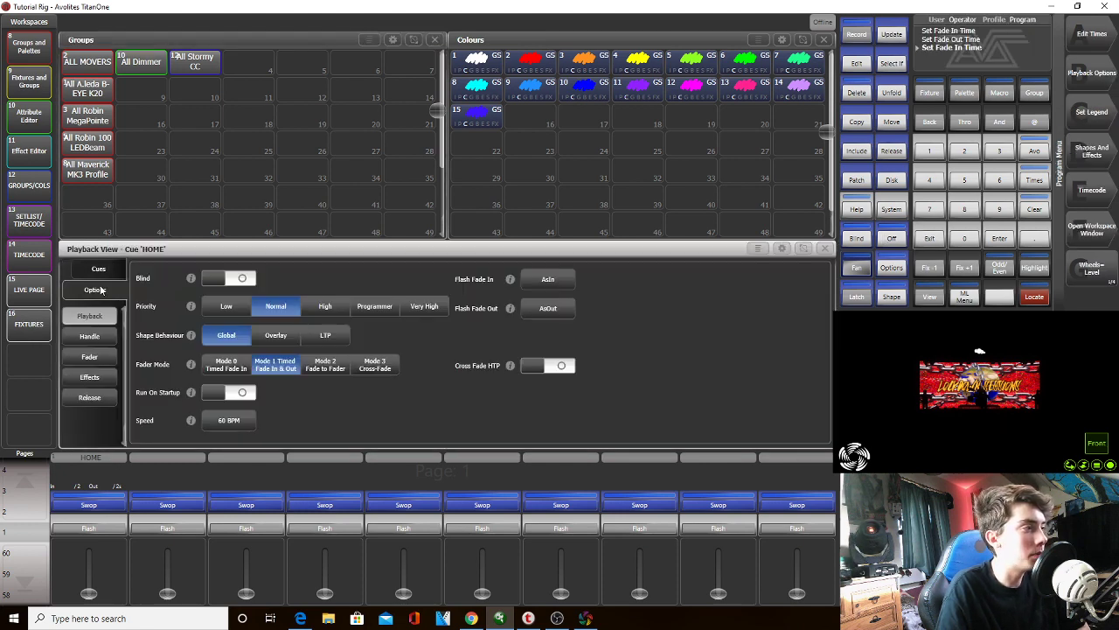
click(214, 393)
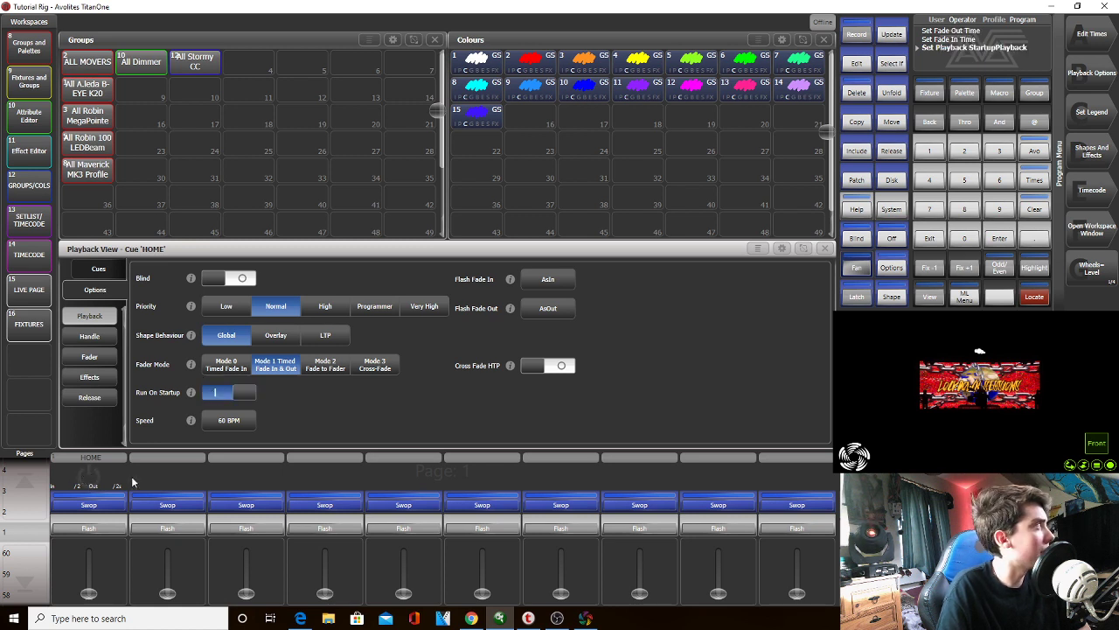
click(825, 249)
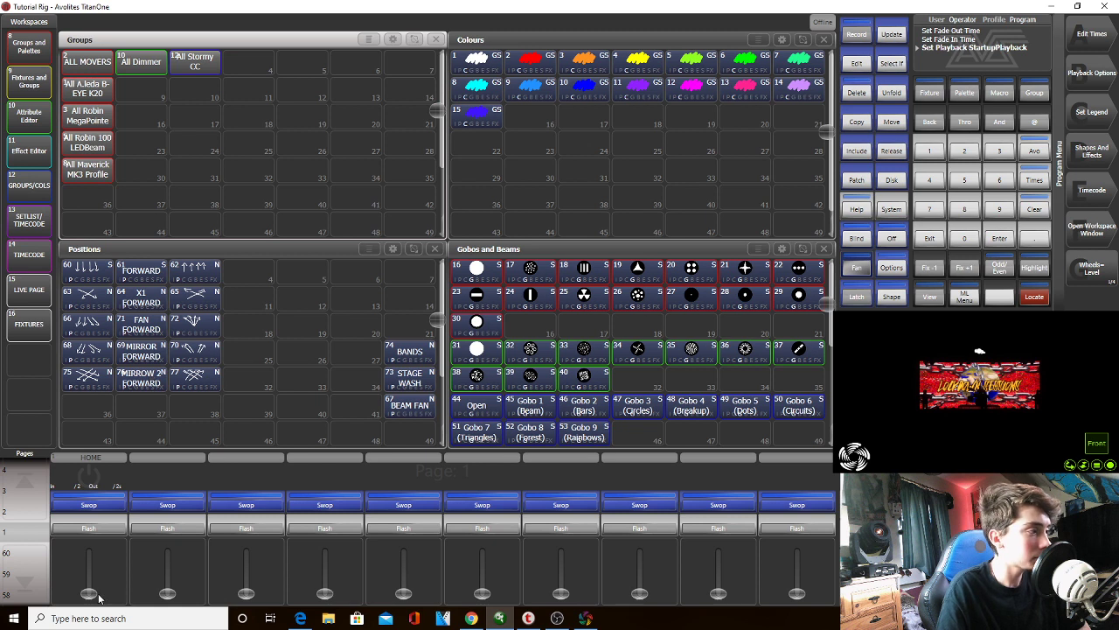
drag(88, 594, 112, 461)
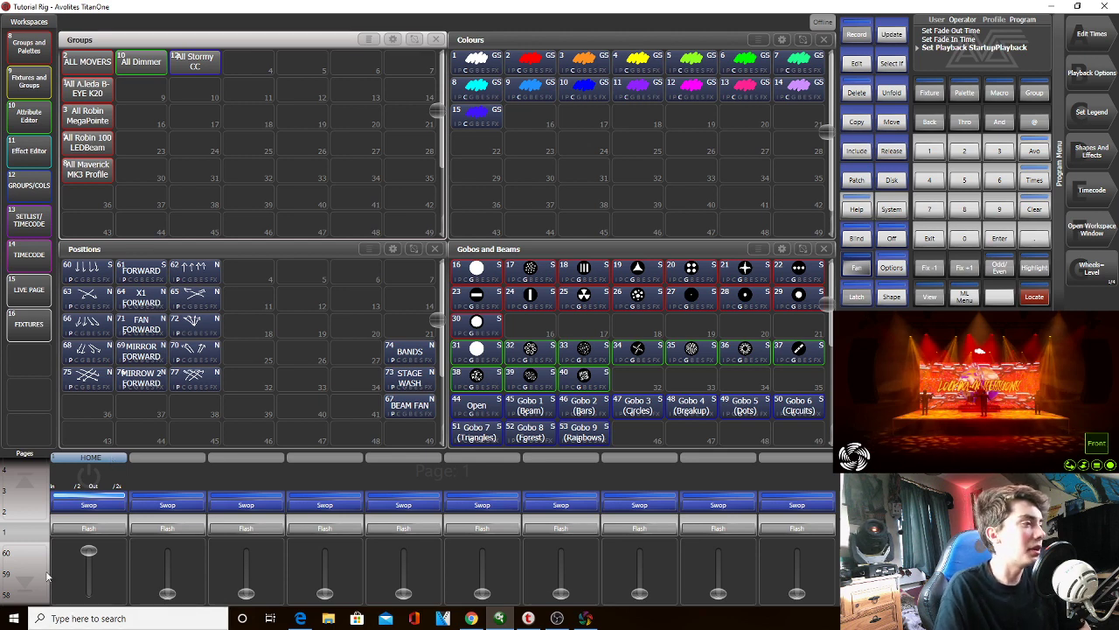
drag(87, 552, 89, 598)
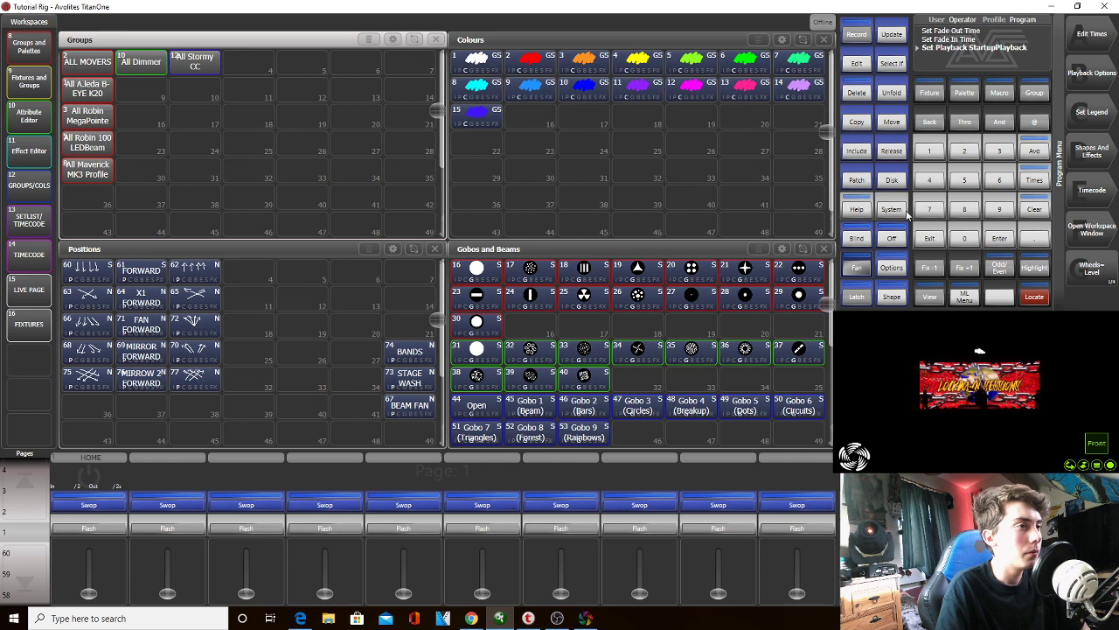
Look through the workspaces from Fixtures and Groups to SETLIST/TIMECODE and return to Groups and Palettes
click(30, 84)
click(28, 116)
click(29, 151)
click(29, 183)
click(29, 219)
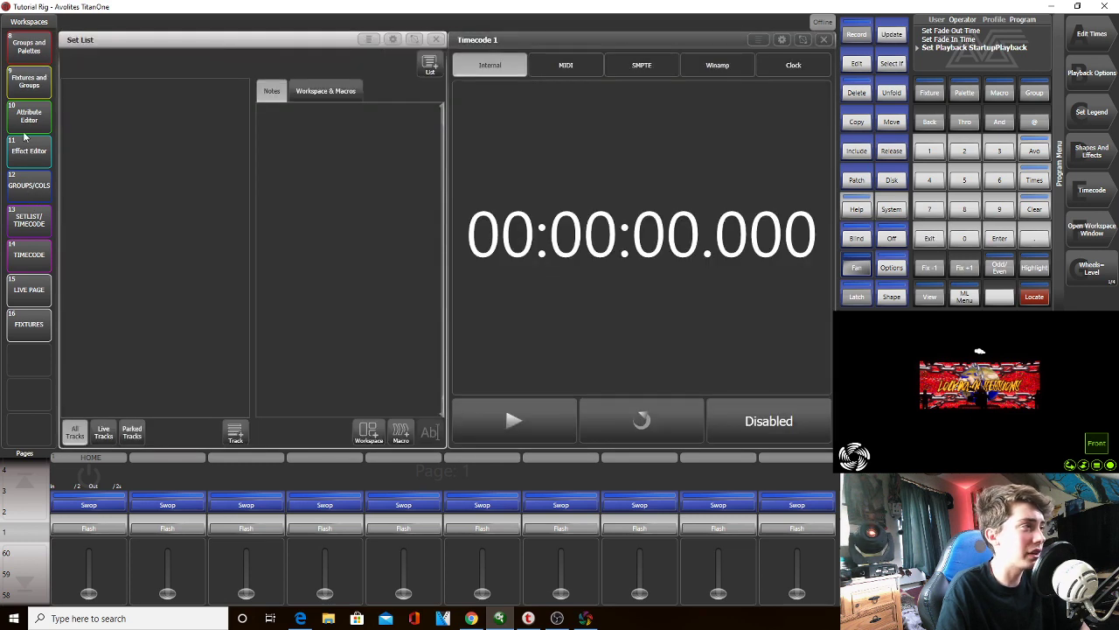
click(26, 55)
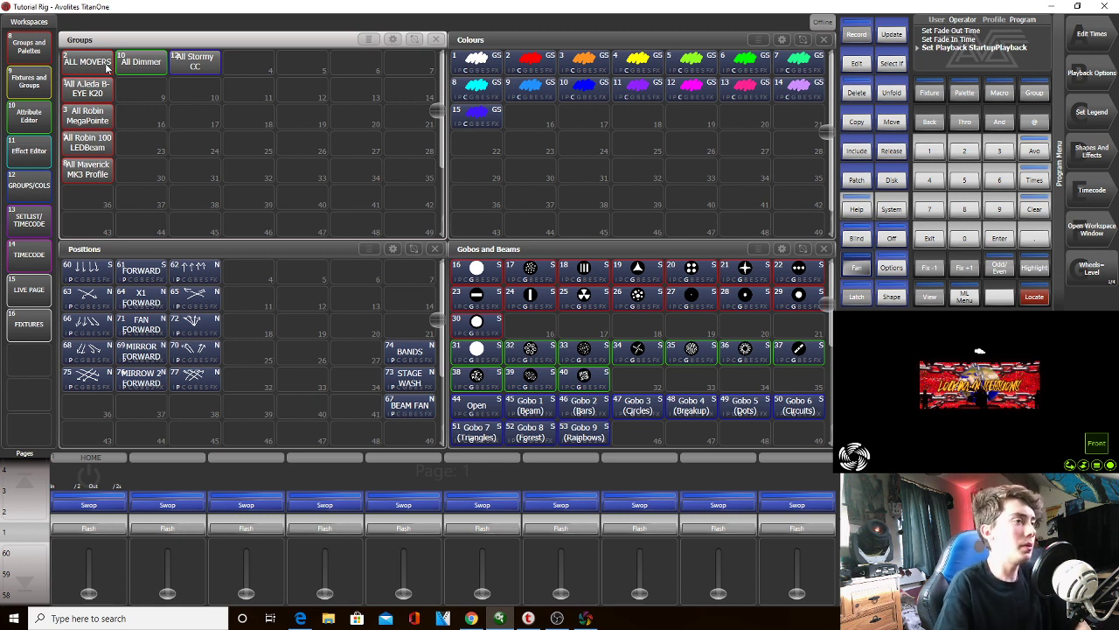
Inspect the DMX output lines in the system's DMX Settings and return to the program menu
click(886, 205)
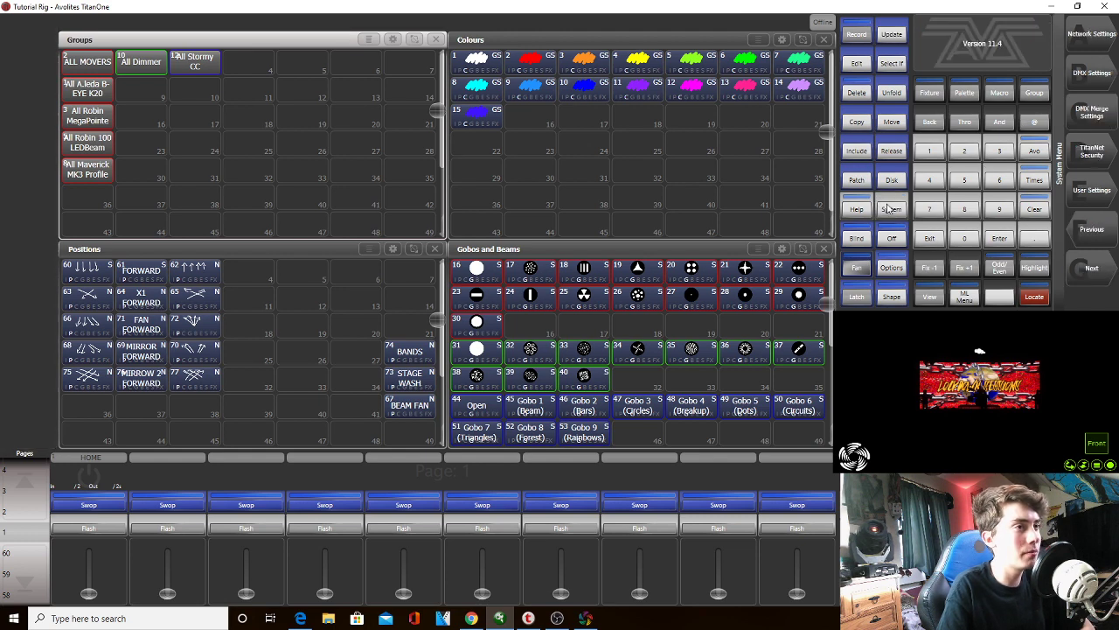
click(1087, 81)
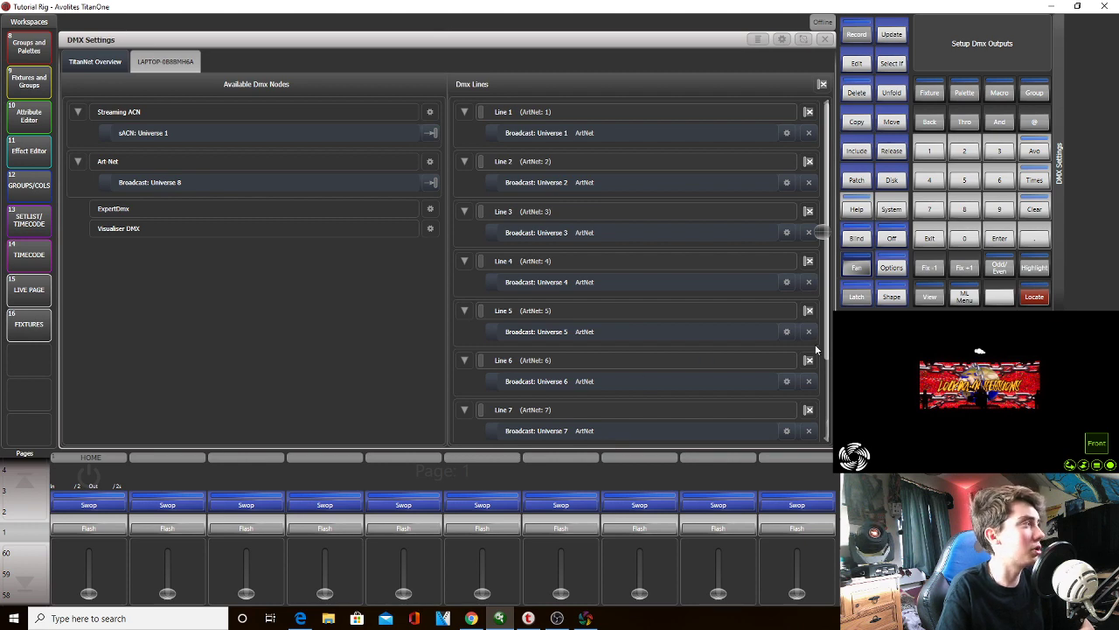
click(825, 39)
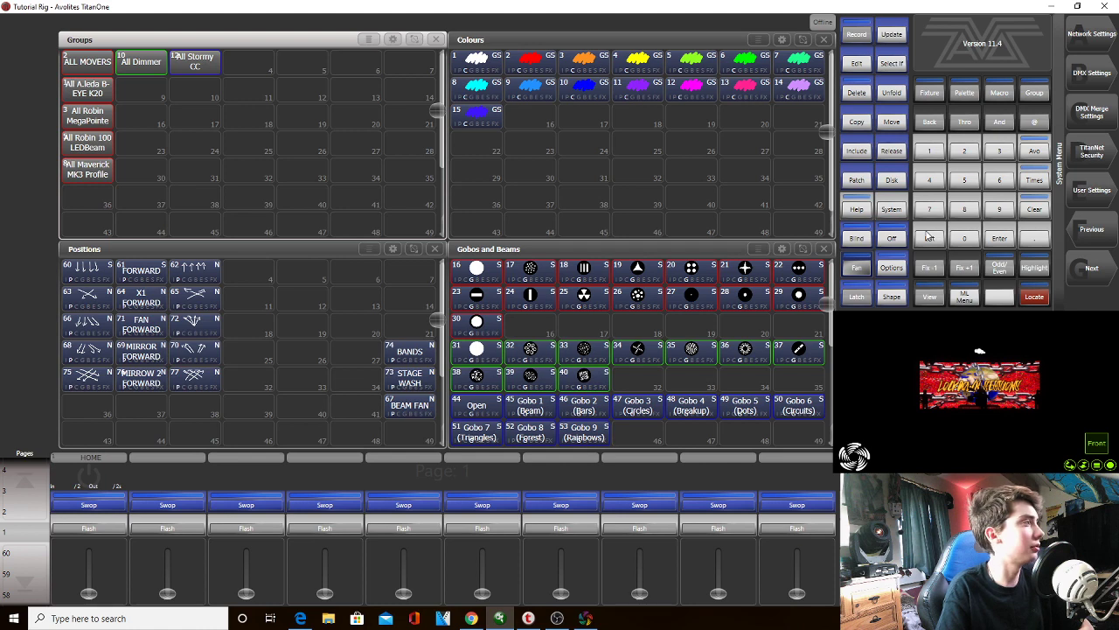
click(929, 237)
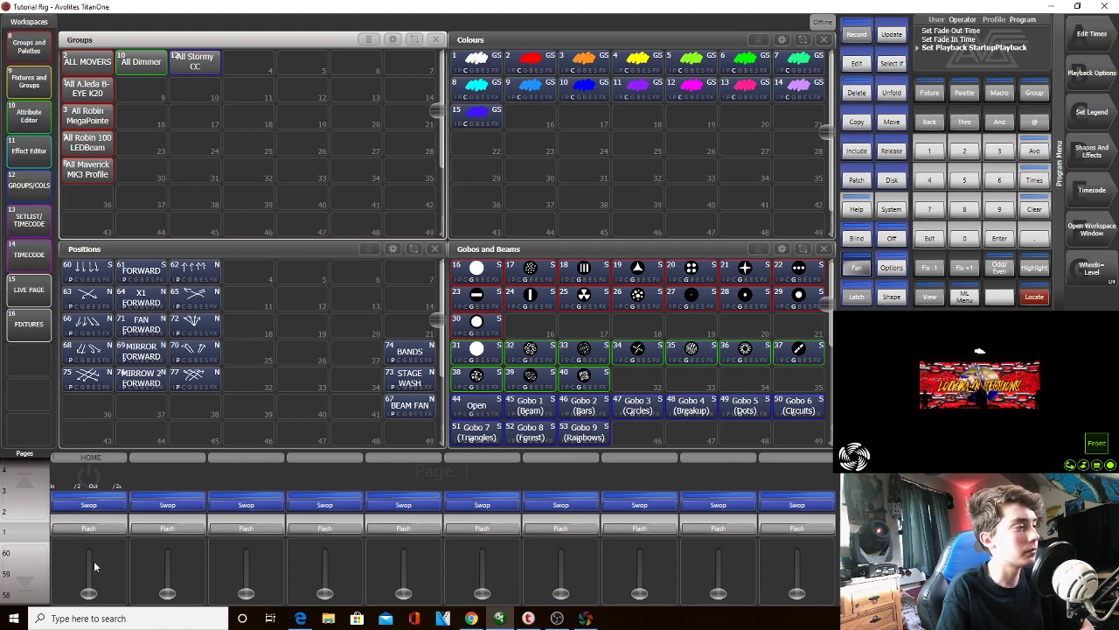
Bring the HOME playback up to full
drag(89, 593, 88, 549)
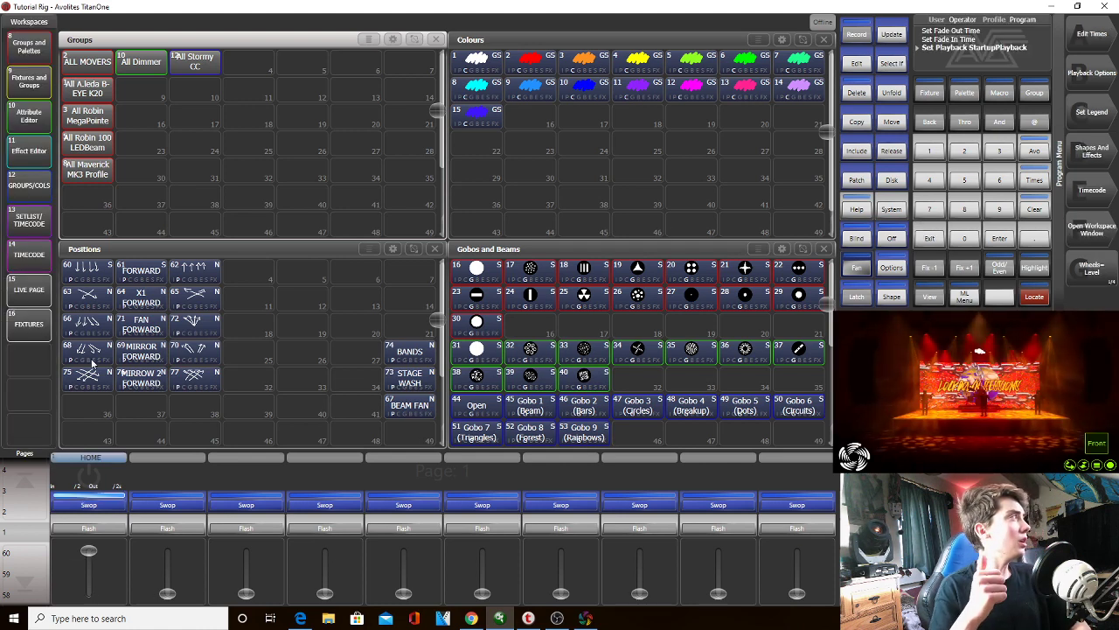